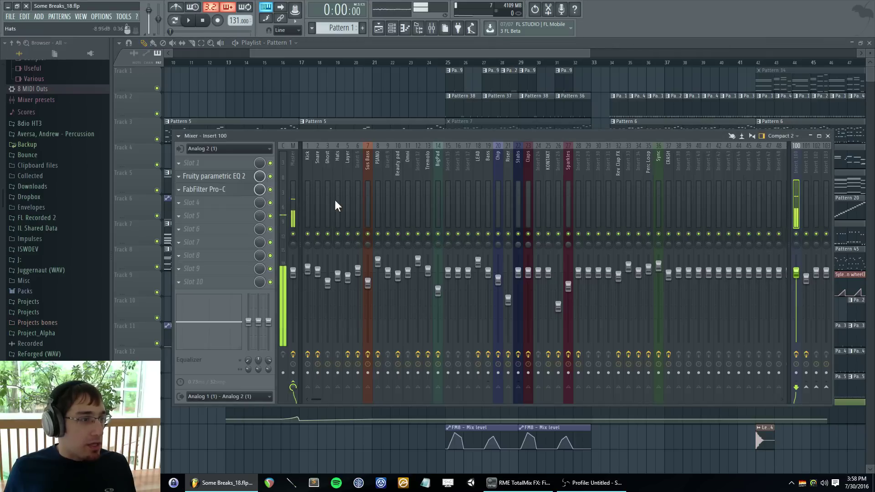
{"action": "left_click", "coordinate": [184, 167]}
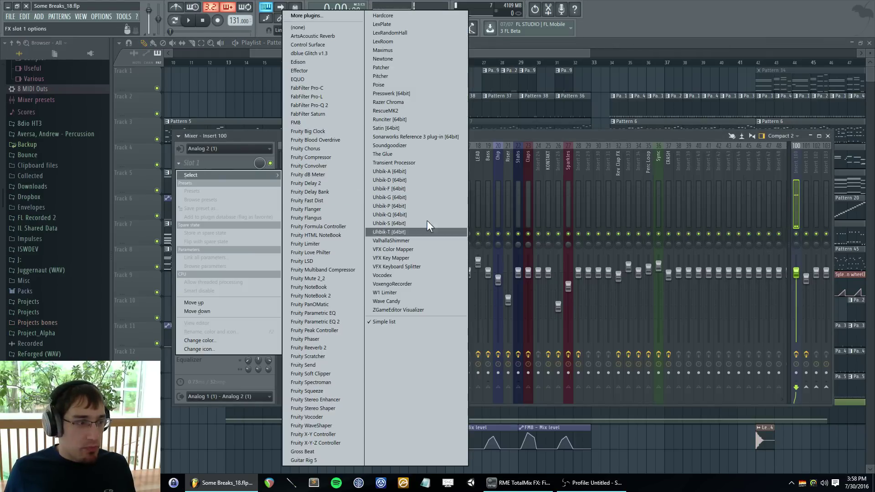
{"action": "left_click", "coordinate": [233, 165]}
{"action": "left_click", "coordinate": [390, 54]}
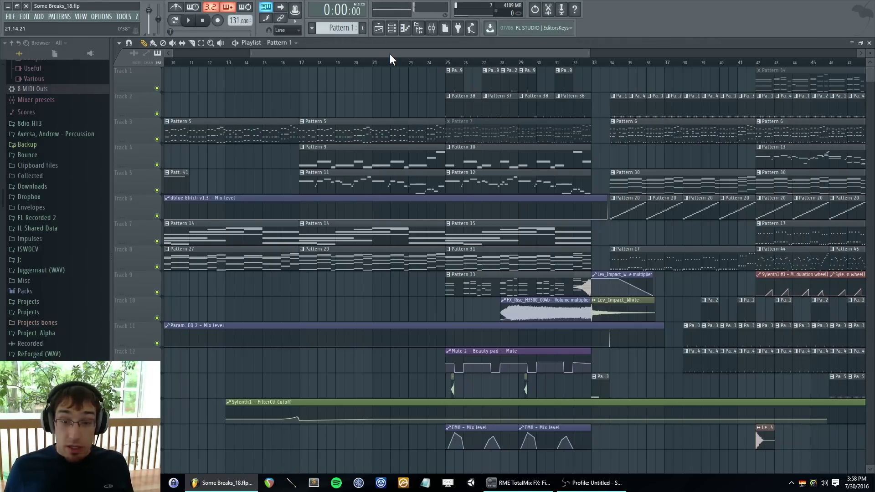
- Play the song from the beginning and follow its arrangement across the playlist tracks
{"action": "left_click_drag", "start_coordinate": [390, 53], "coordinate": [312, 45]}
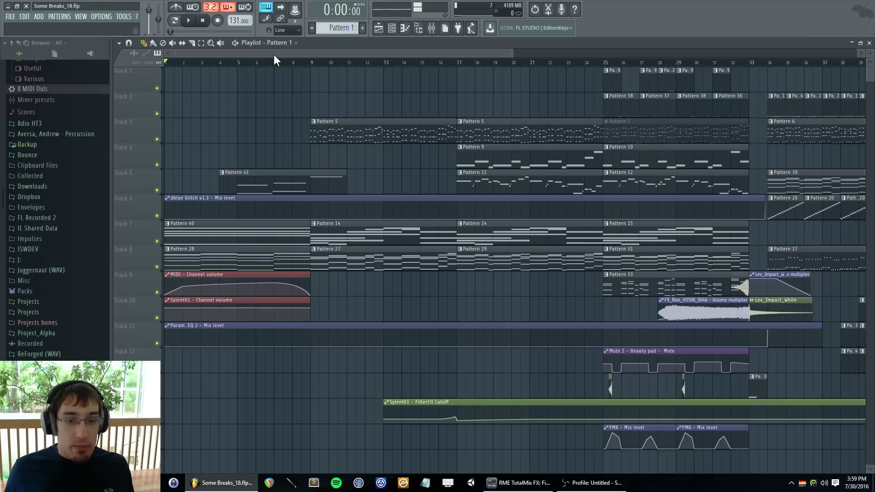
{"action": "left_click_drag", "start_coordinate": [273, 54], "coordinate": [384, 67]}
{"action": "scroll", "coordinate": [382, 122], "scroll_direction": "down", "scroll_amount": 1}
{"action": "scroll", "coordinate": [383, 123], "scroll_direction": "up", "scroll_amount": 1}
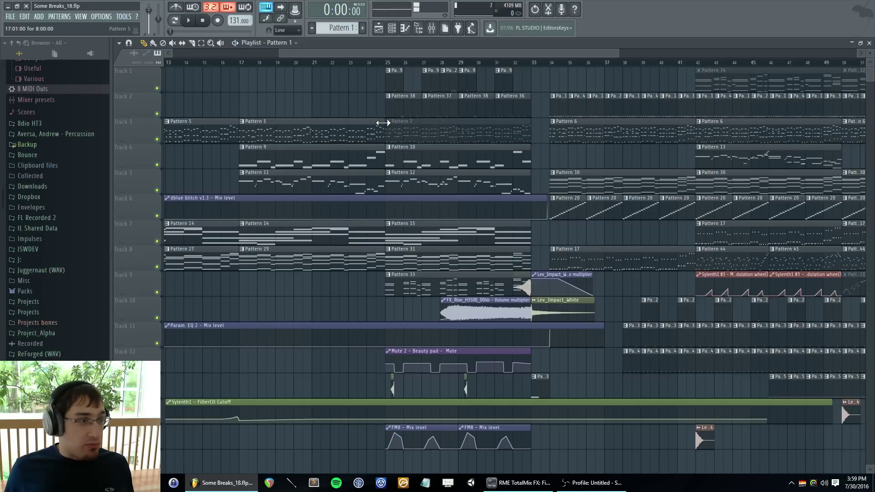
{"action": "scroll", "coordinate": [383, 122], "scroll_direction": "down", "scroll_amount": 3}
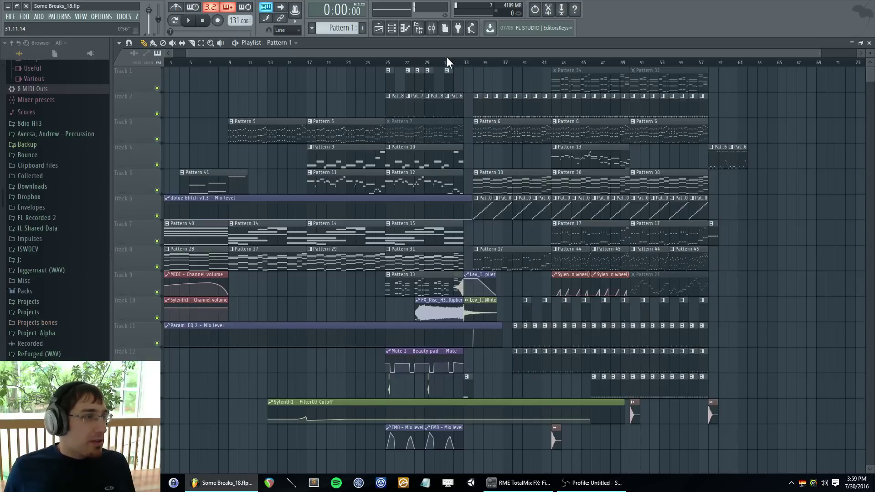
{"action": "left_click_drag", "start_coordinate": [447, 62], "coordinate": [343, 64]}
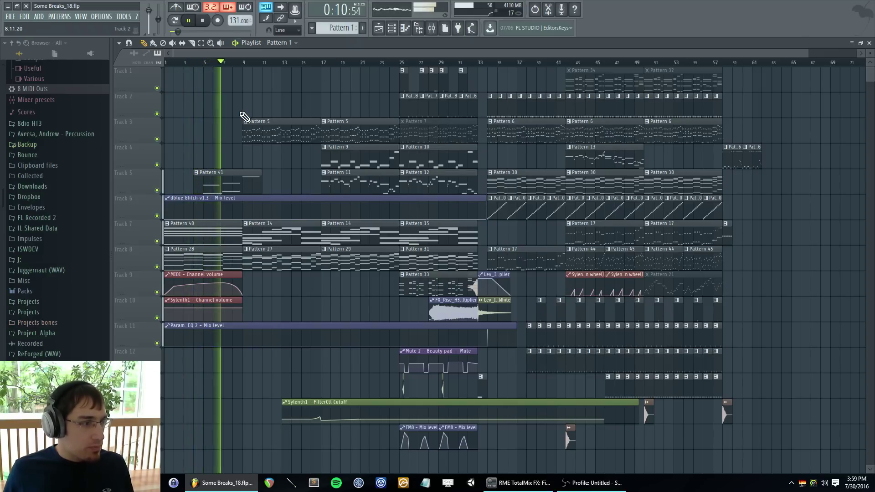
{"action": "scroll", "coordinate": [241, 116], "scroll_direction": "down", "scroll_amount": 1}
{"action": "scroll", "coordinate": [240, 115], "scroll_direction": "up", "scroll_amount": 5}
{"action": "left_click_drag", "start_coordinate": [289, 51], "coordinate": [211, 54]}
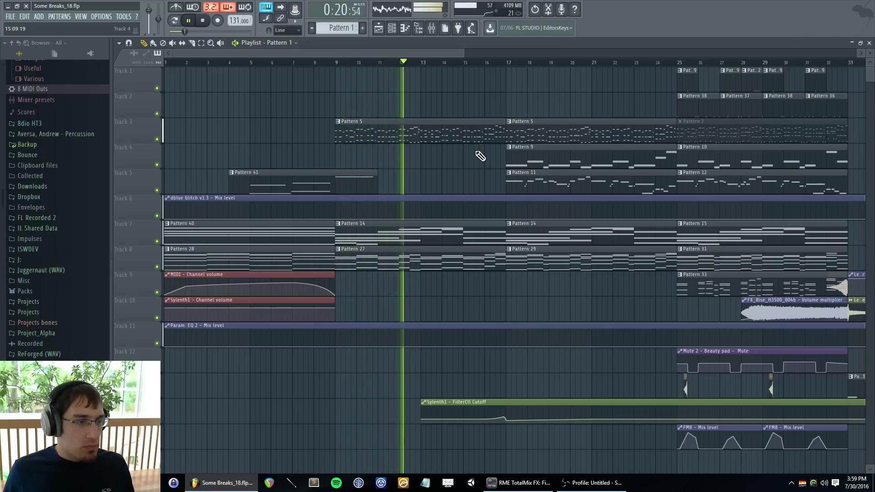
{"action": "left_click_drag", "start_coordinate": [429, 50], "coordinate": [458, 65]}
- Rename mixer insert 6 as Plucks
{"action": "key", "text": "F9"}
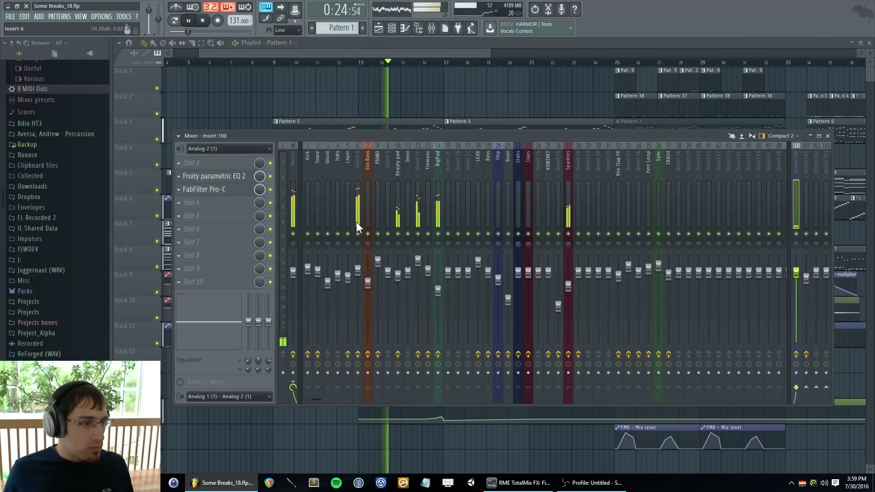
{"action": "left_click", "coordinate": [358, 162]}
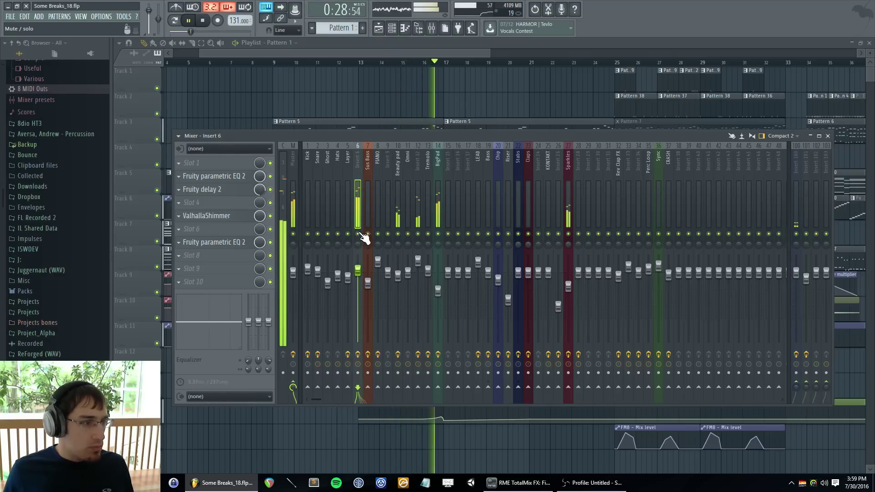
{"action": "double_click", "coordinate": [358, 162]}
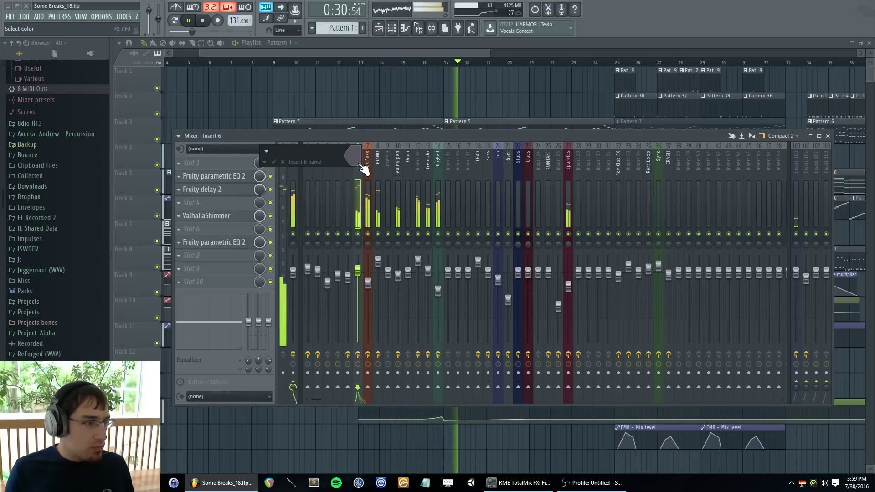
{"action": "type", "text": "Plucks"}
{"action": "key", "text": "Return"}
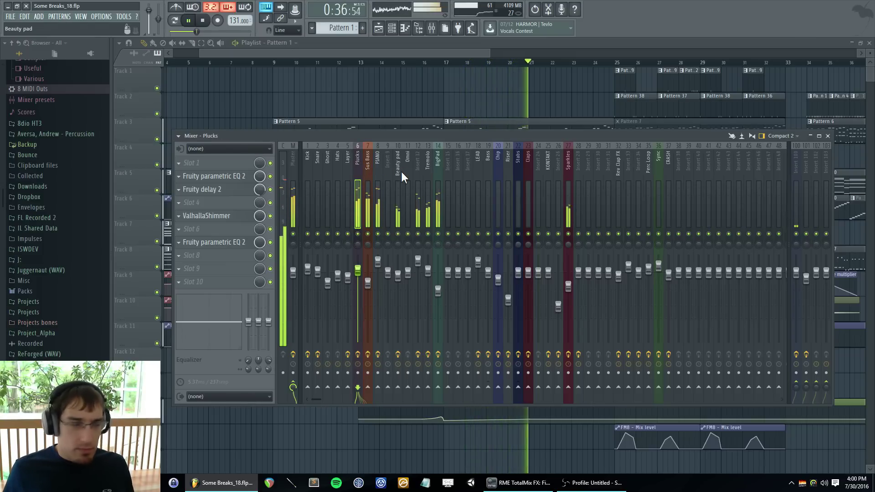
{"action": "key", "text": "F9"}
- Open Pattern 13 during playback and check the Kontakt 5 and Massive channels it uses
{"action": "left_click_drag", "start_coordinate": [427, 50], "coordinate": [512, 55]}
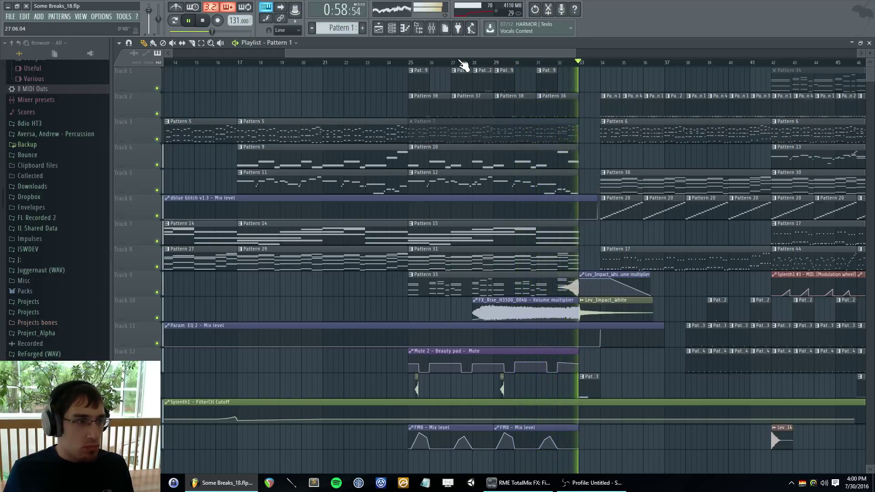
{"action": "left_click_drag", "start_coordinate": [461, 50], "coordinate": [600, 56]}
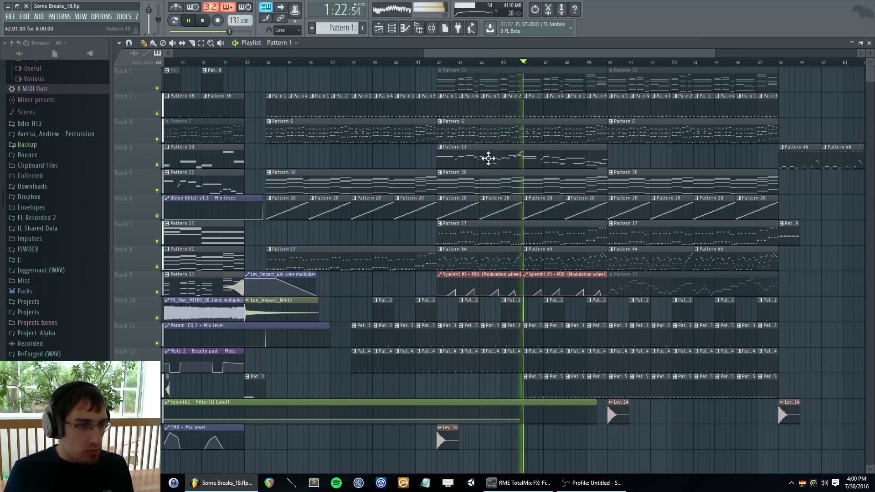
{"action": "double_click", "coordinate": [490, 158]}
{"action": "key", "text": "F6"}
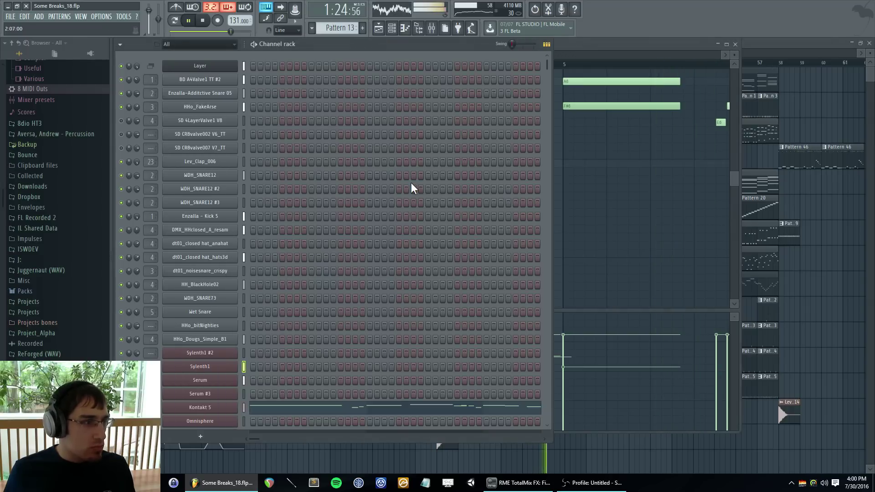
{"action": "scroll", "coordinate": [411, 187], "scroll_direction": "down", "scroll_amount": 8}
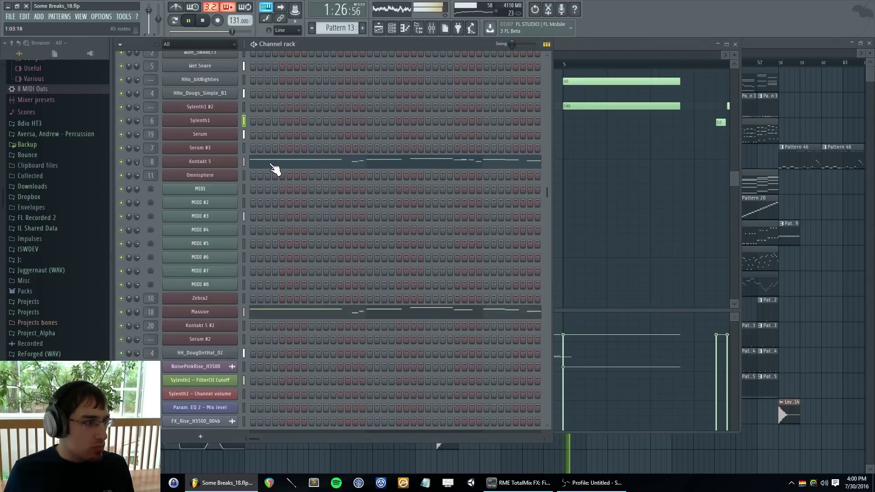
{"action": "left_click", "coordinate": [244, 164]}
{"action": "left_click", "coordinate": [245, 312]}
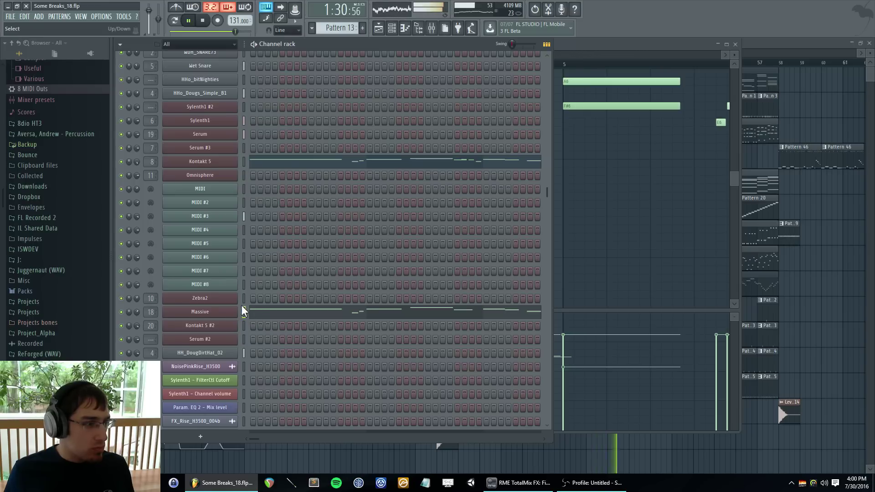
{"action": "key", "text": "F6"}
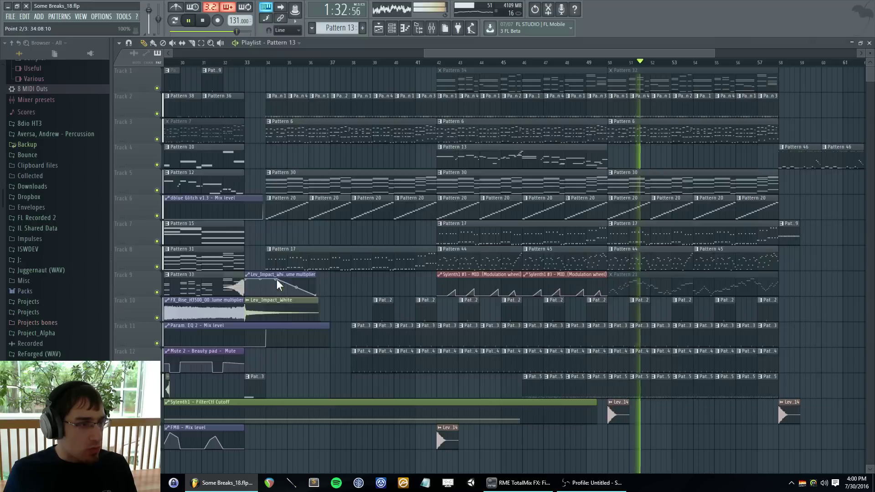
- Unmute the Pattern 21 clip at bar 50 on Track 9
{"action": "key", "text": "F9"}
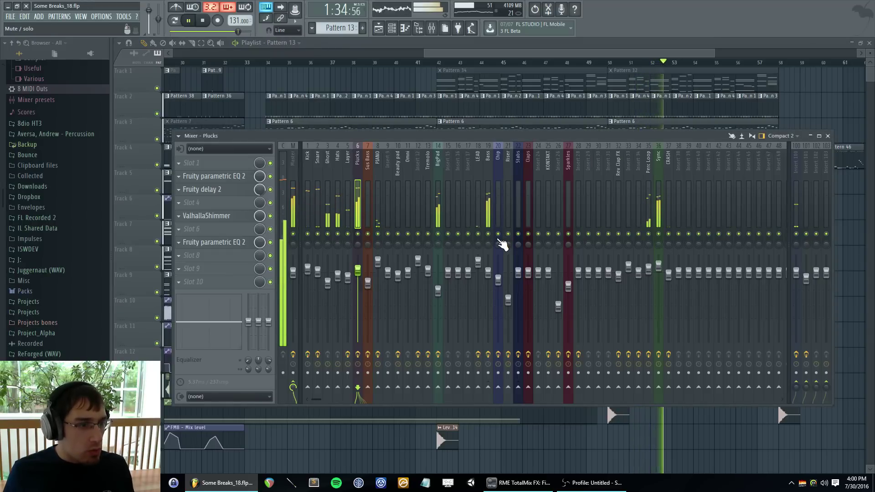
{"action": "key", "text": "F9"}
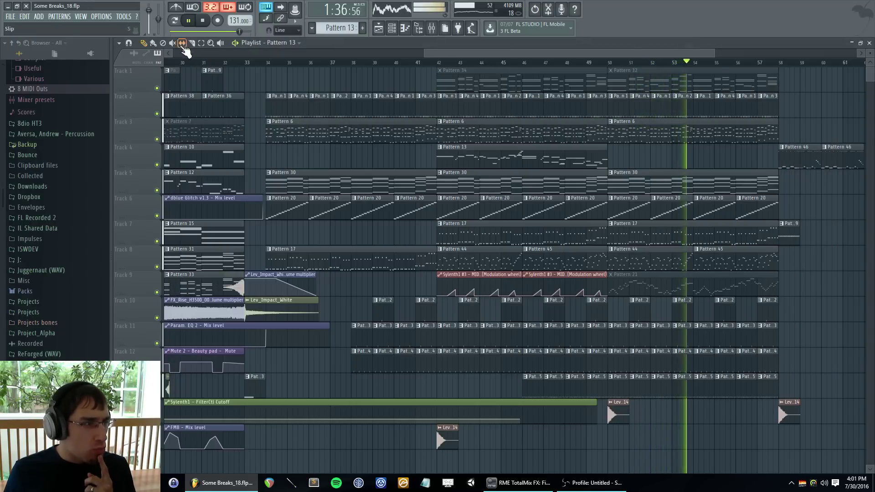
{"action": "left_click", "coordinate": [173, 42]}
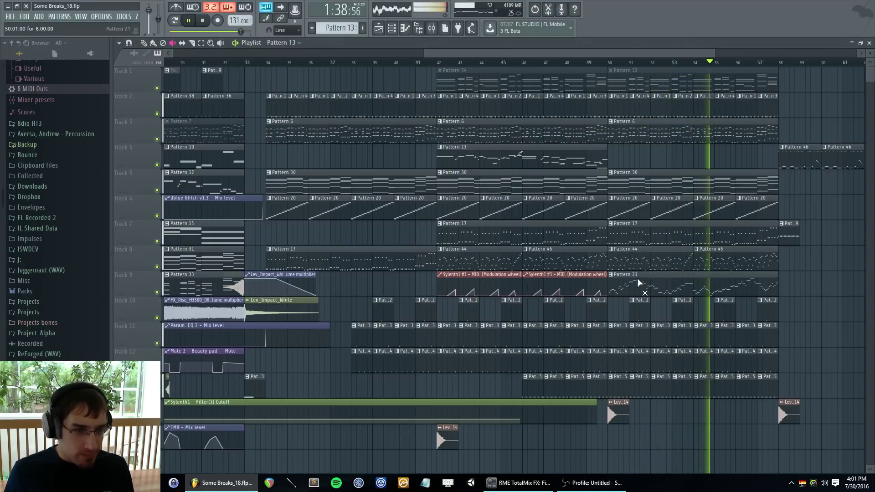
- Raise the Chip mixer track's volume to 96% (-1.0 dB) and select that track
{"action": "key", "text": "F9"}
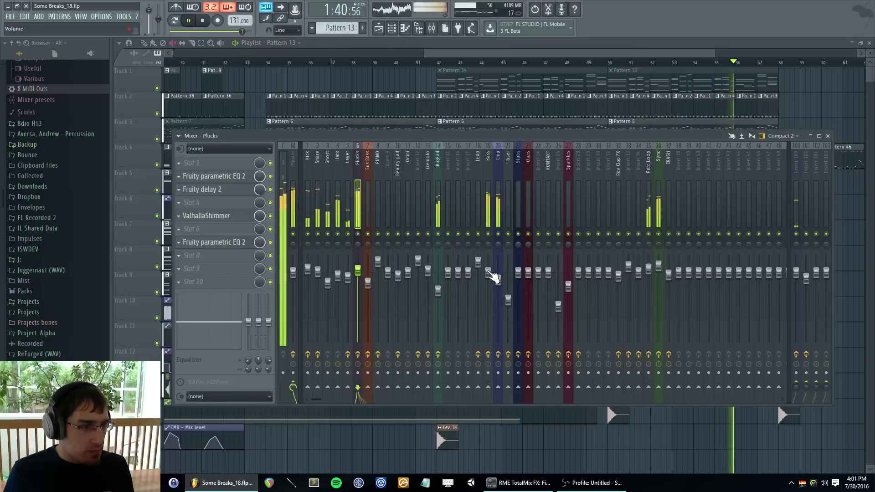
{"action": "left_click_drag", "start_coordinate": [498, 280], "coordinate": [498, 274]}
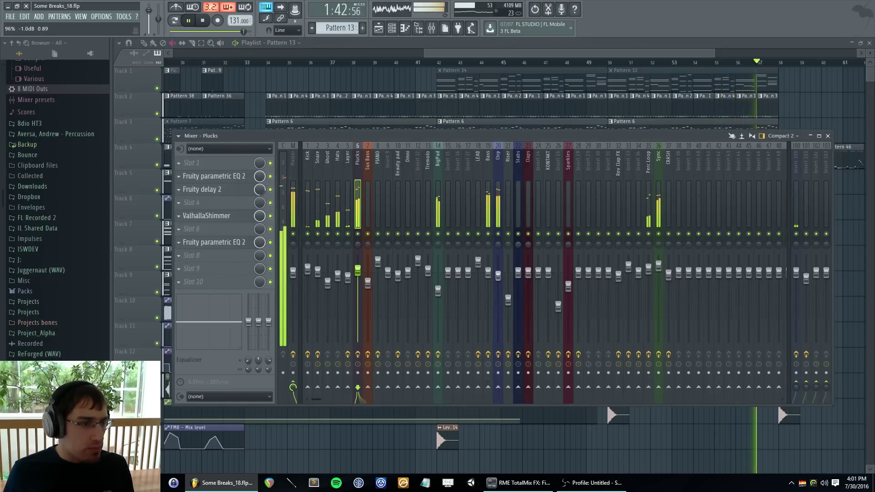
{"action": "left_click", "coordinate": [497, 155]}
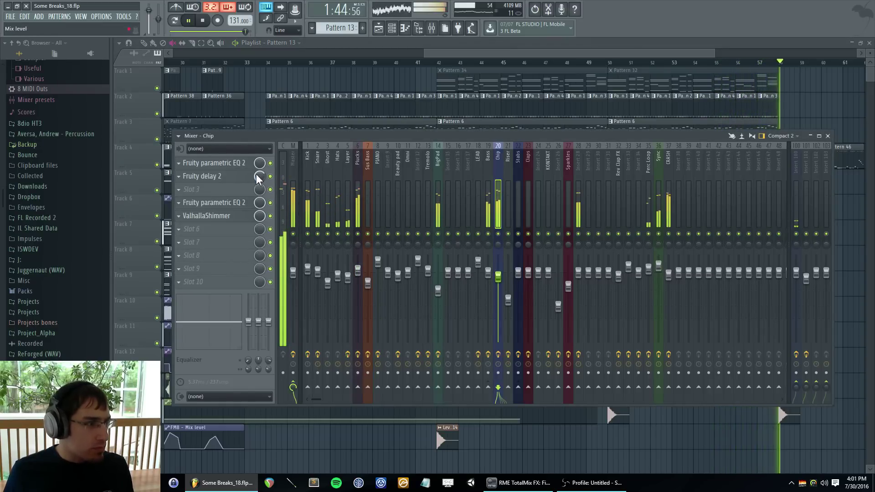
- Replay the section from bar 50 and fine-tune the Chip mixer track's volume to 97% (-0.8 dB)
{"action": "key", "text": "space"}
{"action": "key", "text": "F9"}
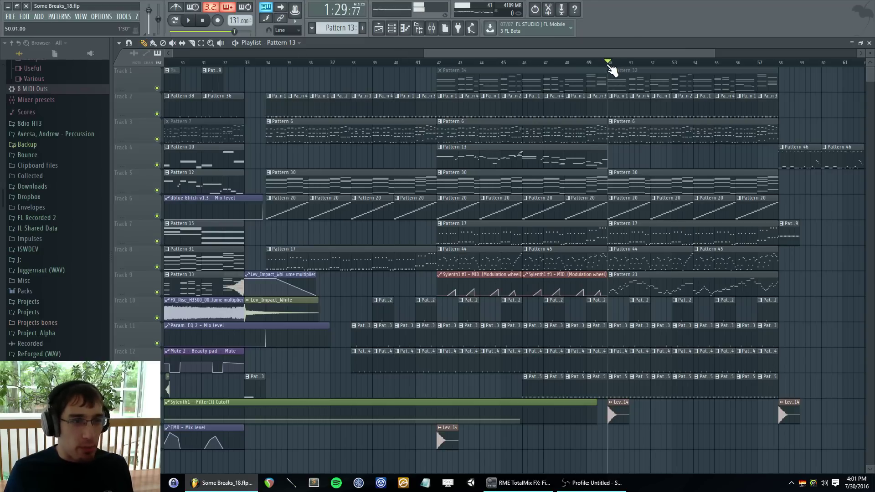
{"action": "key", "text": "space"}
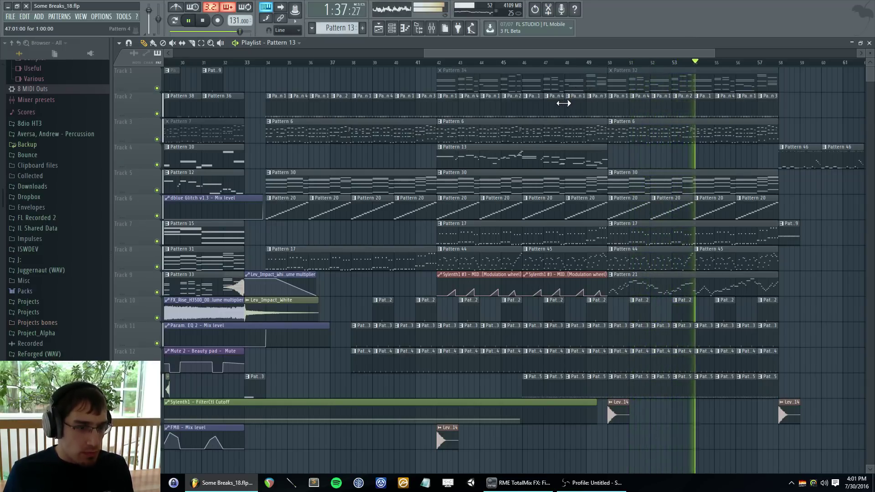
{"action": "key", "text": "F9"}
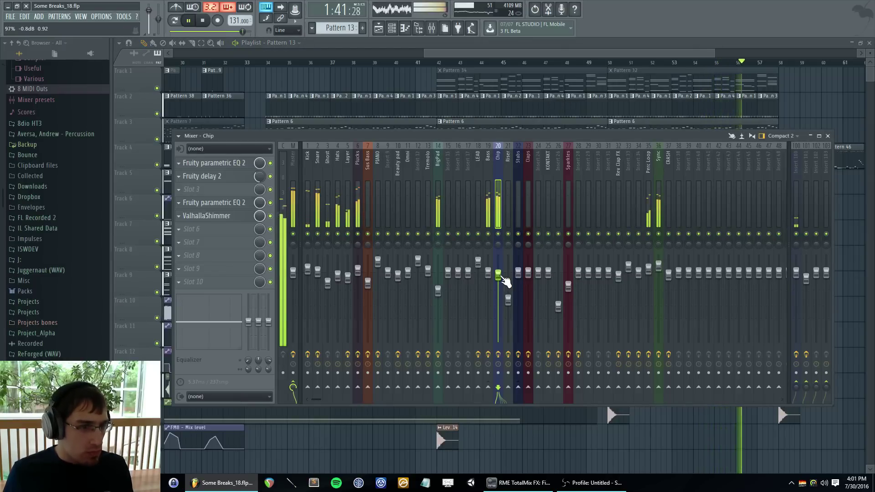
{"action": "key", "text": "F9"}
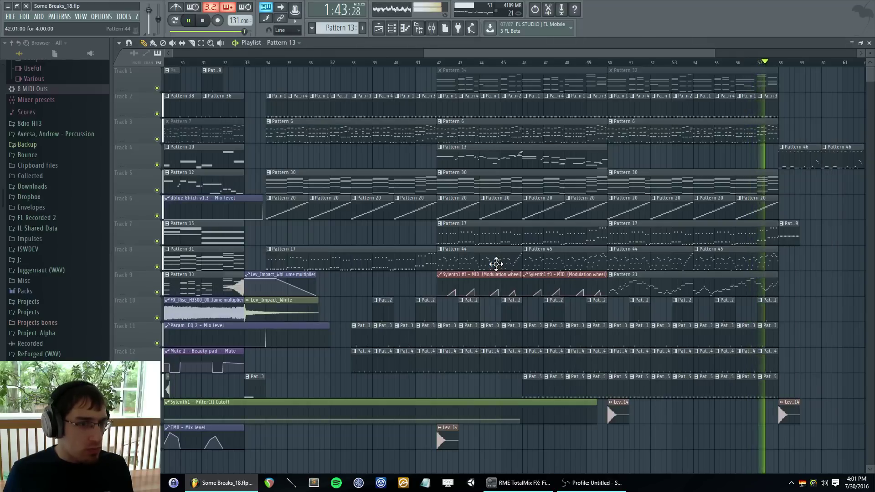
{"action": "key", "text": "space"}
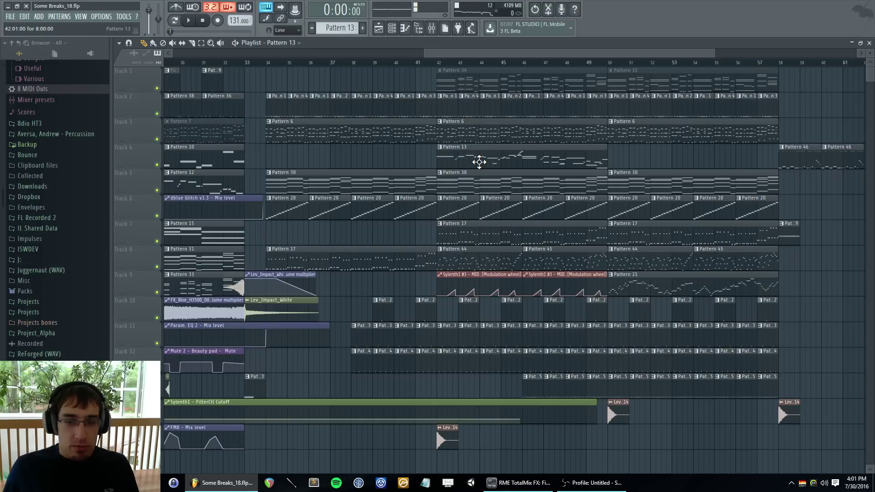
- Place the playback position about half a bar before bar 25 in the playlist
{"action": "left_click_drag", "start_coordinate": [443, 50], "coordinate": [393, 72]}
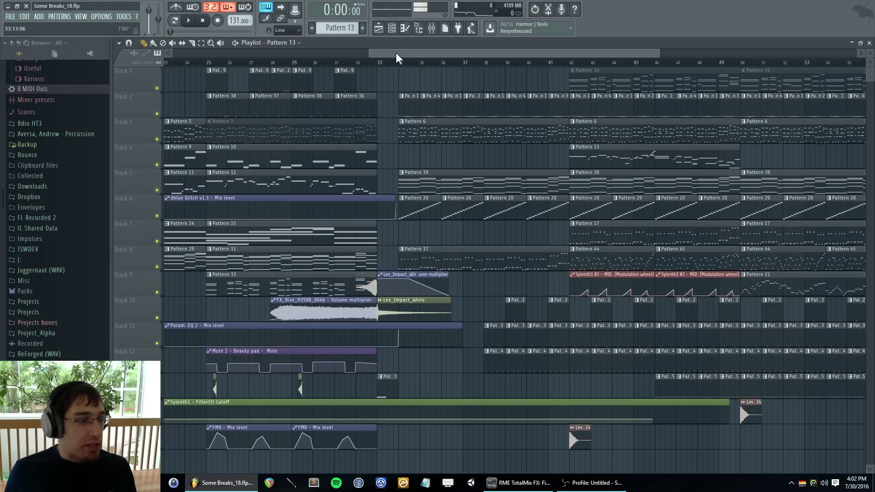
{"action": "left_click_drag", "start_coordinate": [396, 53], "coordinate": [310, 51]}
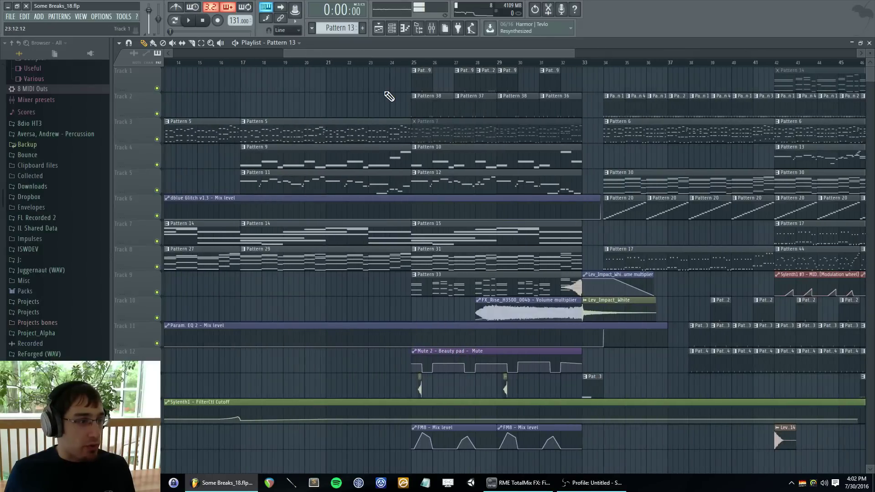
{"action": "left_click_drag", "start_coordinate": [385, 56], "coordinate": [489, 57]}
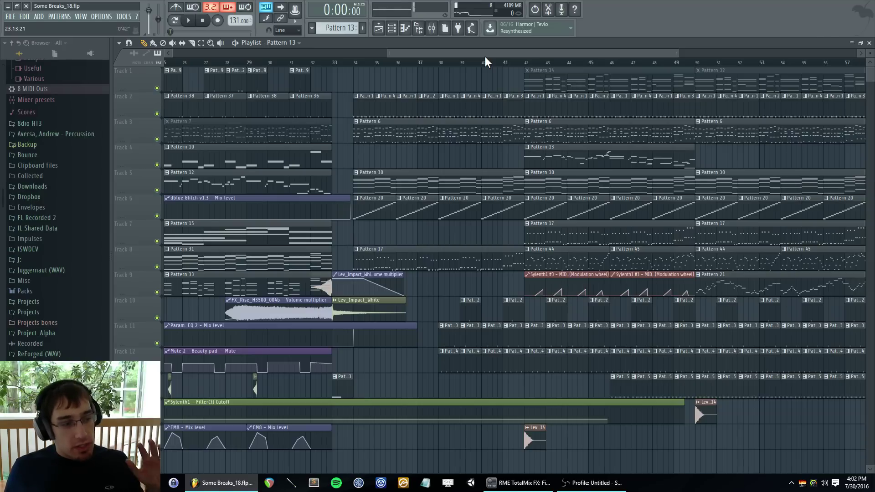
{"action": "left_click_drag", "start_coordinate": [404, 54], "coordinate": [510, 67]}
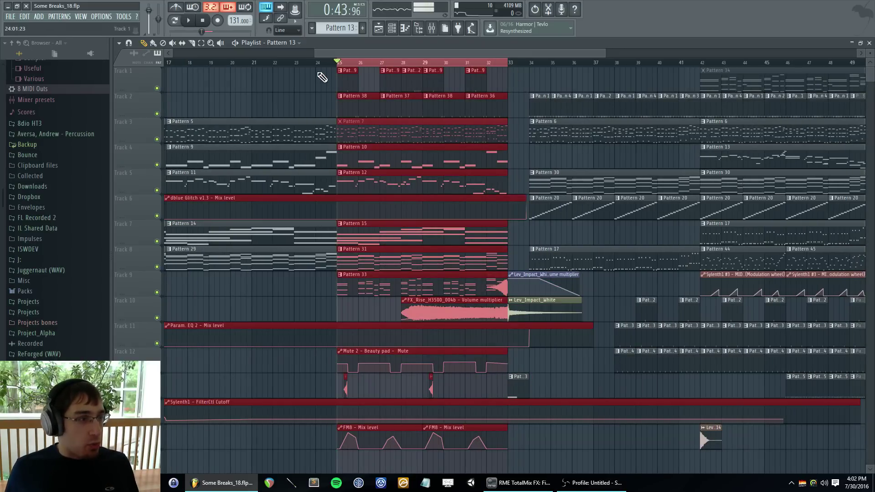
{"action": "left_click", "coordinate": [326, 63]}
- Add a Lev_Crash_14 audio clip on Track 10 shortly before bar 25
{"action": "scroll", "coordinate": [636, 263], "scroll_direction": "down", "scroll_amount": 2}
{"action": "left_click", "coordinate": [711, 383]}
{"action": "scroll", "coordinate": [380, 310], "scroll_direction": "up", "scroll_amount": 3, "text": "ctrl"}
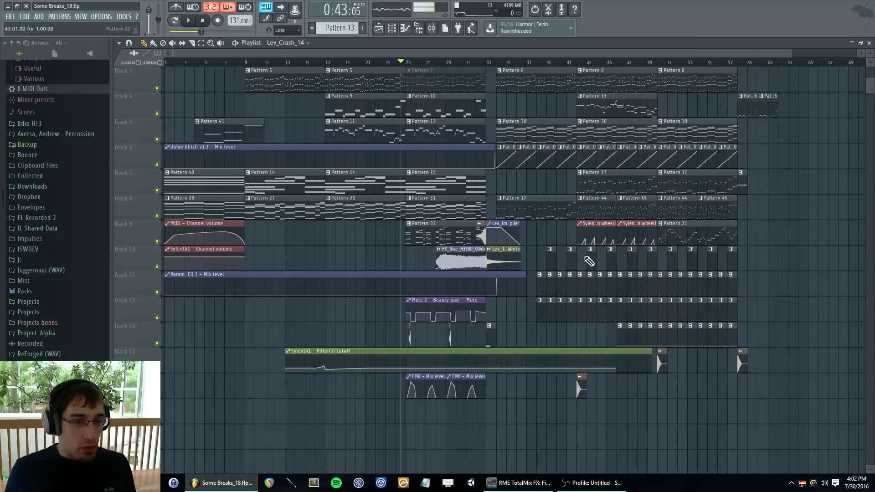
{"action": "left_click_drag", "start_coordinate": [291, 338], "coordinate": [410, 250]}
{"action": "left_click", "coordinate": [411, 241]}
- Make the new Lev_Crash_14 clip on Track 10 unique and reverse its sample
{"action": "right_click", "coordinate": [414, 239]}
{"action": "left_click", "coordinate": [411, 250]}
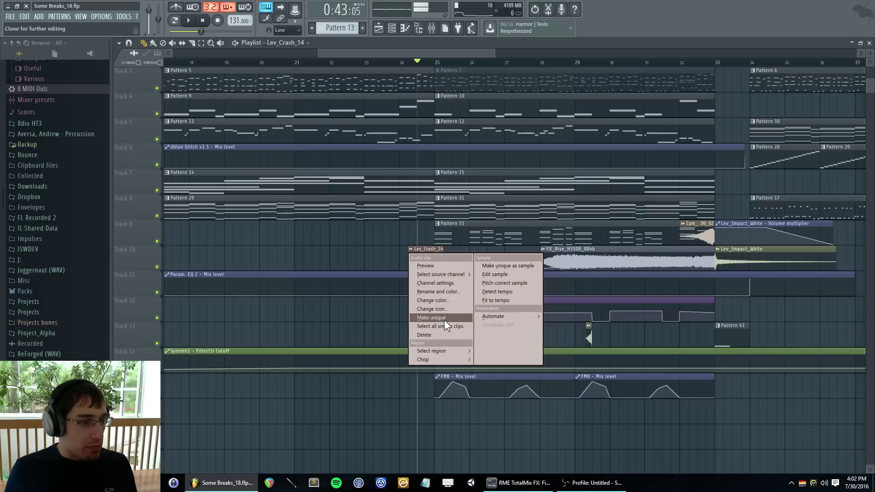
{"action": "left_click", "coordinate": [445, 317]}
{"action": "double_click", "coordinate": [415, 256]}
{"action": "left_click", "coordinate": [437, 255]}
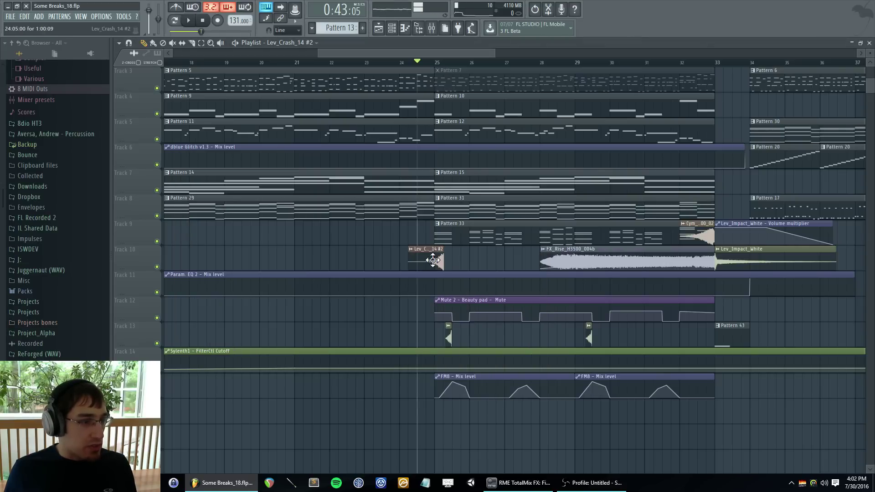
- Move the reversed Lev_Crash_14 #2 clip on Track 10 so it ends exactly at bar 25, and switch snapping to (none)
{"action": "scroll", "coordinate": [427, 262], "scroll_direction": "up", "scroll_amount": 3, "text": "ctrl"}
{"action": "scroll", "coordinate": [427, 265], "scroll_direction": "up", "scroll_amount": 2, "text": "ctrl"}
{"action": "left_click_drag", "start_coordinate": [449, 259], "coordinate": [473, 267]}
{"action": "left_click", "coordinate": [286, 30]}
{"action": "left_click", "coordinate": [283, 61]}
- Play the song from about bar 23 to hear the reversed crash leading into bar 25
{"action": "scroll", "coordinate": [374, 159], "scroll_direction": "down", "scroll_amount": 3, "text": "ctrl"}
{"action": "left_click", "coordinate": [306, 62]}
{"action": "key", "text": "space"}
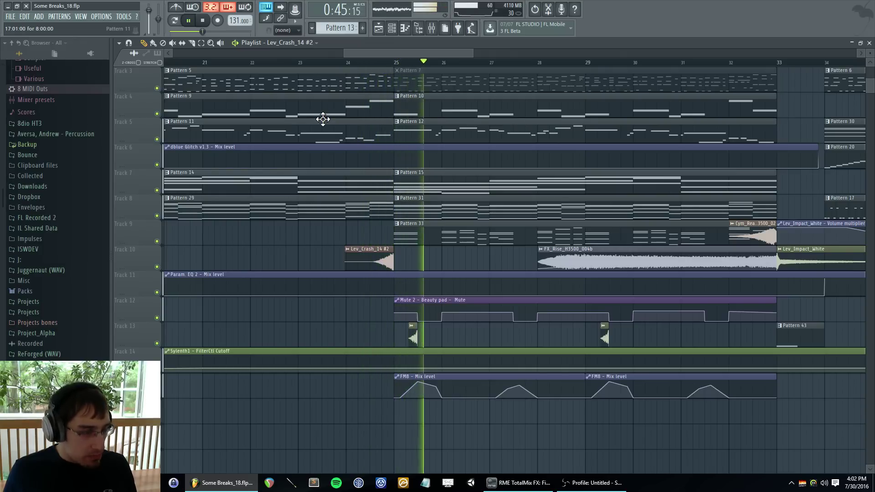
{"action": "key", "text": "space"}
- Set the global snap back to Line
{"action": "scroll", "coordinate": [377, 147], "scroll_direction": "up", "scroll_amount": 2}
{"action": "left_click", "coordinate": [285, 29]}
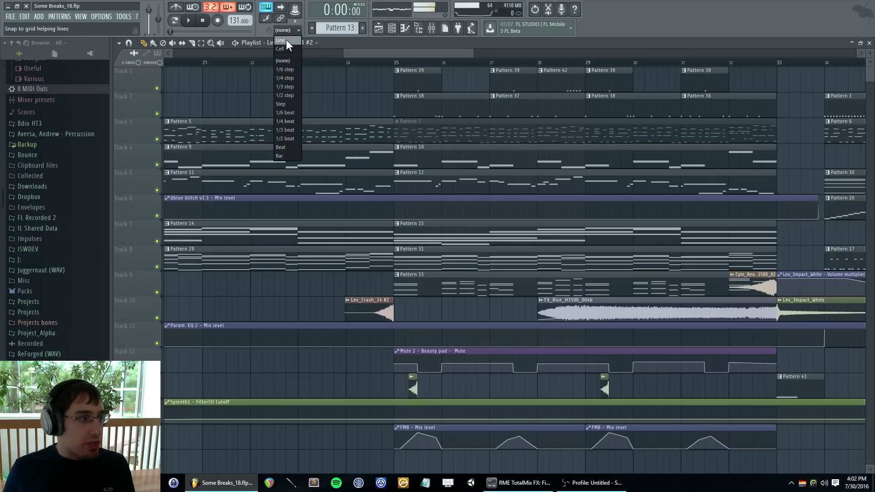
{"action": "left_click", "coordinate": [285, 73]}
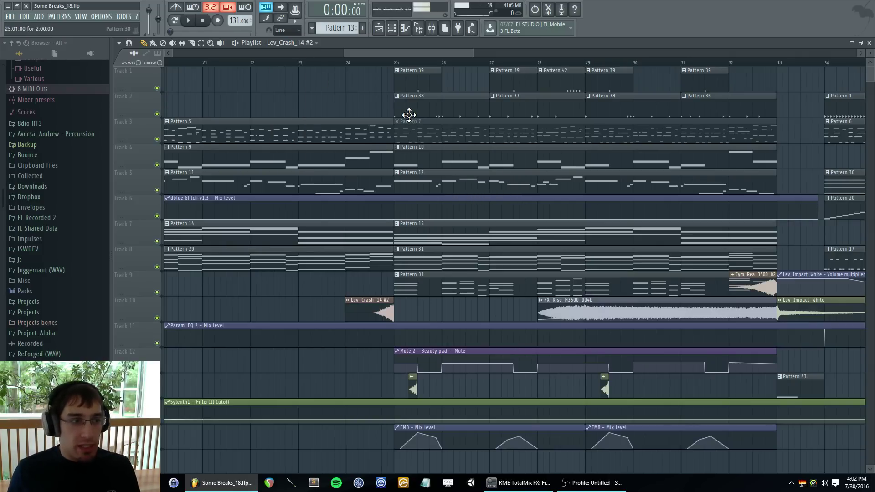
- Solo Track 9 and listen to it from bar 25
{"action": "left_click", "coordinate": [395, 62]}
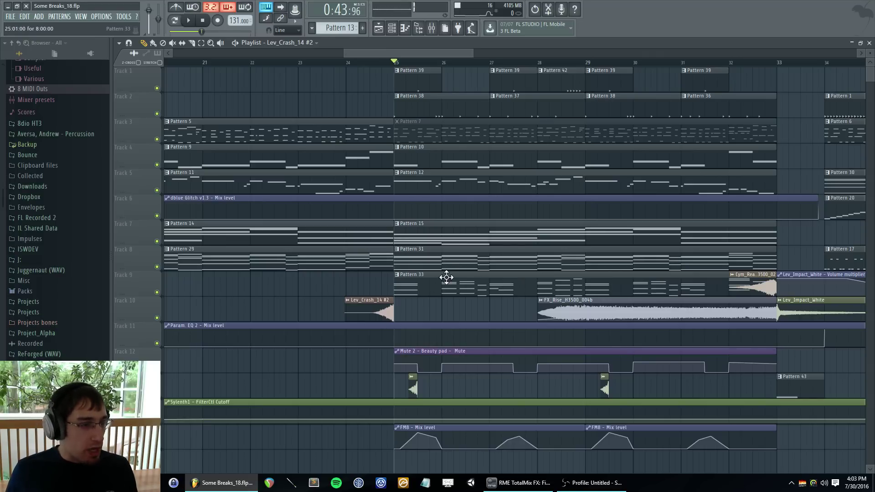
{"action": "right_click", "coordinate": [156, 293]}
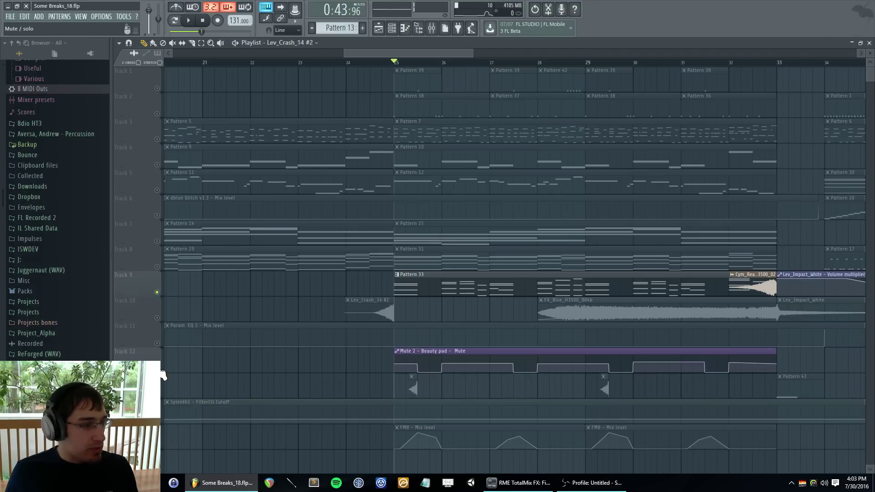
{"action": "key", "text": "space"}
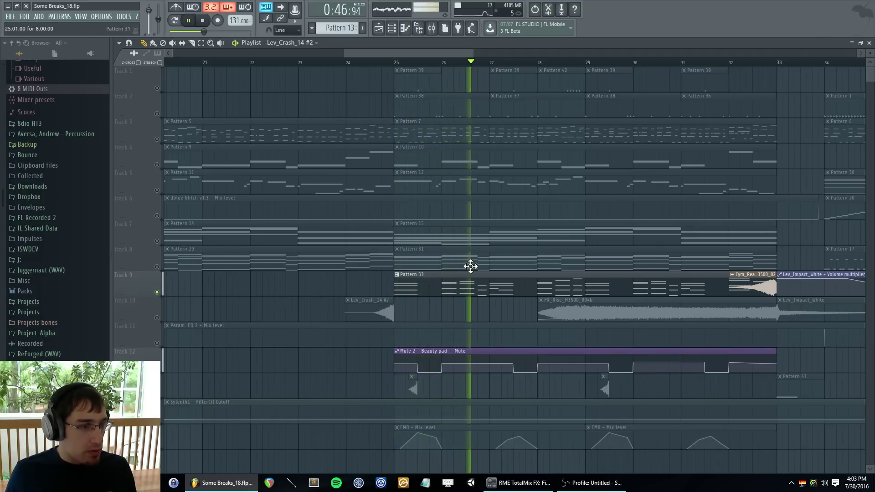
{"action": "key", "text": "space"}
- Audition Tracks 7, 8 and 9 together from bar 25, and restore all playlist tracks
{"action": "left_click", "coordinate": [157, 242]}
{"action": "left_click", "coordinate": [157, 267]}
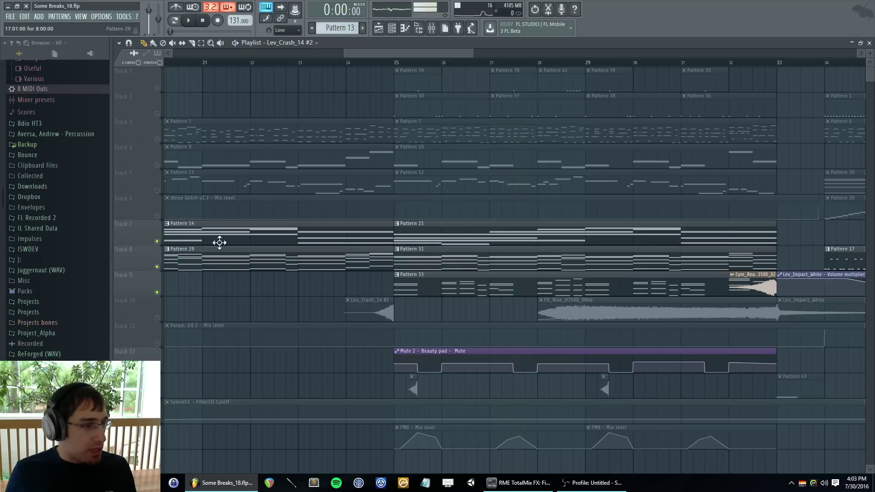
{"action": "key", "text": "space"}
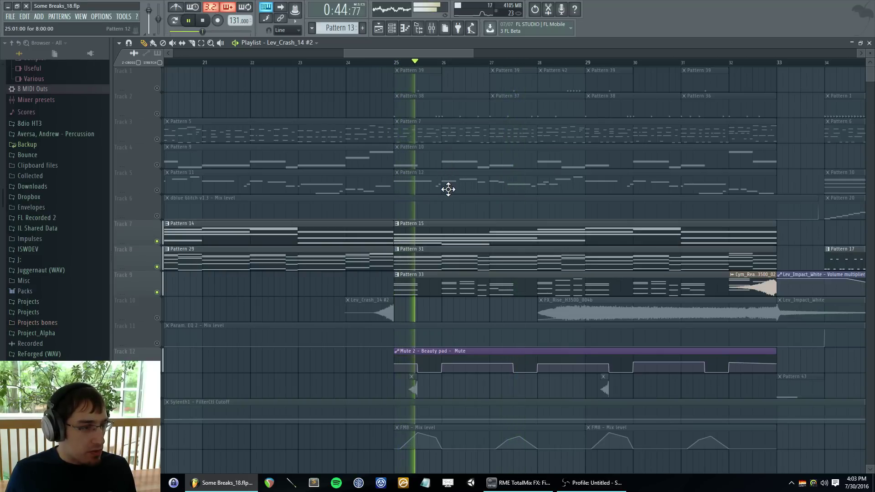
{"action": "key", "text": "space"}
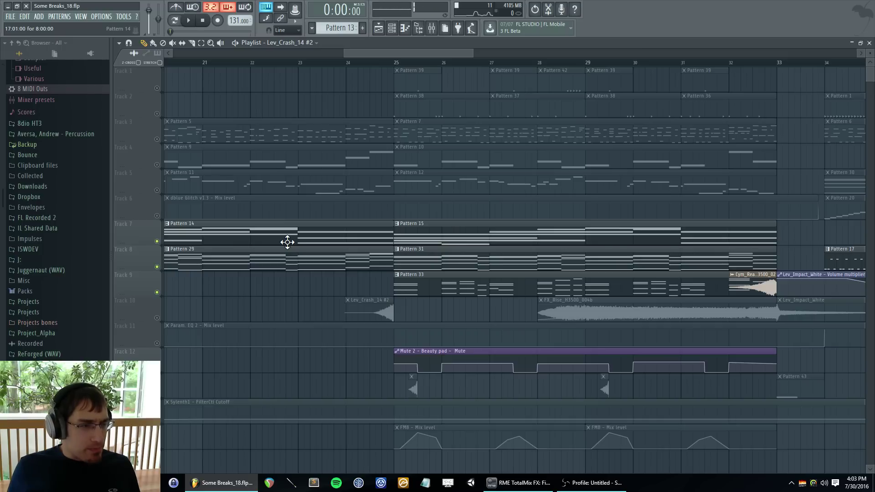
{"action": "right_click", "coordinate": [158, 243]}
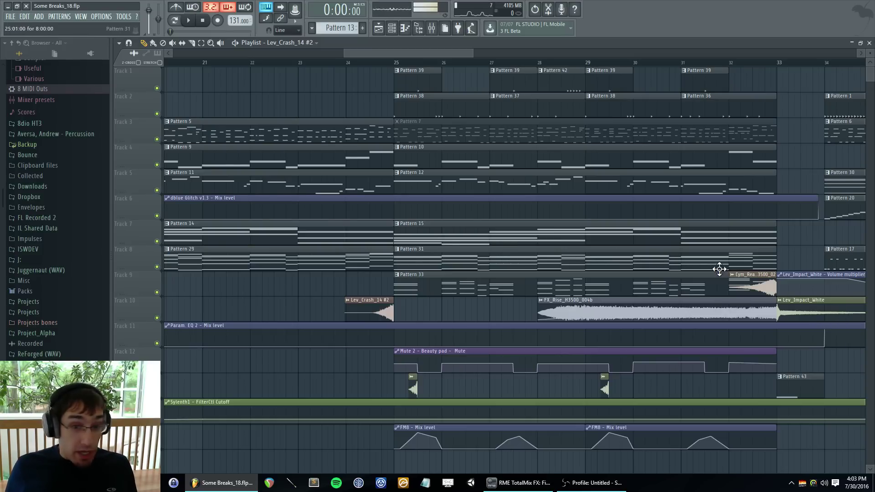
- Create a new empty pattern and place it at bar 25 on the free track below the FM8 - Mix level clips
{"action": "left_click", "coordinate": [395, 64]}
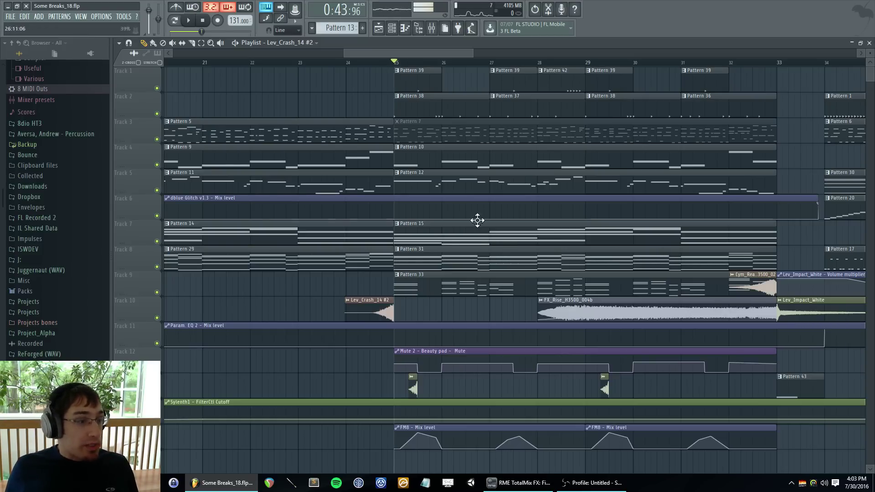
{"action": "scroll", "coordinate": [474, 228], "scroll_direction": "down", "scroll_amount": 3}
{"action": "key", "text": "F4"}
{"action": "left_click", "coordinate": [402, 388]}
- Open Pattern 21 from the playlist and check which channel in the channel rack plays its melody
{"action": "key", "text": "F6"}
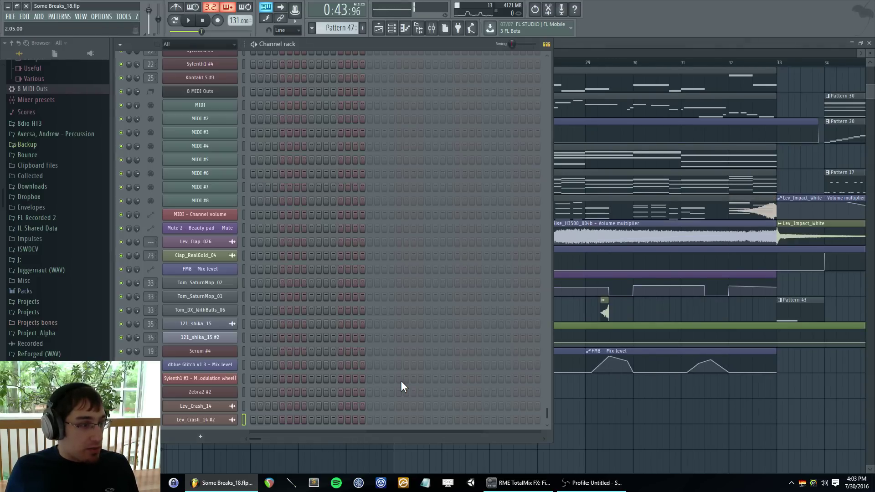
{"action": "scroll", "coordinate": [349, 311], "scroll_direction": "up", "scroll_amount": 10}
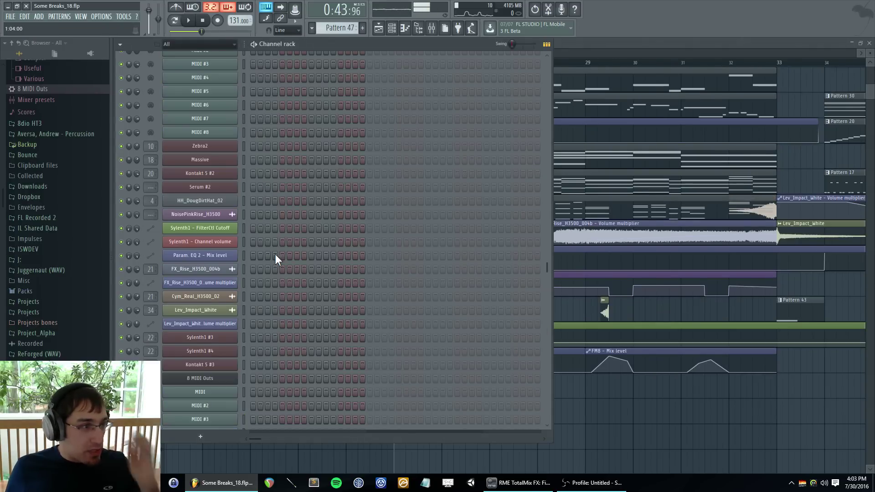
{"action": "key", "text": "F6"}
{"action": "scroll", "coordinate": [547, 223], "scroll_direction": "down", "scroll_amount": 6}
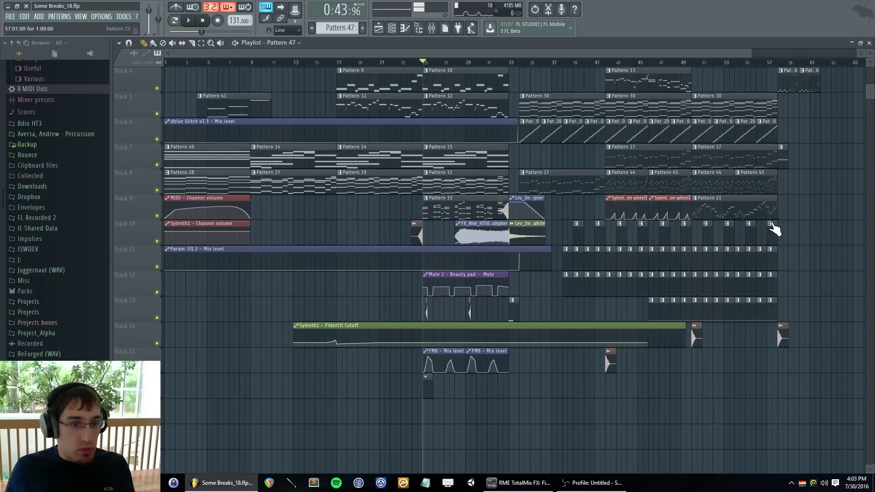
{"action": "double_click", "coordinate": [720, 211]}
{"action": "key", "text": "F6"}
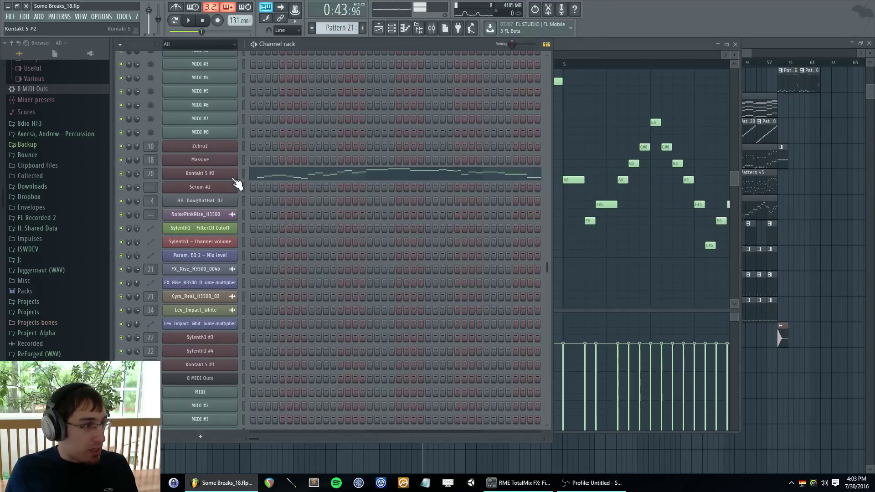
{"action": "key", "text": "F5"}
{"action": "double_click", "coordinate": [713, 200]}
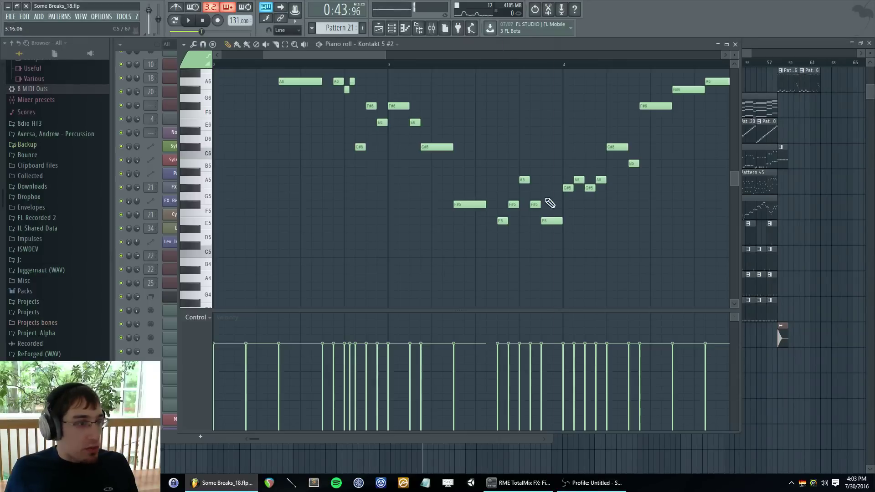
{"action": "key", "text": "F6"}
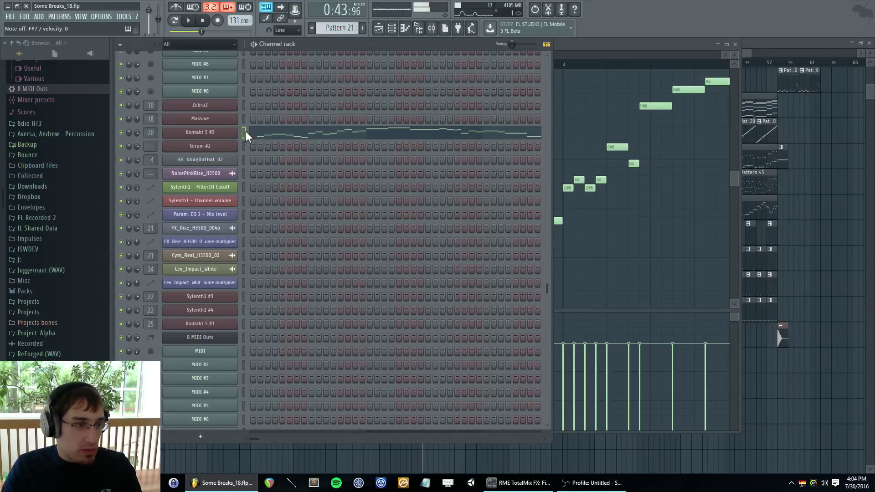
{"action": "key", "text": "F5"}
- Open Pattern 47's piano roll for Kontakt 5 #2 and set the playlist loop range from bar 25 to bar 33
{"action": "scroll", "coordinate": [803, 223], "scroll_direction": "up", "scroll_amount": 3}
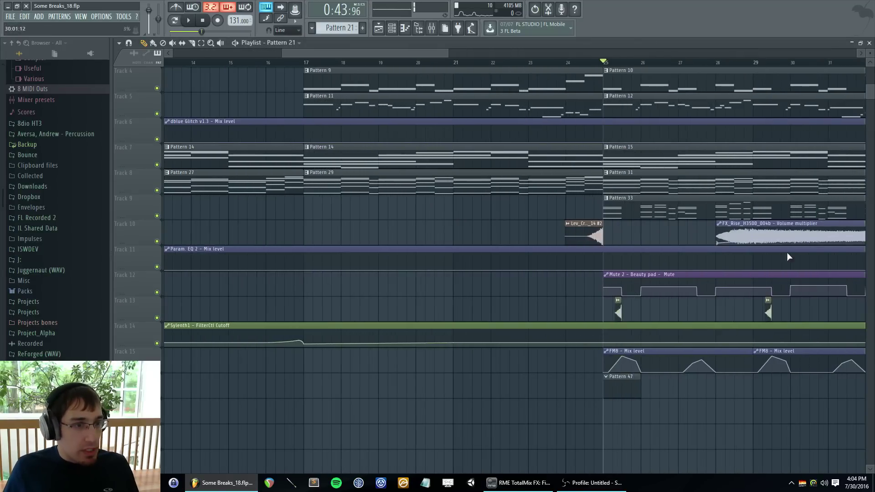
{"action": "double_click", "coordinate": [634, 379]}
{"action": "right_click", "coordinate": [222, 133]}
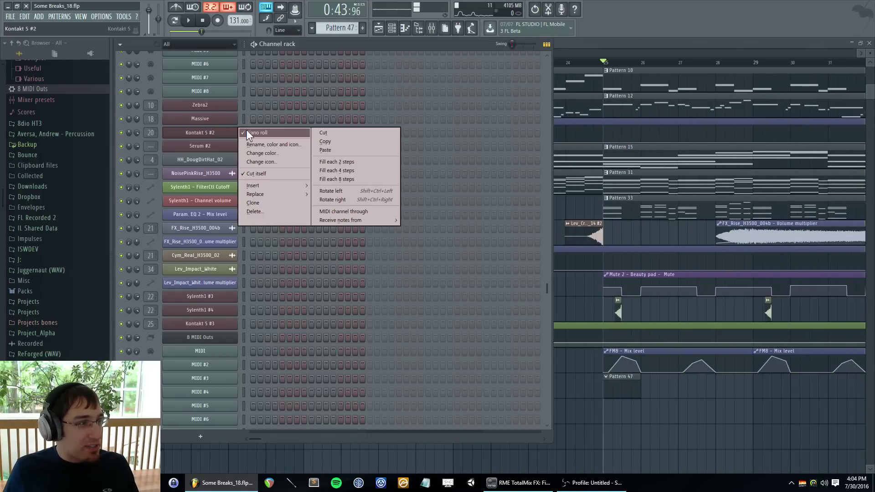
{"action": "left_click", "coordinate": [234, 132]}
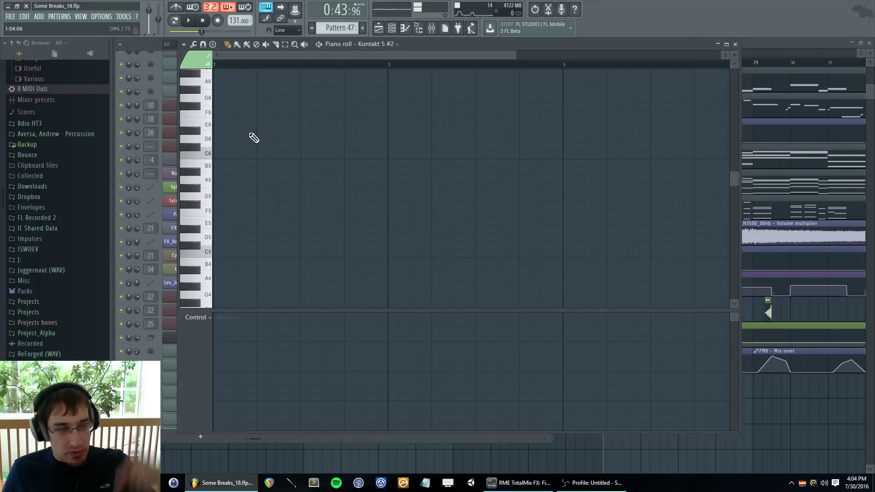
{"action": "key", "text": "F5"}
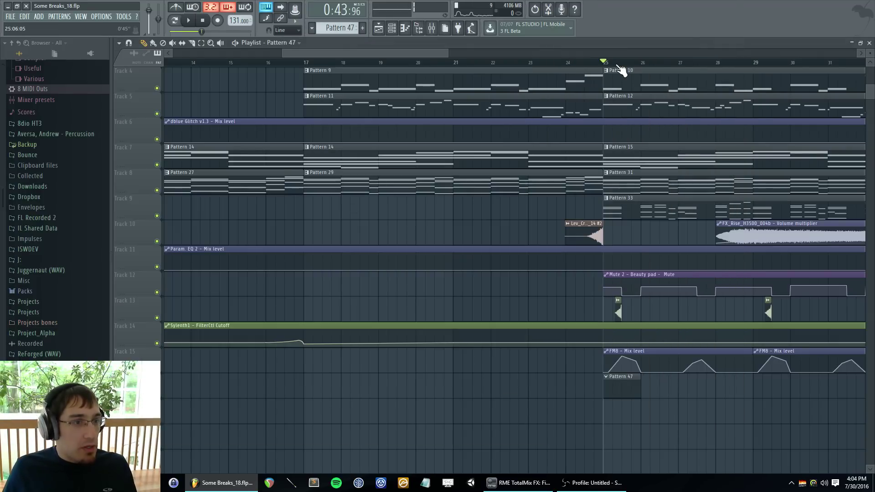
{"action": "left_click_drag", "start_coordinate": [609, 69], "coordinate": [762, 76]}
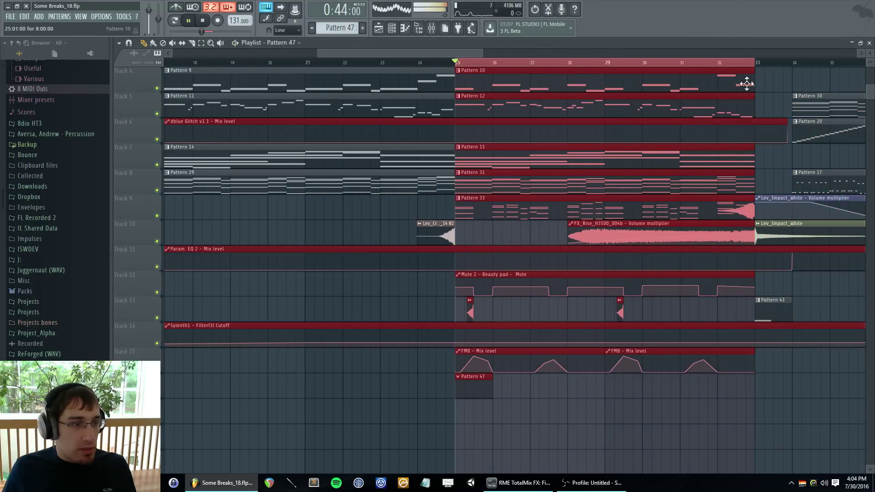
- Place an F#5 note on beat 3 of Pattern 47's first bar for Kontakt 5 #2, with snap set to 1/6 beat
{"action": "key", "text": "F7"}
{"action": "left_click_drag", "start_coordinate": [295, 170], "coordinate": [305, 201]}
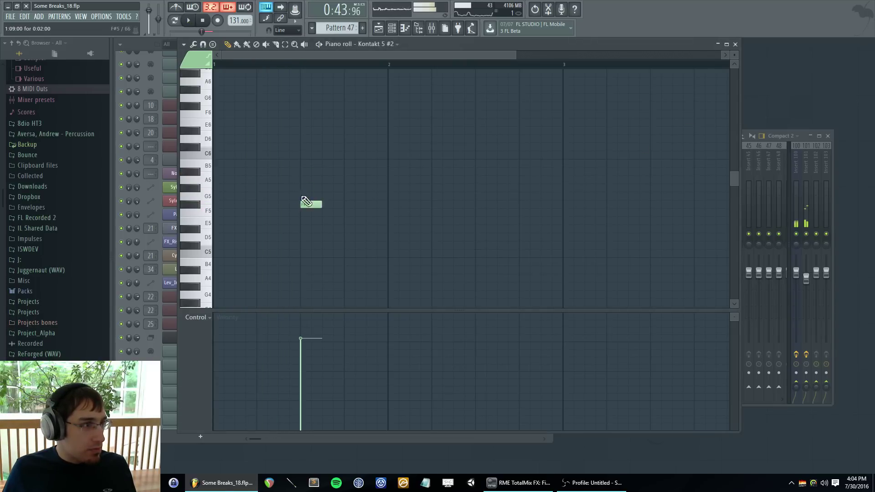
{"action": "left_click", "coordinate": [285, 30]}
{"action": "left_click", "coordinate": [297, 121]}
{"action": "scroll", "coordinate": [310, 137], "scroll_direction": "up", "scroll_amount": 2}
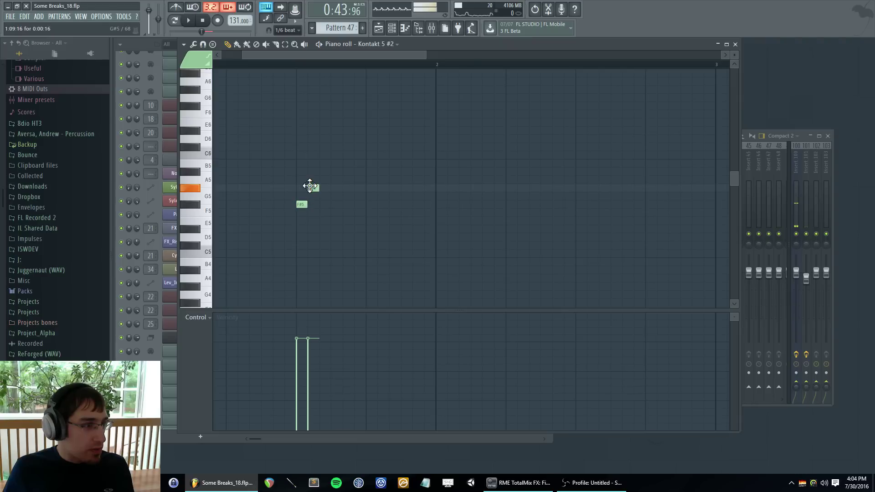
- Continue the rising run after F#5 with consecutive 1/6-beat notes A5, B5, C#6, E6, F#6 and A6
{"action": "left_click_drag", "start_coordinate": [313, 189], "coordinate": [312, 178]}
{"action": "left_click", "coordinate": [325, 162]}
{"action": "left_click", "coordinate": [337, 146]}
{"action": "left_click", "coordinate": [349, 122]}
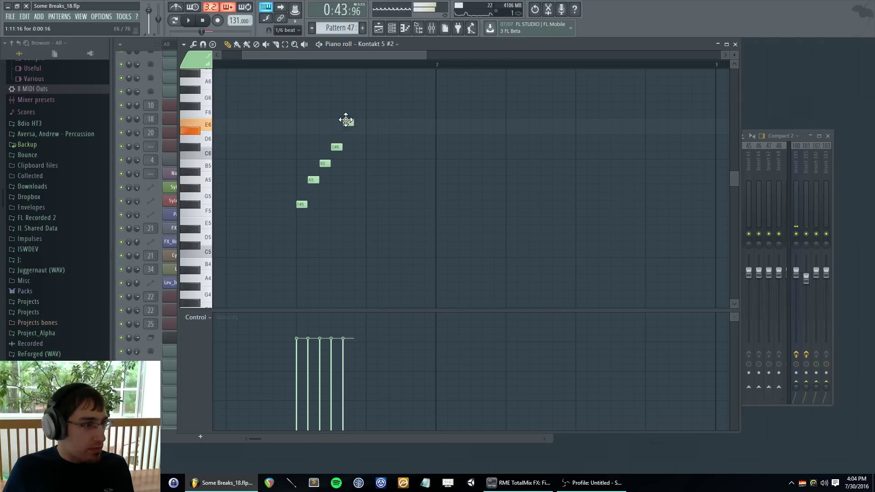
{"action": "left_click", "coordinate": [359, 105]}
{"action": "scroll", "coordinate": [365, 118], "scroll_direction": "up", "scroll_amount": 3}
{"action": "left_click", "coordinate": [370, 155]}
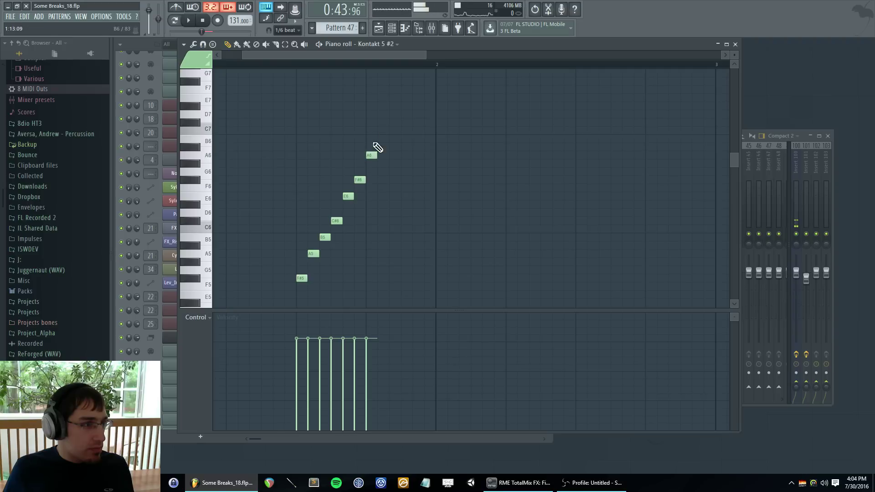
- Complete the rising run up to bar 2 with consecutive notes B6, C#7, E7, F#7 and A7
{"action": "left_click", "coordinate": [382, 138]}
{"action": "left_click", "coordinate": [394, 122]}
{"action": "left_click", "coordinate": [405, 97]}
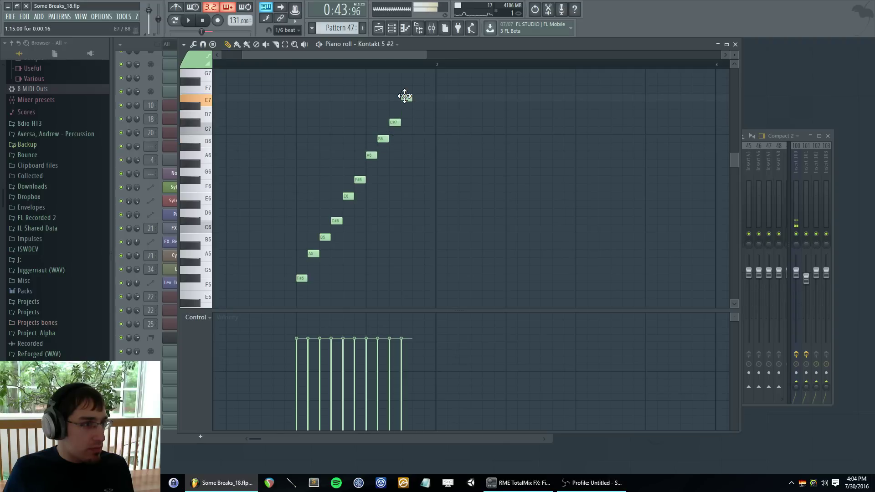
{"action": "left_click", "coordinate": [417, 81]}
{"action": "scroll", "coordinate": [420, 94], "scroll_direction": "up", "scroll_amount": 2}
{"action": "left_click", "coordinate": [425, 114]}
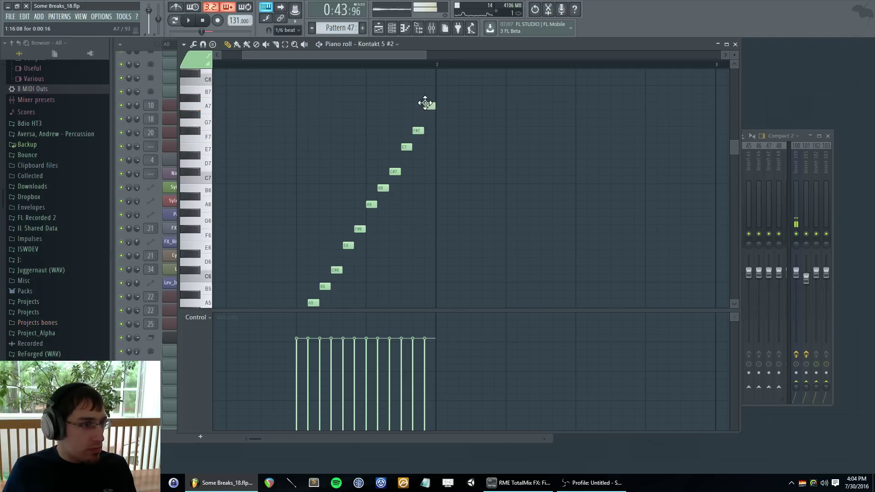
- Play the looped section from bar 25 to hear the new rising run, and return to the Kontakt 5 #2 piano roll
{"action": "key", "text": "F5"}
{"action": "key", "text": "space"}
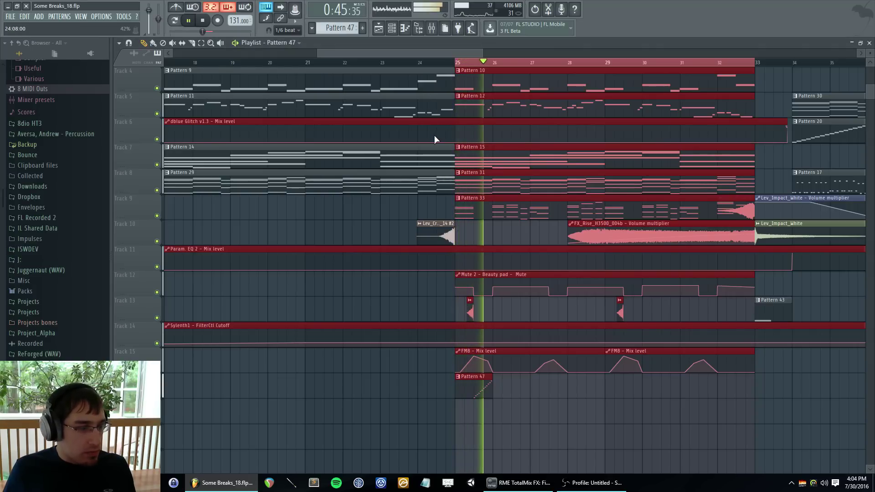
{"action": "key", "text": "F5"}
{"action": "key", "text": "F5"}
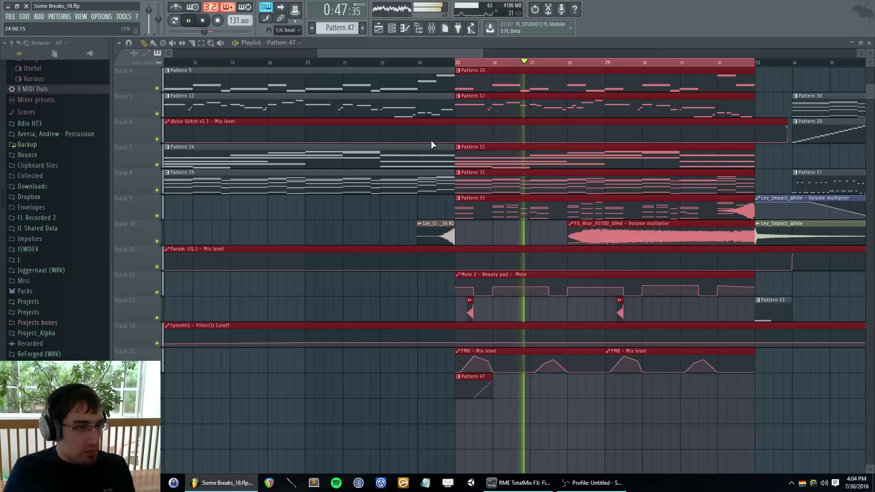
{"action": "key", "text": "F5"}
{"action": "scroll", "coordinate": [461, 172], "scroll_direction": "down", "scroll_amount": 2}
{"action": "key", "text": "space"}
- Start a descending run on beat 3 of bar 3 with 1/6-beat notes A7, G#7 and F#7
{"action": "scroll", "coordinate": [676, 182], "scroll_direction": "down", "scroll_amount": 1}
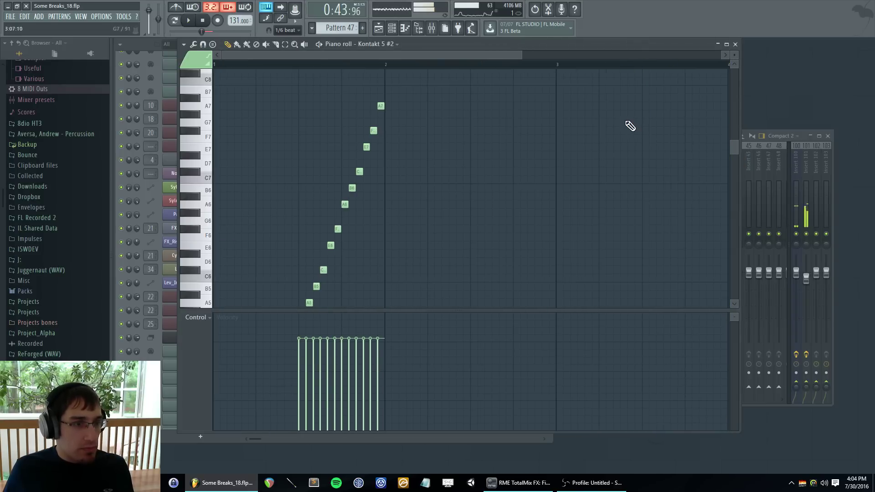
{"action": "left_click", "coordinate": [647, 105]}
{"action": "scroll", "coordinate": [456, 58], "scroll_direction": "right", "scroll_amount": 3}
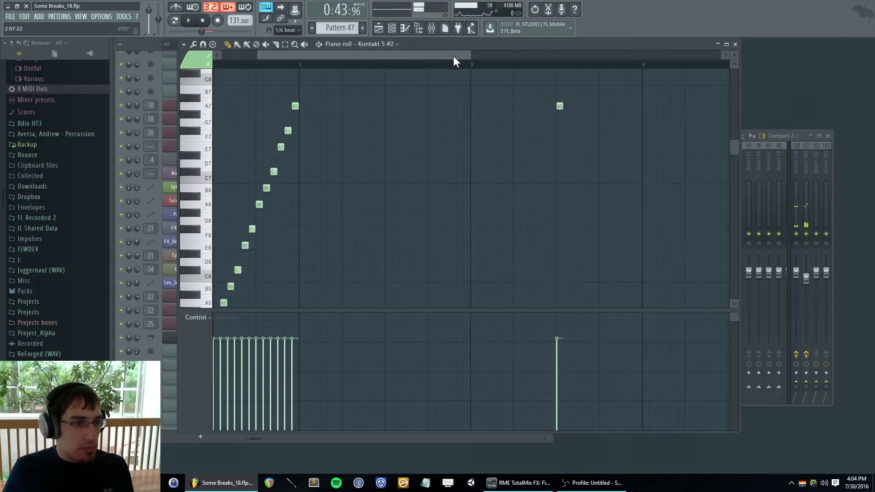
{"action": "left_click", "coordinate": [528, 114]}
{"action": "left_click", "coordinate": [536, 130]}
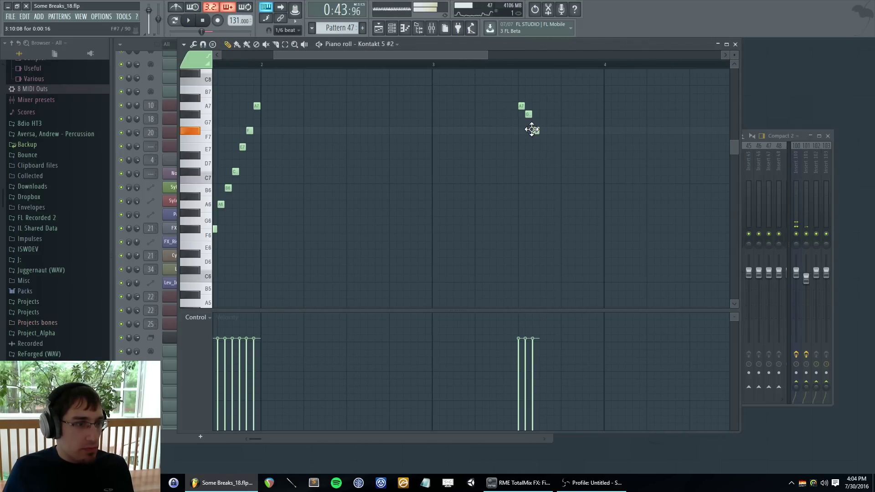
- Continue the descending run after F#7 with consecutive 1/6-beat notes C#7, B6, A6, G#6 and E6
{"action": "left_click", "coordinate": [549, 172]}
{"action": "mouse_move", "coordinate": [550, 176]}
{"action": "left_mouse_down"}
{"action": "mouse_move", "coordinate": [539, 154]}
{"action": "mouse_move", "coordinate": [543, 174]}
{"action": "left_mouse_up"}
{"action": "left_click", "coordinate": [549, 188]}
{"action": "left_click", "coordinate": [556, 205]}
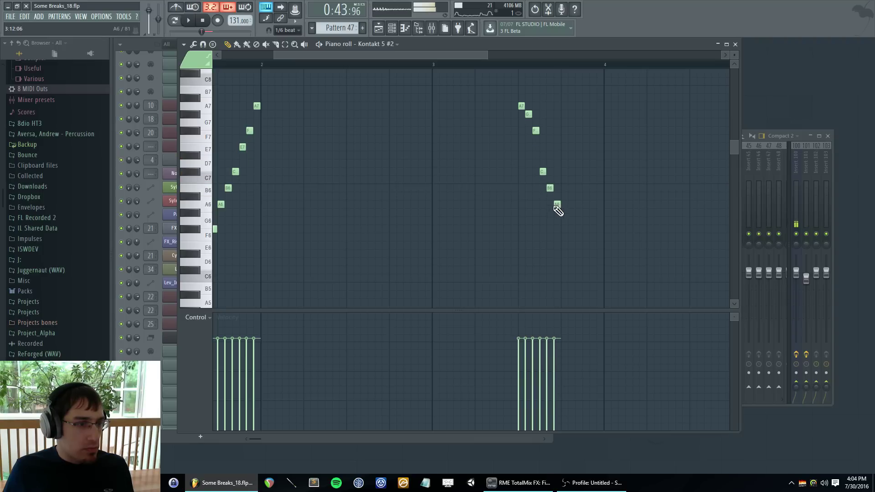
{"action": "left_click", "coordinate": [563, 213]}
{"action": "left_click", "coordinate": [572, 246]}
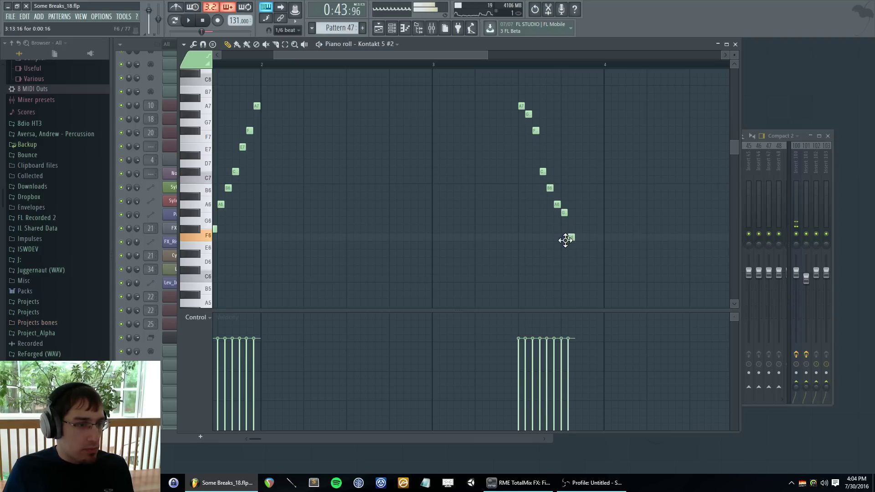
- Complete the descending run up to bar 4 with consecutive notes C#6, B5, A5 and G#5
{"action": "left_click", "coordinate": [577, 271]}
{"action": "left_click", "coordinate": [584, 286]}
{"action": "left_click", "coordinate": [592, 303]}
{"action": "scroll", "coordinate": [594, 302], "scroll_direction": "down", "scroll_amount": 1}
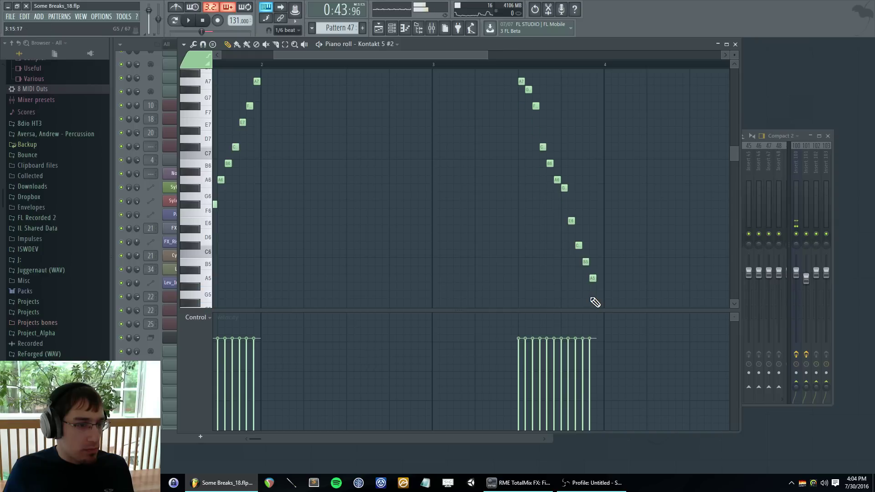
{"action": "left_click", "coordinate": [600, 286]}
- Play the looped section from bar 25 to hear the rising and descending runs, and return to the playlist
{"action": "left_click_drag", "start_coordinate": [341, 55], "coordinate": [231, 54]}
{"action": "key", "text": "space"}
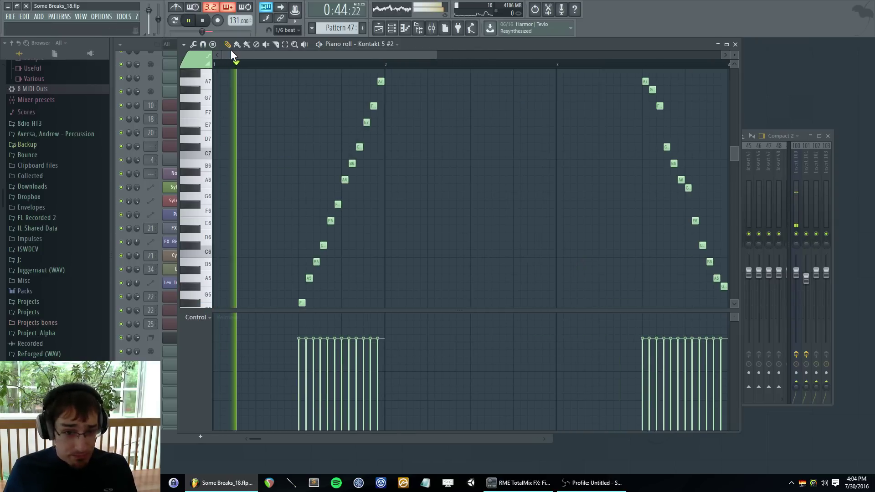
{"action": "key", "text": "F5"}
{"action": "key", "text": "F5"}
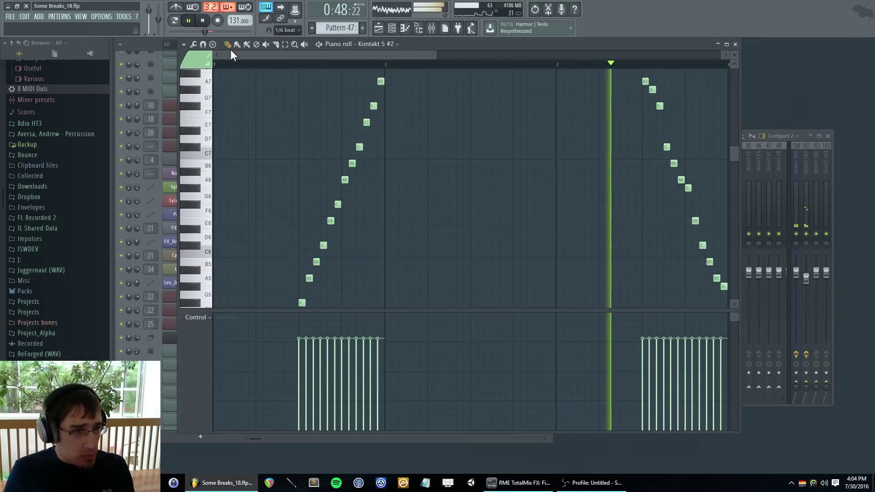
{"action": "key", "text": "F5"}
{"action": "key", "text": "F5"}
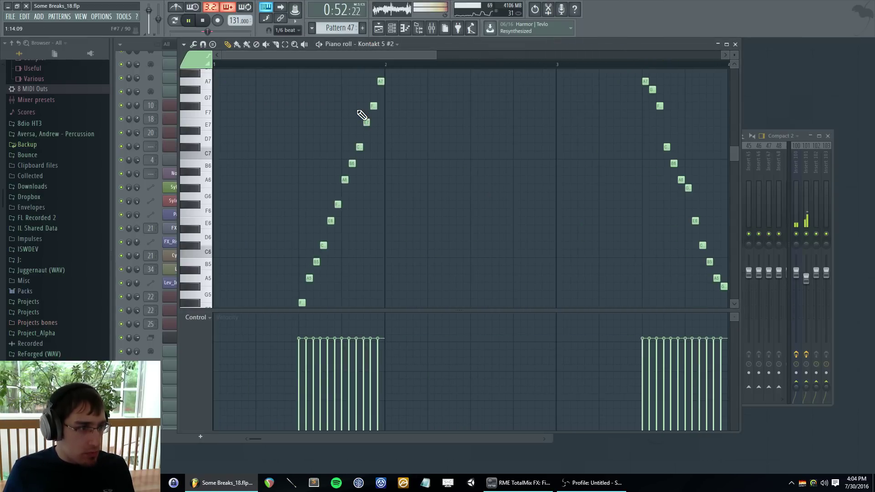
{"action": "key", "text": "space"}
{"action": "key", "text": "F5"}
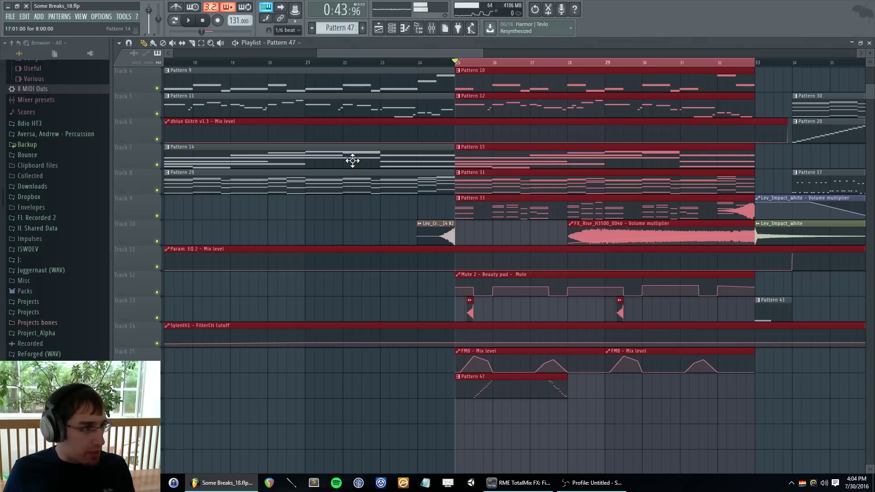
- Play the loop with the mixer open on the Chip track to check its effects
{"action": "key", "text": "F6"}
{"action": "key", "text": "F9"}
{"action": "key", "text": "space"}
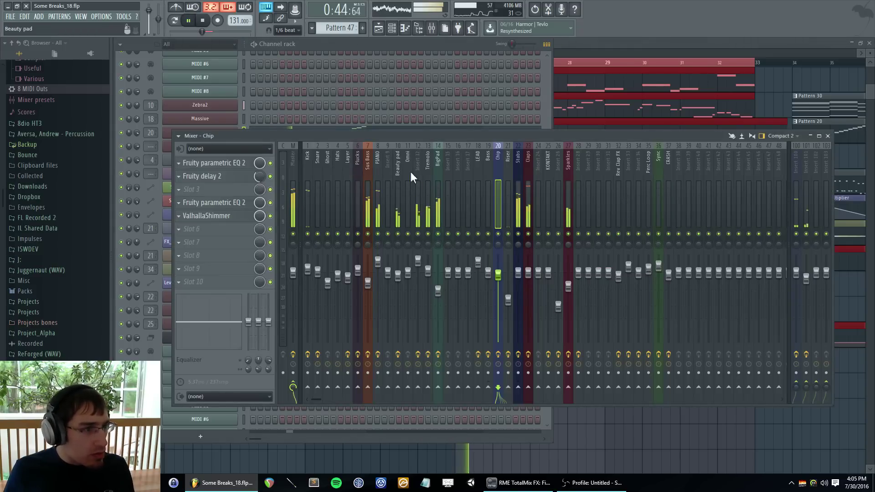
{"action": "key", "text": "space"}
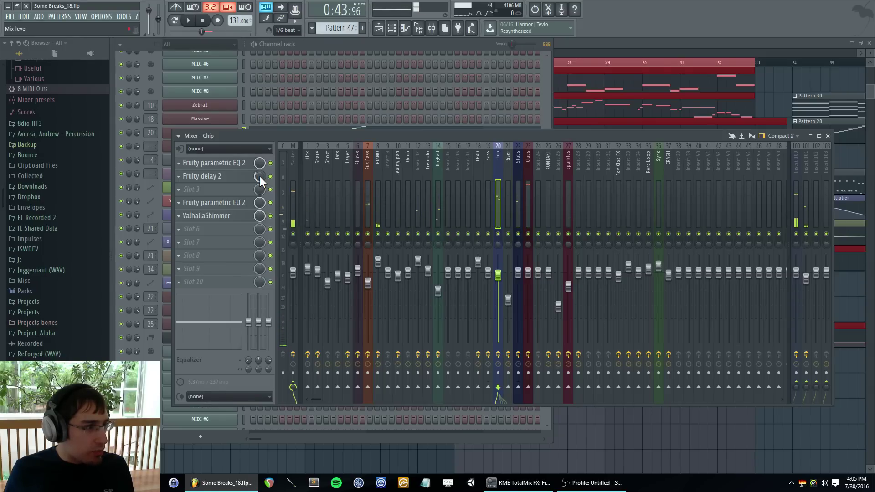
- Create an automation clip for the mix level of the Chip track's Fruity delay 2 and set its first point to 0%
{"action": "key", "text": "F5"}
{"action": "key", "text": "F5"}
{"action": "right_click", "coordinate": [259, 176]}
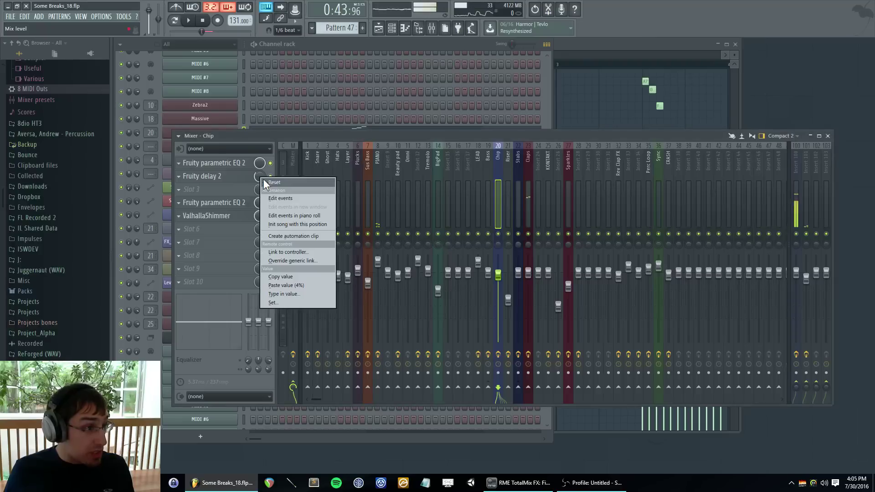
{"action": "left_click", "coordinate": [288, 238]}
{"action": "scroll", "coordinate": [507, 340], "scroll_direction": "down", "scroll_amount": 1}
{"action": "left_click_drag", "start_coordinate": [456, 392], "coordinate": [442, 425]}
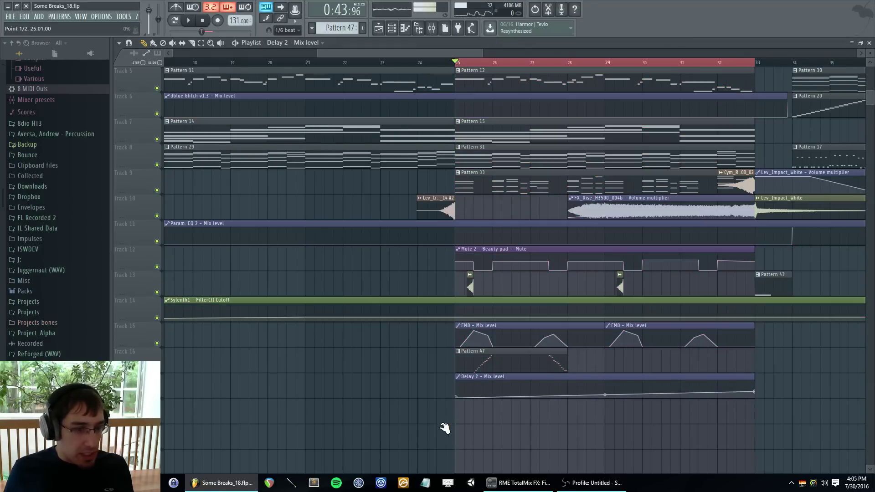
- Make the delay mix automation jump abruptly at its end point in bar 33, and extend the clip past bar 34
{"action": "right_click", "coordinate": [755, 392]}
{"action": "left_click", "coordinate": [772, 347]}
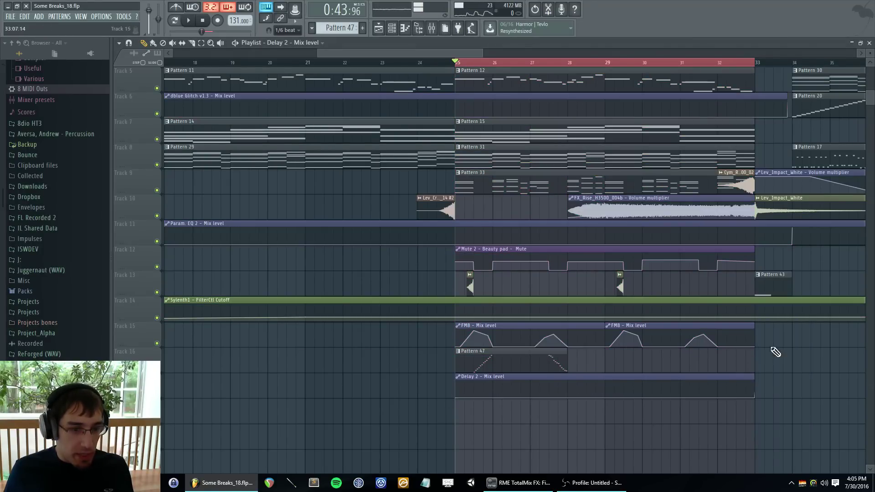
{"action": "left_click_drag", "start_coordinate": [755, 377], "coordinate": [807, 376]}
- Play the loop with the delay automation in place and return to the Kontakt 5 #2 piano roll
{"action": "key", "text": "space"}
{"action": "key", "text": "F5"}
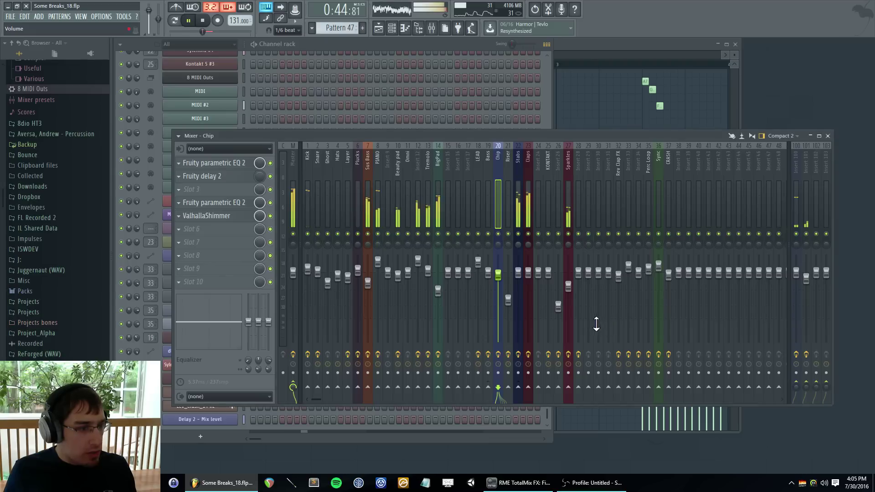
{"action": "key", "text": "F5"}
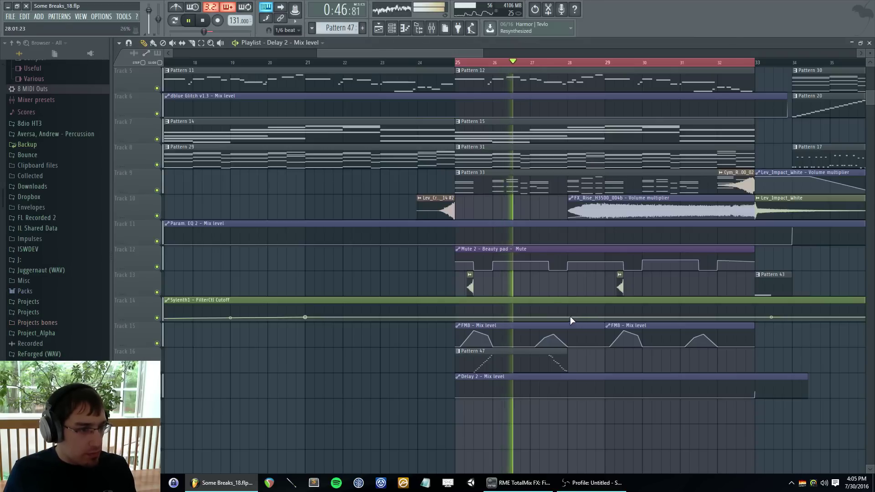
{"action": "key", "text": "F5"}
{"action": "key", "text": "F6"}
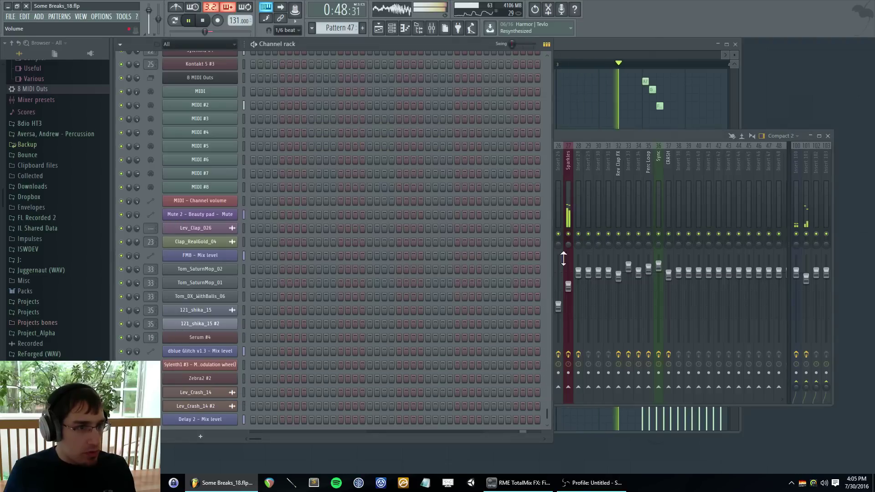
{"action": "left_click", "coordinate": [587, 46]}
{"action": "scroll", "coordinate": [575, 182], "scroll_direction": "down", "scroll_amount": 2}
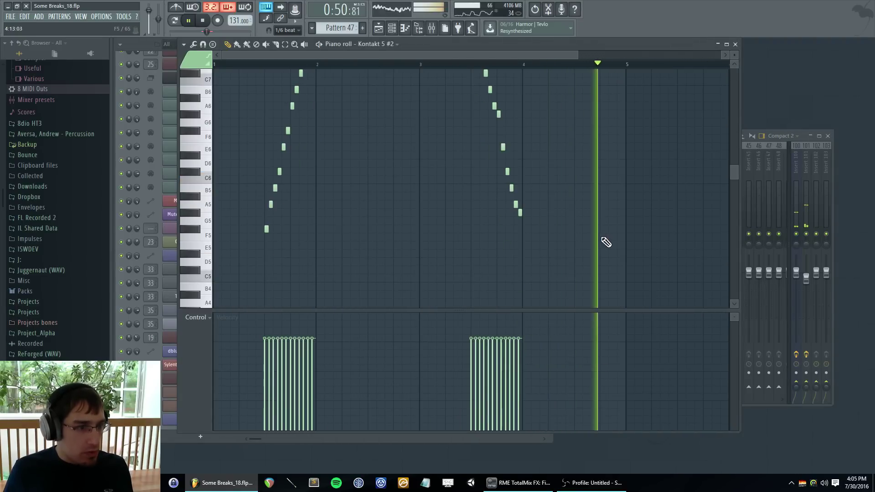
{"action": "key", "text": "space"}
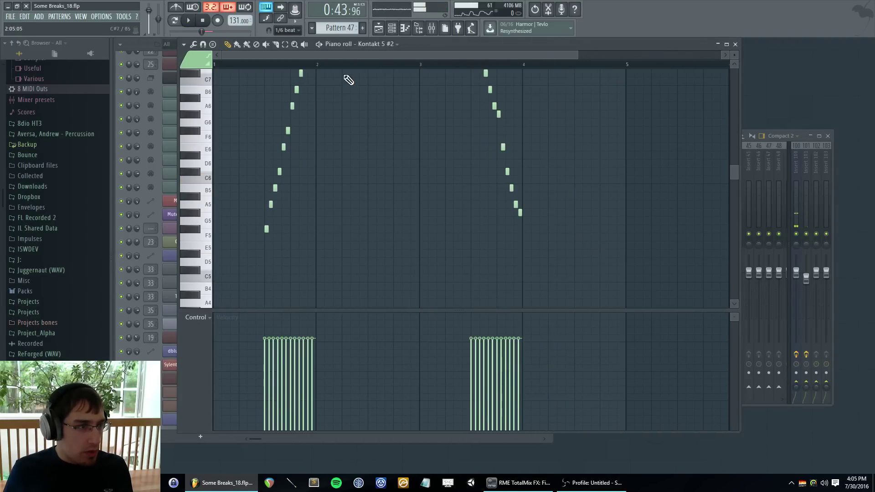
- Play the passage after the descending run, from bar 4 of Pattern 47, to find a spot for another phrase
{"action": "left_click_drag", "start_coordinate": [352, 55], "coordinate": [317, 57]}
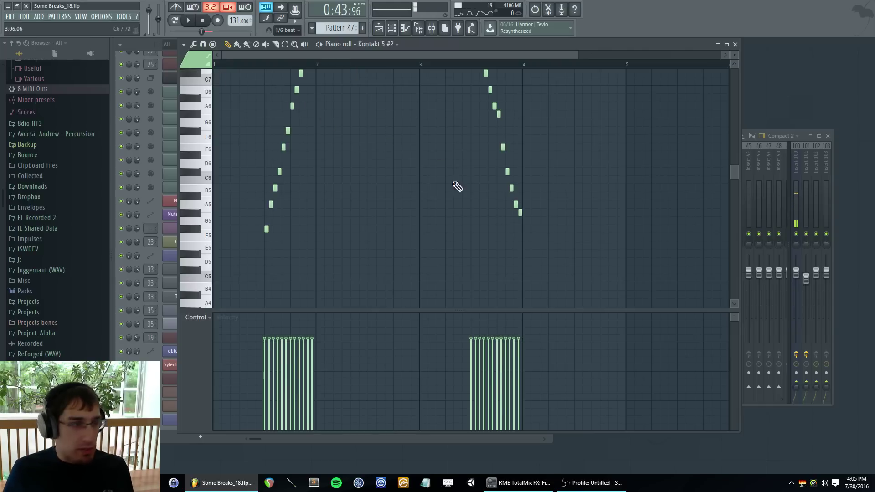
{"action": "scroll", "coordinate": [273, 74], "scroll_direction": "up", "scroll_amount": 2}
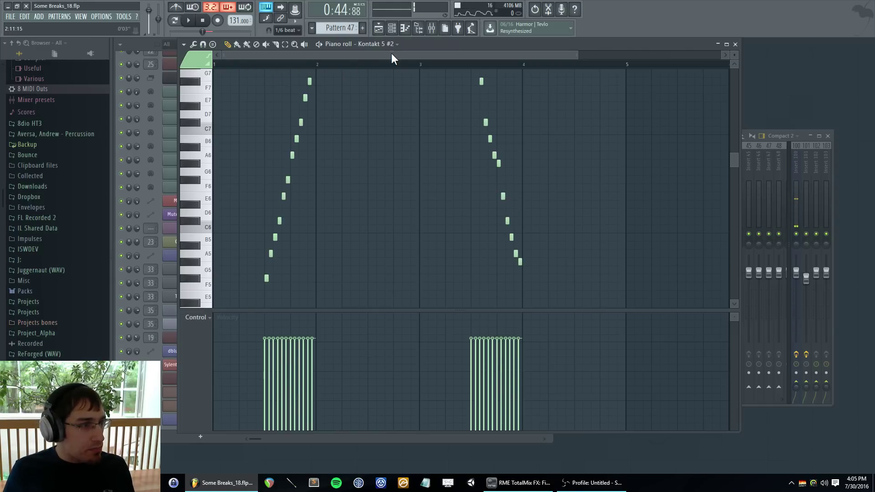
{"action": "left_click_drag", "start_coordinate": [310, 54], "coordinate": [468, 67]}
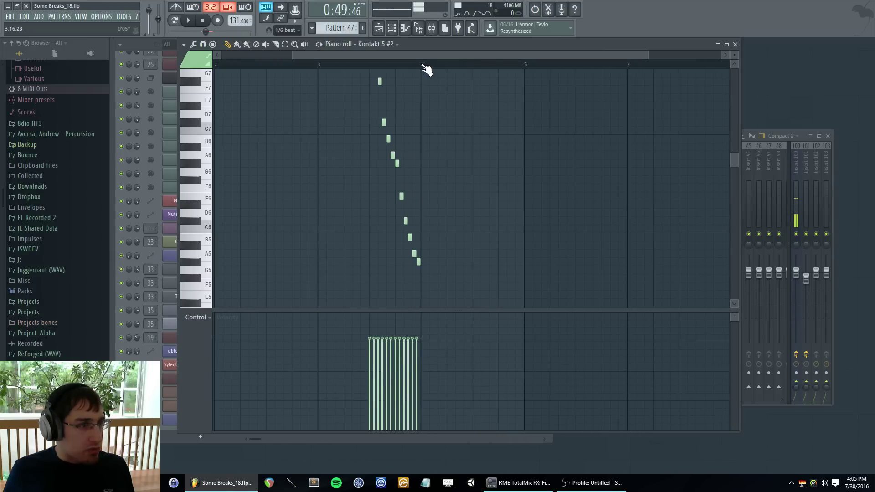
{"action": "key", "text": "space"}
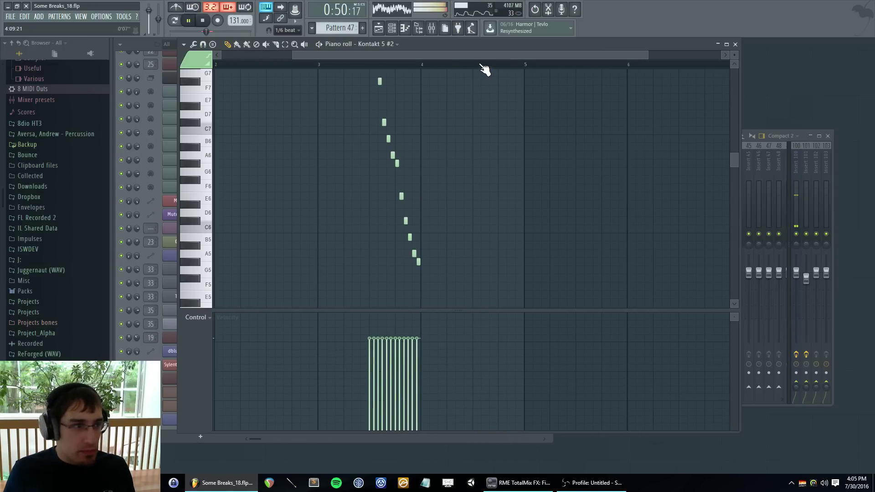
{"action": "left_click_drag", "start_coordinate": [485, 70], "coordinate": [539, 61]}
{"action": "scroll", "coordinate": [579, 132], "scroll_direction": "up", "scroll_amount": 2}
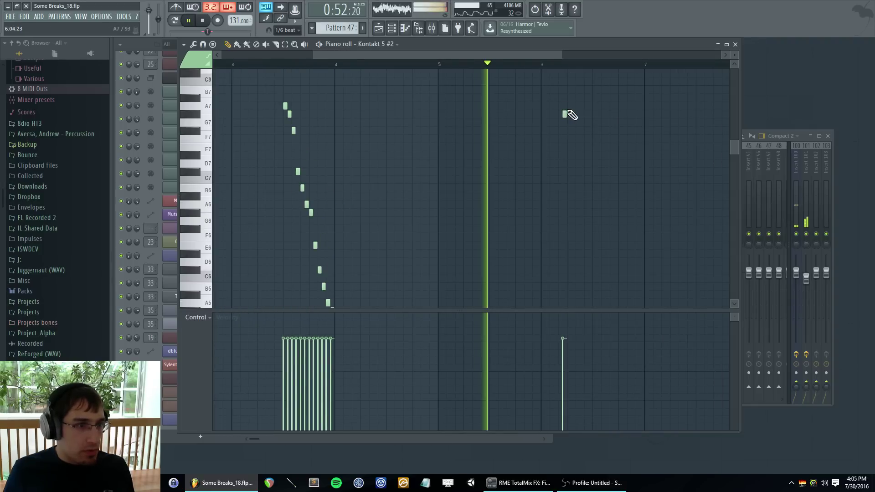
{"action": "key", "text": "space"}
- Try a falling phrase from beat 3 of bar 5 with 1/6-beat notes F#7, G#7, F#7, C#7 and E7
{"action": "left_click_drag", "start_coordinate": [491, 116], "coordinate": [489, 142]}
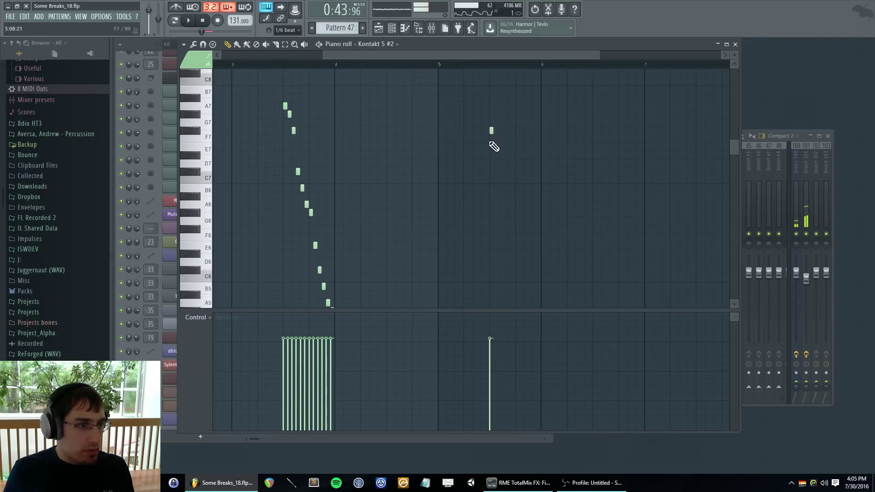
{"action": "scroll", "coordinate": [570, 152], "scroll_direction": "up", "scroll_amount": 2}
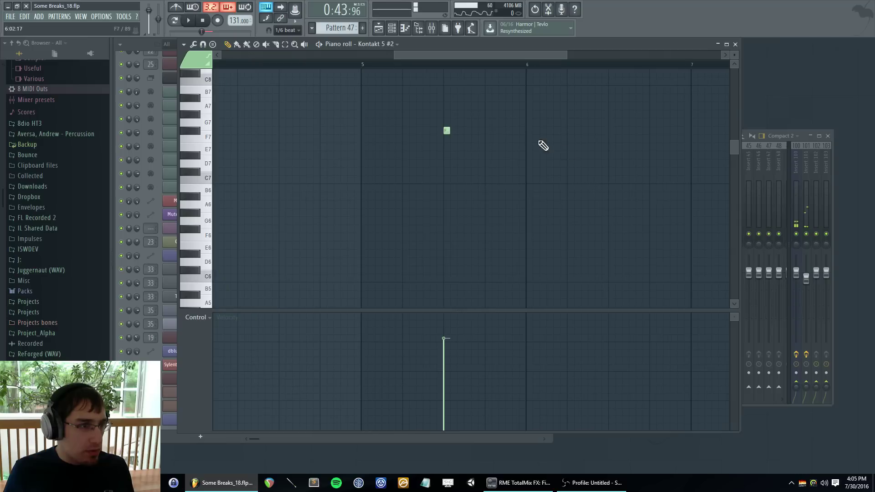
{"action": "left_click", "coordinate": [453, 114]}
{"action": "left_click", "coordinate": [460, 131]}
{"action": "left_click", "coordinate": [467, 171]}
{"action": "left_click", "coordinate": [474, 150]}
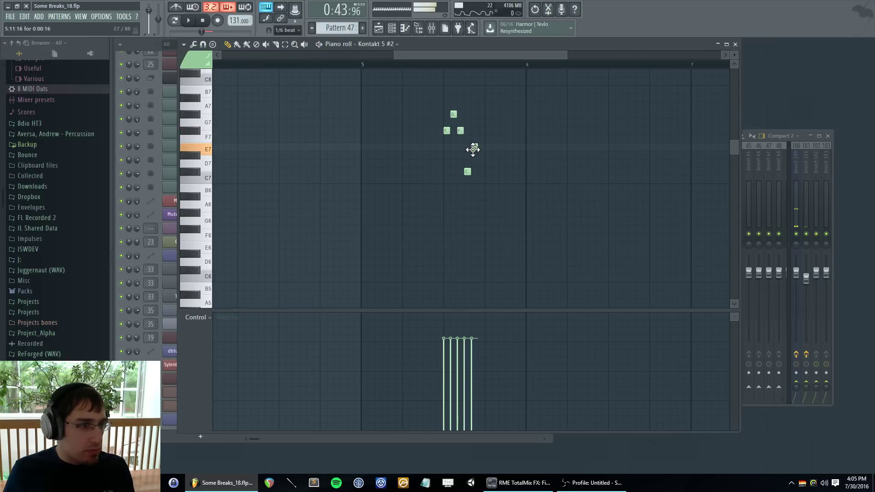
- Continue the falling phrase up to bar 6 with notes C#7, B6, C#7, B6, A6, B6 and A6
{"action": "left_click", "coordinate": [481, 172]}
{"action": "left_click", "coordinate": [488, 188]}
{"action": "left_click", "coordinate": [496, 172]}
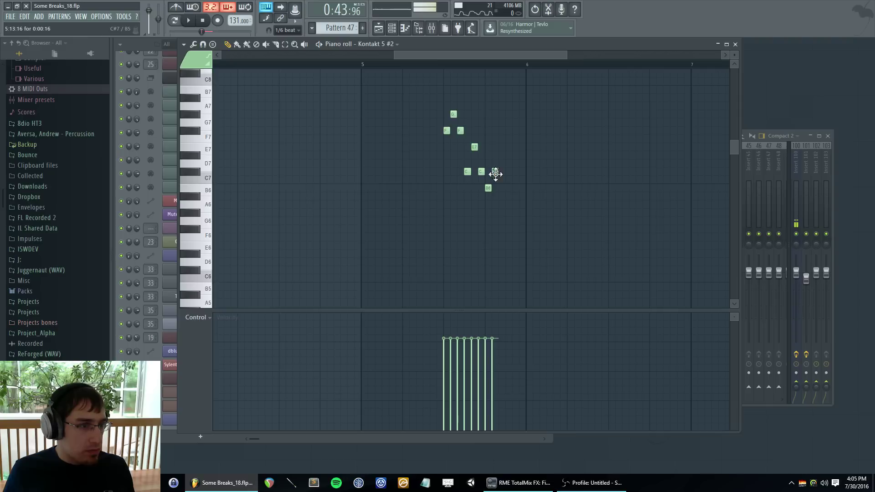
{"action": "left_click", "coordinate": [502, 188]}
{"action": "left_click", "coordinate": [509, 204]}
{"action": "left_click", "coordinate": [515, 188]}
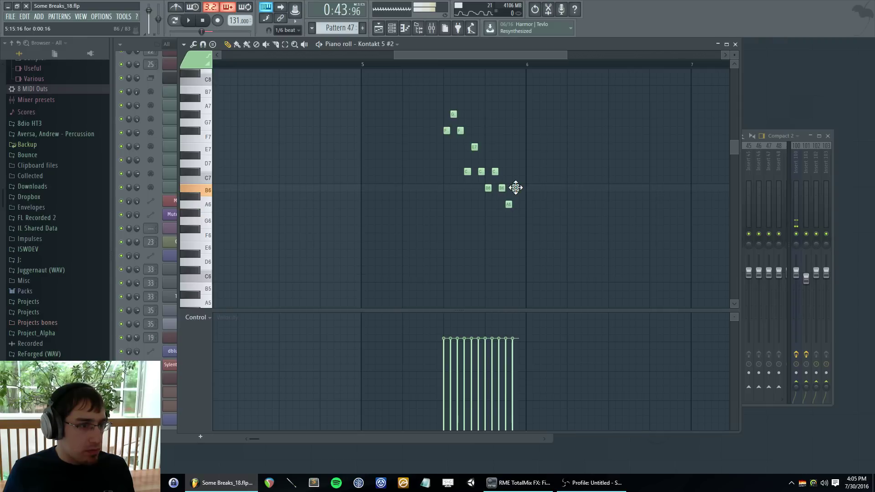
{"action": "left_click", "coordinate": [523, 204]}
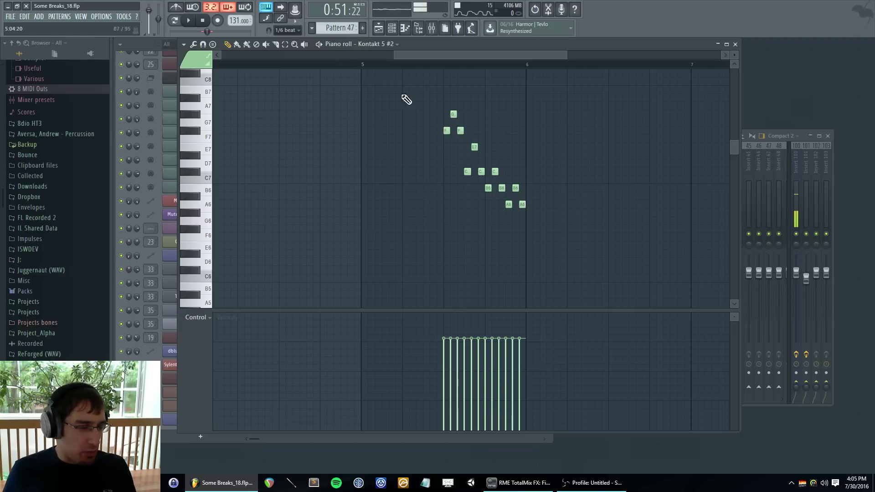
- Play the falling phrase in bar 5 and delete its notes
{"action": "key", "text": "space"}
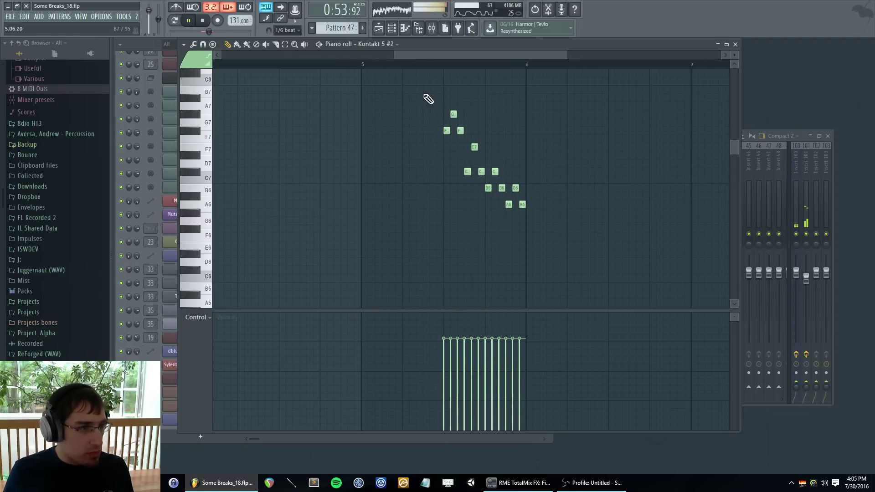
{"action": "key", "text": "space"}
{"action": "key", "text": "ctrl+a"}
{"action": "scroll", "coordinate": [457, 165], "scroll_direction": "down", "scroll_amount": 2}
{"action": "key", "text": "Delete"}
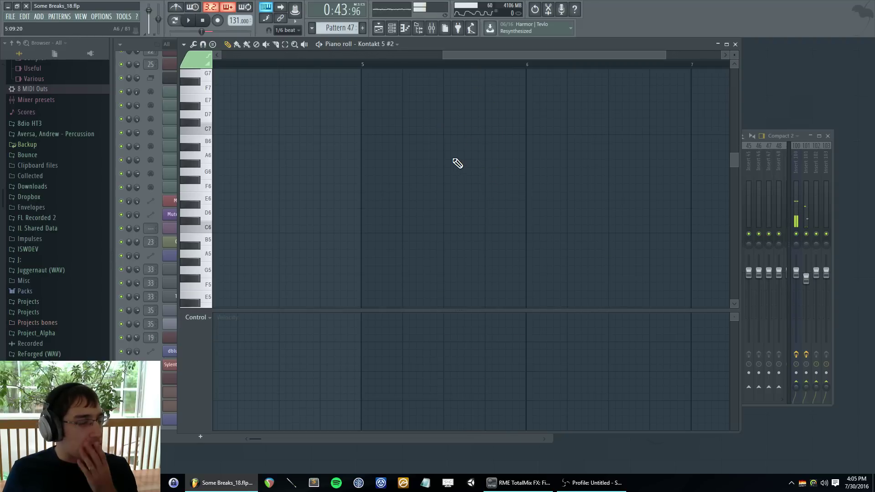
- Start a new phrase on beat 3 of bar 5 with consecutive 1/6-beat notes A5, B5, C#6 and E6
{"action": "left_click", "coordinate": [445, 183]}
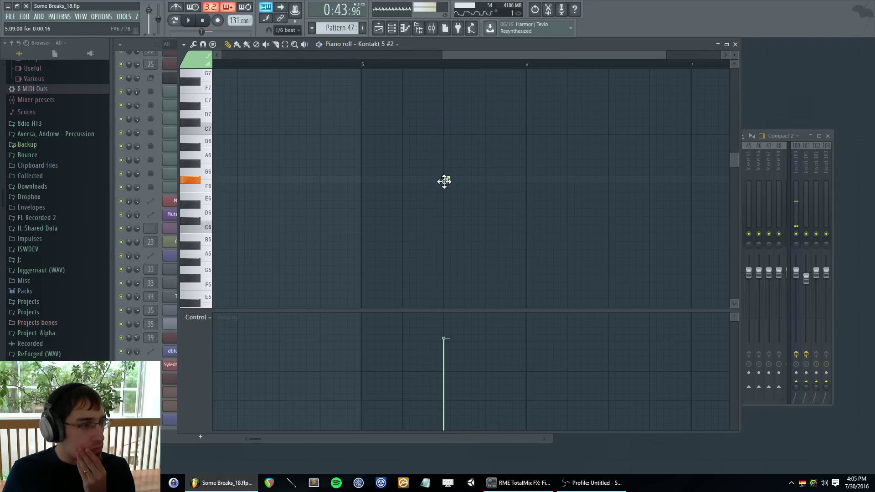
{"action": "left_click_drag", "start_coordinate": [445, 182], "coordinate": [445, 252]}
{"action": "left_click", "coordinate": [453, 237]}
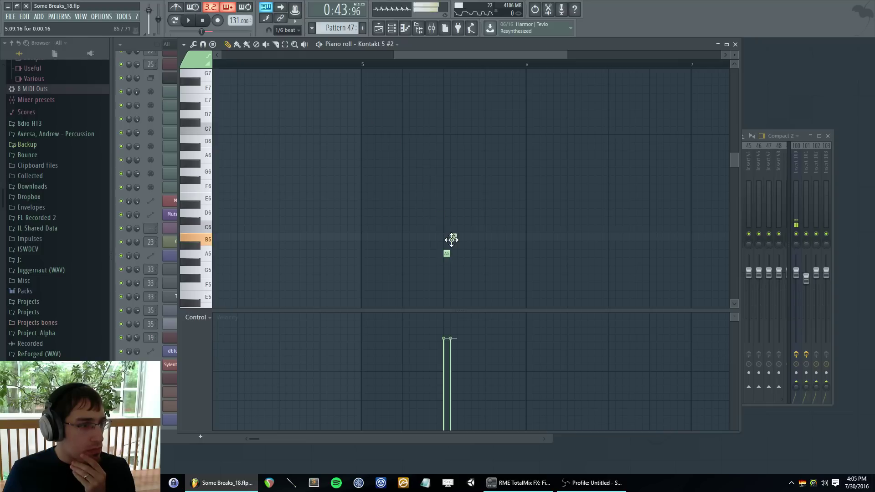
{"action": "left_click", "coordinate": [459, 220]}
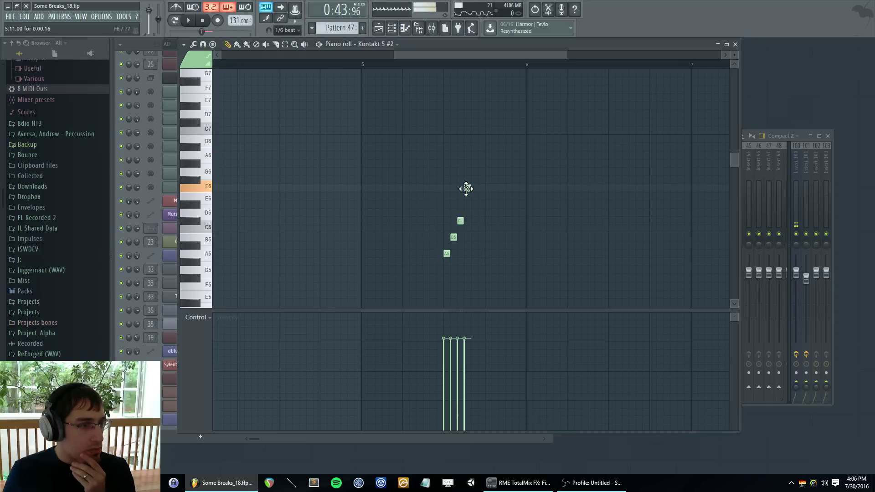
{"action": "left_click", "coordinate": [467, 196]}
- Complete the bar 5 phrase up to bar 6 with 1/6-beat notes C#6, B5, F#6, E6, C#6, A6, G#6 and E6
{"action": "left_click", "coordinate": [475, 221]}
{"action": "left_click", "coordinate": [481, 237]}
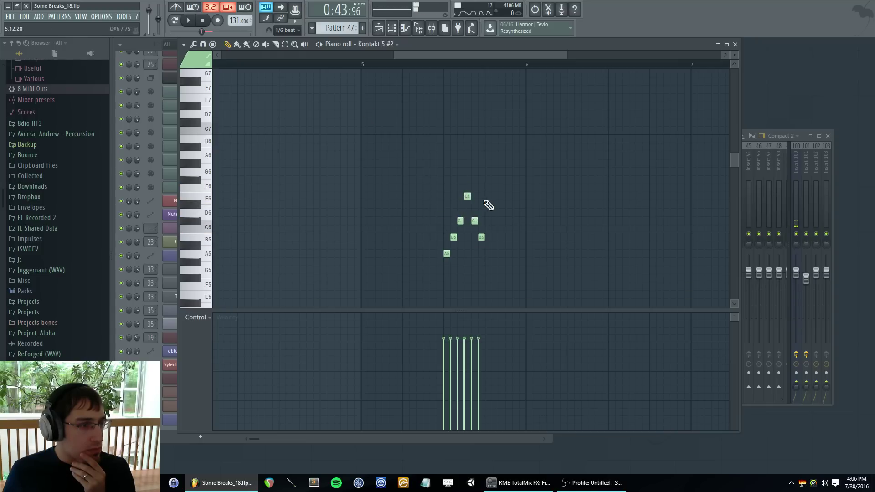
{"action": "left_click", "coordinate": [488, 180]}
{"action": "left_click", "coordinate": [496, 199]}
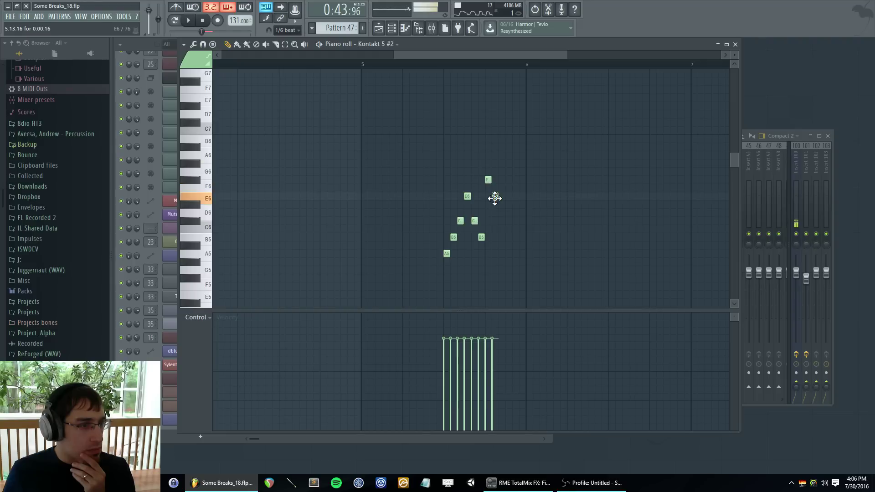
{"action": "left_click", "coordinate": [502, 220]}
{"action": "left_click", "coordinate": [505, 130]}
{"action": "right_click", "coordinate": [506, 130]}
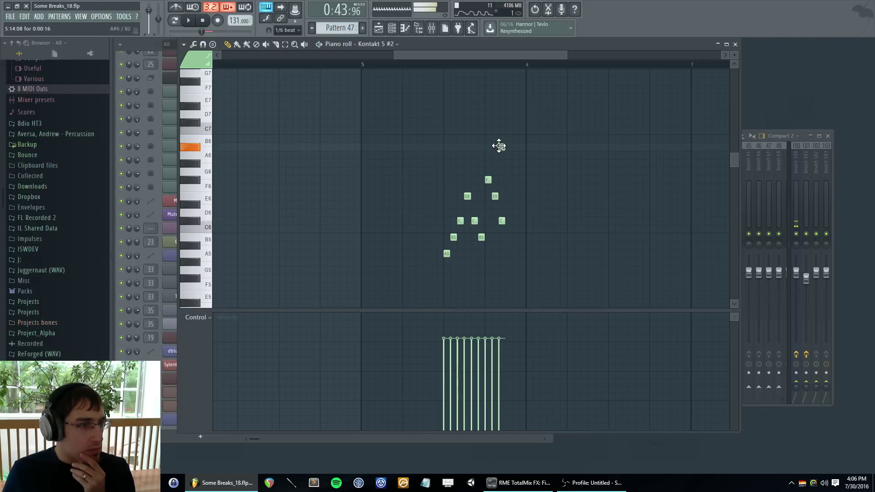
{"action": "left_click", "coordinate": [507, 155]}
{"action": "left_click", "coordinate": [513, 163]}
{"action": "left_click", "coordinate": [520, 196]}
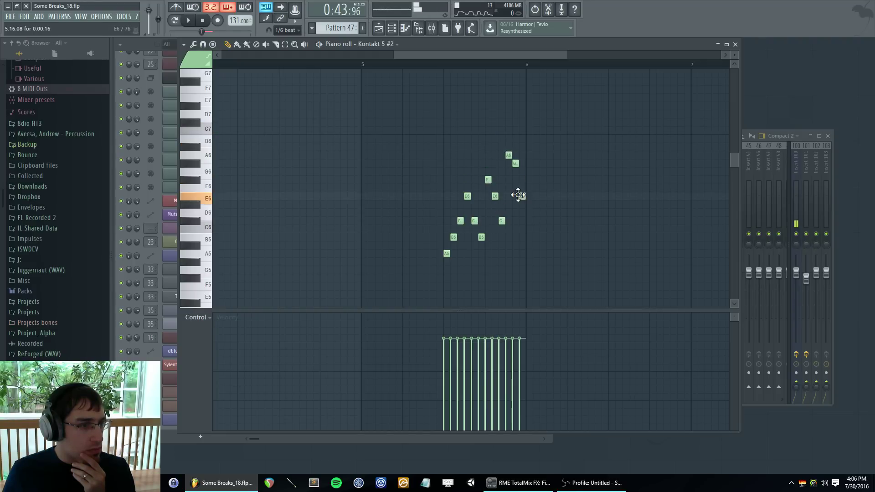
- Play back the finished phrase from the start of bar 5
{"action": "left_click", "coordinate": [363, 64]}
{"action": "key", "text": "space"}
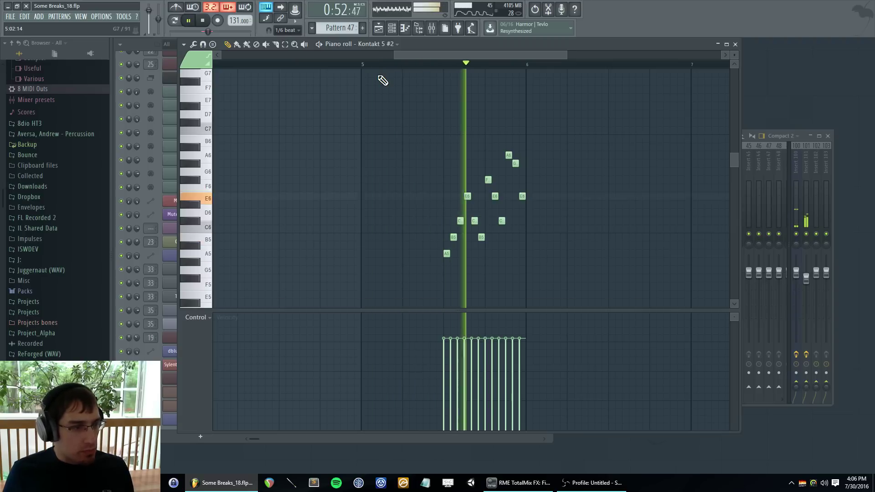
{"action": "left_click_drag", "start_coordinate": [401, 54], "coordinate": [504, 72]}
{"action": "key", "text": "space"}
- Place a 1/6-beat C#7 note on beat 3 of bar 7 and play the lead-in from bar 6
{"action": "left_click", "coordinate": [461, 122]}
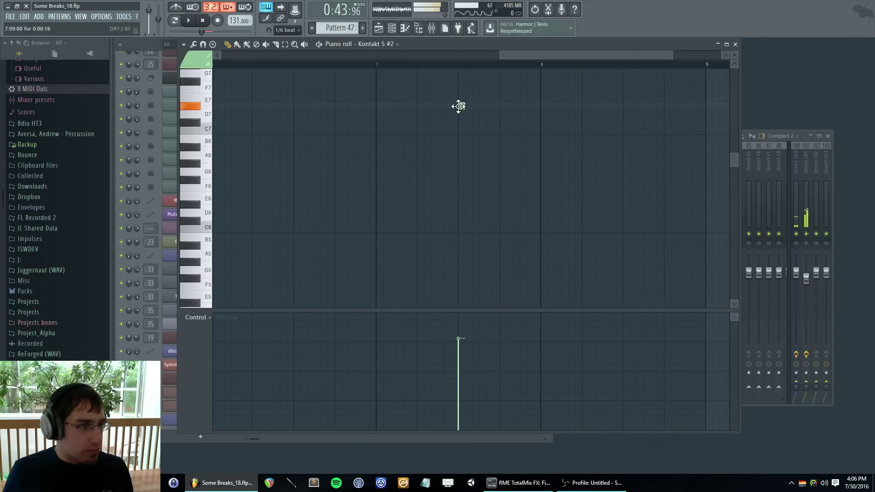
{"action": "left_click", "coordinate": [266, 65]}
{"action": "key", "text": "space"}
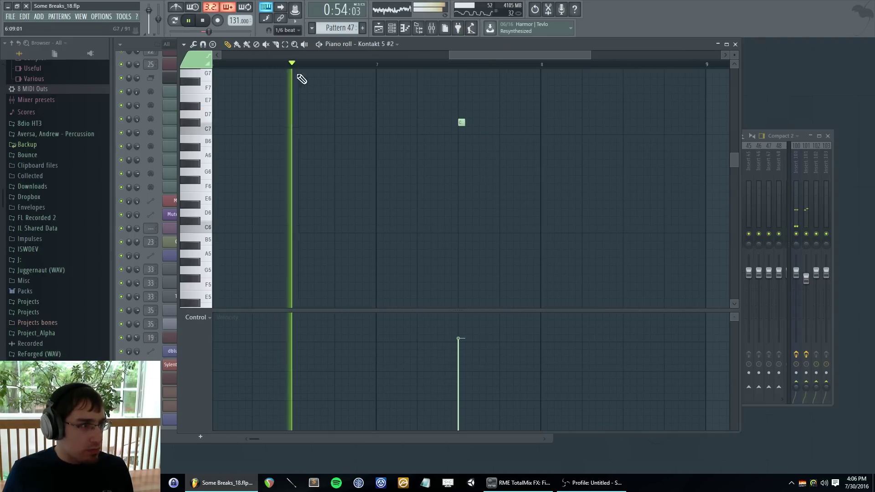
{"action": "key", "text": "space"}
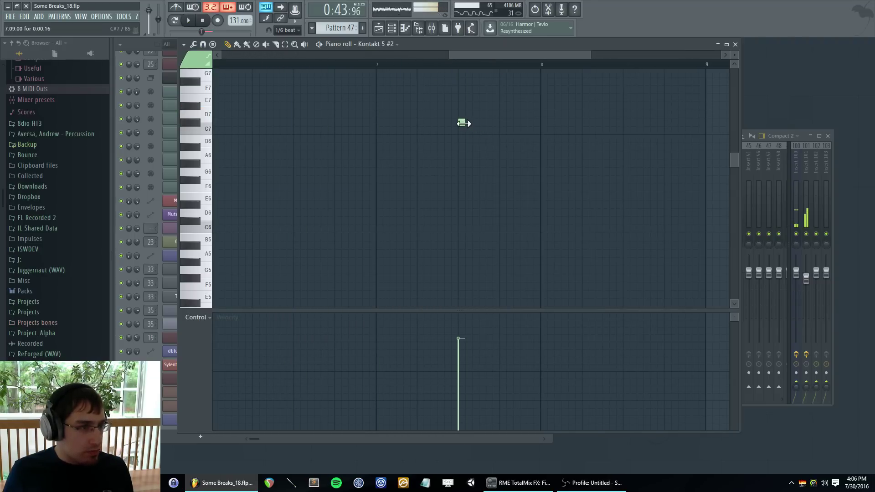
- Continue the bar 7 phrase with consecutive 1/6-beat notes E7, C#7, B6, A6, G#6, A6, B6 and A6
{"action": "scroll", "coordinate": [464, 123], "scroll_direction": "up", "scroll_amount": 1}
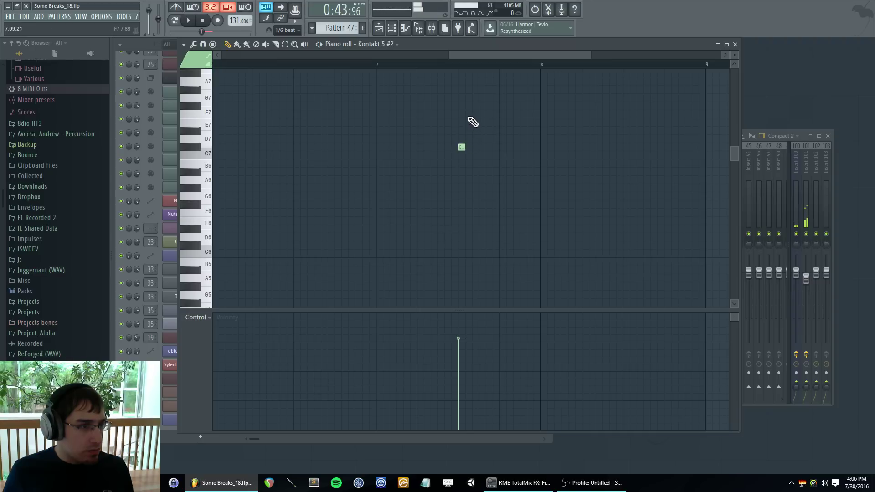
{"action": "left_click", "coordinate": [469, 122]}
{"action": "left_click", "coordinate": [476, 147]}
{"action": "left_click", "coordinate": [482, 163]}
{"action": "left_click", "coordinate": [489, 180]}
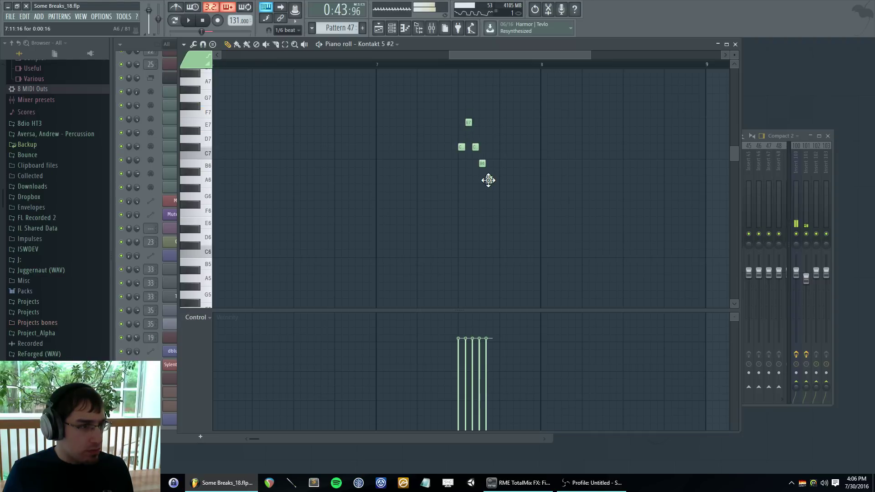
{"action": "left_click", "coordinate": [489, 180]}
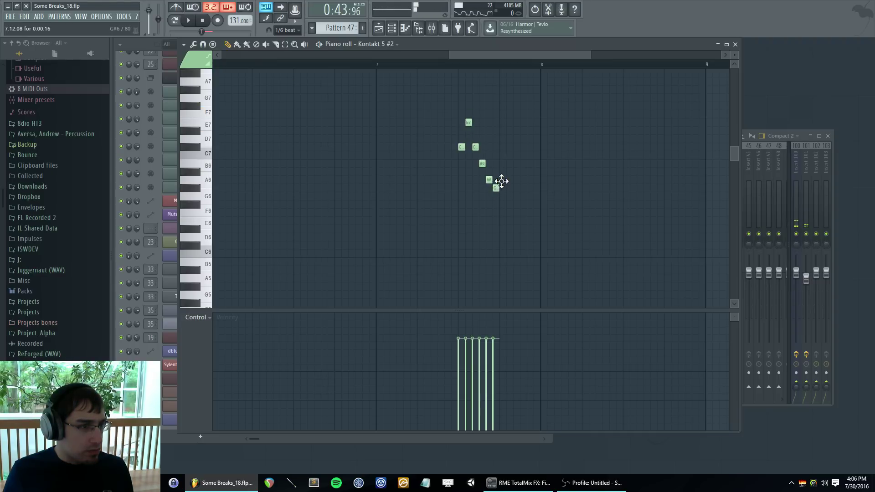
{"action": "left_click", "coordinate": [502, 180]}
{"action": "left_click", "coordinate": [509, 163]}
{"action": "left_click", "coordinate": [515, 180]}
- Using a 1/3 step snap, delete the last A6 of the bar 7 phrase and shorten the A6 and B6 before it
{"action": "scroll", "coordinate": [515, 177], "scroll_direction": "up", "scroll_amount": 2}
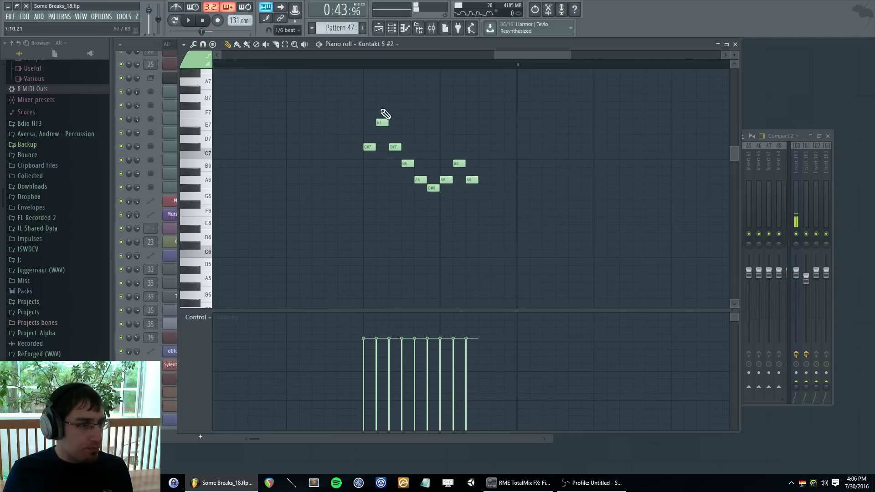
{"action": "left_click", "coordinate": [302, 30]}
{"action": "left_click", "coordinate": [299, 102]}
{"action": "right_click", "coordinate": [471, 179]}
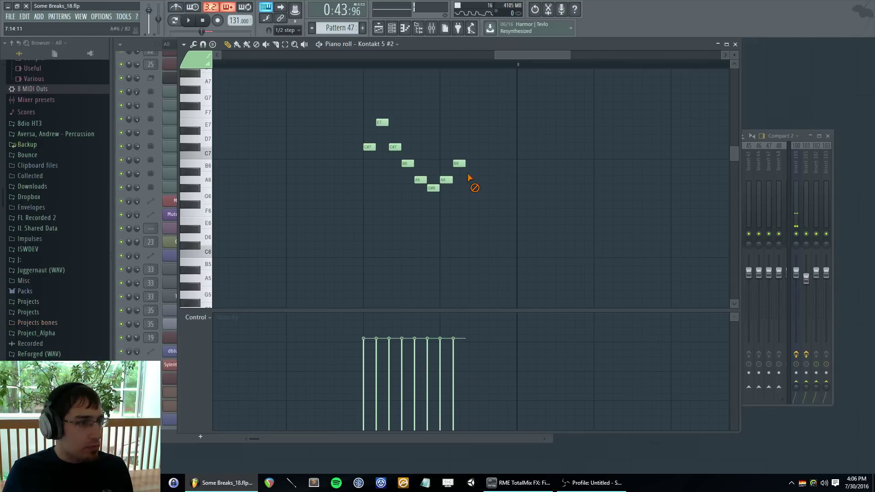
{"action": "left_click", "coordinate": [447, 180]}
{"action": "left_click", "coordinate": [454, 164]}
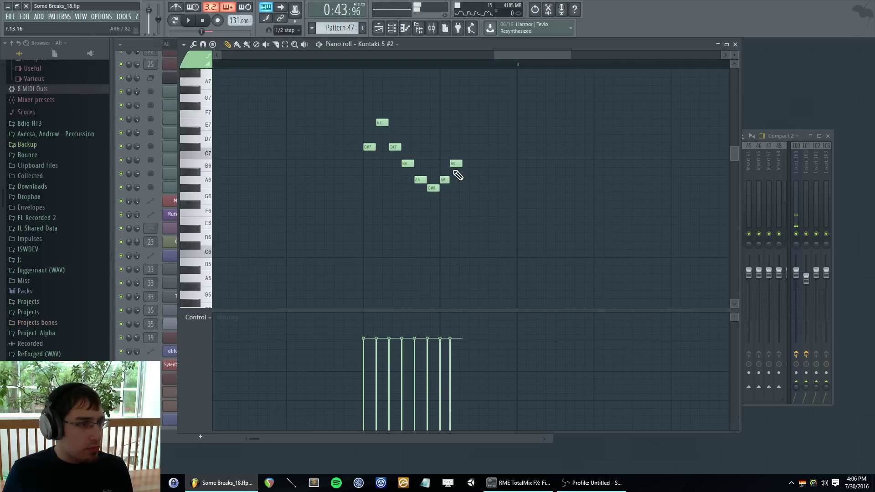
- Extend the bar 7 phrase up to bar 8 with shortened notes A6, G#6, E6, C#6, E6 and F#6
{"action": "left_click", "coordinate": [462, 180]}
{"action": "left_click", "coordinate": [472, 187]}
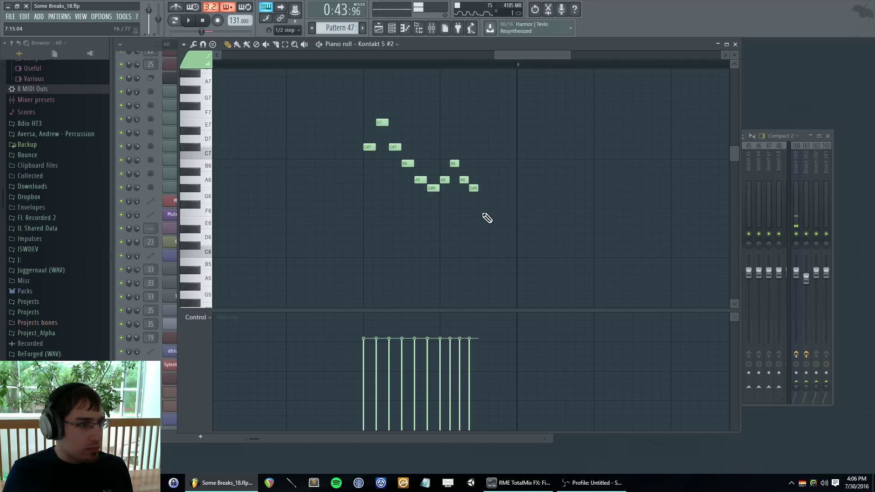
{"action": "left_click", "coordinate": [480, 220]}
{"action": "left_click", "coordinate": [491, 246]}
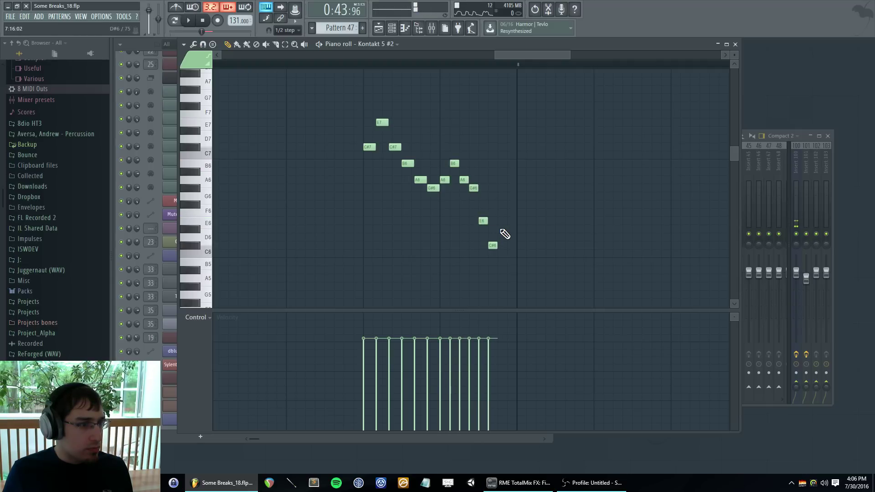
{"action": "left_click", "coordinate": [501, 220]}
{"action": "left_click", "coordinate": [510, 207]}
- Play back the melodic runs of Pattern 47 through bar 8, checking the mixer along the way
{"action": "scroll", "coordinate": [299, 110], "scroll_direction": "down", "scroll_amount": 4}
{"action": "scroll", "coordinate": [514, 122], "scroll_direction": "up", "scroll_amount": 2}
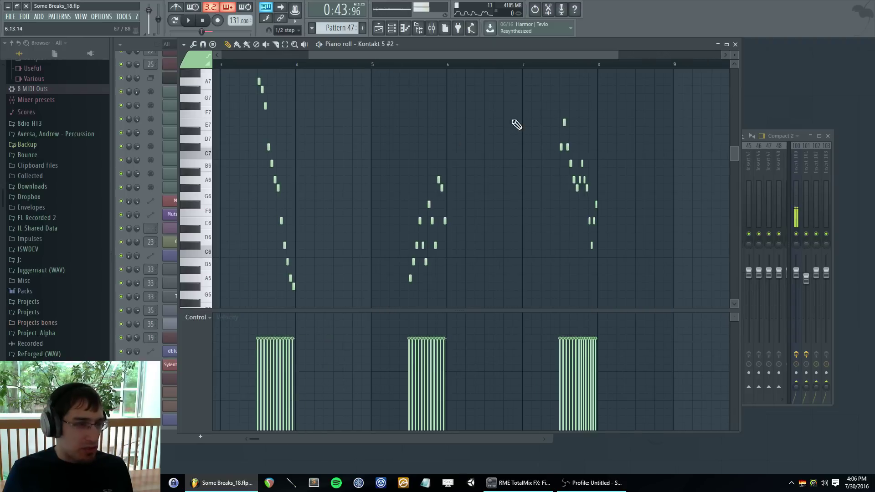
{"action": "left_click", "coordinate": [372, 67]}
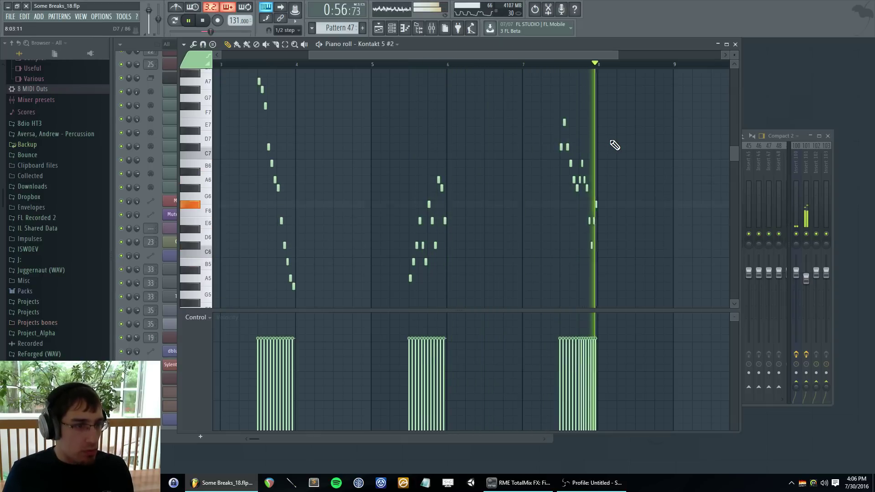
{"action": "left_click_drag", "start_coordinate": [482, 53], "coordinate": [579, 70]}
{"action": "left_click_drag", "start_coordinate": [444, 57], "coordinate": [256, 104]}
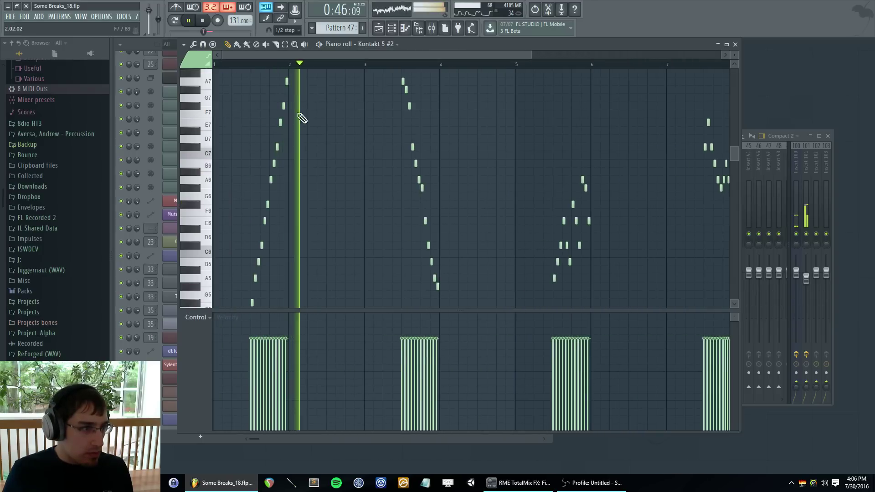
{"action": "scroll", "coordinate": [392, 143], "scroll_direction": "up", "scroll_amount": 5}
{"action": "scroll", "coordinate": [402, 143], "scroll_direction": "up", "scroll_amount": 2}
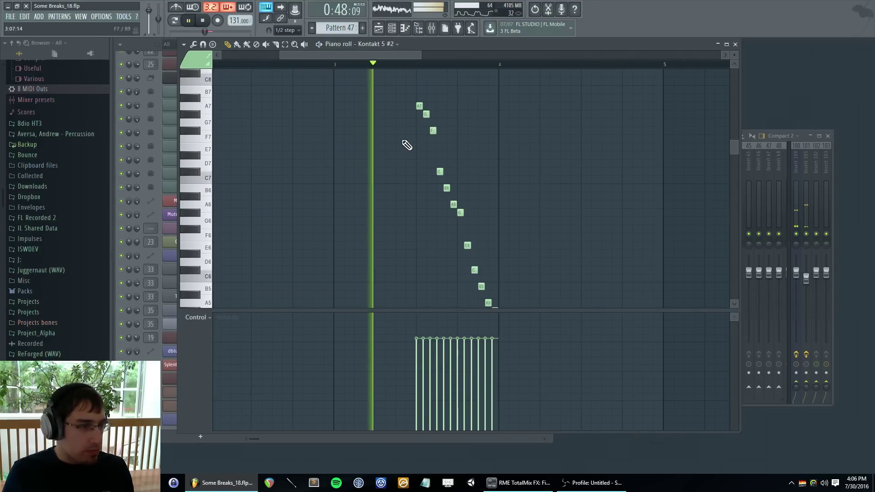
{"action": "key", "text": "F9"}
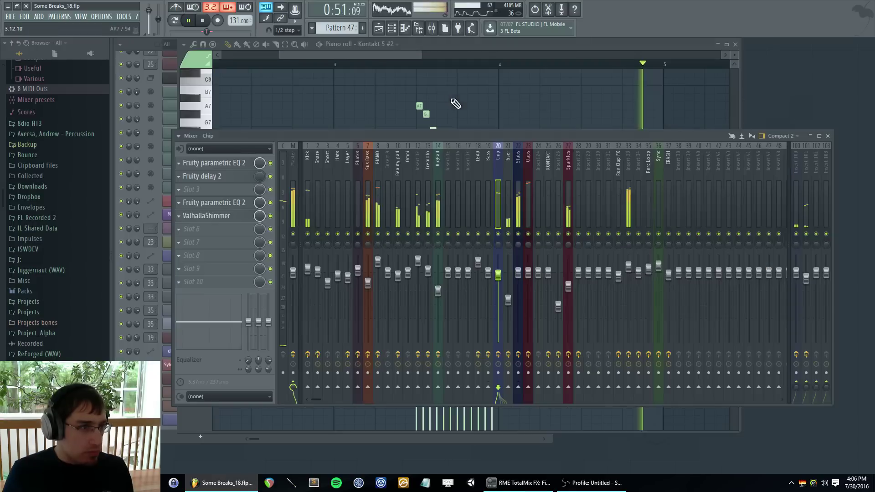
{"action": "left_click_drag", "start_coordinate": [400, 55], "coordinate": [604, 81]}
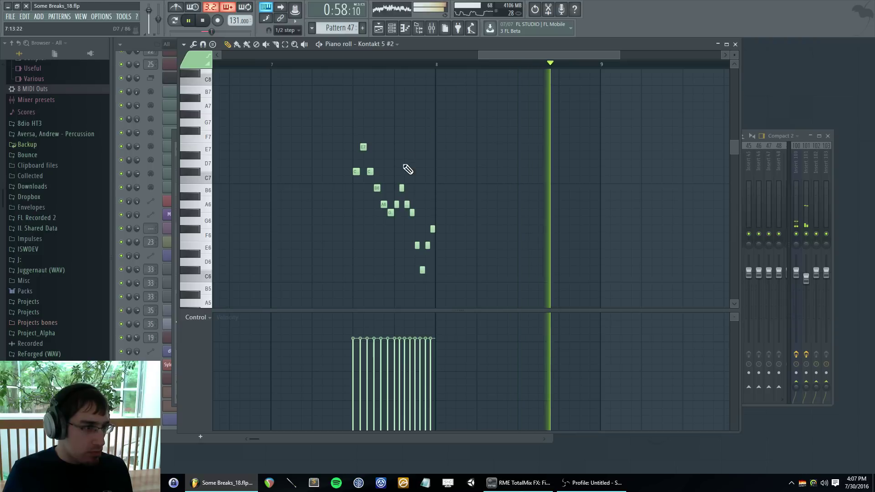
{"action": "key", "text": "space"}
{"action": "scroll", "coordinate": [390, 206], "scroll_direction": "up", "scroll_amount": 2}
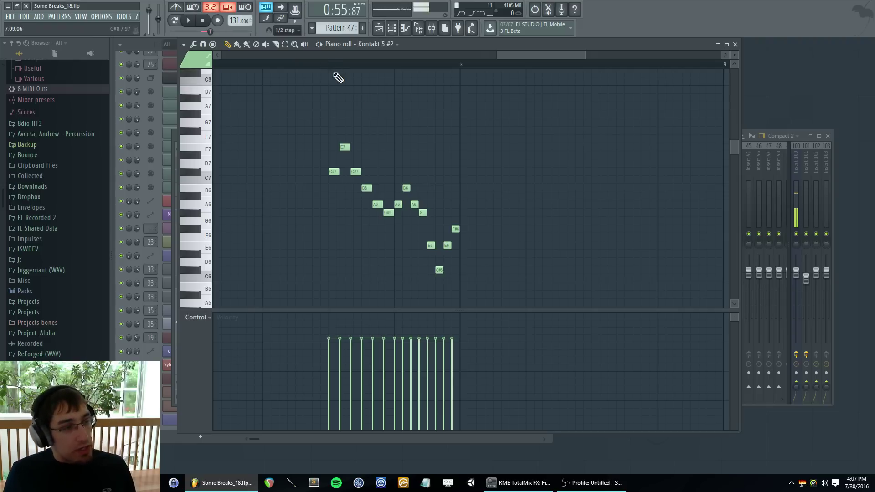
{"action": "key", "text": "space"}
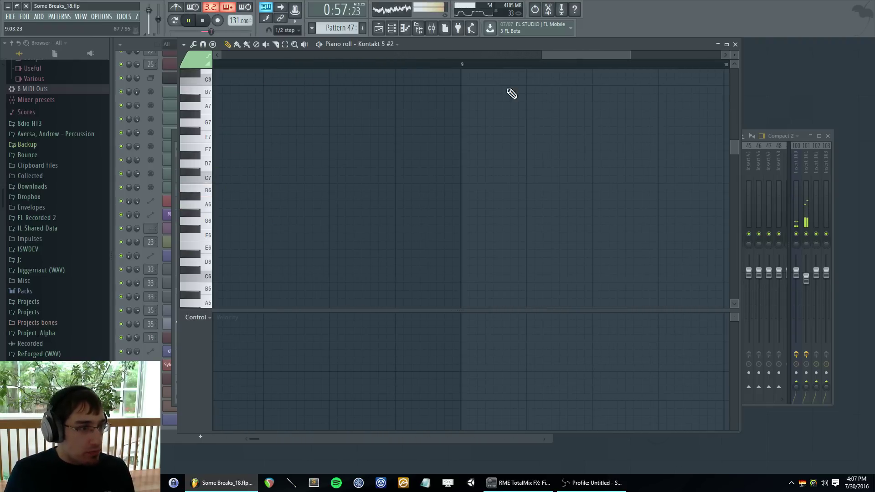
- In the playlist, move the playhead just after bar 32 and set the snap to Line
{"action": "key", "text": "F5"}
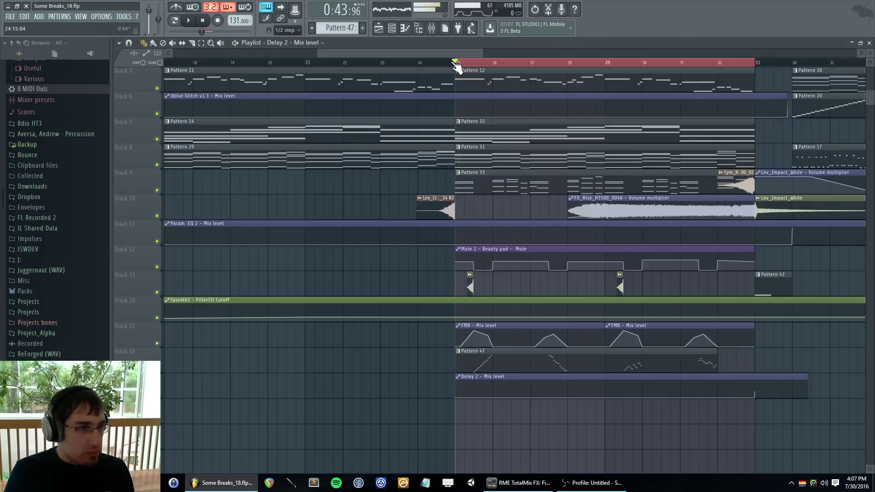
{"action": "key", "text": "space"}
{"action": "left_click", "coordinate": [449, 62]}
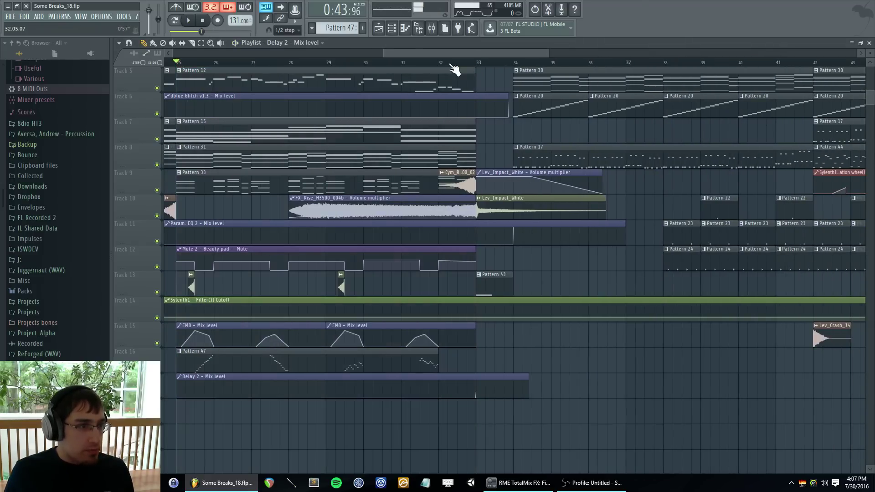
{"action": "left_click", "coordinate": [285, 30]}
{"action": "left_click", "coordinate": [285, 44]}
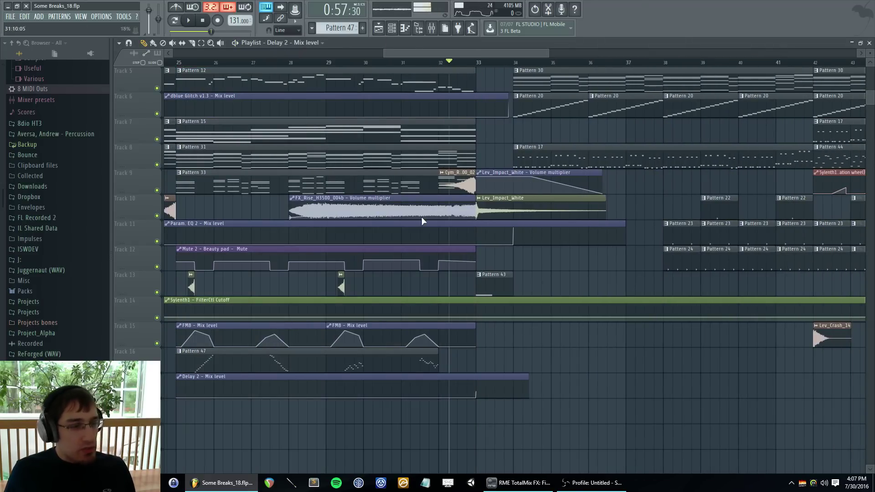
- Mark bar 33 to bar 34 as the playlist's time selection and play from bar 32
{"action": "left_click", "coordinate": [447, 63]}
{"action": "left_click", "coordinate": [477, 62]}
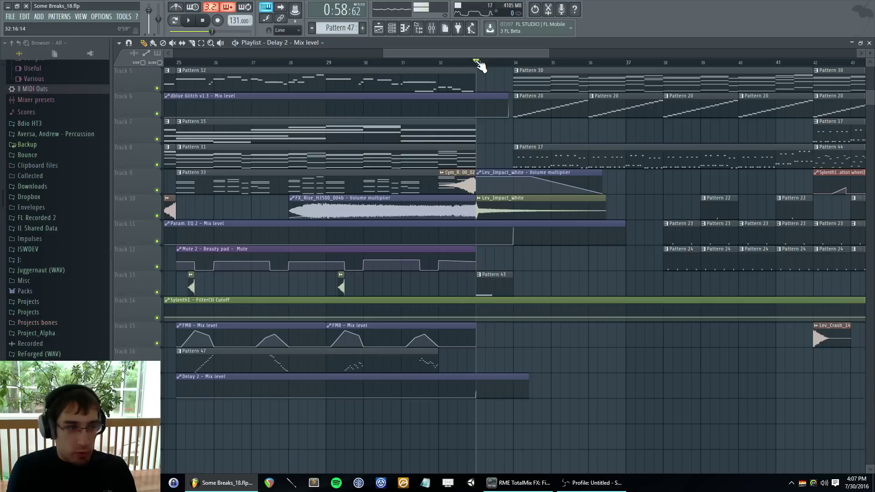
{"action": "left_click_drag", "start_coordinate": [477, 63], "coordinate": [516, 63]}
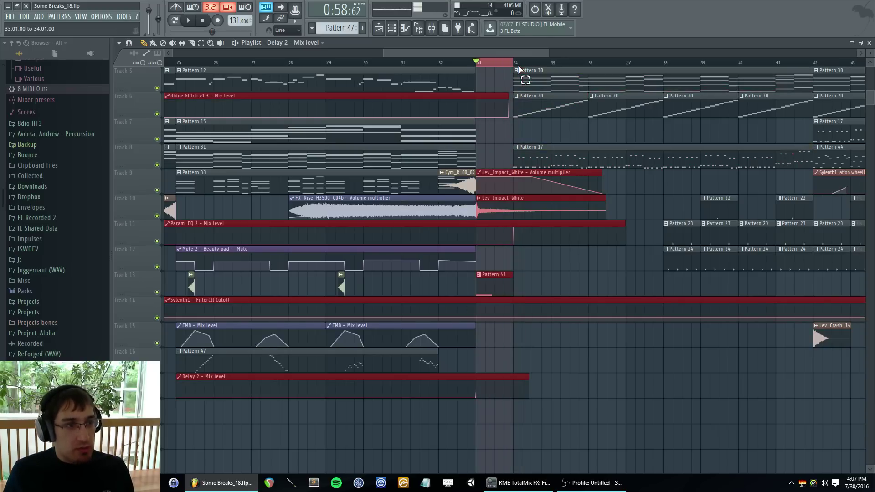
{"action": "key", "text": "space"}
{"action": "left_click", "coordinate": [442, 63]}
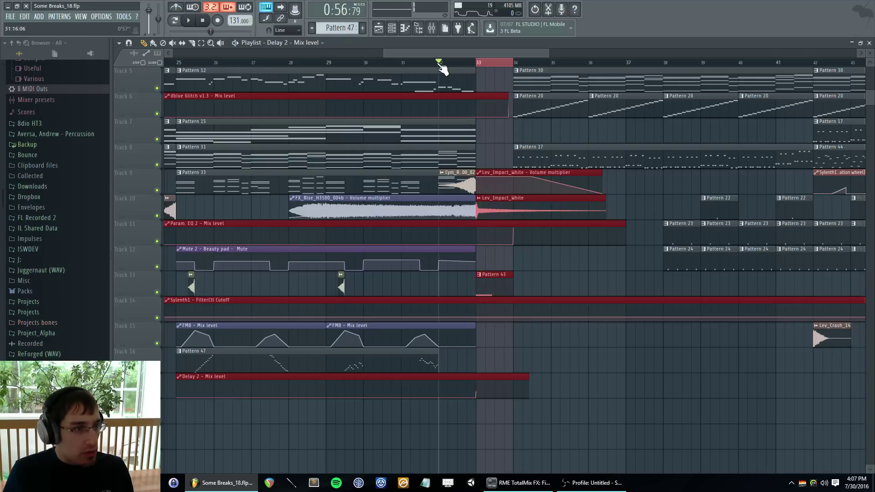
- Switch to the empty Pattern 48 and open the piano roll of the Kontakt 5 #2 channel
{"action": "left_click", "coordinate": [482, 358]}
{"action": "key", "text": "F6"}
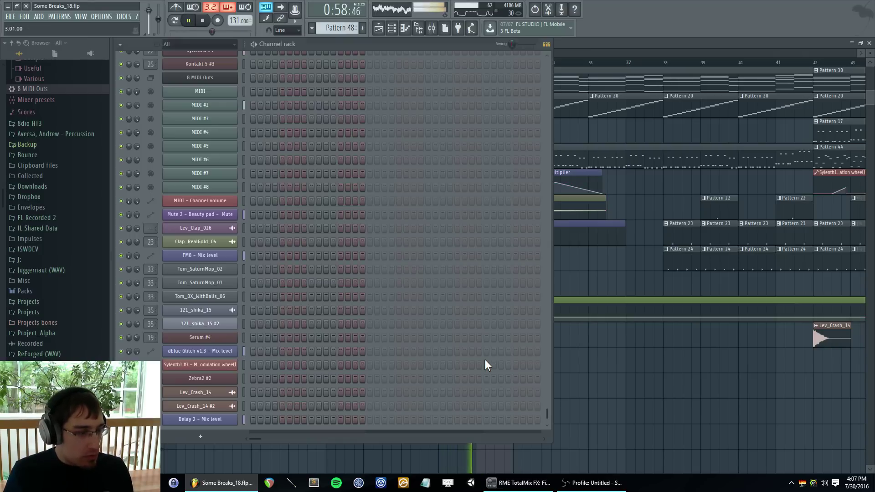
{"action": "scroll", "coordinate": [289, 185], "scroll_direction": "up", "scroll_amount": 3}
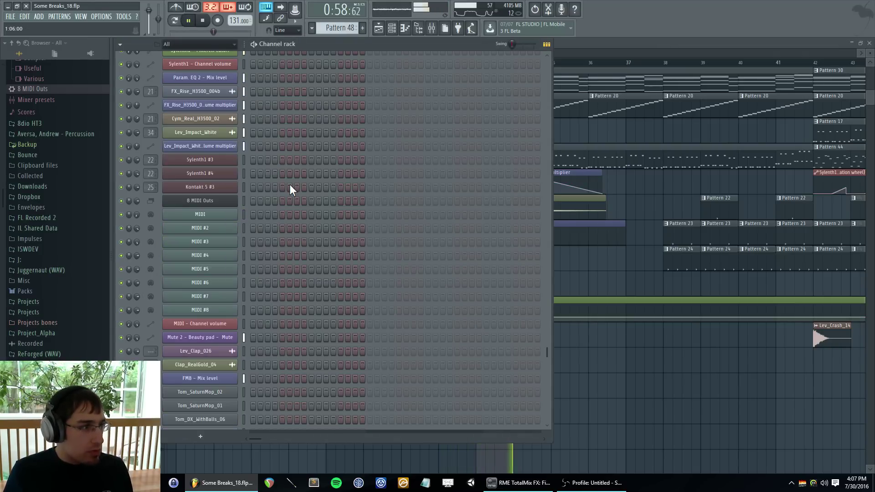
{"action": "key", "text": "F6"}
{"action": "key", "text": "F6"}
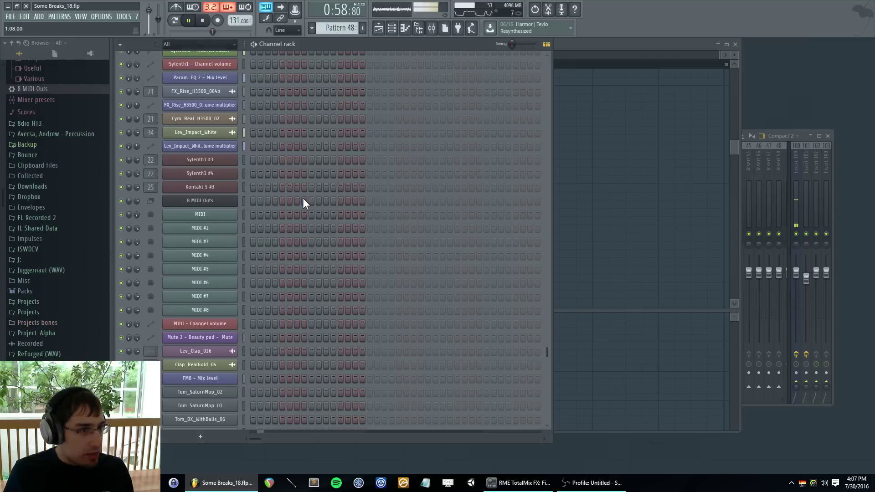
{"action": "key", "text": "space"}
{"action": "scroll", "coordinate": [303, 198], "scroll_direction": "up", "scroll_amount": 4}
{"action": "right_click", "coordinate": [230, 160]}
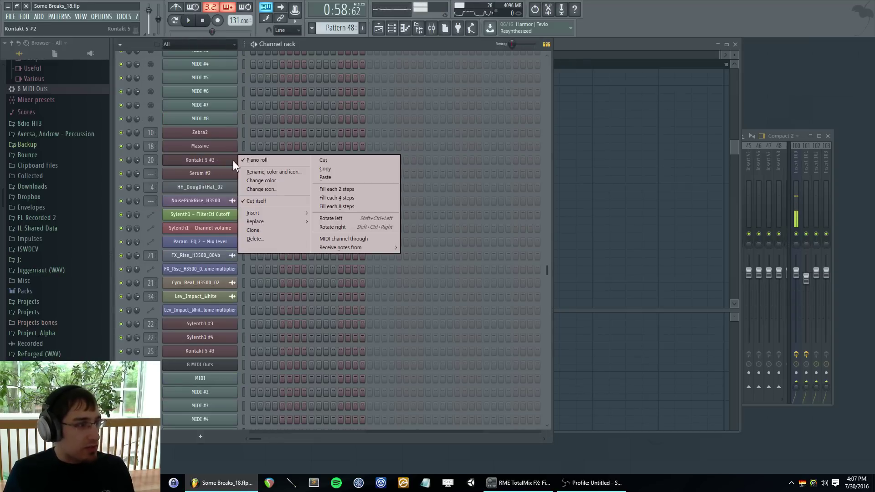
{"action": "left_click", "coordinate": [222, 162]}
{"action": "right_click", "coordinate": [223, 160]}
{"action": "left_click", "coordinate": [257, 160]}
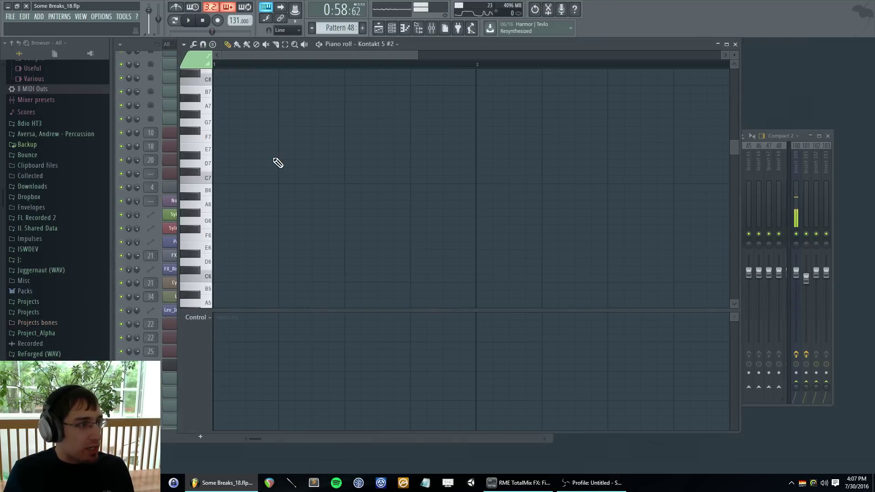
- Play the playlist arrangement from just after bar 31 into the transition
{"action": "key", "text": "F5"}
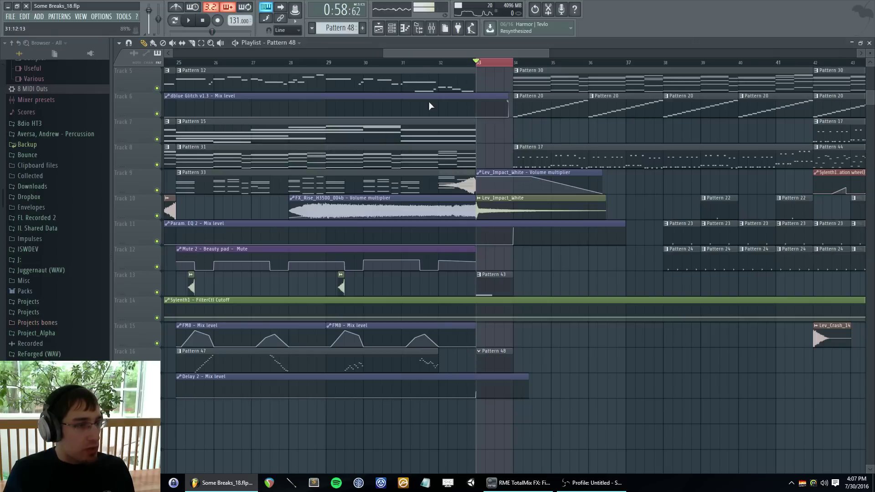
{"action": "left_click", "coordinate": [411, 64]}
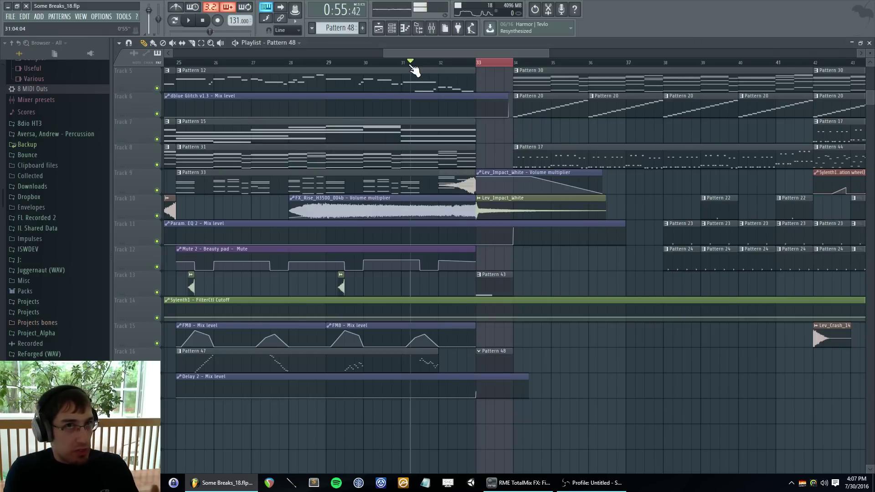
{"action": "key", "text": "space"}
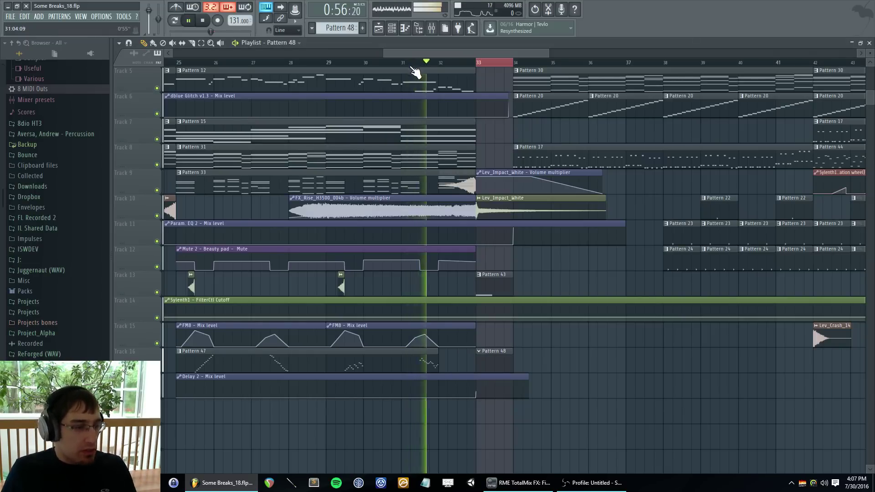
- Enter an ascending E6, F#6, A6, B6 run at the start of Pattern 48 in the Kontakt 5 #2 piano roll
{"action": "key", "text": "F7"}
{"action": "scroll", "coordinate": [292, 191], "scroll_direction": "up", "scroll_amount": 4}
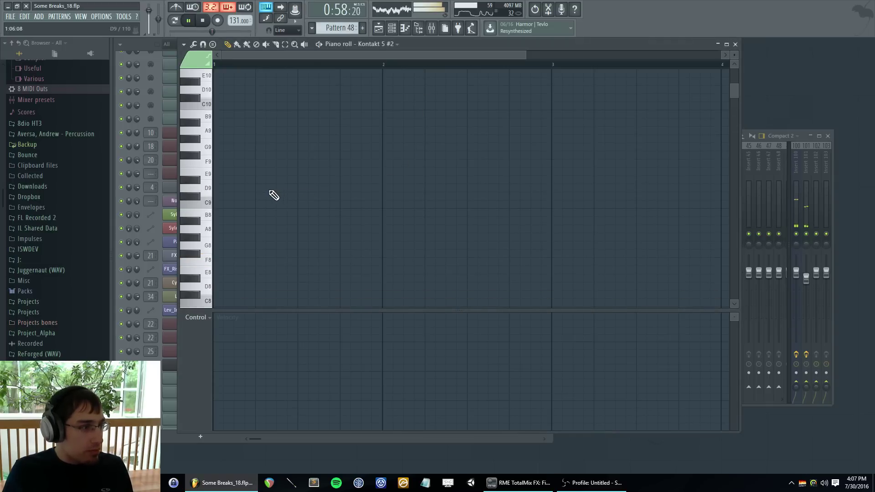
{"action": "scroll", "coordinate": [218, 228], "scroll_direction": "down", "scroll_amount": 2}
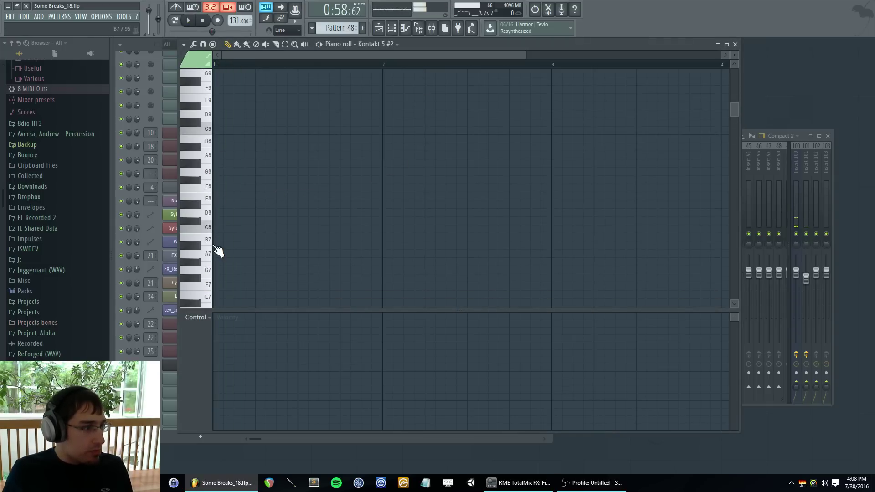
{"action": "scroll", "coordinate": [223, 261], "scroll_direction": "down", "scroll_amount": 4}
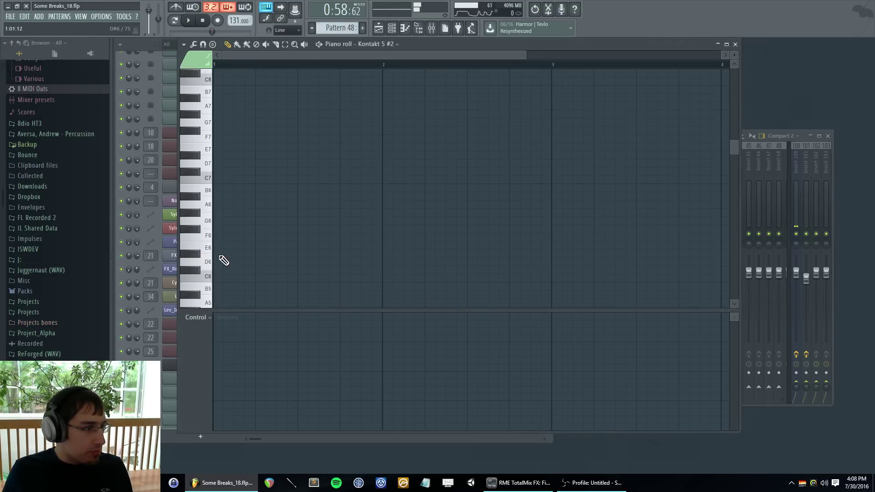
{"action": "left_click", "coordinate": [216, 246]}
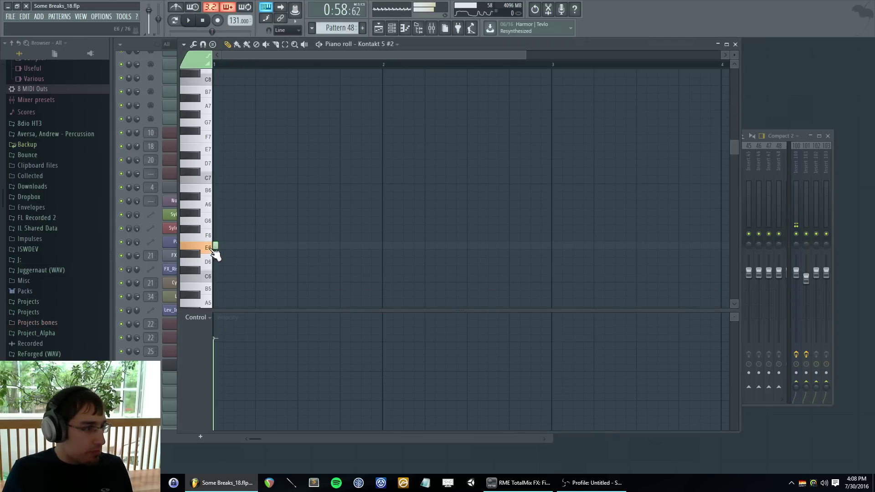
{"action": "left_click", "coordinate": [236, 205]}
{"action": "left_click", "coordinate": [247, 188]}
{"action": "key", "text": "ctrl+a"}
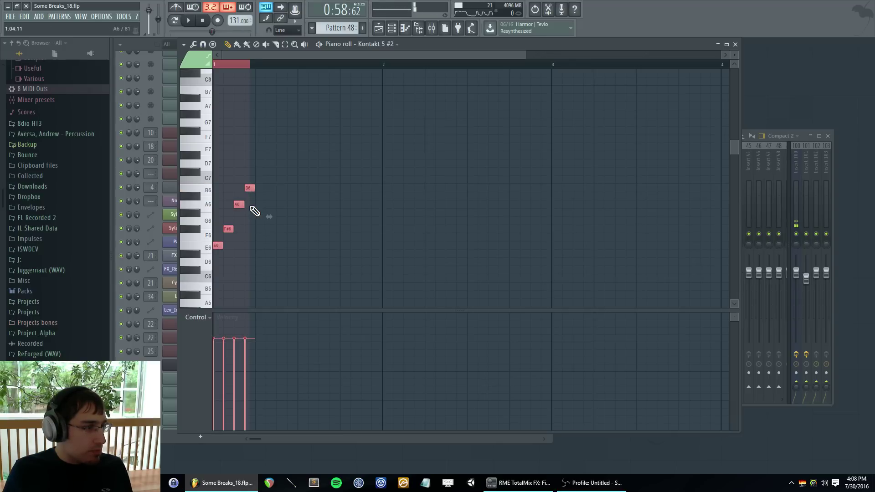
{"action": "key", "text": "ctrl+b"}
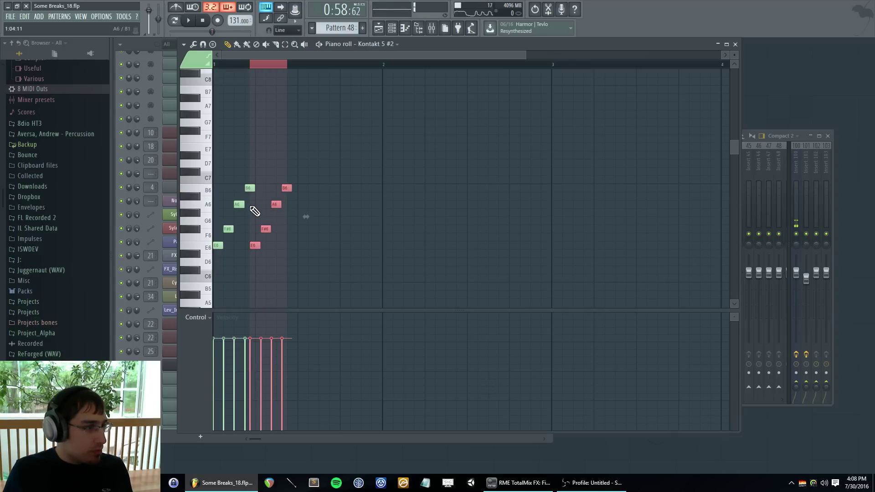
{"action": "key", "text": "ctrl+z"}
- Repeat the one-beat, four-note run three times so that it fills the whole first bar of Pattern 48
{"action": "left_click", "coordinate": [264, 66]}
{"action": "key", "text": "ctrl+a"}
{"action": "key", "text": "ctrl+b"}
{"action": "key", "text": "ctrl+b"}
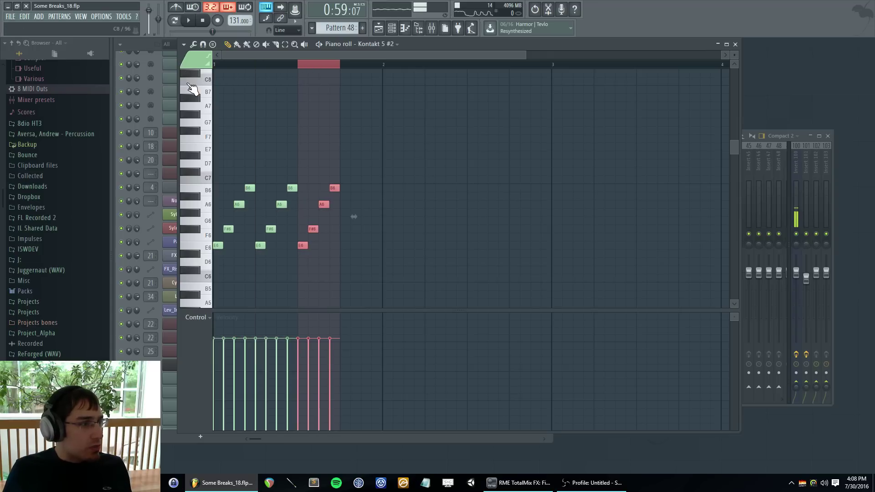
{"action": "key", "text": "ctrl+b"}
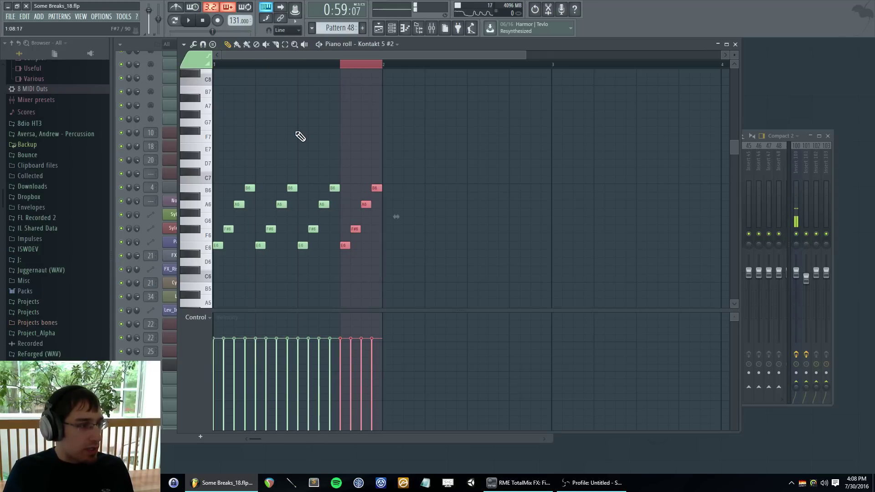
- Play the playlist from the start of bar 32 to hear Pattern 48 at bar 33, and stop playback
{"action": "key", "text": "F5"}
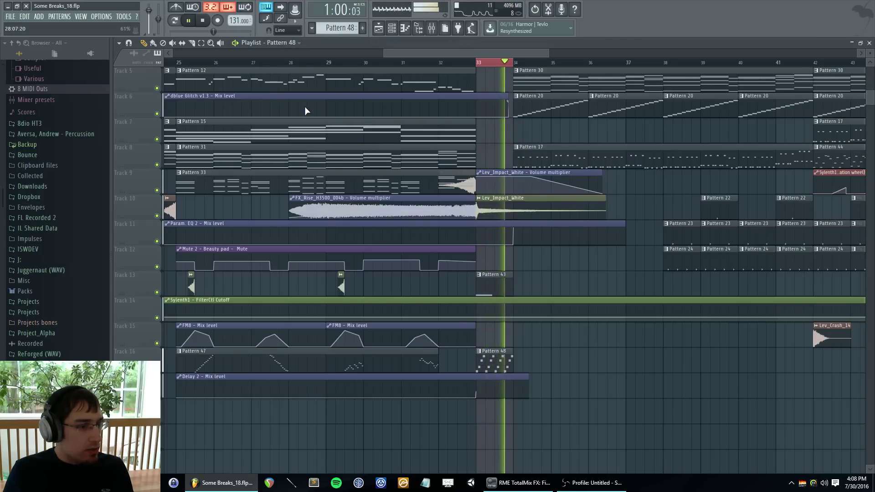
{"action": "left_click", "coordinate": [444, 64]}
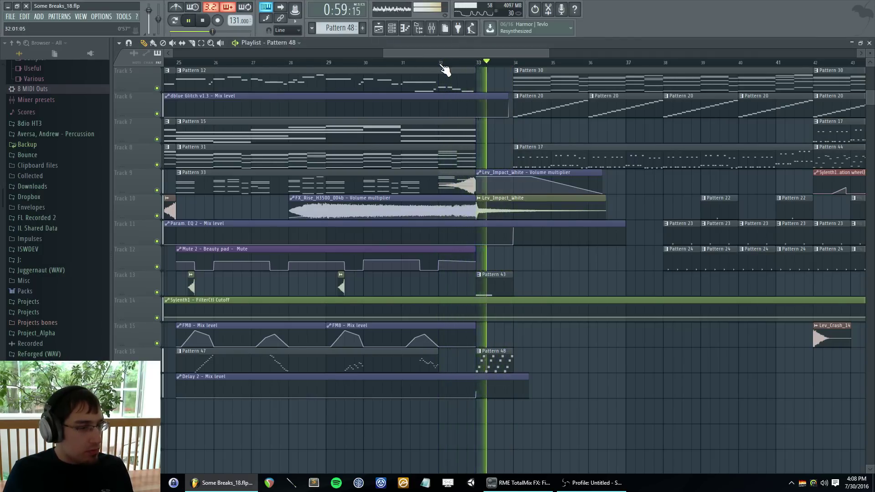
{"action": "key", "text": "space"}
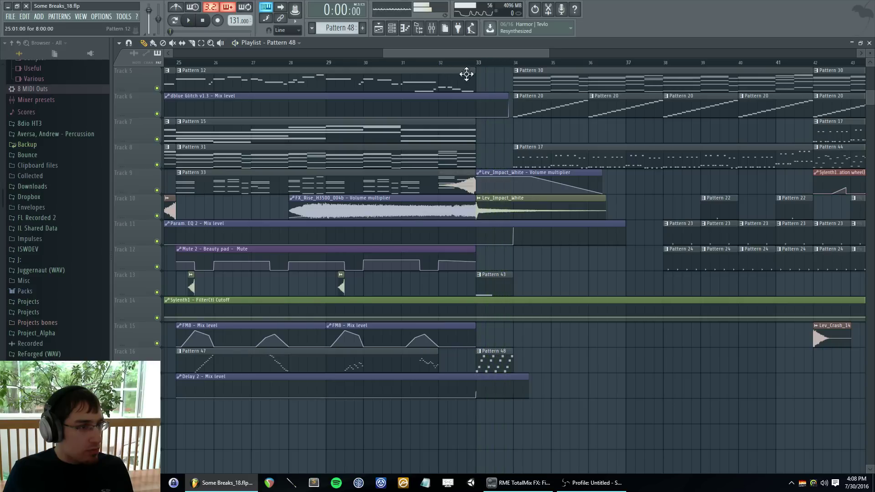
- Mark bar 33 to just past bar 35 as the time selection and create a Kontakt 5 #2 channel volume automation clip over it
{"action": "double_click", "coordinate": [492, 356]}
{"action": "key", "text": "F5"}
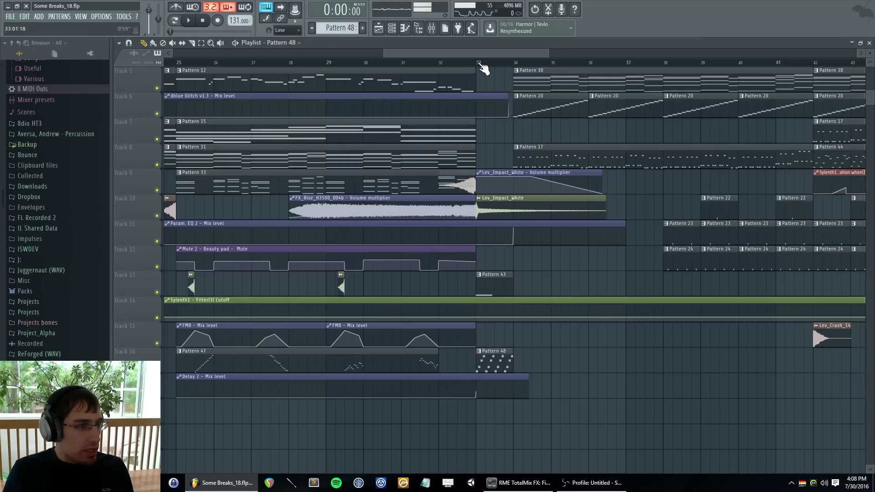
{"action": "left_click_drag", "start_coordinate": [478, 62], "coordinate": [559, 63]}
{"action": "key", "text": "F9"}
{"action": "key", "text": "F9"}
{"action": "key", "text": "F6"}
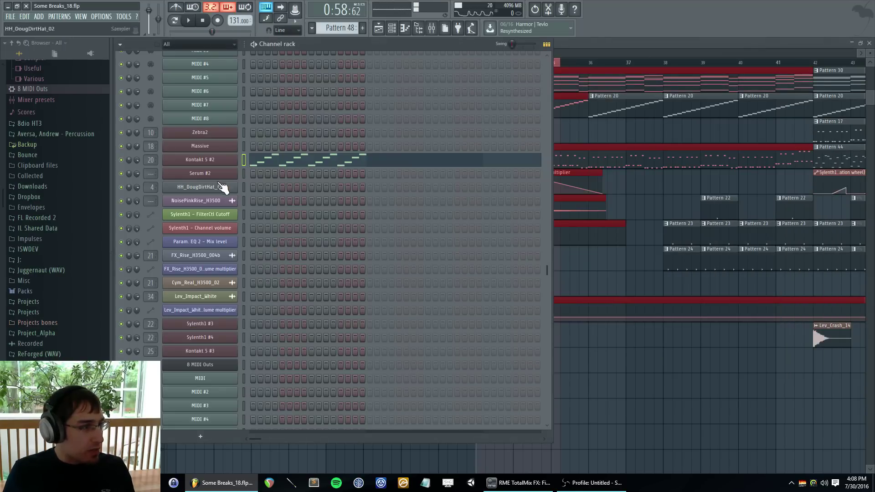
{"action": "right_click", "coordinate": [138, 161]}
{"action": "left_click", "coordinate": [165, 222]}
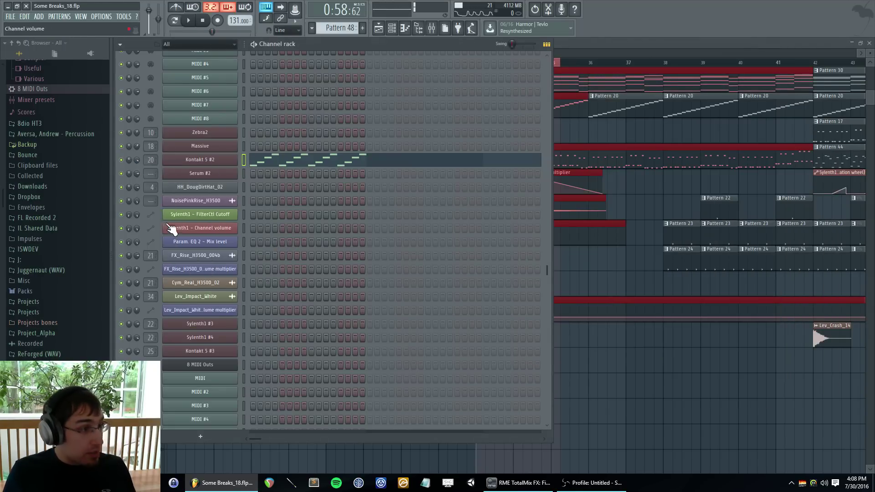
- Shape the Kontakt 5 #2 volume automation to fall from bar 33 to bar 34, stay low until bar 35 and rise again
{"action": "right_click", "coordinate": [513, 409]}
{"action": "left_click_drag", "start_coordinate": [514, 409], "coordinate": [569, 404]}
{"action": "right_click", "coordinate": [514, 424]}
{"action": "left_click", "coordinate": [535, 363]}
- Clear the time selection and play the transition from late in bar 31 past bar 34
{"action": "left_click", "coordinate": [429, 65]}
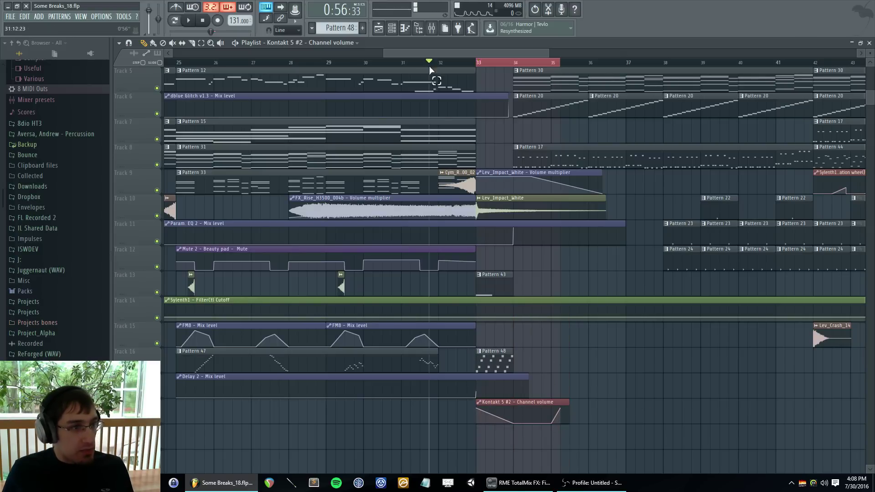
{"action": "key", "text": "ctrl+d"}
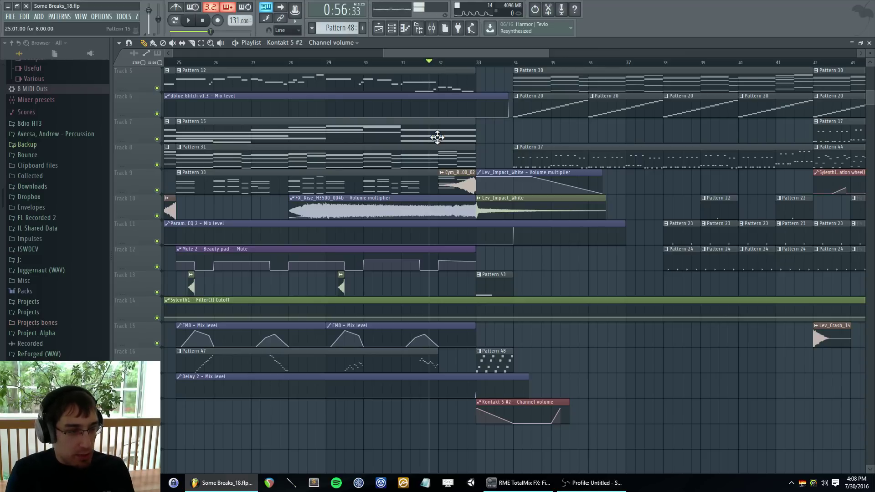
{"action": "key", "text": "space"}
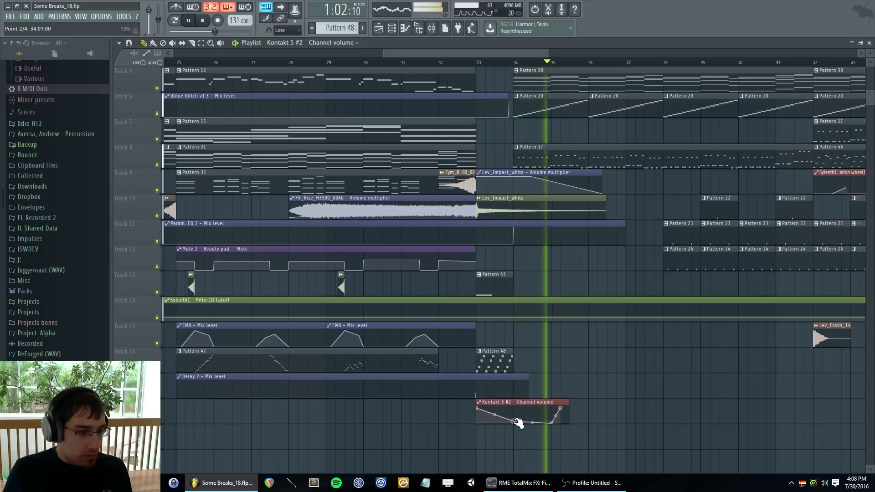
{"action": "key", "text": "space"}
- Move the Cym_Real_H3500_02 clip at bar 32 from track 9 down to track 13
{"action": "scroll", "coordinate": [514, 422], "scroll_direction": "down", "scroll_amount": 1}
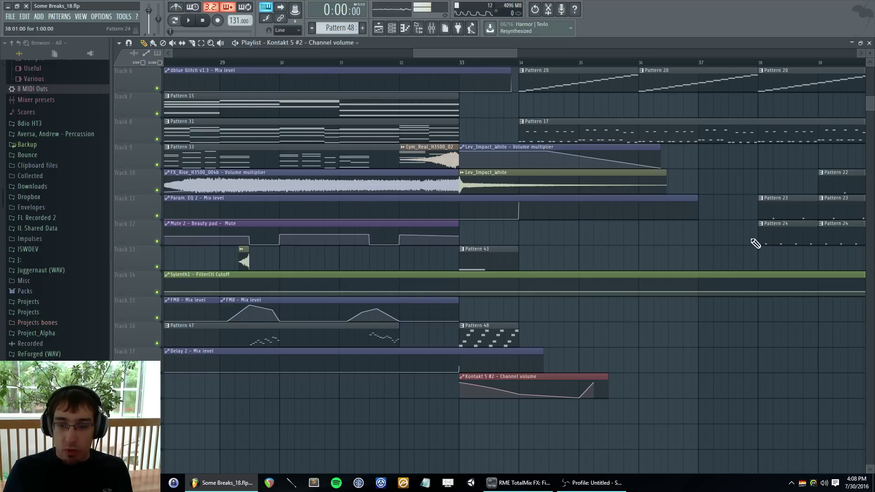
{"action": "scroll", "coordinate": [547, 296], "scroll_direction": "up", "scroll_amount": 2}
{"action": "left_click_drag", "start_coordinate": [430, 209], "coordinate": [432, 316]}
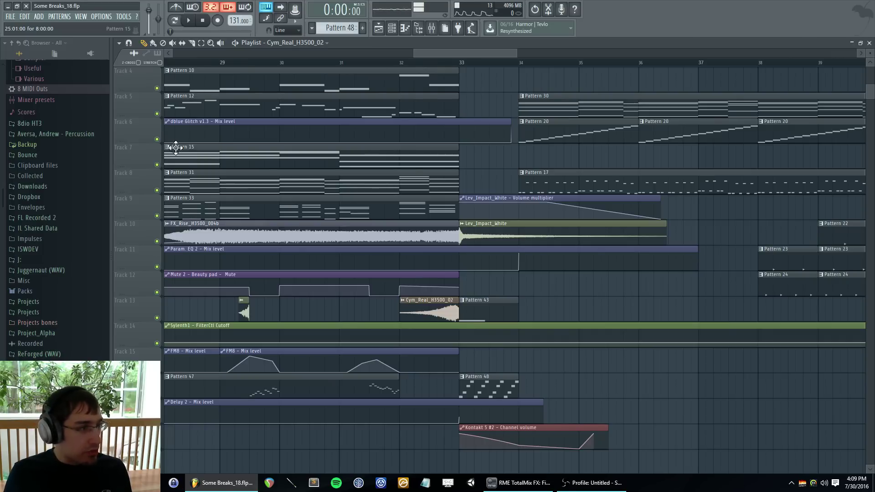
{"action": "scroll", "coordinate": [129, 101], "scroll_direction": "up", "scroll_amount": 2}
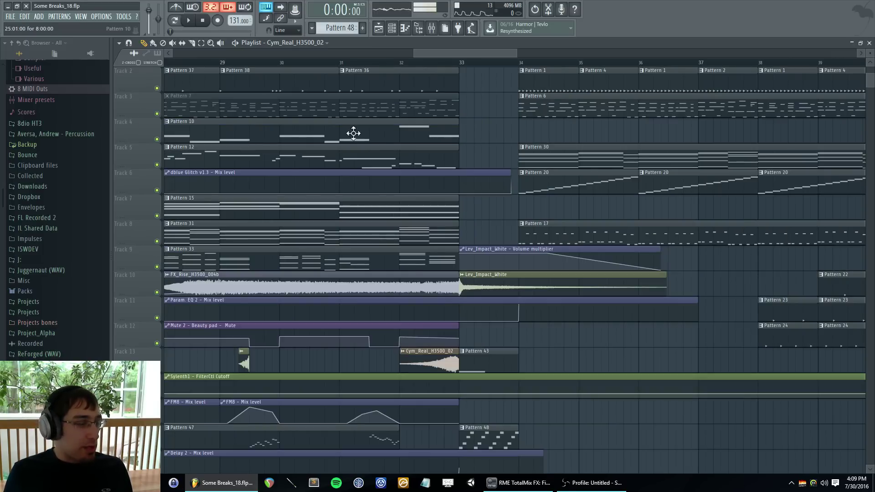
{"action": "scroll", "coordinate": [431, 235], "scroll_direction": "down", "scroll_amount": 1}
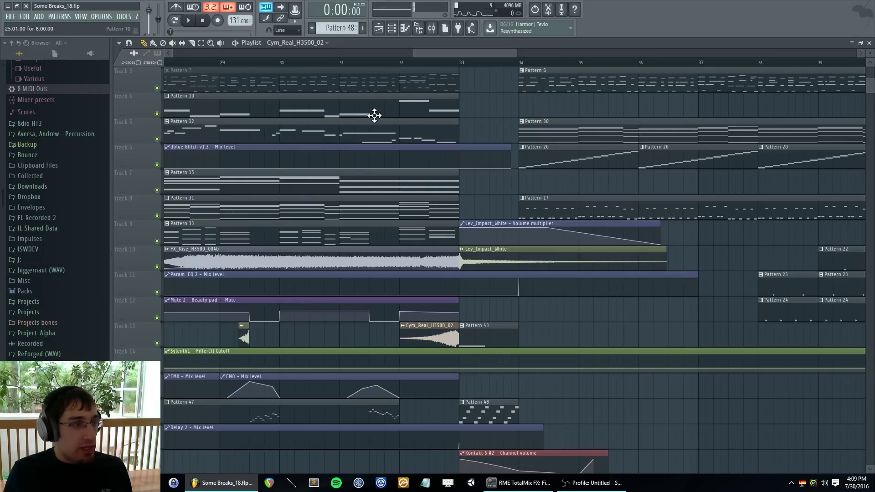
{"action": "mouse_move", "coordinate": [374, 115]}
{"action": "left_mouse_down"}
{"action": "mouse_move", "coordinate": [378, 147]}
{"action": "mouse_move", "coordinate": [385, 101]}
{"action": "mouse_move", "coordinate": [374, 101]}
{"action": "mouse_move", "coordinate": [383, 114]}
{"action": "left_mouse_up"}
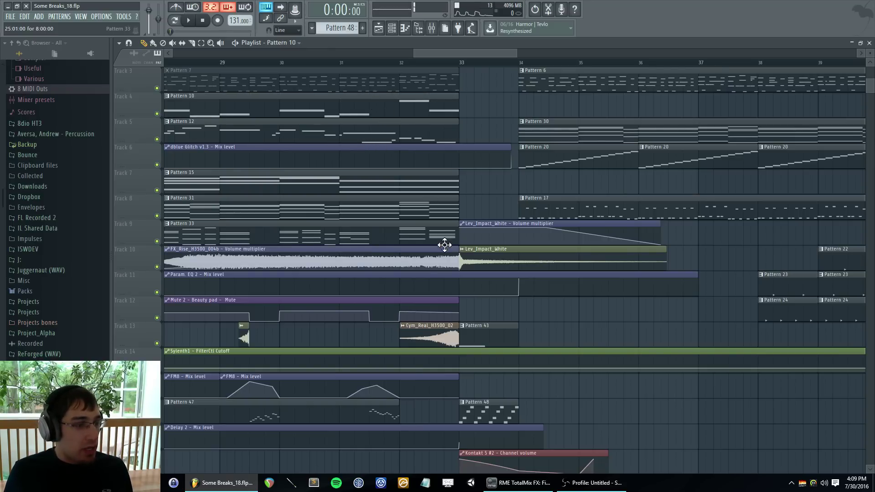
- Play the arrangement from bar 31 through bar 34, opening Pattern 48 in the channel rack along the way
{"action": "scroll", "coordinate": [445, 245], "scroll_direction": "down", "scroll_amount": 2}
{"action": "scroll", "coordinate": [431, 243], "scroll_direction": "down", "scroll_amount": 4, "text": "ctrl"}
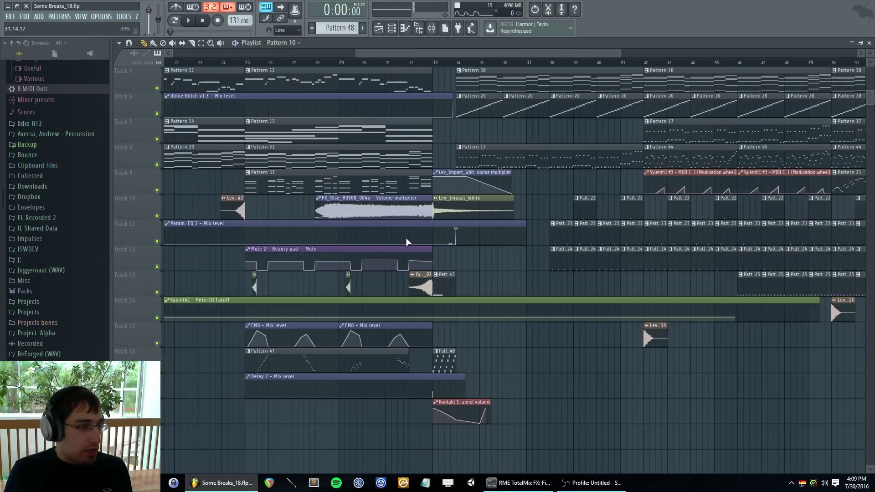
{"action": "scroll", "coordinate": [406, 238], "scroll_direction": "up", "scroll_amount": 3, "text": "ctrl"}
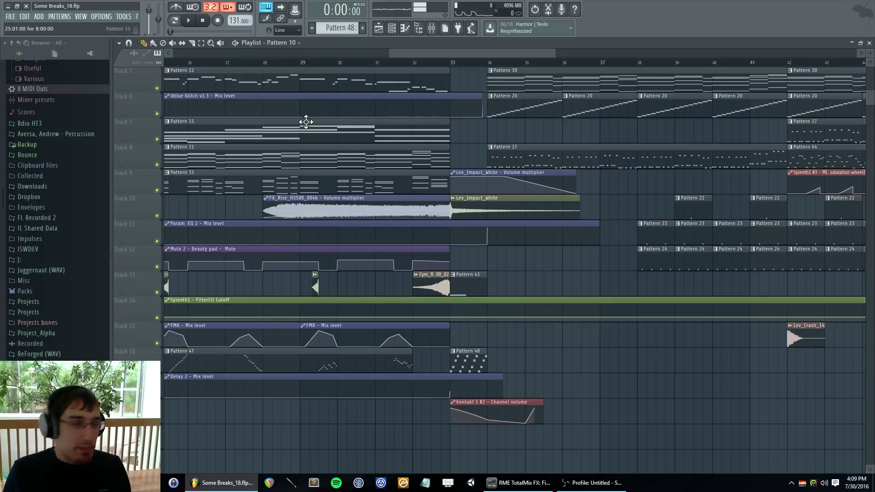
{"action": "left_click", "coordinate": [377, 62]}
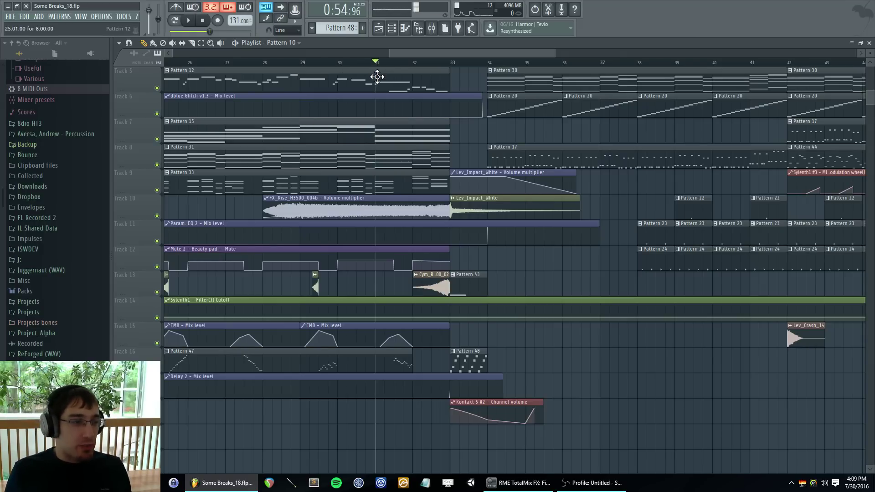
{"action": "key", "text": "space"}
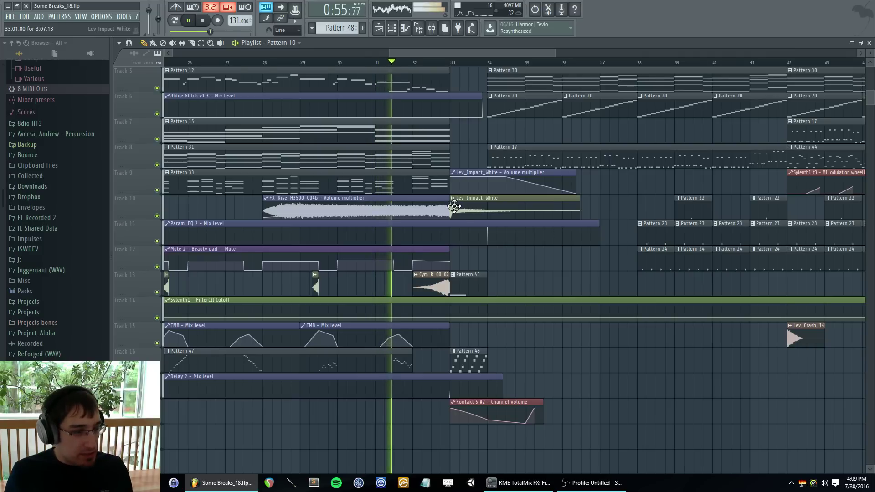
{"action": "double_click", "coordinate": [469, 360]}
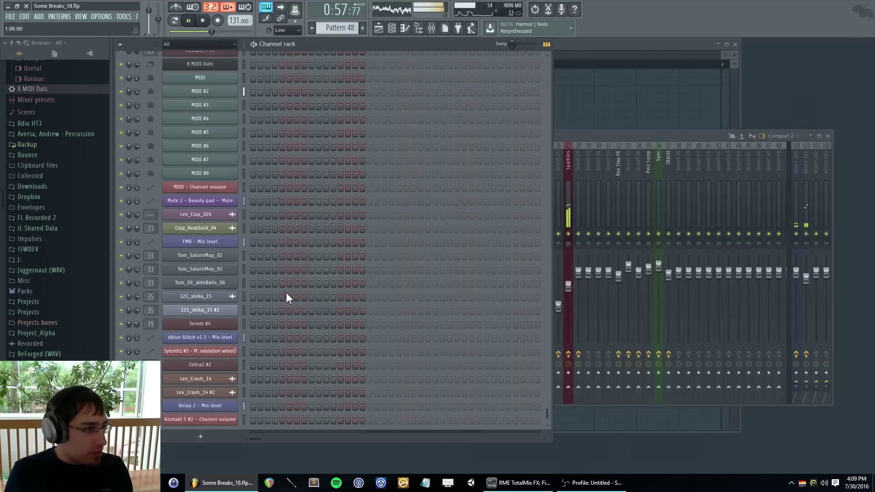
{"action": "key", "text": "F5"}
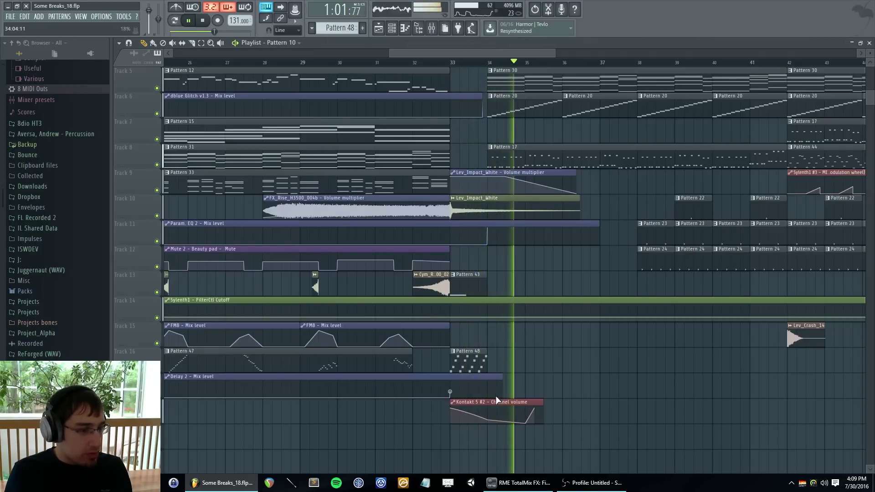
{"action": "key", "text": "space"}
- Add a second Pattern 48 clip at bar 34 and reshape the Kontakt 5 #2 volume automation into one straight fade from bar 33 to bar 35
{"action": "left_click", "coordinate": [494, 362]}
{"action": "left_click_drag", "start_coordinate": [489, 420], "coordinate": [527, 424]}
{"action": "right_click", "coordinate": [527, 423]}
{"action": "left_click", "coordinate": [543, 319]}
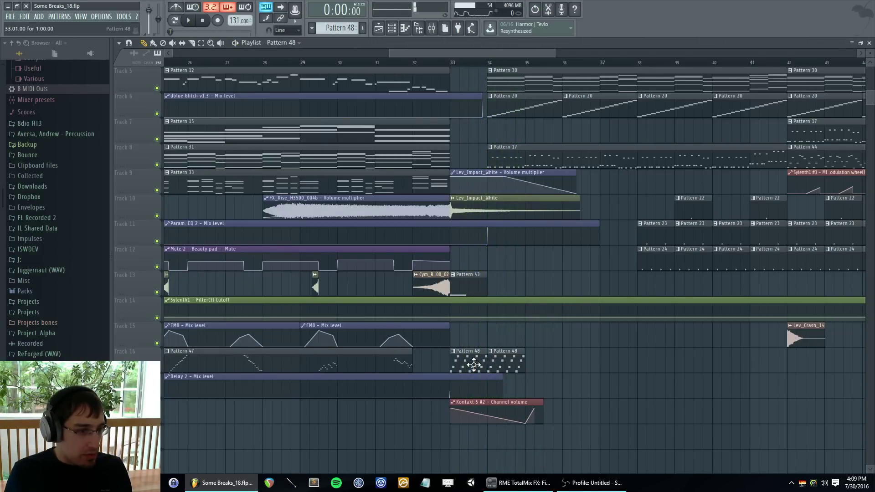
- Transpose all Pattern 48 notes down five semitones so the run starts on B5, audition nearby keys and return to the playlist
{"action": "key", "text": "F7"}
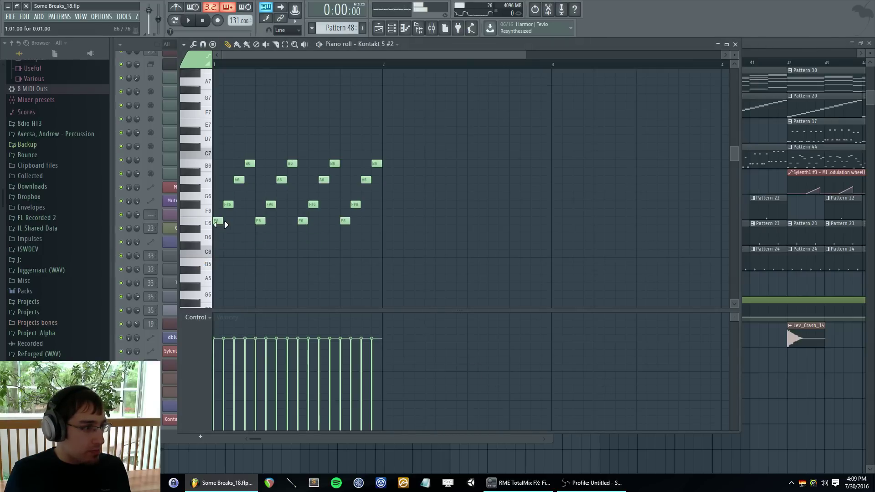
{"action": "key", "text": "ctrl+a"}
{"action": "left_click_drag", "start_coordinate": [215, 221], "coordinate": [215, 262]}
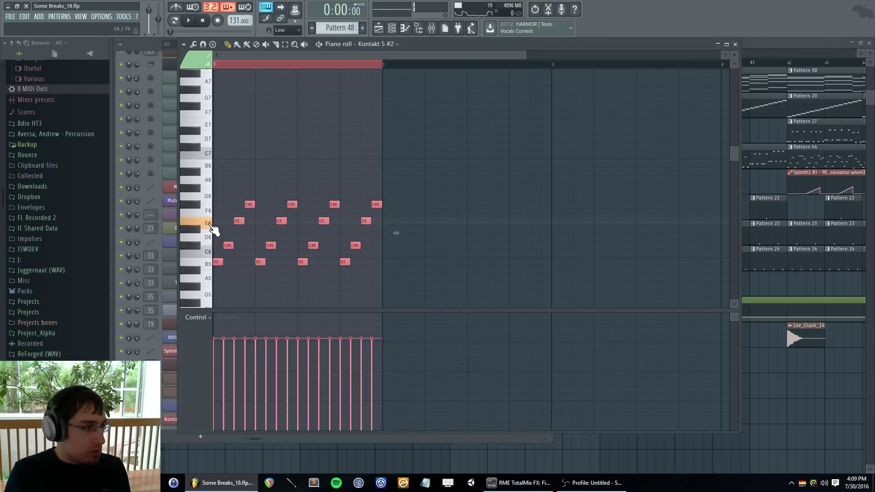
{"action": "left_click", "coordinate": [205, 210]}
{"action": "left_click", "coordinate": [202, 199]}
{"action": "key", "text": "F5"}
{"action": "key", "text": "F5"}
{"action": "key", "text": "F5"}
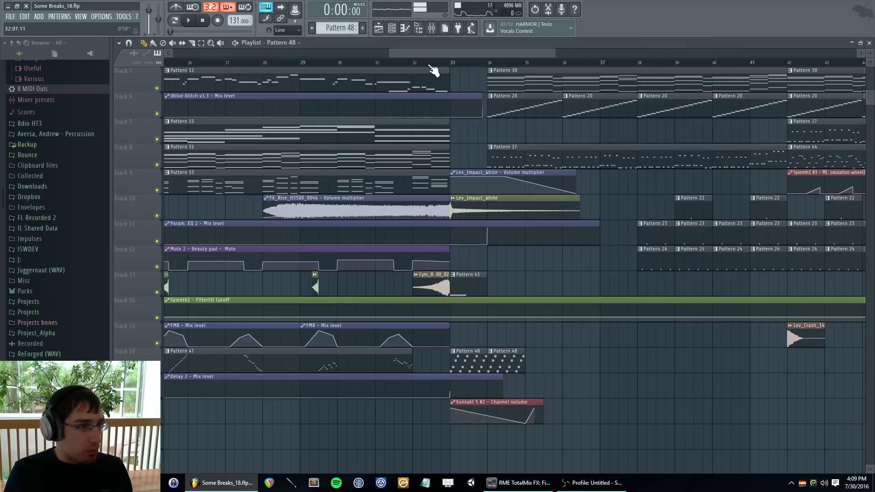
- Play the arrangement from bar 32 and bow the Kontakt 5 #2 volume fade between bars 33 and 35 slightly upward
{"action": "left_click", "coordinate": [429, 62]}
{"action": "key", "text": "space"}
{"action": "key", "text": "F5"}
{"action": "key", "text": "F5"}
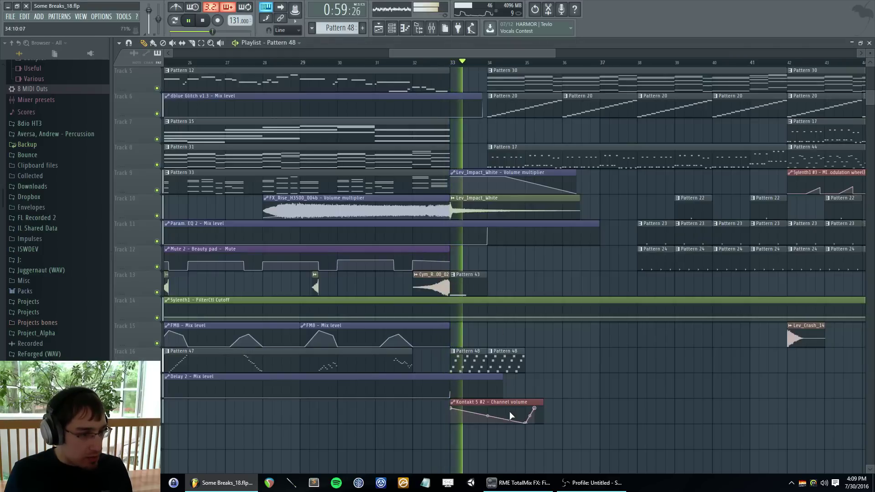
{"action": "left_click_drag", "start_coordinate": [488, 416], "coordinate": [488, 415]}
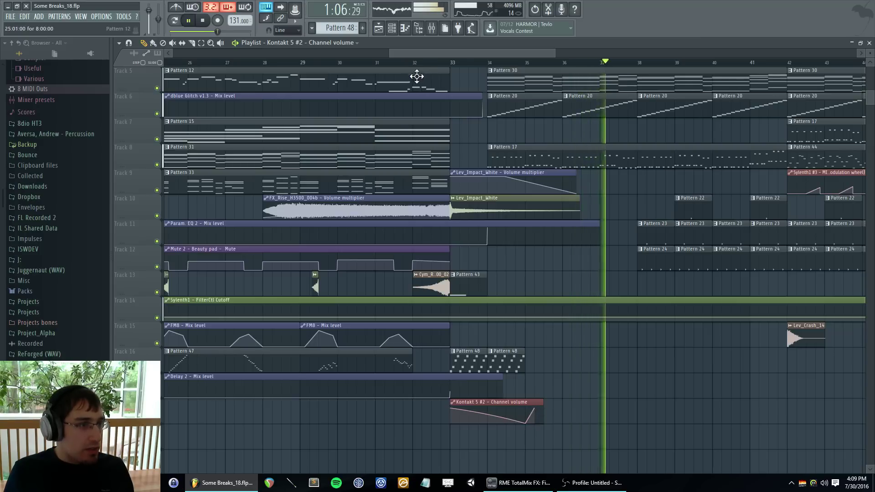
{"action": "key", "text": "space"}
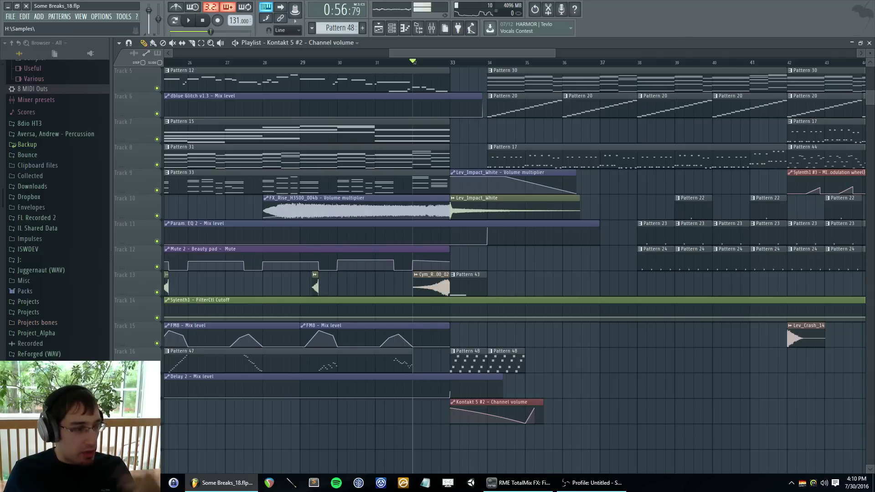
- Find Lev_FX_Short_014 in the Leviathan pack's FX - Short samples and place it late in bar 34 on track 12
{"action": "left_click", "coordinate": [29, 375]}
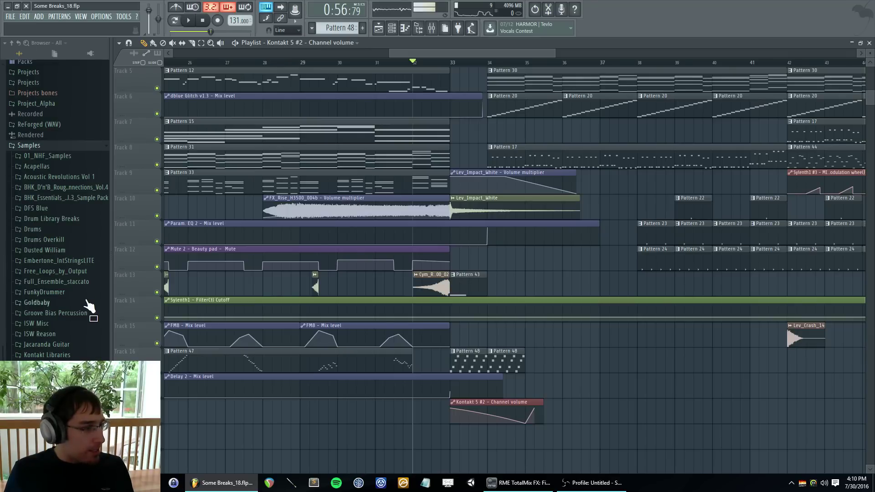
{"action": "scroll", "coordinate": [80, 191], "scroll_direction": "down", "scroll_amount": 5}
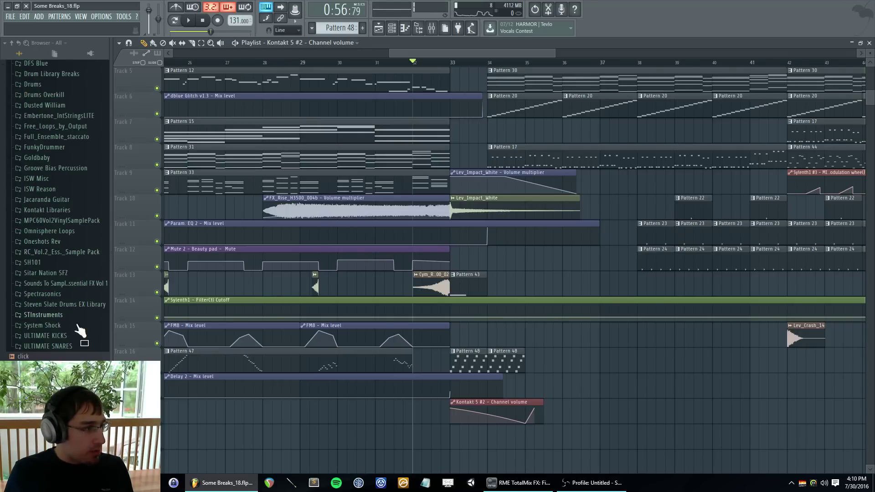
{"action": "scroll", "coordinate": [78, 329], "scroll_direction": "down", "scroll_amount": 10}
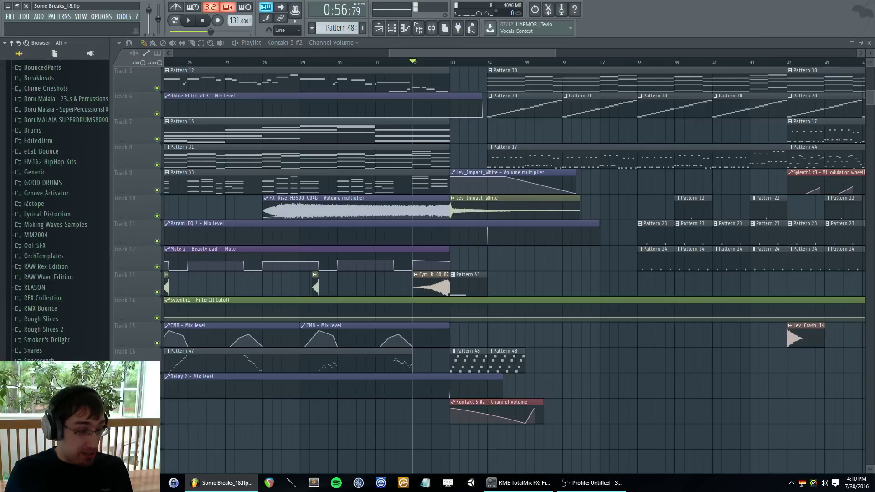
{"action": "scroll", "coordinate": [80, 346], "scroll_direction": "down", "scroll_amount": 4}
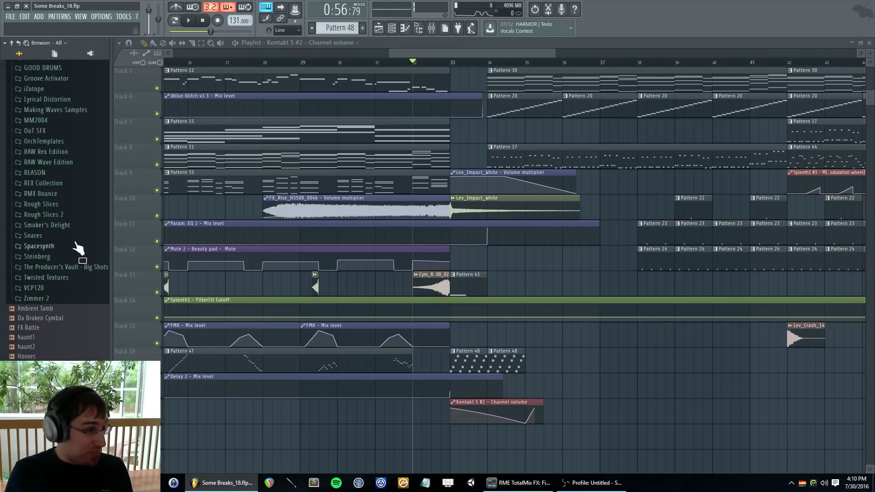
{"action": "scroll", "coordinate": [57, 181], "scroll_direction": "up", "scroll_amount": 2}
{"action": "scroll", "coordinate": [46, 141], "scroll_direction": "up", "scroll_amount": 4}
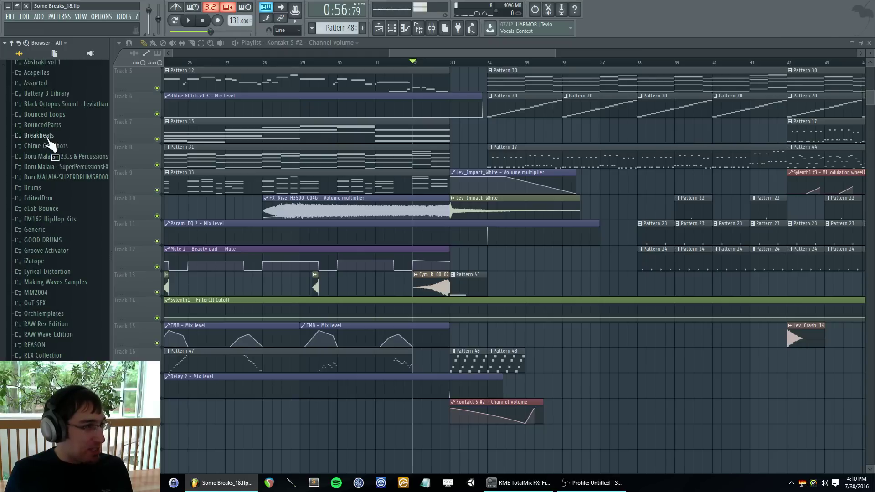
{"action": "left_click", "coordinate": [92, 106]}
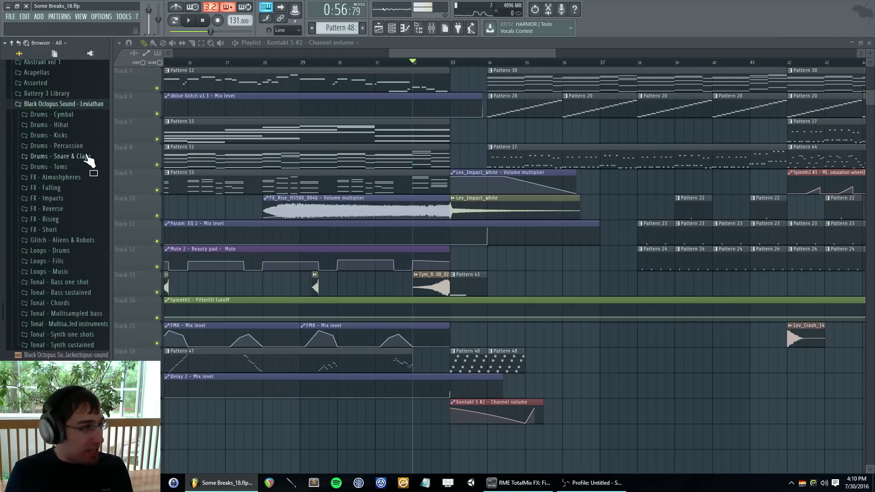
{"action": "left_click", "coordinate": [78, 231]}
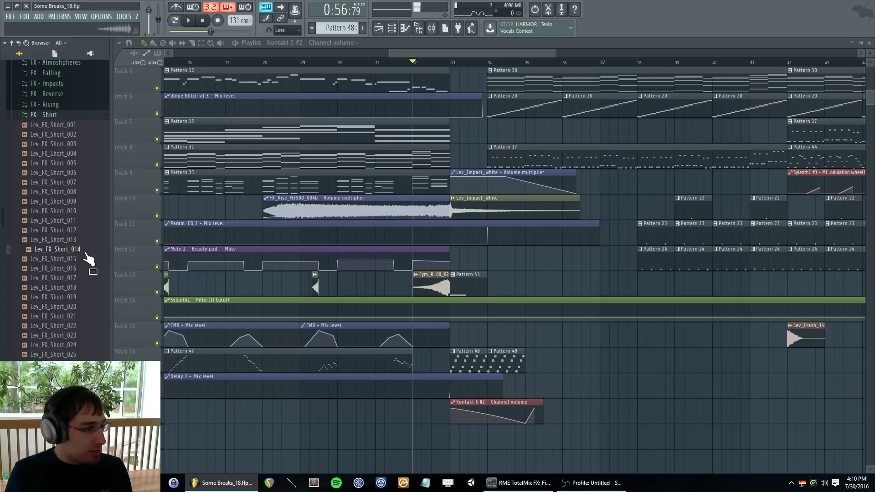
{"action": "left_click_drag", "start_coordinate": [82, 253], "coordinate": [516, 258]}
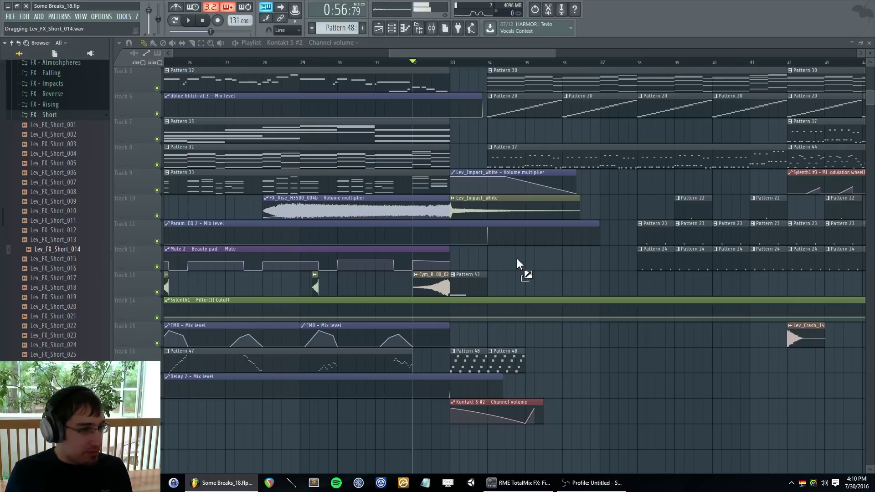
- Audition more of the Leviathan FX - Short samples, including Lev_FX_Short_042, and collapse the browser folders
{"action": "scroll", "coordinate": [87, 351], "scroll_direction": "down", "scroll_amount": 4}
{"action": "left_click", "coordinate": [83, 345]}
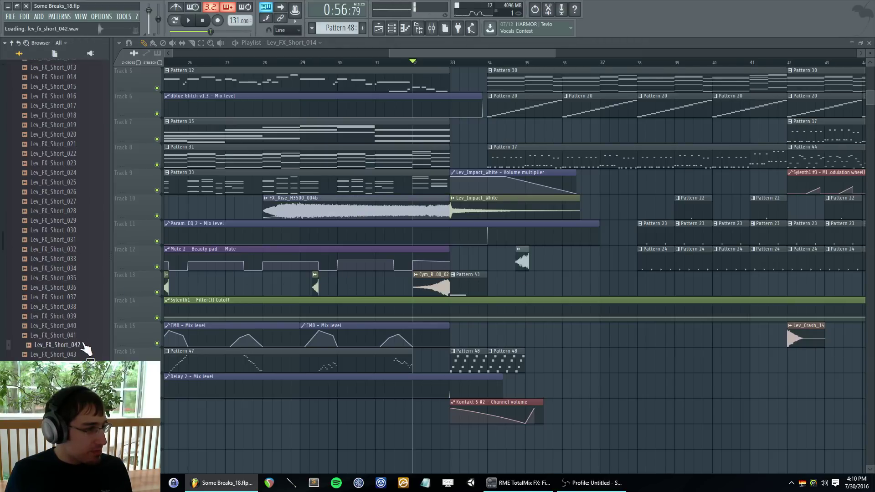
{"action": "scroll", "coordinate": [86, 349], "scroll_direction": "down", "scroll_amount": 20}
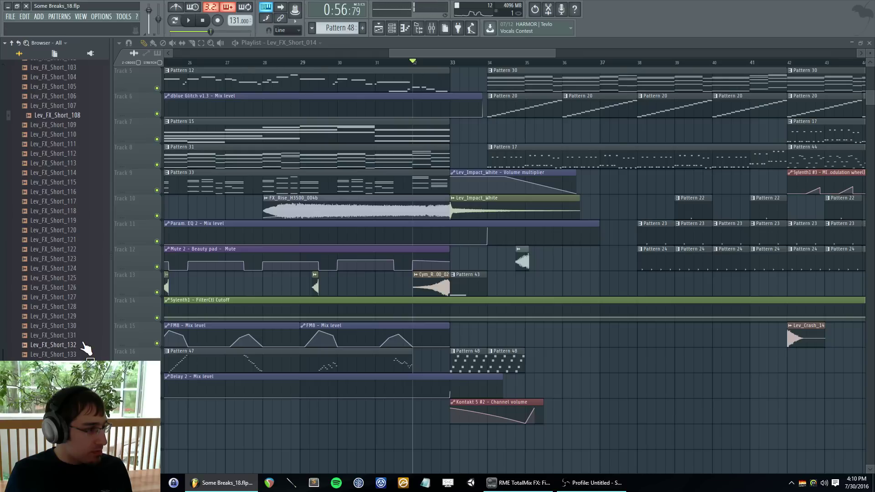
{"action": "left_click", "coordinate": [11, 42]}
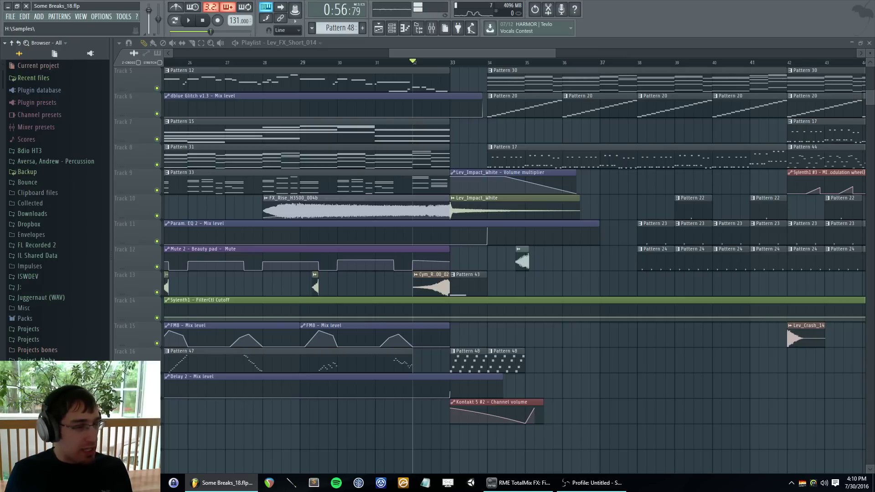
- Look through the Drums folder of the Samples library that contains the Leviathan pack
{"action": "left_click", "coordinate": [36, 413]}
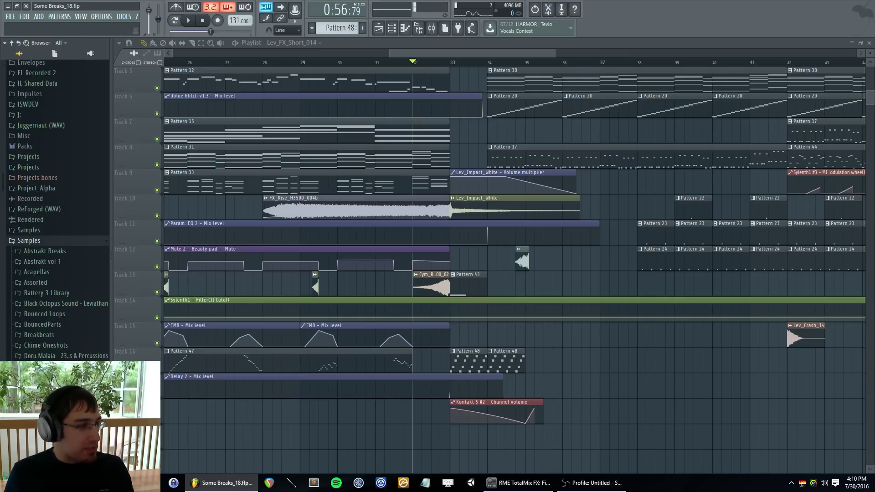
{"action": "scroll", "coordinate": [71, 314], "scroll_direction": "down", "scroll_amount": 3}
{"action": "left_click", "coordinate": [71, 331]}
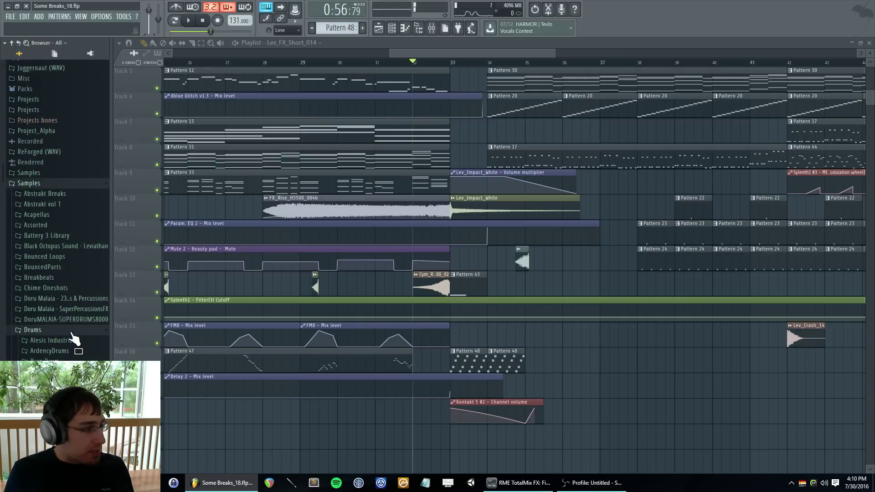
{"action": "scroll", "coordinate": [87, 337], "scroll_direction": "down", "scroll_amount": 3}
{"action": "scroll", "coordinate": [104, 344], "scroll_direction": "down", "scroll_amount": 5}
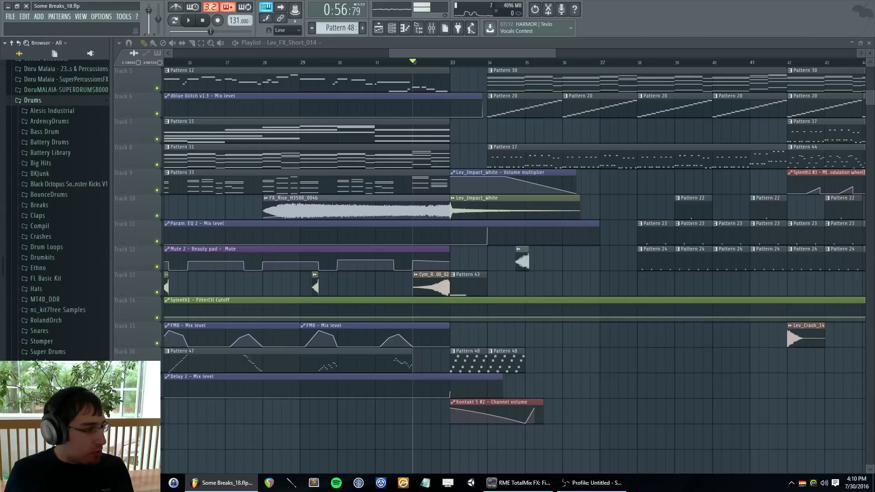
- Open the other Samples library's Drums folder and browse the FX samples in GBUCB1_Samples
{"action": "scroll", "coordinate": [59, 305], "scroll_direction": "up", "scroll_amount": 10}
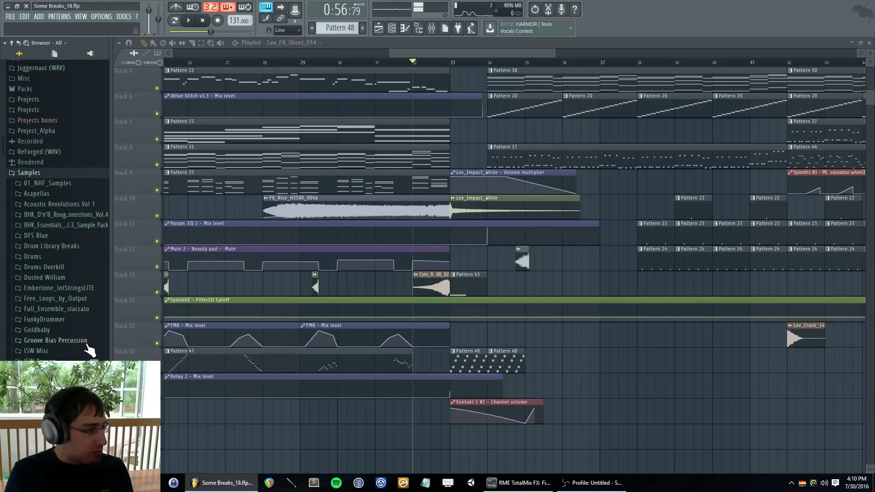
{"action": "left_click", "coordinate": [59, 258]}
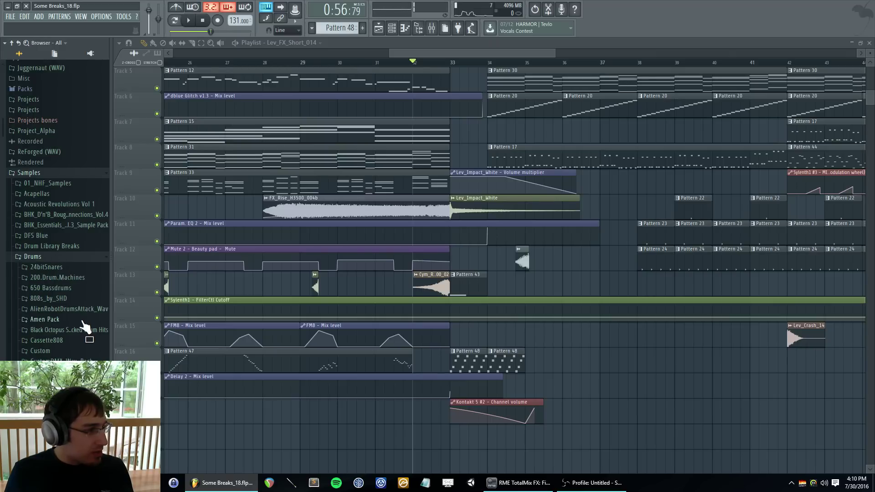
{"action": "left_click_drag", "start_coordinate": [83, 310], "coordinate": [107, 321]}
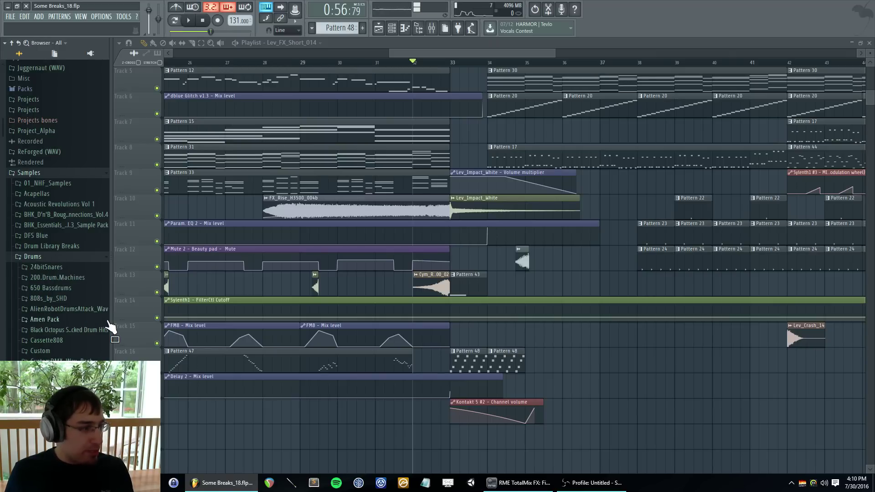
{"action": "scroll", "coordinate": [111, 324], "scroll_direction": "down", "scroll_amount": 2}
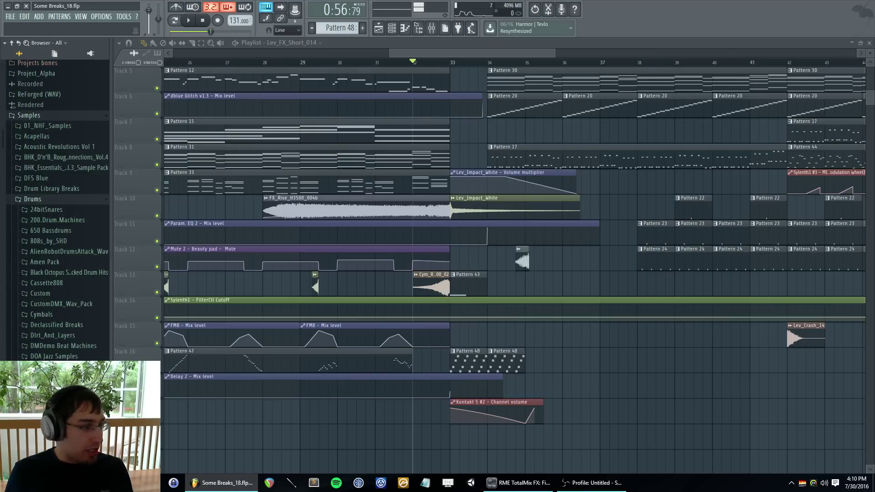
{"action": "scroll", "coordinate": [57, 209], "scroll_direction": "down", "scroll_amount": 6}
{"action": "left_click", "coordinate": [68, 311]}
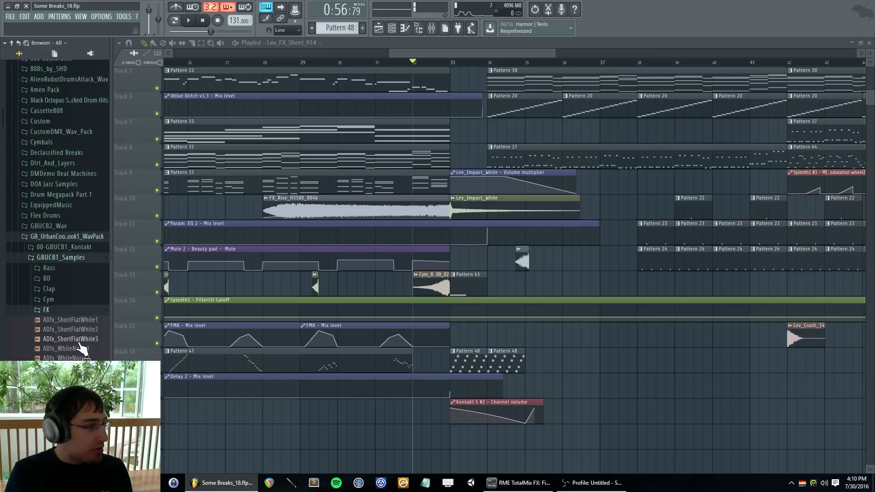
{"action": "scroll", "coordinate": [88, 347], "scroll_direction": "down", "scroll_amount": 10}
{"action": "scroll", "coordinate": [89, 347], "scroll_direction": "down", "scroll_amount": 15}
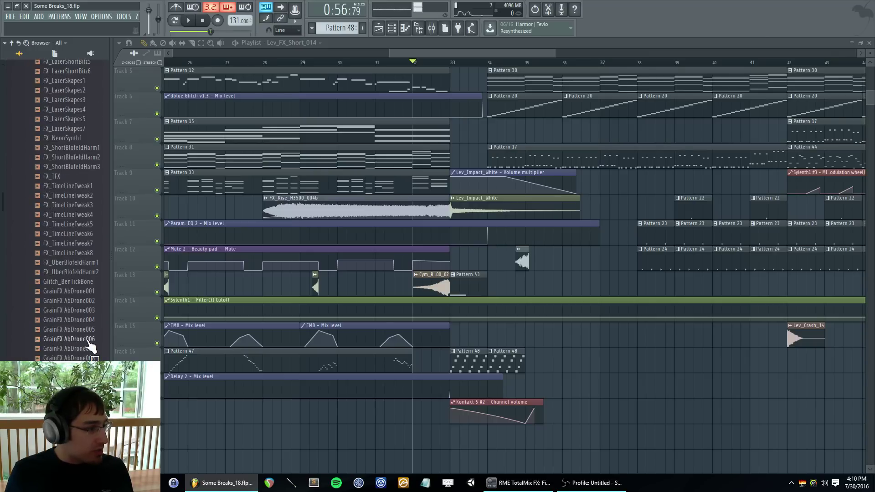
- Audition hit, noise and reverse effects in the FX folder, including HitGrainFX Plunk1, Hit_WarblerFall and RevFX_Proc2
{"action": "left_click", "coordinate": [73, 119]}
{"action": "left_click", "coordinate": [73, 128]}
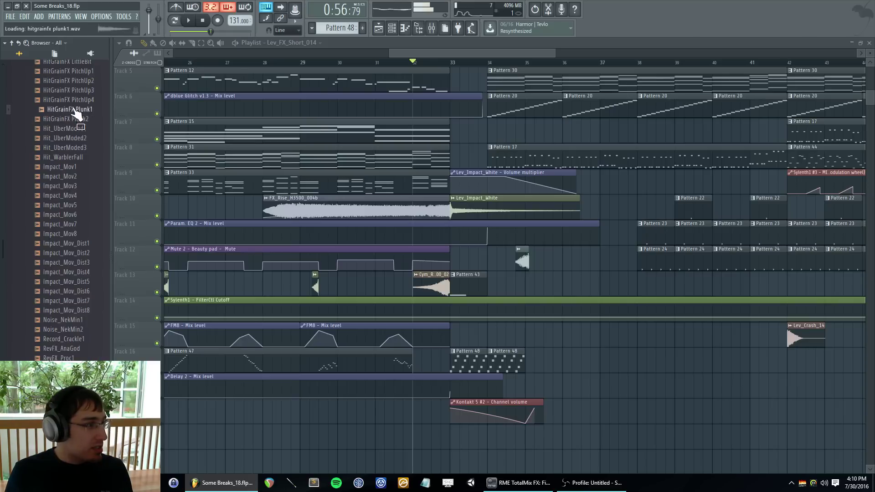
{"action": "left_click", "coordinate": [75, 147]}
{"action": "left_click", "coordinate": [77, 157]}
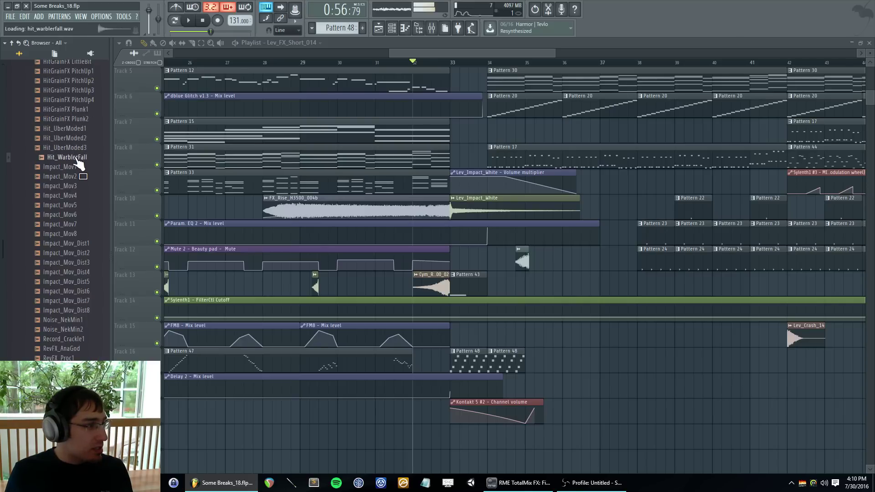
{"action": "left_click", "coordinate": [77, 321]}
{"action": "left_click", "coordinate": [77, 348]}
{"action": "left_click", "coordinate": [78, 367]}
{"action": "scroll", "coordinate": [78, 360], "scroll_direction": "down", "scroll_amount": 6}
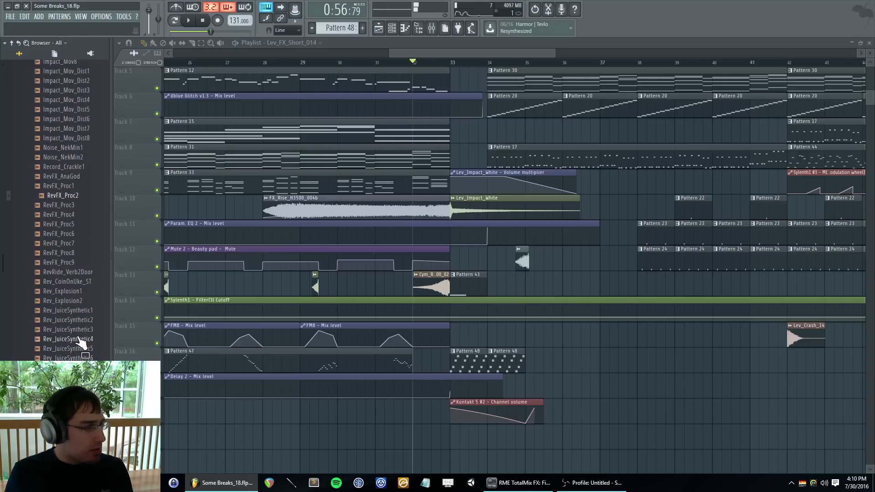
- Audition the remaining FX samples from Rev_JuiceSynthetic4 to SineFall_Short1 and collapse the Hits_and_Chords folder
{"action": "left_click", "coordinate": [78, 339]}
{"action": "scroll", "coordinate": [78, 339], "scroll_direction": "down", "scroll_amount": 4}
{"action": "scroll", "coordinate": [78, 339], "scroll_direction": "down", "scroll_amount": 10}
{"action": "left_click", "coordinate": [79, 339]}
{"action": "scroll", "coordinate": [79, 338], "scroll_direction": "down", "scroll_amount": 10}
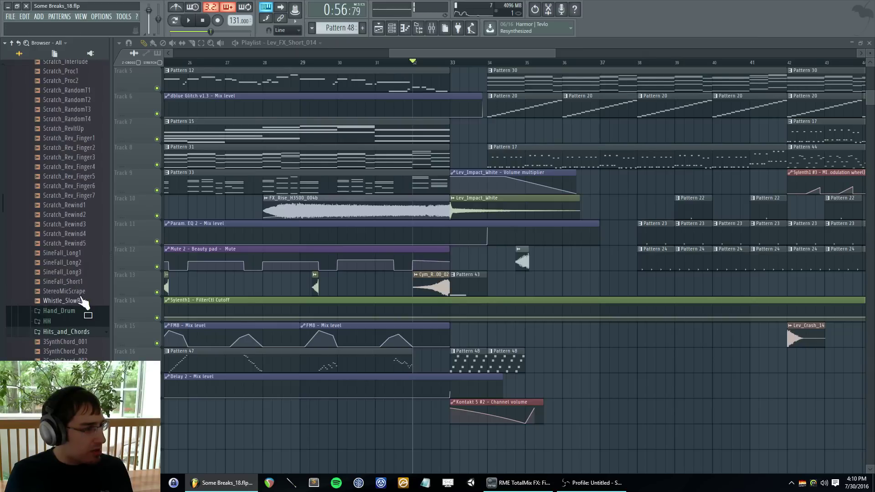
{"action": "left_click", "coordinate": [79, 282]}
{"action": "left_click", "coordinate": [81, 331]}
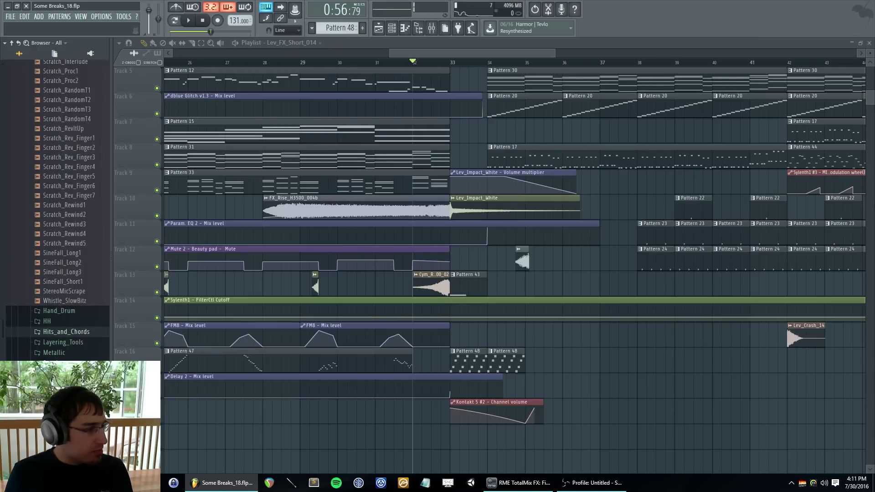
- Audition samples in the Various_Perc folder from Click_Secret5 through Perc_BitShit1 to Perc_MyOPting006
{"action": "scroll", "coordinate": [80, 351], "scroll_direction": "down", "scroll_amount": 8}
{"action": "left_click", "coordinate": [80, 352]}
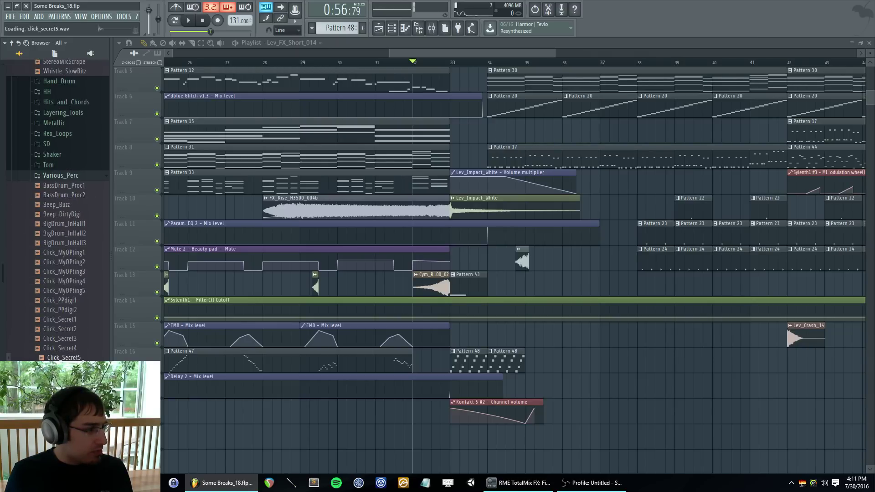
{"action": "scroll", "coordinate": [81, 352], "scroll_direction": "down", "scroll_amount": 8}
{"action": "left_click", "coordinate": [85, 349]}
{"action": "scroll", "coordinate": [89, 351], "scroll_direction": "down", "scroll_amount": 8}
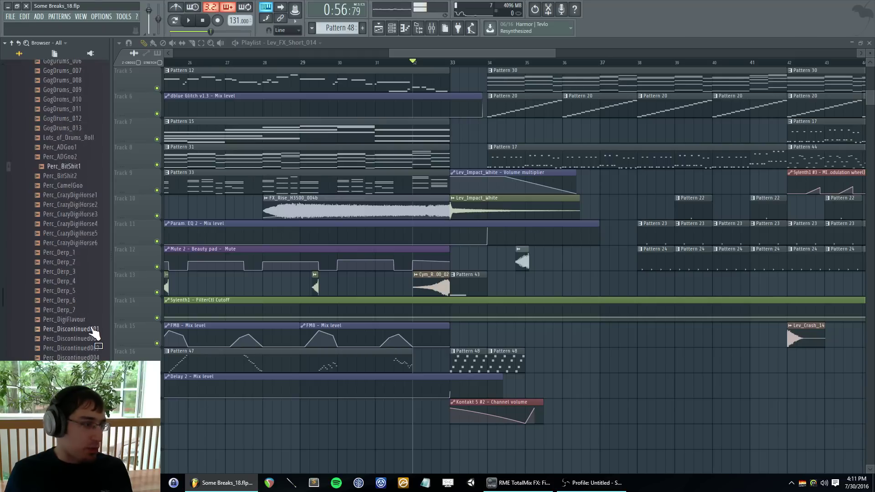
{"action": "left_click", "coordinate": [91, 330]}
{"action": "left_click", "coordinate": [88, 350]}
{"action": "scroll", "coordinate": [88, 351], "scroll_direction": "down", "scroll_amount": 5}
{"action": "left_click", "coordinate": [87, 351]}
{"action": "scroll", "coordinate": [87, 351], "scroll_direction": "down", "scroll_amount": 4}
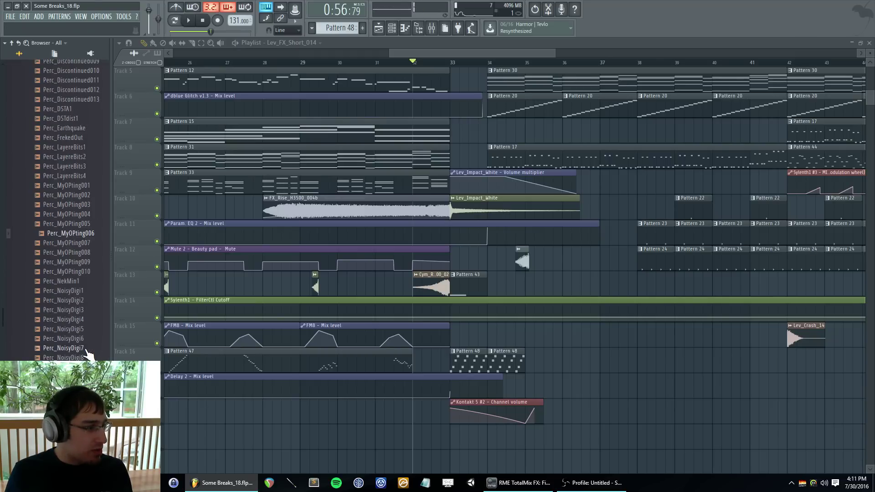
- Audition the Various_Perc samples from Perc_NoisyDigi7 through Perc_Oto_009 to Perc_UBK1_Smash5
{"action": "left_click", "coordinate": [87, 350]}
{"action": "scroll", "coordinate": [86, 351], "scroll_direction": "down", "scroll_amount": 4}
{"action": "left_click", "coordinate": [84, 304]}
{"action": "left_click", "coordinate": [84, 367]}
{"action": "scroll", "coordinate": [85, 365], "scroll_direction": "down", "scroll_amount": 4}
{"action": "left_click", "coordinate": [84, 293]}
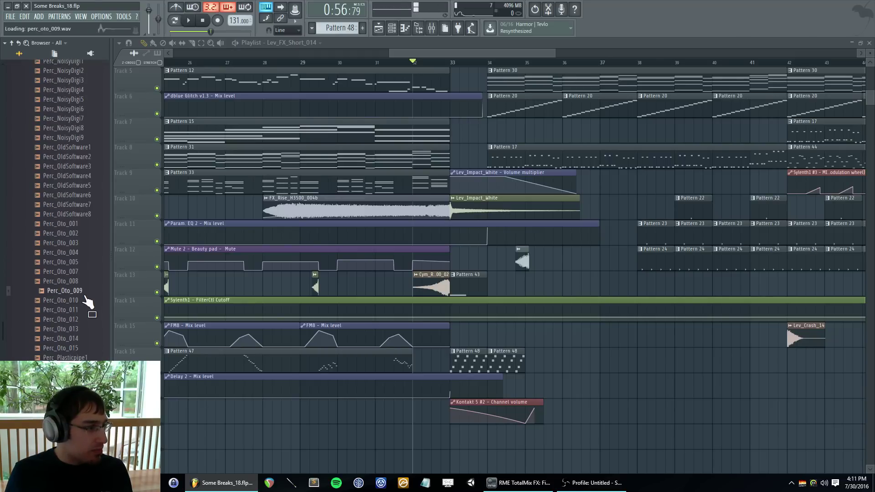
{"action": "left_click", "coordinate": [84, 359]}
{"action": "scroll", "coordinate": [84, 359], "scroll_direction": "down", "scroll_amount": 6}
{"action": "left_click", "coordinate": [87, 281]}
{"action": "left_click", "coordinate": [89, 348]}
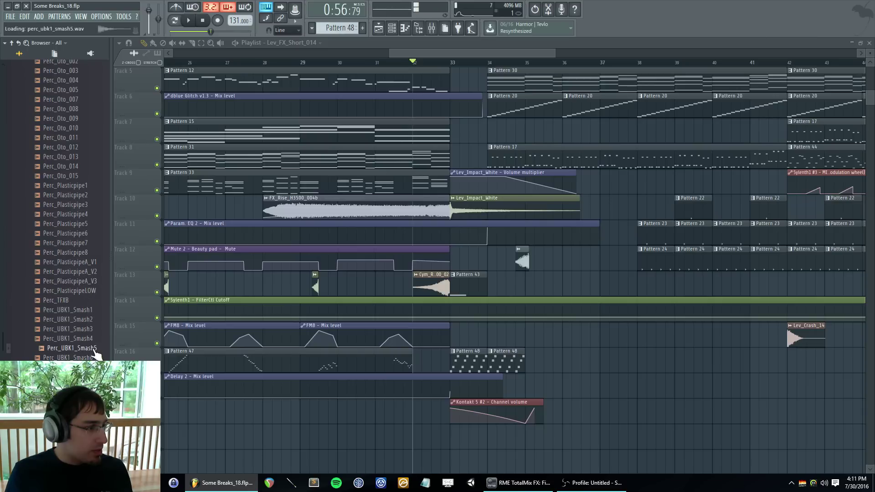
- Audition TapShoes9 and several TunedPerc_MyOPting samples near the end of the Various_Perc folder
{"action": "scroll", "coordinate": [89, 352], "scroll_direction": "down", "scroll_amount": 4}
{"action": "scroll", "coordinate": [94, 353], "scroll_direction": "down", "scroll_amount": 6}
{"action": "left_click", "coordinate": [63, 273]}
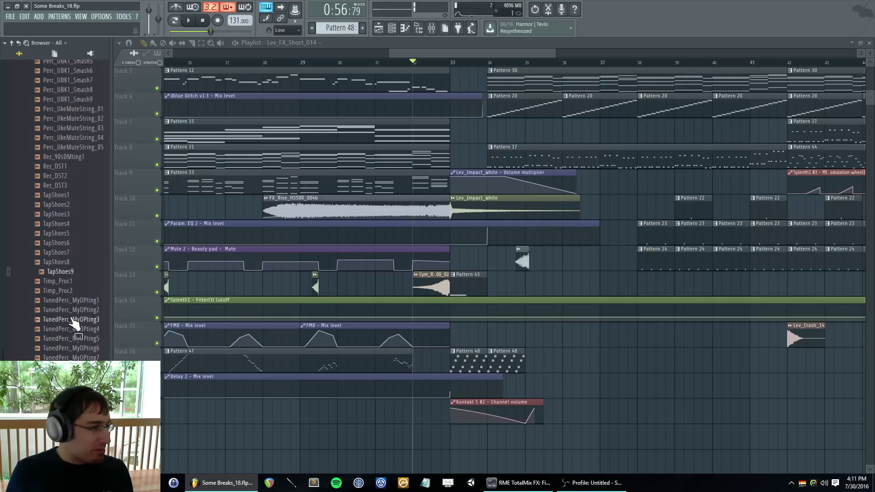
{"action": "left_click", "coordinate": [72, 320]}
{"action": "left_click", "coordinate": [84, 349]}
{"action": "left_click", "coordinate": [84, 392]}
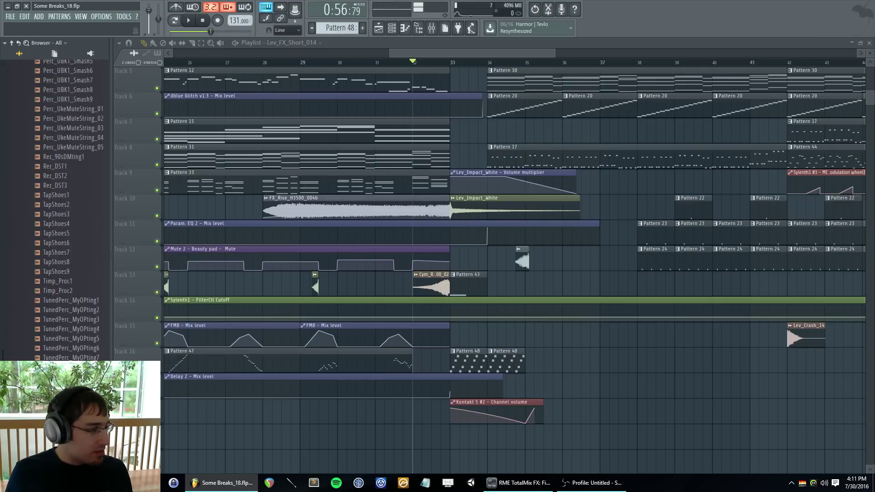
- Audition Whistle_LatinBreath2 in the Various_Perc folder and open the FX folder inside GBUCB2_Samples
{"action": "scroll", "coordinate": [73, 255], "scroll_direction": "down", "scroll_amount": 6}
{"action": "left_click", "coordinate": [72, 244]}
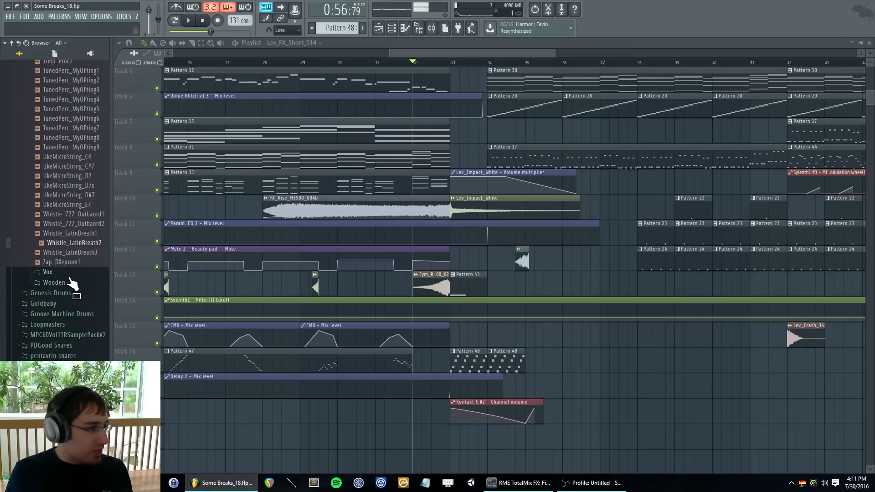
{"action": "left_click_drag", "start_coordinate": [8, 243], "coordinate": [2, 114]}
{"action": "left_click", "coordinate": [50, 185]}
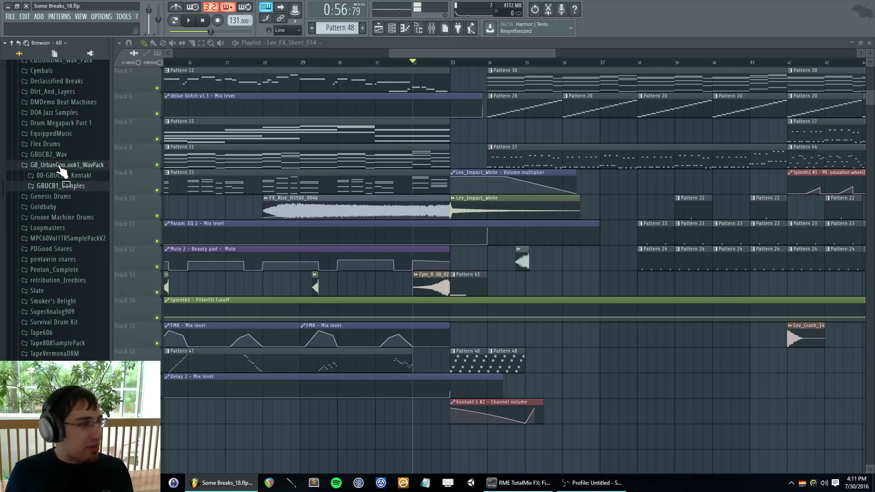
{"action": "left_click", "coordinate": [60, 154]}
{"action": "left_click", "coordinate": [72, 175]}
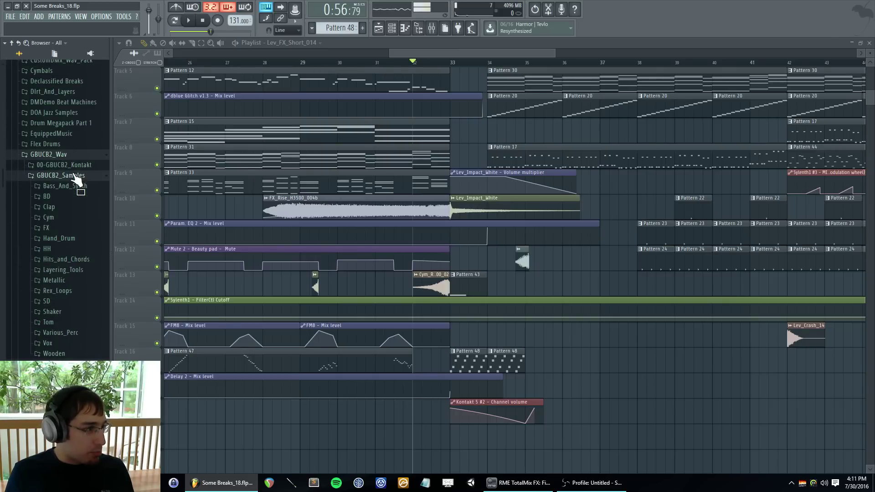
{"action": "left_click", "coordinate": [75, 229]}
- Audition samples in the GBUCB2 FX folder, including FXCow_LargeInCharge, DripFX_VinylDirt2 and FX_GranularVinylRub
{"action": "scroll", "coordinate": [89, 319], "scroll_direction": "down", "scroll_amount": 5}
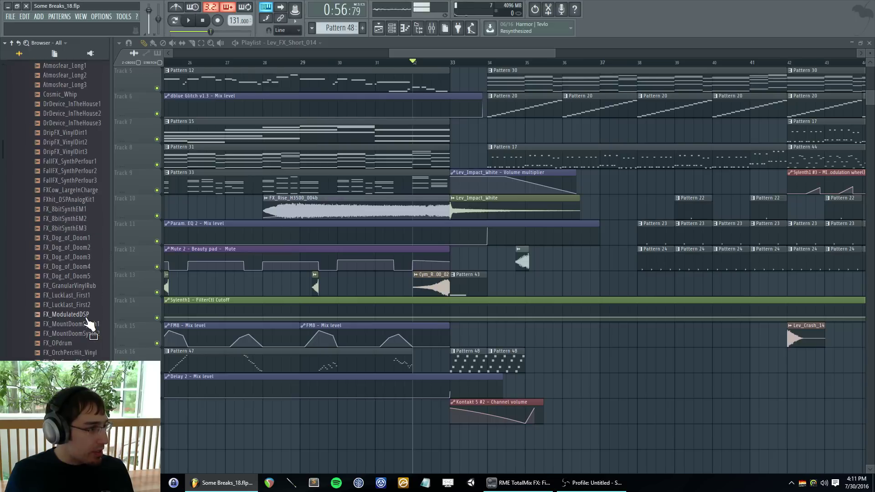
{"action": "scroll", "coordinate": [72, 178], "scroll_direction": "up", "scroll_amount": 2}
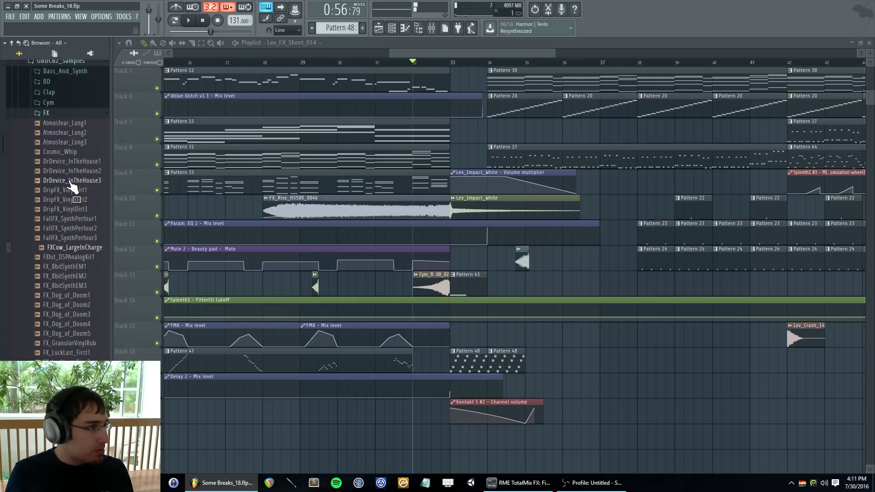
{"action": "left_click", "coordinate": [76, 200]}
{"action": "mouse_move", "coordinate": [78, 209]}
{"action": "left_mouse_down"}
{"action": "mouse_move", "coordinate": [313, 260]}
{"action": "mouse_move", "coordinate": [461, 327]}
{"action": "mouse_move", "coordinate": [131, 255]}
{"action": "mouse_move", "coordinate": [82, 202]}
{"action": "mouse_move", "coordinate": [83, 218]}
{"action": "mouse_move", "coordinate": [82, 182]}
{"action": "mouse_move", "coordinate": [86, 201]}
{"action": "left_mouse_up"}
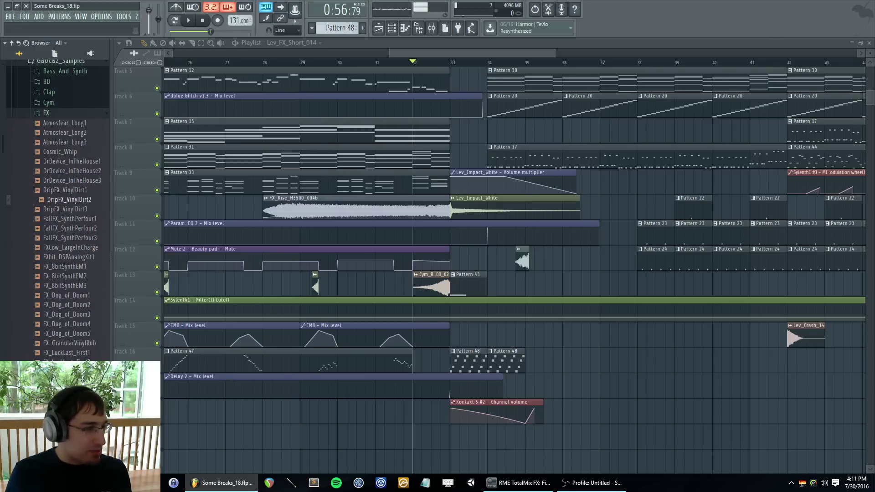
{"action": "left_click", "coordinate": [88, 343]}
{"action": "left_click", "coordinate": [86, 382]}
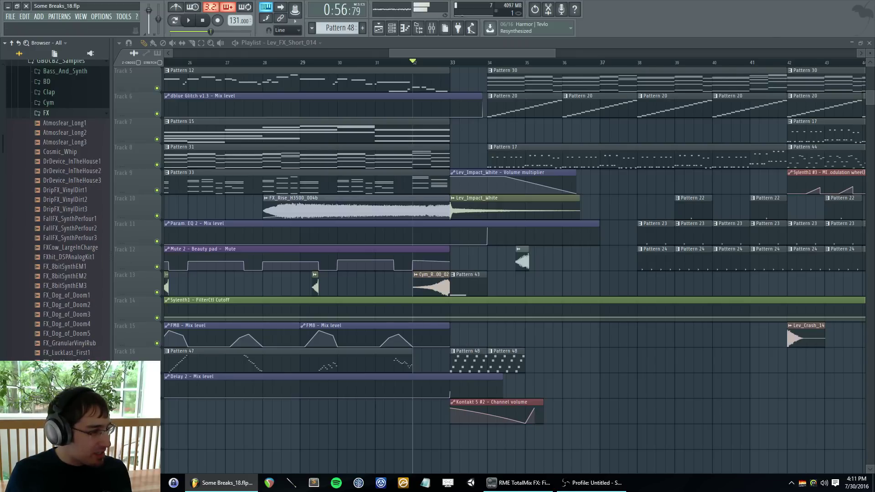
{"action": "left_click", "coordinate": [87, 410]}
- Place the FX_PP_FreqEch2 sample on the Track 15 lane halfway through bar 33, at 33:09:00
{"action": "scroll", "coordinate": [85, 305], "scroll_direction": "down", "scroll_amount": 4}
{"action": "left_click", "coordinate": [82, 363]}
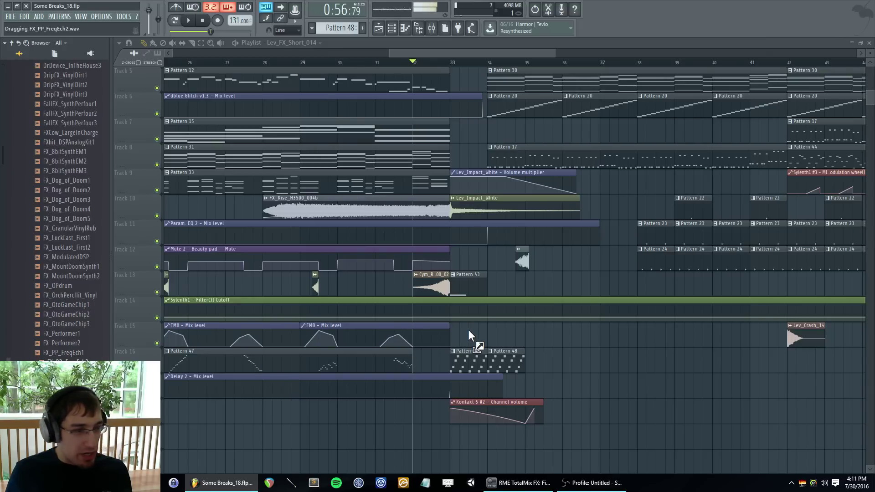
{"action": "left_click_drag", "start_coordinate": [469, 336], "coordinate": [469, 337]}
{"action": "scroll", "coordinate": [474, 334], "scroll_direction": "up", "scroll_amount": 3}
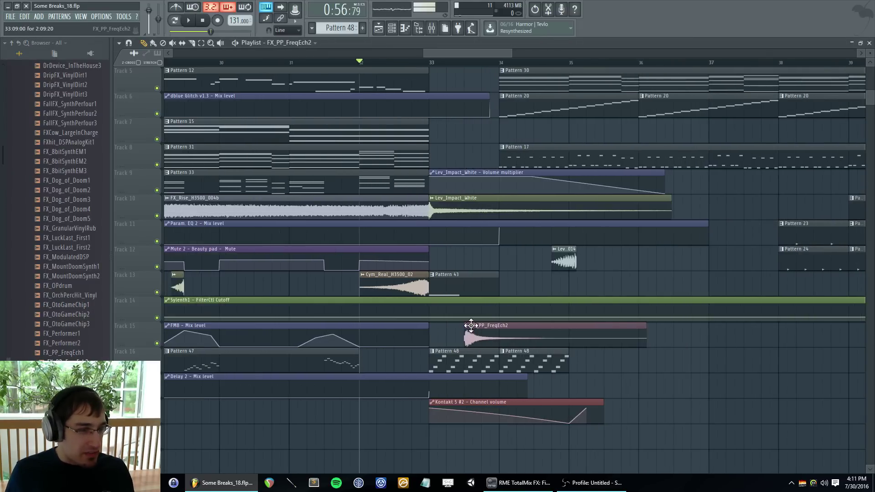
- Create a volume automation clip that fades FX_PP_FreqEch2 to silence and move it below the Kontakt 5 #2 channel volume clip
{"action": "left_click", "coordinate": [471, 325]}
{"action": "left_click", "coordinate": [554, 391]}
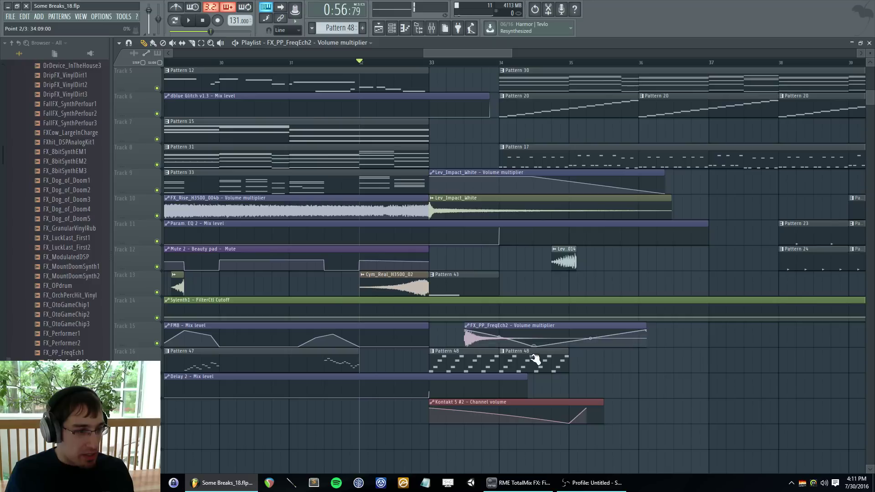
{"action": "left_click_drag", "start_coordinate": [646, 331], "coordinate": [631, 379]}
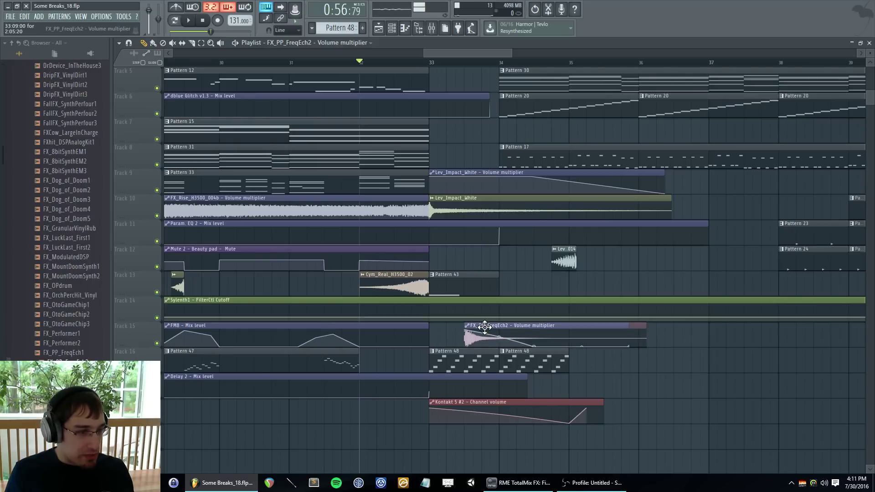
{"action": "left_click_drag", "start_coordinate": [484, 328], "coordinate": [484, 429]}
- Trim the quiet tail of the FX_PP_FreqEch2 sample at about 41% and route its channel to mixer track 38
{"action": "double_click", "coordinate": [484, 331]}
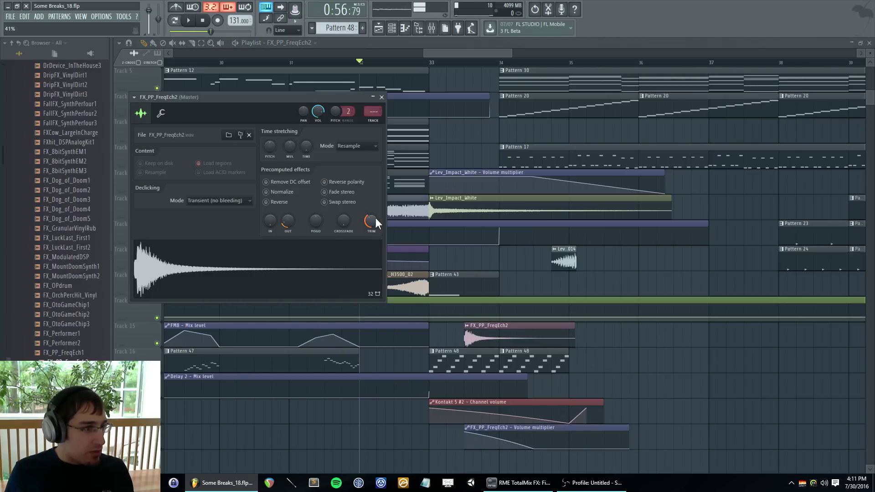
{"action": "double_click", "coordinate": [373, 112]}
{"action": "left_click_drag", "start_coordinate": [374, 112], "coordinate": [374, 100]}
- Name mixer insert 38 PLINK and return to the playlist
{"action": "left_click", "coordinate": [680, 165]}
{"action": "key", "text": "F2"}
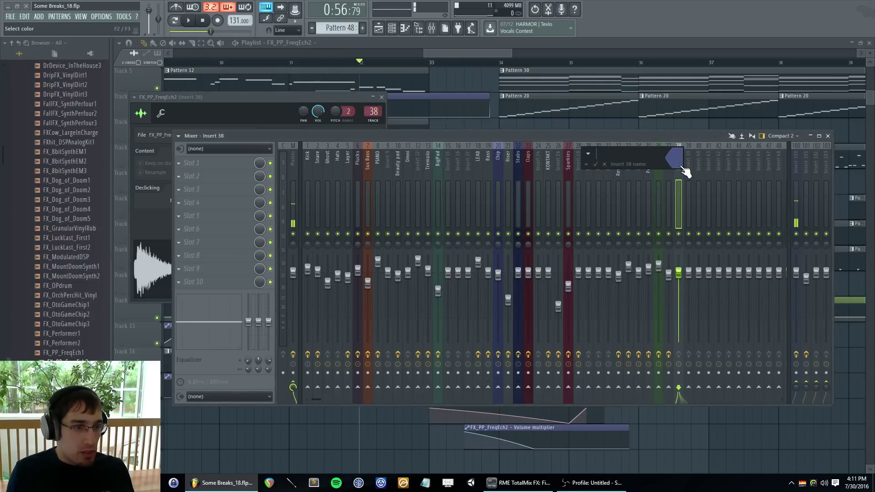
{"action": "type", "text": "PLINK"}
{"action": "key", "text": "Return"}
{"action": "key", "text": "F5"}
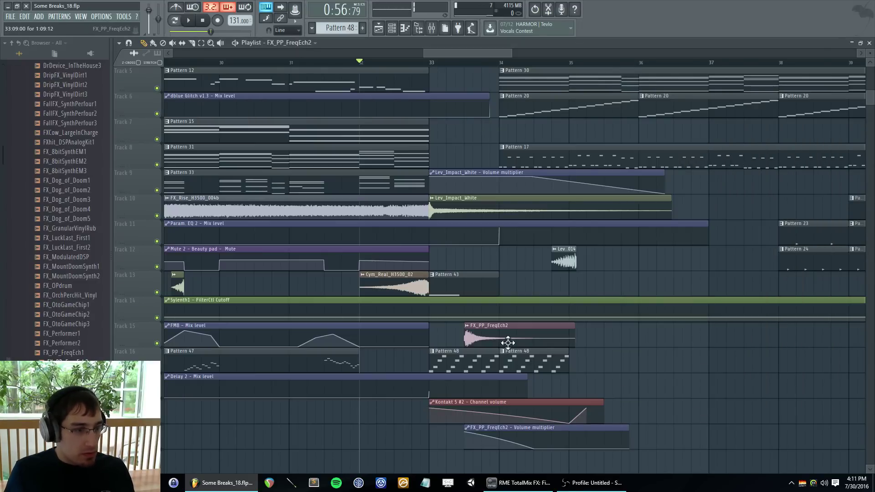
- Move the FX_PP_FreqEch2 clip onto its automation clip's track and lower the PLINK mixer volume during playback
{"action": "left_click_drag", "start_coordinate": [508, 343], "coordinate": [508, 445]}
{"action": "key", "text": "space"}
{"action": "key", "text": "F9"}
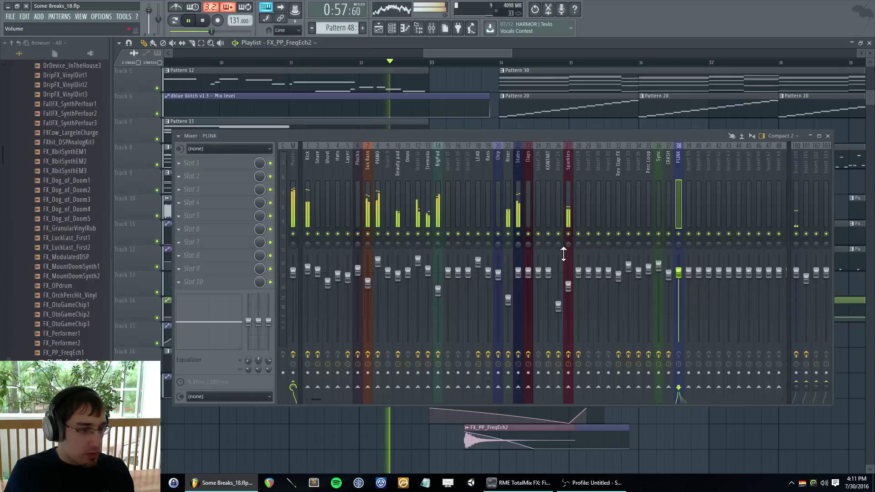
{"action": "left_click_drag", "start_coordinate": [679, 289], "coordinate": [679, 296]}
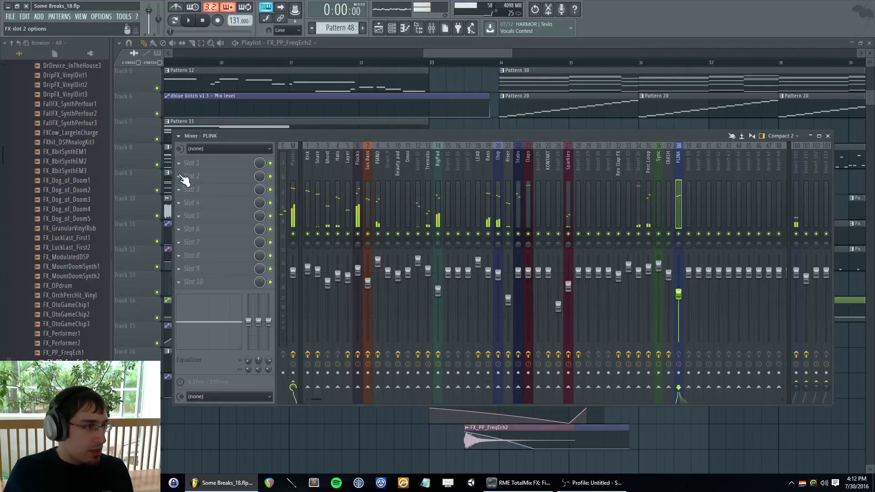
- Load Fruity parametric EQ 2 in slot 2 of the PLINK insert and turn band 1 into a high-pass low cut
{"action": "left_click", "coordinate": [184, 177]}
{"action": "left_click", "coordinate": [333, 322]}
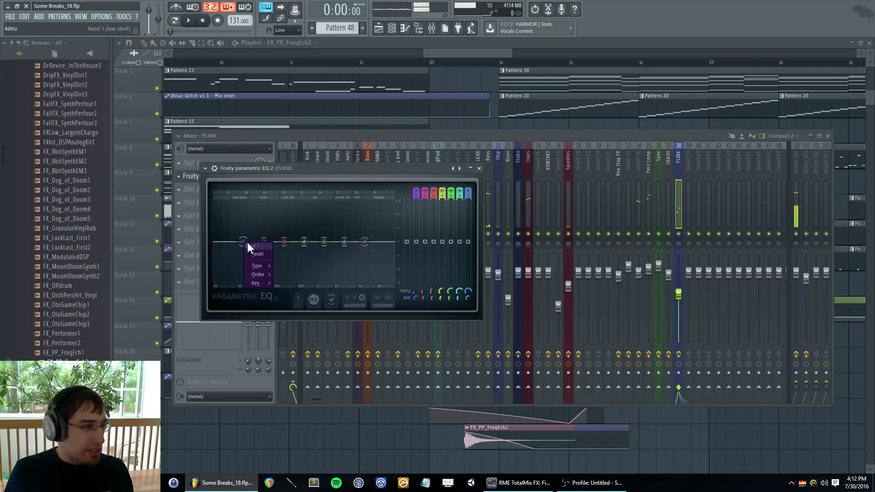
{"action": "mouse_move", "coordinate": [273, 266]}
{"action": "left_click", "coordinate": [294, 289]}
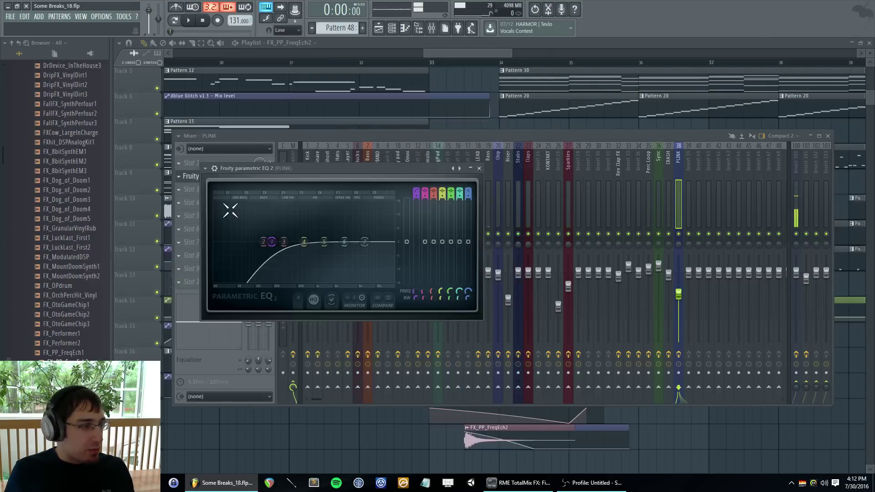
{"action": "key", "text": "Escape"}
- Add Fruity delay 2 in slot 3 of the PLINK insert and play the bar 33 transition with it
{"action": "left_click", "coordinate": [189, 194]}
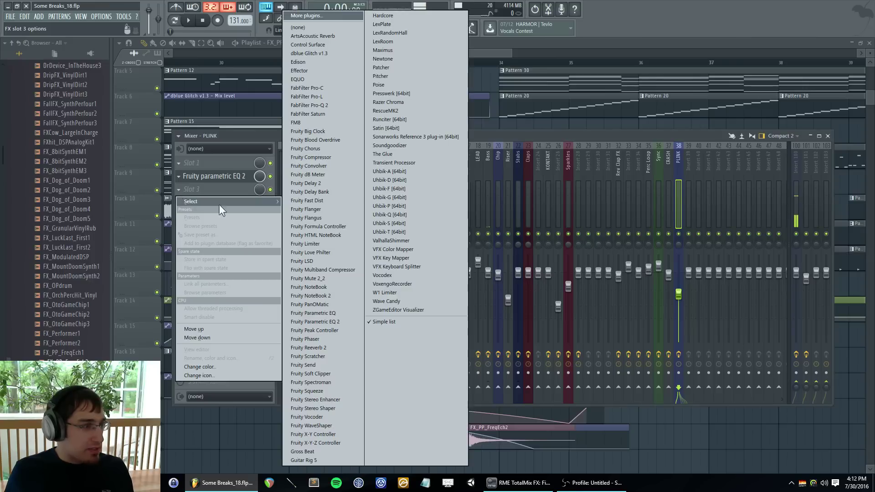
{"action": "left_click", "coordinate": [323, 182]}
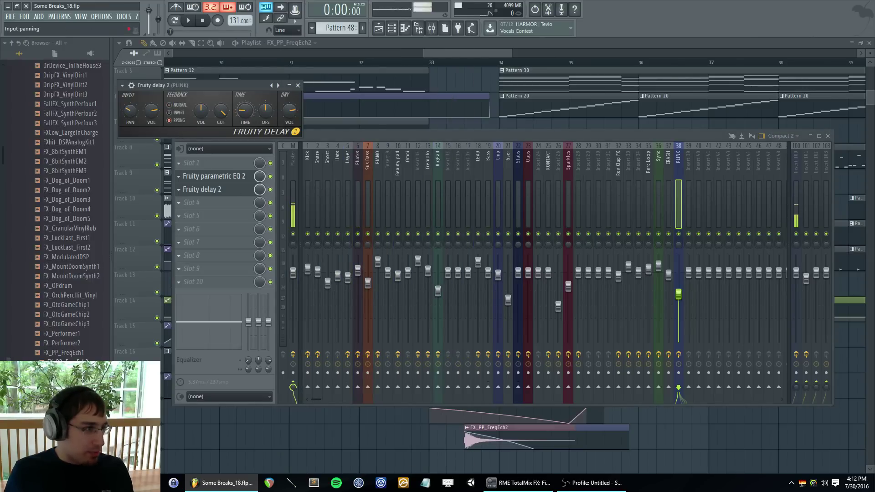
{"action": "left_click", "coordinate": [382, 70]}
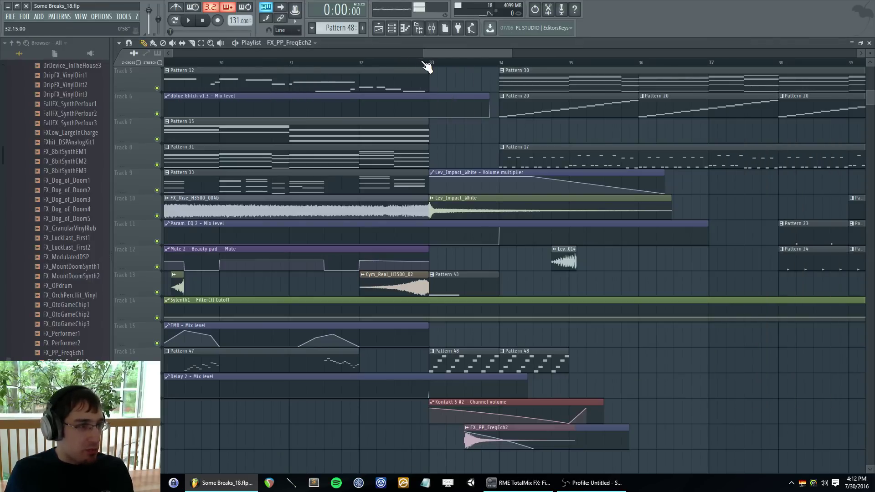
{"action": "key", "text": "F9"}
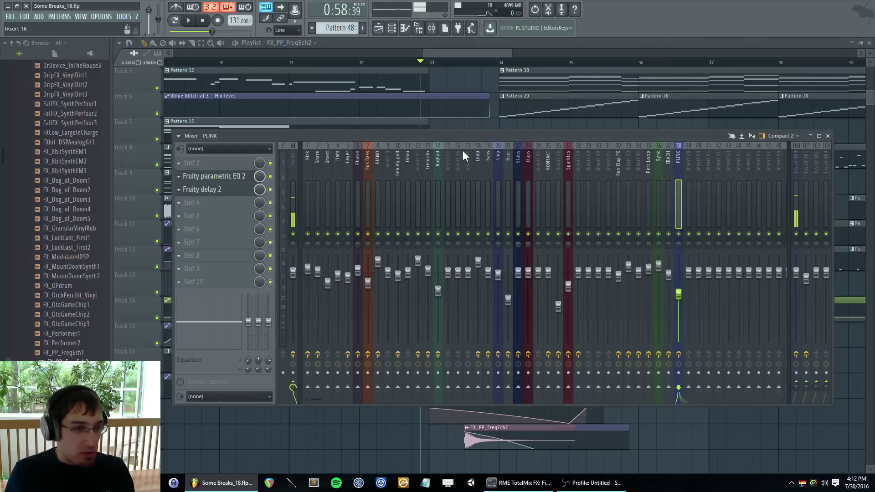
{"action": "key", "text": "space"}
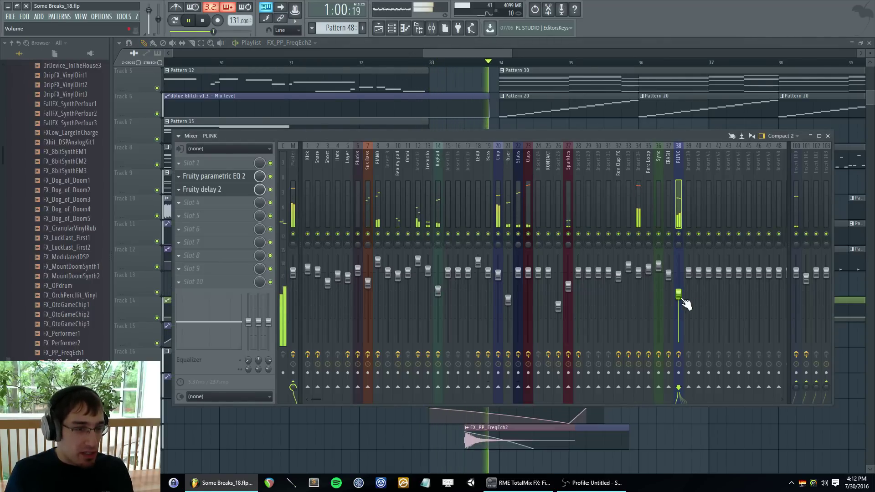
{"action": "key", "text": "space"}
- Move the FX_PP_FreqEch2 clip below its automation clip and raise the sample's pitch using Resample mode
{"action": "key", "text": "F9"}
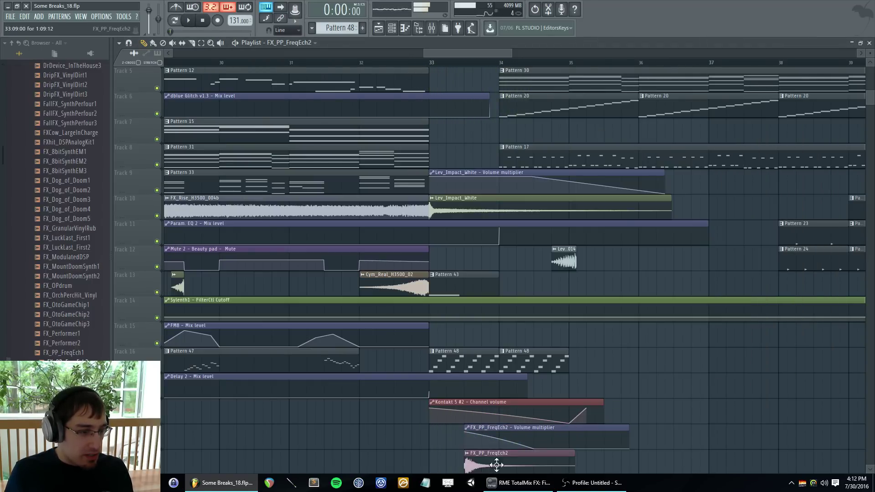
{"action": "double_click", "coordinate": [496, 454]}
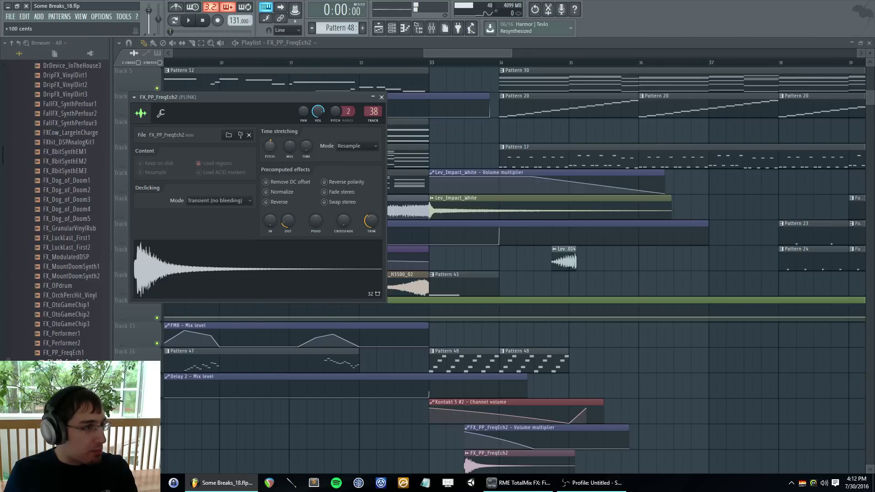
{"action": "left_click", "coordinate": [359, 147]}
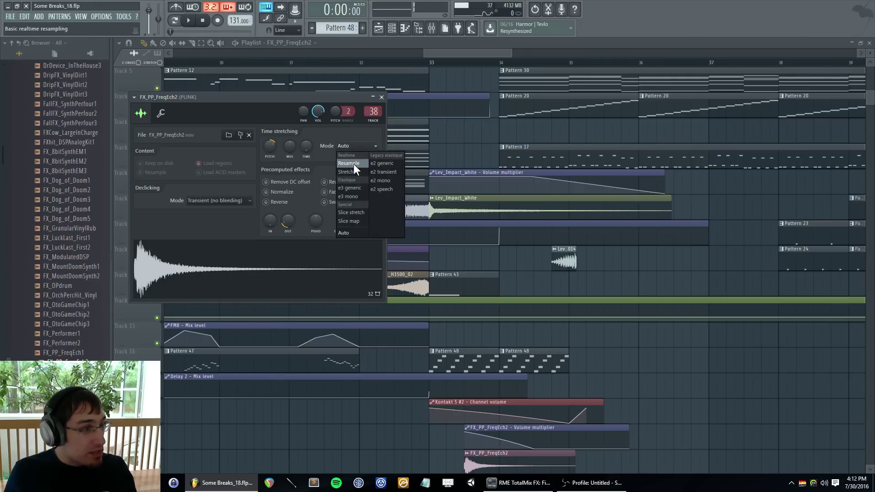
{"action": "left_click", "coordinate": [353, 164]}
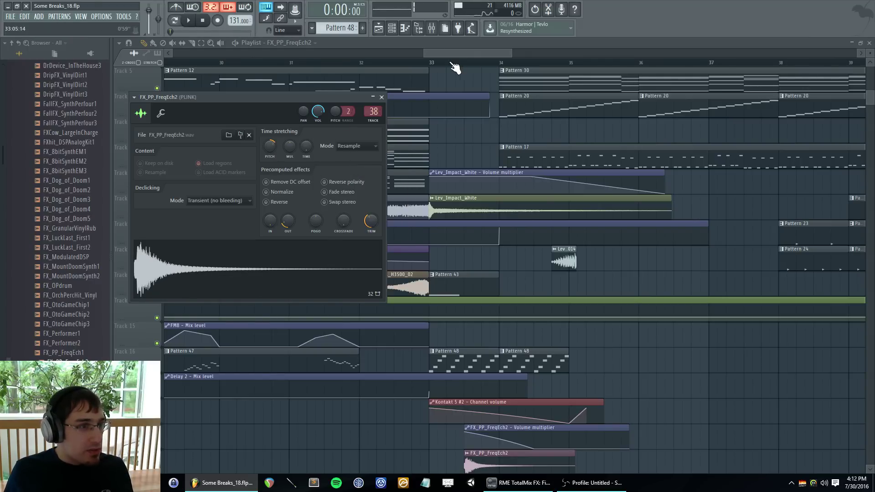
- Play from within bar 33 to check the pitched-up FX_PP_FreqEch2 sample against the mixer levels
{"action": "left_click", "coordinate": [455, 67]}
{"action": "key", "text": "space"}
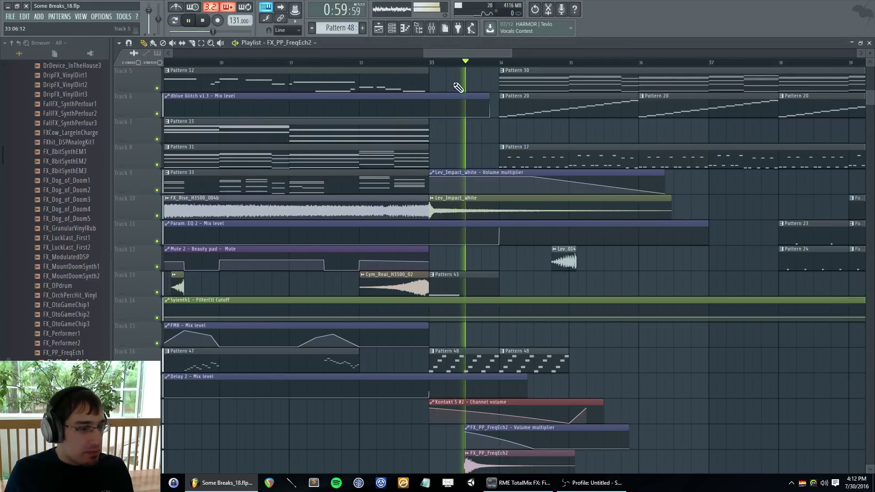
{"action": "key", "text": "F9"}
{"action": "key", "text": "space"}
{"action": "key", "text": "F9"}
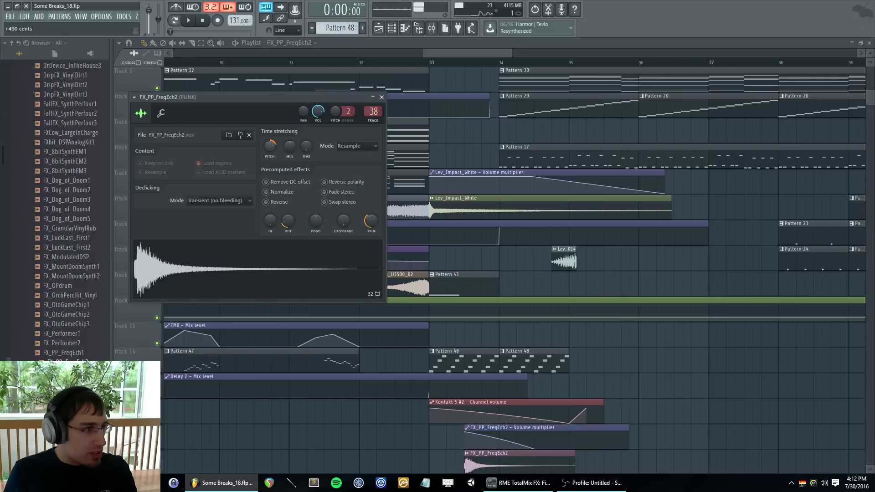
- Raise the FX_PP_FreqEch2 pitch to +800 cents in Auto stretch mode and play the bar 33 transition
{"action": "left_click_drag", "start_coordinate": [271, 143], "coordinate": [271, 138]}
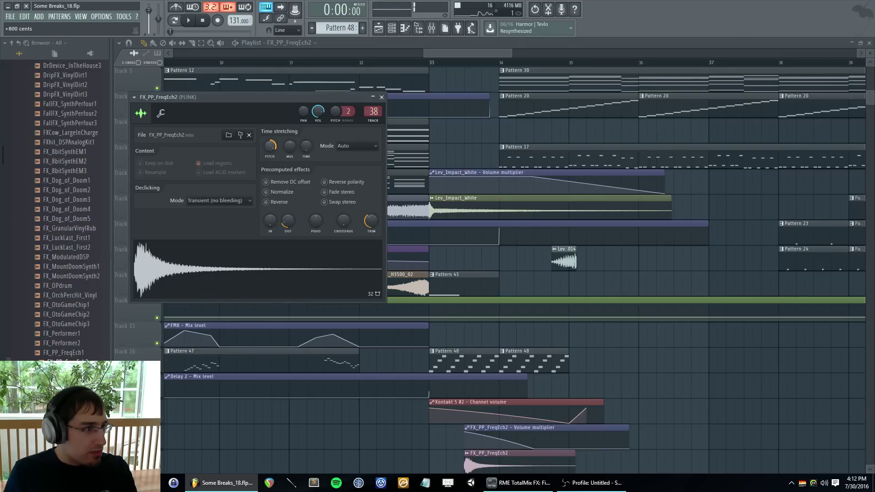
{"action": "left_click", "coordinate": [416, 70]}
{"action": "key", "text": "space"}
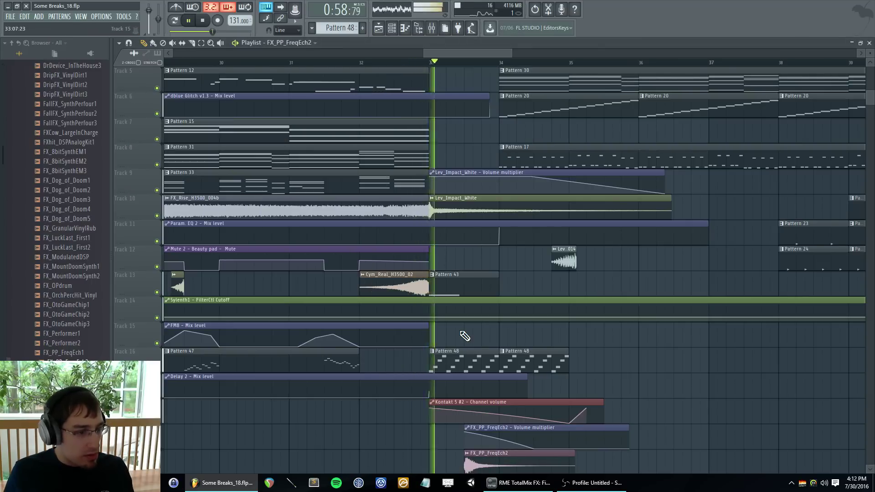
{"action": "key", "text": "F9"}
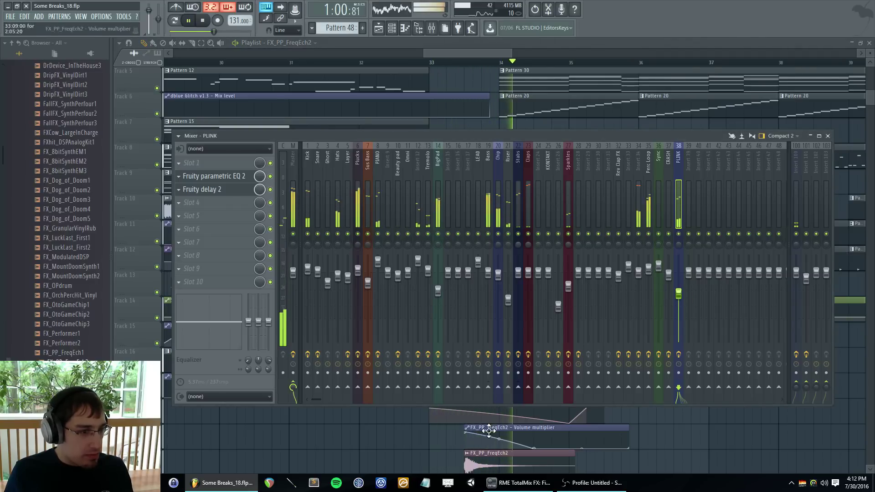
- Raise the FX_PP_FreqEch2 sample's pitch further, past +930 cents, and play the transition with the mixer open
{"action": "double_click", "coordinate": [488, 454]}
{"action": "key", "text": "space"}
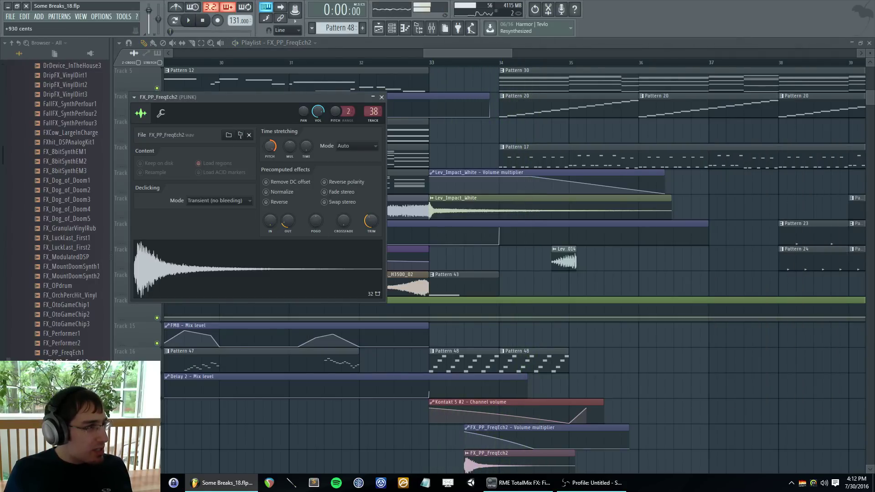
{"action": "left_click_drag", "start_coordinate": [270, 146], "coordinate": [270, 135]}
{"action": "key", "text": "Escape"}
{"action": "key", "text": "F9"}
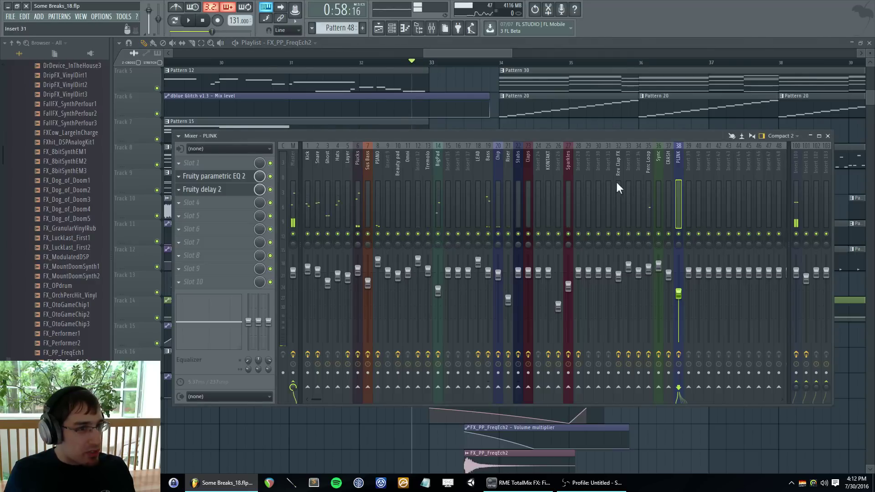
{"action": "key", "text": "space"}
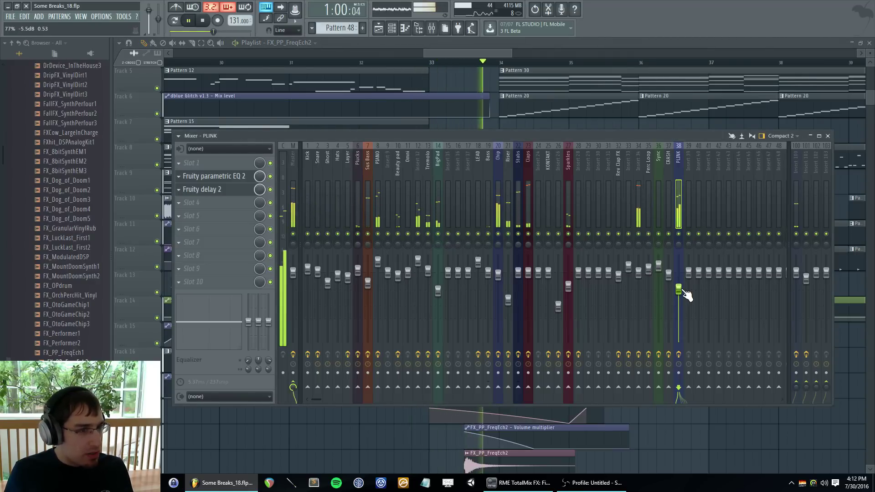
- Move the Lev_FX_Short_014 clip so it ends exactly at bar 34, fine-placing it with snapping off and restoring Line snap
{"action": "key", "text": "F9"}
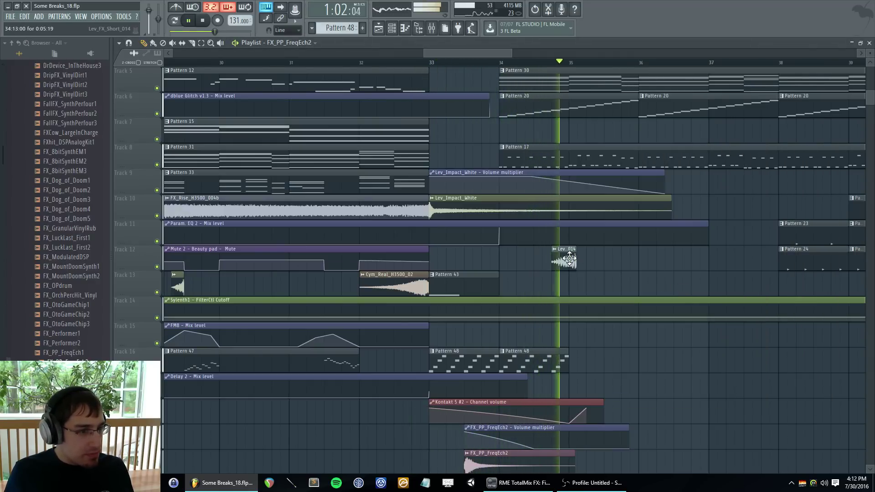
{"action": "left_click_drag", "start_coordinate": [573, 259], "coordinate": [494, 261]}
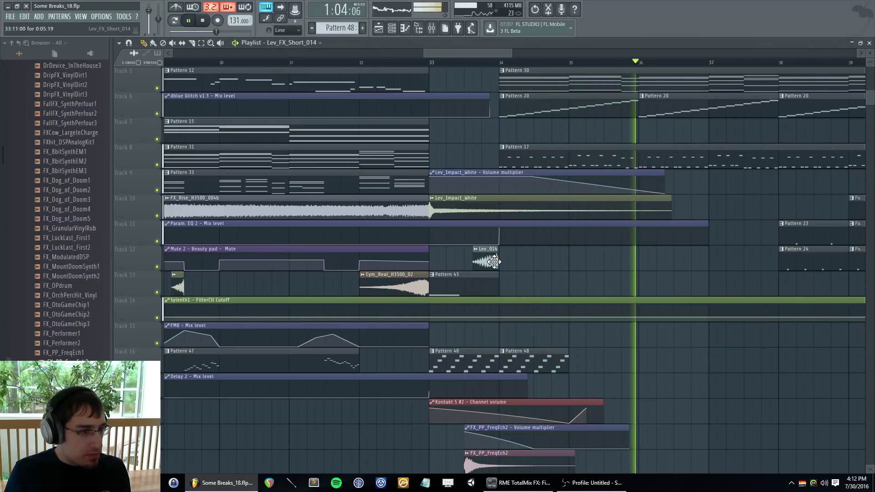
{"action": "scroll", "coordinate": [494, 261], "scroll_direction": "up", "scroll_amount": 3}
{"action": "key", "text": "space"}
{"action": "left_click", "coordinate": [286, 30]}
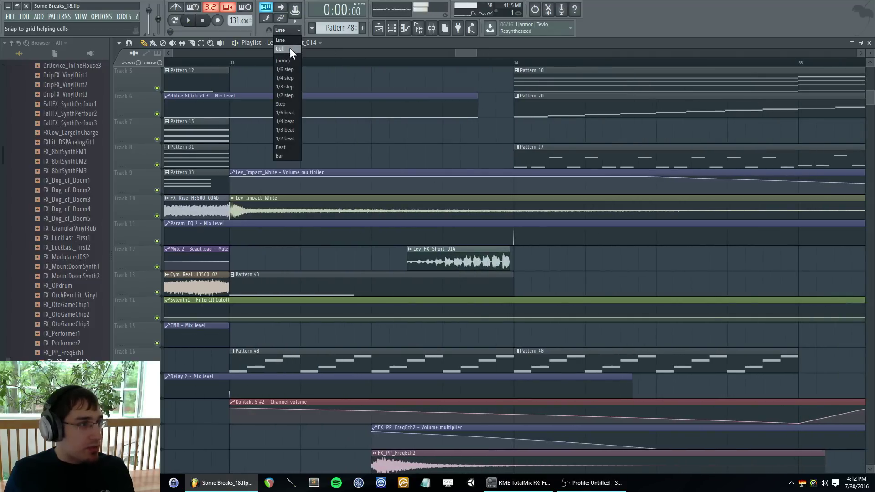
{"action": "left_click", "coordinate": [290, 54]}
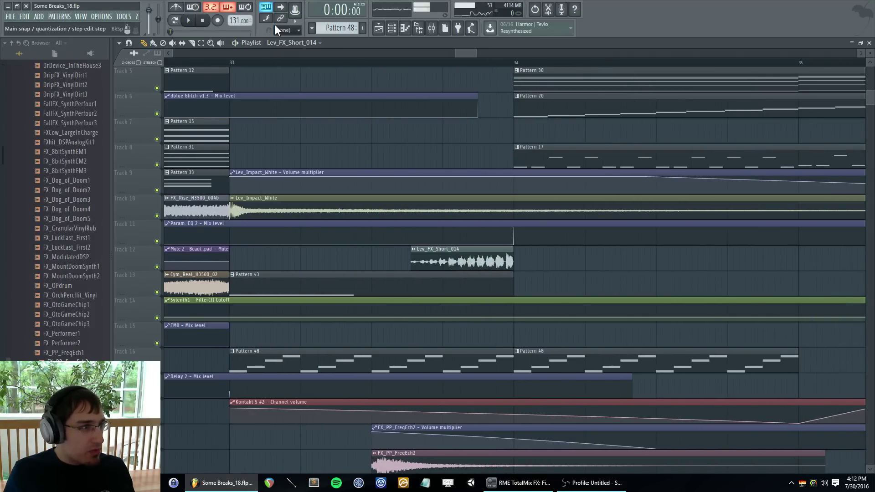
{"action": "left_click", "coordinate": [275, 27]}
{"action": "left_click", "coordinate": [284, 70]}
- Route the Lev_FX_Short_014 sample to mixer insert 39 and name that track Transition with a green colour
{"action": "double_click", "coordinate": [419, 255]}
{"action": "key", "text": "F9"}
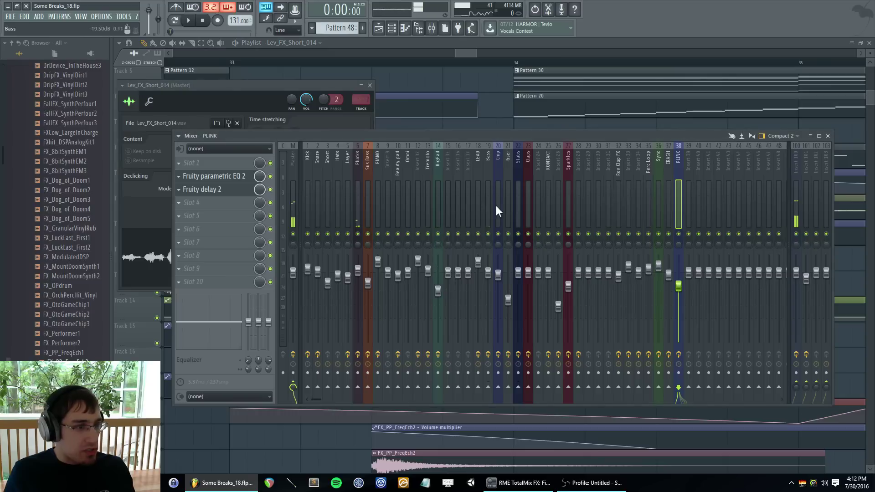
{"action": "mouse_move", "coordinate": [365, 102]}
{"action": "left_mouse_down"}
{"action": "mouse_move", "coordinate": [365, 78]}
{"action": "mouse_move", "coordinate": [361, 105]}
{"action": "left_mouse_up"}
{"action": "double_click", "coordinate": [691, 165]}
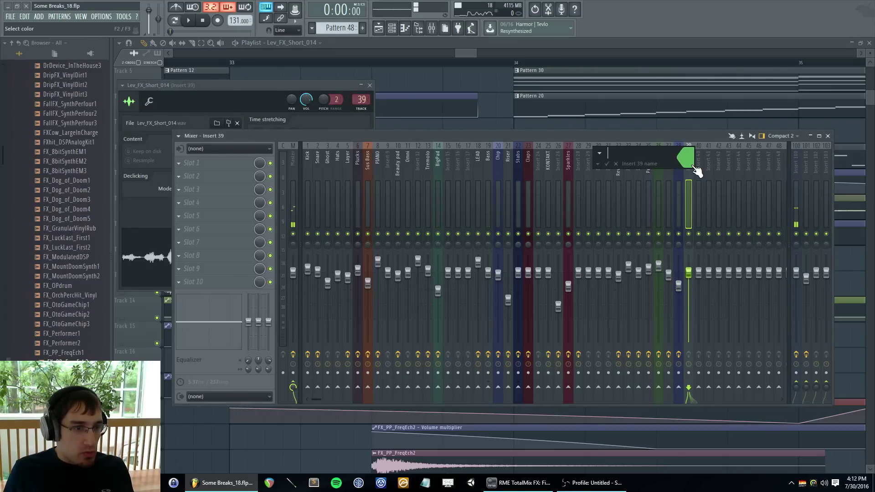
{"action": "type", "text": "Transition"}
{"action": "key", "text": "Return"}
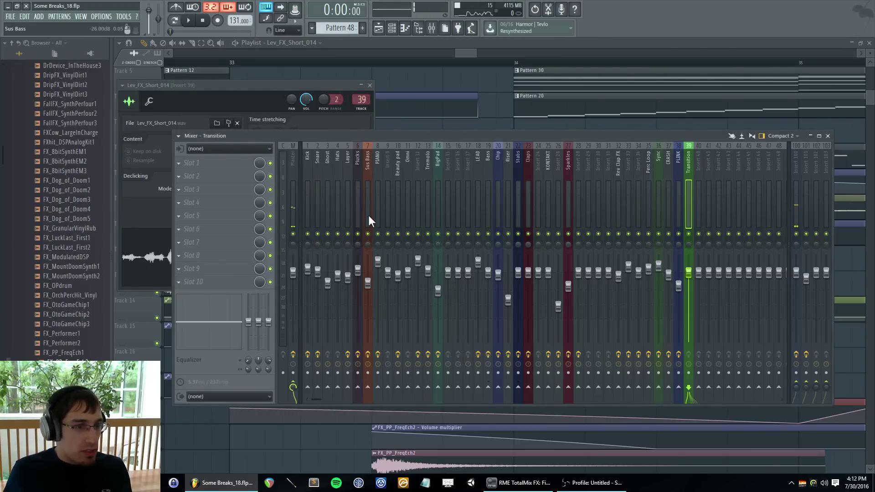
- Add Fruity parametric EQ 2 to the Transition track's second slot, cutting the lows and slightly raising the high shelf
{"action": "left_click", "coordinate": [180, 176]}
{"action": "left_click", "coordinate": [327, 310]}
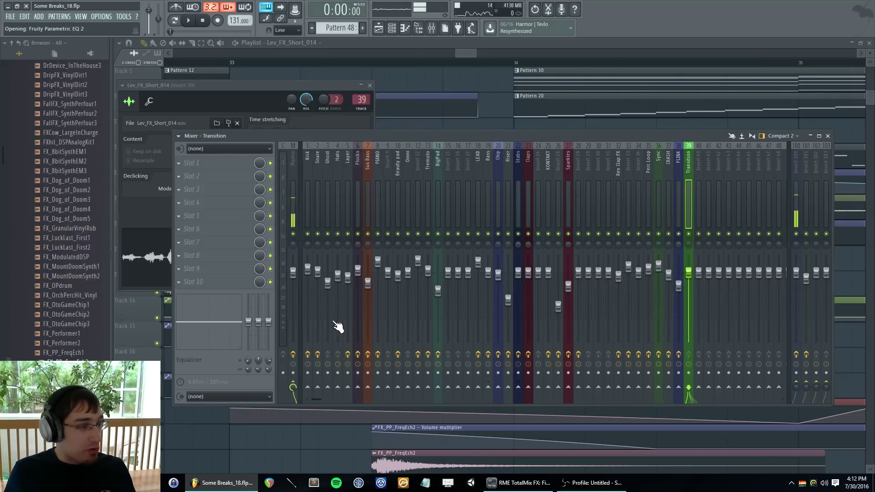
{"action": "left_click_drag", "start_coordinate": [172, 171], "coordinate": [181, 210]}
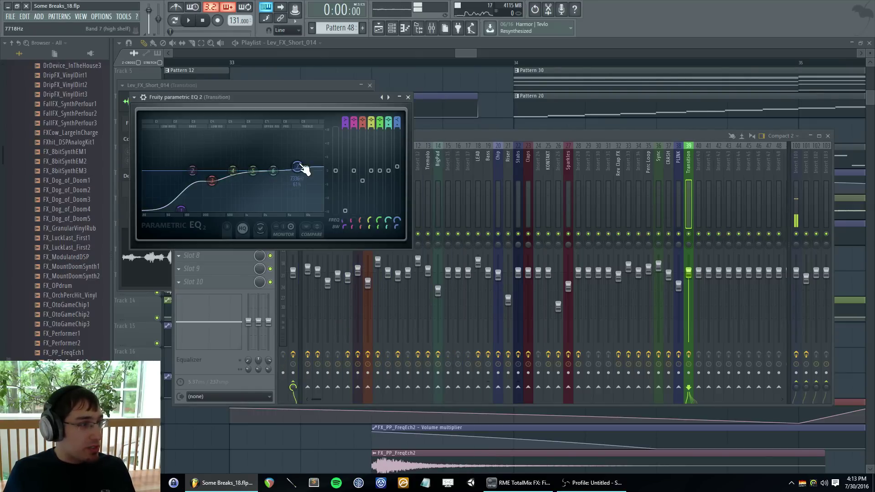
- Play from within bar 33 and lower the Transition track's fader to about -7.2 dB
{"action": "right_click", "coordinate": [360, 71]}
{"action": "left_click", "coordinate": [324, 62]}
{"action": "key", "text": "F9"}
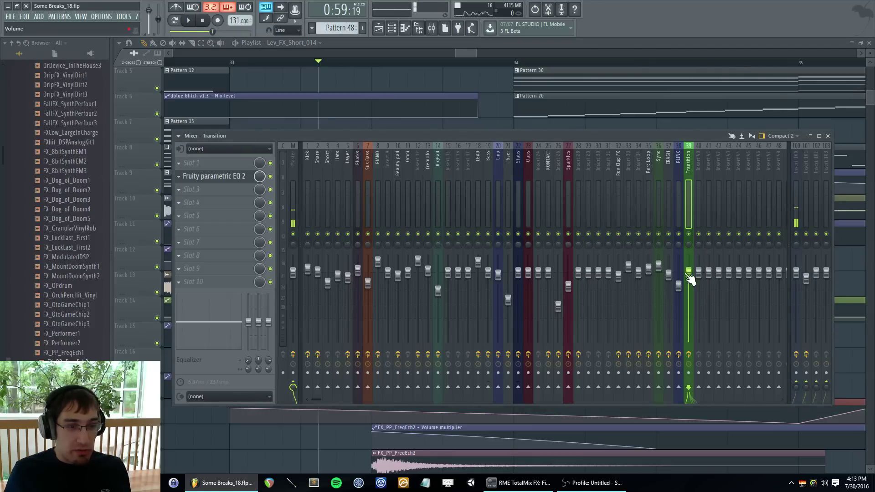
{"action": "key", "text": "space"}
{"action": "left_click_drag", "start_coordinate": [691, 279], "coordinate": [693, 300]}
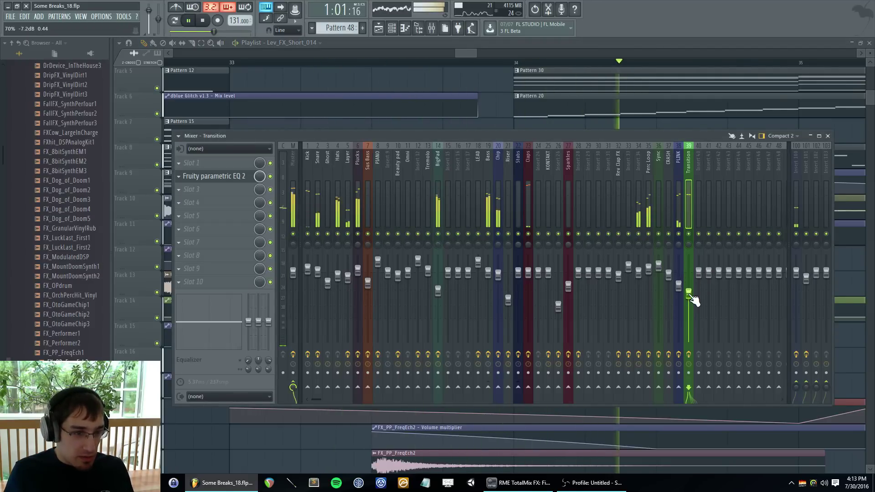
{"action": "key", "text": "F9"}
- Replay the bar 33 transition, comparing it with the PLINK track, and raise the Transition fader to -6.0 dB
{"action": "scroll", "coordinate": [469, 364], "scroll_direction": "down", "scroll_amount": 1}
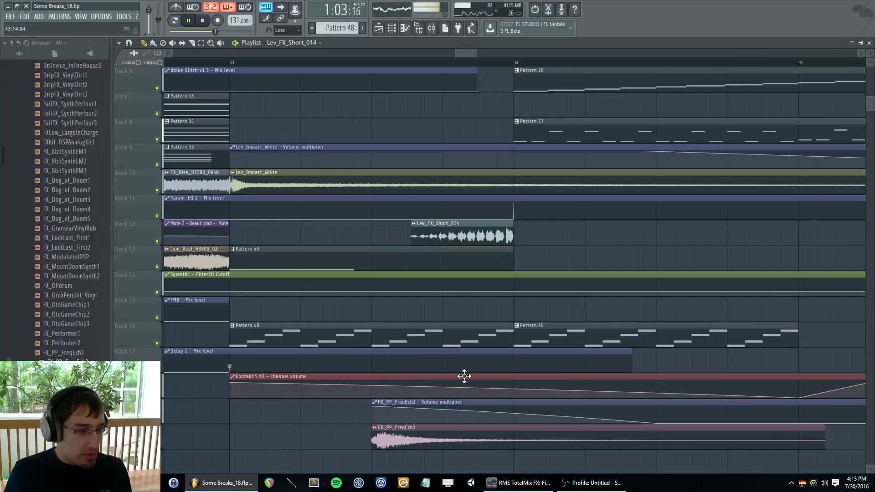
{"action": "key", "text": "F9"}
{"action": "left_click", "coordinate": [678, 167]}
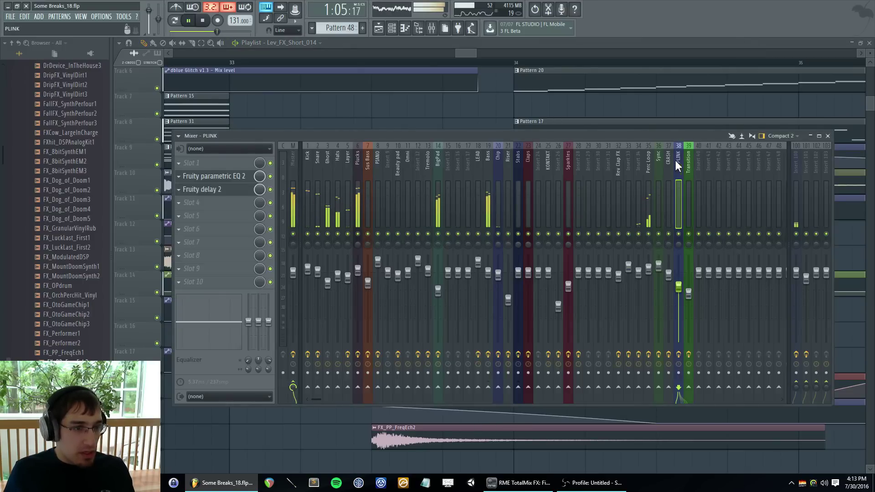
{"action": "key", "text": "F9"}
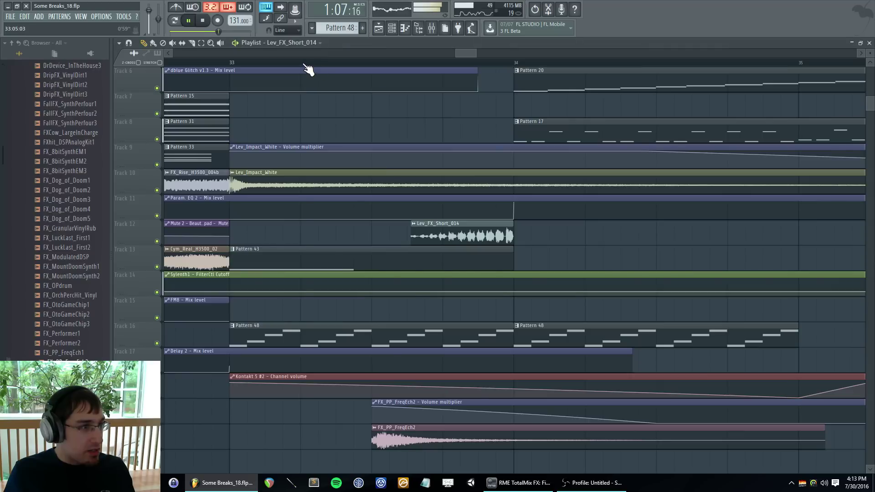
{"action": "key", "text": "F9"}
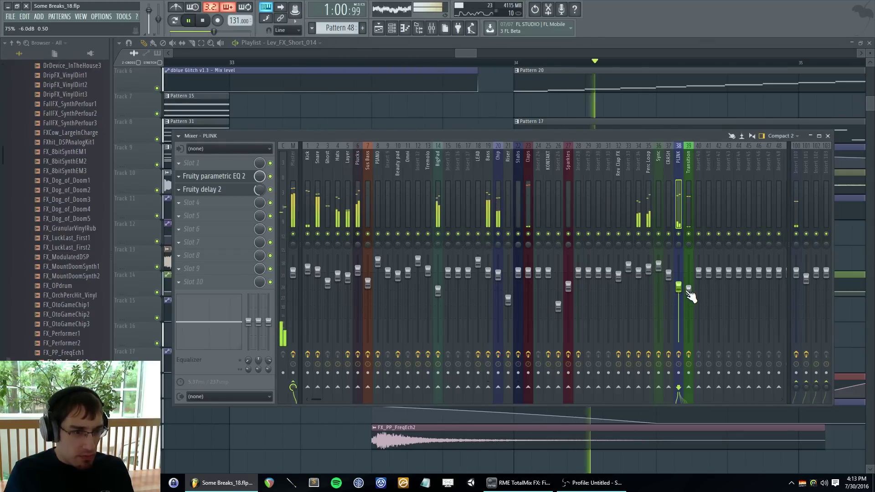
{"action": "key", "text": "F9"}
- Play from about bar 31 through the bar 33 transition to check how it leads into the next section
{"action": "key", "text": "space"}
{"action": "scroll", "coordinate": [400, 188], "scroll_direction": "down", "scroll_amount": 5}
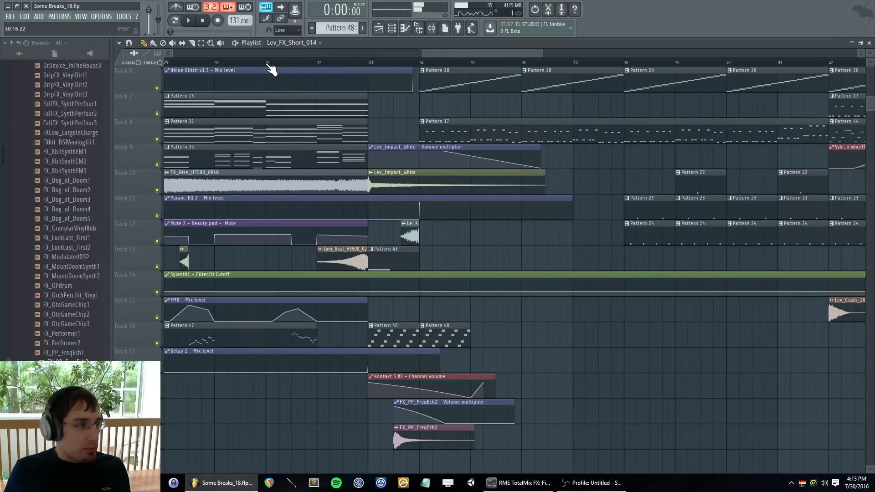
{"action": "key", "text": "space"}
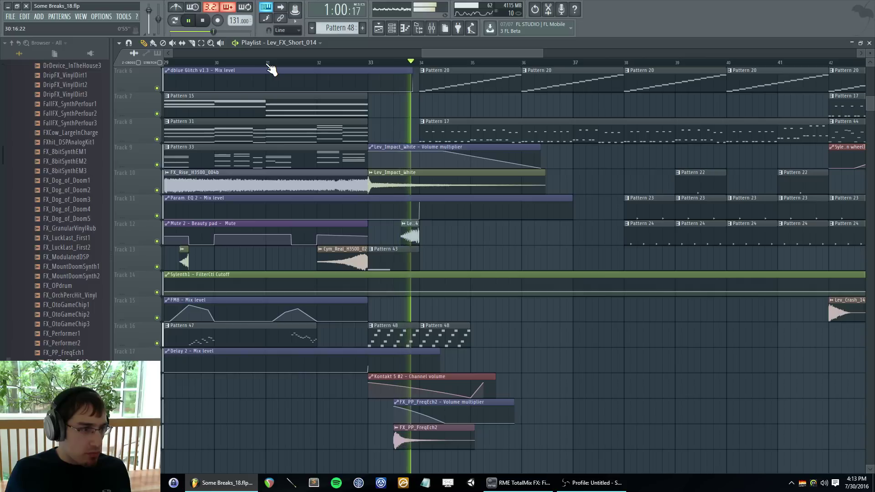
{"action": "scroll", "coordinate": [418, 228], "scroll_direction": "up", "scroll_amount": 2}
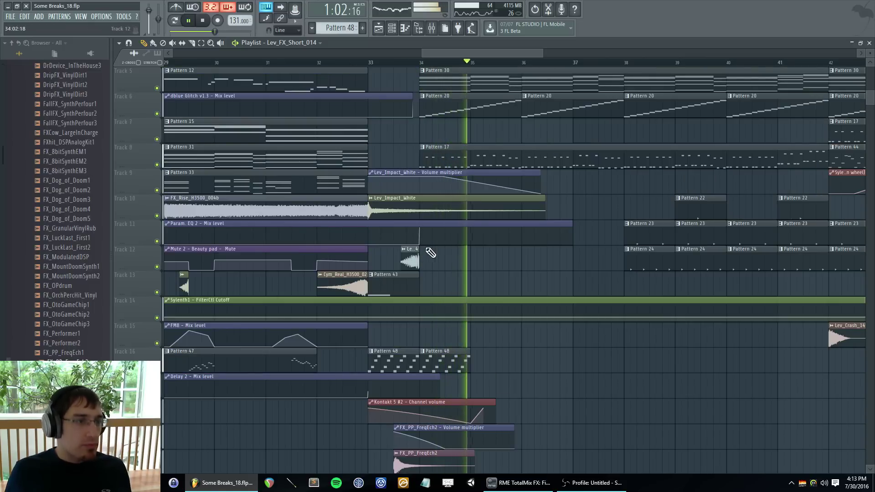
{"action": "scroll", "coordinate": [498, 221], "scroll_direction": "down", "scroll_amount": 2}
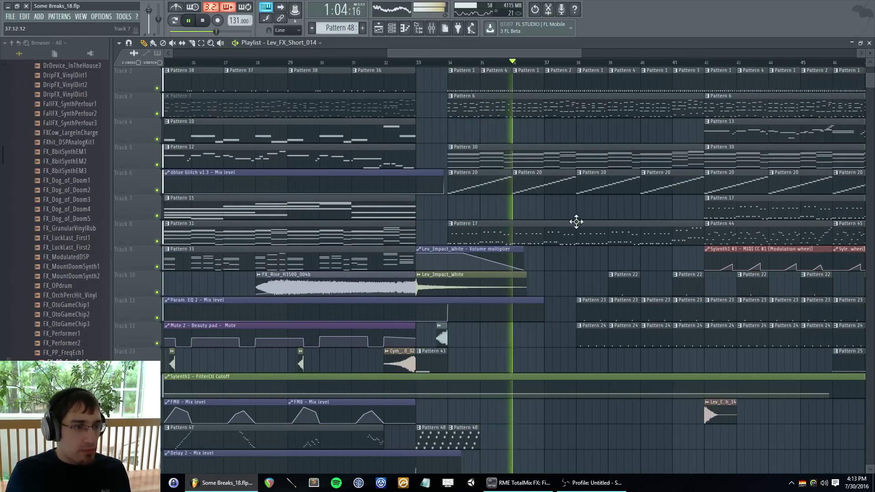
{"action": "scroll", "coordinate": [620, 234], "scroll_direction": "down", "scroll_amount": 2}
{"action": "scroll", "coordinate": [693, 278], "scroll_direction": "up", "scroll_amount": 2}
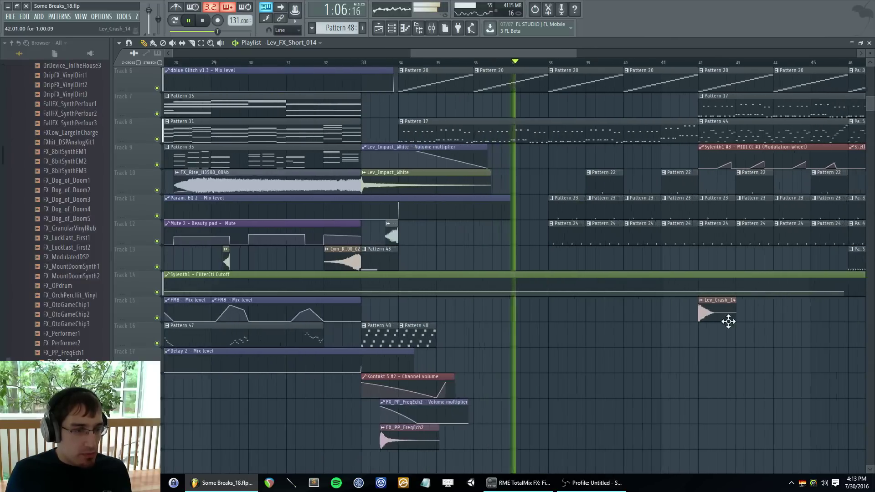
- Keep the song playing and examine the mixer levels and the clips arranged from bar 34 through bar 58
{"action": "key", "text": "F9"}
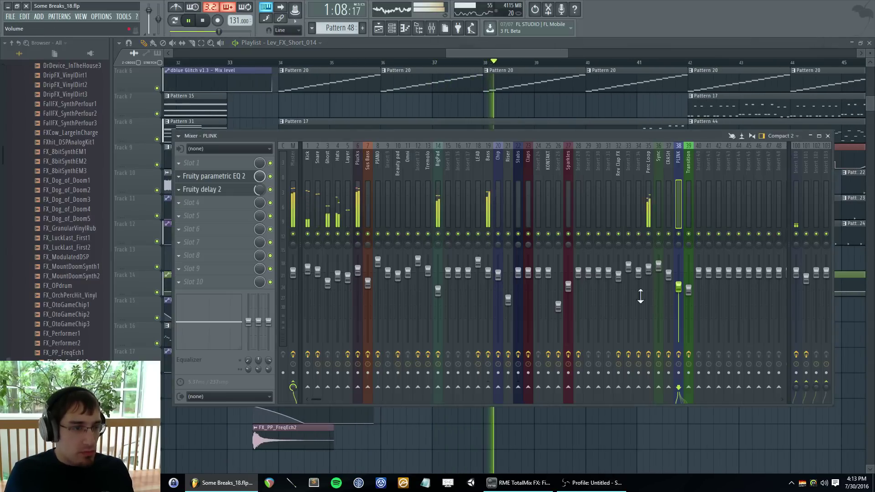
{"action": "key", "text": "F9"}
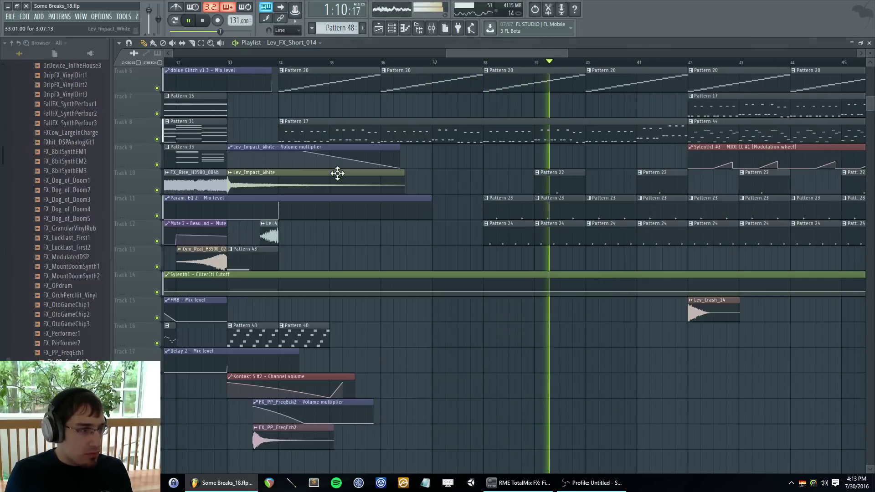
{"action": "key", "text": "F6"}
{"action": "key", "text": "F6"}
{"action": "scroll", "coordinate": [477, 148], "scroll_direction": "up", "scroll_amount": 1}
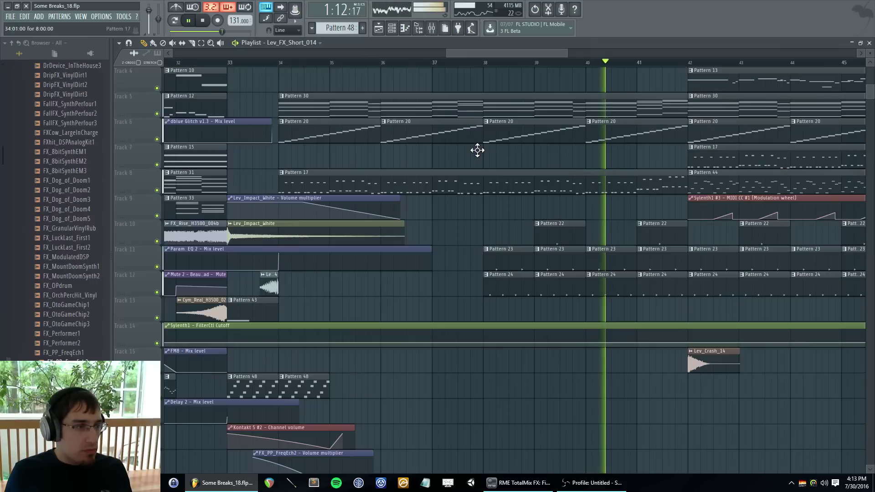
{"action": "left_click_drag", "start_coordinate": [469, 53], "coordinate": [491, 56]}
{"action": "scroll", "coordinate": [478, 266], "scroll_direction": "up", "scroll_amount": 3}
{"action": "scroll", "coordinate": [456, 273], "scroll_direction": "down", "scroll_amount": 3}
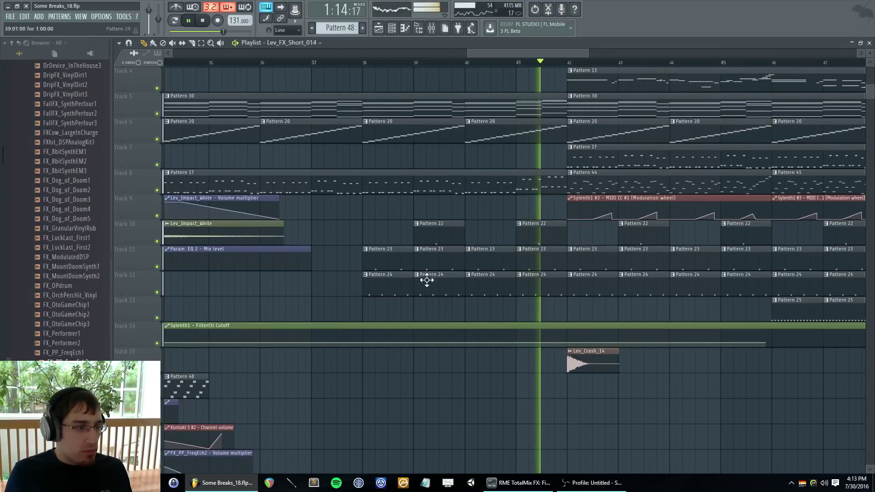
{"action": "scroll", "coordinate": [223, 288], "scroll_direction": "down", "scroll_amount": 3}
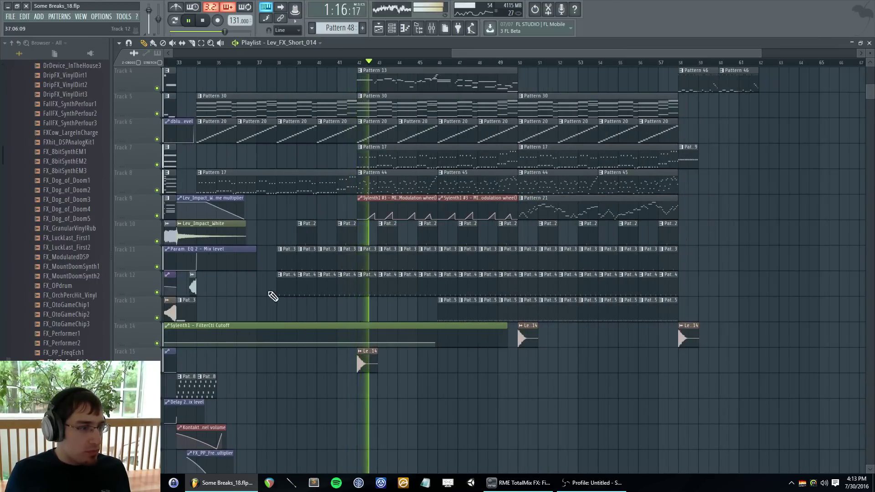
{"action": "scroll", "coordinate": [288, 294], "scroll_direction": "up", "scroll_amount": 2}
{"action": "scroll", "coordinate": [606, 275], "scroll_direction": "down", "scroll_amount": 2}
- Adjust the Sync track's Fruity parametric EQ 2, shaping the band 4 peak around 754 Hz
{"action": "key", "text": "F9"}
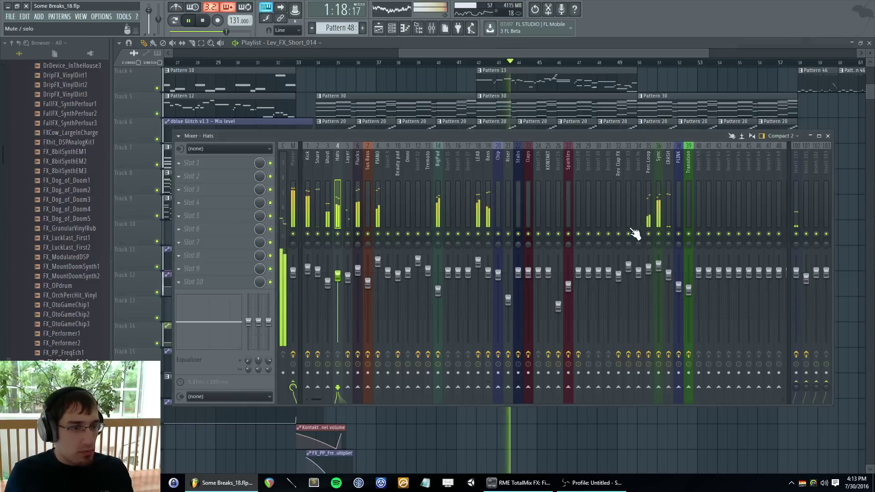
{"action": "left_click", "coordinate": [649, 172]}
{"action": "left_click", "coordinate": [659, 166]}
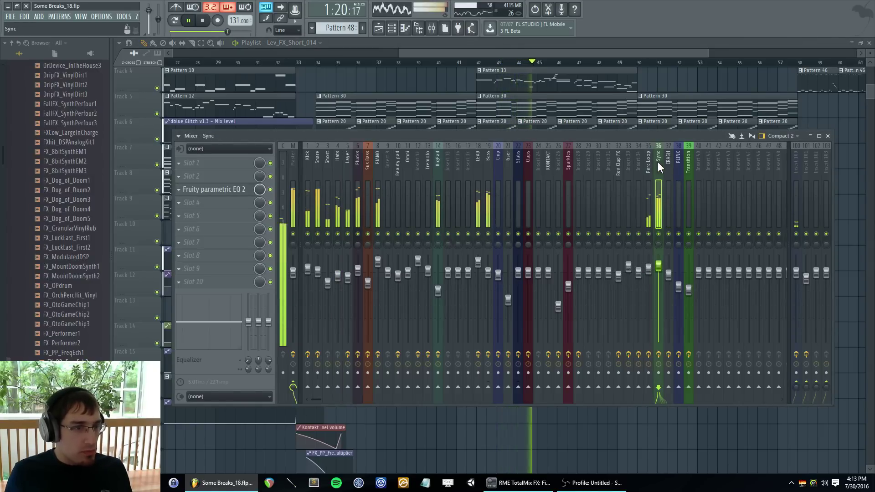
{"action": "left_click", "coordinate": [212, 191]}
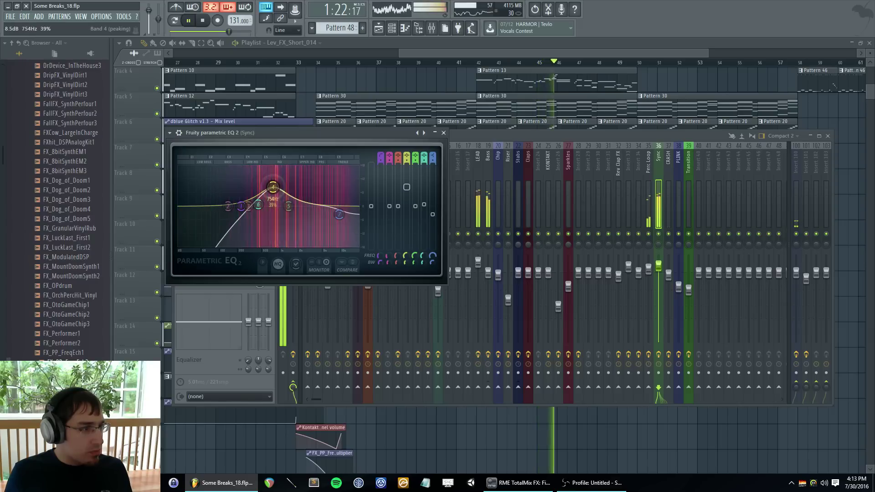
{"action": "mouse_move", "coordinate": [256, 192]}
{"action": "left_mouse_down"}
{"action": "mouse_move", "coordinate": [254, 201]}
{"action": "mouse_move", "coordinate": [295, 213]}
{"action": "mouse_move", "coordinate": [256, 202]}
{"action": "left_mouse_up"}
{"action": "key", "text": "F5"}
- Place another Pattern 13 clip at bar 50 on Track 4 and make it unique
{"action": "scroll", "coordinate": [510, 190], "scroll_direction": "up", "scroll_amount": 2}
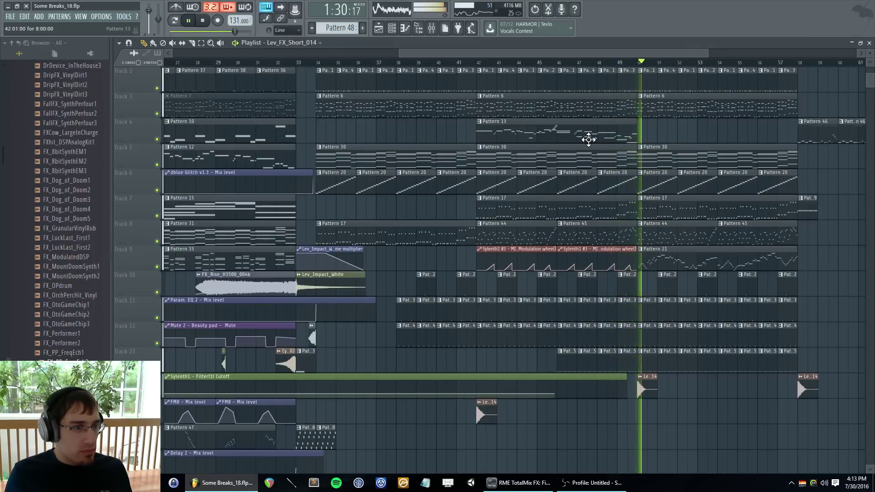
{"action": "left_click", "coordinate": [633, 131]}
{"action": "left_click", "coordinate": [645, 133]}
{"action": "left_click", "coordinate": [641, 122]}
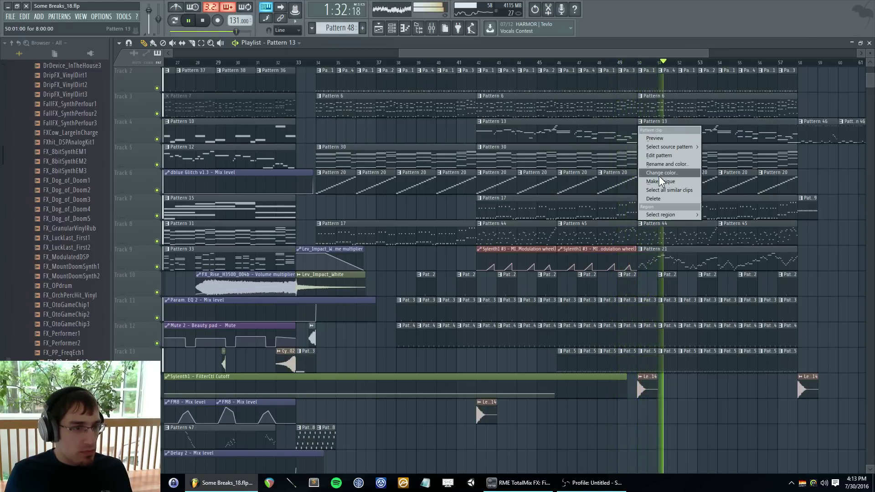
{"action": "left_click", "coordinate": [661, 182]}
- Open the unique pattern at bar 50 and delete all notes except the opening A6 from its Kontakt 5 and Massive parts
{"action": "left_click", "coordinate": [599, 64]}
{"action": "double_click", "coordinate": [653, 130]}
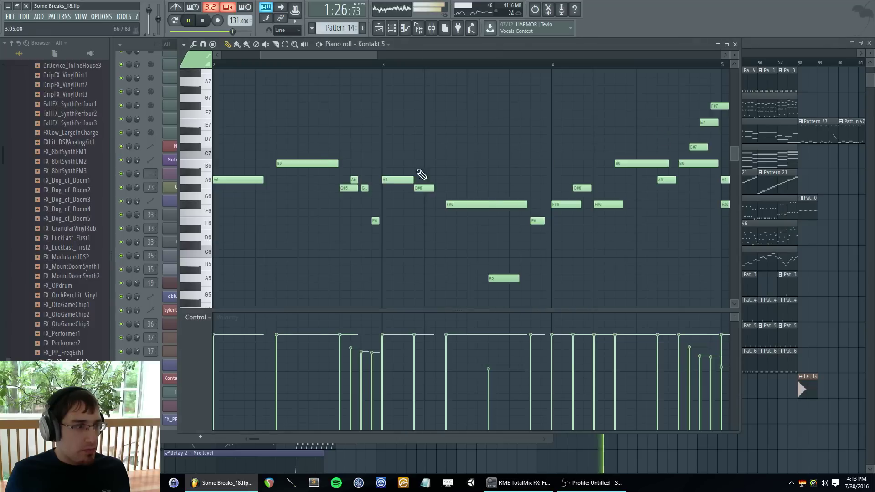
{"action": "left_click_drag", "start_coordinate": [248, 79], "coordinate": [544, 309]}
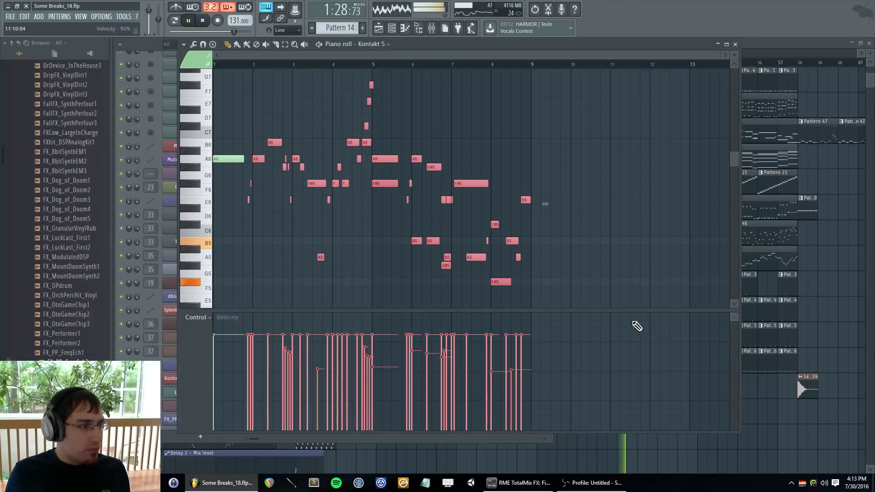
{"action": "key", "text": "Delete"}
{"action": "right_click", "coordinate": [269, 143]}
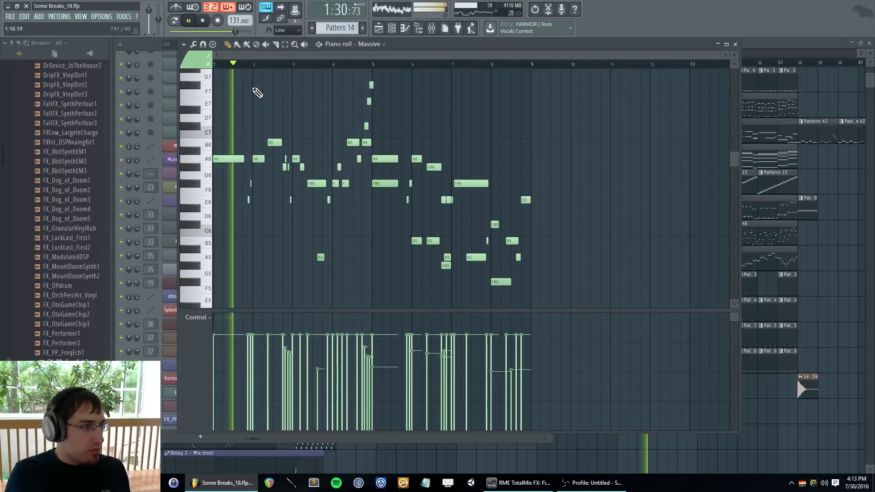
{"action": "left_click_drag", "start_coordinate": [252, 85], "coordinate": [592, 309]}
{"action": "key", "text": "Delete"}
- Try a B6 note at bar 3 of Pattern 14's Massive part and listen to it from just before bar 50
{"action": "right_click", "coordinate": [249, 173]}
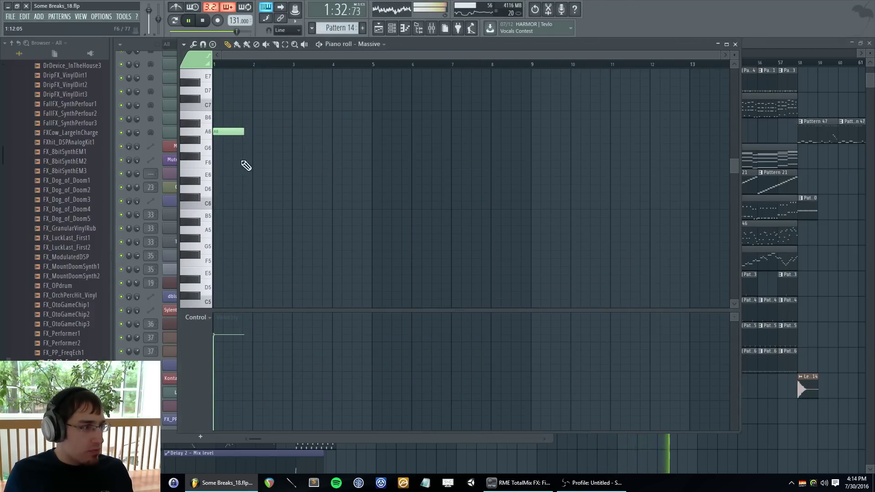
{"action": "left_click_drag", "start_coordinate": [285, 108], "coordinate": [299, 107]}
{"action": "key", "text": "space"}
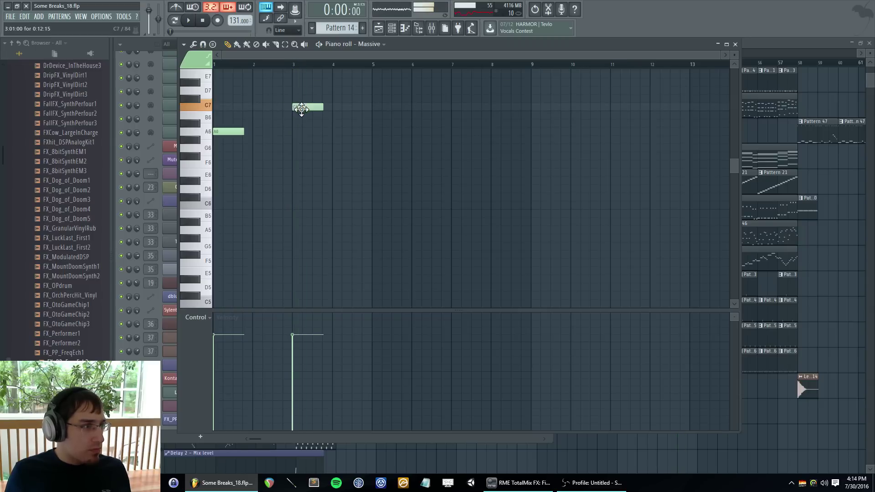
{"action": "left_click", "coordinate": [124, 59]}
{"action": "key", "text": "F5"}
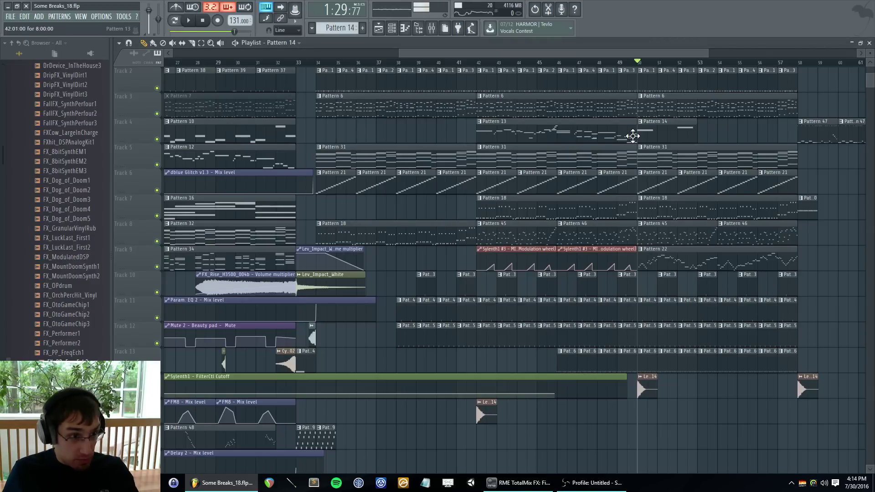
{"action": "key", "text": "space"}
{"action": "double_click", "coordinate": [644, 132]}
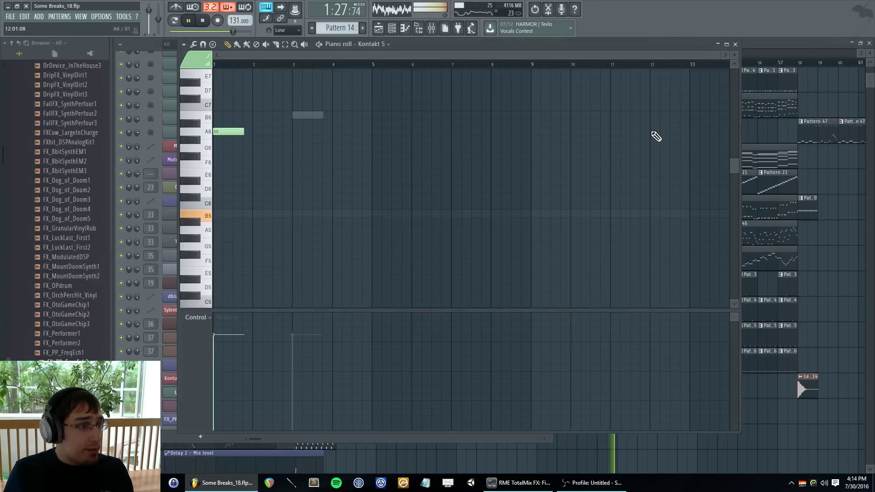
{"action": "right_click", "coordinate": [225, 134]}
{"action": "right_click", "coordinate": [225, 134]}
{"action": "scroll", "coordinate": [251, 142], "scroll_direction": "up", "scroll_amount": 2}
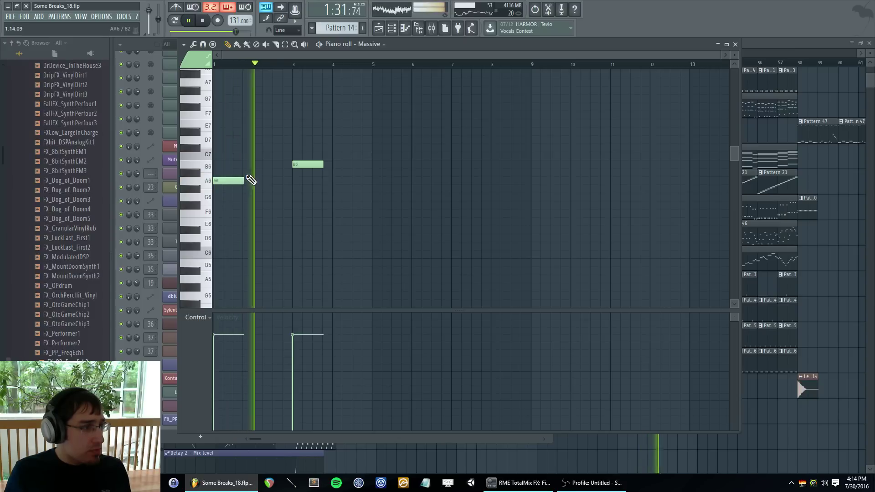
- Cut all Massive notes from Pattern 14 and open its Kontakt 5 part in the piano roll
{"action": "key", "text": "F6"}
{"action": "scroll", "coordinate": [255, 162], "scroll_direction": "up", "scroll_amount": 13}
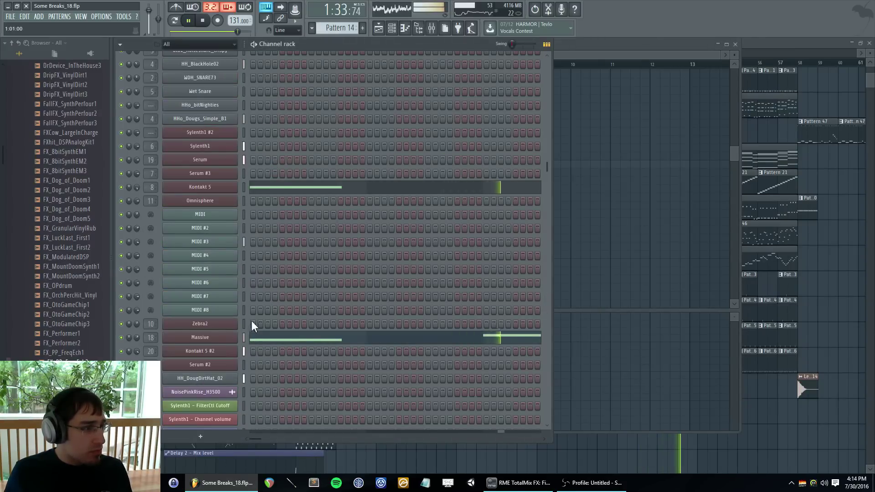
{"action": "left_click", "coordinate": [245, 338]}
{"action": "key", "text": "ctrl+x"}
{"action": "right_click", "coordinate": [223, 186]}
{"action": "left_click", "coordinate": [258, 189]}
- During playback from bar 49, add Kontakt 5 notes G#6 at bar 2, F#6 at 3, E6 mid-bar 4, F#6 at 5, C#7 at 6, F#7 at 7
{"action": "key", "text": "F5"}
{"action": "key", "text": "space"}
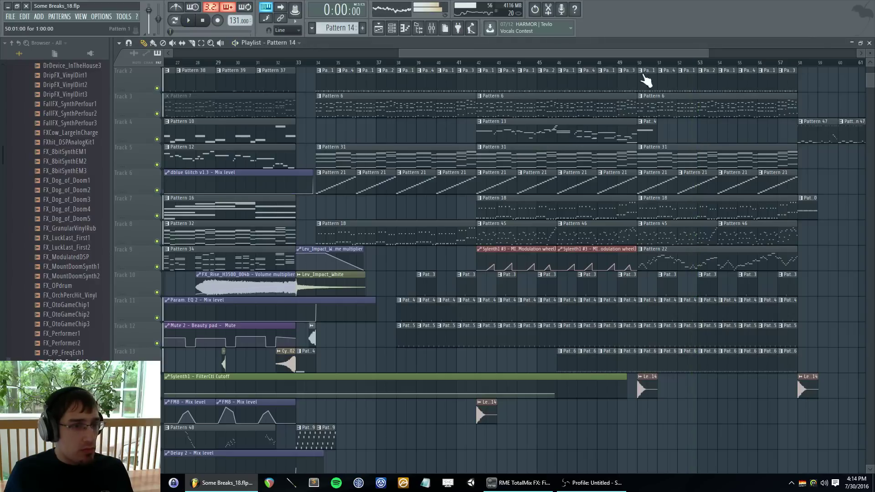
{"action": "left_click_drag", "start_coordinate": [611, 62], "coordinate": [619, 62]}
{"action": "key", "text": "F5"}
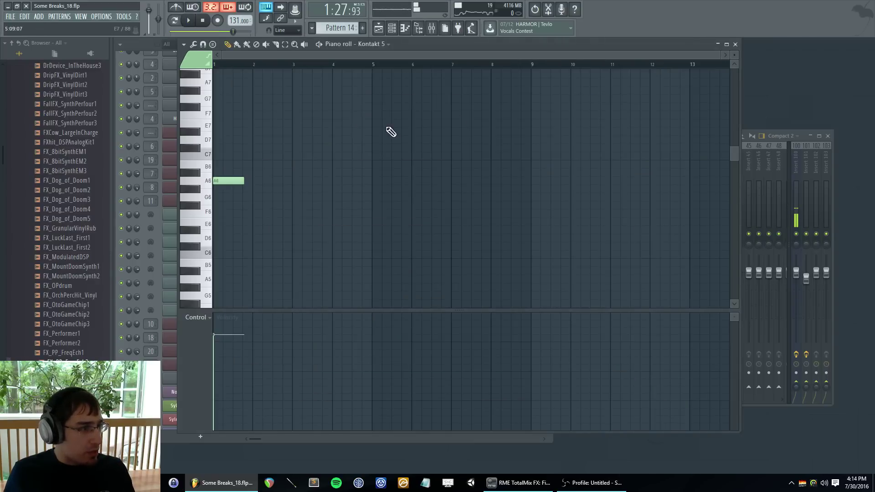
{"action": "left_click", "coordinate": [253, 188]}
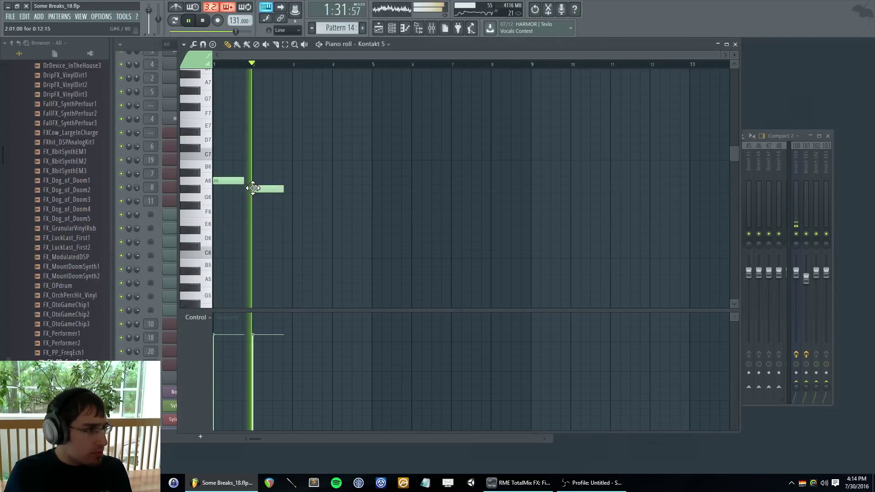
{"action": "left_click", "coordinate": [295, 205]}
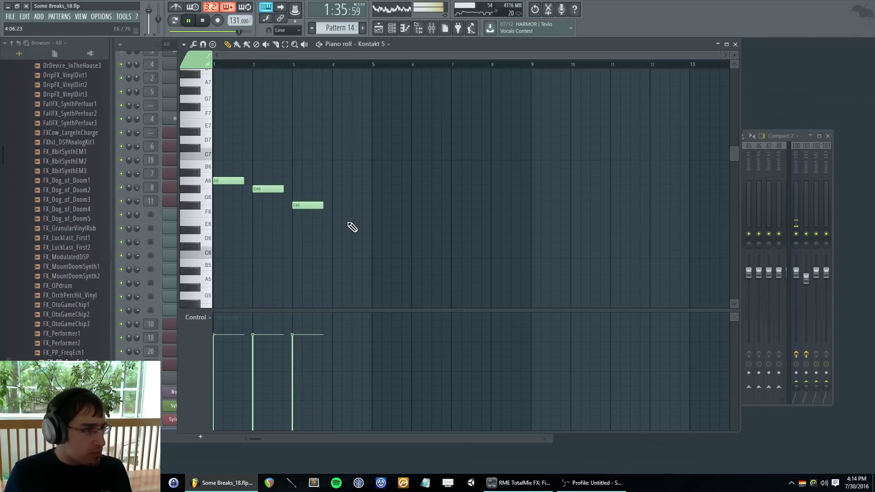
{"action": "left_click", "coordinate": [377, 206]}
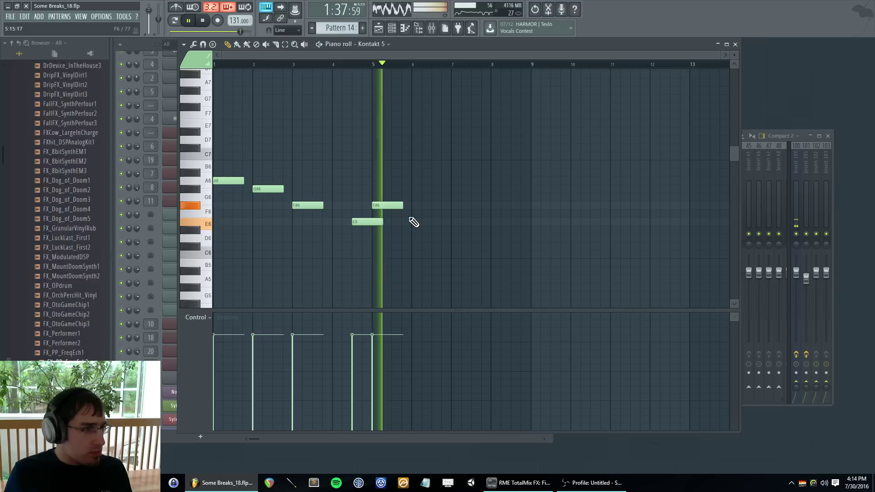
{"action": "left_click", "coordinate": [419, 148]}
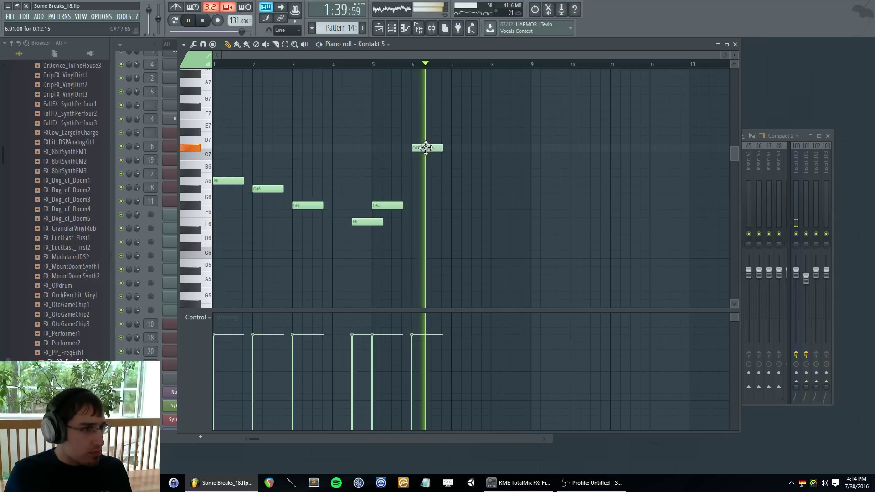
{"action": "left_click", "coordinate": [456, 108]}
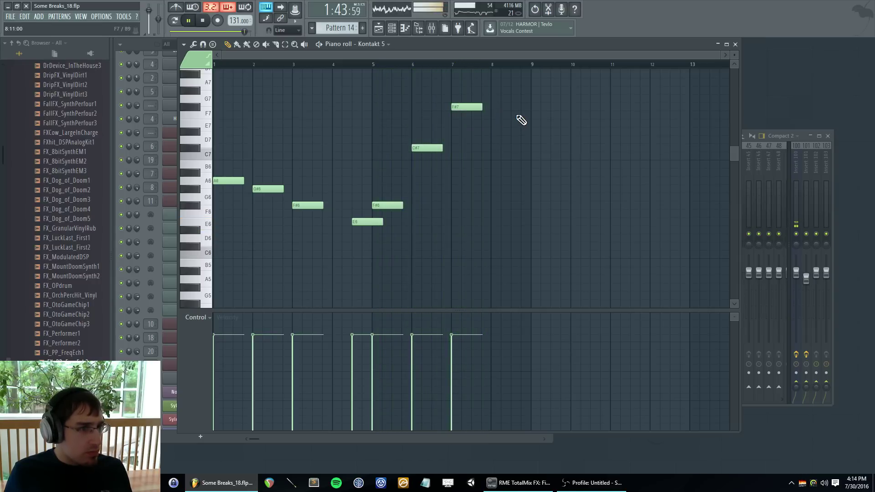
- Replay the Kontakt 5 melody and add B6 late in bar 6, G#6 at bar 8 and A6 halfway through bar 8
{"action": "key", "text": "F5"}
{"action": "key", "text": "space"}
{"action": "key", "text": "F5"}
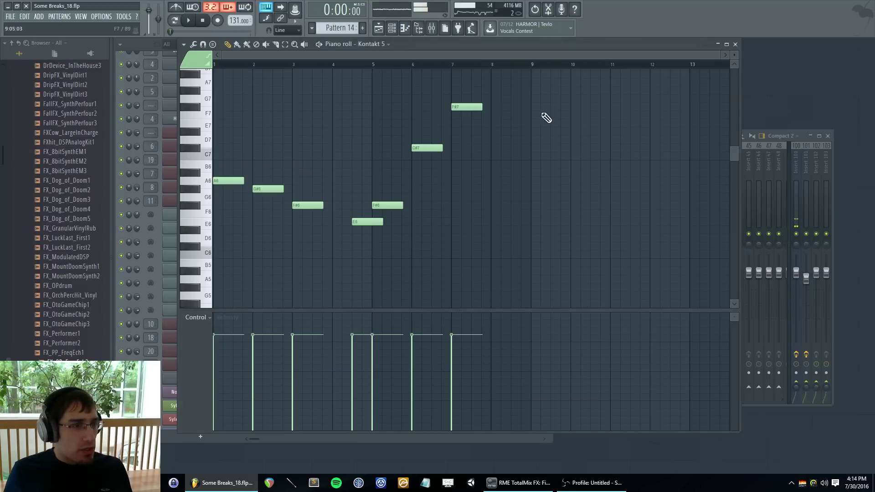
{"action": "key", "text": "F5"}
{"action": "key", "text": "space"}
{"action": "key", "text": "F5"}
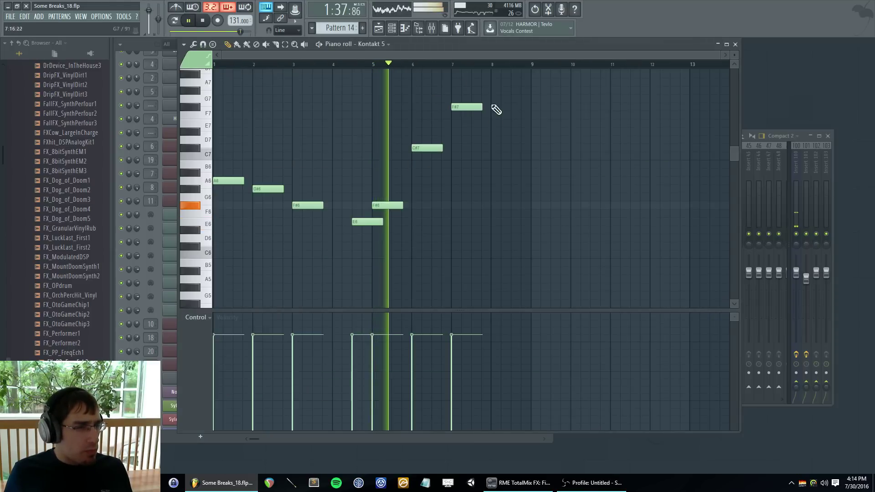
{"action": "left_click", "coordinate": [442, 172]}
{"action": "left_click_drag", "start_coordinate": [442, 172], "coordinate": [445, 164]}
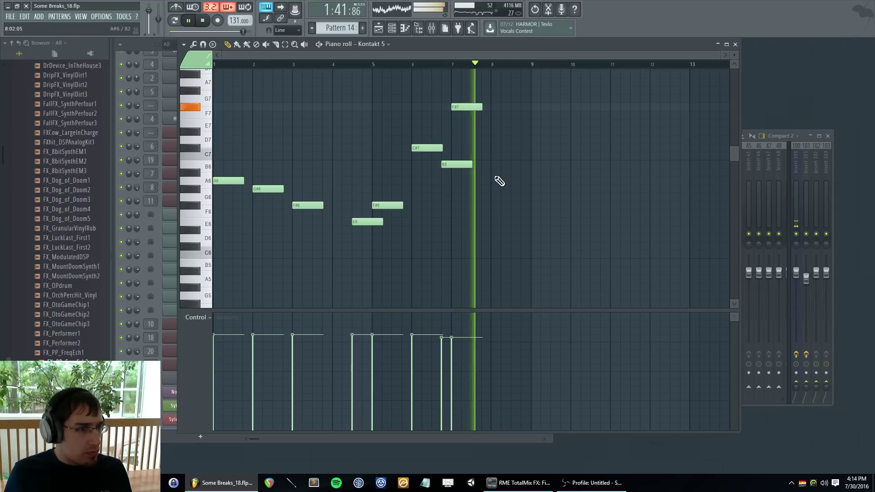
{"action": "left_click", "coordinate": [493, 204]}
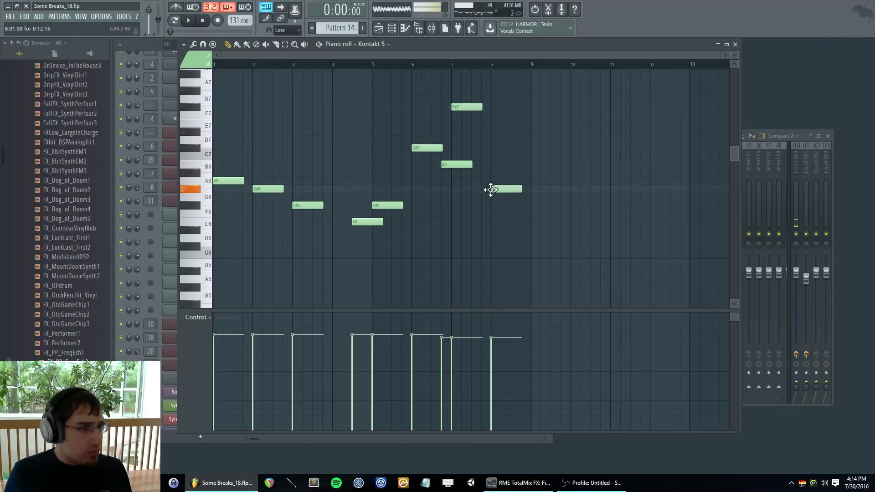
{"action": "scroll", "coordinate": [526, 199], "scroll_direction": "up", "scroll_amount": 3}
{"action": "left_click", "coordinate": [523, 181]}
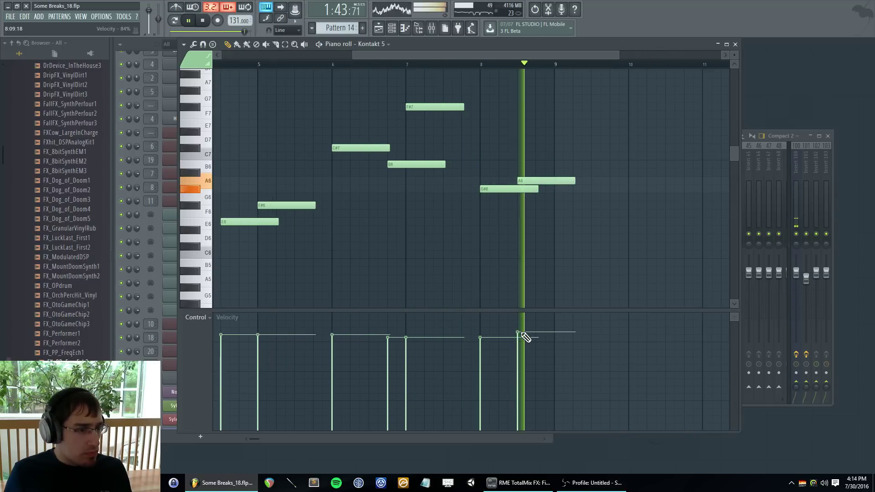
- Return to the playlist, stop playback and save the project
{"action": "key", "text": "F5"}
{"action": "key", "text": "space"}
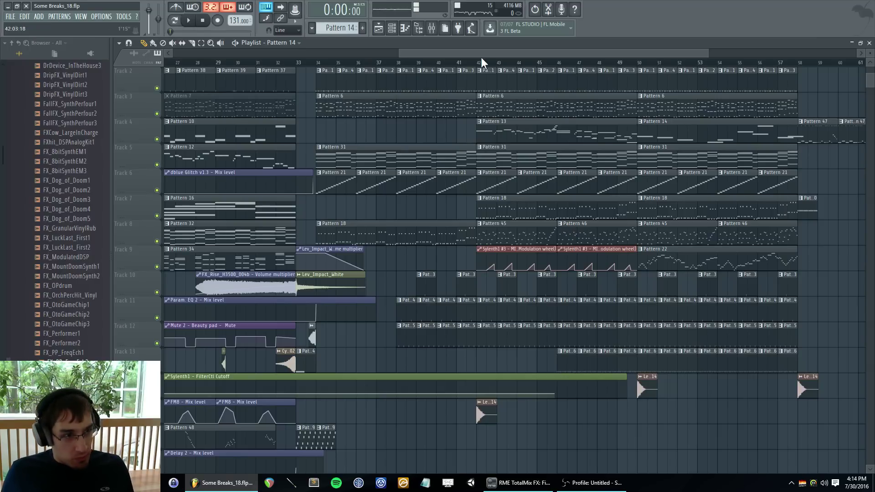
{"action": "left_click_drag", "start_coordinate": [483, 56], "coordinate": [483, 56]}
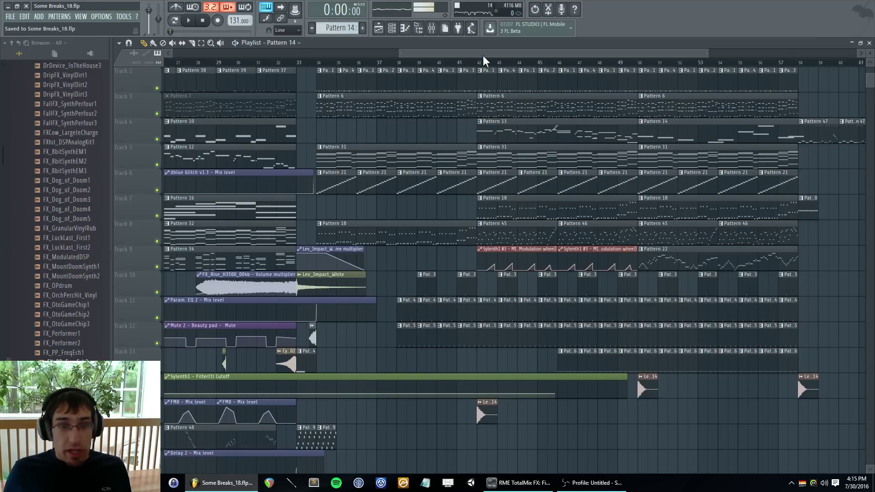
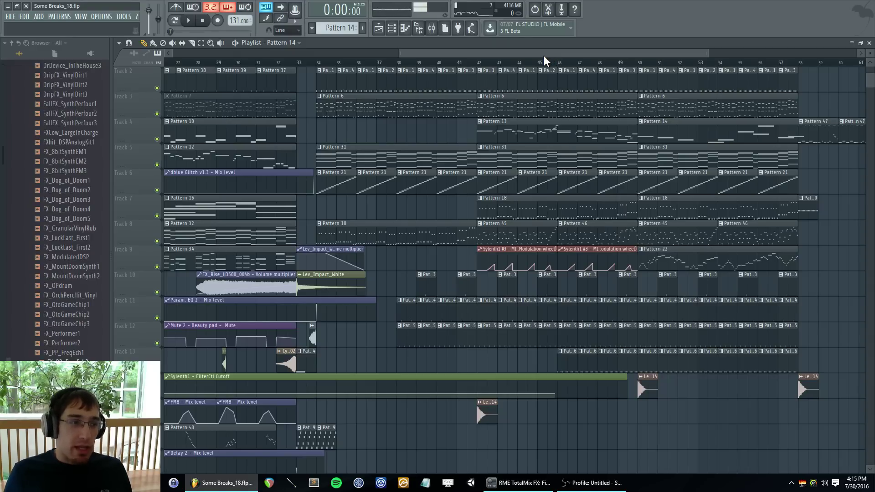
- Listen to the arrangement from bar 34 and examine Pattern 1's drum steps
{"action": "left_click", "coordinate": [477, 63]}
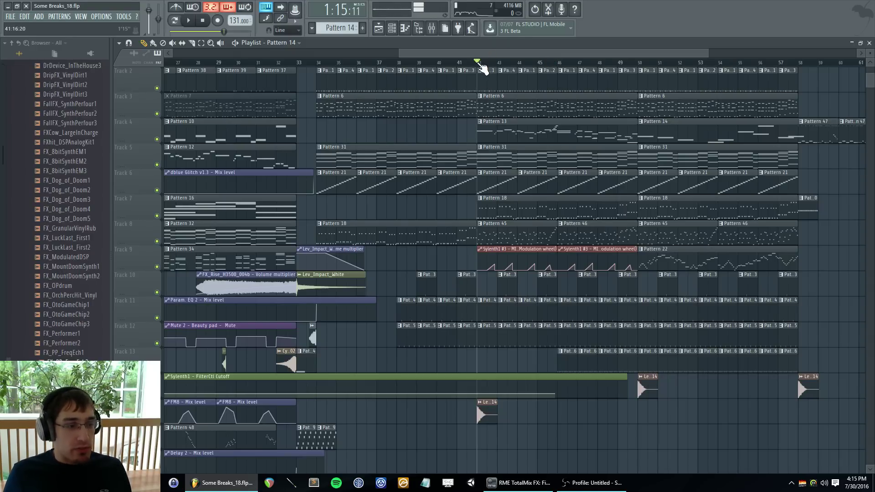
{"action": "left_click", "coordinate": [458, 63]}
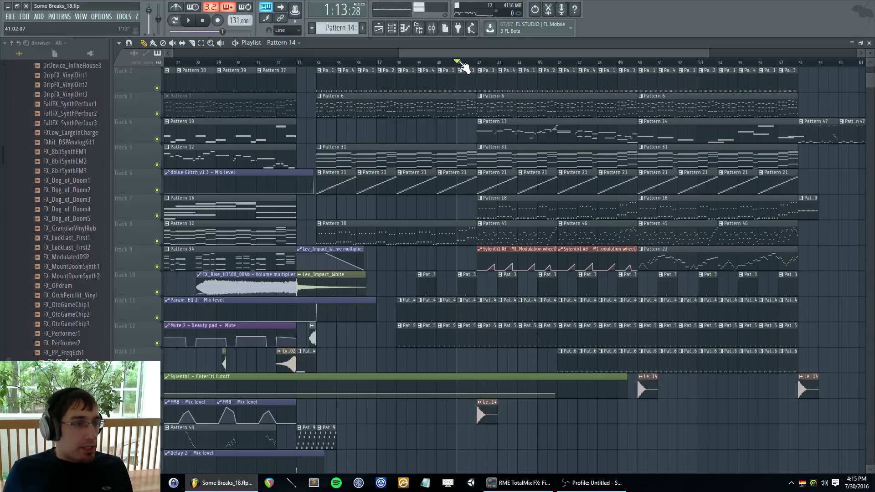
{"action": "left_click", "coordinate": [318, 62]}
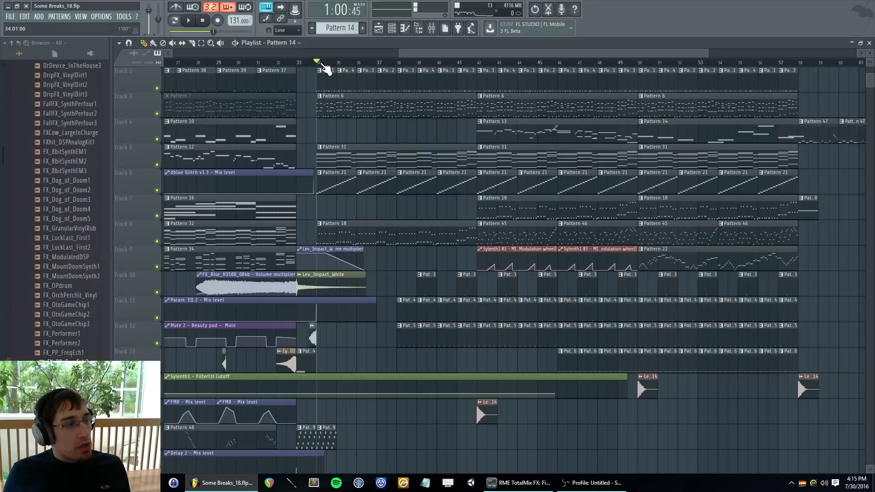
{"action": "left_click_drag", "start_coordinate": [486, 184], "coordinate": [410, 182]}
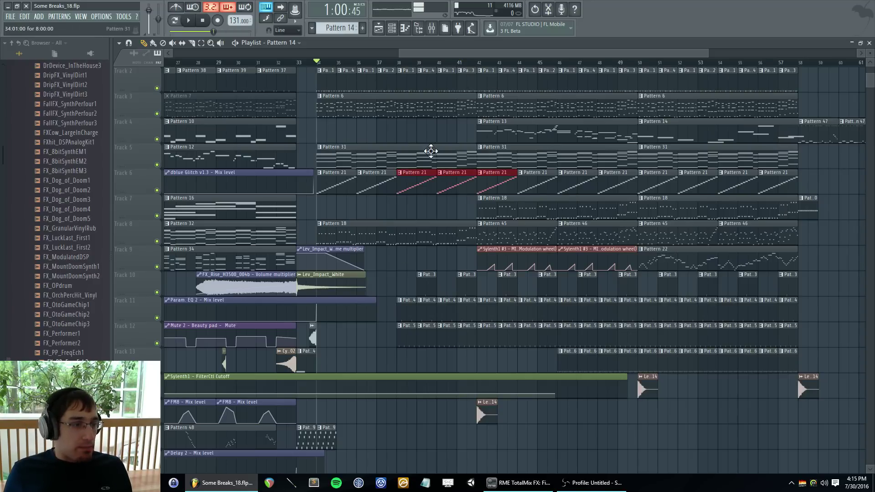
{"action": "left_click", "coordinate": [433, 135]}
{"action": "key", "text": "space"}
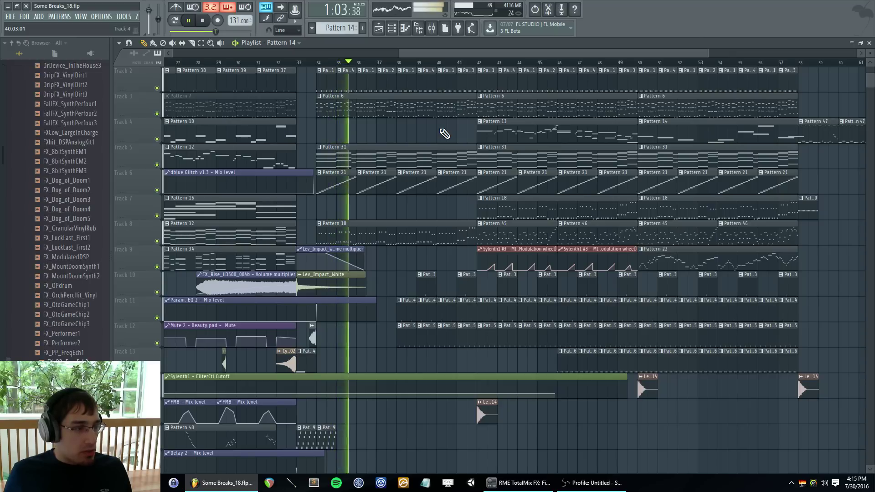
{"action": "key", "text": "space"}
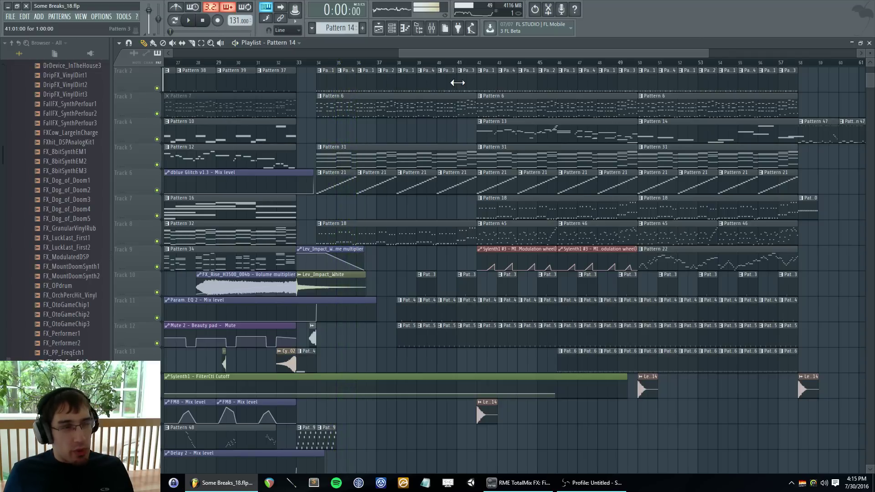
{"action": "double_click", "coordinate": [328, 88]}
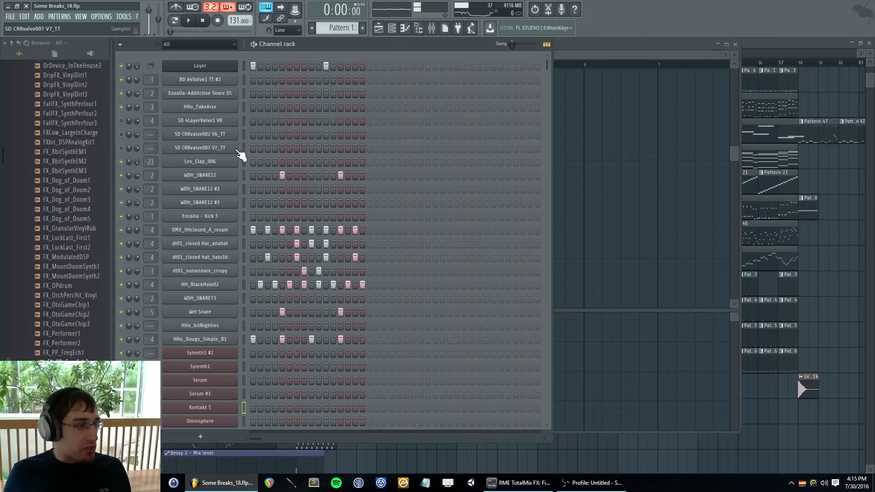
{"action": "key", "text": "F6"}
- Play the song from about bar 55 and repeat the Pattern 20 clip on Track 7 at bars 59, 60 and 61
{"action": "left_click_drag", "start_coordinate": [475, 55], "coordinate": [507, 54]}
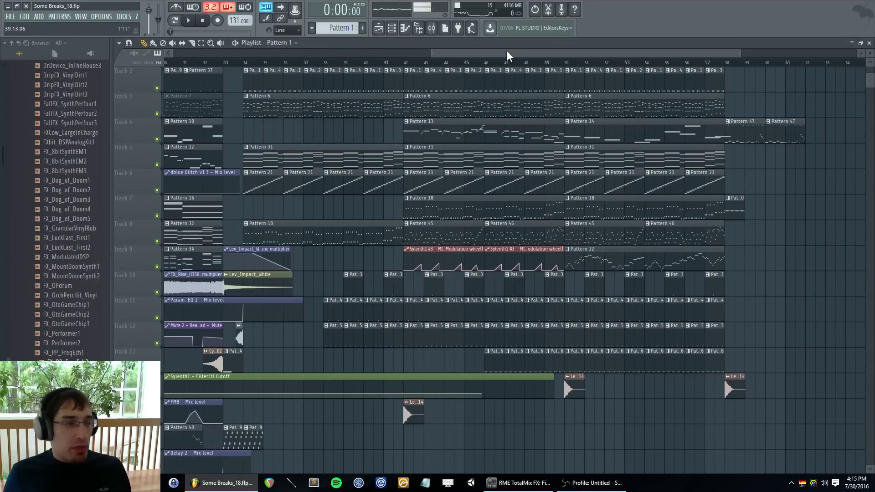
{"action": "left_click", "coordinate": [564, 64]}
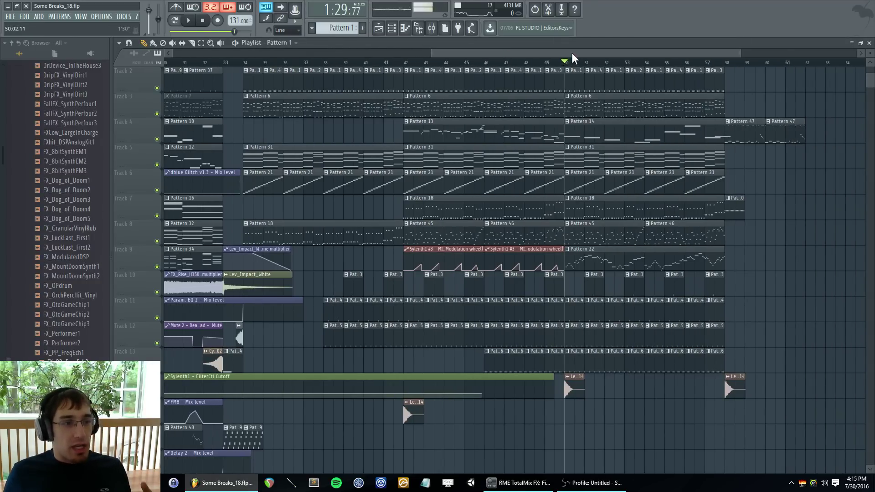
{"action": "left_click_drag", "start_coordinate": [572, 53], "coordinate": [627, 53]}
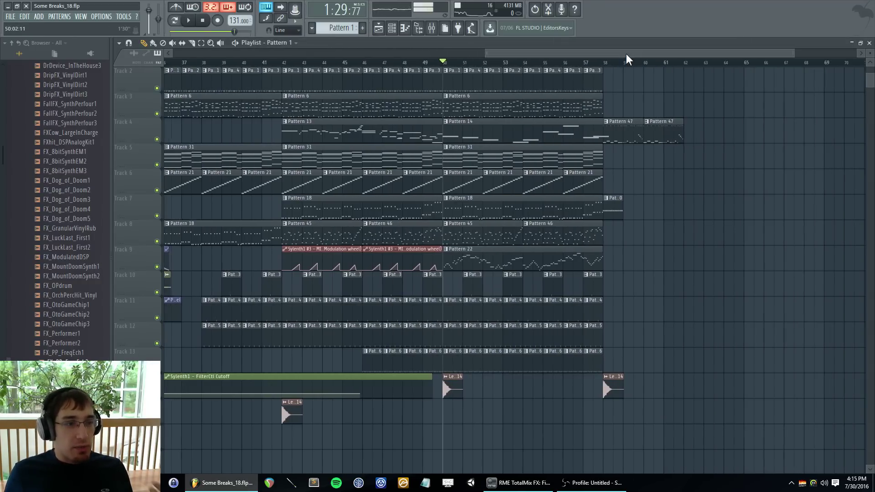
{"action": "left_click", "coordinate": [554, 62]}
{"action": "key", "text": "space"}
{"action": "left_click_drag", "start_coordinate": [581, 53], "coordinate": [608, 54]}
{"action": "scroll", "coordinate": [543, 256], "scroll_direction": "up", "scroll_amount": 3}
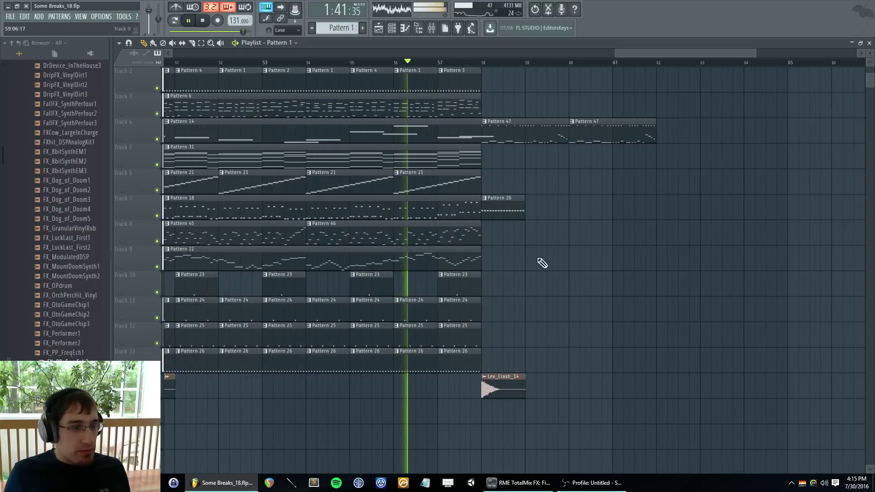
{"action": "left_click_drag", "start_coordinate": [510, 211], "coordinate": [632, 207]}
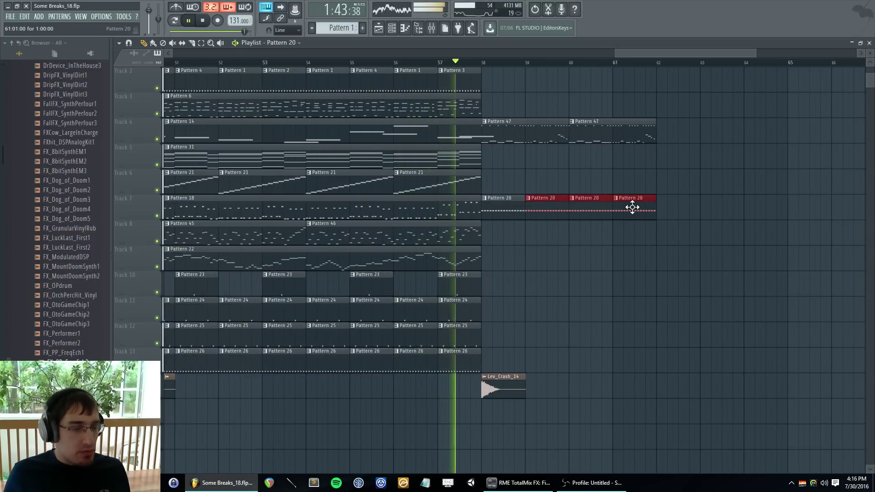
- Open Pattern 47's channels from the playlist and switch playback to pattern mode
{"action": "double_click", "coordinate": [514, 131]}
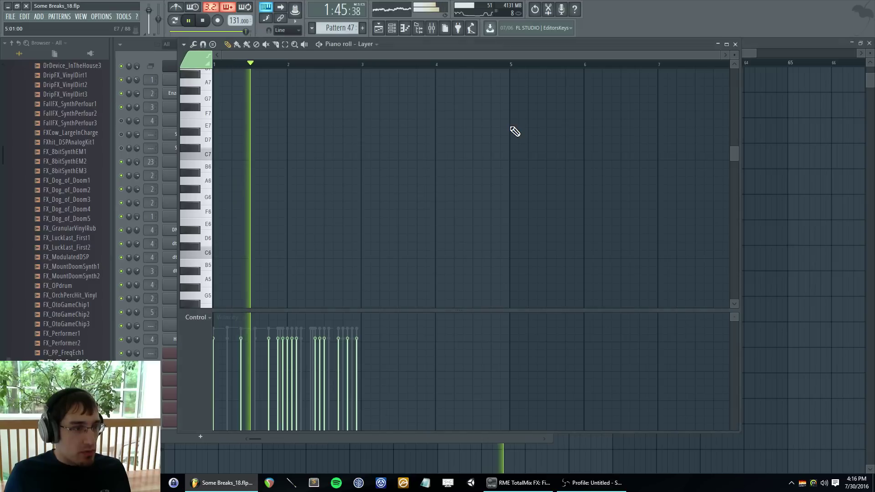
{"action": "key", "text": "F6"}
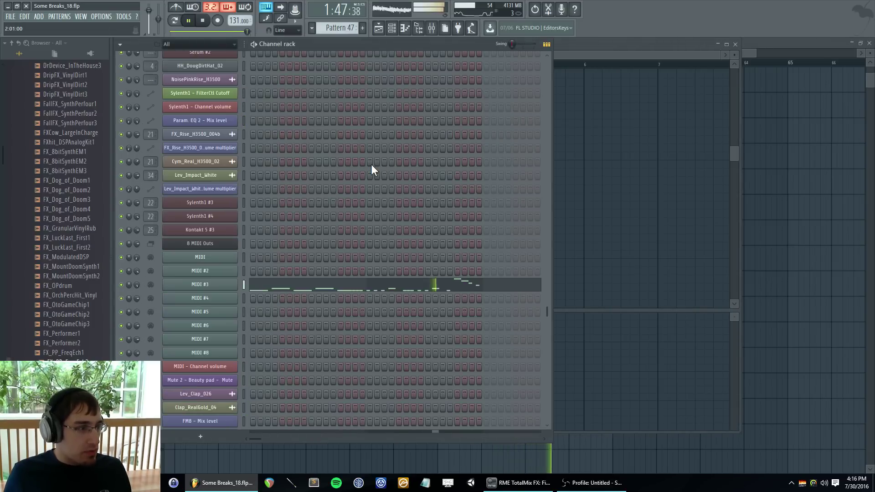
{"action": "key", "text": "F5"}
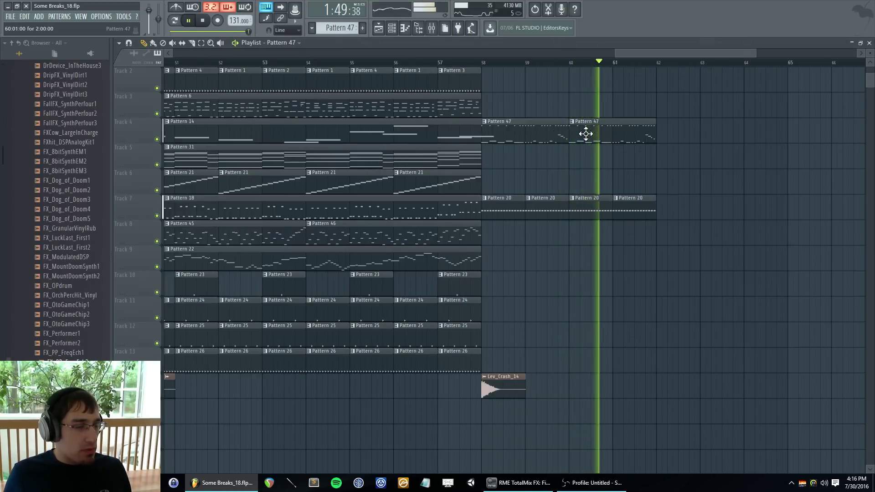
{"action": "key", "text": "F6"}
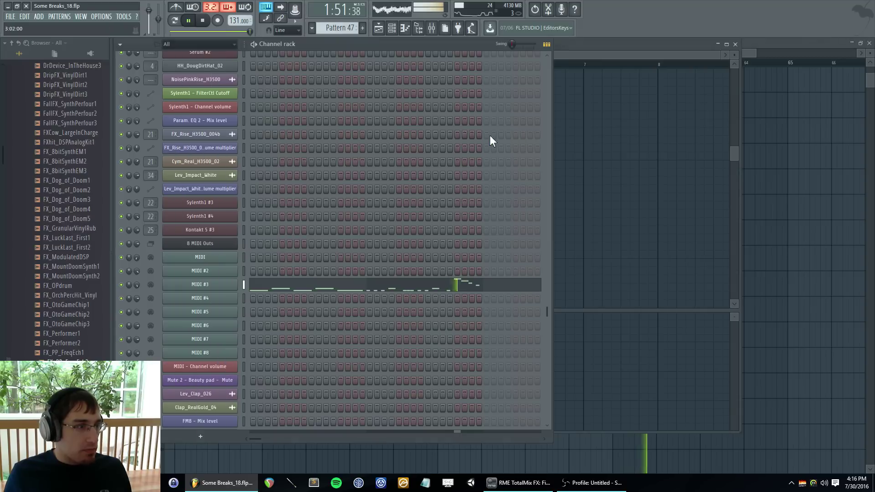
{"action": "key", "text": "l"}
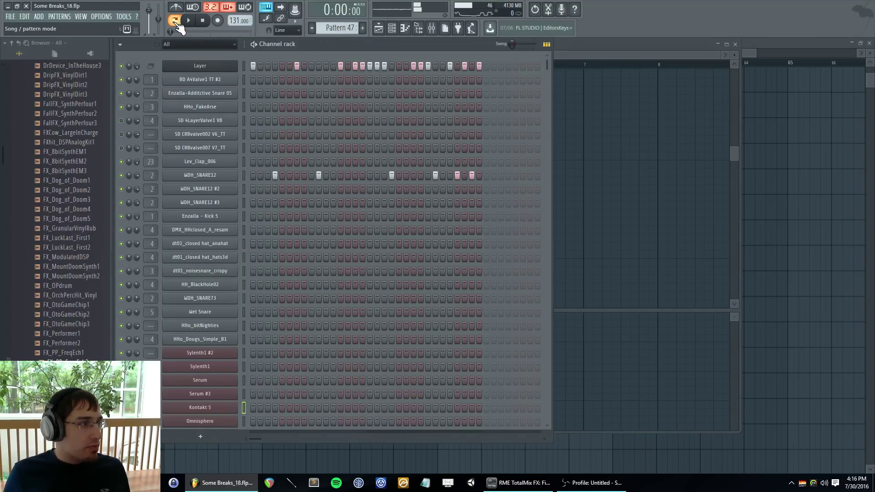
- Locate the MIDI #3 channel in Pattern 47 and open its notes in the piano roll
{"action": "left_click", "coordinate": [244, 65]}
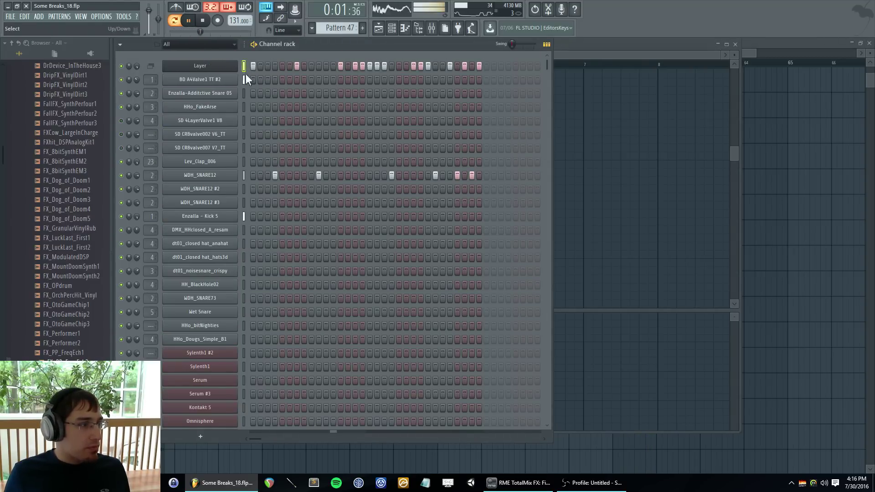
{"action": "left_click", "coordinate": [244, 176]}
{"action": "scroll", "coordinate": [267, 167], "scroll_direction": "down", "scroll_amount": 12}
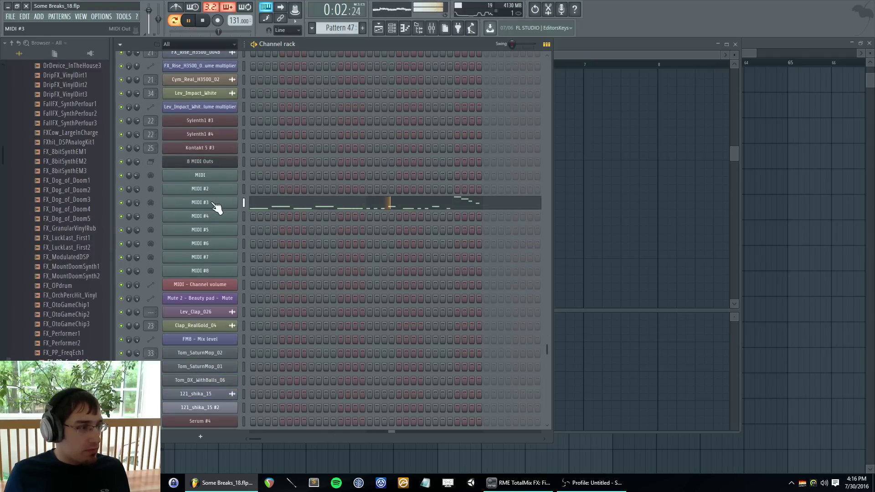
{"action": "right_click", "coordinate": [215, 203]}
{"action": "left_click", "coordinate": [257, 201]}
{"action": "key", "text": "F5"}
{"action": "key", "text": "F5"}
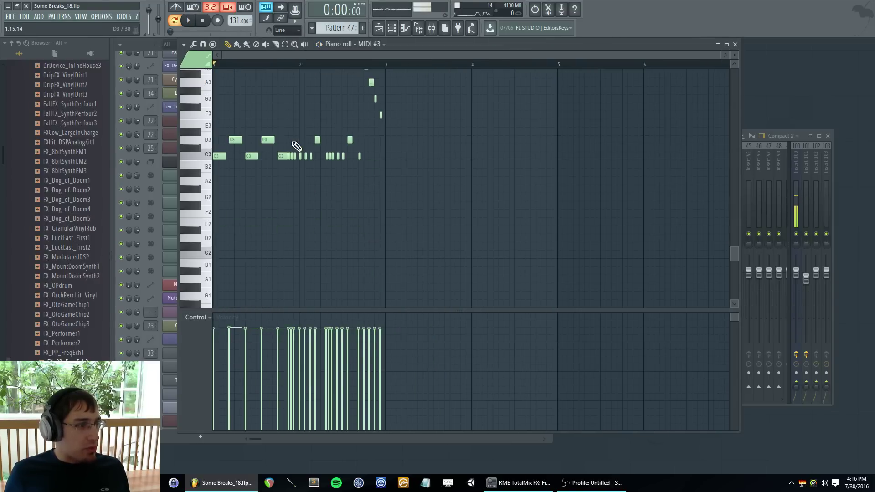
- Duplicate all MIDI #3 notes into bars 3 and 4, then clear the selection
{"action": "scroll", "coordinate": [428, 148], "scroll_direction": "up", "scroll_amount": 1}
{"action": "key", "text": "ctrl+a"}
{"action": "scroll", "coordinate": [590, 190], "scroll_direction": "up", "scroll_amount": 2}
{"action": "key", "text": "ctrl+b"}
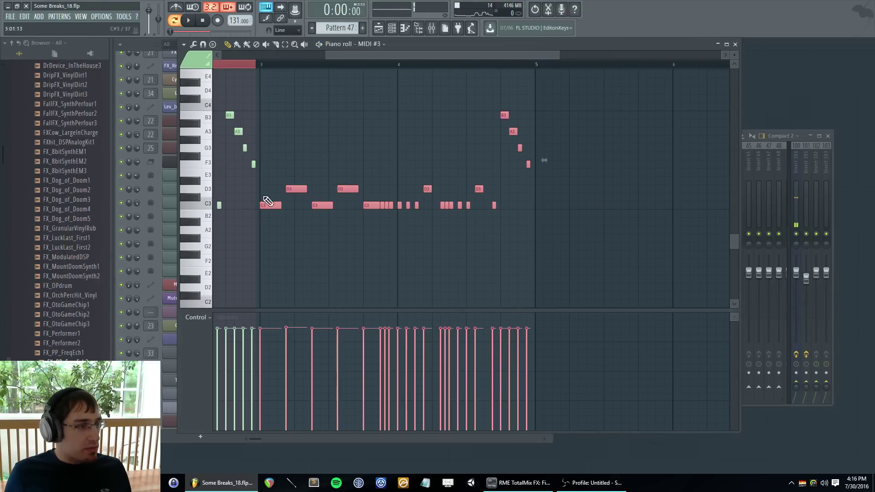
{"action": "scroll", "coordinate": [266, 125], "scroll_direction": "down", "scroll_amount": 2}
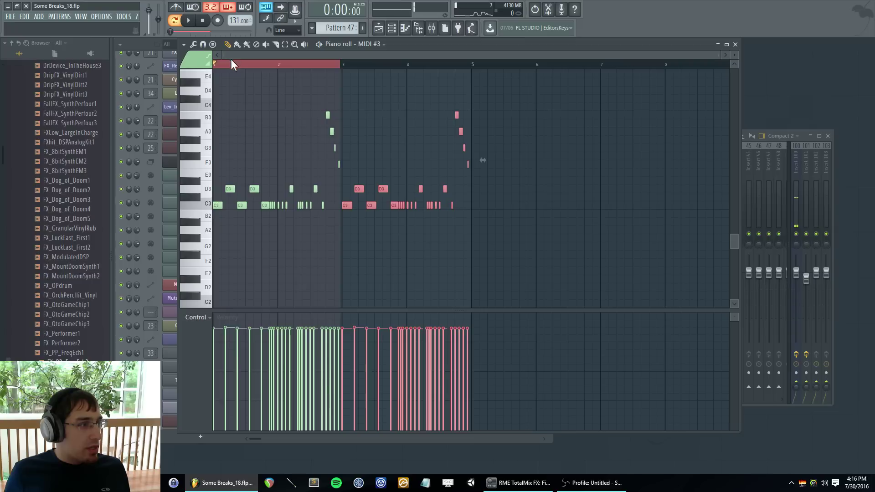
{"action": "left_click", "coordinate": [233, 64]}
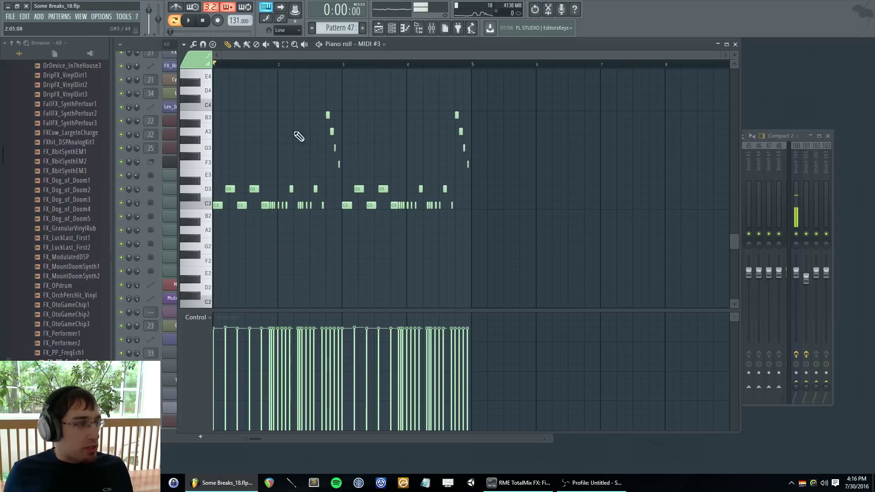
- Set snapping to 1/2 step, delete bar 3's first C3 and move the following D3 to the start of bar 3
{"action": "key", "text": "space"}
{"action": "left_click", "coordinate": [287, 31]}
{"action": "left_click", "coordinate": [289, 91]}
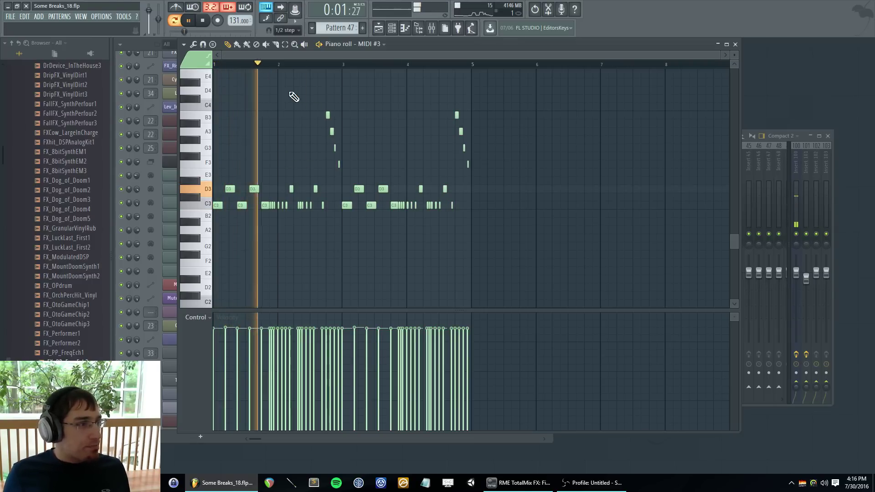
{"action": "scroll", "coordinate": [385, 191], "scroll_direction": "up", "scroll_amount": 2}
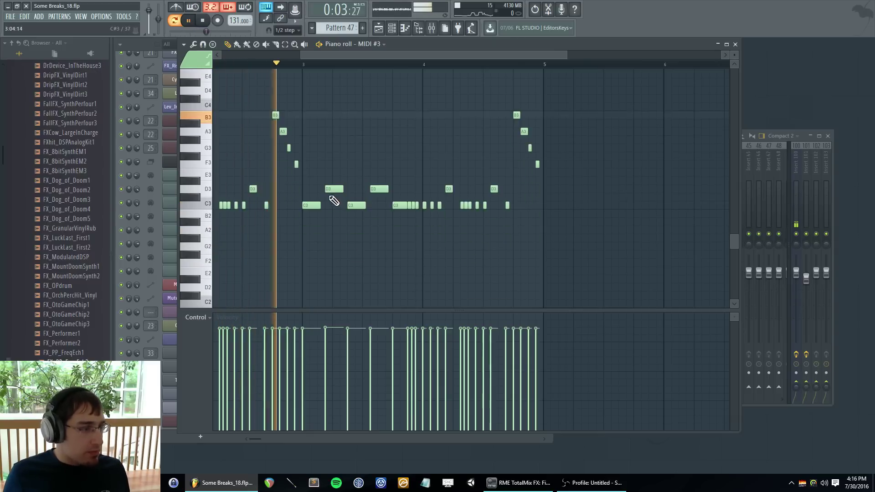
{"action": "scroll", "coordinate": [330, 201], "scroll_direction": "up", "scroll_amount": 2}
{"action": "key", "text": "space"}
{"action": "right_click", "coordinate": [296, 207]}
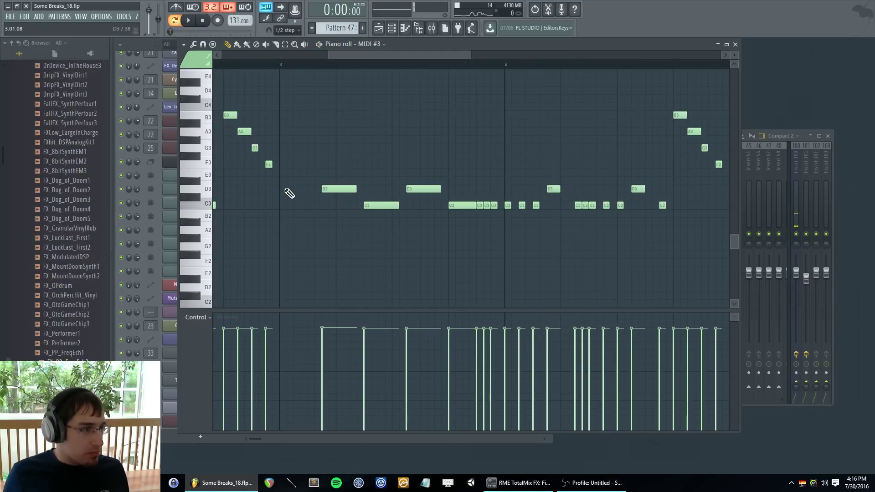
{"action": "mouse_move", "coordinate": [273, 191]}
{"action": "left_mouse_down"}
{"action": "mouse_move", "coordinate": [303, 189]}
{"action": "mouse_move", "coordinate": [282, 188]}
{"action": "left_mouse_up"}
{"action": "right_click", "coordinate": [281, 190]}
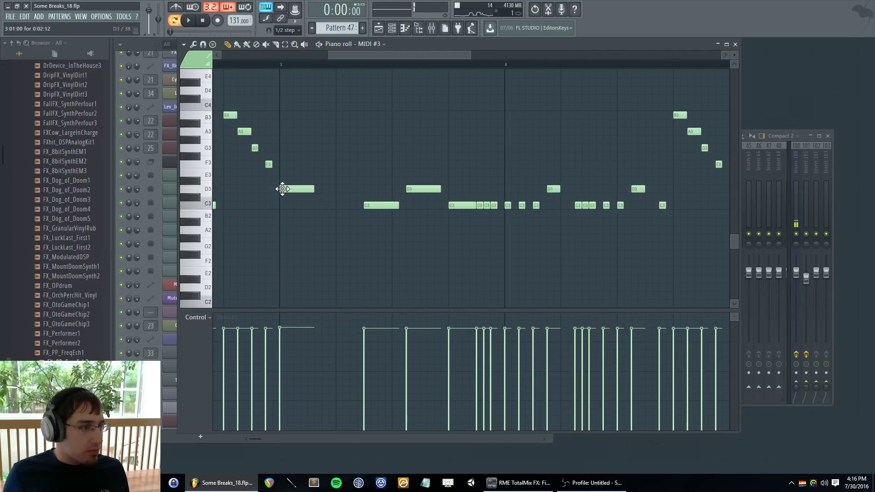
- Set snapping to Line, add two short C3 notes after bar 3's opening D3 and loop bars 3 and 4
{"action": "left_click", "coordinate": [272, 30]}
{"action": "left_click", "coordinate": [283, 44]}
{"action": "left_click", "coordinate": [310, 205]}
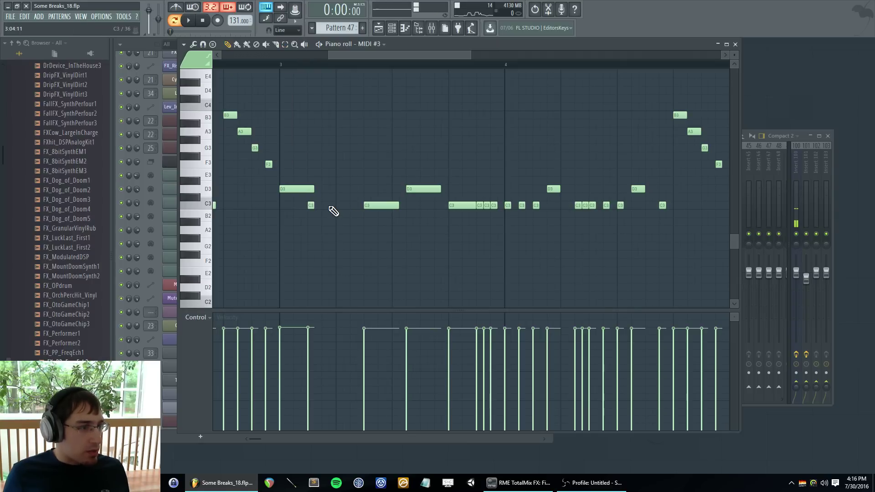
{"action": "left_click_drag", "start_coordinate": [285, 65], "coordinate": [665, 70]}
{"action": "scroll", "coordinate": [319, 133], "scroll_direction": "down", "scroll_amount": 2}
{"action": "scroll", "coordinate": [257, 175], "scroll_direction": "up", "scroll_amount": 2}
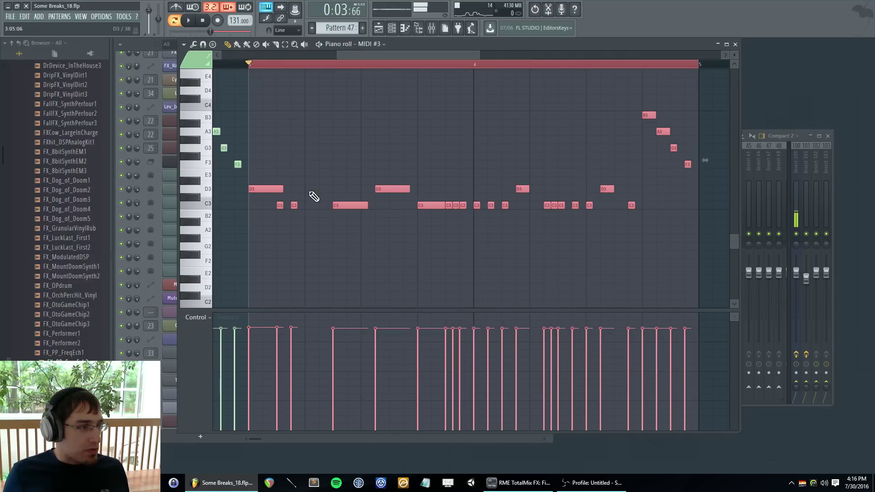
{"action": "key", "text": "space"}
{"action": "key", "text": "space"}
- Replace the long C3 in bar 3 with a short C3, two D3 notes and another C3
{"action": "right_click", "coordinate": [349, 206]}
{"action": "key", "text": "space"}
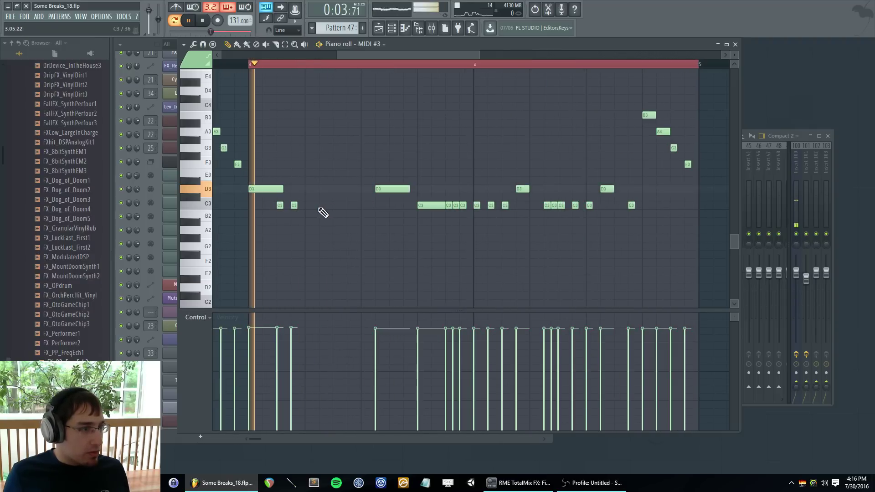
{"action": "left_click", "coordinate": [320, 206]}
{"action": "left_click", "coordinate": [327, 190]}
{"action": "key", "text": "space"}
{"action": "left_click", "coordinate": [350, 189]}
{"action": "left_click", "coordinate": [364, 206]}
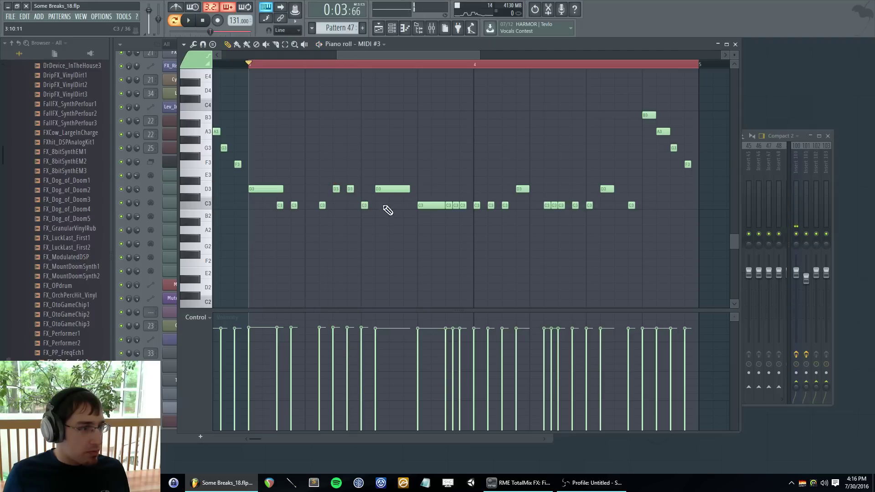
- Replace bar 3's remaining long D3 with a short C3 and lengthen the two short D3 notes until they connect
{"action": "left_click", "coordinate": [391, 206]}
{"action": "key", "text": "space"}
{"action": "left_click_drag", "start_coordinate": [379, 206], "coordinate": [346, 190]}
{"action": "right_click", "coordinate": [392, 188]}
{"action": "key", "text": "space"}
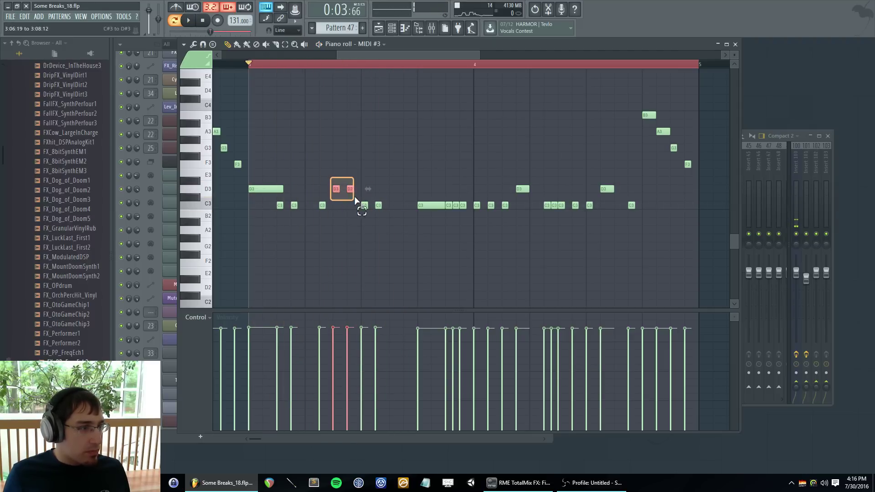
{"action": "key", "text": "space"}
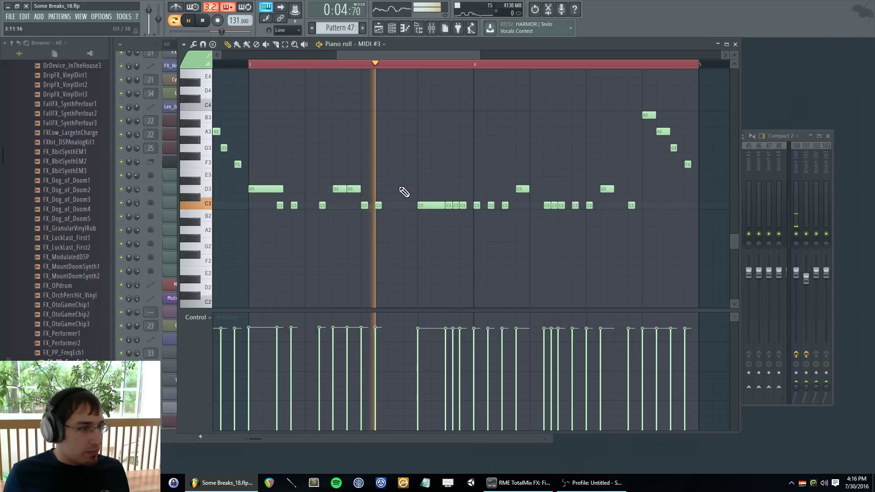
- Add short F#3 and A#3 notes in the second half of bar 3 and lower their velocities
{"action": "left_click", "coordinate": [394, 156]}
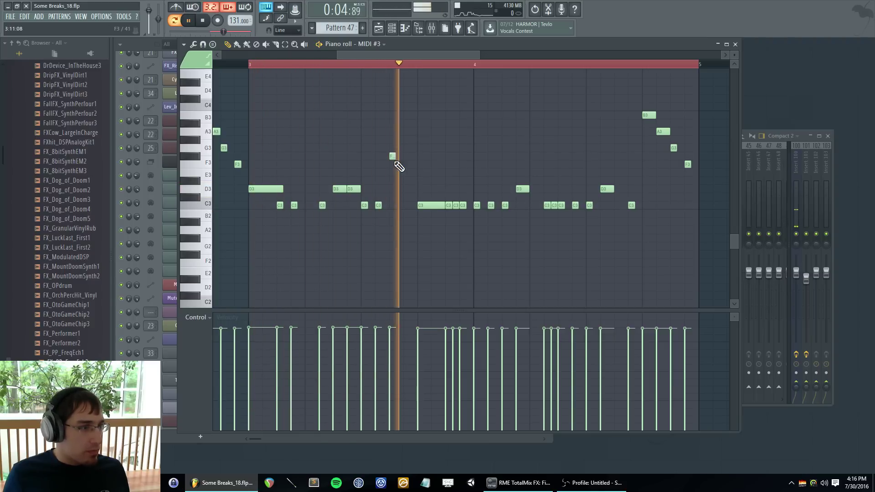
{"action": "key", "text": "space"}
{"action": "left_click", "coordinate": [407, 123]}
{"action": "key", "text": "space"}
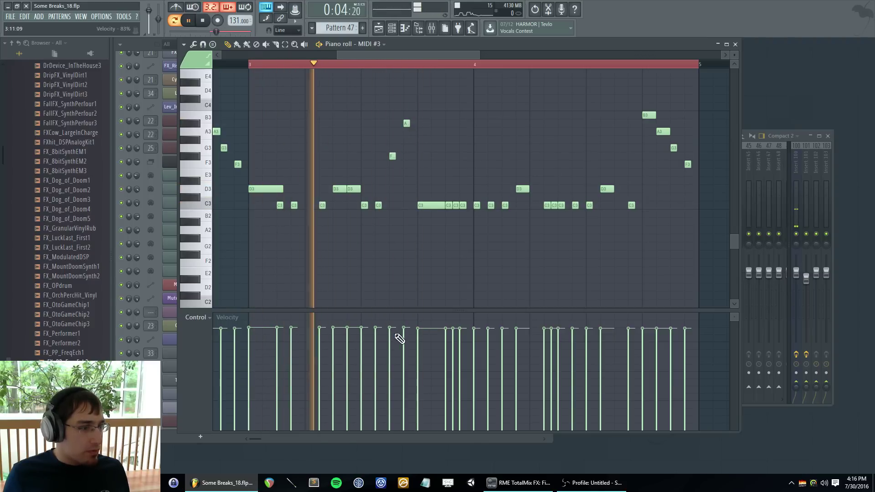
{"action": "mouse_move", "coordinate": [398, 333]}
{"action": "left_mouse_down"}
{"action": "mouse_move", "coordinate": [390, 342]}
{"action": "mouse_move", "coordinate": [412, 333]}
{"action": "left_mouse_up"}
{"action": "key", "text": "space"}
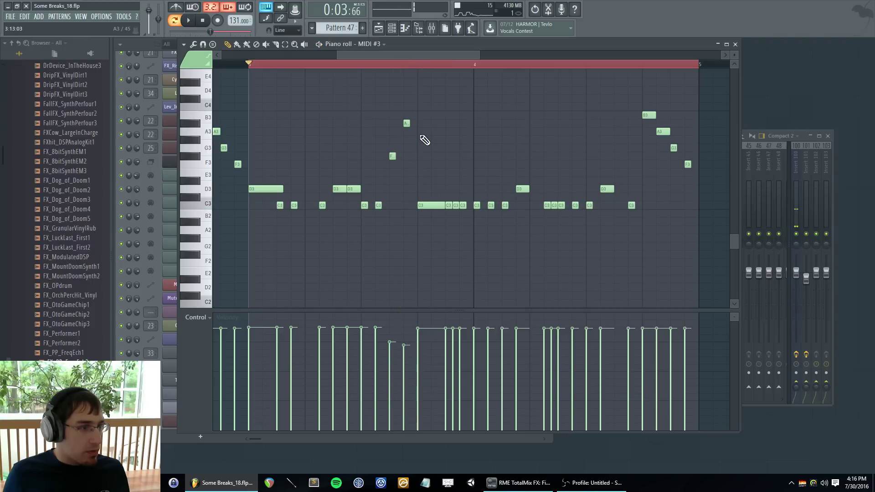
- Add B3 after the A#3, set snapping to 1/2 step and continue a chromatic run down to F3
{"action": "left_click", "coordinate": [420, 115]}
{"action": "left_click", "coordinate": [287, 30]}
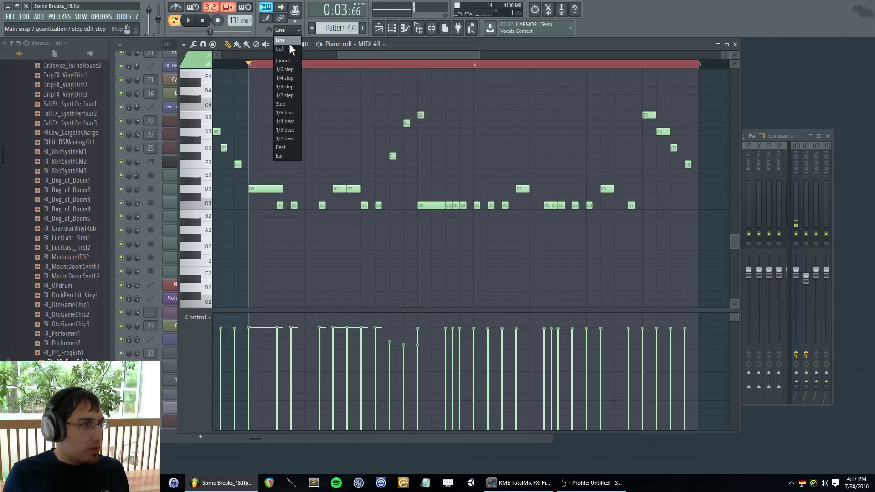
{"action": "left_click", "coordinate": [287, 95]}
{"action": "left_click", "coordinate": [427, 123]}
{"action": "left_click", "coordinate": [435, 131]}
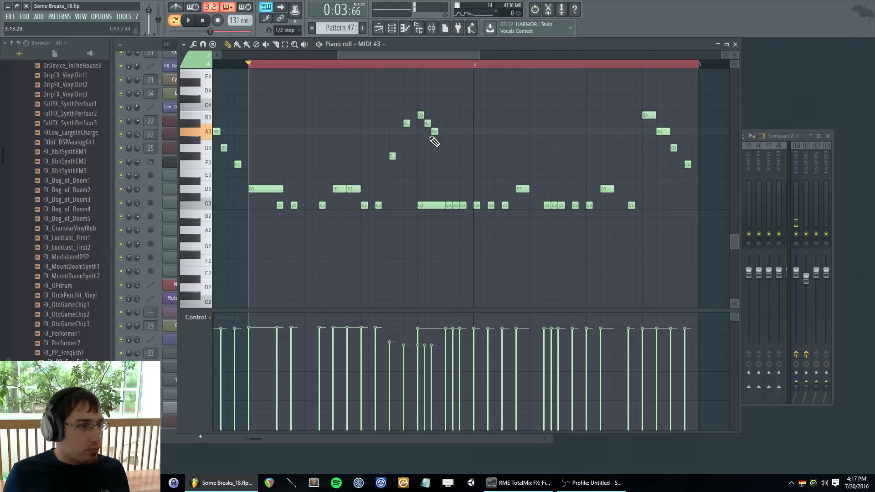
{"action": "left_click", "coordinate": [441, 140]}
{"action": "left_click", "coordinate": [447, 148]}
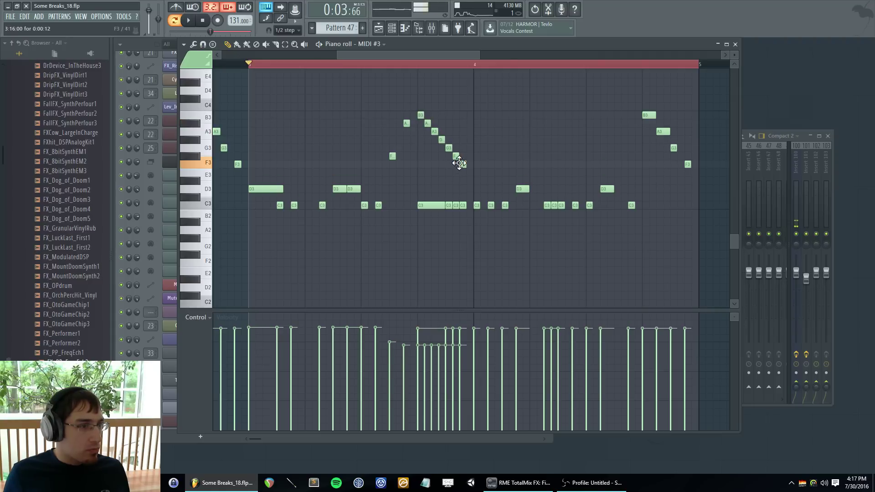
- Play the loop and delete the C3 notes beneath the descending run at the end of bar 3
{"action": "key", "text": "space"}
{"action": "right_click", "coordinate": [438, 205]}
{"action": "right_click", "coordinate": [449, 206]}
{"action": "right_click", "coordinate": [456, 206]}
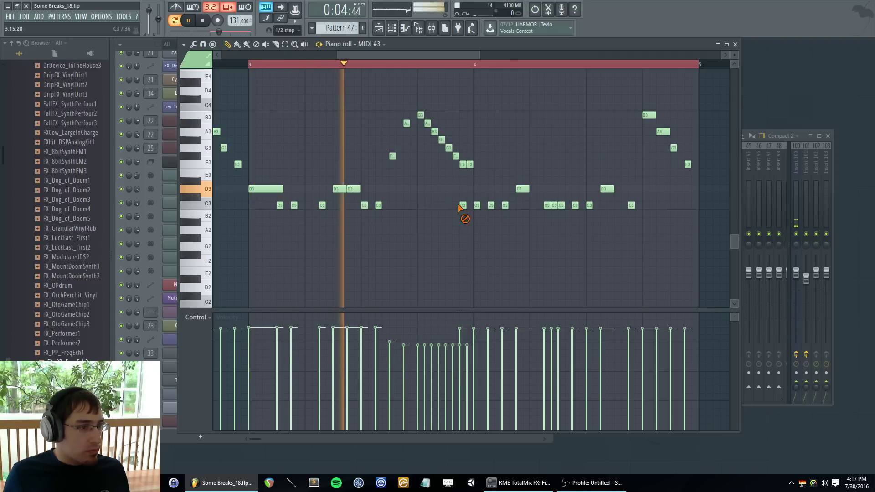
{"action": "right_click", "coordinate": [462, 205]}
{"action": "key", "text": "space"}
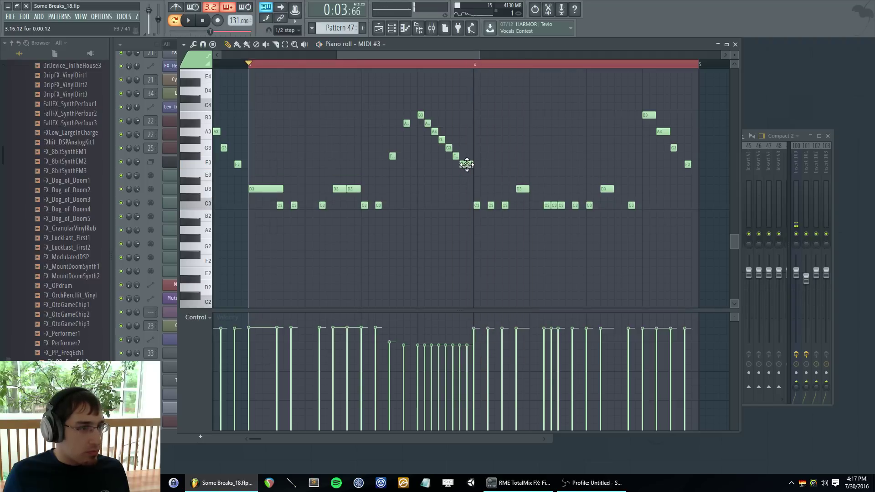
- Remove the descending notes after the run's first B3 and repeat B3 directly after it
{"action": "left_click_drag", "start_coordinate": [467, 98], "coordinate": [468, 120]}
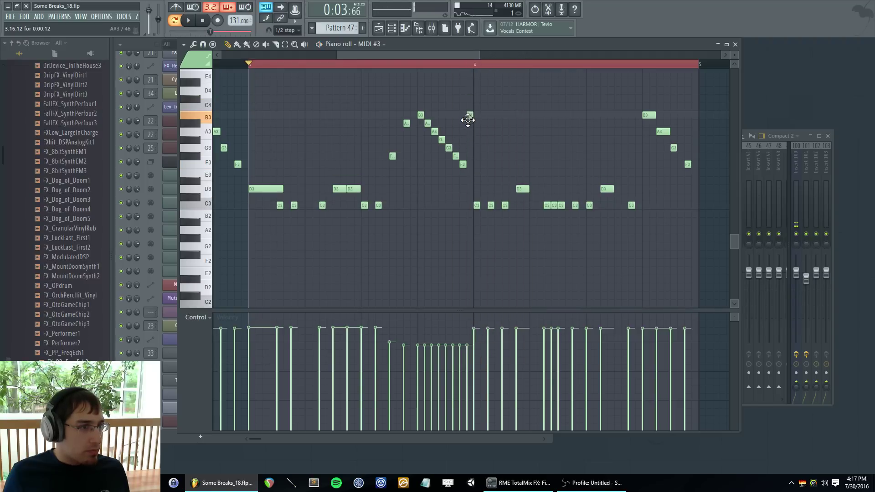
{"action": "right_click", "coordinate": [428, 123]}
{"action": "right_click", "coordinate": [434, 132]}
{"action": "right_click", "coordinate": [442, 140]}
{"action": "right_click", "coordinate": [449, 148]}
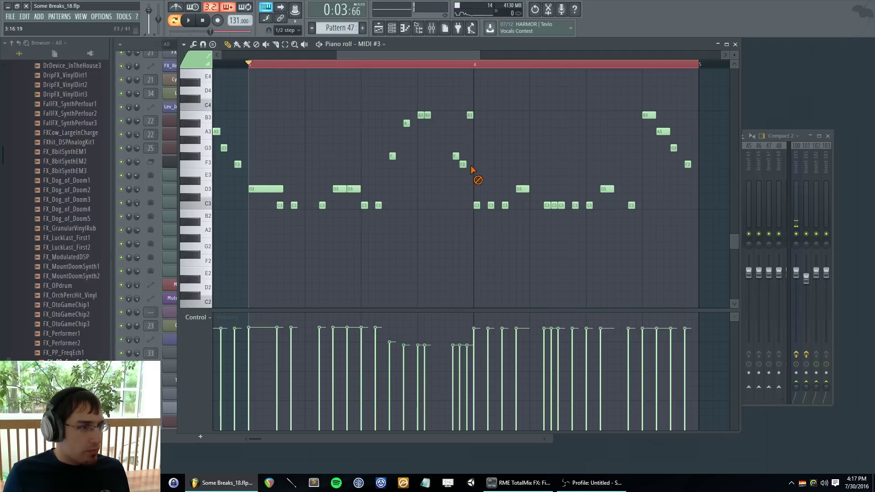
{"action": "right_click", "coordinate": [470, 115]}
{"action": "right_click", "coordinate": [455, 157]}
- Rebuild the run after the doubled B3 with half-step notes from A#3 down to F3, then play the loop
{"action": "left_click", "coordinate": [434, 131]}
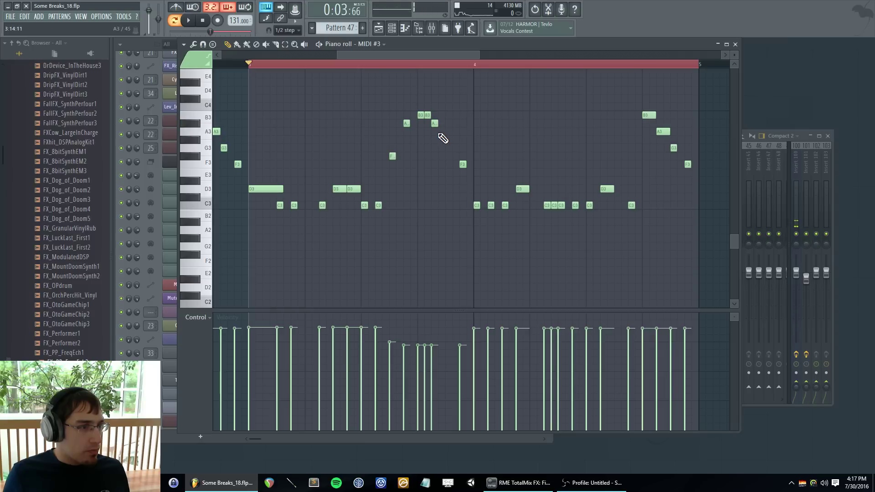
{"action": "left_click", "coordinate": [442, 132]}
{"action": "left_click", "coordinate": [449, 140]}
{"action": "left_click", "coordinate": [456, 148]}
{"action": "left_click", "coordinate": [468, 165]}
{"action": "key", "text": "space"}
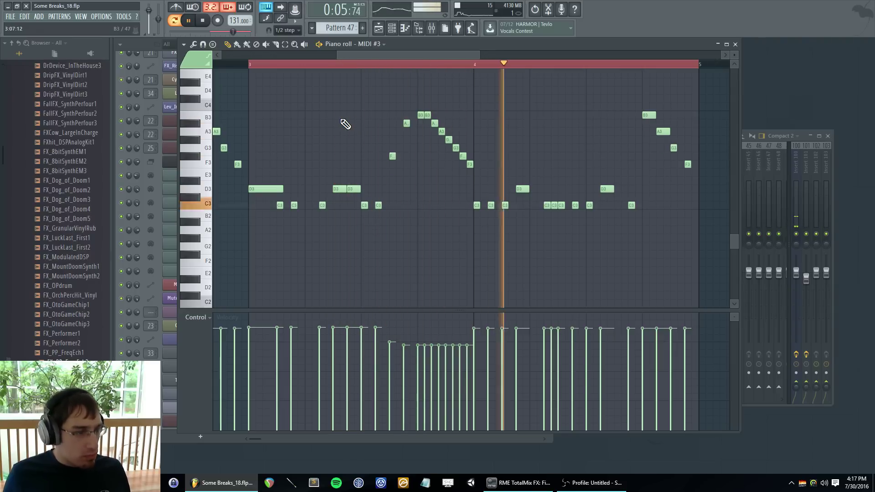
- Add two short D3 notes beneath the descending run in bar 3 and select both
{"action": "left_click", "coordinate": [420, 189]}
{"action": "left_click", "coordinate": [447, 189]}
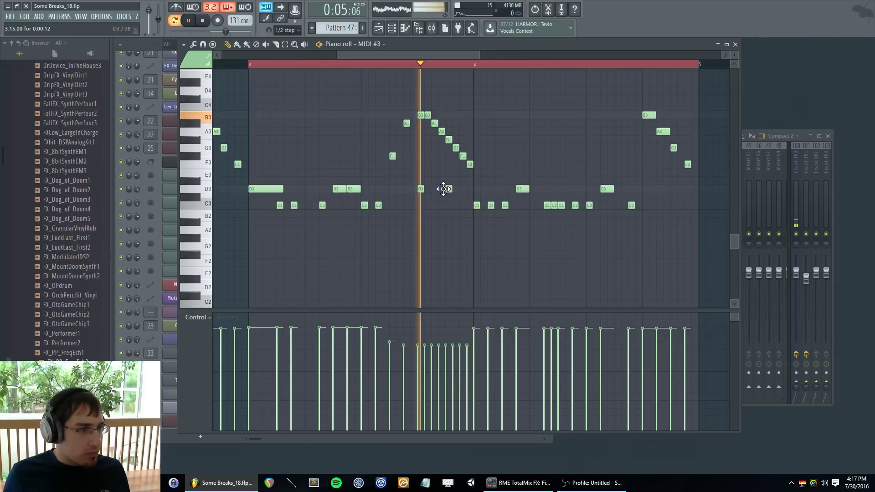
{"action": "left_click_drag", "start_coordinate": [418, 179], "coordinate": [457, 192]}
{"action": "key", "text": "space"}
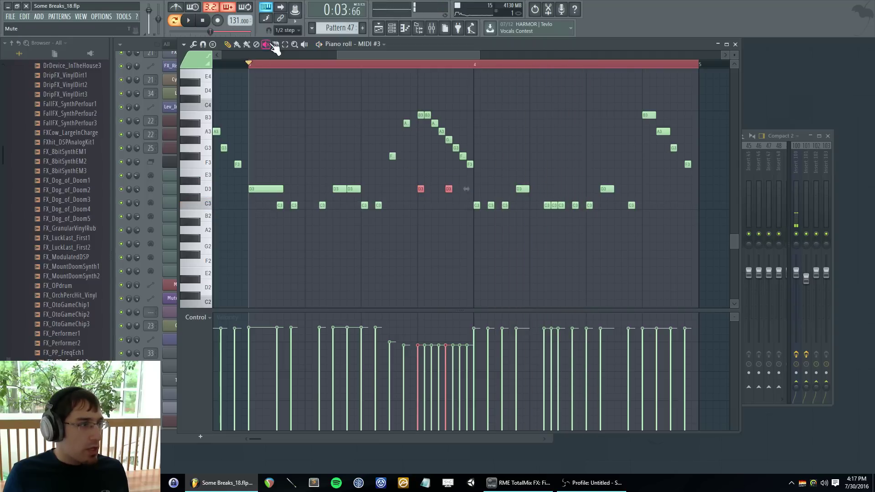
- Set the snap to Line and play the loop from bar 3 to hear the new D3 notes under the run
{"action": "left_click", "coordinate": [286, 30]}
{"action": "left_click", "coordinate": [286, 40]}
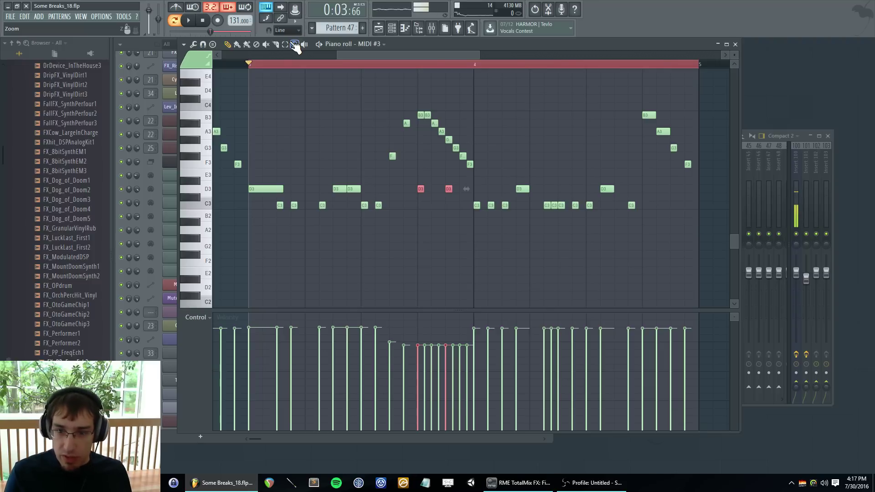
{"action": "key", "text": "space"}
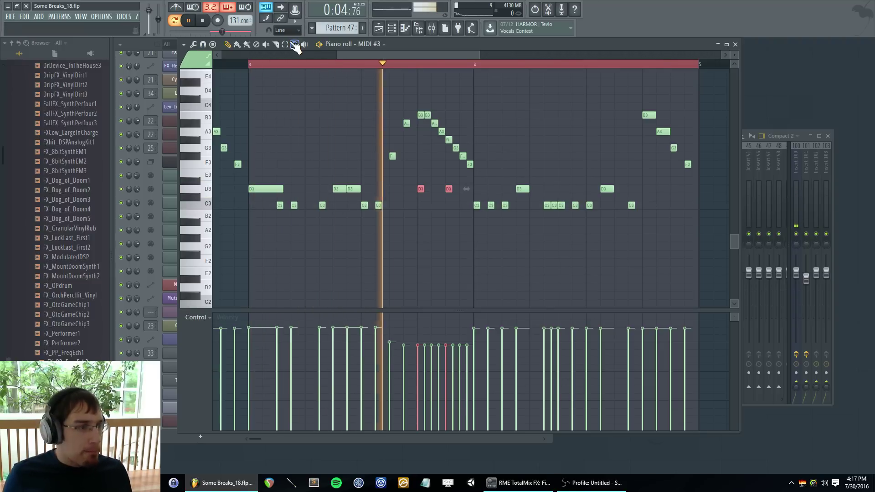
{"action": "key", "text": "space"}
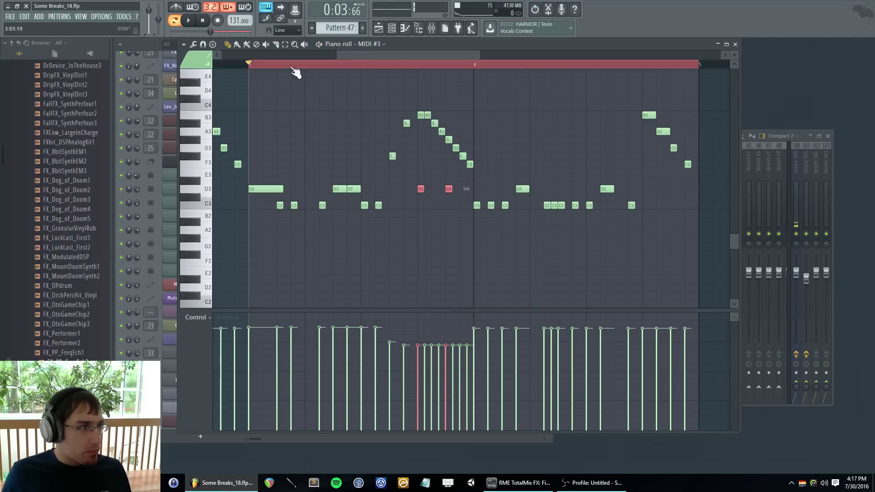
- With the snap at 1/6 beat, replace the two C3 notes after bar 4's first note with two triplet-spaced C3 notes
{"action": "left_click", "coordinate": [286, 30]}
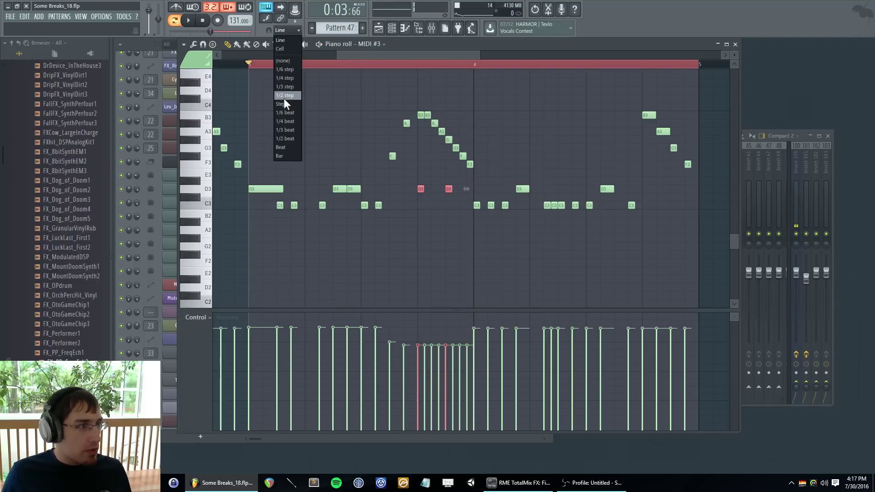
{"action": "left_click", "coordinate": [286, 113]}
{"action": "right_click", "coordinate": [491, 205]}
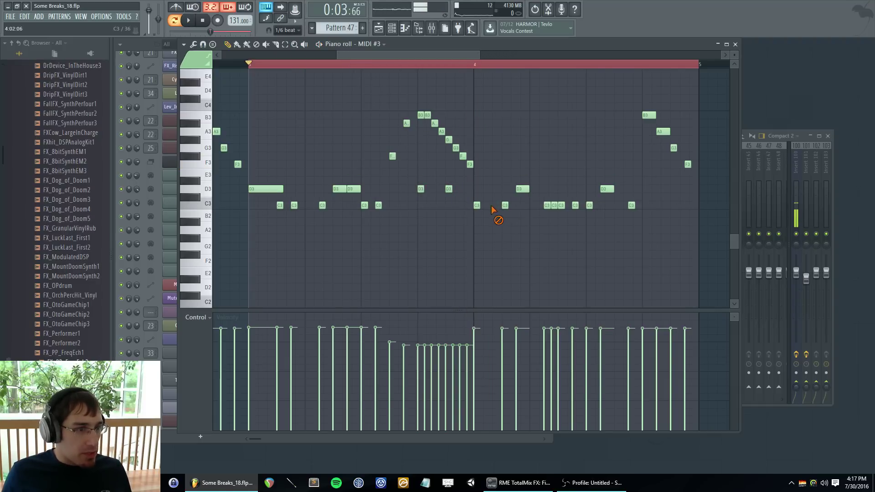
{"action": "right_click", "coordinate": [505, 205]}
{"action": "key", "text": "space"}
- Try the D3 directly after bar 4's triplet C3 notes in the loop, and delete it
{"action": "left_click_drag", "start_coordinate": [521, 190], "coordinate": [504, 189]}
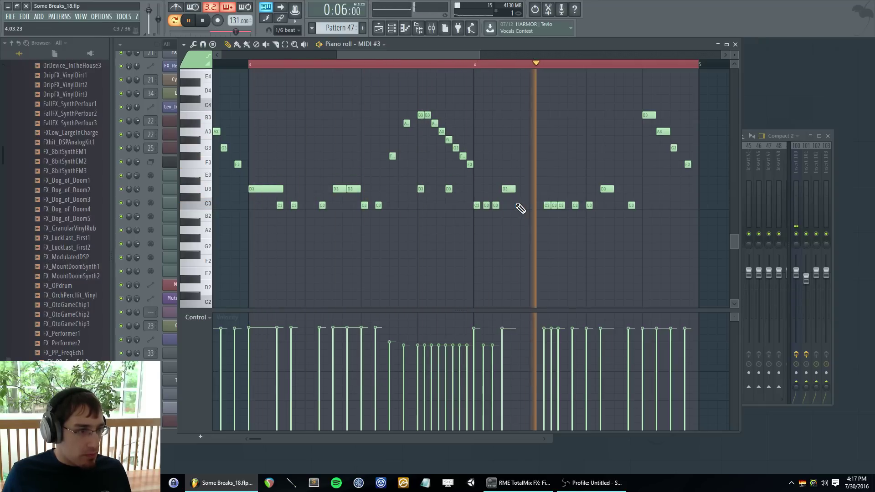
{"action": "key", "text": "space"}
{"action": "right_click", "coordinate": [507, 189]}
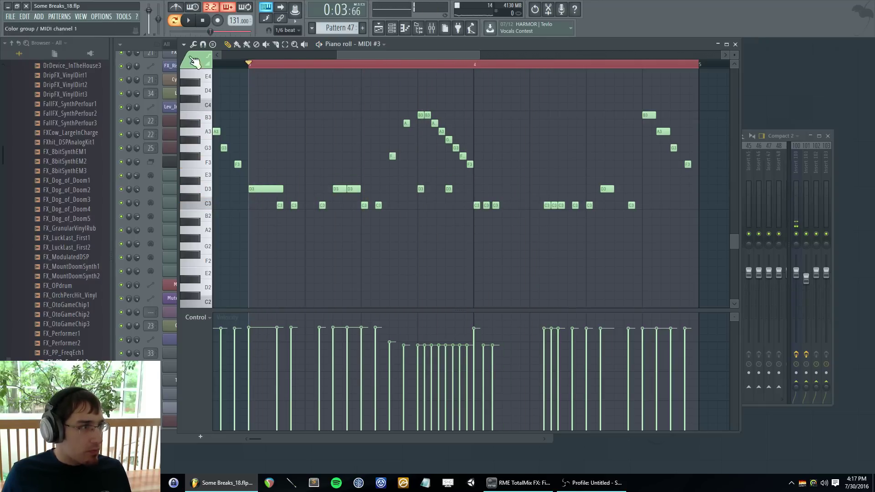
- With the snap at Line, add two more C3 notes after the triplets and move bar 4's remaining D3 to step 5
{"action": "left_click", "coordinate": [287, 30]}
{"action": "left_click", "coordinate": [286, 47]}
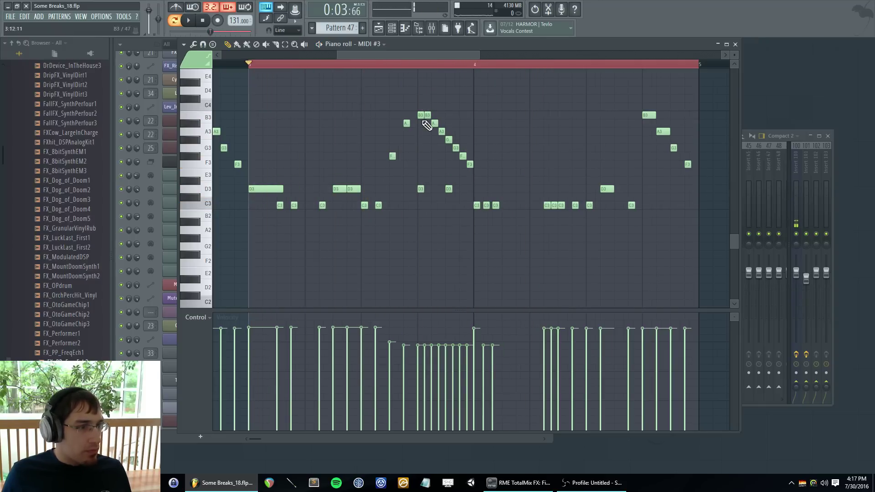
{"action": "left_click", "coordinate": [505, 205]}
{"action": "left_click", "coordinate": [519, 205]}
{"action": "left_click_drag", "start_coordinate": [606, 189], "coordinate": [532, 189]}
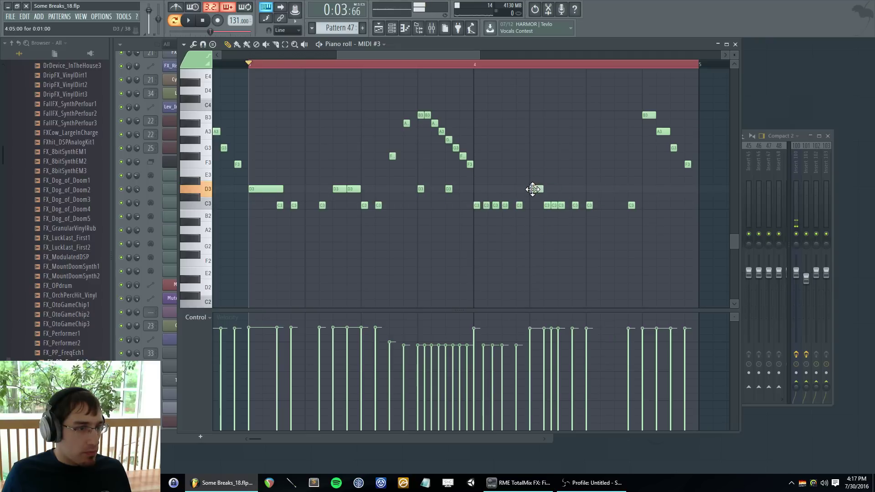
- Play the loop and delete the five C3 notes that follow the D3 on step 5 of bar 4
{"action": "key", "text": "space"}
{"action": "right_click", "coordinate": [548, 206]}
{"action": "right_click", "coordinate": [554, 206]}
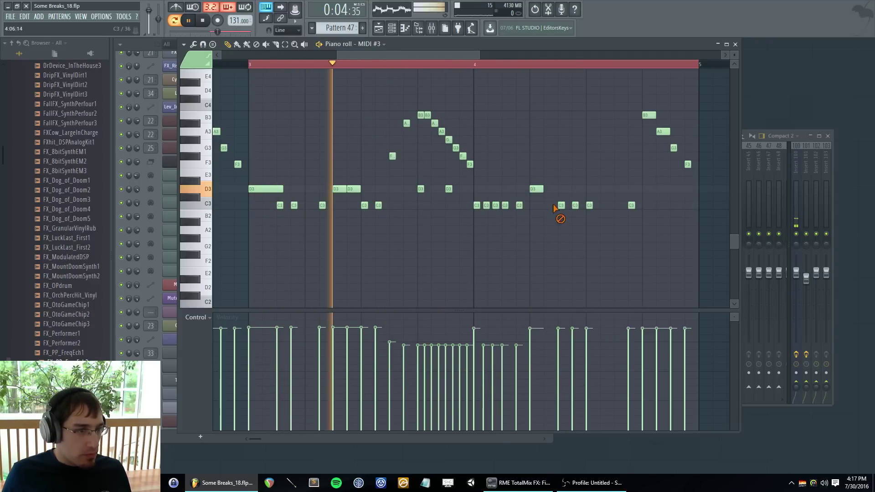
{"action": "right_click", "coordinate": [562, 205]}
{"action": "right_click", "coordinate": [575, 205]}
{"action": "right_click", "coordinate": [589, 206]}
- Add G#3 on step 6, F#3 on step 7 and D3 notes on steps 8 and 11 of bar 4
{"action": "left_click", "coordinate": [548, 139]}
{"action": "key", "text": "space"}
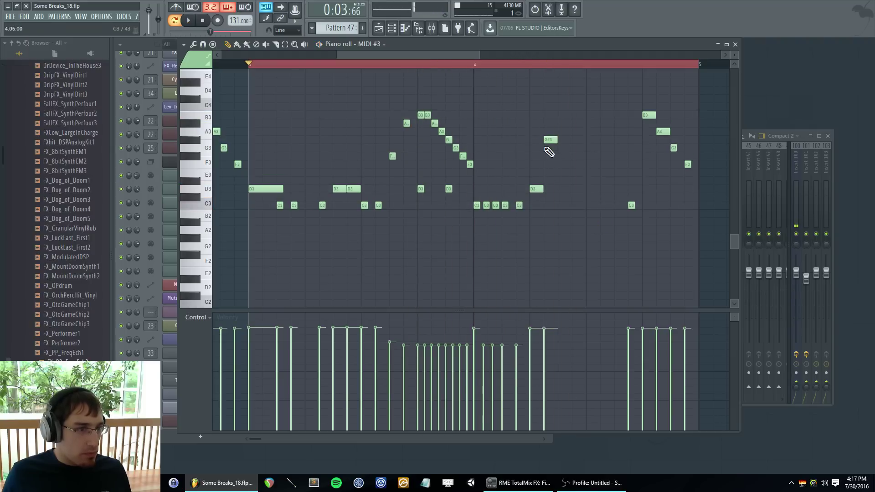
{"action": "left_click", "coordinate": [560, 156]}
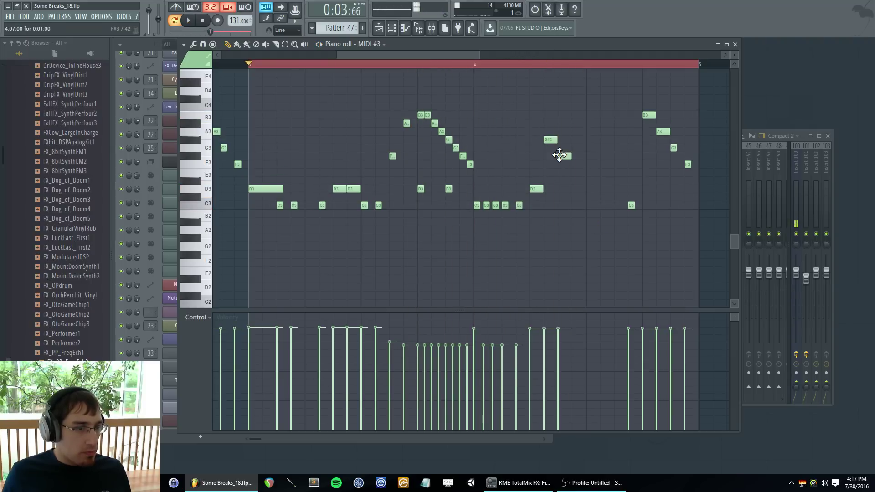
{"action": "left_click", "coordinate": [575, 189]}
{"action": "left_click", "coordinate": [617, 189]}
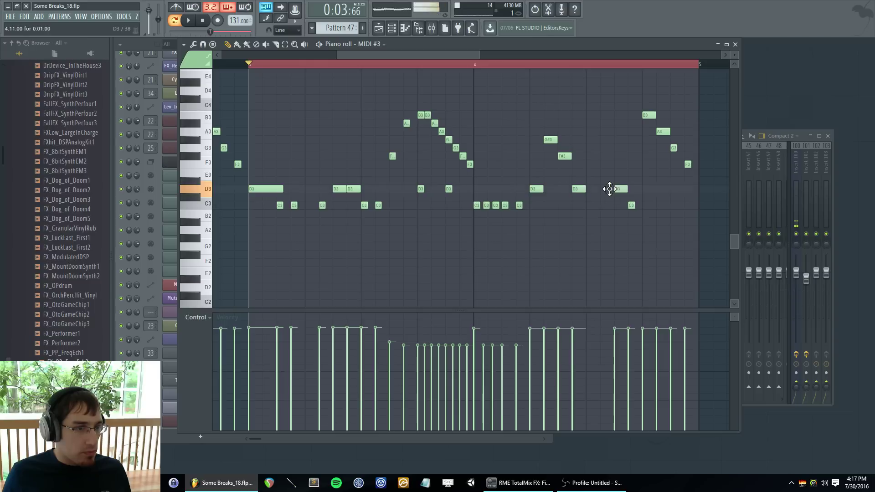
- Replace the last C3 and the four descending notes at the end of bar 4 with a D3 on step 14
{"action": "right_click", "coordinate": [632, 205]}
{"action": "right_click", "coordinate": [649, 115]}
{"action": "right_click", "coordinate": [663, 131]}
{"action": "right_click", "coordinate": [673, 147]}
{"action": "right_click", "coordinate": [688, 164]}
- Play the loop, narrow the time selection to bar 4 only and play that bar
{"action": "key", "text": "space"}
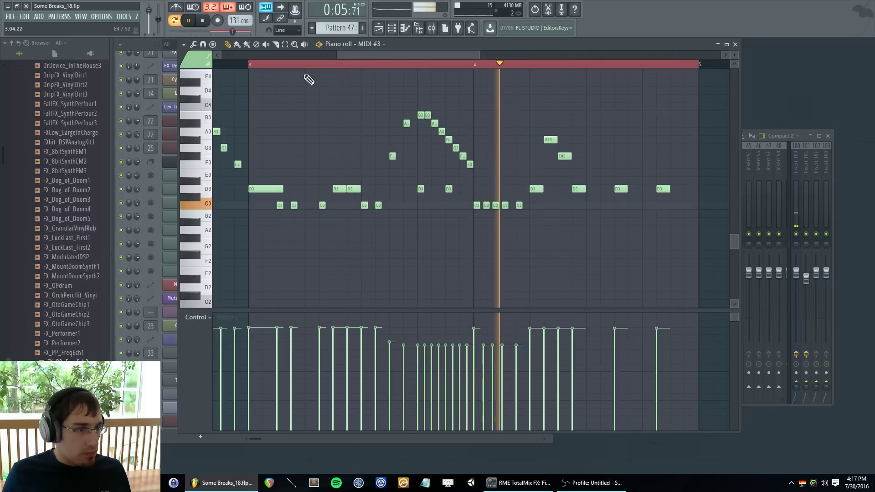
{"action": "key", "text": "space"}
{"action": "left_click_drag", "start_coordinate": [306, 68], "coordinate": [475, 68]}
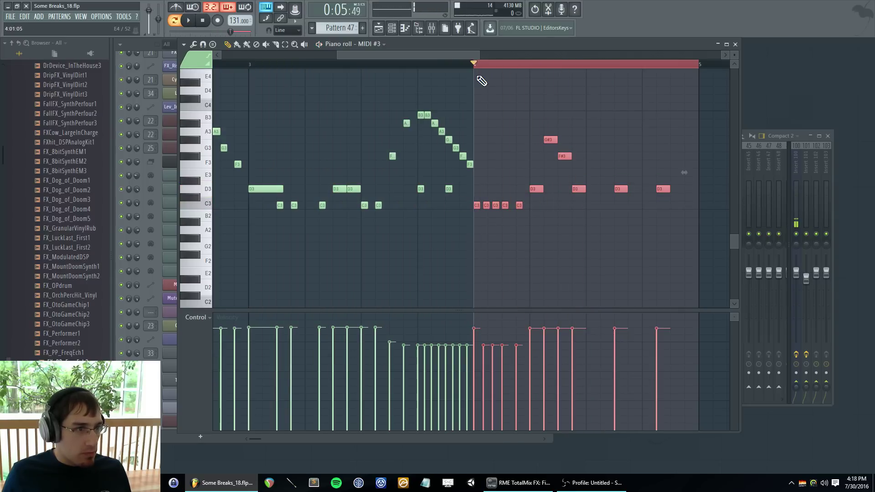
{"action": "key", "text": "space"}
{"action": "key", "text": "space"}
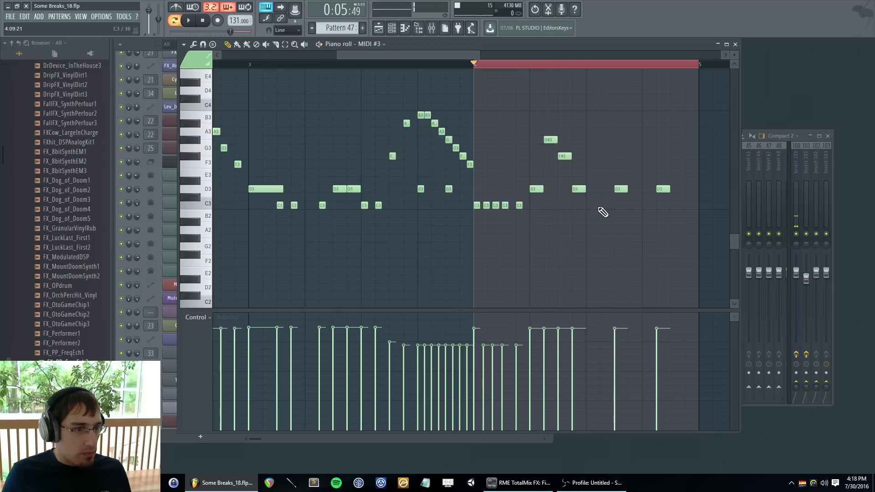
- Add two pairs of C3 notes in bar 4, one pair on each side of the third D3 note, and audition the bar
{"action": "left_click", "coordinate": [593, 205]}
{"action": "left_click", "coordinate": [608, 206]}
{"action": "key", "text": "space"}
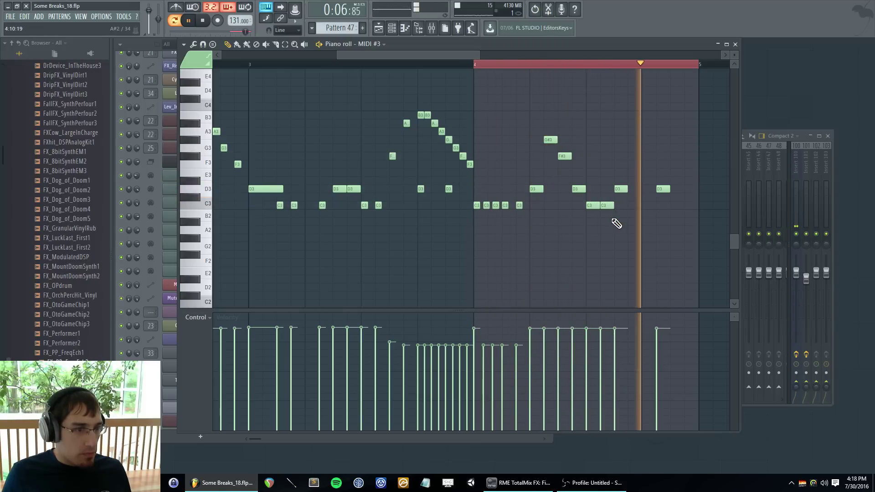
{"action": "key", "text": "space"}
{"action": "left_click", "coordinate": [632, 205]}
{"action": "left_click", "coordinate": [645, 205]}
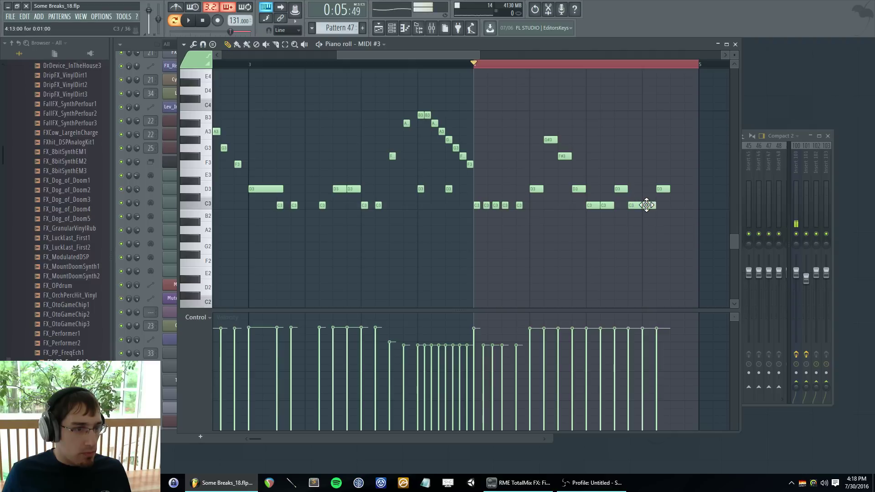
{"action": "key", "text": "space"}
- Shift the last D3 note of bar 4 one step later and place a C3 note in the vacated step
{"action": "right_click", "coordinate": [664, 189]}
{"action": "left_click", "coordinate": [677, 189]}
{"action": "key", "text": "space"}
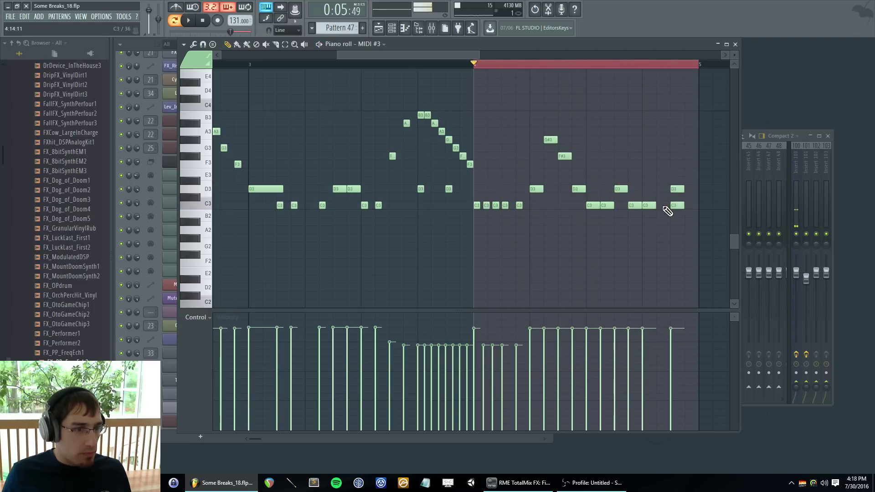
{"action": "left_click", "coordinate": [663, 205]}
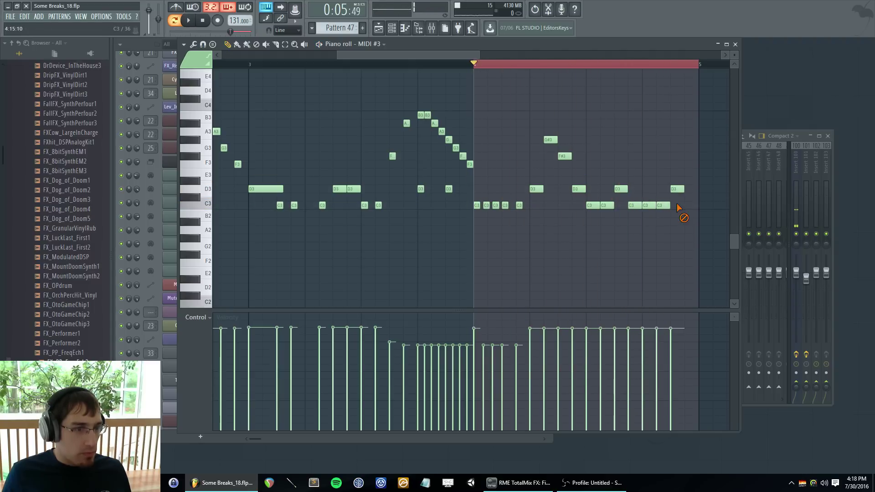
- Add one A3 note before the final C3 and another on the last step of bar 4, and play the bar
{"action": "left_click", "coordinate": [647, 132]}
{"action": "left_click", "coordinate": [689, 132]}
{"action": "key", "text": "space"}
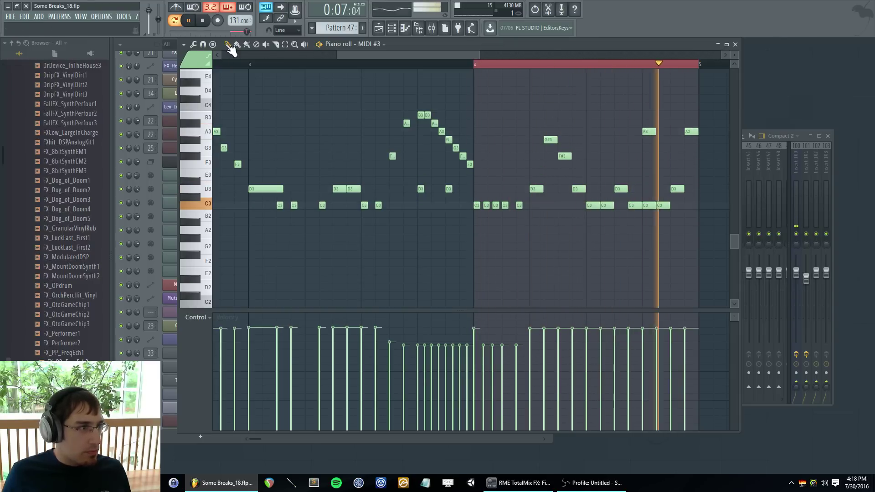
- Set the snap to 1/2 step and add short descending G3 and F3 notes after the first A3 near the end of bar 4
{"action": "left_click", "coordinate": [287, 30]}
{"action": "left_click", "coordinate": [303, 96]}
{"action": "left_click", "coordinate": [663, 148]}
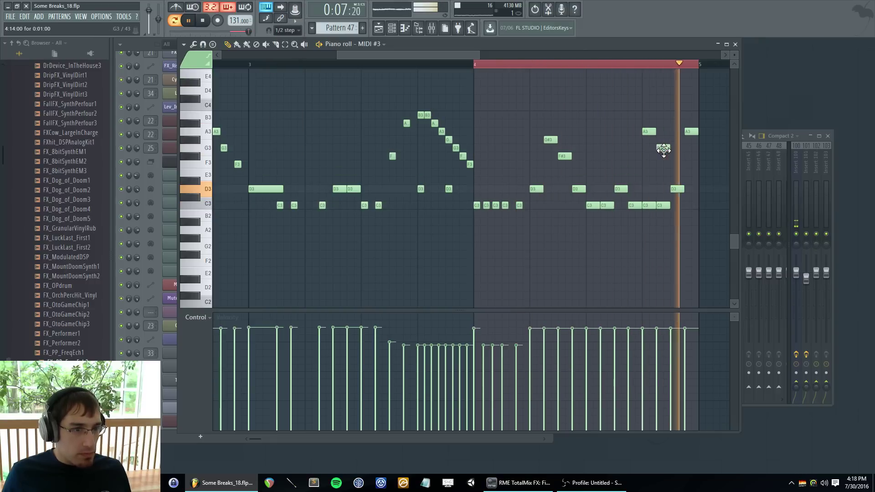
{"action": "left_click_drag", "start_coordinate": [669, 150], "coordinate": [659, 167]}
{"action": "left_click", "coordinate": [667, 164]}
- Lower the velocities of the short descending run near the end of bar 4 and add a short G#3 at its start
{"action": "left_click_drag", "start_coordinate": [652, 350], "coordinate": [694, 359]}
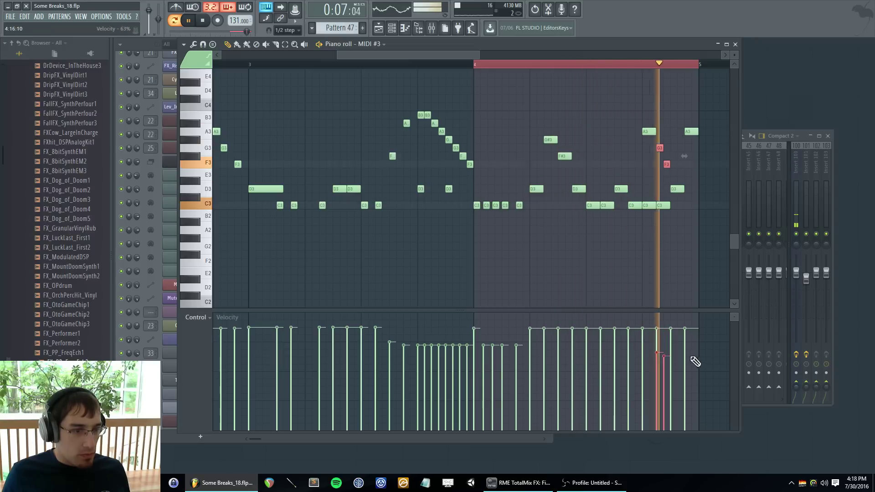
{"action": "left_click", "coordinate": [652, 139]}
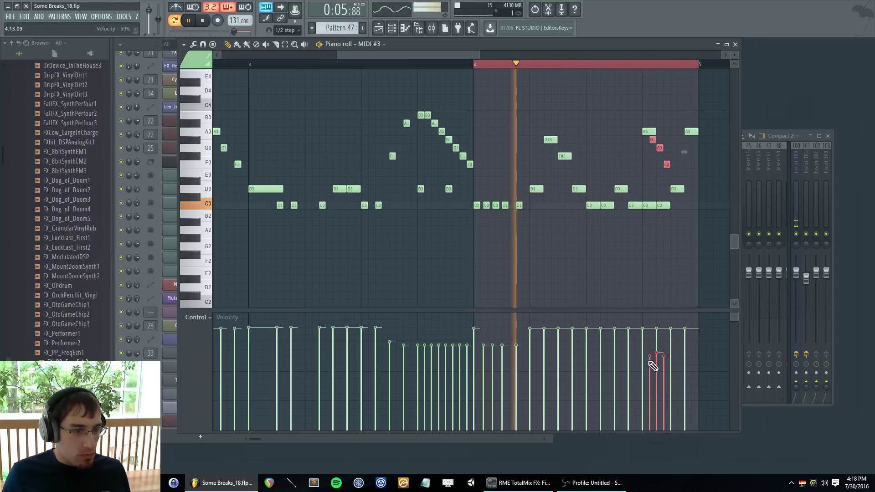
{"action": "key", "text": "space"}
- Rename mixer insert 28 as Bit kit
{"action": "key", "text": "F5"}
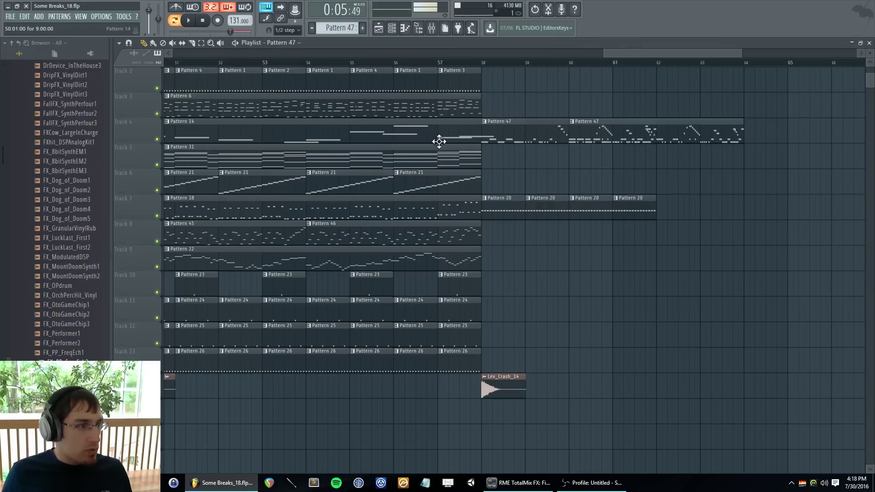
{"action": "key", "text": "F5"}
{"action": "key", "text": "F9"}
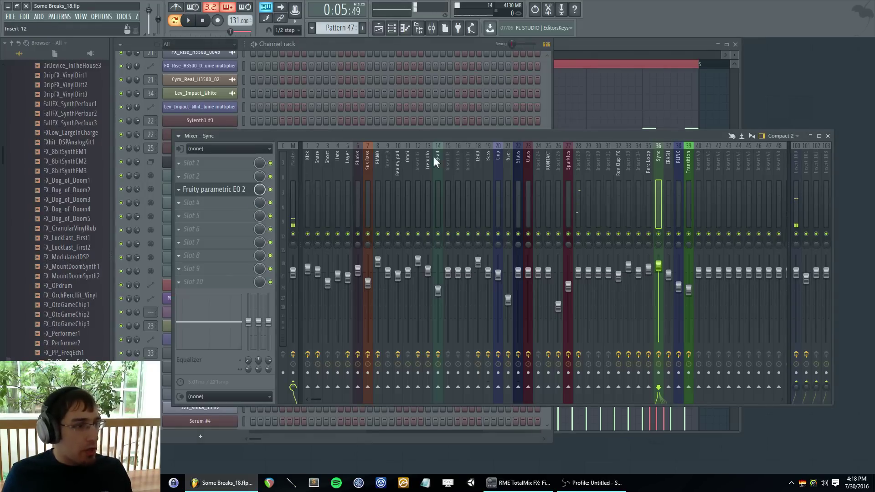
{"action": "double_click", "coordinate": [584, 161]}
{"action": "type", "text": "B"}
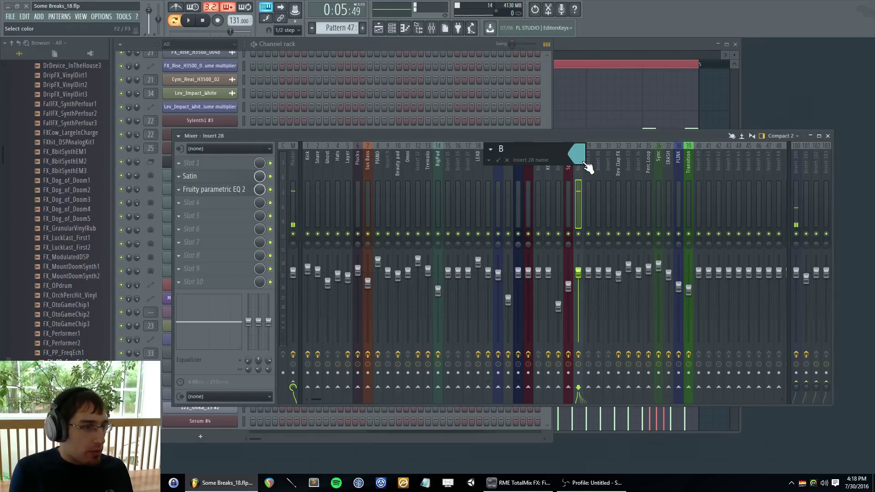
{"action": "type", "text": "it kit"}
{"action": "key", "text": "Return"}
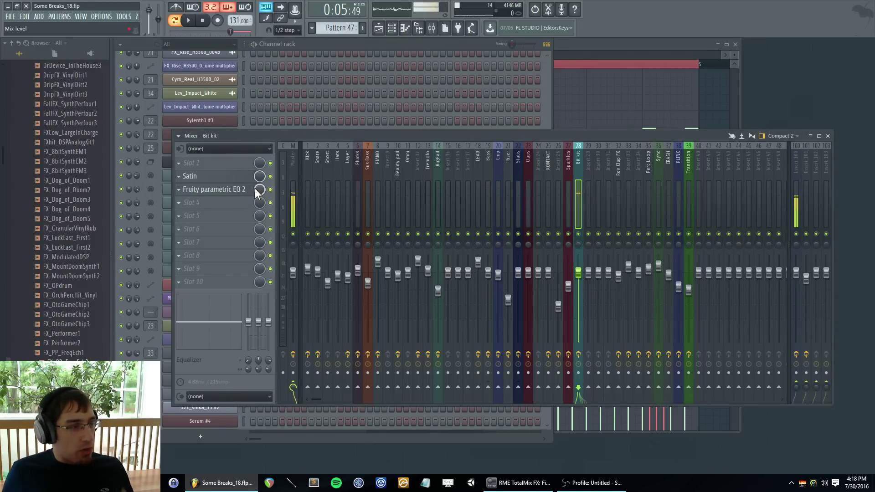
- Raise the output gain of the Satin tape effect on the Bit kit insert to about 10 dB while playing the pattern
{"action": "left_click", "coordinate": [189, 177]}
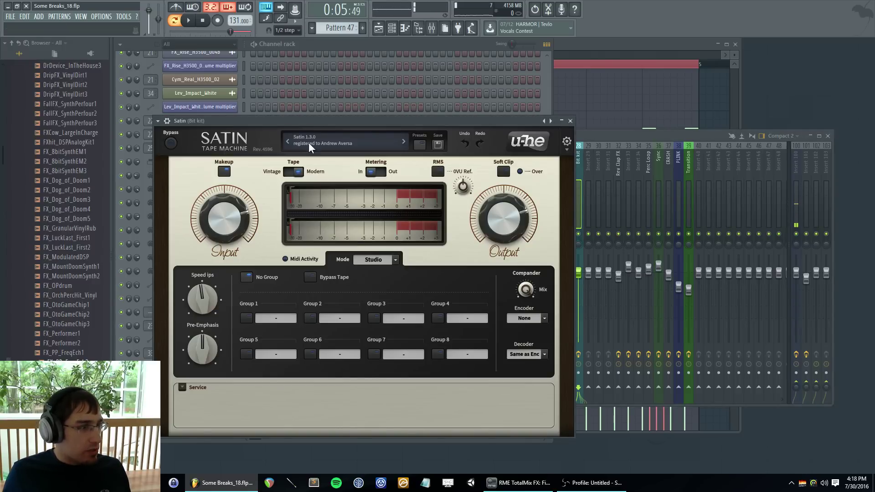
{"action": "left_click", "coordinate": [575, 136]}
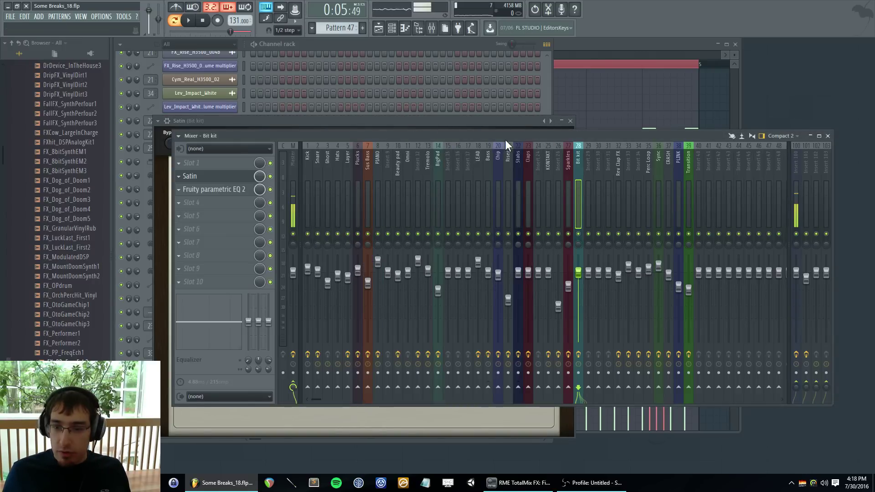
{"action": "left_click", "coordinate": [456, 121]}
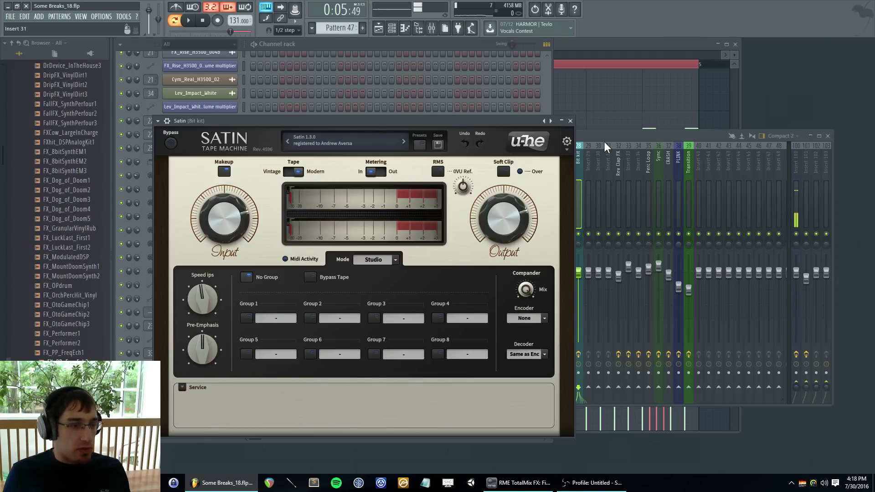
{"action": "left_click", "coordinate": [609, 133]}
{"action": "left_click", "coordinate": [474, 120]}
{"action": "mouse_move", "coordinate": [211, 224]}
{"action": "left_mouse_down"}
{"action": "mouse_move", "coordinate": [211, 214]}
{"action": "mouse_move", "coordinate": [209, 222]}
{"action": "left_mouse_up"}
{"action": "scroll", "coordinate": [463, 225], "scroll_direction": "down", "scroll_amount": 6}
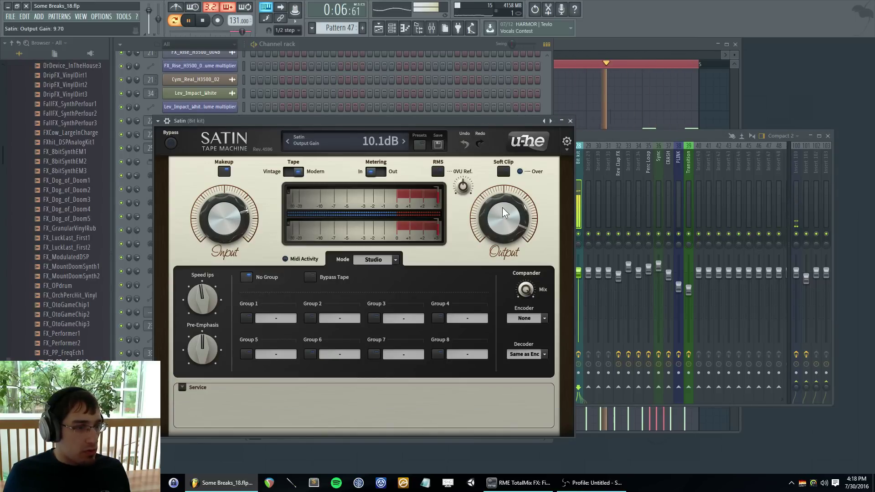
{"action": "left_click", "coordinate": [587, 163]}
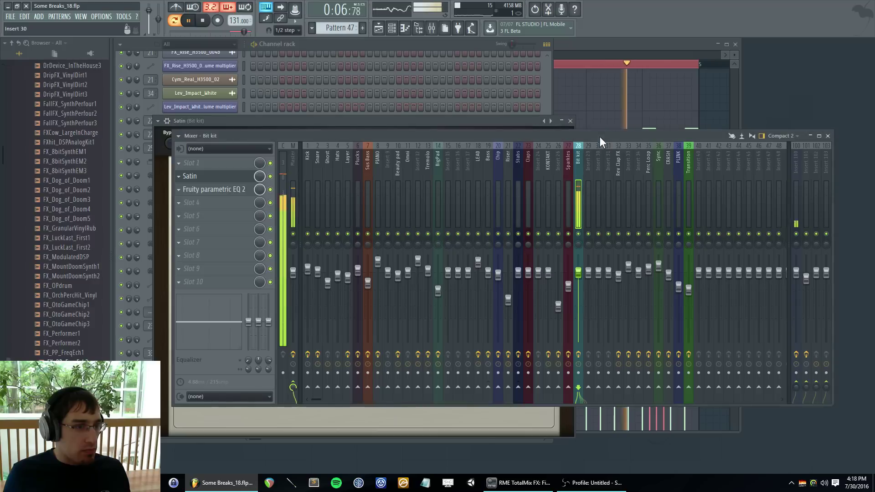
{"action": "key", "text": "space"}
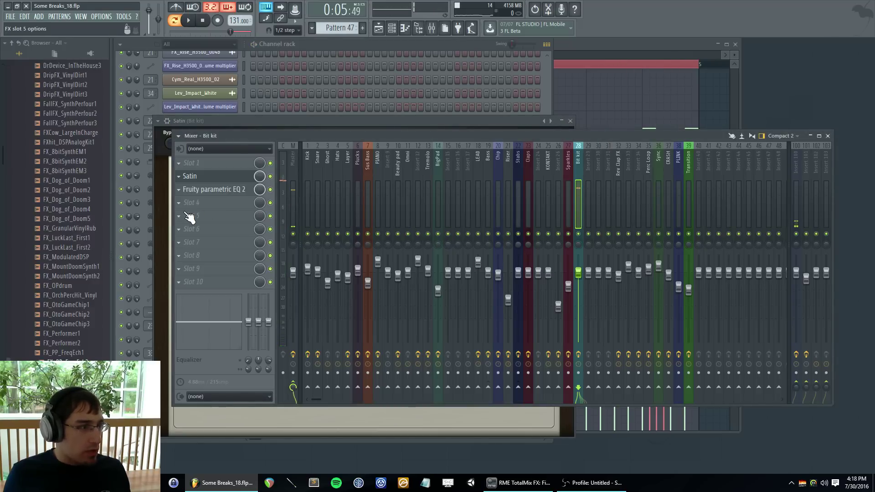
{"action": "left_click", "coordinate": [188, 217]}
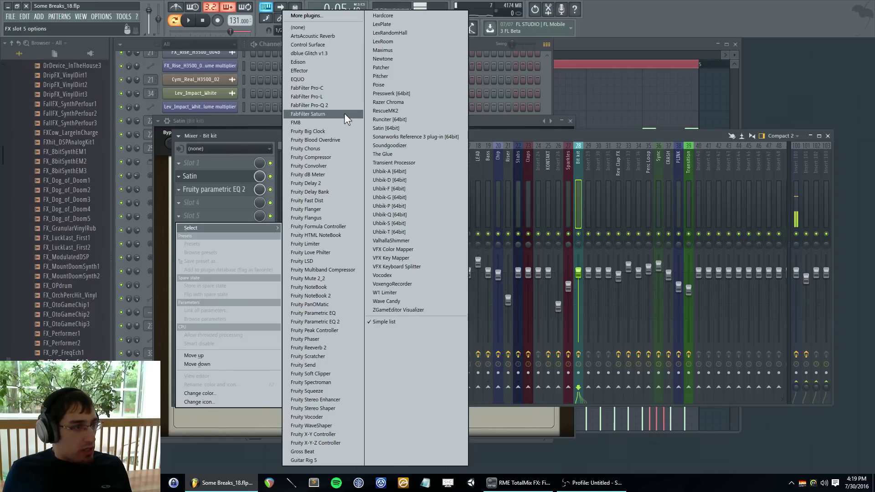
{"action": "left_click", "coordinate": [532, 138]}
{"action": "left_click", "coordinate": [582, 46]}
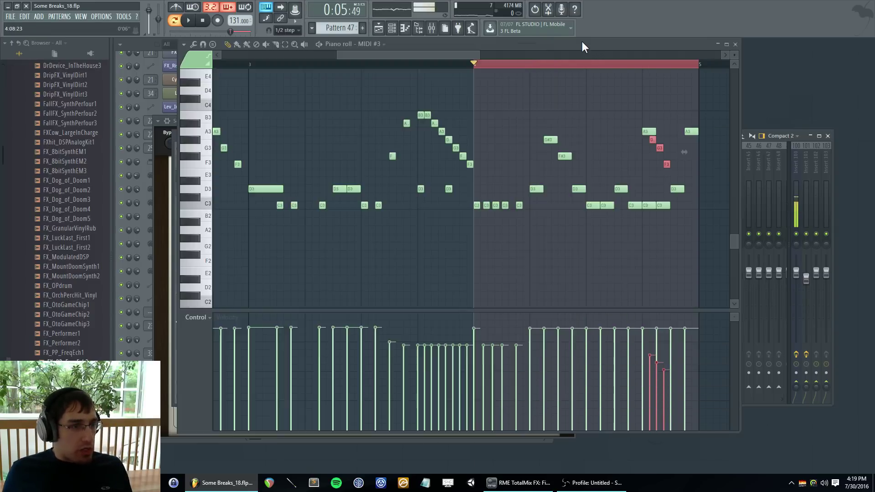
- Delete the second Pattern 47 clip, starting at bar 60, from Track 4 of the playlist
{"action": "key", "text": "F5"}
{"action": "left_click", "coordinate": [153, 43]}
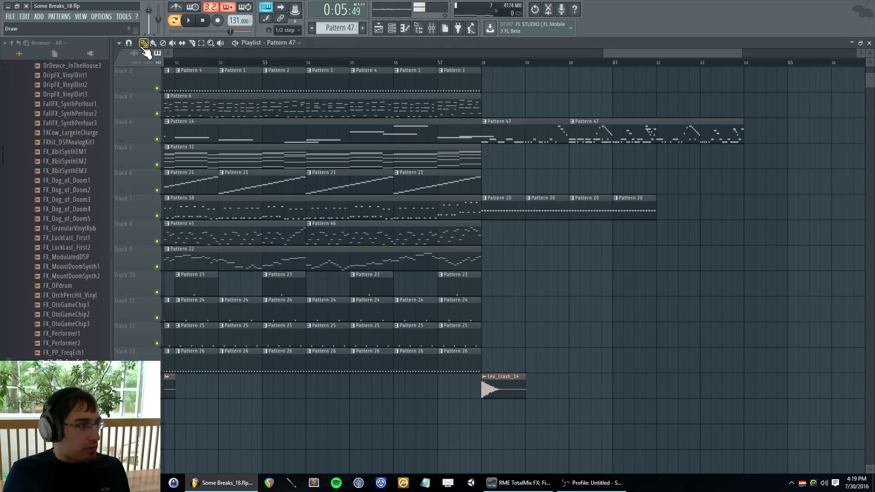
{"action": "right_click", "coordinate": [611, 132]}
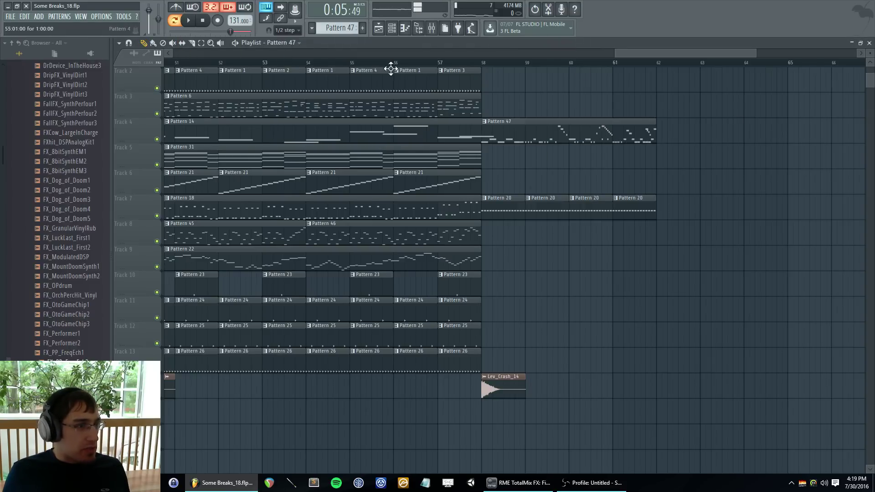
- Select bars 58 through 61 in the playlist with the snap set to Line, and play that range in the song
{"action": "left_click_drag", "start_coordinate": [487, 64], "coordinate": [658, 70]}
{"action": "left_click", "coordinate": [286, 30]}
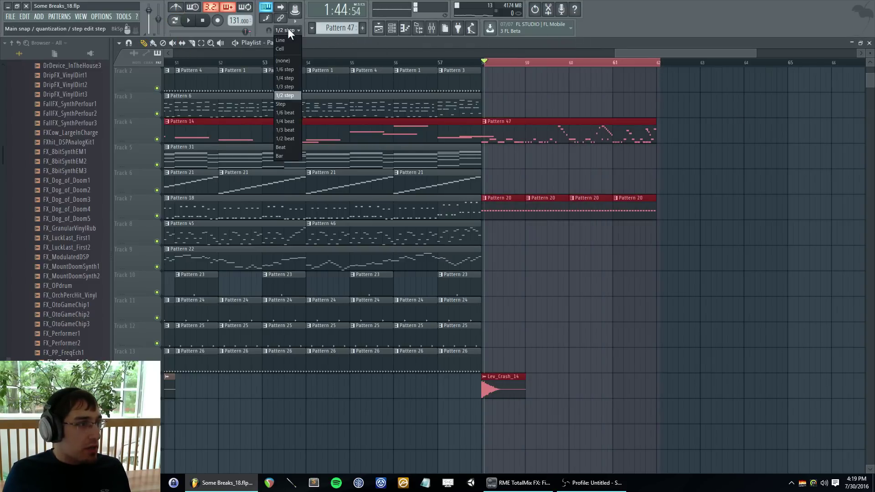
{"action": "left_click", "coordinate": [288, 40]}
{"action": "key", "text": "space"}
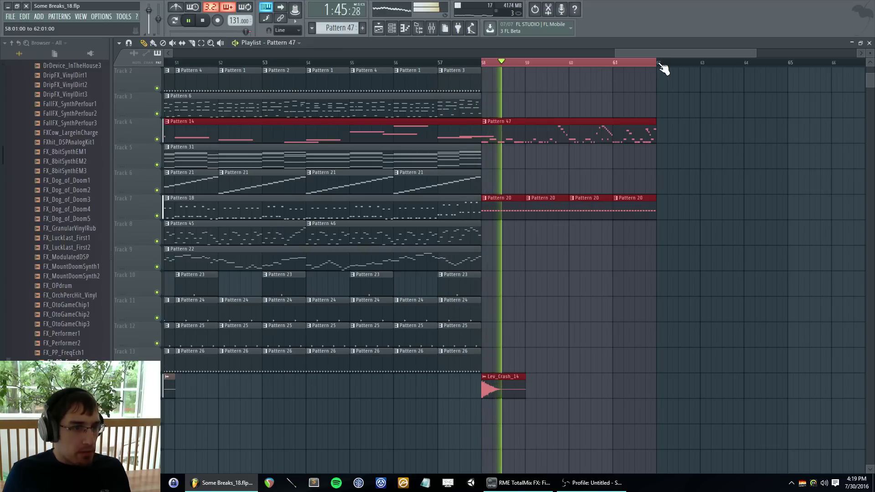
{"action": "key", "text": "F9"}
{"action": "key", "text": "F9"}
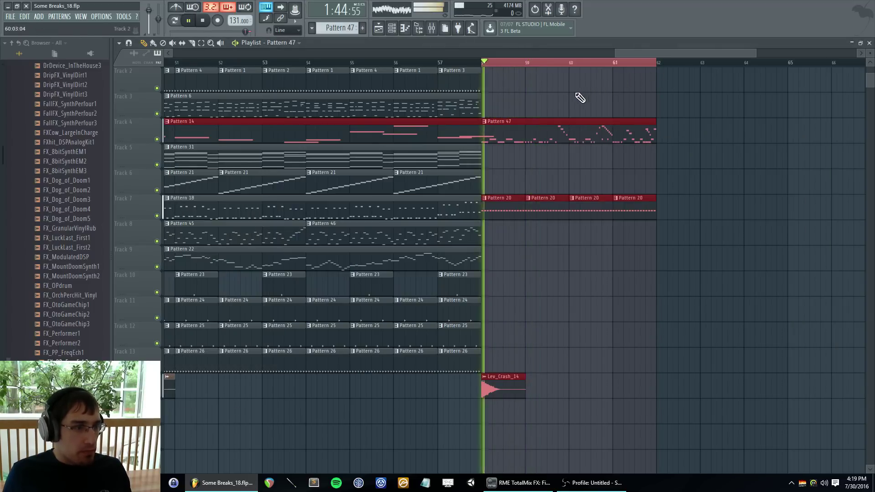
- In the MIDI #3 piano roll, shorten the long C3 notes preceding the first two D3 notes and add a C3 just before the first D3
{"action": "key", "text": "F9"}
{"action": "key", "text": "F6"}
{"action": "right_click", "coordinate": [234, 200]}
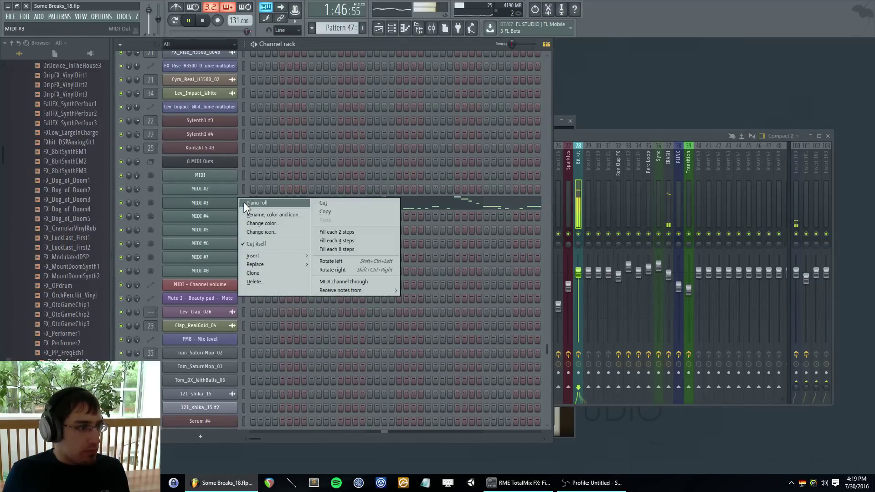
{"action": "left_click", "coordinate": [249, 202]}
{"action": "left_click_drag", "start_coordinate": [239, 206], "coordinate": [228, 206]}
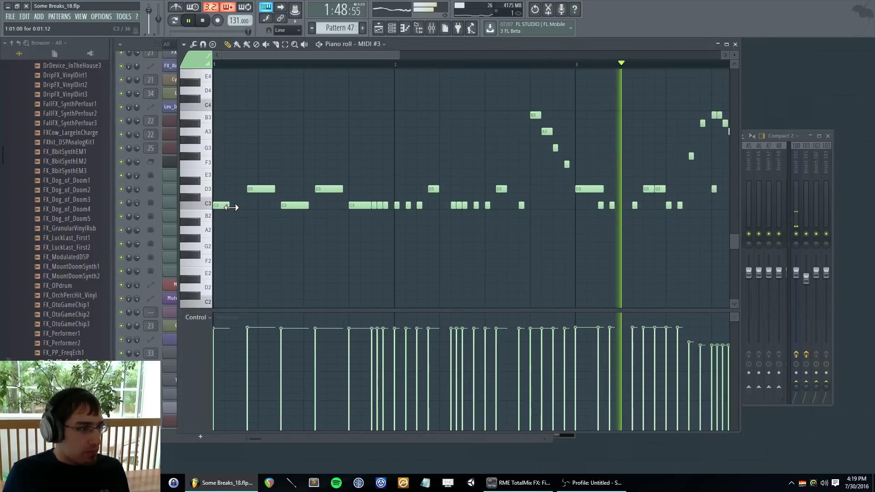
{"action": "left_click", "coordinate": [239, 205]}
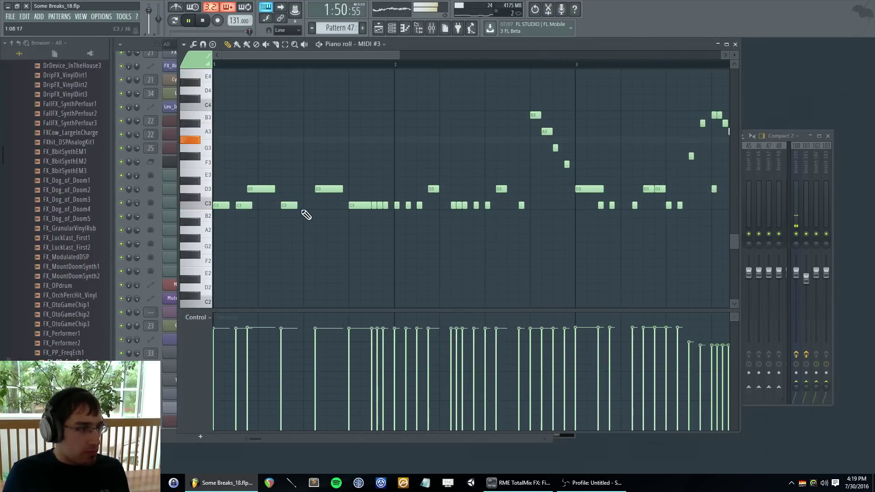
{"action": "key", "text": "F6"}
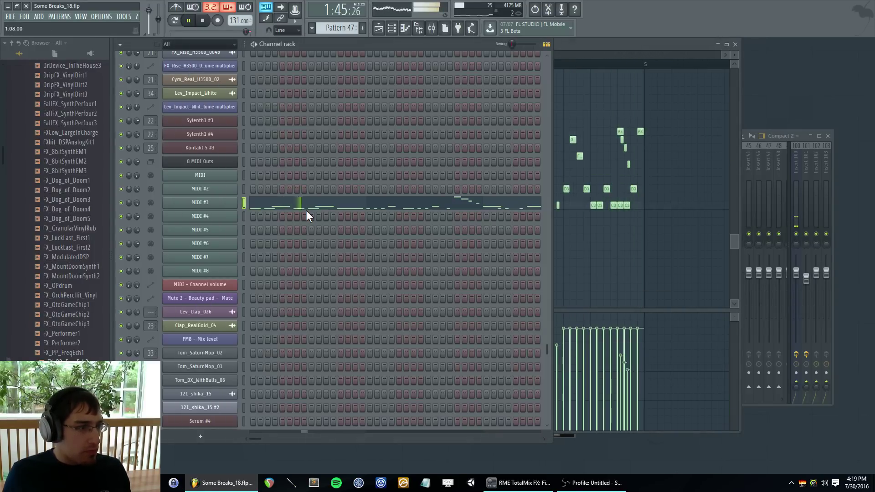
{"action": "key", "text": "F5"}
{"action": "key", "text": "F7"}
{"action": "key", "text": "F6"}
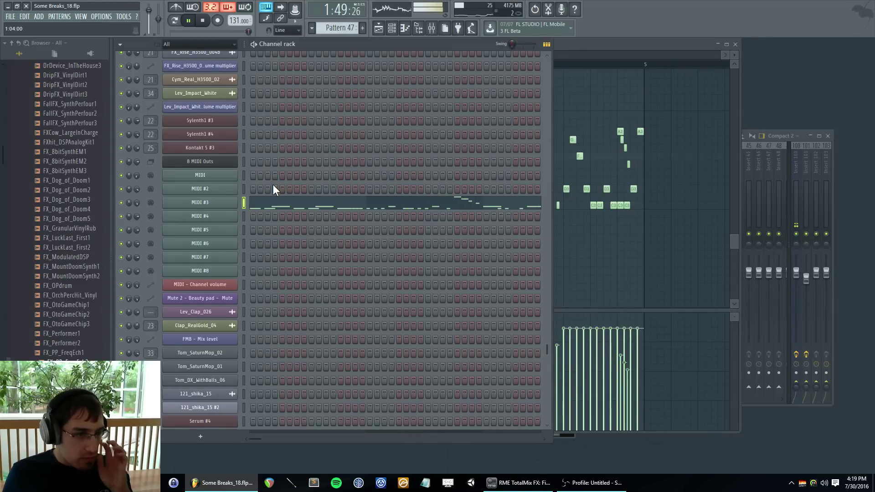
{"action": "key", "text": "F6"}
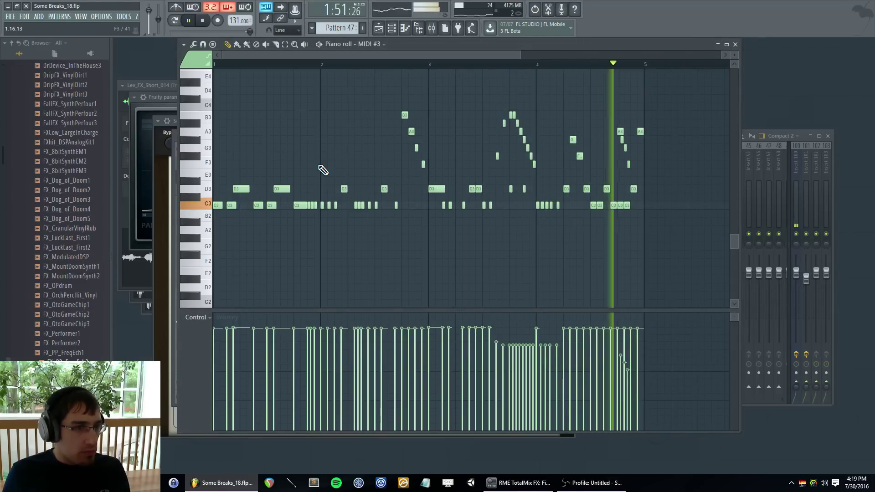
- Add a G#3 and an F3 note between the opening C3 and the first D3 of bar 1, and play the result
{"action": "scroll", "coordinate": [621, 157], "scroll_direction": "up", "scroll_amount": 2}
{"action": "scroll", "coordinate": [492, 161], "scroll_direction": "down", "scroll_amount": 4}
{"action": "scroll", "coordinate": [258, 145], "scroll_direction": "up", "scroll_amount": 3}
{"action": "key", "text": "space"}
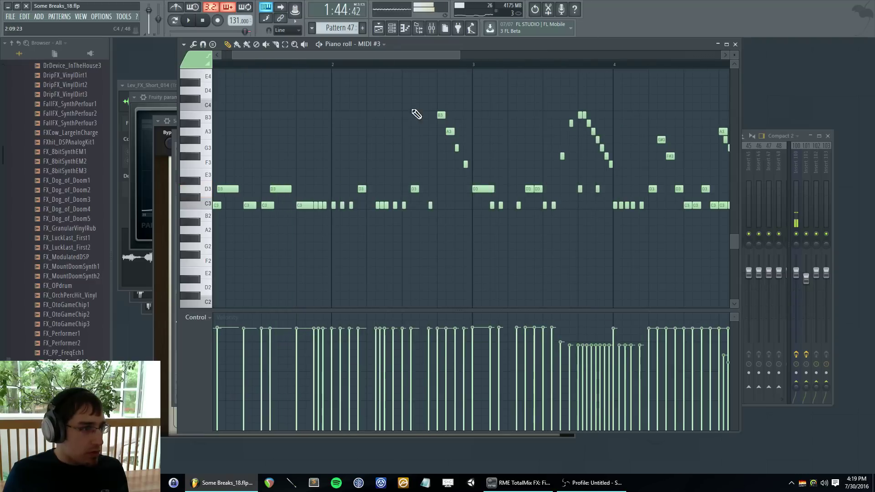
{"action": "scroll", "coordinate": [318, 66], "scroll_direction": "left", "scroll_amount": 1}
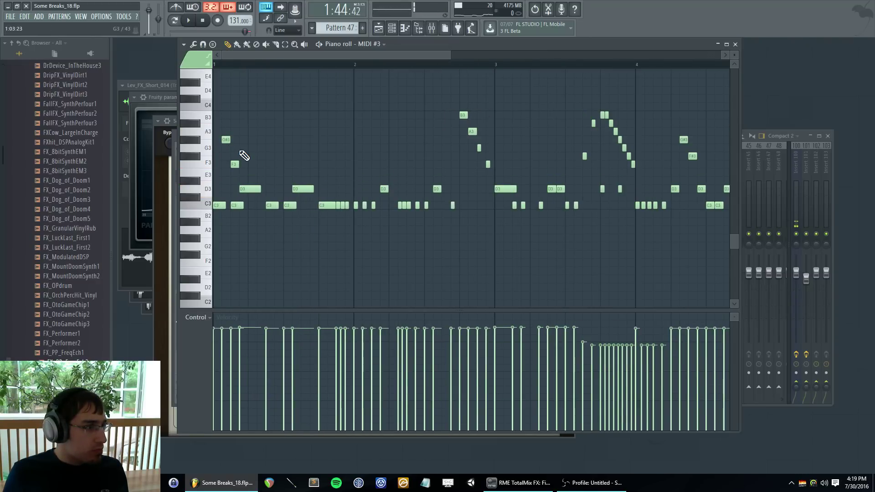
{"action": "key", "text": "space"}
- Add a G3 and a higher A#3 note just before the second D3 of bar 1, auditioning after each one
{"action": "left_click", "coordinate": [277, 147]}
{"action": "key", "text": "space"}
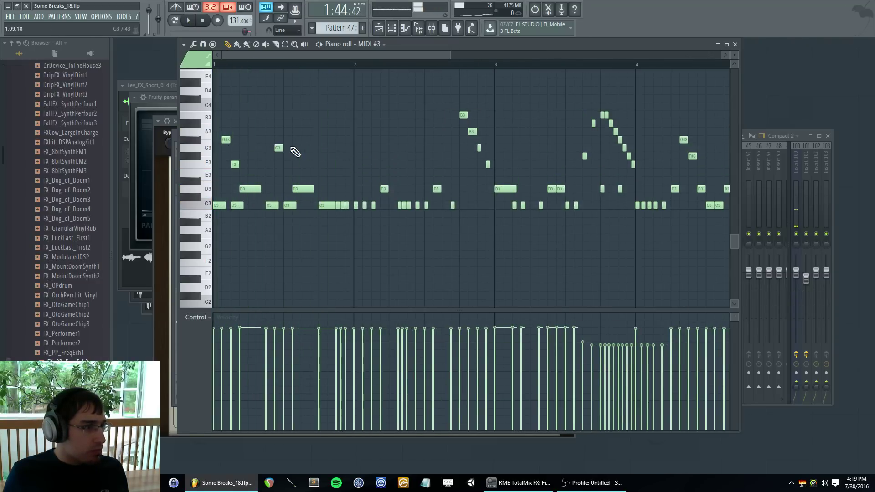
{"action": "key", "text": "space"}
{"action": "left_click", "coordinate": [286, 123]}
{"action": "key", "text": "space"}
{"action": "scroll", "coordinate": [283, 147], "scroll_direction": "up", "scroll_amount": 1}
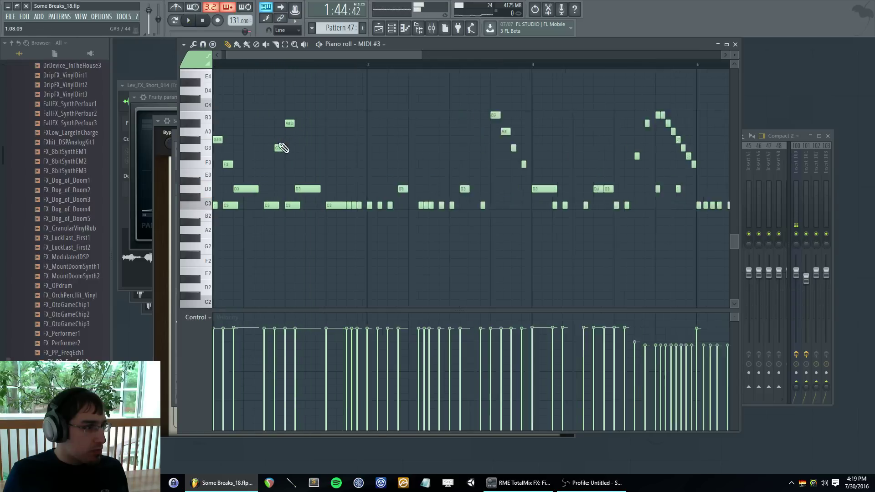
- With the snap set to 1/2 step, shorten bar 1's A#3 note and follow it with a G#3 and three F#3 notes
{"action": "scroll", "coordinate": [283, 148], "scroll_direction": "up", "scroll_amount": 1}
{"action": "left_click", "coordinate": [287, 30]}
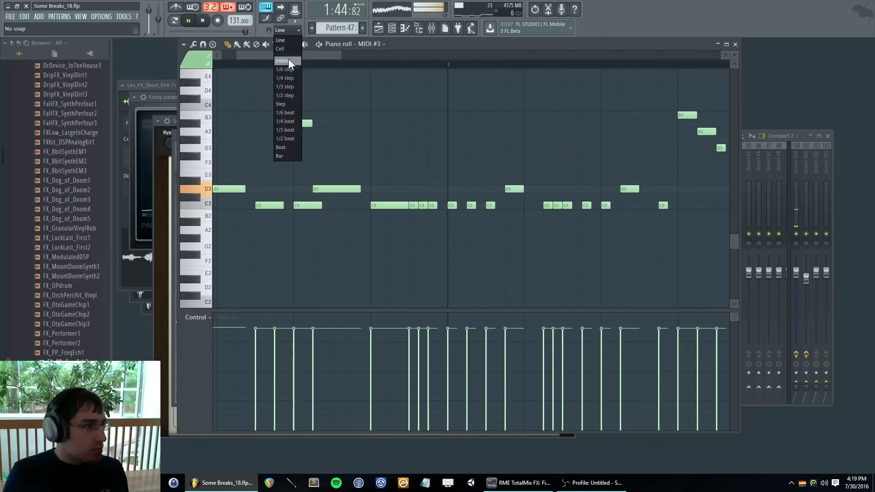
{"action": "left_click", "coordinate": [292, 95]}
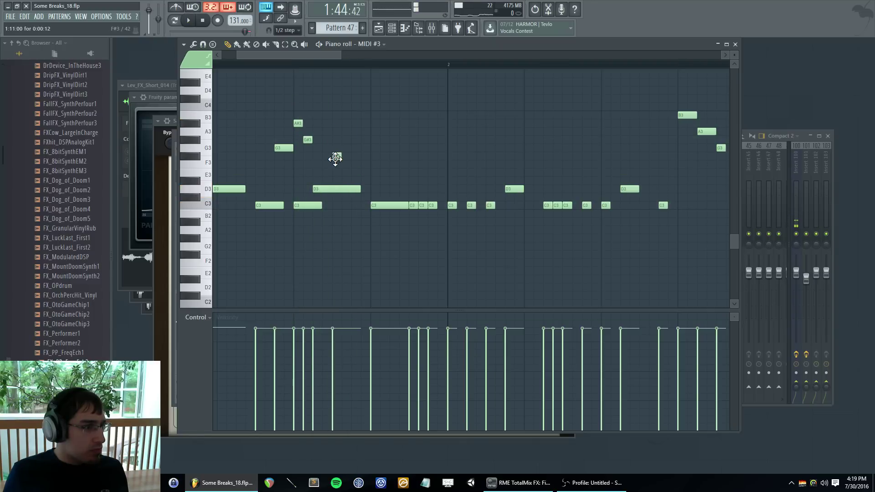
{"action": "left_click_drag", "start_coordinate": [336, 152], "coordinate": [365, 160]}
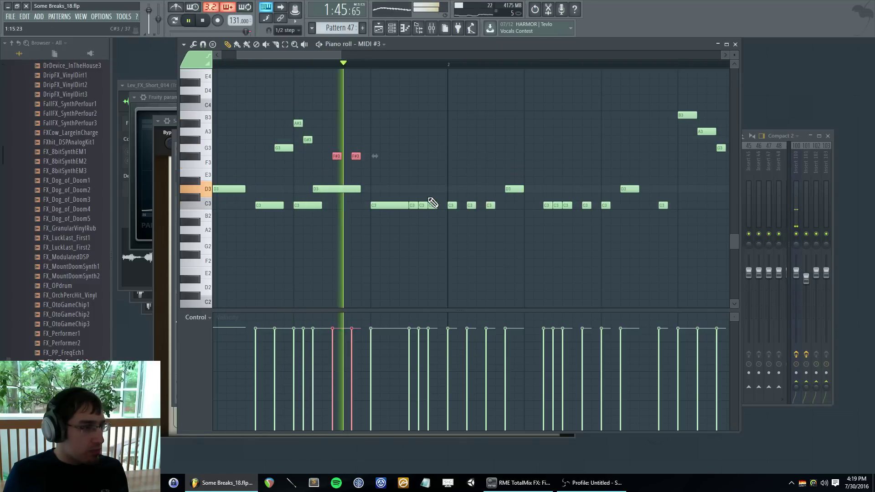
{"action": "key", "text": "space"}
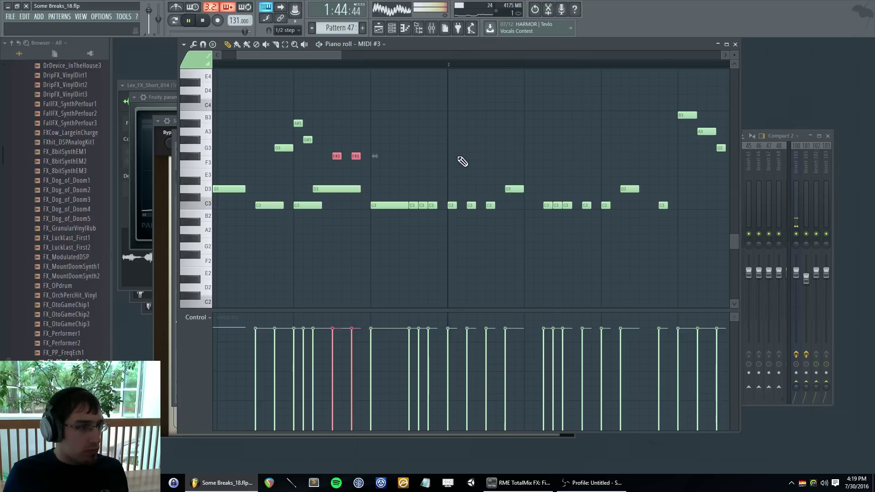
{"action": "key", "text": "space"}
{"action": "left_click", "coordinate": [431, 156]}
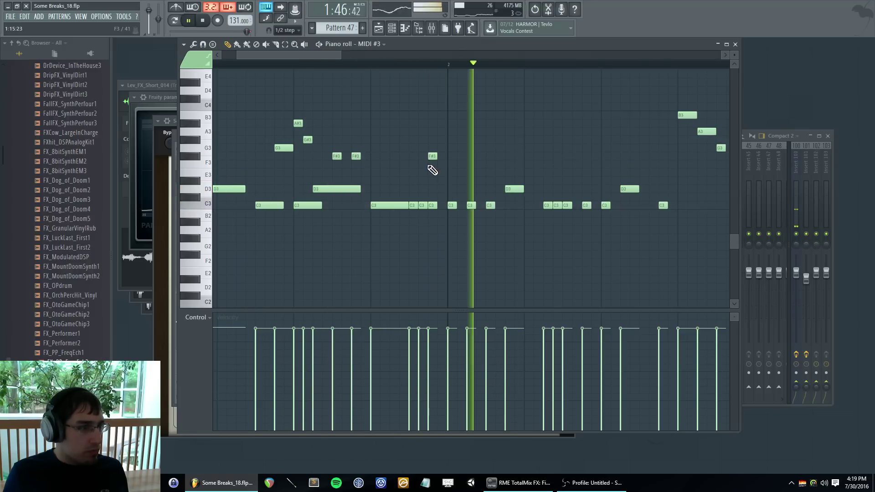
- Layer D#3 notes above the main D3 hits across all four bars of the pattern while playing it back
{"action": "key", "text": "space"}
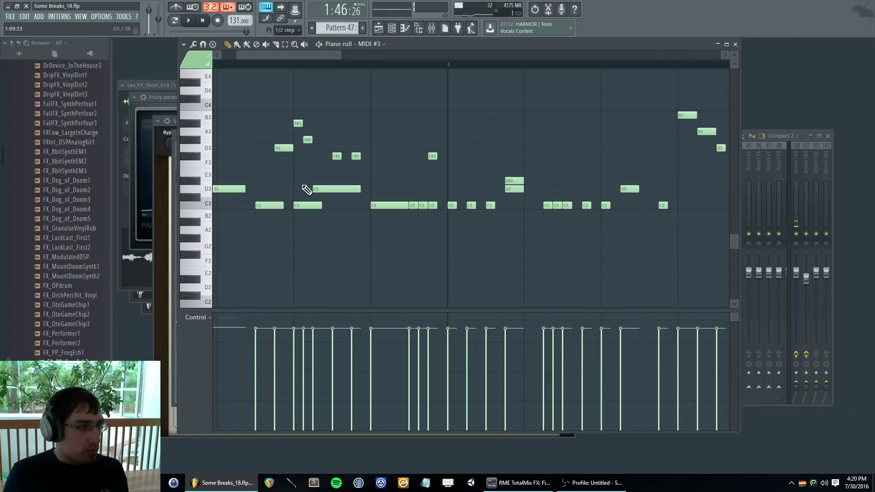
{"action": "scroll", "coordinate": [306, 190], "scroll_direction": "down", "scroll_amount": 3, "text": "ctrl"}
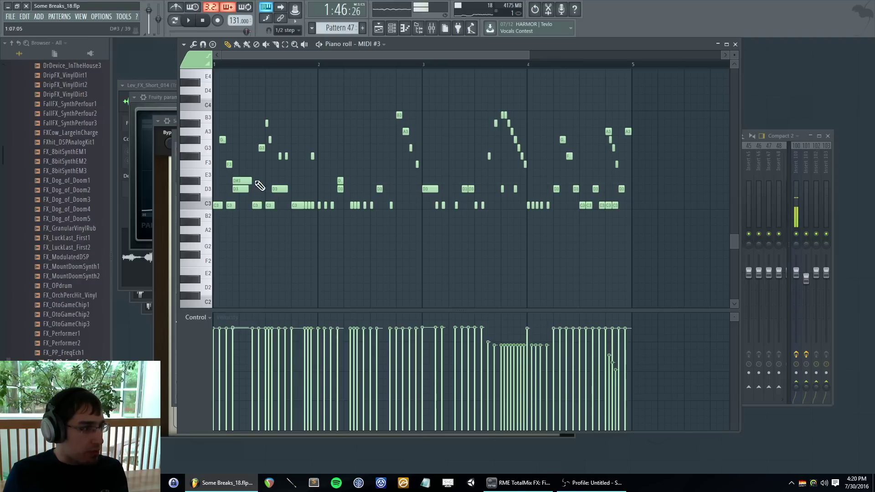
{"action": "left_click", "coordinate": [426, 180]}
{"action": "key", "text": "space"}
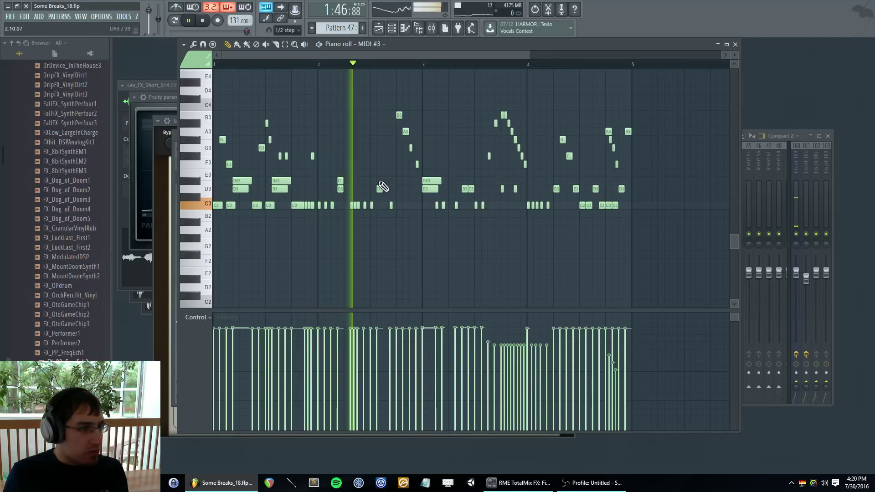
{"action": "left_click", "coordinate": [383, 181]}
{"action": "left_click", "coordinate": [465, 181]}
{"action": "left_click", "coordinate": [504, 181]}
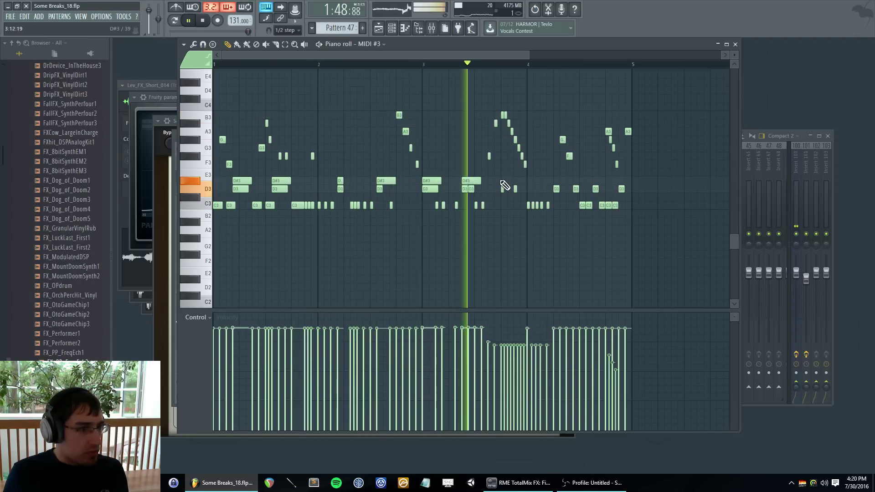
{"action": "left_click", "coordinate": [555, 181]}
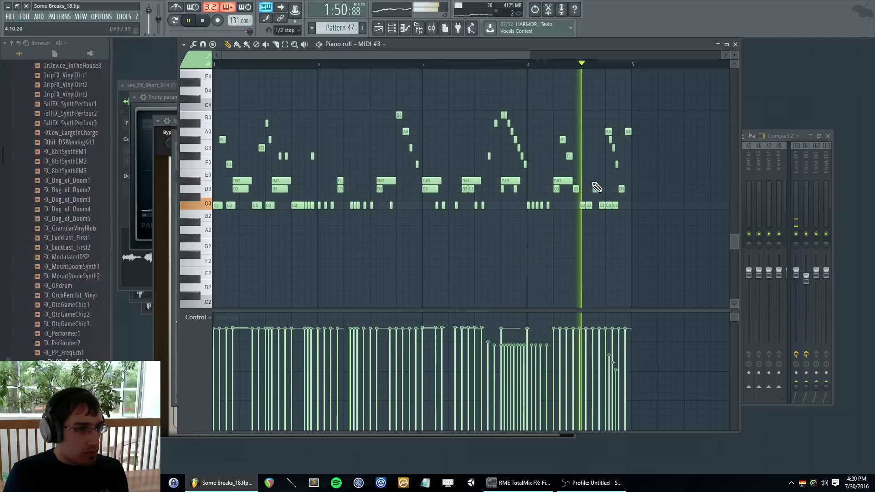
{"action": "left_click", "coordinate": [595, 181]}
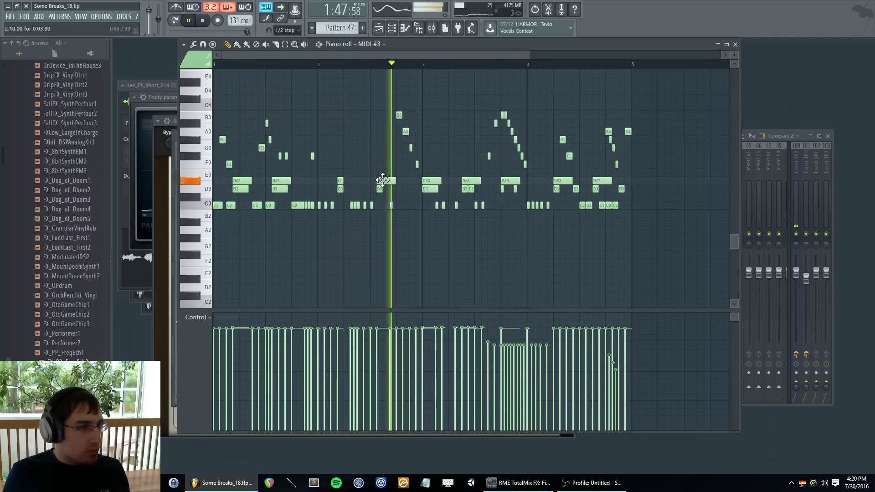
- Add two short extra D#3 notes in bar 3, one right after its first D#3 and one before its last, and play the result
{"action": "scroll", "coordinate": [444, 192], "scroll_direction": "up", "scroll_amount": 2, "text": "ctrl"}
{"action": "left_click", "coordinate": [451, 182]}
{"action": "right_click", "coordinate": [455, 182]}
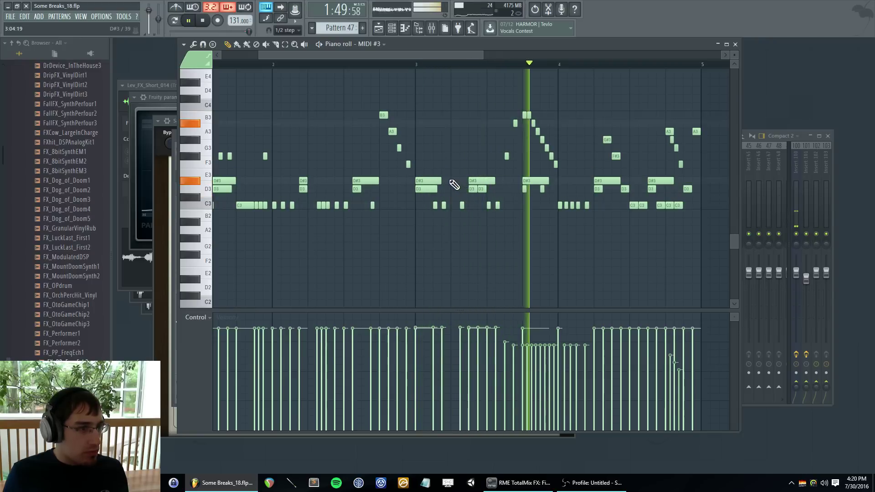
{"action": "key", "text": "space"}
{"action": "left_click", "coordinate": [453, 174]}
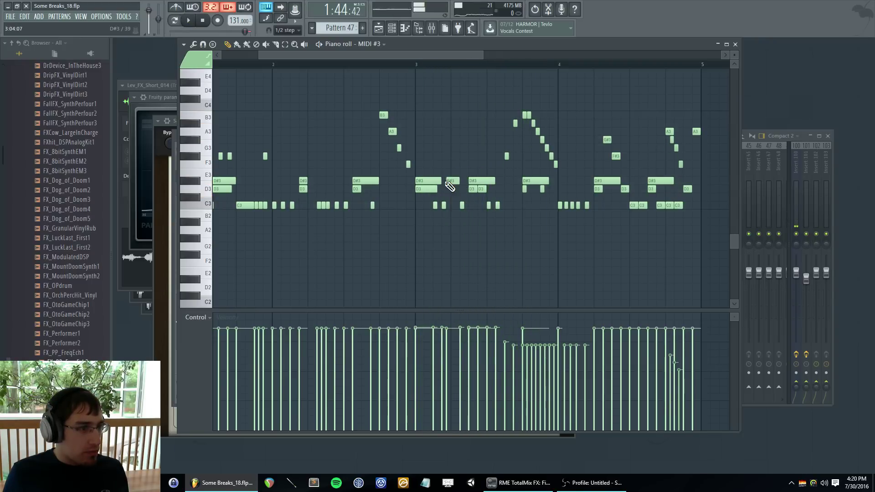
{"action": "scroll", "coordinate": [443, 178], "scroll_direction": "up", "scroll_amount": 2, "text": "ctrl"}
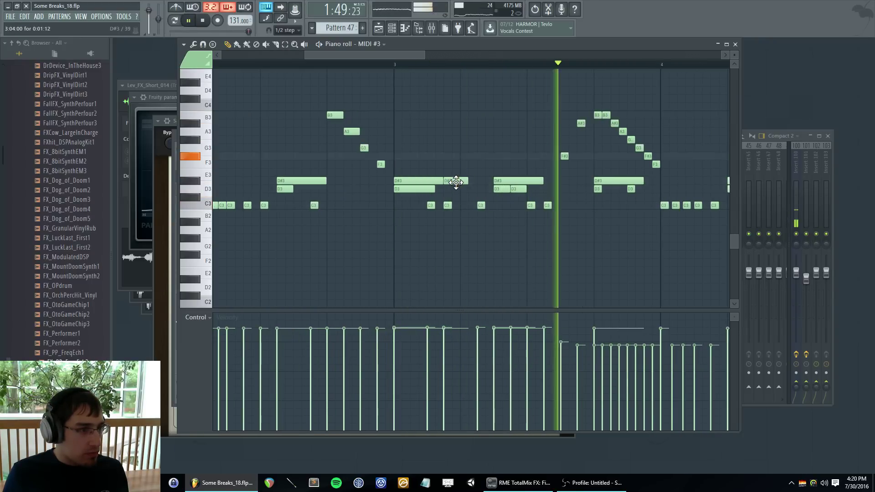
{"action": "key", "text": "space"}
{"action": "scroll", "coordinate": [513, 152], "scroll_direction": "down", "scroll_amount": 3, "text": "ctrl"}
{"action": "key", "text": "space"}
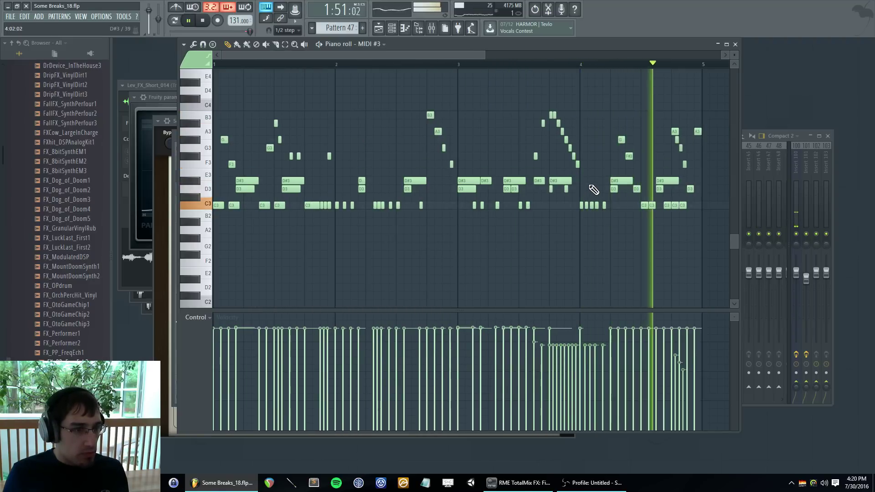
{"action": "scroll", "coordinate": [422, 168], "scroll_direction": "up", "scroll_amount": 2, "text": "ctrl"}
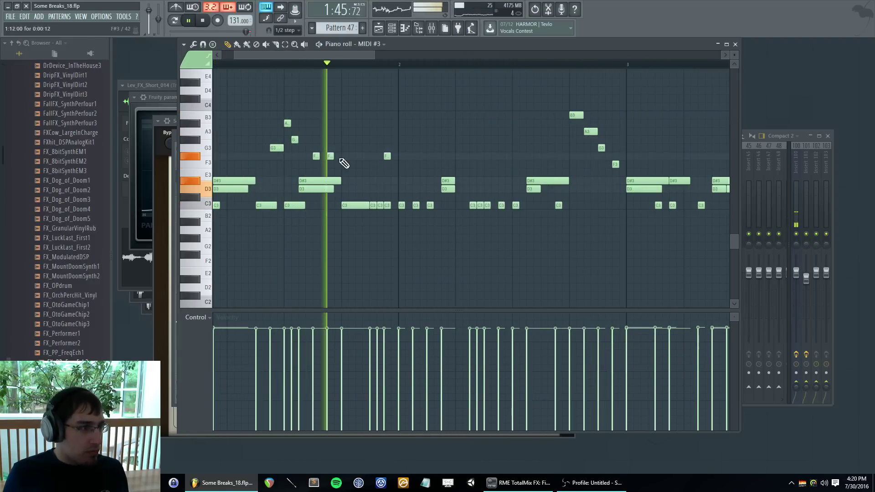
- Stop playback and load FabFilter Saturn into effect slot 5 of the Bit kit mixer track
{"action": "key", "text": "F9"}
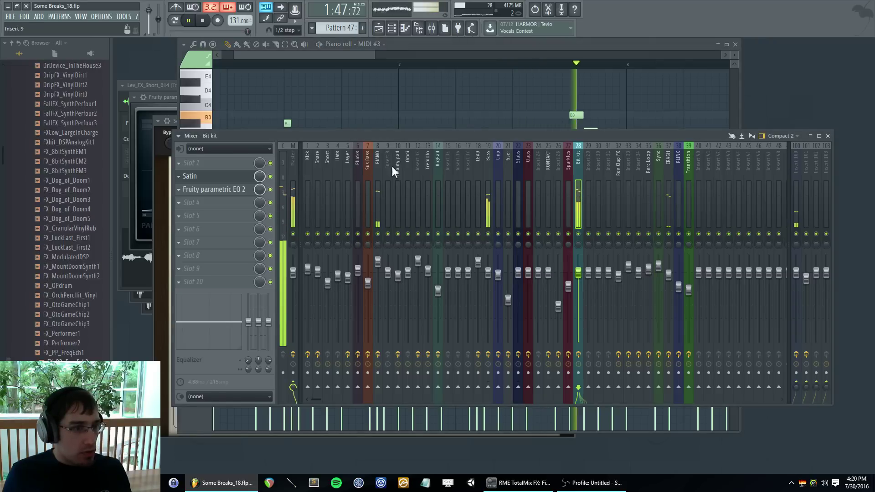
{"action": "key", "text": "space"}
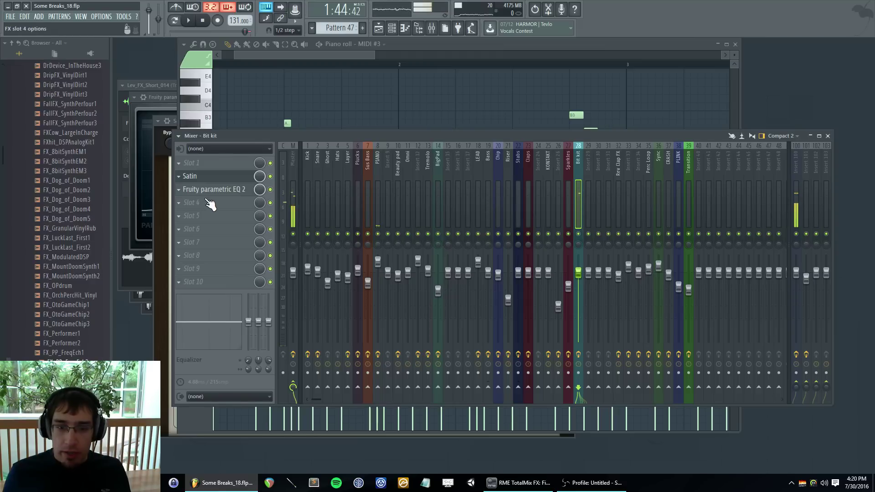
{"action": "left_click", "coordinate": [182, 216]}
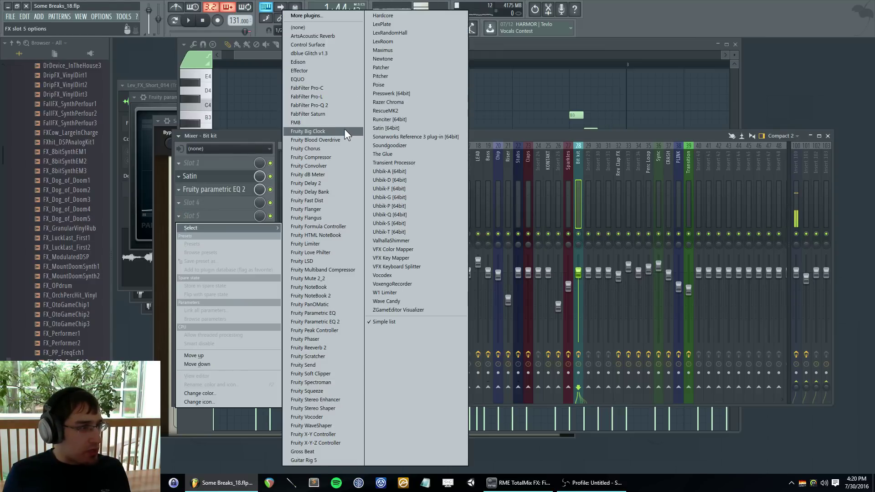
{"action": "left_click", "coordinate": [337, 115]}
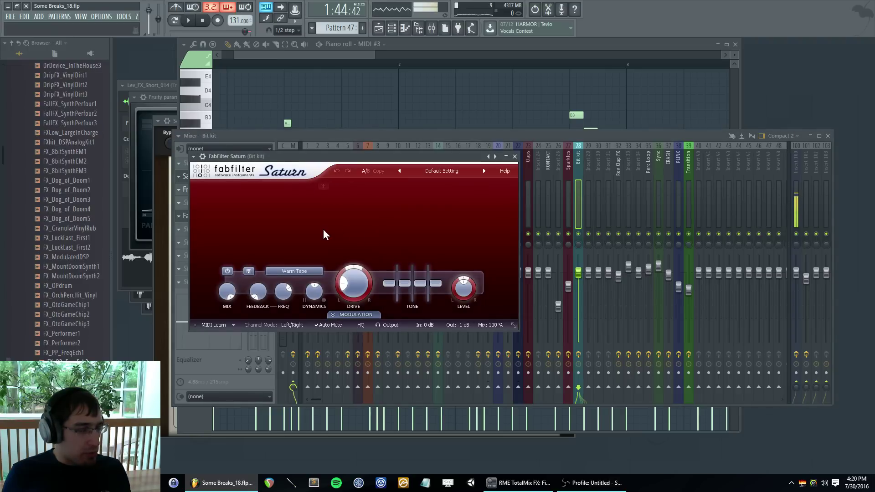
- While the song plays, set Saturn's style to Clean Tube, drive to about 39% and dynamics to about 0.2, and close the plugin
{"action": "key", "text": "space"}
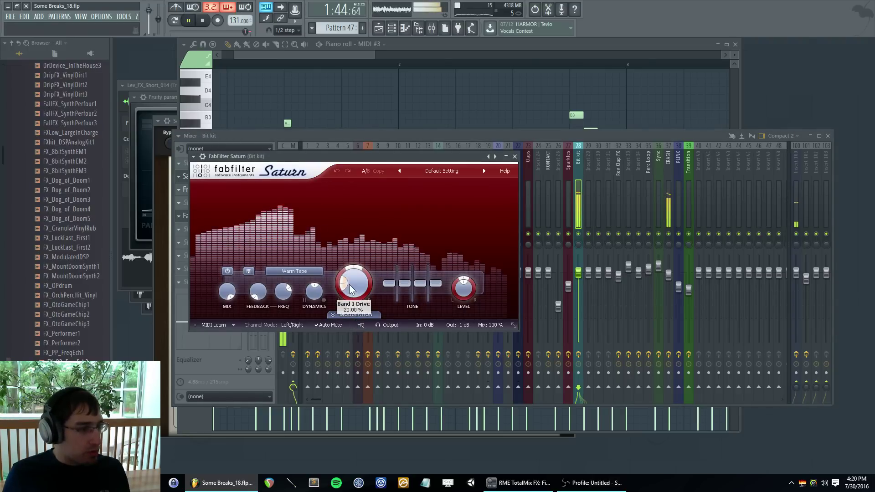
{"action": "left_click_drag", "start_coordinate": [350, 286], "coordinate": [353, 274]}
{"action": "left_click", "coordinate": [303, 272]}
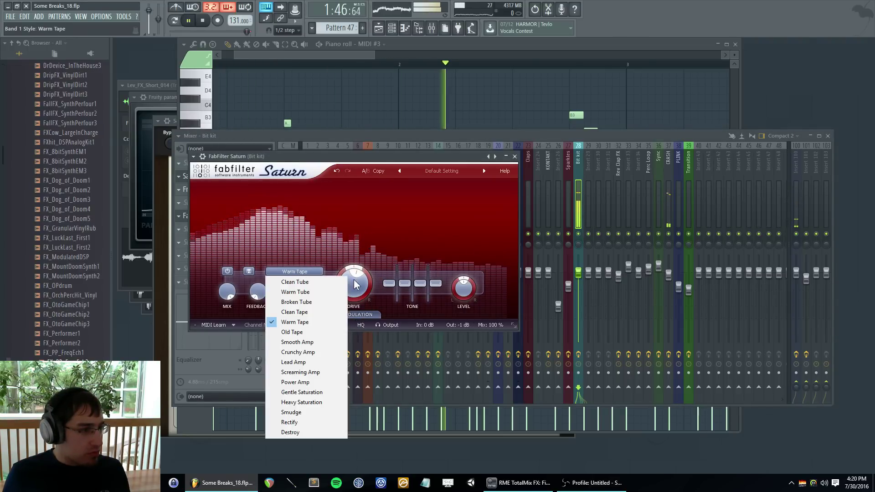
{"action": "left_click", "coordinate": [355, 284]}
{"action": "left_click", "coordinate": [295, 271]}
{"action": "left_click", "coordinate": [295, 282]}
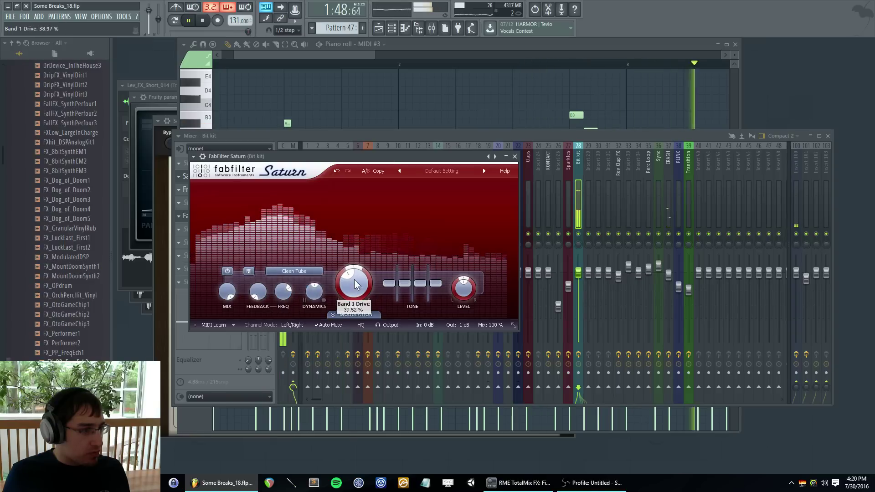
{"action": "left_click_drag", "start_coordinate": [314, 294], "coordinate": [314, 298]}
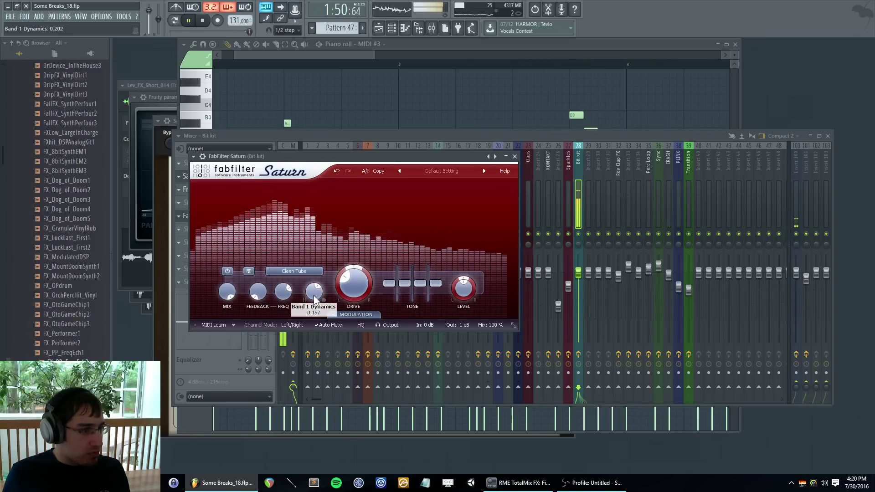
{"action": "key", "text": "Escape"}
{"action": "key", "text": "F5"}
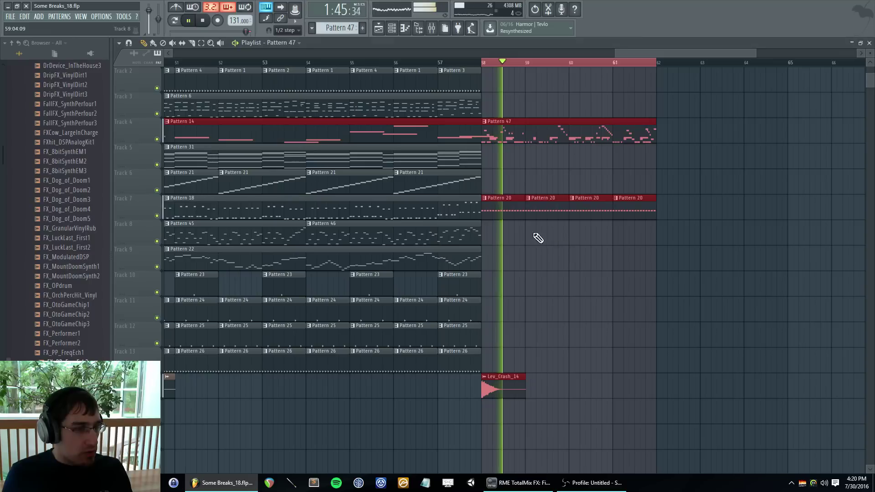
{"action": "key", "text": "F5"}
{"action": "key", "text": "F6"}
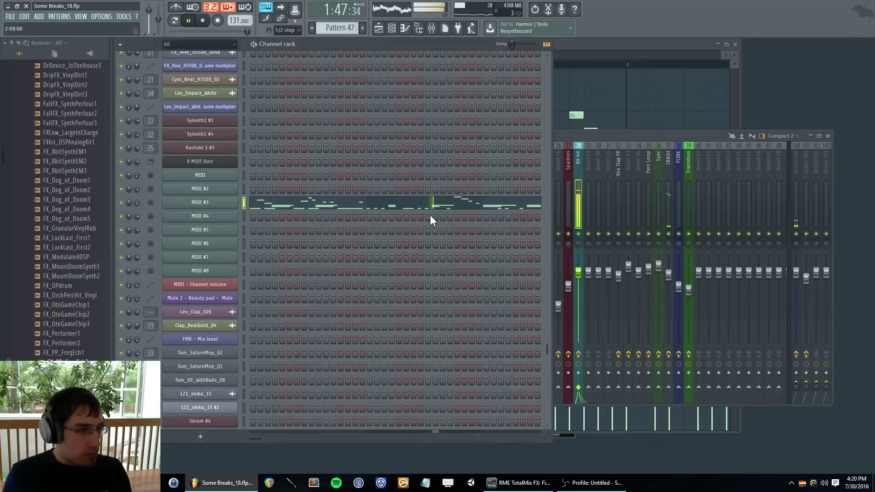
{"action": "key", "text": "F7"}
- Load Fruity Reeverb 2 into effect slot 6 of the Bit kit mixer track
{"action": "key", "text": "F9"}
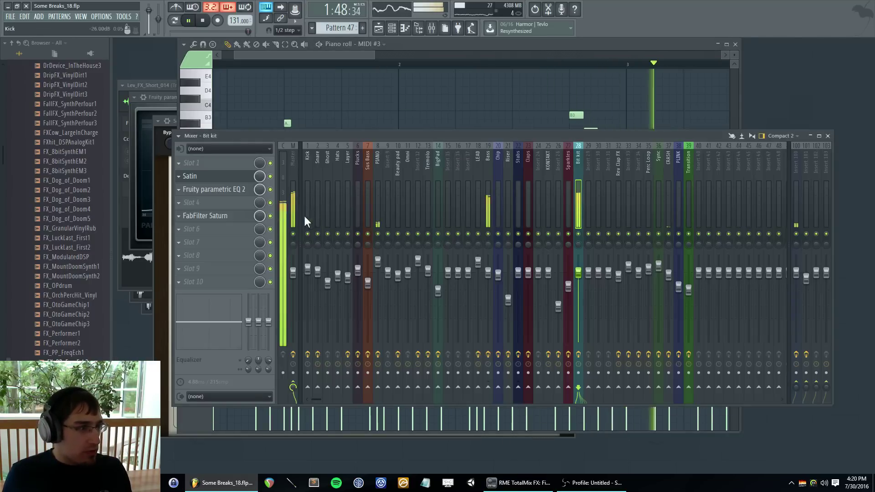
{"action": "left_click", "coordinate": [185, 236]}
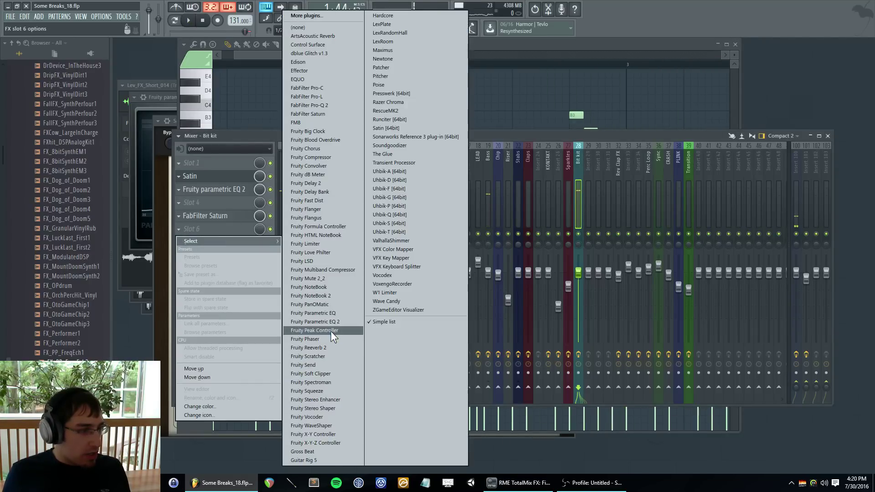
{"action": "left_click", "coordinate": [327, 349]}
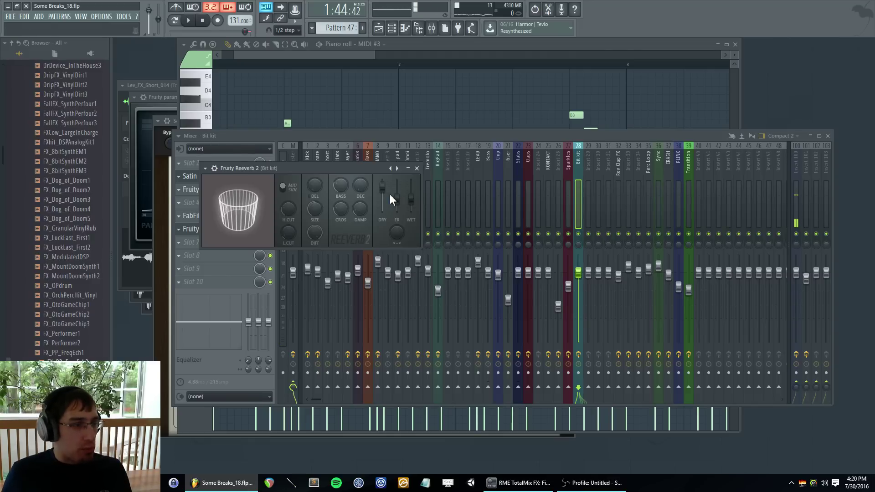
- During playback, adjust Reeverb 2's bass and lower its wet level to a subtle amount, and stop the song
{"action": "key", "text": "space"}
{"action": "mouse_move", "coordinate": [411, 199]}
{"action": "left_mouse_down"}
{"action": "mouse_move", "coordinate": [410, 209]}
{"action": "mouse_move", "coordinate": [411, 183]}
{"action": "mouse_move", "coordinate": [411, 211]}
{"action": "mouse_move", "coordinate": [411, 196]}
{"action": "left_mouse_up"}
{"action": "left_click_drag", "start_coordinate": [341, 186], "coordinate": [341, 190]}
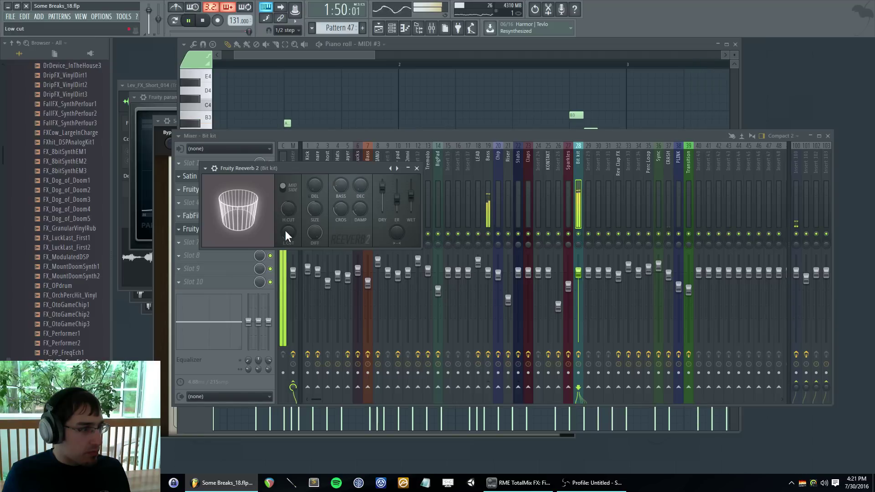
{"action": "mouse_move", "coordinate": [411, 196]}
{"action": "left_mouse_down"}
{"action": "mouse_move", "coordinate": [411, 184]}
{"action": "mouse_move", "coordinate": [413, 211]}
{"action": "left_mouse_up"}
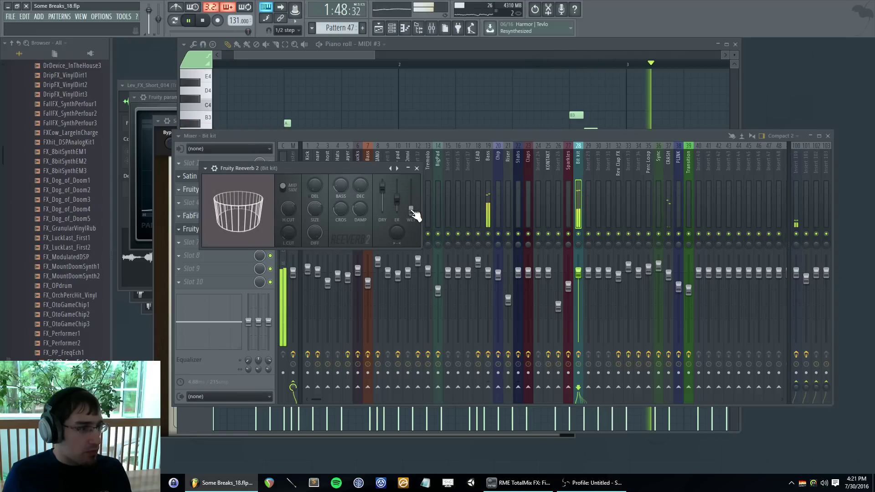
{"action": "key", "text": "space"}
{"action": "left_click", "coordinate": [11, 17]}
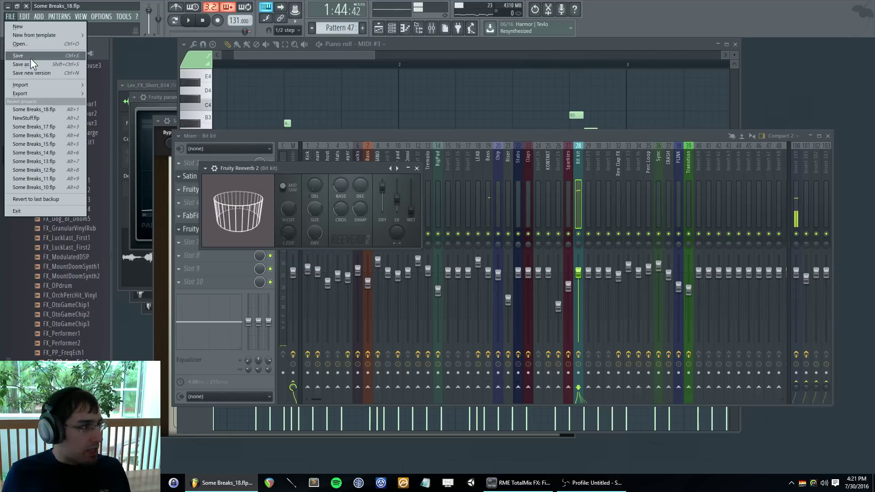
{"action": "key", "text": "F5"}
{"action": "key", "text": "F5"}
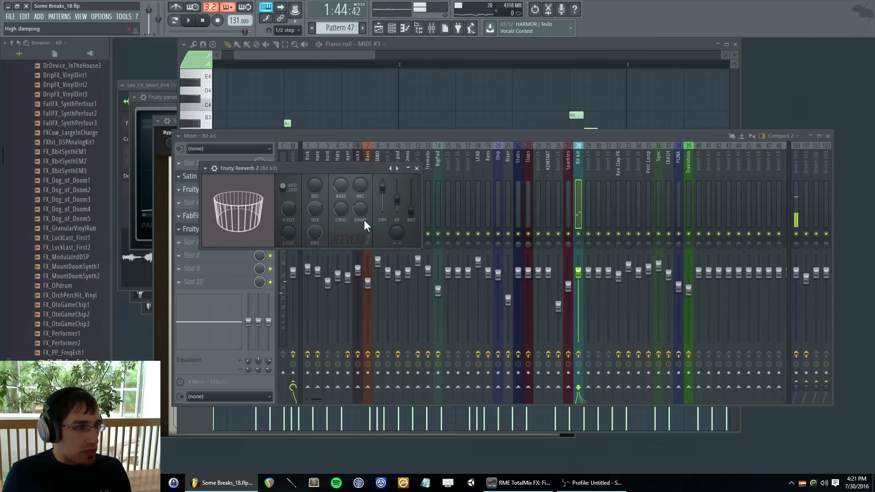
- Create an automation clip for Reeverb 2's wet level over the selected bars 58 through 61
{"action": "right_click", "coordinate": [414, 213]}
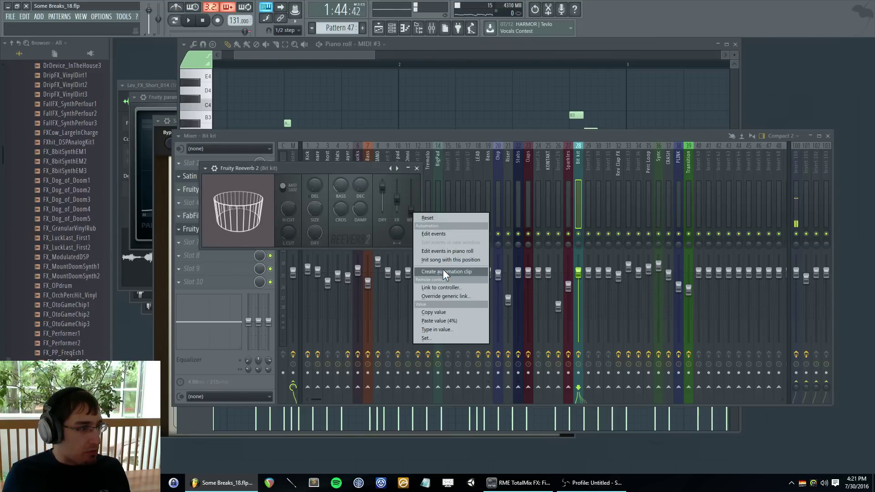
{"action": "left_click", "coordinate": [445, 273]}
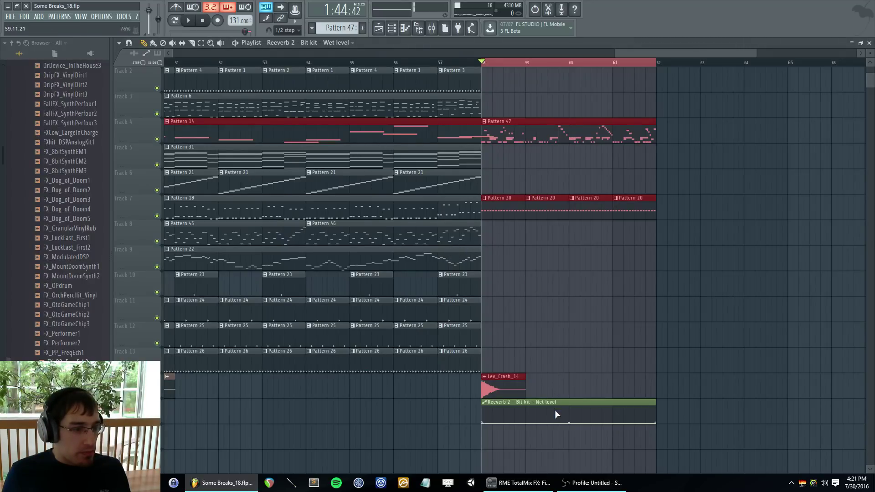
- Set the playlist snap to Line and move only the Reeverb 2 wet level automation clip up to track 8 at bar 58
{"action": "left_click_drag", "start_coordinate": [556, 403], "coordinate": [561, 217]}
{"action": "key", "text": "ctrl+z"}
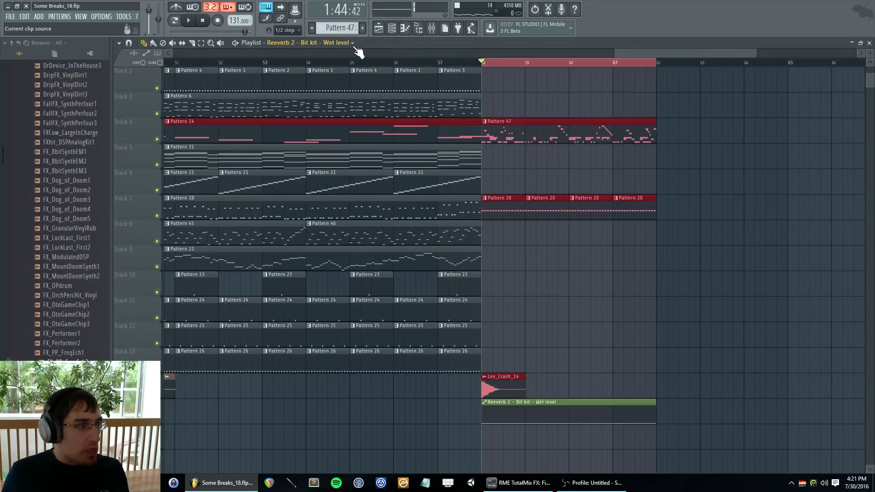
{"action": "left_click", "coordinate": [292, 44]}
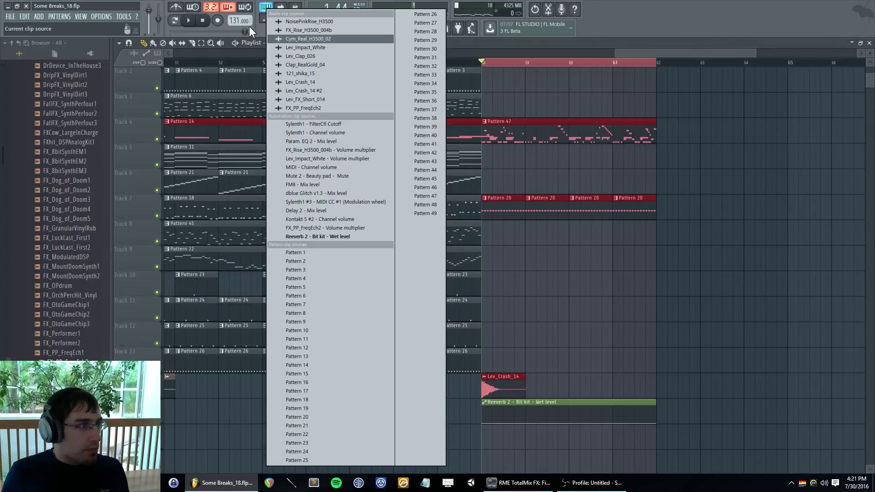
{"action": "left_click", "coordinate": [250, 28]}
{"action": "left_click", "coordinate": [286, 31]}
{"action": "left_click", "coordinate": [291, 41]}
{"action": "key", "text": "ctrl+d"}
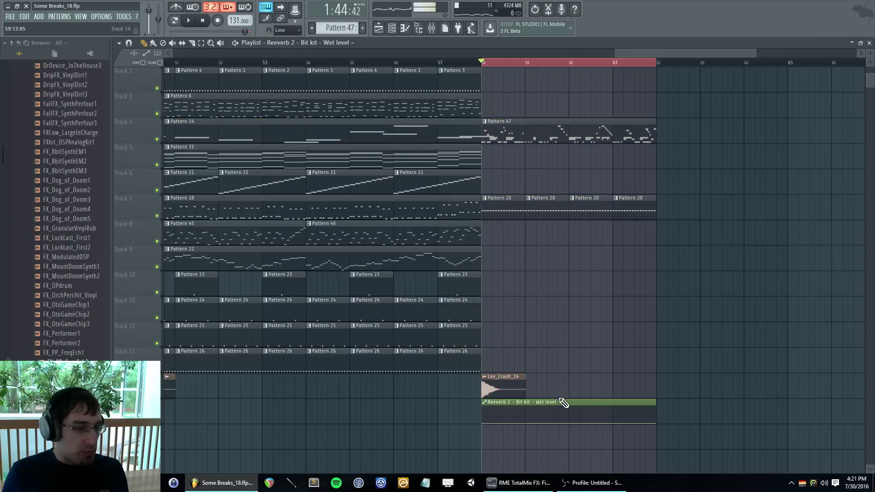
{"action": "left_click_drag", "start_coordinate": [564, 403], "coordinate": [554, 217]}
- Add points to the wet level clip so it stays at minimum until 58:09 and rises to a peak at 58:13
{"action": "scroll", "coordinate": [525, 245], "scroll_direction": "up", "scroll_amount": 3}
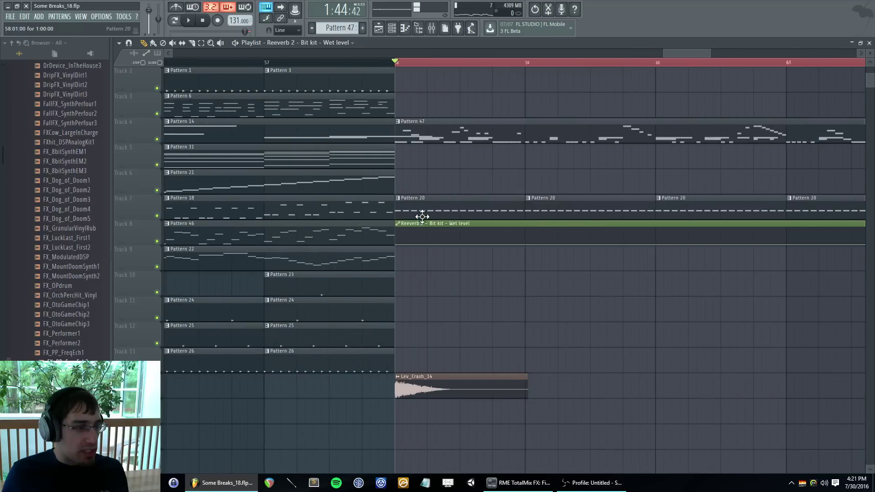
{"action": "right_click", "coordinate": [466, 237]}
{"action": "right_click", "coordinate": [461, 230]}
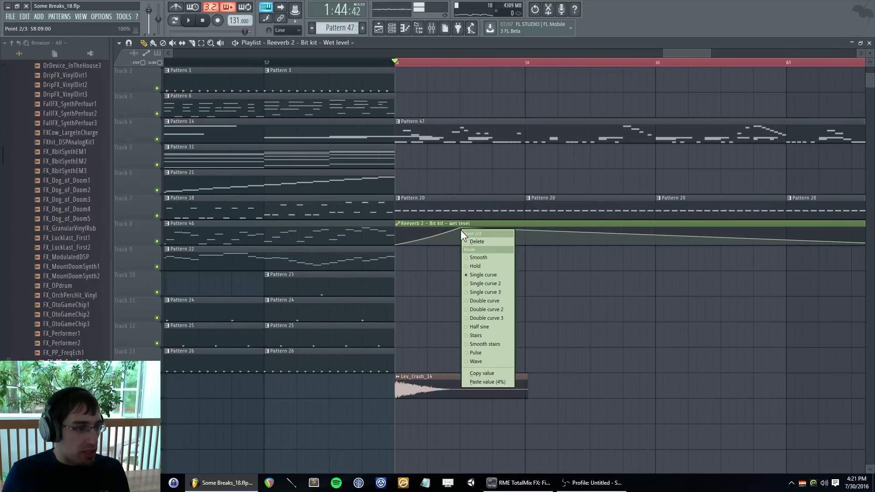
{"action": "key", "text": "Escape"}
{"action": "left_click_drag", "start_coordinate": [461, 230], "coordinate": [452, 254]}
{"action": "right_click", "coordinate": [493, 228]}
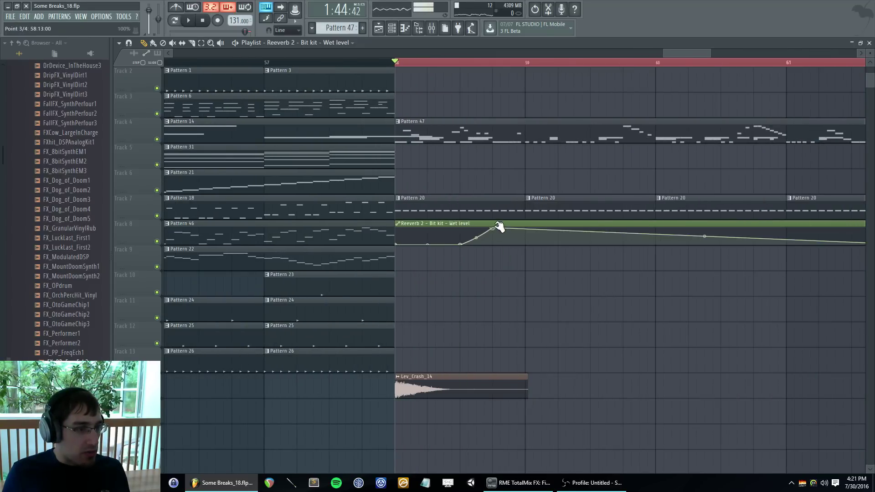
- Make the wet level drop vertically to minimum right after the 58:13 peak and stay flat into bar 59, auditioning the song
{"action": "right_click", "coordinate": [535, 244]}
{"action": "key", "text": "space"}
{"action": "left_click_drag", "start_coordinate": [497, 230], "coordinate": [529, 231]}
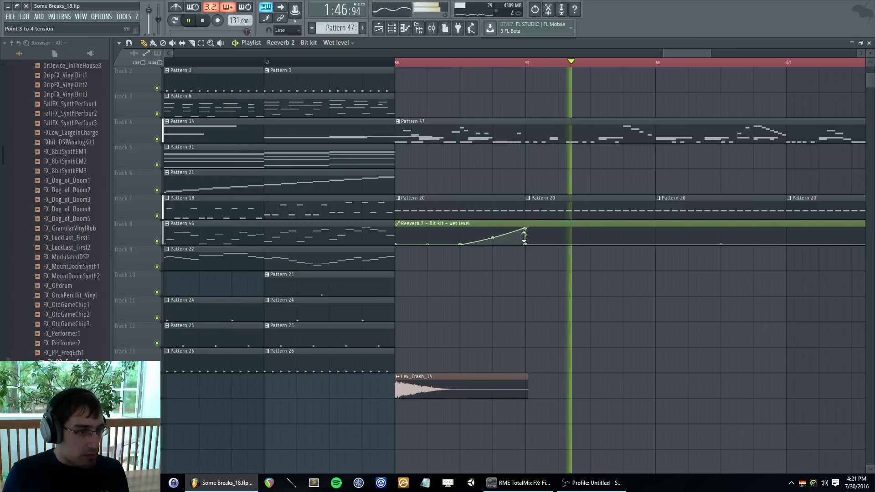
{"action": "key", "text": "space"}
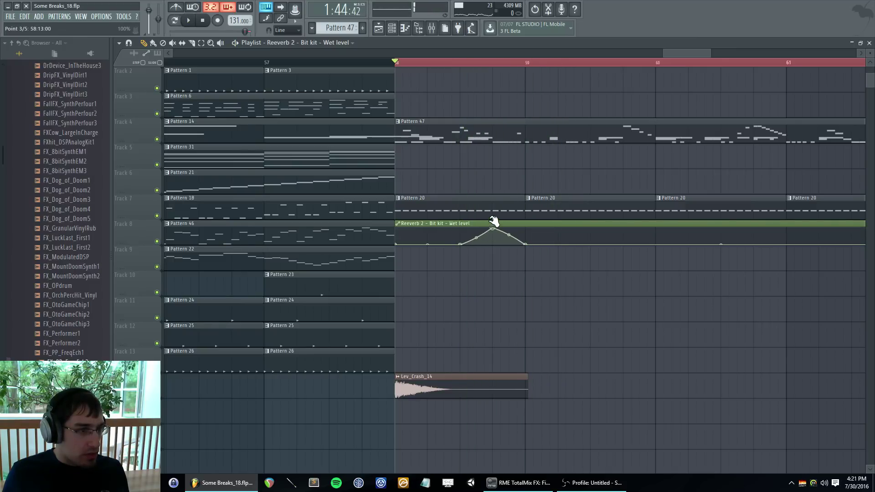
{"action": "key", "text": "space"}
{"action": "right_click", "coordinate": [495, 244]}
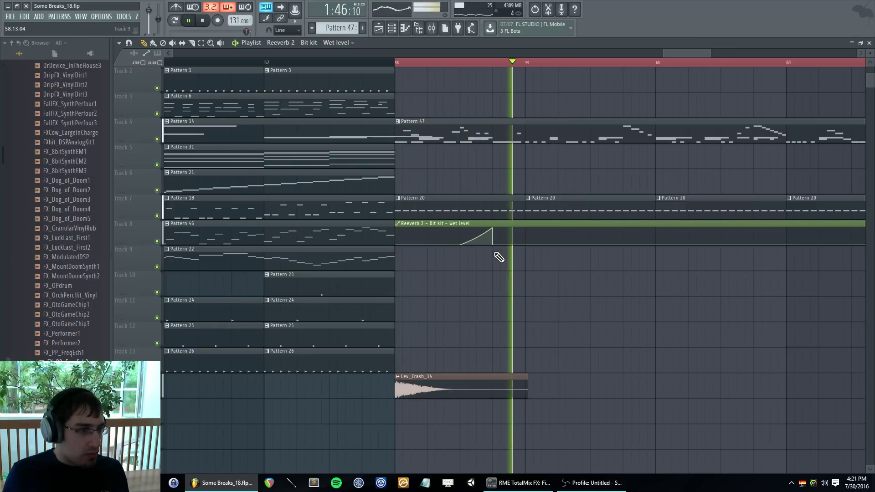
- Shape a second wet level spike that jumps up late in bar 59 and falls back to minimum at 60:01
{"action": "right_click", "coordinate": [624, 228]}
{"action": "right_click", "coordinate": [657, 244]}
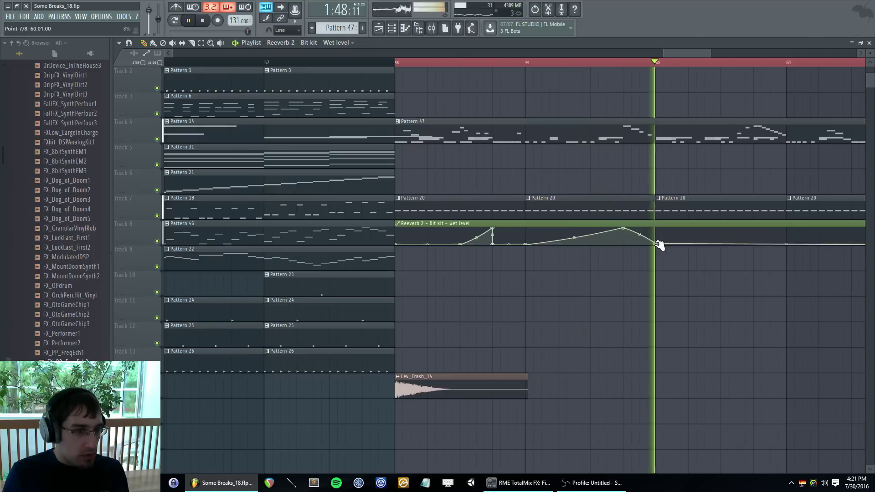
{"action": "key", "text": "space"}
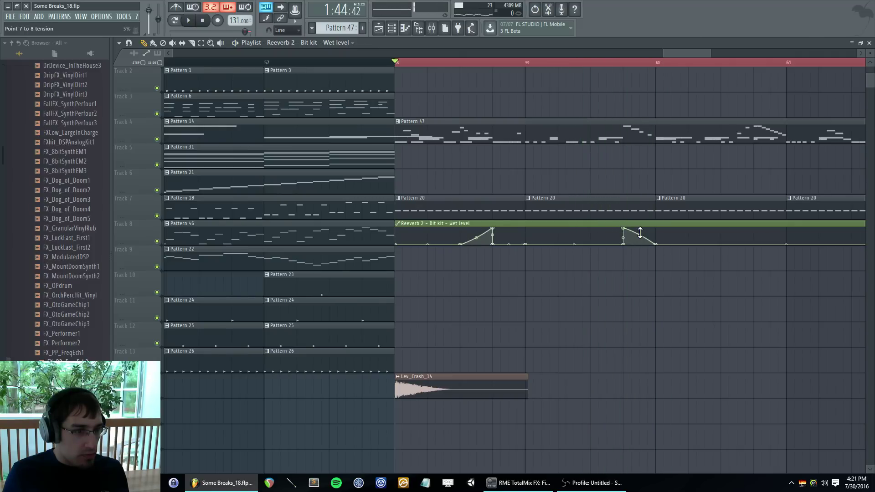
{"action": "key", "text": "space"}
- Draw a long wet level swell across bar 60, held high near its end and falling to minimum early in bar 61
{"action": "left_click_drag", "start_coordinate": [680, 53], "coordinate": [694, 53]}
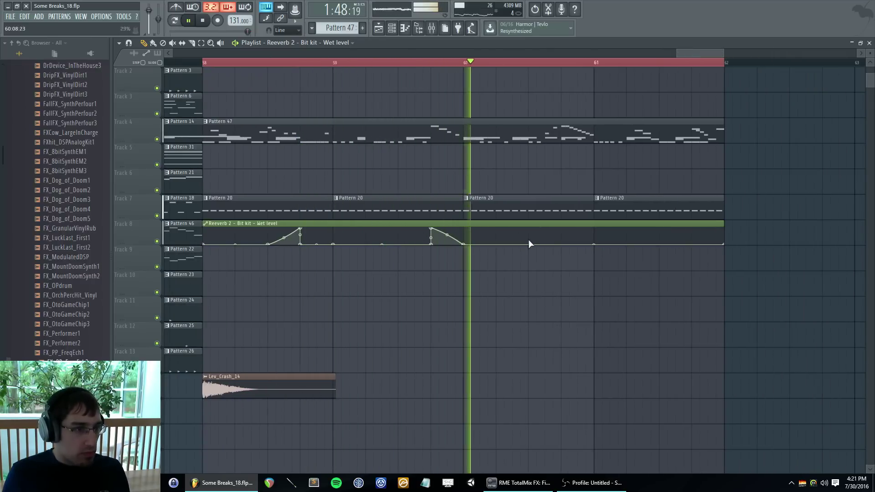
{"action": "right_click", "coordinate": [554, 229]}
{"action": "right_click", "coordinate": [586, 231]}
{"action": "right_click", "coordinate": [603, 244]}
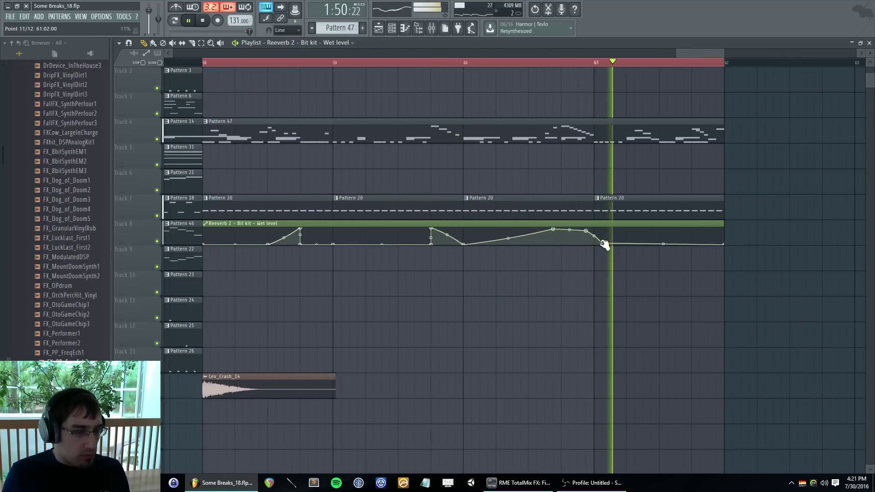
- Add a final wet level rise toward the end of bar 61 and adjust the curve tension of the bar 60 rise
{"action": "right_click", "coordinate": [711, 242]}
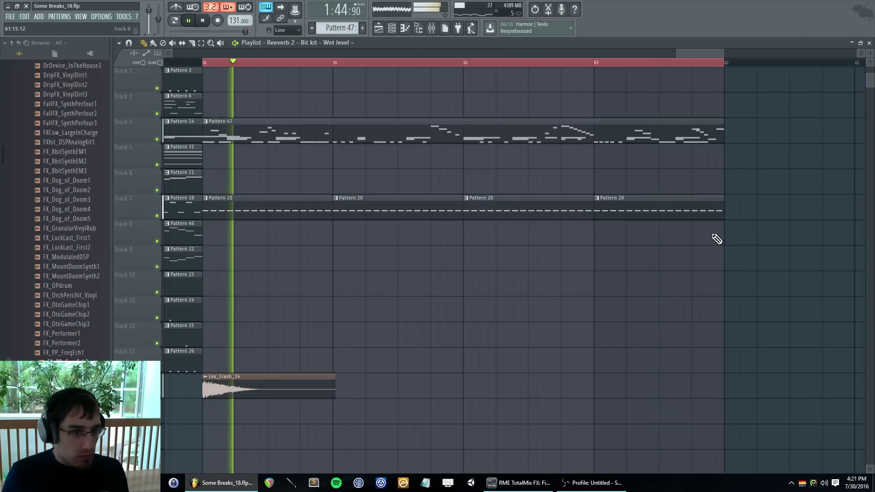
{"action": "key", "text": "ctrl+z"}
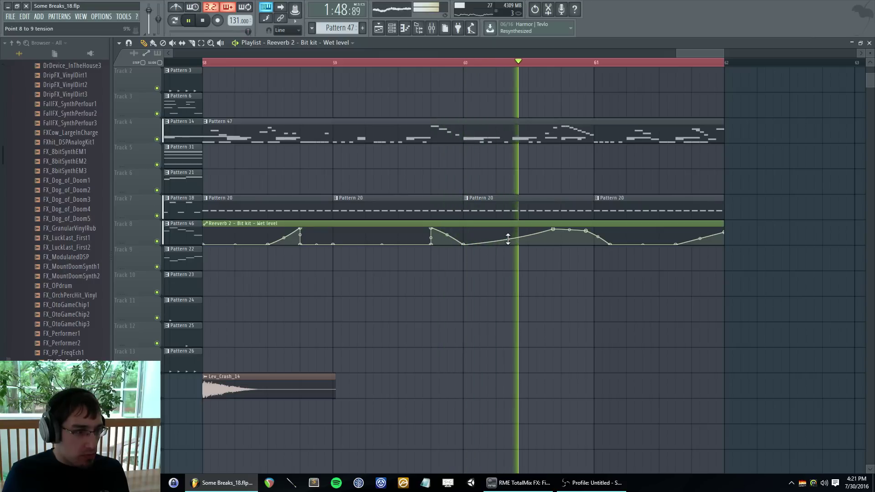
{"action": "left_click_drag", "start_coordinate": [508, 239], "coordinate": [508, 237]}
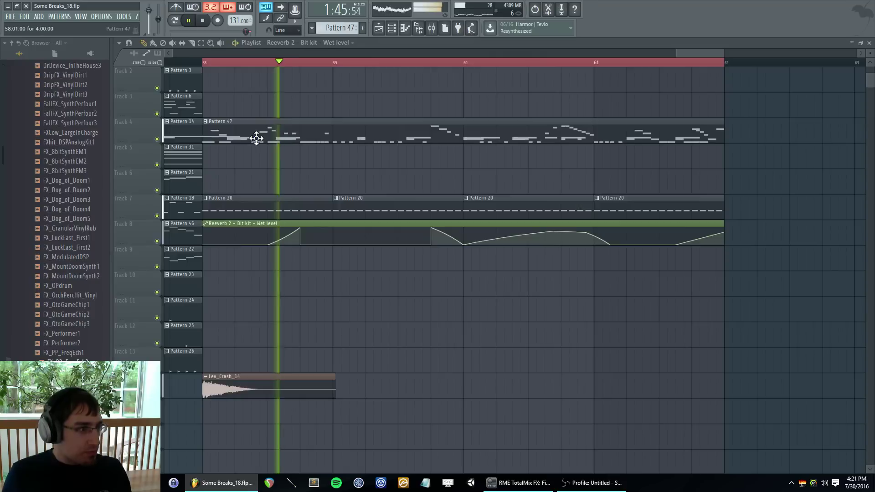
- Check Pattern 47's channels in the channel rack, stop playback, close the rack and save the project
{"action": "double_click", "coordinate": [256, 135]}
{"action": "scroll", "coordinate": [277, 182], "scroll_direction": "up", "scroll_amount": 6}
{"action": "key", "text": "space"}
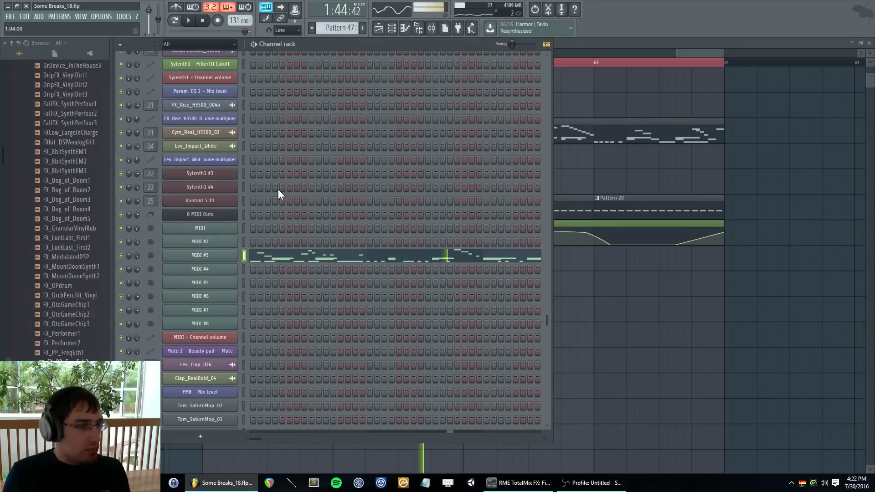
{"action": "key", "text": "F6"}
{"action": "left_click", "coordinate": [10, 16]}
{"action": "left_click", "coordinate": [21, 55]}
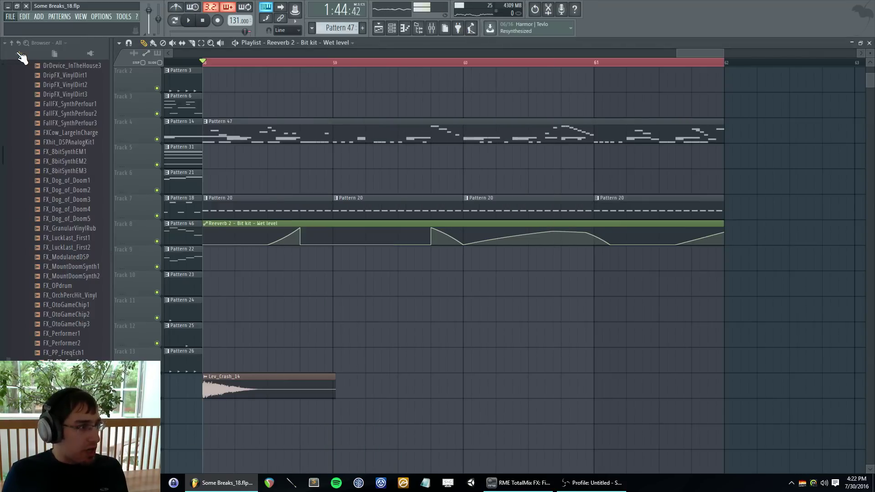
- Find the iZotope Stutter Edit VST by searching for "stutter" and load it into effect slot 7 of the Bit kit mixer track
{"action": "key", "text": "F9"}
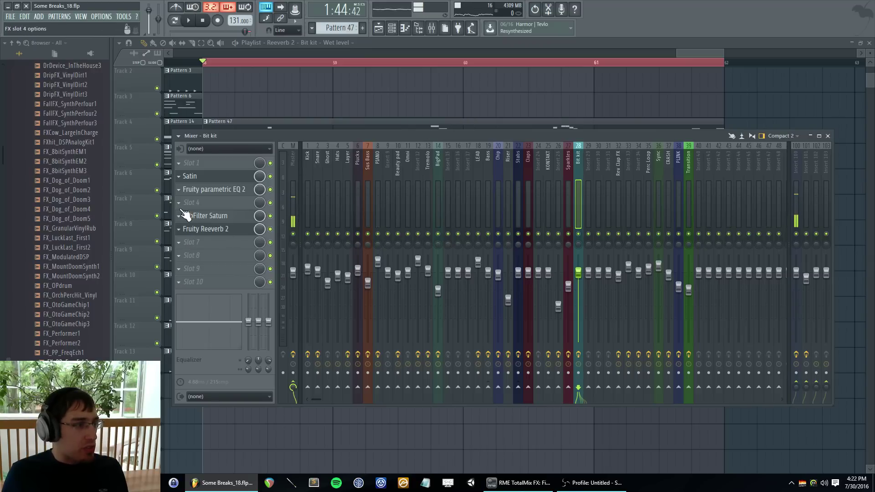
{"action": "left_click", "coordinate": [185, 242]}
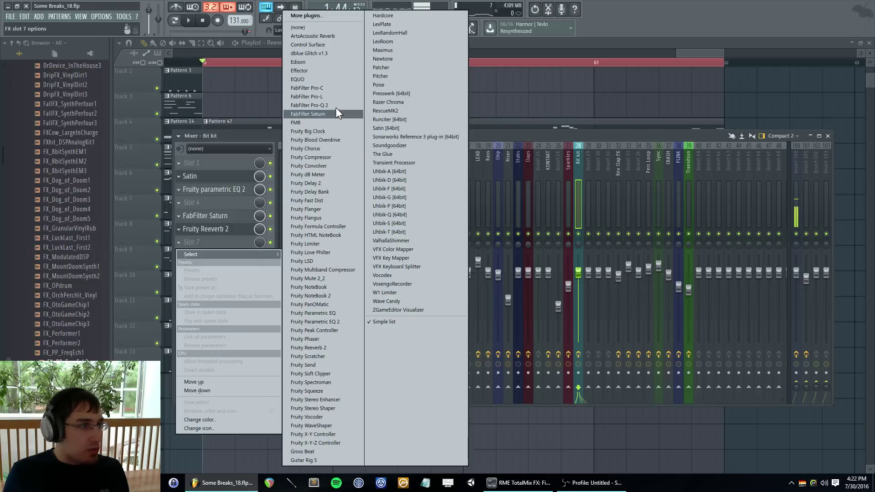
{"action": "left_click", "coordinate": [310, 17]}
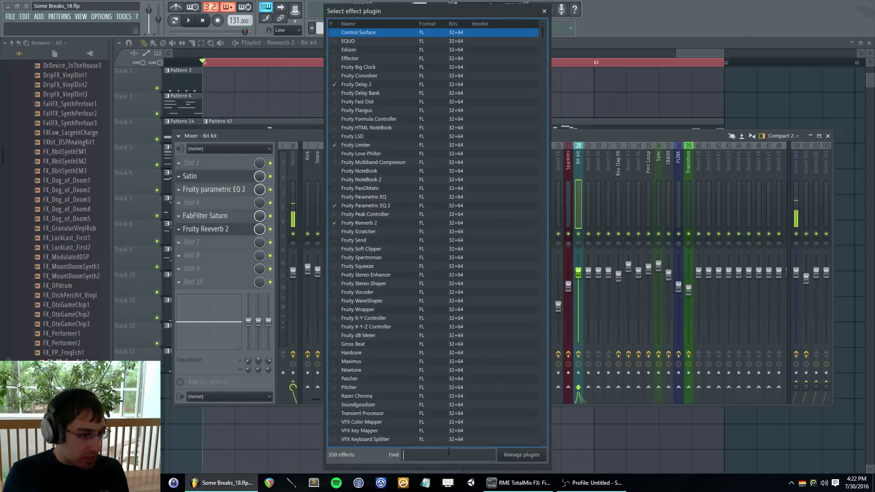
{"action": "type", "text": "stutter"}
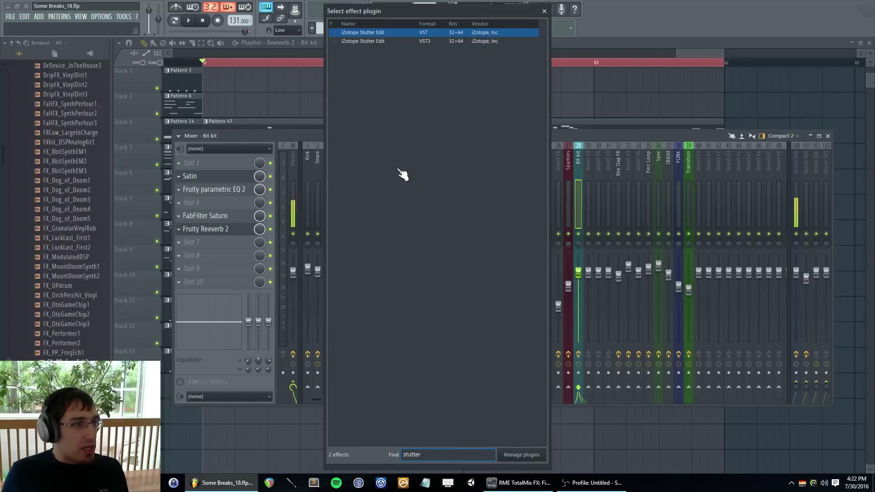
{"action": "double_click", "coordinate": [341, 37]}
- Create new empty Pattern 50, and set Stutter Edit's MIDI input port to 5 in its wrapper settings
{"action": "key", "text": "F4"}
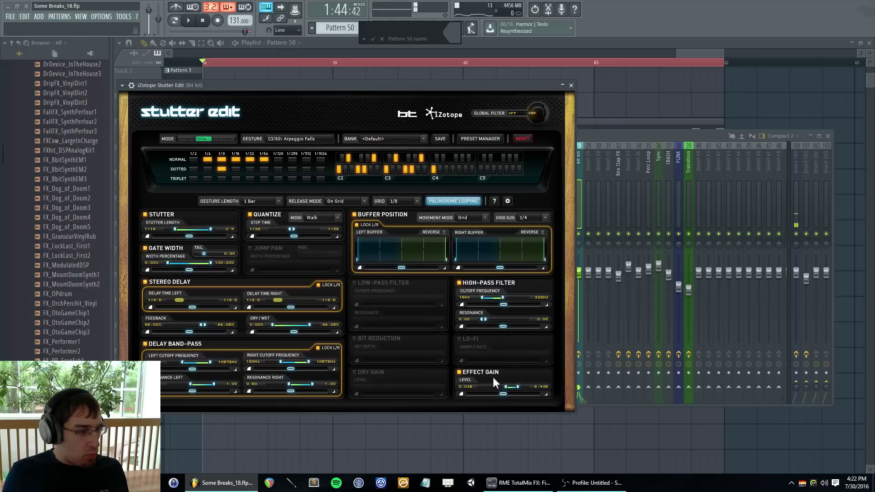
{"action": "left_click", "coordinate": [271, 90]}
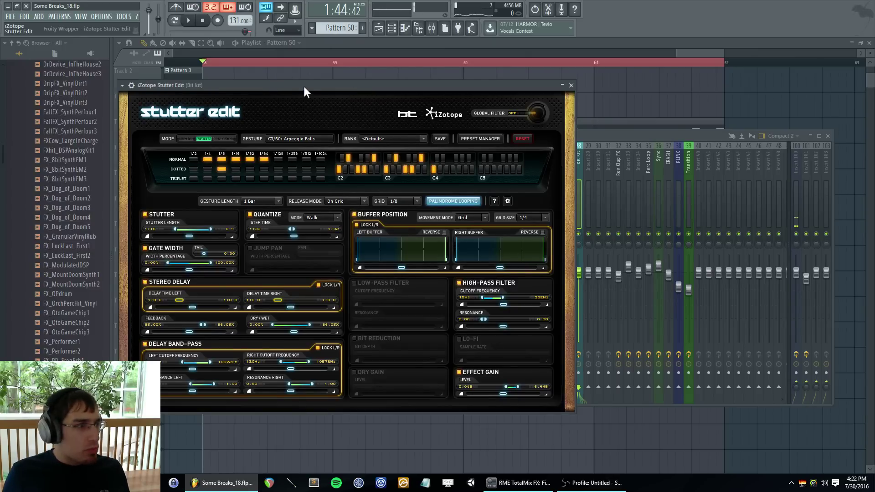
{"action": "left_click_drag", "start_coordinate": [304, 86], "coordinate": [534, 104]}
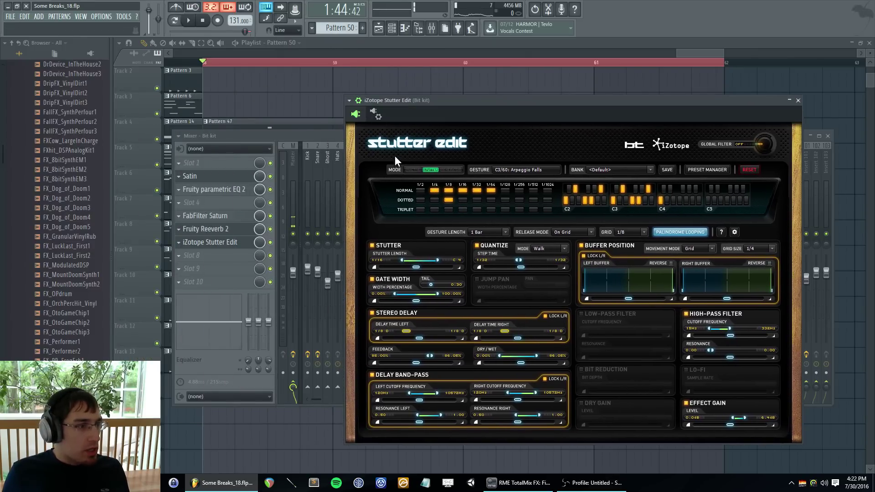
{"action": "left_click", "coordinate": [359, 100]}
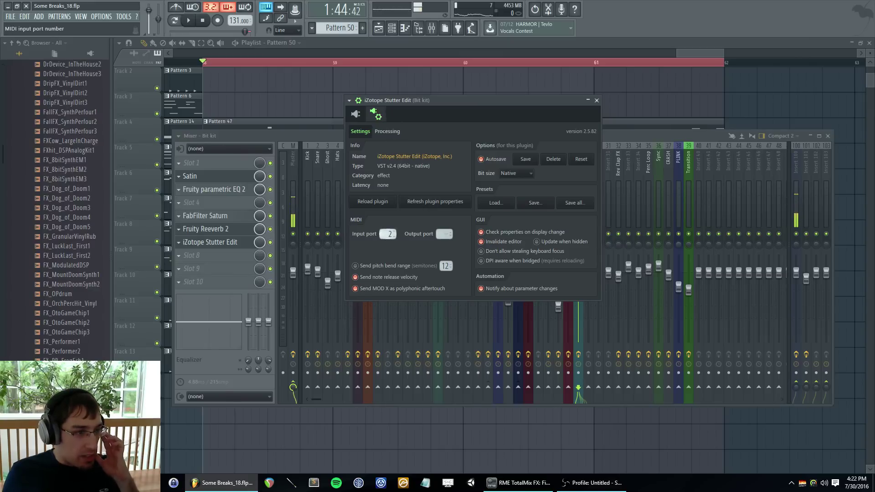
{"action": "key", "text": "Escape"}
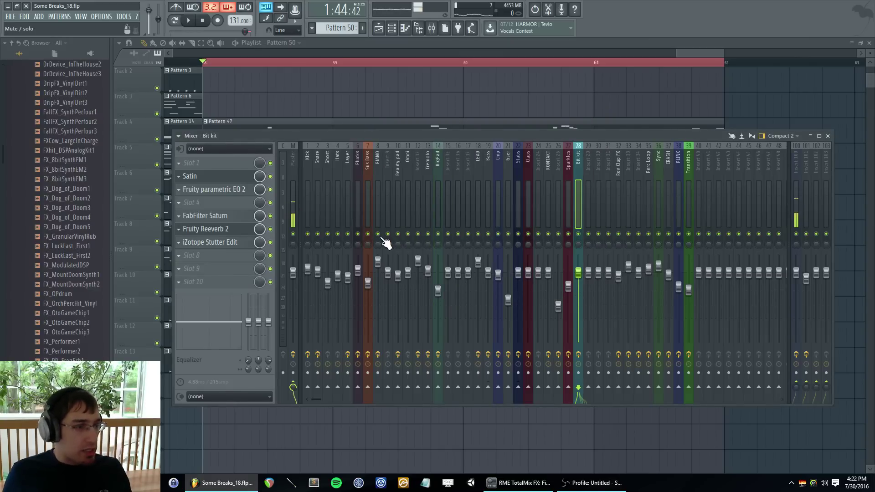
{"action": "key", "text": "Escape"}
- Save the project, create empty Pattern 51 and place it as a one-bar clip on track 9 at bar 58
{"action": "left_click", "coordinate": [10, 16]}
{"action": "left_click", "coordinate": [22, 55]}
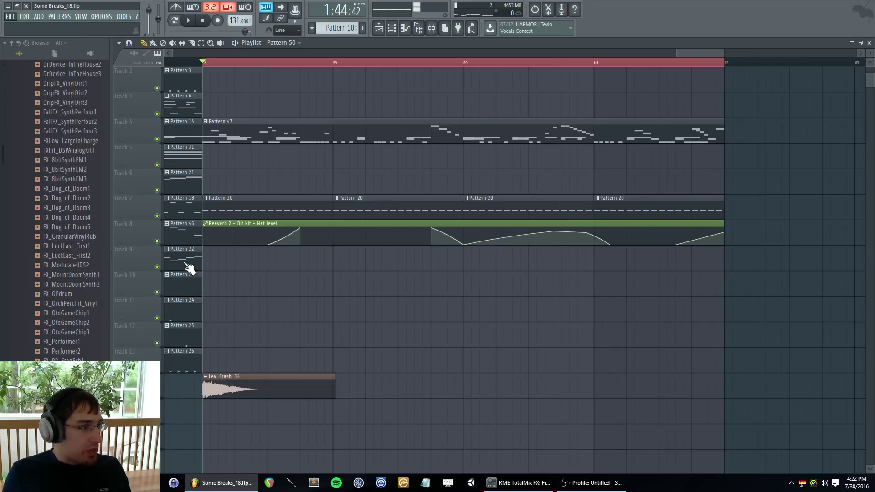
{"action": "key", "text": "F4"}
{"action": "key", "text": "Return"}
{"action": "left_click", "coordinate": [220, 263]}
{"action": "left_click_drag", "start_coordinate": [240, 266], "coordinate": [225, 265]}
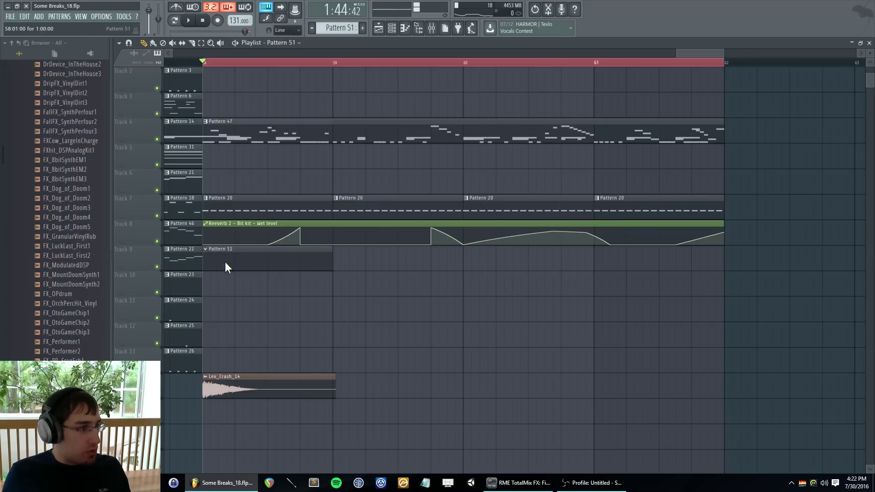
- Add a MIDI Out channel to the end of the channel rack
{"action": "key", "text": "F6"}
{"action": "scroll", "coordinate": [312, 259], "scroll_direction": "down", "scroll_amount": 5}
{"action": "left_click", "coordinate": [42, 13]}
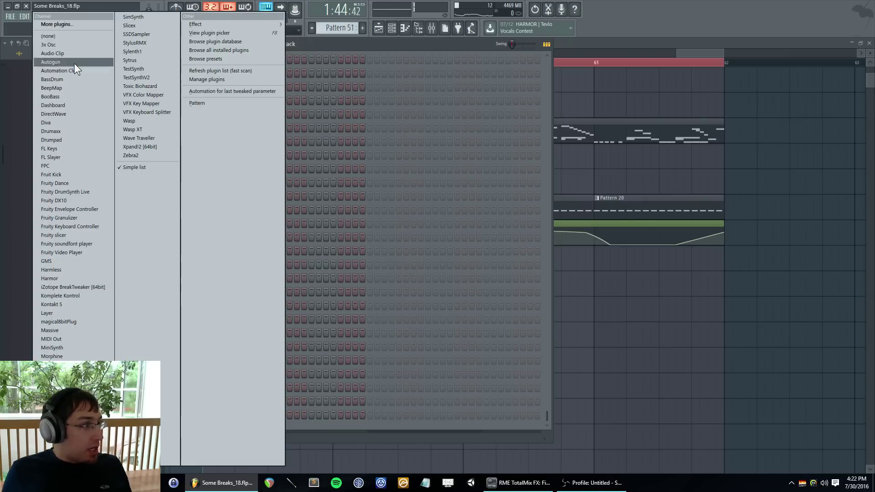
{"action": "left_click", "coordinate": [97, 337]}
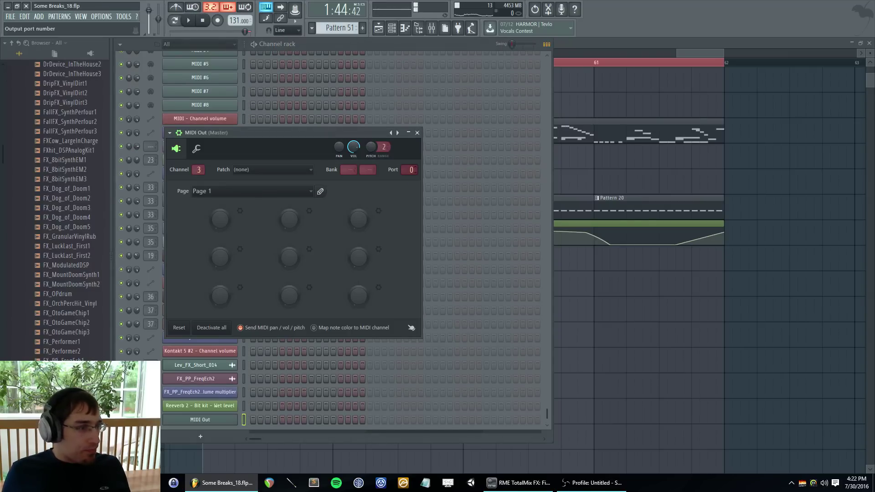
- Reopen Stutter Edit from the Bit kit track, check its MIDI input port, and switch back to the plugin's own interface
{"action": "key", "text": "F9"}
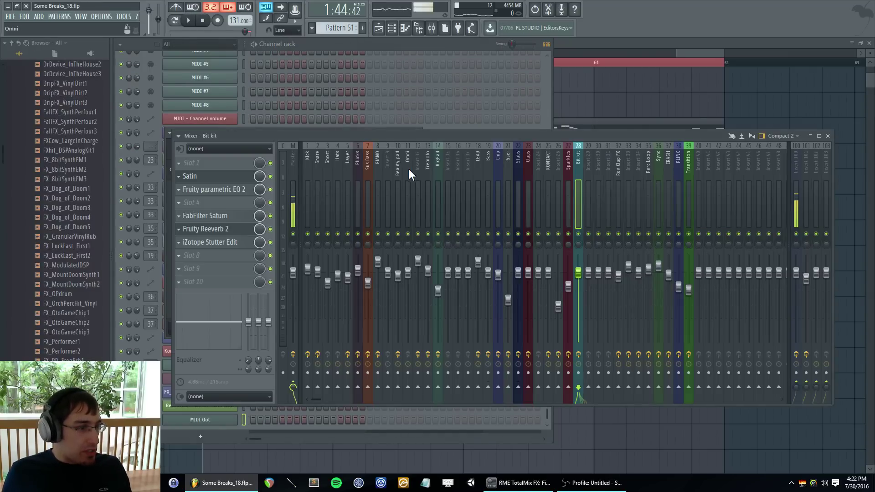
{"action": "left_click", "coordinate": [212, 242]}
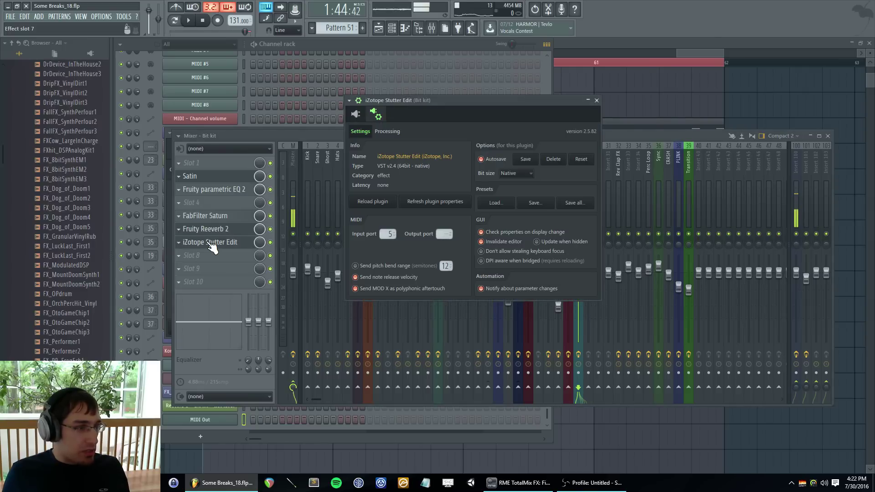
{"action": "left_click", "coordinate": [356, 114]}
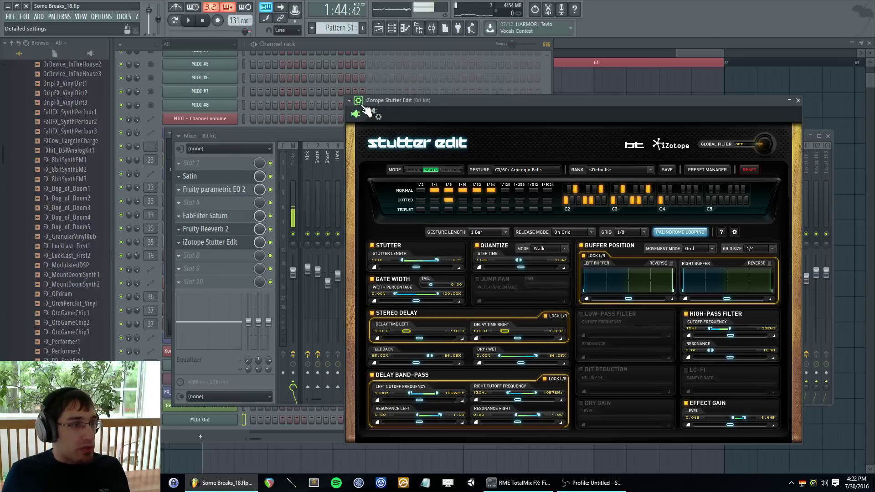
{"action": "left_click_drag", "start_coordinate": [391, 97], "coordinate": [365, 76]}
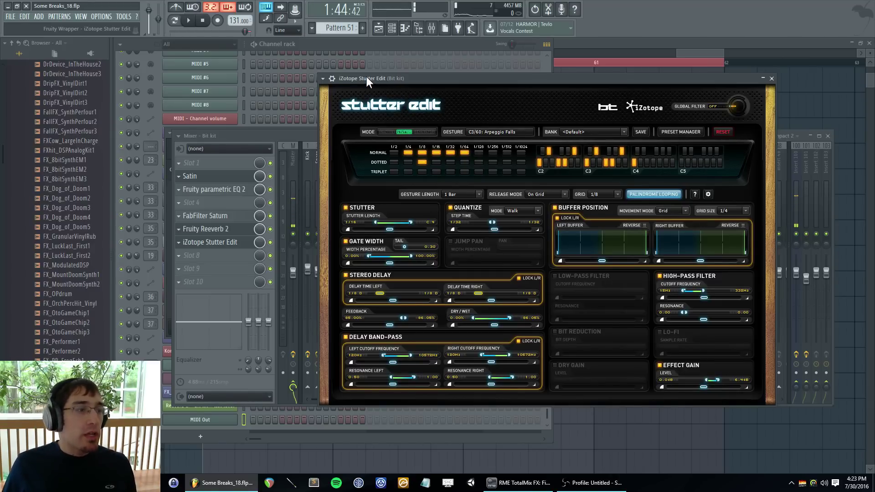
- Play back the break from bar 58 in the playlist and check the Bit kit mixer track between passes
{"action": "left_click", "coordinate": [403, 44]}
{"action": "key", "text": "F5"}
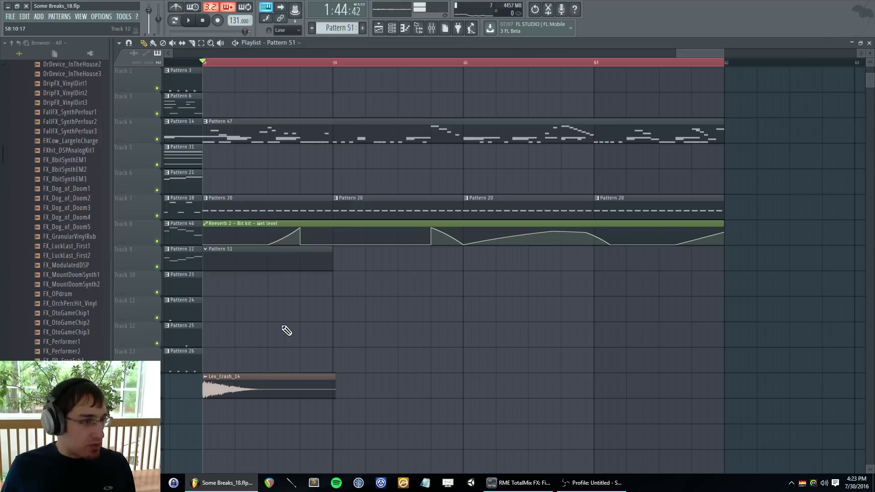
{"action": "mouse_move", "coordinate": [322, 234]}
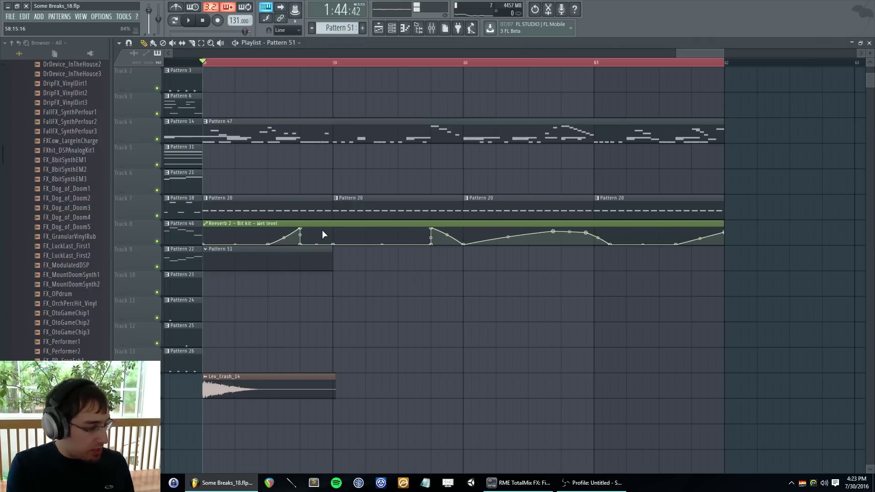
{"action": "key", "text": "space"}
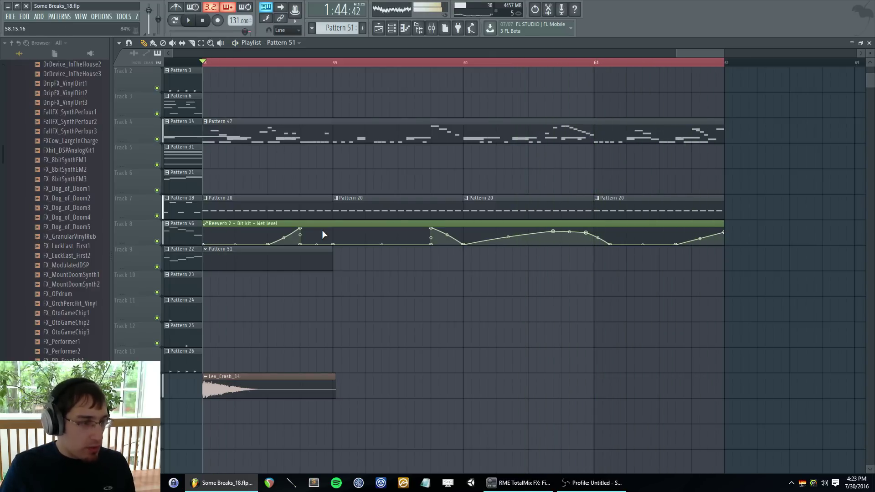
{"action": "key", "text": "space"}
{"action": "key", "text": "F9"}
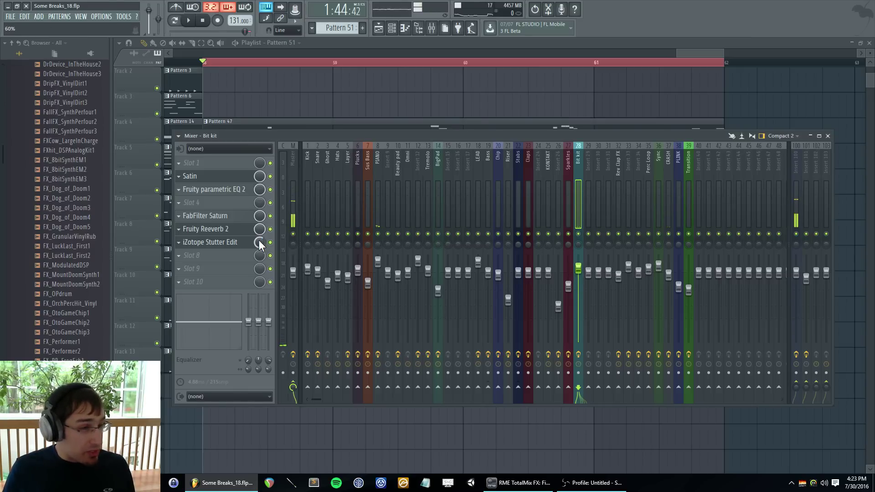
{"action": "key", "text": "F9"}
{"action": "key", "text": "space"}
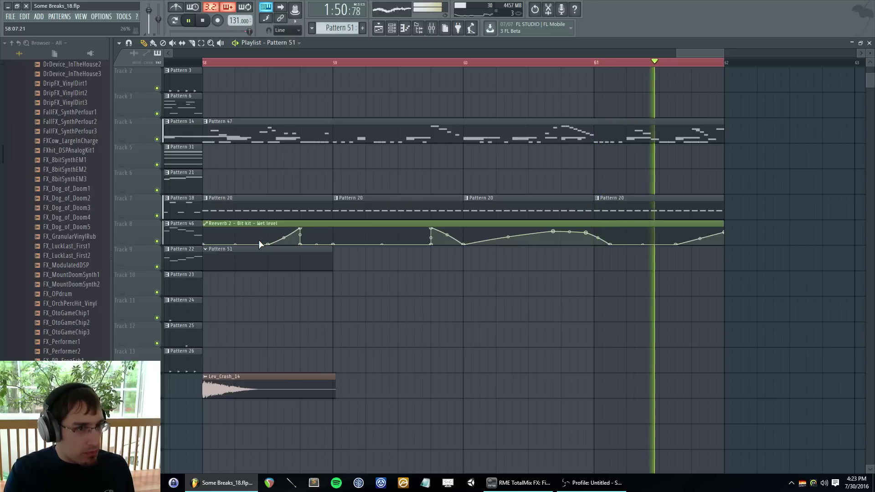
{"action": "key", "text": "space"}
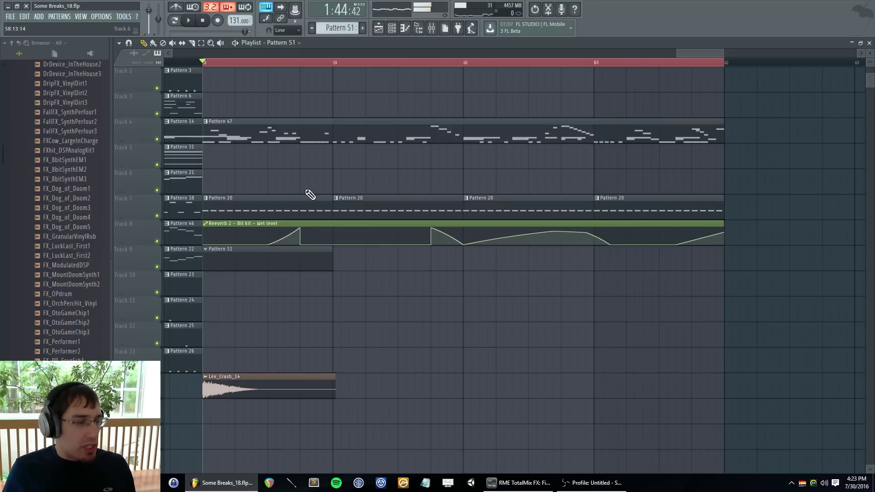
- Play the break from bar 58 several times while auditioning Stutter Edit gestures live on MIDI notes C#7, D7 and G7
{"action": "key", "text": "F9"}
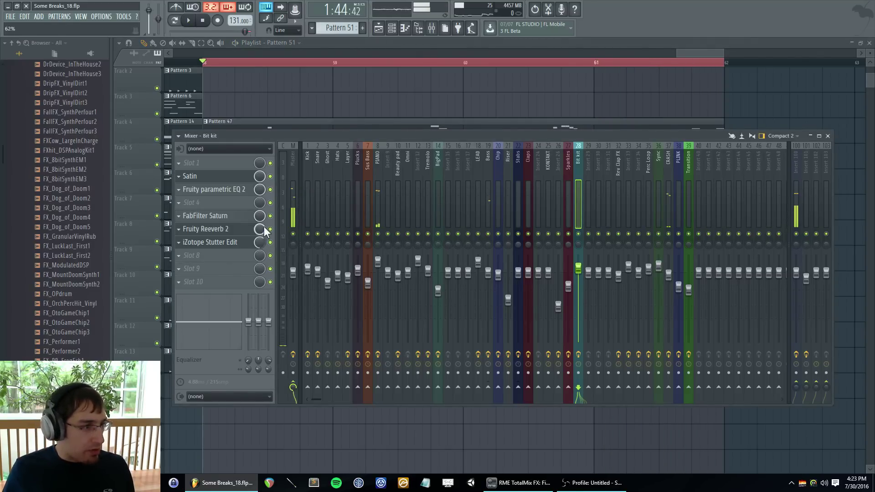
{"action": "key", "text": "F9"}
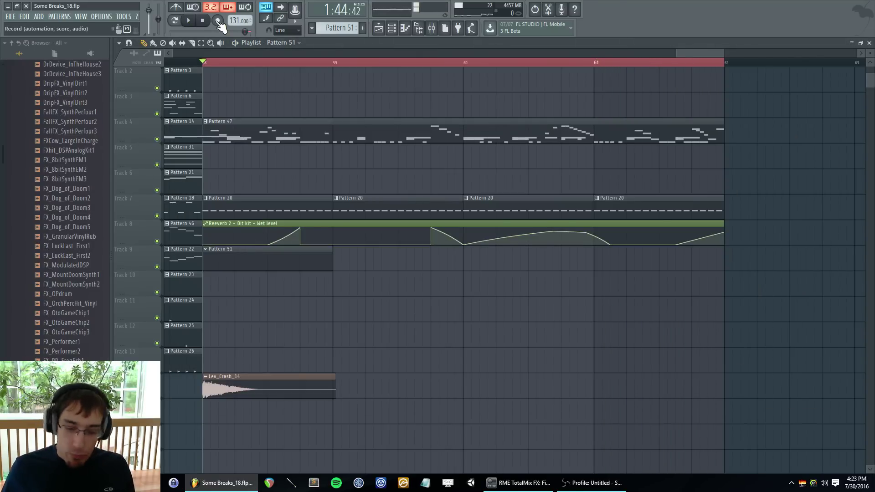
{"action": "key", "text": "F9"}
{"action": "key", "text": "F9"}
{"action": "key", "text": "space"}
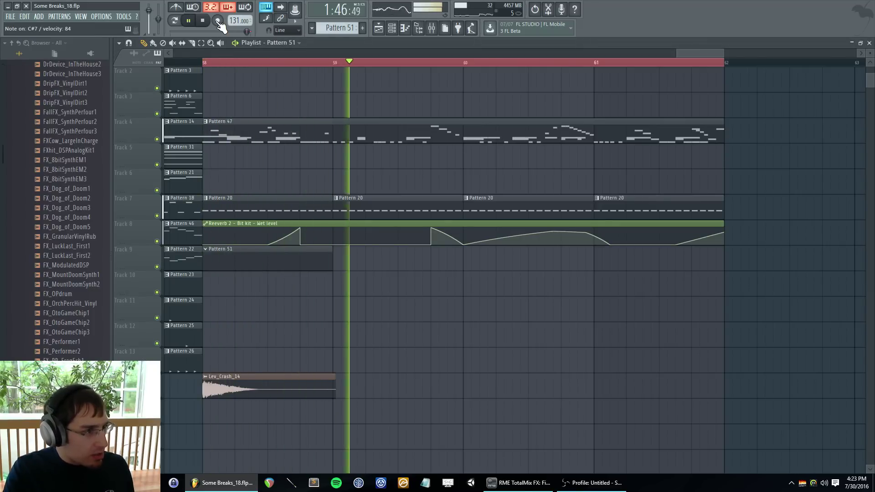
{"action": "key", "text": "space"}
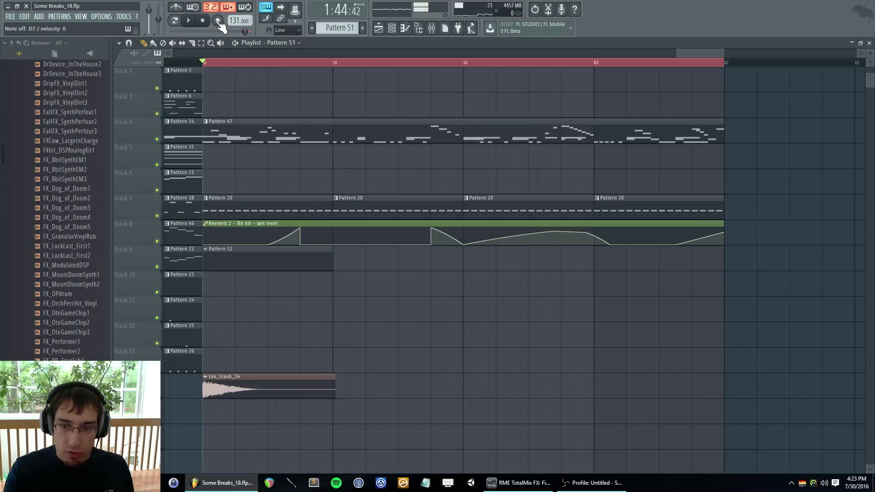
{"action": "key", "text": "space"}
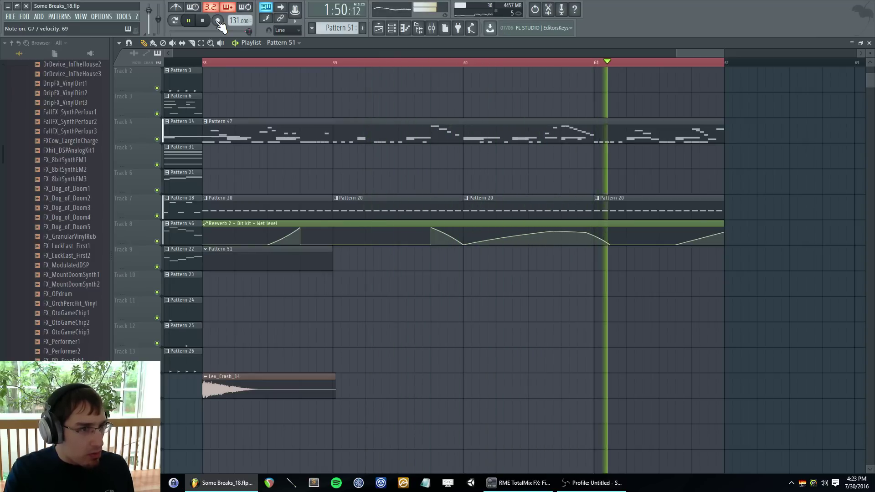
{"action": "key", "text": "space"}
{"action": "key", "text": "space"}
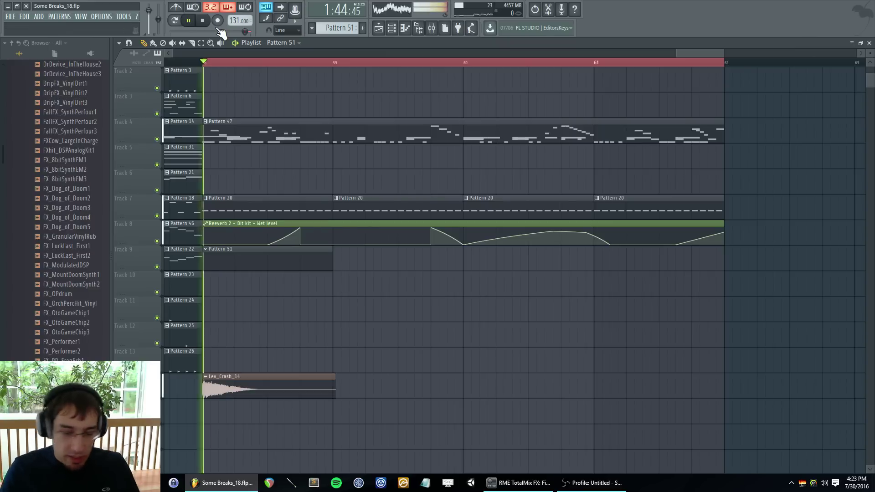
{"action": "key", "text": "space"}
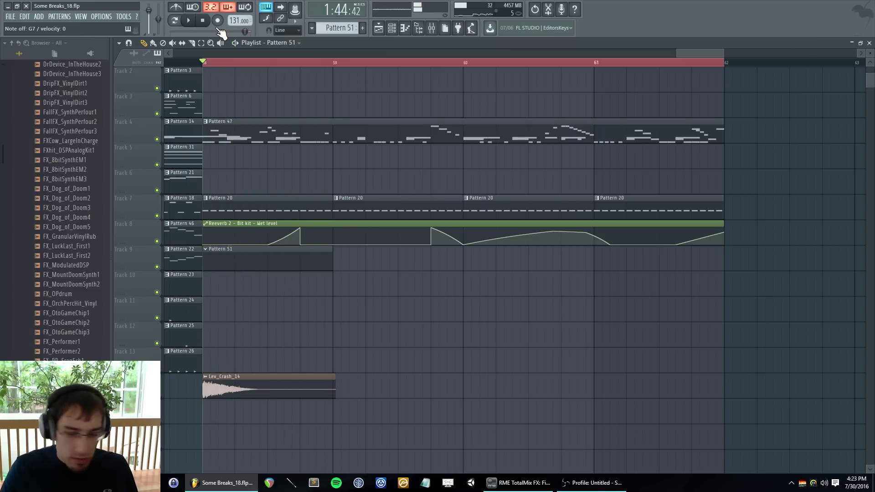
- Open the MIDI Out channel's piano roll in Pattern 51 and draw a one-bar G7 note starting at bar 2
{"action": "key", "text": "F6"}
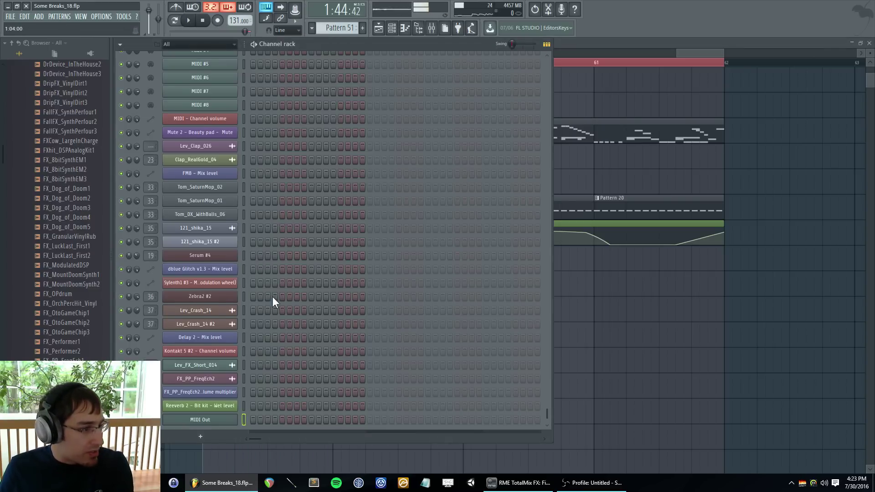
{"action": "scroll", "coordinate": [272, 297], "scroll_direction": "down", "scroll_amount": 1}
{"action": "right_click", "coordinate": [214, 413]}
{"action": "left_click", "coordinate": [257, 373]}
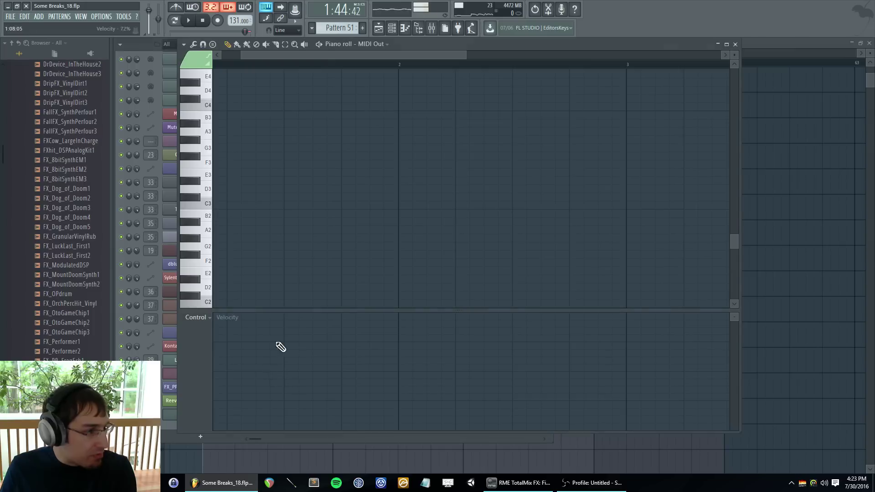
{"action": "scroll", "coordinate": [310, 186], "scroll_direction": "up", "scroll_amount": 10}
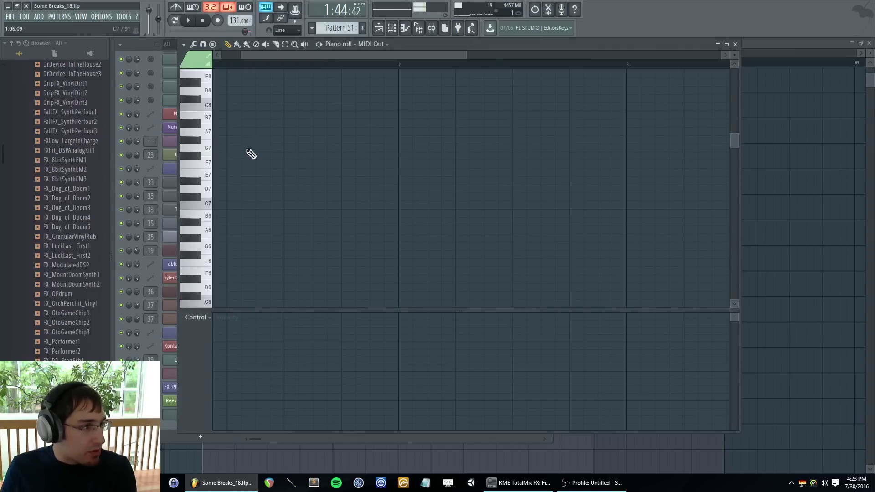
{"action": "mouse_move", "coordinate": [251, 153]}
{"action": "left_mouse_down"}
{"action": "mouse_move", "coordinate": [65, 146]}
{"action": "mouse_move", "coordinate": [446, 151]}
{"action": "left_mouse_up"}
{"action": "scroll", "coordinate": [335, 176], "scroll_direction": "down", "scroll_amount": 3}
{"action": "left_click_drag", "start_coordinate": [287, 148], "coordinate": [336, 151]}
{"action": "key", "text": "space"}
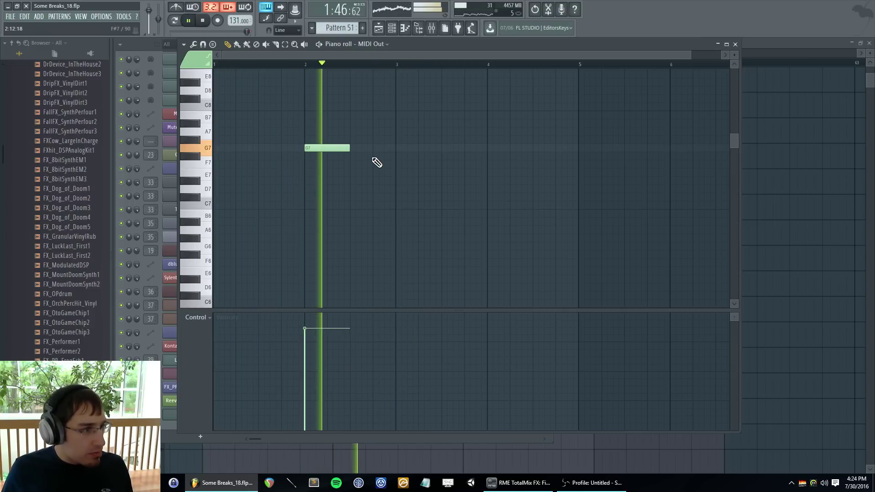
{"action": "left_click_drag", "start_coordinate": [346, 148], "coordinate": [395, 148]}
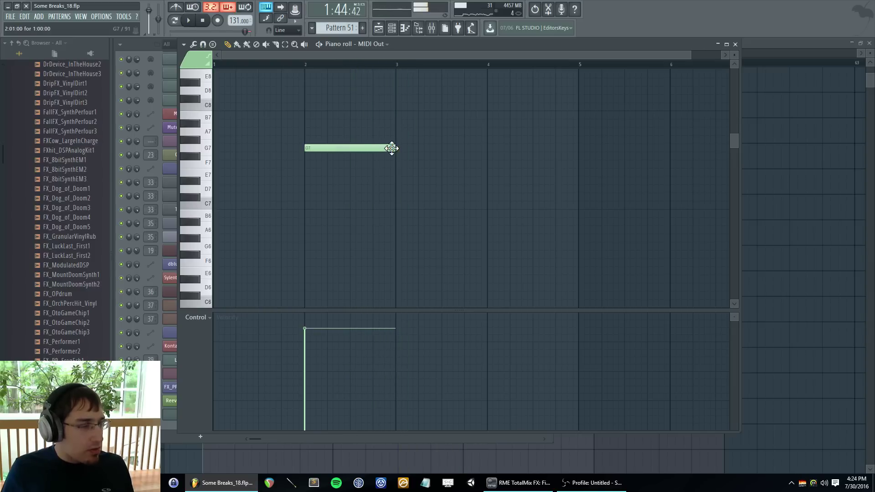
- Play the break with the G7 stutter note, then audition the G#7 gesture live over it
{"action": "key", "text": "F9"}
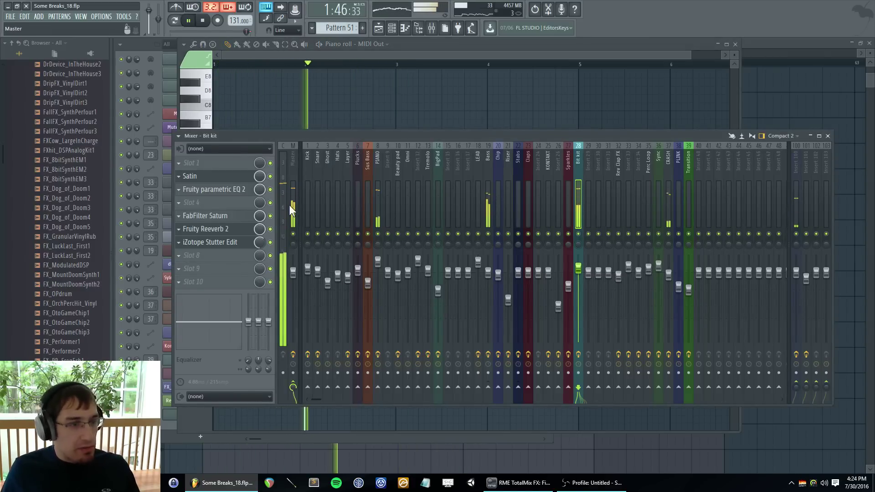
{"action": "key", "text": "F5"}
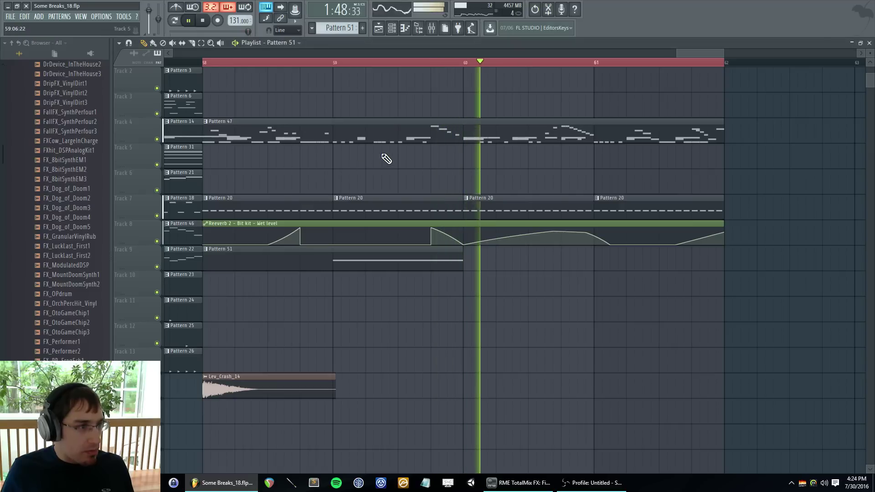
{"action": "key", "text": "F5"}
{"action": "key", "text": "F6"}
{"action": "key", "text": "space"}
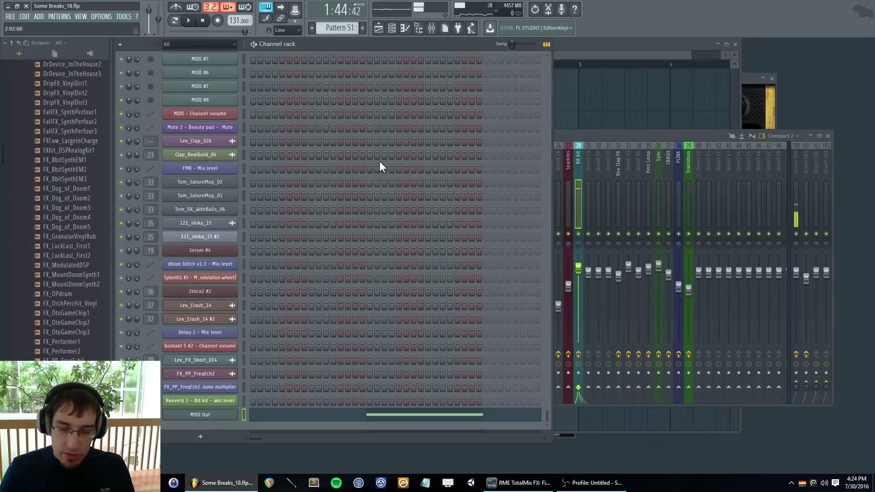
{"action": "key", "text": "space"}
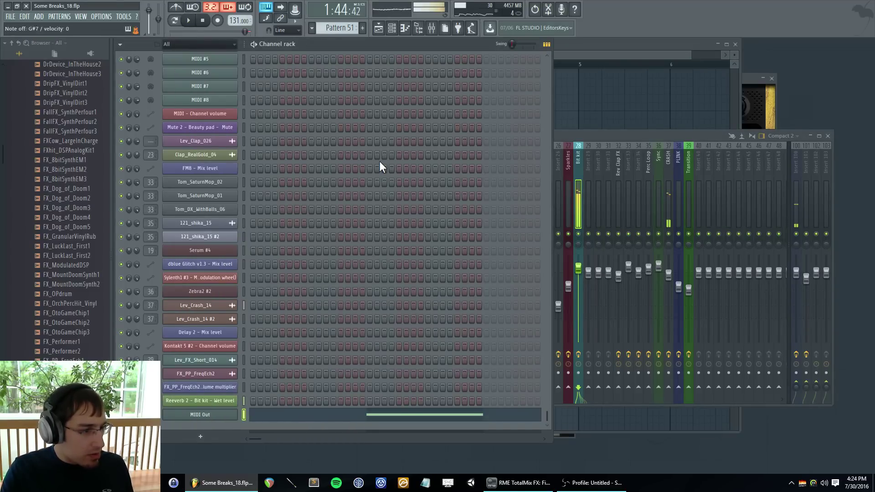
{"action": "key", "text": "F5"}
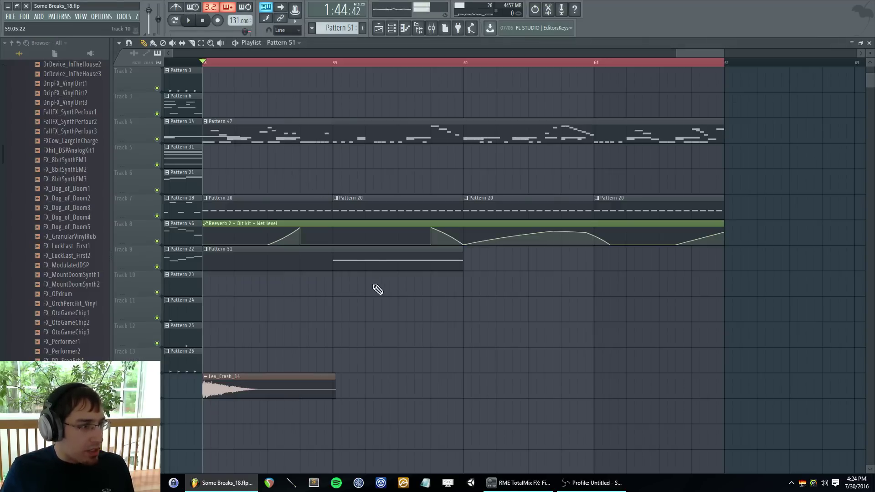
- In Pattern 51's piano roll, add a quarter-bar G#7 note ending at bar 2 and move the G7 note to 3:09
{"action": "double_click", "coordinate": [378, 268]}
{"action": "left_click_drag", "start_coordinate": [343, 55], "coordinate": [255, 57]}
{"action": "left_click", "coordinate": [285, 140]}
{"action": "key", "text": "space"}
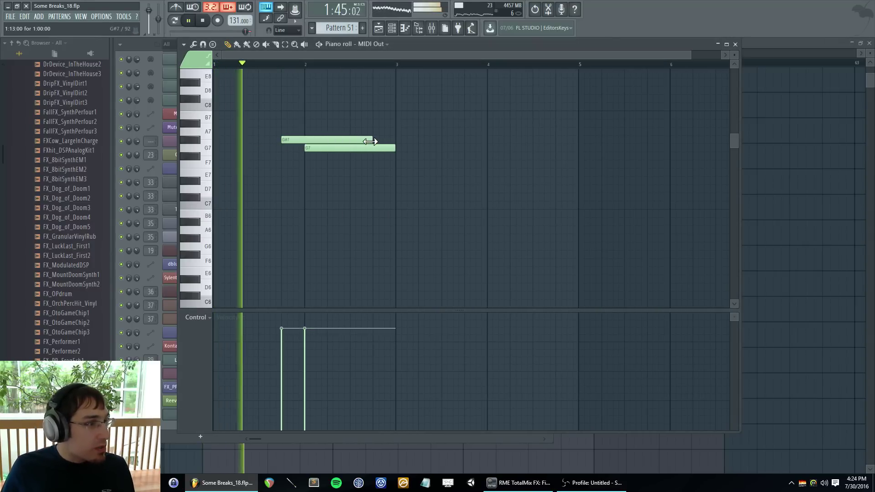
{"action": "left_click_drag", "start_coordinate": [371, 140], "coordinate": [313, 145]}
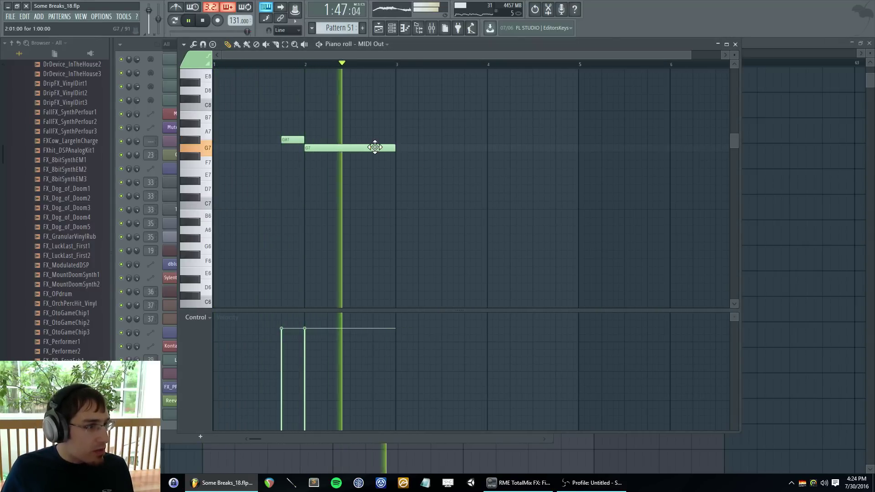
{"action": "left_click_drag", "start_coordinate": [370, 148], "coordinate": [506, 148]}
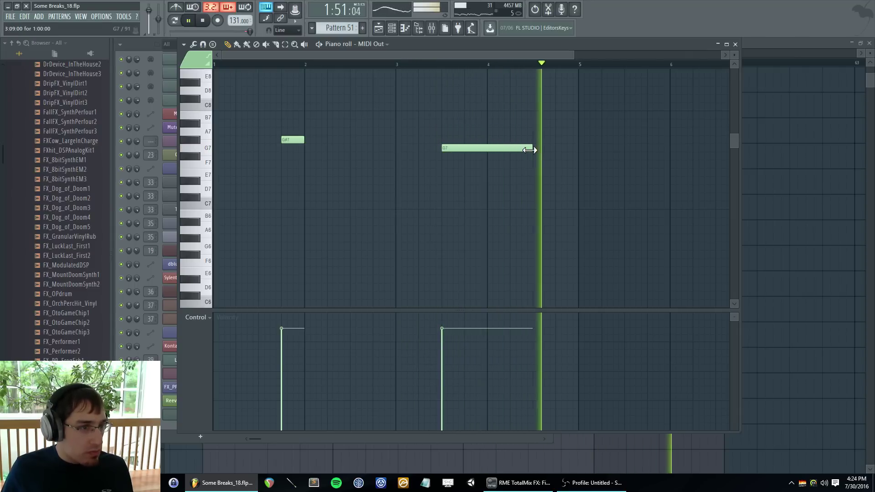
{"action": "key", "text": "space"}
- Reopen Stutter Edit from the Bit kit mixer track to check the settings of the triggered gesture
{"action": "key", "text": "F7"}
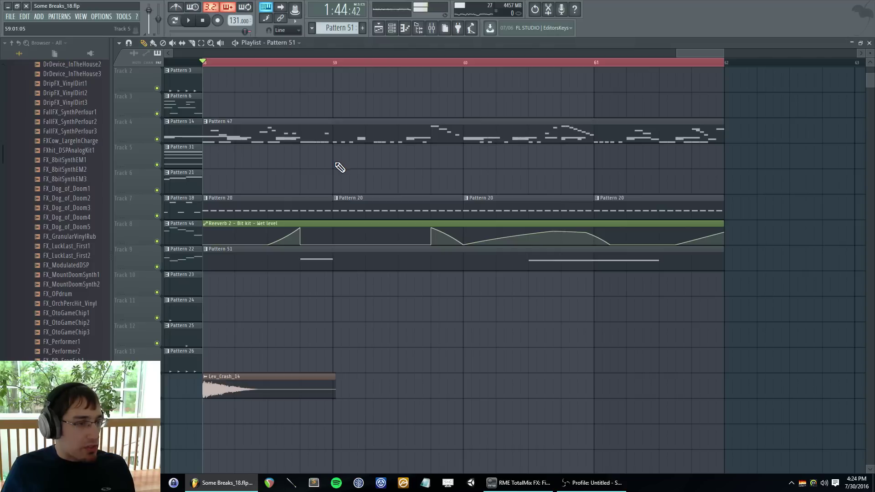
{"action": "key", "text": "F9"}
{"action": "left_click", "coordinate": [248, 244]}
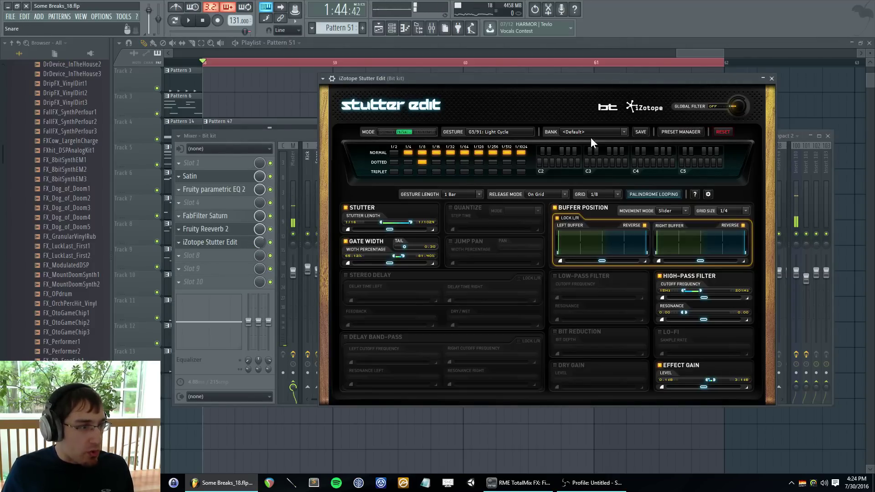
{"action": "key", "text": "F5"}
{"action": "key", "text": "F5"}
- Load Fruity parametric EQ 2 in slot 8 of the Bit kit track and create an automation clip for its main level
{"action": "key", "text": "F9"}
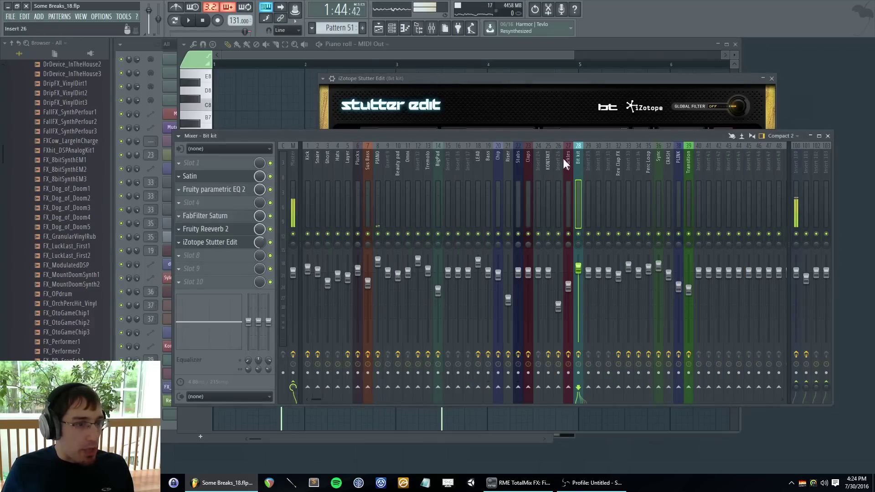
{"action": "left_click", "coordinate": [180, 259]}
{"action": "left_click", "coordinate": [313, 322]}
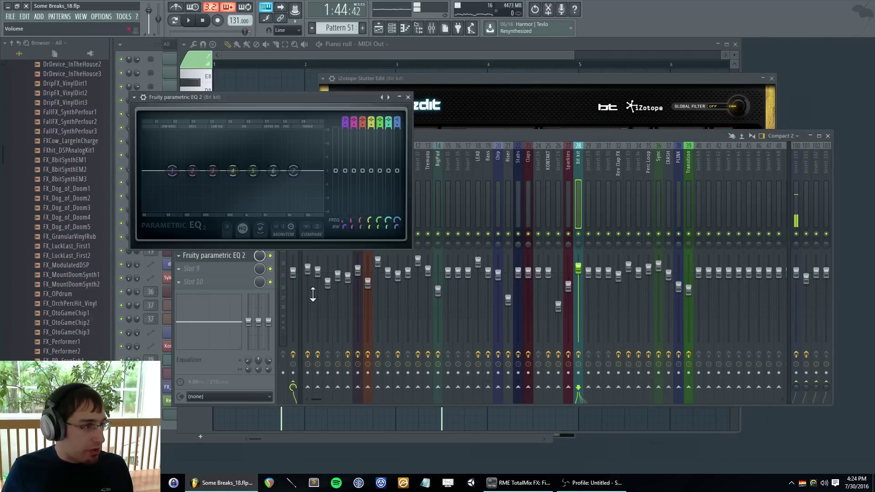
{"action": "right_click", "coordinate": [334, 170]}
{"action": "left_click", "coordinate": [352, 229]}
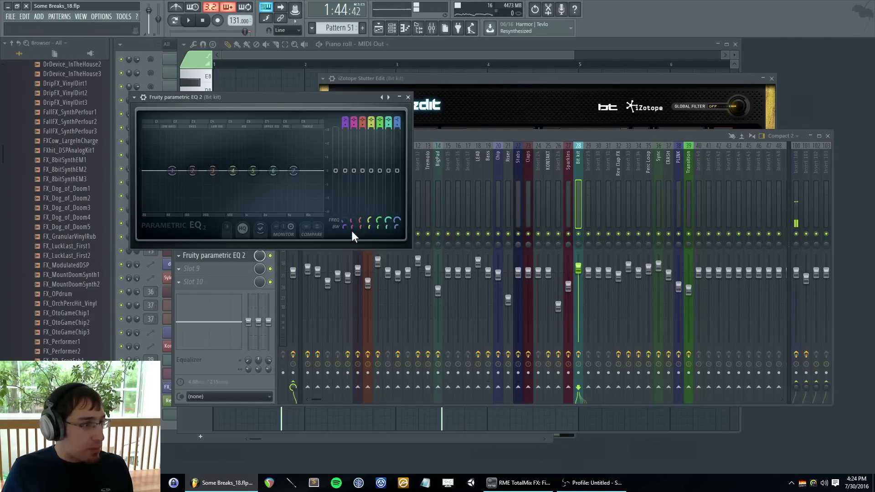
- Move the EQ main level automation clip to track 10 and add a control point at 58:13
{"action": "left_click_drag", "start_coordinate": [321, 403], "coordinate": [322, 274]}
{"action": "scroll", "coordinate": [297, 278], "scroll_direction": "up", "scroll_amount": 3}
{"action": "left_click", "coordinate": [321, 287]}
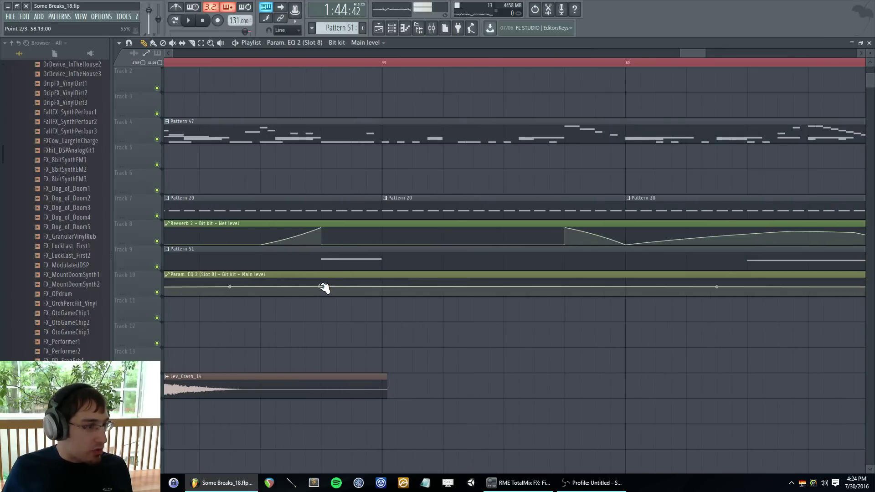
{"action": "right_click", "coordinate": [321, 288]}
{"action": "left_click", "coordinate": [337, 302]}
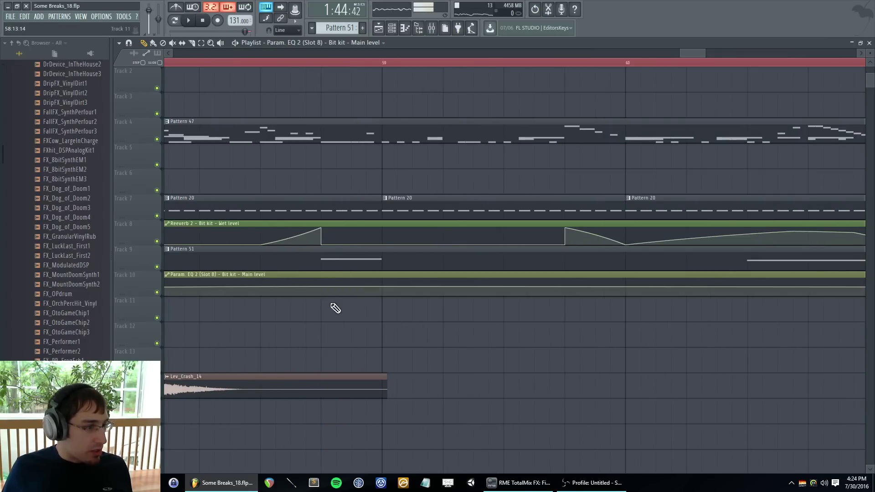
- Shape the EQ main level automation on track 10 with raised plateaus from 58:13 to bar 59 and from 60:09 to 61:08
{"action": "right_click", "coordinate": [321, 283]}
{"action": "left_click_drag", "start_coordinate": [322, 287], "coordinate": [386, 288]}
{"action": "left_click", "coordinate": [333, 320]}
{"action": "key", "text": "space"}
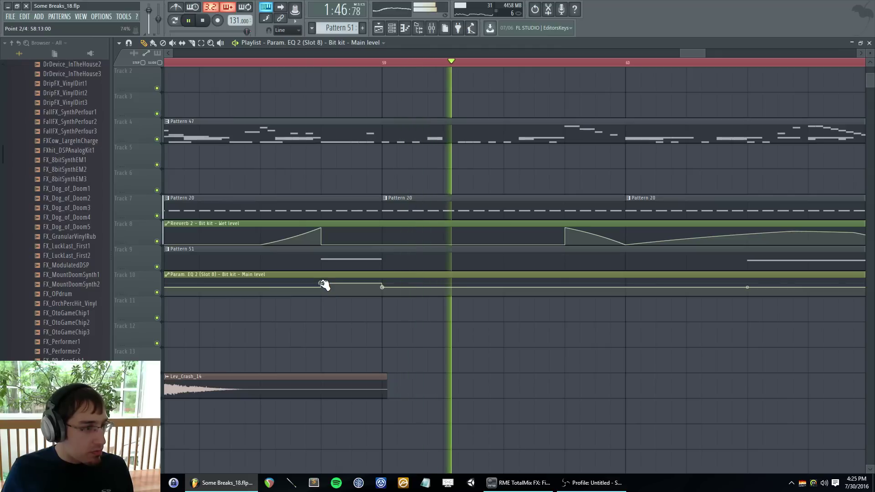
{"action": "right_click", "coordinate": [748, 284]}
{"action": "scroll", "coordinate": [748, 284], "scroll_direction": "down", "scroll_amount": 4}
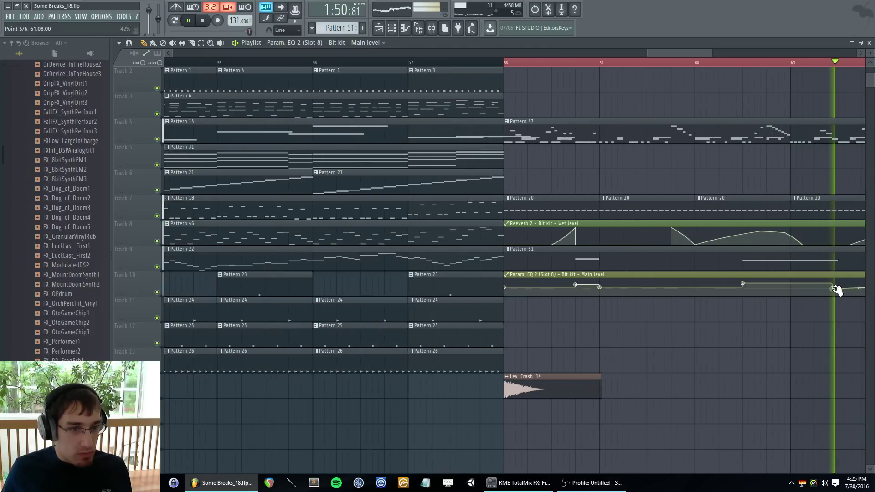
{"action": "right_click", "coordinate": [833, 287]}
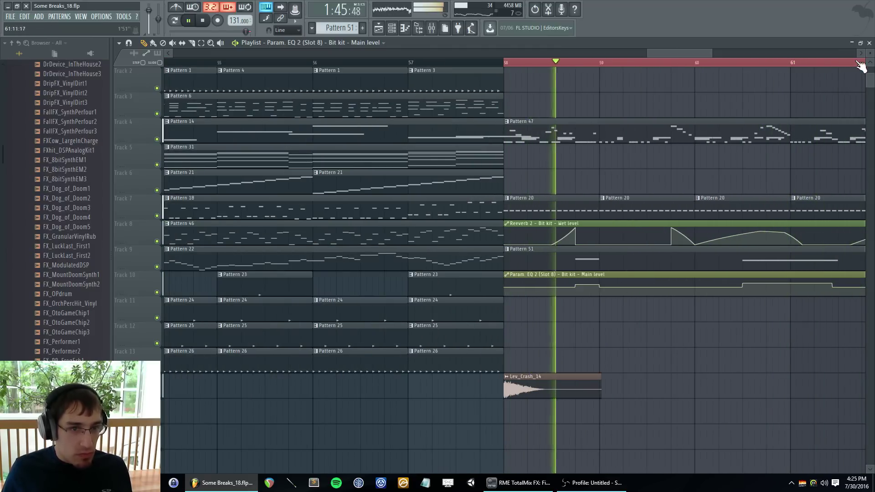
- Lower the EQ automation plateau starting at 60:09 to 66%, level with the first plateau
{"action": "scroll", "coordinate": [743, 195], "scroll_direction": "up", "scroll_amount": 4, "text": "alt"}
{"action": "scroll", "coordinate": [784, 240], "scroll_direction": "up", "scroll_amount": 2}
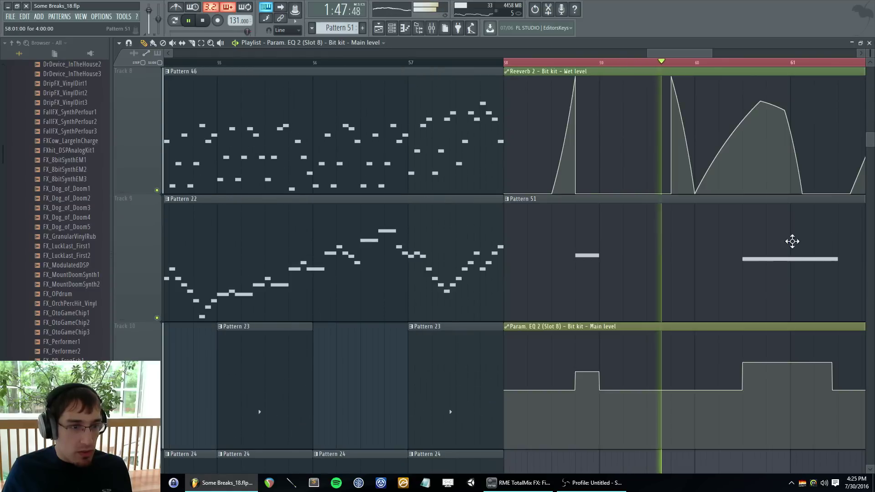
{"action": "scroll", "coordinate": [752, 301], "scroll_direction": "right", "scroll_amount": 1}
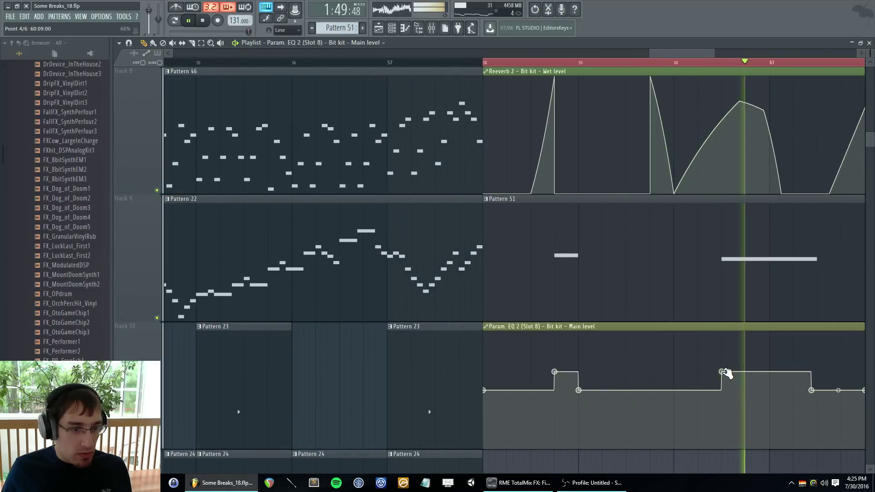
{"action": "scroll", "coordinate": [729, 372], "scroll_direction": "down", "scroll_amount": 5, "text": "ctrl"}
{"action": "scroll", "coordinate": [819, 333], "scroll_direction": "up", "scroll_amount": 4, "text": "ctrl"}
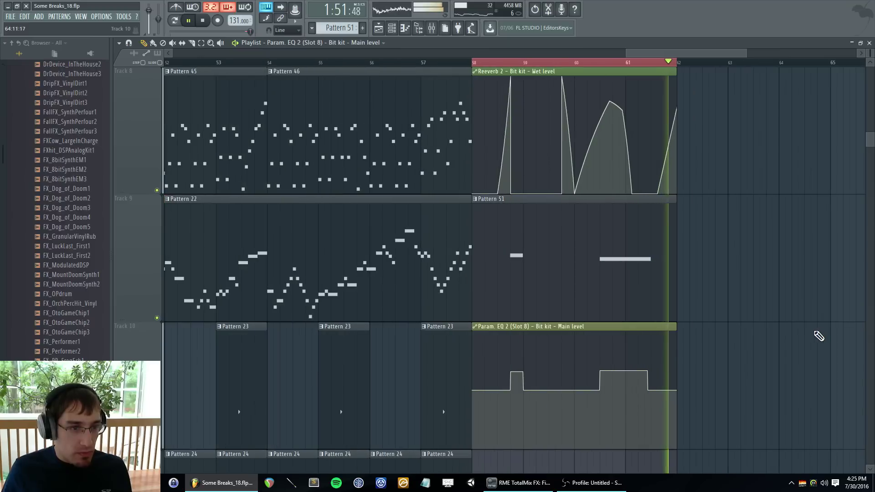
- Create Pattern 52 with its default name and place it on track 7 at bar 62
{"action": "key", "text": "space"}
{"action": "scroll", "coordinate": [748, 262], "scroll_direction": "up", "scroll_amount": 1}
{"action": "scroll", "coordinate": [762, 273], "scroll_direction": "down", "scroll_amount": 2}
{"action": "scroll", "coordinate": [770, 260], "scroll_direction": "up", "scroll_amount": 3}
{"action": "scroll", "coordinate": [777, 245], "scroll_direction": "down", "scroll_amount": 1, "text": "ctrl"}
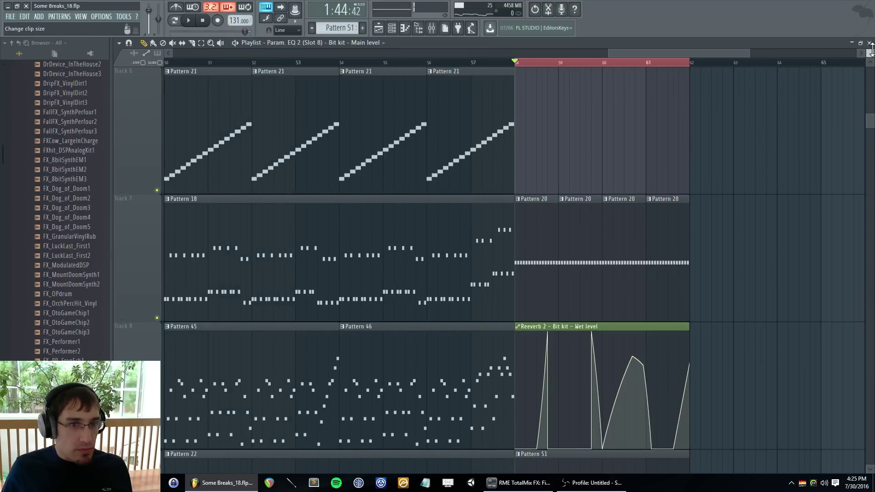
{"action": "left_click_drag", "start_coordinate": [872, 51], "coordinate": [872, 80]}
{"action": "scroll", "coordinate": [821, 183], "scroll_direction": "up", "scroll_amount": 1, "text": "ctrl"}
{"action": "key", "text": "F4"}
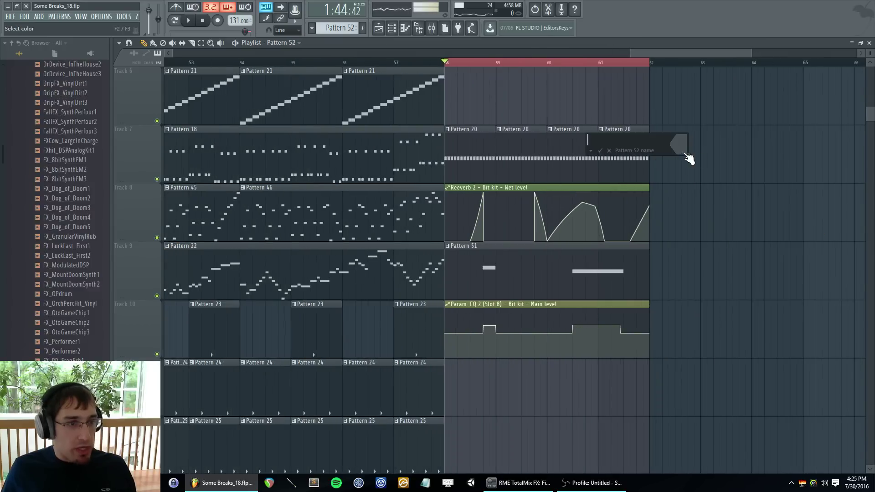
{"action": "key", "text": "Return"}
{"action": "left_click", "coordinate": [655, 158]}
- Inspect Pattern 20 in the piano roll and channel rack to find which instrument it plays, with playback set to pattern mode
{"action": "double_click", "coordinate": [607, 150]}
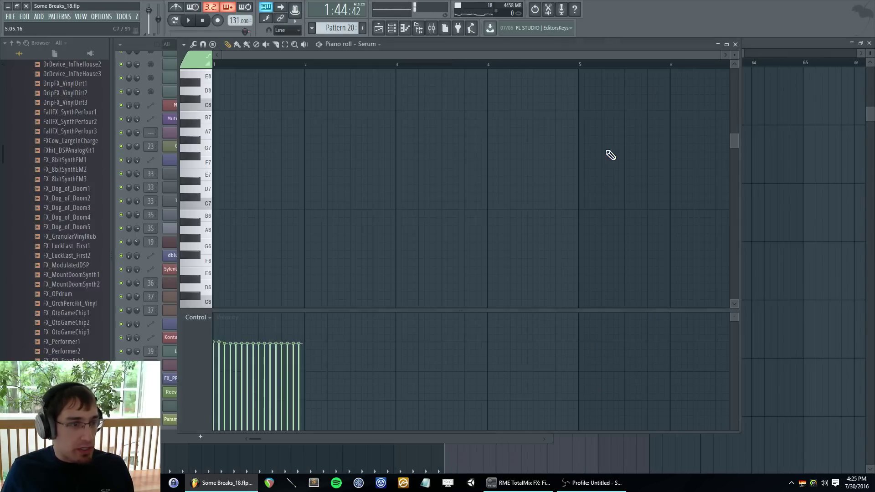
{"action": "key", "text": "F6"}
{"action": "key", "text": "F6"}
{"action": "key", "text": "F6"}
{"action": "left_click", "coordinate": [176, 20]}
{"action": "scroll", "coordinate": [315, 187], "scroll_direction": "up", "scroll_amount": 6}
{"action": "scroll", "coordinate": [310, 191], "scroll_direction": "up", "scroll_amount": 8}
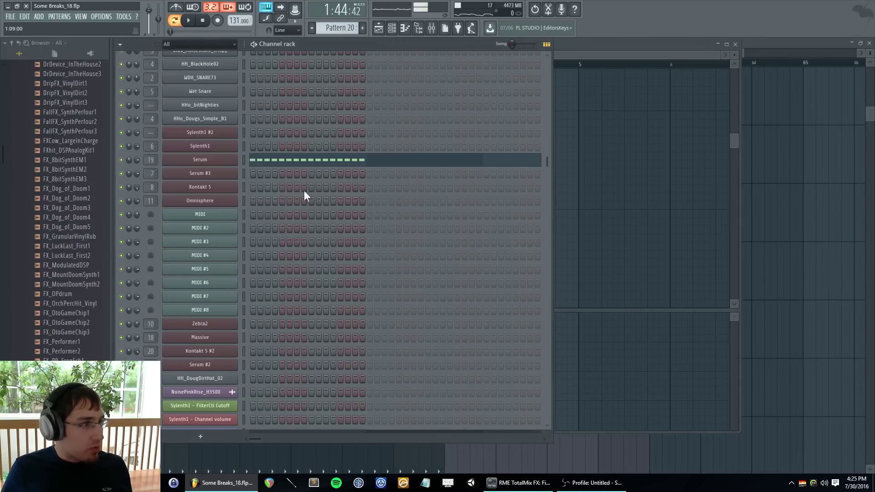
{"action": "key", "text": "F5"}
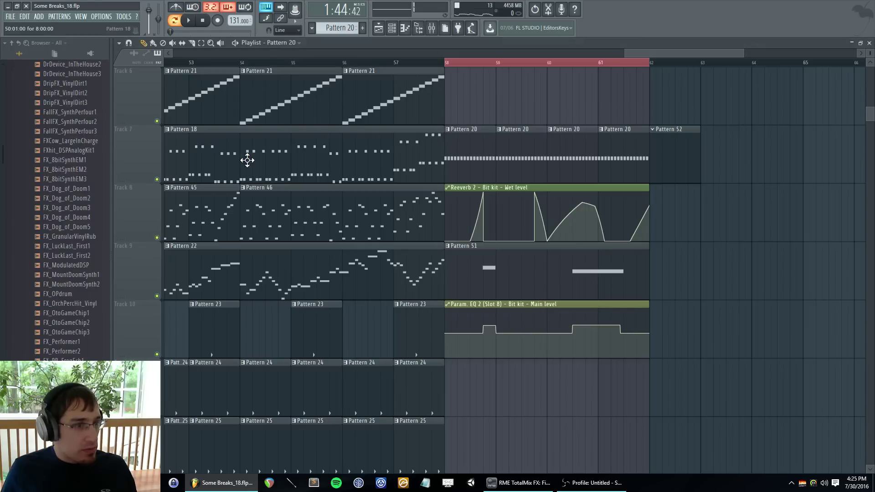
- Copy all Serum notes from Pattern 20 into Pattern 52's Serum piano roll
{"action": "double_click", "coordinate": [682, 159]}
{"action": "key", "text": "F5"}
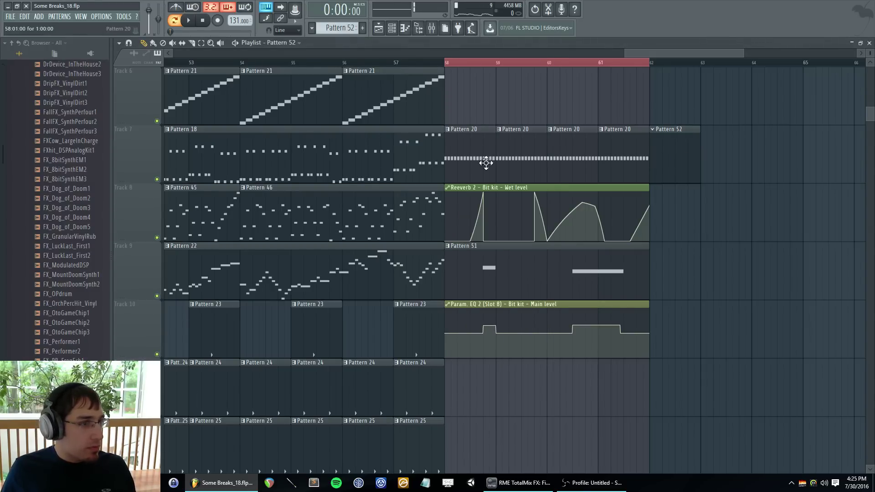
{"action": "key", "text": "F5"}
{"action": "key", "text": "F7"}
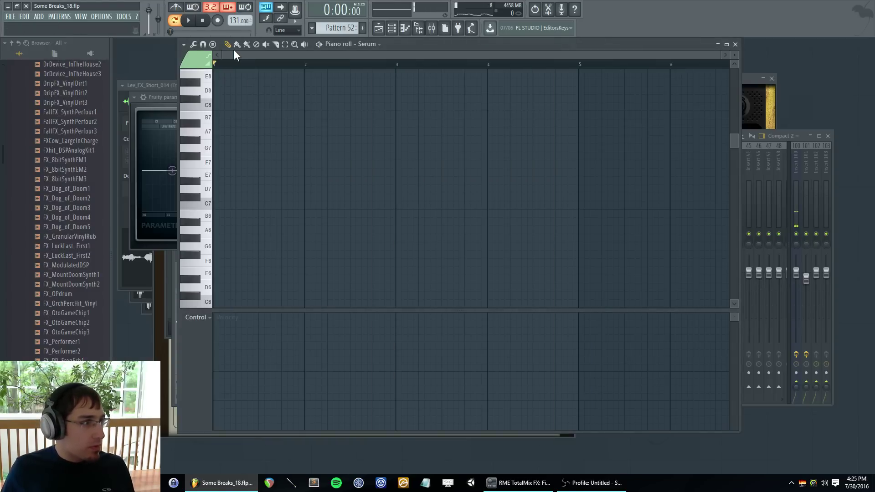
{"action": "key", "text": "F6"}
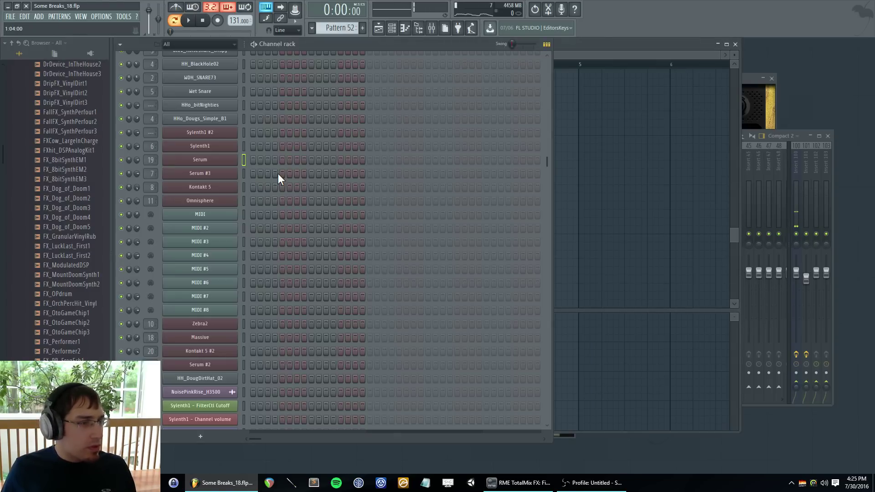
{"action": "key", "text": "F5"}
{"action": "double_click", "coordinate": [597, 152]}
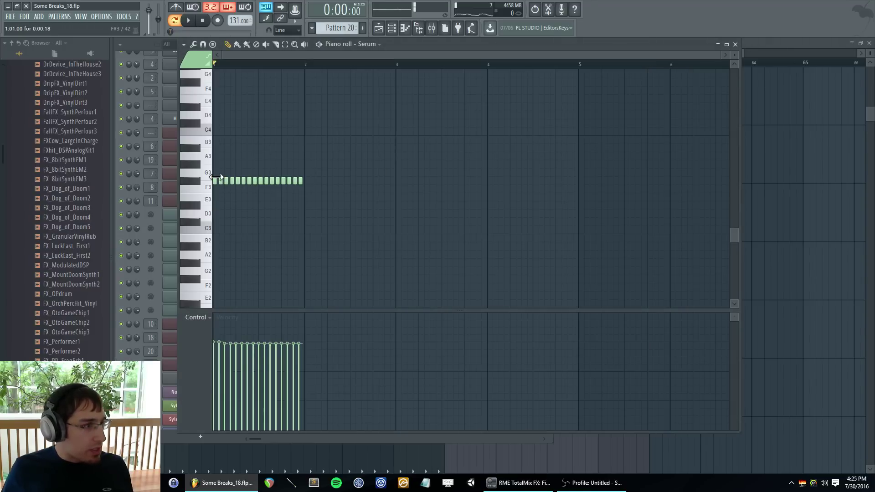
{"action": "key", "text": "ctrl+a"}
{"action": "key", "text": "F5"}
{"action": "double_click", "coordinate": [673, 146]}
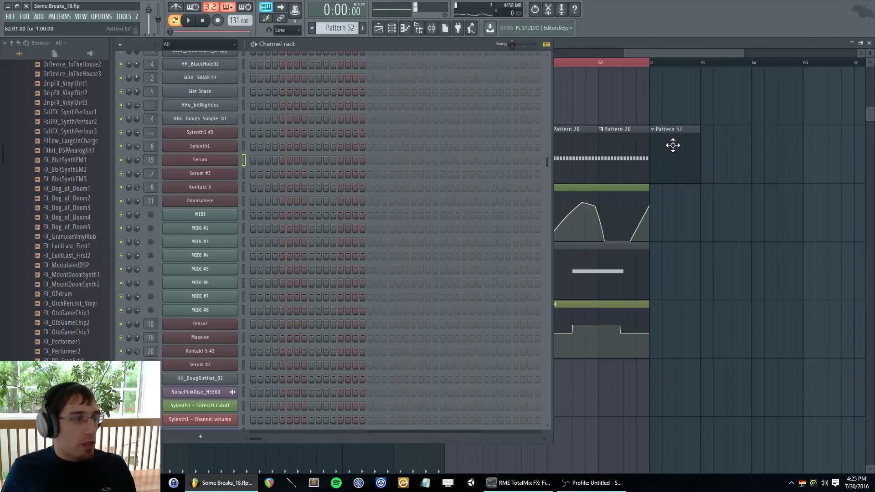
{"action": "right_click", "coordinate": [231, 159]}
{"action": "left_click", "coordinate": [257, 161]}
{"action": "key", "text": "ctrl+v"}
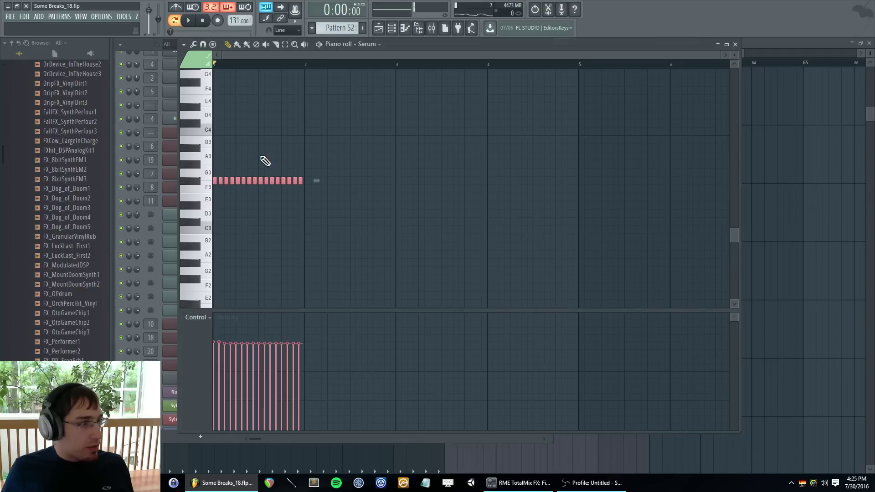
- Transpose the pasted bar 1 notes to D3, copy them to bar 2 on A3, and play the result
{"action": "left_click_drag", "start_coordinate": [233, 183], "coordinate": [227, 218]}
{"action": "left_click", "coordinate": [188, 19]}
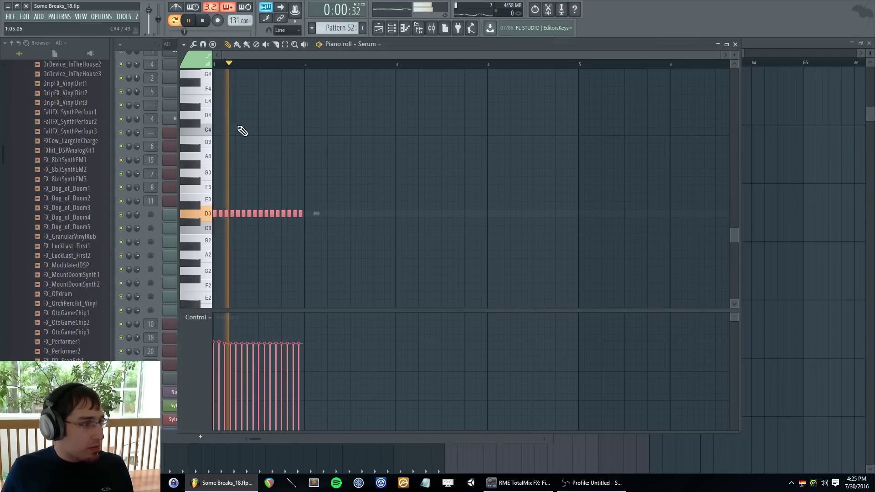
{"action": "key", "text": "space"}
{"action": "key", "text": "shift+Right"}
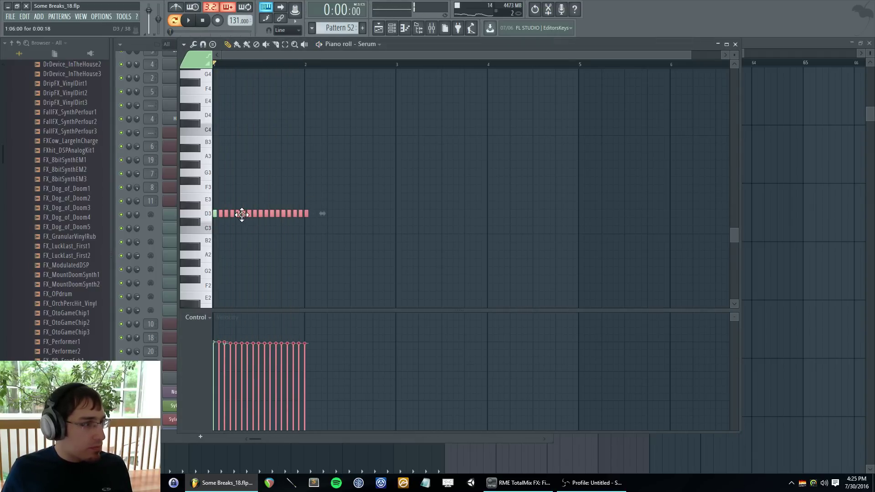
{"action": "left_click_drag", "start_coordinate": [242, 215], "coordinate": [329, 156]}
{"action": "left_click", "coordinate": [305, 66]}
{"action": "key", "text": "space"}
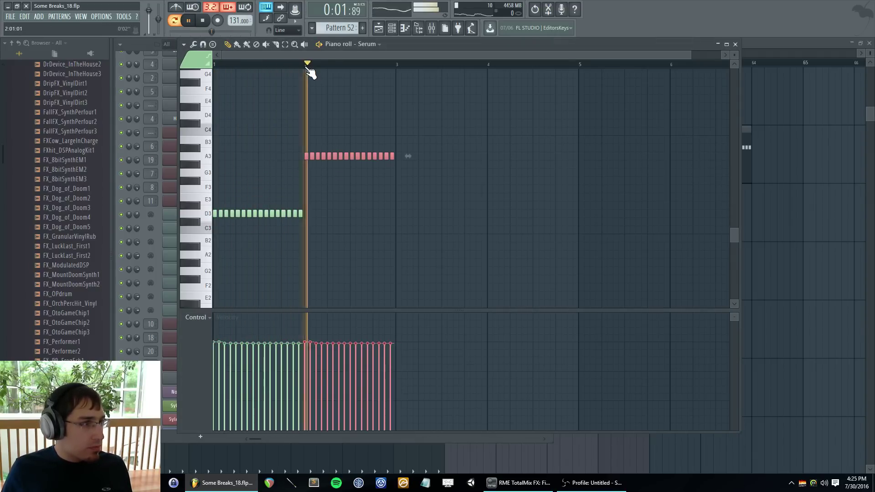
- Paste another bar of the repeated notes at bar 3 on E3 and play it back
{"action": "left_click_drag", "start_coordinate": [361, 54], "coordinate": [485, 68]}
{"action": "key", "text": "ctrl+v"}
{"action": "key", "text": "space"}
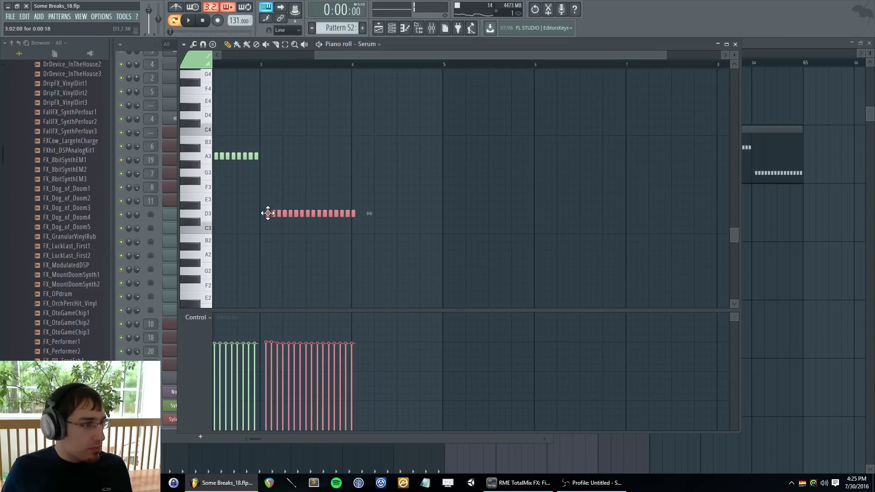
{"action": "left_click_drag", "start_coordinate": [267, 213], "coordinate": [261, 200]}
{"action": "left_click", "coordinate": [268, 65]}
{"action": "key", "text": "space"}
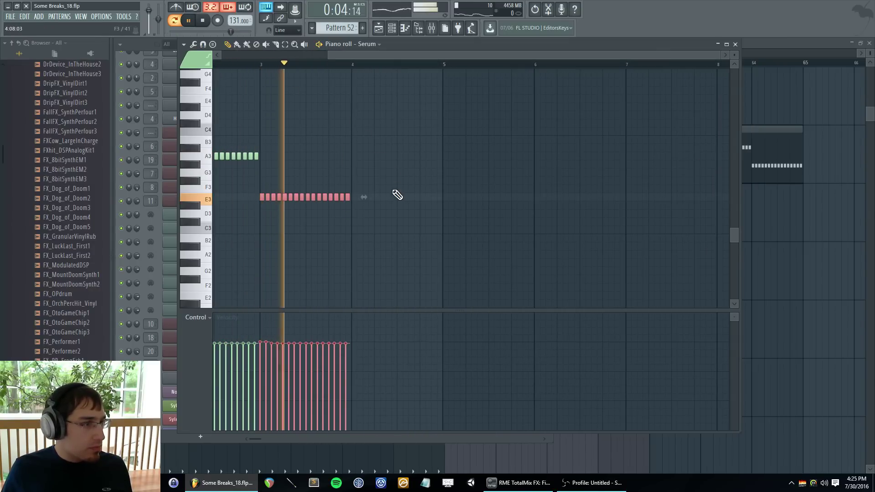
- Paste a fourth bar of the repeated notes at bar 4 on C#3 and play it back
{"action": "key", "text": "ctrl+v"}
{"action": "key", "text": "space"}
{"action": "left_click_drag", "start_coordinate": [336, 211], "coordinate": [416, 229]}
{"action": "left_click", "coordinate": [359, 65]}
{"action": "key", "text": "space"}
- Duplicate the four-bar Serum sequence into bars 5 to 8 and replace the bar 8 notes with a row on F3
{"action": "key", "text": "ctrl+a"}
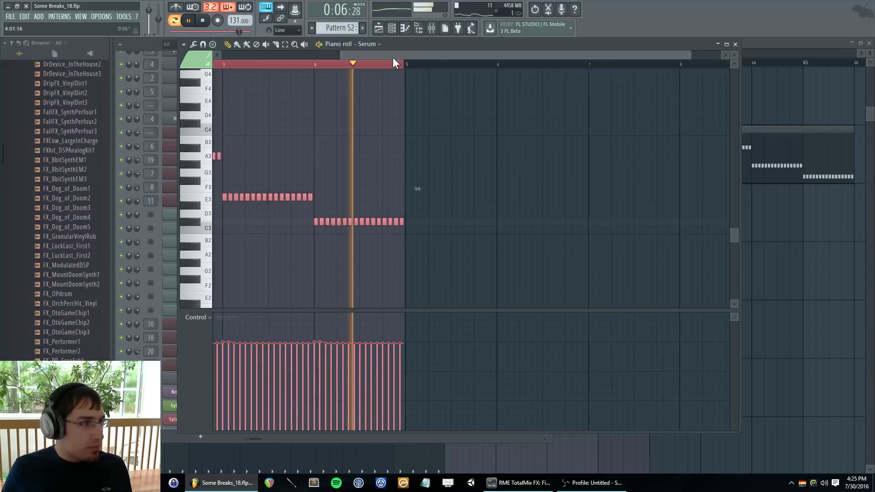
{"action": "key", "text": "ctrl+b"}
{"action": "key", "text": "space"}
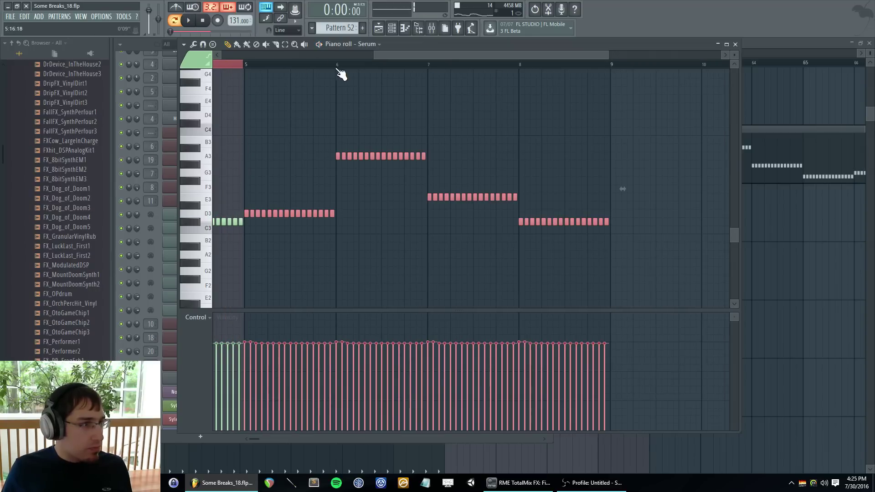
{"action": "left_click", "coordinate": [340, 66]}
{"action": "key", "text": "space"}
{"action": "left_click_drag", "start_coordinate": [469, 55], "coordinate": [471, 59]}
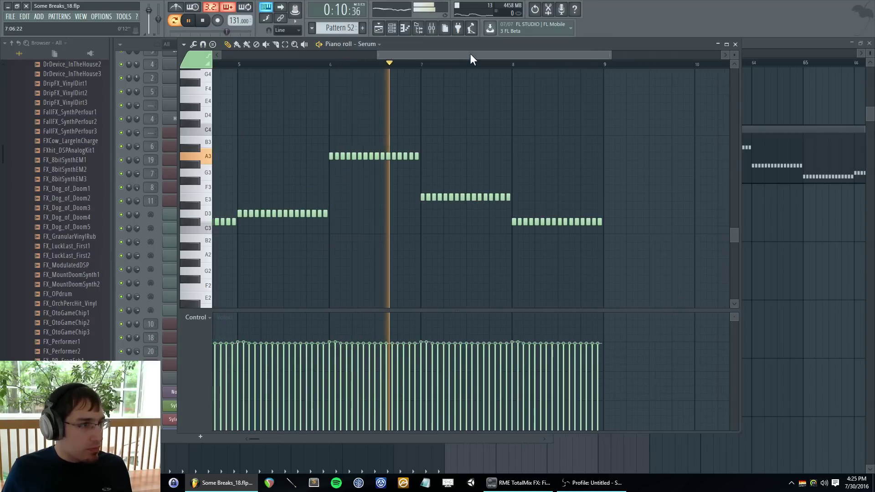
{"action": "left_click_drag", "start_coordinate": [377, 211], "coordinate": [465, 185]}
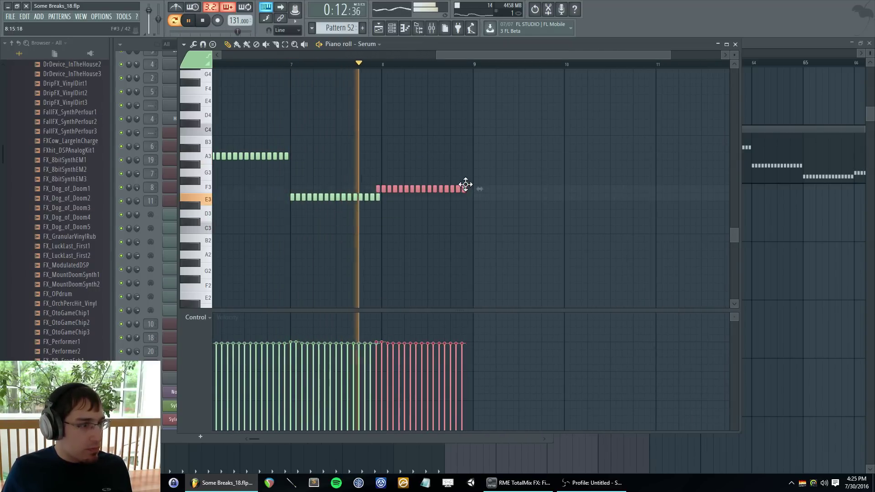
- Stop playback and set the playlist's time selection to bars 62–69, covering Pattern 52
{"action": "key", "text": "F5"}
{"action": "scroll", "coordinate": [682, 202], "scroll_direction": "down", "scroll_amount": 4}
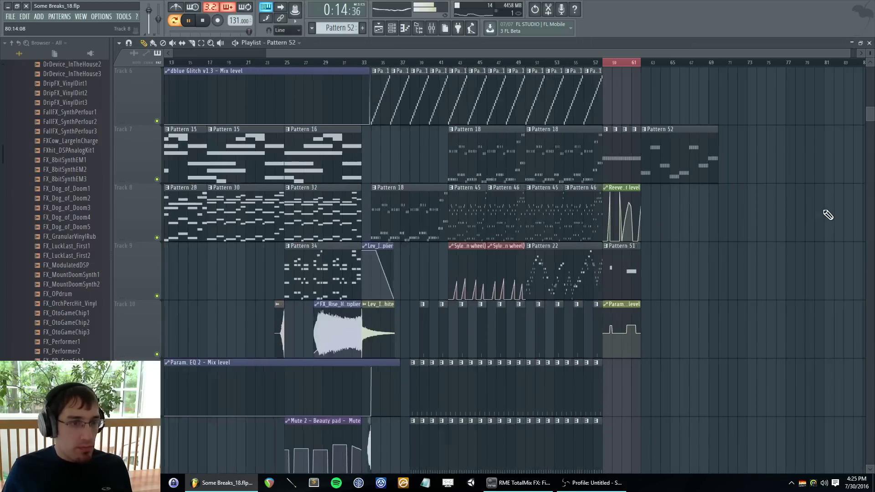
{"action": "scroll", "coordinate": [828, 214], "scroll_direction": "up", "scroll_amount": 3}
{"action": "key", "text": "space"}
{"action": "left_click_drag", "start_coordinate": [425, 61], "coordinate": [599, 85]}
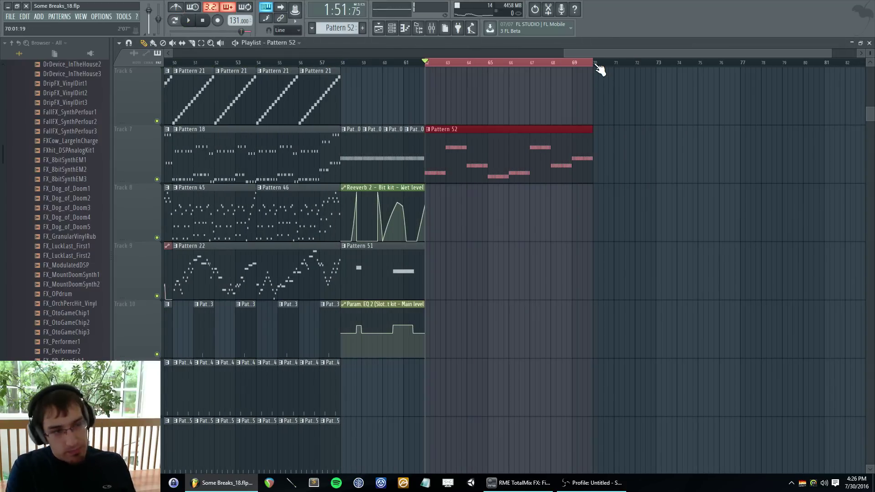
- Create Pattern 53 with its default name and place it on track 6 at bar 62
{"action": "scroll", "coordinate": [537, 229], "scroll_direction": "up", "scroll_amount": 3}
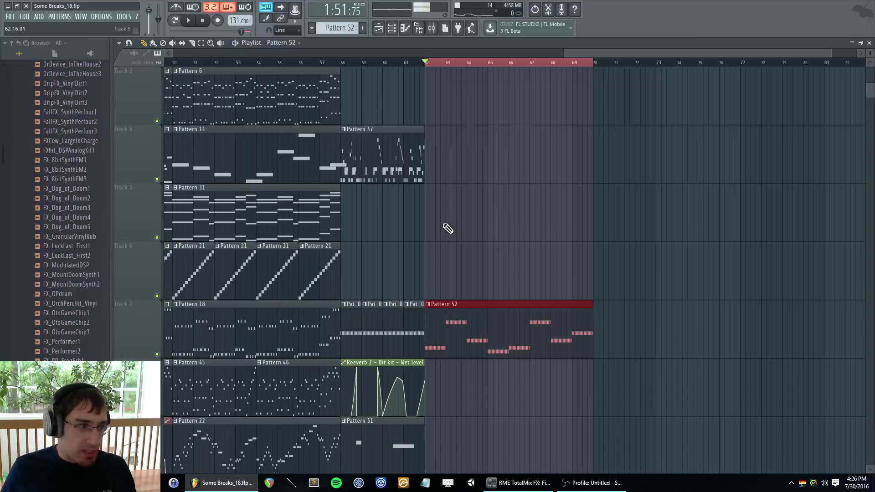
{"action": "key", "text": "F4"}
{"action": "key", "text": "Return"}
{"action": "left_click", "coordinate": [427, 256]}
{"action": "scroll", "coordinate": [432, 256], "scroll_direction": "up", "scroll_amount": 2}
- Audition Sylenth1 and other channel rack instruments from the MIDI keyboard, alone and over the looped Pattern 52 section
{"action": "key", "text": "F5"}
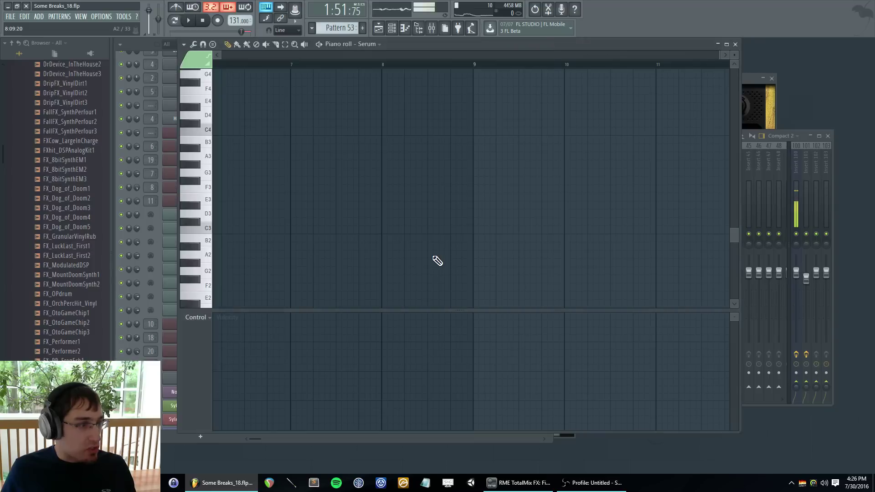
{"action": "key", "text": "F6"}
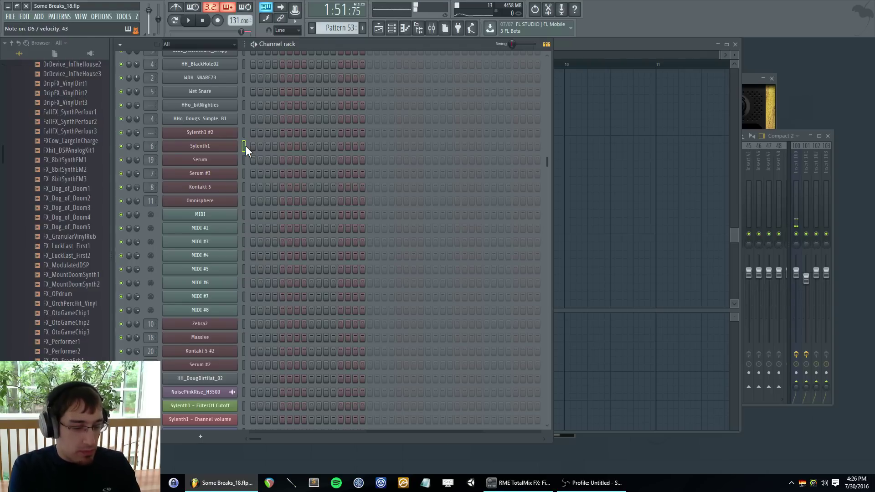
{"action": "key", "text": "F5"}
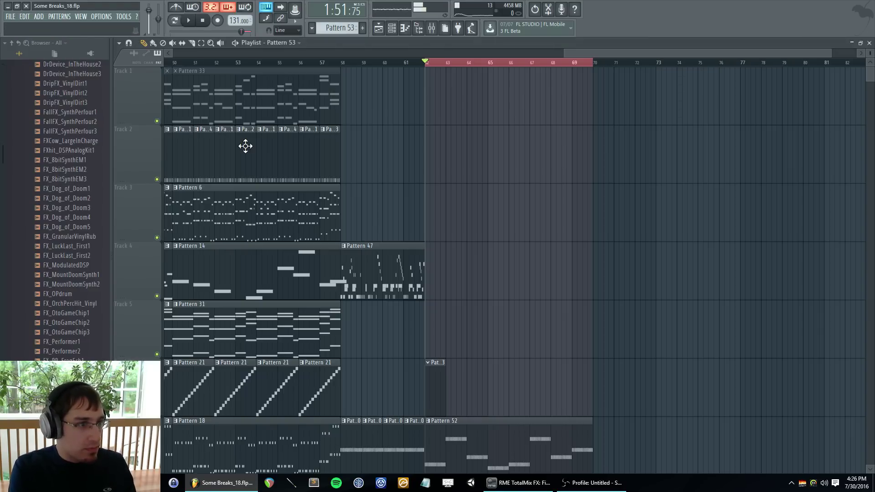
{"action": "key", "text": "space"}
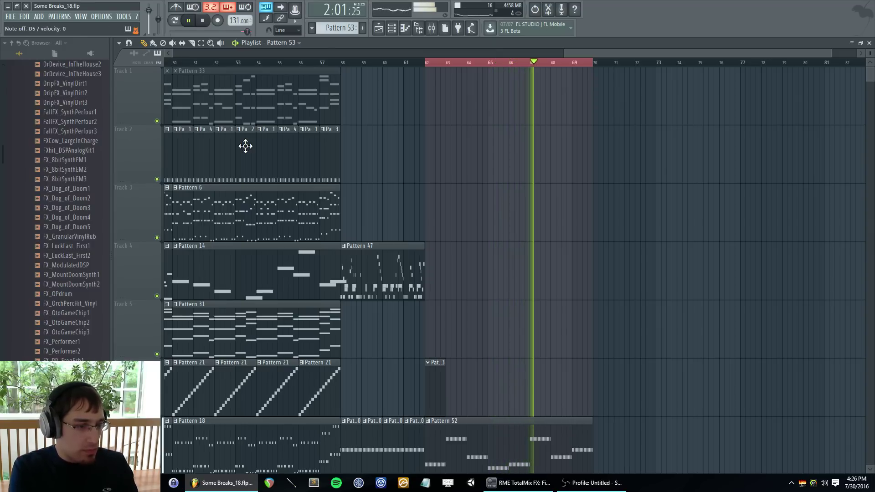
{"action": "key", "text": "space"}
{"action": "key", "text": "F6"}
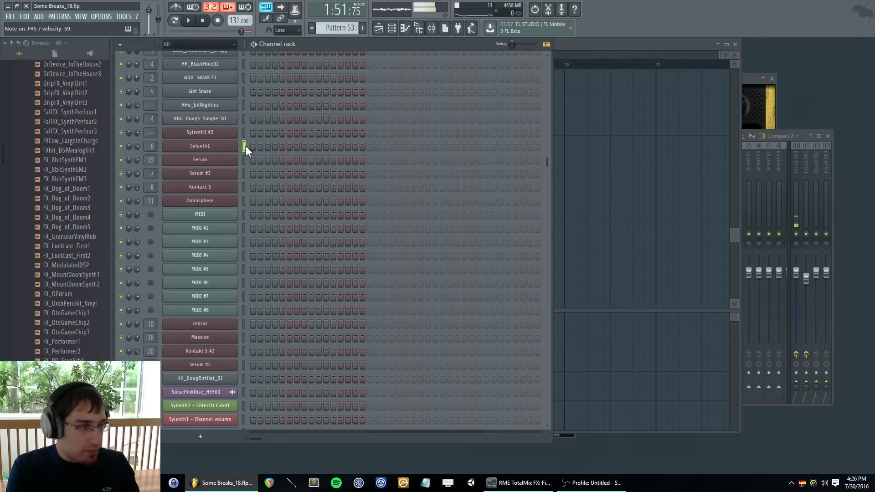
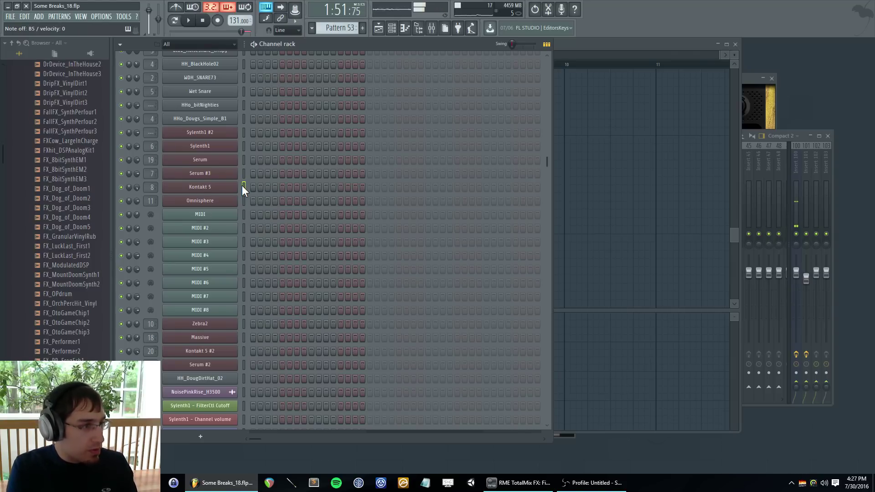
- In Kontakt 5's piano roll for Pattern 53, enter a chord of D5, F#5, A5, B5, C#6 and F#6 at bar 1
{"action": "right_click", "coordinate": [231, 186]}
{"action": "left_click", "coordinate": [253, 186]}
{"action": "key", "text": "F5"}
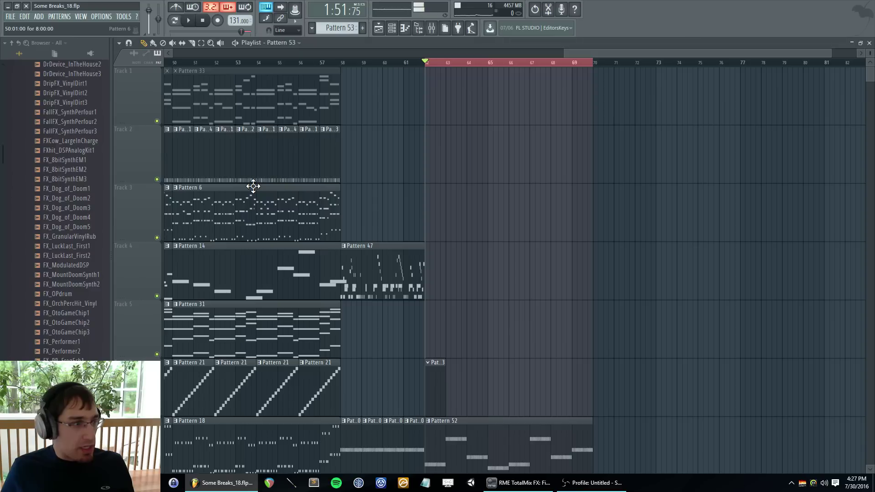
{"action": "key", "text": "F5"}
{"action": "left_click_drag", "start_coordinate": [254, 56], "coordinate": [175, 61]}
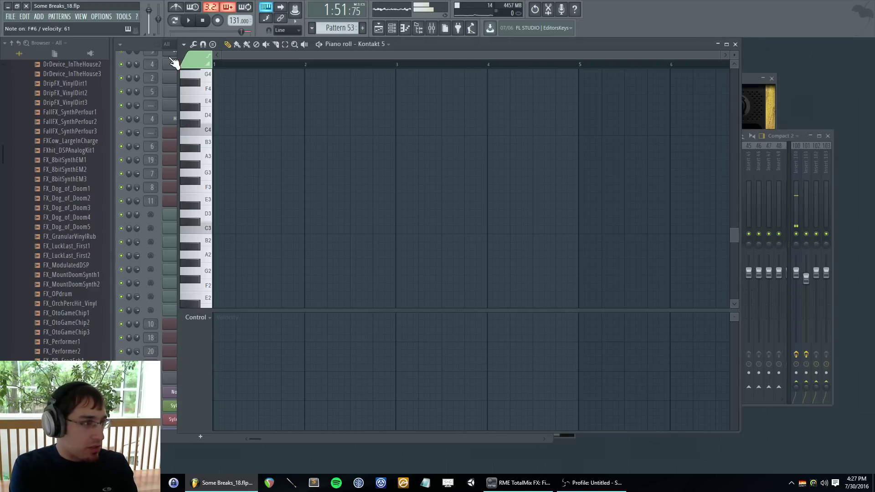
{"action": "scroll", "coordinate": [308, 189], "scroll_direction": "up", "scroll_amount": 10}
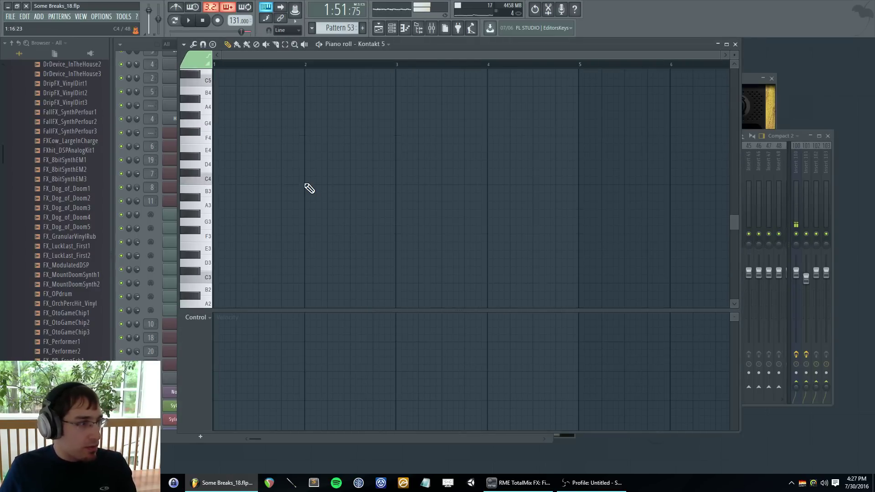
{"action": "left_click_drag", "start_coordinate": [216, 264], "coordinate": [314, 262]}
{"action": "left_click", "coordinate": [218, 230]}
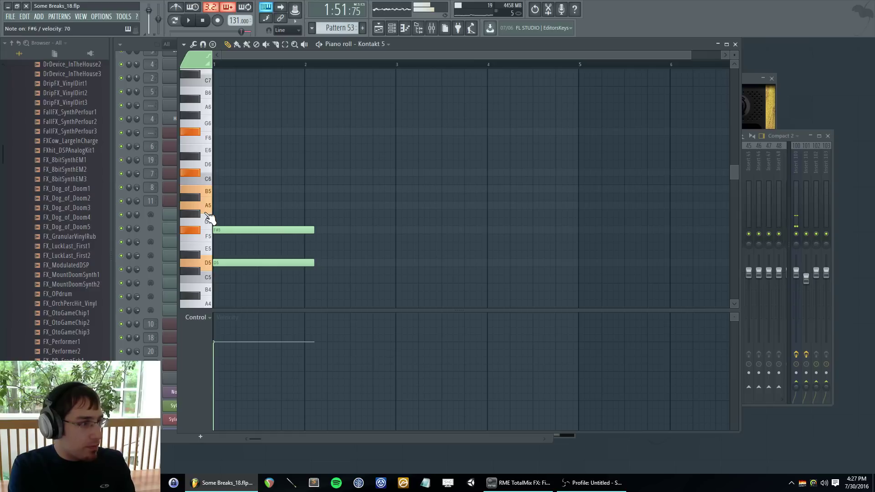
{"action": "left_click", "coordinate": [218, 205]}
{"action": "left_click", "coordinate": [217, 189]}
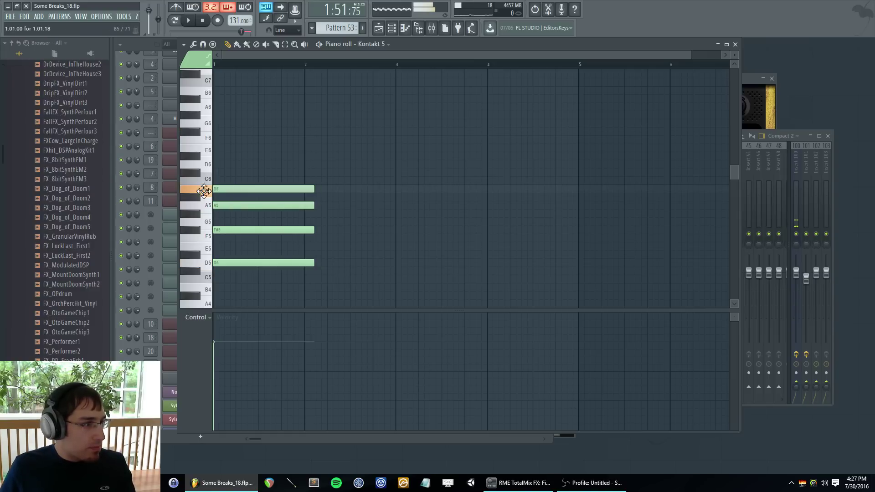
{"action": "left_click", "coordinate": [214, 172]}
{"action": "left_click", "coordinate": [217, 133]}
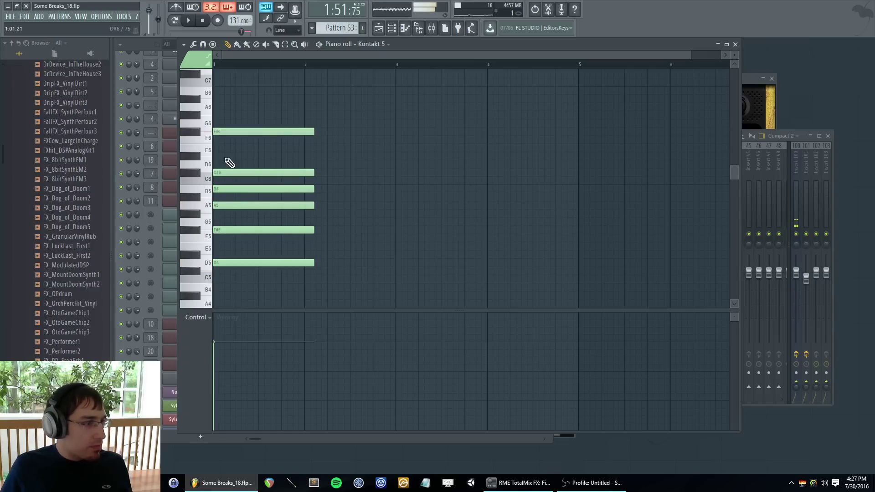
- Shorten all notes of the first chord so they end just before bar 2, and play it back
{"action": "scroll", "coordinate": [274, 191], "scroll_direction": "down", "scroll_amount": 1}
{"action": "key", "text": "ctrl+a"}
{"action": "left_click_drag", "start_coordinate": [305, 191], "coordinate": [293, 192]}
{"action": "key", "text": "space"}
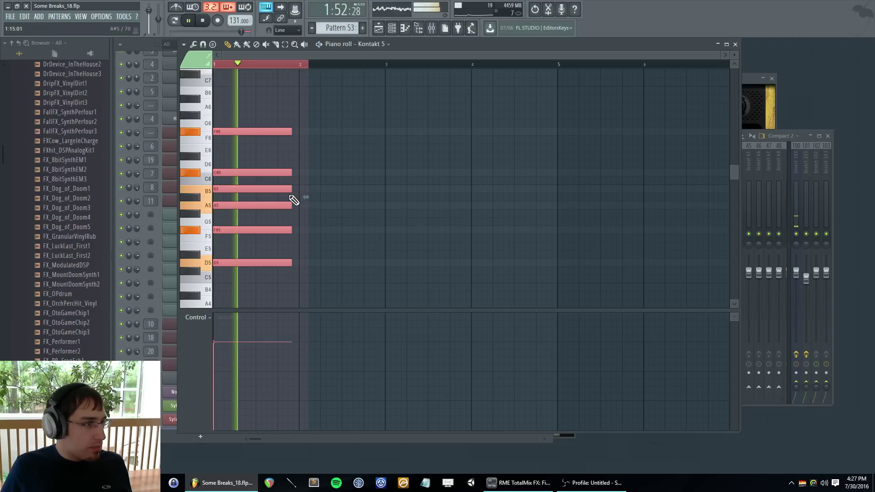
{"action": "key", "text": "space"}
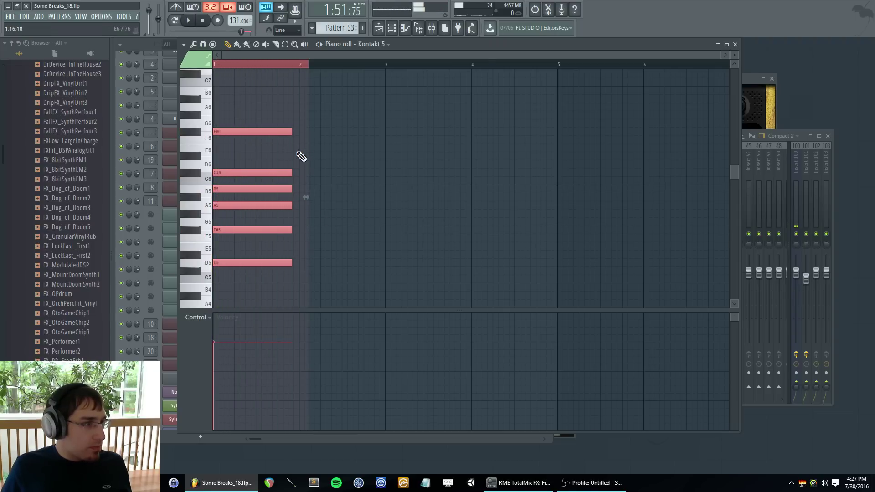
- Enter a second chord of G#5, A5, C#6 and E6 at the start of bar 2 and audition both chords
{"action": "left_click", "coordinate": [299, 148]}
{"action": "left_click_drag", "start_coordinate": [307, 189], "coordinate": [302, 208]}
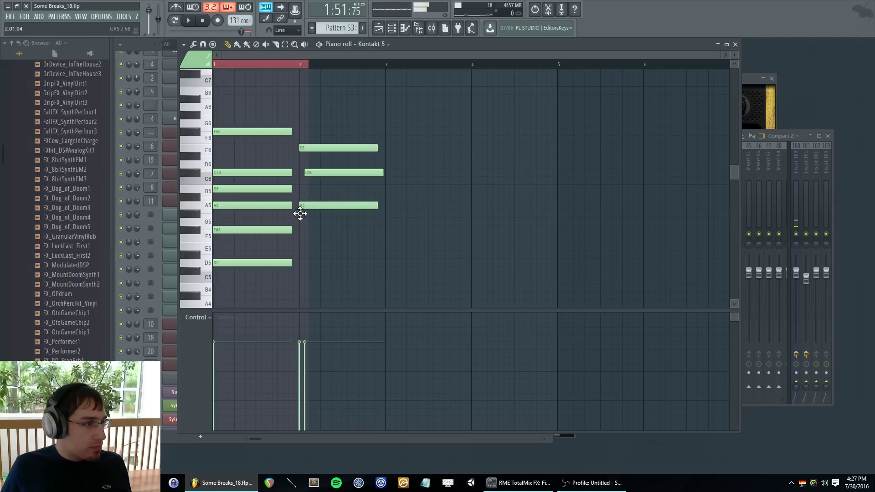
{"action": "left_click", "coordinate": [300, 214]}
{"action": "left_click_drag", "start_coordinate": [313, 172], "coordinate": [308, 173]}
{"action": "key", "text": "space"}
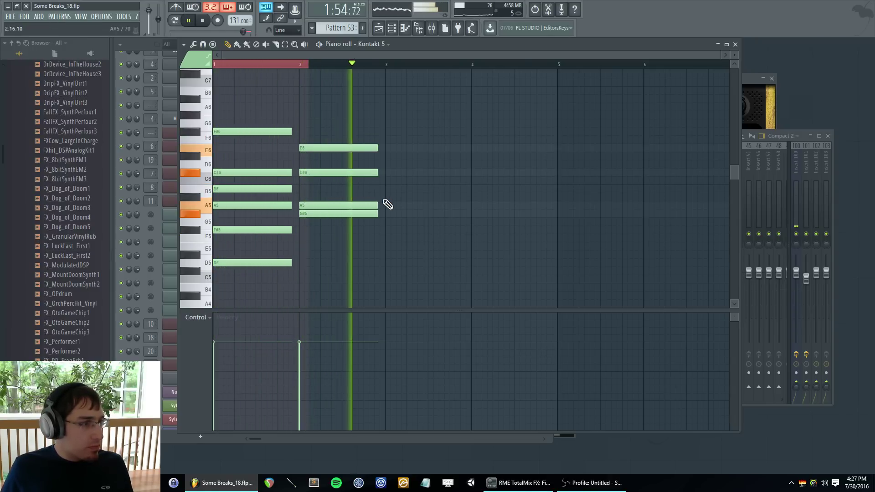
{"action": "key", "text": "space"}
- Add a chord of B4, F#5, G#5 and B5 at bar 3 and play the progression in the arrangement
{"action": "left_click_drag", "start_coordinate": [386, 179], "coordinate": [385, 188]}
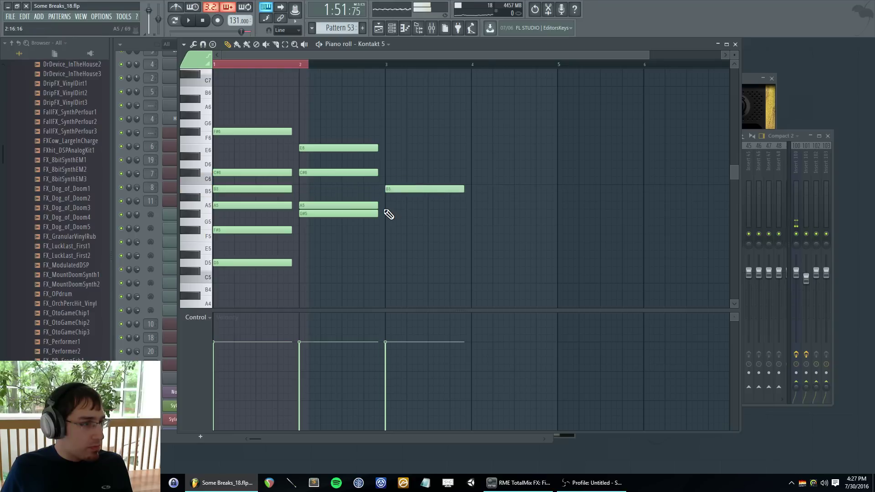
{"action": "left_click", "coordinate": [386, 214]}
{"action": "left_click", "coordinate": [386, 230]}
{"action": "left_click_drag", "start_coordinate": [385, 263], "coordinate": [389, 295]}
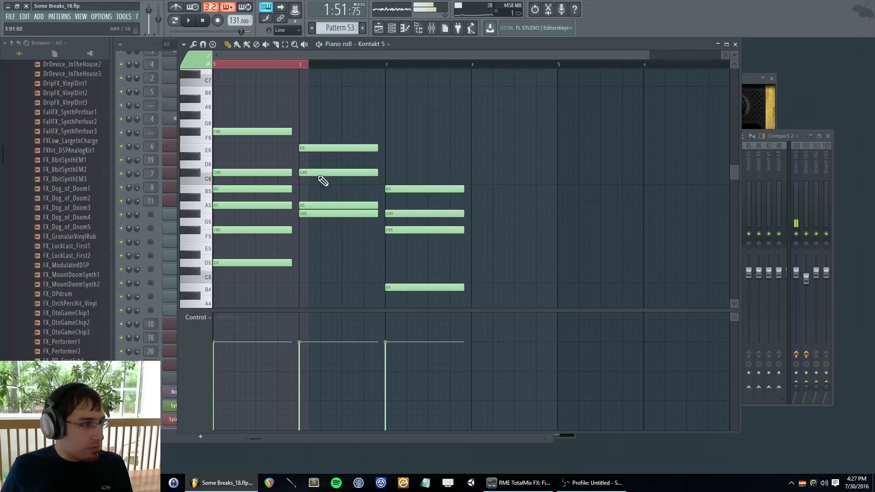
{"action": "key", "text": "F5"}
{"action": "key", "text": "space"}
{"action": "key", "text": "F5"}
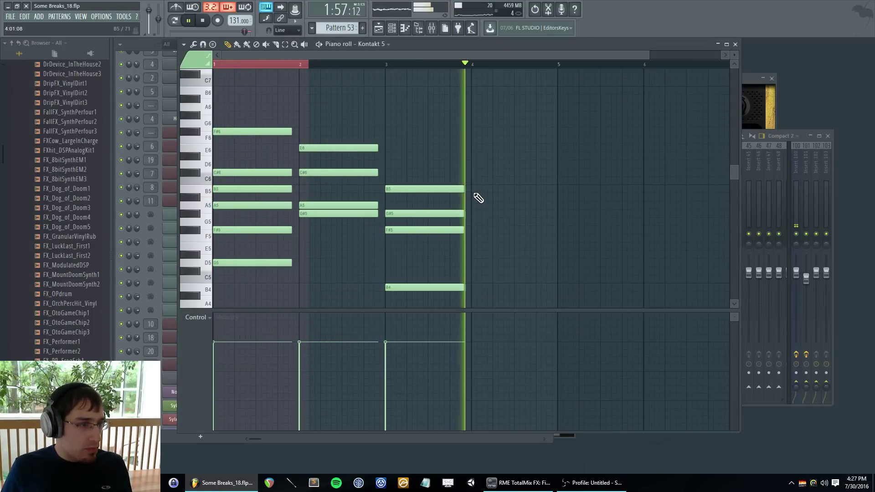
{"action": "key", "text": "space"}
- Enter a bar 4 chord of C#5, E5, G#5 and C#6, listening to the progression and dropping the trial D#5 note
{"action": "left_click", "coordinate": [474, 172]}
{"action": "left_click_drag", "start_coordinate": [473, 222], "coordinate": [473, 211]}
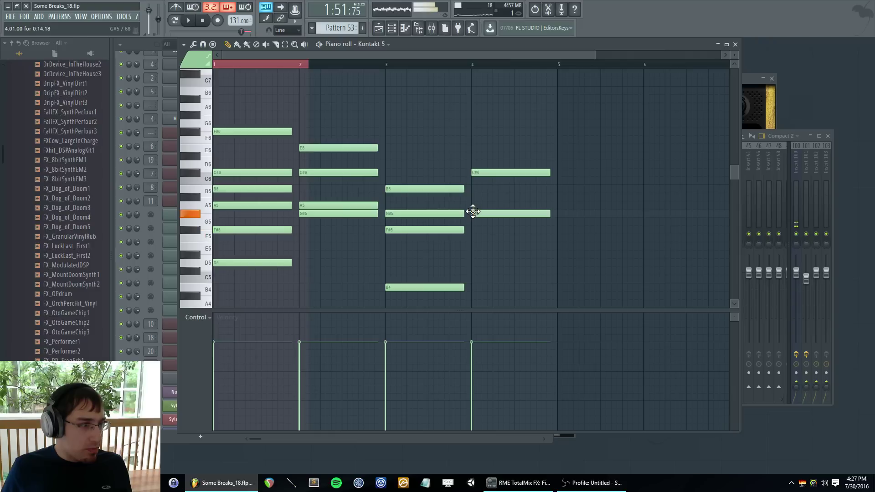
{"action": "left_click", "coordinate": [475, 247]}
{"action": "left_click", "coordinate": [476, 254]}
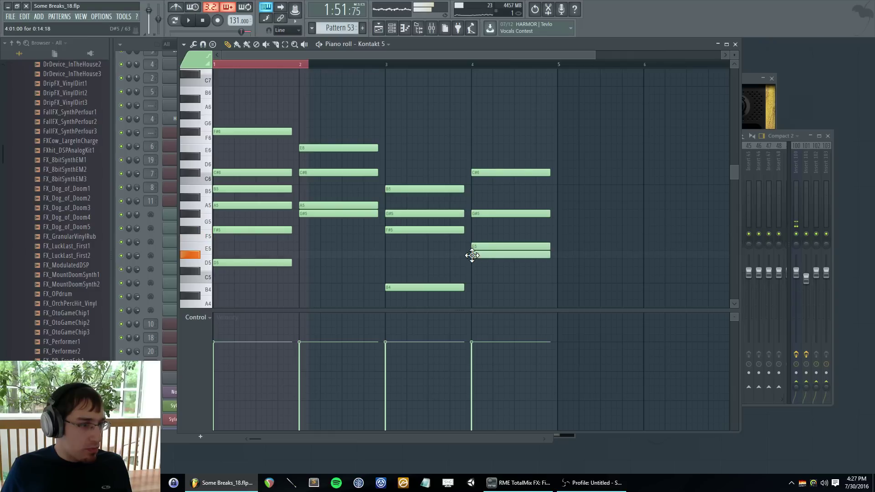
{"action": "left_click", "coordinate": [470, 278]}
{"action": "left_click_drag", "start_coordinate": [471, 267], "coordinate": [471, 270]}
{"action": "key", "text": "space"}
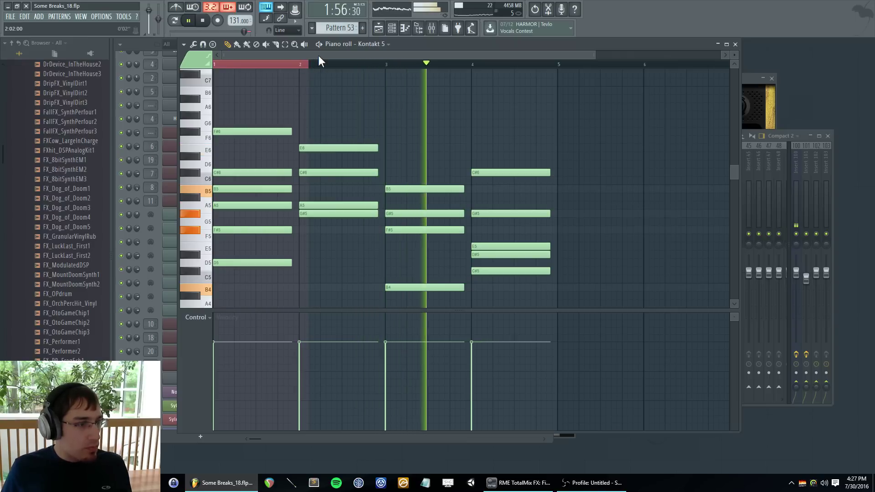
{"action": "key", "text": "space"}
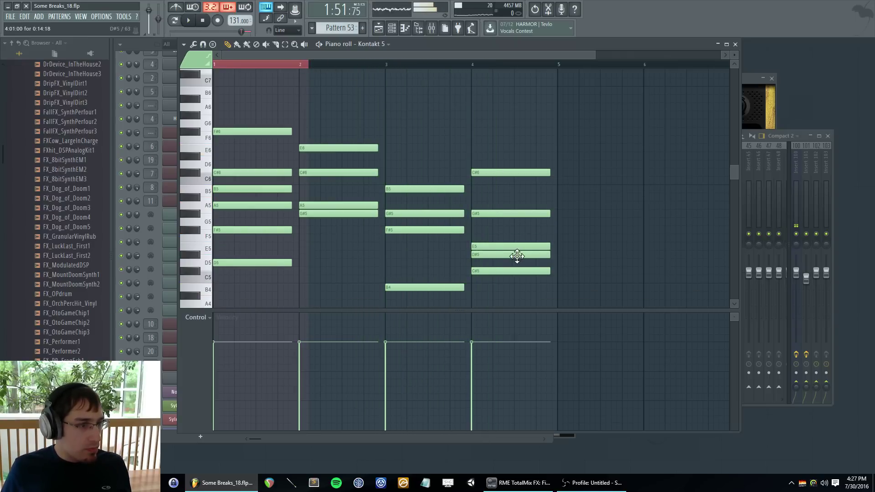
{"action": "right_click", "coordinate": [514, 254]}
- Duplicate the four-bar chord progression into bars 5 to 8 and add G#6 to the bar 6 chord
{"action": "left_click", "coordinate": [473, 68]}
{"action": "key", "text": "space"}
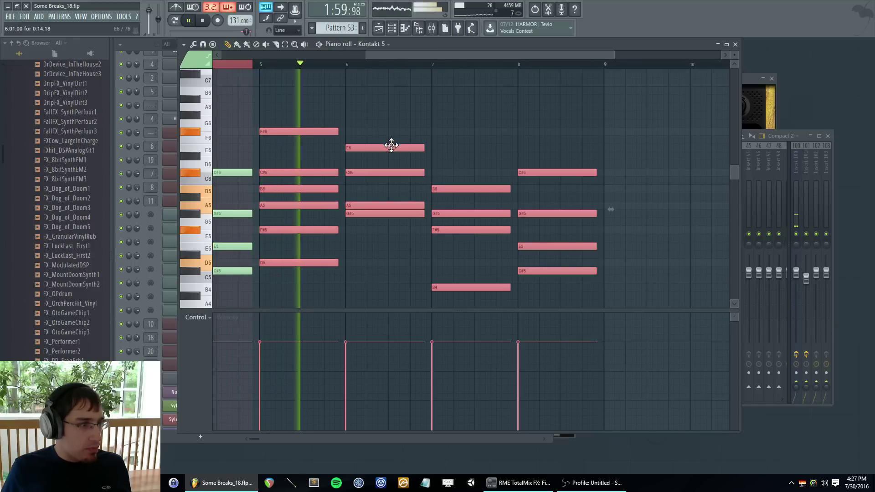
{"action": "left_click", "coordinate": [345, 109]}
{"action": "left_click_drag", "start_coordinate": [346, 109], "coordinate": [346, 118]}
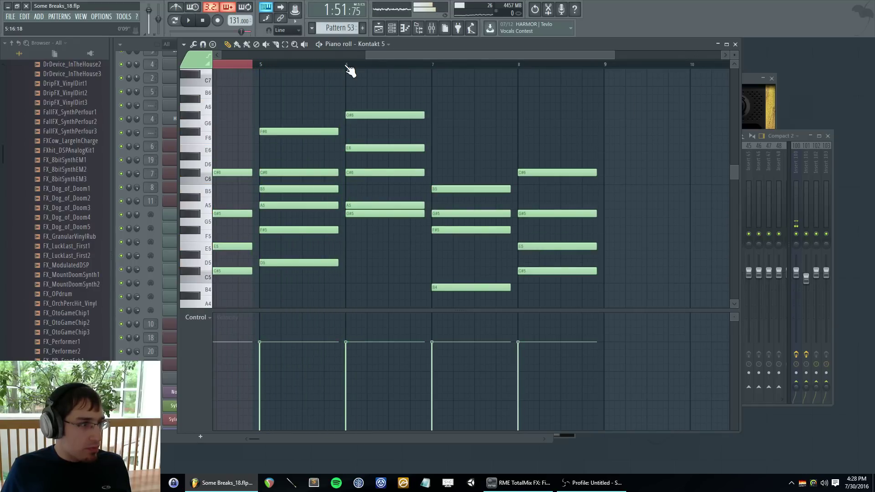
- Replace the B4 note of the bar 7 chord with B6 and listen to the result
{"action": "right_click", "coordinate": [474, 288]}
{"action": "left_click", "coordinate": [432, 89]}
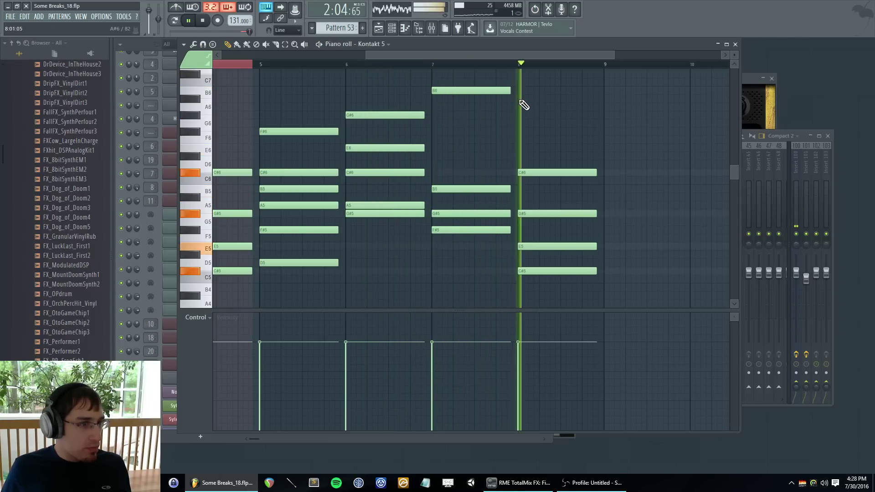
{"action": "key", "text": "space"}
- Replace the bar 8 chord with C#6, F#6, G#6 and C#7, all aligned to the bar start
{"action": "left_click", "coordinate": [519, 74]}
{"action": "right_click", "coordinate": [540, 271]}
{"action": "right_click", "coordinate": [540, 246]}
{"action": "right_click", "coordinate": [541, 213]}
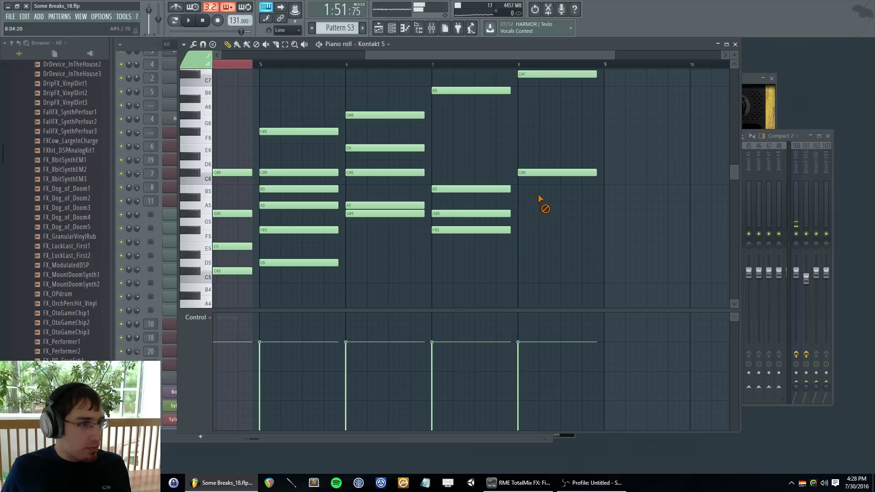
{"action": "right_click", "coordinate": [542, 173]}
{"action": "left_click", "coordinate": [522, 115]}
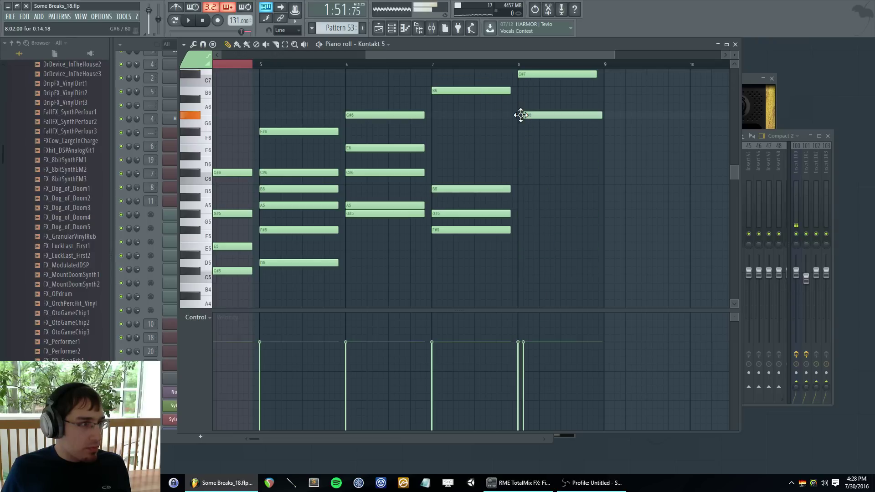
{"action": "left_click", "coordinate": [521, 131]}
{"action": "left_click", "coordinate": [521, 172]}
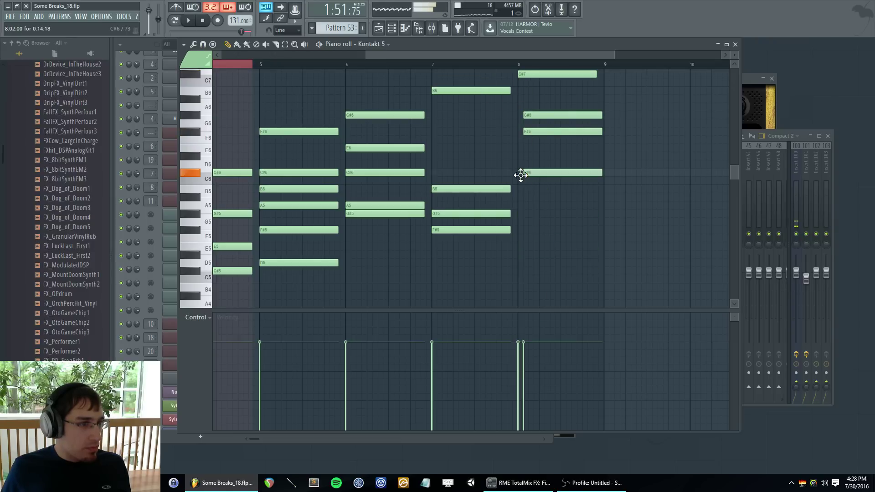
{"action": "left_click", "coordinate": [441, 65]}
{"action": "key", "text": "space"}
{"action": "left_click_drag", "start_coordinate": [536, 191], "coordinate": [543, 115]}
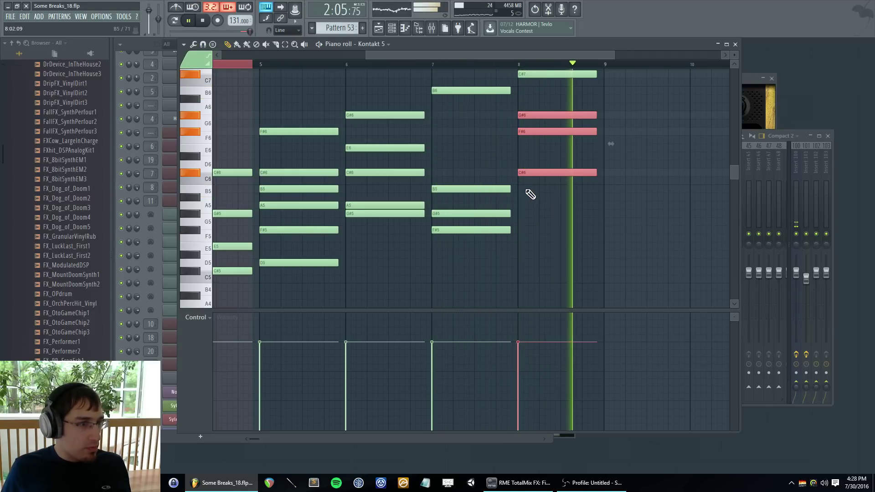
- Listen to Pattern 53's chords together with Pattern 52 over the looped bars 62–69, and stop playback
{"action": "key", "text": "F5"}
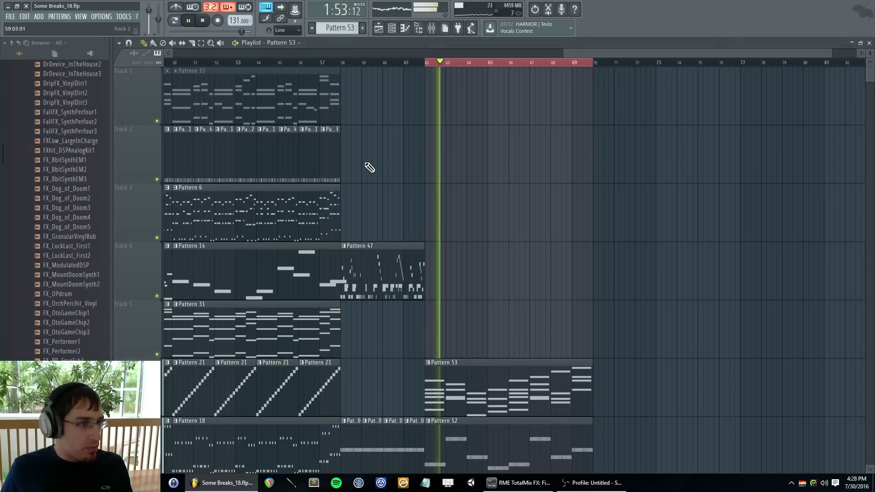
{"action": "key", "text": "F7"}
{"action": "key", "text": "F5"}
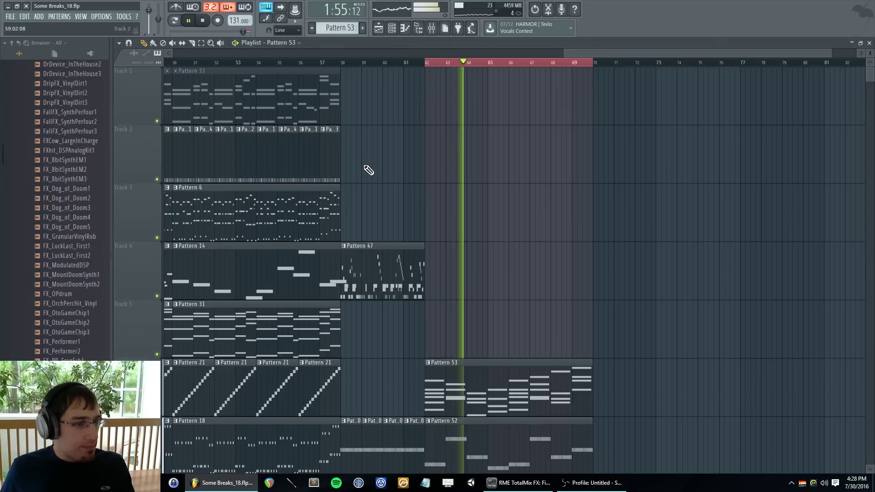
{"action": "scroll", "coordinate": [365, 170], "scroll_direction": "down", "scroll_amount": 5}
{"action": "scroll", "coordinate": [455, 183], "scroll_direction": "up", "scroll_amount": 2}
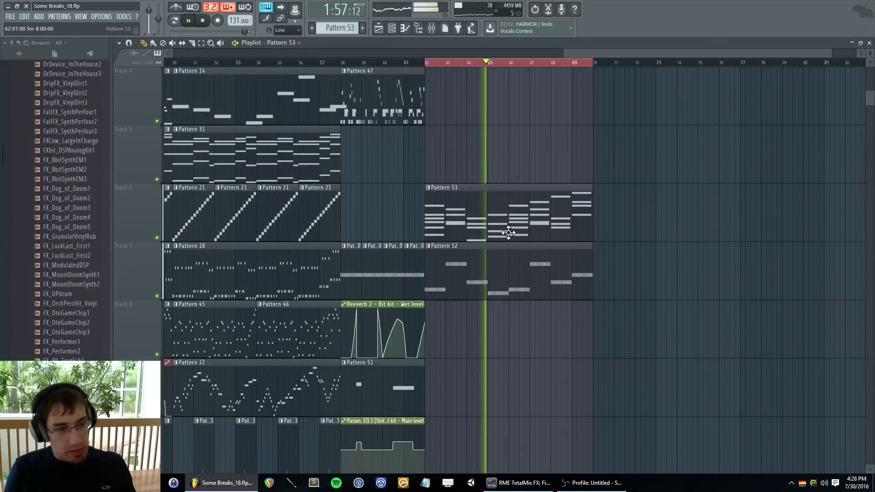
{"action": "key", "text": "F6"}
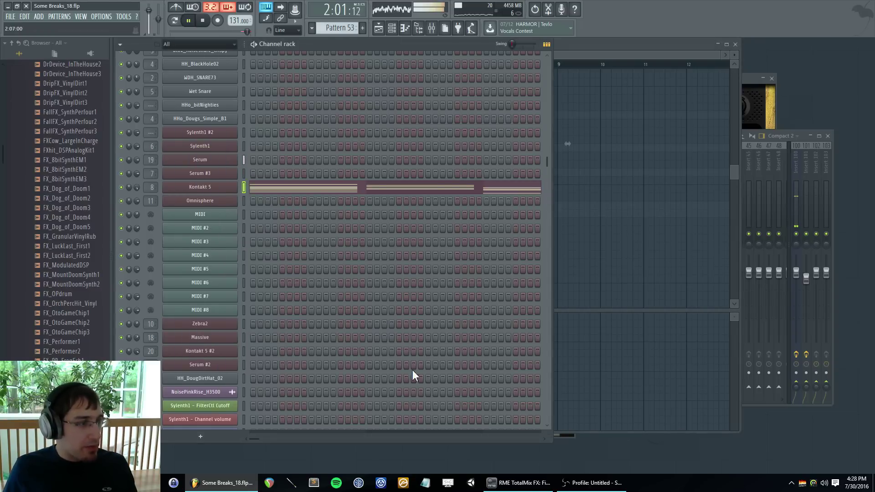
{"action": "key", "text": "space"}
- Audition further channel rack instruments, including Kontakt 5 #2 and Serum #2, from the MIDI keyboard
{"action": "key", "text": "F5"}
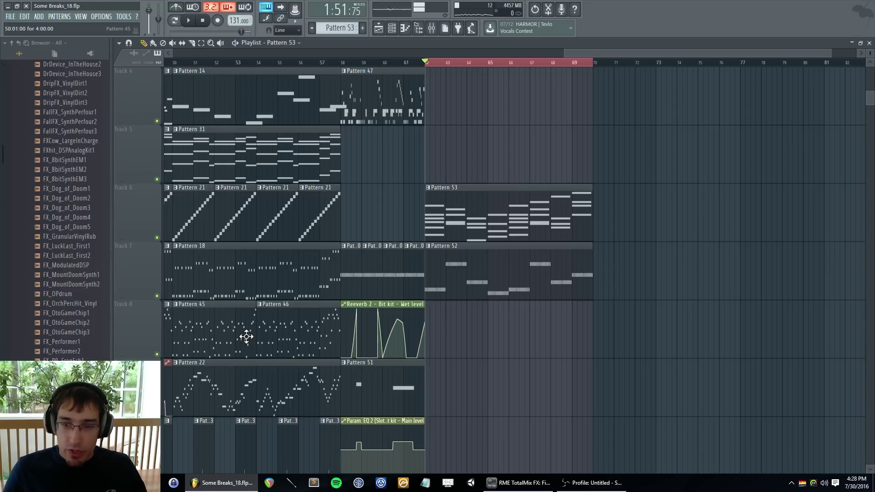
{"action": "key", "text": "F6"}
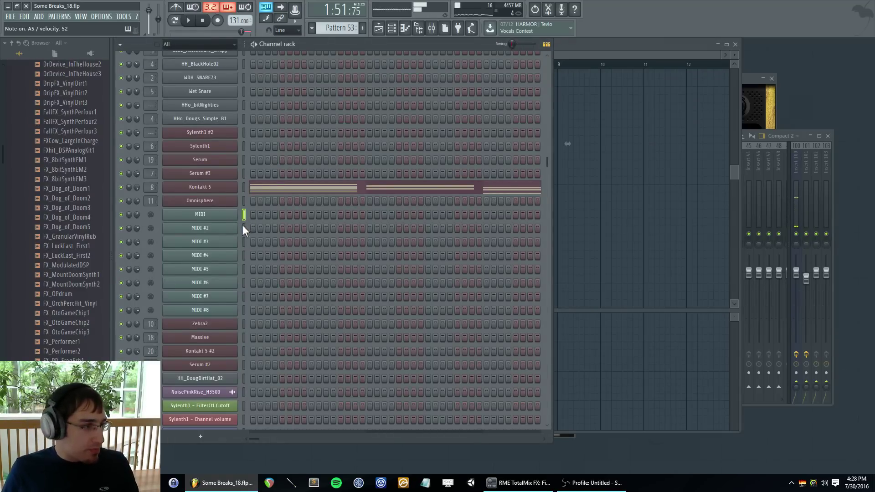
{"action": "left_click", "coordinate": [243, 351]}
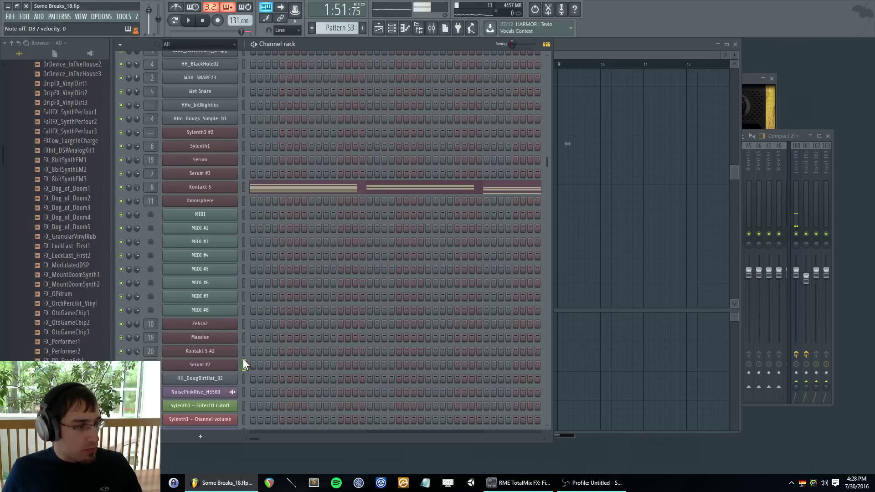
- Place two back-to-back copies of Pattern 47 on track 4, starting at bars 62 and 66
{"action": "key", "text": "F5"}
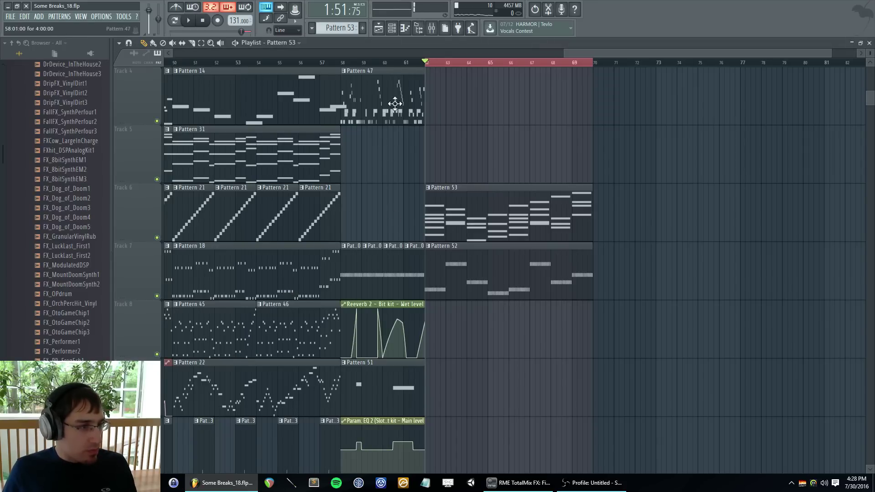
{"action": "left_click", "coordinate": [337, 62]}
{"action": "left_click", "coordinate": [429, 88]}
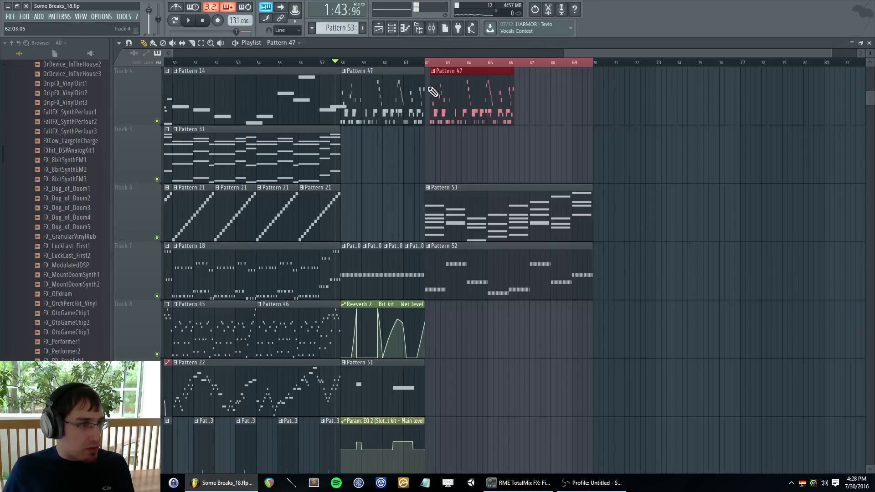
{"action": "left_click", "coordinate": [515, 99]}
{"action": "right_click", "coordinate": [530, 111]}
{"action": "right_click", "coordinate": [458, 100]}
{"action": "left_click", "coordinate": [426, 93]}
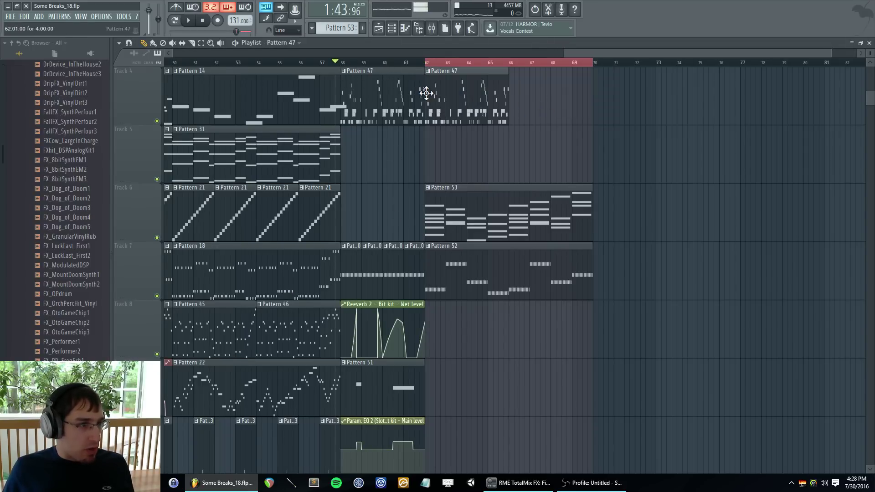
{"action": "left_click", "coordinate": [525, 94]}
- Duplicate the bit-kit reverb wet-level automation, Pattern 51 and EQ automation clips from bars 58–61 into bars 66–69
{"action": "left_click_drag", "start_coordinate": [350, 319], "coordinate": [430, 427]}
{"action": "key", "text": "ctrl+b"}
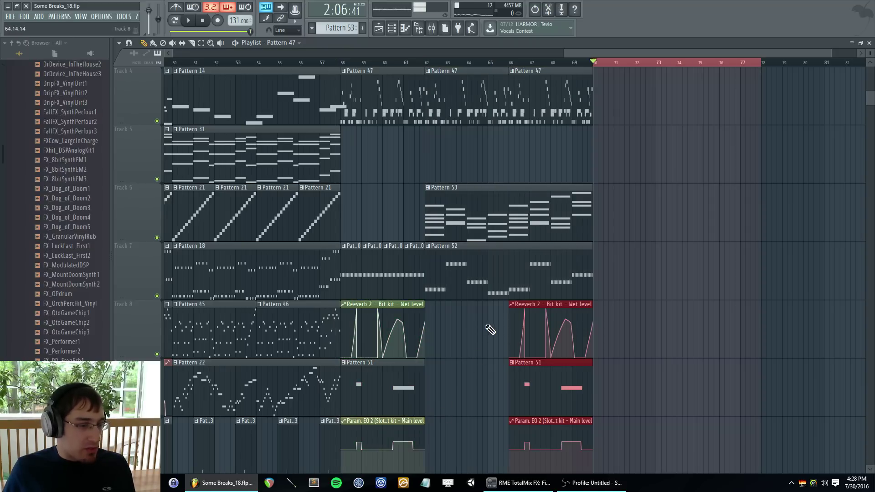
- Paste the bit-kit reverb wet-level automation, Pattern 51 and EQ automation clips into bars 62–65
{"action": "key", "text": "ctrl+v"}
{"action": "left_click_drag", "start_coordinate": [250, 316], "coordinate": [489, 304]}
{"action": "scroll", "coordinate": [488, 304], "scroll_direction": "up", "scroll_amount": 1}
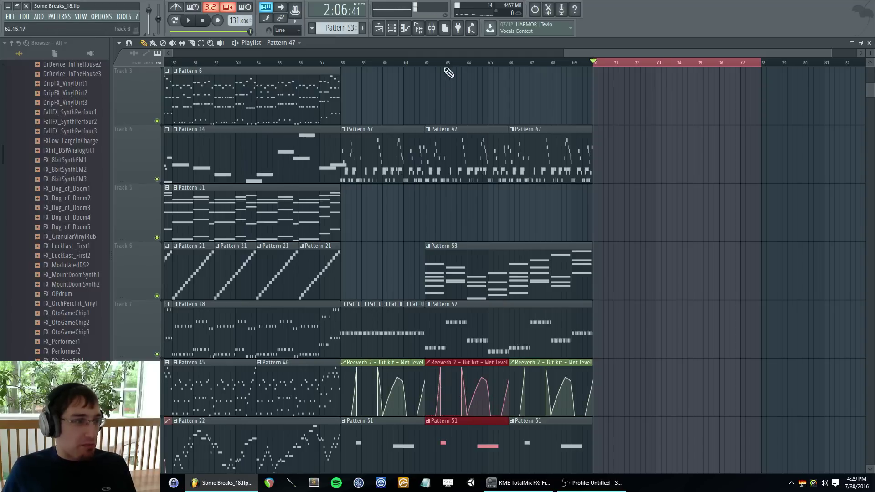
- Select bars 62–69 as the loop range and listen to the section with the drums and automation
{"action": "left_click_drag", "start_coordinate": [427, 62], "coordinate": [609, 81]}
{"action": "key", "text": "space"}
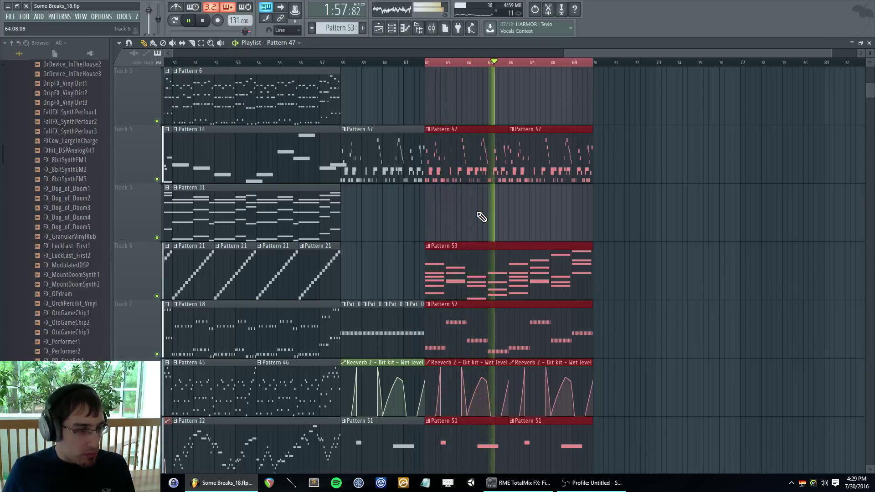
{"action": "left_click", "coordinate": [549, 208]}
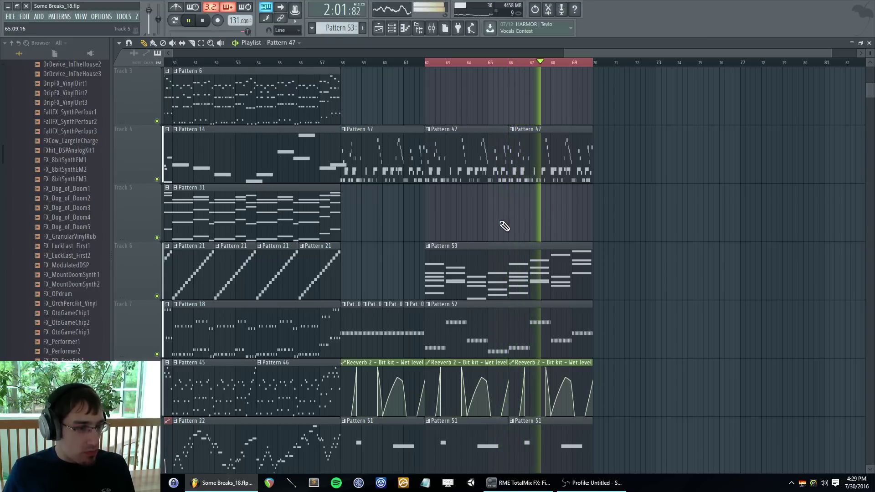
- Revoice Pattern 53's bar 8 chord in the Kontakt 5 piano roll to A6, G#6, E6, C#6 and F#5
{"action": "double_click", "coordinate": [559, 280]}
{"action": "key", "text": "F7"}
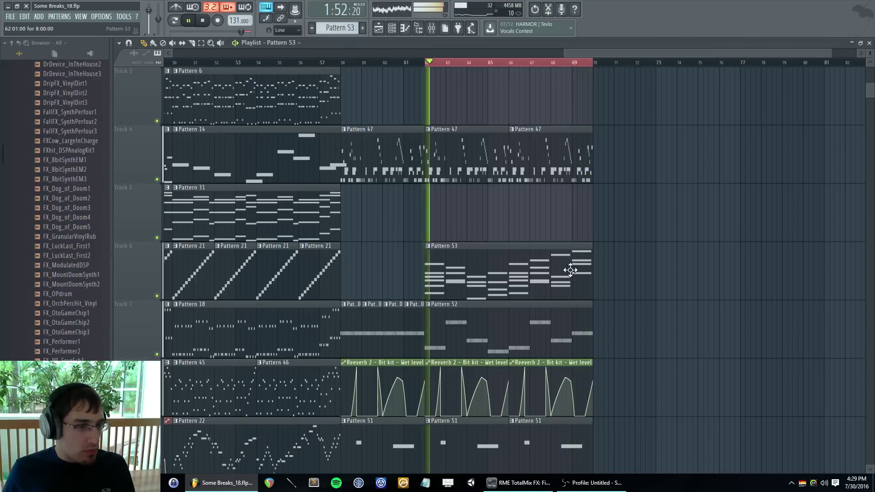
{"action": "double_click", "coordinate": [573, 274]}
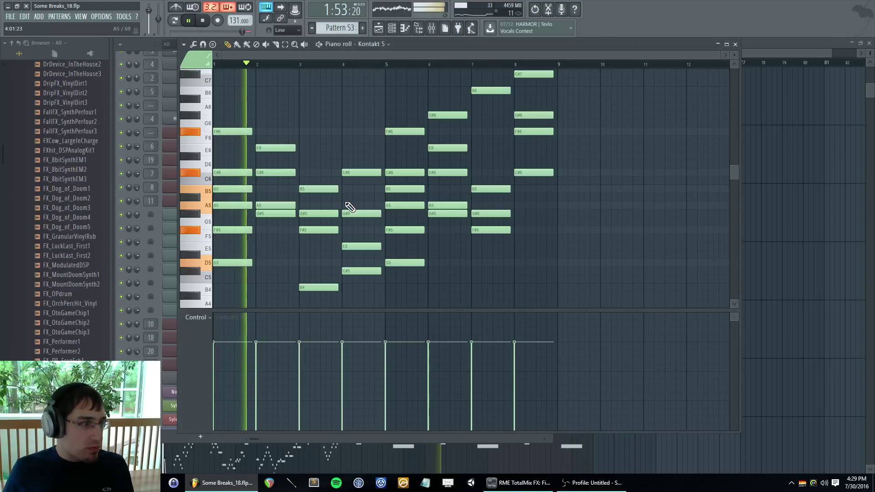
{"action": "key", "text": "space"}
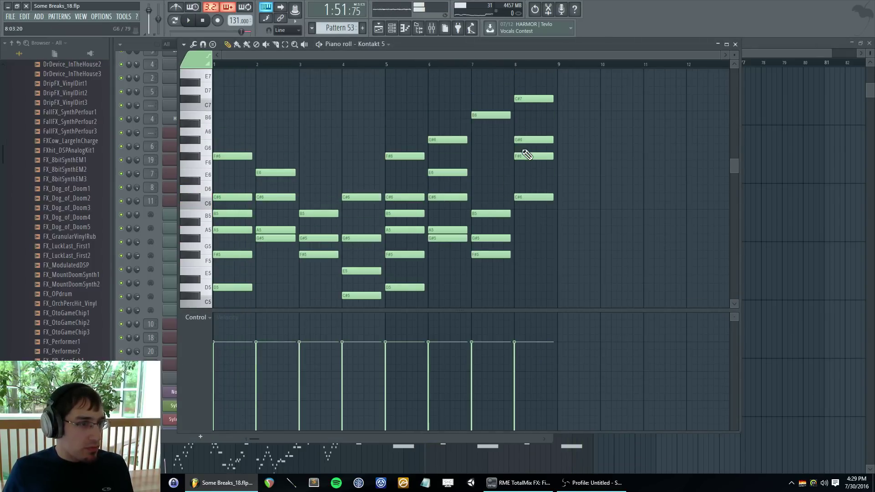
{"action": "left_click_drag", "start_coordinate": [516, 124], "coordinate": [517, 136]}
{"action": "right_click", "coordinate": [520, 99]}
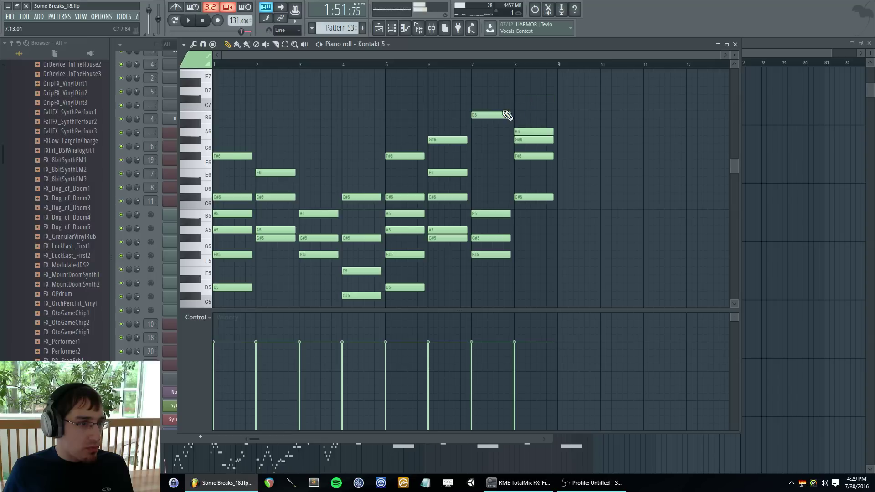
{"action": "left_click", "coordinate": [503, 115]}
{"action": "left_click_drag", "start_coordinate": [519, 172], "coordinate": [515, 180]}
{"action": "left_click", "coordinate": [518, 198]}
{"action": "left_click_drag", "start_coordinate": [516, 274], "coordinate": [517, 247]}
- Listen to Pattern 53's revised ending from bar 7 and return to the playlist
{"action": "left_click", "coordinate": [469, 63]}
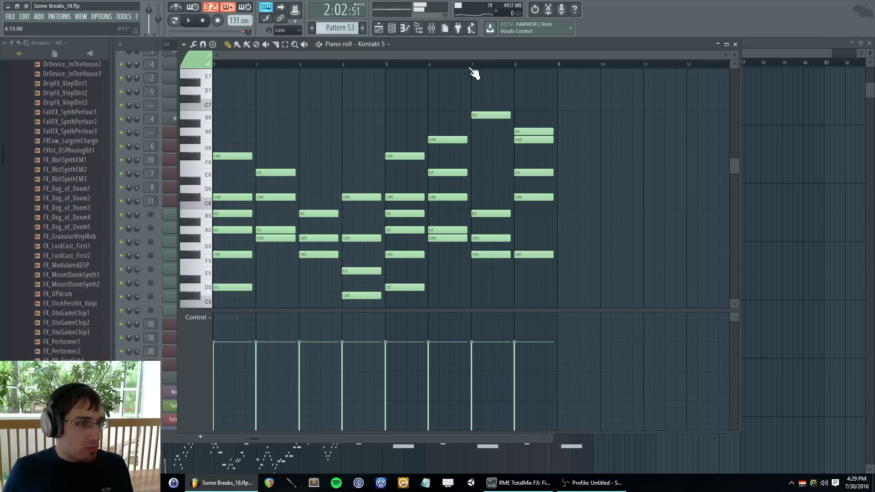
{"action": "key", "text": "space"}
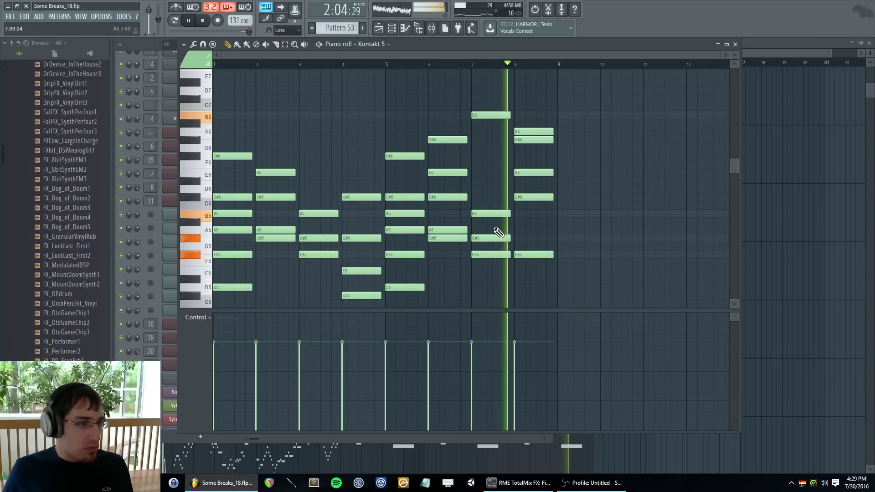
{"action": "key", "text": "F5"}
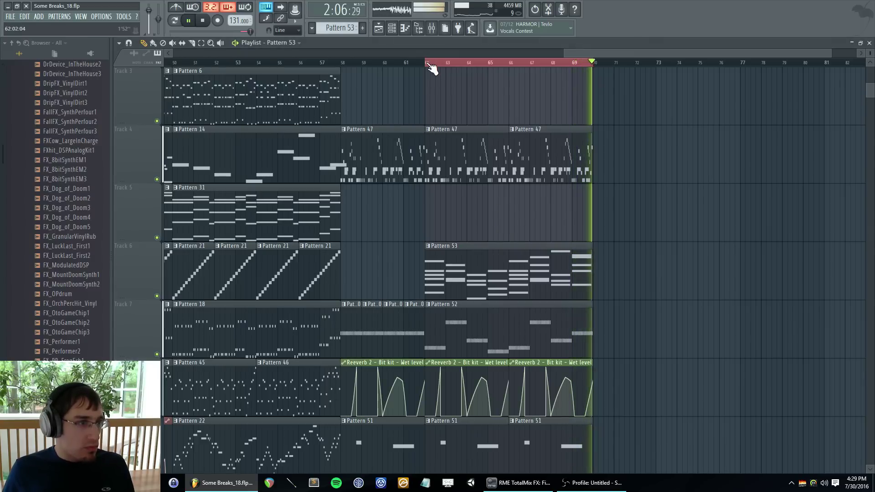
- Mute the two Pattern 47 clips on track 4 at bars 62–69
{"action": "left_click", "coordinate": [172, 42]}
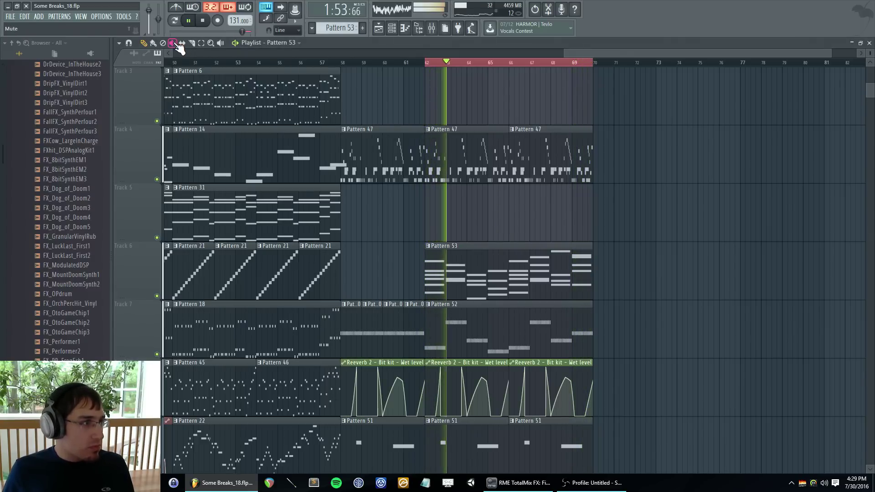
{"action": "left_click", "coordinate": [489, 155]}
{"action": "left_click", "coordinate": [144, 43]}
- Create Pattern 54, place it on track 5 at bar 62, and open it
{"action": "key", "text": "F4"}
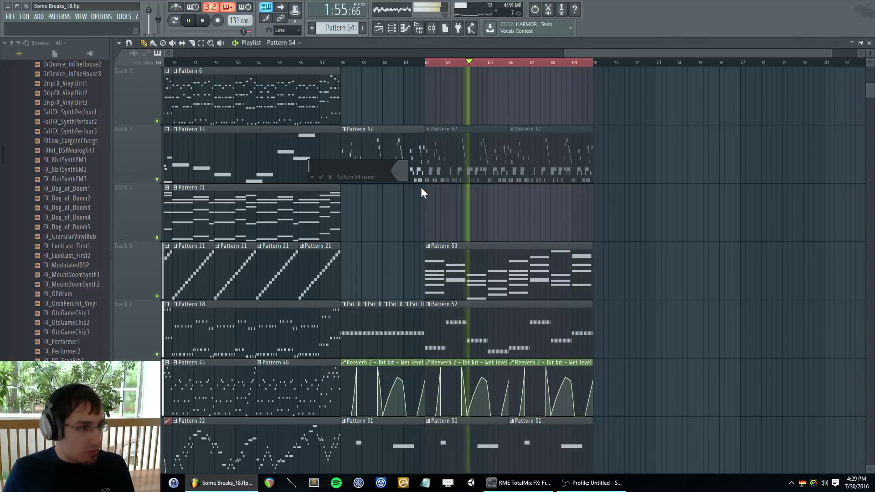
{"action": "left_click", "coordinate": [427, 207]}
{"action": "double_click", "coordinate": [426, 205]}
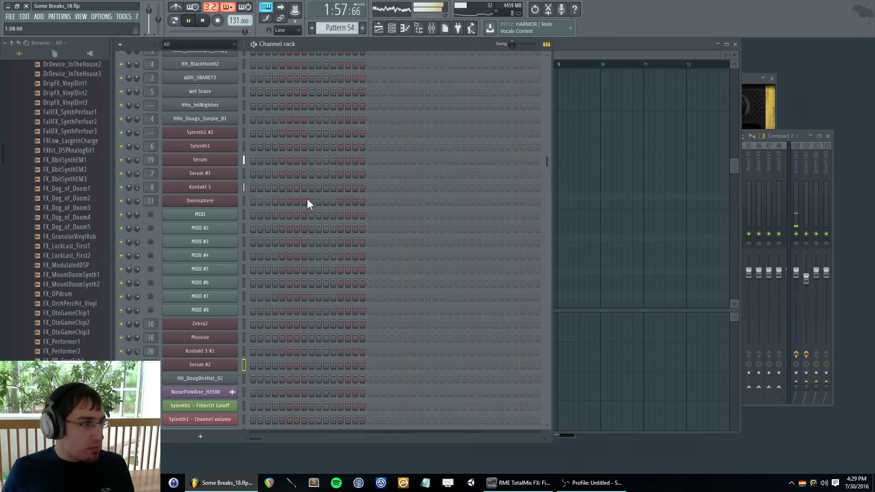
- Audition the channels further down the rack, including Kontakt 5 #3 and Serum #4, and open Zebra2 #2's piano roll
{"action": "scroll", "coordinate": [282, 237], "scroll_direction": "down", "scroll_amount": 4}
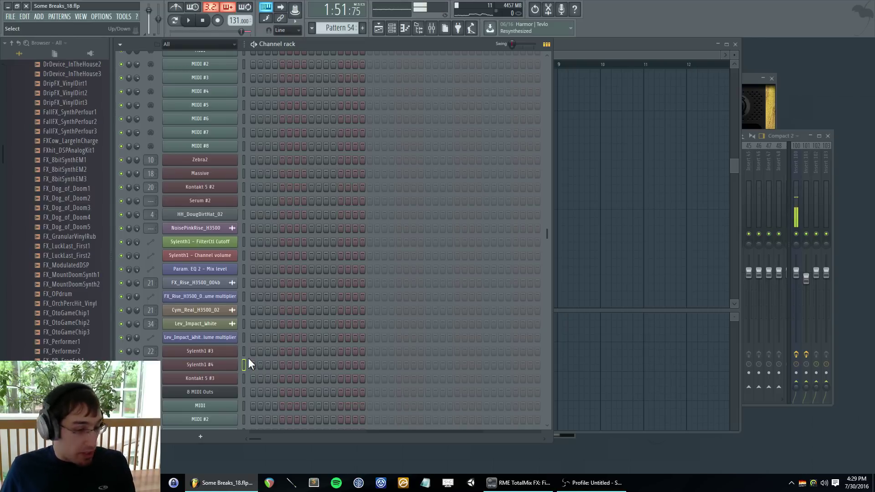
{"action": "scroll", "coordinate": [248, 357], "scroll_direction": "down", "scroll_amount": 6}
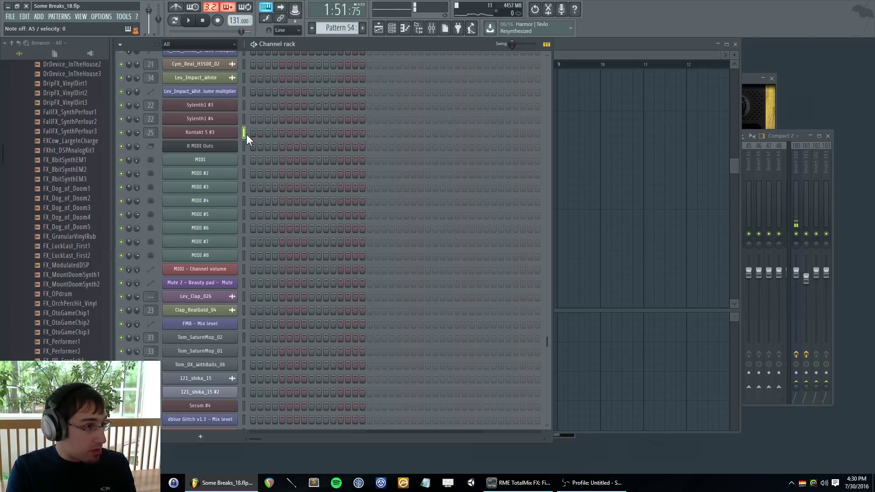
{"action": "scroll", "coordinate": [238, 342], "scroll_direction": "down", "scroll_amount": 4}
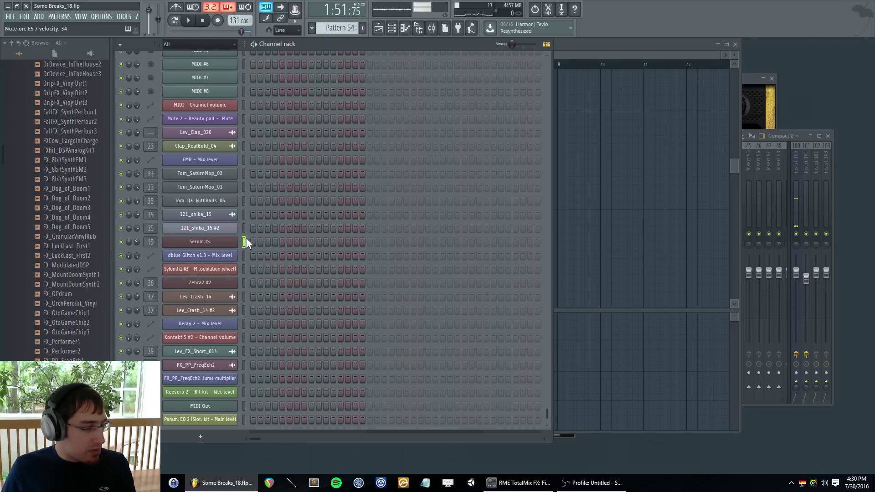
{"action": "left_click", "coordinate": [245, 283]}
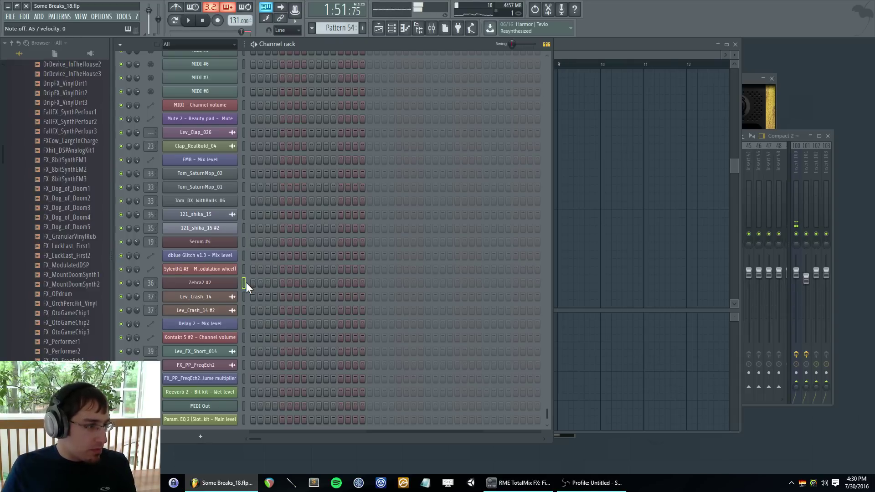
{"action": "right_click", "coordinate": [245, 282]}
{"action": "left_click", "coordinate": [282, 283]}
{"action": "scroll", "coordinate": [303, 170], "scroll_direction": "down", "scroll_amount": 5}
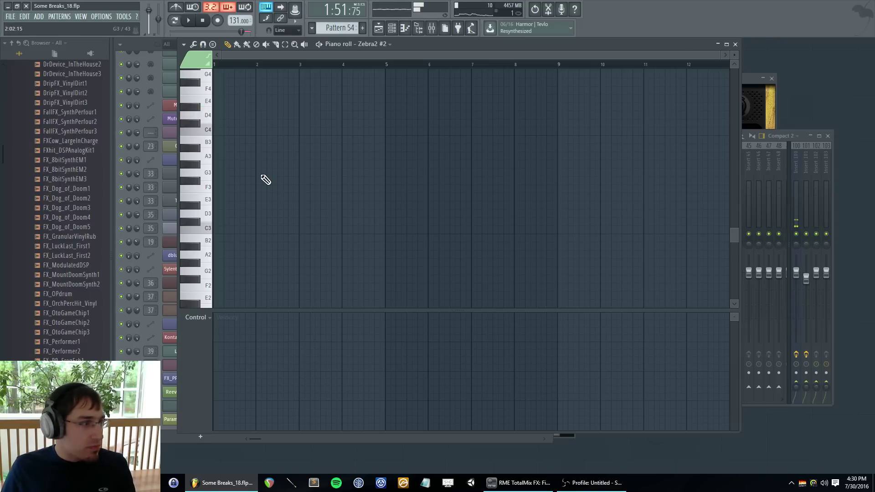
- Enter a rising group of one-step notes D4, A4, E5 and F#5 on the first beat of bar 1
{"action": "left_click", "coordinate": [221, 238]}
{"action": "right_click", "coordinate": [223, 243]}
{"action": "scroll", "coordinate": [226, 241], "scroll_direction": "up", "scroll_amount": 2}
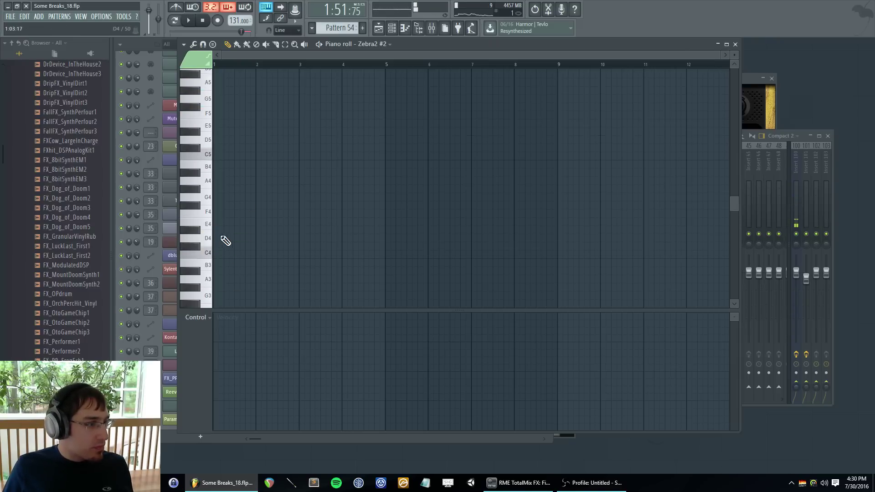
{"action": "left_click", "coordinate": [224, 238]}
{"action": "scroll", "coordinate": [219, 241], "scroll_direction": "up", "scroll_amount": 3, "text": "ctrl"}
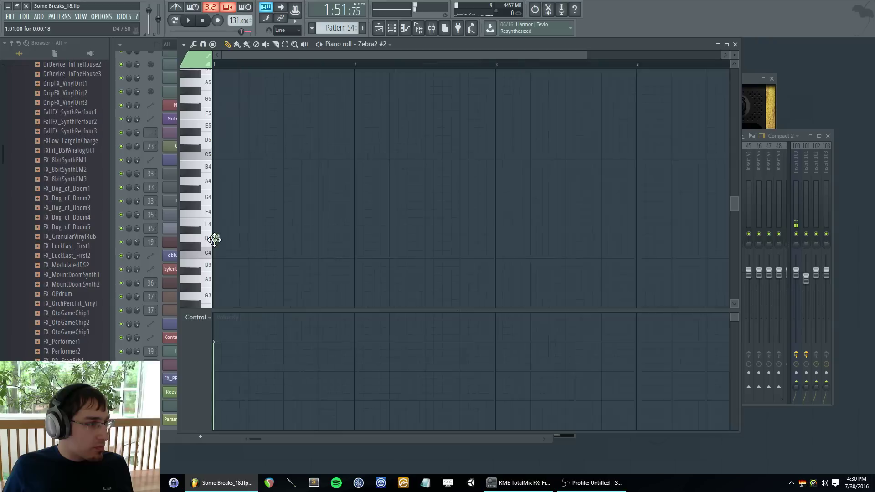
{"action": "left_click", "coordinate": [228, 181]}
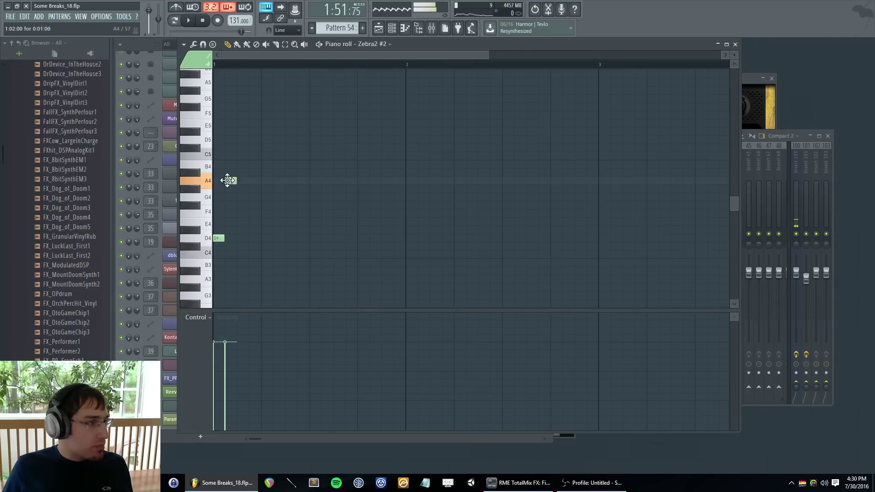
{"action": "left_click", "coordinate": [242, 123]}
{"action": "left_click", "coordinate": [253, 107]}
- Duplicate the D4–A4–E5–F#5 group three times to fill bar 1 and play it back
{"action": "key", "text": "ctrl+a"}
{"action": "left_click_drag", "start_coordinate": [218, 238], "coordinate": [217, 238], "text": "shift"}
{"action": "key", "text": "ctrl+b"}
{"action": "key", "text": "ctrl+b"}
{"action": "key", "text": "ctrl+b"}
{"action": "key", "text": "space"}
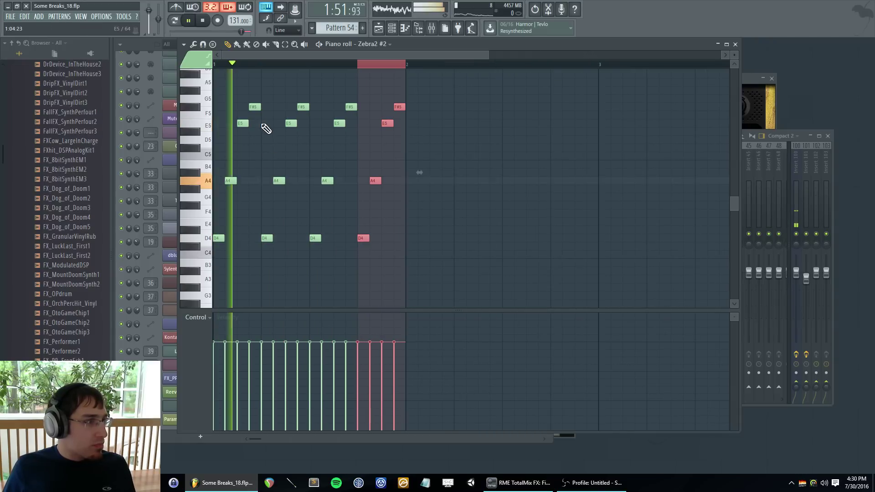
- Stop playback and enter a rising group of A4, E5, A5 and B5 on the first beat of bar 2
{"action": "scroll", "coordinate": [356, 173], "scroll_direction": "up", "scroll_amount": 1}
{"action": "left_click", "coordinate": [410, 227]}
{"action": "key", "text": "space"}
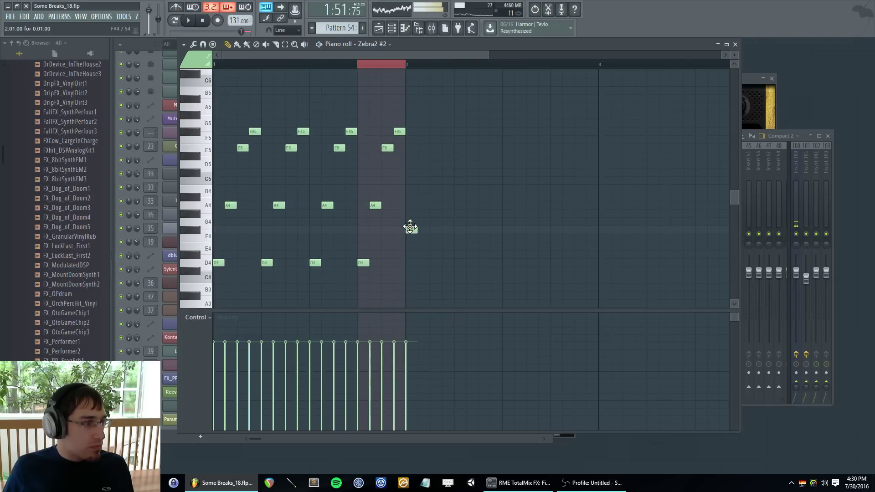
{"action": "left_click_drag", "start_coordinate": [408, 222], "coordinate": [401, 201]}
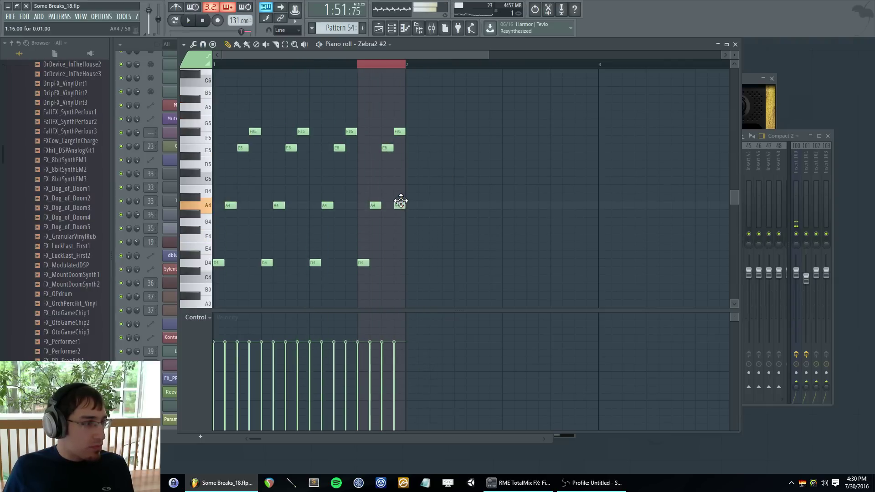
{"action": "left_click", "coordinate": [417, 146]}
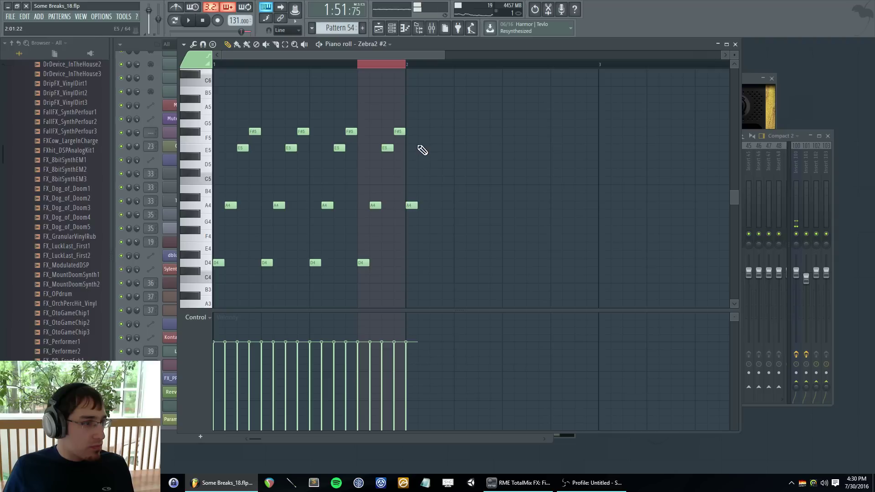
{"action": "left_click", "coordinate": [431, 107]}
{"action": "left_click", "coordinate": [444, 90]}
- Duplicate the A4–E5–A5–B5 group three times to fill bar 2
{"action": "left_click_drag", "start_coordinate": [409, 64], "coordinate": [462, 70]}
{"action": "key", "text": "ctrl+b"}
{"action": "key", "text": "ctrl+b"}
{"action": "key", "text": "ctrl+b"}
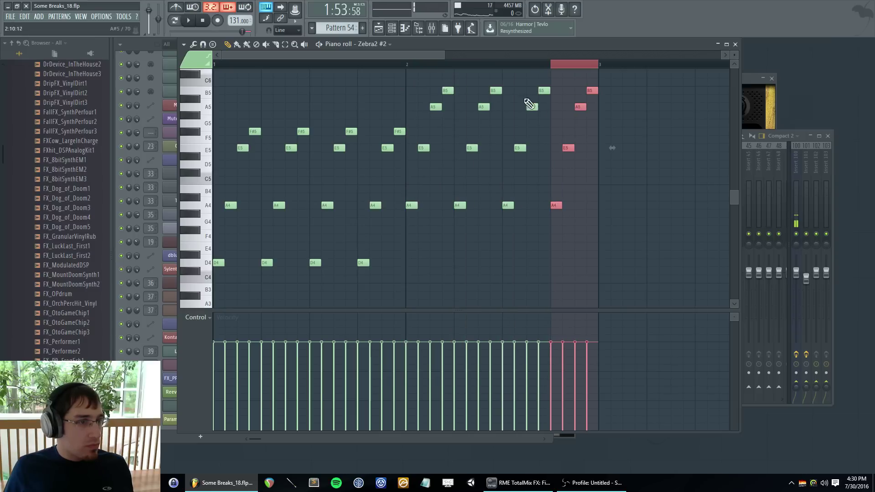
- Replace the last beat of bar 2 with a descending run of C#6, B5, E5 and A4
{"action": "right_click", "coordinate": [555, 206]}
{"action": "left_click", "coordinate": [555, 74]}
{"action": "left_click", "coordinate": [568, 91]}
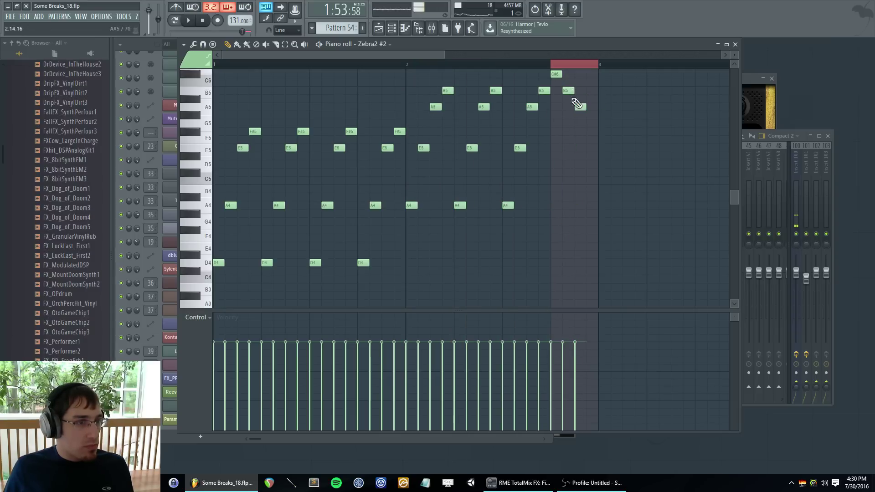
{"action": "left_click", "coordinate": [577, 148]}
{"action": "left_click", "coordinate": [590, 205]}
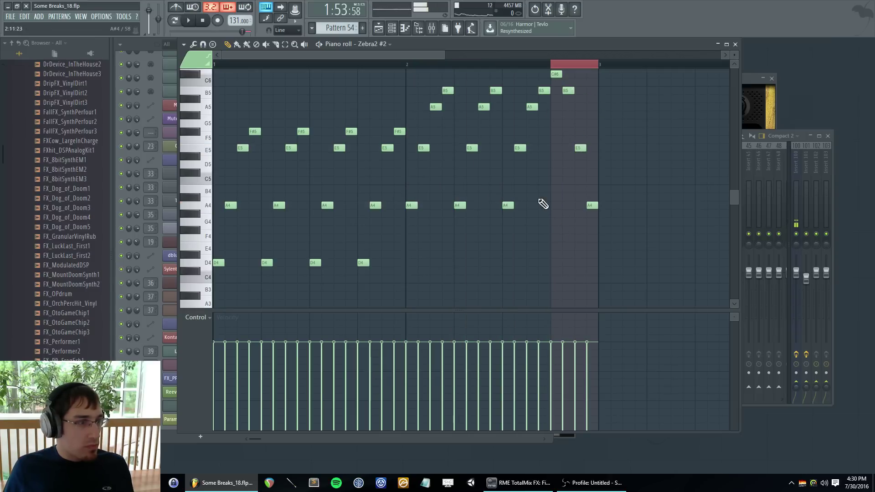
- Try a descending run of A5, F#5, E5 and D5 on the last beat of bar 1
{"action": "right_click", "coordinate": [363, 262]}
{"action": "right_click", "coordinate": [376, 205]}
{"action": "right_click", "coordinate": [387, 148]}
{"action": "right_click", "coordinate": [398, 131]}
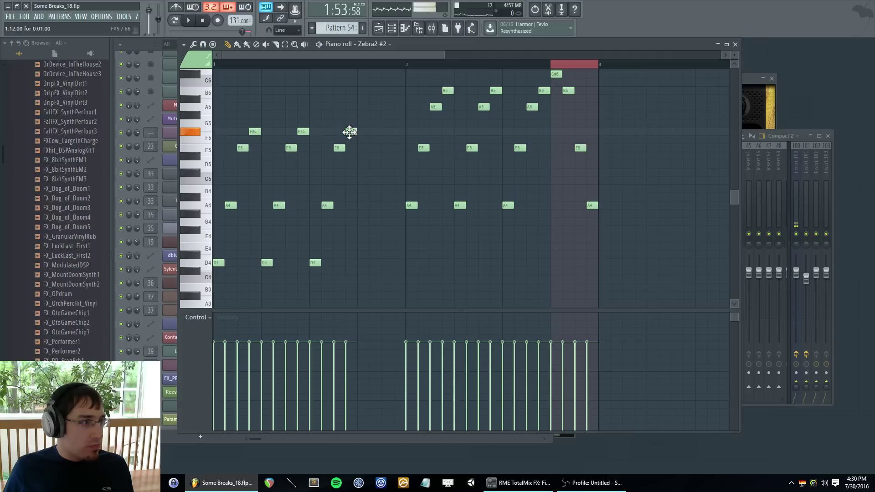
{"action": "left_click", "coordinate": [360, 107]}
{"action": "left_click", "coordinate": [372, 131]}
{"action": "left_click", "coordinate": [373, 148]}
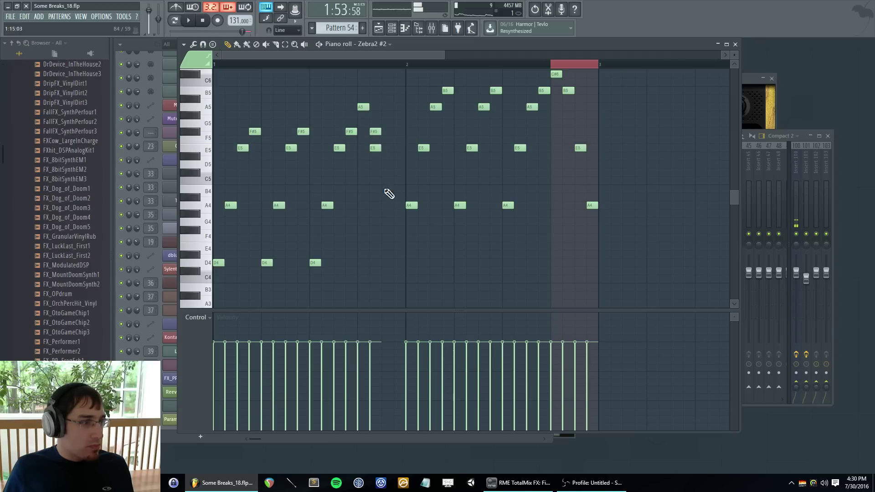
{"action": "left_click_drag", "start_coordinate": [396, 263], "coordinate": [399, 166]}
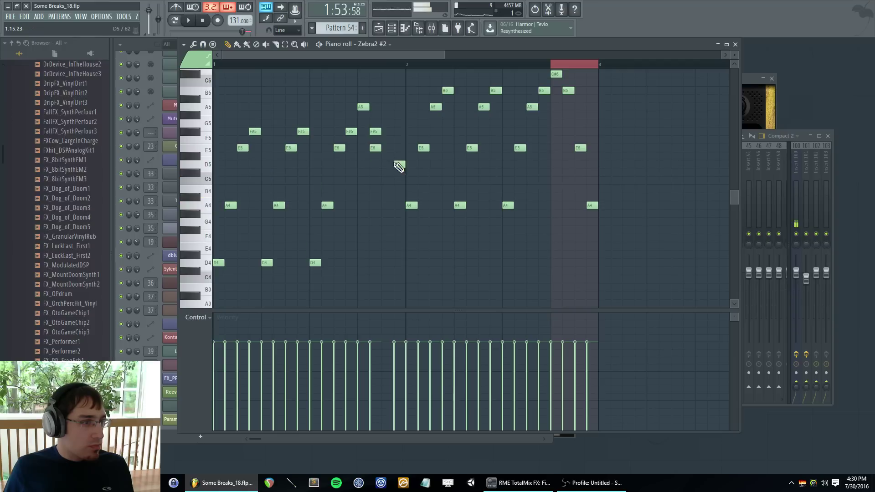
{"action": "left_click", "coordinate": [386, 149]}
- Listen to the two-bar Zebra2 #2 arpeggio and stop playback
{"action": "key", "text": "space"}
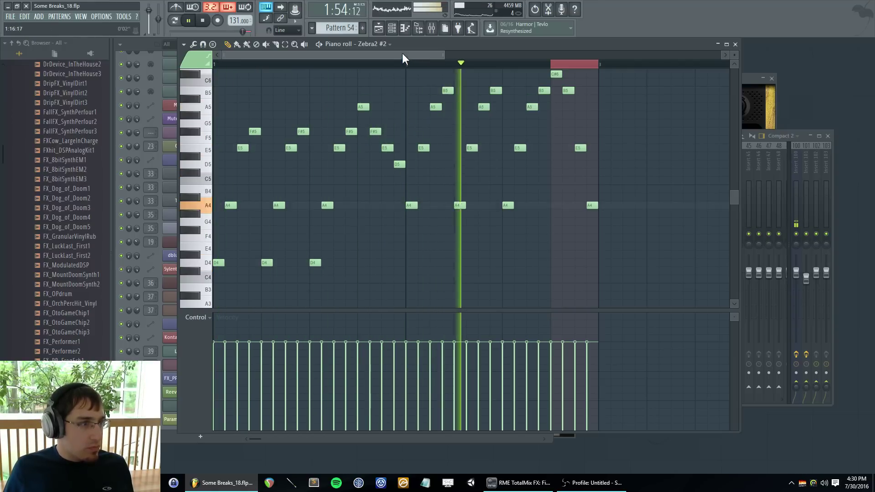
{"action": "mouse_move", "coordinate": [403, 53]}
{"action": "left_mouse_down"}
{"action": "mouse_move", "coordinate": [503, 58]}
{"action": "mouse_move", "coordinate": [390, 59]}
{"action": "left_mouse_up"}
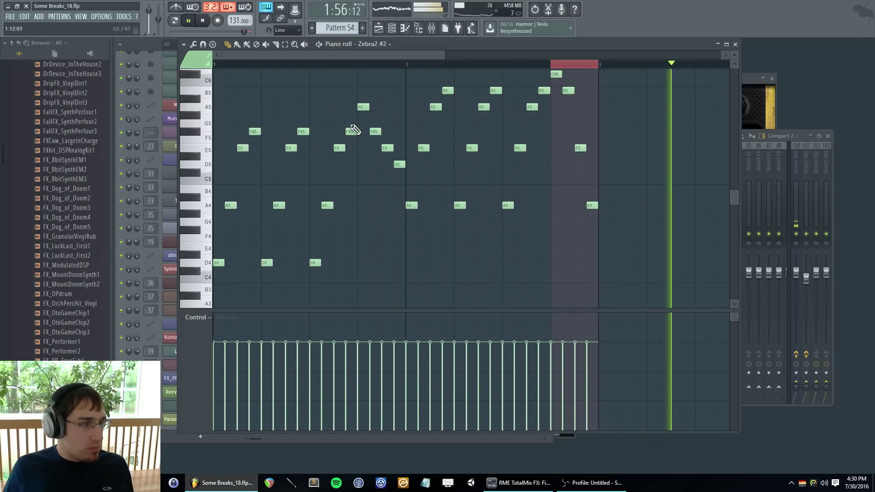
{"action": "key", "text": "space"}
- Replace bar 1's last beat with a duplicate of the third beat's D4–A4–E5–F#5 group, and play the arpeggio
{"action": "right_click", "coordinate": [366, 105]}
{"action": "left_click_drag", "start_coordinate": [313, 65], "coordinate": [358, 66]}
{"action": "key", "text": "ctrl+b"}
{"action": "left_click", "coordinate": [411, 65], "text": "ctrl"}
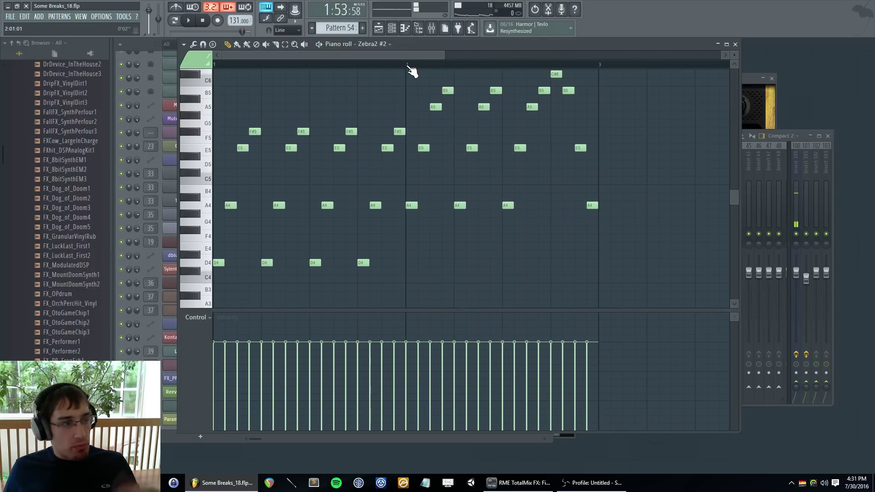
{"action": "left_click_drag", "start_coordinate": [418, 56], "coordinate": [480, 66]}
{"action": "key", "text": "space"}
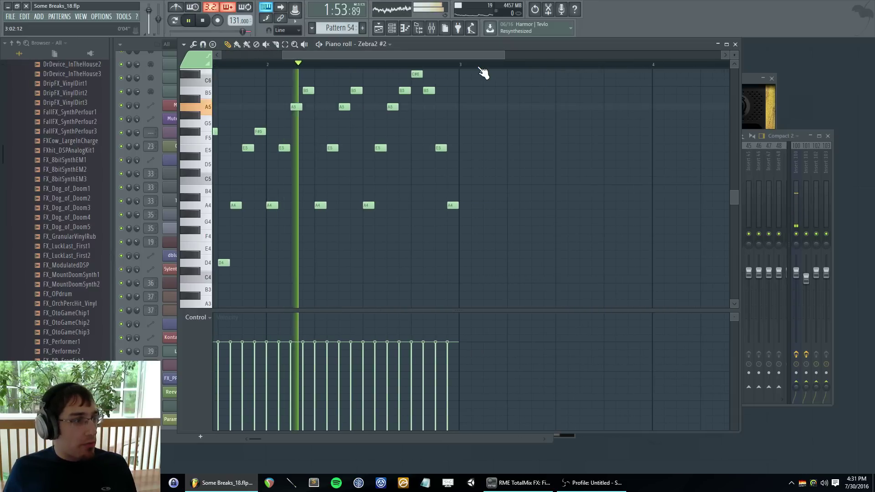
- Stop playback and place a rising E4, B4, E5 and F#5 group on the first beat of bar 3
{"action": "key", "text": "space"}
{"action": "scroll", "coordinate": [469, 260], "scroll_direction": "down", "scroll_amount": 2}
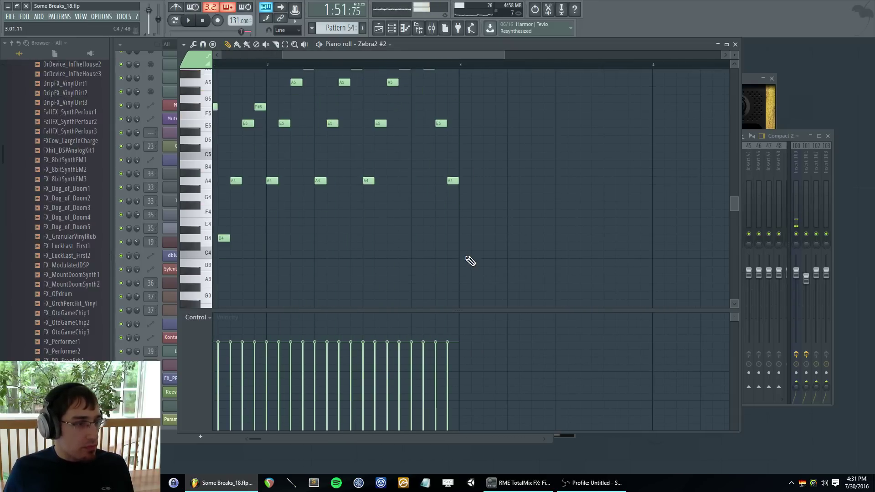
{"action": "left_click_drag", "start_coordinate": [469, 260], "coordinate": [463, 217]}
{"action": "left_click_drag", "start_coordinate": [473, 168], "coordinate": [488, 152]}
{"action": "scroll", "coordinate": [478, 169], "scroll_direction": "up", "scroll_amount": 2}
{"action": "left_click", "coordinate": [500, 132]}
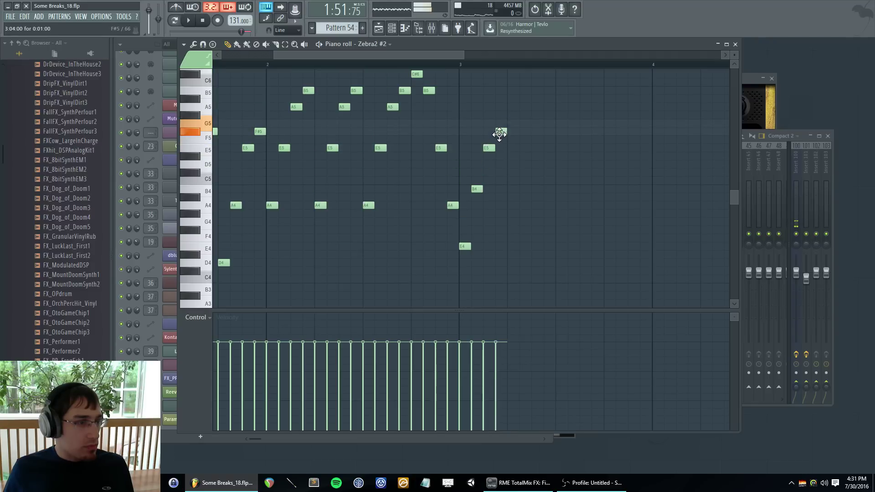
- Duplicate the first-beat group onto bar 3's second beat and raise the copy's last note to G#5
{"action": "left_click_drag", "start_coordinate": [459, 65], "coordinate": [507, 66]}
{"action": "key", "text": "ctrl+b"}
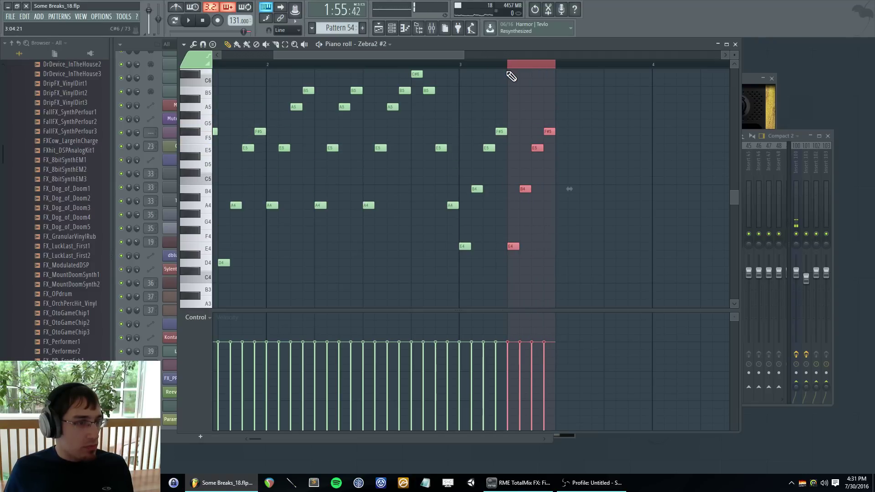
{"action": "left_click_drag", "start_coordinate": [550, 129], "coordinate": [545, 119]}
- Duplicate bar 3's first two beats across its last two beats, play the bar and stop playback
{"action": "left_click", "coordinate": [459, 65], "text": "ctrl+shift"}
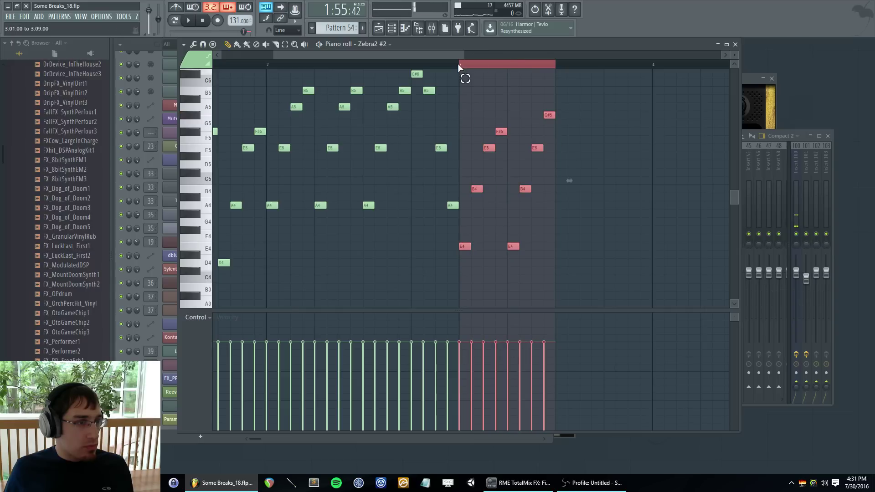
{"action": "key", "text": "ctrl+b"}
{"action": "key", "text": "space"}
{"action": "left_click", "coordinate": [460, 65], "text": "ctrl"}
{"action": "left_click", "coordinate": [460, 64]}
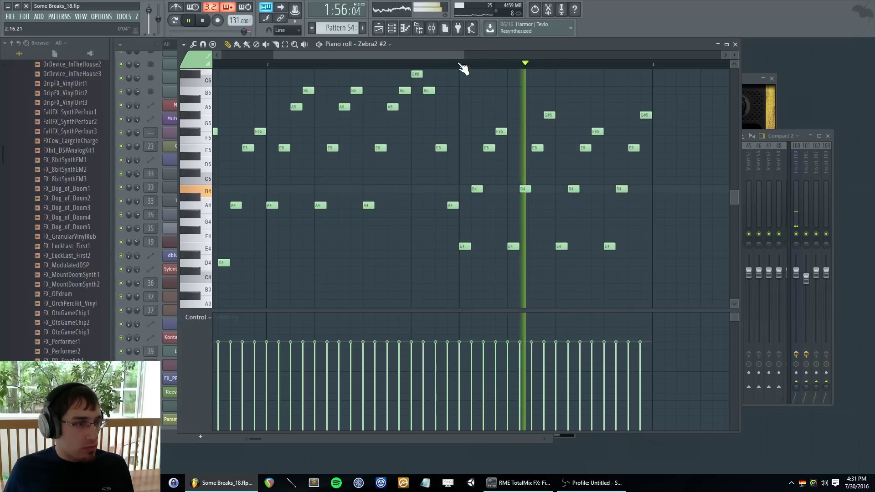
{"action": "left_click_drag", "start_coordinate": [461, 57], "coordinate": [572, 82]}
{"action": "key", "text": "space"}
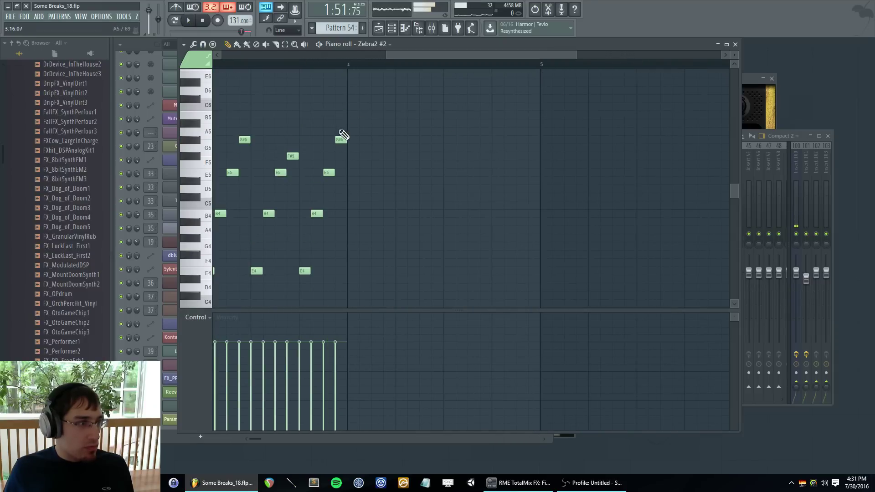
- Place a descending A5, G#5, E5 and C#5 run on each of the first two beats of bar 4
{"action": "left_click", "coordinate": [352, 131]}
{"action": "left_click", "coordinate": [363, 139]}
{"action": "left_click", "coordinate": [372, 173]}
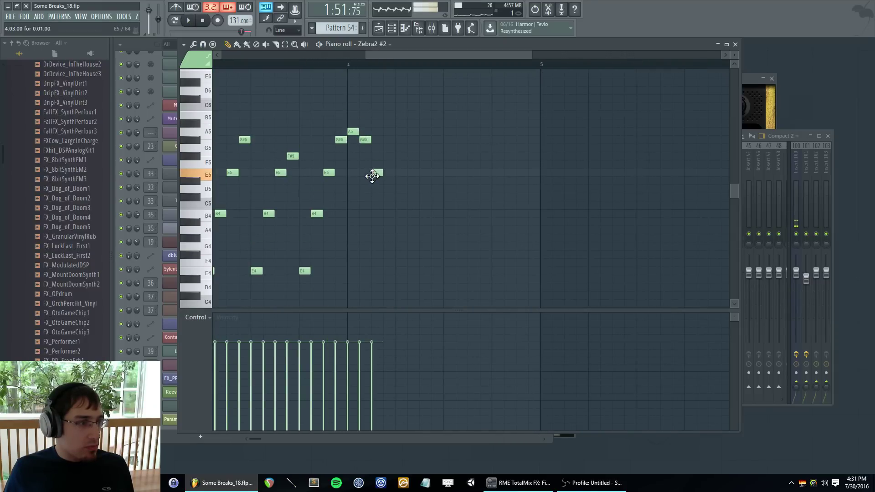
{"action": "left_click", "coordinate": [385, 197]}
{"action": "left_click", "coordinate": [400, 131]}
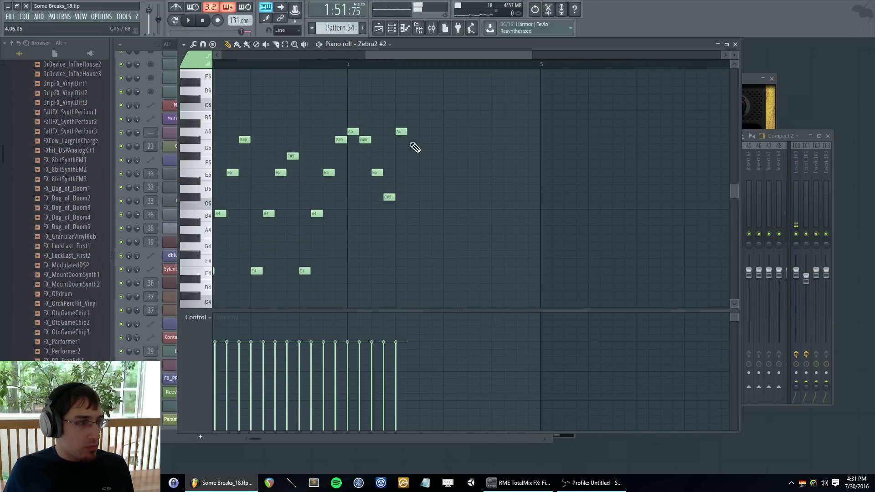
{"action": "left_click", "coordinate": [411, 140]}
{"action": "left_click", "coordinate": [424, 173]}
{"action": "left_click", "coordinate": [435, 196]}
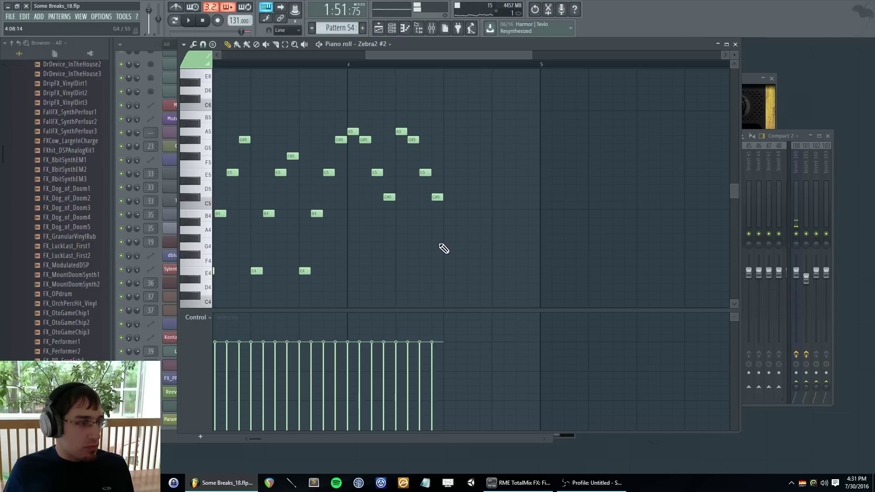
- Fill bar 4's last two beats with C#4, E4, F#4, G#4, F#4, G#4, B4 and C#5
{"action": "left_click_drag", "start_coordinate": [446, 279], "coordinate": [447, 296]}
{"action": "left_click", "coordinate": [458, 272]}
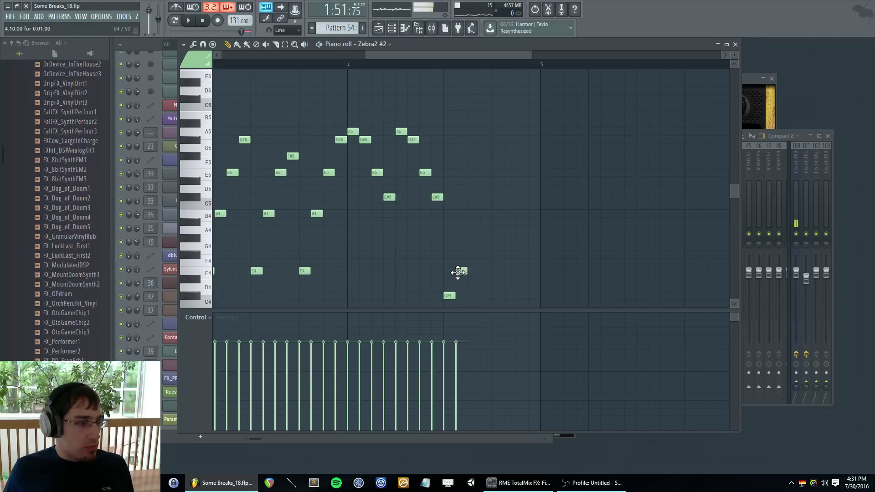
{"action": "left_click", "coordinate": [474, 255]}
{"action": "left_click", "coordinate": [483, 238]}
{"action": "left_click", "coordinate": [496, 254]}
{"action": "left_click", "coordinate": [510, 238]}
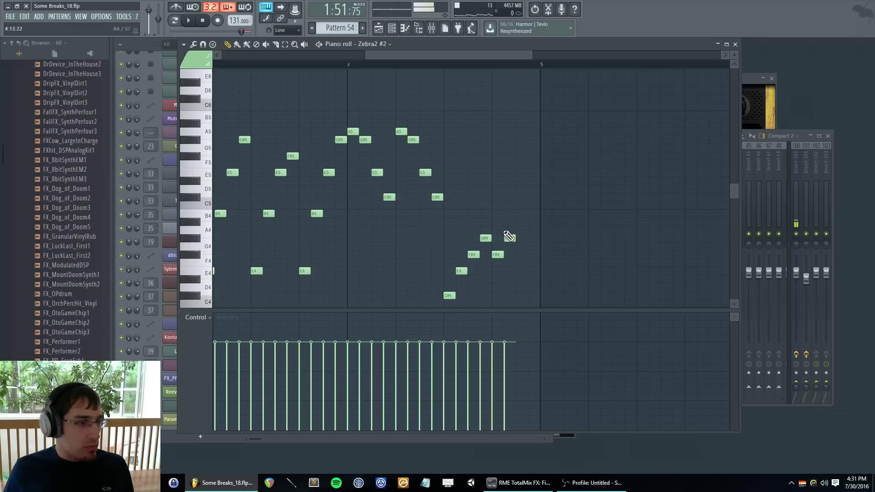
{"action": "left_click", "coordinate": [520, 213]}
{"action": "left_click", "coordinate": [531, 197]}
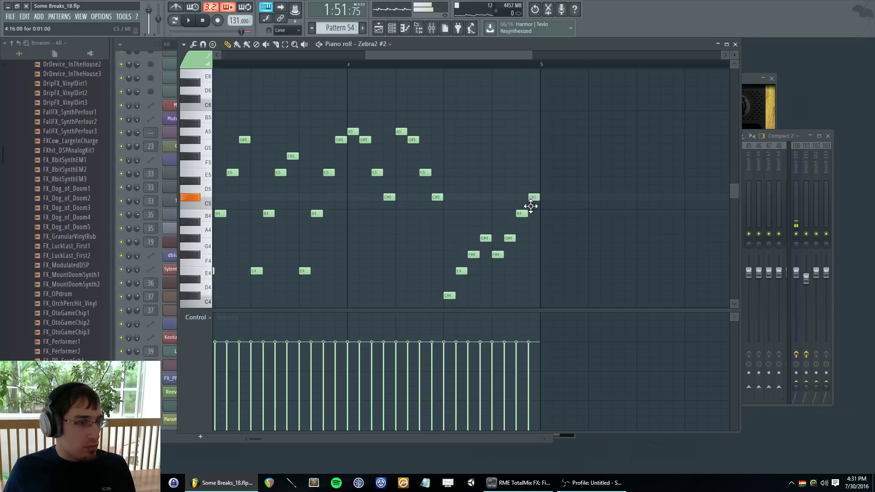
- Play the section in the playlist, place a second Pattern 54 clip at bar 66 and make it unique as Pattern 55
{"action": "key", "text": "F5"}
{"action": "key", "text": "space"}
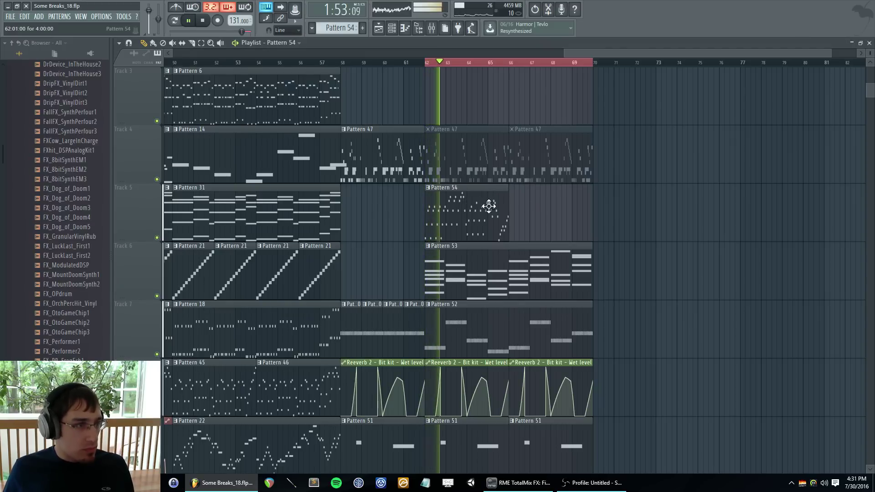
{"action": "left_click", "coordinate": [512, 213]}
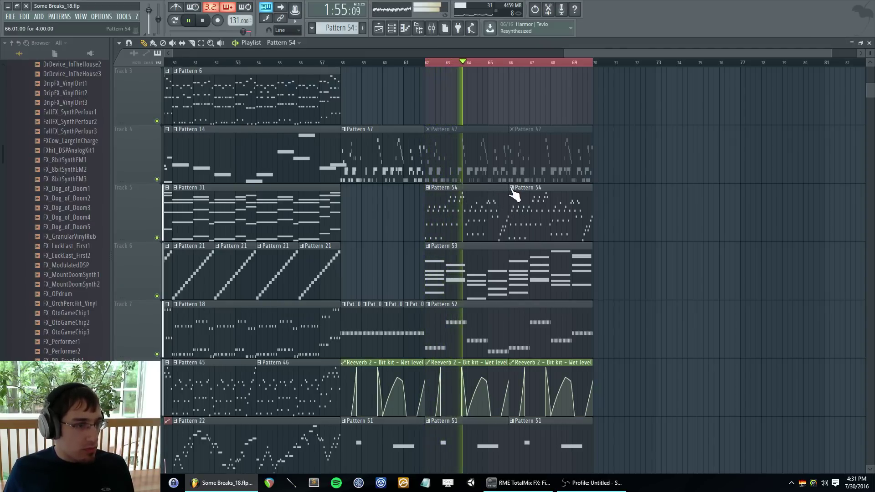
{"action": "left_click", "coordinate": [512, 188]}
{"action": "left_click", "coordinate": [537, 245]}
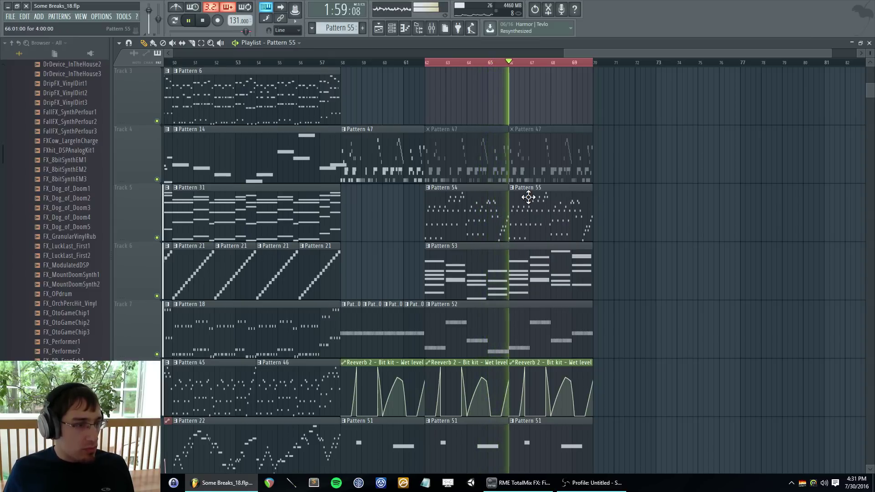
- Open Pattern 55's Zebra2 #2 notes, stop playback and delete the visible notes in bar 4's last three beats
{"action": "double_click", "coordinate": [529, 197]}
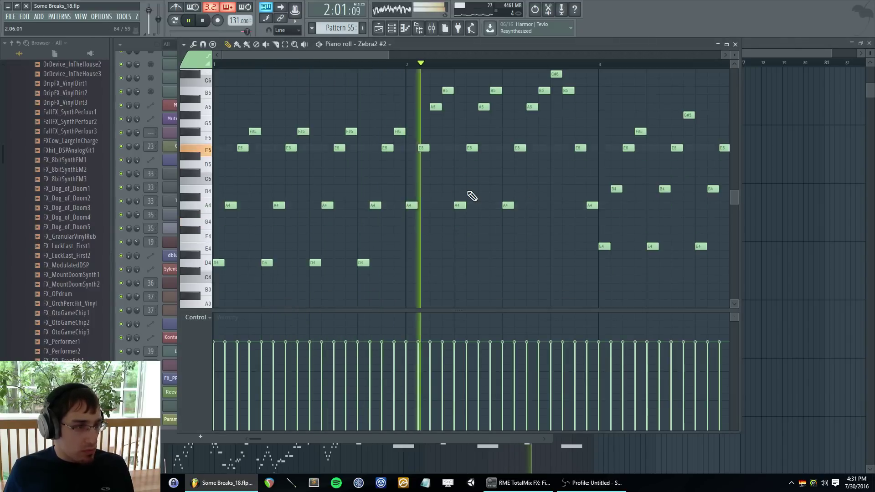
{"action": "scroll", "coordinate": [472, 196], "scroll_direction": "up", "scroll_amount": 2}
{"action": "scroll", "coordinate": [565, 215], "scroll_direction": "down", "scroll_amount": 3}
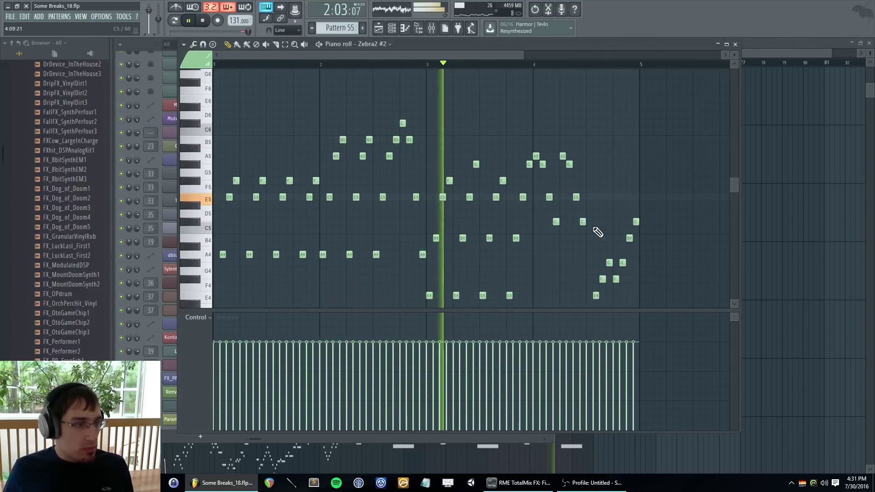
{"action": "scroll", "coordinate": [524, 228], "scroll_direction": "up", "scroll_amount": 3}
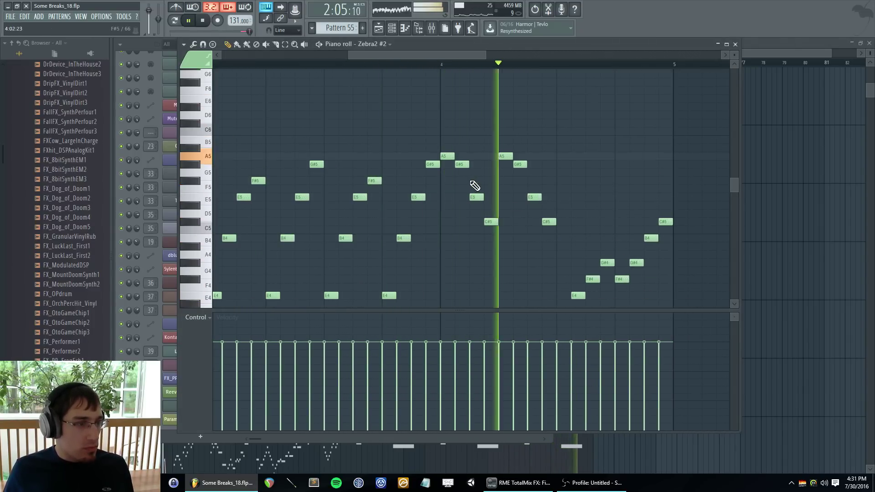
{"action": "key", "text": "space"}
{"action": "right_click", "coordinate": [578, 295]}
{"action": "right_click", "coordinate": [593, 279]}
{"action": "right_click", "coordinate": [605, 263]}
{"action": "right_click", "coordinate": [651, 238]}
{"action": "right_click", "coordinate": [663, 222]}
{"action": "right_click", "coordinate": [637, 263]}
{"action": "right_click", "coordinate": [622, 279]}
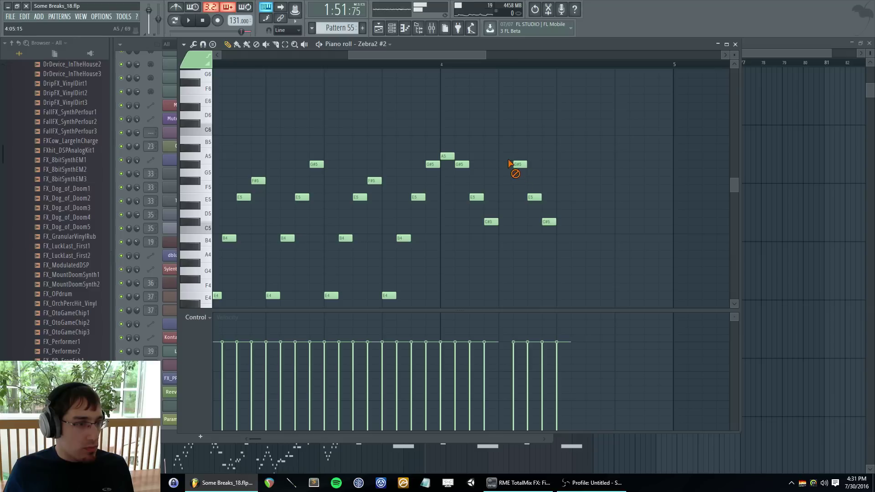
{"action": "right_click", "coordinate": [549, 222]}
{"action": "right_click", "coordinate": [535, 197]}
{"action": "right_click", "coordinate": [519, 165]}
- Place B5, A5, G#5 and E5 on bar 4's second beat and C#6, B5, A5 and F#5 on the third
{"action": "left_click_drag", "start_coordinate": [500, 146], "coordinate": [500, 137]}
{"action": "left_click", "coordinate": [515, 156]}
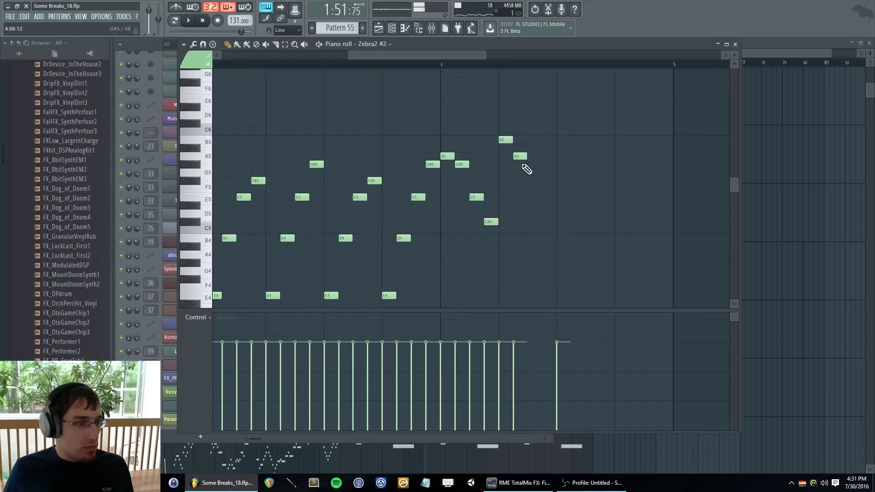
{"action": "left_click", "coordinate": [530, 164]}
{"action": "left_click", "coordinate": [544, 197]}
{"action": "left_click_drag", "start_coordinate": [560, 116], "coordinate": [564, 123]}
{"action": "left_click", "coordinate": [574, 140]}
{"action": "left_click", "coordinate": [589, 156]}
{"action": "left_click", "coordinate": [602, 182]}
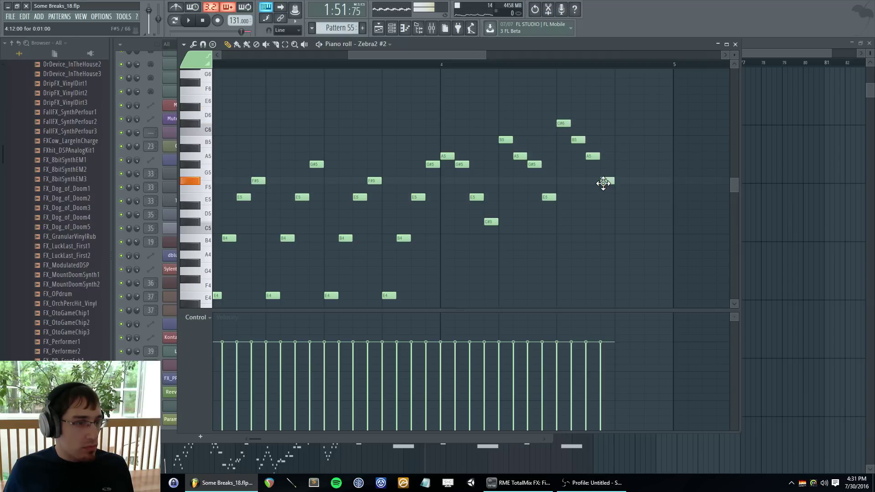
- Finish bar 4's last beat with C#6, B5, C#6 and E6
{"action": "left_click", "coordinate": [617, 123]}
{"action": "left_click", "coordinate": [648, 123]}
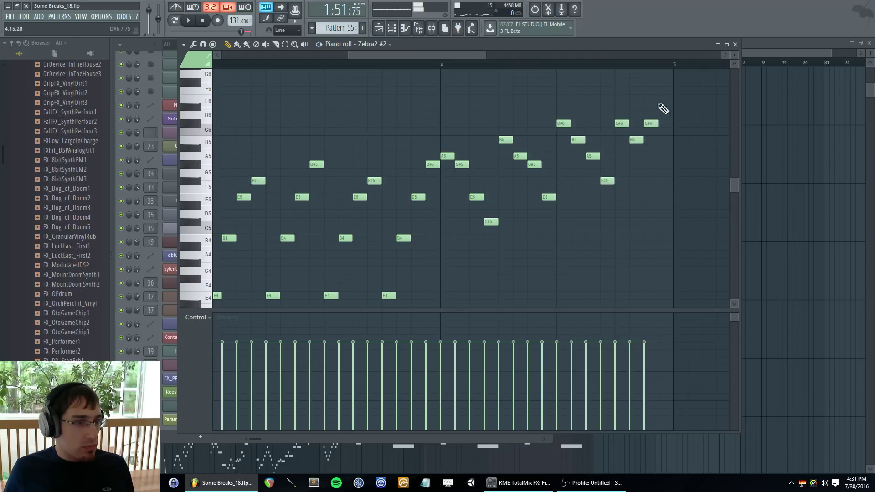
{"action": "left_click", "coordinate": [661, 100]}
- Check the closing bars of Pattern 54's arpeggio and return to the playlist
{"action": "key", "text": "F5"}
{"action": "double_click", "coordinate": [471, 220]}
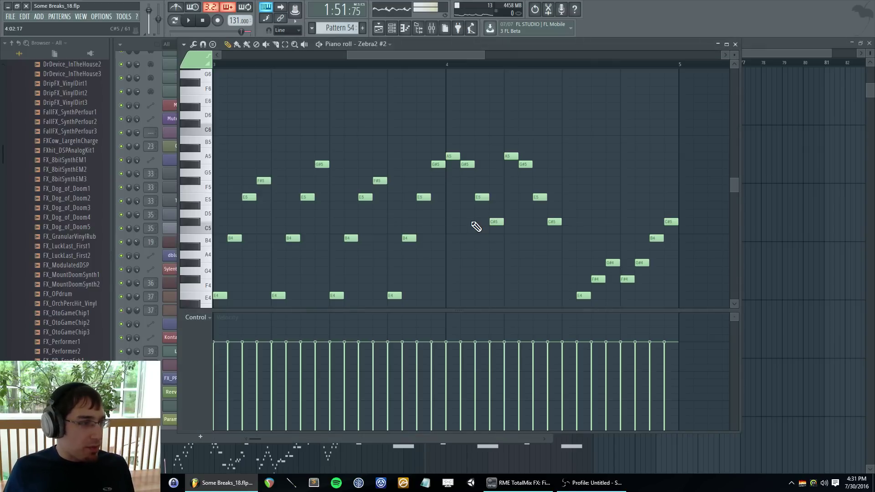
{"action": "key", "text": "F5"}
- Play the song from bar 58 and unmute the two Pattern 47 clips at bars 62 and 66
{"action": "left_click", "coordinate": [343, 62]}
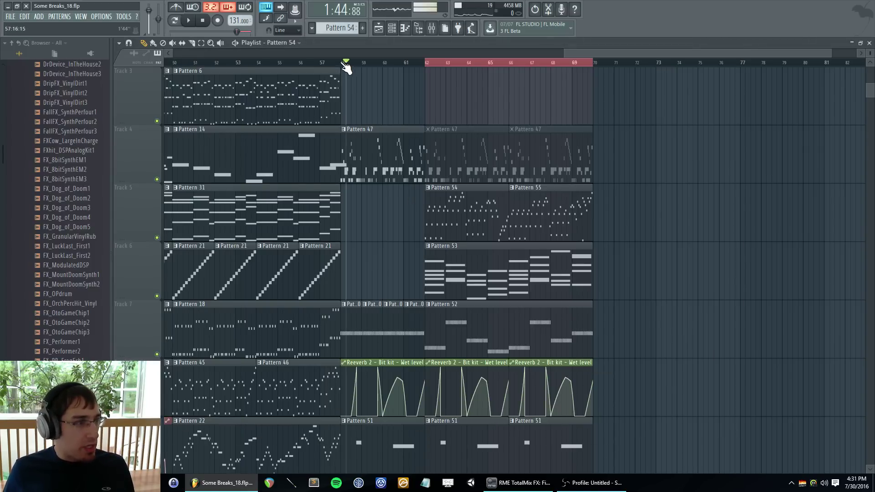
{"action": "left_click", "coordinate": [174, 44]}
{"action": "key", "text": "space"}
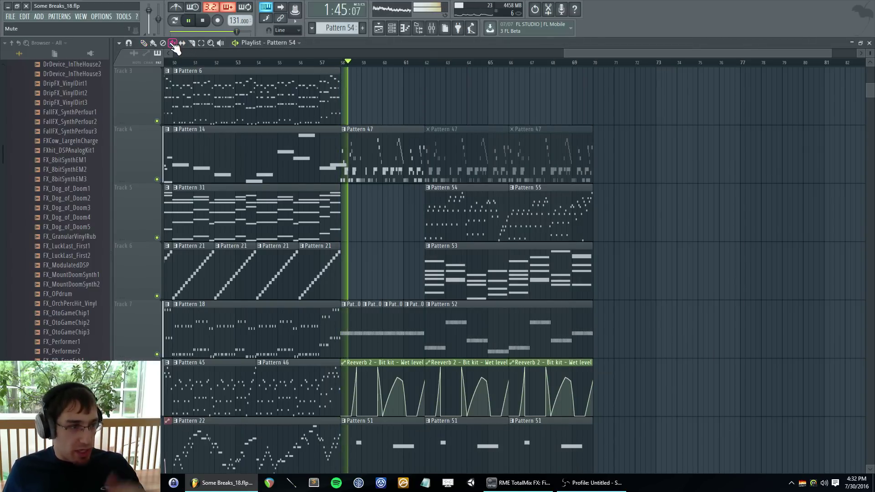
{"action": "left_click", "coordinate": [474, 148]}
{"action": "left_click", "coordinate": [556, 145]}
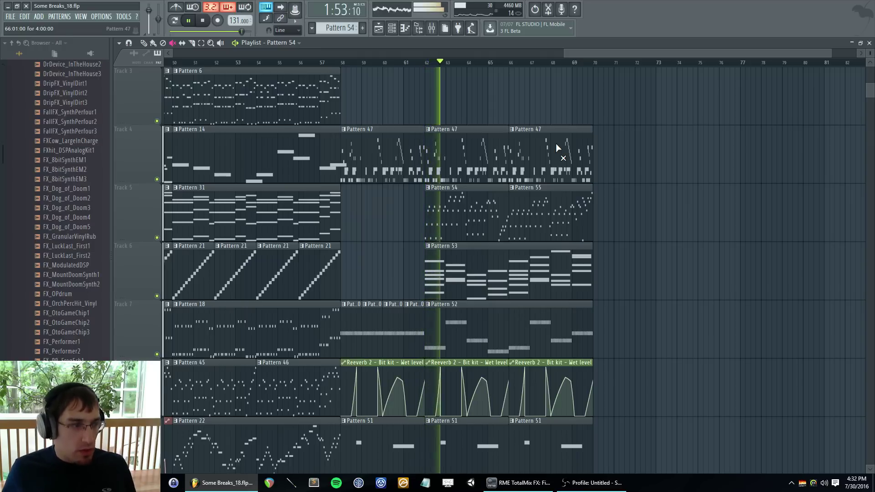
- Try the section with the Pattern 53 chords muted, stop playback and unmute them
{"action": "left_click", "coordinate": [471, 274]}
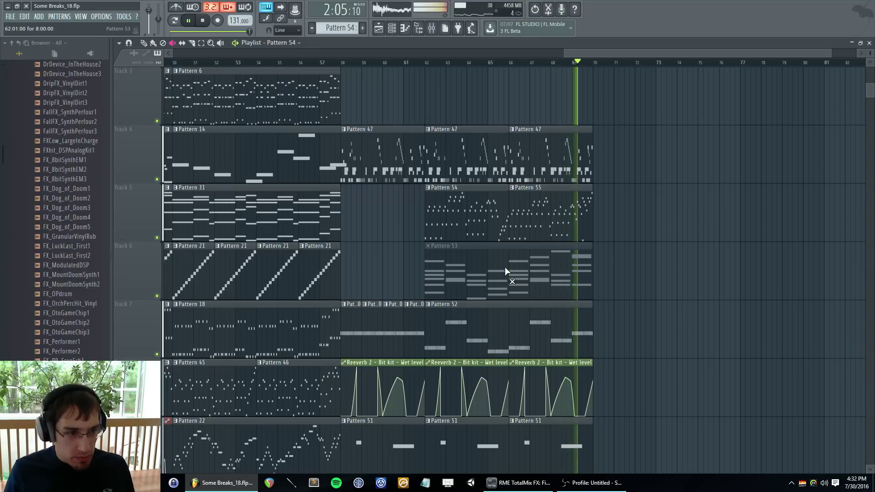
{"action": "key", "text": "space"}
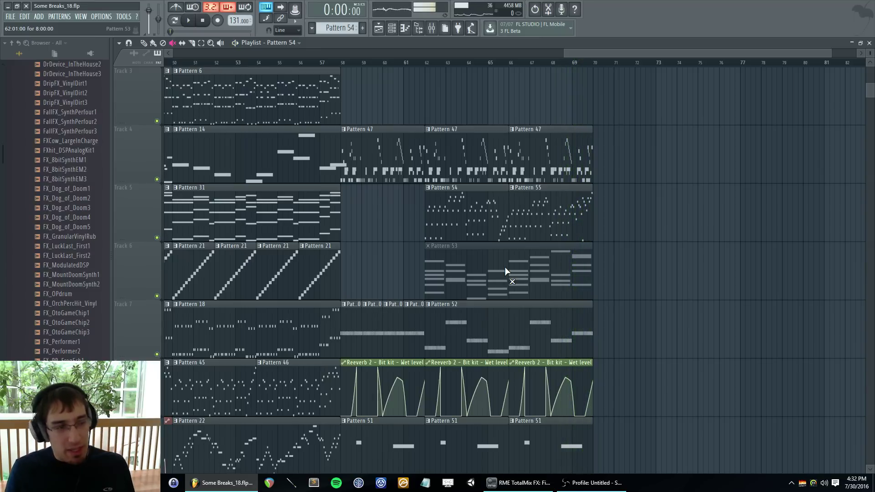
{"action": "left_click", "coordinate": [506, 272]}
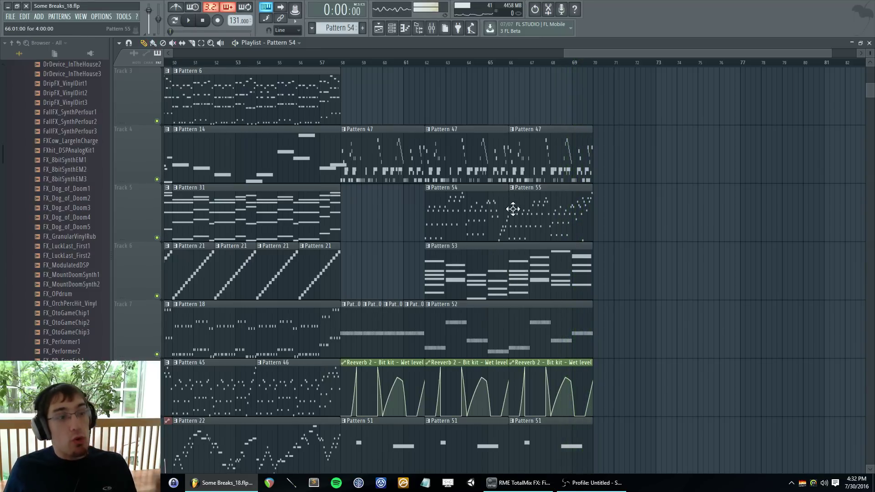
- Delete the leftover low C#4 note from bar 4's third beat in Pattern 55 and return to the playlist
{"action": "double_click", "coordinate": [577, 227]}
{"action": "scroll", "coordinate": [321, 185], "scroll_direction": "down", "scroll_amount": 2}
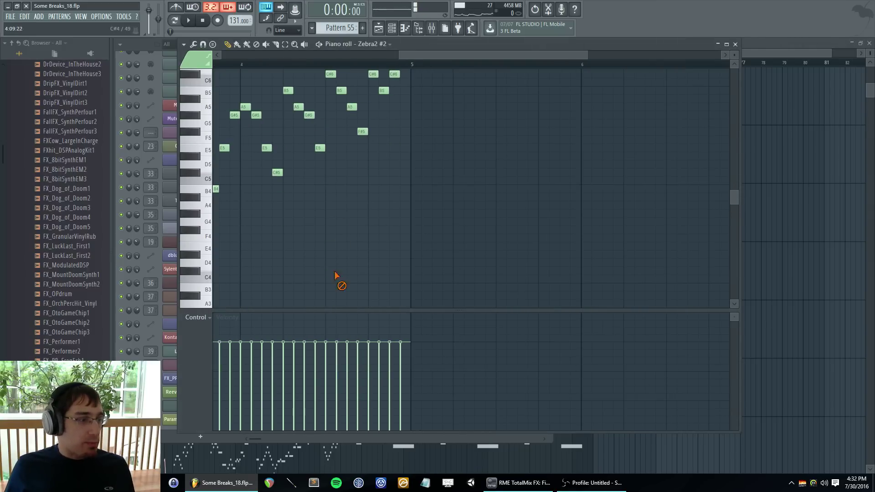
{"action": "key", "text": "F5"}
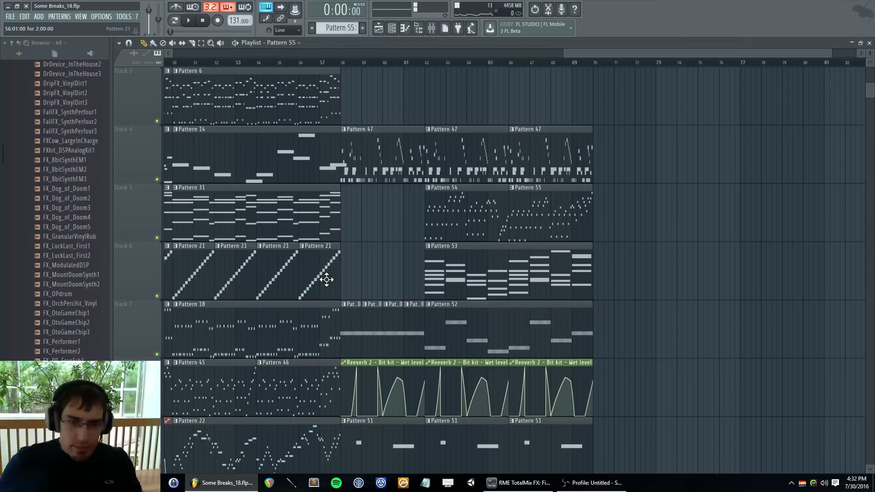
- Set the playback position to bar 62 and select the playlist range from bar 62 to bar 70
{"action": "left_click", "coordinate": [344, 64]}
{"action": "key", "text": "space"}
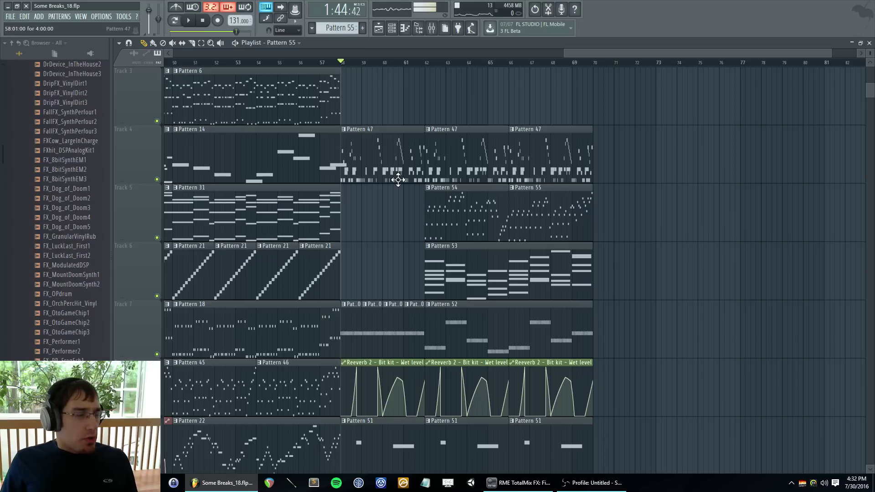
{"action": "double_click", "coordinate": [427, 61]}
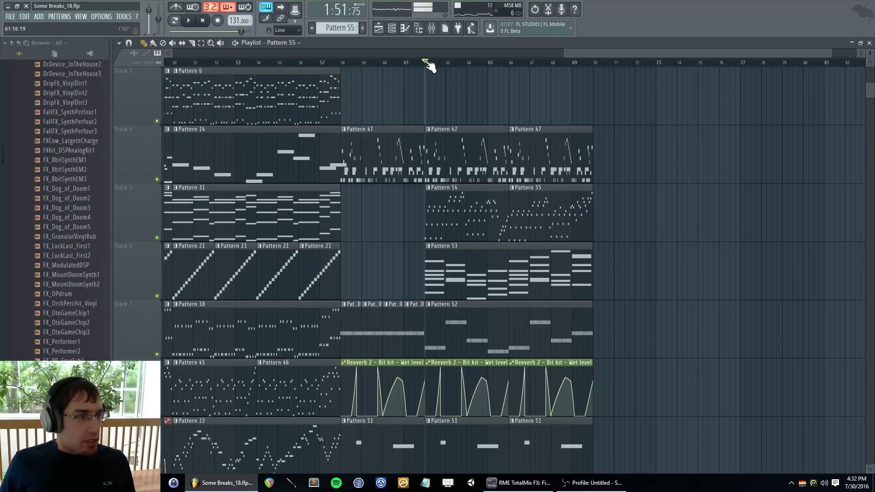
{"action": "left_click", "coordinate": [593, 64], "text": "shift"}
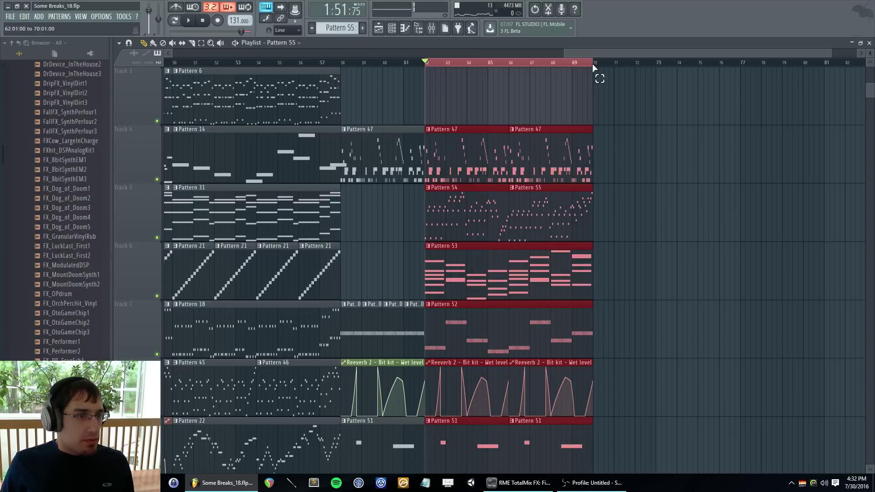
- Open Pattern 53 and cut its chord notes from the Kontakt 5 channel
{"action": "double_click", "coordinate": [460, 265]}
{"action": "key", "text": "F6"}
{"action": "key", "text": "F6"}
{"action": "scroll", "coordinate": [358, 200], "scroll_direction": "up", "scroll_amount": 2}
{"action": "key", "text": "F7"}
{"action": "key", "text": "F6"}
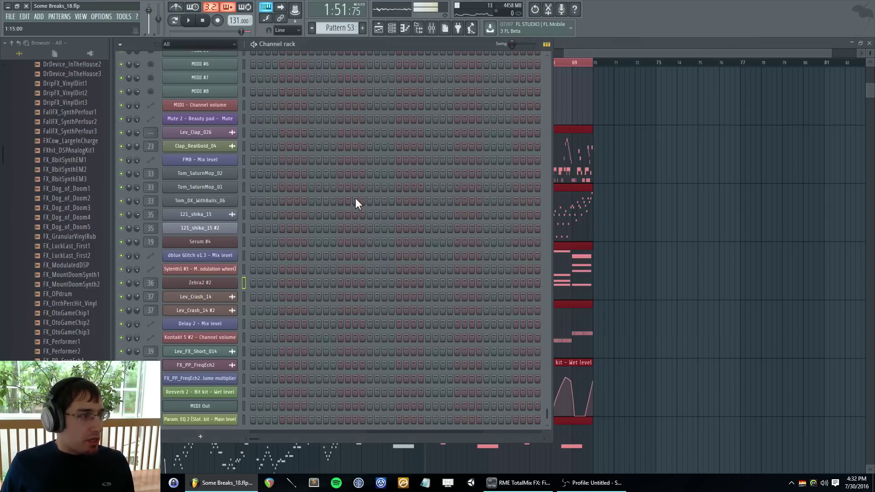
{"action": "scroll", "coordinate": [354, 198], "scroll_direction": "up", "scroll_amount": 7}
{"action": "left_click", "coordinate": [244, 270]}
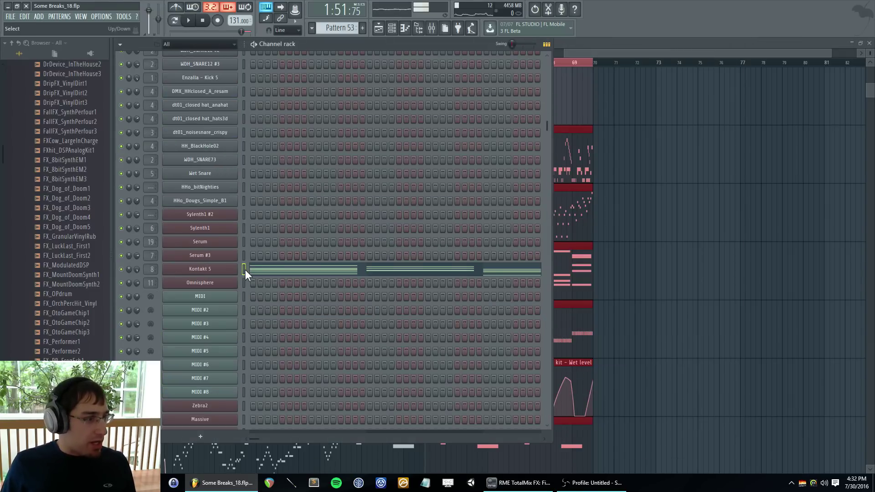
{"action": "key", "text": "ctrl+x"}
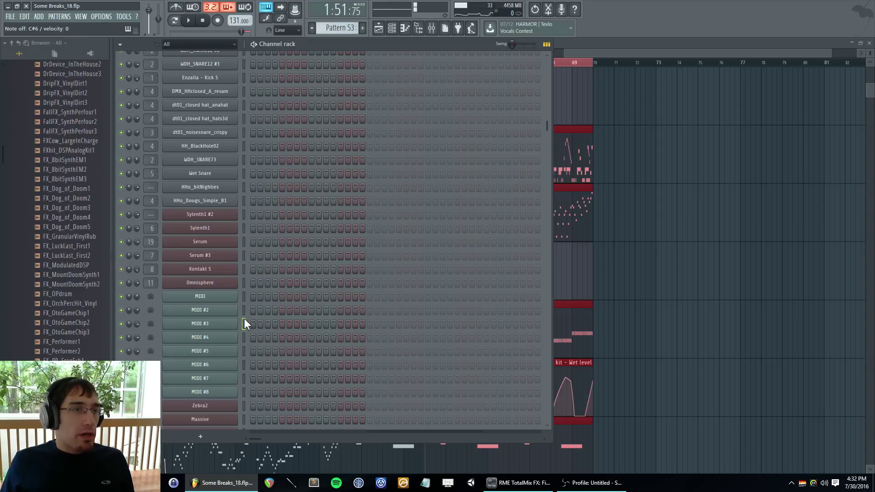
- Find the Sylenth1 #3 channel and rename it "Saw stab"
{"action": "scroll", "coordinate": [245, 319], "scroll_direction": "down", "scroll_amount": 3}
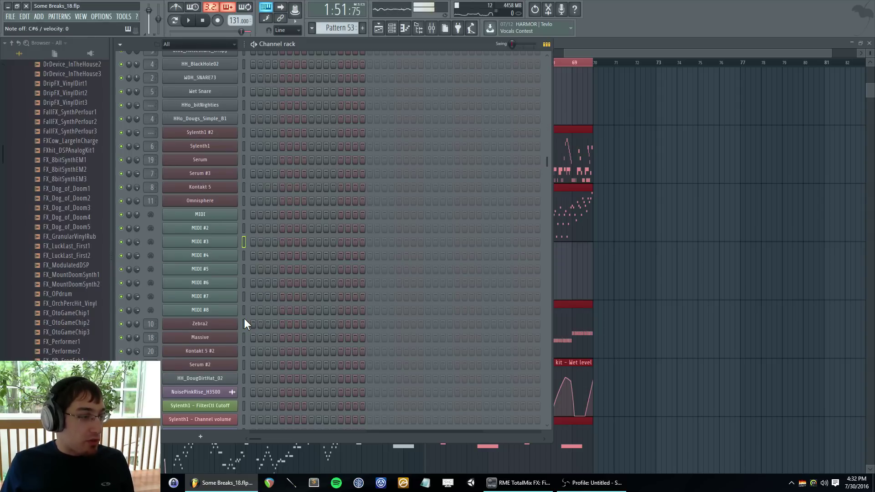
{"action": "left_click", "coordinate": [244, 284]}
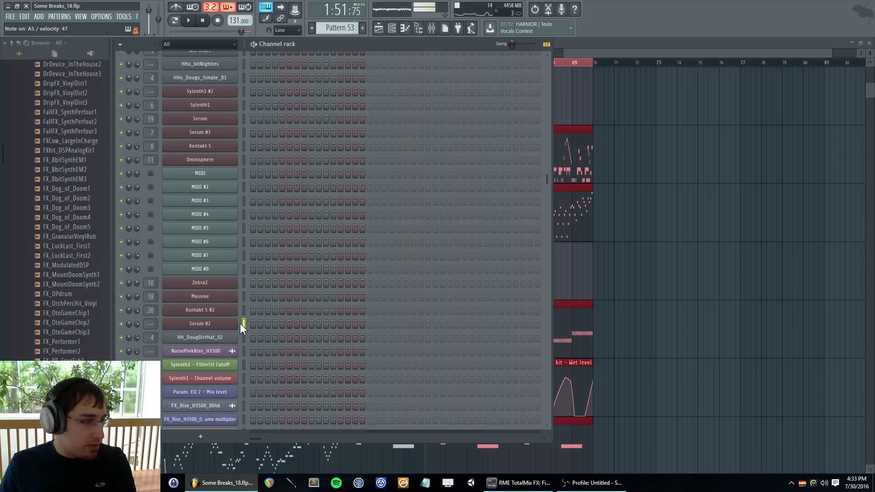
{"action": "scroll", "coordinate": [239, 324], "scroll_direction": "down", "scroll_amount": 6}
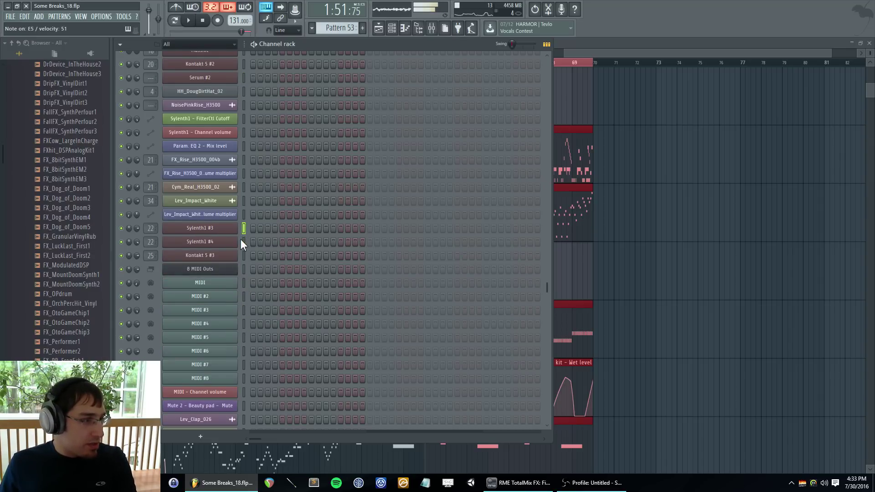
{"action": "left_click", "coordinate": [193, 228]}
{"action": "key", "text": "F2"}
{"action": "type", "text": "Saw stab"}
{"action": "key", "text": "Return"}
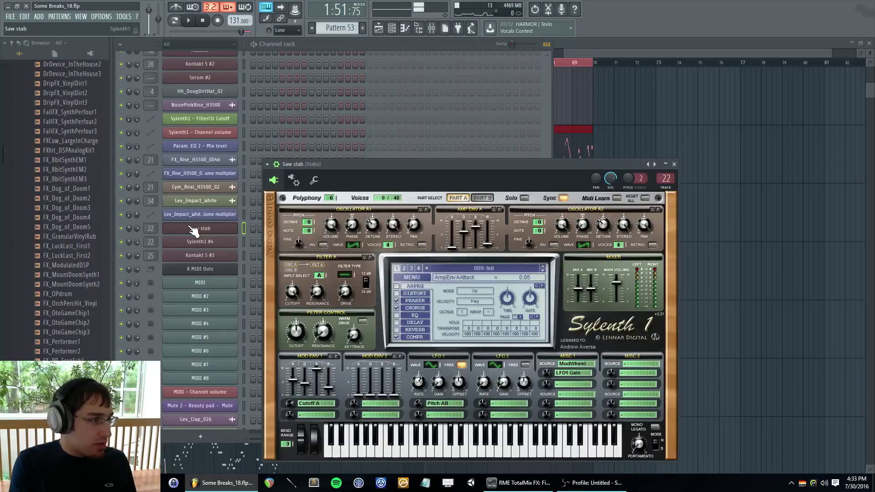
- Paste the cut chords into the Saw stab channel in Pattern 53 and start song playback
{"action": "double_click", "coordinate": [240, 231]}
{"action": "key", "text": "ctrl+v"}
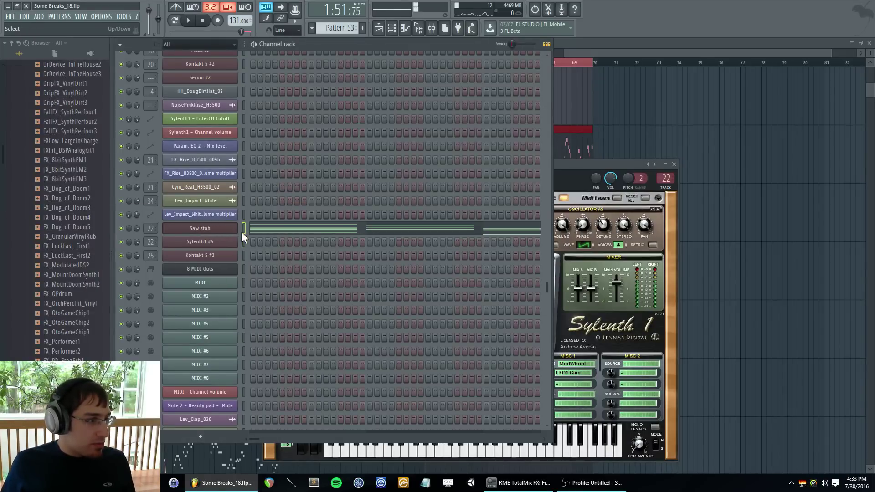
{"action": "key", "text": "F5"}
{"action": "key", "text": "space"}
{"action": "key", "text": "F5"}
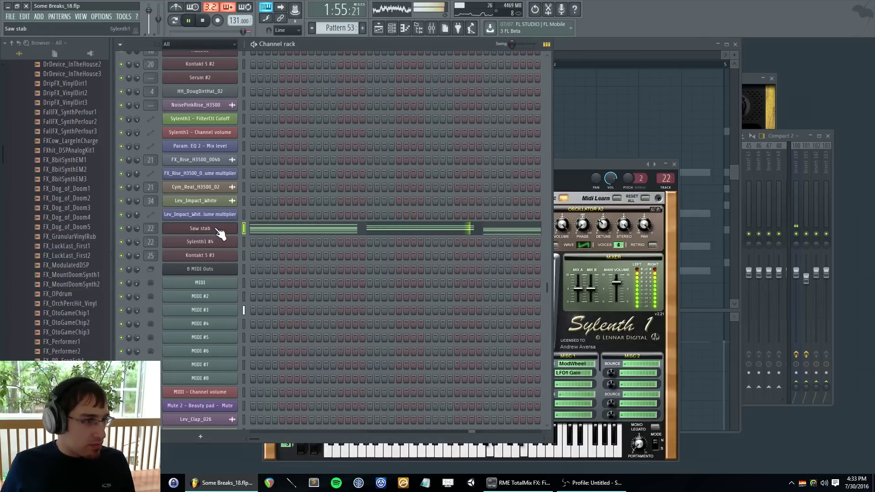
- Transpose all the Saw stab chord notes in Pattern 53 down one octave
{"action": "right_click", "coordinate": [216, 229]}
{"action": "left_click", "coordinate": [244, 229]}
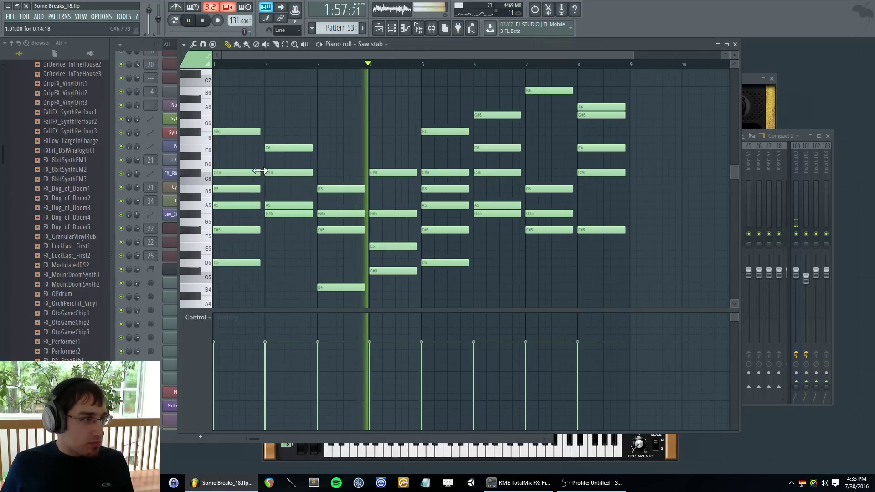
{"action": "key", "text": "ctrl+a"}
{"action": "key", "text": "ctrl+Down"}
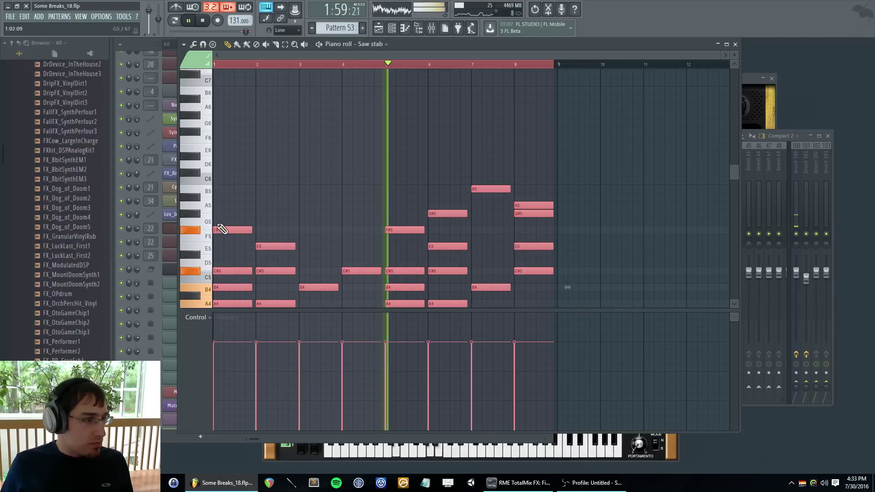
{"action": "scroll", "coordinate": [222, 229], "scroll_direction": "down", "scroll_amount": 3}
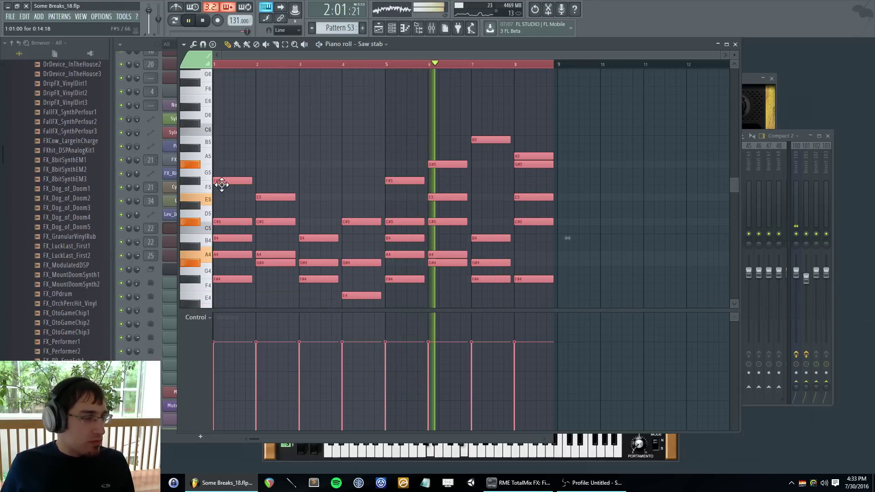
- Check the mixer and the Saw stab notes during playback, then stop the song
{"action": "key", "text": "F9"}
{"action": "key", "text": "F5"}
{"action": "key", "text": "F5"}
{"action": "key", "text": "F9"}
{"action": "key", "text": "F6"}
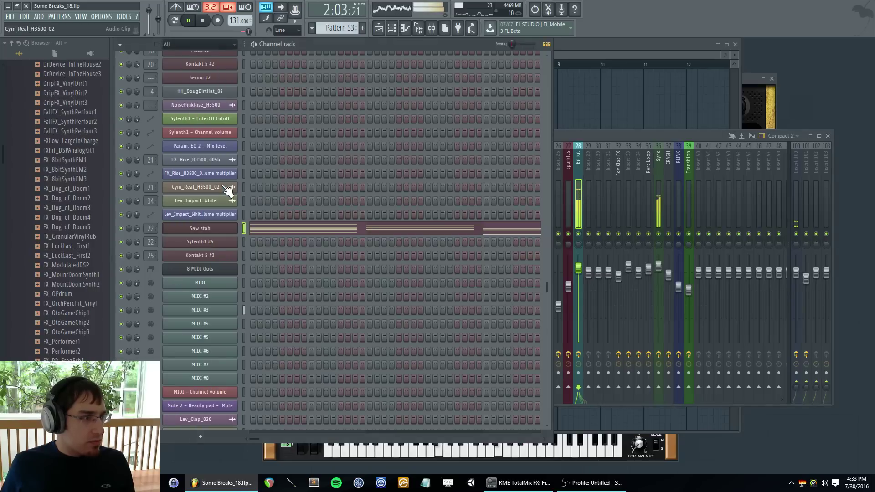
{"action": "key", "text": "F5"}
{"action": "key", "text": "F6"}
{"action": "right_click", "coordinate": [245, 224]}
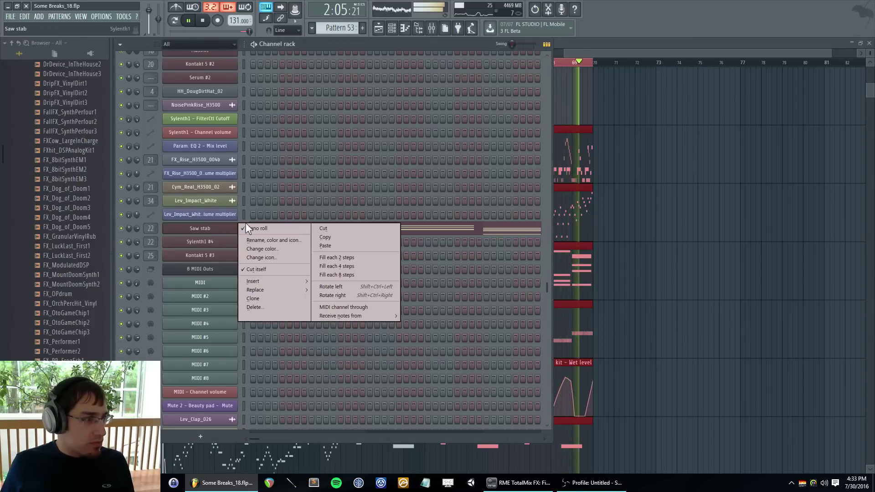
{"action": "left_click", "coordinate": [252, 228]}
{"action": "key", "text": "space"}
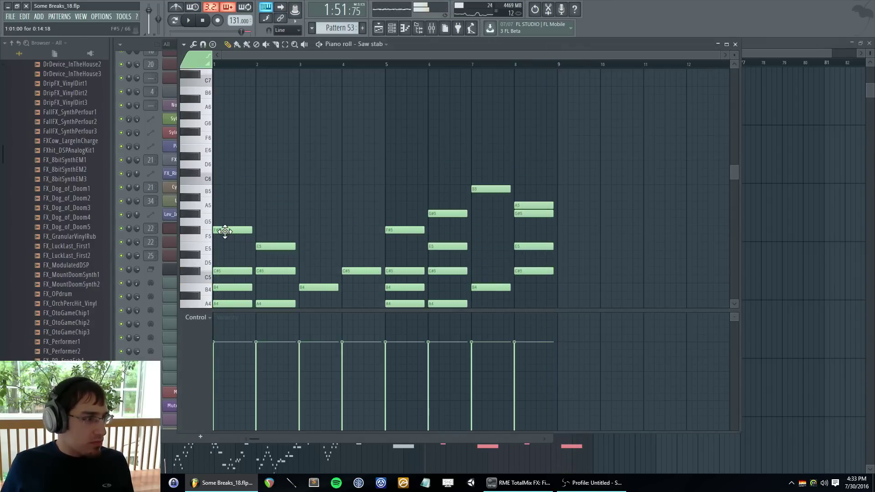
- Mute the Pattern 52 clip at bar 62 in the playlist and switch back to the draw tool
{"action": "scroll", "coordinate": [226, 230], "scroll_direction": "down", "scroll_amount": 1}
{"action": "key", "text": "F5"}
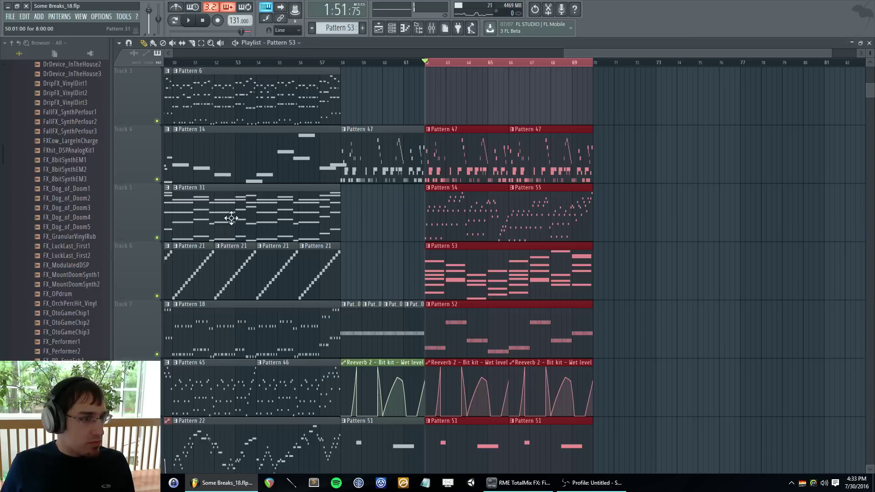
{"action": "key", "text": "F9"}
{"action": "key", "text": "F9"}
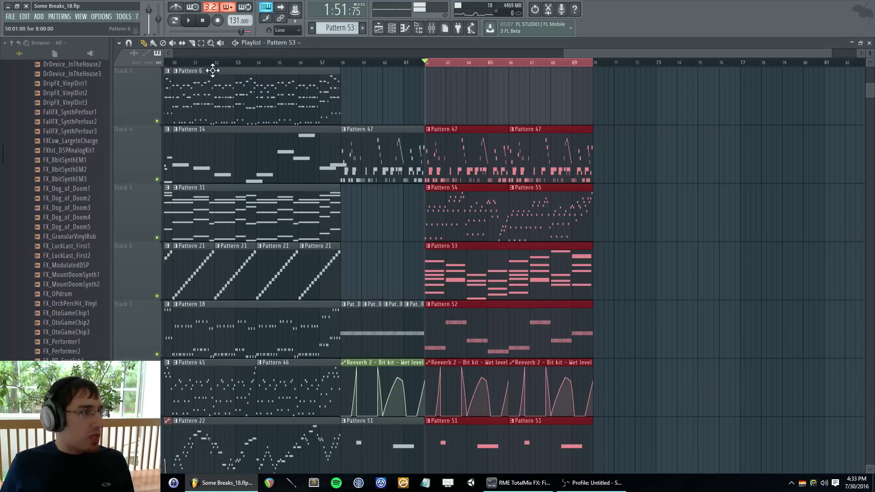
{"action": "left_click", "coordinate": [514, 341]}
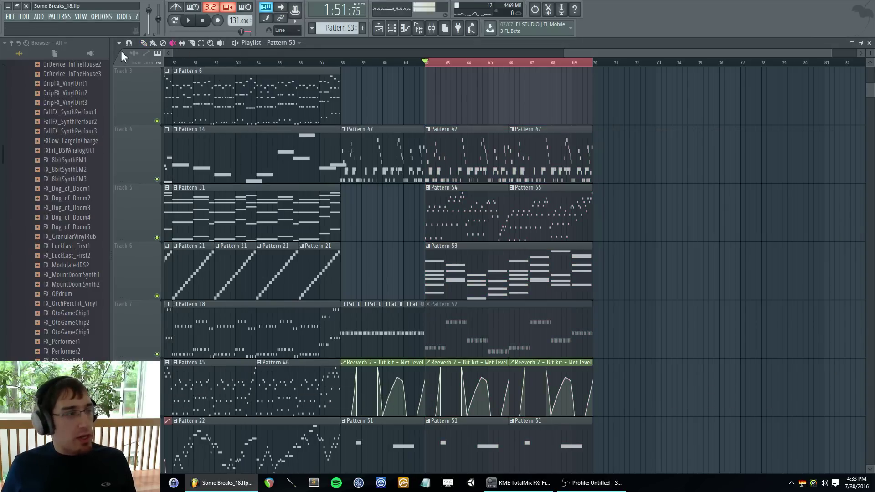
{"action": "left_click", "coordinate": [144, 44]}
- Play the section from bar 62 while watching the mixer levels, then stop playback
{"action": "key", "text": "space"}
{"action": "key", "text": "F9"}
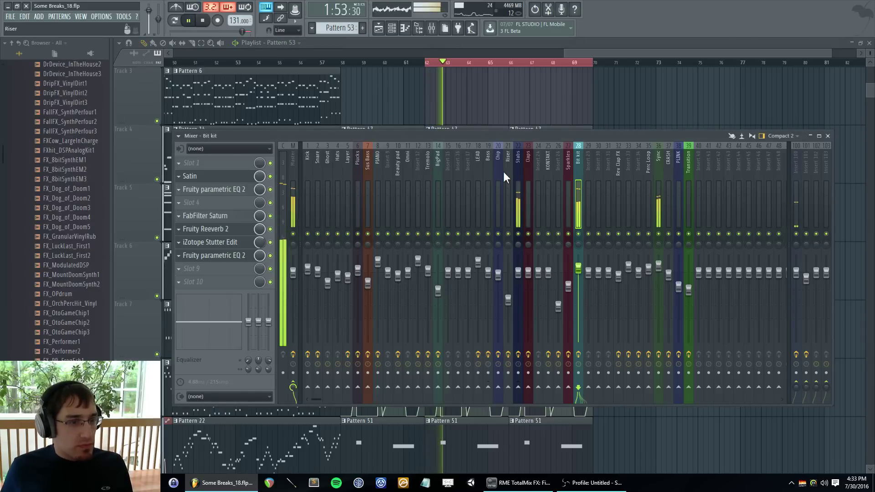
{"action": "key", "text": "space"}
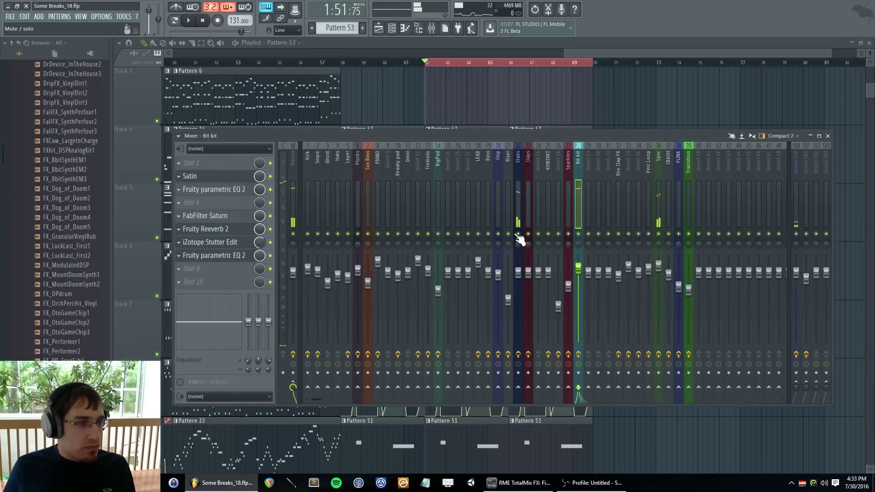
- Transpose all the Saw stab chord notes in Pattern 53 back up one octave and audition them
{"action": "key", "text": "F9"}
{"action": "key", "text": "space"}
{"action": "key", "text": "F6"}
{"action": "right_click", "coordinate": [240, 226]}
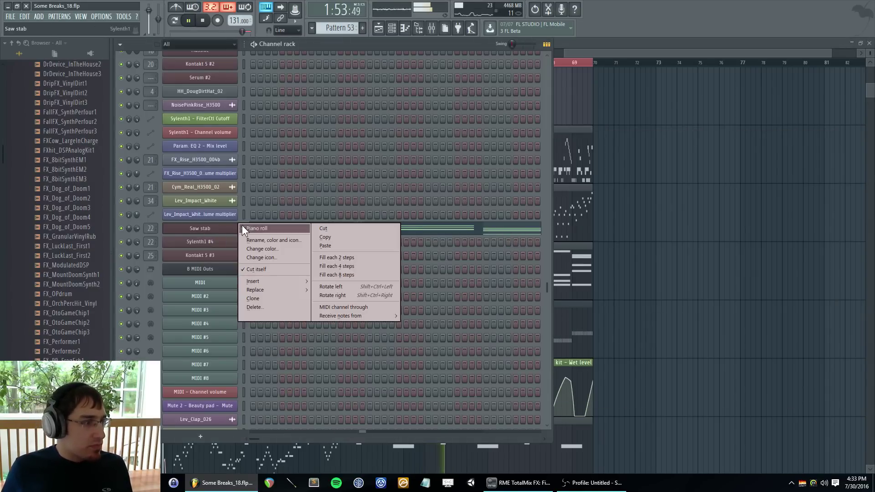
{"action": "left_click", "coordinate": [244, 228]}
{"action": "key", "text": "ctrl+a"}
{"action": "key", "text": "space"}
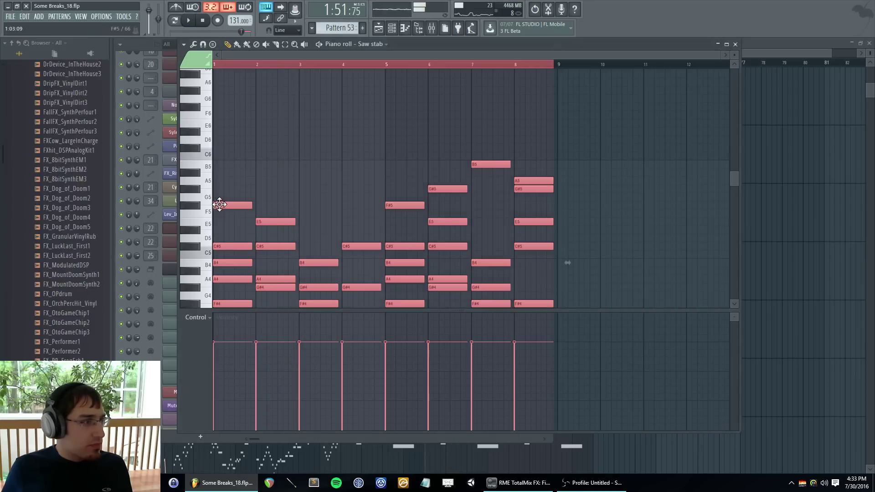
{"action": "key", "text": "ctrl+Up"}
{"action": "key", "text": "space"}
{"action": "key", "text": "space"}
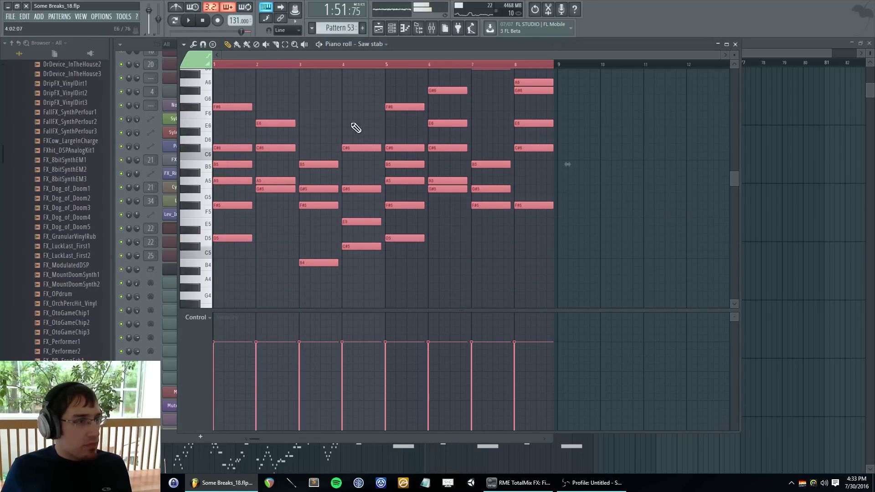
- Create an automation clip for the Saw stab channel volume over bars 62 to 70 while the song plays
{"action": "key", "text": "F7"}
{"action": "key", "text": "F6"}
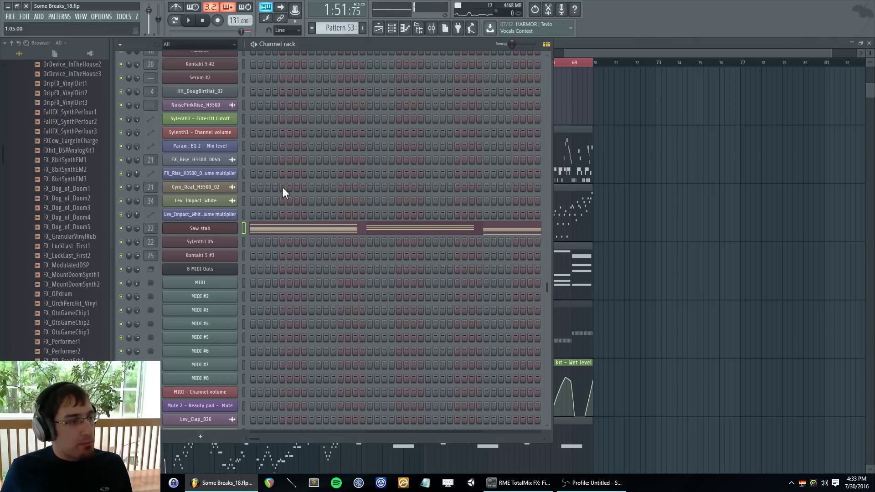
{"action": "key", "text": "space"}
{"action": "right_click", "coordinate": [138, 230]}
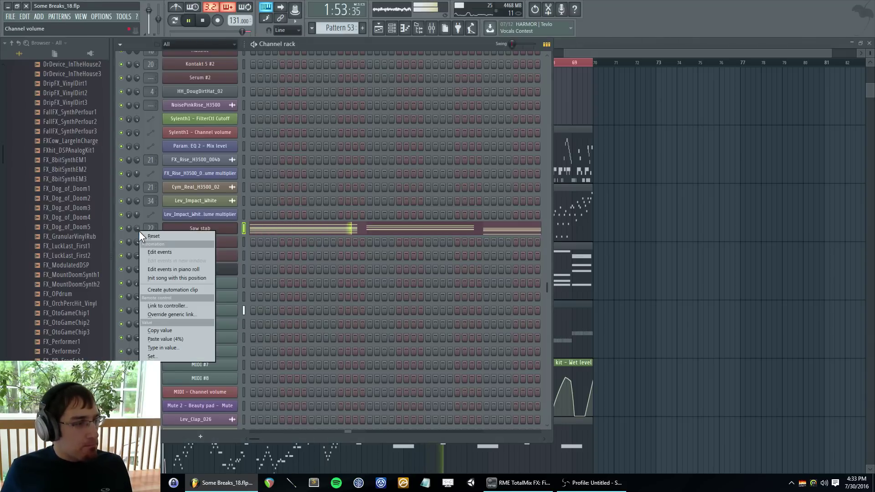
{"action": "left_click", "coordinate": [160, 290]}
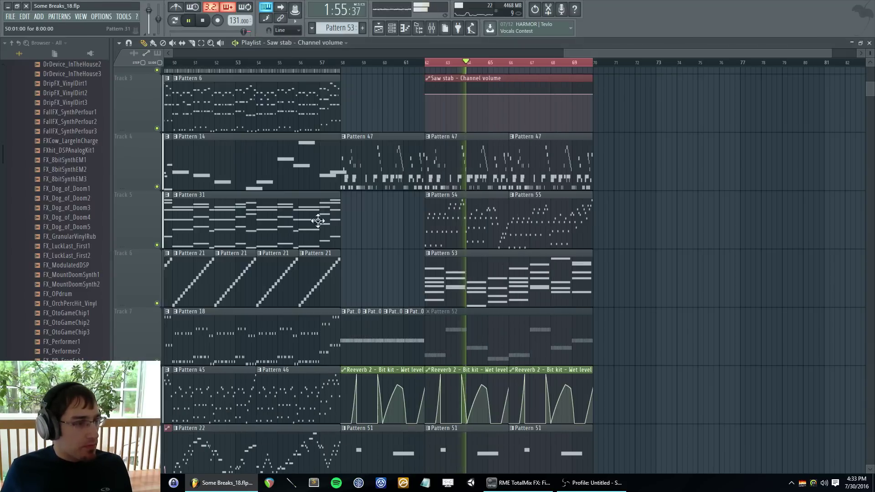
- Stop playback and shape the Saw stab volume automation into a falling curve with a point at bar 63
{"action": "key", "text": "space"}
{"action": "scroll", "coordinate": [451, 110], "scroll_direction": "up", "scroll_amount": 1}
{"action": "right_click", "coordinate": [453, 114]}
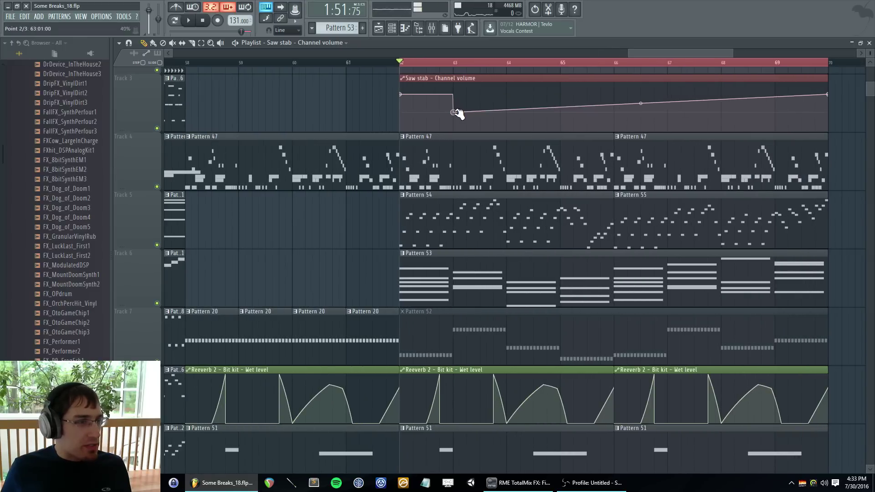
{"action": "right_click", "coordinate": [453, 113]}
{"action": "left_click", "coordinate": [474, 161]}
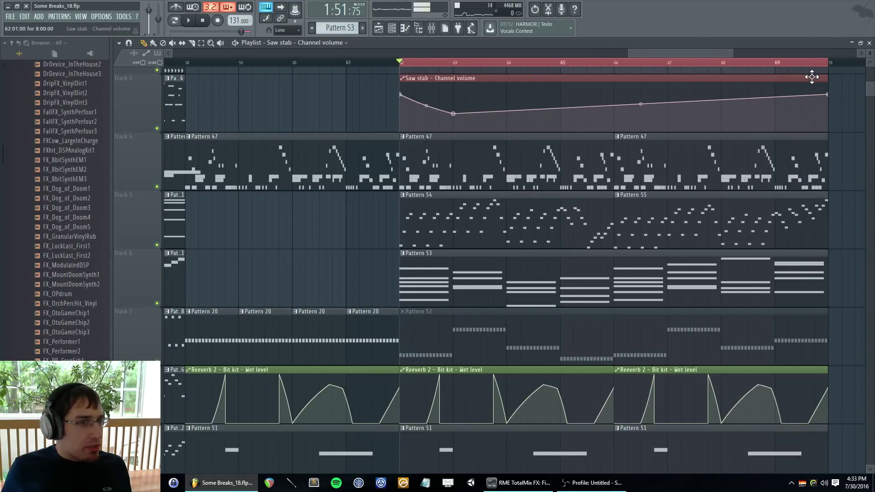
- Shorten the Saw stab volume clip to one bar, repeat it up to bar 70 and audition the section
{"action": "mouse_move", "coordinate": [829, 79]}
{"action": "left_mouse_down"}
{"action": "mouse_move", "coordinate": [456, 80]}
{"action": "mouse_move", "coordinate": [814, 84]}
{"action": "left_mouse_up"}
{"action": "key", "text": "space"}
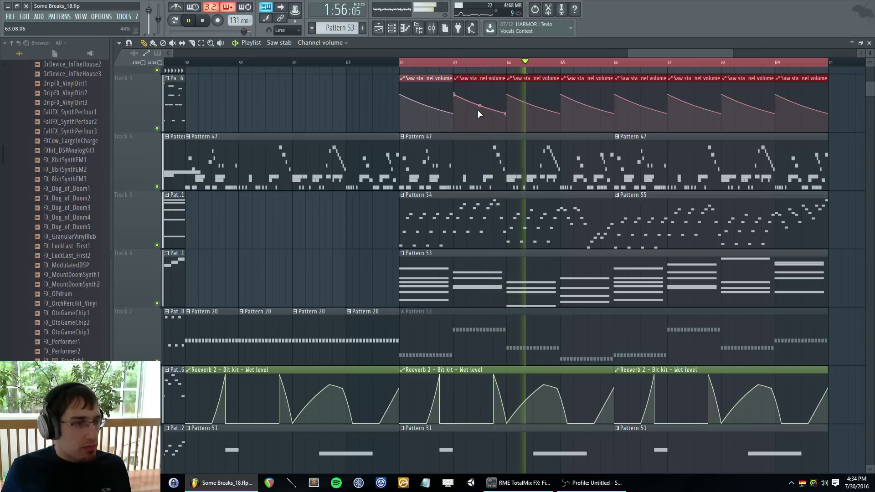
{"action": "scroll", "coordinate": [477, 109], "scroll_direction": "up", "scroll_amount": 1}
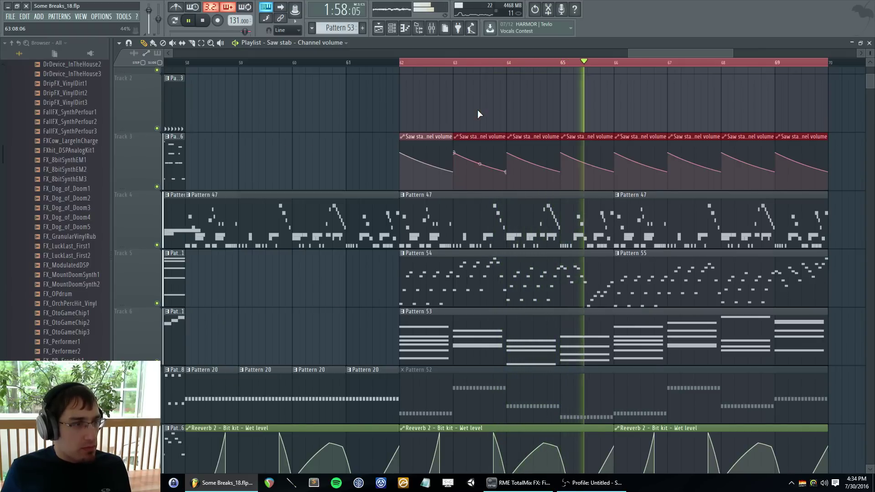
{"action": "left_click_drag", "start_coordinate": [871, 53], "coordinate": [871, 55]}
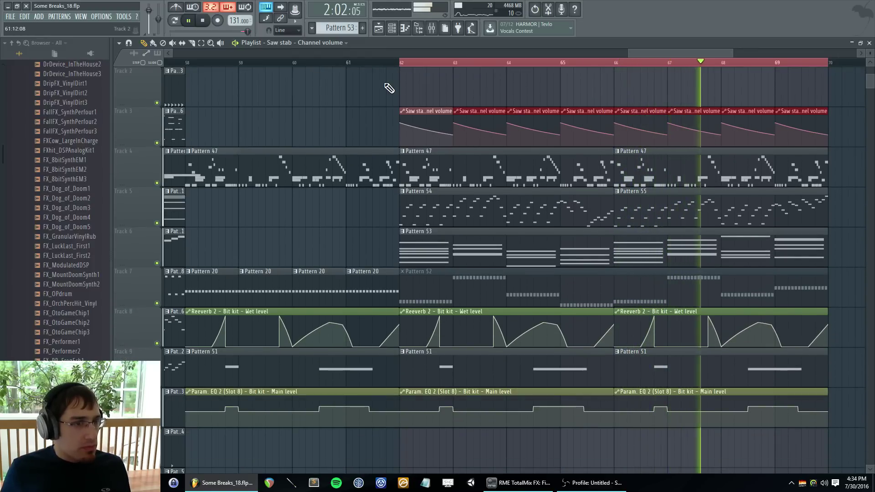
{"action": "scroll", "coordinate": [680, 132], "scroll_direction": "down", "scroll_amount": 4, "text": "ctrl"}
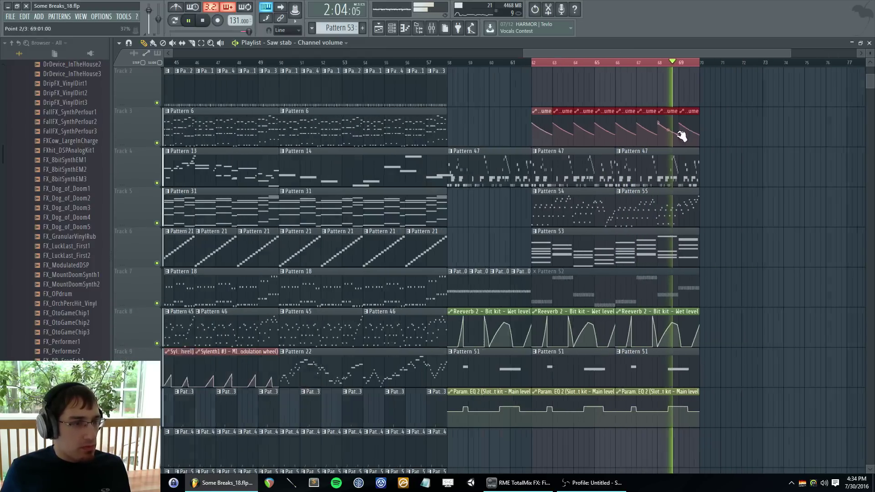
{"action": "key", "text": "space"}
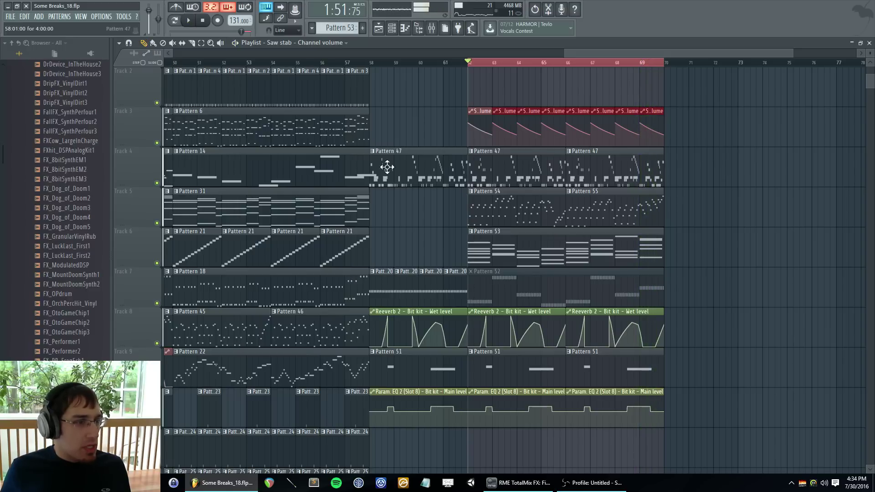
- Duplicate the bars 62 to 70 clips of Patterns 51, 53, 54 and 55, both bit-kit automations and Saw stab volume to bar 70
{"action": "left_click_drag", "start_coordinate": [479, 164], "coordinate": [640, 255], "text": "ctrl"}
{"action": "left_click_drag", "start_coordinate": [503, 198], "coordinate": [659, 263], "text": "ctrl"}
{"action": "left_click_drag", "start_coordinate": [491, 318], "coordinate": [664, 409], "text": "ctrl+shift"}
{"action": "key", "text": "ctrl+b"}
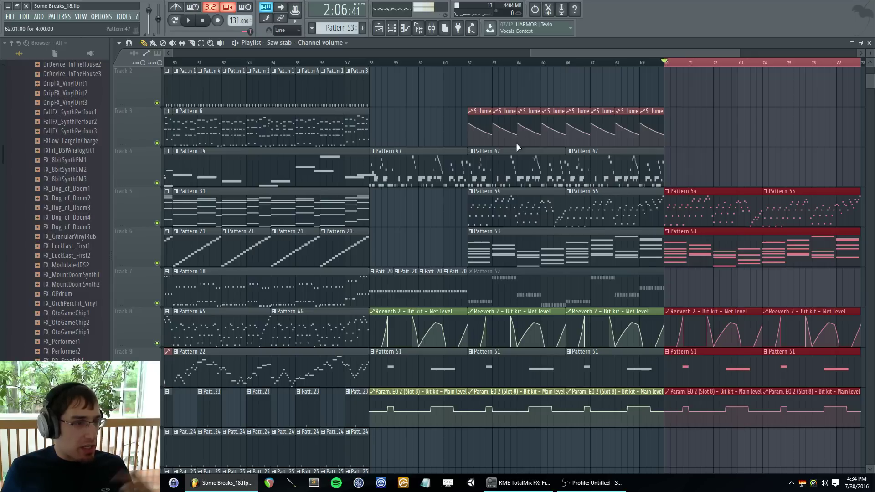
{"action": "left_click_drag", "start_coordinate": [466, 114], "coordinate": [687, 135], "text": "ctrl"}
{"action": "key", "text": "ctrl+b"}
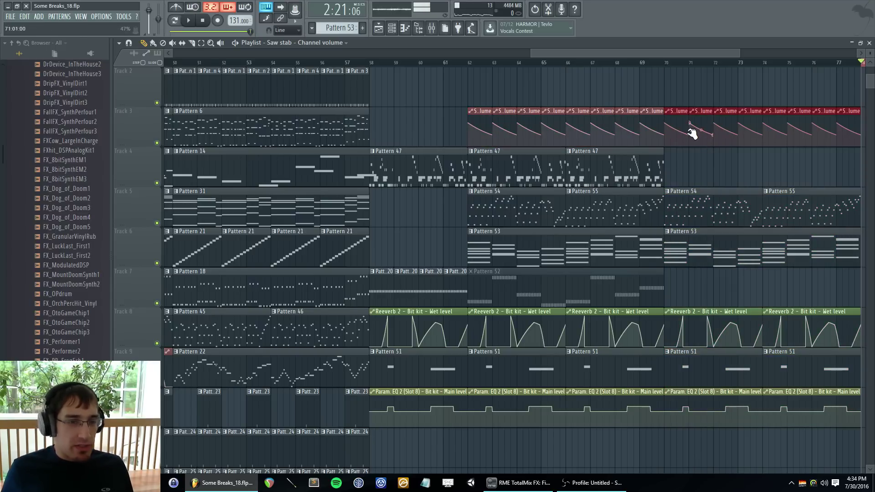
- Create a new empty pattern, place it on Track 2 at bar 70 and start playback from there
{"action": "scroll", "coordinate": [692, 133], "scroll_direction": "right", "scroll_amount": 2}
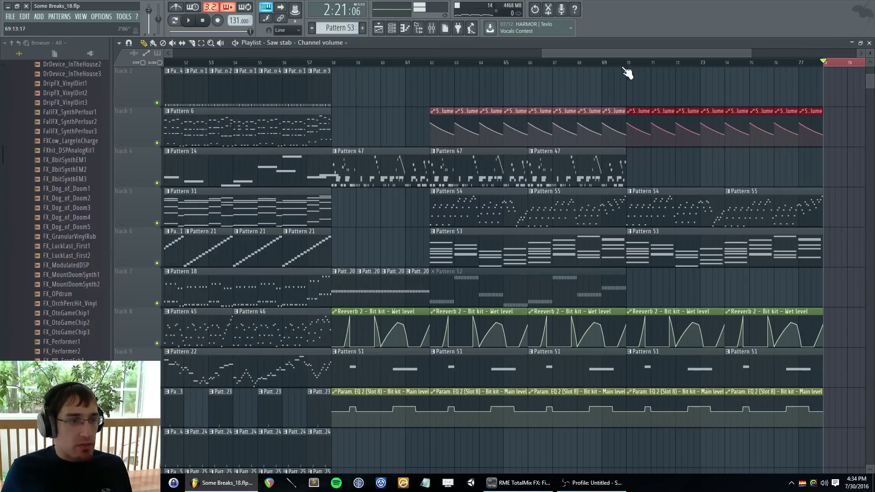
{"action": "left_click", "coordinate": [627, 62]}
{"action": "key", "text": "F4"}
{"action": "left_click", "coordinate": [633, 81]}
{"action": "key", "text": "space"}
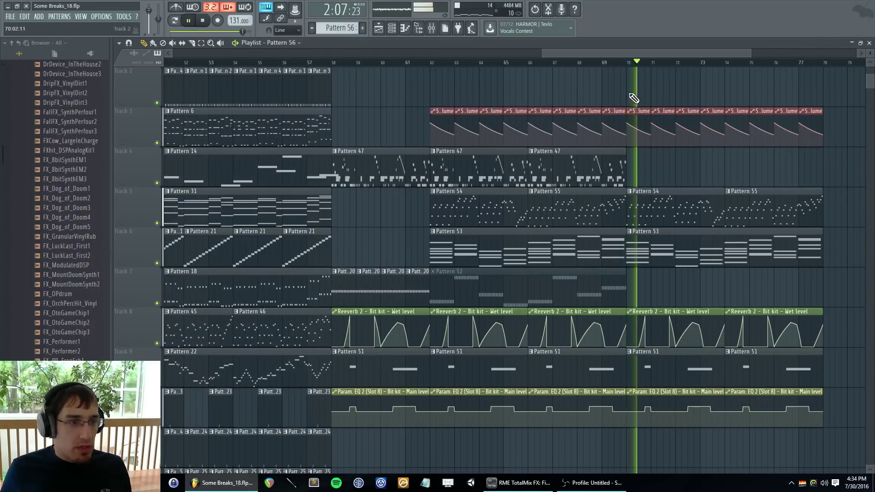
- Check the channel list for a lead instrument, stop playback and place a copy of Pattern 13 on Track 4 at bar 70
{"action": "key", "text": "F6"}
{"action": "scroll", "coordinate": [327, 134], "scroll_direction": "down", "scroll_amount": 5}
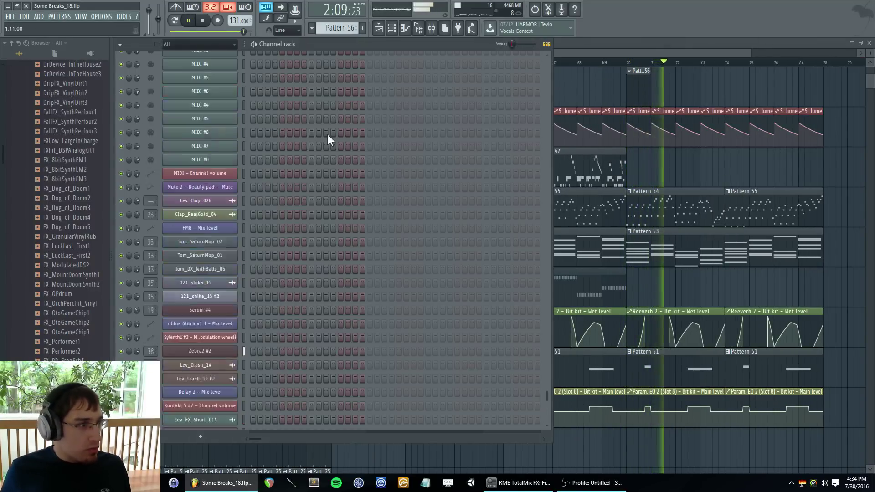
{"action": "scroll", "coordinate": [303, 166], "scroll_direction": "up", "scroll_amount": 7}
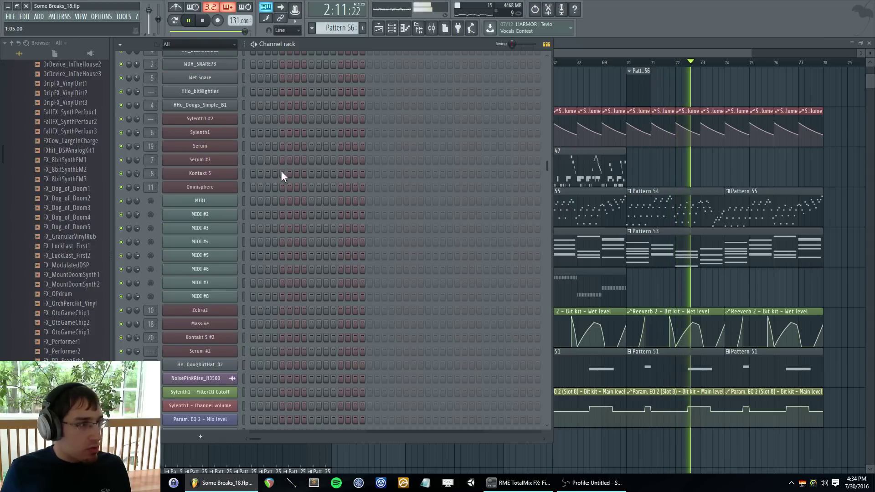
{"action": "key", "text": "F6"}
{"action": "scroll", "coordinate": [283, 182], "scroll_direction": "down", "scroll_amount": 3}
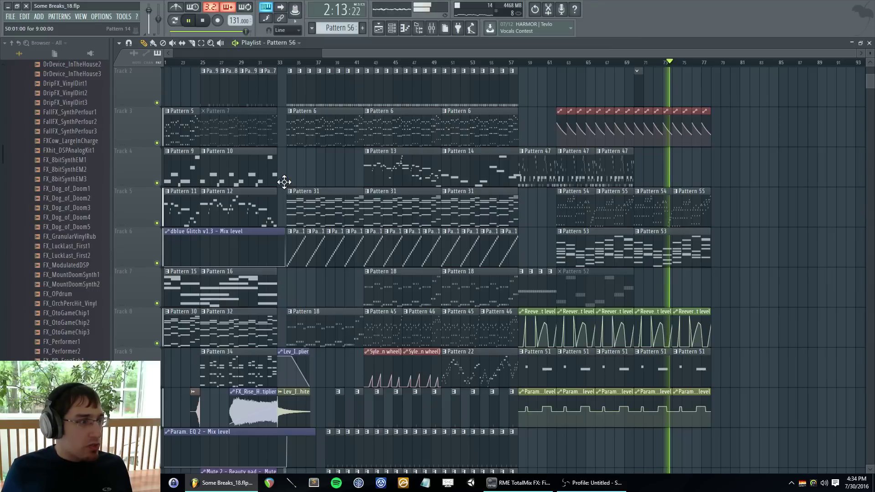
{"action": "key", "text": "space"}
{"action": "left_click", "coordinate": [647, 168]}
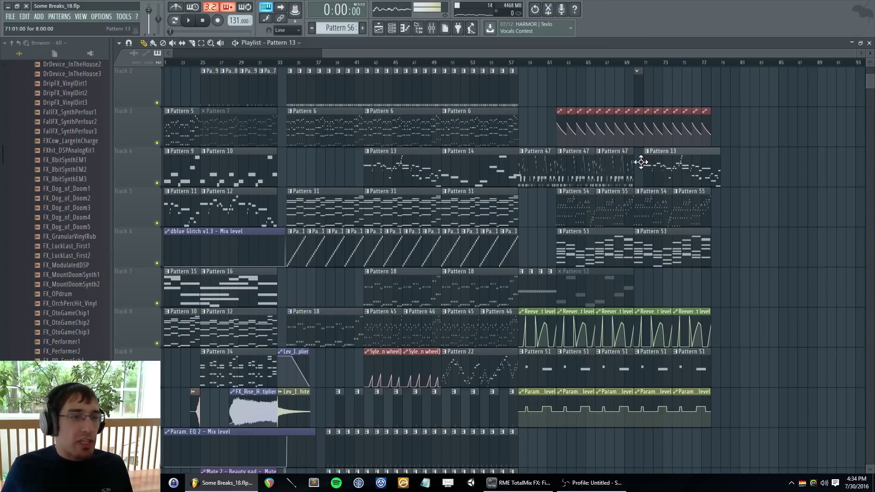
{"action": "scroll", "coordinate": [746, 188], "scroll_direction": "up", "scroll_amount": 3}
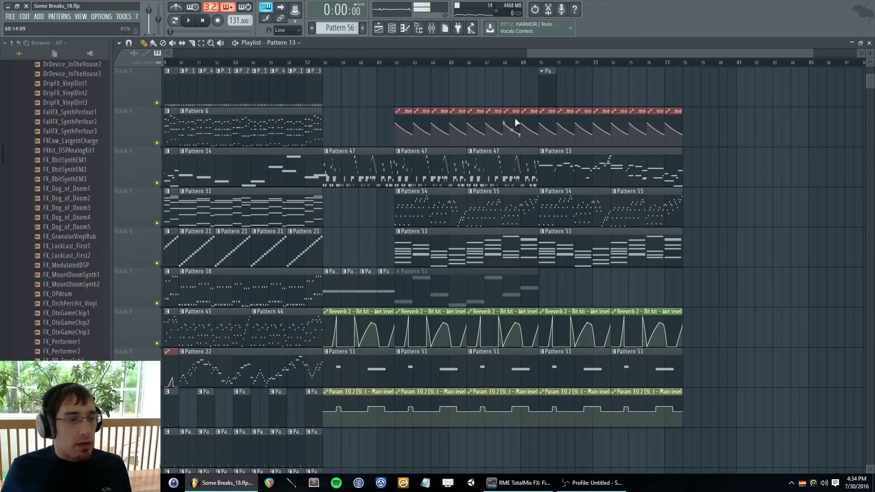
- Set the song position to bar 70, make the Pattern 13 clip there unique and open its channels
{"action": "left_click", "coordinate": [541, 64]}
{"action": "right_click", "coordinate": [542, 151]}
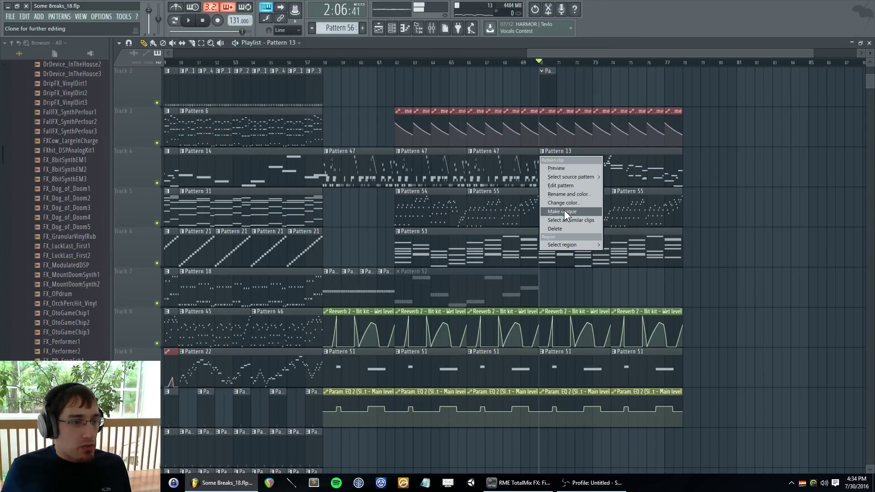
{"action": "left_click", "coordinate": [564, 209]}
{"action": "double_click", "coordinate": [560, 165]}
{"action": "key", "text": "F6"}
{"action": "scroll", "coordinate": [304, 194], "scroll_direction": "up", "scroll_amount": 3}
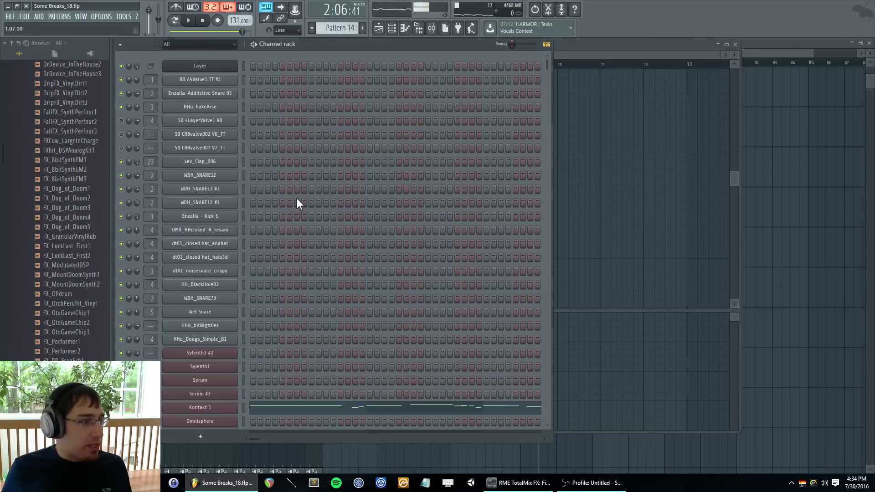
- Look through the channels while playing briefly, select the Kontakt 5 channel and close the piano roll
{"action": "scroll", "coordinate": [297, 198], "scroll_direction": "down", "scroll_amount": 9}
{"action": "left_click", "coordinate": [245, 190]}
{"action": "key", "text": "ctrl+x"}
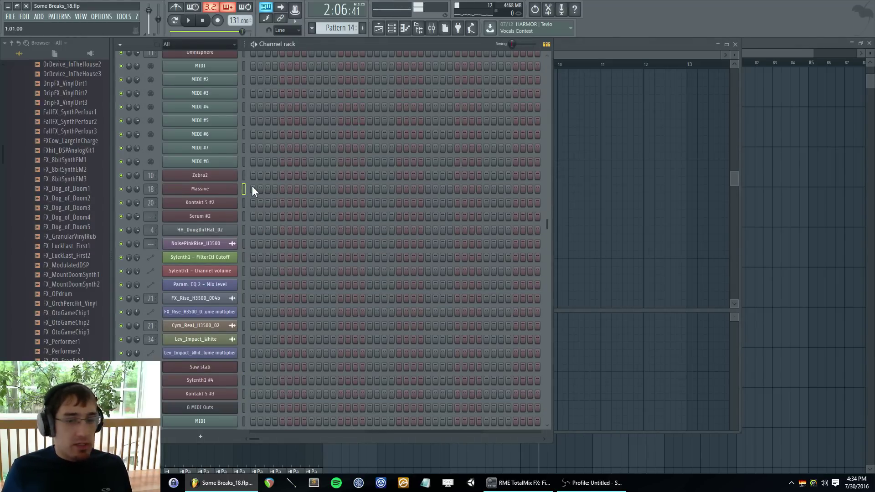
{"action": "scroll", "coordinate": [345, 182], "scroll_direction": "up", "scroll_amount": 7}
{"action": "scroll", "coordinate": [342, 185], "scroll_direction": "down", "scroll_amount": 2}
{"action": "key", "text": "space"}
{"action": "right_click", "coordinate": [228, 246]}
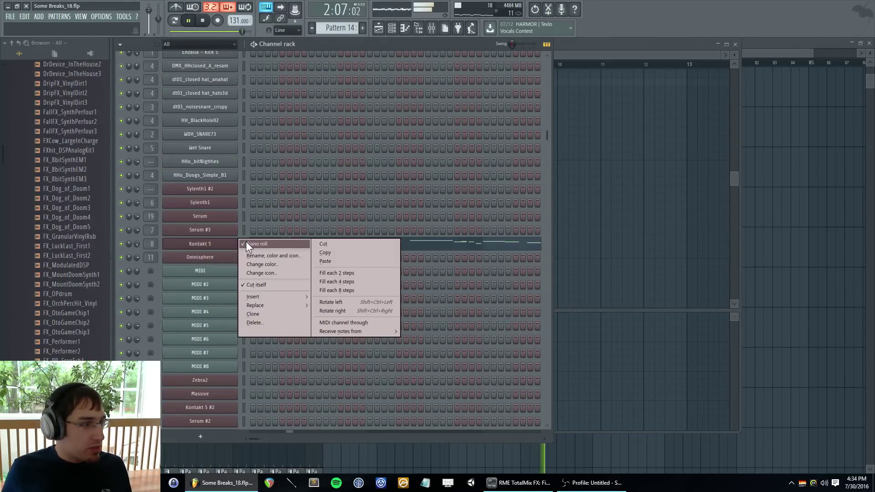
{"action": "left_click", "coordinate": [249, 244]}
{"action": "right_click", "coordinate": [228, 247]}
{"action": "left_click", "coordinate": [423, 40]}
{"action": "key", "text": "space"}
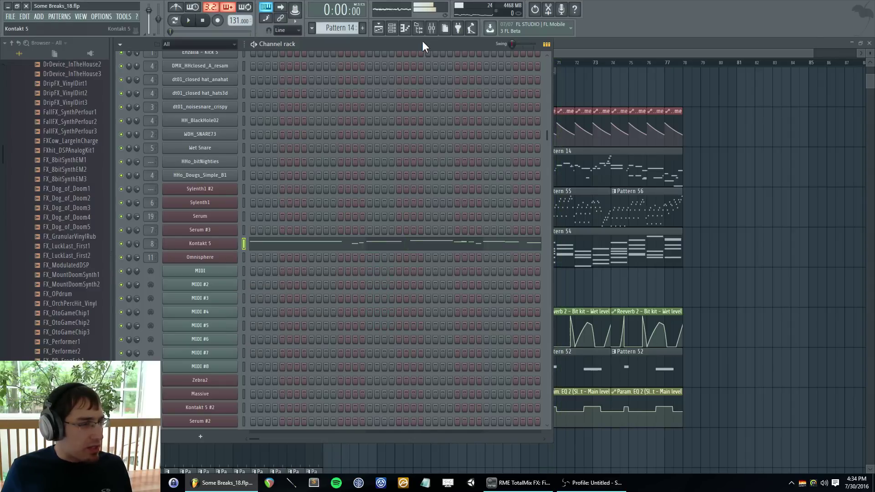
- Return the song position to bar 70, release the solo on the Stabs mixer track and select that track
{"action": "key", "text": "F6"}
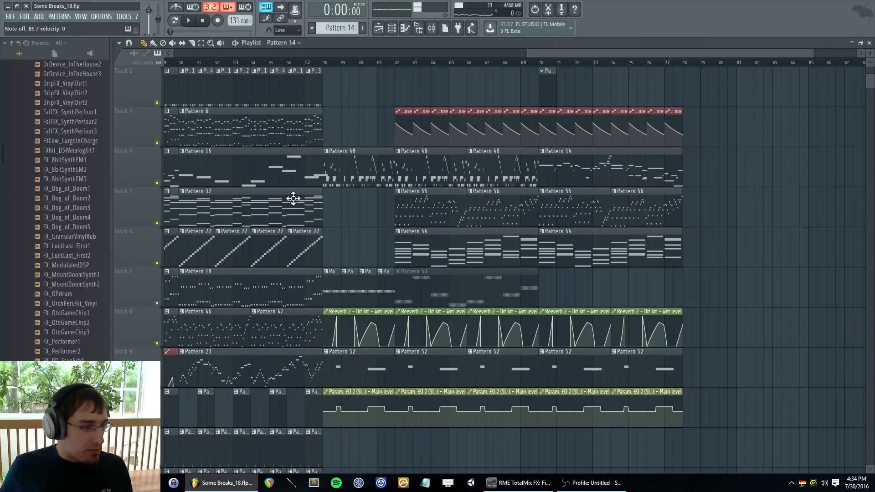
{"action": "left_click", "coordinate": [542, 62]}
{"action": "key", "text": "F6"}
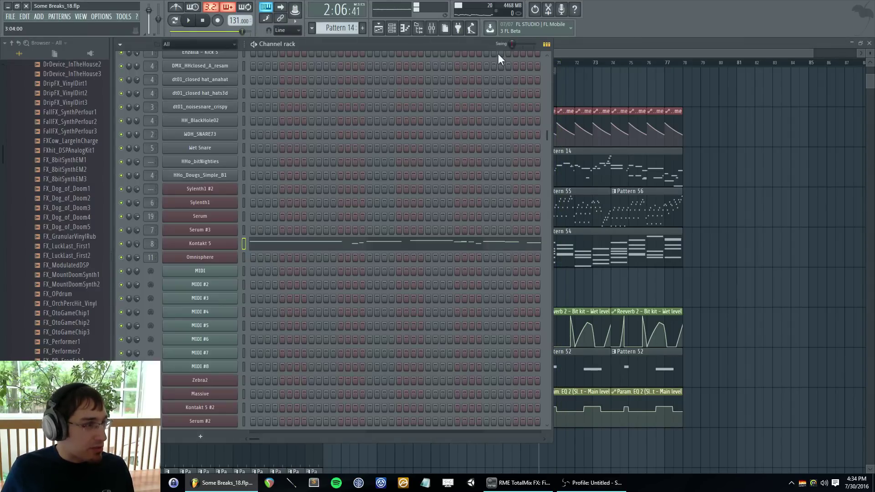
{"action": "key", "text": "F9"}
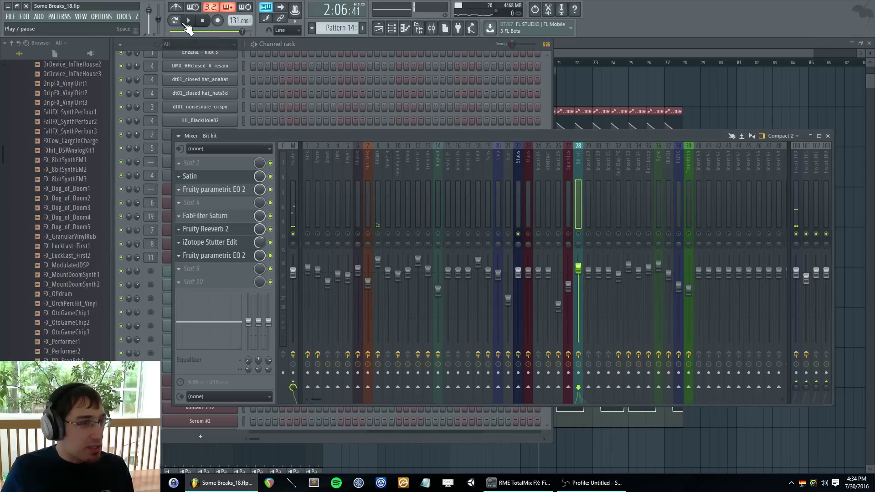
{"action": "left_click", "coordinate": [519, 234]}
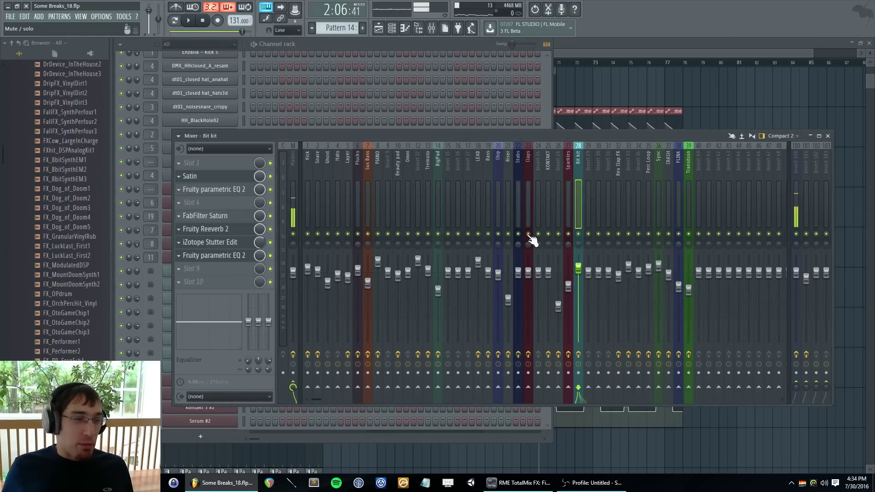
{"action": "left_click", "coordinate": [797, 166]}
{"action": "left_click", "coordinate": [518, 163]}
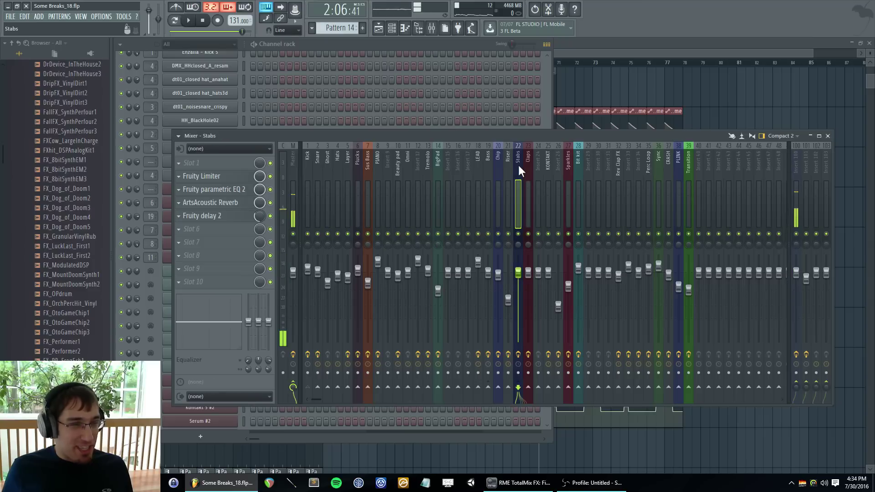
{"action": "key", "text": "F5"}
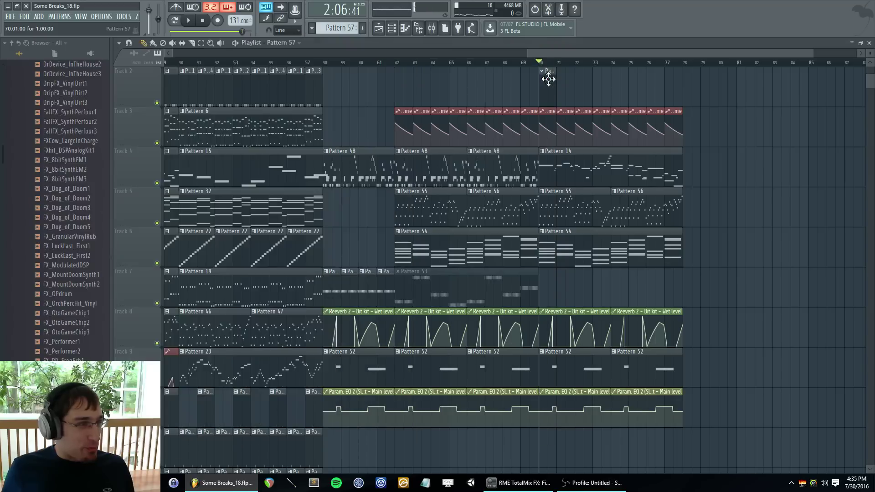
- Open the unique Pattern 14 clip at bar 70, delete all its Kontakt 5 notes and stop playback
{"action": "double_click", "coordinate": [549, 80]}
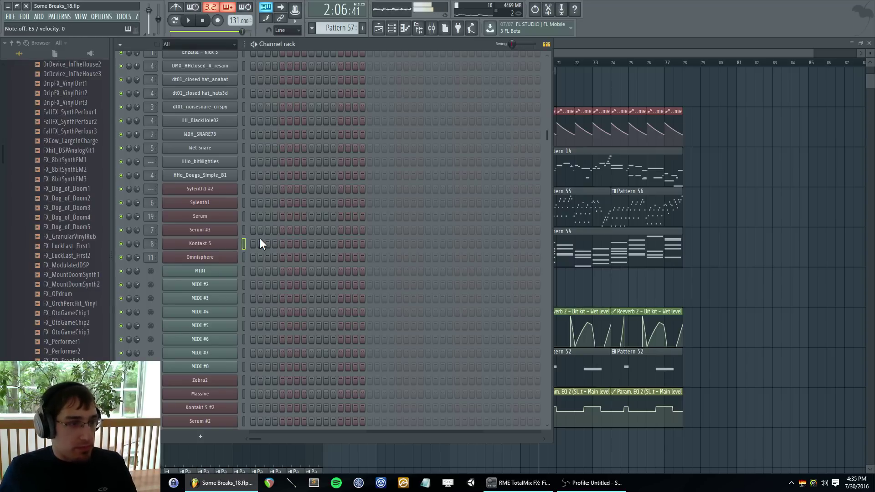
{"action": "key", "text": "F6"}
{"action": "double_click", "coordinate": [557, 172]}
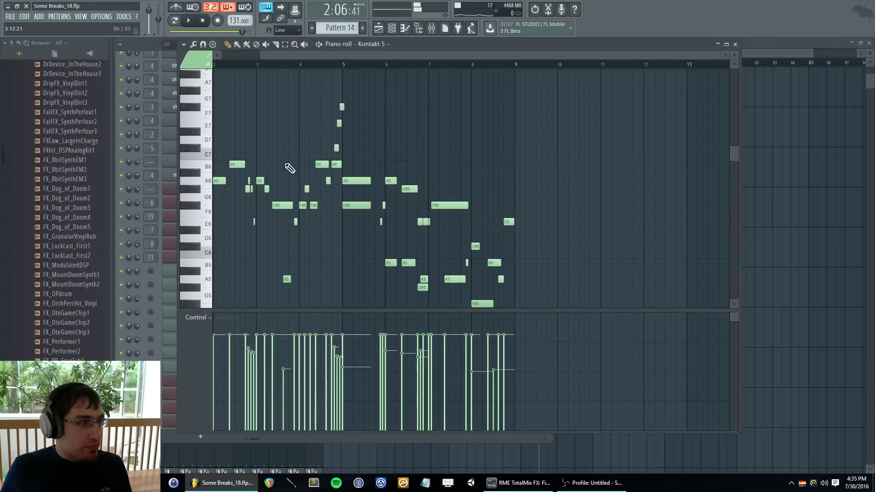
{"action": "key", "text": "Delete"}
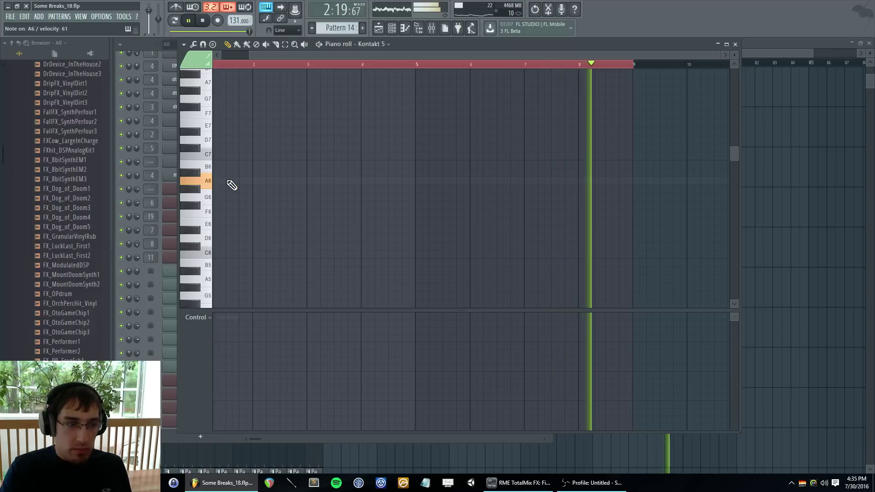
{"action": "key", "text": "space"}
{"action": "left_click_drag", "start_coordinate": [267, 55], "coordinate": [223, 50]}
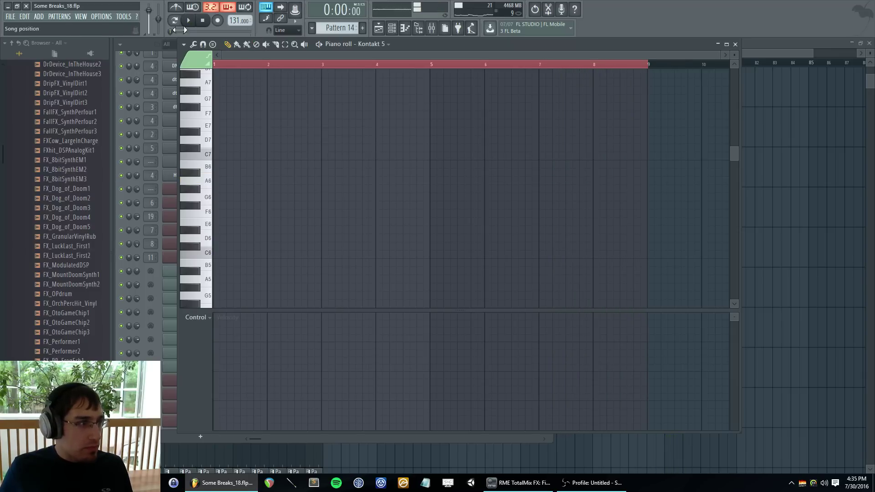
- Set the playlist time selection to bars 70 to 78 and remove the emptied Pattern 14 clip from Track 4
{"action": "key", "text": "F5"}
{"action": "left_click_drag", "start_coordinate": [543, 66], "coordinate": [638, 71]}
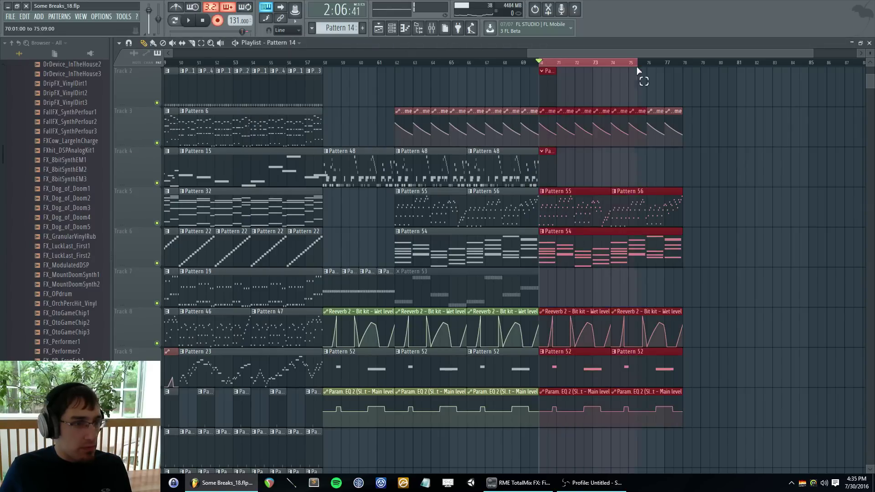
{"action": "scroll", "coordinate": [588, 166], "scroll_direction": "up", "scroll_amount": 5}
{"action": "scroll", "coordinate": [534, 167], "scroll_direction": "up", "scroll_amount": 1}
{"action": "scroll", "coordinate": [572, 172], "scroll_direction": "up", "scroll_amount": 1}
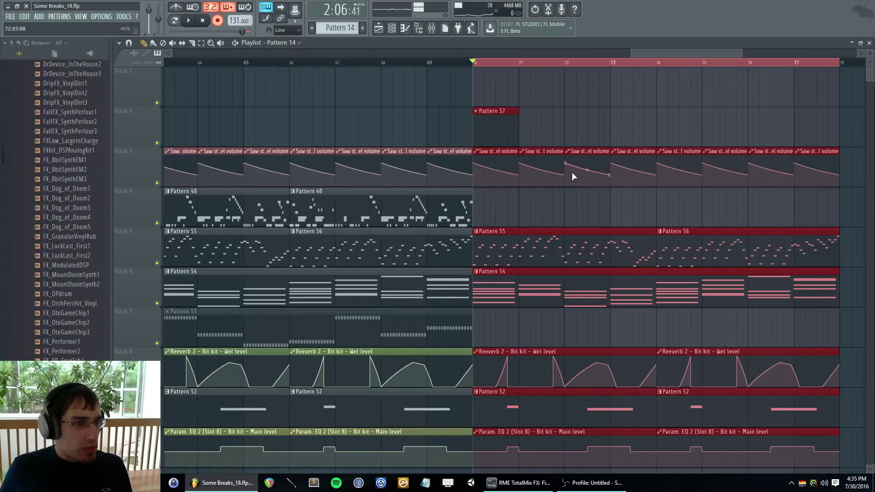
- Record a Kontakt 5 melody into Pattern 57 over bars 70 to 78, stop and disarm recording
{"action": "left_click", "coordinate": [490, 128]}
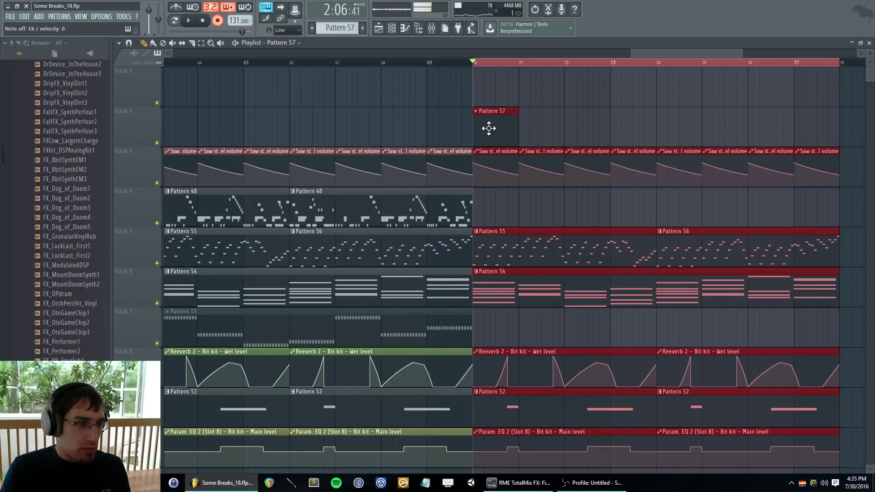
{"action": "key", "text": "space"}
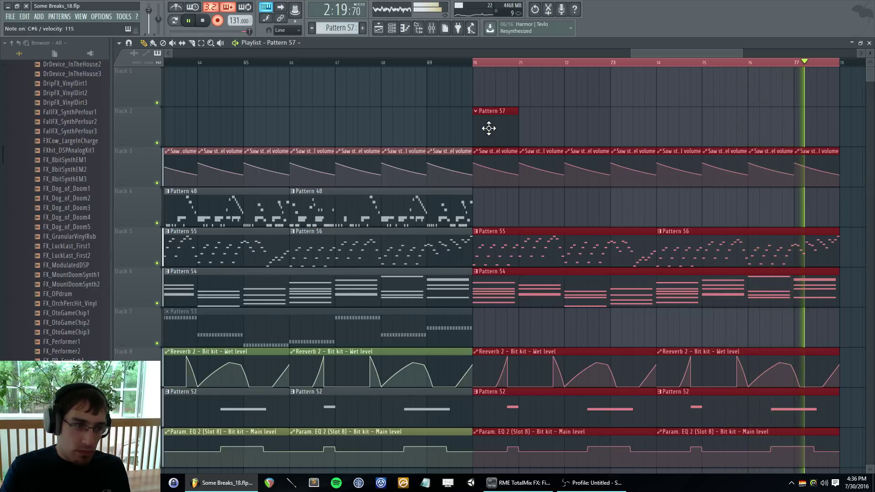
{"action": "key", "text": "space"}
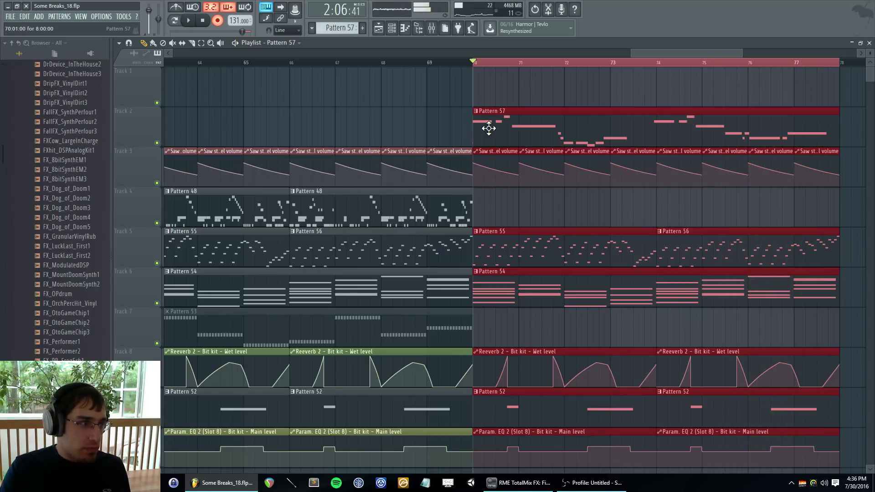
{"action": "left_click", "coordinate": [221, 25]}
- Open the recorded Kontakt 5 notes of Pattern 57 in the piano roll and quantize them
{"action": "double_click", "coordinate": [481, 120]}
{"action": "key", "text": "alt+q"}
{"action": "left_click", "coordinate": [484, 298]}
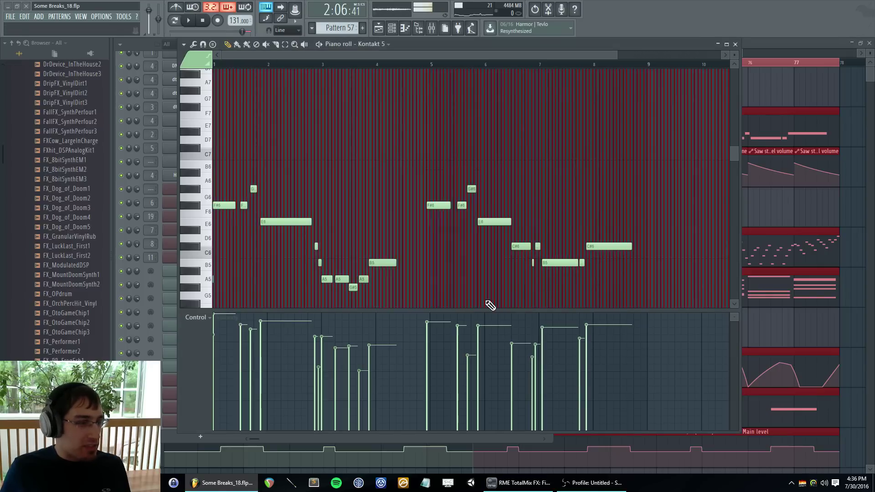
{"action": "scroll", "coordinate": [294, 57], "scroll_direction": "up", "scroll_amount": 3}
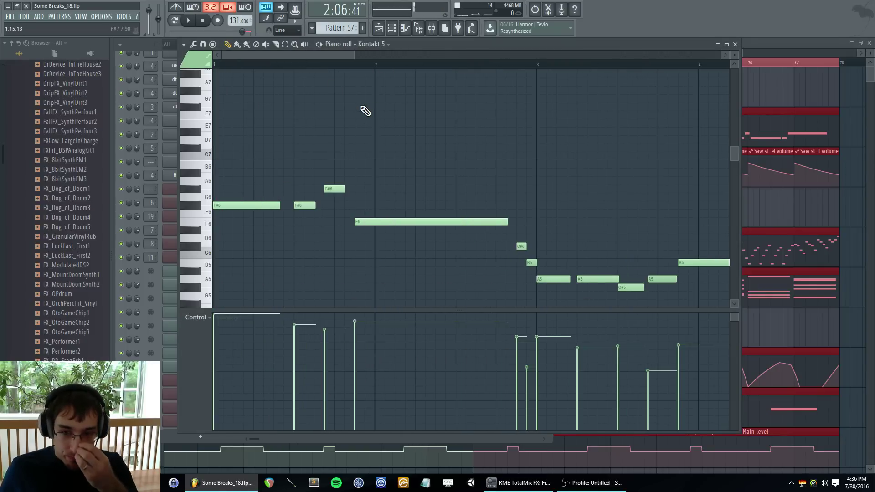
- Solo the Stabs mixer track while trying out the keyboard and release the solo again
{"action": "key", "text": "F9"}
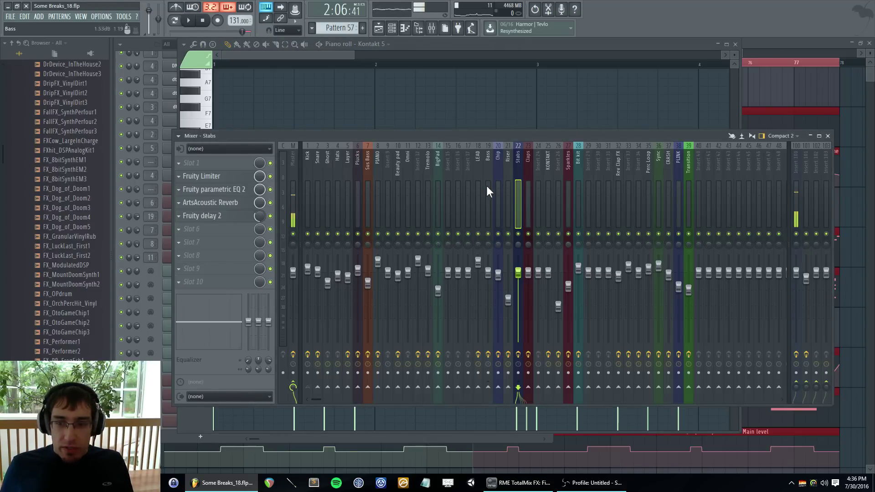
{"action": "right_click", "coordinate": [520, 236]}
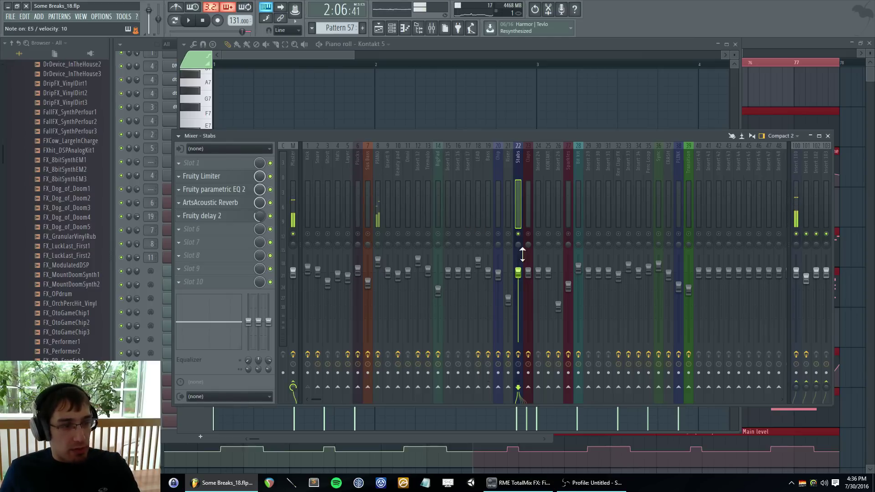
{"action": "right_click", "coordinate": [519, 234]}
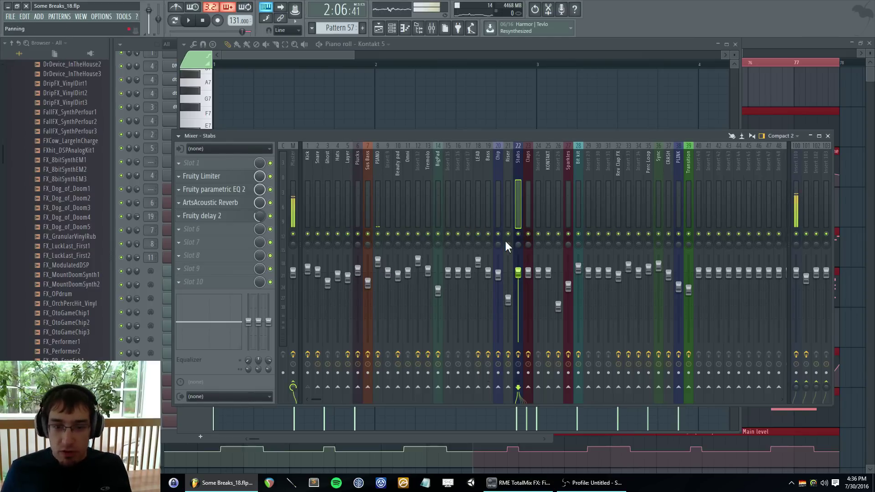
{"action": "key", "text": "F5"}
- Play Pattern 57 in the piano roll and level the velocities of all its Kontakt 5 notes to an even high value
{"action": "double_click", "coordinate": [487, 132]}
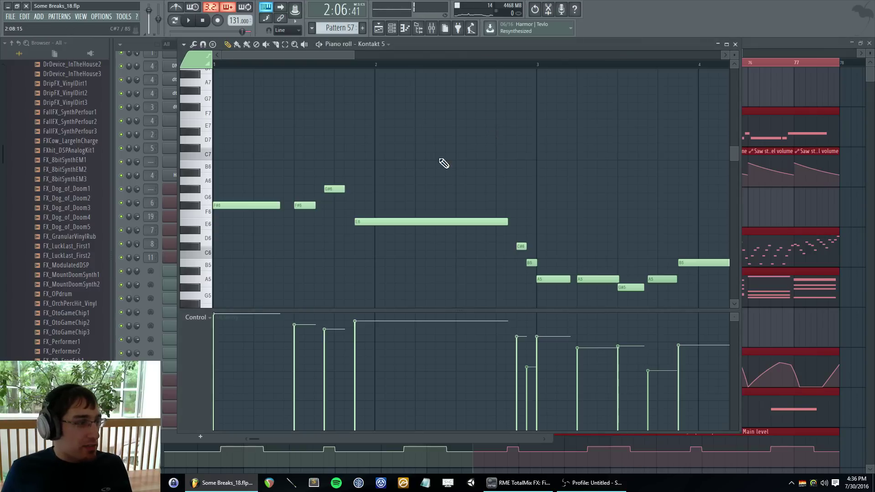
{"action": "key", "text": "space"}
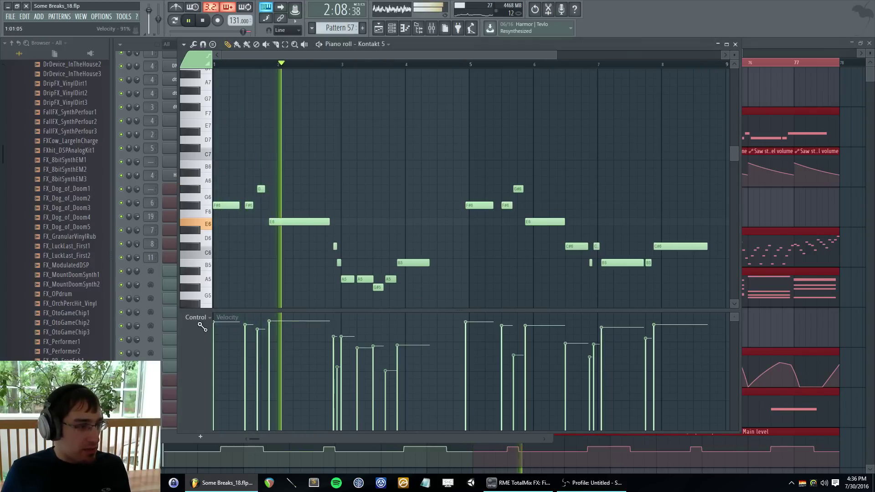
{"action": "left_click_drag", "start_coordinate": [227, 323], "coordinate": [660, 322]}
{"action": "scroll", "coordinate": [233, 201], "scroll_direction": "up", "scroll_amount": 3}
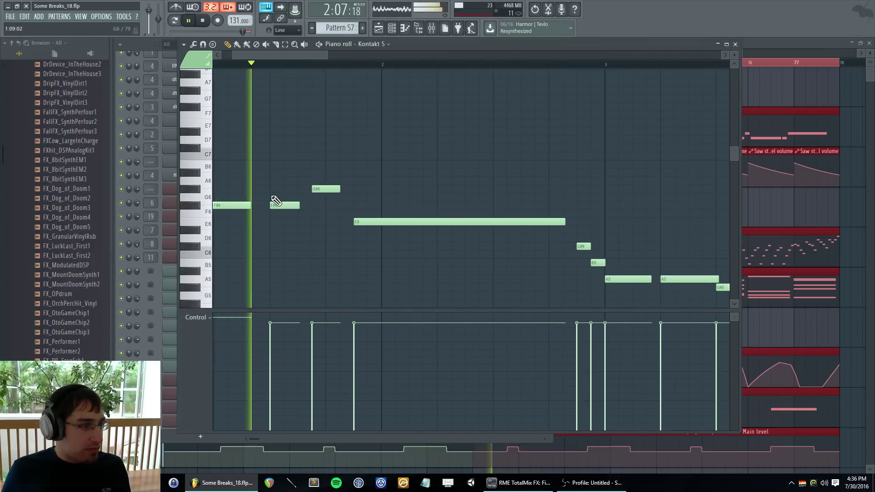
- Lower the short Kontakt 5 note just before bar 3 to A5 and raise the first note of bar 3 to B5
{"action": "scroll", "coordinate": [464, 278], "scroll_direction": "up", "scroll_amount": 2}
{"action": "scroll", "coordinate": [459, 264], "scroll_direction": "down", "scroll_amount": 3}
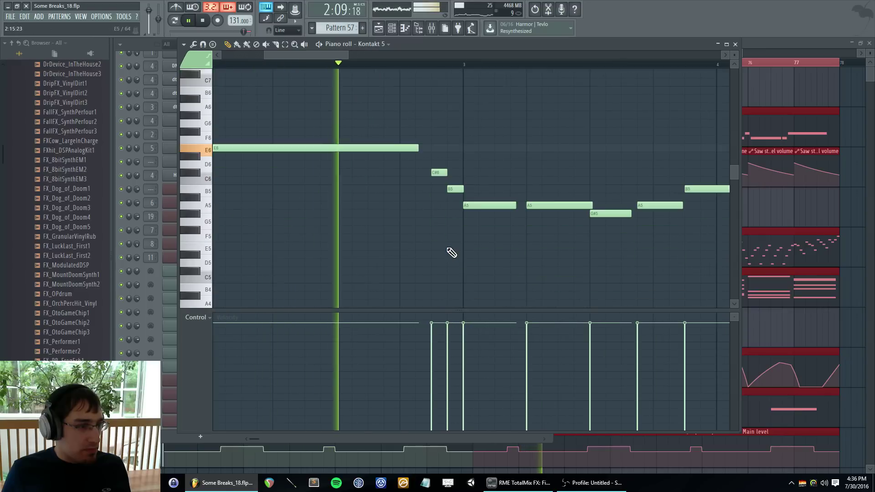
{"action": "key", "text": "space"}
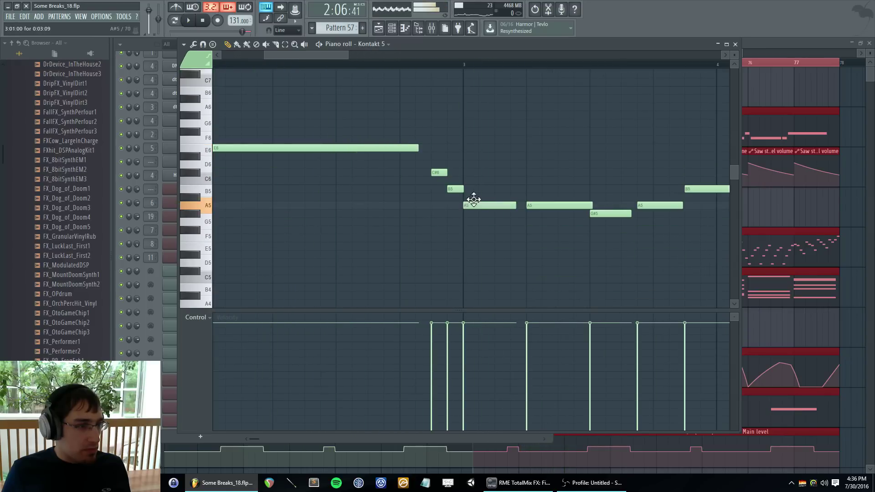
{"action": "mouse_move", "coordinate": [474, 199]}
{"action": "left_mouse_down"}
{"action": "mouse_move", "coordinate": [474, 189]}
{"action": "mouse_move", "coordinate": [463, 205]}
{"action": "left_mouse_up"}
{"action": "scroll", "coordinate": [437, 188], "scroll_direction": "up", "scroll_amount": 1}
{"action": "scroll", "coordinate": [461, 203], "scroll_direction": "down", "scroll_amount": 3}
- Play back the Kontakt 5 melody through bar 3 and review its notes across the pattern
{"action": "key", "text": "space"}
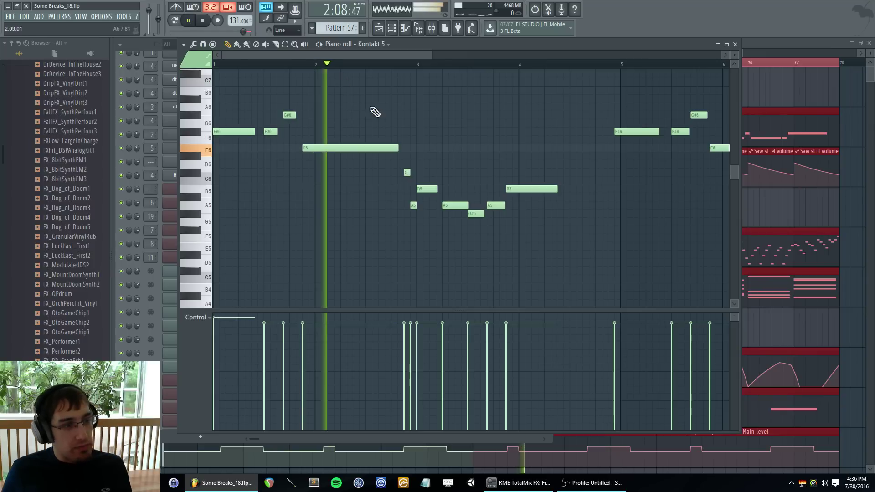
{"action": "scroll", "coordinate": [459, 190], "scroll_direction": "up", "scroll_amount": 2}
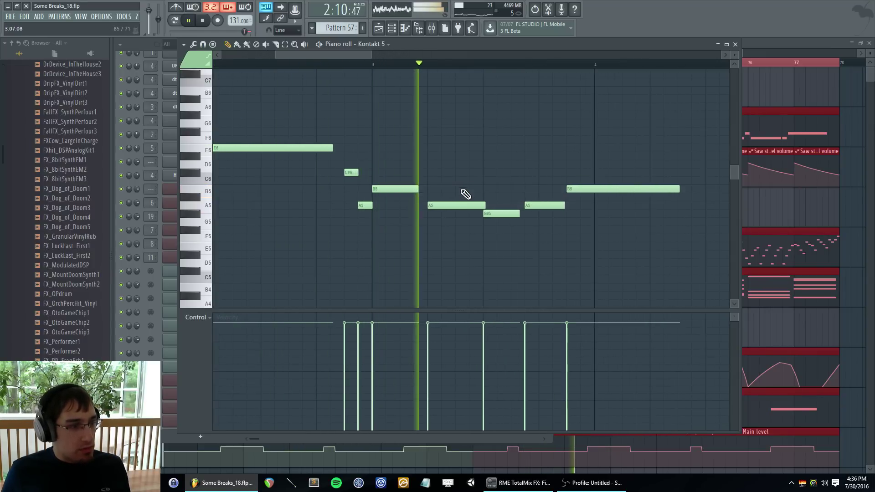
{"action": "key", "text": "space"}
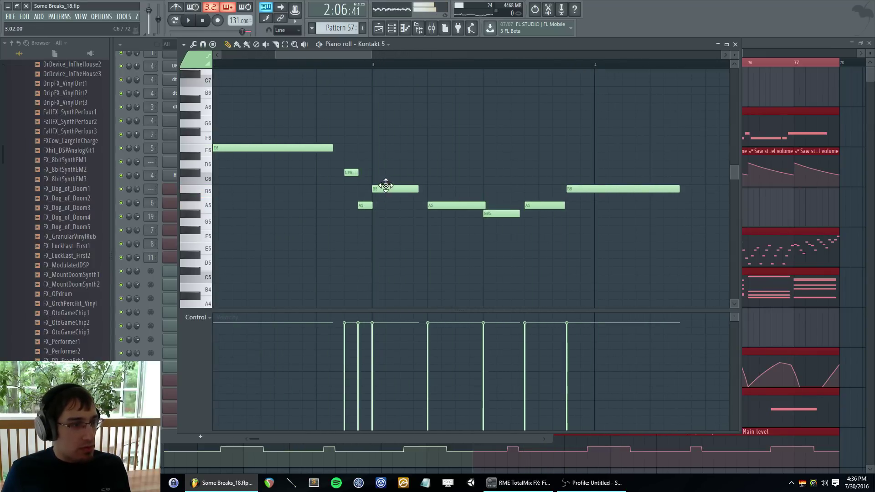
{"action": "scroll", "coordinate": [501, 201], "scroll_direction": "down", "scroll_amount": 2}
{"action": "scroll", "coordinate": [559, 207], "scroll_direction": "up", "scroll_amount": 2}
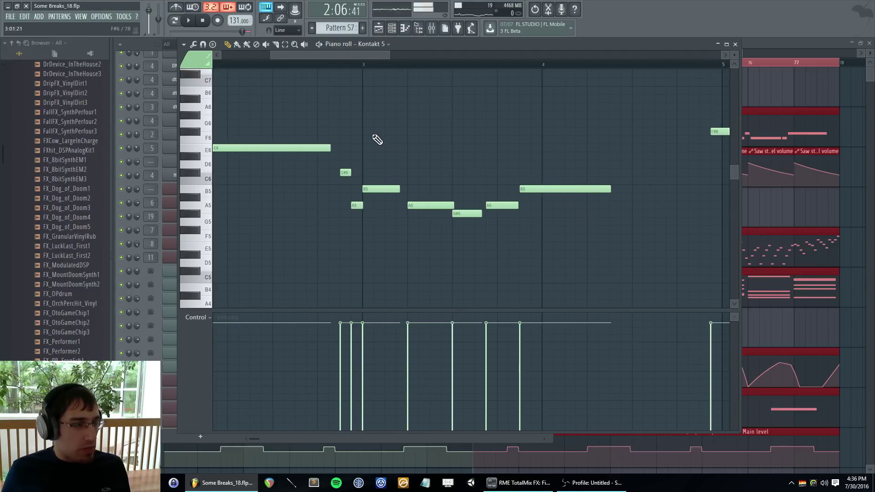
{"action": "scroll", "coordinate": [377, 139], "scroll_direction": "down", "scroll_amount": 2}
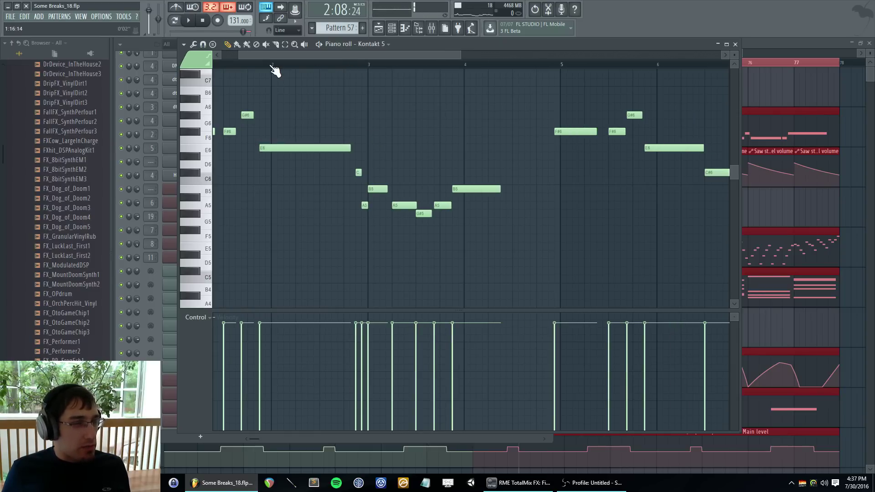
{"action": "scroll", "coordinate": [273, 73], "scroll_direction": "down", "scroll_amount": 3}
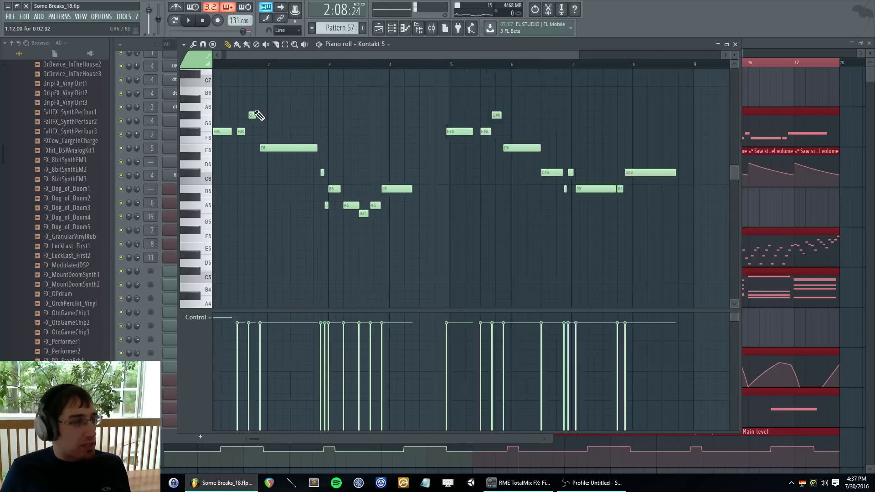
{"action": "scroll", "coordinate": [257, 113], "scroll_direction": "up", "scroll_amount": 3}
{"action": "left_click_drag", "start_coordinate": [291, 54], "coordinate": [271, 56]}
- Delete the short A5 note just before bar 3 and lengthen the preceding C#6 note to the start of bar 3
{"action": "key", "text": "space"}
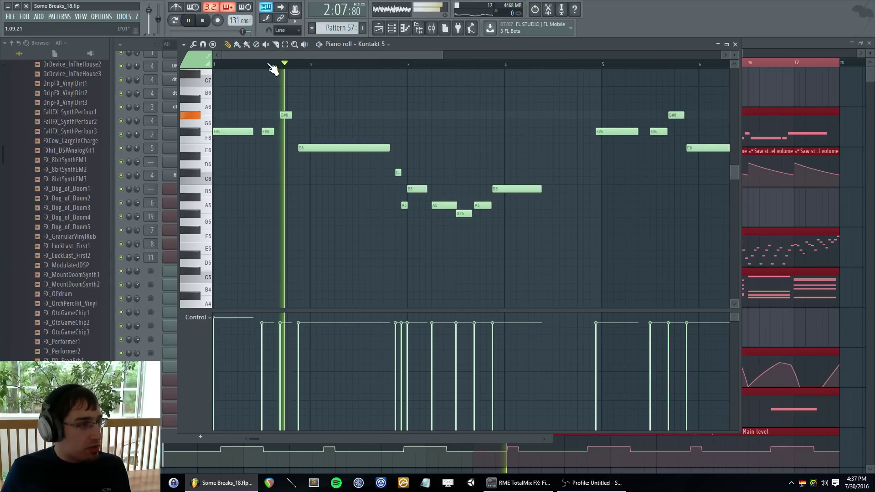
{"action": "scroll", "coordinate": [424, 177], "scroll_direction": "up", "scroll_amount": 3}
{"action": "scroll", "coordinate": [421, 177], "scroll_direction": "up", "scroll_amount": 2}
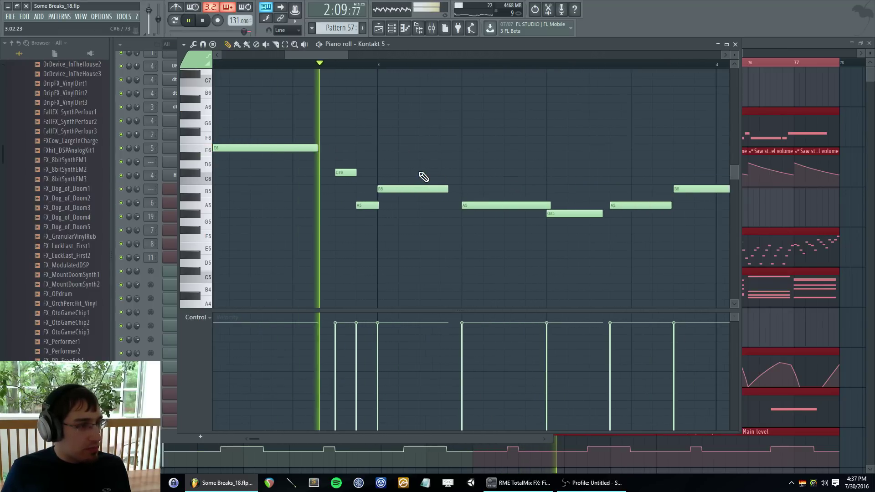
{"action": "key", "text": "space"}
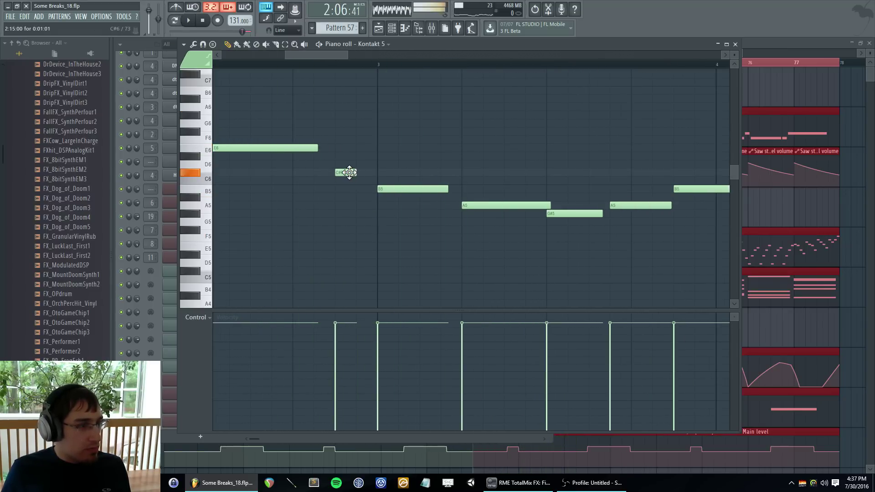
{"action": "left_click_drag", "start_coordinate": [356, 173], "coordinate": [377, 173]}
{"action": "scroll", "coordinate": [402, 173], "scroll_direction": "down", "scroll_amount": 2}
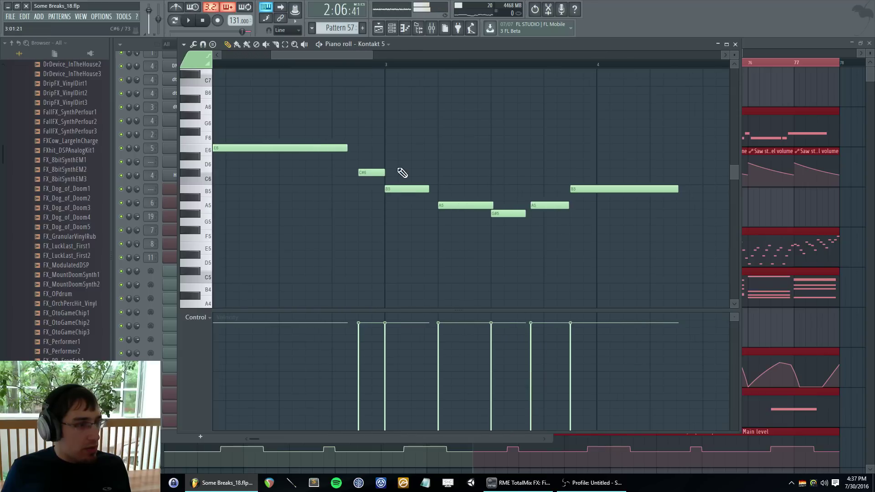
- Loop the melody from bar 3, delete the A5 note following the B5 note, and audition the change
{"action": "left_click_drag", "start_coordinate": [392, 67], "coordinate": [728, 68]}
{"action": "key", "text": "space"}
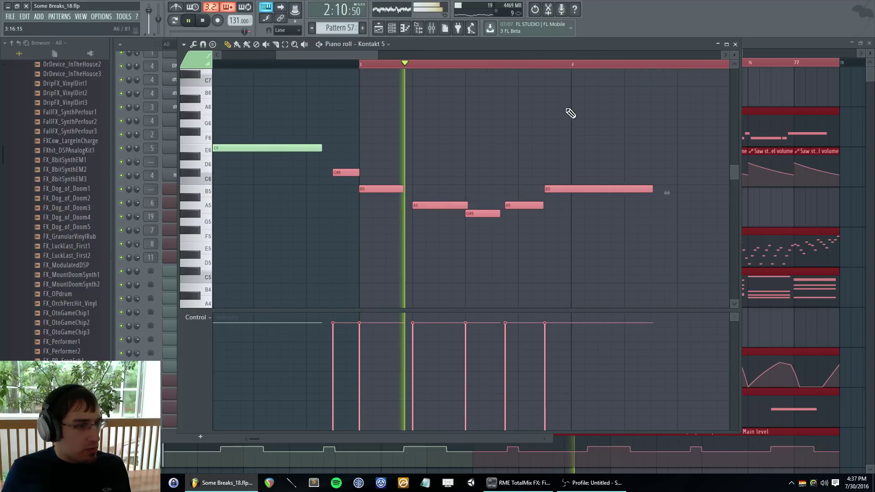
{"action": "key", "text": "space"}
{"action": "right_click", "coordinate": [434, 205]}
{"action": "key", "text": "space"}
{"action": "key", "text": "space"}
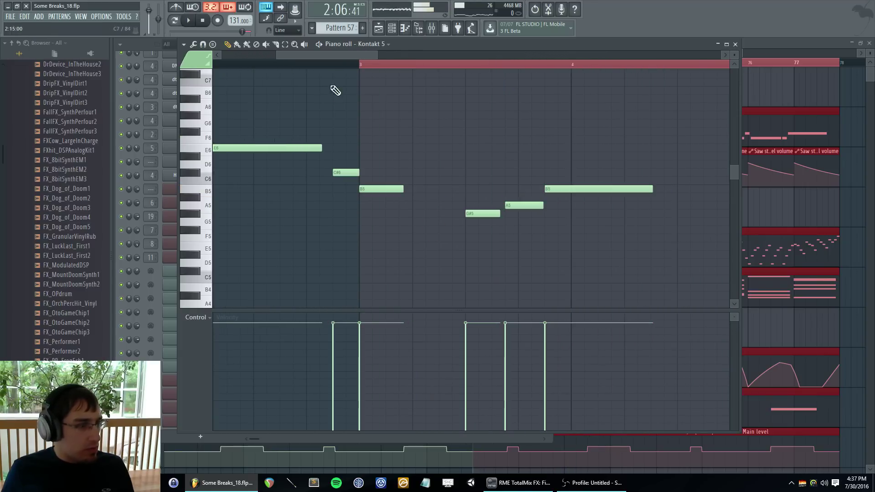
- Play the playlist from about bar 71, set a playback range starting at bar 72, and audition the melody there in the piano roll
{"action": "key", "text": "F5"}
{"action": "left_click", "coordinate": [521, 63]}
{"action": "key", "text": "space"}
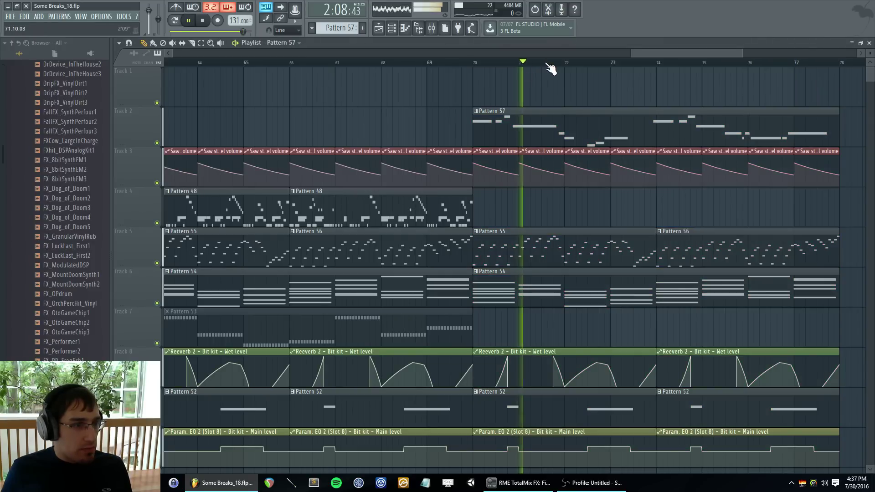
{"action": "key", "text": "space"}
{"action": "left_click_drag", "start_coordinate": [565, 63], "coordinate": [644, 64]}
{"action": "key", "text": "F7"}
{"action": "key", "text": "space"}
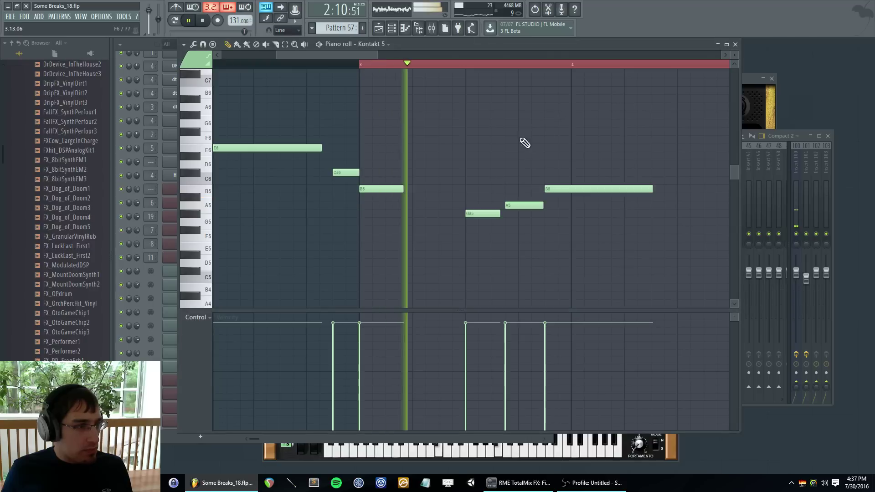
- Lengthen the B5 note at bar 3, add a short A5 note before the G#5 note, and audition the phrase
{"action": "key", "text": "space"}
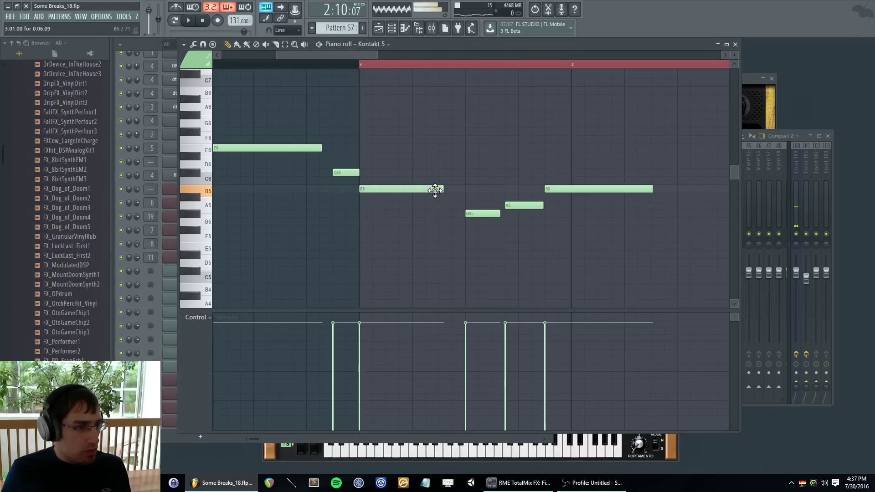
{"action": "left_click", "coordinate": [442, 205]}
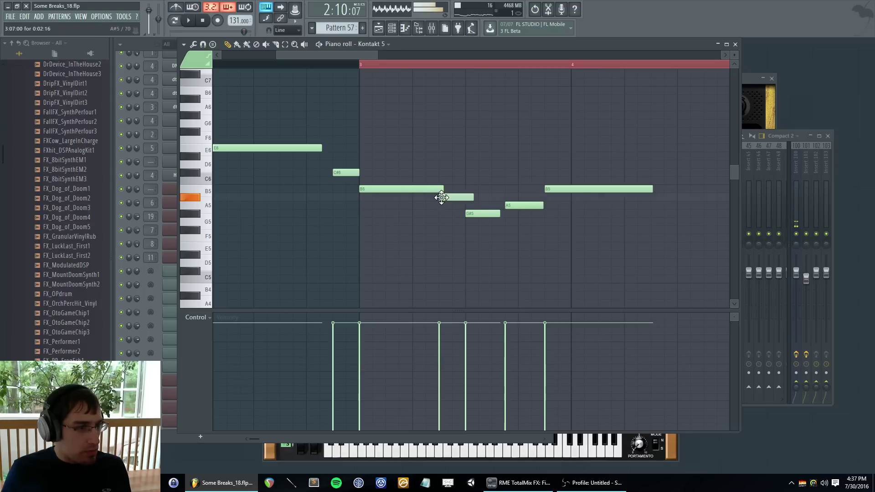
{"action": "key", "text": "space"}
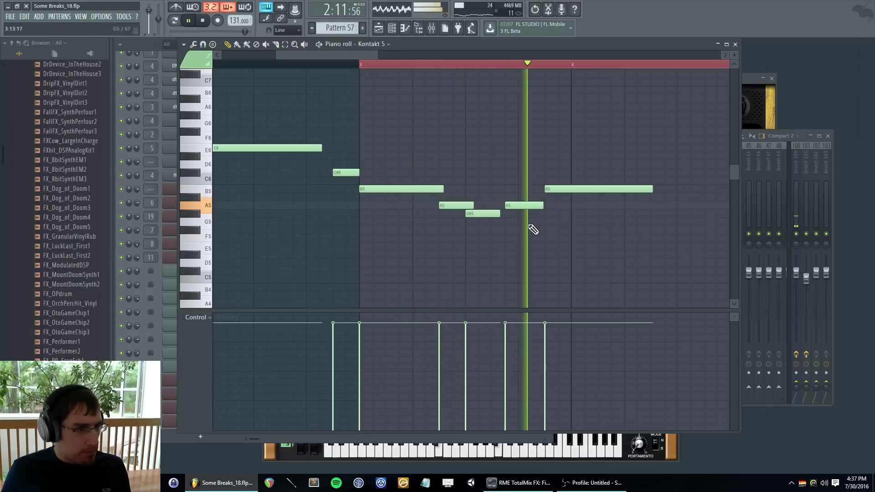
{"action": "key", "text": "space"}
- Raise the long B5 note just before bar 4 to C#6 and play the phrase
{"action": "scroll", "coordinate": [557, 217], "scroll_direction": "down", "scroll_amount": 2}
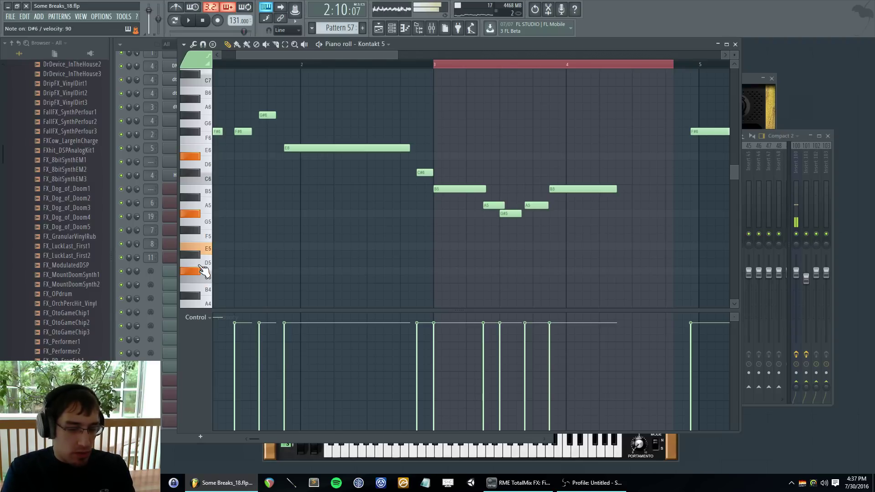
{"action": "scroll", "coordinate": [583, 224], "scroll_direction": "up", "scroll_amount": 2}
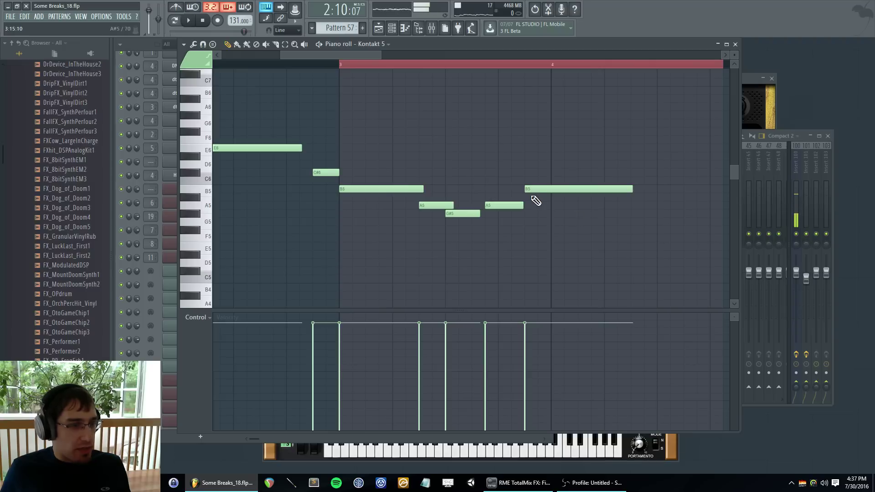
{"action": "left_click_drag", "start_coordinate": [533, 189], "coordinate": [536, 171]}
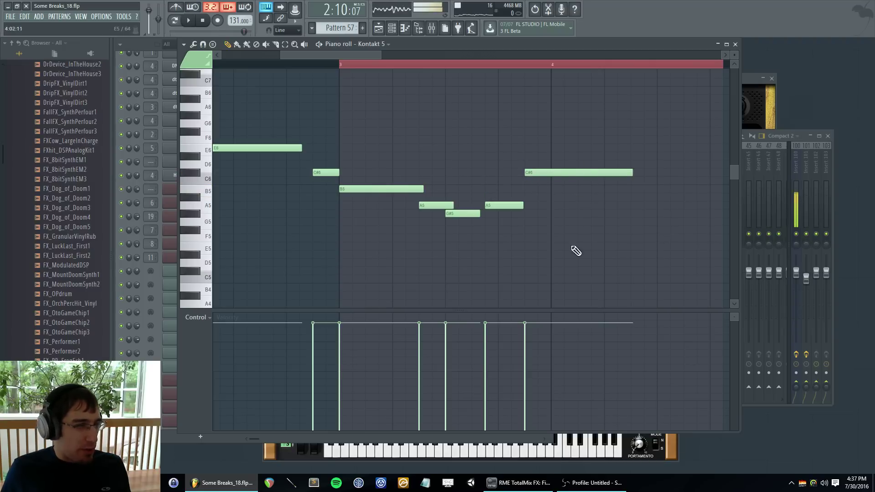
{"action": "key", "text": "space"}
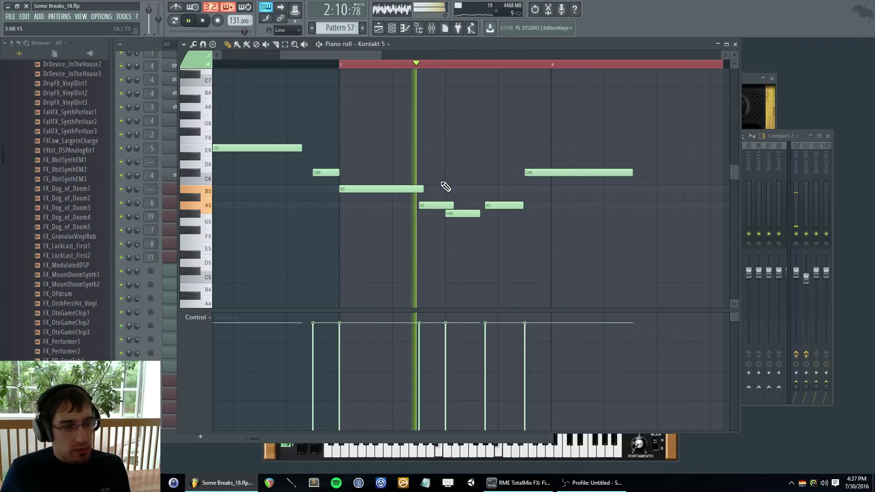
- Add an E6 note leading up to bar 5 and start the following long F#6 note exactly at bar 5
{"action": "scroll", "coordinate": [479, 192], "scroll_direction": "down", "scroll_amount": 3}
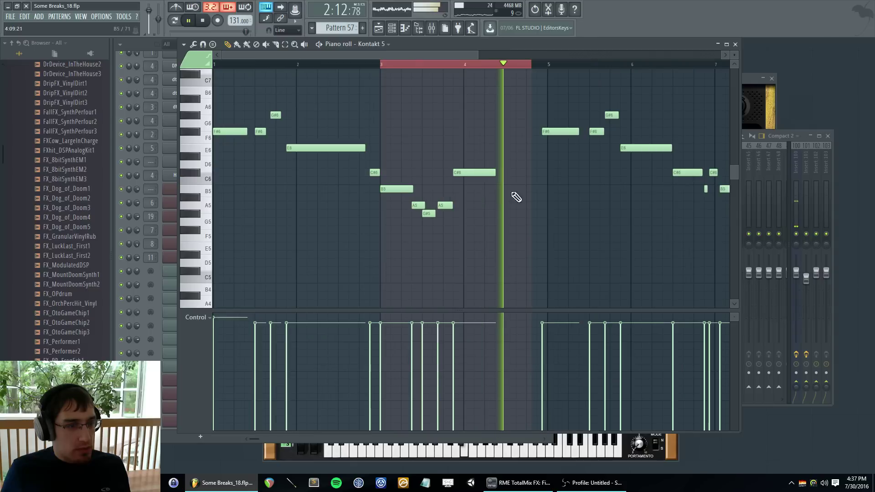
{"action": "key", "text": "space"}
{"action": "key", "text": "space"}
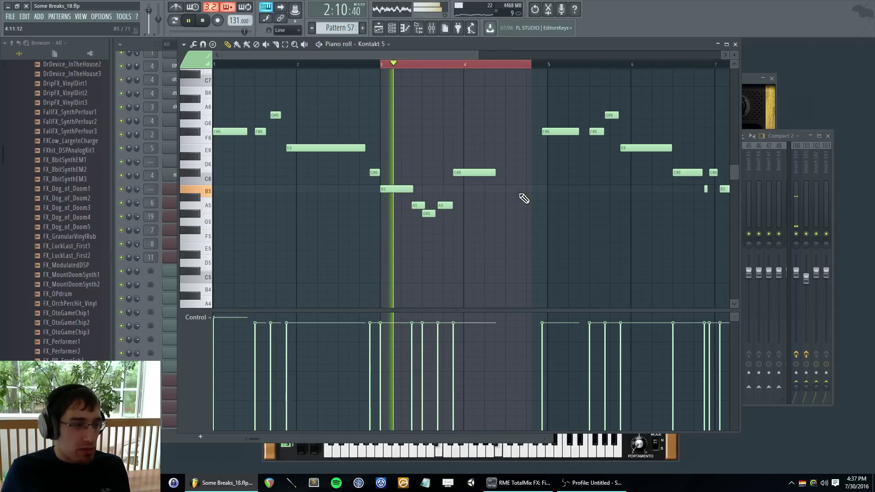
{"action": "scroll", "coordinate": [522, 198], "scroll_direction": "up", "scroll_amount": 2}
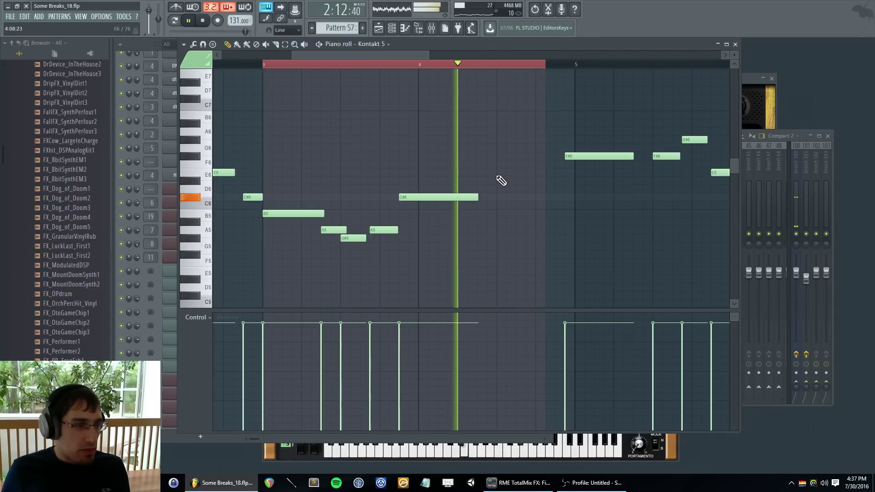
{"action": "scroll", "coordinate": [608, 194], "scroll_direction": "down", "scroll_amount": 2}
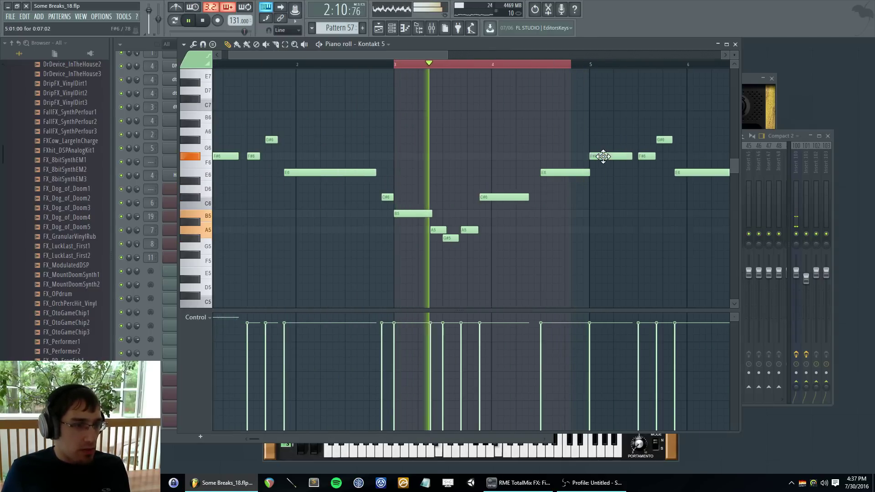
{"action": "key", "text": "space"}
- Set the playlist playback range from bar 72 to bar 78 and audition the second half of the melody in the piano roll
{"action": "key", "text": "F5"}
{"action": "left_click_drag", "start_coordinate": [821, 68], "coordinate": [841, 66]}
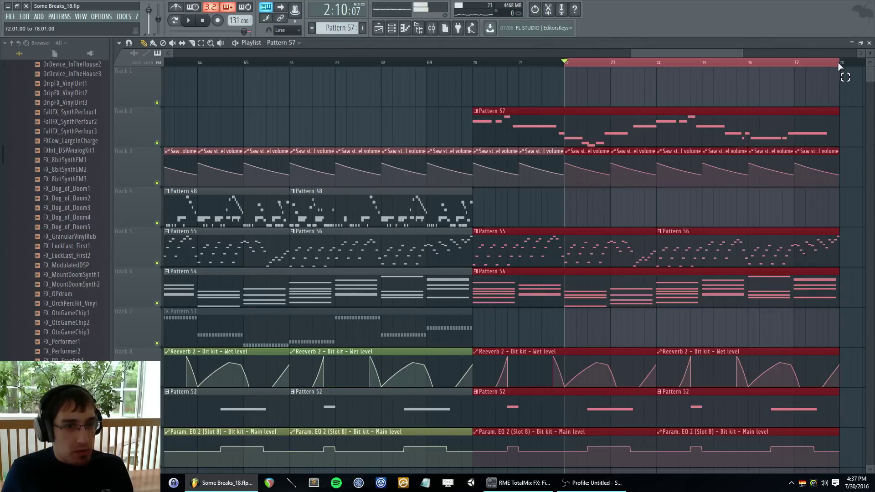
{"action": "key", "text": "F7"}
{"action": "key", "text": "space"}
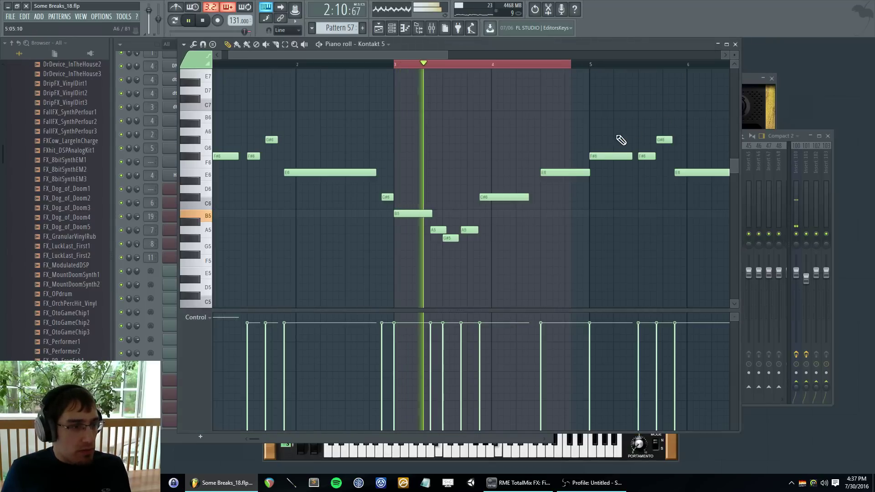
{"action": "scroll", "coordinate": [595, 195], "scroll_direction": "up", "scroll_amount": 3}
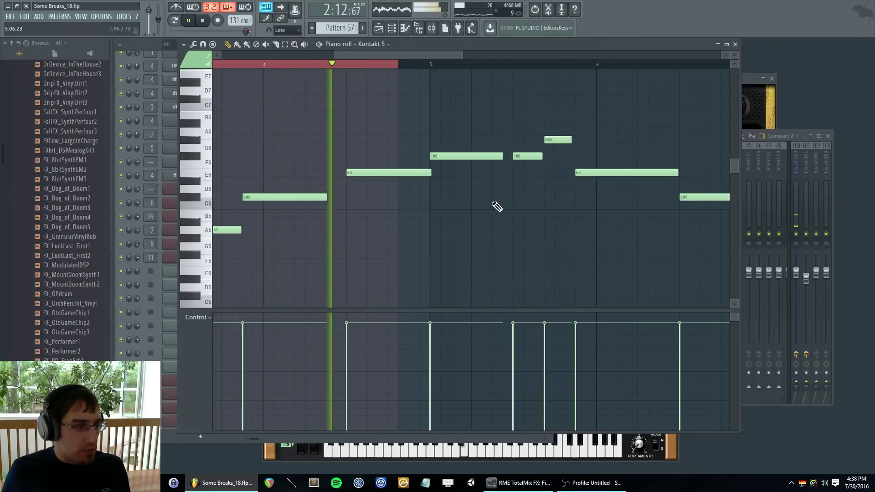
{"action": "scroll", "coordinate": [629, 210], "scroll_direction": "down", "scroll_amount": 3}
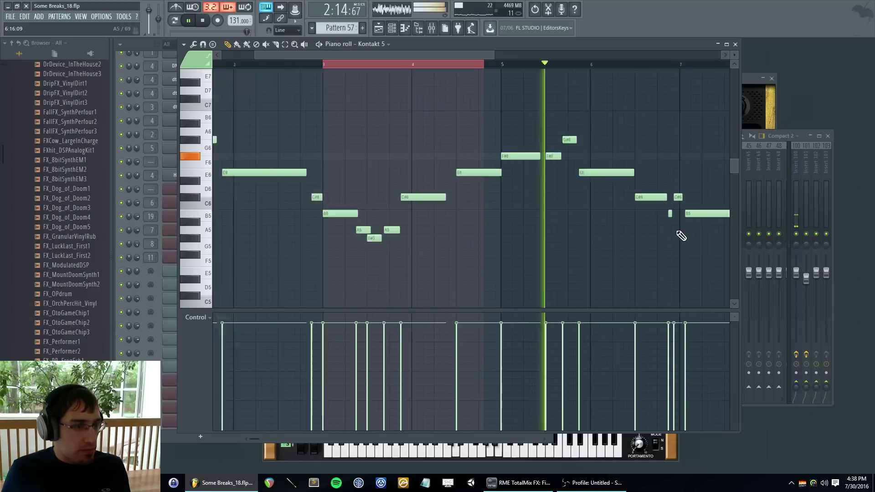
{"action": "scroll", "coordinate": [657, 247], "scroll_direction": "up", "scroll_amount": 3}
{"action": "scroll", "coordinate": [428, 196], "scroll_direction": "down", "scroll_amount": 2}
- Replace the notes leading into bar 7 with a short C#6, E6, C#6 run and audition it
{"action": "right_click", "coordinate": [391, 198]}
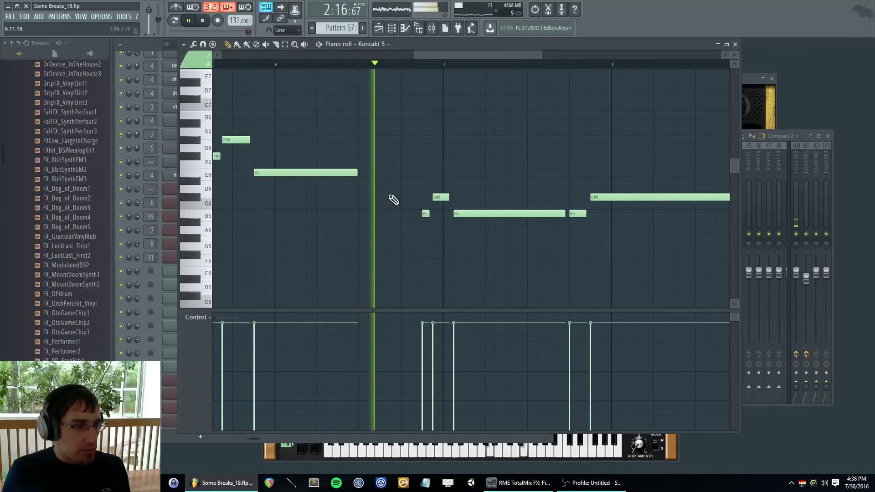
{"action": "left_click", "coordinate": [404, 197]}
{"action": "key", "text": "space"}
{"action": "right_click", "coordinate": [427, 199]}
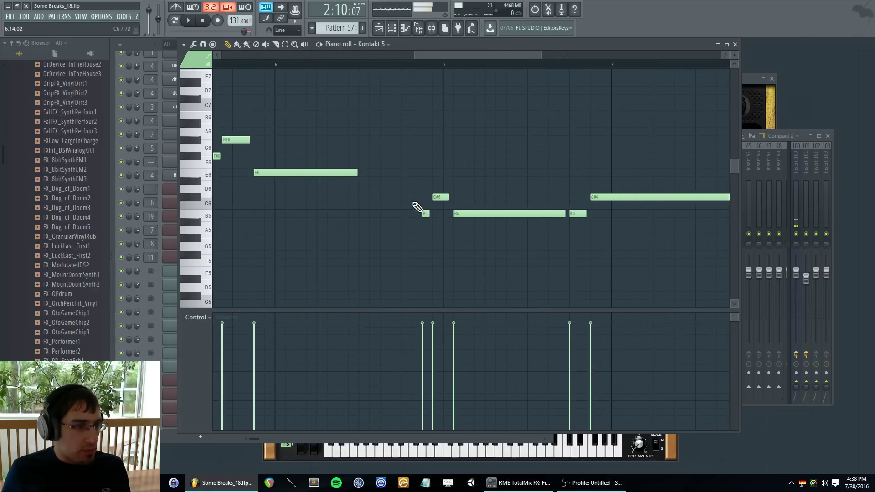
{"action": "left_click", "coordinate": [404, 198]}
{"action": "mouse_move", "coordinate": [426, 188]}
{"action": "left_mouse_down"}
{"action": "mouse_move", "coordinate": [427, 173]}
{"action": "mouse_move", "coordinate": [440, 210]}
{"action": "mouse_move", "coordinate": [450, 197]}
{"action": "mouse_move", "coordinate": [421, 198]}
{"action": "left_mouse_up"}
{"action": "left_click", "coordinate": [437, 197]}
{"action": "key", "text": "space"}
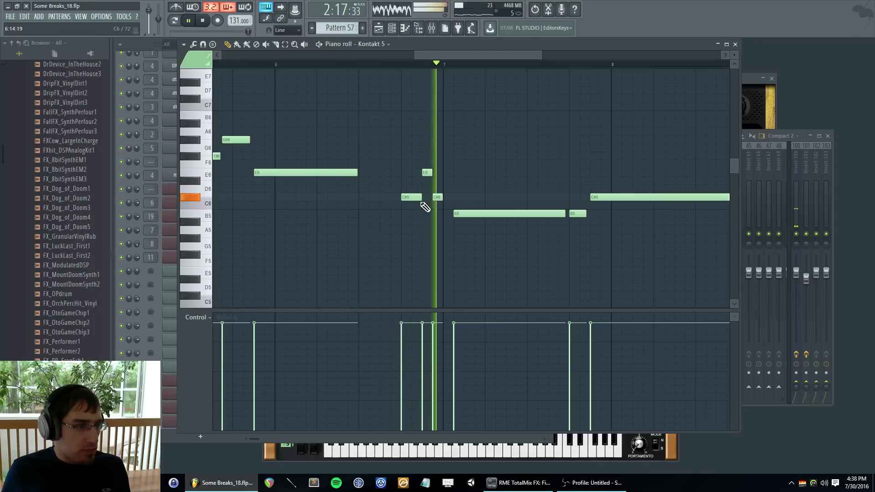
{"action": "key", "text": "space"}
- Move the long B5 note earlier to start exactly at bar 7 and audition it
{"action": "left_click_drag", "start_coordinate": [471, 215], "coordinate": [460, 217]}
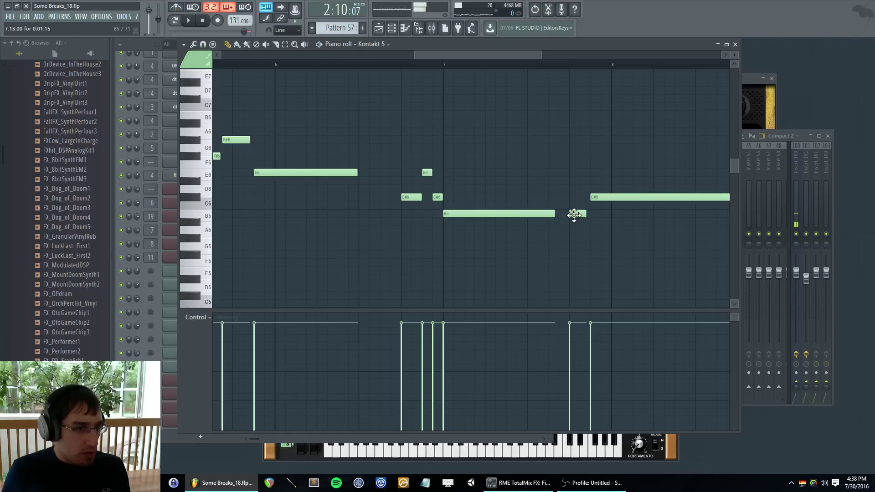
{"action": "left_click", "coordinate": [446, 69]}
{"action": "key", "text": "space"}
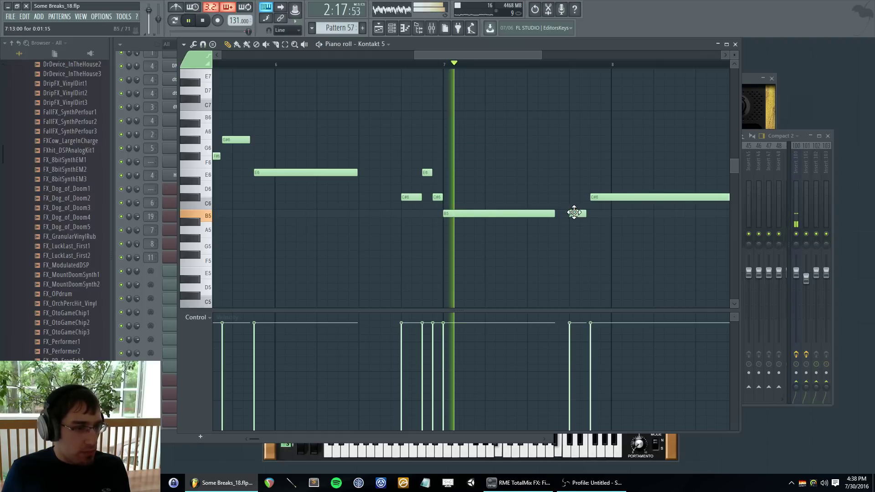
{"action": "key", "text": "space"}
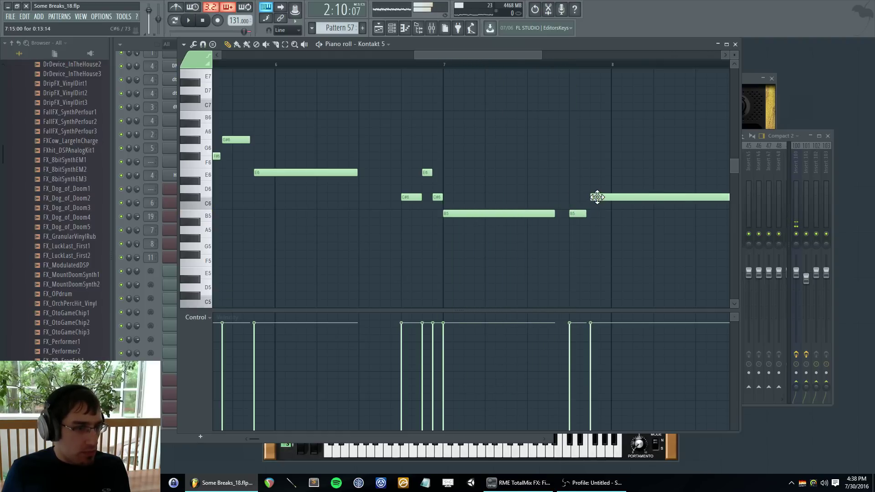
- Lower the melody's final C#6 note to A5, audition it, and lengthen it almost to bar 9
{"action": "scroll", "coordinate": [597, 197], "scroll_direction": "down", "scroll_amount": 3}
{"action": "left_click_drag", "start_coordinate": [596, 196], "coordinate": [597, 228]}
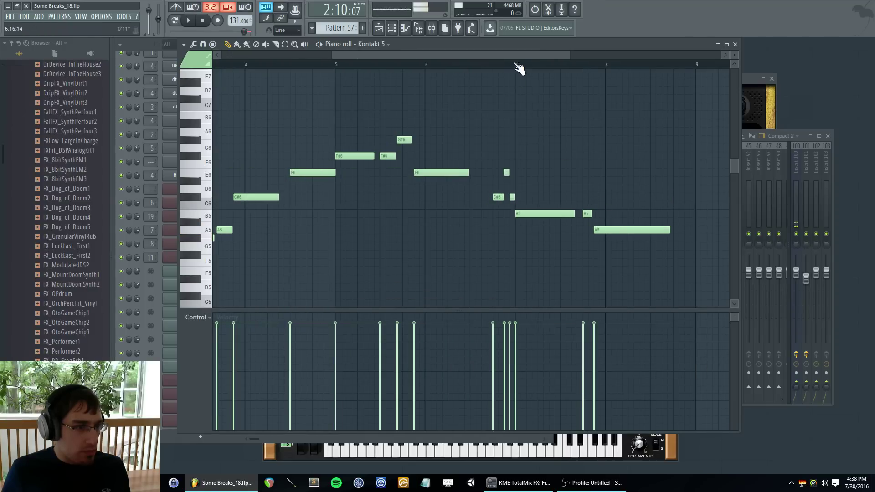
{"action": "left_click", "coordinate": [520, 68]}
{"action": "key", "text": "space"}
{"action": "scroll", "coordinate": [652, 250], "scroll_direction": "up", "scroll_amount": 2}
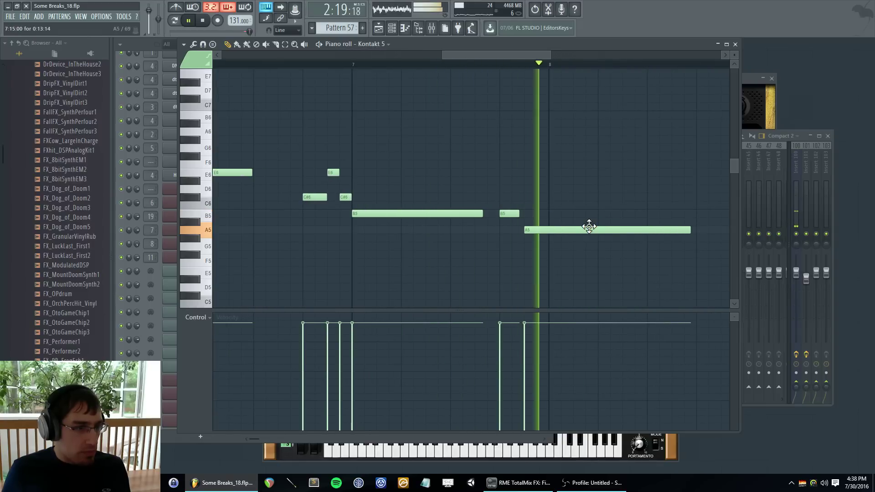
{"action": "scroll", "coordinate": [588, 227], "scroll_direction": "down", "scroll_amount": 2}
{"action": "left_click_drag", "start_coordinate": [635, 231], "coordinate": [656, 239]}
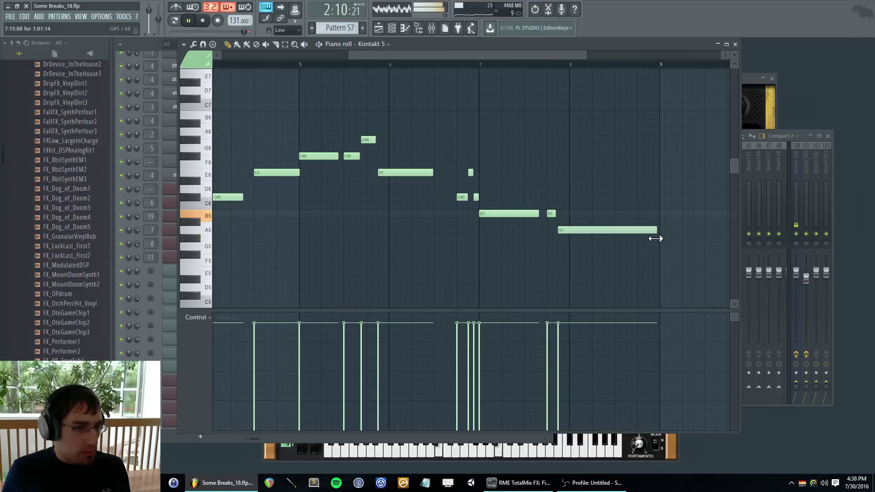
- Clear the playback range in the playlist and play the arrangement from about the middle of bar 67
{"action": "key", "text": "F5"}
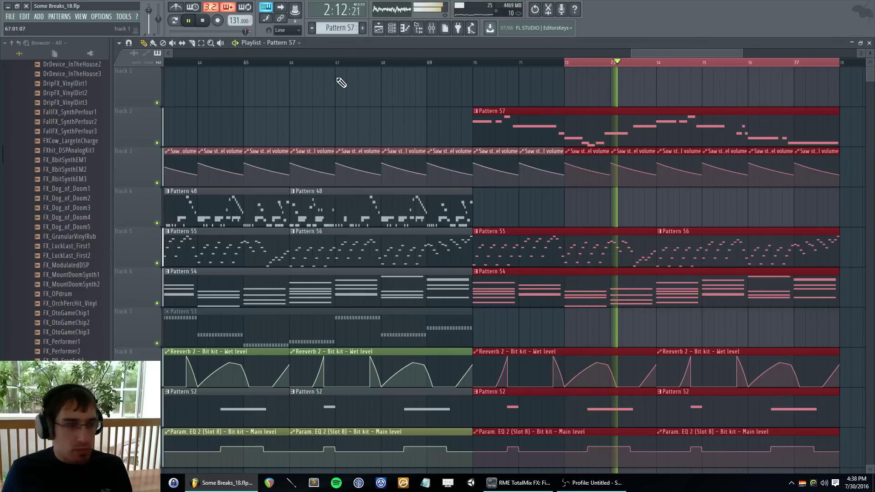
{"action": "right_click", "coordinate": [478, 62]}
{"action": "left_click", "coordinate": [476, 63]}
{"action": "double_click", "coordinate": [368, 63]}
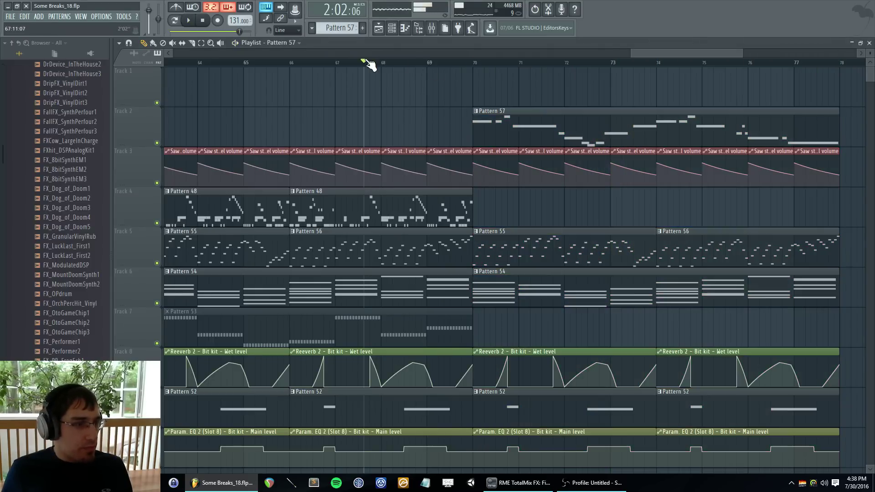
{"action": "scroll", "coordinate": [403, 143], "scroll_direction": "down", "scroll_amount": 1}
{"action": "scroll", "coordinate": [402, 142], "scroll_direction": "down", "scroll_amount": 1}
{"action": "scroll", "coordinate": [365, 244], "scroll_direction": "down", "scroll_amount": 2}
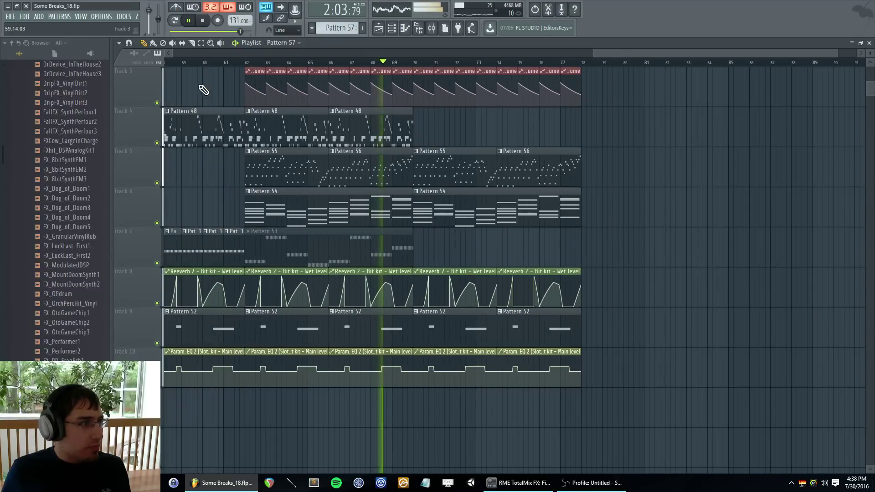
- Unmute the Pattern 53 clip on Track 7 and place another Pattern 53 clip at bar 70
{"action": "left_click", "coordinate": [173, 43]}
{"action": "left_click", "coordinate": [328, 251]}
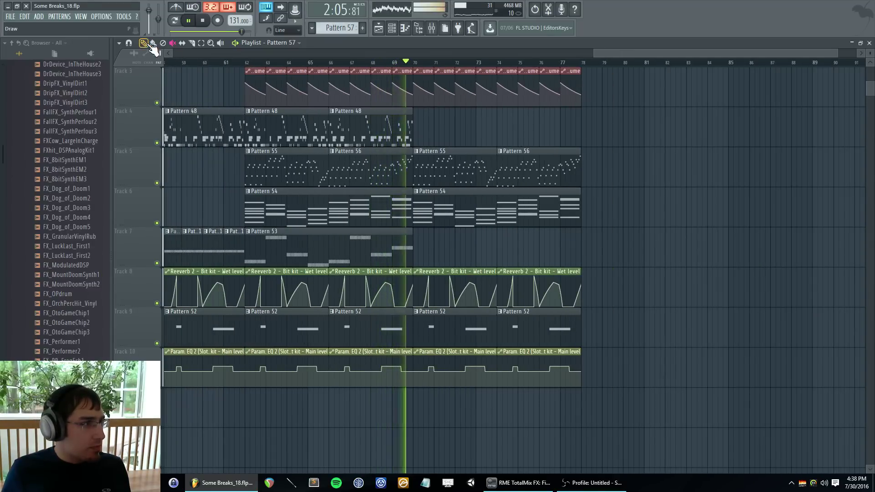
{"action": "left_click", "coordinate": [144, 43]}
{"action": "left_click", "coordinate": [411, 243]}
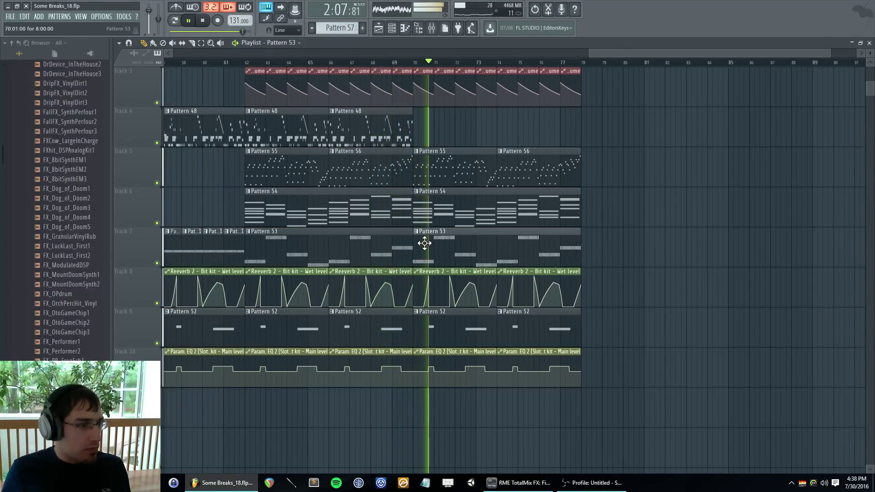
- Open the Pattern 57 clip in the piano roll and review the whole melody during playback
{"action": "scroll", "coordinate": [426, 242], "scroll_direction": "up", "scroll_amount": 1}
{"action": "scroll", "coordinate": [475, 271], "scroll_direction": "up", "scroll_amount": 2, "text": "ctrl"}
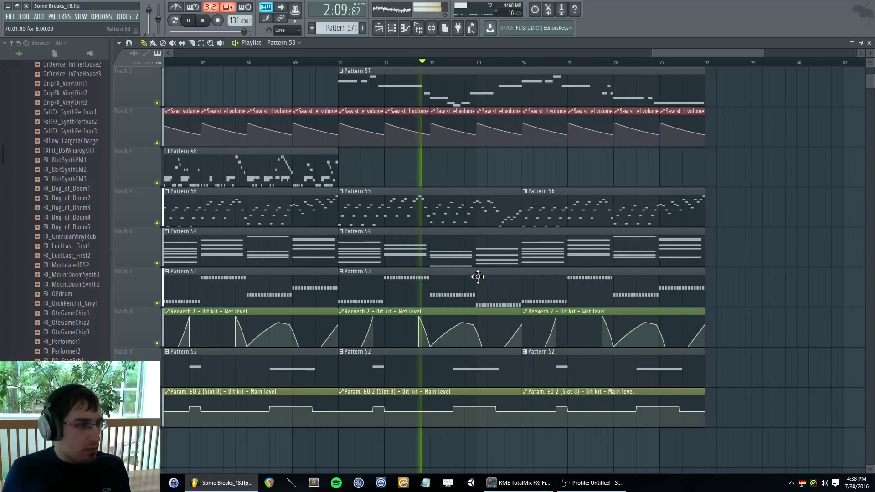
{"action": "scroll", "coordinate": [474, 273], "scroll_direction": "up", "scroll_amount": 1}
{"action": "double_click", "coordinate": [456, 137]}
{"action": "scroll", "coordinate": [405, 199], "scroll_direction": "down", "scroll_amount": 3, "text": "ctrl"}
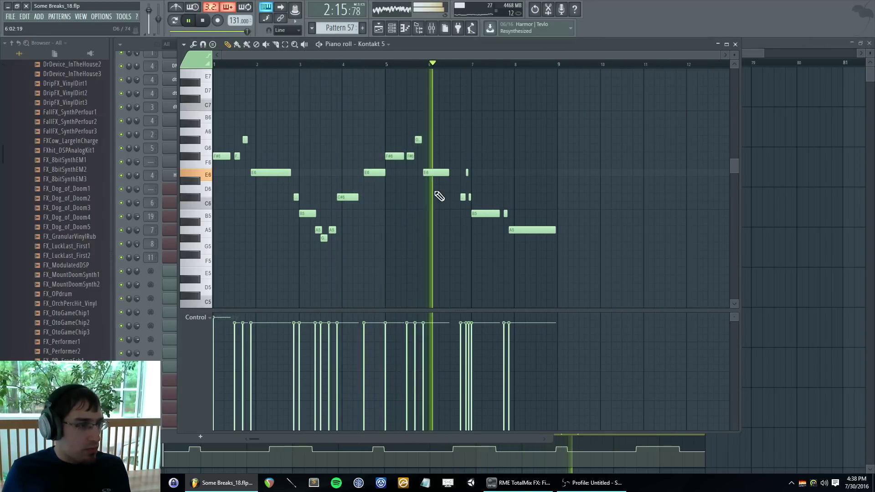
- Add a B6 note about one bar long from mid-bar 6 and a C#7 note filling bar 8, then stop playback
{"action": "left_click", "coordinate": [452, 115]}
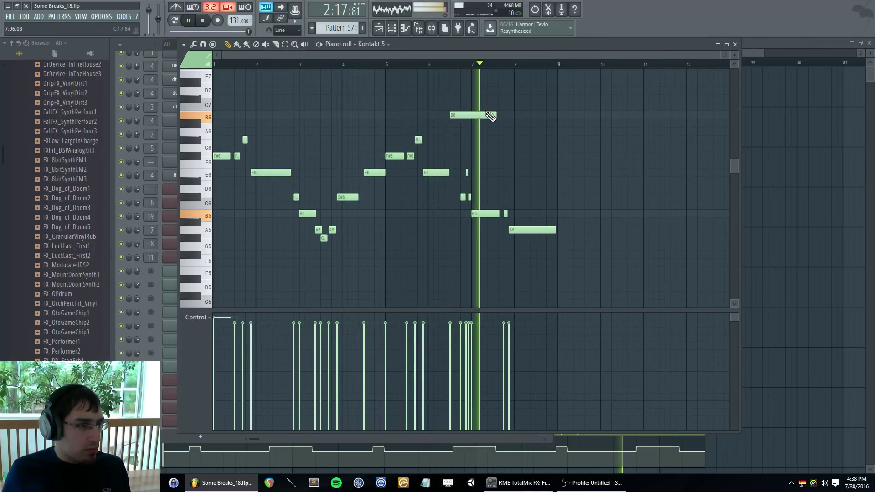
{"action": "left_click", "coordinate": [519, 99]}
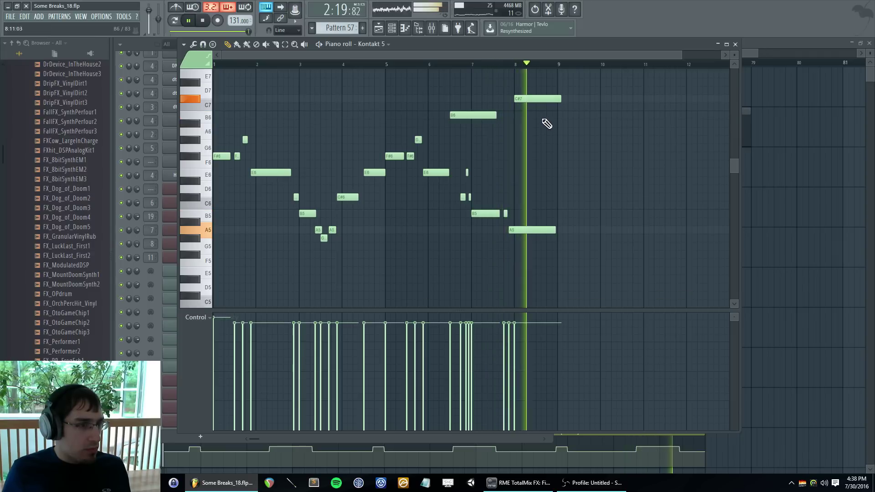
{"action": "left_click_drag", "start_coordinate": [537, 90], "coordinate": [557, 99]}
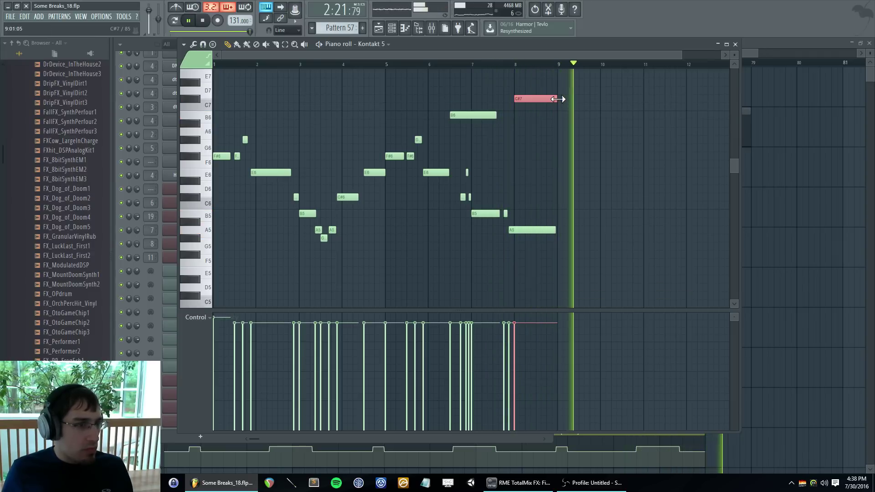
{"action": "key", "text": "space"}
- Return to the playlist and set the playback range from bar 70 to bar 78
{"action": "key", "text": "Escape"}
{"action": "scroll", "coordinate": [340, 63], "scroll_direction": "left", "scroll_amount": 1}
{"action": "left_click_drag", "start_coordinate": [350, 64], "coordinate": [713, 79]}
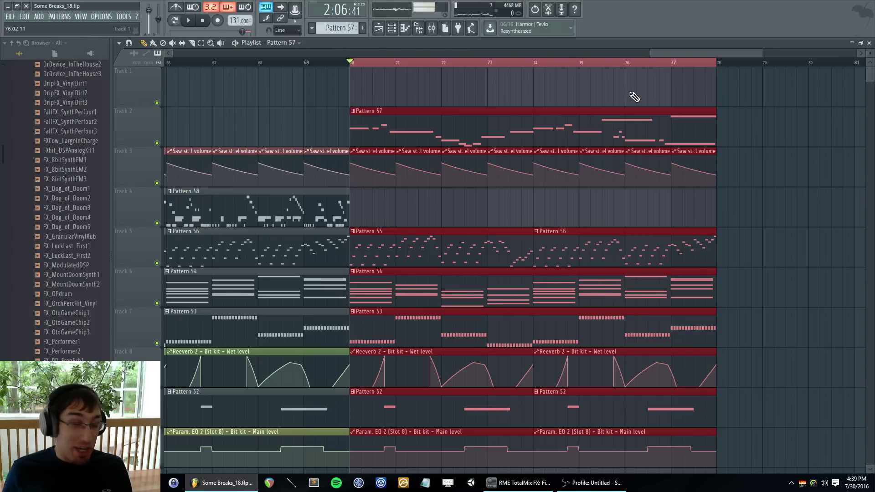
- Open the audio device settings, review the buffer length and latency, and close them
{"action": "key", "text": "F5"}
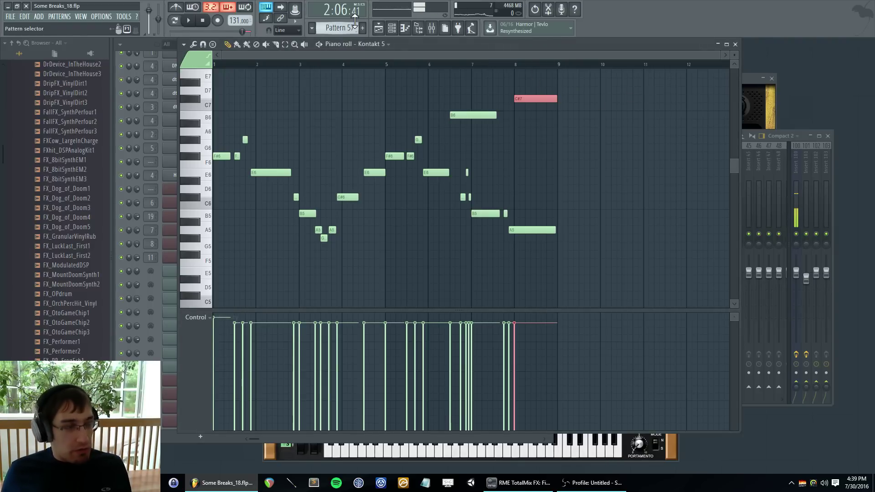
{"action": "left_click", "coordinate": [105, 17]}
{"action": "left_click", "coordinate": [99, 42]}
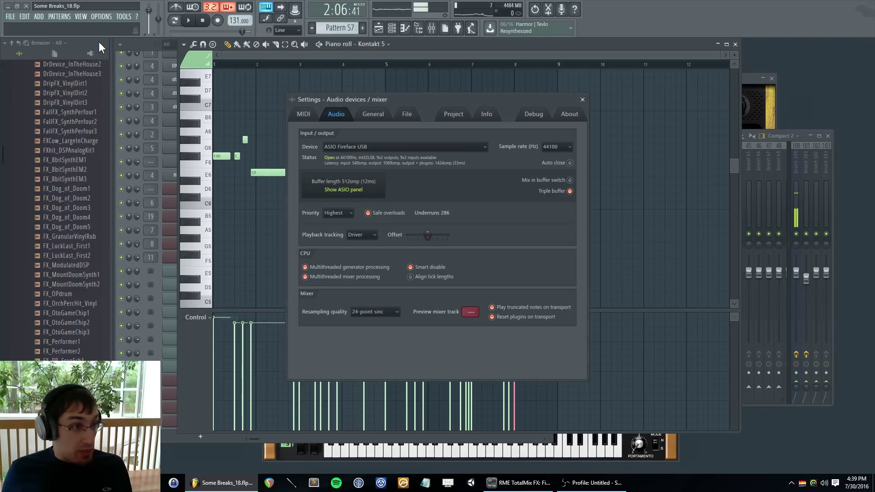
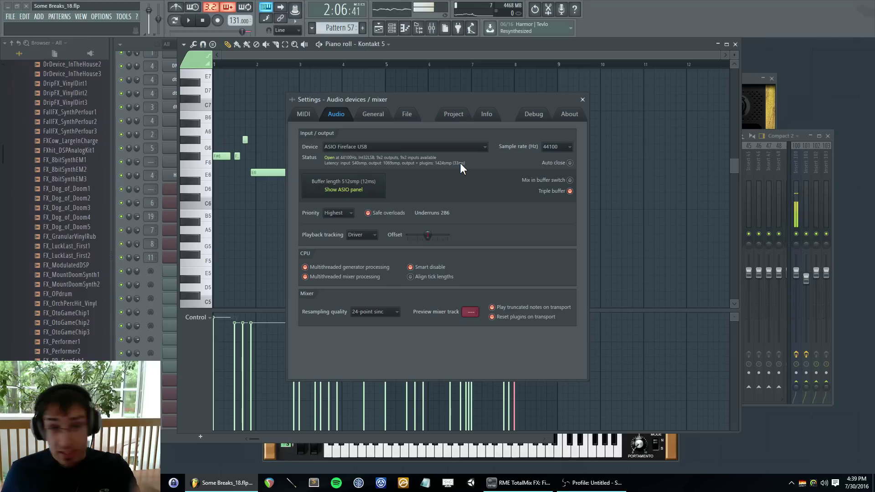
{"action": "left_click", "coordinate": [583, 99]}
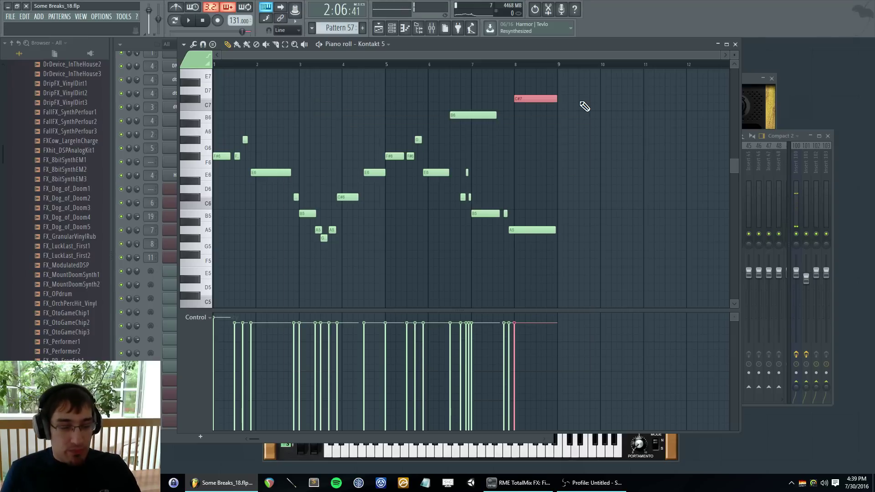
- Return to the playlist and play the selected range from bar 70
{"action": "key", "text": "F7"}
{"action": "key", "text": "F5"}
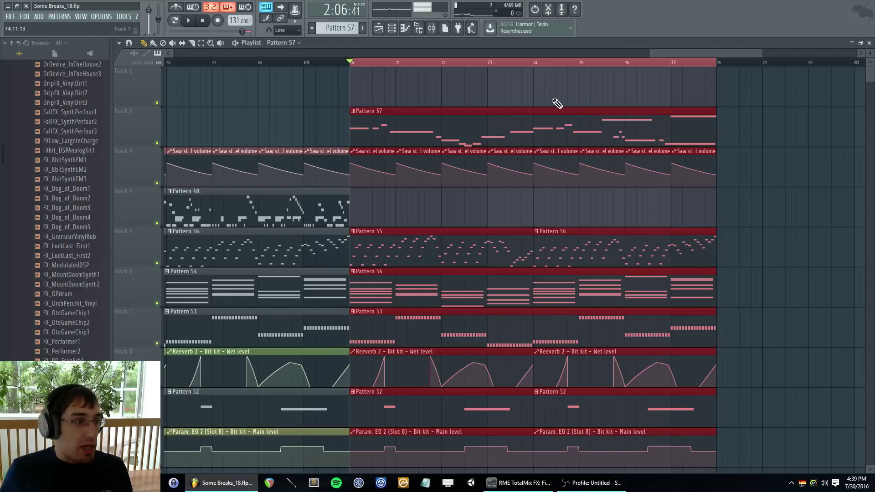
{"action": "key", "text": "space"}
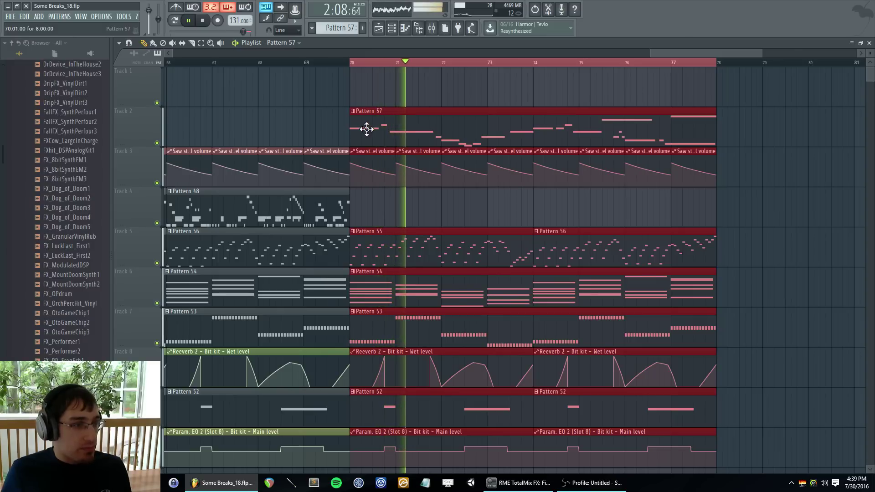
- Clear the clip selection and place a new empty Pattern 58 clip on Track 4 at bar 70
{"action": "left_click", "coordinate": [450, 205]}
{"action": "scroll", "coordinate": [453, 207], "scroll_direction": "down", "scroll_amount": 3}
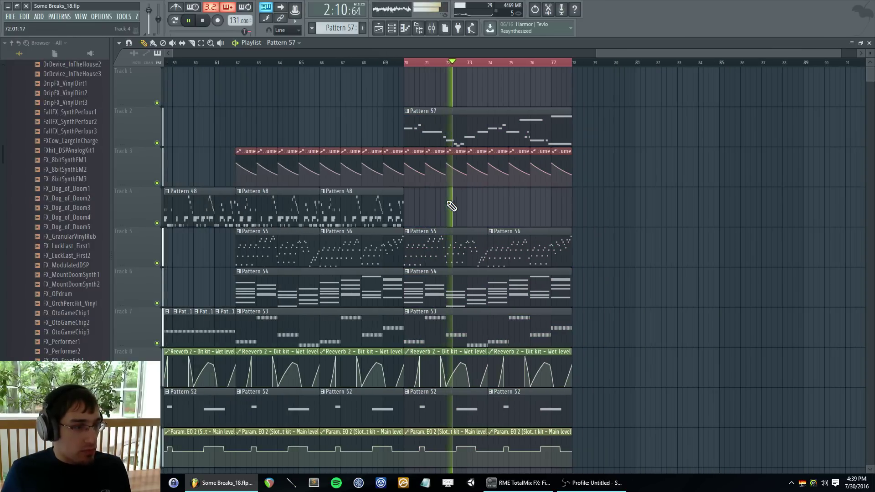
{"action": "scroll", "coordinate": [451, 194], "scroll_direction": "up", "scroll_amount": 2}
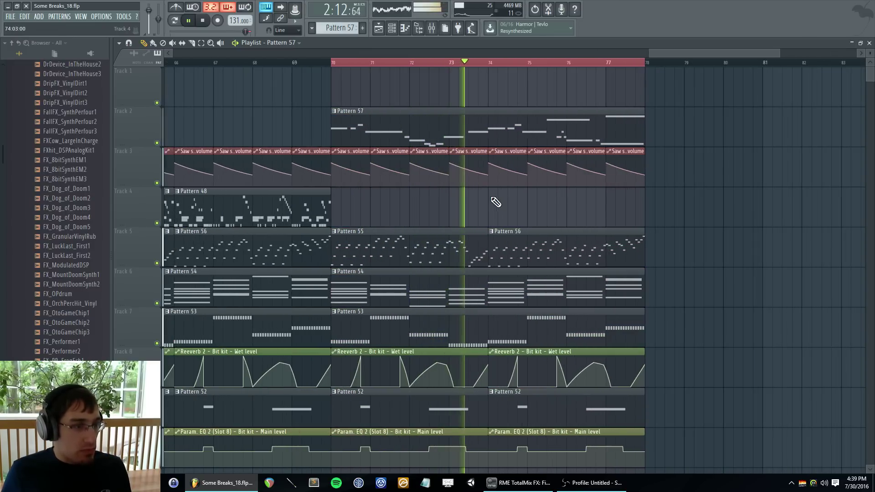
{"action": "scroll", "coordinate": [463, 190], "scroll_direction": "down", "scroll_amount": 1}
{"action": "scroll", "coordinate": [411, 176], "scroll_direction": "down", "scroll_amount": 4}
{"action": "scroll", "coordinate": [412, 176], "scroll_direction": "up", "scroll_amount": 3}
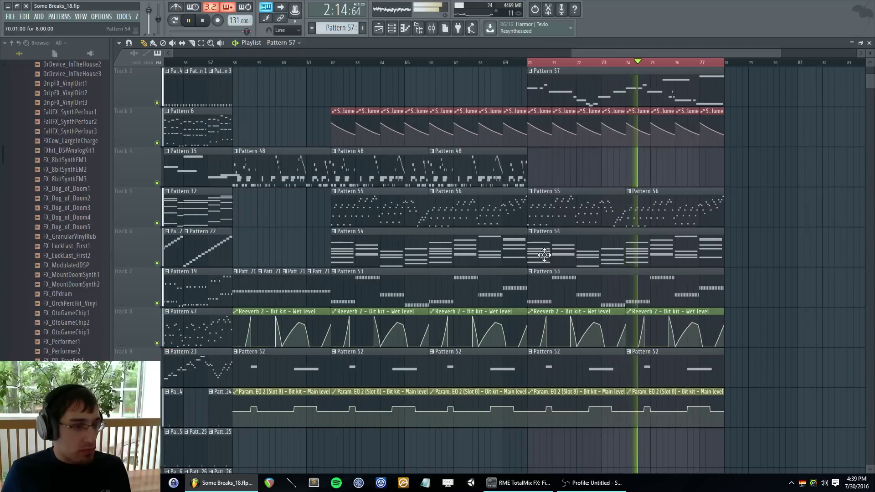
{"action": "left_click", "coordinate": [542, 170]}
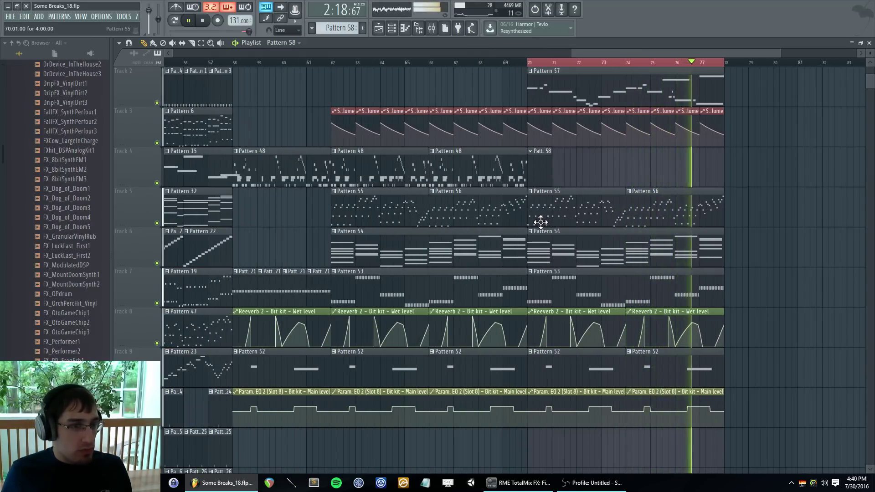
- Show the channel rack for Pattern 58, stop playback, and select the Sylenth1 channel to audition it
{"action": "key", "text": "F6"}
{"action": "scroll", "coordinate": [253, 185], "scroll_direction": "down", "scroll_amount": 1}
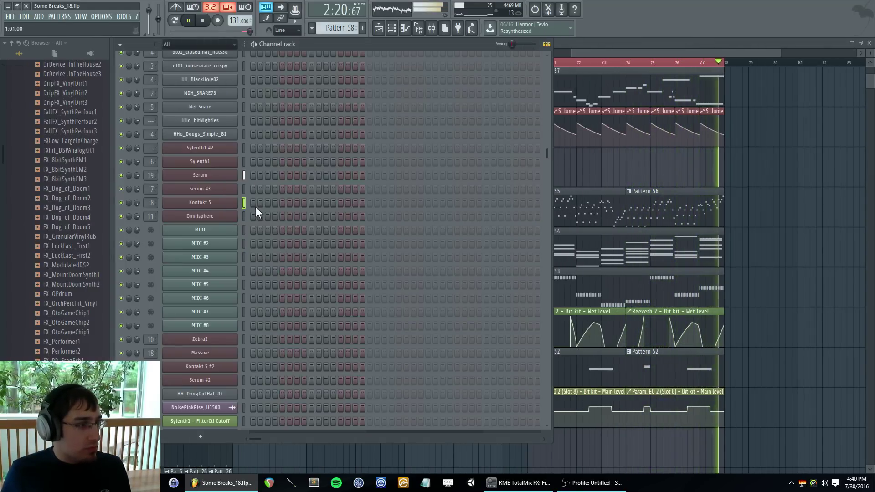
{"action": "key", "text": "space"}
{"action": "left_click", "coordinate": [244, 160]}
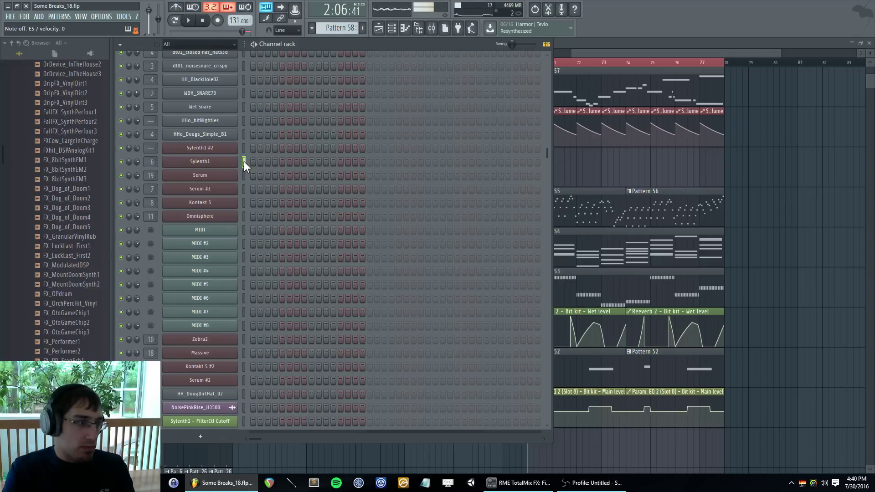
- Open the Pattern 55 clip and locate its Zebra2 #2 channel in the channel rack
{"action": "scroll", "coordinate": [243, 209], "scroll_direction": "down", "scroll_amount": 1}
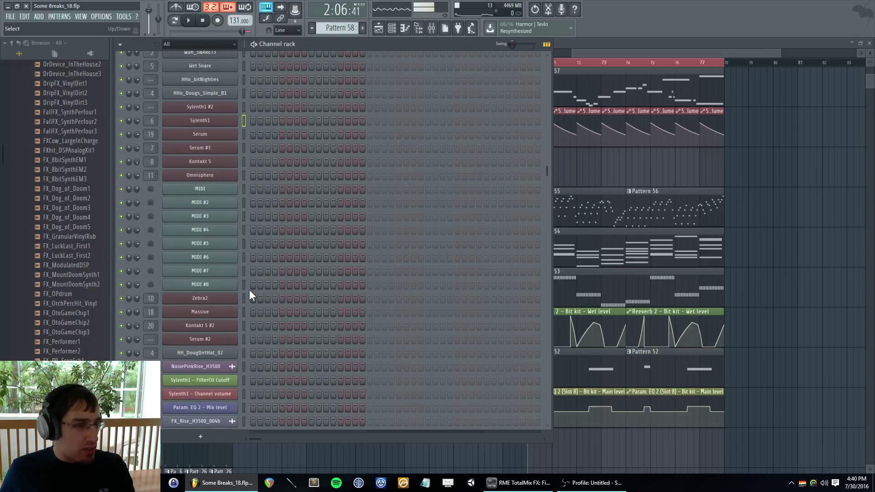
{"action": "double_click", "coordinate": [590, 211]}
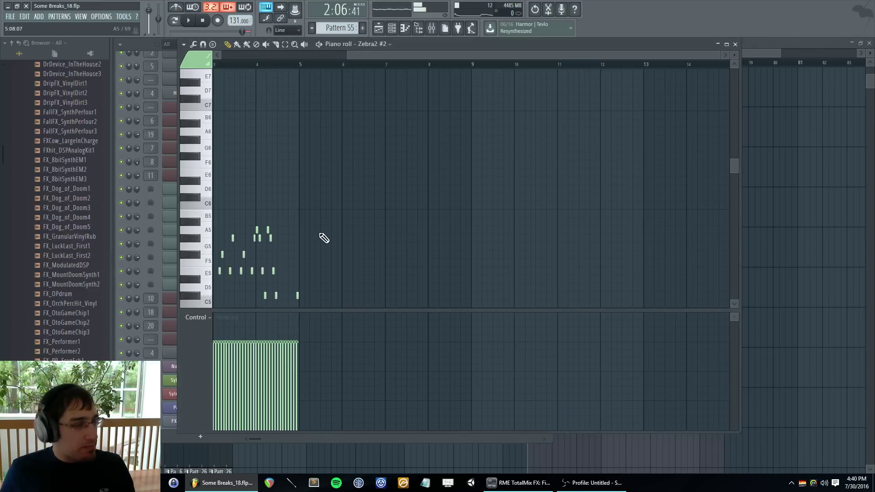
{"action": "key", "text": "F5"}
{"action": "key", "text": "F6"}
{"action": "scroll", "coordinate": [266, 223], "scroll_direction": "down", "scroll_amount": 7}
{"action": "scroll", "coordinate": [267, 223], "scroll_direction": "down", "scroll_amount": 6}
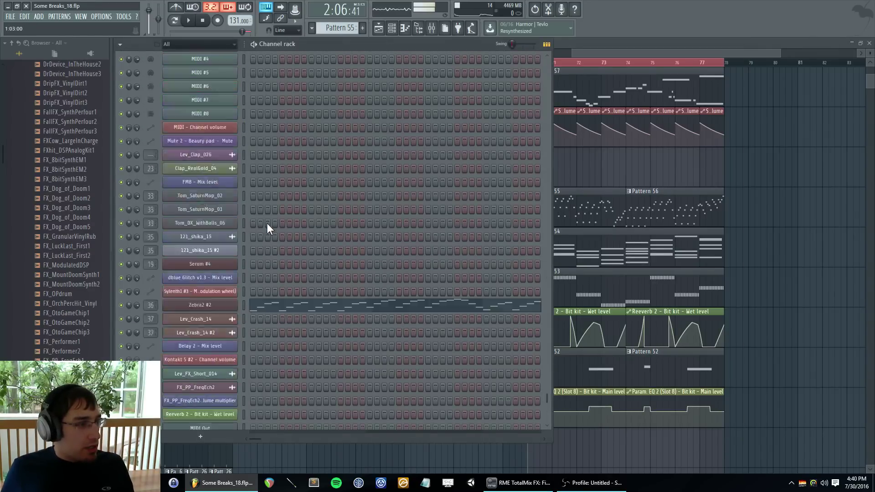
{"action": "scroll", "coordinate": [245, 302], "scroll_direction": "up", "scroll_amount": 1}
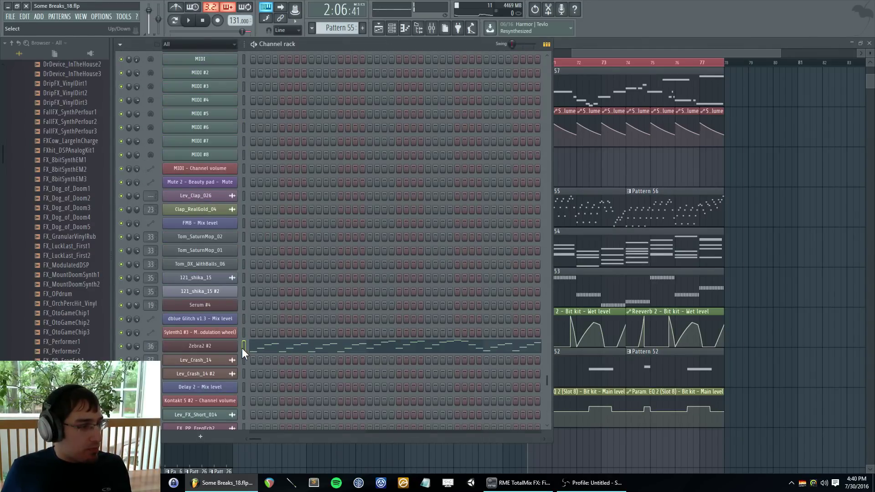
- Rename the Zebra2 #2 channel as "Sync Synth"
{"action": "left_click", "coordinate": [216, 349]}
{"action": "key", "text": "F2"}
{"action": "type", "text": "Sync "}
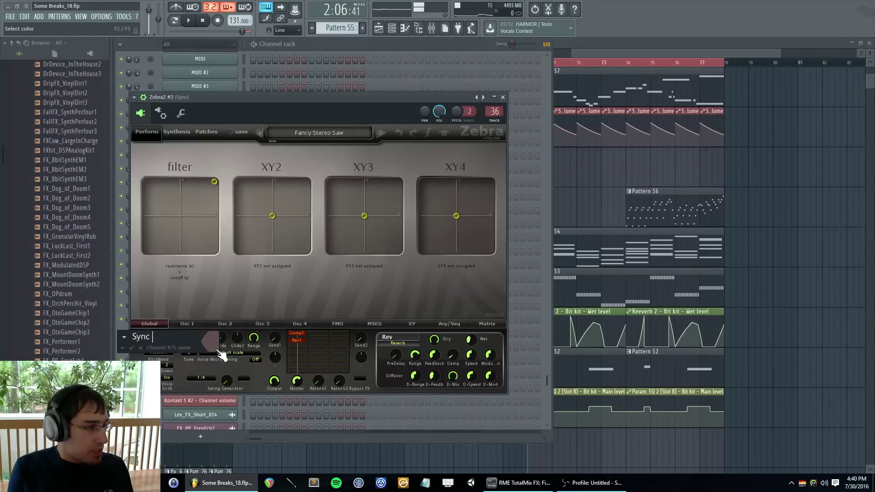
{"action": "type", "text": "Synt"}
{"action": "key", "text": "Return"}
- Rename the Sylenth1 channel as "Main Pluck" and close its plugin window
{"action": "scroll", "coordinate": [283, 281], "scroll_direction": "up", "scroll_amount": 2}
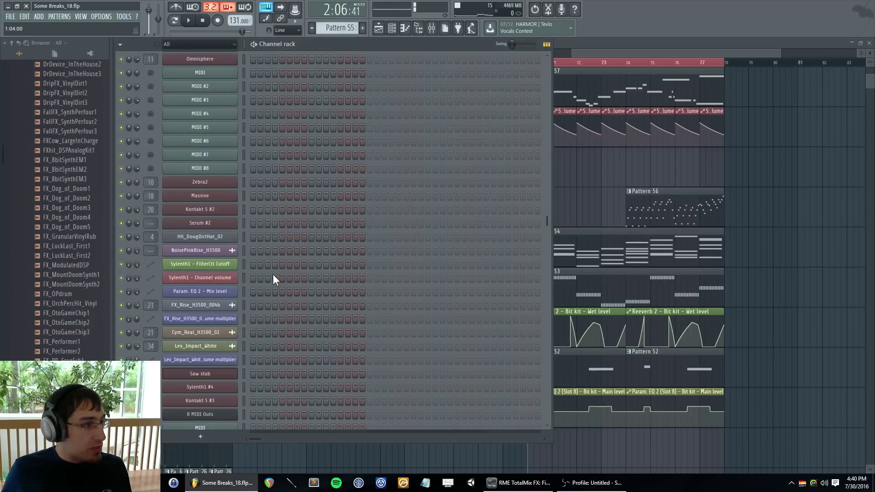
{"action": "scroll", "coordinate": [282, 267], "scroll_direction": "up", "scroll_amount": 5}
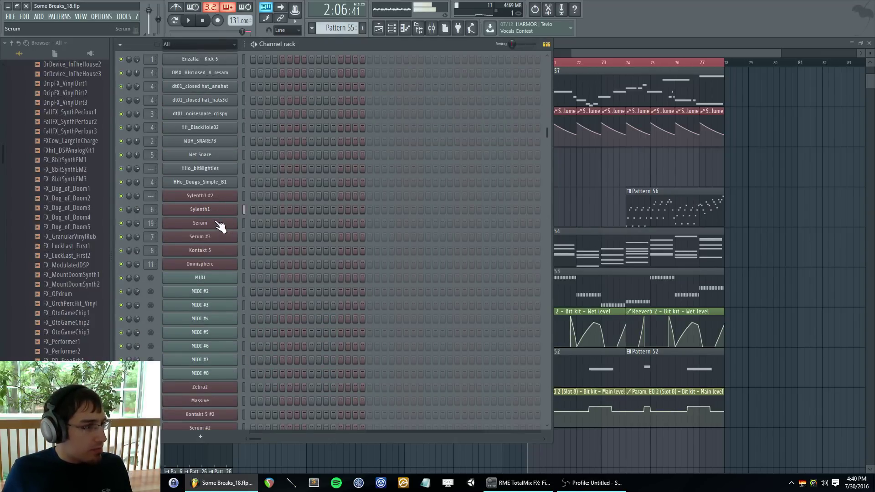
{"action": "left_click", "coordinate": [226, 212]}
{"action": "key", "text": "F2"}
{"action": "type", "text": "Main Pl"}
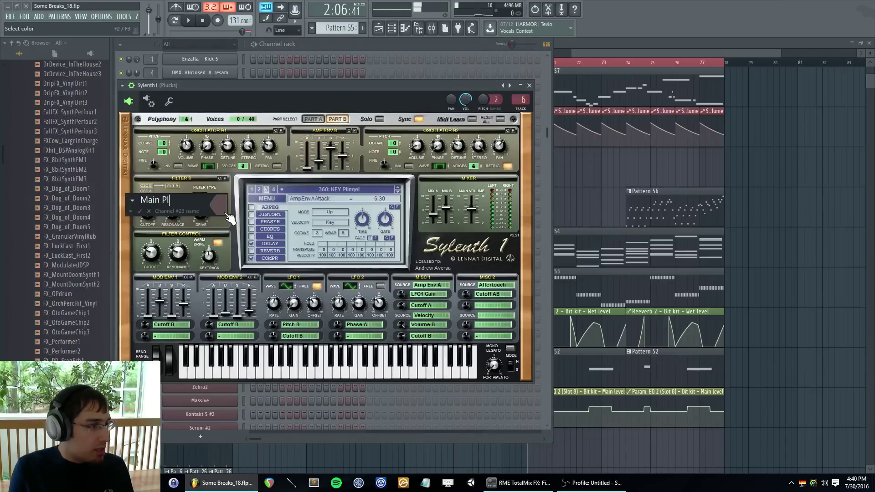
{"action": "type", "text": "uck"}
{"action": "key", "text": "Return"}
{"action": "key", "text": "Escape"}
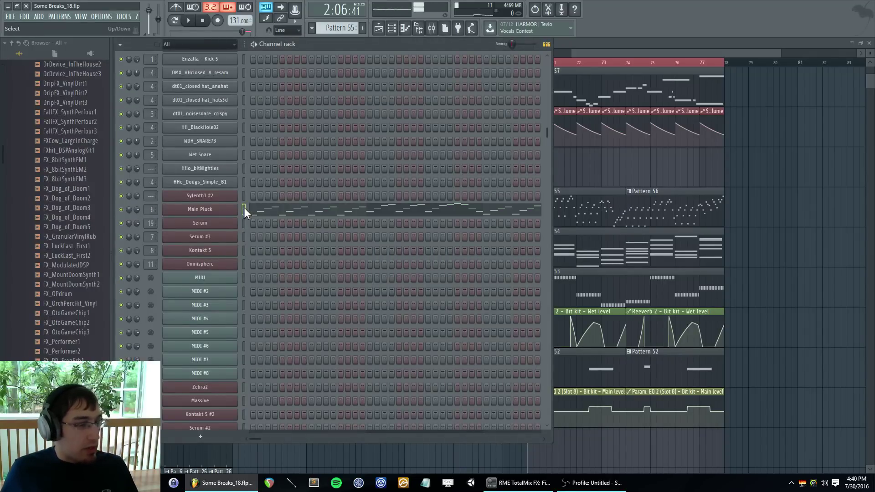
- Play the arrangement from bar 70 in the playlist and check the active channels in the channel rack
{"action": "key", "text": "F6"}
{"action": "key", "text": "space"}
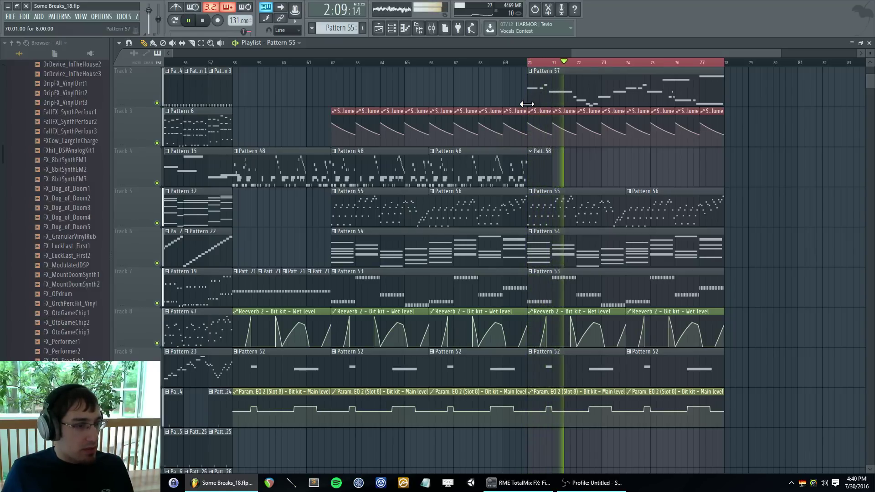
{"action": "key", "text": "F6"}
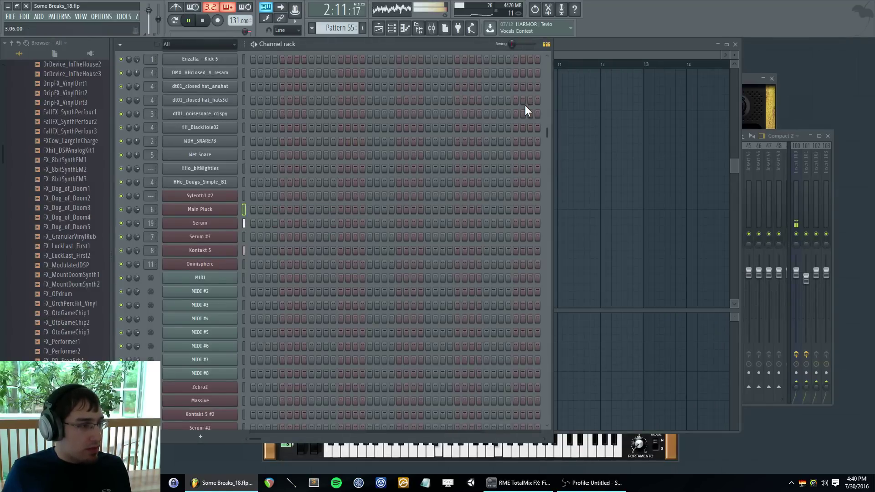
{"action": "key", "text": "F6"}
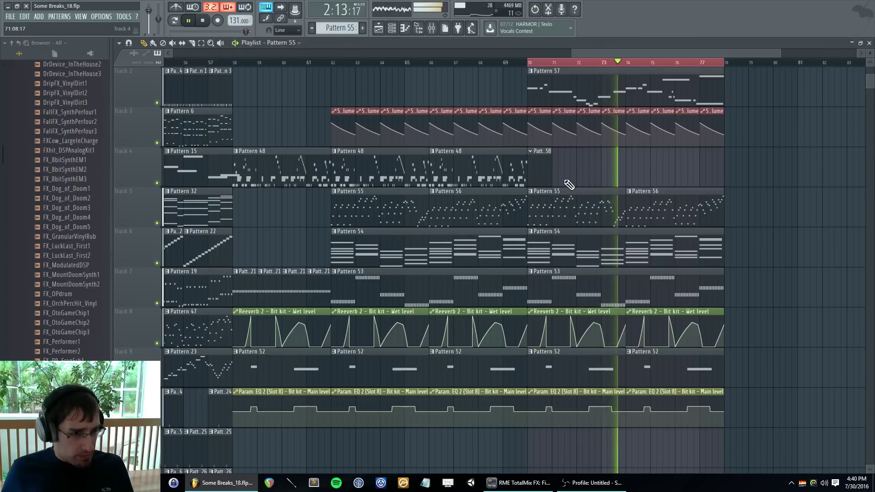
{"action": "scroll", "coordinate": [569, 185], "scroll_direction": "up", "scroll_amount": 1}
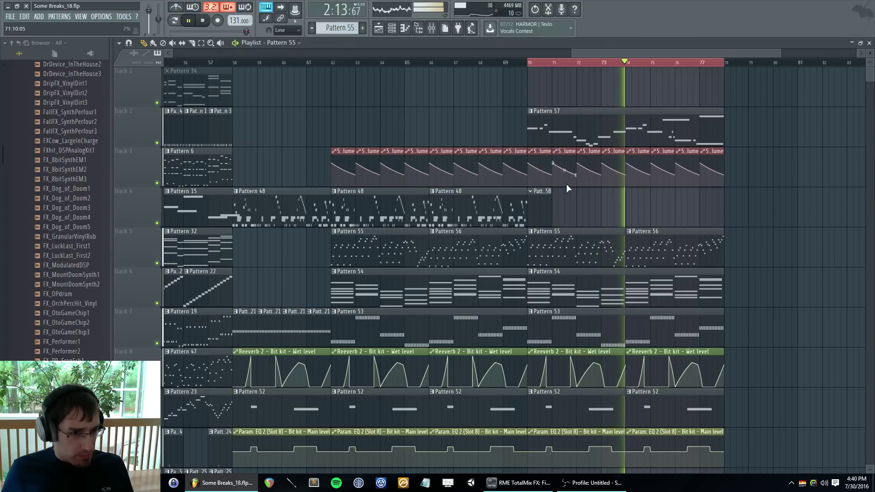
- Open the Pattern 53 clip on Track 7 and check in the channel rack which instrument it uses
{"action": "double_click", "coordinate": [534, 205]}
{"action": "double_click", "coordinate": [612, 338]}
{"action": "key", "text": "F6"}
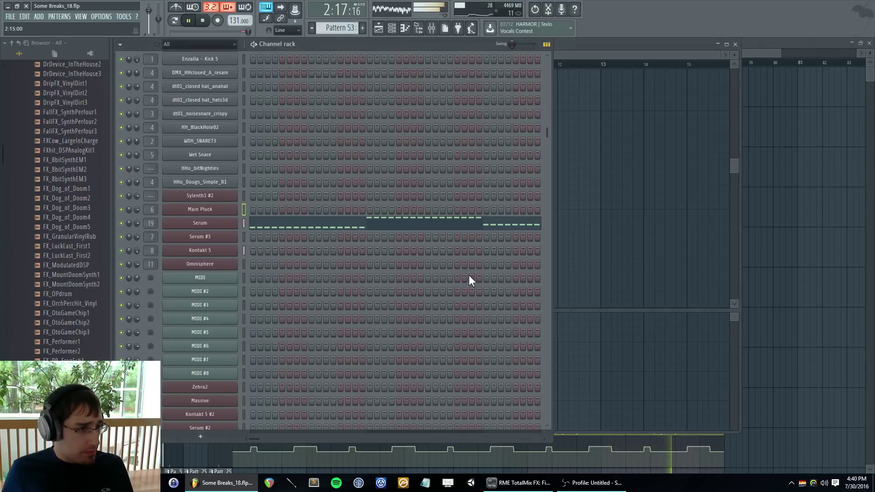
{"action": "key", "text": "F6"}
- Switch back to Pattern 58 and open the Serum #3 channel in the piano roll
{"action": "left_click", "coordinate": [537, 218]}
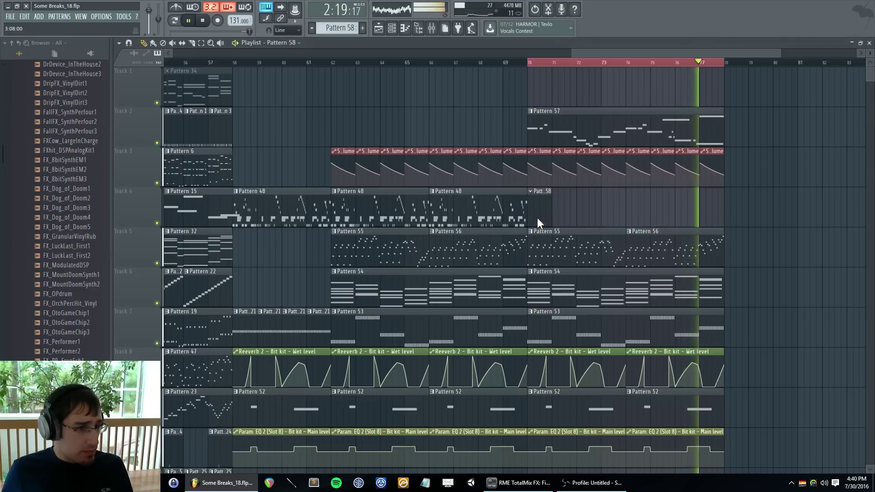
{"action": "double_click", "coordinate": [537, 218]}
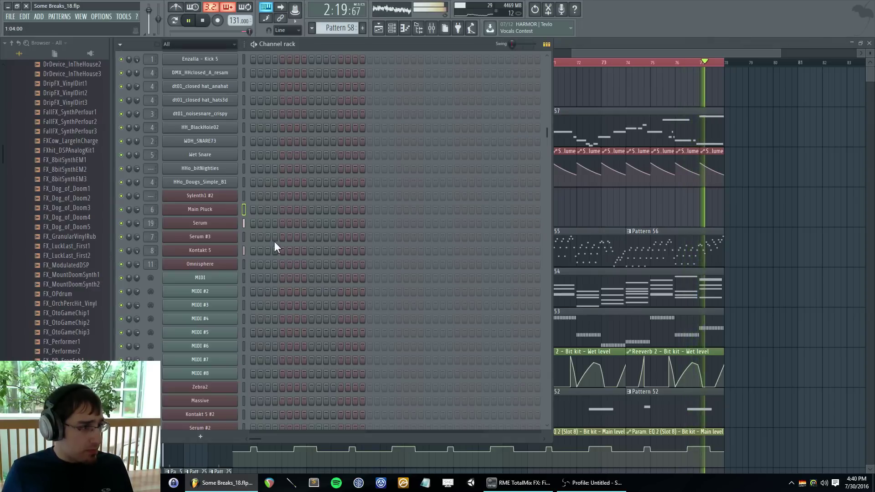
{"action": "right_click", "coordinate": [236, 234]}
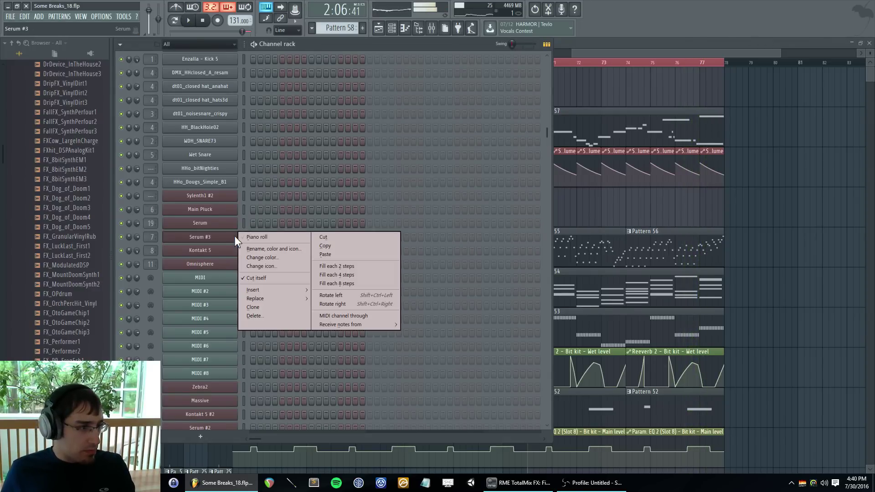
{"action": "left_click", "coordinate": [259, 238]}
- Return to the playlist and play from bar 70 while auditioning notes on Serum #3
{"action": "key", "text": "F5"}
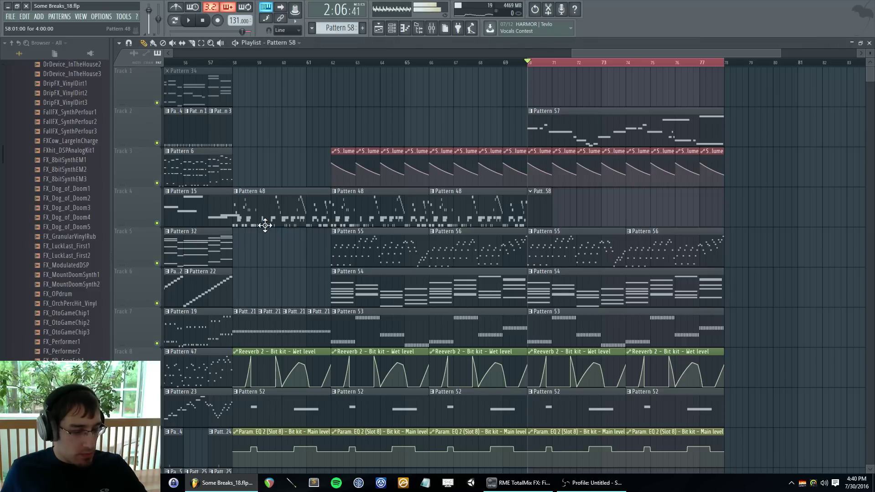
{"action": "key", "text": "space"}
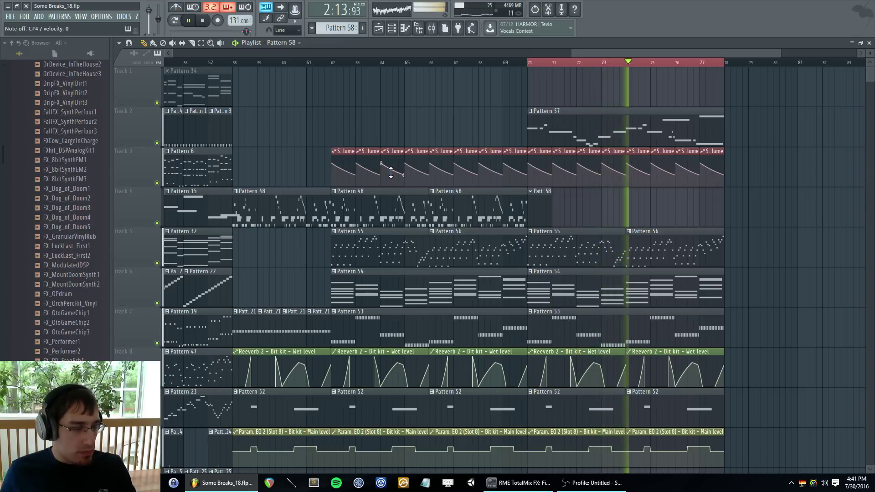
- Stop playback and enter Serum #3 notes in bars 1 to 4: full-bar D4, A4 and E4, plus half-bar C#4 and C#5
{"action": "key", "text": "F5"}
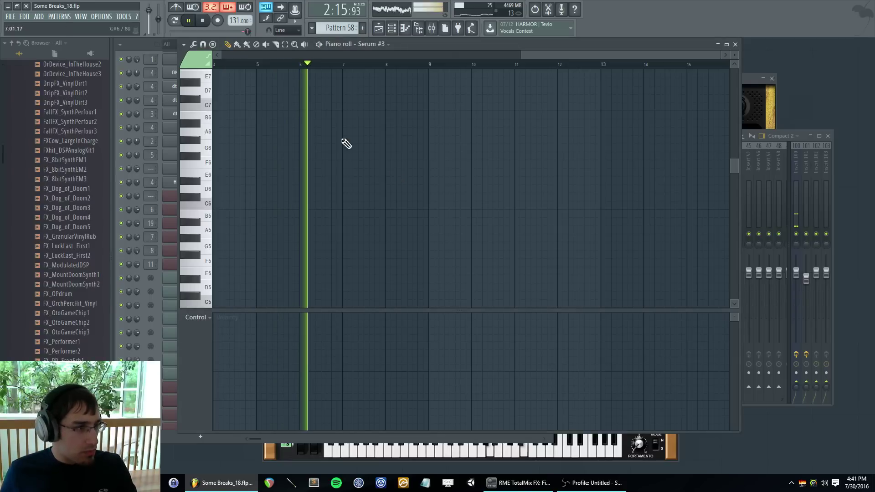
{"action": "left_click_drag", "start_coordinate": [519, 56], "coordinate": [315, 74]}
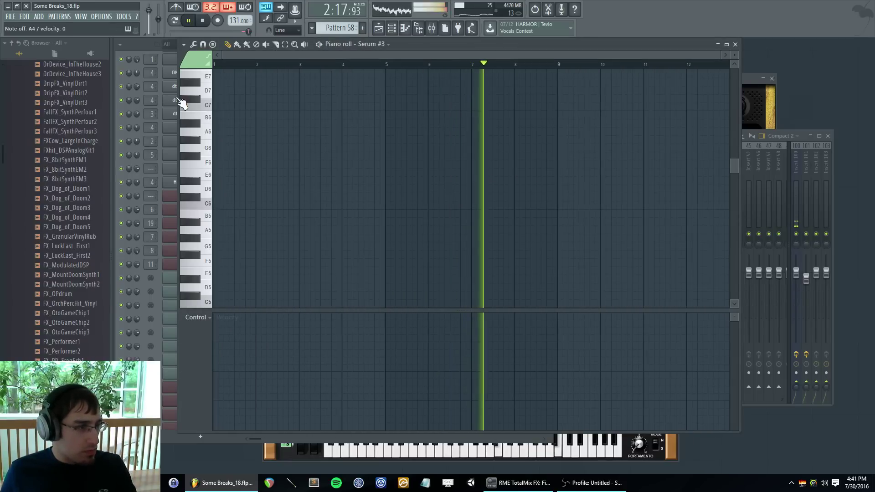
{"action": "scroll", "coordinate": [305, 132], "scroll_direction": "down", "scroll_amount": 4}
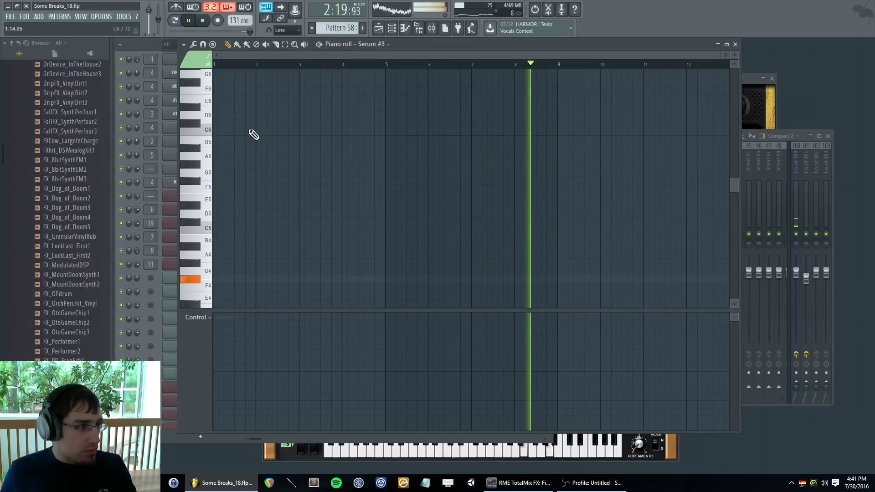
{"action": "scroll", "coordinate": [211, 60], "scroll_direction": "down", "scroll_amount": 1}
{"action": "left_click", "coordinate": [205, 20]}
{"action": "scroll", "coordinate": [225, 289], "scroll_direction": "down", "scroll_amount": 1}
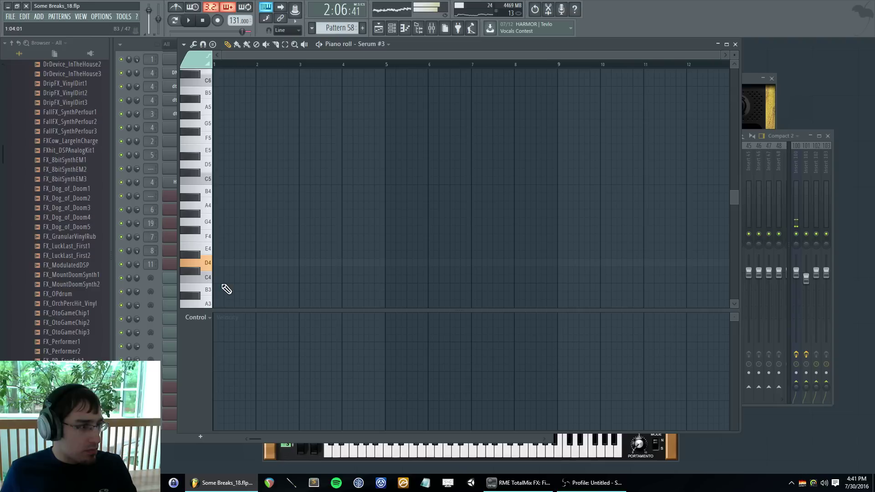
{"action": "left_click", "coordinate": [228, 263]}
{"action": "left_click", "coordinate": [259, 205]}
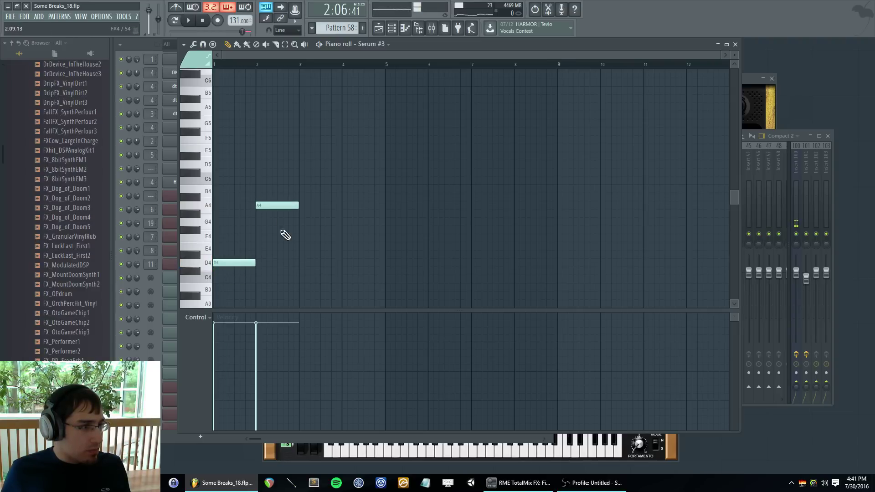
{"action": "left_click", "coordinate": [302, 246]}
{"action": "left_click", "coordinate": [322, 246]}
{"action": "left_click", "coordinate": [343, 271]}
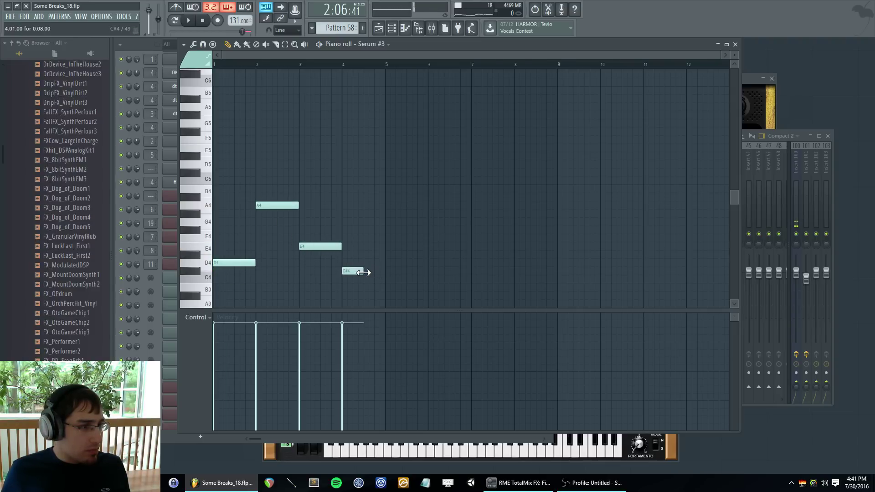
{"action": "left_click_drag", "start_coordinate": [353, 174], "coordinate": [368, 175]}
- Add full-bar Serum #3 notes in bars 5 to 8: D4, A4, E4 and F#4
{"action": "left_click", "coordinate": [234, 263]}
{"action": "left_click", "coordinate": [396, 263]}
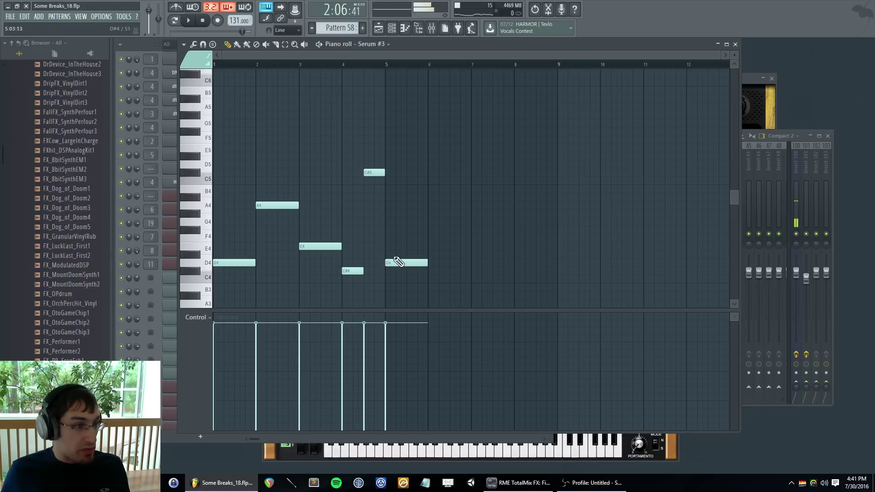
{"action": "left_click", "coordinate": [430, 205]}
{"action": "left_click", "coordinate": [472, 246]}
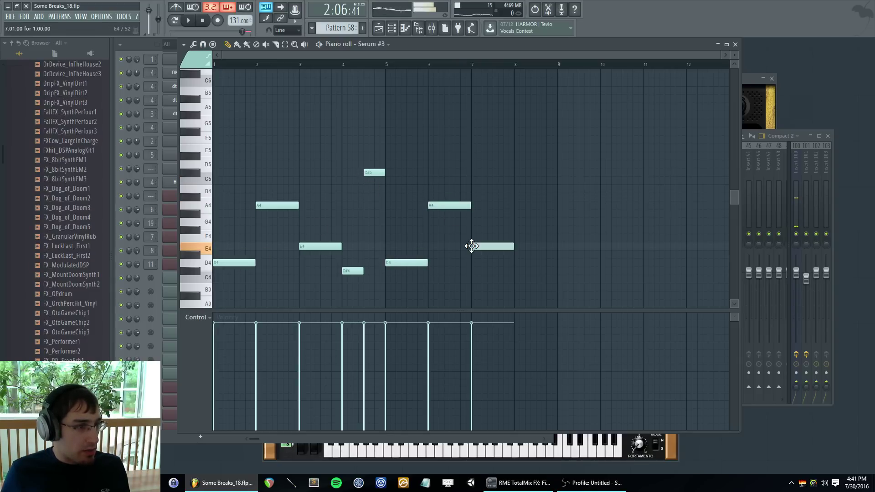
{"action": "left_click", "coordinate": [515, 229]}
- Mute the Pattern 53 clip at bar 70 on Track 7 in the playlist and play from bar 70
{"action": "key", "text": "F5"}
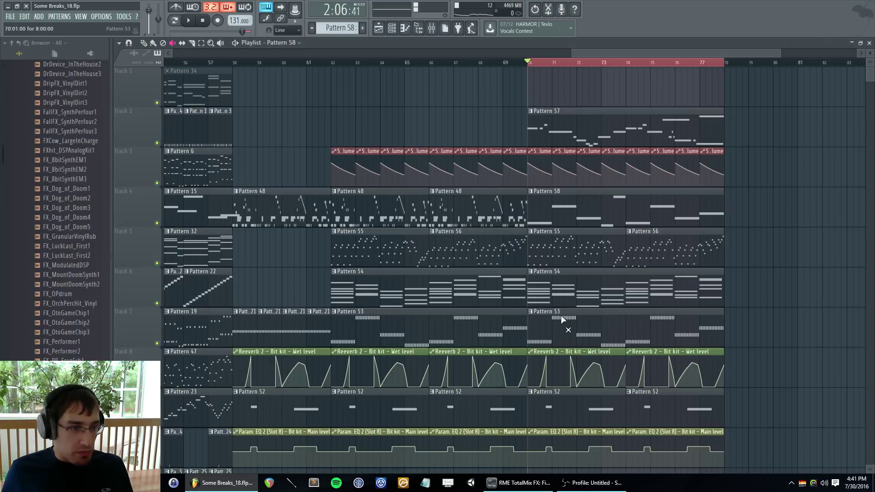
{"action": "left_click", "coordinate": [561, 330]}
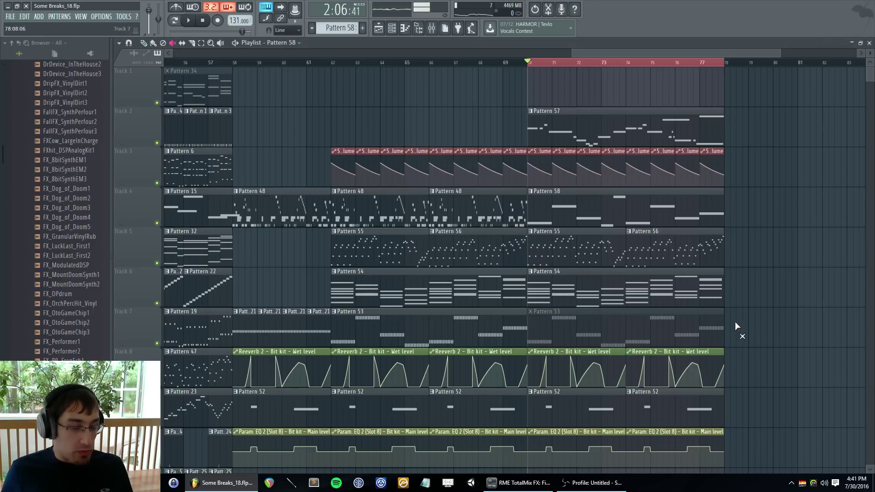
{"action": "key", "text": "space"}
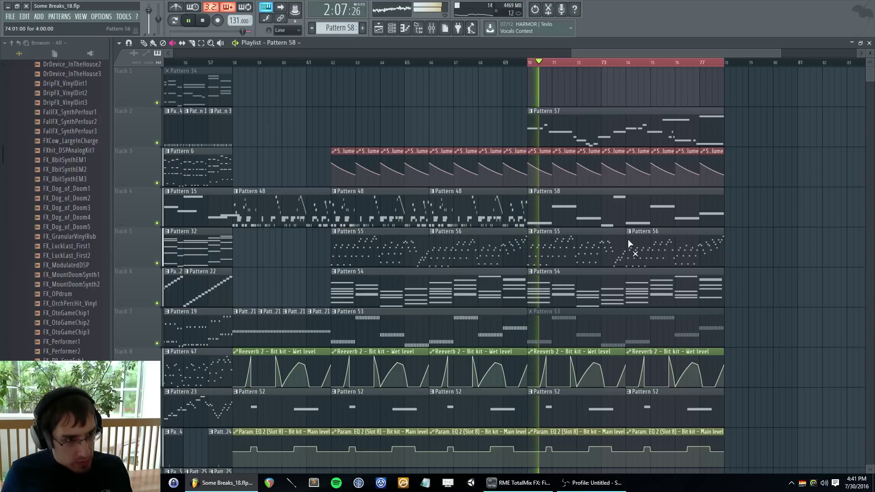
- Check Pattern 58's Serum #3 notes and channel during playback, and mute the Pattern 55 and 56 clips from bar 70 on Track 5
{"action": "key", "text": "F7"}
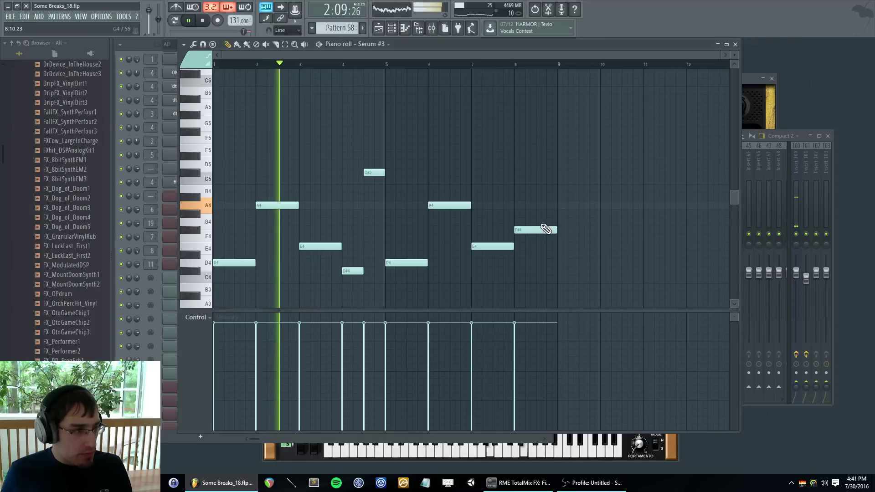
{"action": "key", "text": "F6"}
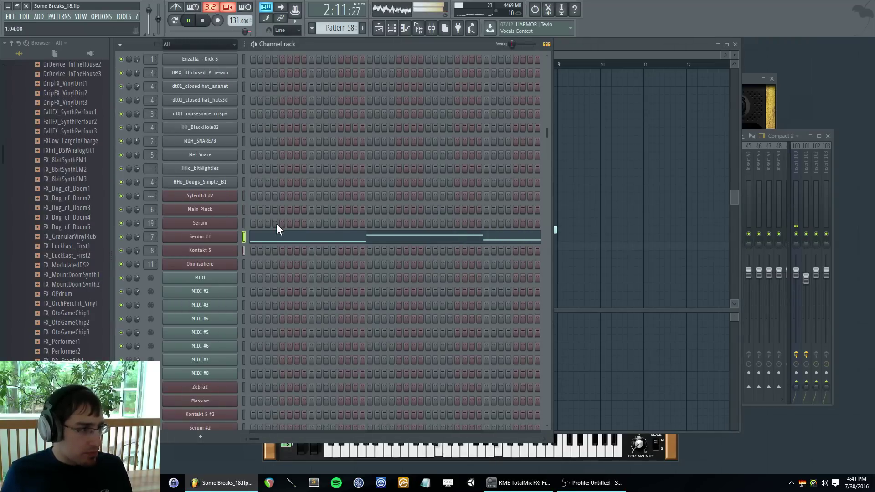
{"action": "key", "text": "F5"}
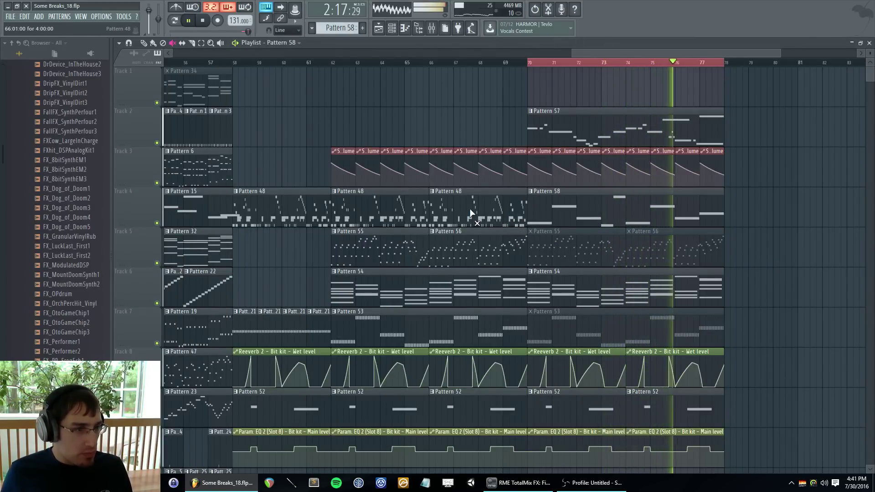
{"action": "scroll", "coordinate": [529, 243], "scroll_direction": "down", "scroll_amount": 3}
{"action": "scroll", "coordinate": [530, 242], "scroll_direction": "up", "scroll_amount": 2}
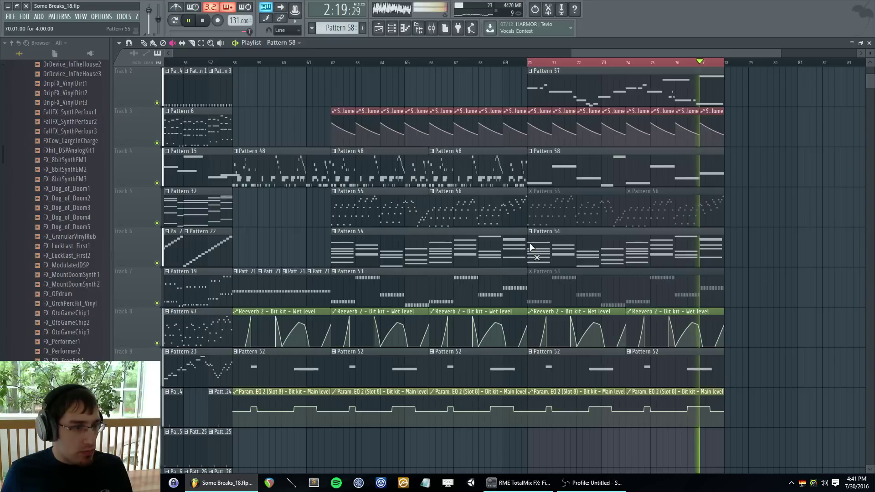
{"action": "scroll", "coordinate": [526, 244], "scroll_direction": "up", "scroll_amount": 1}
- Switch to the Draw tool and move the Pattern 58 clip from Track 4 to Track 1 at bar 70
{"action": "left_click", "coordinate": [143, 42]}
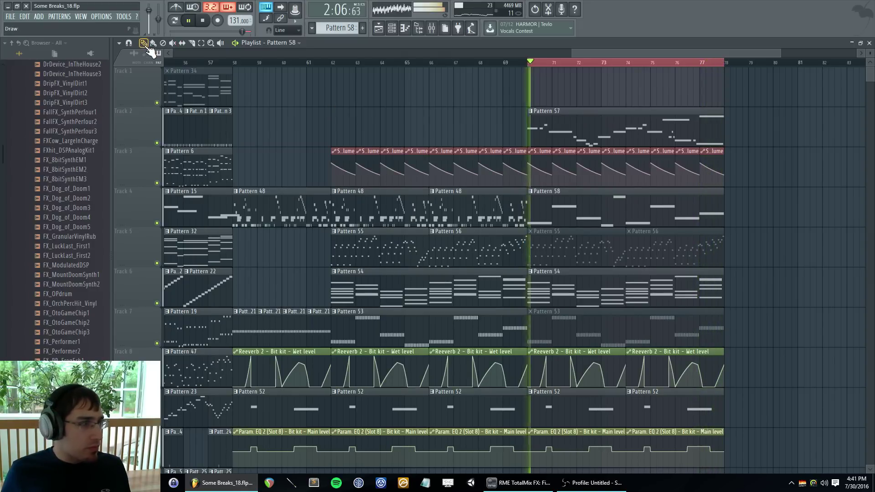
{"action": "left_click", "coordinate": [567, 204], "text": "ctrl"}
{"action": "left_click_drag", "start_coordinate": [621, 195], "coordinate": [629, 64]}
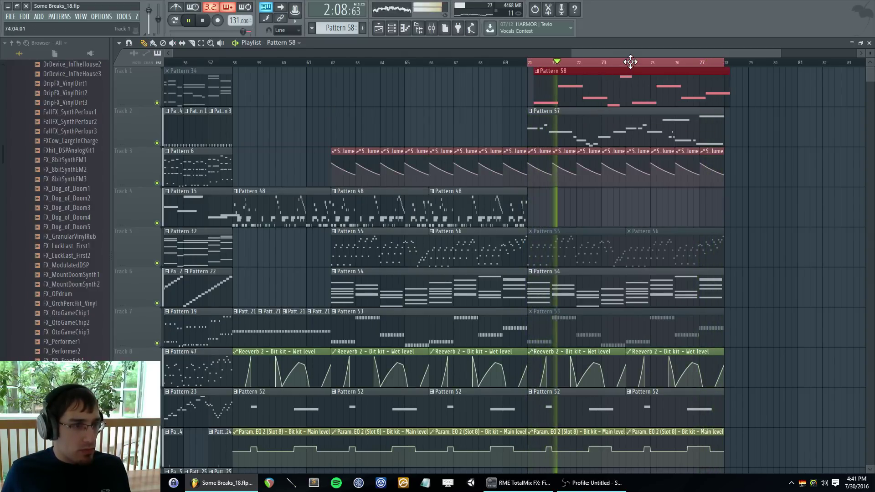
- Duplicate the two Pattern 48 clips on Track 4 to bars 70 and 74, then stop playback and clear the selection
{"action": "left_click_drag", "start_coordinate": [365, 196], "coordinate": [442, 214]}
{"action": "key", "text": "ctrl+b"}
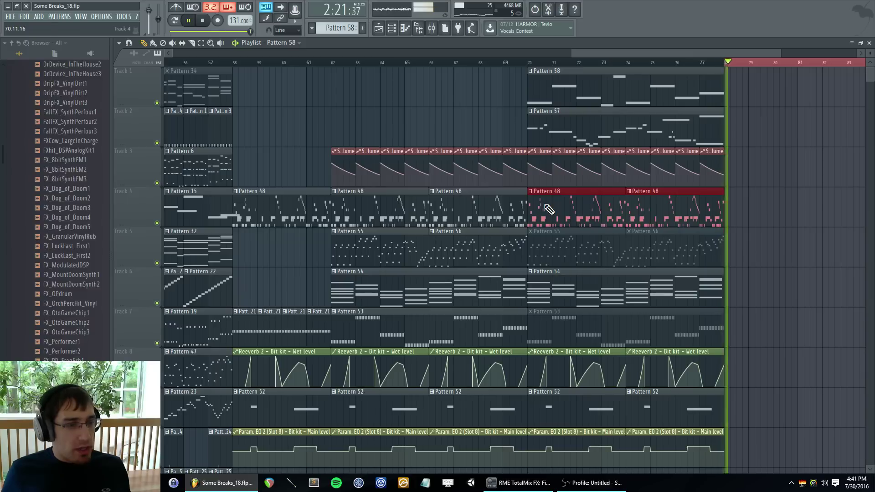
{"action": "key", "text": "space"}
{"action": "left_click", "coordinate": [530, 65]}
{"action": "key", "text": "ctrl+d"}
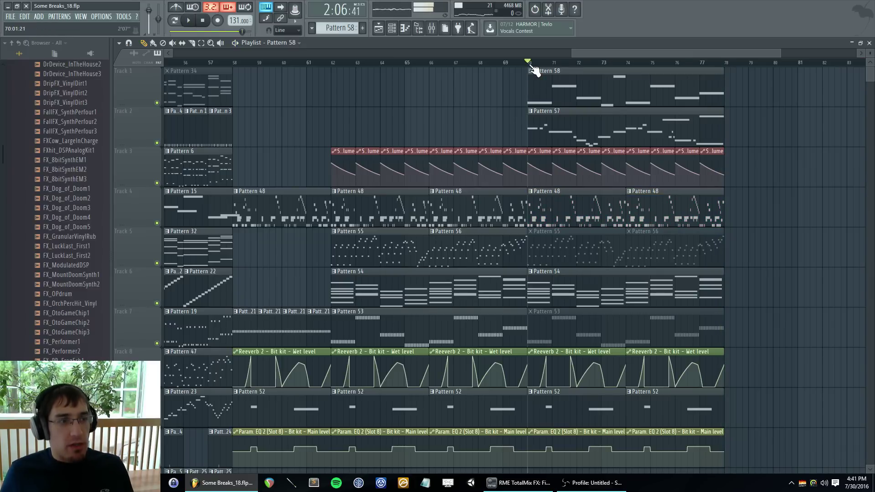
- Select the arrangement from bar 70 to bar 78, play it through while checking the channel rack, and stop playback
{"action": "left_click_drag", "start_coordinate": [531, 66], "coordinate": [715, 88]}
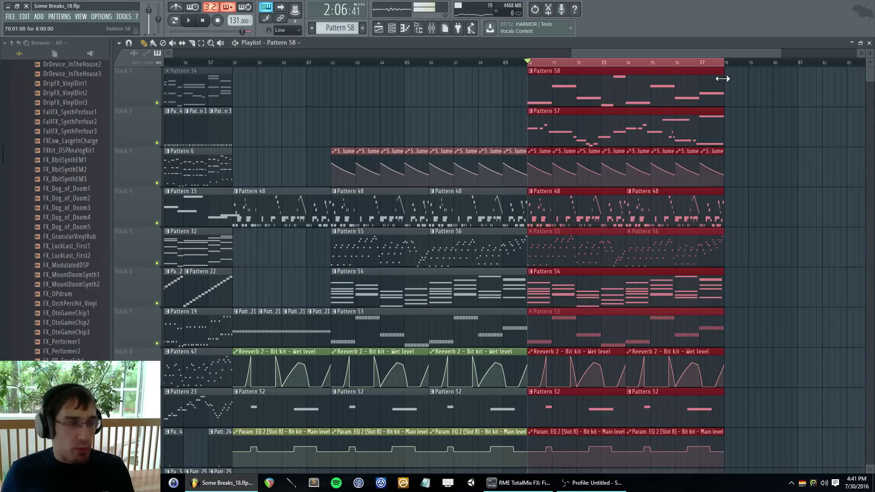
{"action": "key", "text": "space"}
{"action": "scroll", "coordinate": [570, 149], "scroll_direction": "down", "scroll_amount": 1}
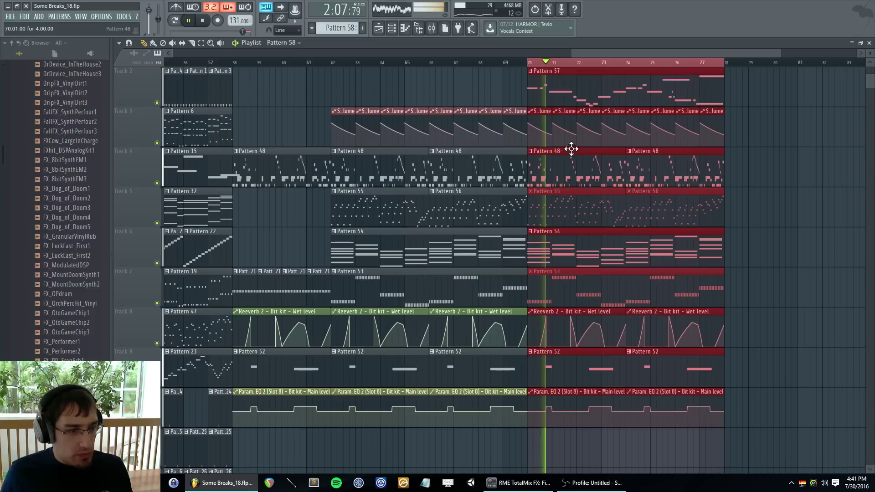
{"action": "scroll", "coordinate": [563, 152], "scroll_direction": "up", "scroll_amount": 1}
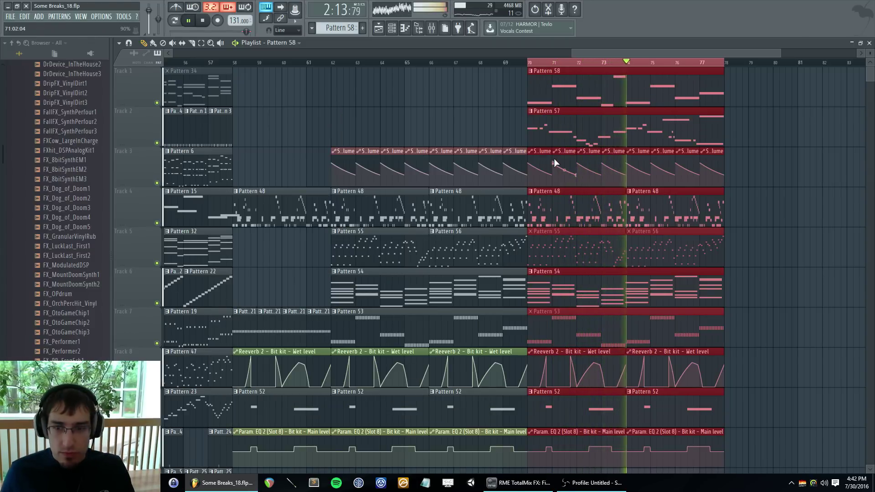
{"action": "key", "text": "F5"}
{"action": "key", "text": "F5"}
{"action": "key", "text": "F6"}
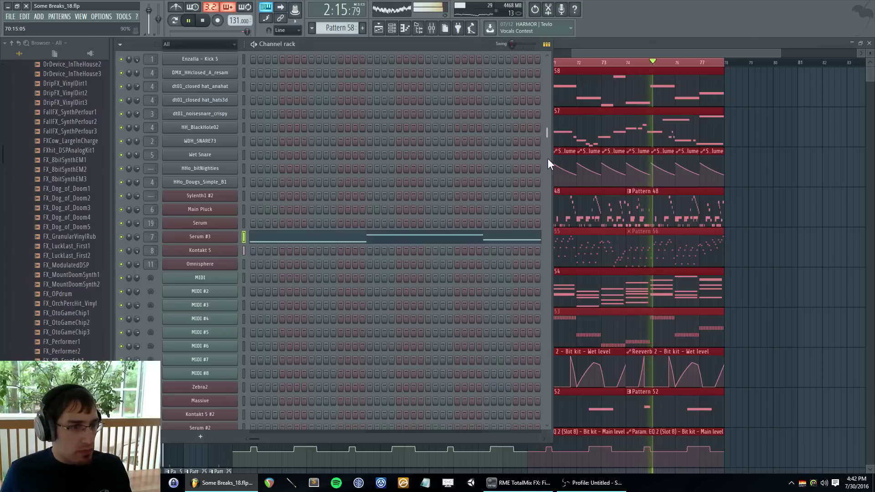
{"action": "key", "text": "F6"}
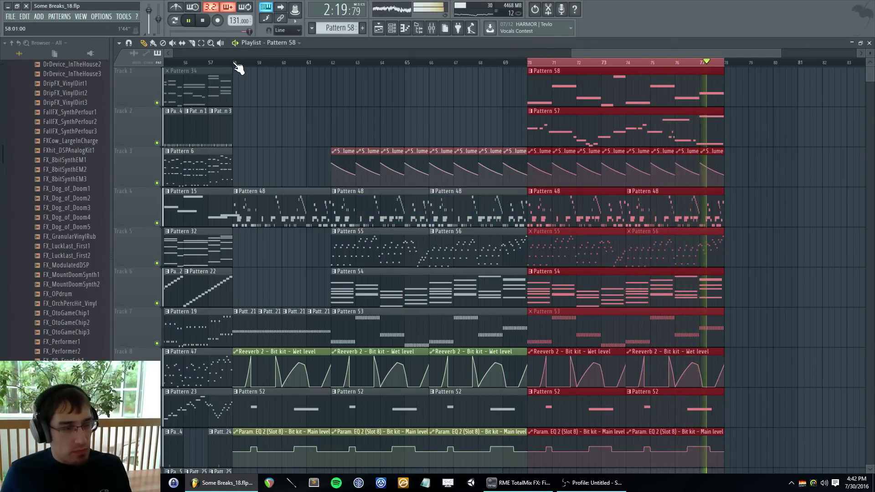
{"action": "key", "text": "space"}
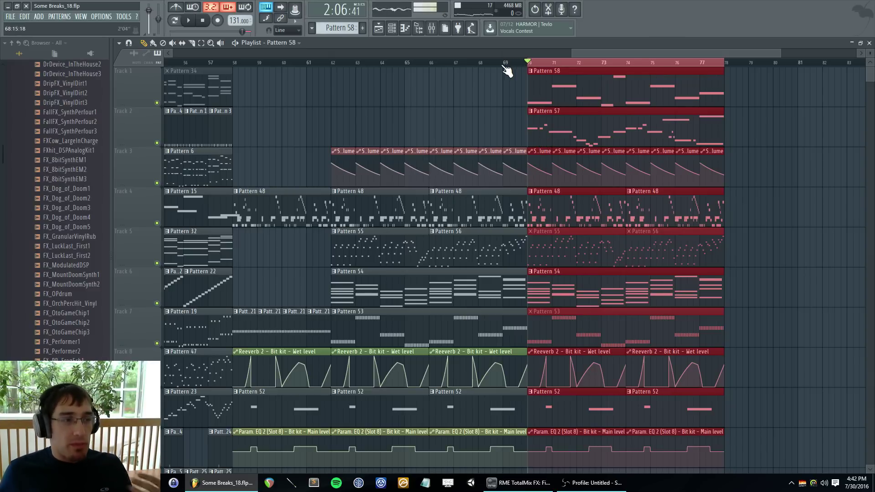
- Place a clip of the new empty Pattern 59 at bar 70 on Track 11
{"action": "scroll", "coordinate": [647, 164], "scroll_direction": "down", "scroll_amount": 2}
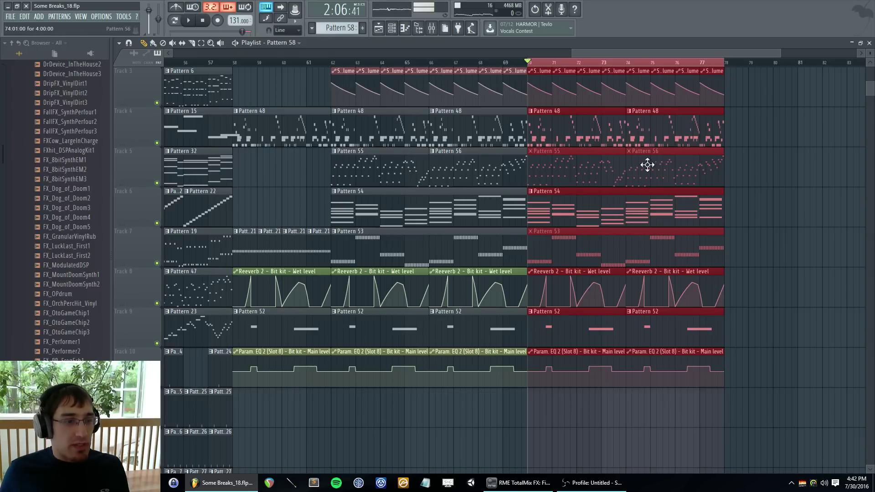
{"action": "left_click", "coordinate": [529, 401]}
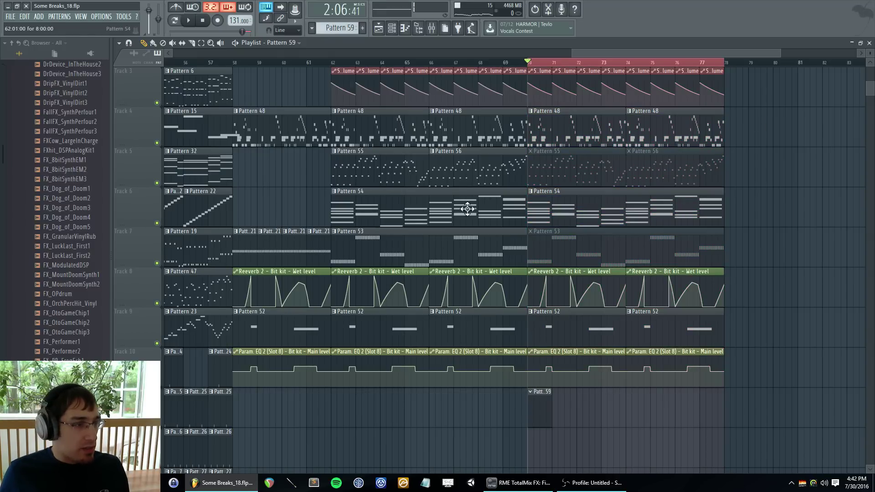
{"action": "double_click", "coordinate": [545, 388]}
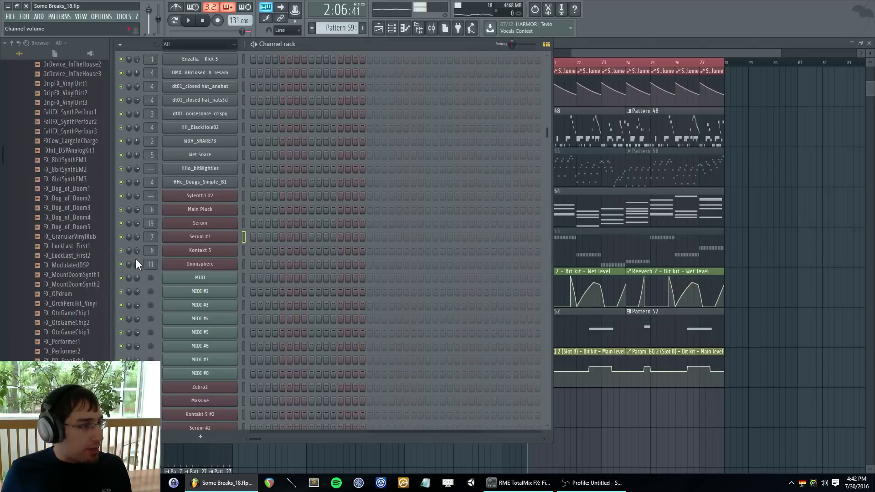
{"action": "key", "text": "F6"}
- Pick the Lev_Crash_14 clip on Track 14, place a copy at bar 62 on Track 11, and play from bar 62
{"action": "scroll", "coordinate": [227, 288], "scroll_direction": "down", "scroll_amount": 5}
{"action": "left_click", "coordinate": [235, 323]}
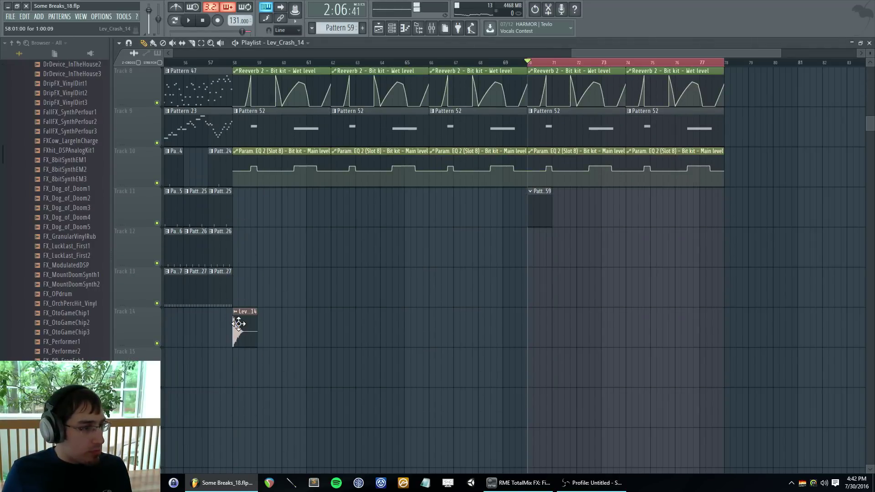
{"action": "scroll", "coordinate": [405, 248], "scroll_direction": "up", "scroll_amount": 3}
{"action": "left_click", "coordinate": [331, 332]}
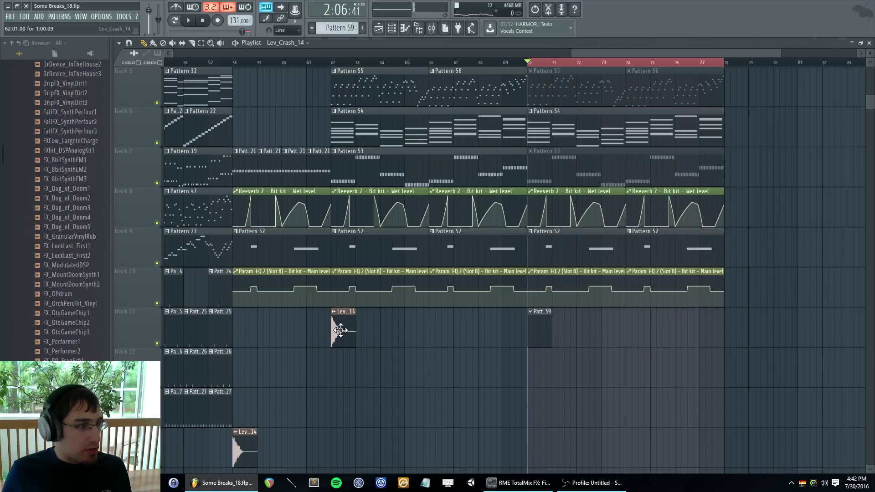
{"action": "left_click", "coordinate": [288, 62]}
{"action": "left_click", "coordinate": [324, 62]}
{"action": "key", "text": "space"}
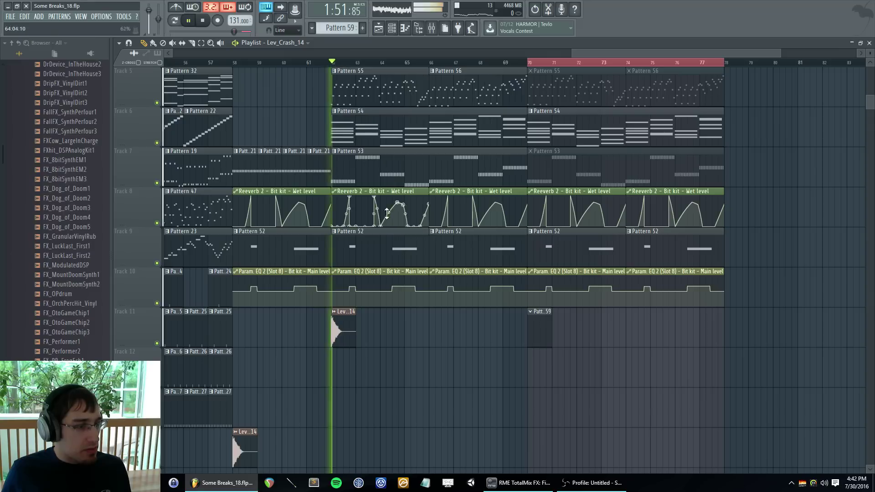
- Add a Lev_Crash_14 clip at bar 70 on Track 11 and move the Pattern 59 clip to bar 62 on Track 12
{"action": "left_click", "coordinate": [539, 365]}
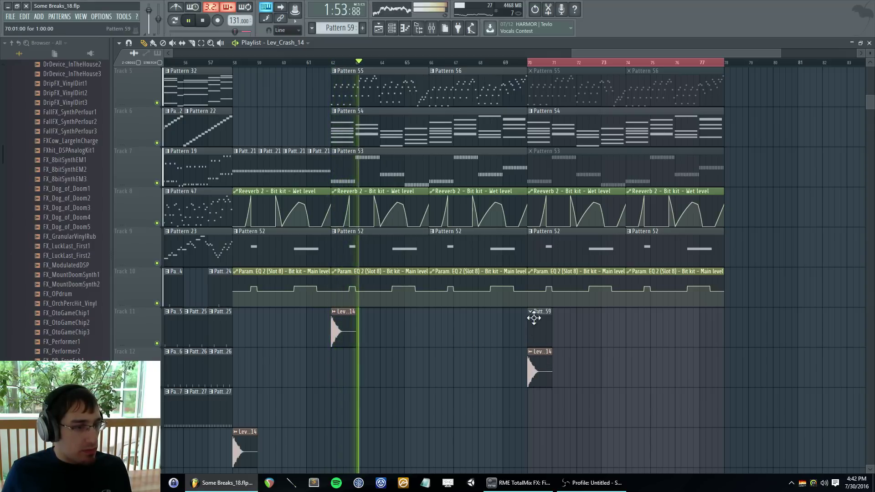
{"action": "left_click_drag", "start_coordinate": [537, 316], "coordinate": [342, 374]}
{"action": "left_click_drag", "start_coordinate": [533, 363], "coordinate": [532, 310]}
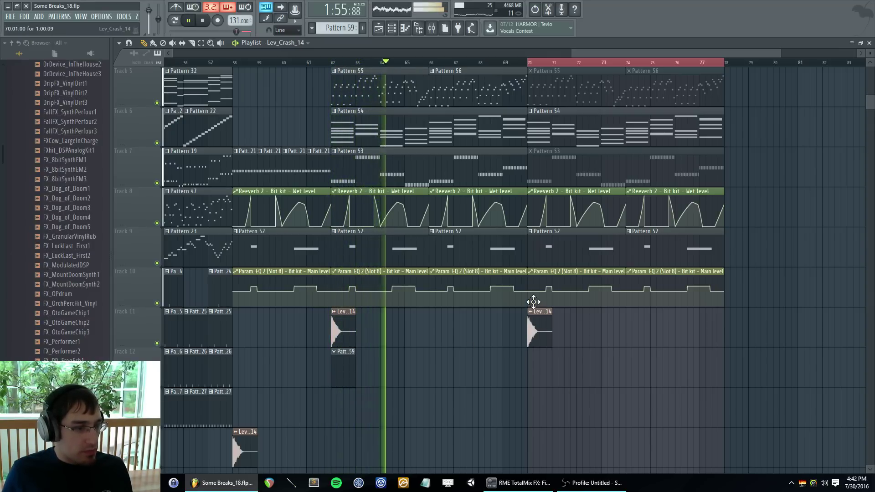
- Look through the channel rack's instrument and MIDI channels during playback, then stop the song
{"action": "key", "text": "F6"}
{"action": "scroll", "coordinate": [307, 270], "scroll_direction": "down", "scroll_amount": 12}
{"action": "scroll", "coordinate": [304, 267], "scroll_direction": "up", "scroll_amount": 3}
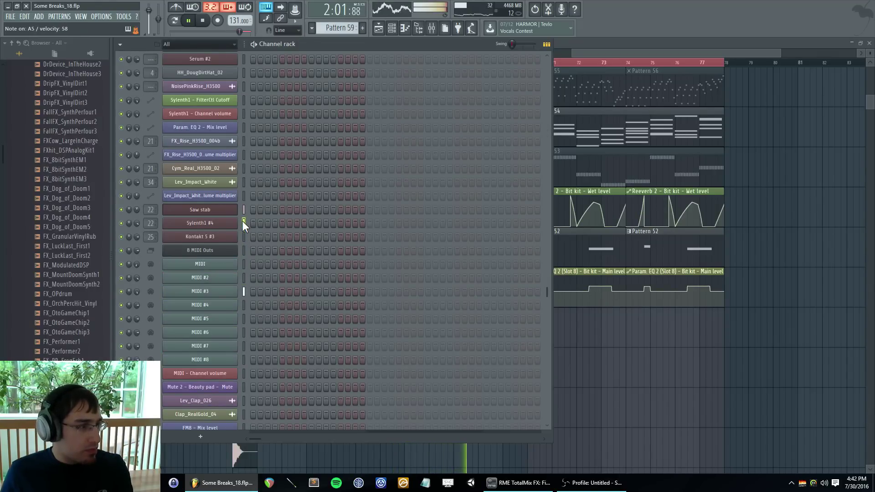
{"action": "scroll", "coordinate": [245, 230], "scroll_direction": "down", "scroll_amount": 3}
{"action": "scroll", "coordinate": [245, 232], "scroll_direction": "down", "scroll_amount": 1}
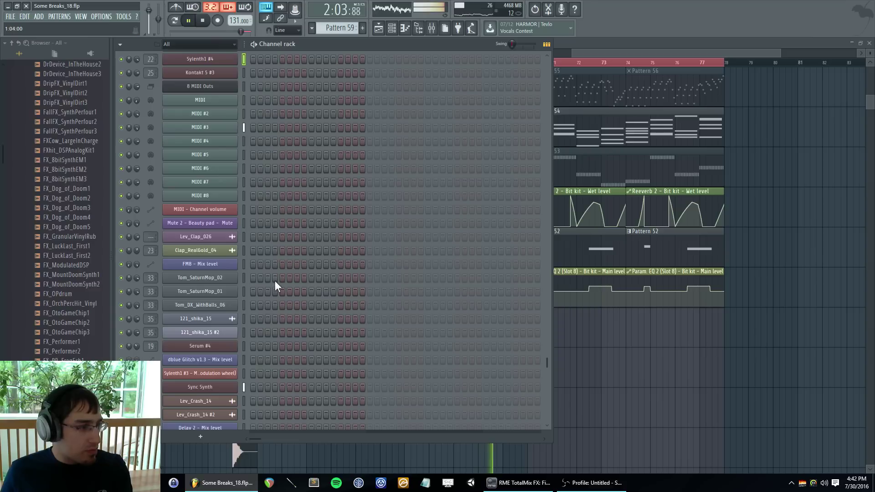
{"action": "left_click", "coordinate": [189, 20]}
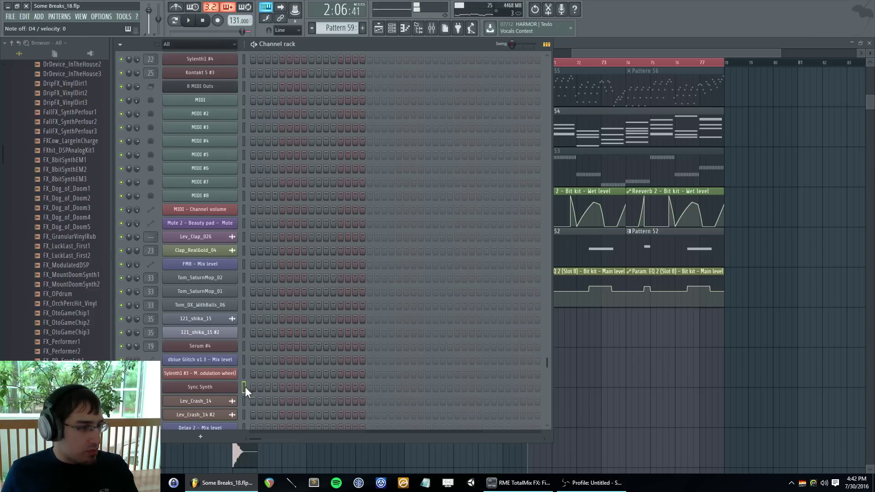
{"action": "scroll", "coordinate": [249, 379], "scroll_direction": "up", "scroll_amount": 4}
{"action": "scroll", "coordinate": [264, 304], "scroll_direction": "up", "scroll_amount": 6}
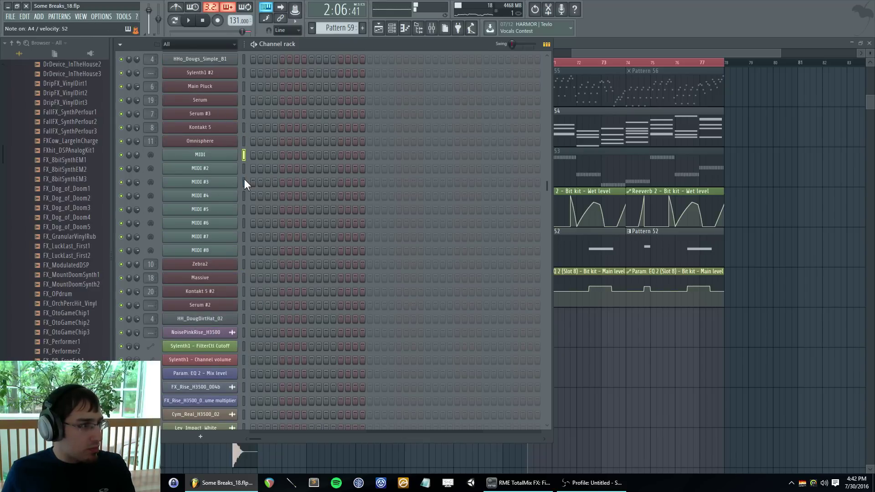
- Return to the playlist and open the Pattern 57 clip on Track 2 together with its channels
{"action": "left_click", "coordinate": [601, 94]}
{"action": "scroll", "coordinate": [599, 95], "scroll_direction": "up", "scroll_amount": 3}
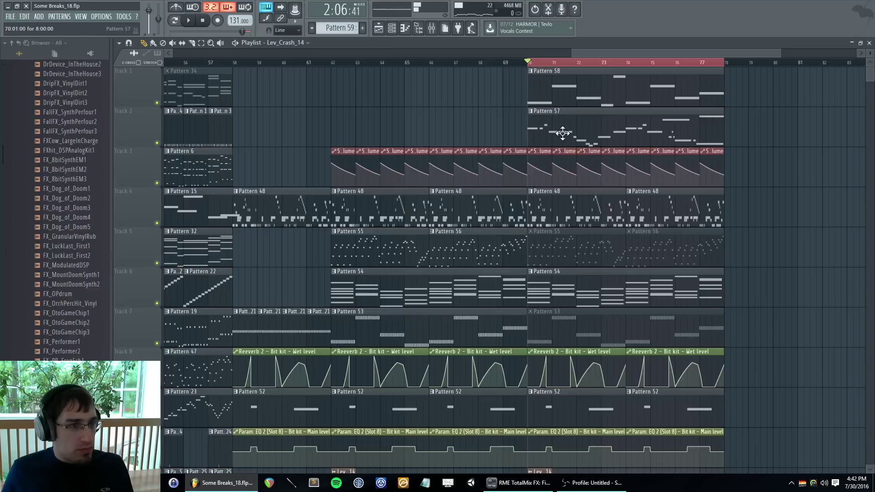
{"action": "double_click", "coordinate": [563, 132]}
{"action": "key", "text": "F6"}
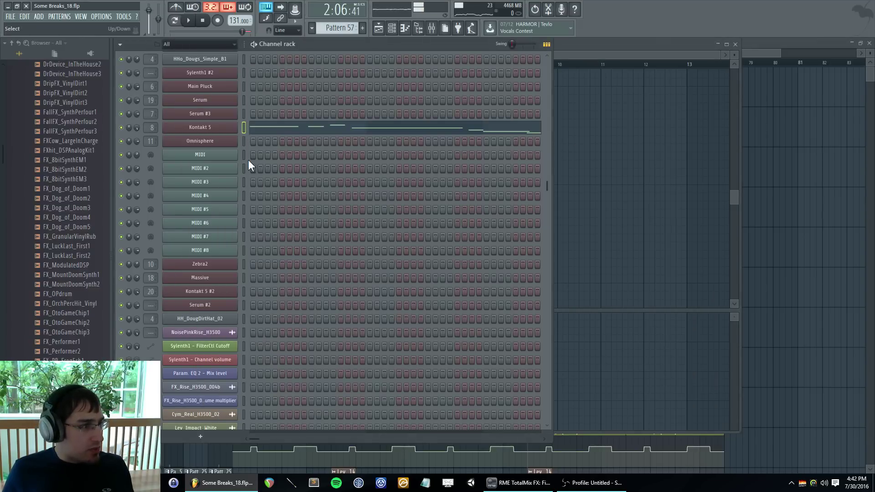
- Mute the Pattern 48 clips on Track 4 from bar 70 to bar 78 and play that section
{"action": "key", "text": "F5"}
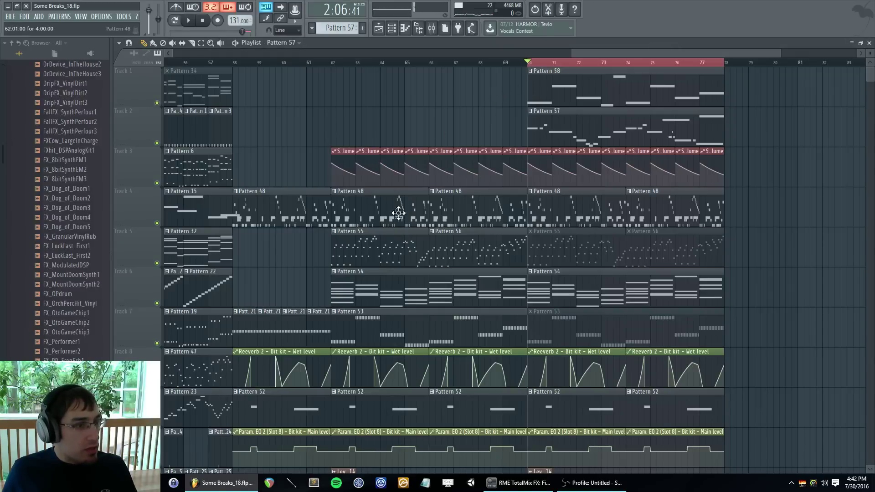
{"action": "left_click", "coordinate": [172, 43]}
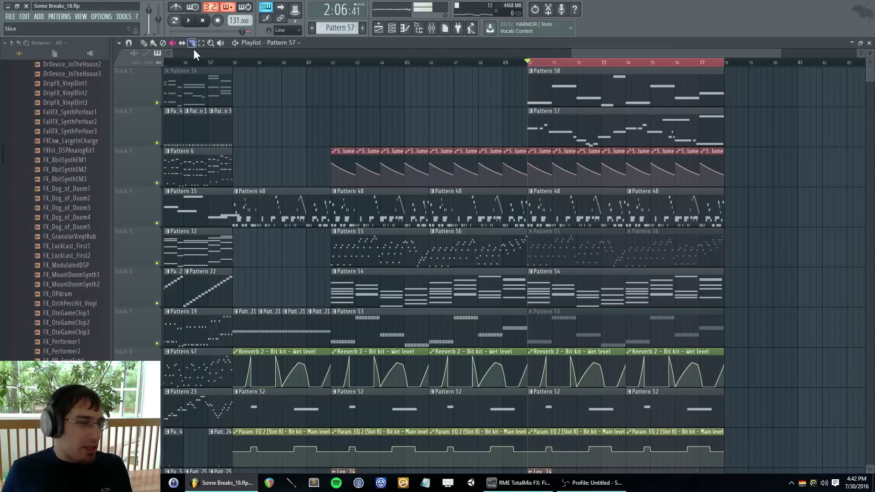
{"action": "key", "text": "space"}
- Double the Kontakt 5 melody of Pattern 57 on the MIDI #2 channel and inspect its notes
{"action": "key", "text": "F6"}
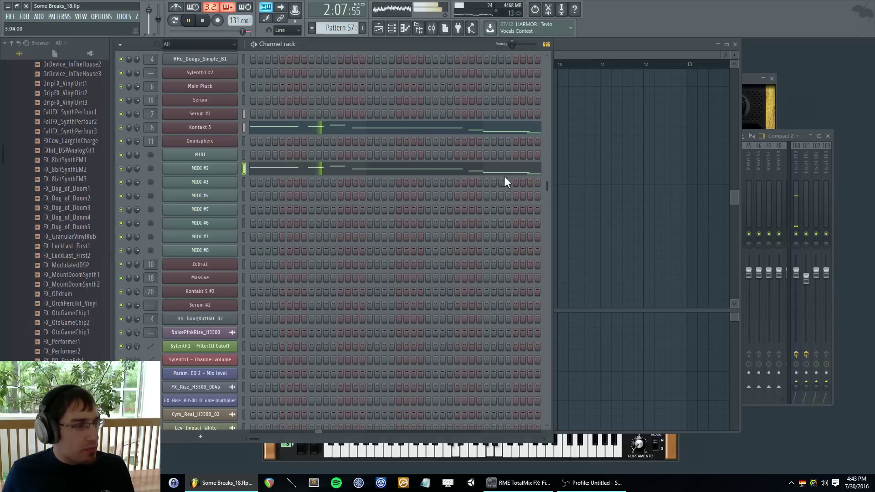
{"action": "right_click", "coordinate": [200, 169]}
{"action": "left_click", "coordinate": [256, 170]}
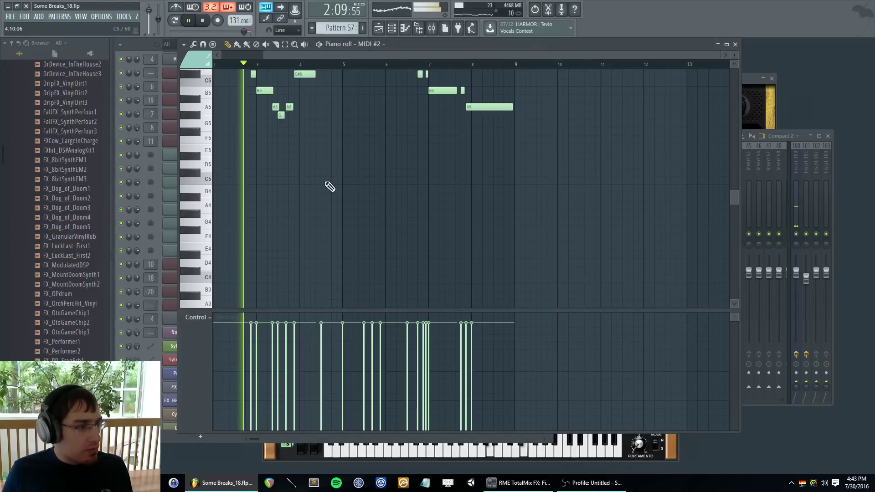
{"action": "key", "text": "F7"}
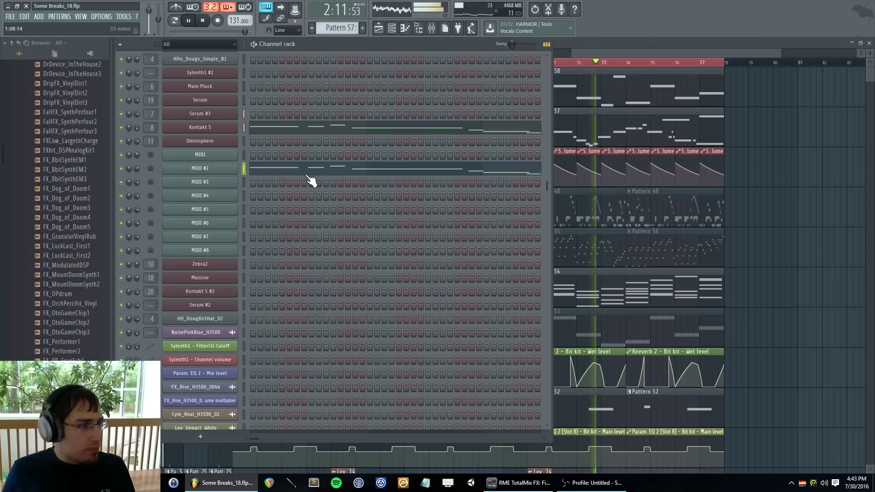
- Copy the Kontakt 5 melody of Pattern 57 to the Massive channel and inspect the pasted notes
{"action": "left_click", "coordinate": [244, 128]}
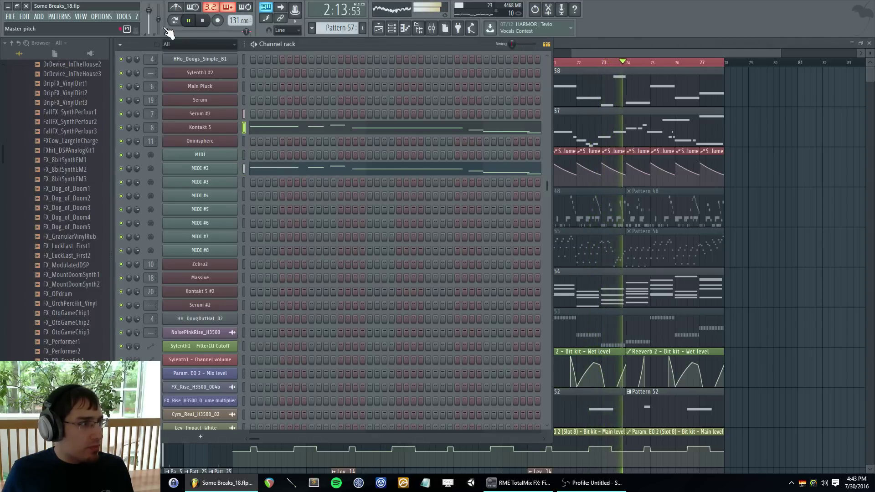
{"action": "left_click", "coordinate": [244, 277]}
{"action": "key", "text": "ctrl+v"}
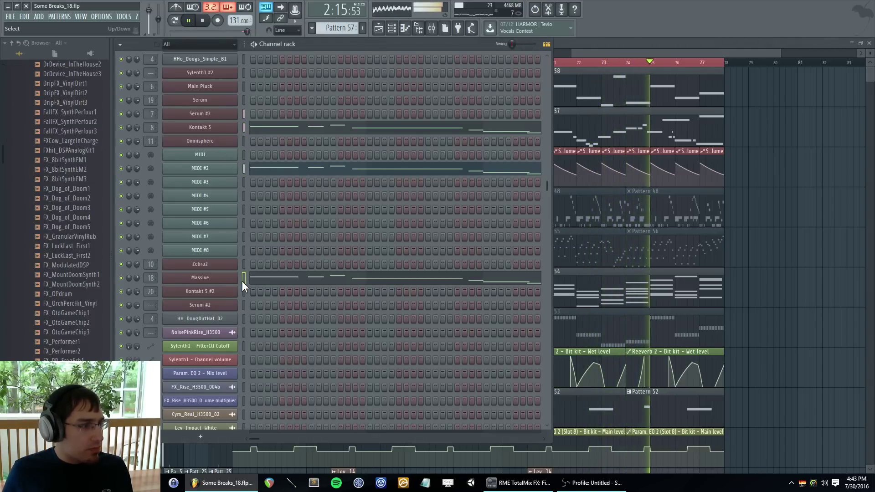
{"action": "right_click", "coordinate": [241, 279]}
{"action": "left_click", "coordinate": [255, 277]}
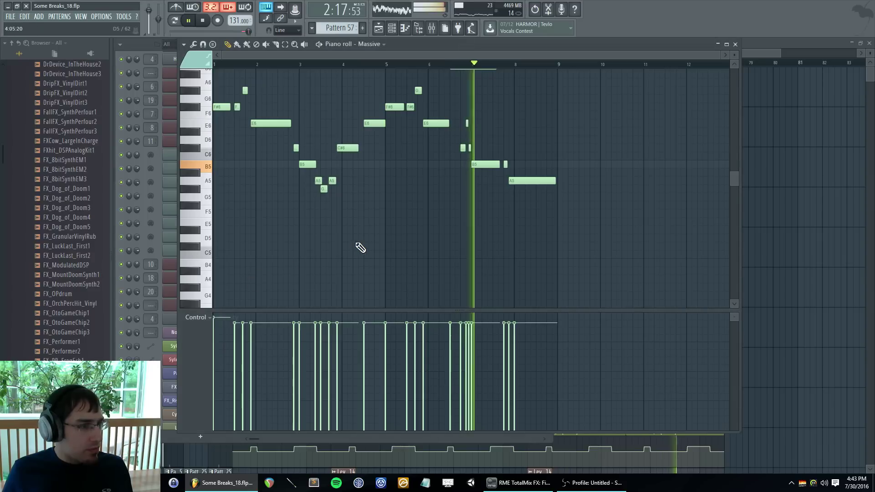
{"action": "scroll", "coordinate": [361, 248], "scroll_direction": "up", "scroll_amount": 3}
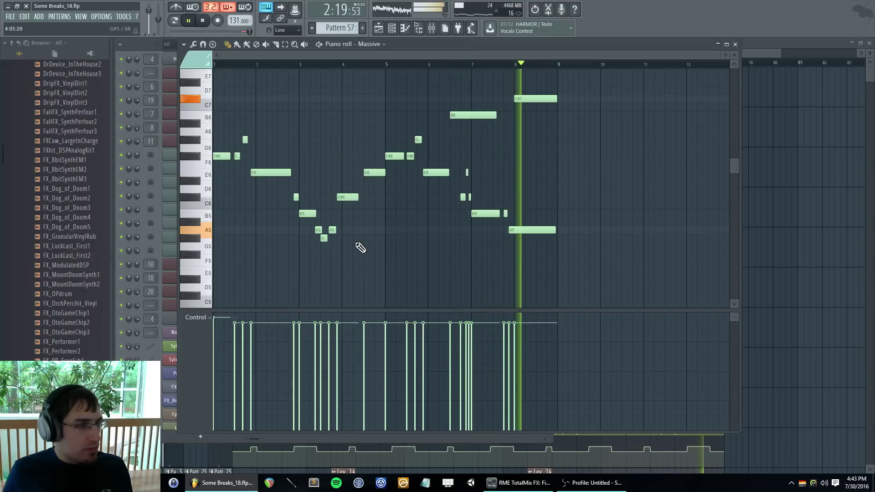
- Lengthen the short F#6 and G#6 notes in bar 1 of Pattern 57's Kontakt 5 part
{"action": "key", "text": "F5"}
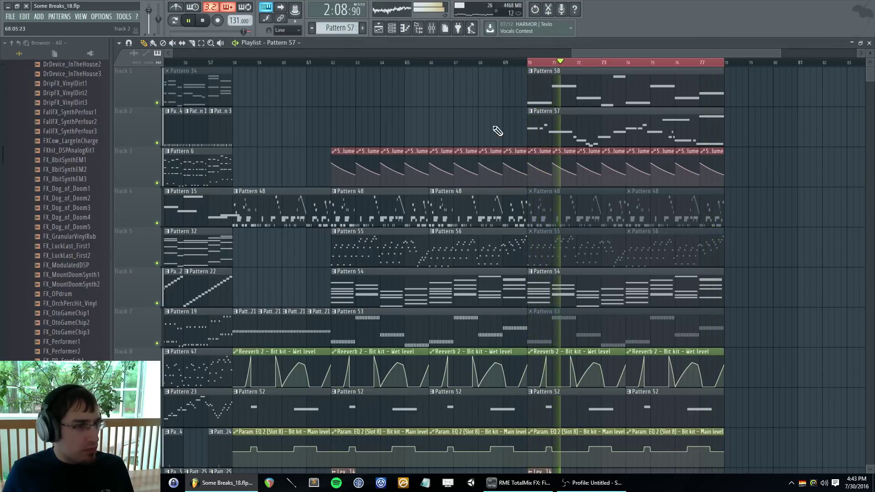
{"action": "double_click", "coordinate": [561, 139]}
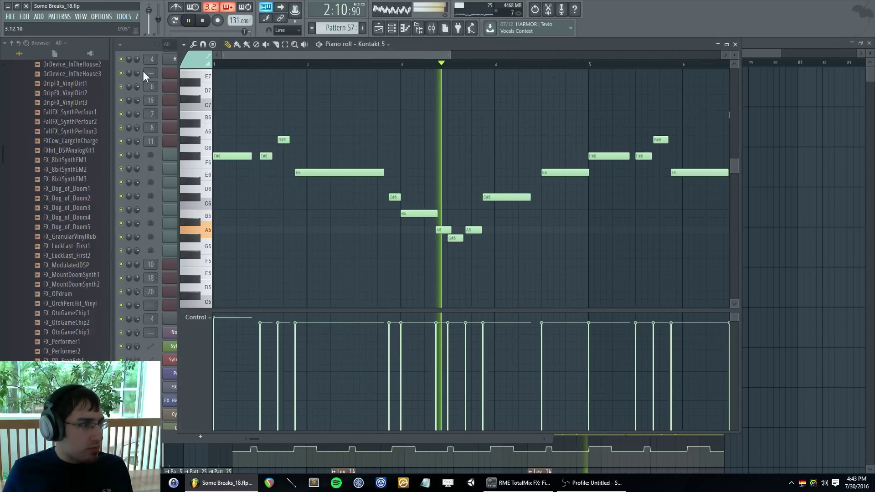
{"action": "left_click_drag", "start_coordinate": [269, 133], "coordinate": [297, 150]}
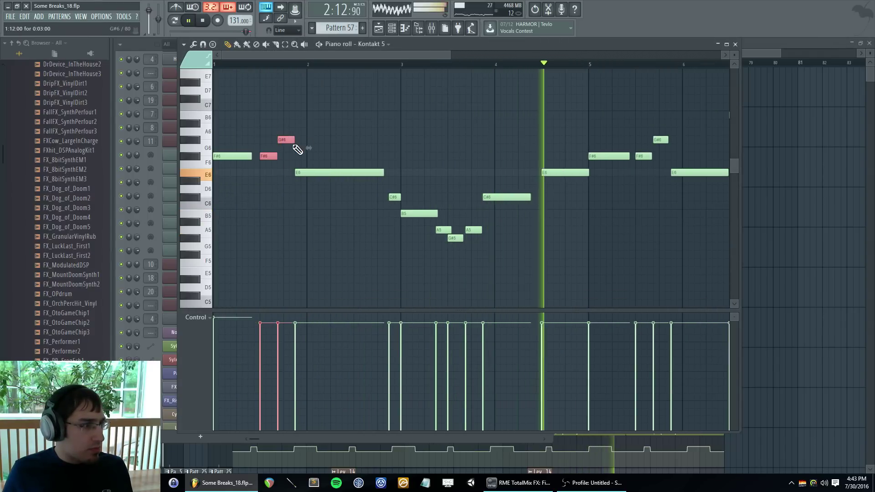
{"action": "key", "text": "ctrl+a"}
{"action": "key", "text": "Escape"}
- Lengthen the matching F#6 and G#6 notes in bar 1 of the MIDI #2 part
{"action": "left_click", "coordinate": [260, 173]}
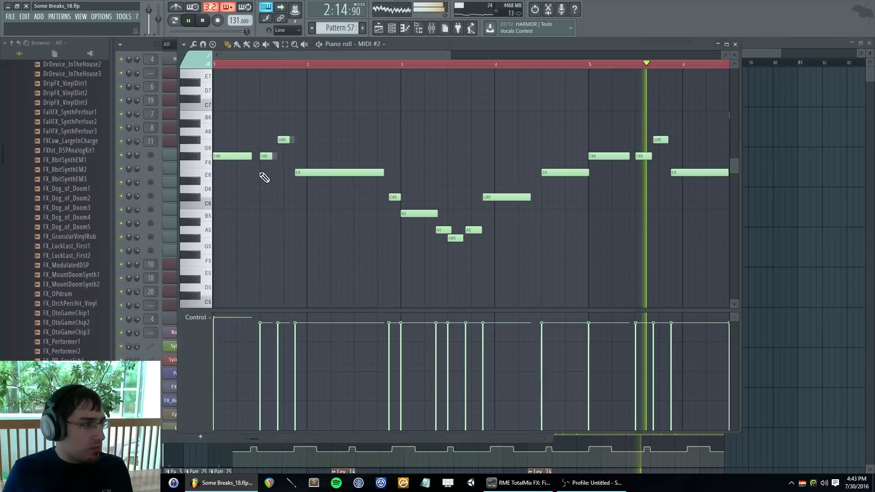
{"action": "mouse_move", "coordinate": [265, 122]}
{"action": "left_mouse_down"}
{"action": "mouse_move", "coordinate": [280, 155]}
{"action": "mouse_move", "coordinate": [297, 146]}
{"action": "left_mouse_up"}
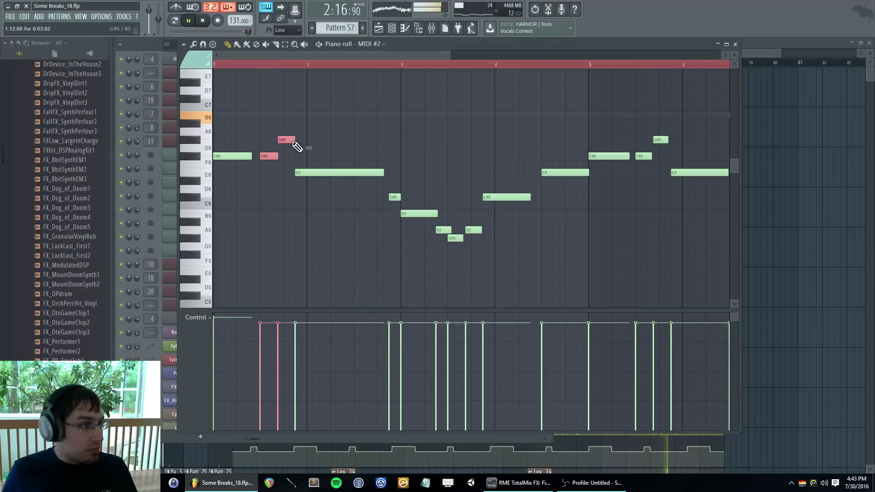
{"action": "key", "text": "Escape"}
- Lengthen the same F#6 and G#6 notes in bar 1 of the Massive part and stop playback
{"action": "right_click", "coordinate": [221, 276]}
{"action": "left_click", "coordinate": [248, 279]}
{"action": "left_click_drag", "start_coordinate": [259, 121], "coordinate": [281, 157]}
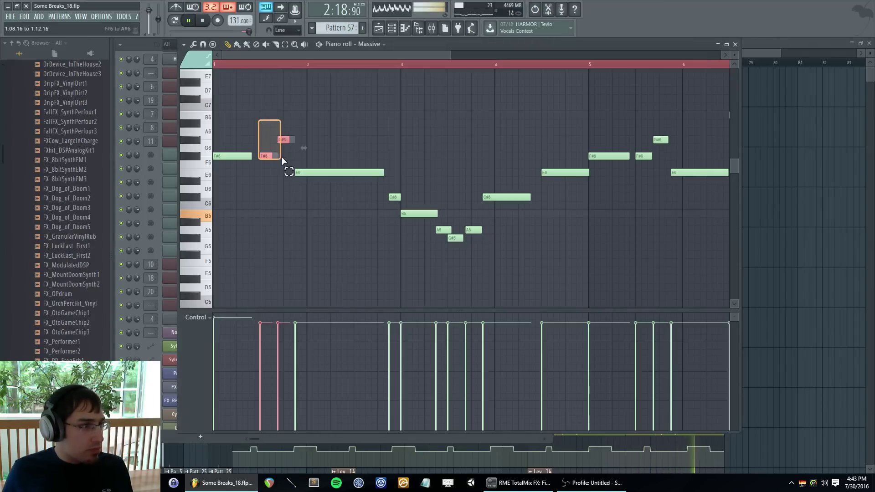
{"action": "key", "text": "Escape"}
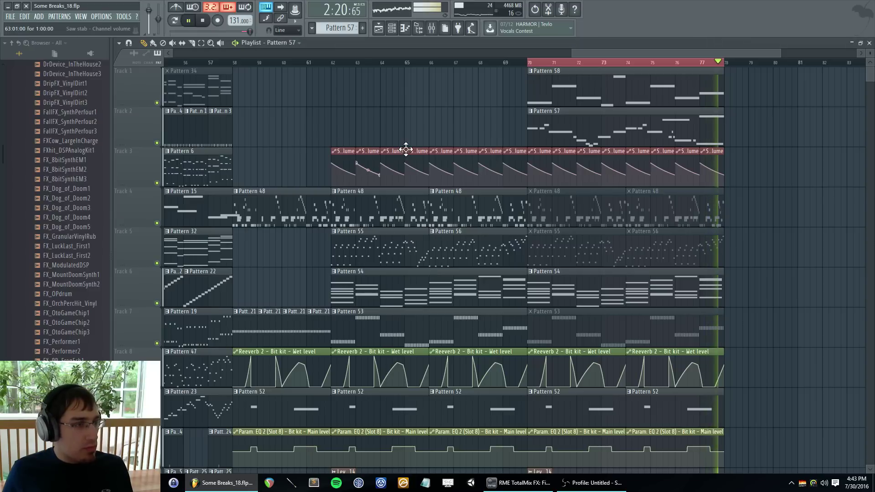
{"action": "key", "text": "space"}
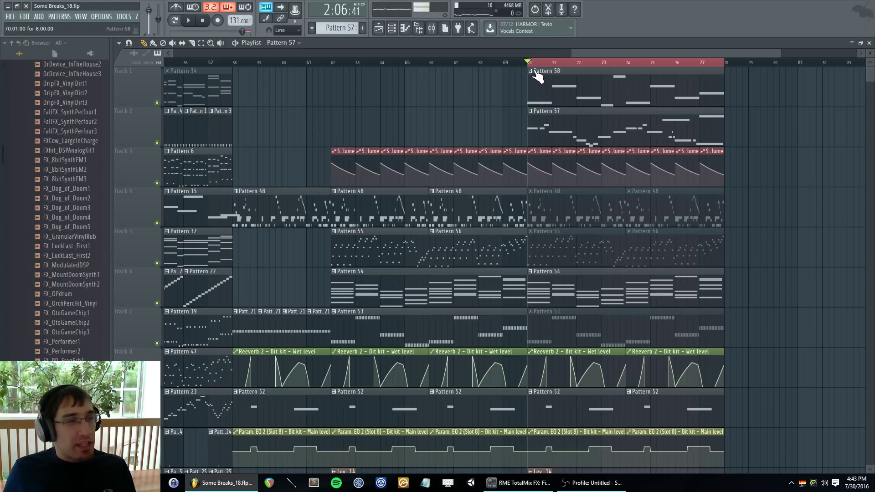
- Review the audio device, buffer and CPU options in the audio settings, then close them
{"action": "left_click", "coordinate": [97, 17]}
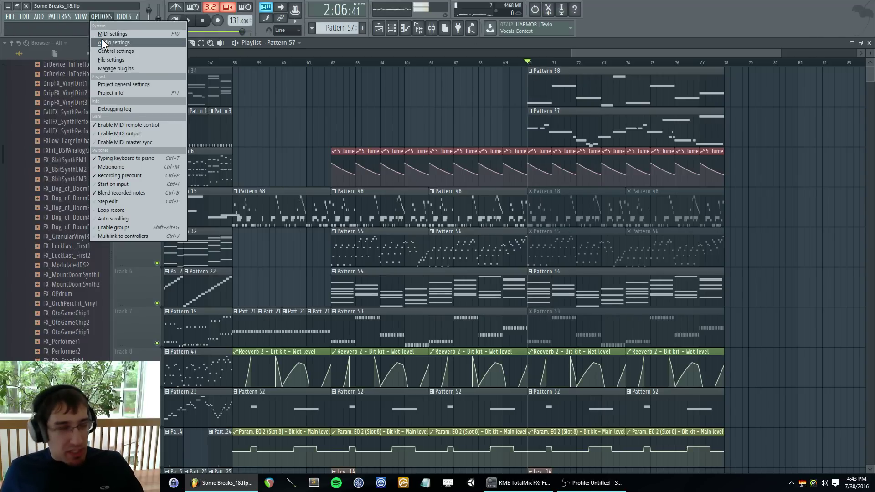
{"action": "left_click", "coordinate": [122, 42]}
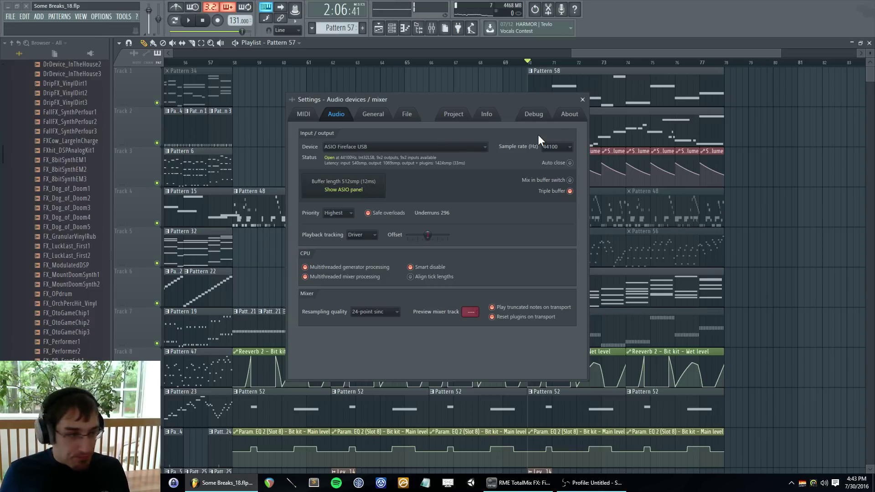
{"action": "left_click", "coordinate": [582, 100]}
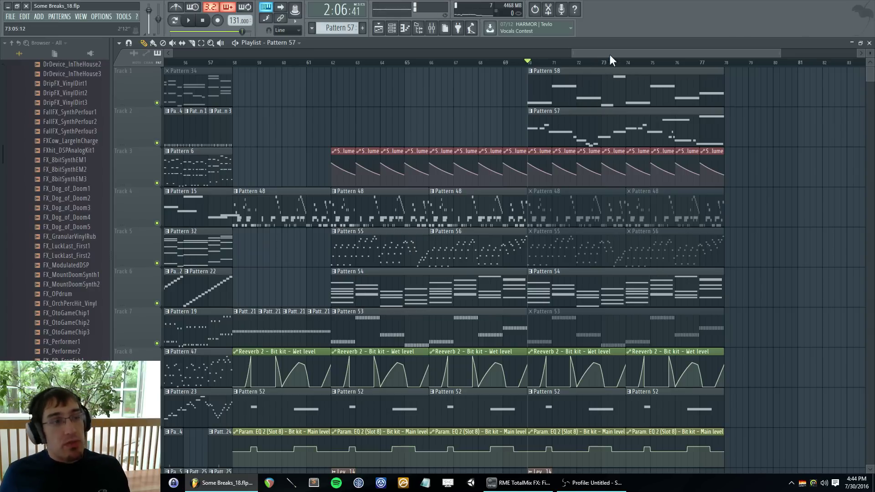
{"action": "key", "text": "F5"}
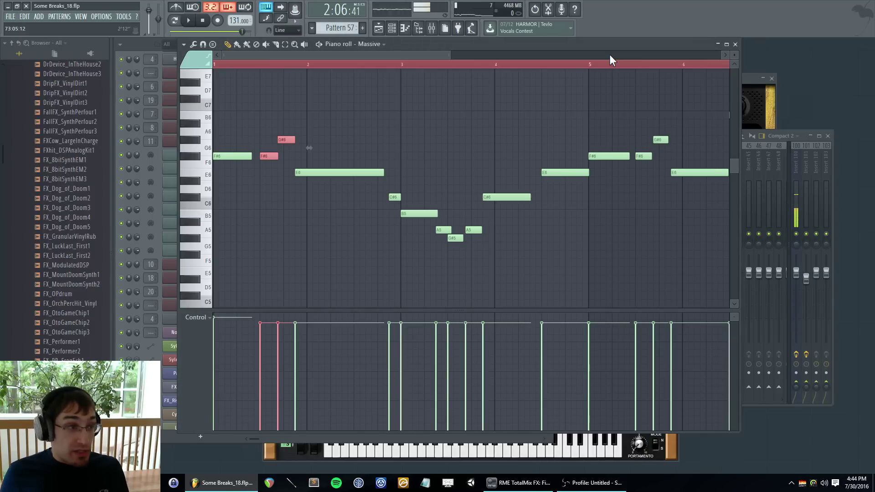
{"action": "key", "text": "F6"}
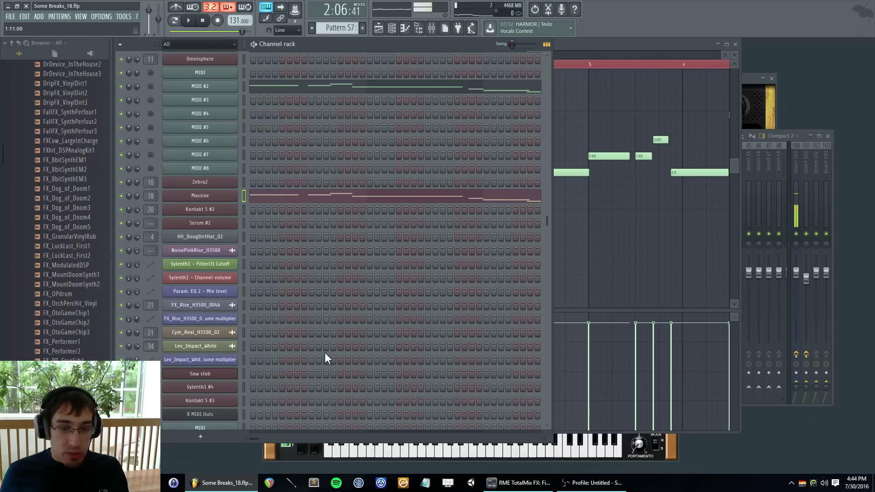
- Switch to Sublime Text, go to the start of shakuhachi.ksp and close the Package Control Messages file
{"action": "left_click", "coordinate": [314, 483]}
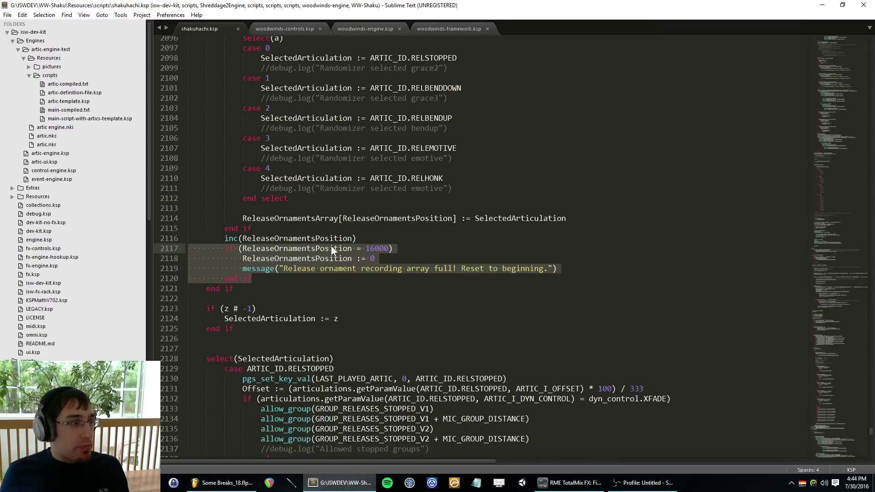
{"action": "left_click", "coordinate": [344, 219]}
{"action": "key", "text": "ctrl+Home"}
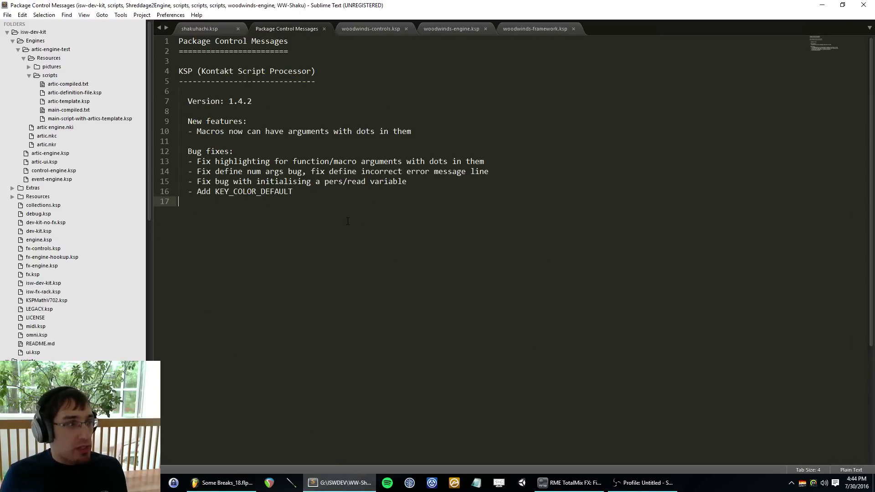
{"action": "left_click", "coordinate": [324, 28]}
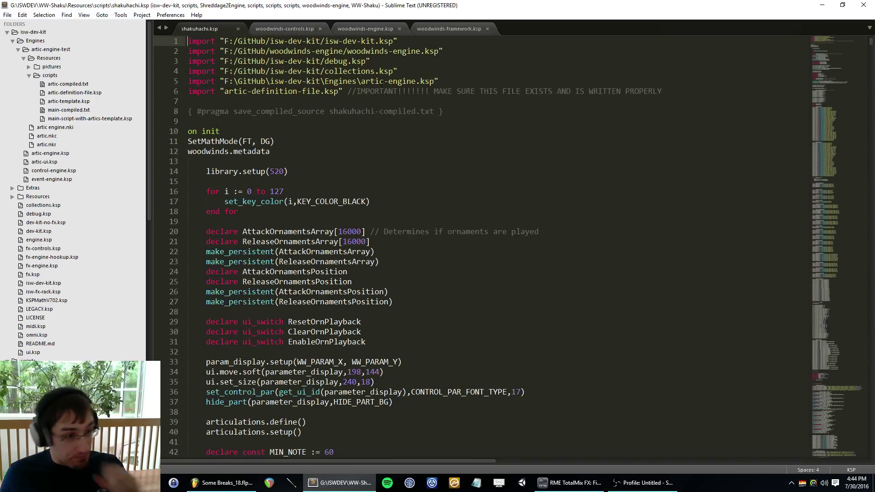
- Examine the declarations, group lookups and ornament controls in the first part of shakuhachi.ksp
{"action": "scroll", "coordinate": [466, 255], "scroll_direction": "down", "scroll_amount": 1}
{"action": "scroll", "coordinate": [465, 254], "scroll_direction": "down", "scroll_amount": 8}
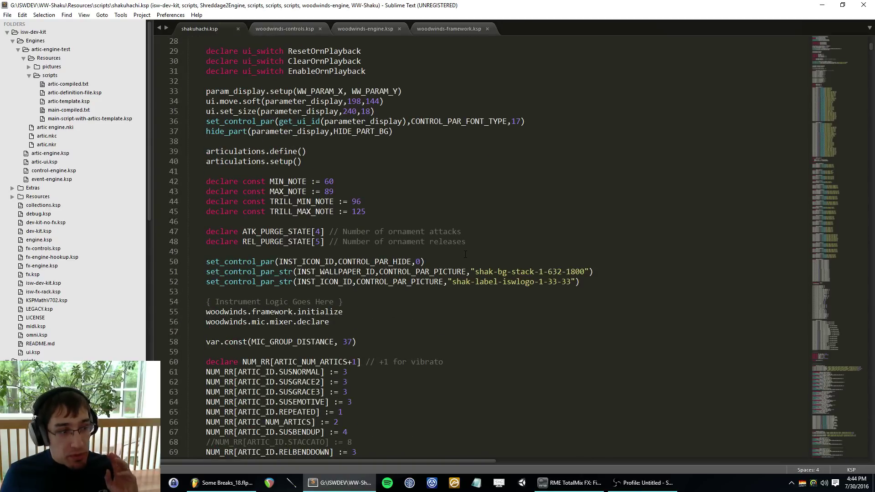
{"action": "scroll", "coordinate": [466, 254], "scroll_direction": "down", "scroll_amount": 4}
{"action": "left_click", "coordinate": [466, 254]}
{"action": "key", "text": "Page_Down"}
{"action": "key", "text": "Page_Down"}
{"action": "key", "text": "Page_Down"}
{"action": "key", "text": "Page_Down"}
{"action": "key", "text": "Page_Down"}
{"action": "key", "text": "Page_Down"}
{"action": "key", "text": "Page_Down"}
{"action": "key", "text": "Page_Down"}
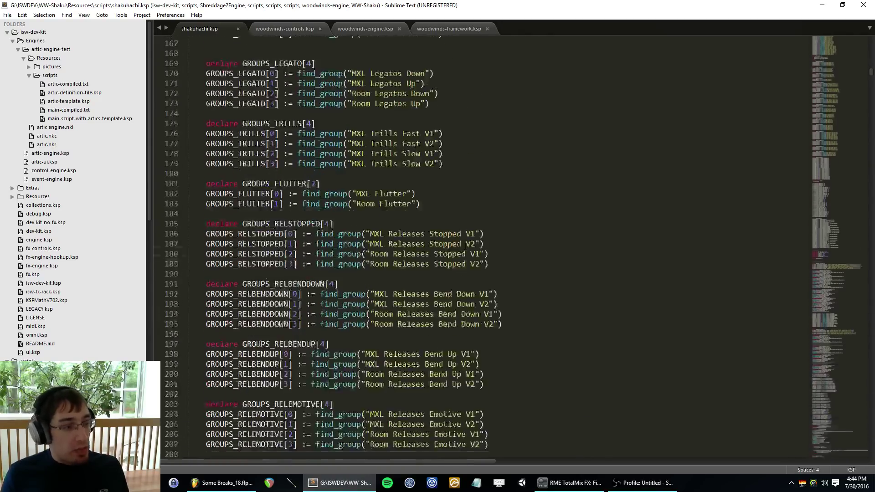
{"action": "key", "text": "Page_Down"}
{"action": "key", "text": "Page_Down"}
{"action": "key", "text": "Page_Down"}
{"action": "key", "text": "Page_Down"}
{"action": "key", "text": "Page_Down"}
{"action": "key", "text": "Page_Down"}
{"action": "key", "text": "Page_Down"}
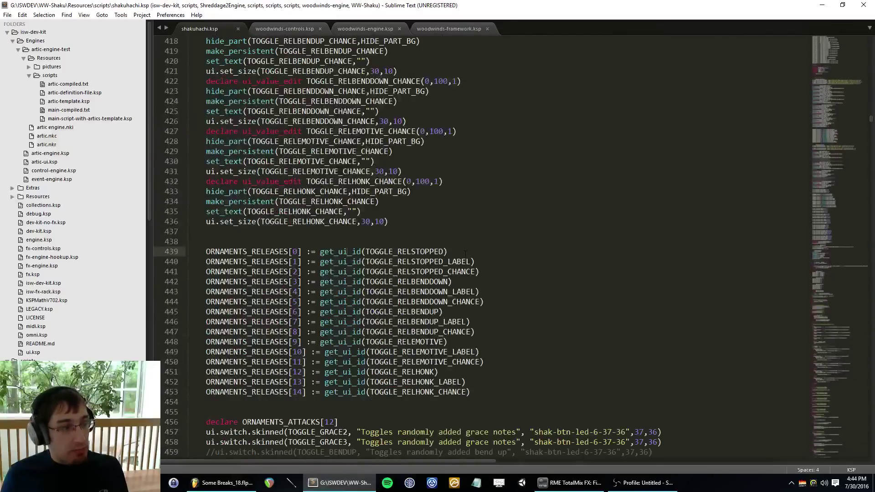
- Find the "on note" callback in shakuhachi.ksp and examine its release-note, breath-key and trill-range handling
{"action": "key", "text": "ctrl+f"}
{"action": "type", "text": "on note"}
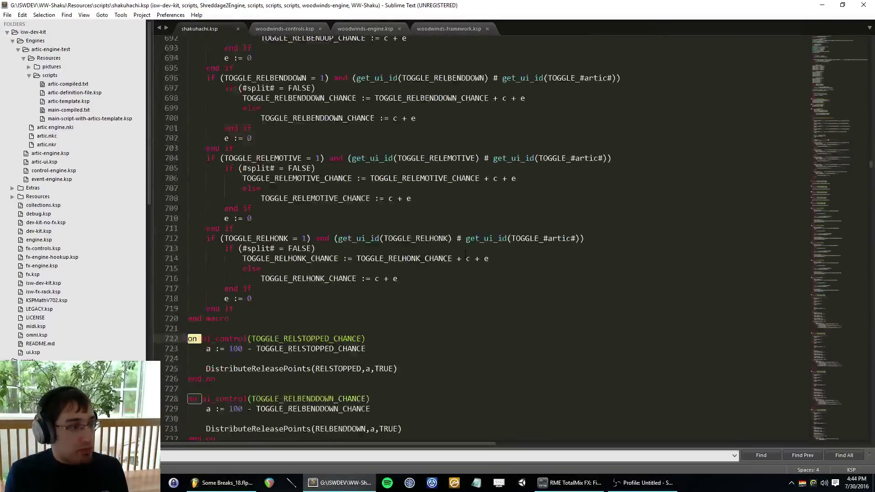
{"action": "key", "text": "Escape"}
{"action": "scroll", "coordinate": [433, 250], "scroll_direction": "down", "scroll_amount": 3}
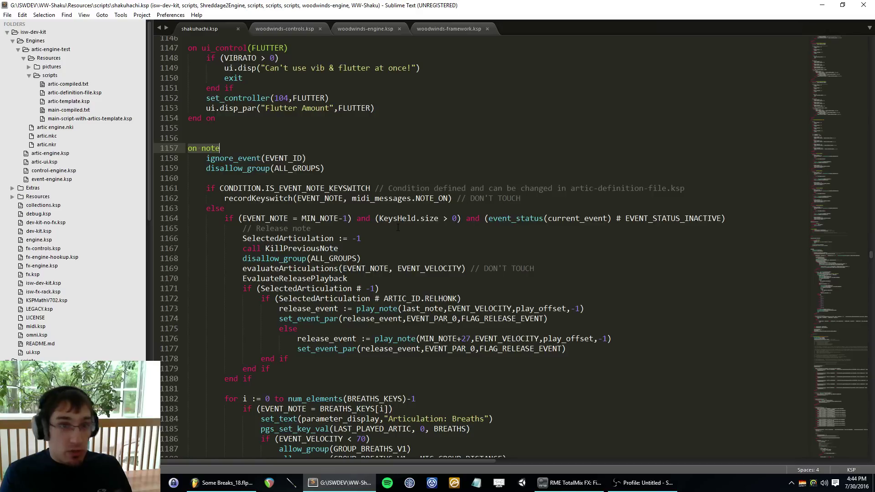
{"action": "scroll", "coordinate": [397, 231], "scroll_direction": "down", "scroll_amount": 2}
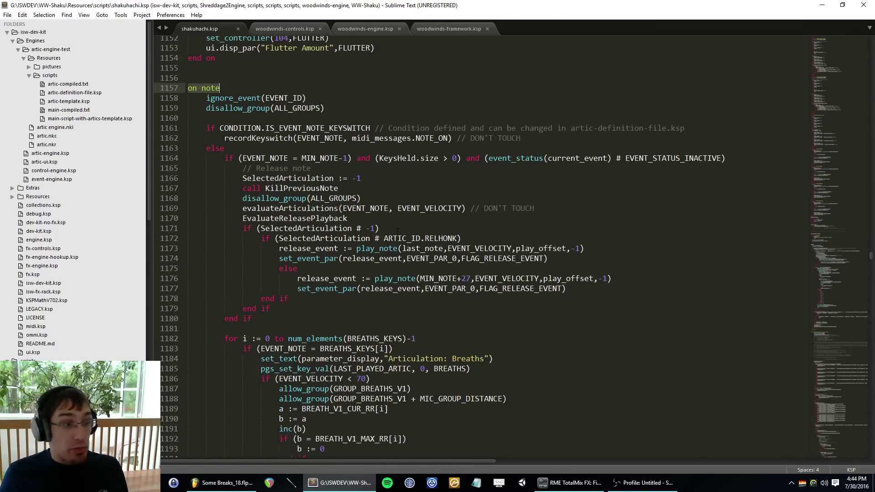
{"action": "scroll", "coordinate": [397, 231], "scroll_direction": "down", "scroll_amount": 3}
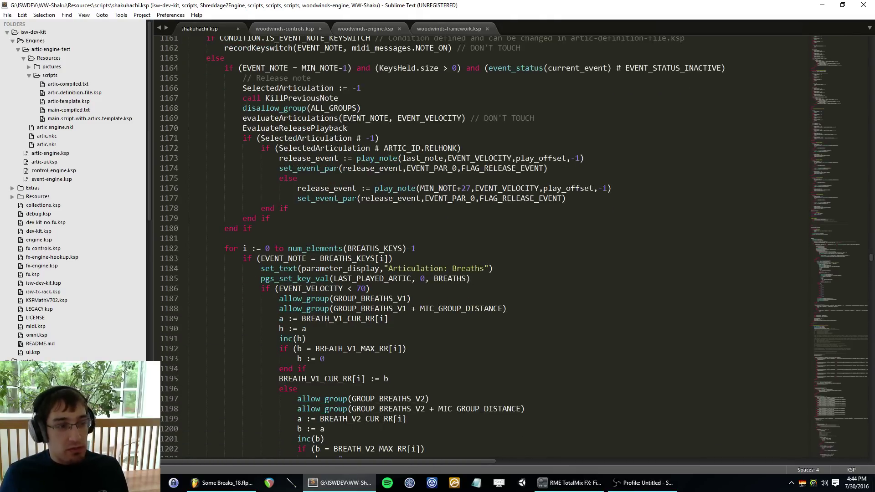
{"action": "left_click", "coordinate": [474, 268]}
{"action": "scroll", "coordinate": [434, 281], "scroll_direction": "down", "scroll_amount": 6}
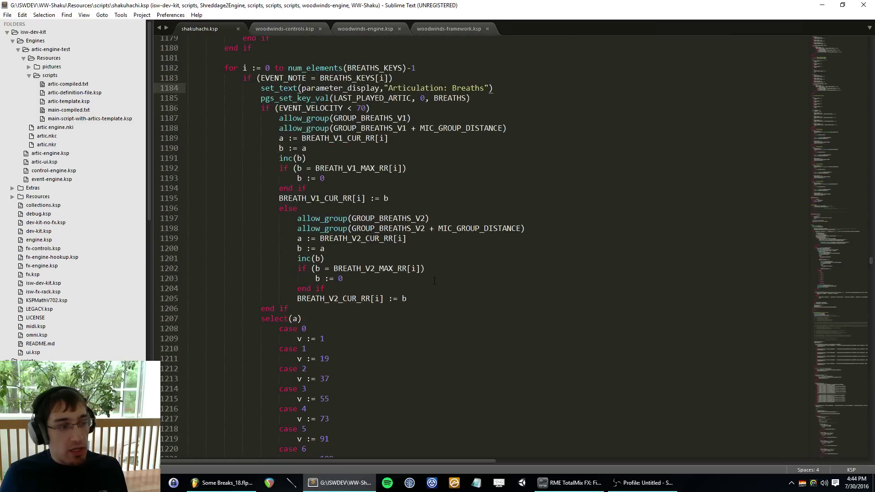
{"action": "scroll", "coordinate": [435, 280], "scroll_direction": "down", "scroll_amount": 10}
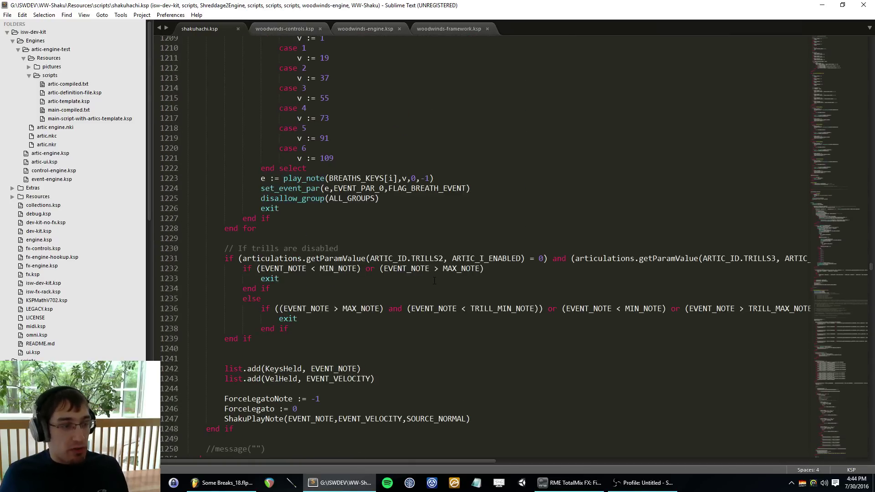
- Examine the ShakuPlayNote macro's usage comments, legato checks and keyswitch and velocity priority logic, with a brief look at FL Studio
{"action": "scroll", "coordinate": [434, 279], "scroll_direction": "down", "scroll_amount": 14}
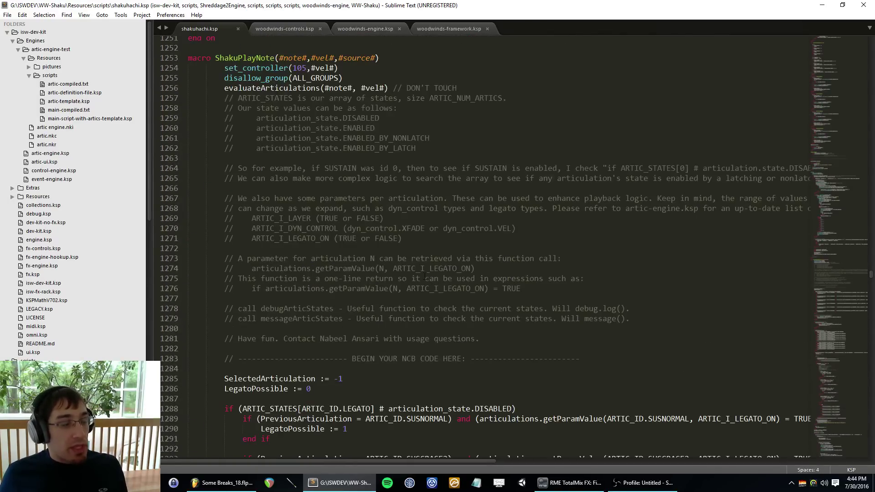
{"action": "mouse_move", "coordinate": [198, 488]}
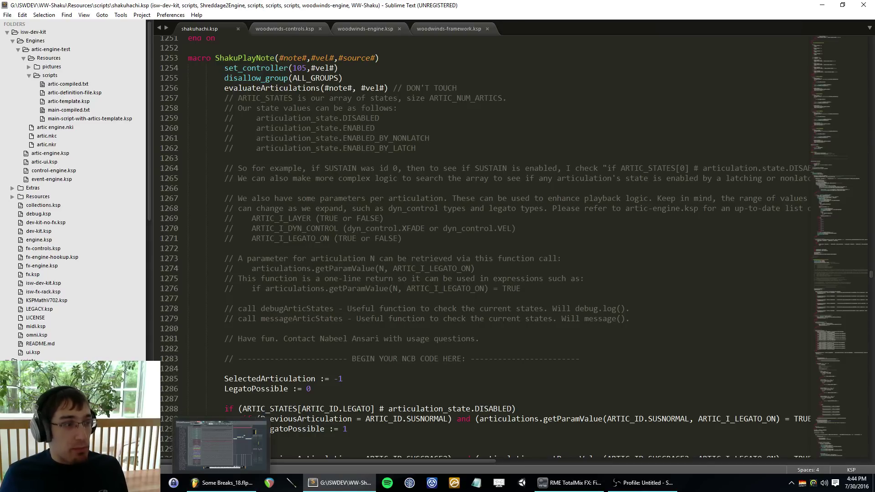
{"action": "scroll", "coordinate": [280, 399], "scroll_direction": "down", "scroll_amount": 9}
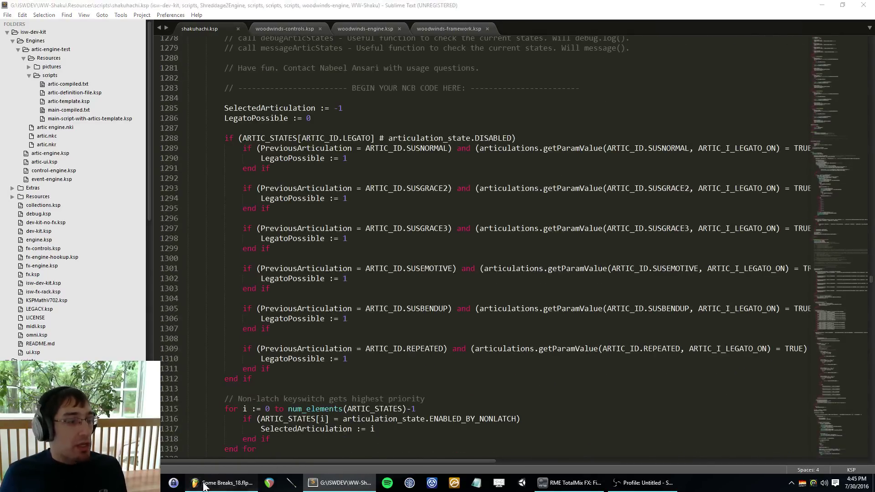
{"action": "left_click", "coordinate": [204, 483]}
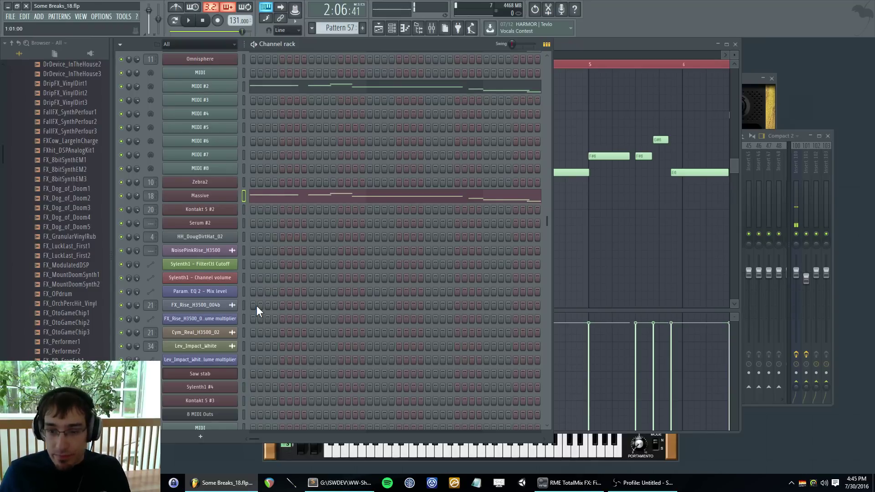
{"action": "left_click", "coordinate": [362, 482]}
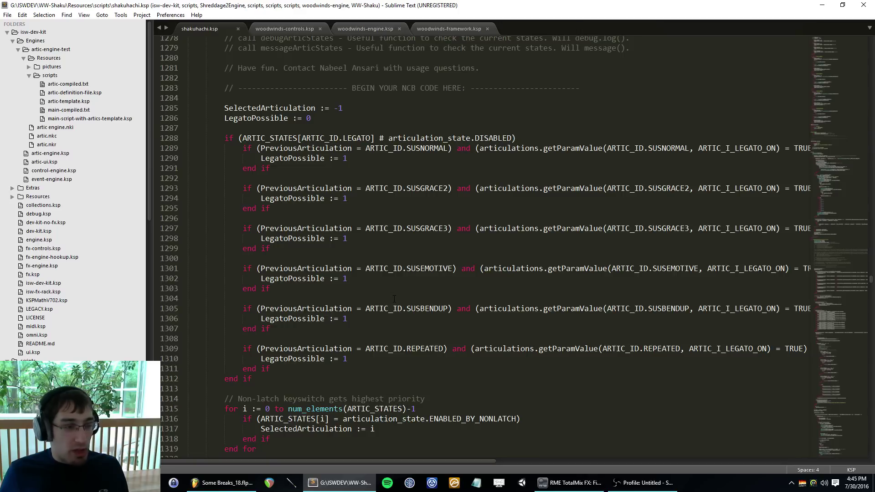
{"action": "scroll", "coordinate": [395, 298], "scroll_direction": "down", "scroll_amount": 7}
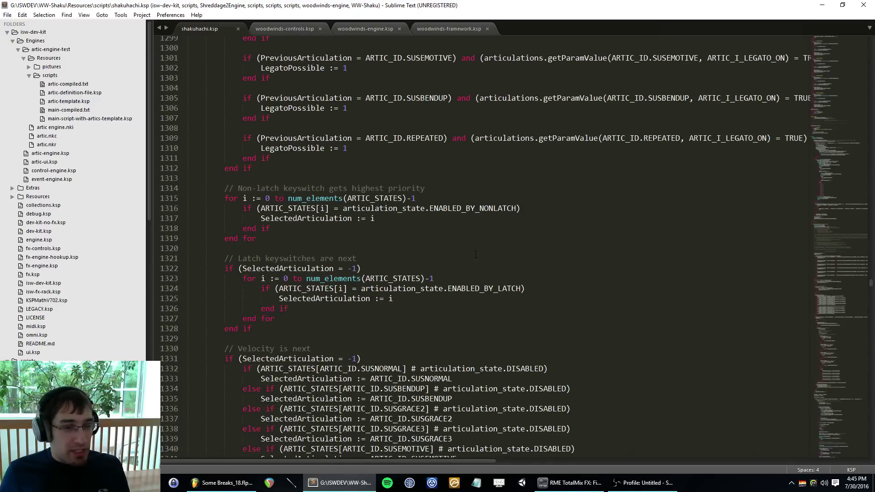
{"action": "scroll", "coordinate": [443, 258], "scroll_direction": "up", "scroll_amount": 20}
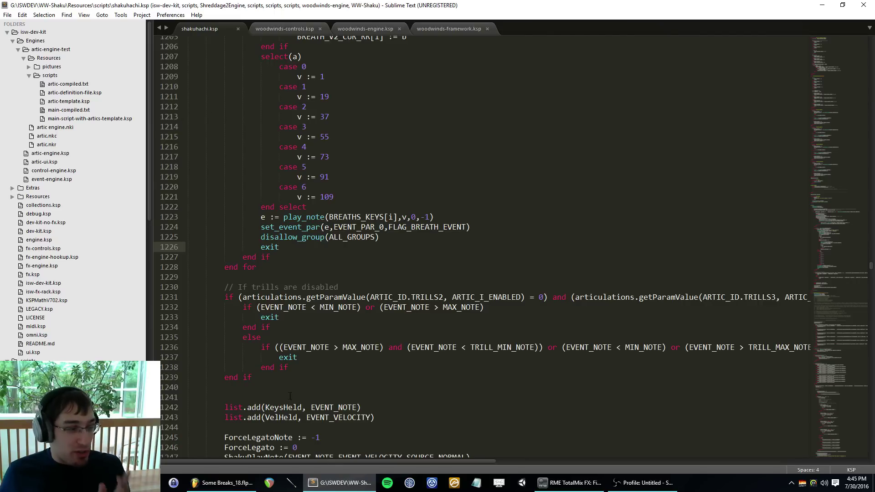
- Switch to FL Studio and add a new Serum channel at the end of the channel rack
{"action": "left_click", "coordinate": [335, 488]}
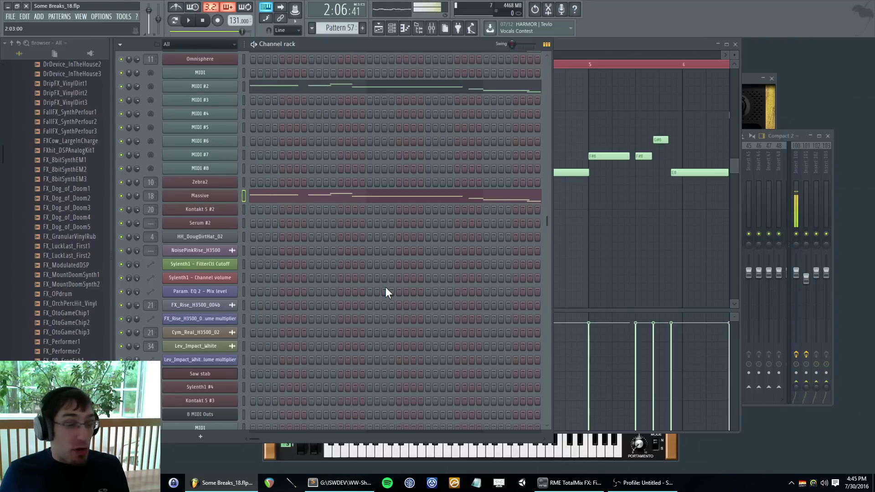
{"action": "scroll", "coordinate": [360, 285], "scroll_direction": "down", "scroll_amount": 3}
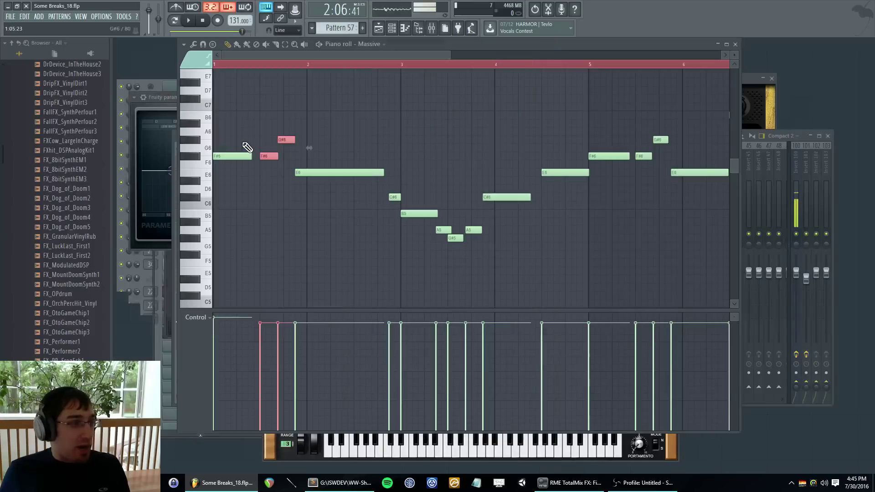
{"action": "left_click", "coordinate": [244, 141]}
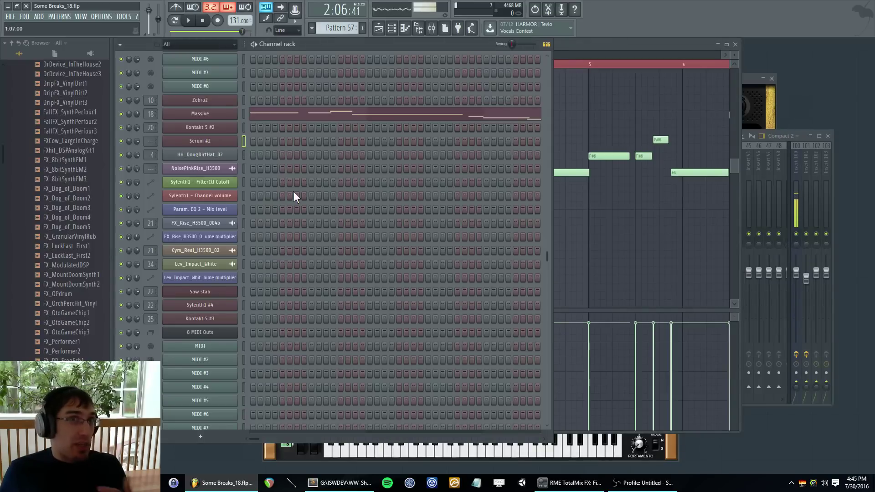
{"action": "scroll", "coordinate": [293, 192], "scroll_direction": "down", "scroll_amount": 5}
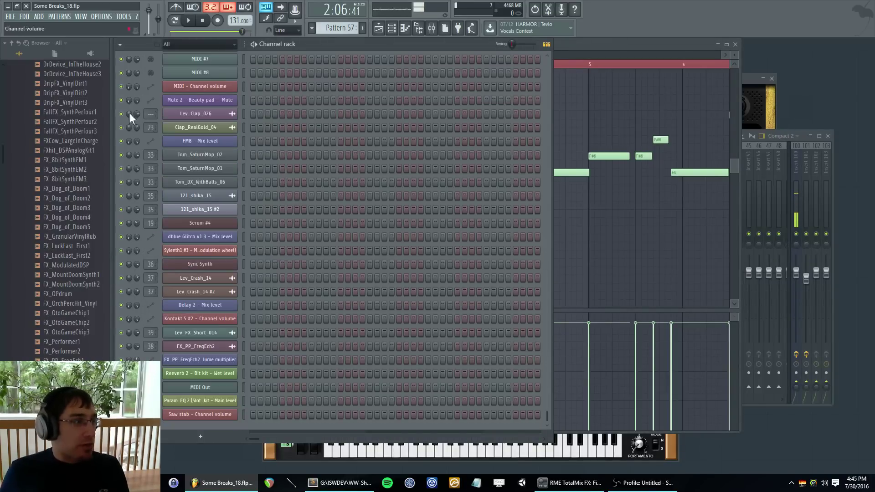
{"action": "left_click", "coordinate": [35, 15]}
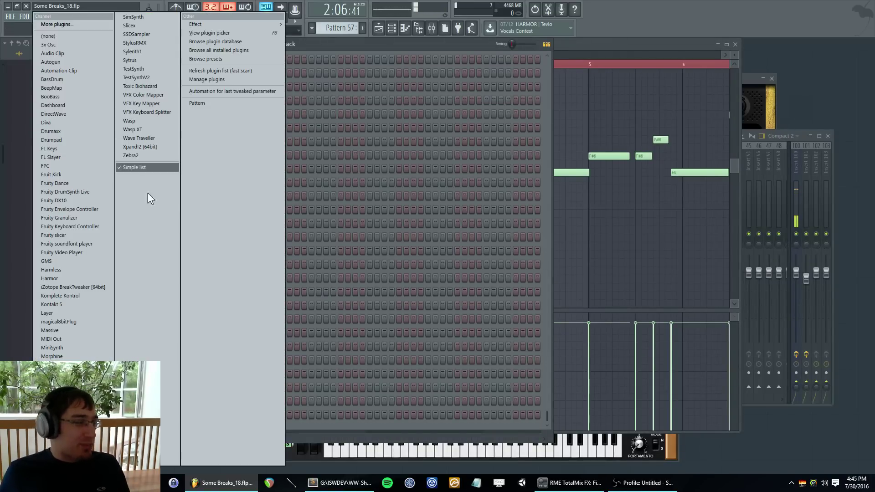
{"action": "left_click", "coordinate": [51, 460]}
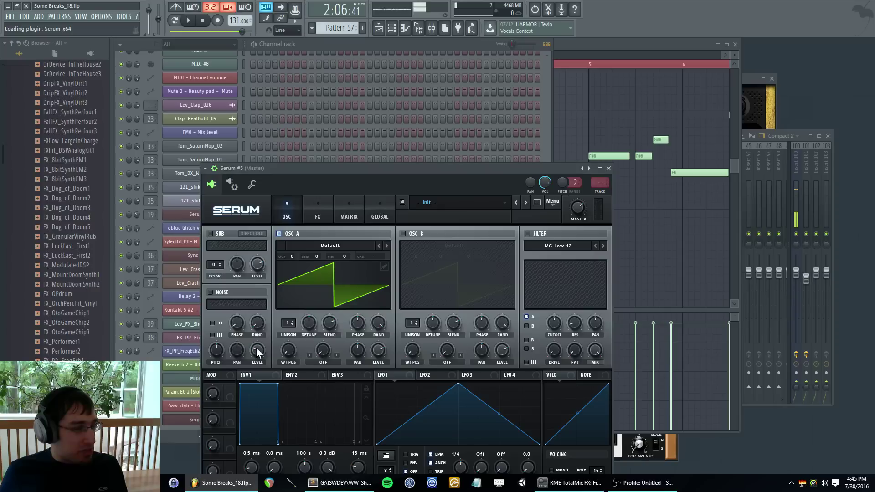
- Route the new Serum channel to mixer insert 40, leaving the insert's name and colour as they are
{"action": "key", "text": "F9"}
{"action": "key", "text": "F9"}
{"action": "key", "text": "F9"}
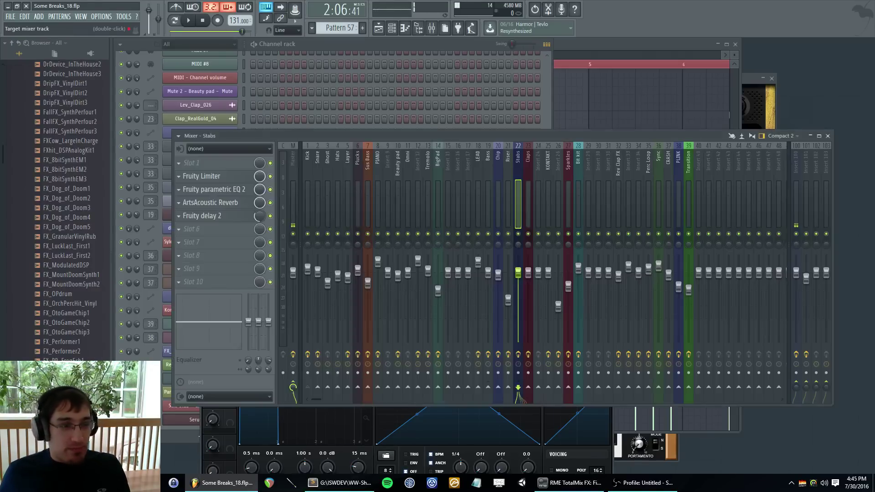
{"action": "left_click_drag", "start_coordinate": [150, 420], "coordinate": [150, 385]}
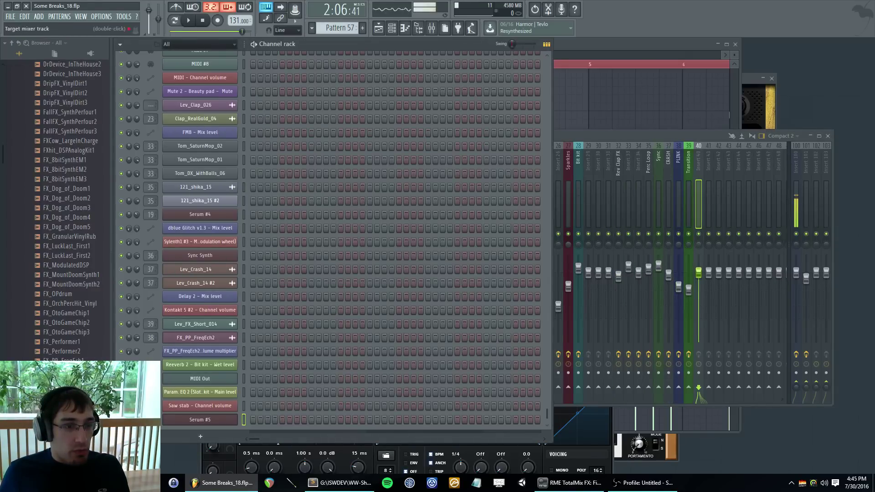
{"action": "key", "text": "F5"}
{"action": "key", "text": "F5"}
{"action": "key", "text": "F6"}
{"action": "middle_click", "coordinate": [699, 171]}
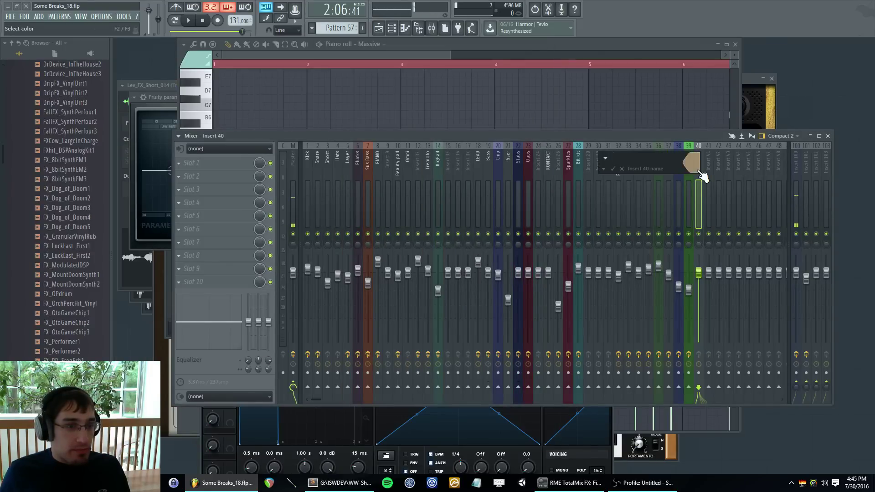
{"action": "key", "text": "Escape"}
- Move the short Pattern 59 clip on playlist Track 12 from bar 62 to bar 70
{"action": "key", "text": "F5"}
{"action": "scroll", "coordinate": [622, 234], "scroll_direction": "down", "scroll_amount": 3}
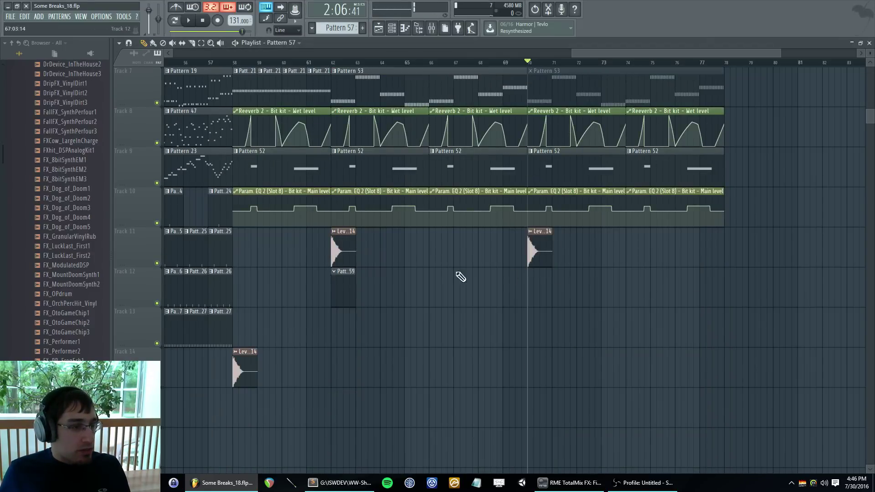
{"action": "left_click_drag", "start_coordinate": [350, 277], "coordinate": [547, 300]}
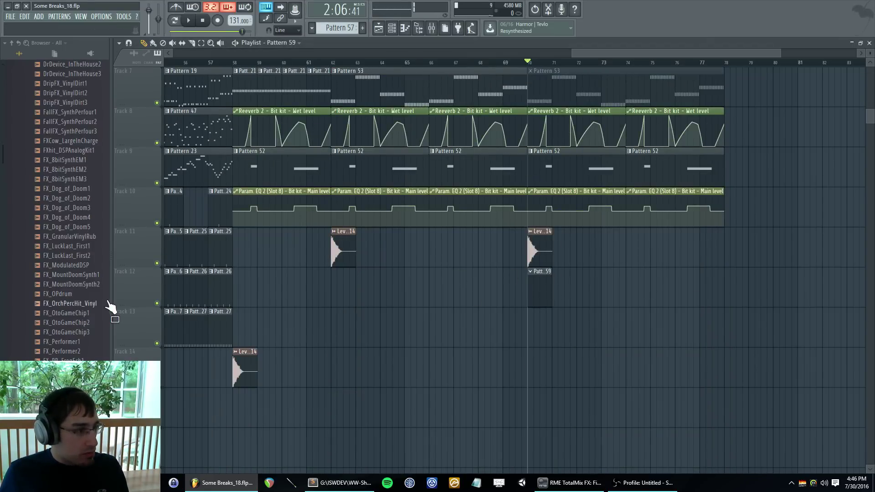
- Browse the Cym folder in GBUCB2_Samples and audition cymbals, including Crash_ChromeDark2 and Cym_808SmoothDSP
{"action": "scroll", "coordinate": [81, 252], "scroll_direction": "up", "scroll_amount": 10}
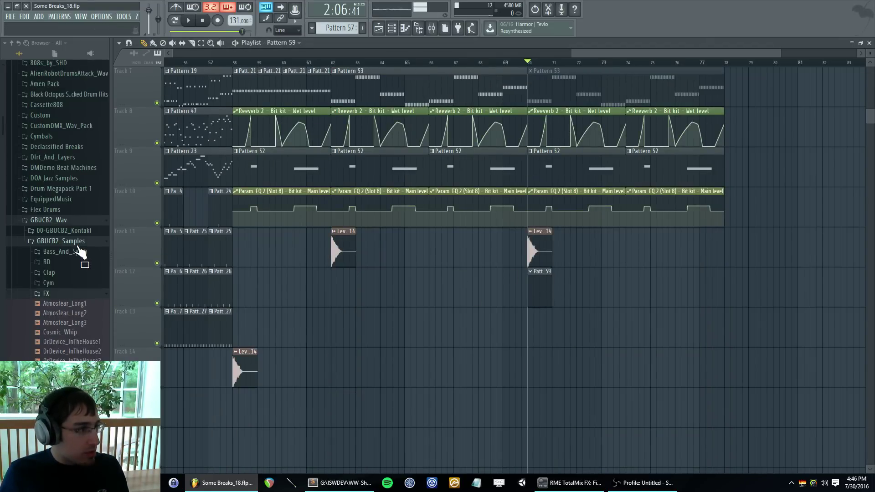
{"action": "left_click", "coordinate": [73, 281]}
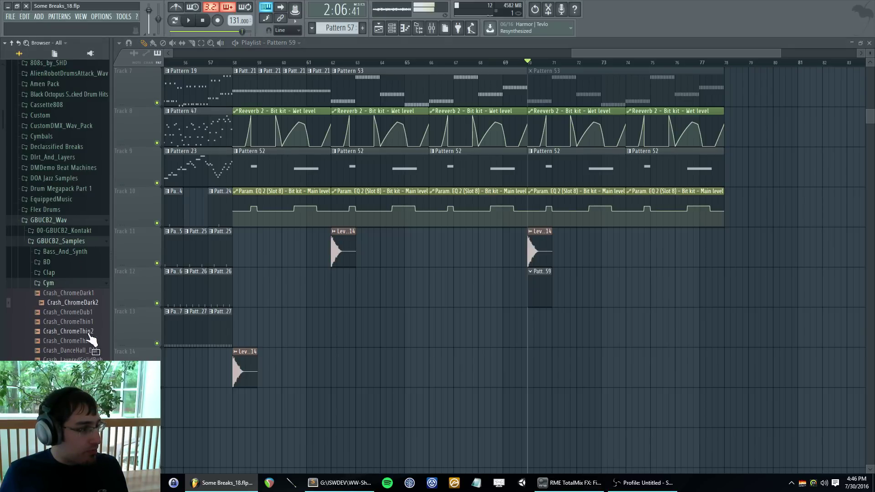
{"action": "scroll", "coordinate": [82, 328], "scroll_direction": "down", "scroll_amount": 6}
{"action": "left_click", "coordinate": [78, 296]}
{"action": "left_click", "coordinate": [87, 304]}
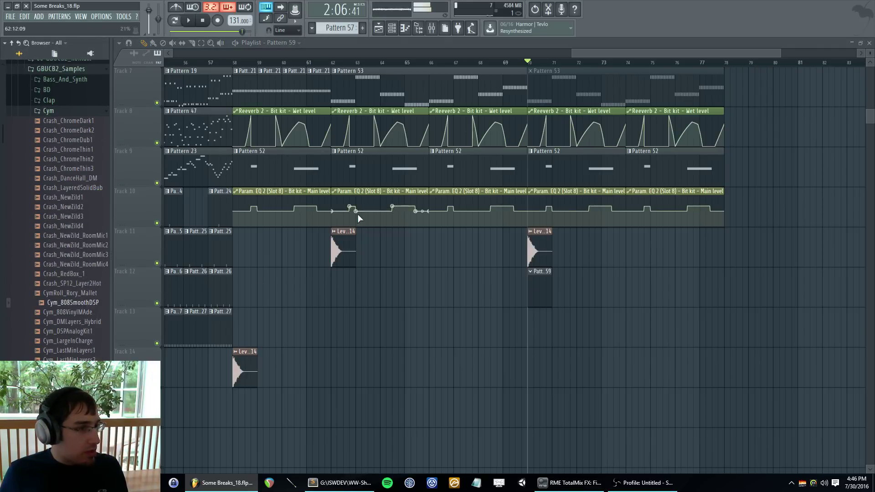
- Play the song and unmute the Pattern 55 and Pattern 56 clips on Track 5 between bars 70 and 78
{"action": "scroll", "coordinate": [571, 195], "scroll_direction": "up", "scroll_amount": 6}
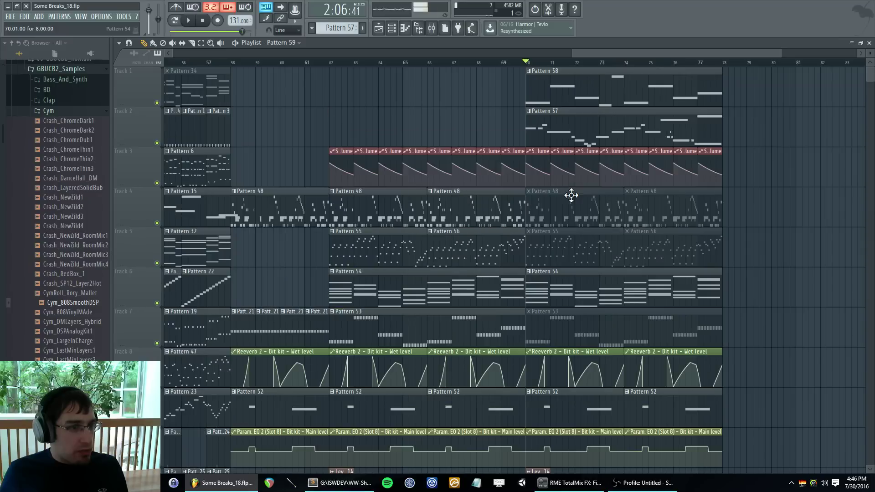
{"action": "key", "text": "space"}
{"action": "left_click", "coordinate": [173, 44]}
{"action": "left_click_drag", "start_coordinate": [602, 249], "coordinate": [659, 250]}
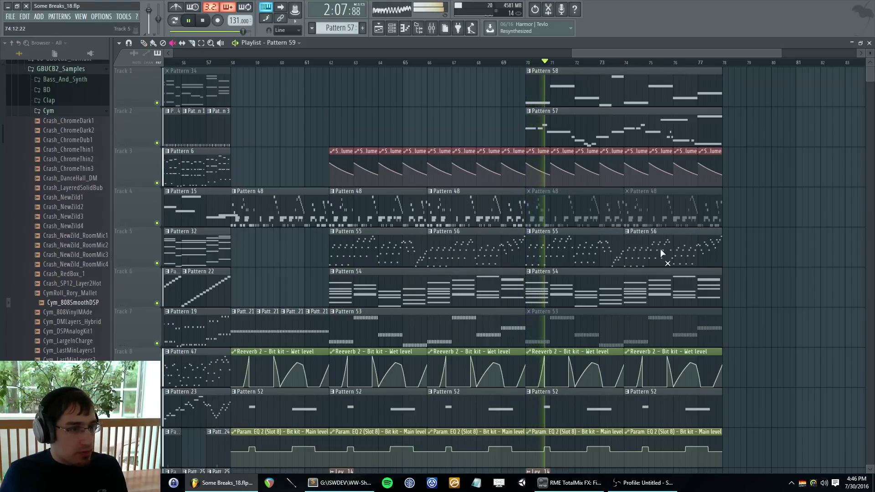
{"action": "left_click", "coordinate": [144, 42]}
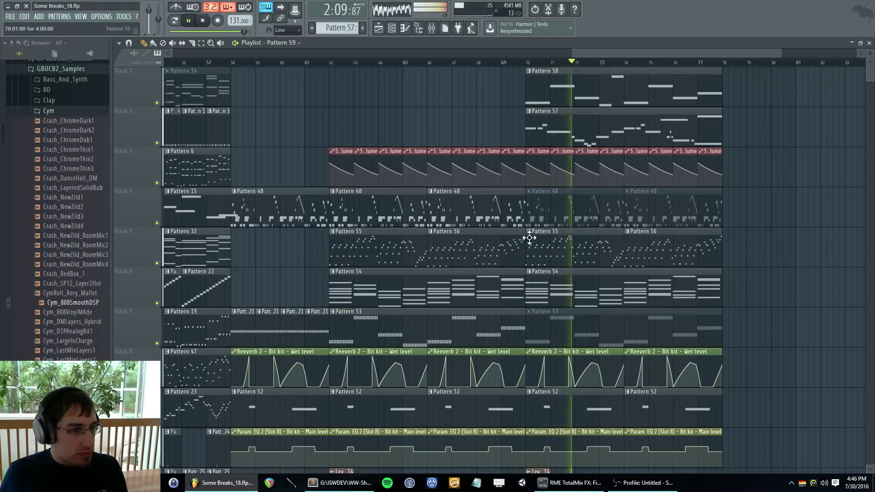
- Make the Pattern 55 clip at bar 70 on Track 5 unique and delete the Pattern 56 clip at bar 74
{"action": "left_click", "coordinate": [532, 233]}
{"action": "left_click", "coordinate": [548, 285]}
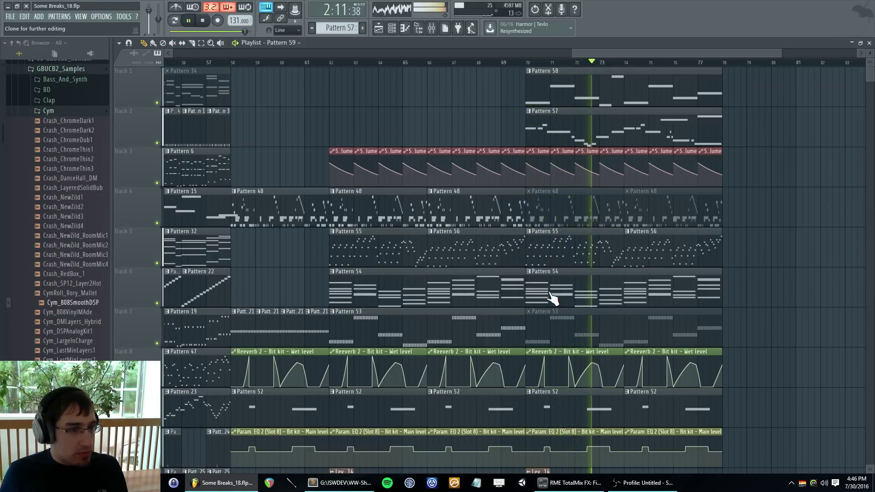
{"action": "right_click", "coordinate": [641, 246]}
- Review the Sync Synth notes of the cloned pattern in the piano roll, and set the playlist position to bar 73
{"action": "double_click", "coordinate": [589, 245]}
{"action": "key", "text": "F6"}
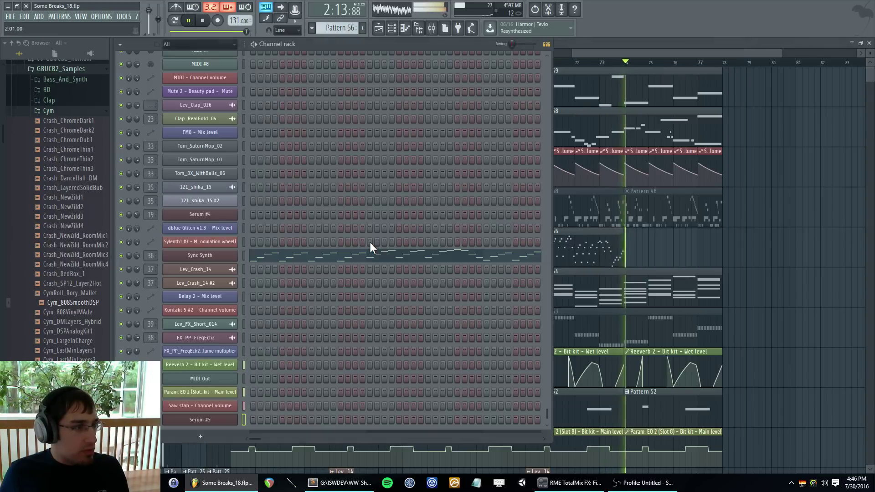
{"action": "key", "text": "space"}
{"action": "right_click", "coordinate": [245, 251]}
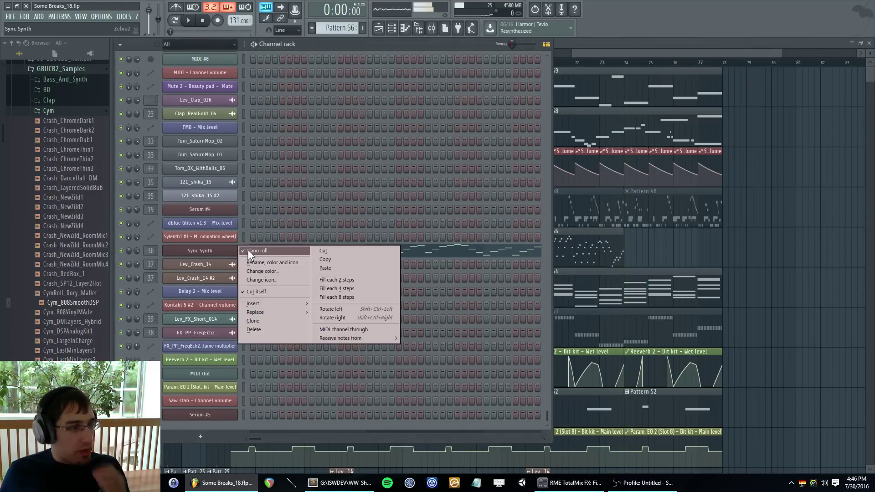
{"action": "right_click", "coordinate": [235, 250]}
{"action": "left_click", "coordinate": [256, 251]}
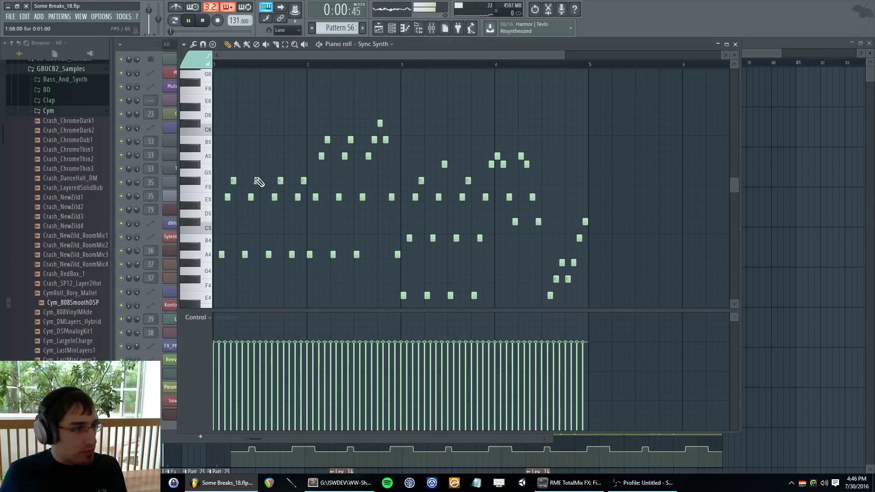
{"action": "key", "text": "F5"}
{"action": "left_click", "coordinate": [601, 62]}
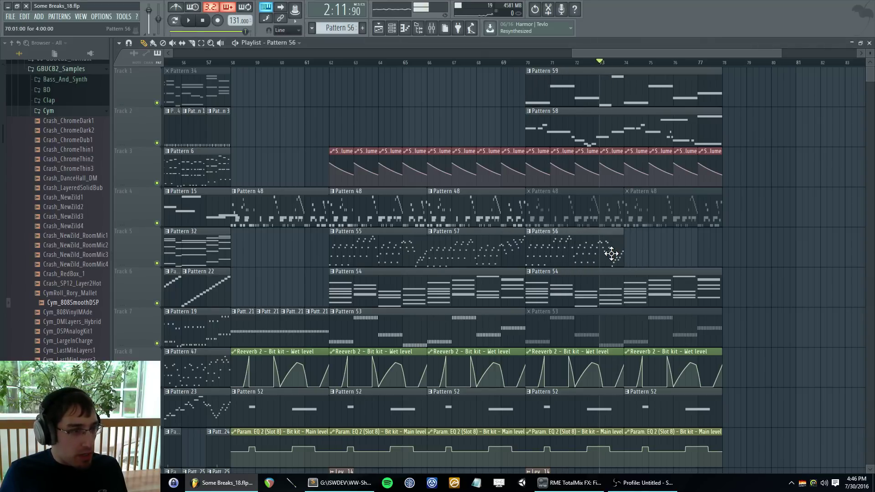
- Delete all existing Sync Synth notes from Pattern 56 in the piano roll
{"action": "left_click_drag", "start_coordinate": [527, 62], "coordinate": [626, 69]}
{"action": "key", "text": "F5"}
{"action": "key", "text": "F6"}
{"action": "key", "text": "F6"}
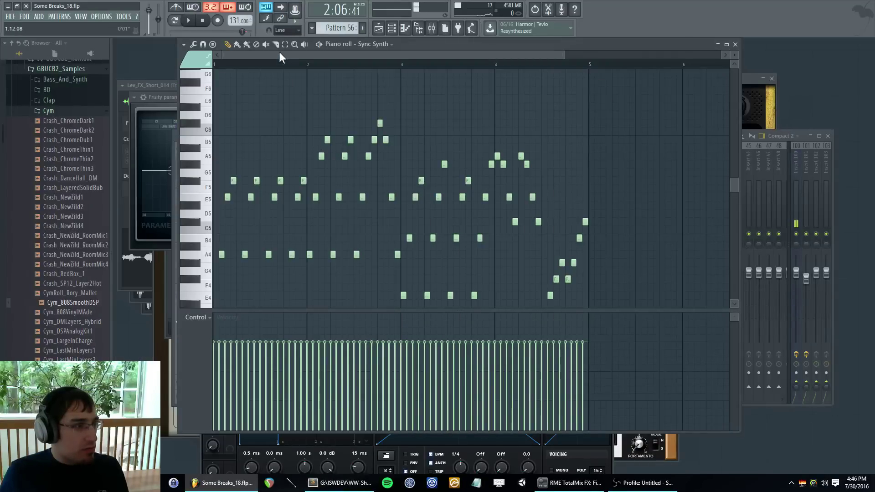
{"action": "key", "text": "space"}
{"action": "key", "text": "space"}
{"action": "scroll", "coordinate": [228, 179], "scroll_direction": "down", "scroll_amount": 1}
{"action": "key", "text": "ctrl+a"}
{"action": "key", "text": "Delete"}
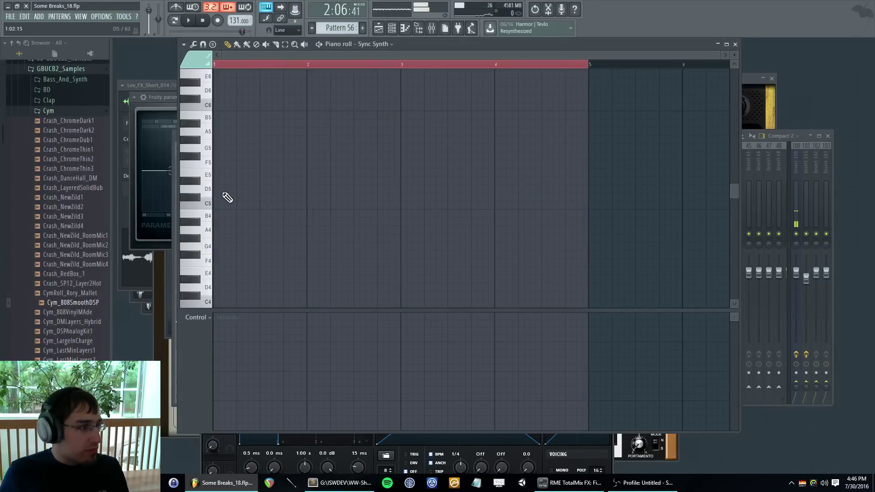
- Enter an ascending eight-note Sync Synth run in the first half of bar 1: D5, F#5, B5, C#6, E6, F#6, A6, B6
{"action": "left_click", "coordinate": [216, 197]}
{"action": "left_click", "coordinate": [216, 190]}
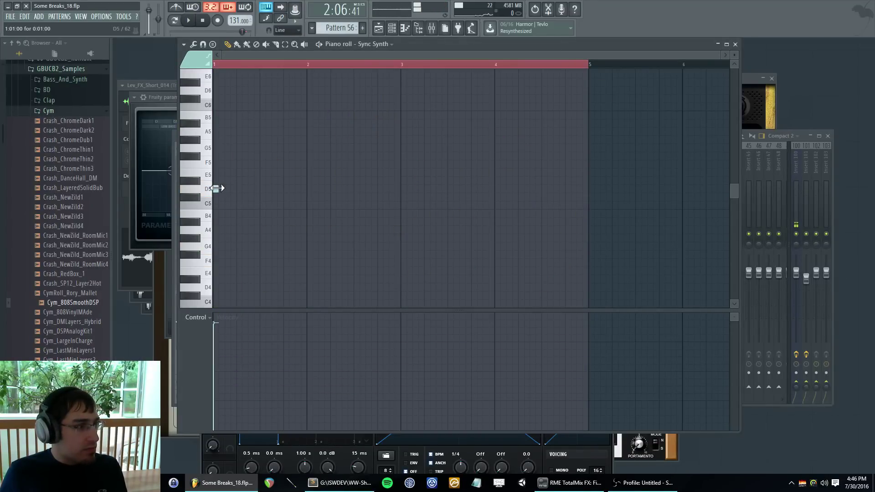
{"action": "scroll", "coordinate": [217, 188], "scroll_direction": "up", "scroll_amount": 2}
{"action": "left_click_drag", "start_coordinate": [276, 55], "coordinate": [198, 64]}
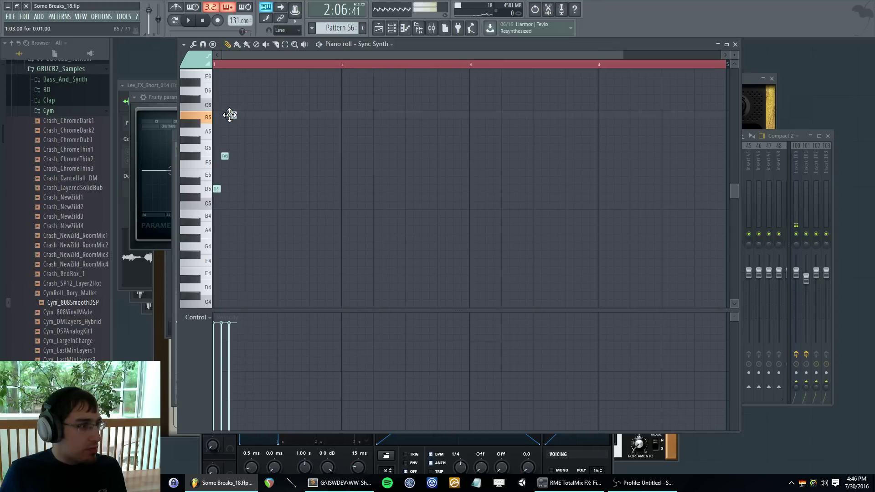
{"action": "left_click", "coordinate": [240, 99]}
{"action": "scroll", "coordinate": [250, 147], "scroll_direction": "up", "scroll_amount": 2}
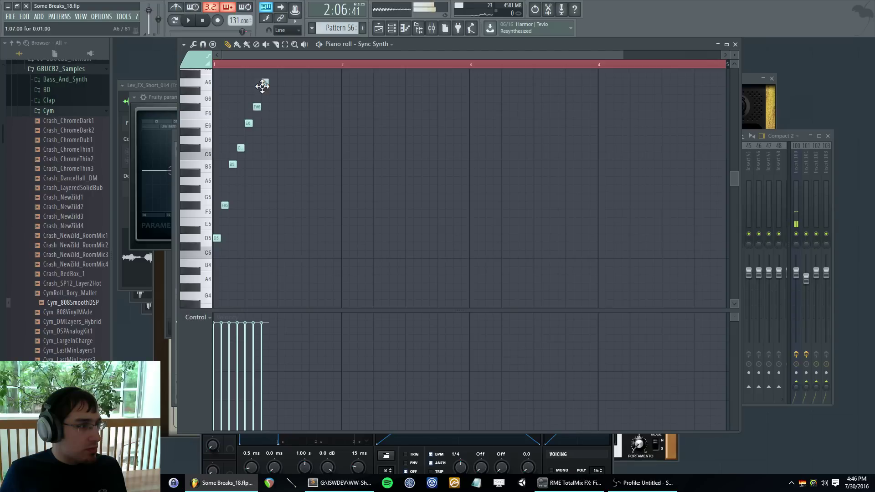
{"action": "left_click", "coordinate": [272, 74]}
{"action": "scroll", "coordinate": [276, 98], "scroll_direction": "up", "scroll_amount": 2}
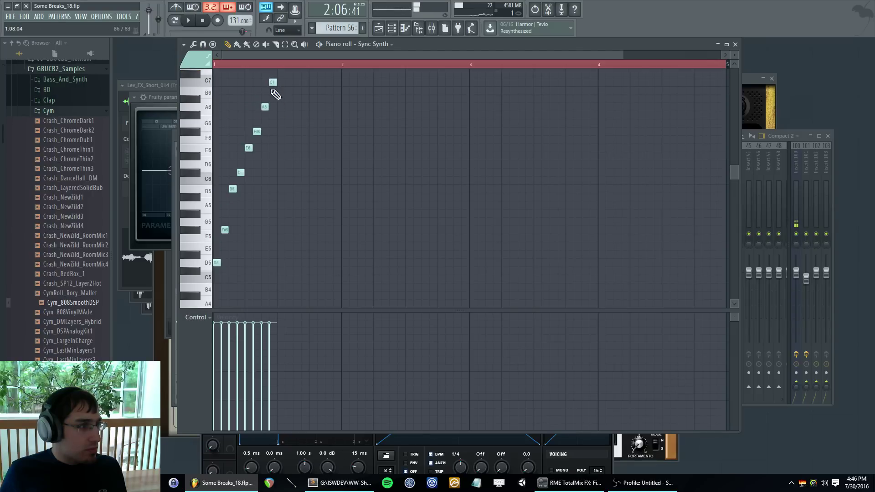
{"action": "key", "text": "space"}
{"action": "key", "text": "space"}
- Duplicate the eight-note run into the second half of bar 1 and play it back
{"action": "key", "text": "ctrl+a"}
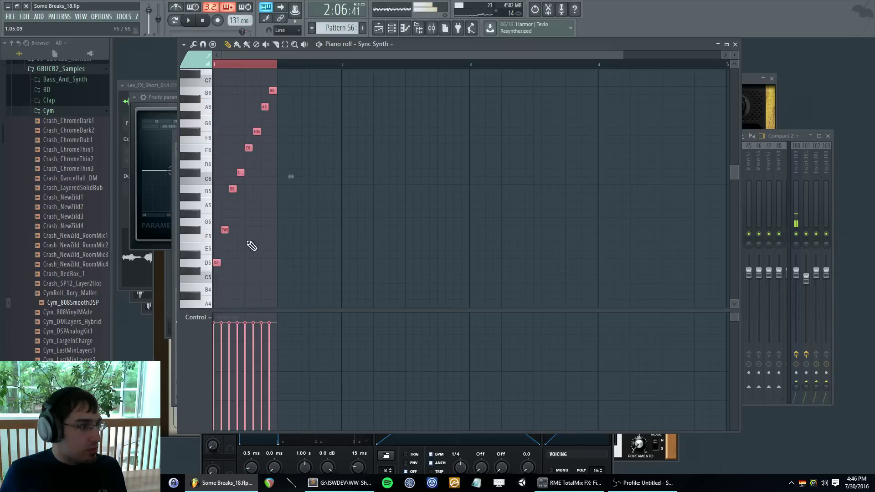
{"action": "key", "text": "ctrl+b"}
{"action": "key", "text": "space"}
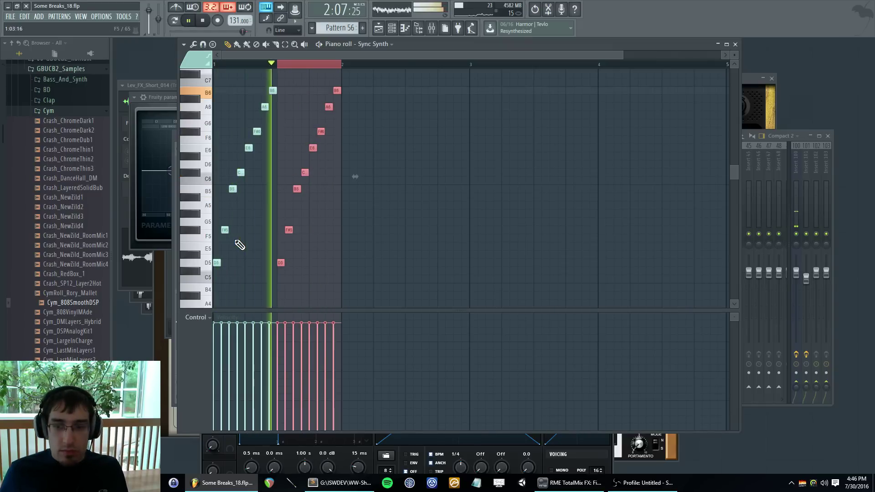
{"action": "key", "text": "space"}
- Enter a rising run in the first half of bar 2: A4, E5, G#5, A5, B5, C#6, E6, A6
{"action": "scroll", "coordinate": [346, 287], "scroll_direction": "down", "scroll_amount": 2}
{"action": "left_click", "coordinate": [342, 263]}
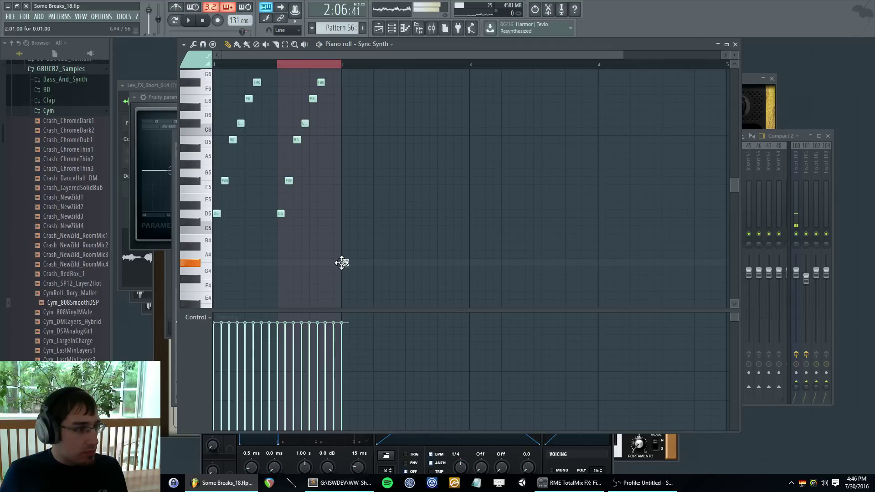
{"action": "left_click", "coordinate": [340, 252]}
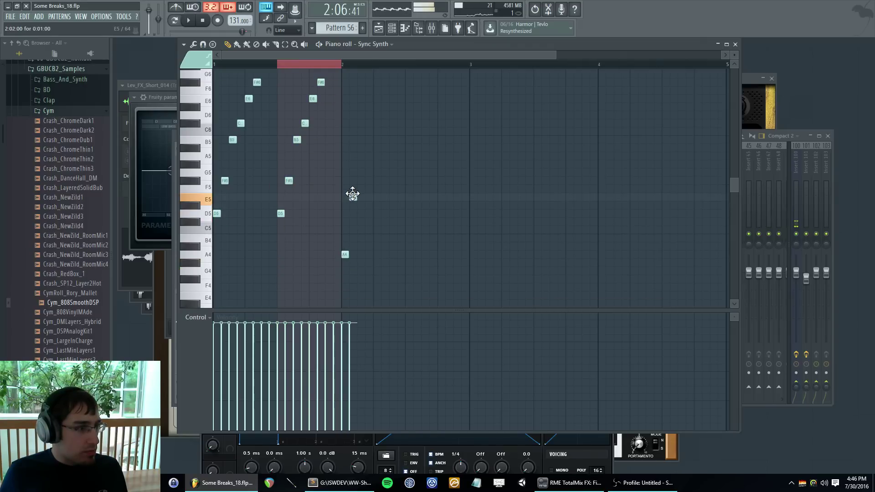
{"action": "left_click", "coordinate": [361, 164]}
{"action": "left_click", "coordinate": [368, 156]}
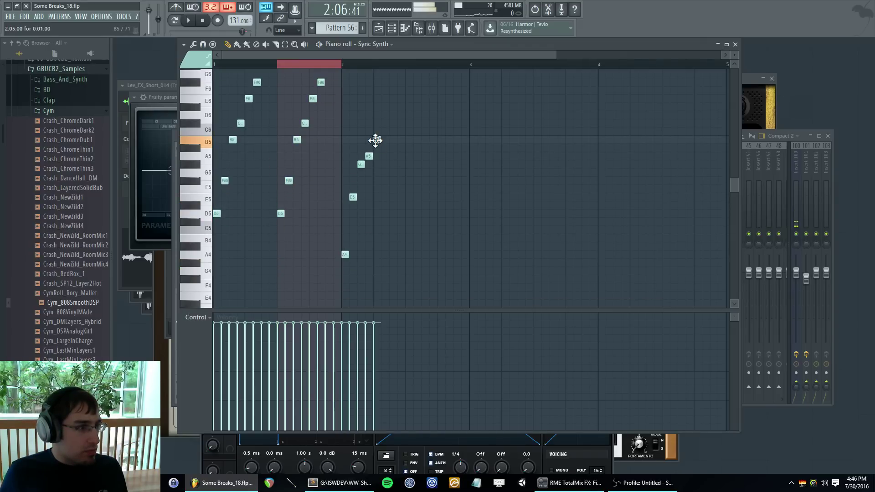
{"action": "left_click", "coordinate": [376, 140]}
{"action": "left_click", "coordinate": [393, 99]}
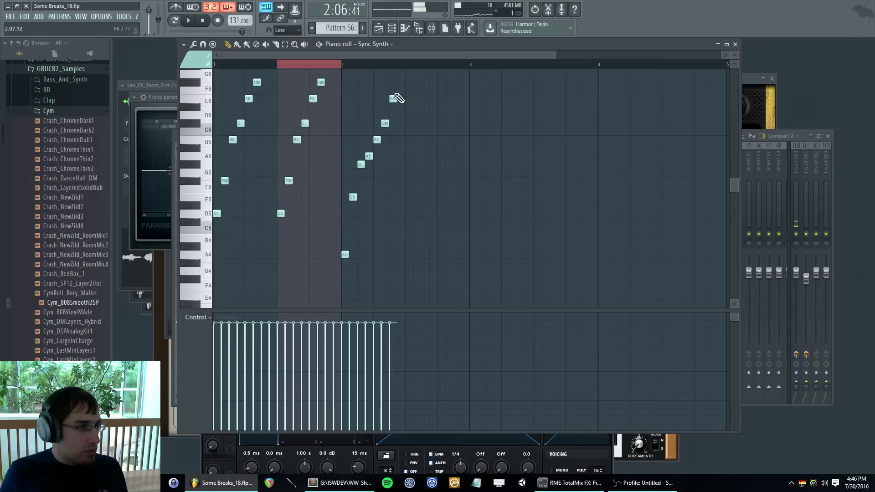
{"action": "mouse_move", "coordinate": [398, 75]}
{"action": "left_mouse_down"}
{"action": "mouse_move", "coordinate": [399, 88]}
{"action": "mouse_move", "coordinate": [400, 78]}
{"action": "left_mouse_up"}
{"action": "scroll", "coordinate": [399, 88], "scroll_direction": "up", "scroll_amount": 1}
{"action": "left_click", "coordinate": [347, 67]}
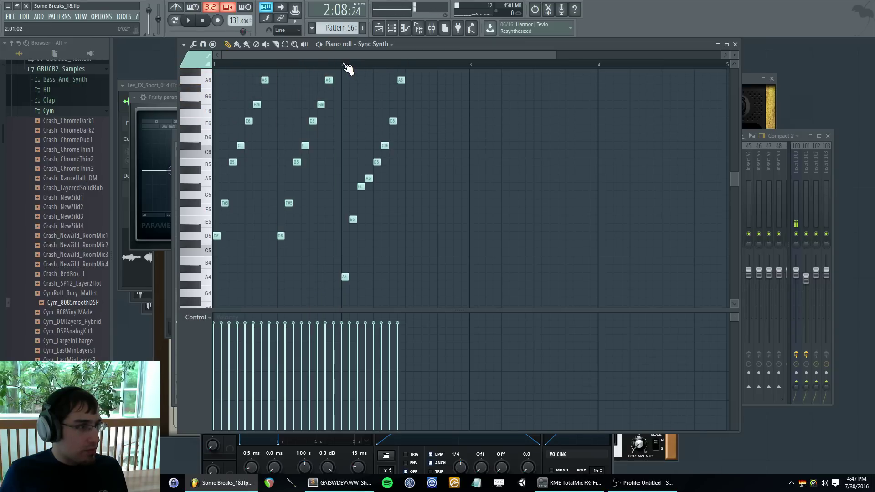
{"action": "key", "text": "space"}
- Duplicate the A4-to-A6 run into the second half of bar 2 and play the pattern from the start
{"action": "left_click_drag", "start_coordinate": [347, 66], "coordinate": [406, 66]}
{"action": "key", "text": "ctrl+b"}
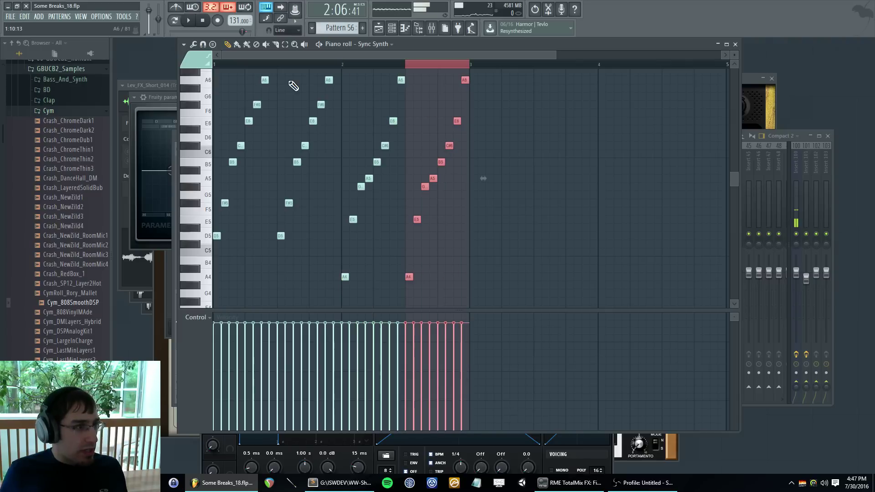
{"action": "left_click", "coordinate": [235, 67]}
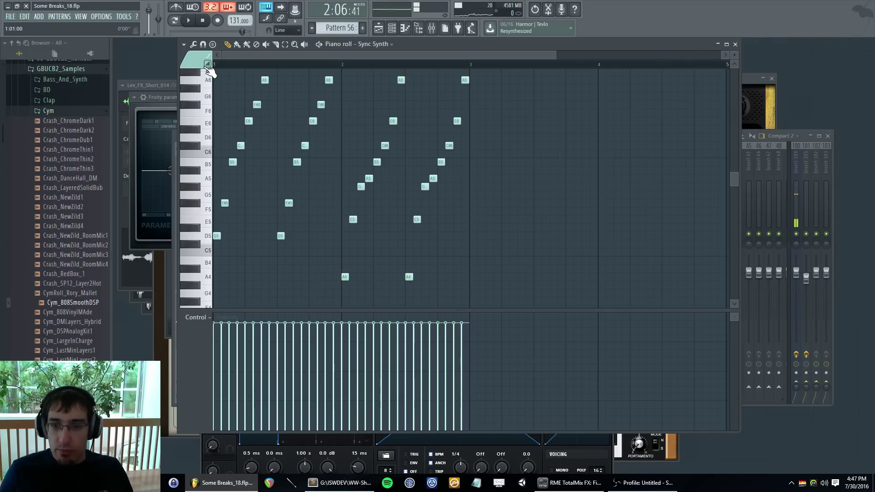
{"action": "key", "text": "space"}
{"action": "left_click_drag", "start_coordinate": [327, 55], "coordinate": [404, 65]}
{"action": "scroll", "coordinate": [373, 217], "scroll_direction": "down", "scroll_amount": 3}
{"action": "key", "text": "space"}
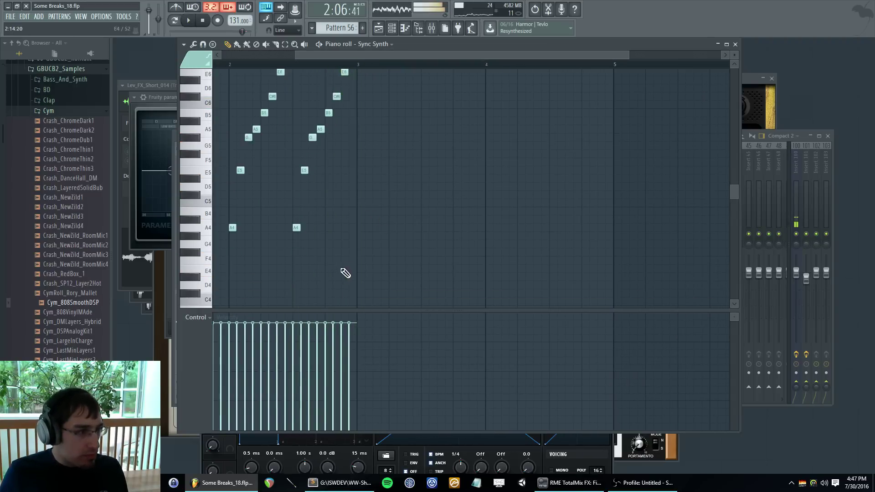
- Enter a rising run in the first half of bar 3: E4, B4, F#5, G#5, B5, E6, F#6, G#6
{"action": "left_click", "coordinate": [359, 261]}
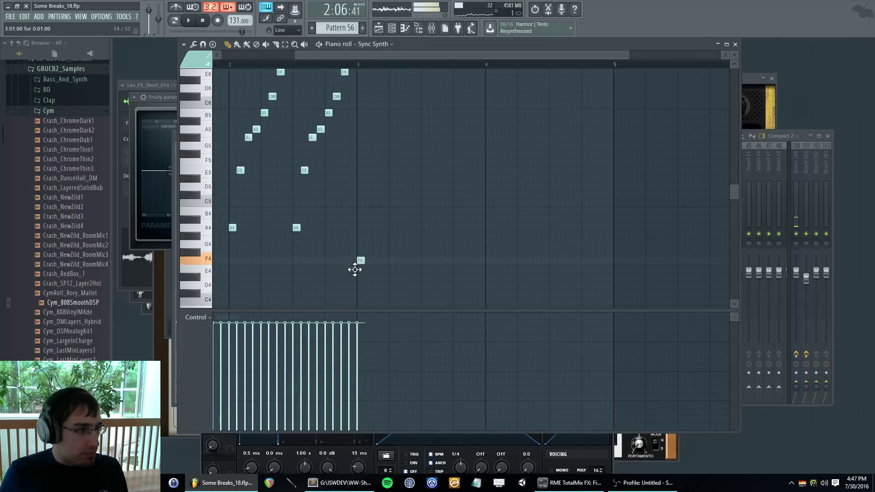
{"action": "left_click", "coordinate": [363, 213]}
{"action": "left_click", "coordinate": [377, 153]}
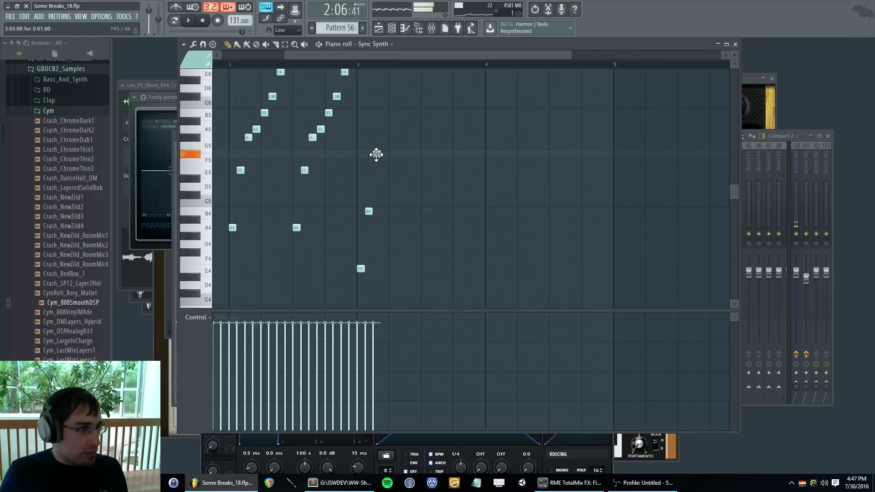
{"action": "left_click", "coordinate": [390, 113]}
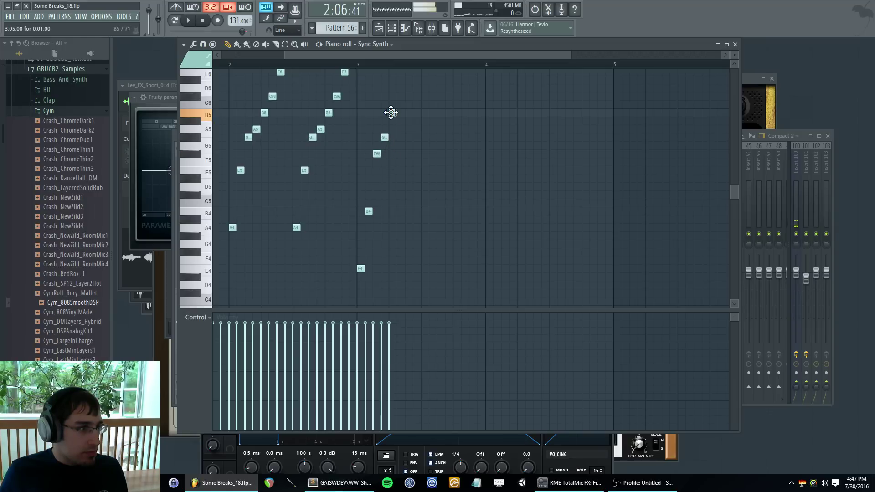
{"action": "scroll", "coordinate": [395, 121], "scroll_direction": "up", "scroll_amount": 1}
{"action": "scroll", "coordinate": [401, 108], "scroll_direction": "up", "scroll_amount": 1}
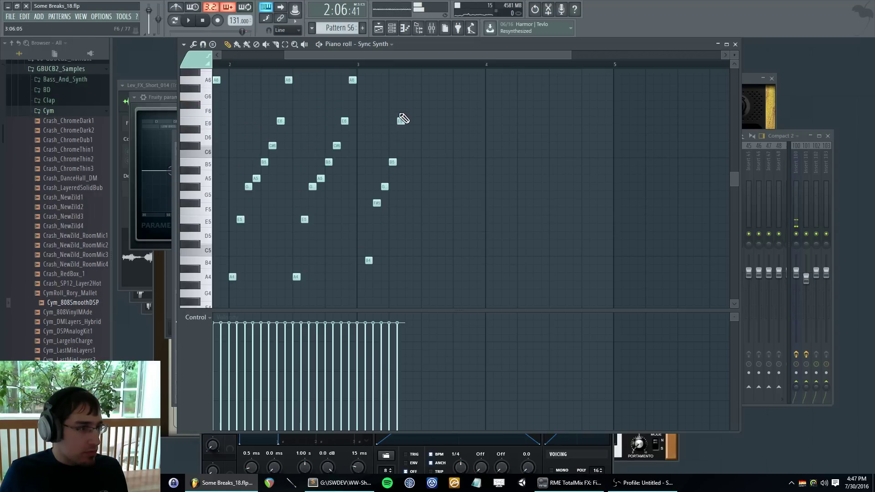
{"action": "left_click", "coordinate": [405, 104]}
{"action": "left_click", "coordinate": [413, 88]}
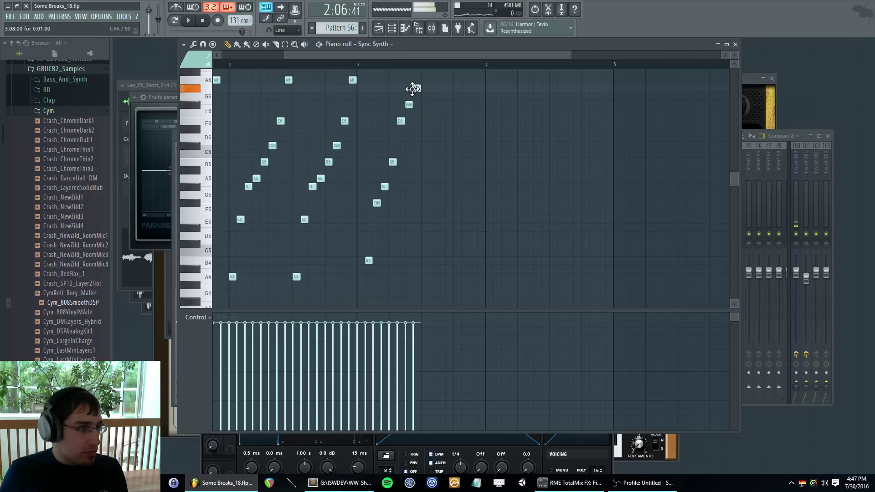
- Duplicate the E4-to-G#6 run into the second half of bar 3 and play it from bar 3
{"action": "left_click_drag", "start_coordinate": [361, 69], "coordinate": [416, 73]}
{"action": "key", "text": "ctrl+b"}
{"action": "left_click", "coordinate": [361, 70]}
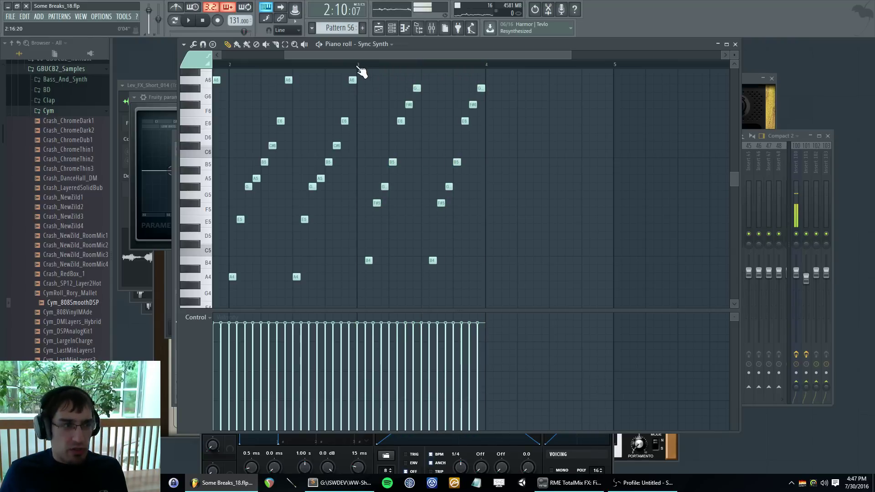
{"action": "key", "text": "space"}
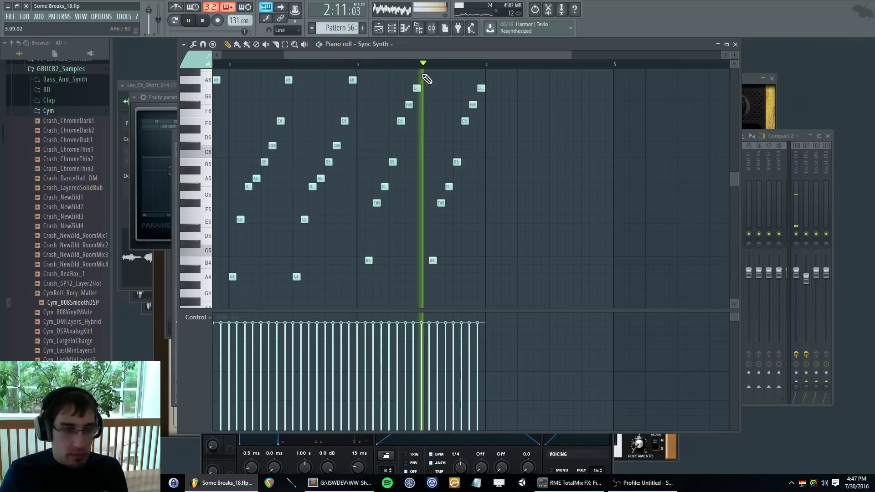
{"action": "left_click_drag", "start_coordinate": [432, 54], "coordinate": [488, 57]}
{"action": "scroll", "coordinate": [410, 183], "scroll_direction": "down", "scroll_amount": 1}
{"action": "key", "text": "space"}
- Enter a rising run in the first half of bar 4: C#5, E5, G#5, C#6, D#6, E6, F#6, G#6
{"action": "left_click", "coordinate": [391, 211]}
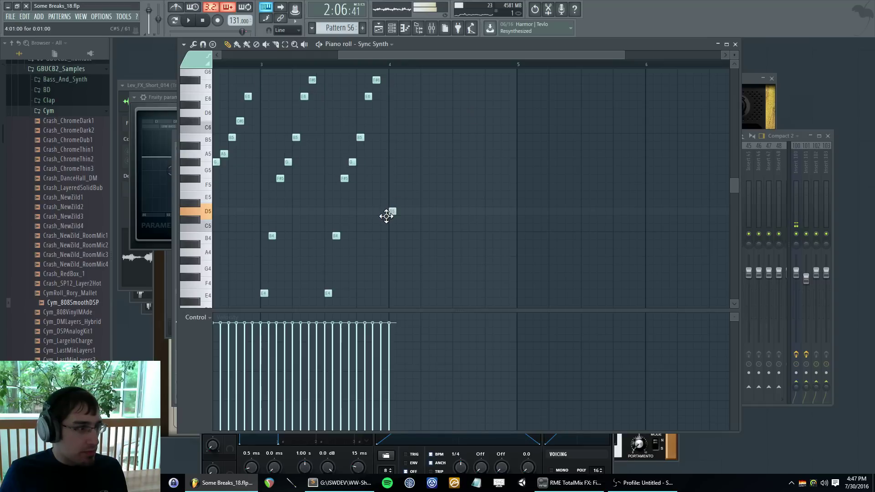
{"action": "left_click_drag", "start_coordinate": [386, 216], "coordinate": [390, 220]}
{"action": "left_click", "coordinate": [399, 195]}
{"action": "left_click", "coordinate": [407, 153]}
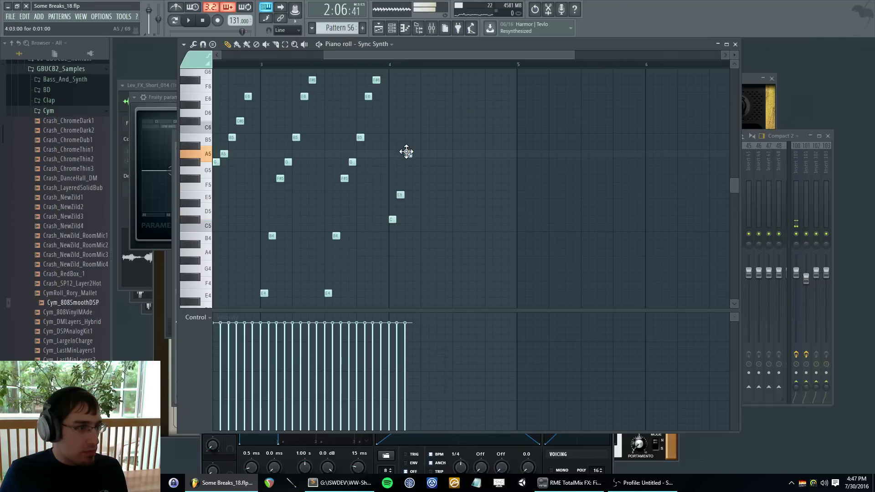
{"action": "left_click_drag", "start_coordinate": [407, 153], "coordinate": [409, 162]}
{"action": "left_click", "coordinate": [415, 121]}
{"action": "left_click", "coordinate": [422, 104]}
{"action": "left_click", "coordinate": [431, 96]}
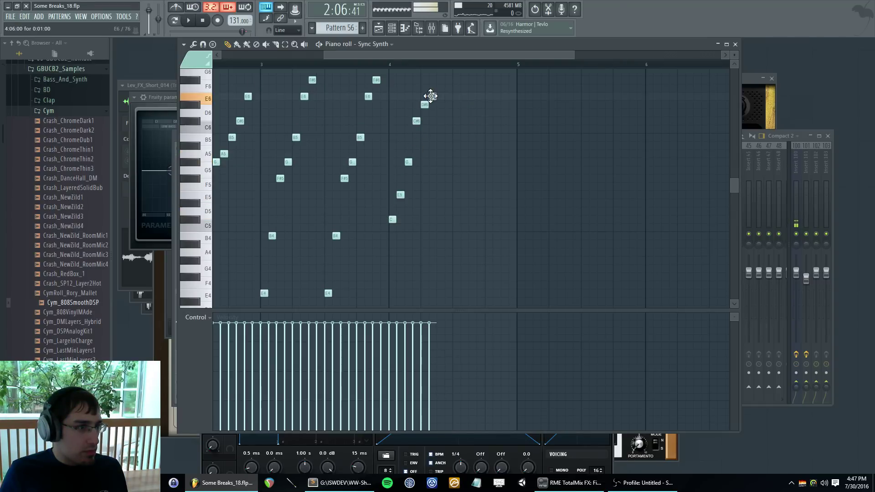
{"action": "scroll", "coordinate": [430, 96], "scroll_direction": "up", "scroll_amount": 1}
{"action": "left_click", "coordinate": [439, 105]}
{"action": "left_click", "coordinate": [447, 88]}
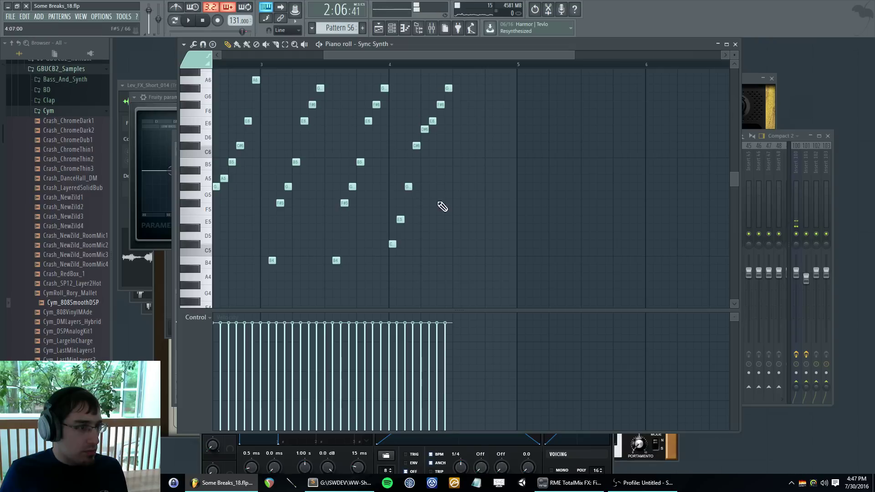
- Fill the second half of bar 4 with a varied run: G#5, C#6, D#6, E6, G#6, F#6, B6, G#6
{"action": "left_click", "coordinate": [454, 178]}
{"action": "left_click_drag", "start_coordinate": [454, 178], "coordinate": [455, 186]}
{"action": "left_click", "coordinate": [462, 145]}
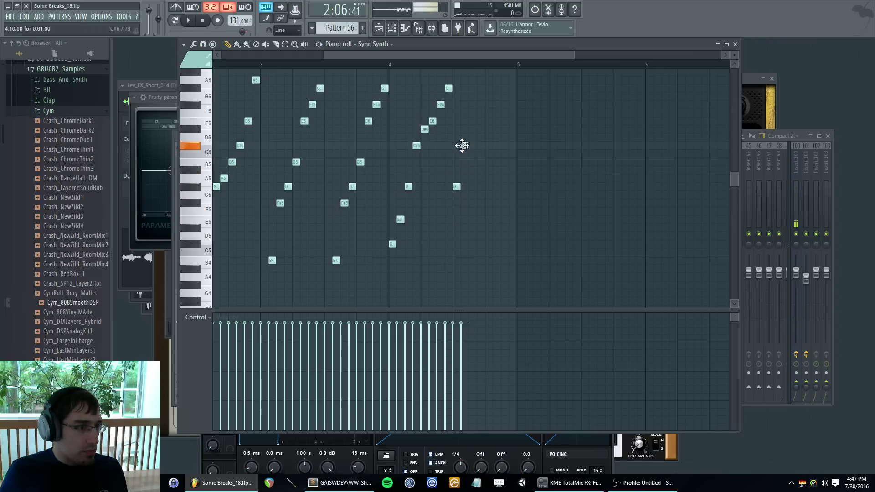
{"action": "left_click", "coordinate": [474, 130]}
{"action": "scroll", "coordinate": [478, 123], "scroll_direction": "up", "scroll_amount": 1}
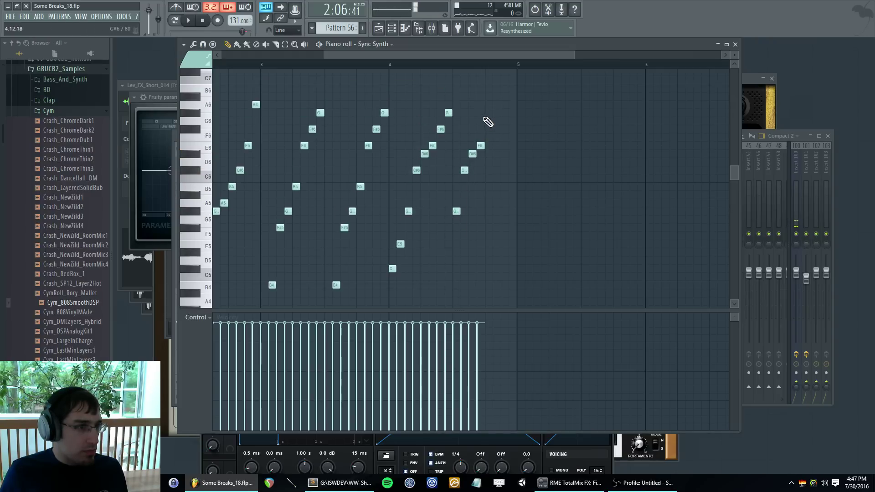
{"action": "left_click", "coordinate": [486, 114]}
{"action": "left_click", "coordinate": [494, 122]}
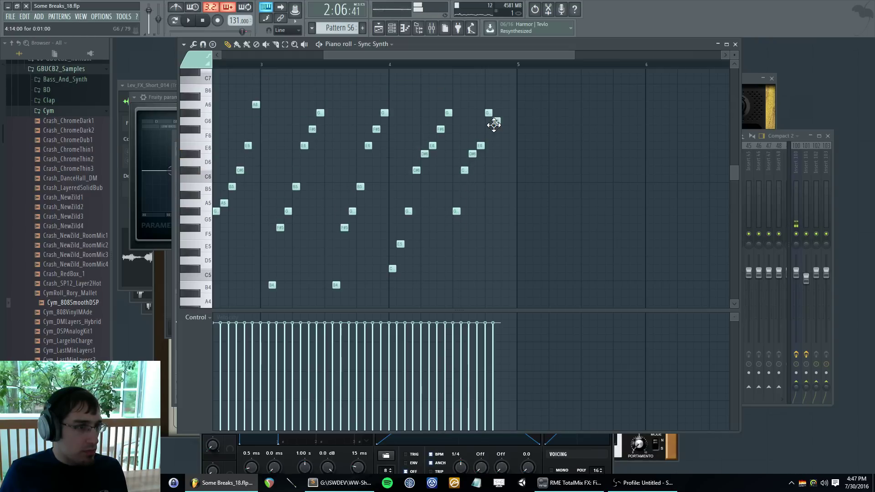
{"action": "left_click", "coordinate": [505, 88]}
{"action": "left_click", "coordinate": [511, 112]}
- Play back the new Sync Synth sequence, listening again from bar 3 and from bar 4
{"action": "key", "text": "space"}
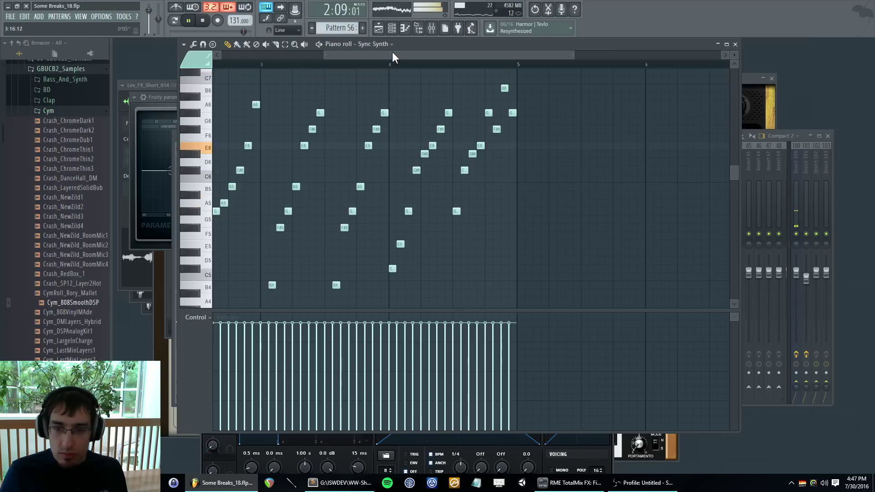
{"action": "key", "text": "ctrl+a"}
{"action": "left_click_drag", "start_coordinate": [388, 57], "coordinate": [358, 91]}
{"action": "key", "text": "space"}
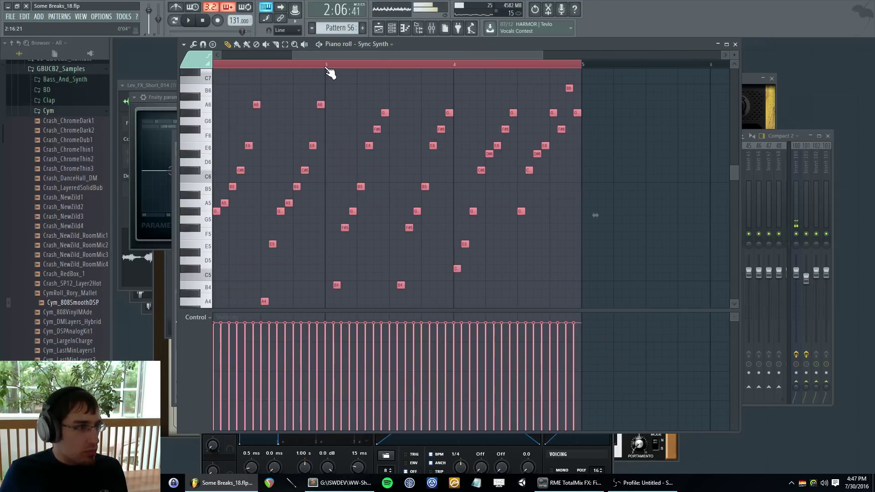
{"action": "left_click", "coordinate": [326, 68]}
{"action": "key", "text": "space"}
{"action": "key", "text": "space"}
{"action": "left_click", "coordinate": [406, 103]}
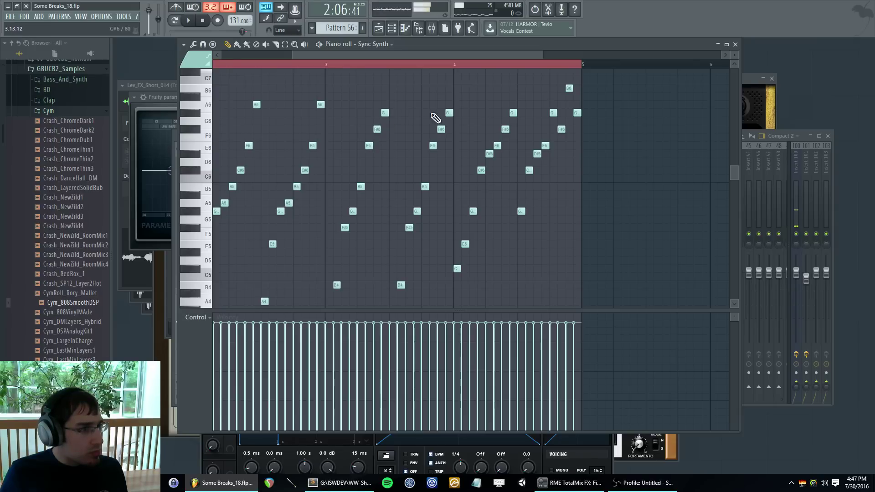
{"action": "left_click", "coordinate": [455, 65]}
{"action": "key", "text": "space"}
{"action": "key", "text": "space"}
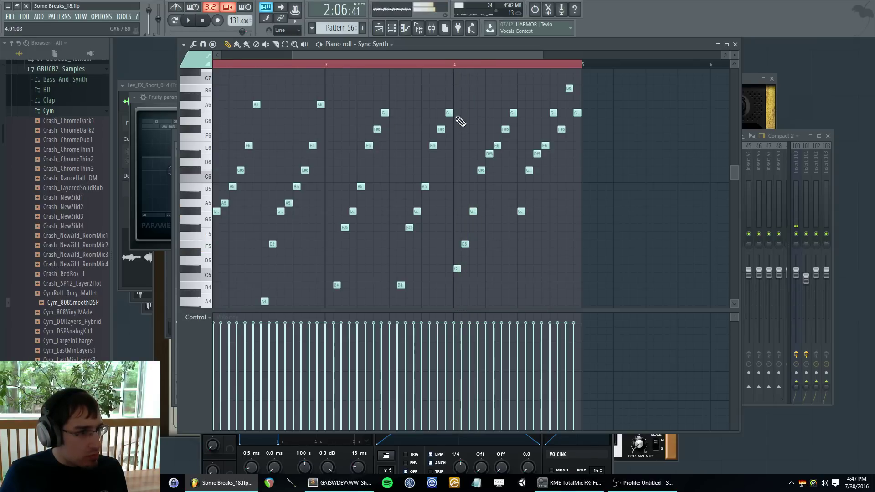
- Change the last two notes of bar 4's first run to G#6 and B6, and play back from bar 4
{"action": "left_click", "coordinate": [497, 146]}
{"action": "left_click_drag", "start_coordinate": [502, 113], "coordinate": [503, 88]}
{"action": "left_click", "coordinate": [512, 113]}
{"action": "right_click", "coordinate": [512, 113]}
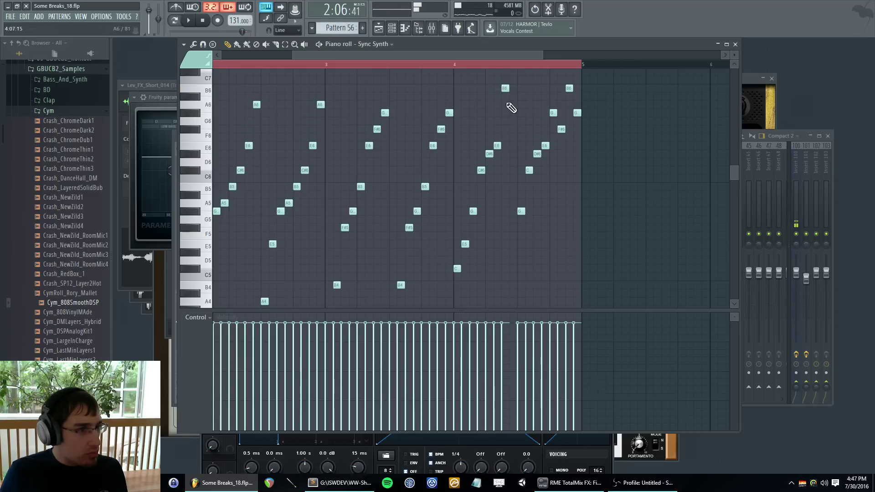
{"action": "right_click", "coordinate": [505, 89]}
{"action": "left_click", "coordinate": [503, 112]}
{"action": "left_click", "coordinate": [513, 89]}
{"action": "left_click", "coordinate": [455, 64]}
{"action": "key", "text": "space"}
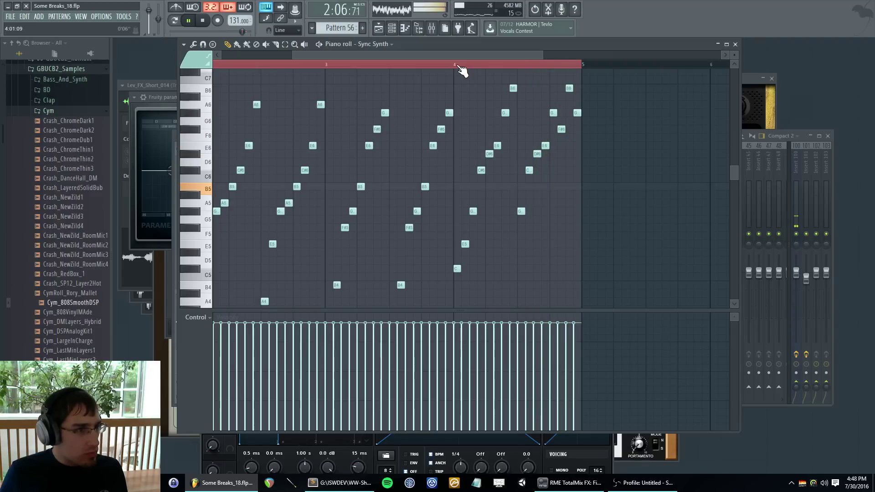
- Duplicate the whole four-bar Sync Synth sequence into bars 5 to 8 and play it in the arrangement
{"action": "key", "text": "ctrl+a"}
{"action": "left_click_drag", "start_coordinate": [465, 56], "coordinate": [630, 68]}
{"action": "key", "text": "ctrl+b"}
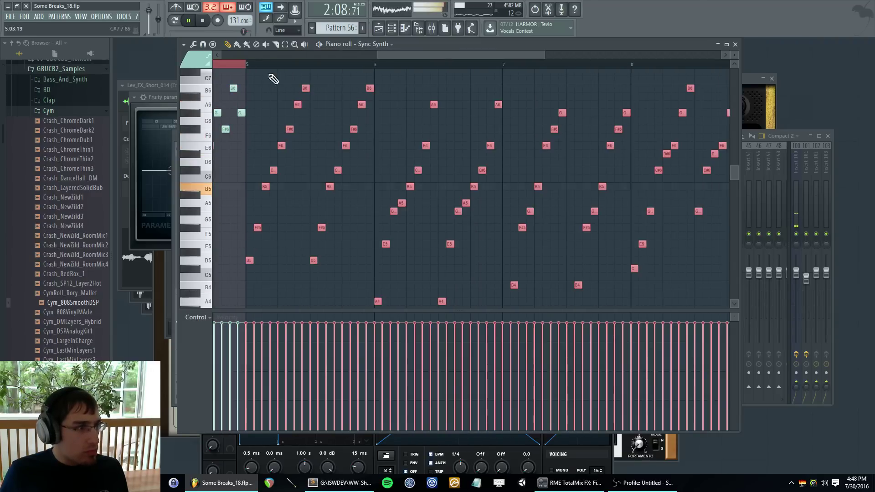
{"action": "key", "text": "space"}
{"action": "key", "text": "ctrl+d"}
{"action": "key", "text": "F5"}
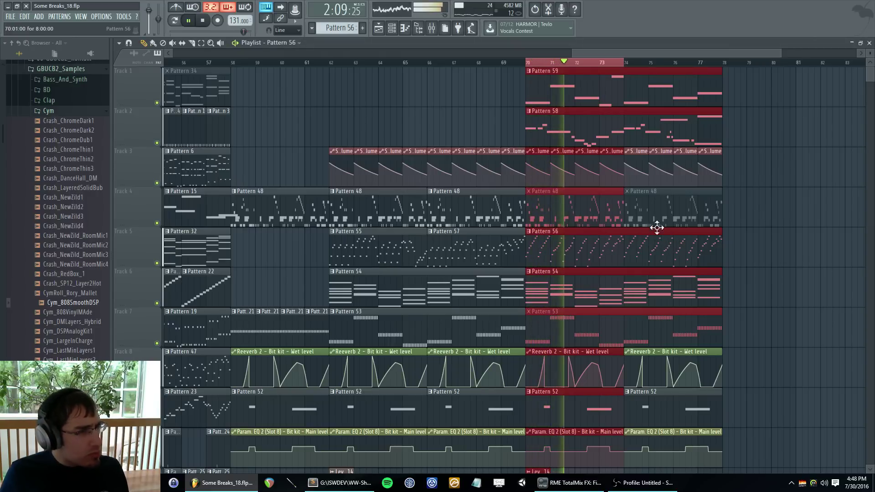
- Loop arrangement bars 74 to 78 and listen to the second half of Pattern 56 in its piano roll
{"action": "right_click", "coordinate": [726, 64]}
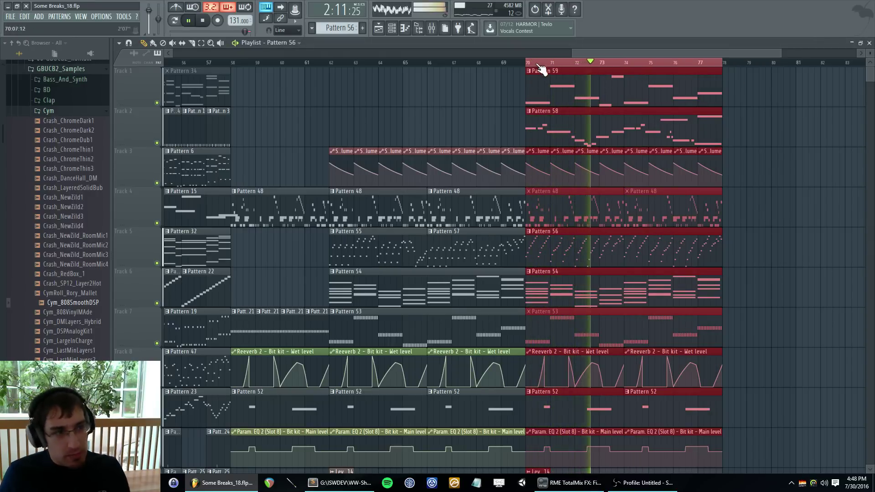
{"action": "left_click_drag", "start_coordinate": [529, 65], "coordinate": [623, 65]}
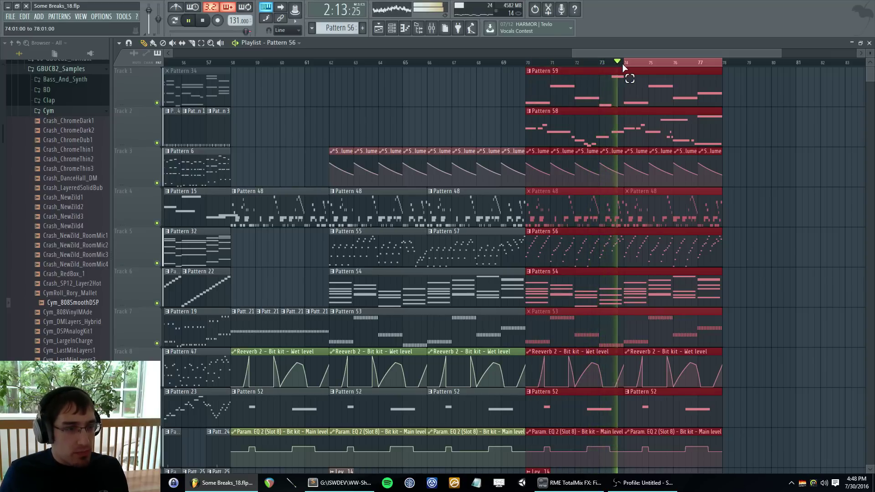
{"action": "double_click", "coordinate": [631, 248]}
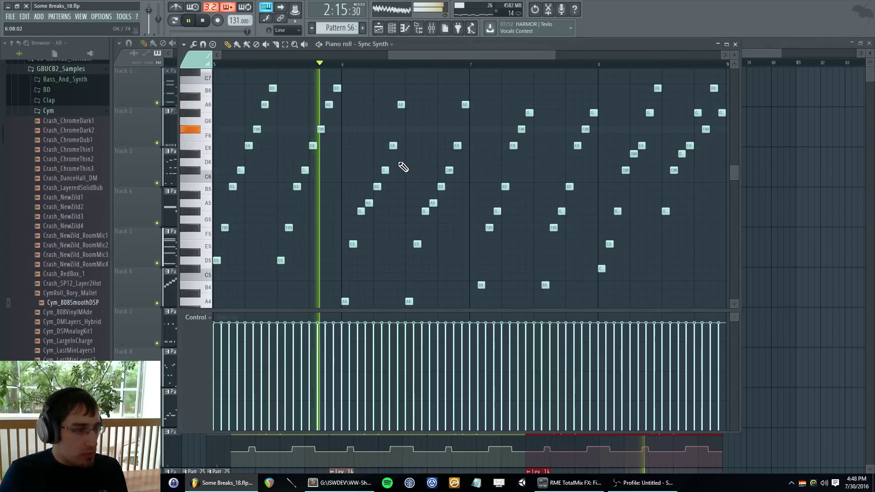
{"action": "left_click_drag", "start_coordinate": [505, 54], "coordinate": [567, 69]}
{"action": "scroll", "coordinate": [420, 261], "scroll_direction": "down", "scroll_amount": 1}
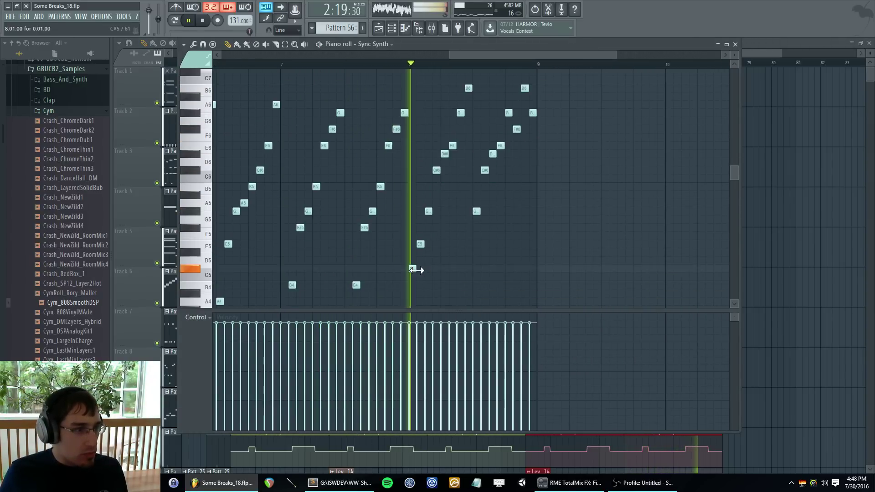
- Stop playback and delete all the Sync Synth notes in bar 8
{"action": "key", "text": "space"}
{"action": "left_click_drag", "start_coordinate": [416, 269], "coordinate": [554, 67]}
{"action": "key", "text": "Delete"}
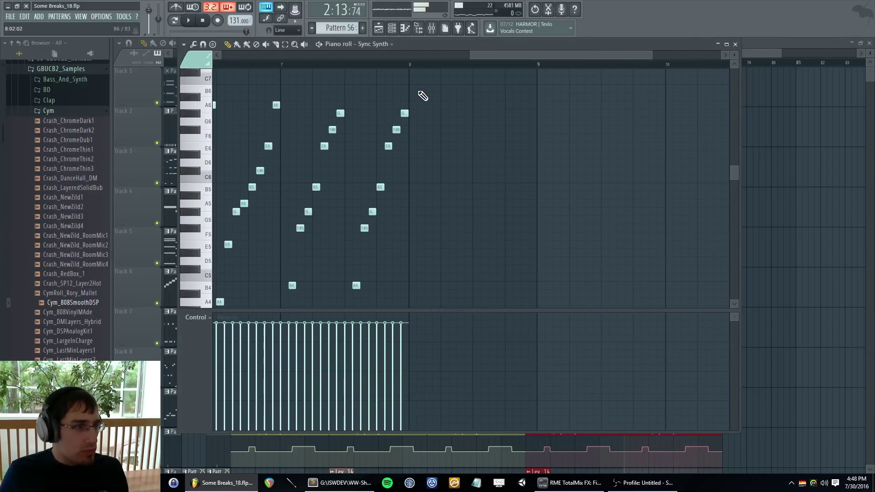
- Enter a descending run in the first half of bar 8: A6, F#6, C#6, B5, A5, G#5, E5, C#5
{"action": "left_click_drag", "start_coordinate": [419, 90], "coordinate": [409, 108]}
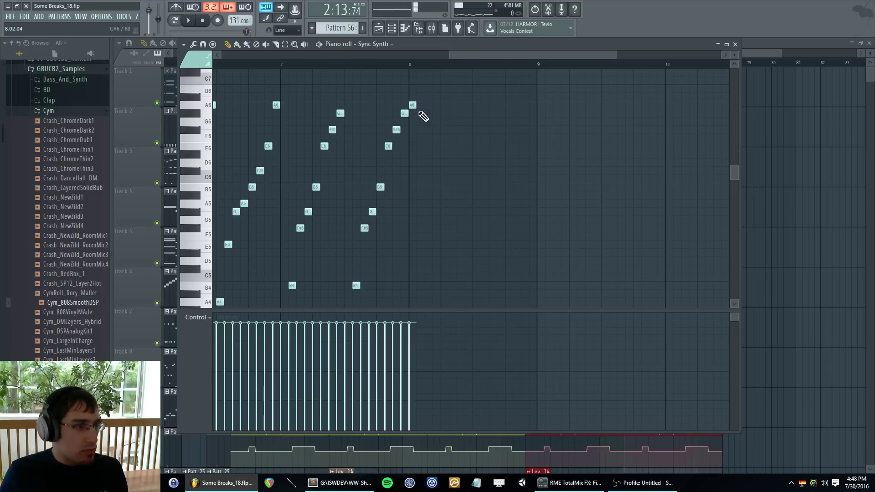
{"action": "left_click", "coordinate": [415, 113]}
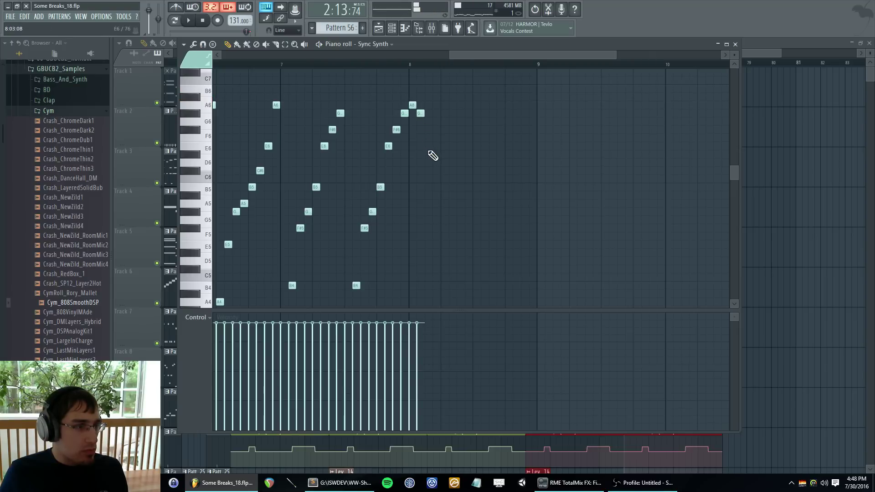
{"action": "left_click", "coordinate": [416, 131]}
{"action": "left_click_drag", "start_coordinate": [426, 162], "coordinate": [425, 170]}
{"action": "left_click", "coordinate": [434, 187]}
{"action": "left_click", "coordinate": [438, 202]}
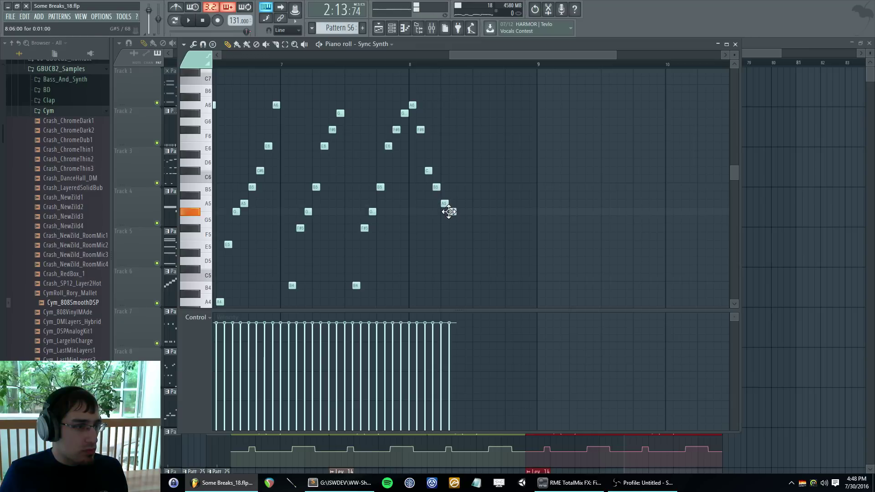
{"action": "left_click", "coordinate": [461, 245]}
{"action": "left_click", "coordinate": [469, 269]}
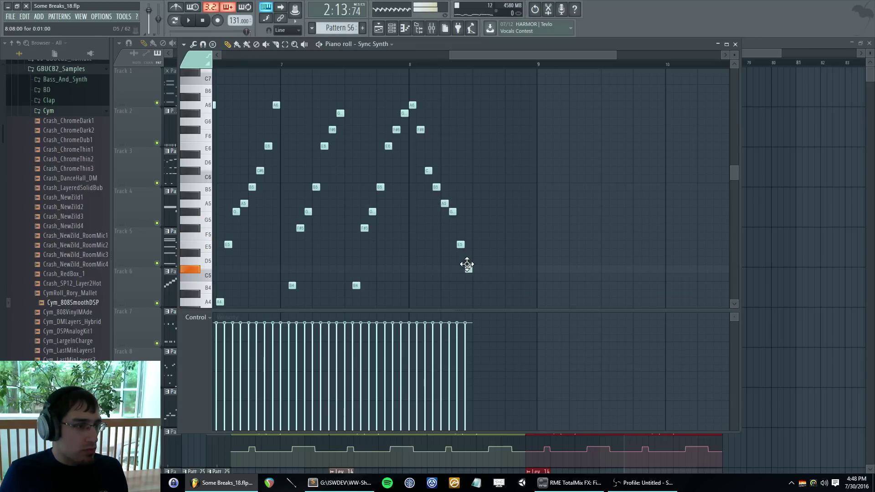
- Duplicate the descending run into the second half of bar 8 and play the arrangement, resetting the playback start to bar 70
{"action": "left_click_drag", "start_coordinate": [411, 67], "coordinate": [473, 68]}
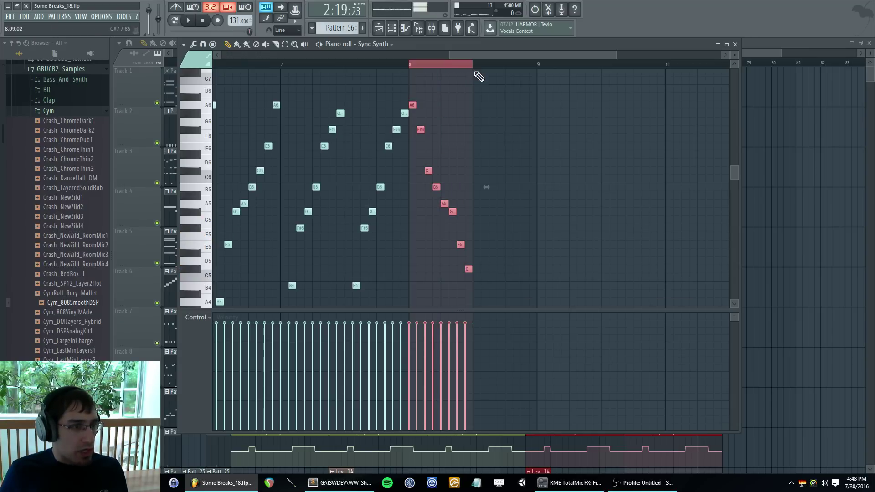
{"action": "key", "text": "ctrl+b"}
{"action": "key", "text": "Escape"}
{"action": "key", "text": "space"}
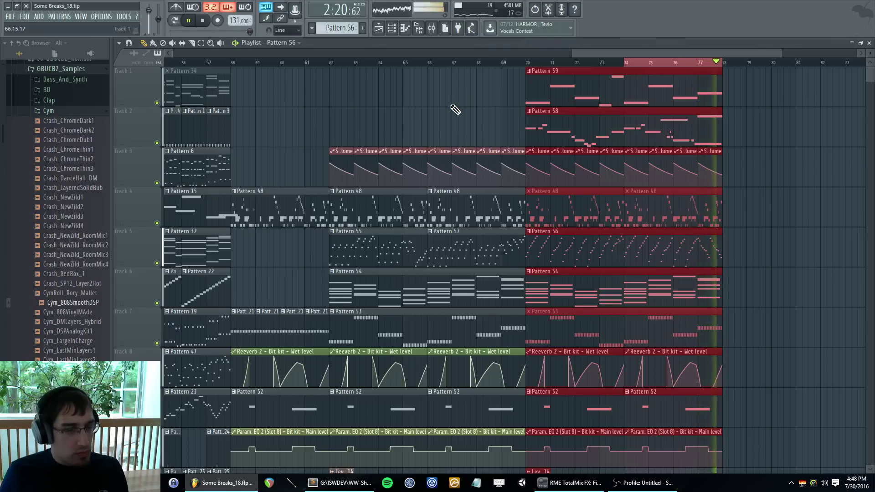
{"action": "left_click_drag", "start_coordinate": [527, 64], "coordinate": [528, 67]}
{"action": "key", "text": "F5"}
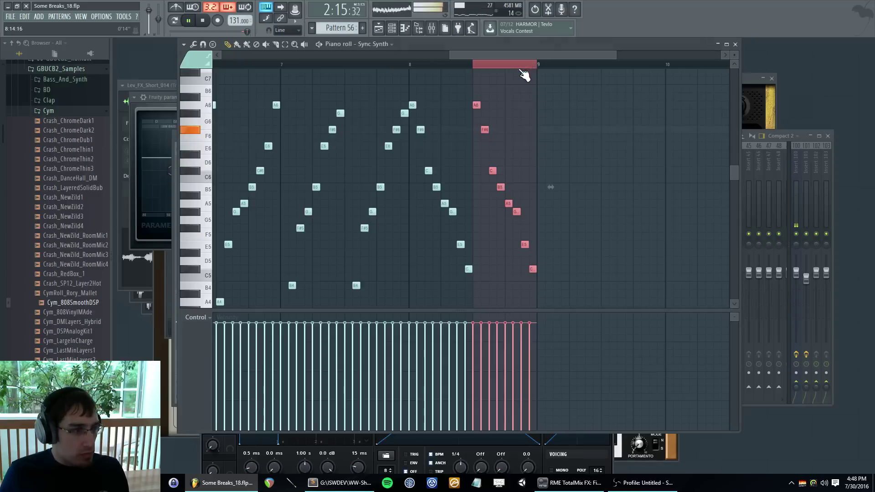
- Clone the Sync Synth channel and move Pattern 56's notes from the original onto Sync Synth #2
{"action": "key", "text": "F6"}
{"action": "right_click", "coordinate": [237, 248]}
{"action": "left_click", "coordinate": [253, 321]}
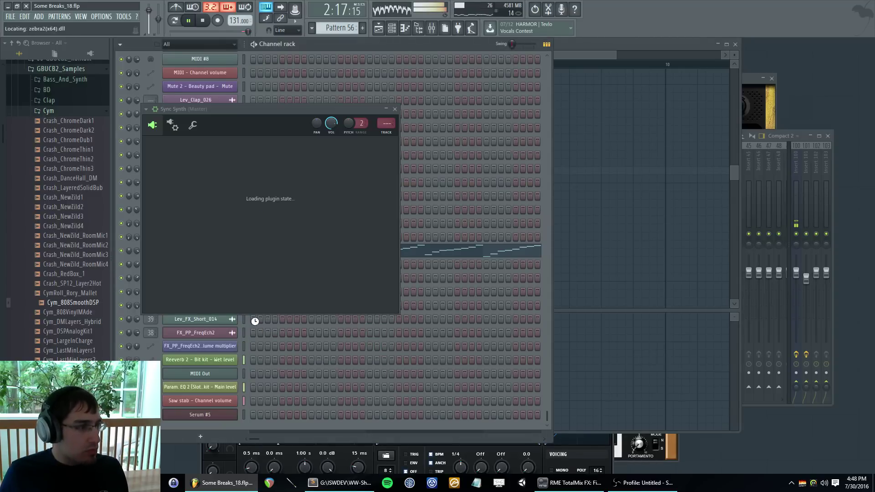
{"action": "key", "text": "Escape"}
{"action": "key", "text": "space"}
{"action": "left_click", "coordinate": [244, 250]}
{"action": "key", "text": "ctrl+x"}
{"action": "left_click", "coordinate": [244, 262]}
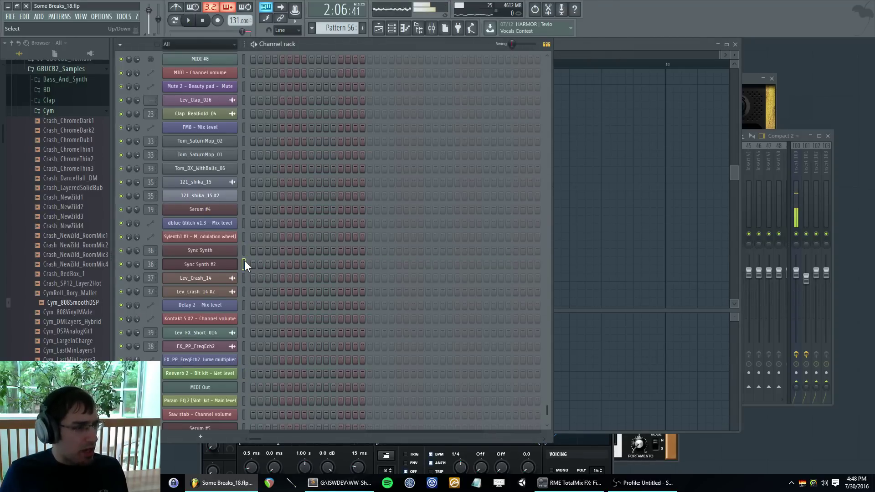
{"action": "key", "text": "ctrl+v"}
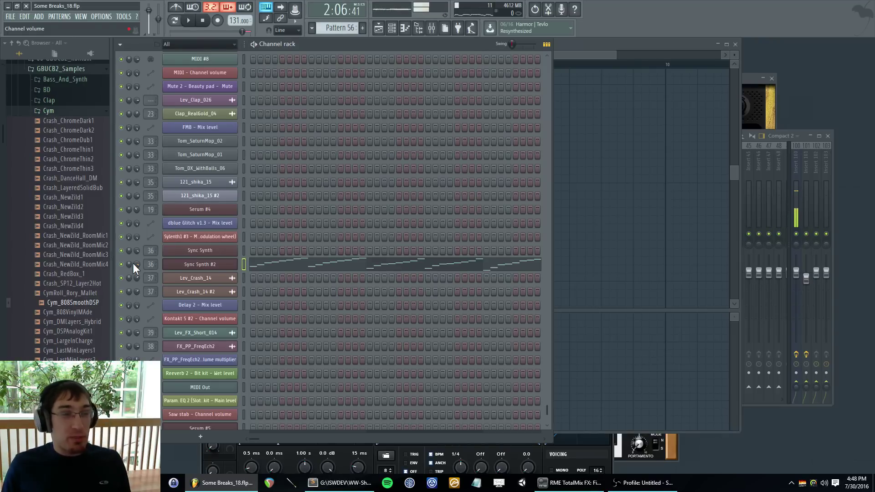
- Save the project as a new version, Some Breaks_19.flp
{"action": "left_click", "coordinate": [8, 6]}
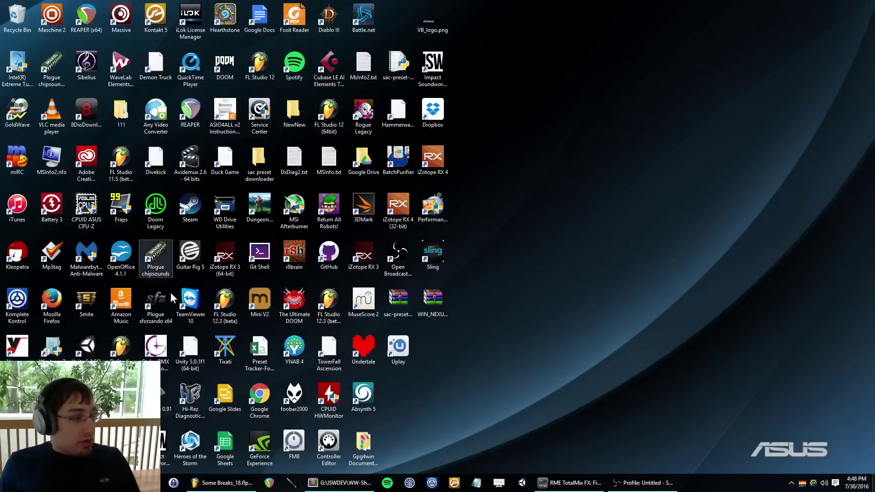
{"action": "left_click", "coordinate": [223, 483]}
{"action": "left_click", "coordinate": [10, 17]}
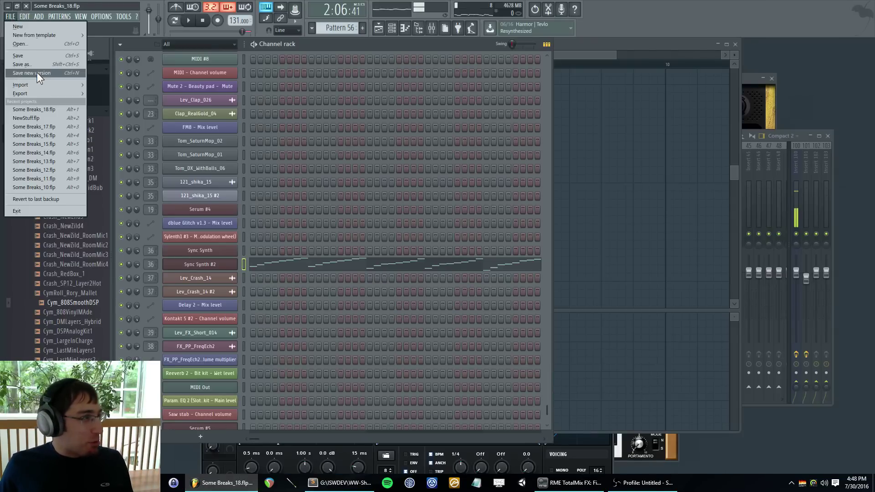
{"action": "left_click", "coordinate": [36, 72]}
- Add a Kontakt 5 channel and load Shakuhachi.nki from the WW-Shaku Instruments folder into it
{"action": "left_click", "coordinate": [37, 17]}
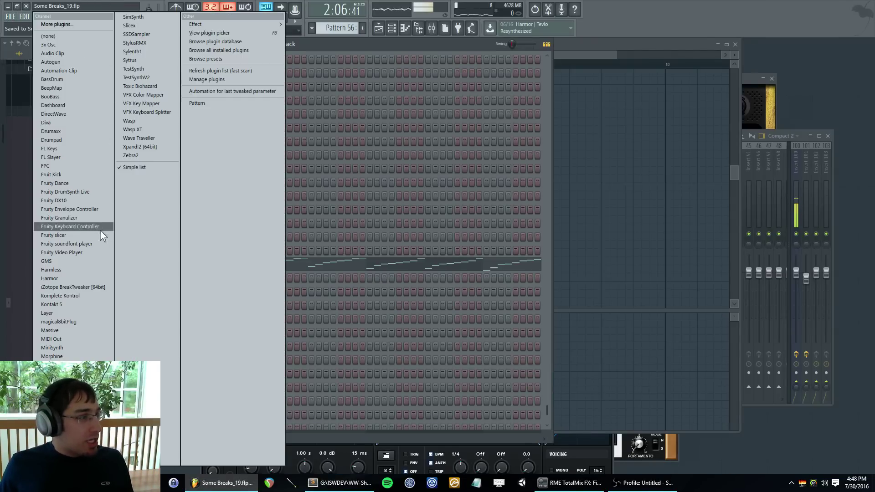
{"action": "left_click", "coordinate": [84, 315]}
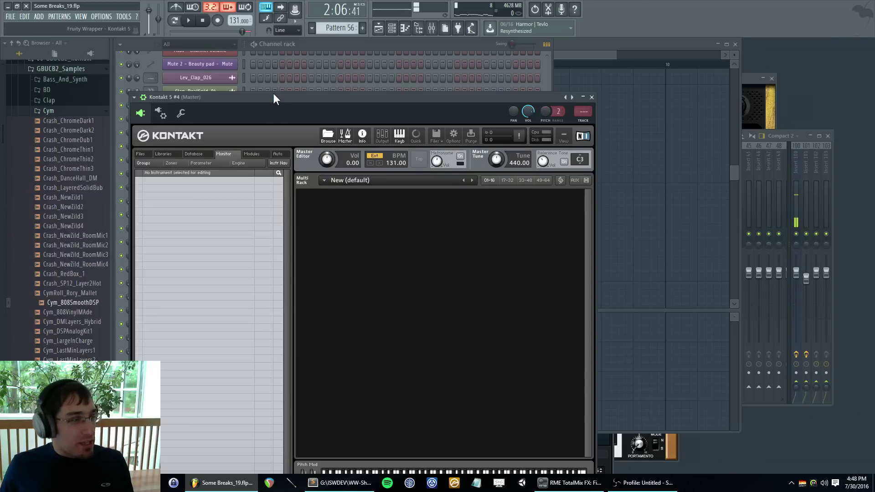
{"action": "left_click", "coordinate": [195, 114]}
{"action": "left_click_drag", "start_coordinate": [249, 267], "coordinate": [499, 241]}
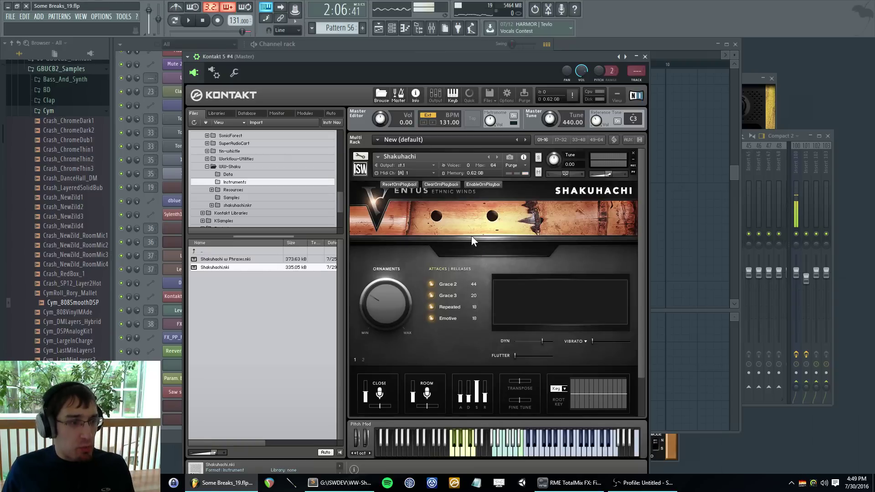
- Set the Shakuhachi's MIDI channel to omni and audition it on the new Kontakt channel
{"action": "mouse_move", "coordinate": [644, 221]}
{"action": "left_mouse_down"}
{"action": "mouse_move", "coordinate": [640, 239]}
{"action": "mouse_move", "coordinate": [638, 221]}
{"action": "left_mouse_up"}
{"action": "key", "text": "F6"}
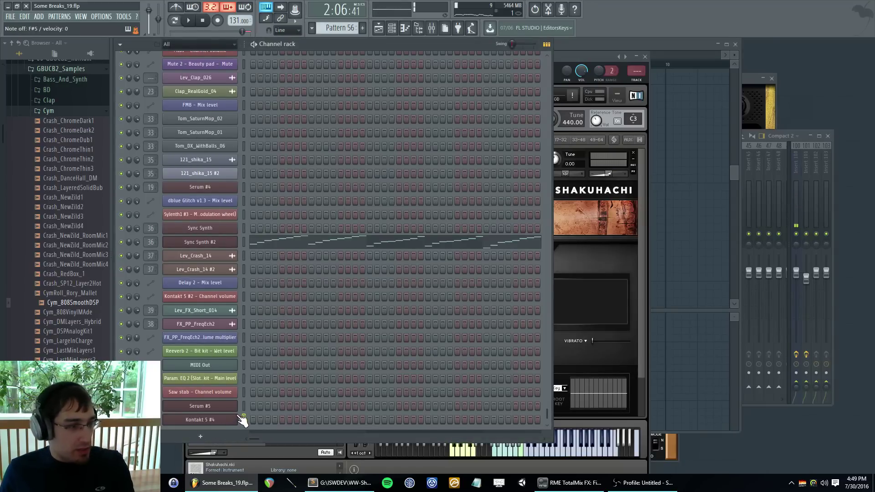
{"action": "left_click", "coordinate": [555, 57]}
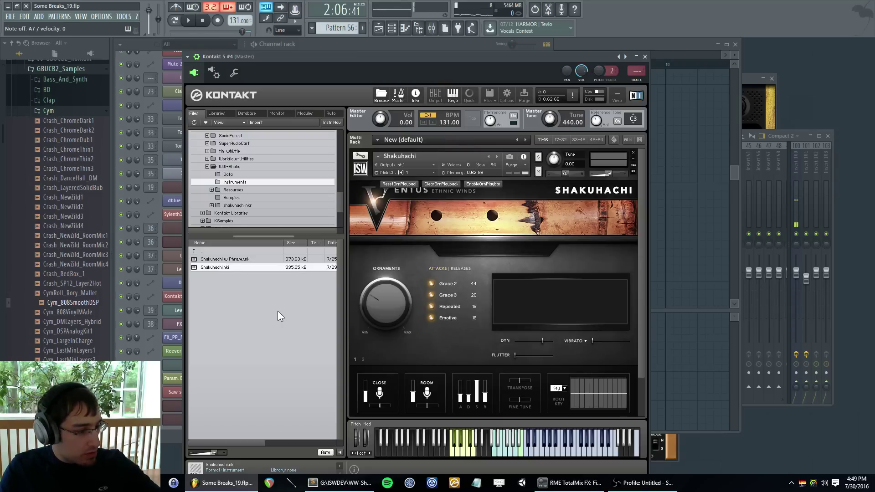
{"action": "left_click_drag", "start_coordinate": [311, 57], "coordinate": [359, 57]}
{"action": "left_click", "coordinate": [454, 173]}
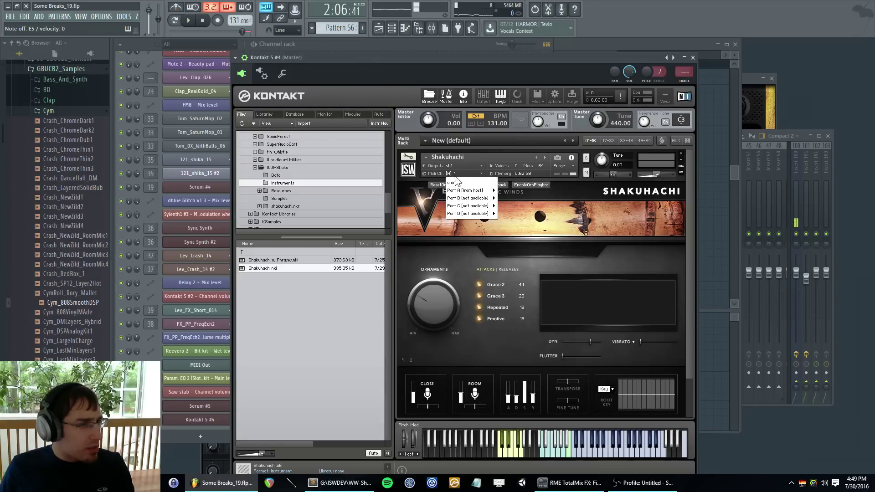
{"action": "left_click", "coordinate": [456, 181]}
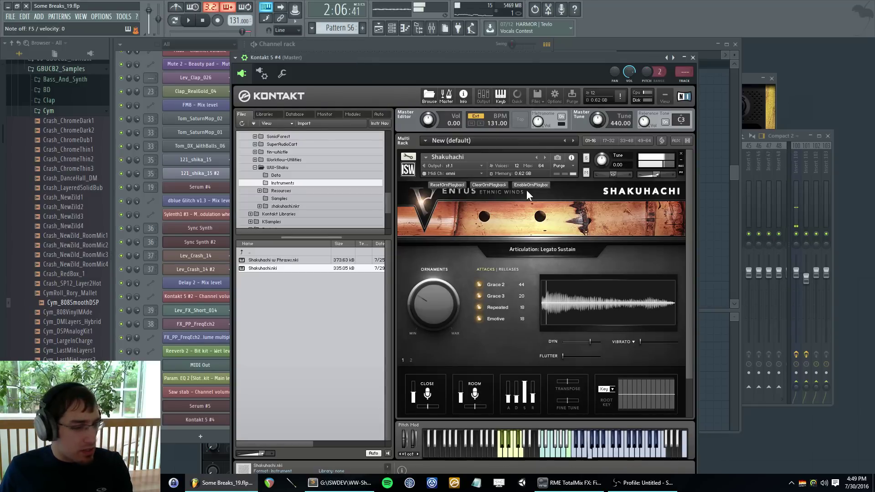
{"action": "key", "text": "F6"}
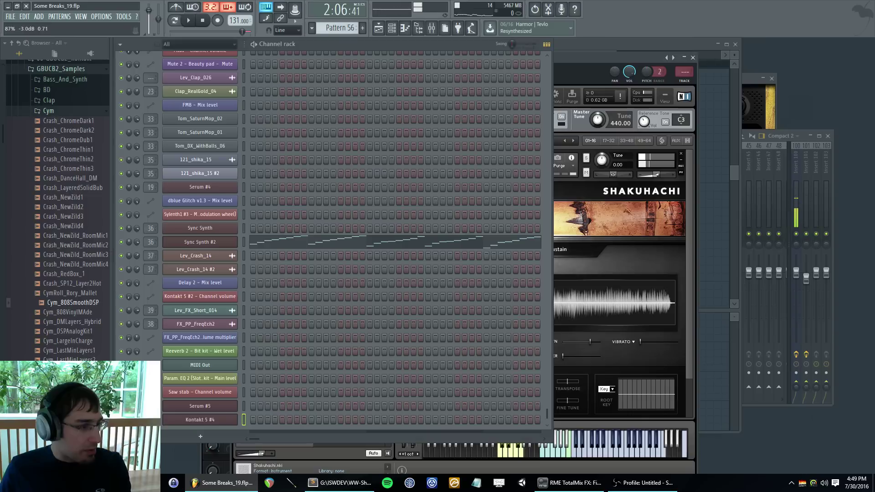
{"action": "left_click", "coordinate": [646, 163]}
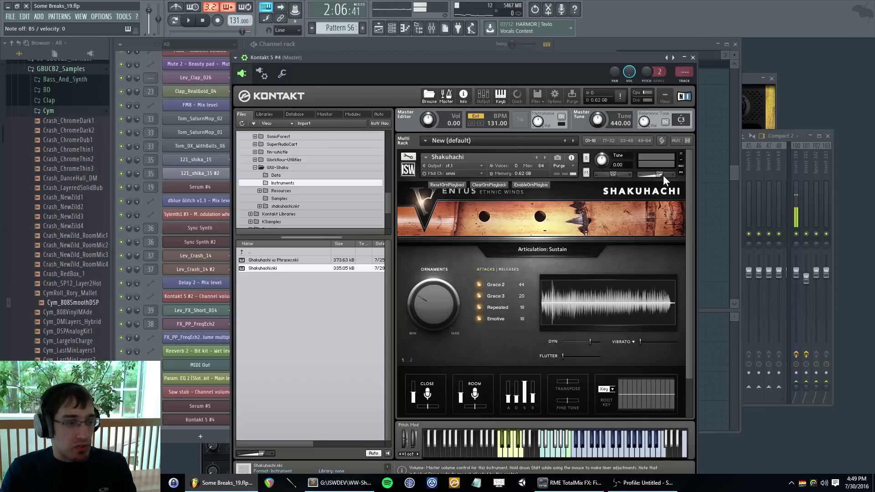
- Review the Shakuhachi's articulation and keyswitch assignments, and try its vibrato amount at 96 while auditioning notes
{"action": "scroll", "coordinate": [669, 242], "scroll_direction": "down", "scroll_amount": 1}
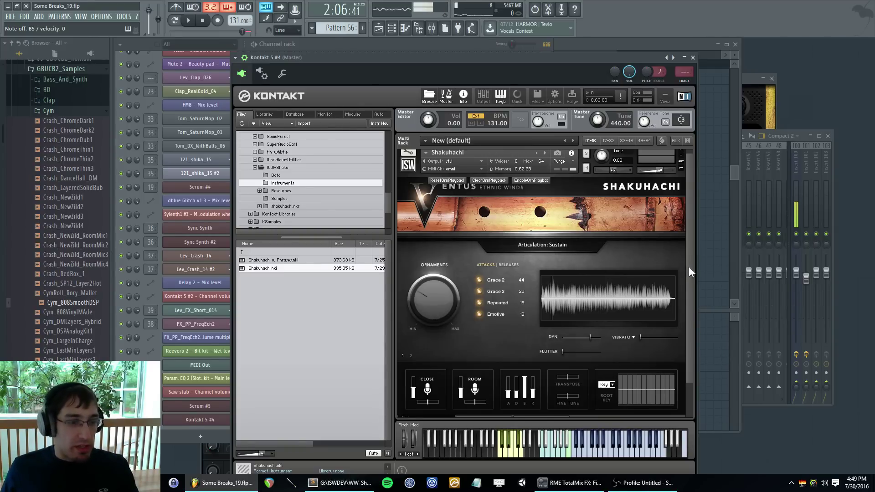
{"action": "left_click_drag", "start_coordinate": [689, 267], "coordinate": [688, 280]}
{"action": "left_click", "coordinate": [540, 406]}
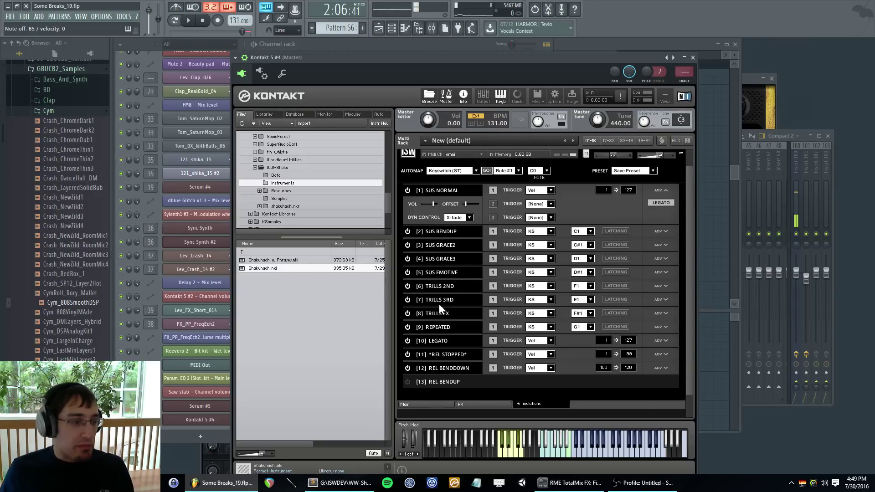
{"action": "left_click", "coordinate": [427, 405]}
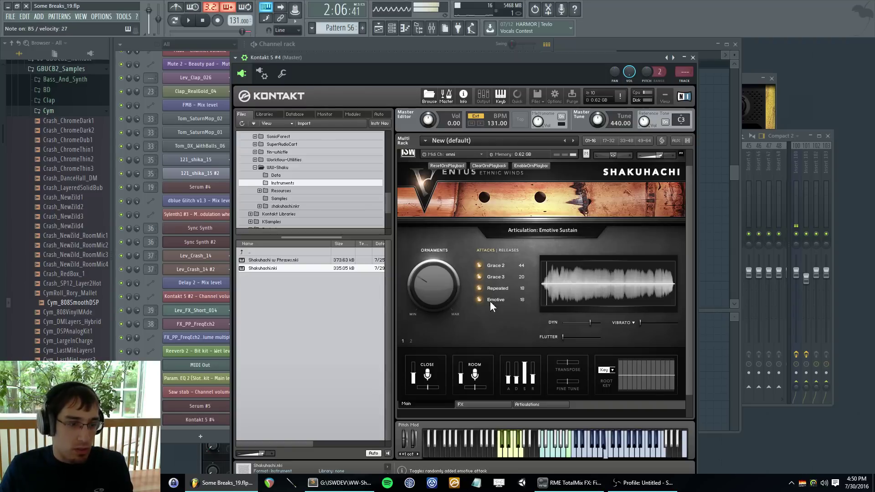
{"action": "left_click_drag", "start_coordinate": [638, 322], "coordinate": [655, 324]}
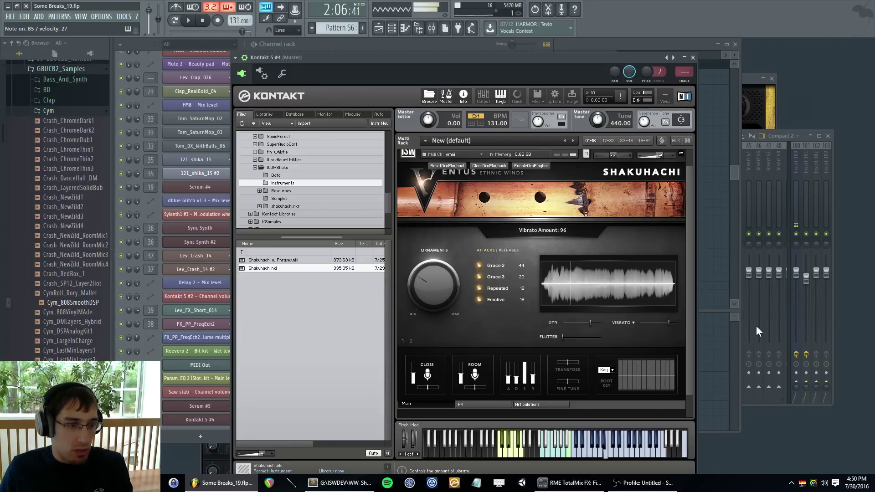
{"action": "left_click_drag", "start_coordinate": [756, 326], "coordinate": [529, 376]}
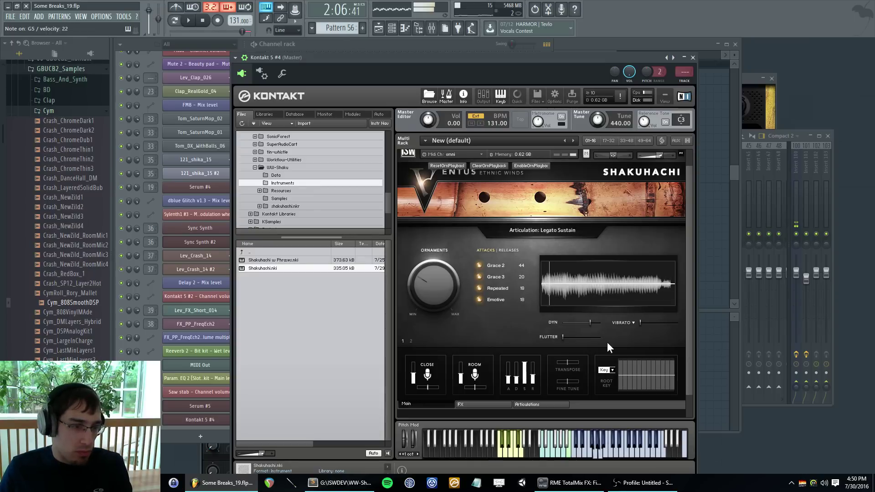
- Audition the Shakuhachi at several dynamic levels, including 50 and 0, and with its vibrato raised to maximum
{"action": "left_click_drag", "start_coordinate": [590, 323], "coordinate": [574, 323]}
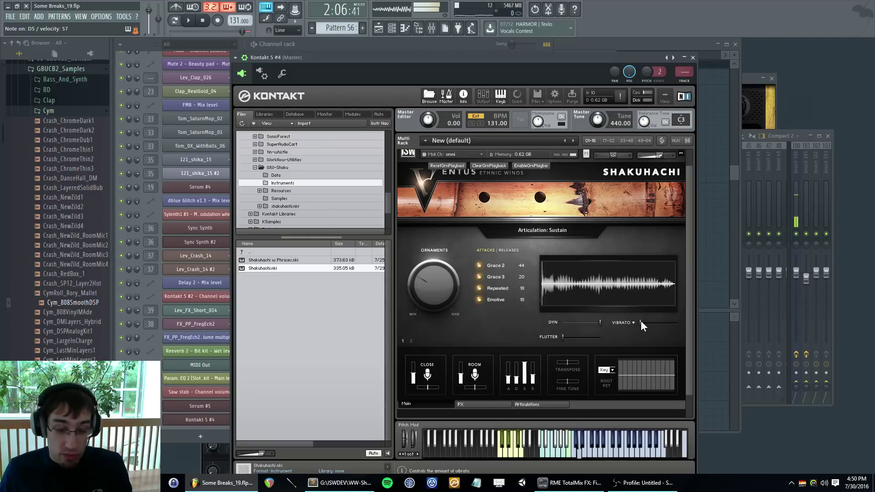
{"action": "left_click_drag", "start_coordinate": [641, 322], "coordinate": [780, 322]}
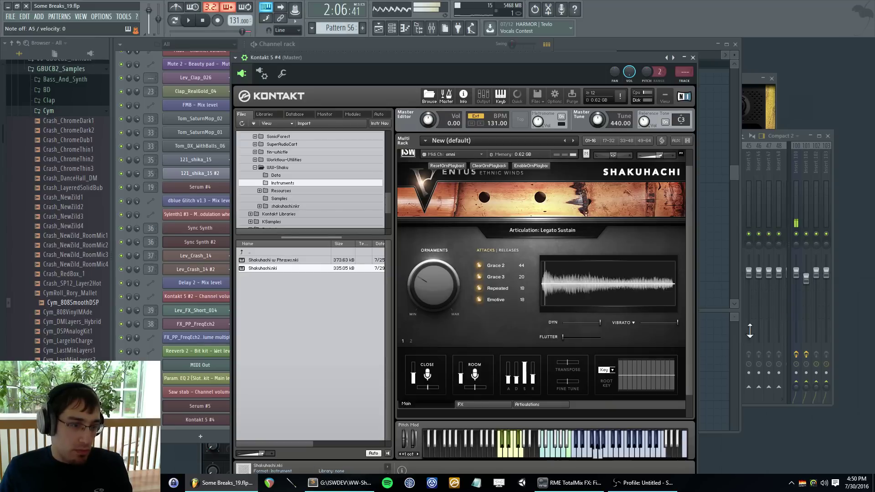
{"action": "left_click_drag", "start_coordinate": [600, 322], "coordinate": [589, 322]}
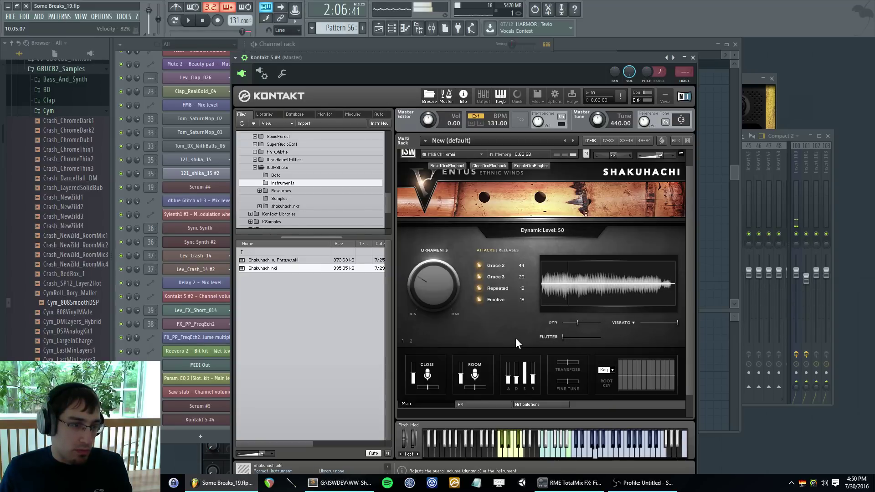
{"action": "left_click_drag", "start_coordinate": [516, 339], "coordinate": [463, 354]}
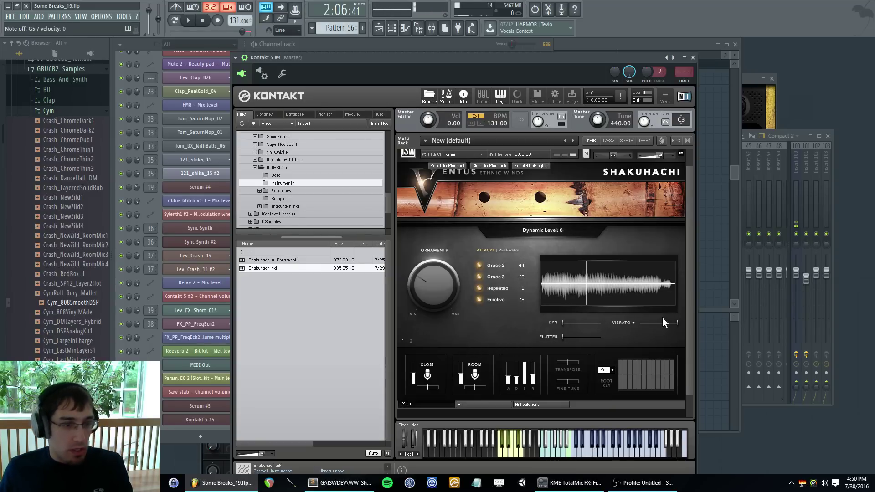
{"action": "left_click_drag", "start_coordinate": [662, 321], "coordinate": [674, 303]}
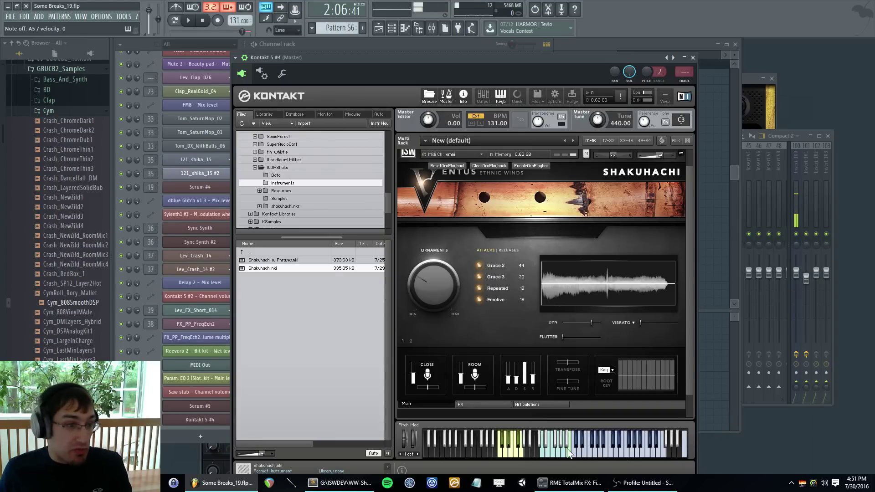
- Examine the Shakuhachi's release options and its built-in effects rack, and return to the instrument's main page
{"action": "left_click", "coordinate": [509, 251]}
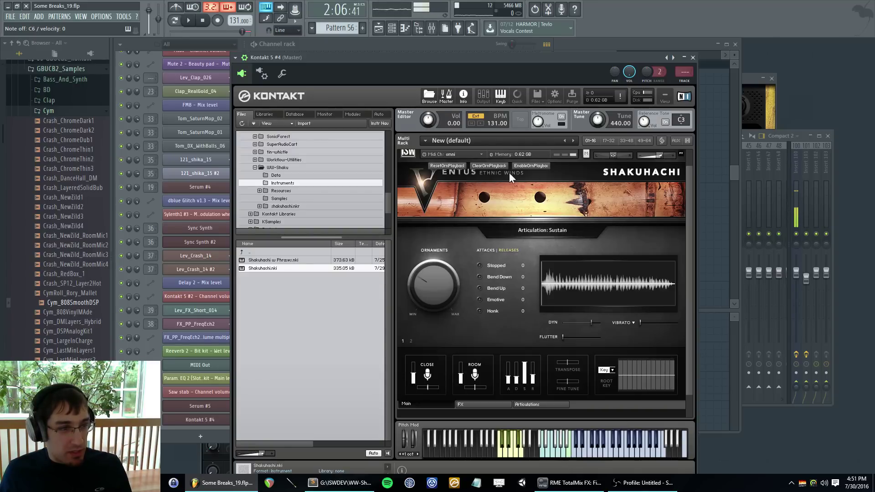
{"action": "left_click", "coordinate": [508, 405]}
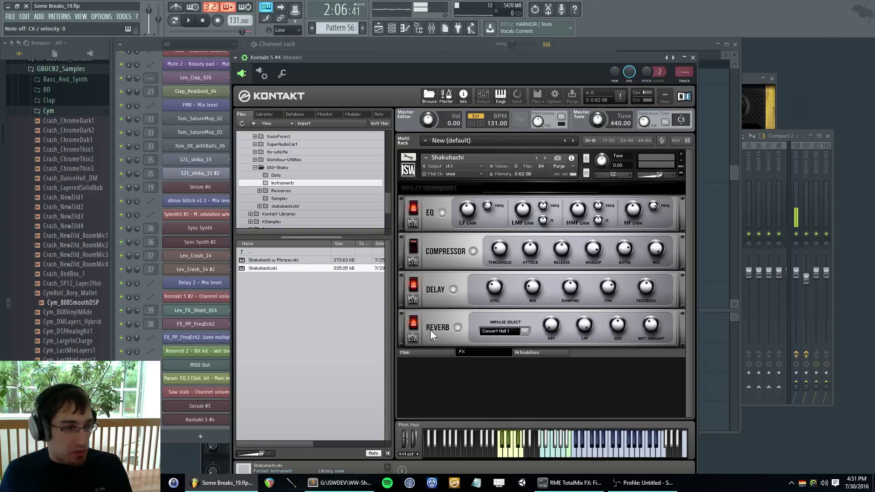
{"action": "left_click", "coordinate": [434, 355]}
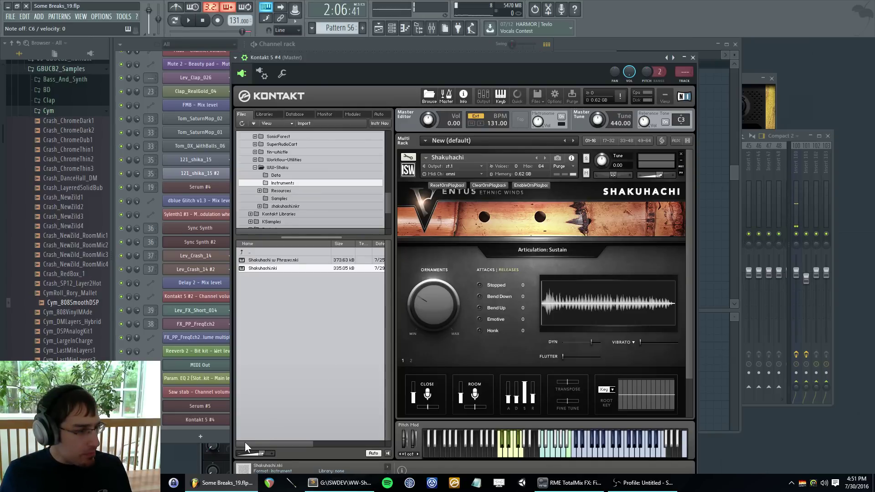
- Delete the Kontakt 5 #4 channel holding the Shakuhachi from the channel rack
{"action": "left_click", "coordinate": [223, 435]}
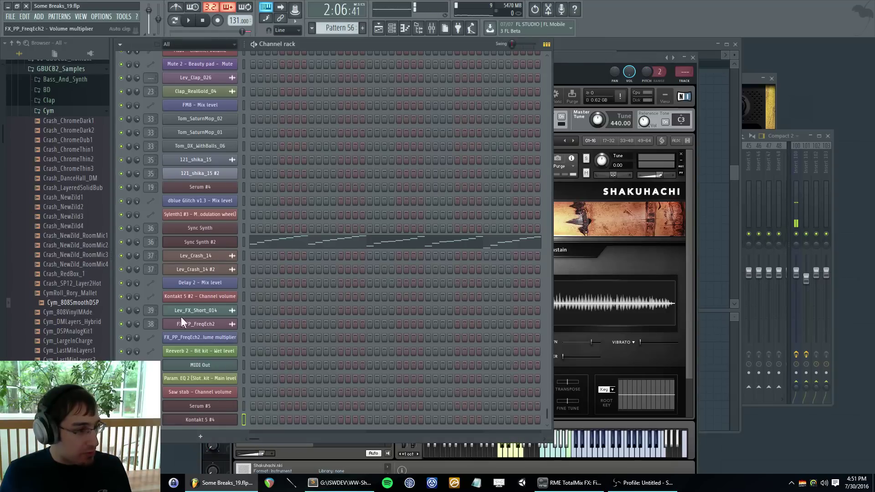
{"action": "left_click", "coordinate": [55, 17]}
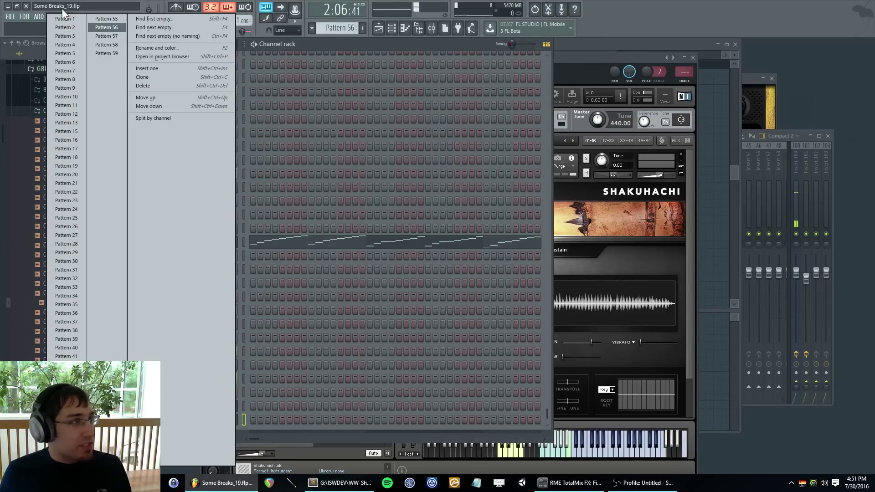
{"action": "left_click", "coordinate": [138, 15]}
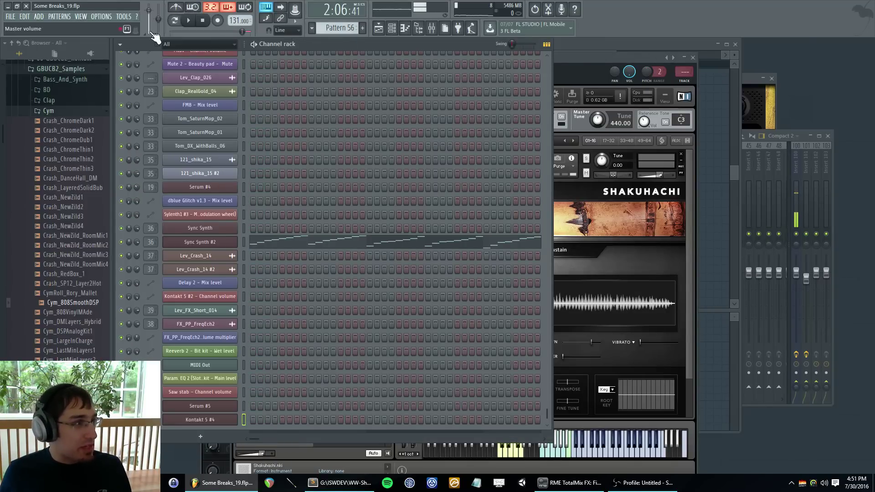
{"action": "left_click", "coordinate": [120, 45]}
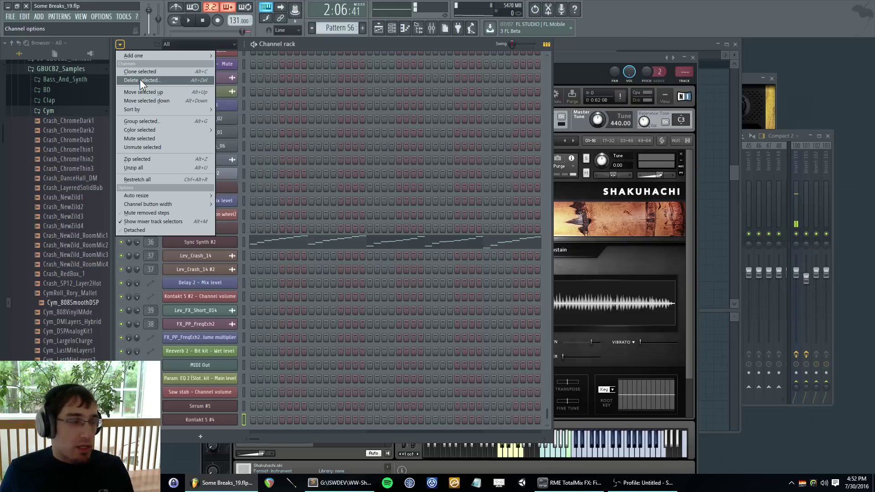
{"action": "left_click", "coordinate": [140, 80]}
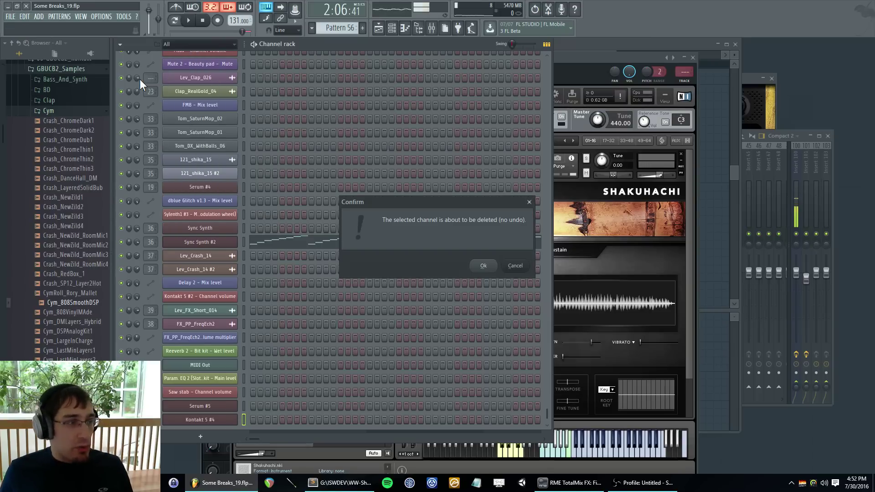
{"action": "left_click", "coordinate": [483, 266]}
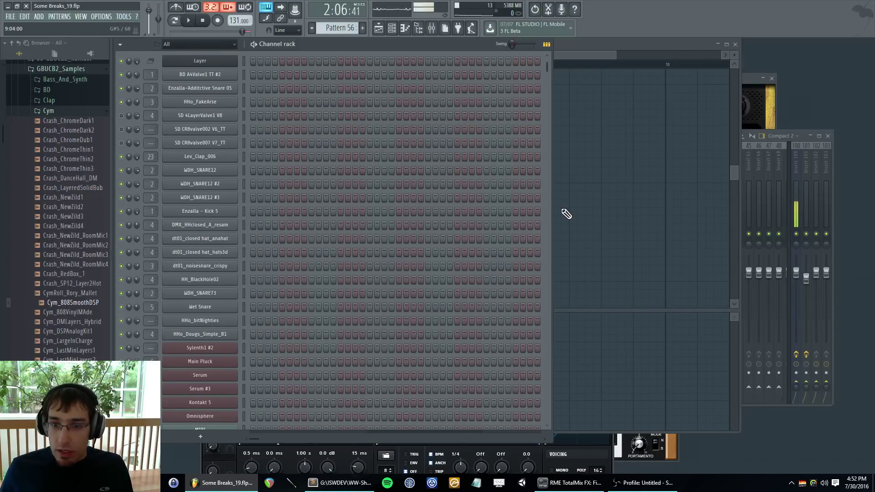
- Play the song briefly, switch playback to pattern mode, and show Sync Synth #2's synthesis settings while Pattern 56 plays
{"action": "key", "text": "F5"}
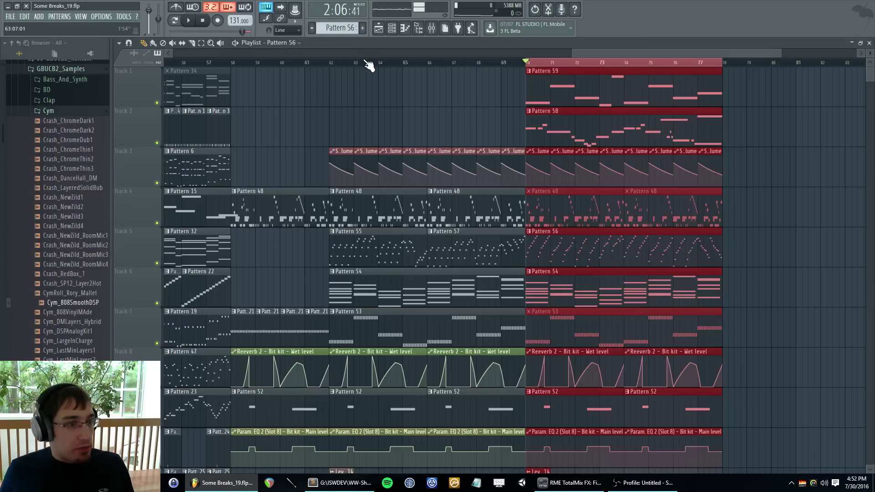
{"action": "key", "text": "space"}
{"action": "key", "text": "F5"}
{"action": "key", "text": "F6"}
{"action": "key", "text": "F6"}
{"action": "scroll", "coordinate": [346, 270], "scroll_direction": "down", "scroll_amount": 10}
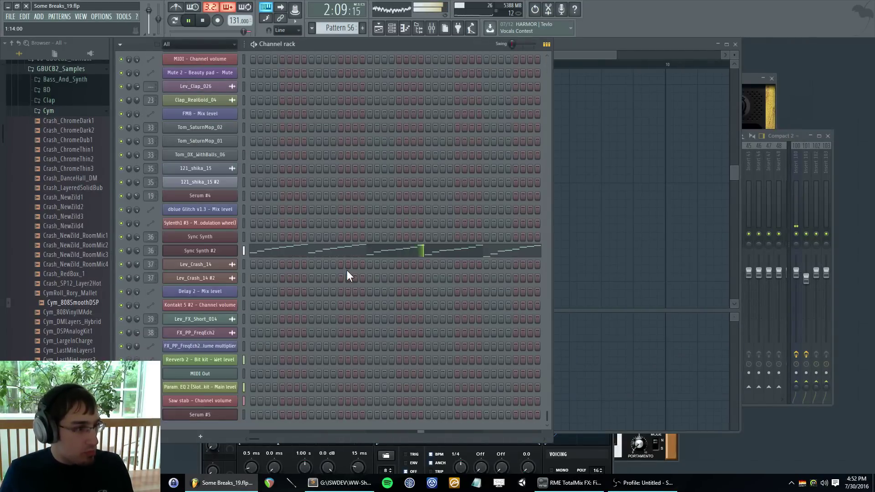
{"action": "left_click", "coordinate": [230, 251]}
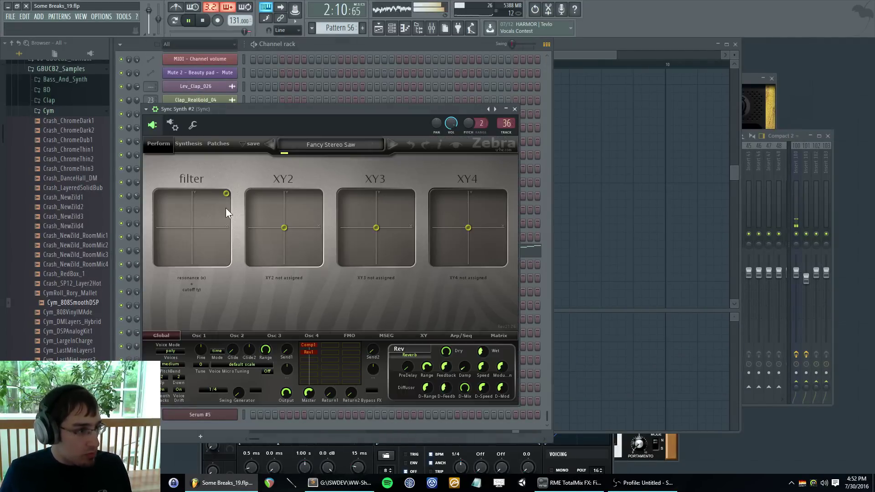
{"action": "left_click", "coordinate": [177, 22]}
{"action": "left_click_drag", "start_coordinate": [254, 122], "coordinate": [450, 91]}
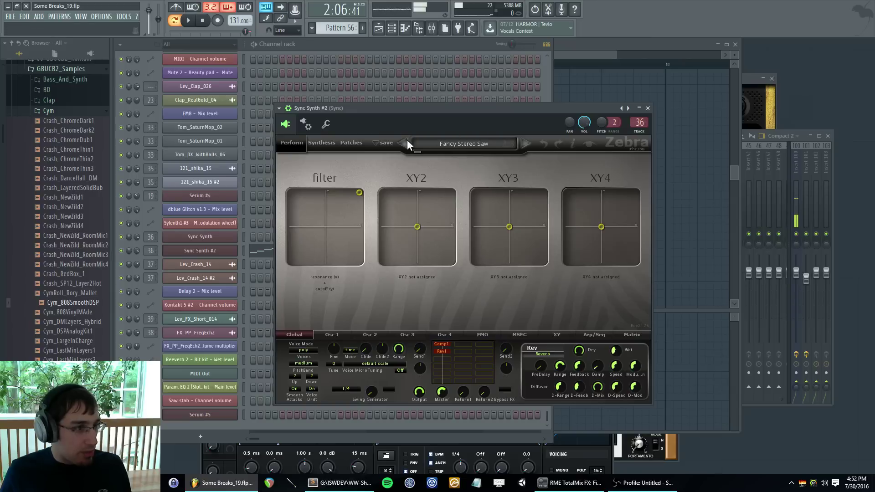
{"action": "key", "text": "space"}
{"action": "left_click", "coordinate": [315, 141]}
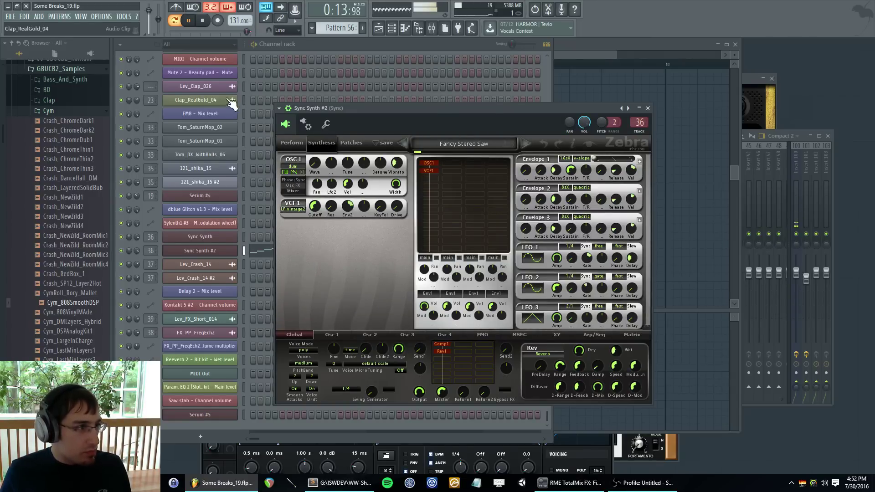
- Replay Pattern 56 and adjust Sync Synth #2's oscillator 1 phase, setting its LFO 2 phase modulation depth to 14
{"action": "key", "text": "F5"}
{"action": "key", "text": "F5"}
{"action": "key", "text": "space"}
{"action": "key", "text": "F6"}
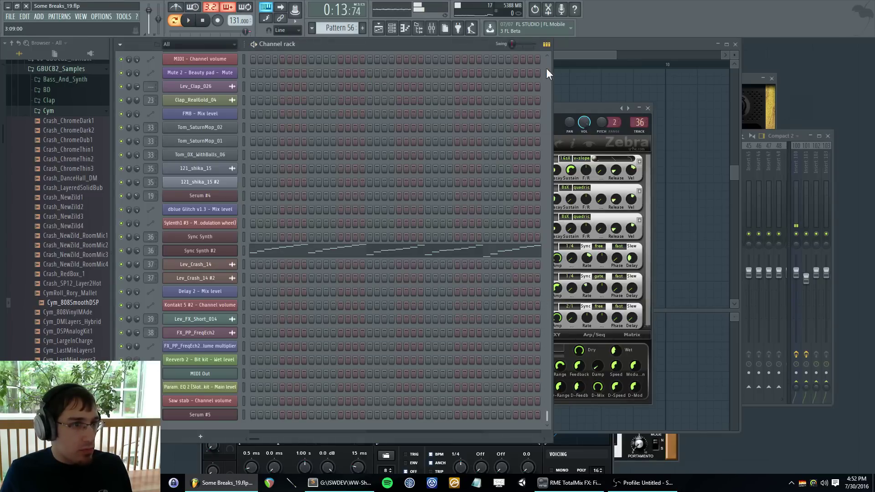
{"action": "key", "text": "F7"}
{"action": "key", "text": "F5"}
{"action": "key", "text": "F6"}
{"action": "key", "text": "space"}
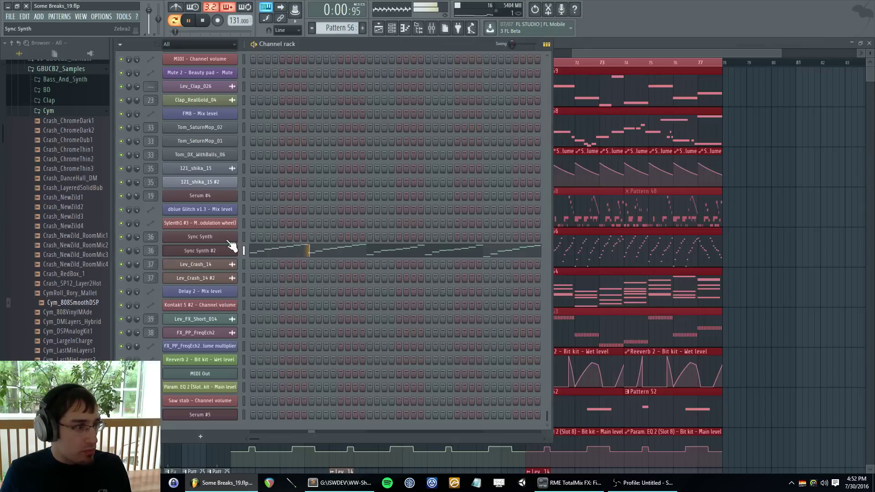
{"action": "left_click", "coordinate": [212, 252]}
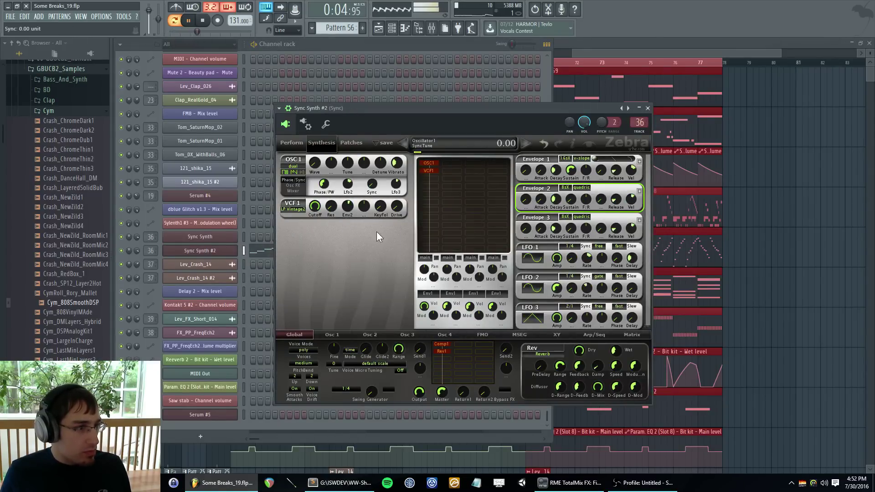
{"action": "left_click", "coordinate": [397, 187]}
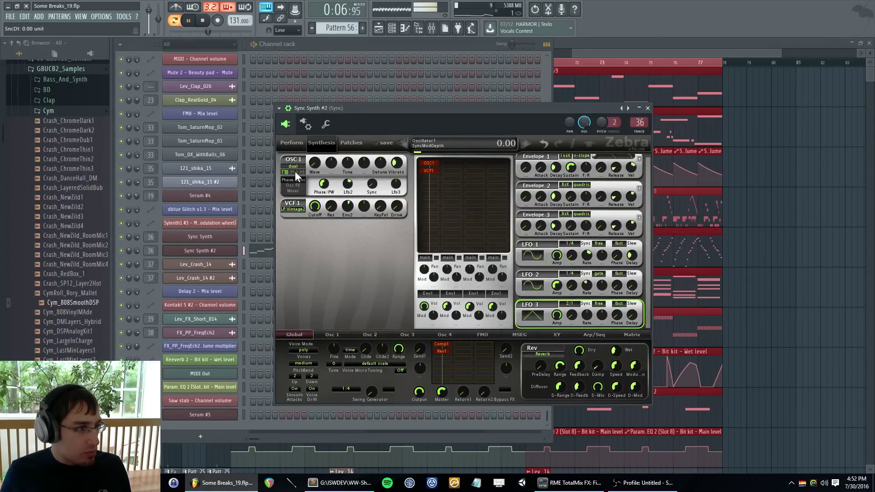
{"action": "left_click_drag", "start_coordinate": [324, 184], "coordinate": [348, 188]}
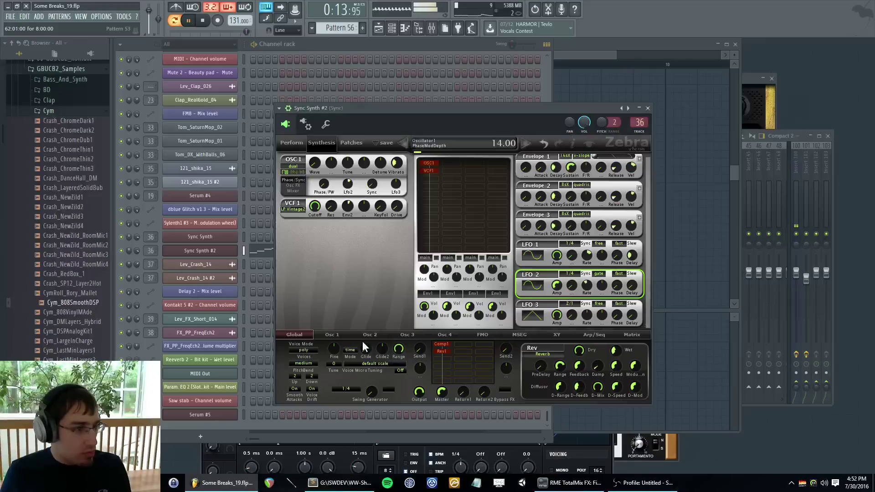
- Set Sync Synth #2's voice mode to legato and play Pattern 56 again to hear it
{"action": "key", "text": "space"}
{"action": "left_click", "coordinate": [303, 350]}
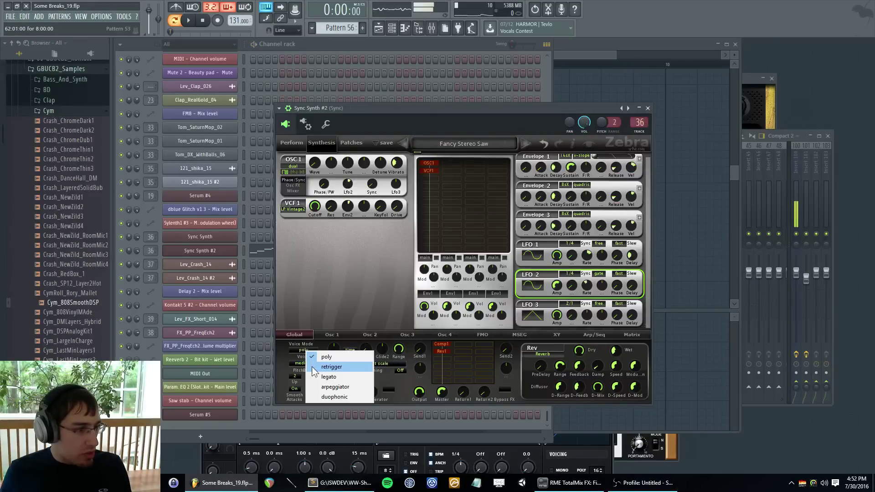
{"action": "left_click", "coordinate": [319, 377]}
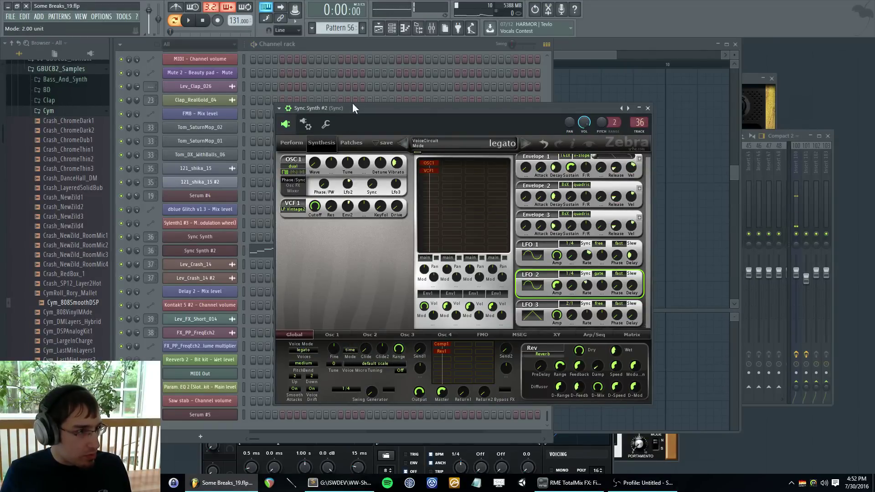
{"action": "left_click", "coordinate": [457, 47]}
{"action": "key", "text": "space"}
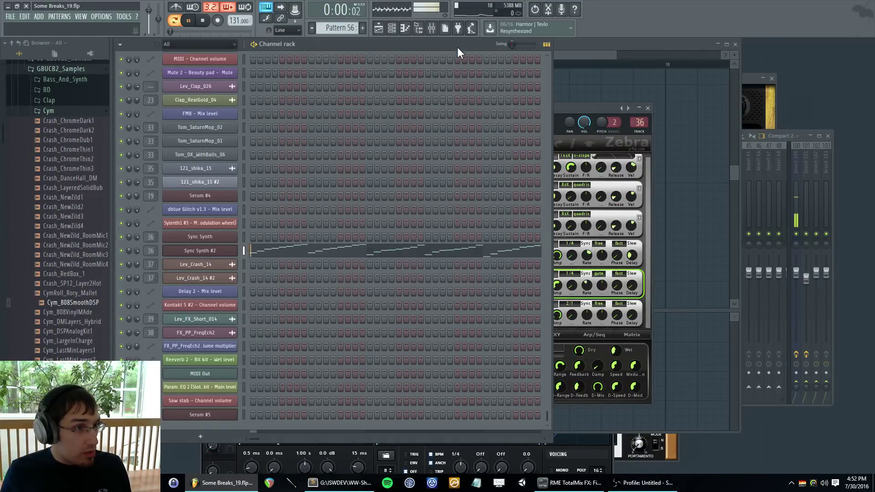
- Set Sync Synth #2's glide to 25 and the release of Envelope 1 to 35.50
{"action": "left_click", "coordinate": [567, 108]}
{"action": "left_click_drag", "start_coordinate": [360, 351], "coordinate": [370, 321]}
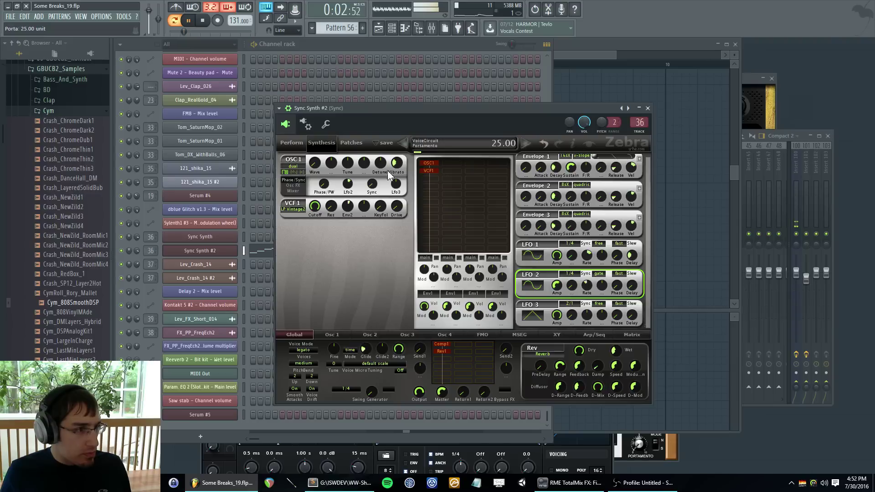
{"action": "left_click_drag", "start_coordinate": [614, 166], "coordinate": [648, 142]}
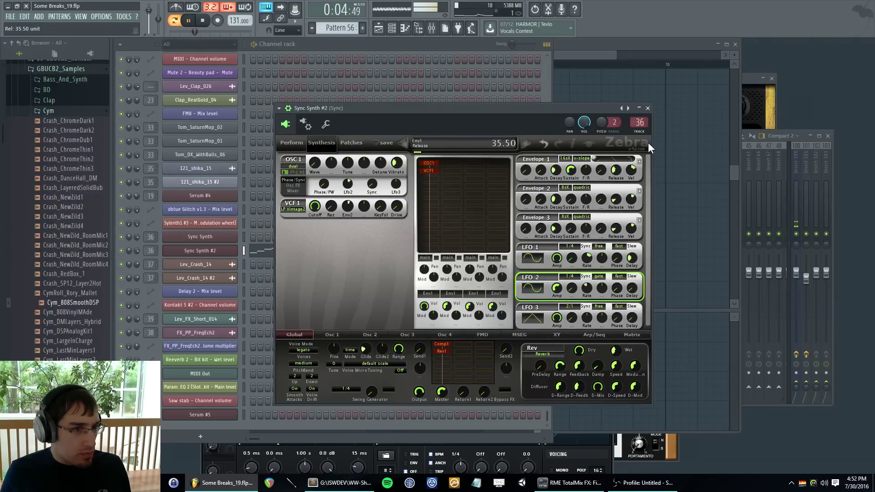
- Open Sync Synth #2's Pattern 56 notes in the piano roll, stop playback and set the global snap to none
{"action": "key", "text": "F6"}
{"action": "right_click", "coordinate": [236, 251]}
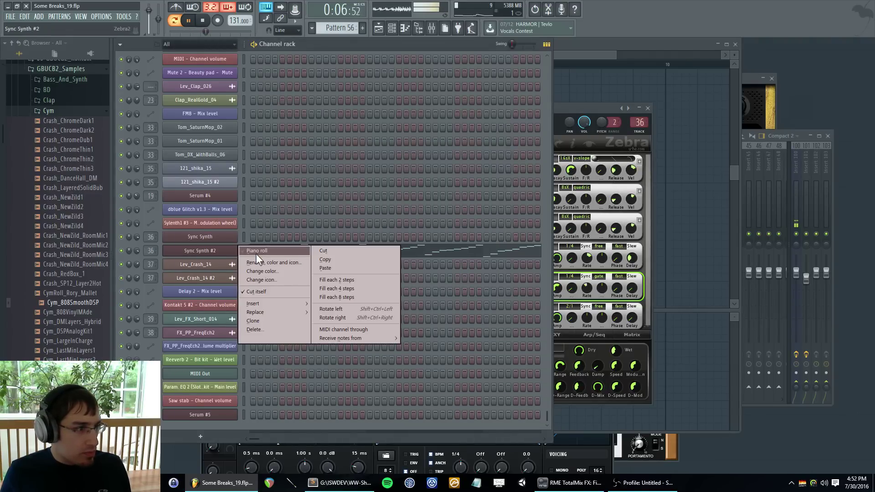
{"action": "left_click", "coordinate": [256, 254]}
{"action": "key", "text": "space"}
{"action": "left_click", "coordinate": [281, 30]}
{"action": "left_click", "coordinate": [292, 66]}
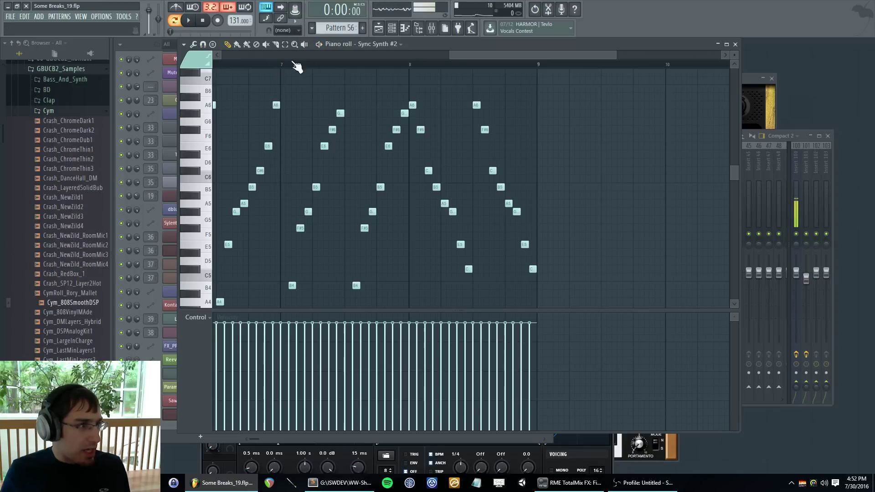
- Select all of Sync Synth #2's notes in Pattern 56 and try to nudge them slightly earlier
{"action": "key", "text": "ctrl+a"}
{"action": "key", "text": "F5"}
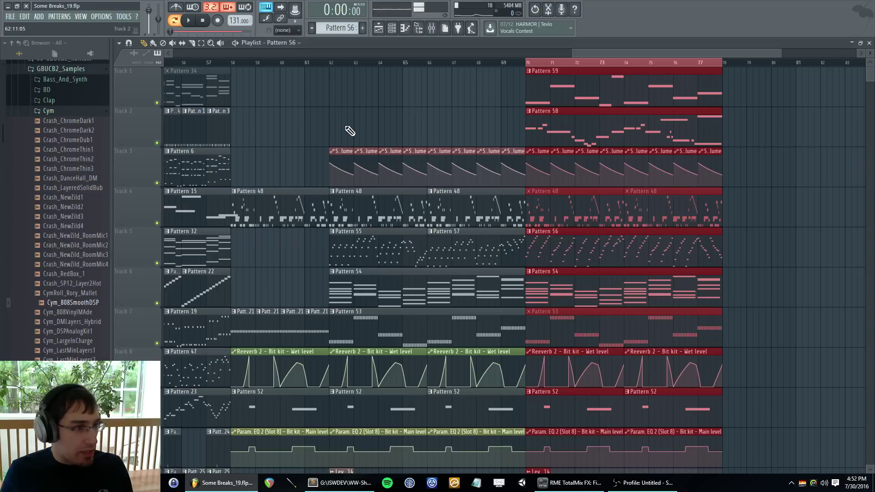
{"action": "key", "text": "F5"}
{"action": "key", "text": "space"}
{"action": "key", "text": "shift+Left"}
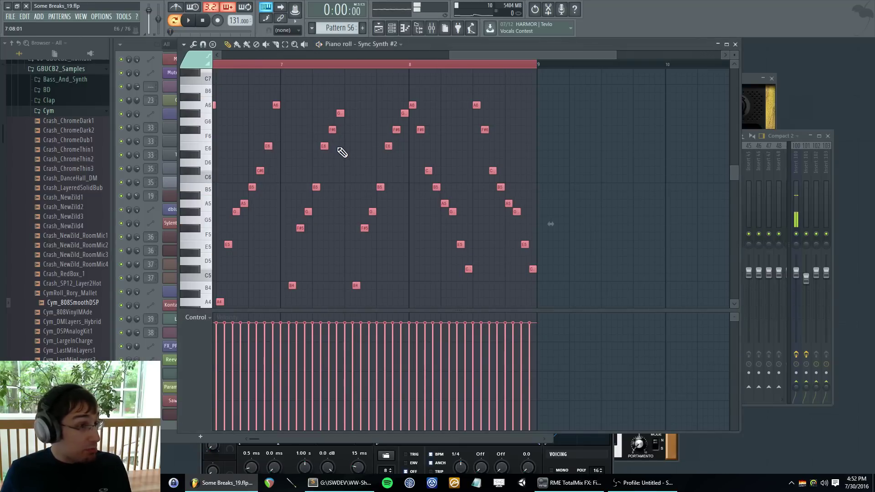
{"action": "key", "text": "F5"}
{"action": "key", "text": "F5"}
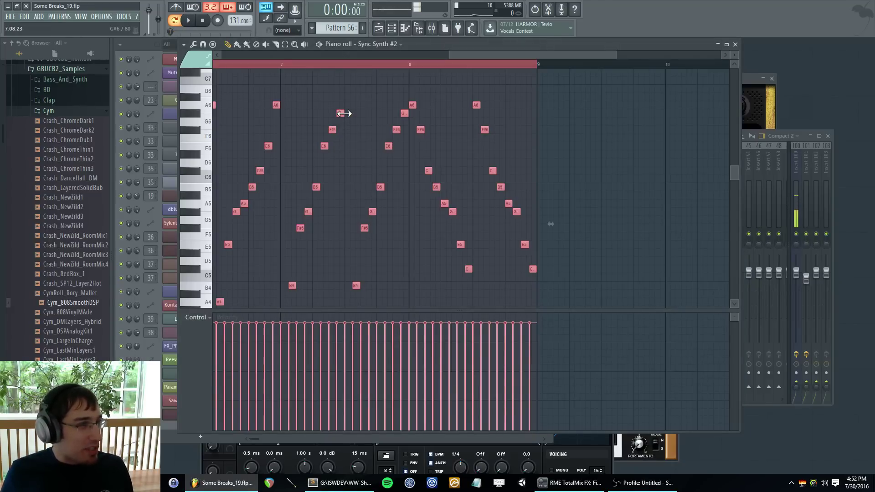
{"action": "key", "text": "F5"}
{"action": "key", "text": "F6"}
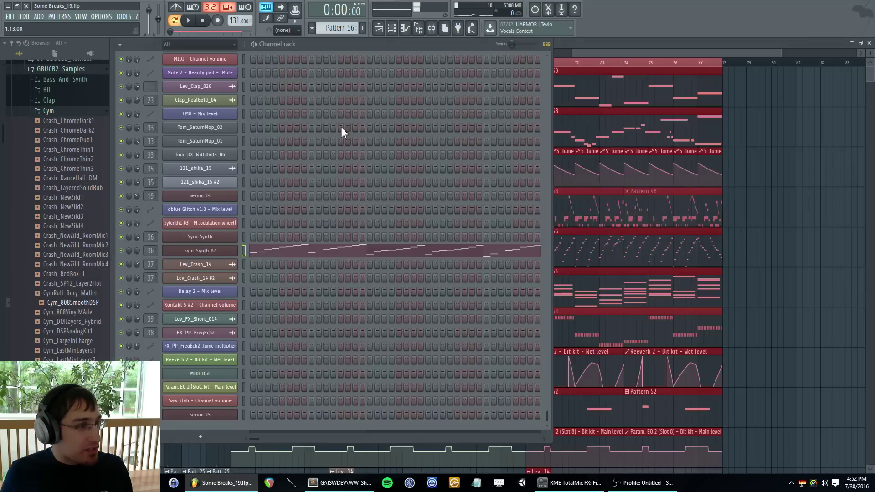
- Set Sync Synth #2's voice mode to retrigger and start playing Pattern 56
{"action": "left_click", "coordinate": [210, 253]}
{"action": "left_click", "coordinate": [305, 348]}
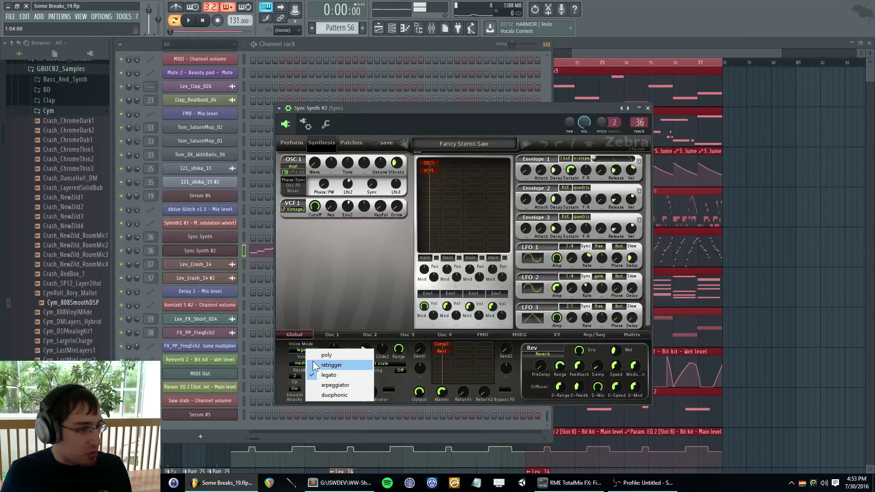
{"action": "left_click", "coordinate": [422, 43]}
{"action": "key", "text": "space"}
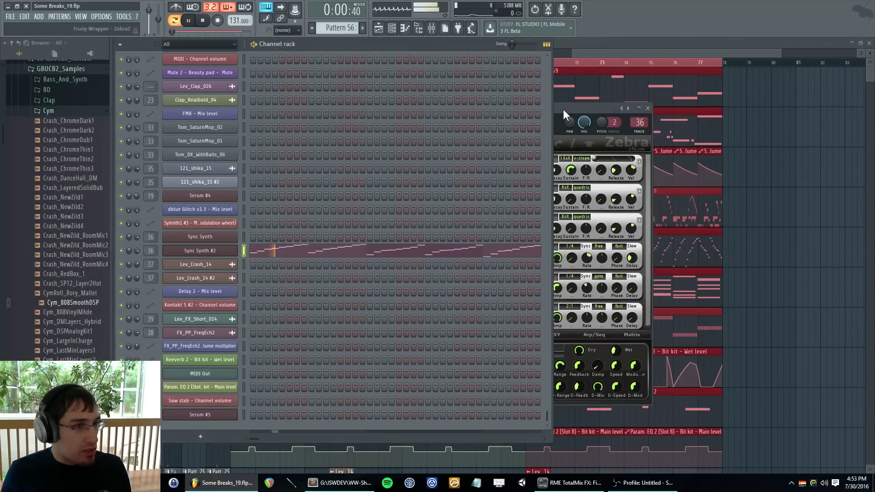
- Set Sync Synth #2's glide to 14.50 while Pattern 56 plays
{"action": "left_click", "coordinate": [562, 109]}
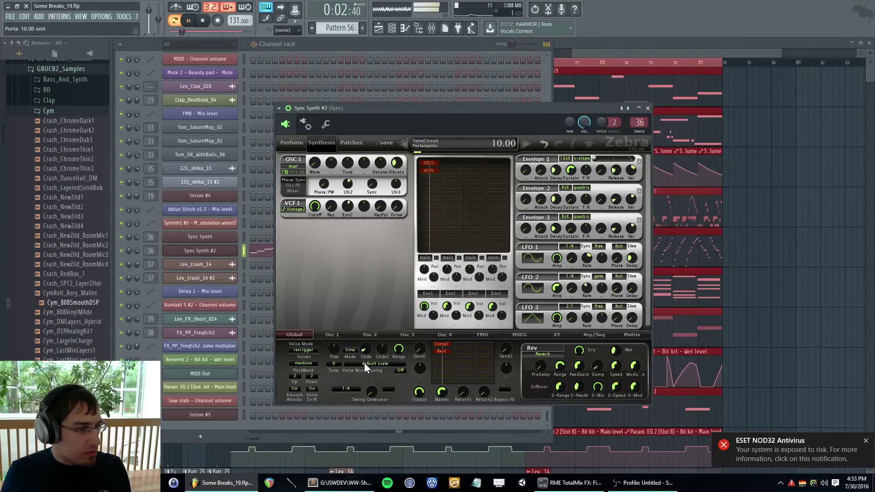
{"action": "left_click_drag", "start_coordinate": [364, 363], "coordinate": [364, 357]}
{"action": "scroll", "coordinate": [364, 359], "scroll_direction": "down", "scroll_amount": 1}
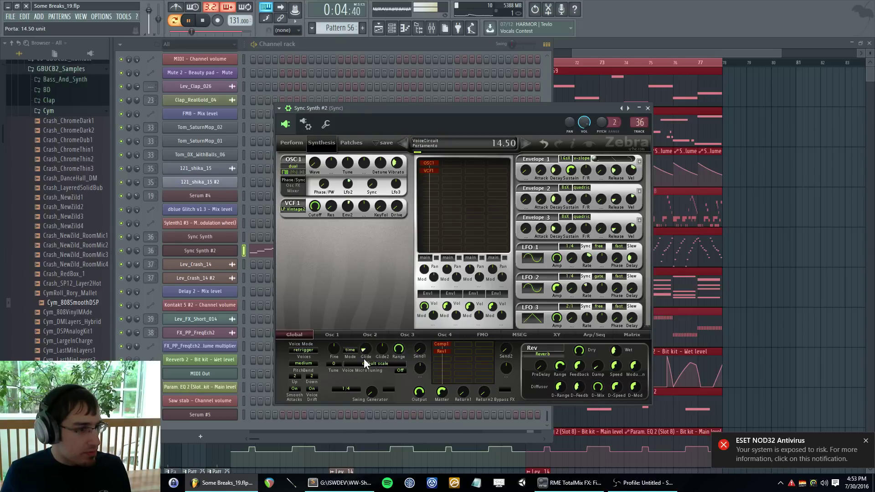
{"action": "left_click", "coordinate": [447, 47]}
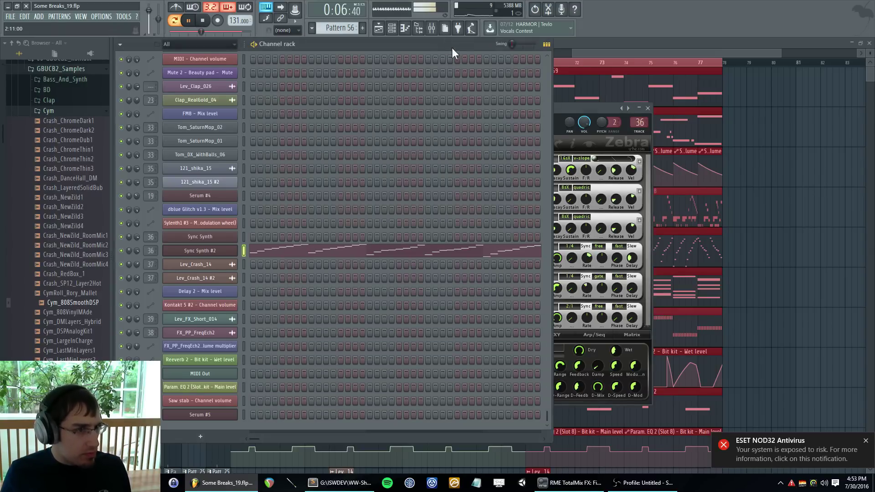
- Try the VCF1 cutoff at 80 and the OSC1 phase at 0 during playback, and stop the pattern
{"action": "left_click_drag", "start_coordinate": [567, 110], "coordinate": [686, 118]}
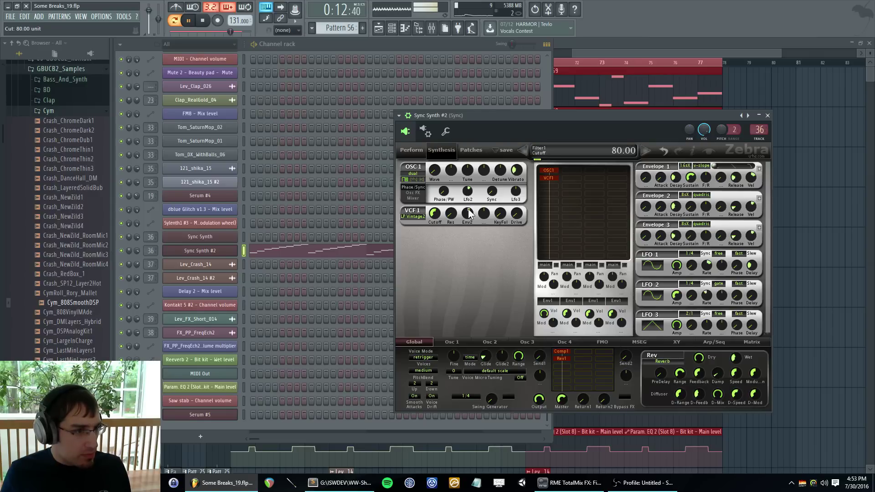
{"action": "left_click_drag", "start_coordinate": [468, 219], "coordinate": [442, 205]}
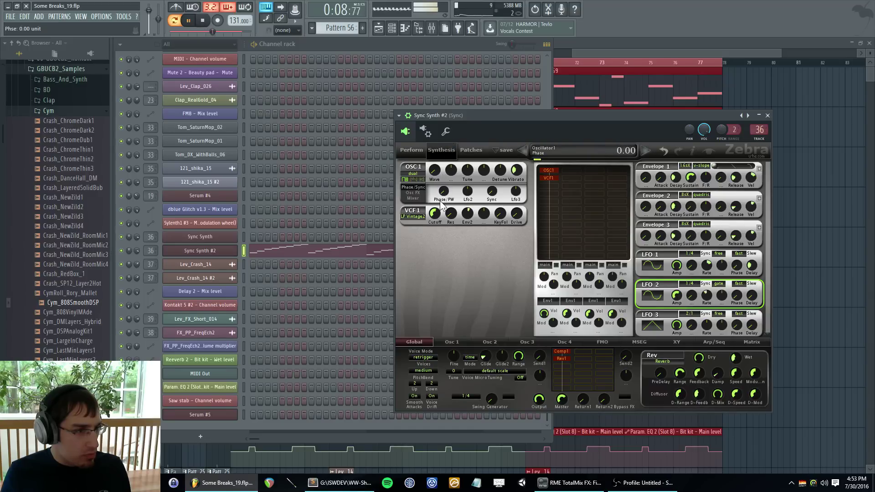
{"action": "left_click", "coordinate": [387, 54]}
{"action": "key", "text": "space"}
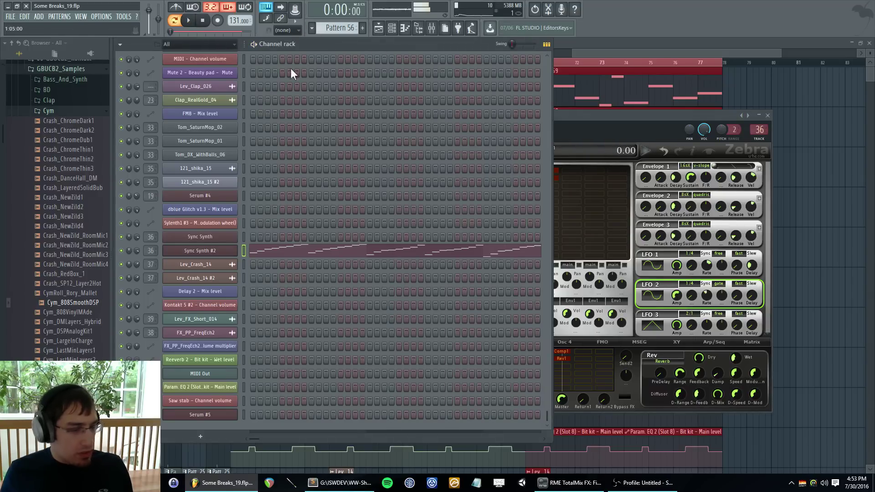
- Raise Sync Synth #2's VCF1 cutoff to 136 and set the Env3-to-OSC1 Phase depth in the modulation matrix to 0
{"action": "left_click", "coordinate": [589, 129]}
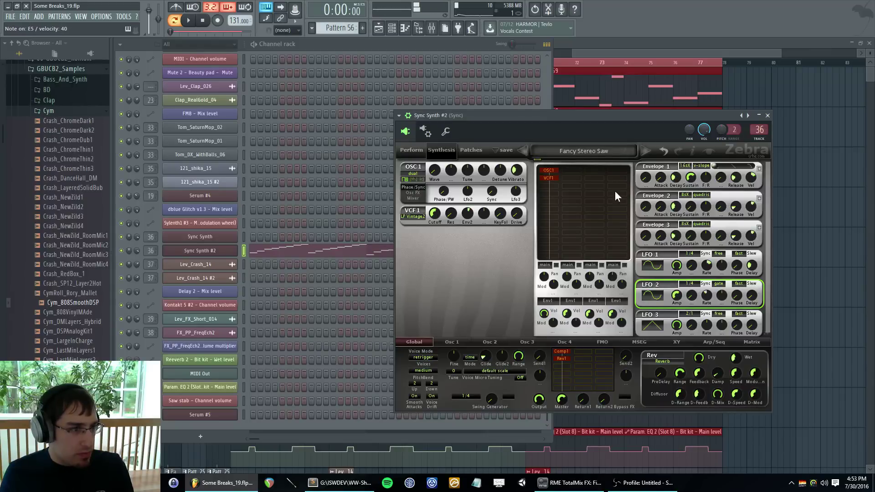
{"action": "left_click_drag", "start_coordinate": [442, 215], "coordinate": [442, 191]}
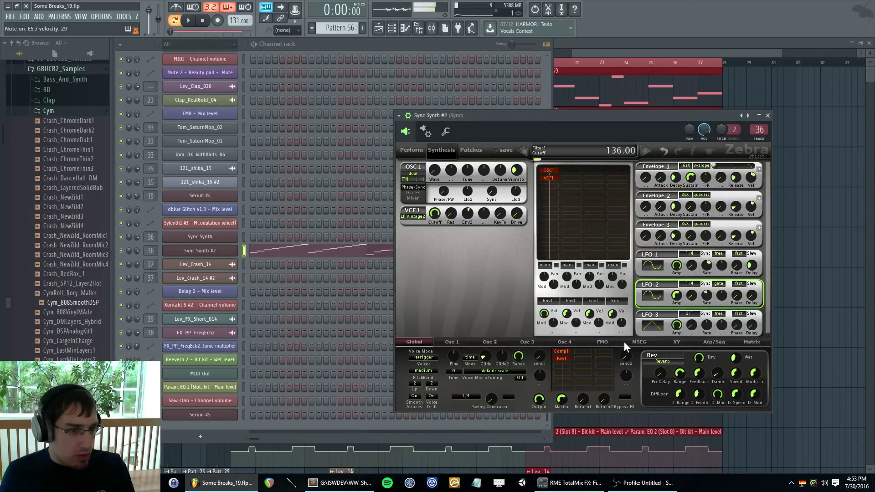
{"action": "left_click", "coordinate": [715, 342]}
{"action": "left_click", "coordinate": [752, 343]}
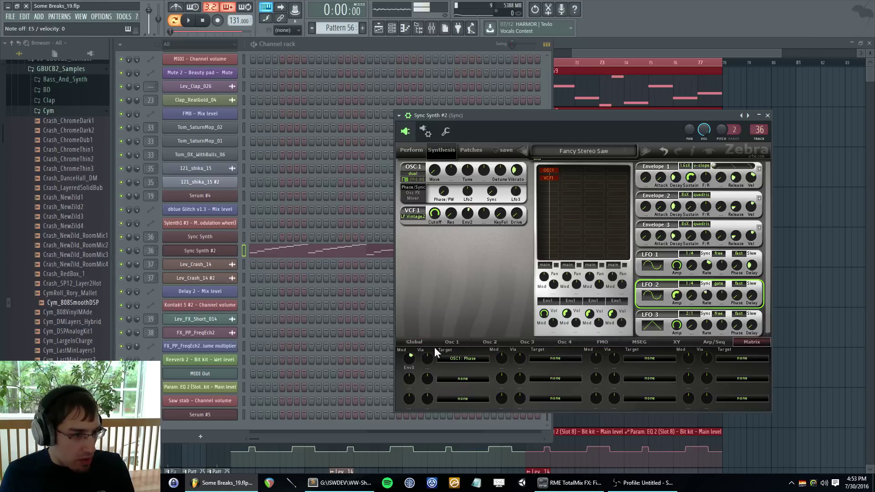
{"action": "left_click", "coordinate": [406, 358]}
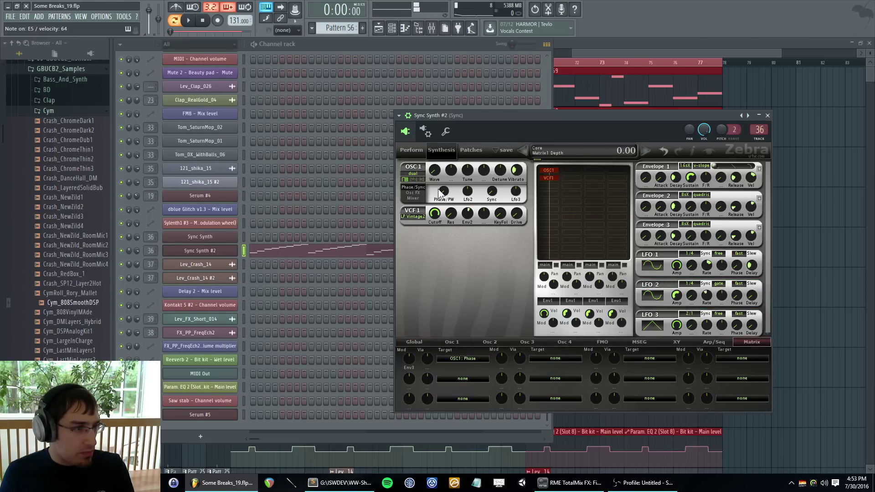
- Audition different OSC1 phase settings against Pattern 56, set the phase to 48.50 and stop playback
{"action": "left_click_drag", "start_coordinate": [440, 191], "coordinate": [449, 180]}
{"action": "left_click_drag", "start_coordinate": [457, 143], "coordinate": [457, 143]}
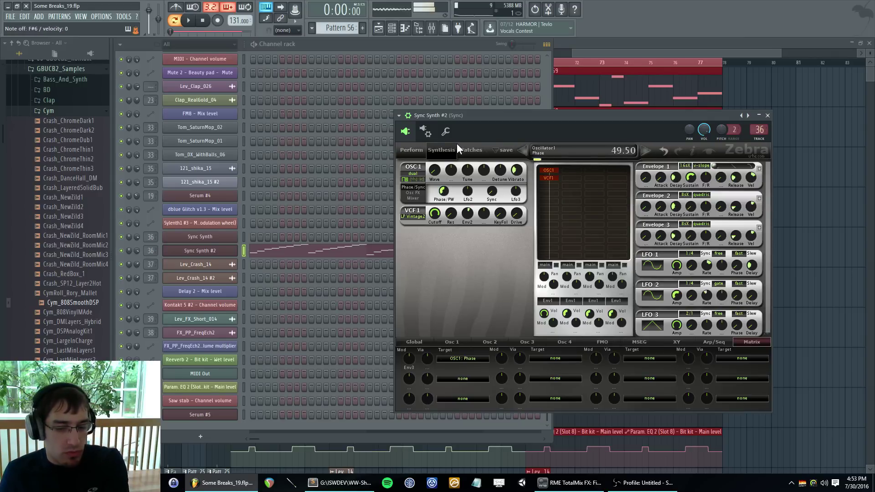
{"action": "key", "text": "space"}
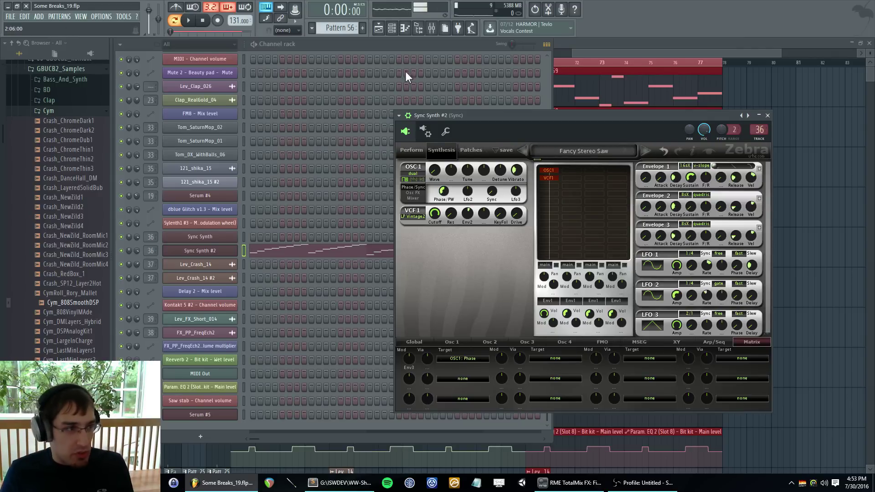
{"action": "left_click", "coordinate": [428, 42]}
{"action": "left_click", "coordinate": [589, 121]}
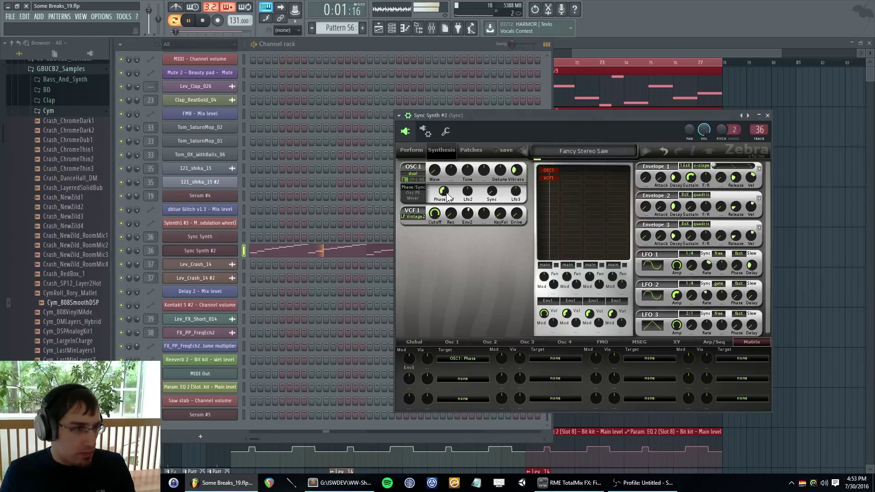
{"action": "left_click_drag", "start_coordinate": [445, 191], "coordinate": [461, 171]}
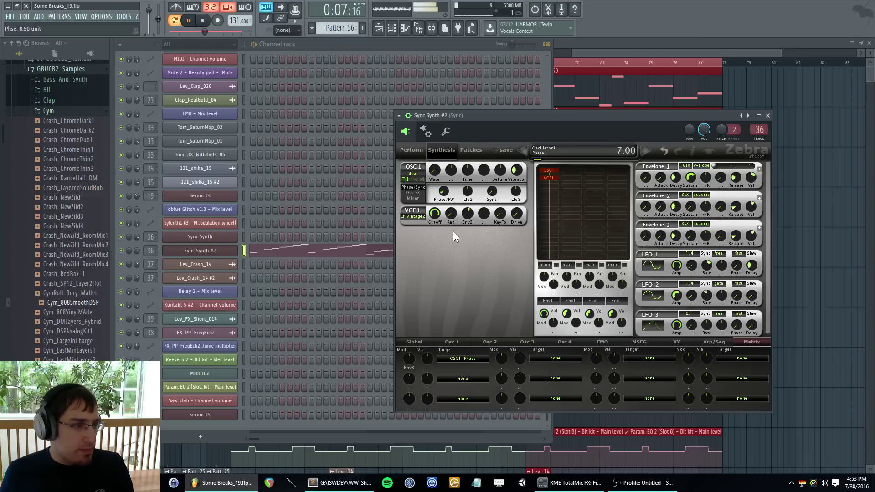
{"action": "left_click_drag", "start_coordinate": [449, 196], "coordinate": [449, 193]}
{"action": "left_click", "coordinate": [429, 43]}
{"action": "key", "text": "space"}
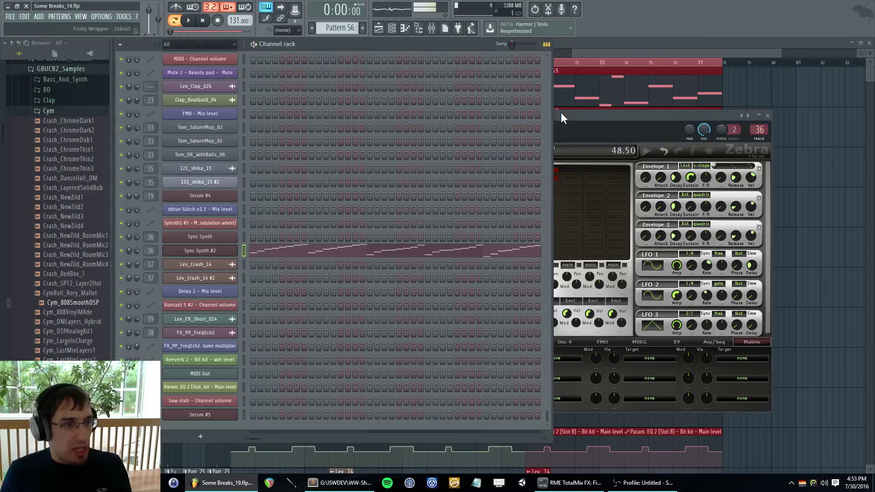
{"action": "left_click", "coordinate": [561, 114]}
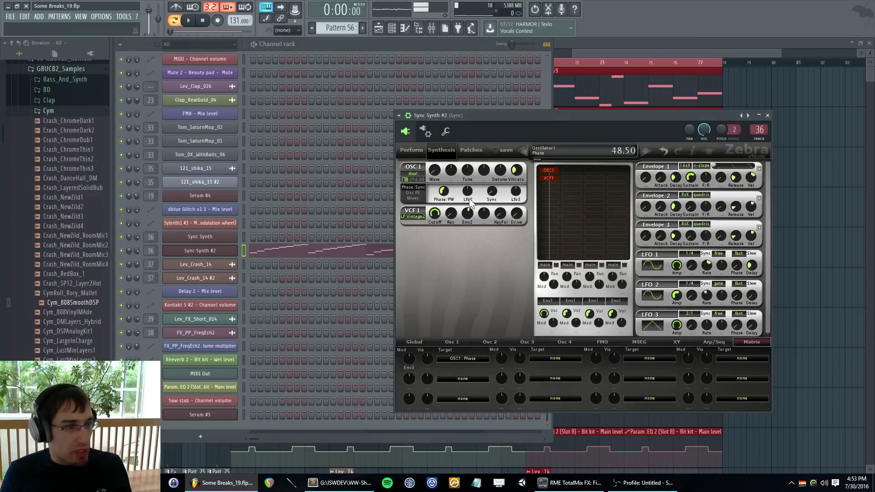
- Play Pattern 56, set OSC1's LFO2 phase modulation depth to 27.50 and set LFO 2's restart mode to free
{"action": "left_click", "coordinate": [453, 44]}
{"action": "key", "text": "space"}
{"action": "left_click", "coordinate": [557, 117]}
{"action": "left_click_drag", "start_coordinate": [470, 196], "coordinate": [469, 190]}
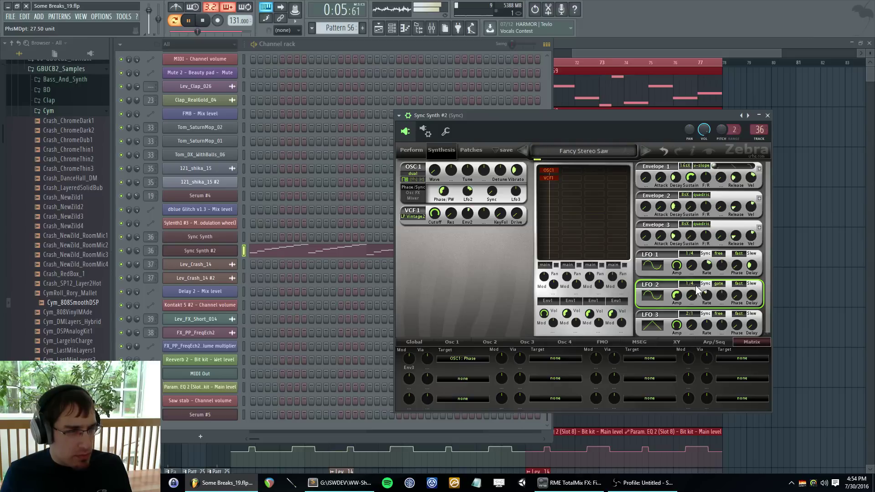
{"action": "left_click", "coordinate": [719, 288]}
{"action": "left_click", "coordinate": [729, 289]}
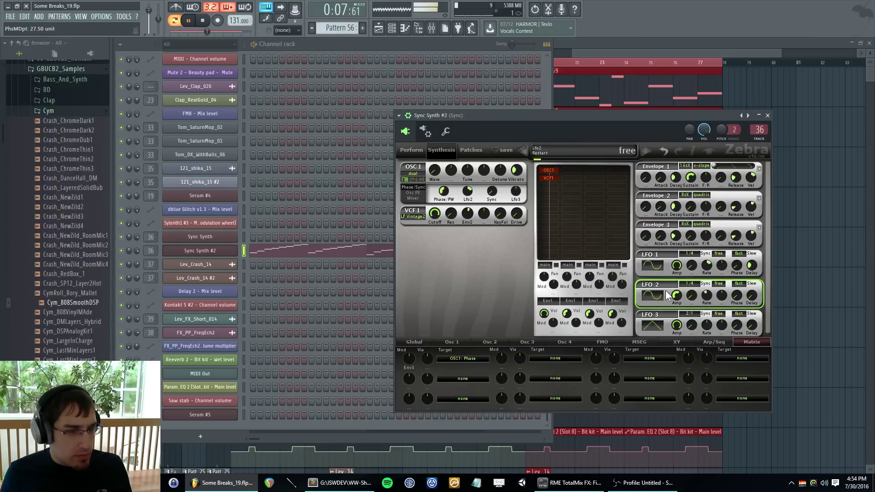
{"action": "right_click", "coordinate": [466, 189]}
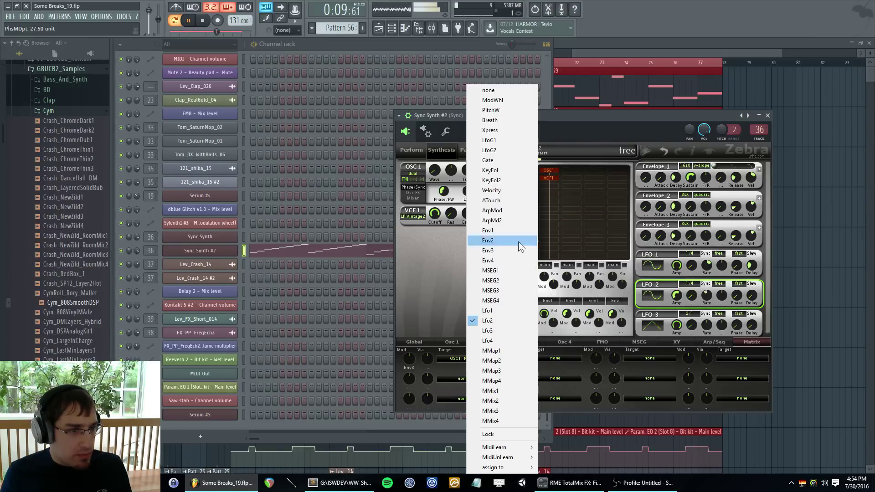
{"action": "left_click", "coordinate": [599, 116]}
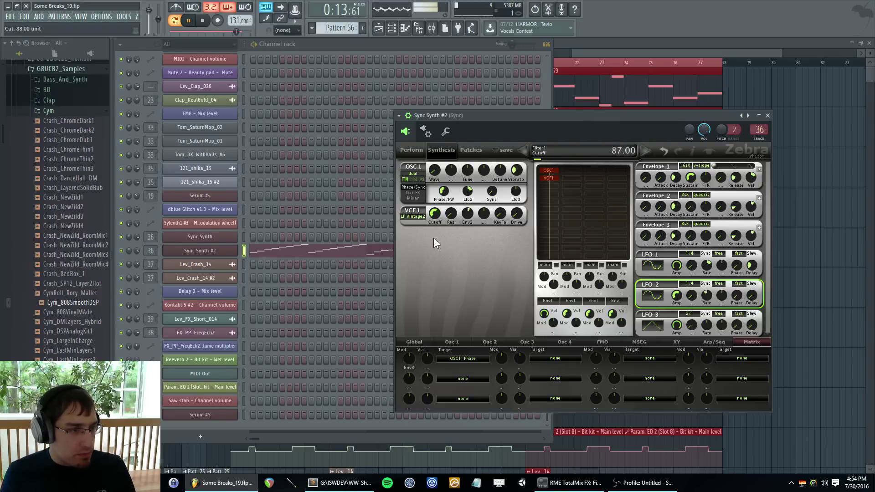
- Lower Sync Synth #2's VCF1 cutoff and set its Env2 modulation depth to 50
{"action": "scroll", "coordinate": [468, 214], "scroll_direction": "down", "scroll_amount": 8}
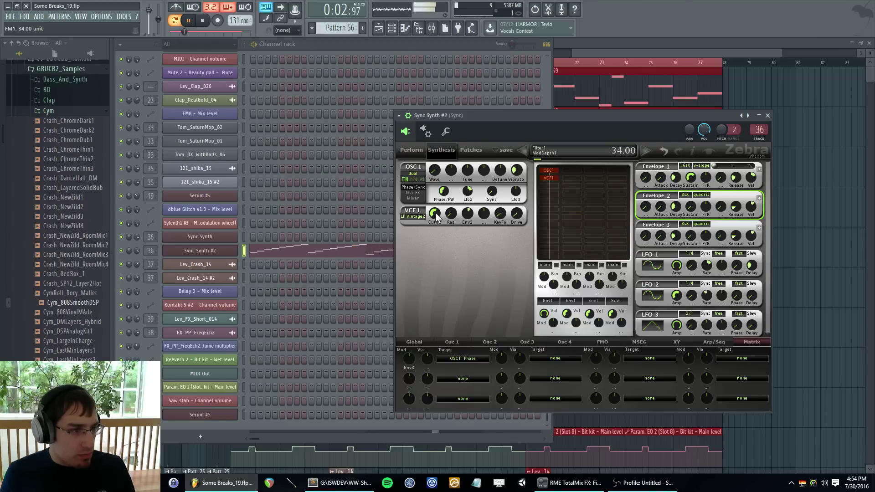
{"action": "scroll", "coordinate": [436, 215], "scroll_direction": "down", "scroll_amount": 3}
{"action": "scroll", "coordinate": [468, 214], "scroll_direction": "up", "scroll_amount": 1}
{"action": "scroll", "coordinate": [468, 214], "scroll_direction": "up", "scroll_amount": 2}
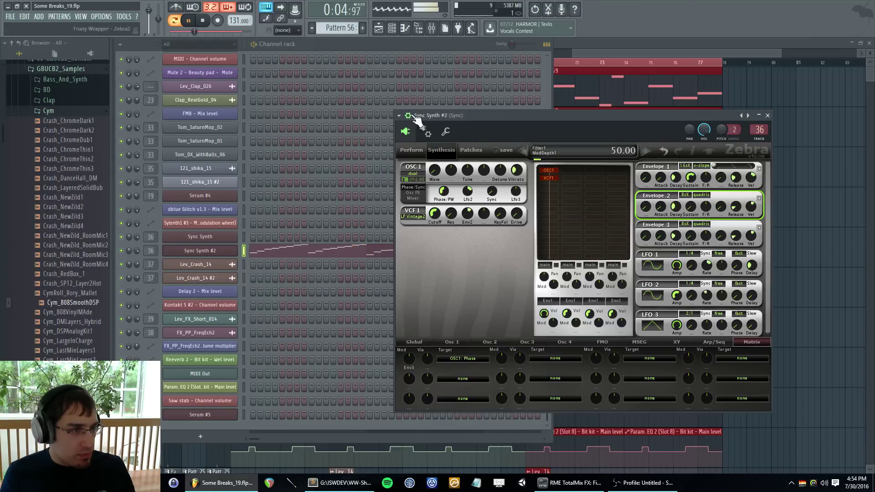
- Switch to song playback in the playlist, clear the selection and play the arrangement from about bar 68
{"action": "left_click", "coordinate": [357, 43]}
{"action": "key", "text": "F5"}
{"action": "left_click", "coordinate": [175, 21]}
{"action": "left_click", "coordinate": [491, 63]}
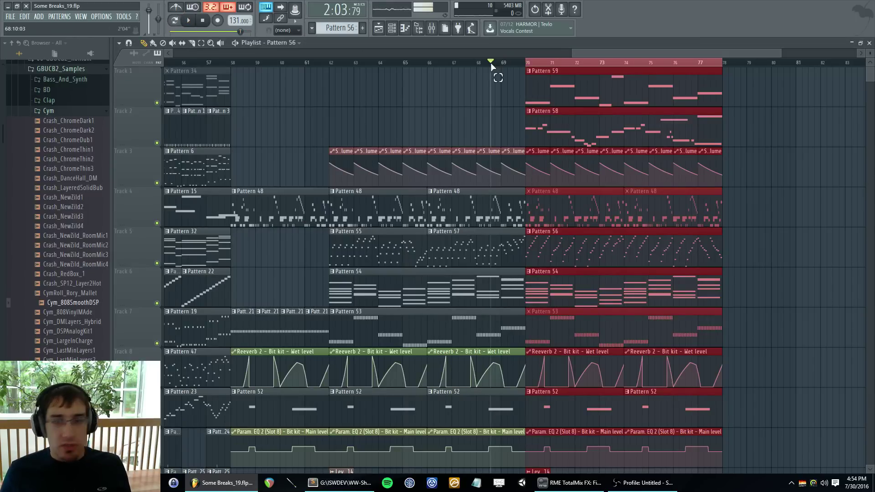
{"action": "key", "text": "ctrl+d"}
{"action": "key", "text": "space"}
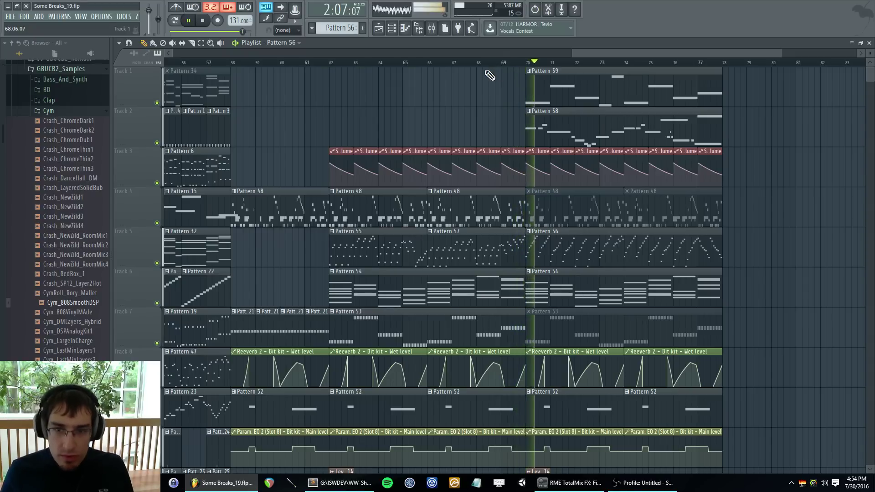
{"action": "key", "text": "F6"}
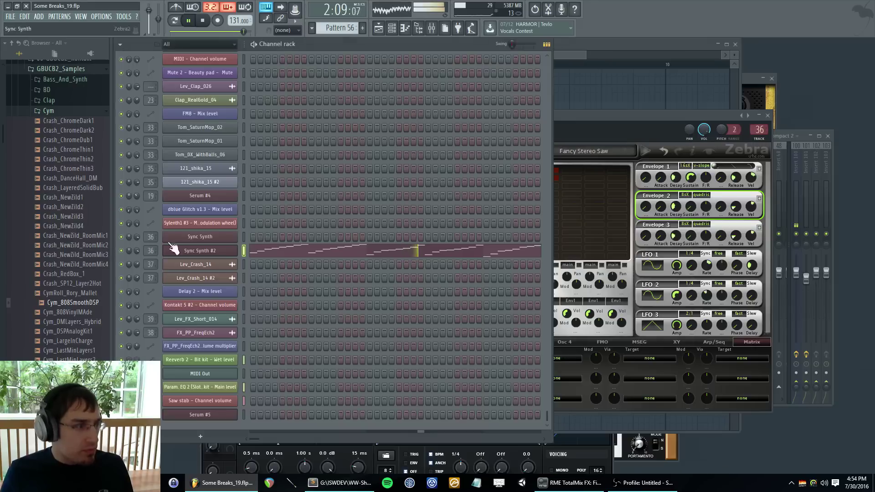
{"action": "key", "text": "F5"}
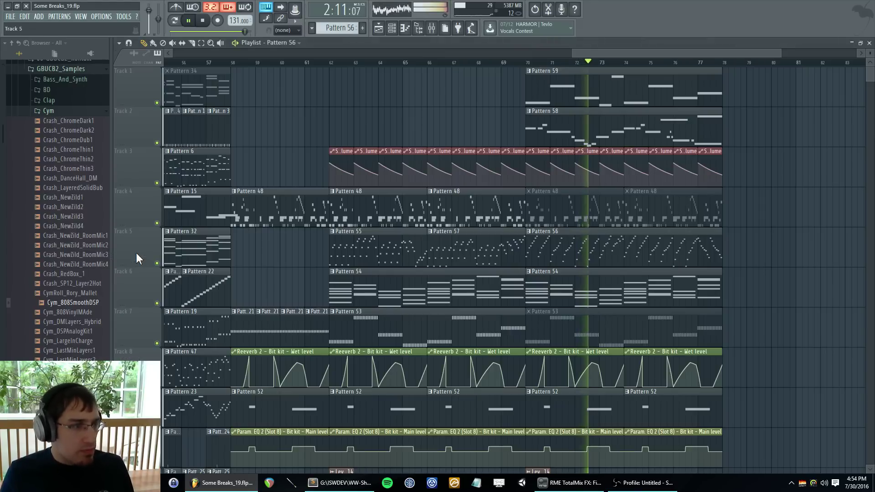
- Move Pattern 57's notes from Sync Synth to Sync Synth #2
{"action": "double_click", "coordinate": [483, 245]}
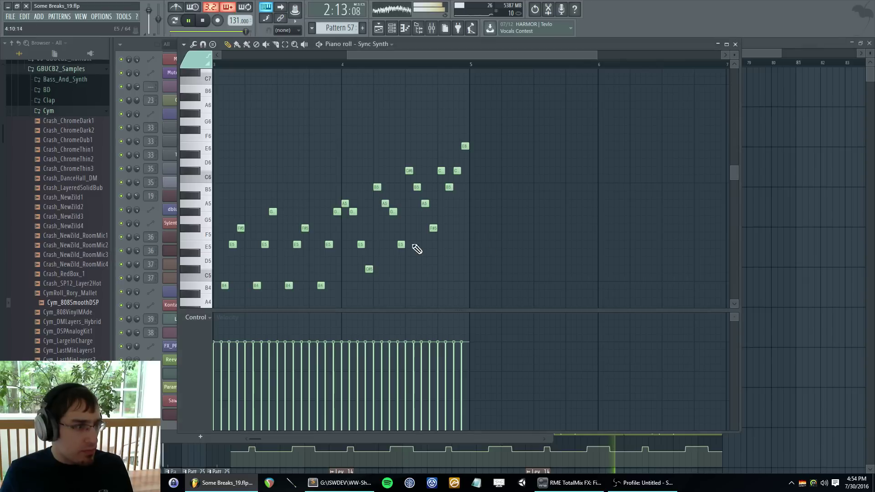
{"action": "key", "text": "F6"}
{"action": "key", "text": "ctrl+v"}
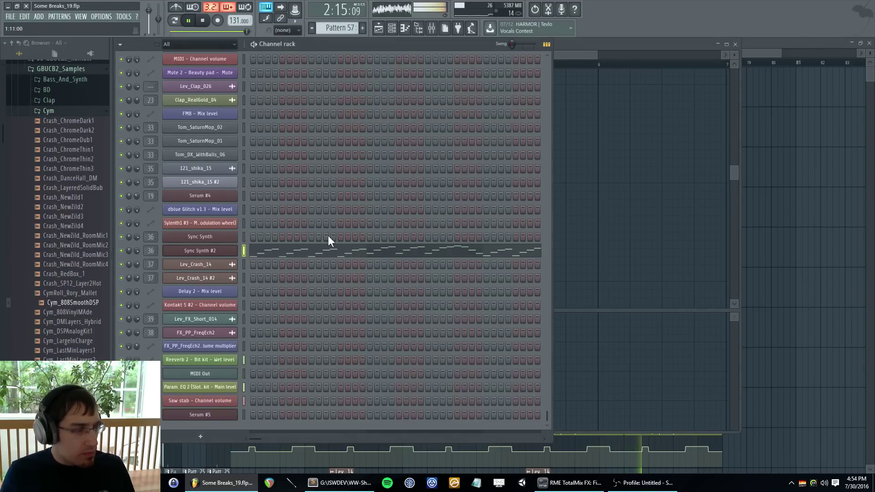
- Move Pattern 55's notes from Sync Synth to Sync Synth #2 and return to the playlist
{"action": "key", "text": "F5"}
{"action": "double_click", "coordinate": [369, 242]}
{"action": "key", "text": "F6"}
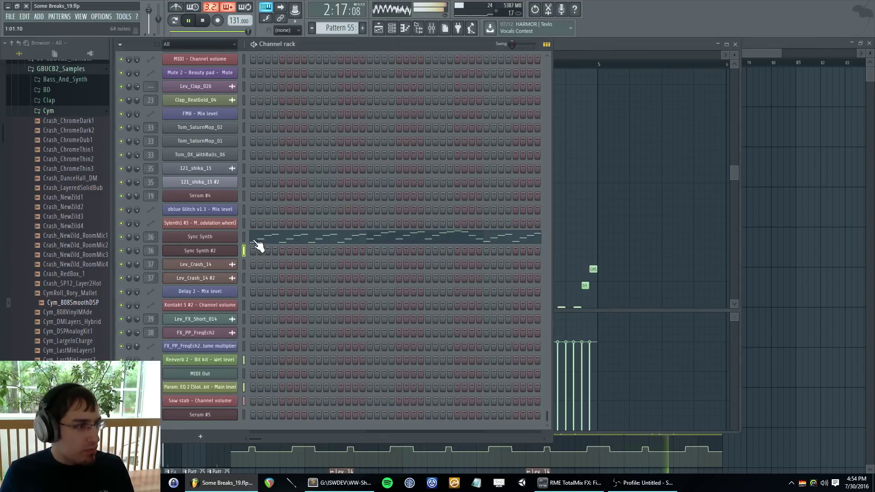
{"action": "left_click", "coordinate": [245, 237]}
{"action": "key", "text": "ctrl+x"}
{"action": "left_click", "coordinate": [245, 248]}
{"action": "key", "text": "ctrl+v"}
{"action": "key", "text": "F5"}
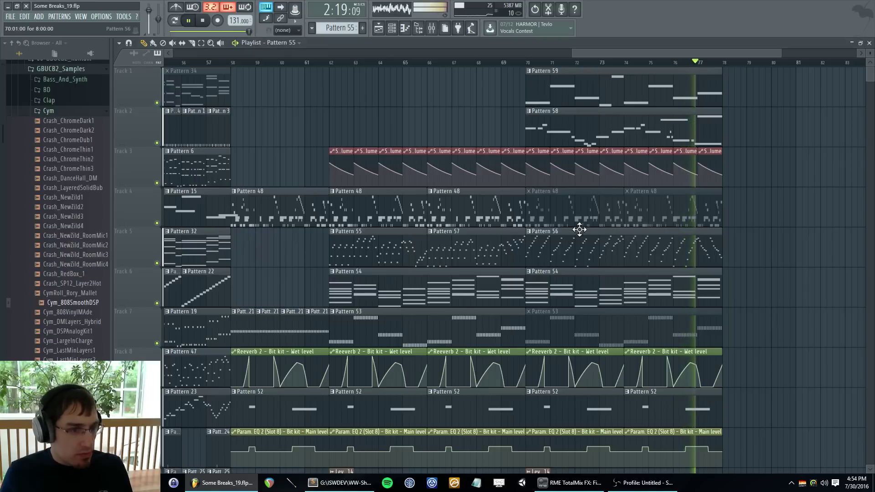
- Replay the section from bar 70 and its closing bars, and raise the A6 note at the start of Pattern 56's bar 8 to B6
{"action": "left_click", "coordinate": [529, 64]}
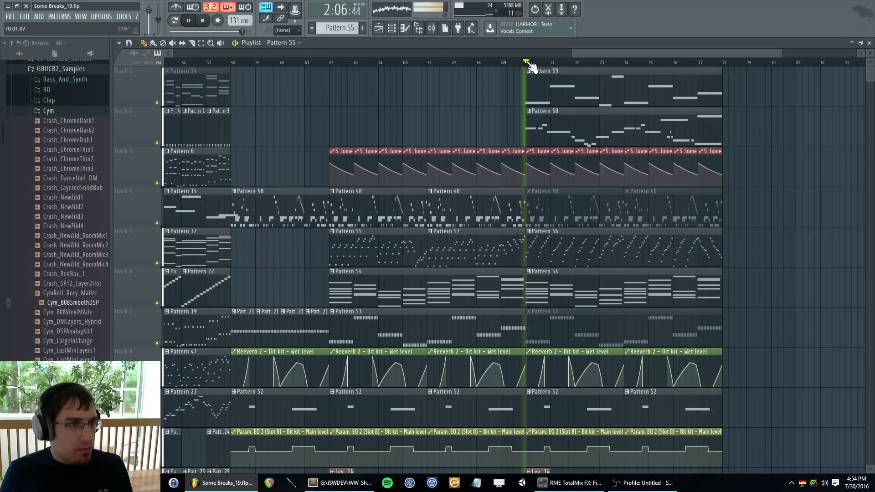
{"action": "left_click", "coordinate": [664, 64]}
{"action": "double_click", "coordinate": [687, 242]}
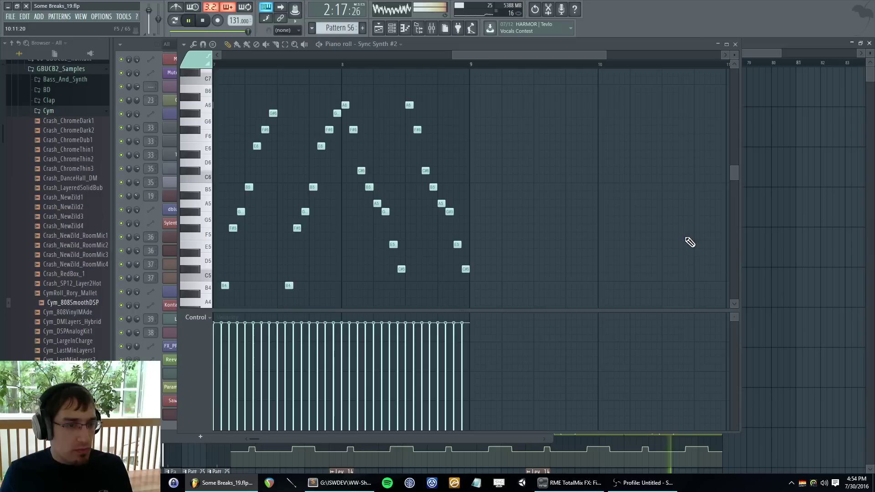
{"action": "left_click_drag", "start_coordinate": [343, 152], "coordinate": [340, 135]}
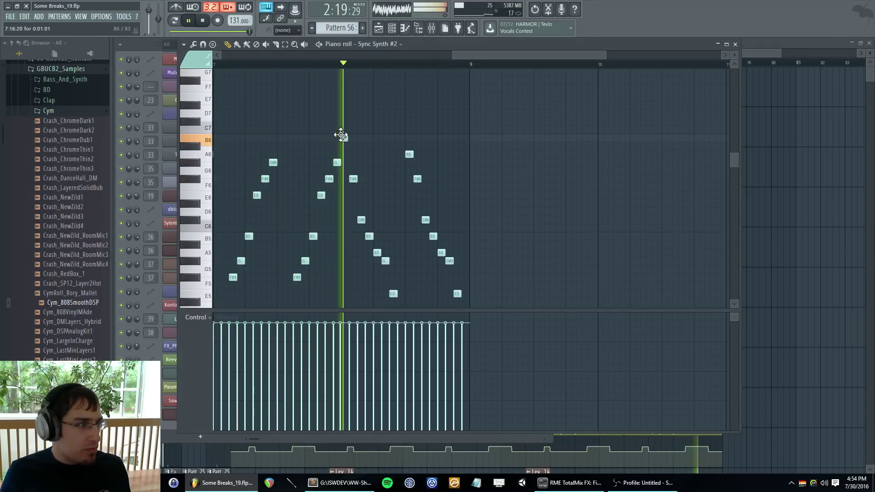
- Align the first note of Pattern 56's bar 8 with the bar start and raise the bar's second peak note to C#7
{"action": "left_click_drag", "start_coordinate": [409, 153], "coordinate": [409, 133]}
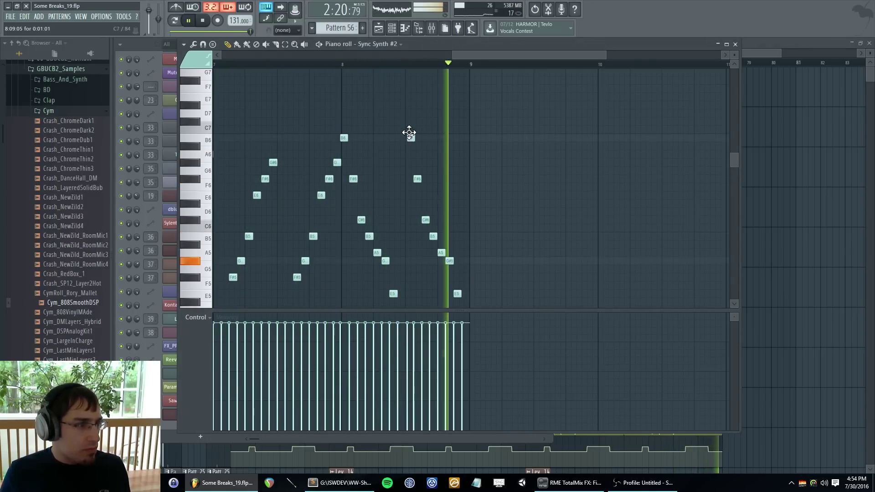
{"action": "left_click", "coordinate": [346, 62]}
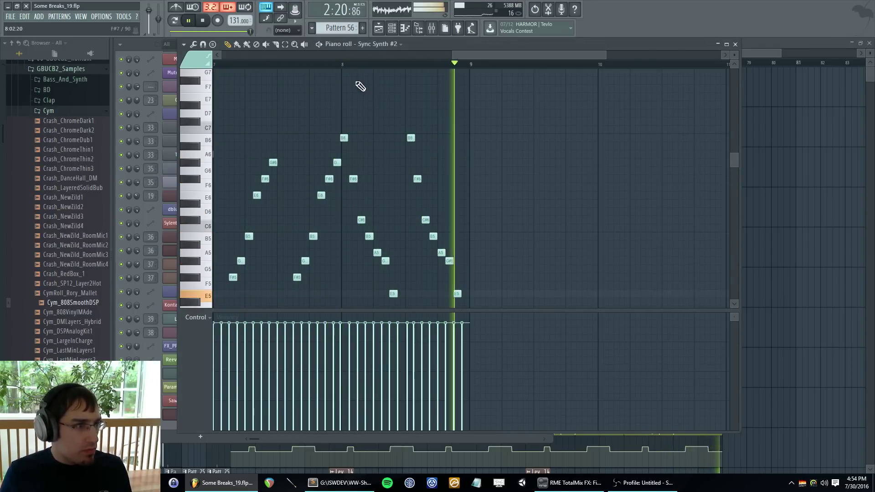
{"action": "key", "text": "space"}
{"action": "scroll", "coordinate": [336, 137], "scroll_direction": "up", "scroll_amount": 2}
{"action": "left_click_drag", "start_coordinate": [337, 138], "coordinate": [338, 137]}
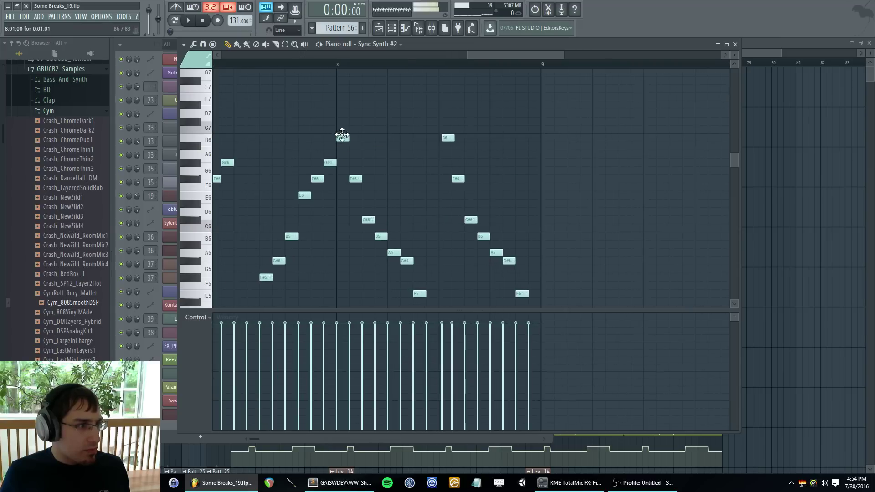
{"action": "left_click_drag", "start_coordinate": [444, 138], "coordinate": [442, 122]}
{"action": "key", "text": "space"}
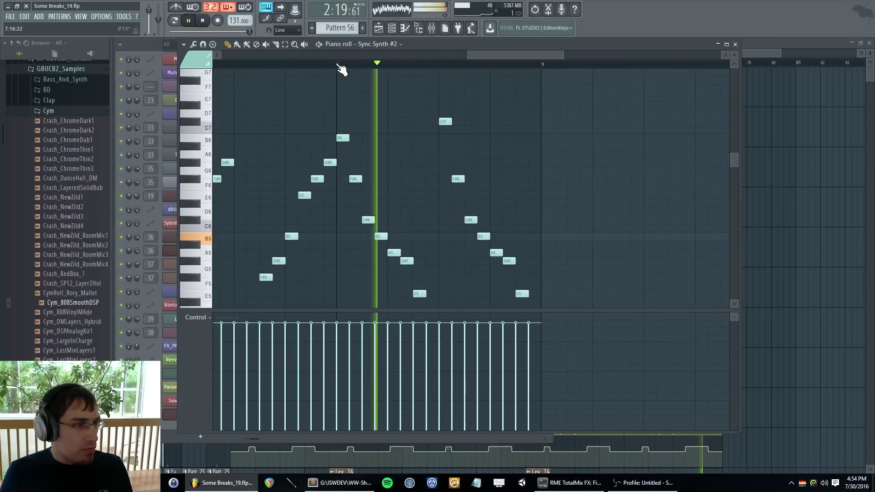
- Replay from bar 70, open Pattern 54 and look through the channel rack for an instrument to layer with its Saw stab chords
{"action": "key", "text": "F5"}
{"action": "left_click", "coordinate": [527, 64]}
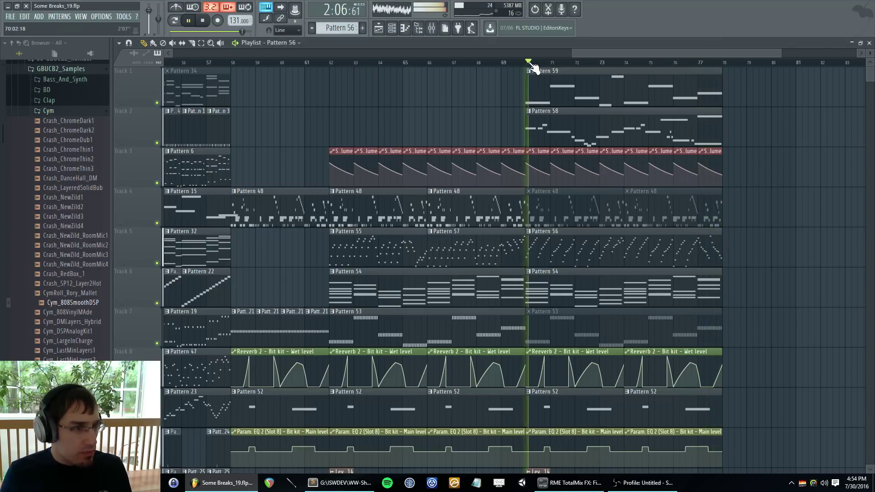
{"action": "scroll", "coordinate": [500, 160], "scroll_direction": "down", "scroll_amount": 2}
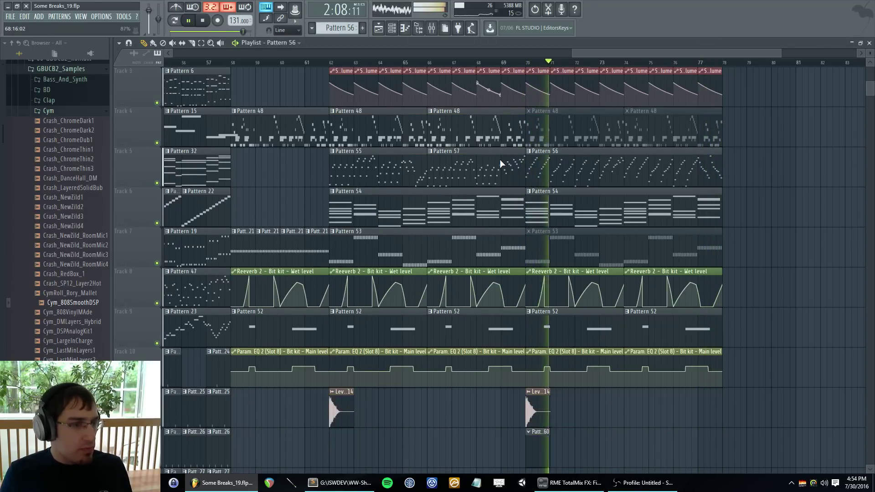
{"action": "double_click", "coordinate": [567, 204]}
{"action": "key", "text": "F6"}
{"action": "scroll", "coordinate": [409, 225], "scroll_direction": "up", "scroll_amount": 7}
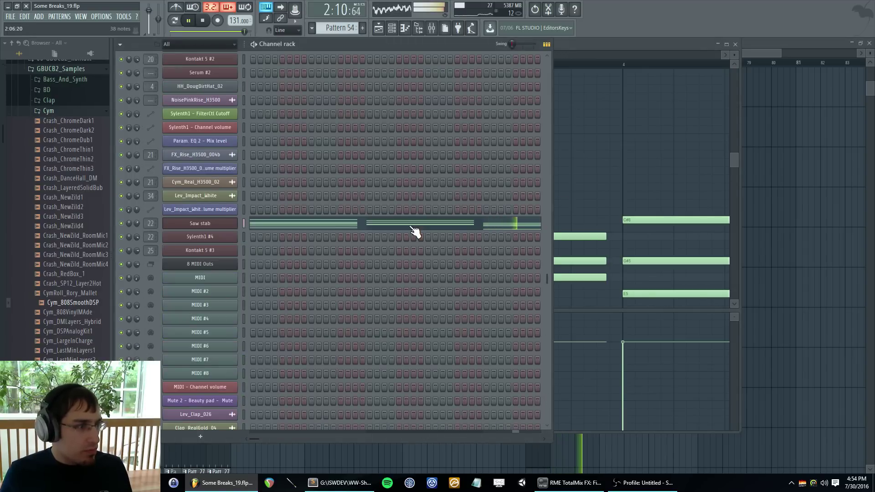
{"action": "key", "text": "space"}
{"action": "key", "text": "space"}
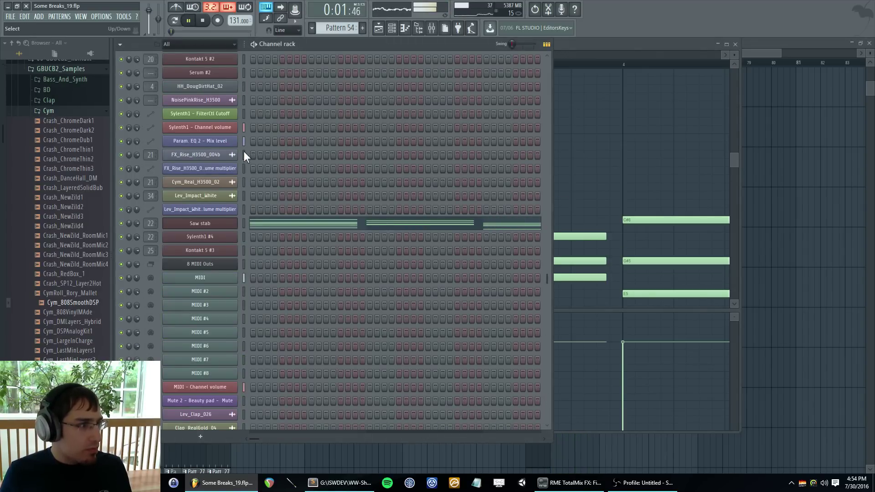
{"action": "scroll", "coordinate": [275, 169], "scroll_direction": "up", "scroll_amount": 7}
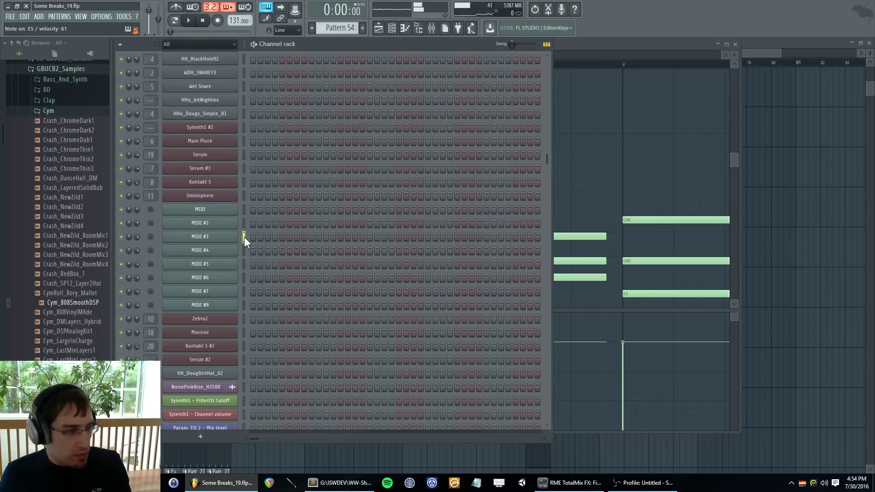
- Copy Pattern 54's Saw stab chords onto the MIDI #3 channel and play the arrangement from bar 70
{"action": "key", "text": "F5"}
{"action": "double_click", "coordinate": [557, 213]}
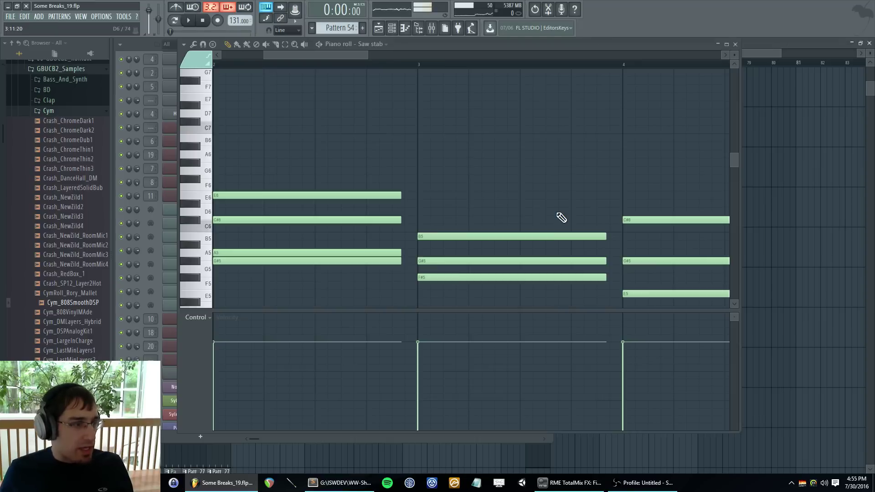
{"action": "key", "text": "F6"}
{"action": "scroll", "coordinate": [283, 201], "scroll_direction": "down", "scroll_amount": 8}
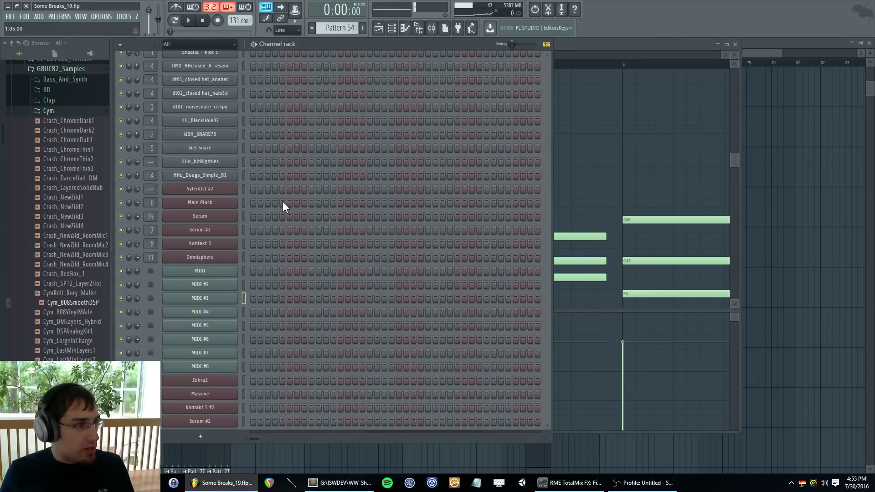
{"action": "scroll", "coordinate": [256, 171], "scroll_direction": "up", "scroll_amount": 7}
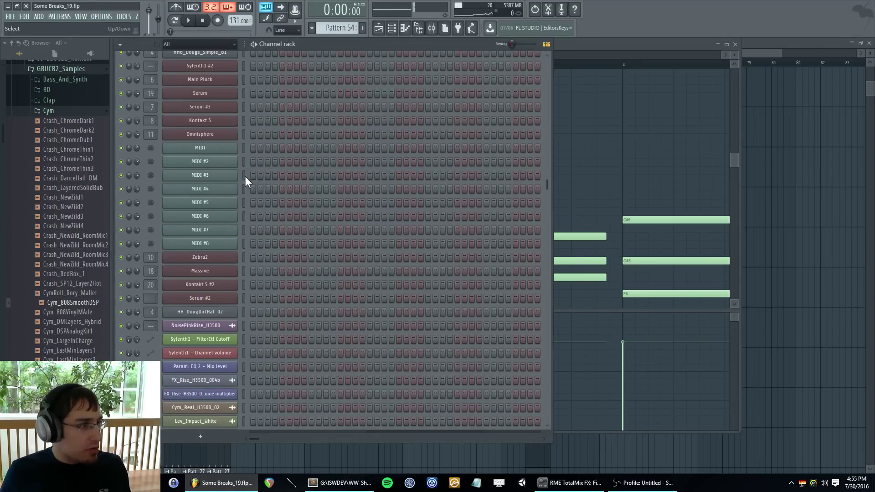
{"action": "left_click", "coordinate": [244, 175]}
{"action": "key", "text": "F5"}
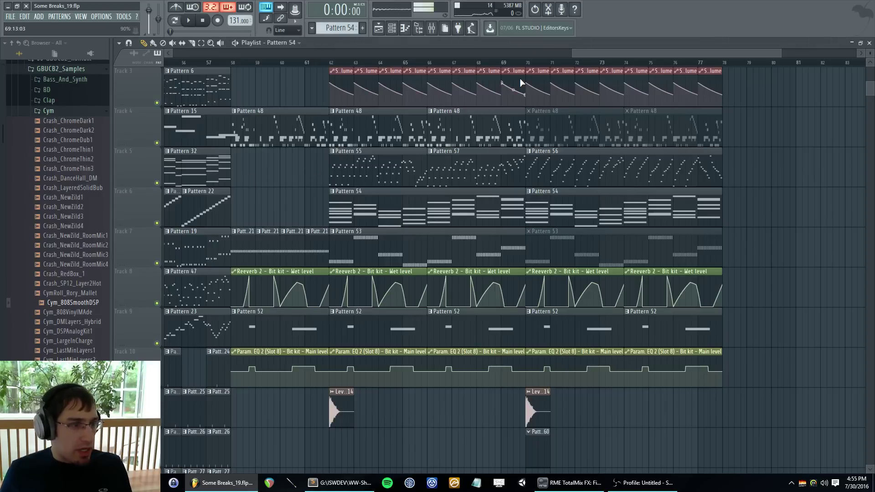
{"action": "left_click", "coordinate": [528, 62]}
{"action": "key", "text": "F6"}
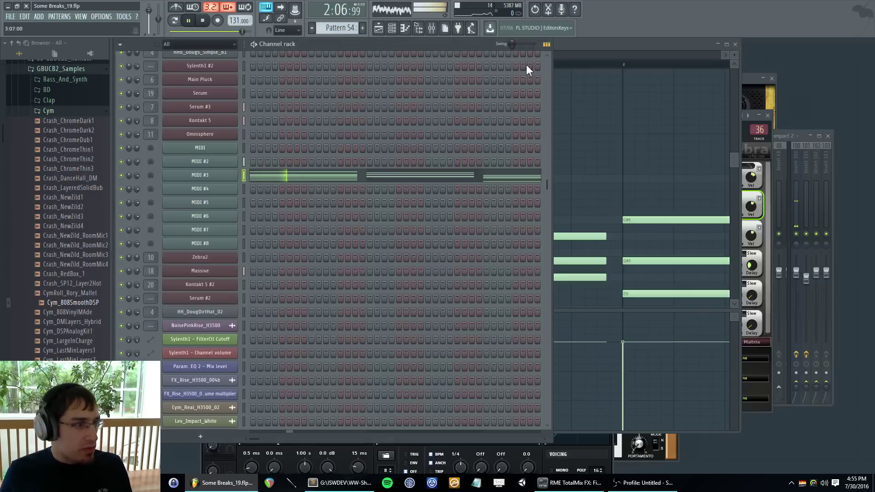
- Transpose all of MIDI #3's chord notes in Pattern 54 up one octave and return to the playlist
{"action": "right_click", "coordinate": [237, 170]}
{"action": "left_click", "coordinate": [246, 171]}
{"action": "scroll", "coordinate": [335, 167], "scroll_direction": "down", "scroll_amount": 5}
{"action": "key", "text": "ctrl+a"}
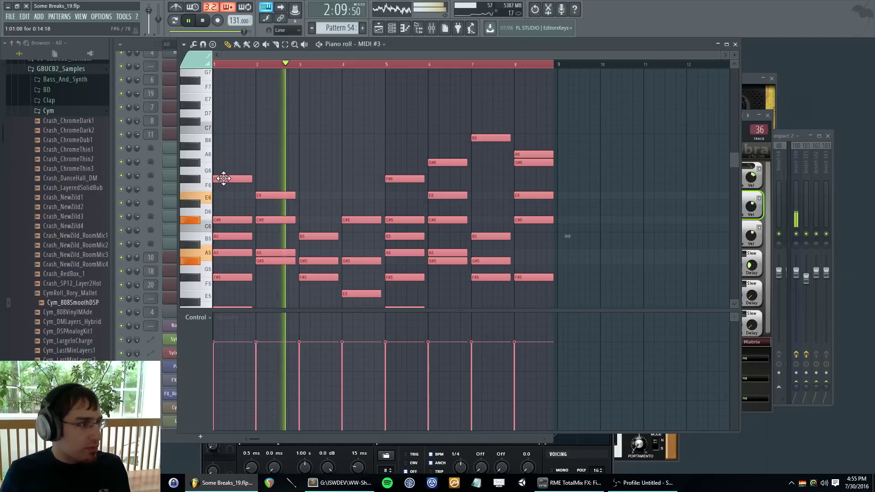
{"action": "left_click_drag", "start_coordinate": [221, 179], "coordinate": [213, 82]}
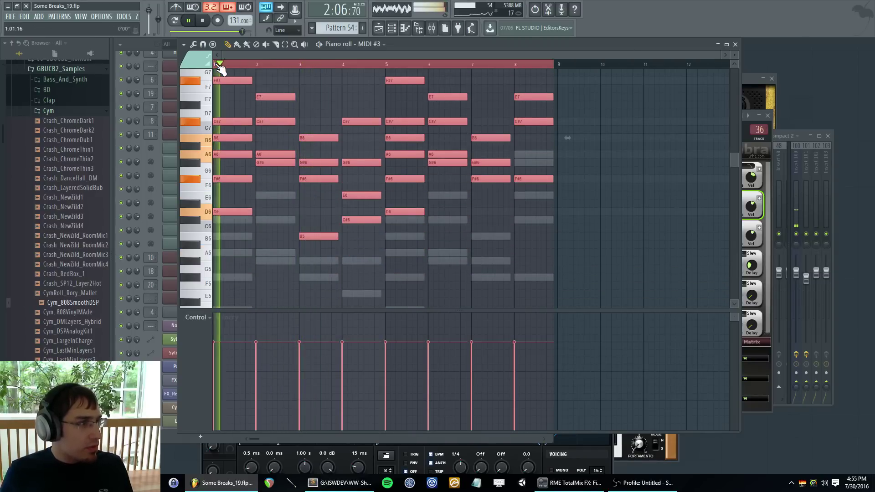
{"action": "key", "text": "F5"}
{"action": "scroll", "coordinate": [461, 194], "scroll_direction": "up", "scroll_amount": 2}
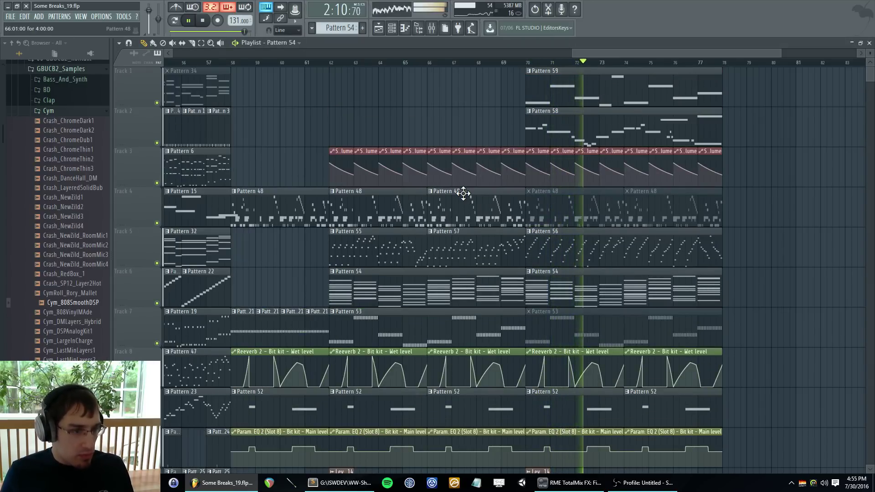
- Set Sync Synth #2's channel volume to 79%, return to the playlist and stop playback
{"action": "key", "text": "F9"}
{"action": "key", "text": "F9"}
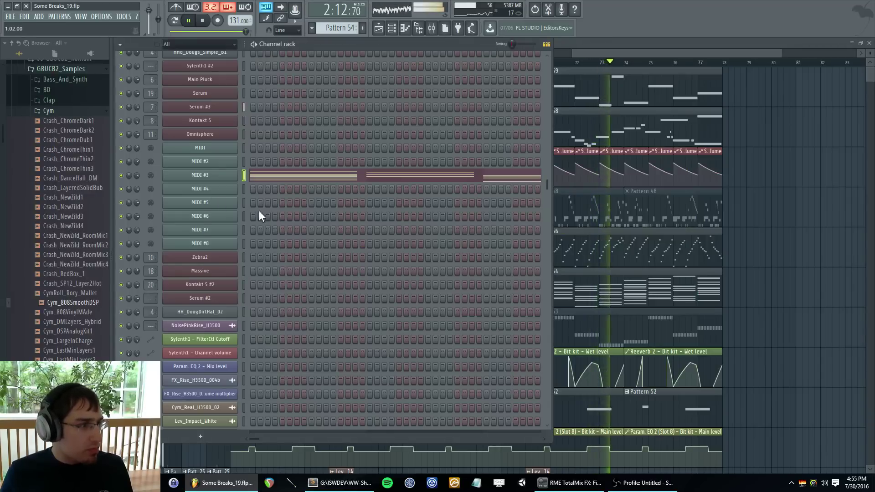
{"action": "scroll", "coordinate": [260, 218], "scroll_direction": "down", "scroll_amount": 4}
{"action": "scroll", "coordinate": [262, 244], "scroll_direction": "down", "scroll_amount": 2}
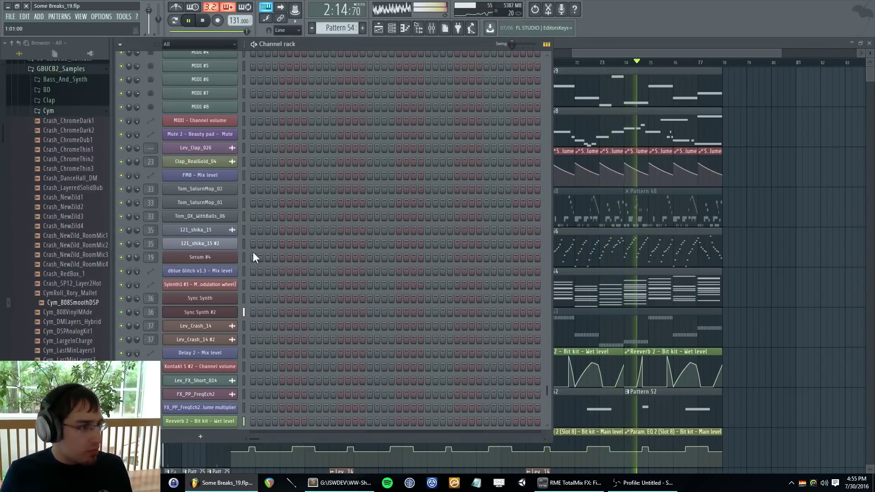
{"action": "left_click_drag", "start_coordinate": [135, 312], "coordinate": [135, 309]}
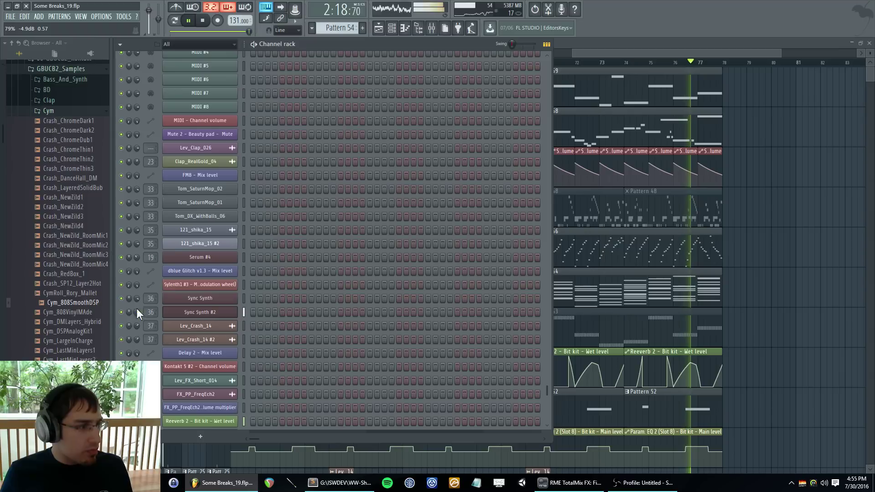
{"action": "key", "text": "F6"}
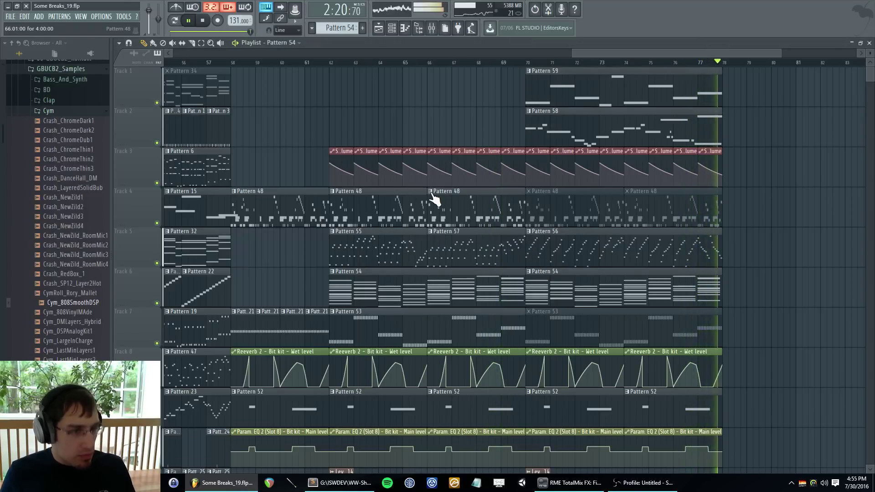
{"action": "key", "text": "space"}
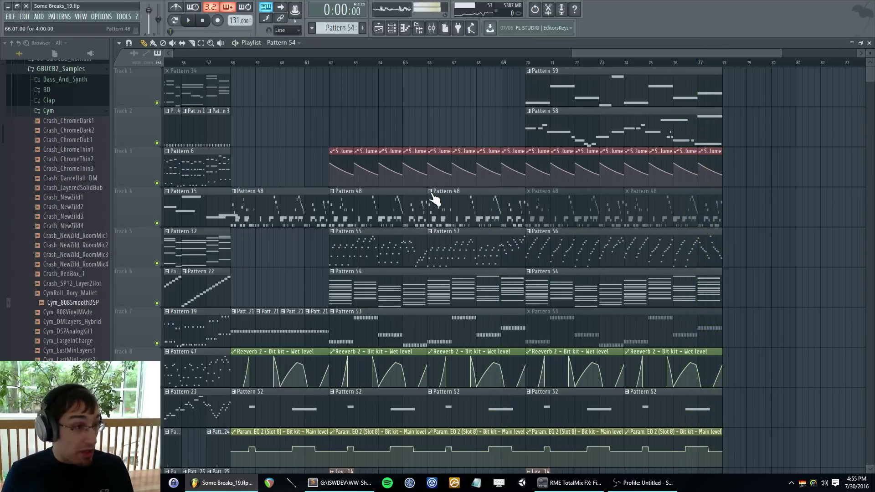
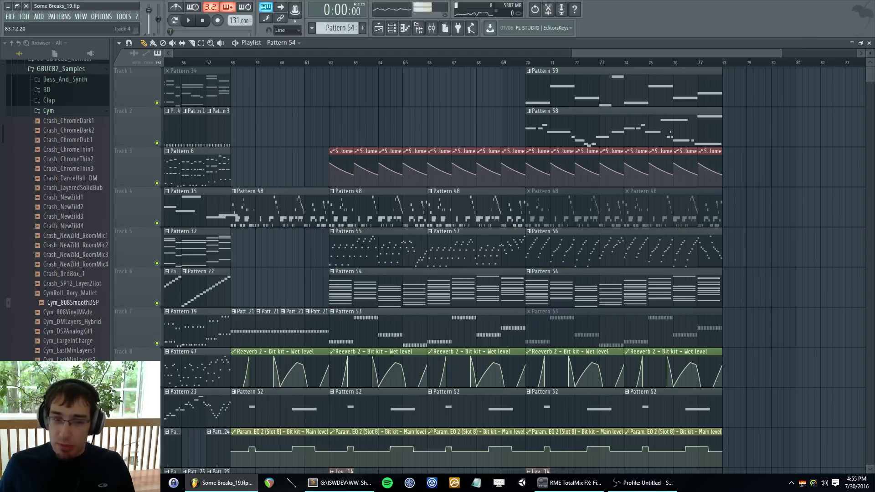
- Play the arrangement from bar 62 into the section after bar 70 and review how its tracks build up
{"action": "left_click", "coordinate": [529, 63]}
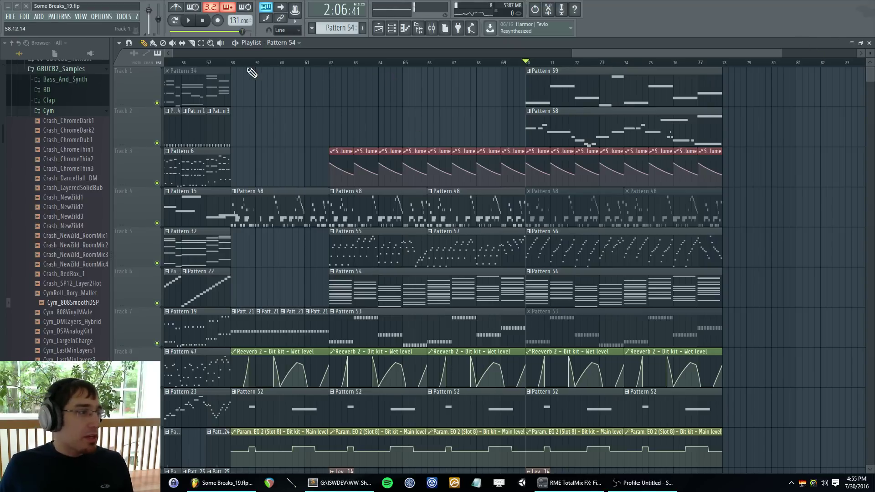
{"action": "left_click", "coordinate": [233, 64]}
{"action": "left_click_drag", "start_coordinate": [617, 53], "coordinate": [582, 53]}
{"action": "key", "text": "space"}
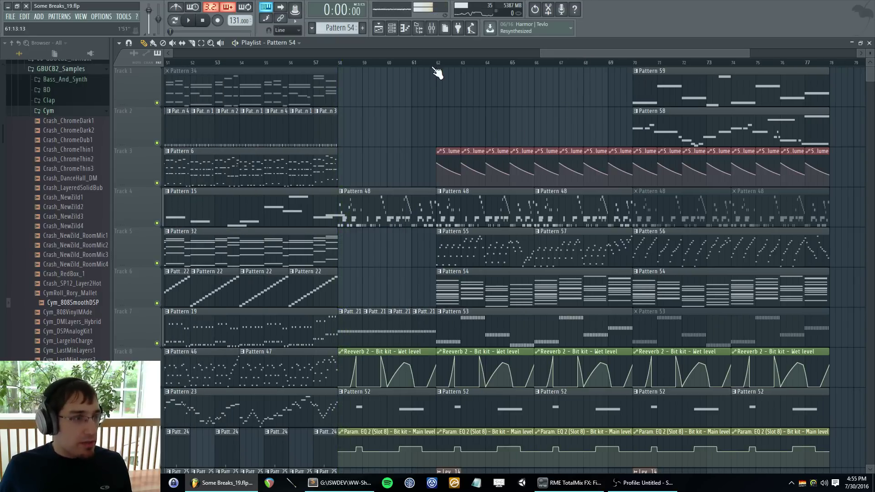
{"action": "left_click", "coordinate": [439, 63]}
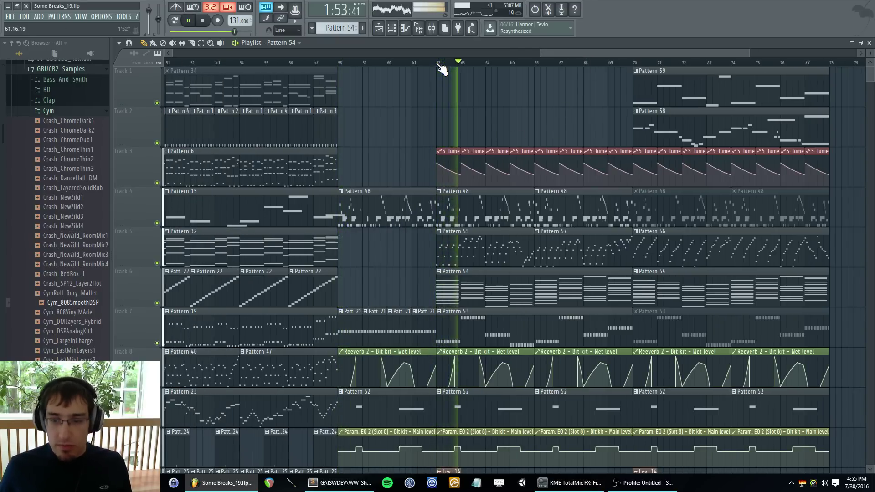
{"action": "scroll", "coordinate": [493, 89], "scroll_direction": "down", "scroll_amount": 3}
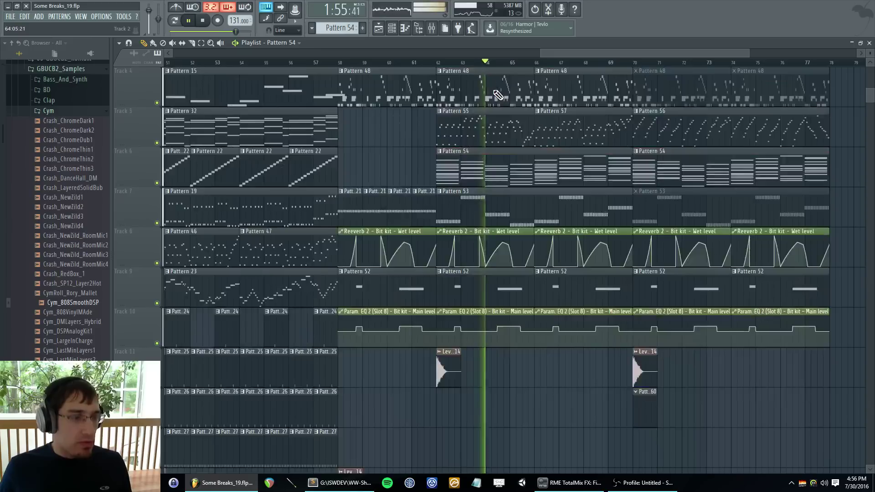
{"action": "scroll", "coordinate": [493, 90], "scroll_direction": "up", "scroll_amount": 3}
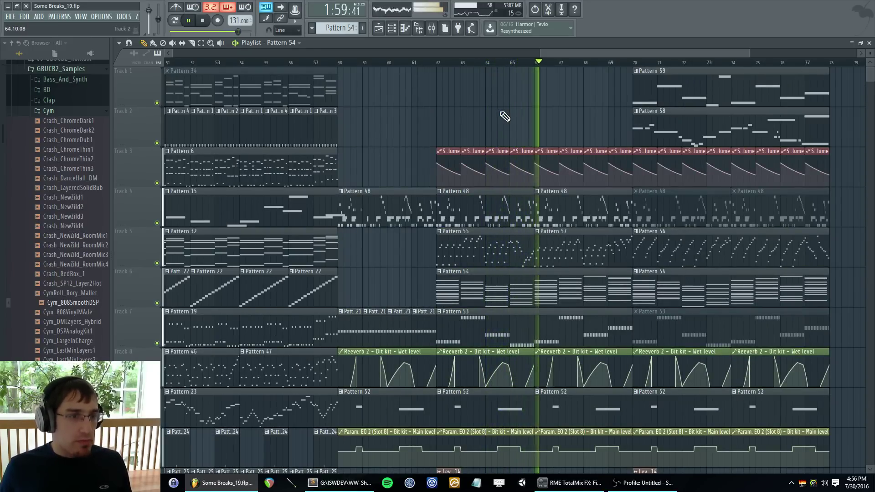
{"action": "scroll", "coordinate": [505, 115], "scroll_direction": "down", "scroll_amount": 1}
{"action": "scroll", "coordinate": [506, 116], "scroll_direction": "up", "scroll_amount": 1}
{"action": "scroll", "coordinate": [507, 115], "scroll_direction": "down", "scroll_amount": 1}
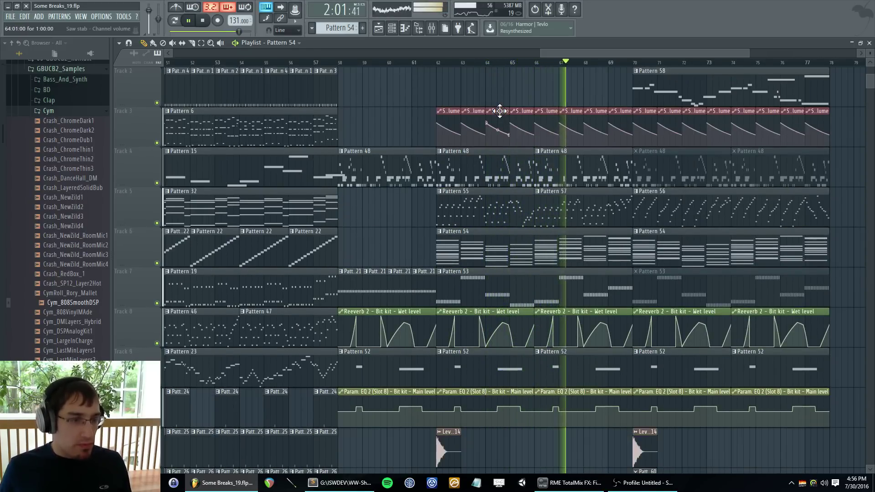
{"action": "scroll", "coordinate": [508, 114], "scroll_direction": "up", "scroll_amount": 1}
{"action": "left_click_drag", "start_coordinate": [557, 53], "coordinate": [607, 59]}
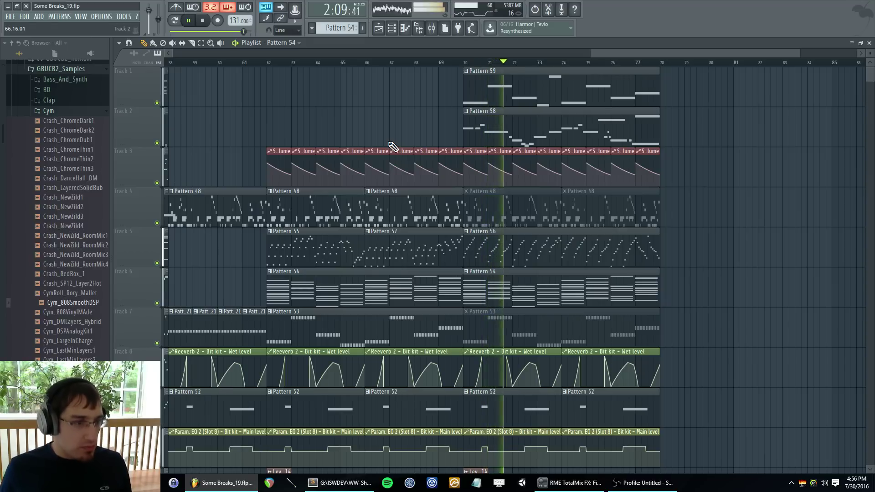
- Insert an empty track above Pattern 59's track in the playlist and return to the channel rack
{"action": "right_click", "coordinate": [139, 92]}
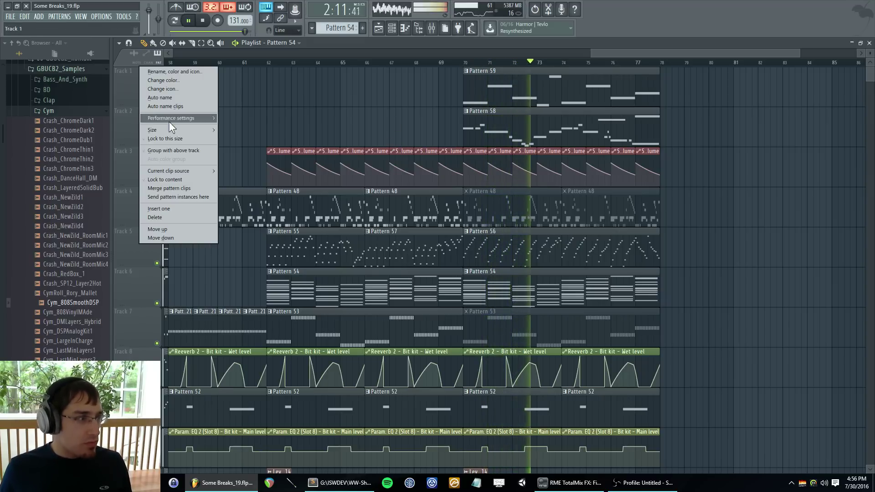
{"action": "left_click", "coordinate": [178, 208]}
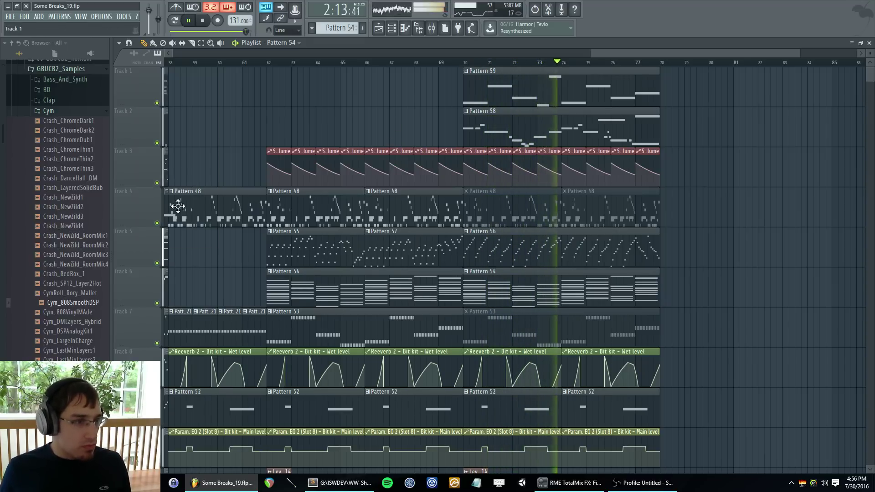
{"action": "scroll", "coordinate": [433, 175], "scroll_direction": "down", "scroll_amount": 4}
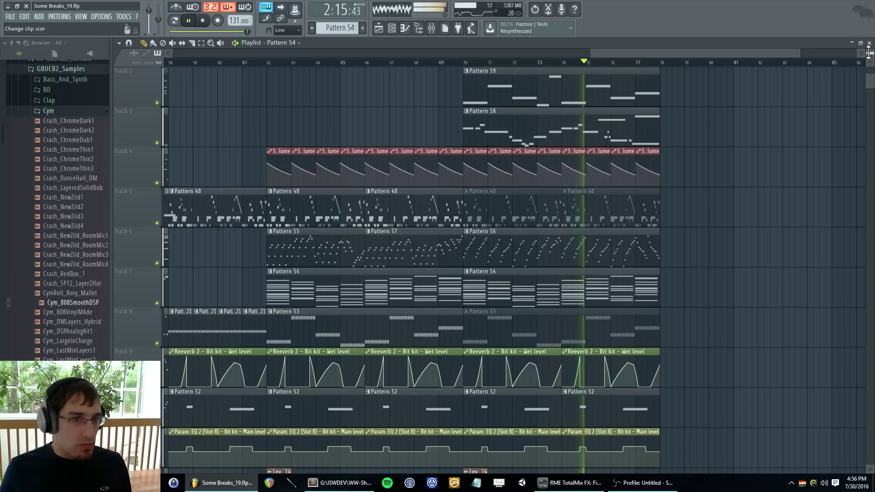
{"action": "scroll", "coordinate": [625, 114], "scroll_direction": "up", "scroll_amount": 1}
{"action": "scroll", "coordinate": [522, 176], "scroll_direction": "up", "scroll_amount": 1}
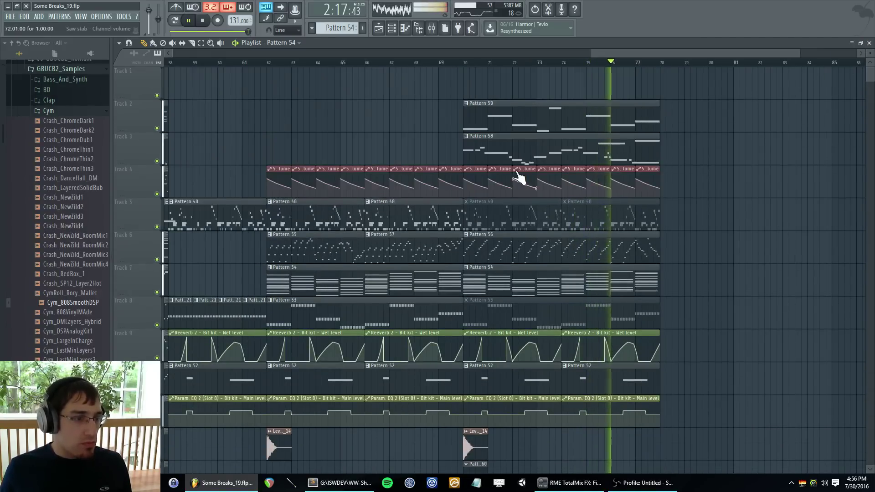
{"action": "key", "text": "F5"}
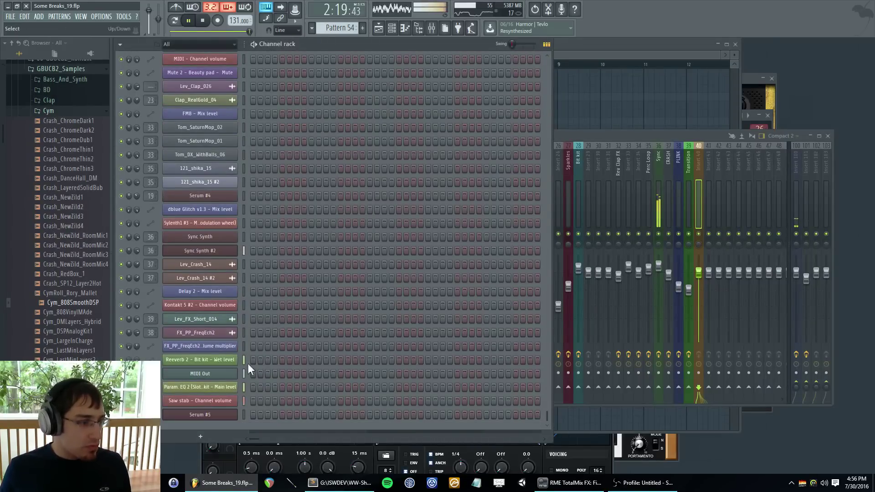
- Stop playback and add an Xpand!2 [64bit] instrument channel below Serum #5
{"action": "left_click", "coordinate": [245, 415]}
{"action": "key", "text": "space"}
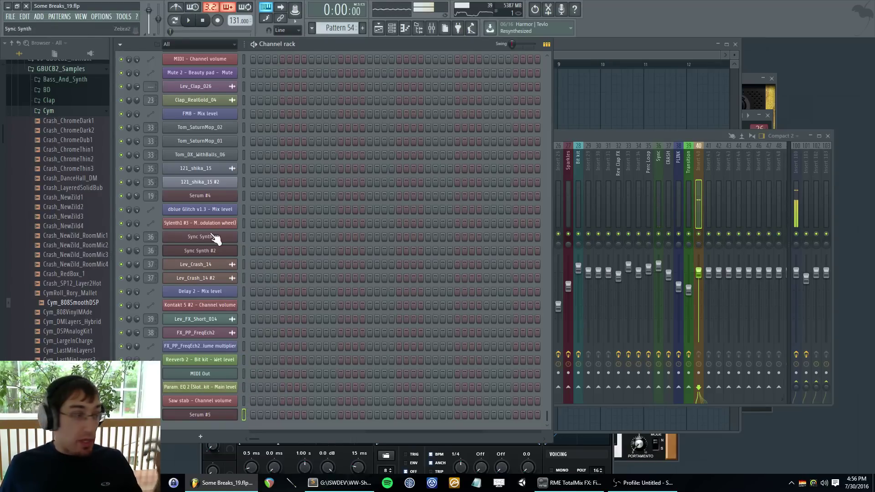
{"action": "left_click", "coordinate": [40, 17]}
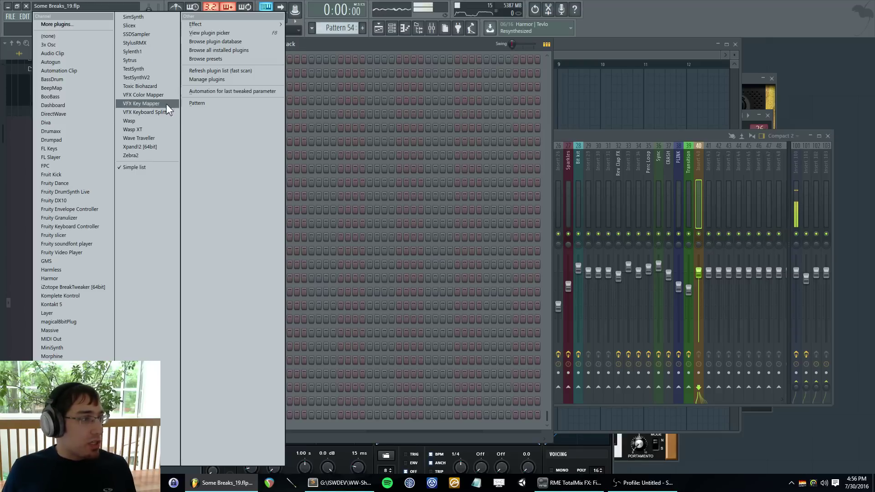
{"action": "left_click", "coordinate": [162, 147]}
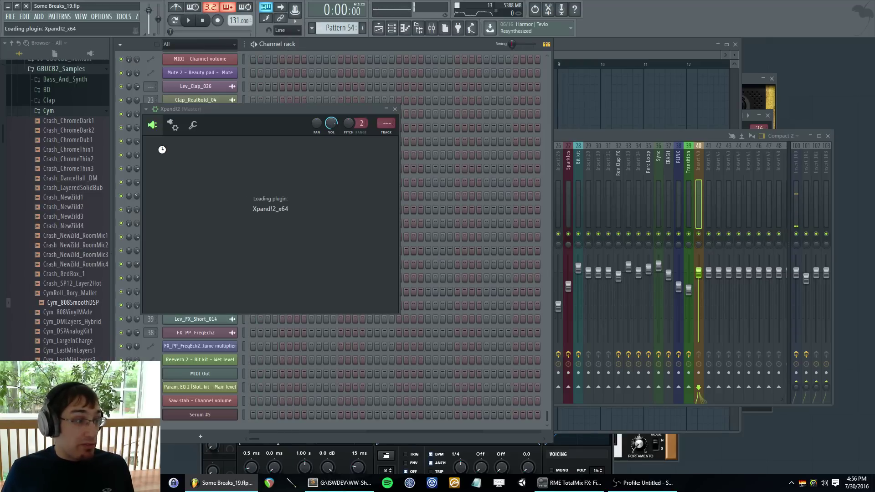
{"action": "key", "text": "Escape"}
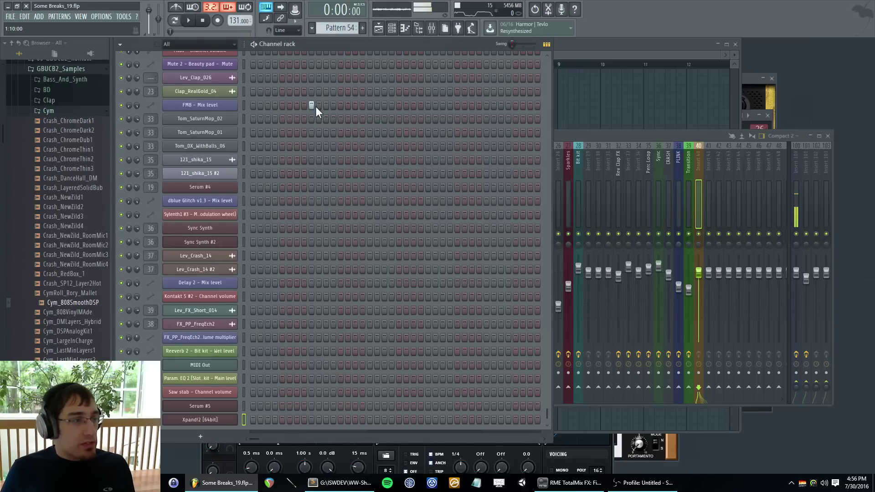
- Open the Xpand!2 channel's plugin window and load the preset +01 Mr Sid from the 10 Simple Arpeggios category
{"action": "key", "text": "alt+Tab"}
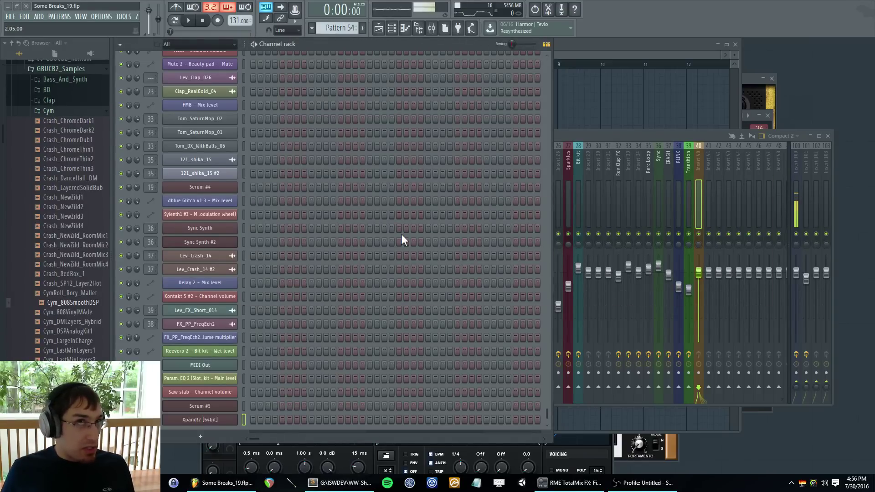
{"action": "left_click", "coordinate": [222, 420]}
{"action": "left_click_drag", "start_coordinate": [302, 112], "coordinate": [454, 108]}
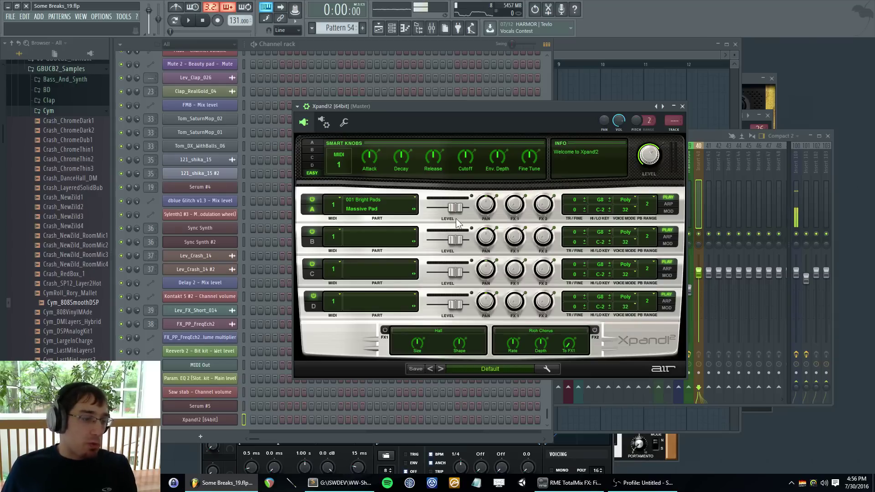
{"action": "left_click", "coordinate": [477, 367]}
{"action": "mouse_move", "coordinate": [502, 348]}
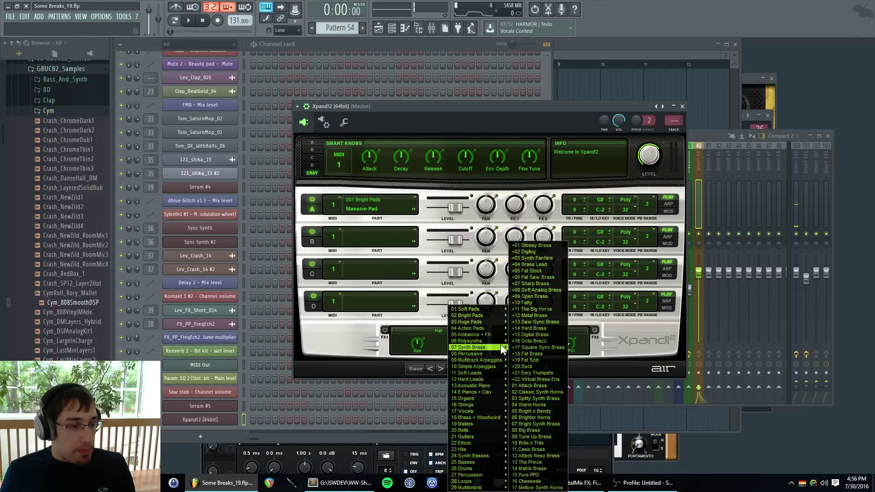
{"action": "mouse_move", "coordinate": [486, 411]}
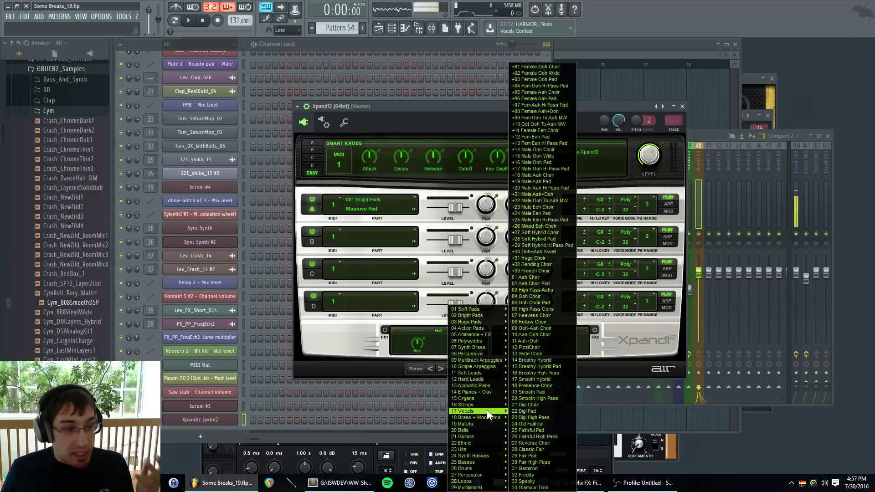
{"action": "mouse_move", "coordinate": [491, 372]}
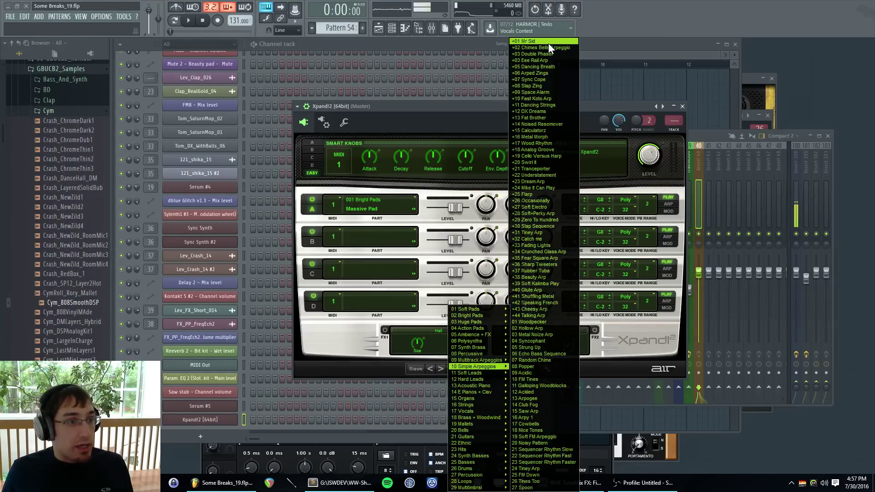
{"action": "left_click", "coordinate": [549, 43]}
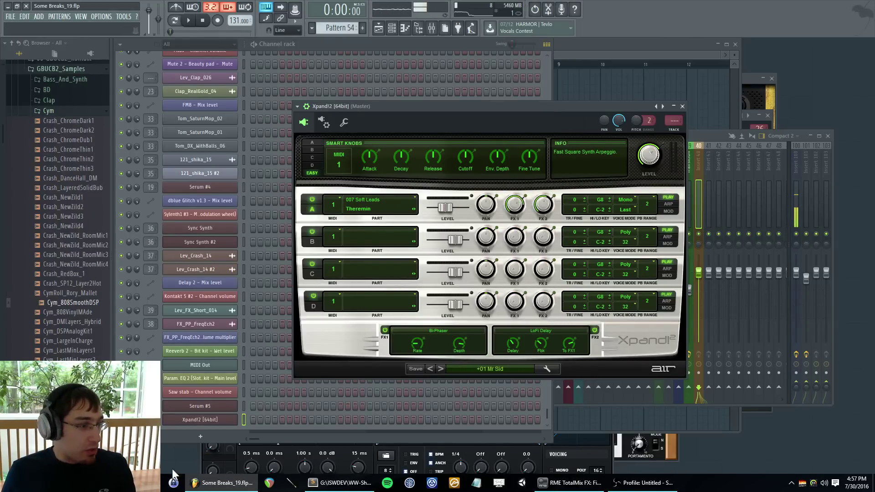
- Route the Xpand!2 channel to mixer track 41 and advance its preset to +02 Chimes Bells Arpeggio
{"action": "left_click_drag", "start_coordinate": [150, 420], "coordinate": [151, 383]}
{"action": "double_click", "coordinate": [151, 420]}
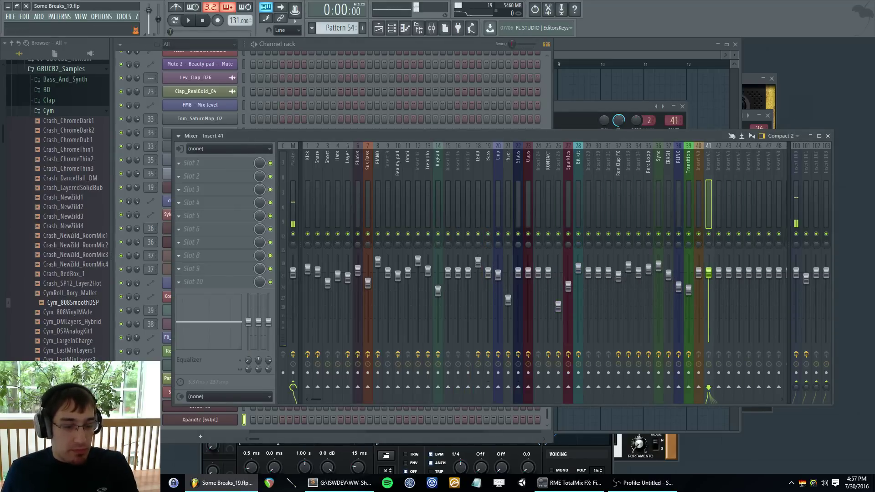
{"action": "left_click", "coordinate": [201, 419]}
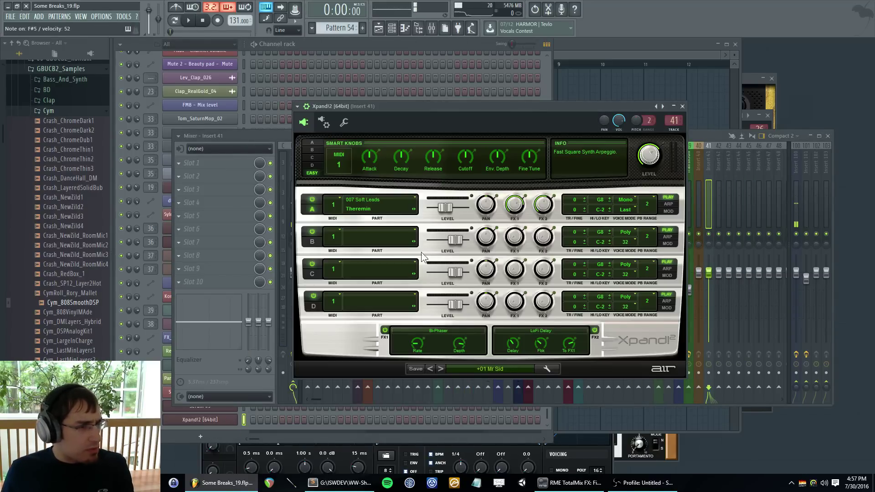
{"action": "left_click", "coordinate": [441, 369]}
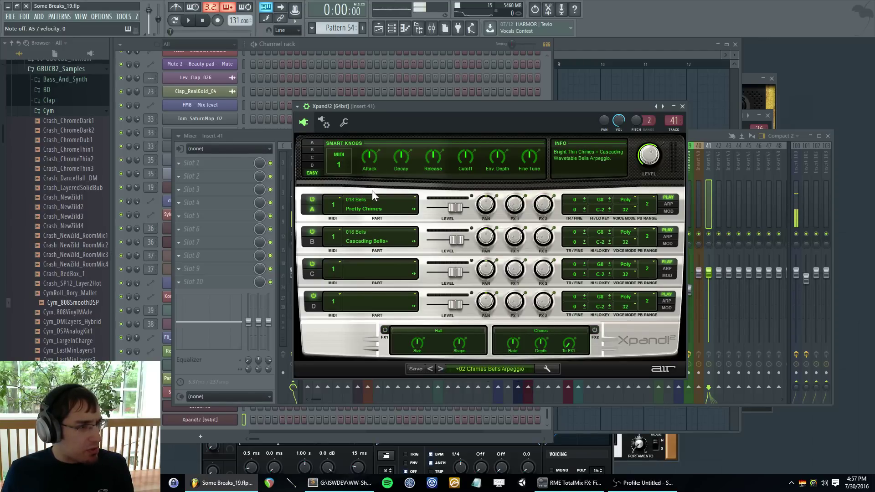
- Load the +03 Double Phaser preset in Xpand!2, view part A's sound categories and lower part A's level slightly
{"action": "left_click", "coordinate": [441, 368]}
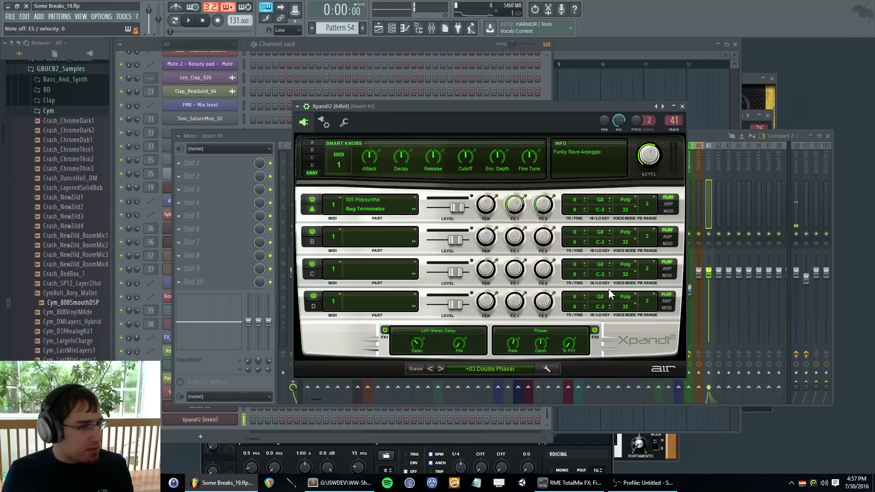
{"action": "left_click", "coordinate": [481, 370]}
{"action": "mouse_move", "coordinate": [491, 308]}
{"action": "left_click", "coordinate": [355, 202]}
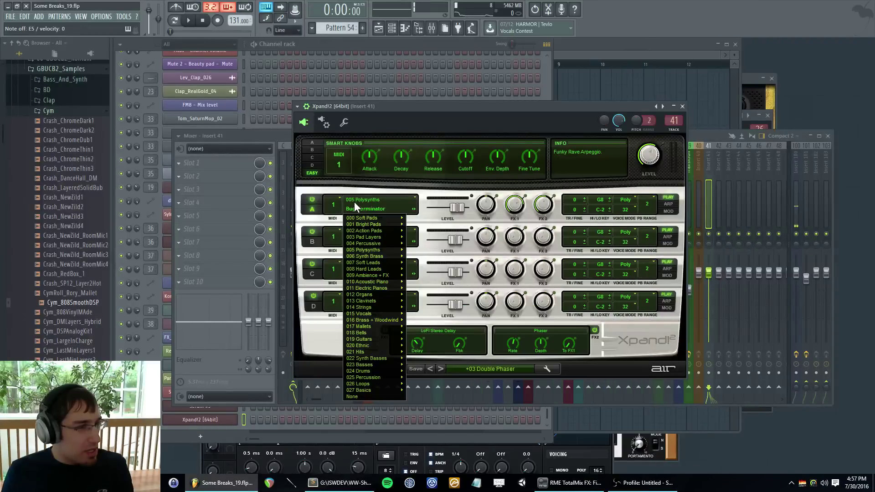
{"action": "left_click", "coordinate": [459, 211]}
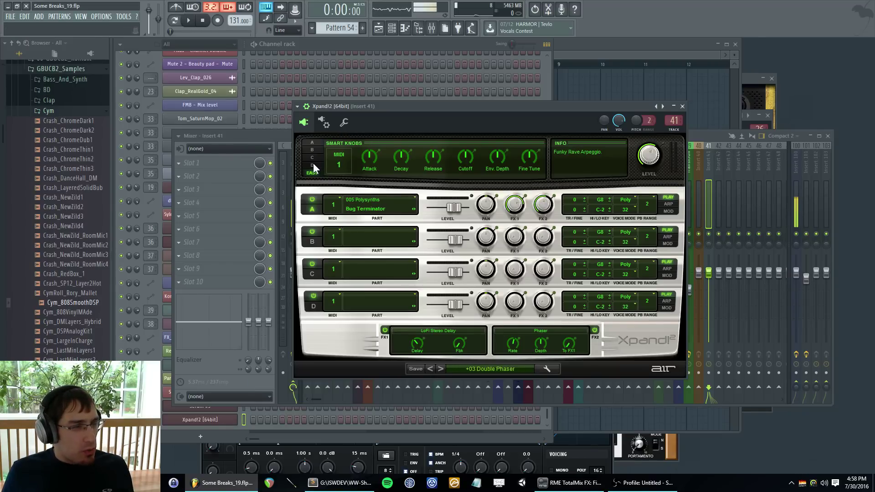
{"action": "left_click", "coordinate": [546, 370]}
{"action": "left_click", "coordinate": [538, 195]}
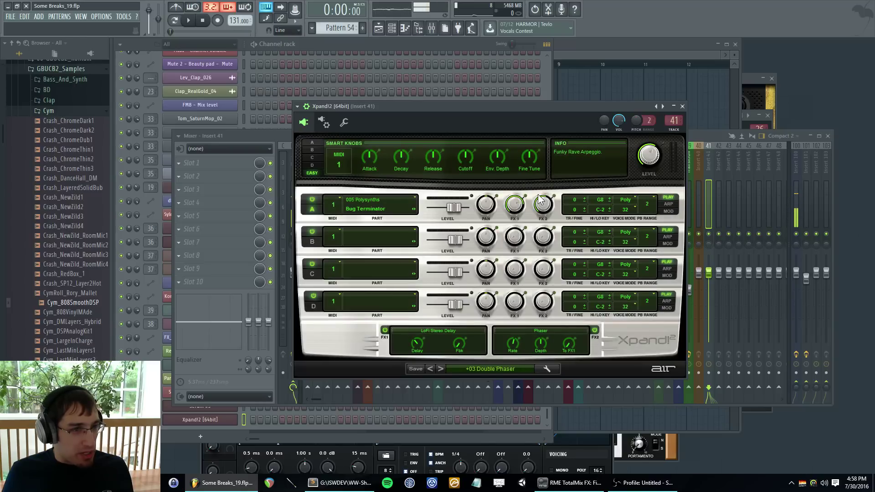
- Delete the Xpand!2 channel from the channel rack
{"action": "right_click", "coordinate": [220, 419]}
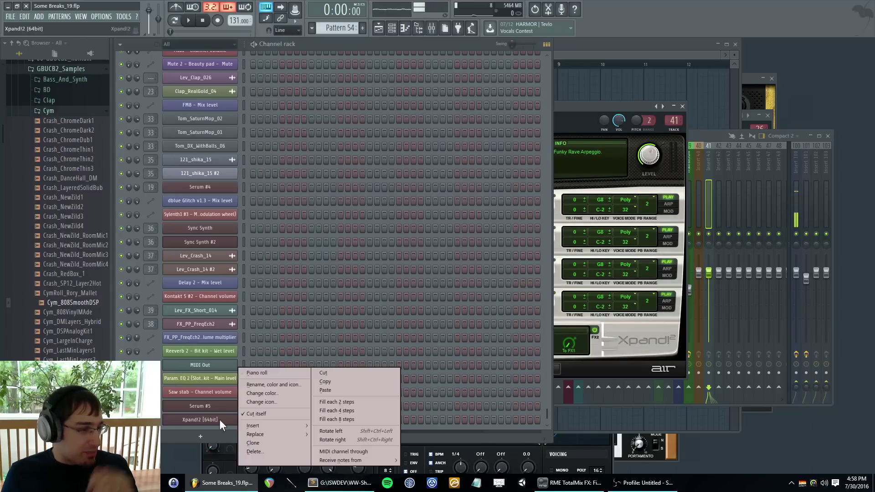
{"action": "left_click", "coordinate": [271, 450]}
{"action": "left_click", "coordinate": [488, 268]}
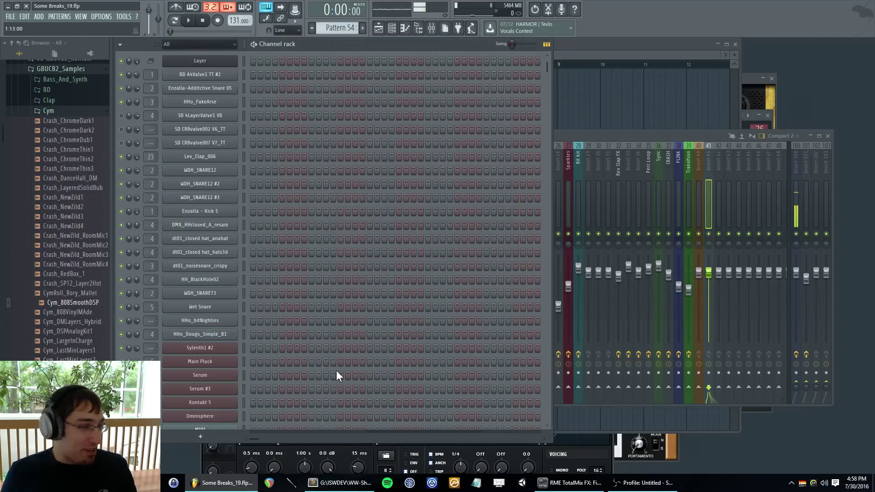
- Open the Serum #5 channel for playing and editing, and move its window higher up
{"action": "scroll", "coordinate": [311, 392], "scroll_direction": "down", "scroll_amount": 15}
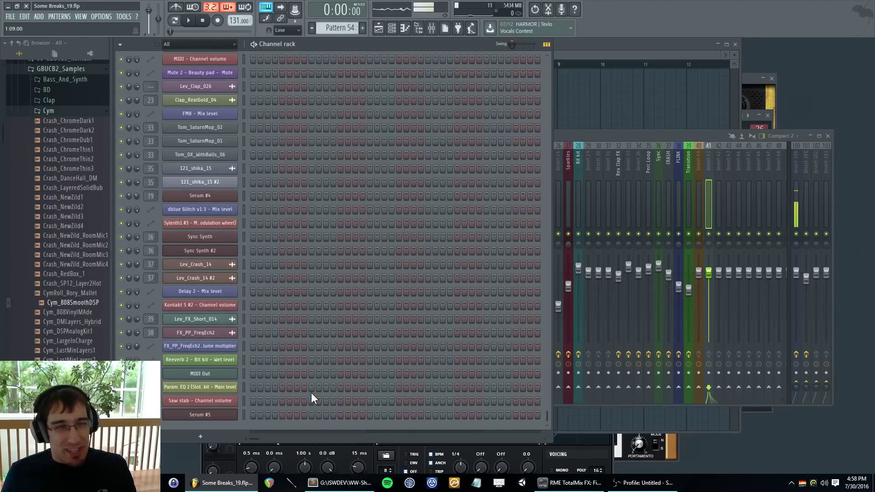
{"action": "left_click", "coordinate": [244, 416]}
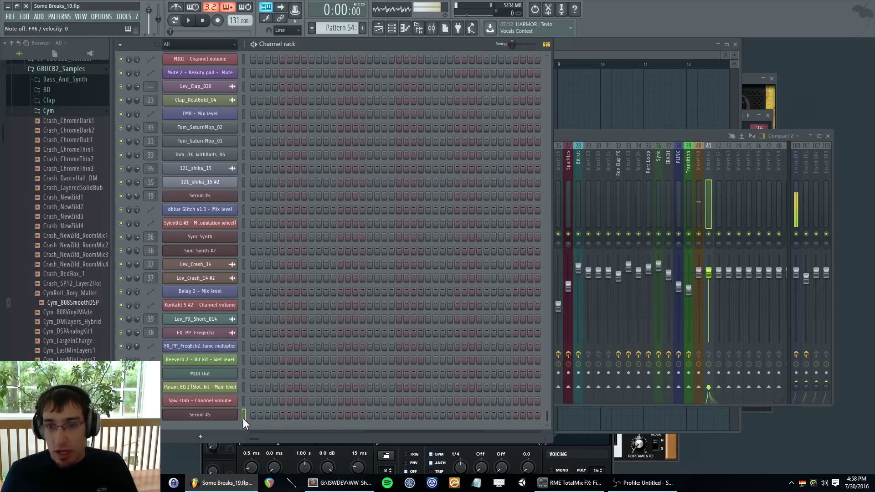
{"action": "left_click", "coordinate": [200, 413]}
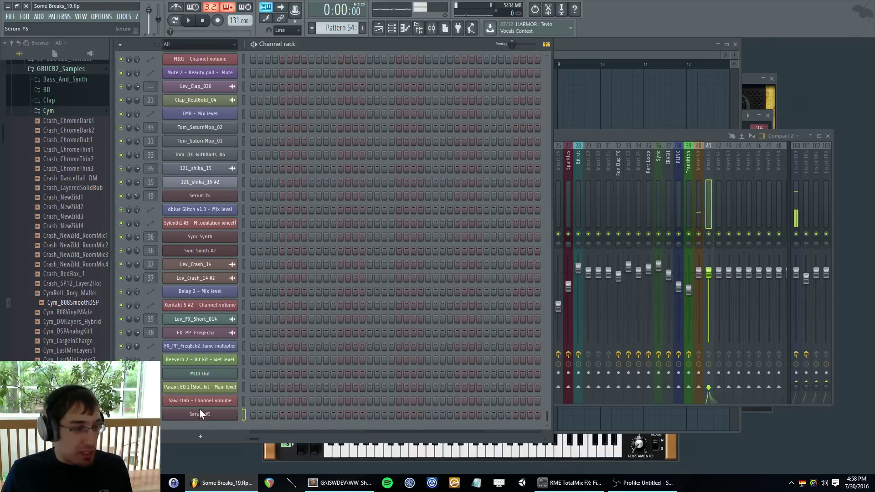
{"action": "left_click_drag", "start_coordinate": [321, 167], "coordinate": [382, 78]}
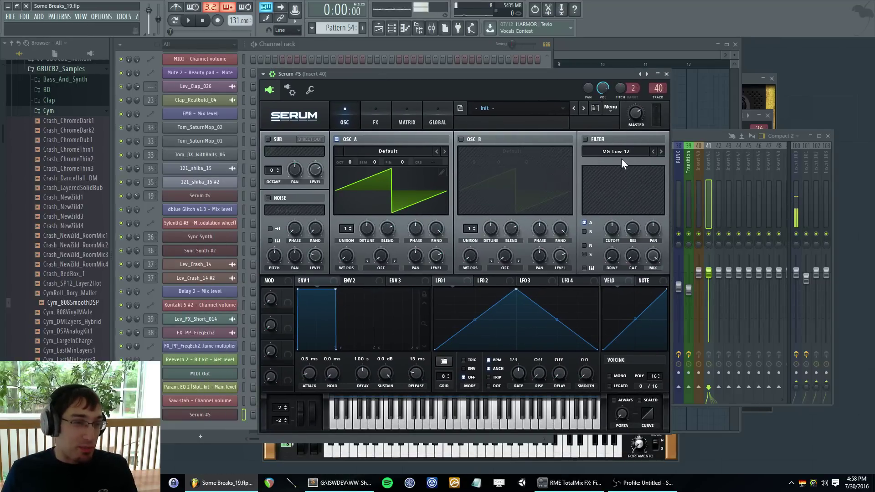
- Turn on Serum's filter and set its type to MG Low 24
{"action": "left_click", "coordinate": [585, 139]}
{"action": "mouse_move", "coordinate": [614, 162]}
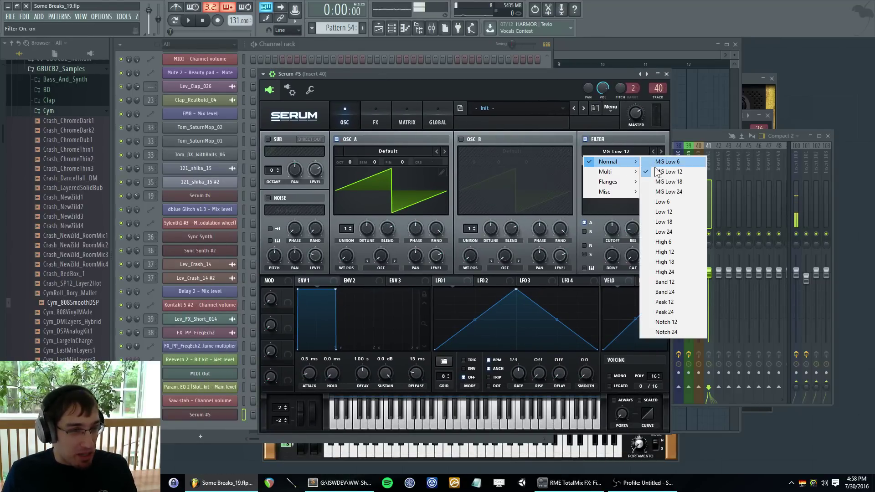
{"action": "left_click", "coordinate": [671, 192]}
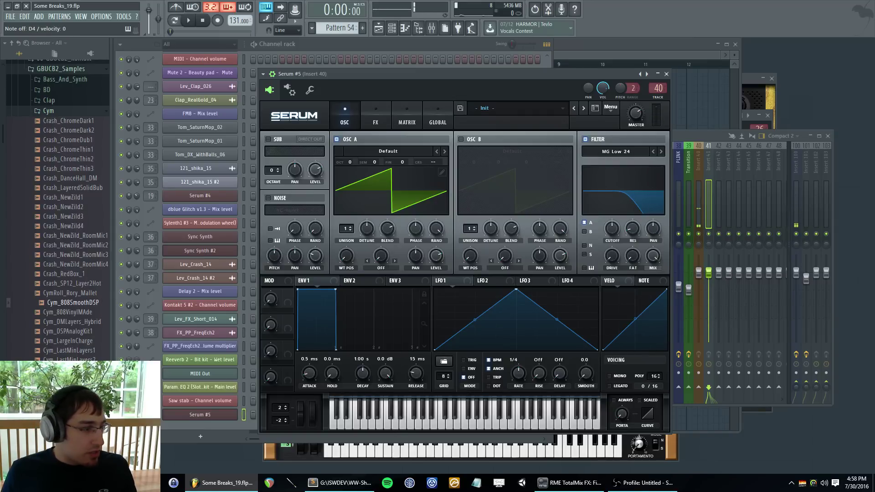
{"action": "key", "text": "F6"}
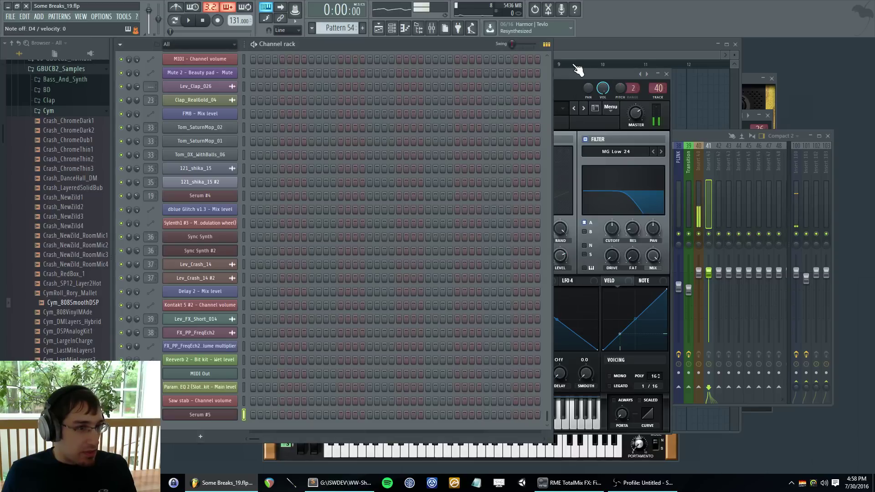
- Raise the filter's resonance to about 84% and adjust its drive
{"action": "left_click", "coordinate": [559, 80]}
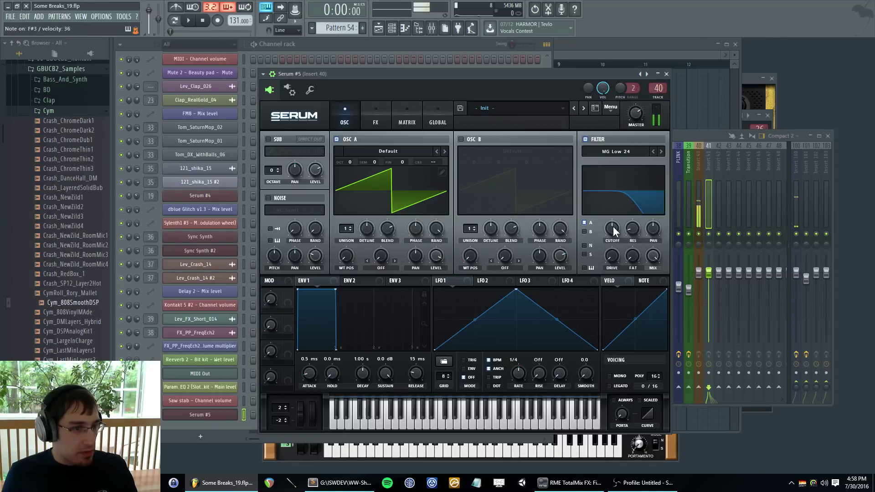
{"action": "left_click_drag", "start_coordinate": [632, 230], "coordinate": [643, 162]}
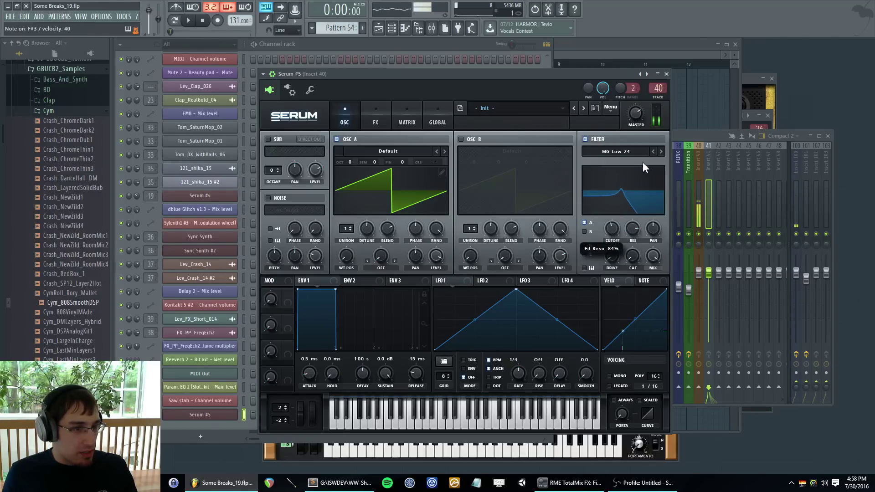
{"action": "left_click_drag", "start_coordinate": [611, 256], "coordinate": [633, 256]}
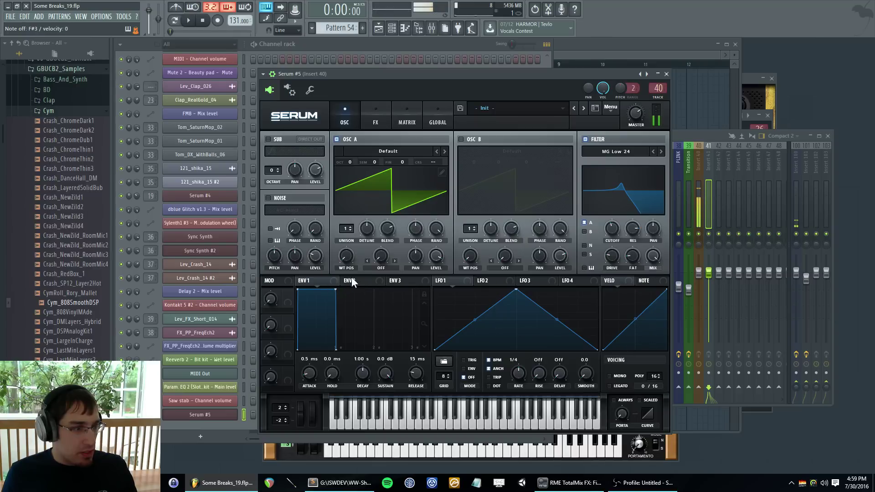
- Modulate the filter cutoff with Env 2 and shape that envelope to 402 ms decay, 0.88% sustain and 56 ms release
{"action": "left_click_drag", "start_coordinate": [395, 281], "coordinate": [540, 246]}
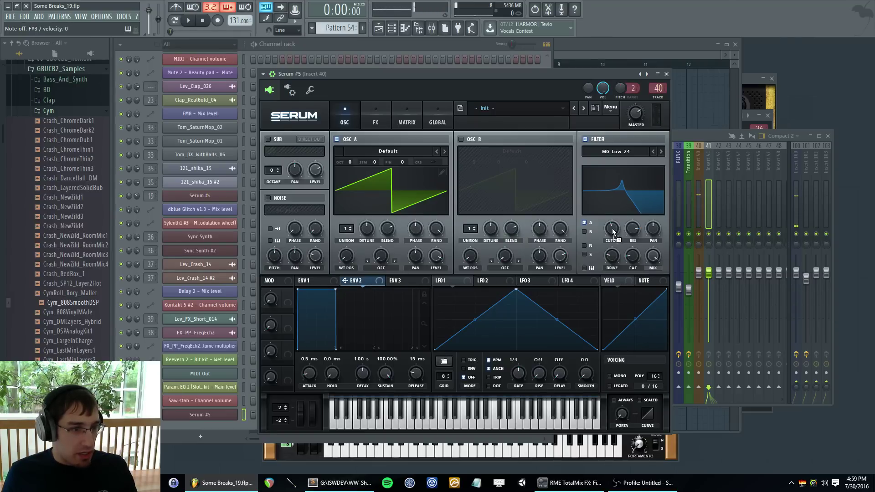
{"action": "left_click_drag", "start_coordinate": [612, 228], "coordinate": [612, 225]}
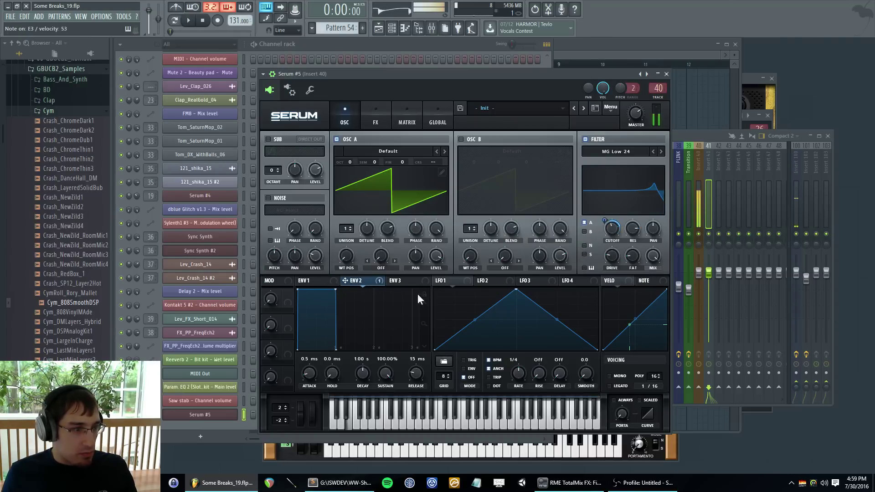
{"action": "left_click_drag", "start_coordinate": [386, 378], "coordinate": [358, 385]}
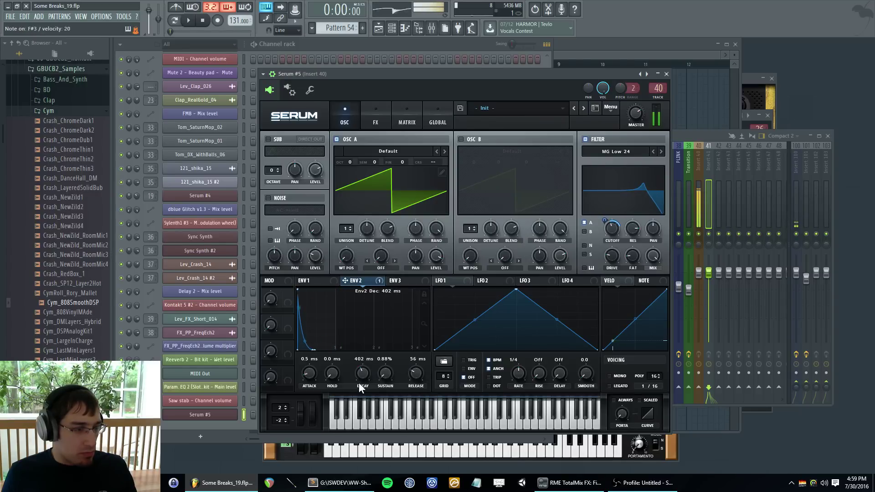
{"action": "left_click_drag", "start_coordinate": [605, 221], "coordinate": [605, 232]}
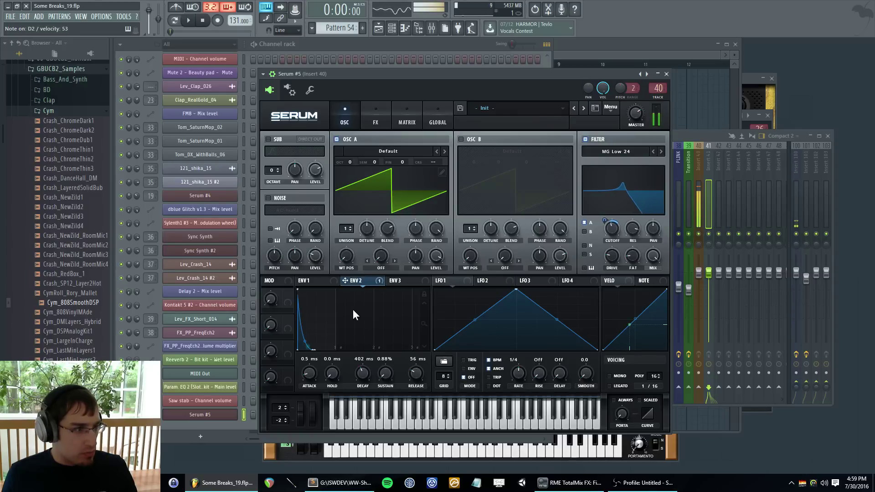
- Enable Serum's Distortion effect in Tube mode and raise its drive slightly
{"action": "left_click", "coordinate": [386, 115]}
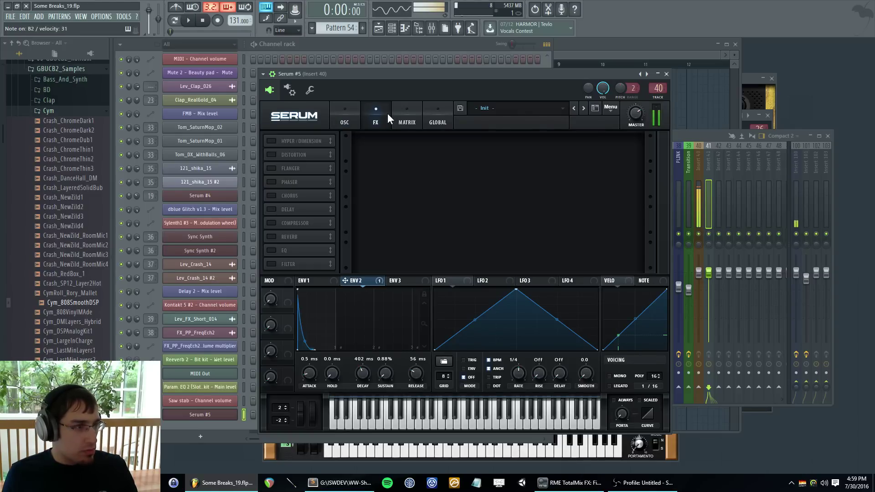
{"action": "left_click", "coordinate": [275, 154]}
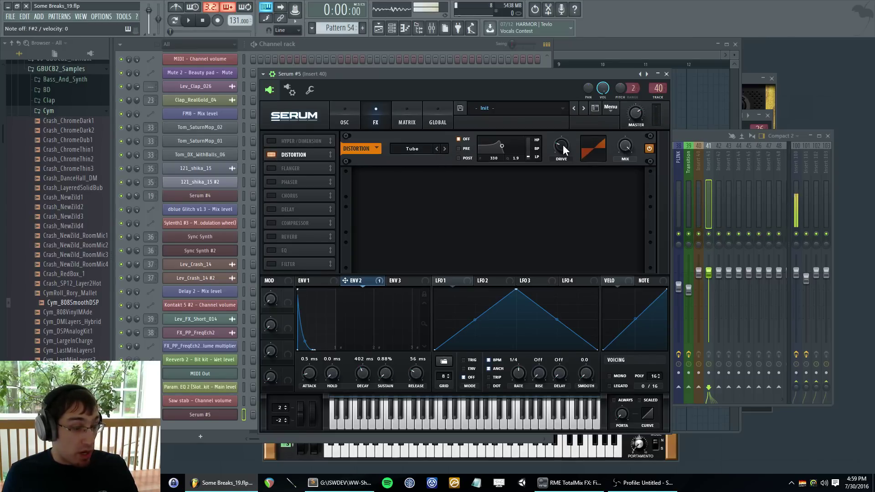
{"action": "left_click_drag", "start_coordinate": [562, 145], "coordinate": [569, 138]}
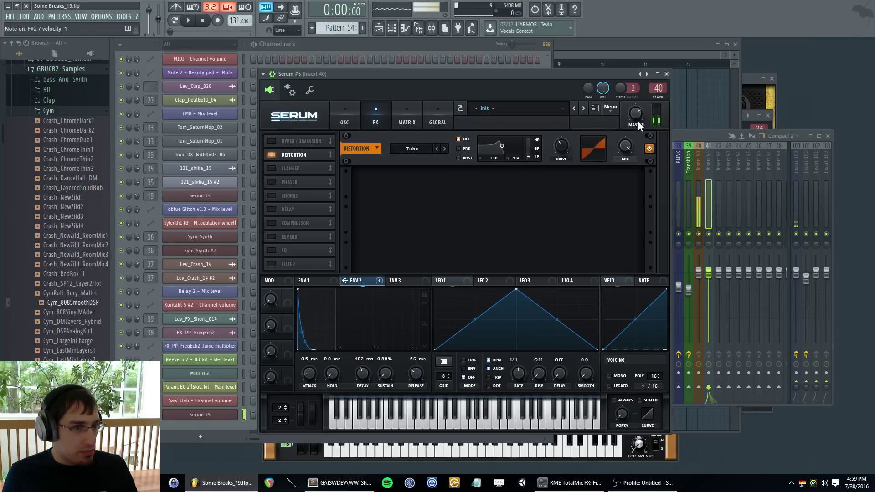
- Load Fruity Parametric EQ 2 into effect slot 2 of mixer insert 40
{"action": "left_click", "coordinate": [680, 134]}
{"action": "left_click", "coordinate": [696, 160]}
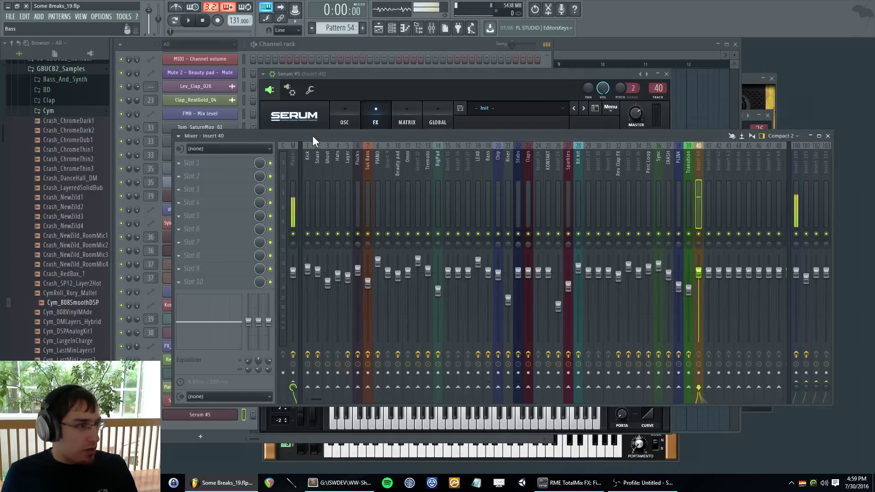
{"action": "left_click", "coordinate": [189, 177]}
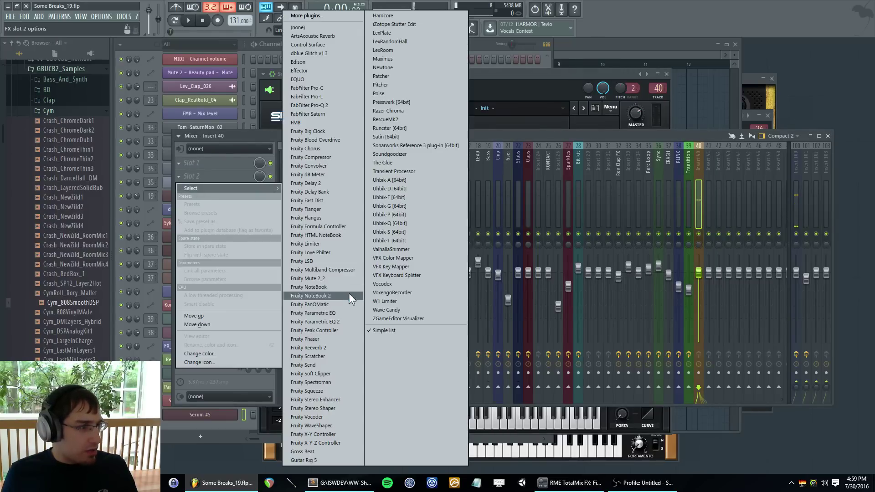
{"action": "left_click", "coordinate": [345, 319]}
- Cut the EQ's lowest band, boost its highest band and lower band 2 slightly
{"action": "left_click_drag", "start_coordinate": [196, 195], "coordinate": [195, 216]}
{"action": "left_click_drag", "start_coordinate": [317, 195], "coordinate": [342, 184]}
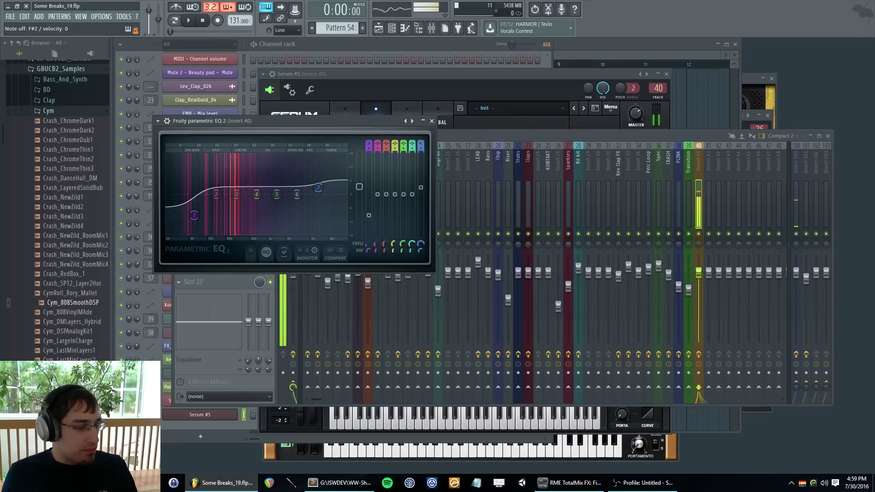
{"action": "left_click_drag", "start_coordinate": [216, 194], "coordinate": [215, 196]}
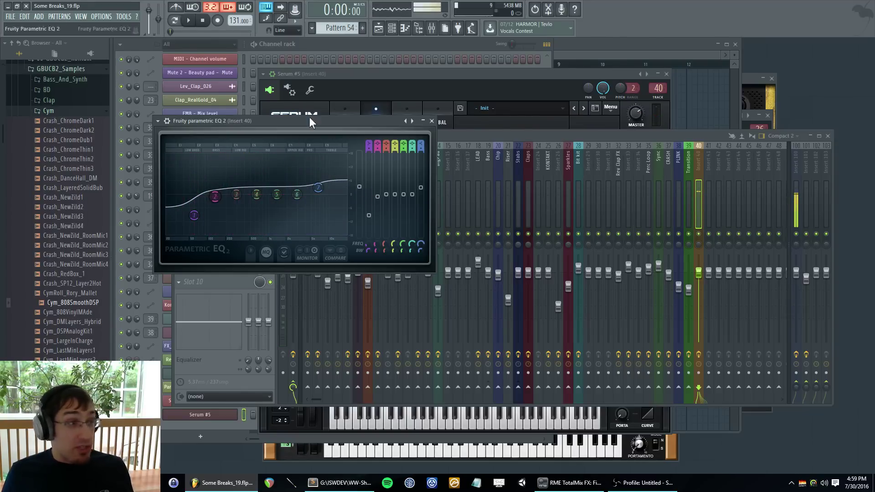
- Return to Serum #5, hide the plugin wrapper's options and show the oscillator page
{"action": "left_click", "coordinate": [363, 75]}
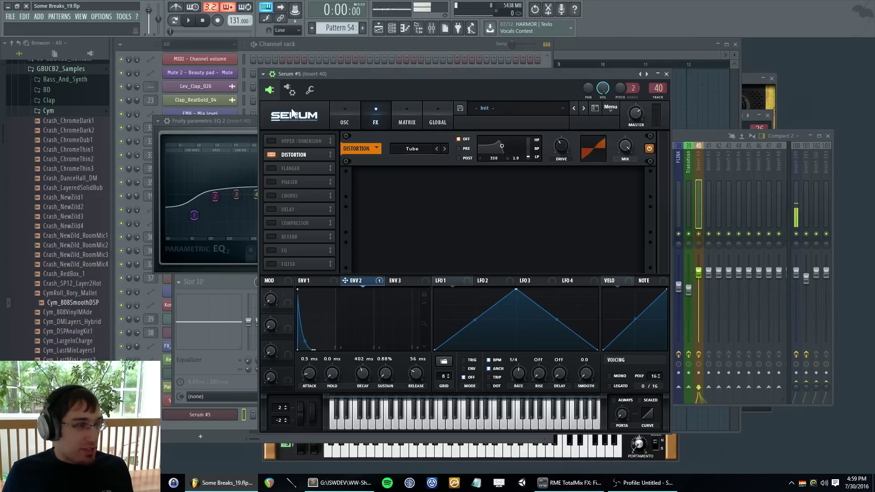
{"action": "left_click", "coordinate": [277, 86]}
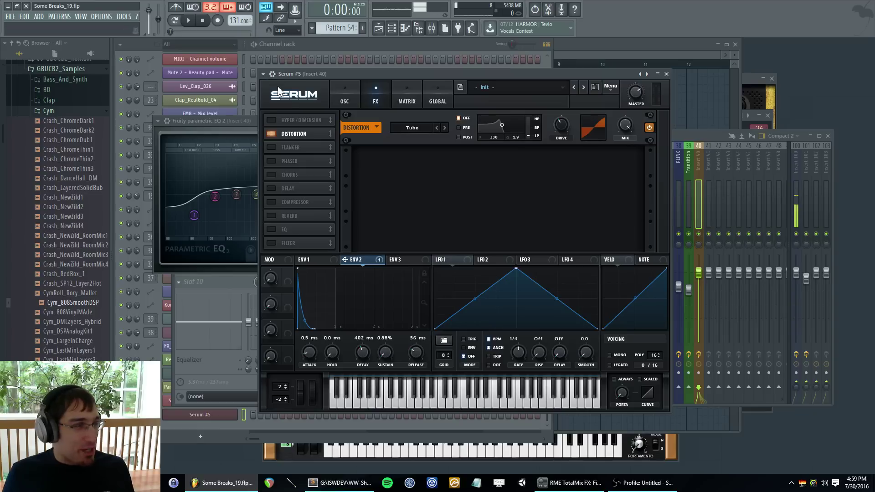
{"action": "left_click", "coordinate": [347, 93]}
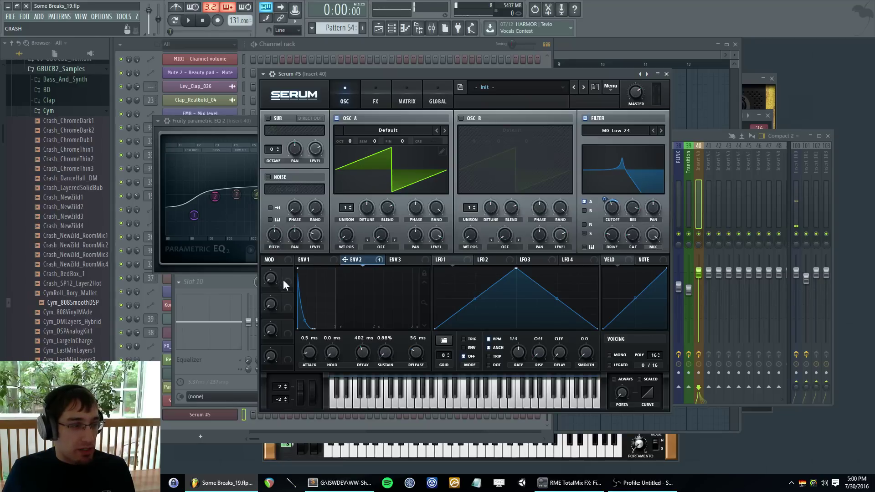
- Assign Macro 1 to oscillator B's detune and remove that modulation again
{"action": "left_click_drag", "start_coordinate": [288, 273], "coordinate": [491, 208]}
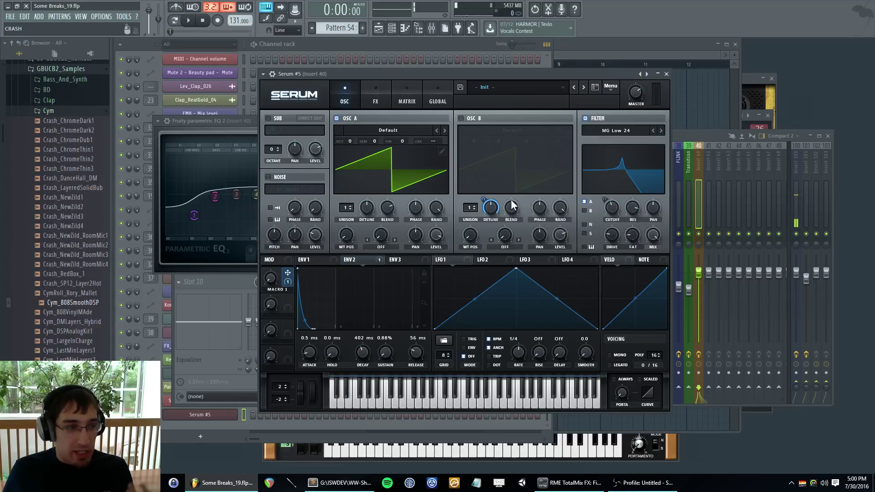
{"action": "right_click", "coordinate": [487, 204]}
{"action": "left_click", "coordinate": [526, 242]}
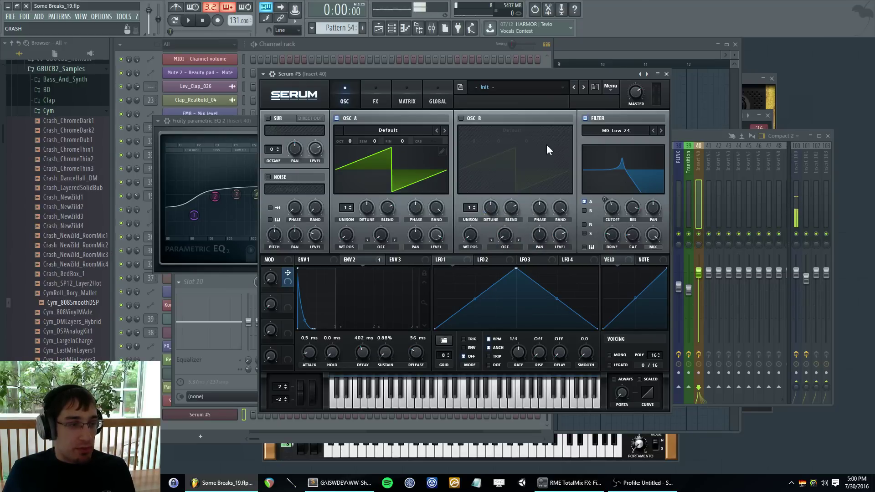
- Compare Serum's sound without and with the distortion by switching the effect off and on again
{"action": "left_click", "coordinate": [376, 89]}
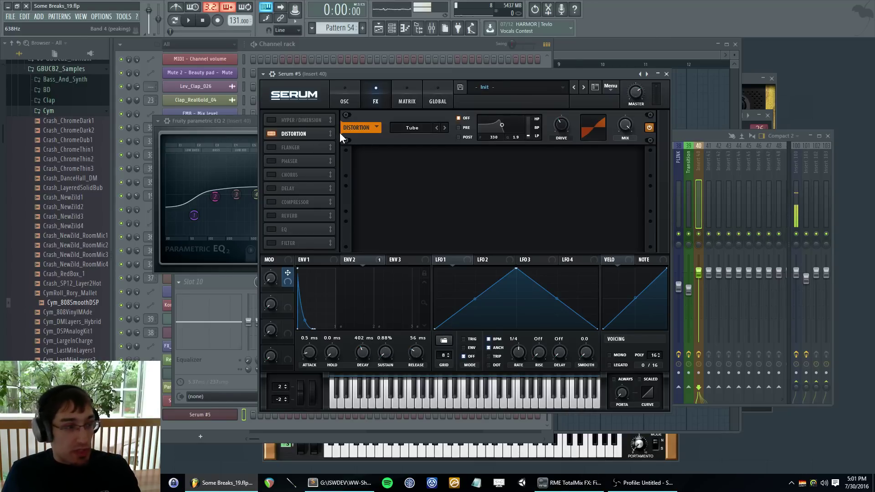
{"action": "left_click", "coordinate": [271, 133]}
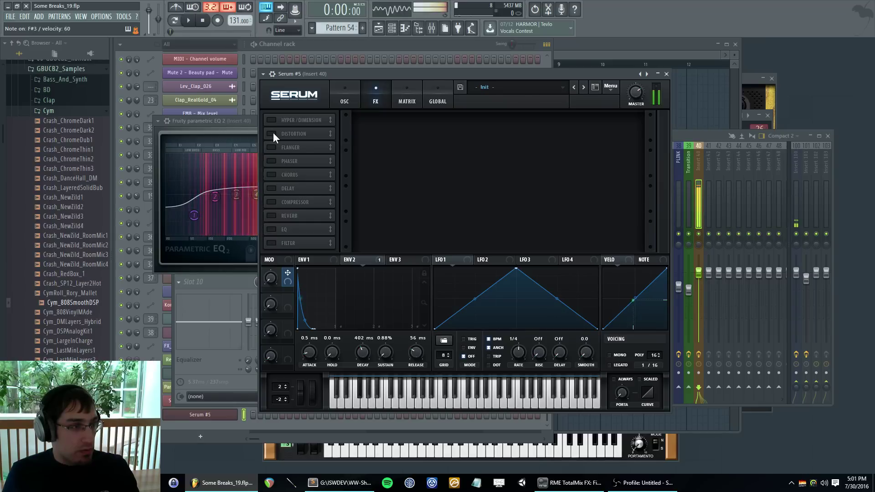
{"action": "left_click", "coordinate": [273, 132]}
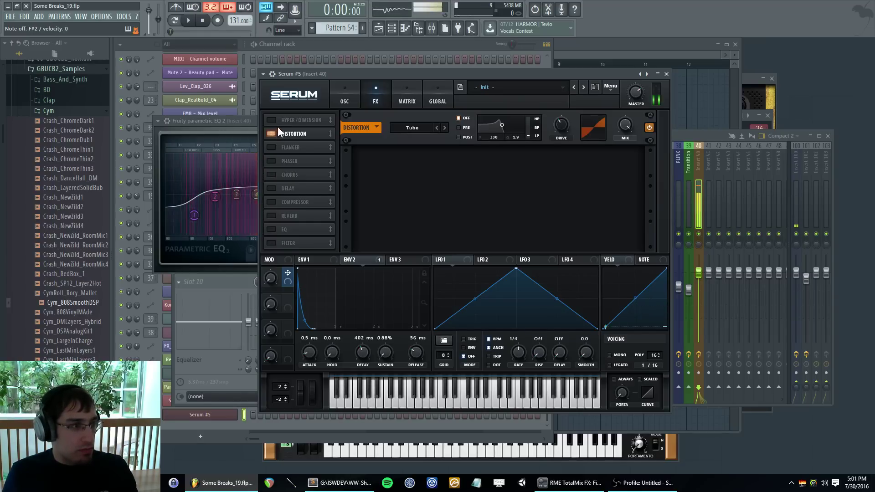
- Enable Serum's Hyper/Dimension effect, set the Hyper mix to 0% and raise the Dimension mix
{"action": "left_click", "coordinate": [271, 120]}
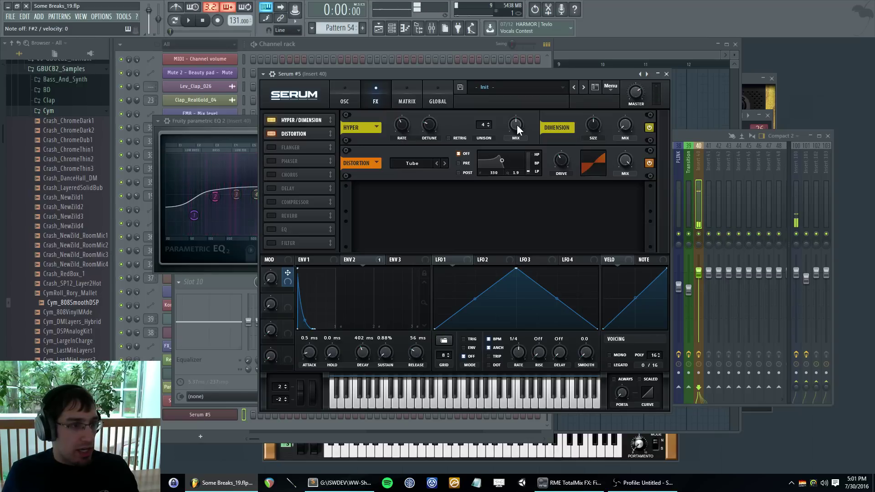
{"action": "left_click_drag", "start_coordinate": [518, 130], "coordinate": [586, 157]}
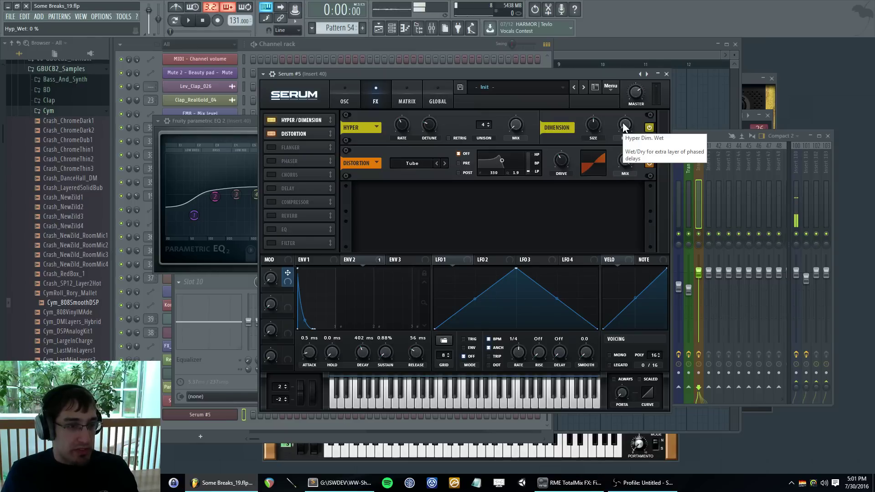
{"action": "left_click_drag", "start_coordinate": [624, 124], "coordinate": [633, 106]}
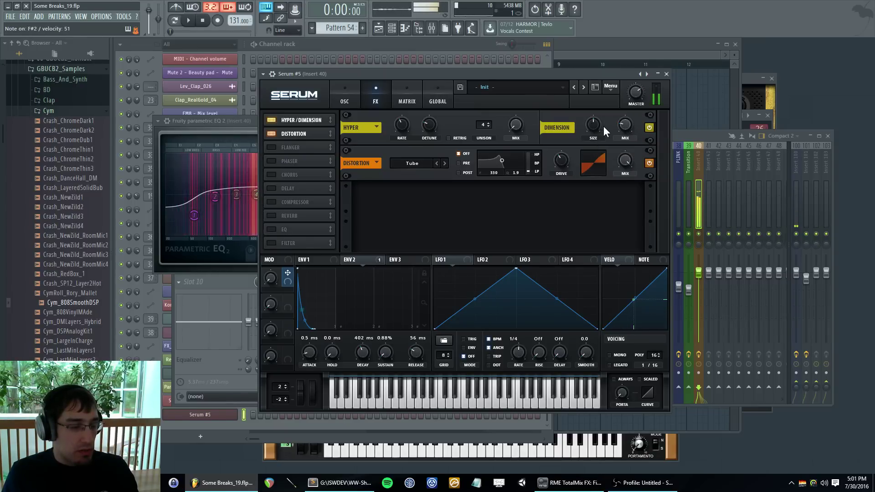
- Return to Serum's oscillator page and set oscillator A's unison to 5 voices
{"action": "left_click", "coordinate": [349, 101]}
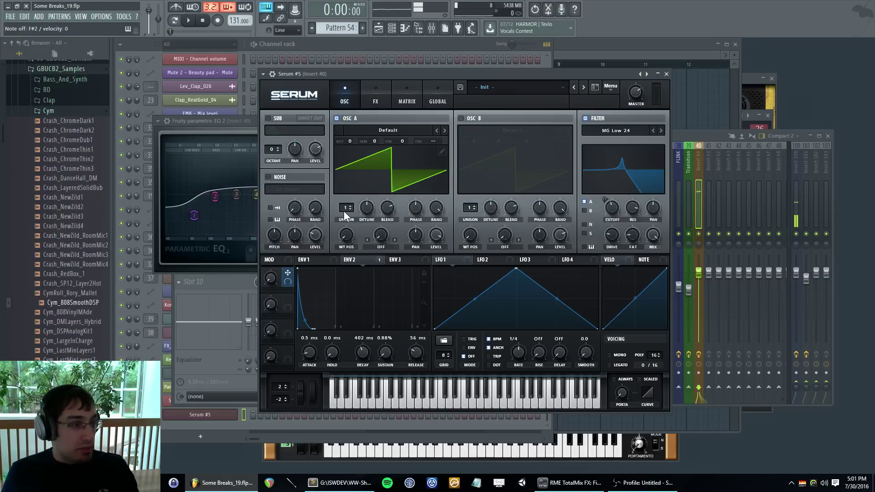
{"action": "left_click_drag", "start_coordinate": [344, 212], "coordinate": [343, 251]}
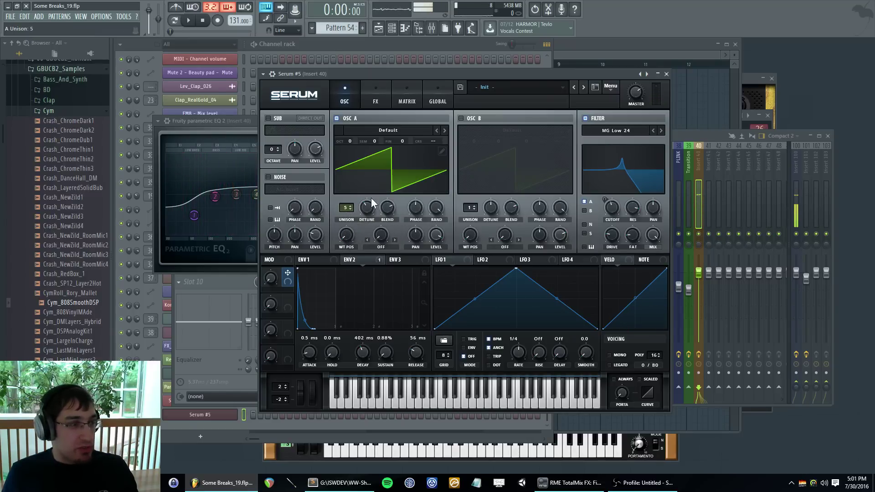
{"action": "left_click", "coordinate": [403, 128]}
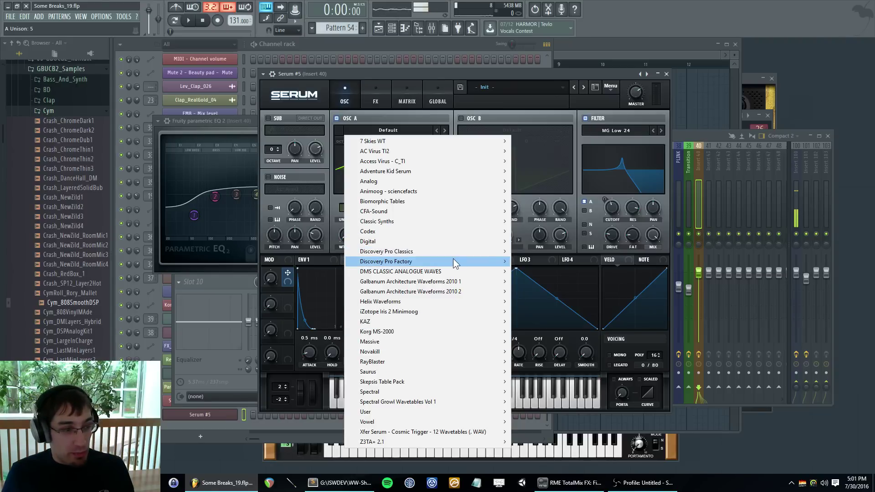
{"action": "mouse_move", "coordinate": [454, 273]}
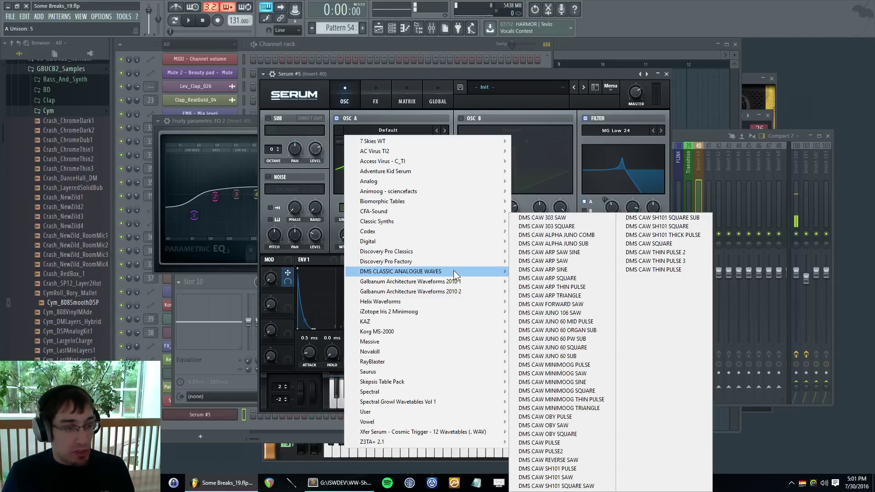
{"action": "mouse_move", "coordinate": [438, 295]}
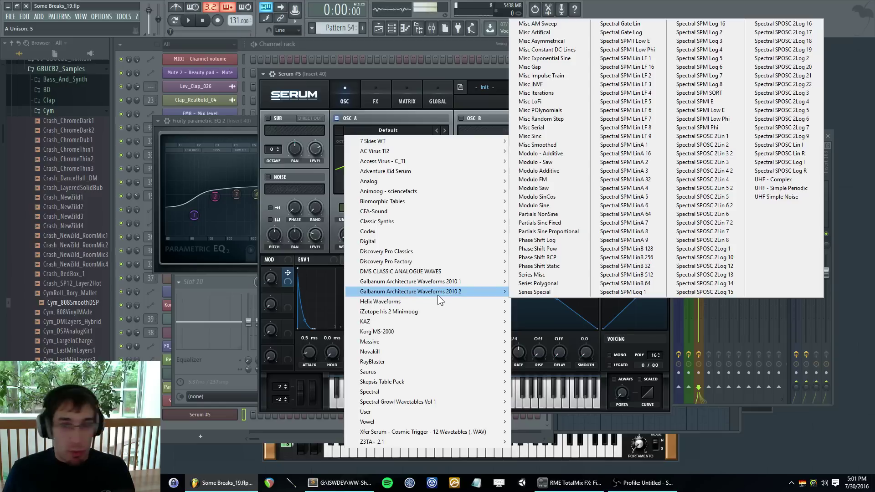
{"action": "left_click", "coordinate": [363, 77]}
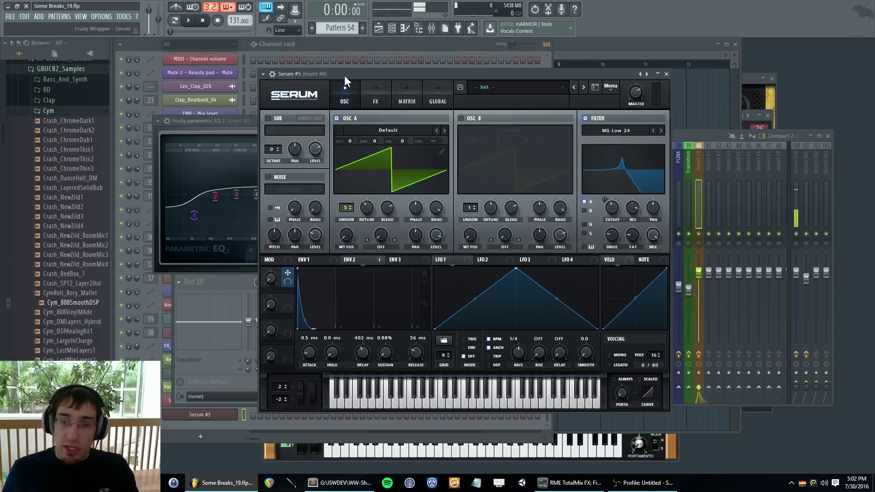
- Lower oscillator A's unison detune and set its unison blend to 61
{"action": "left_click_drag", "start_coordinate": [367, 211], "coordinate": [366, 225]}
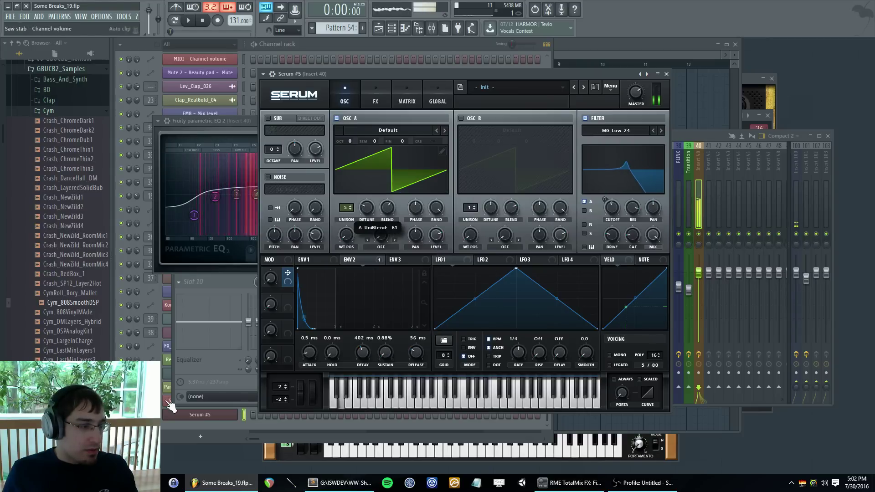
- Listen to the arrangement in the playlist from about bar 65, and stop playback near its end
{"action": "key", "text": "F5"}
{"action": "left_click", "coordinate": [357, 63]}
{"action": "key", "text": "space"}
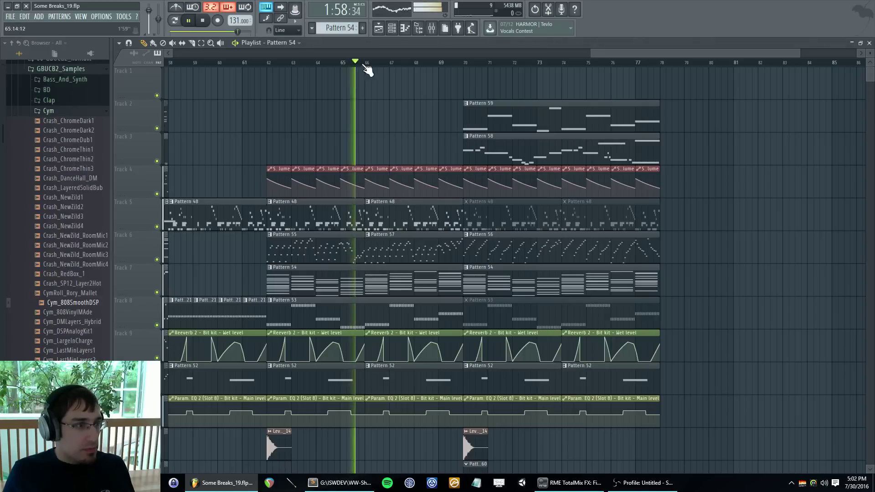
{"action": "left_click", "coordinate": [445, 63]}
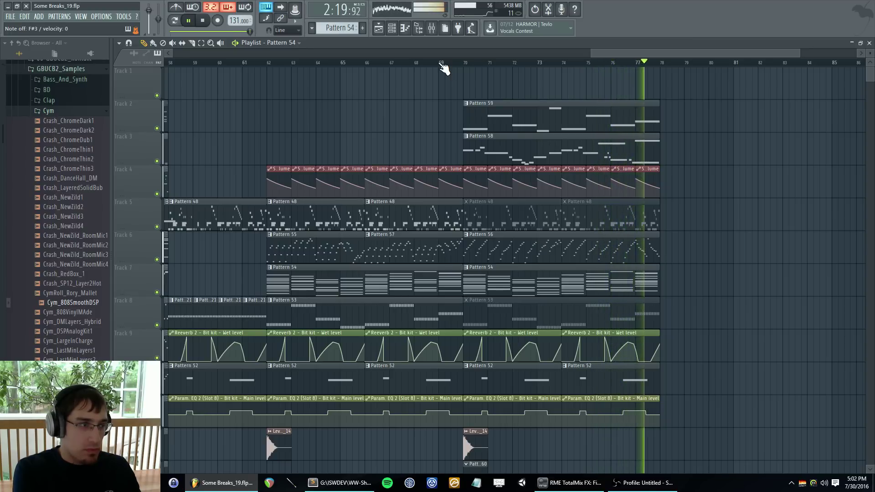
{"action": "key", "text": "space"}
- Open the Pattern 60 clip from the playlist and show the piano roll of its Serum #5 channel
{"action": "scroll", "coordinate": [439, 169], "scroll_direction": "down", "scroll_amount": 3}
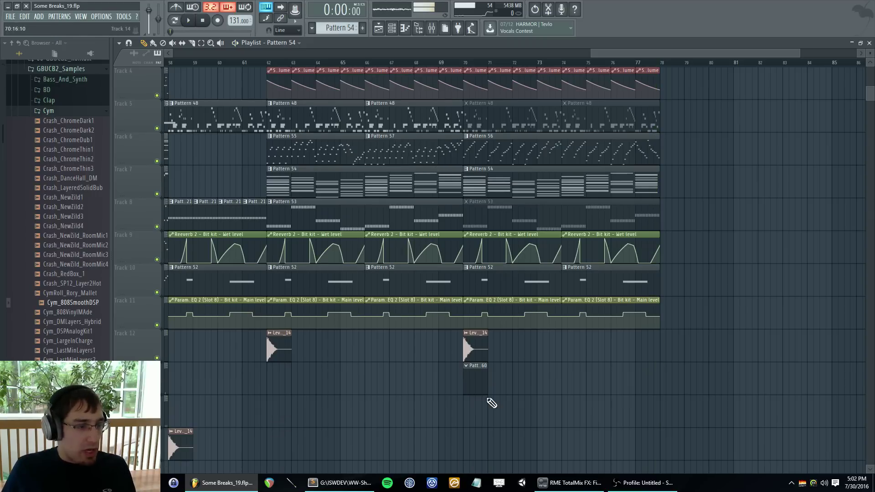
{"action": "double_click", "coordinate": [473, 373]}
{"action": "right_click", "coordinate": [238, 415]}
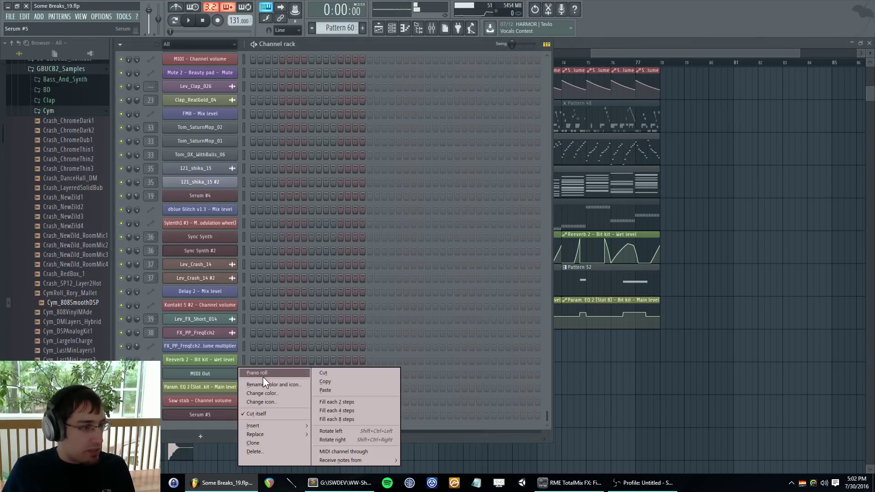
{"action": "left_click", "coordinate": [257, 373]}
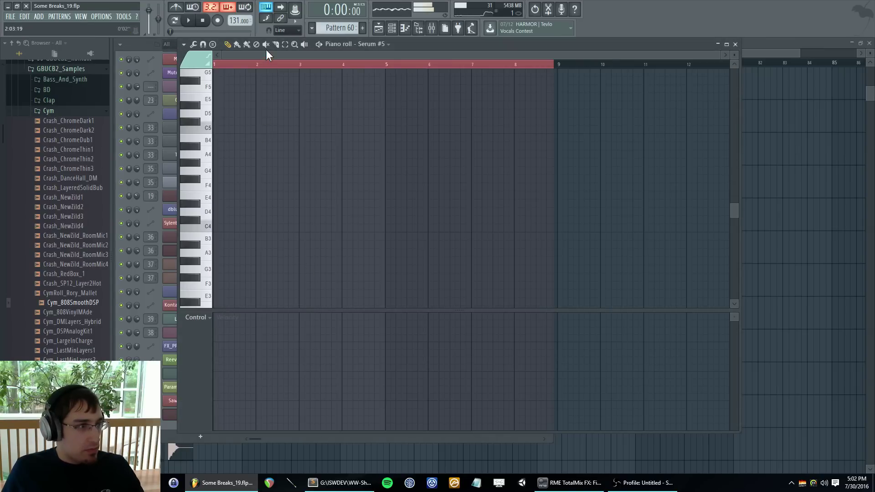
- Fill bar 1 with a run of short sixteenth-step notes on D2, placing every third note on D3
{"action": "left_click_drag", "start_coordinate": [266, 49], "coordinate": [258, 50]}
{"action": "scroll", "coordinate": [264, 185], "scroll_direction": "down", "scroll_amount": 6}
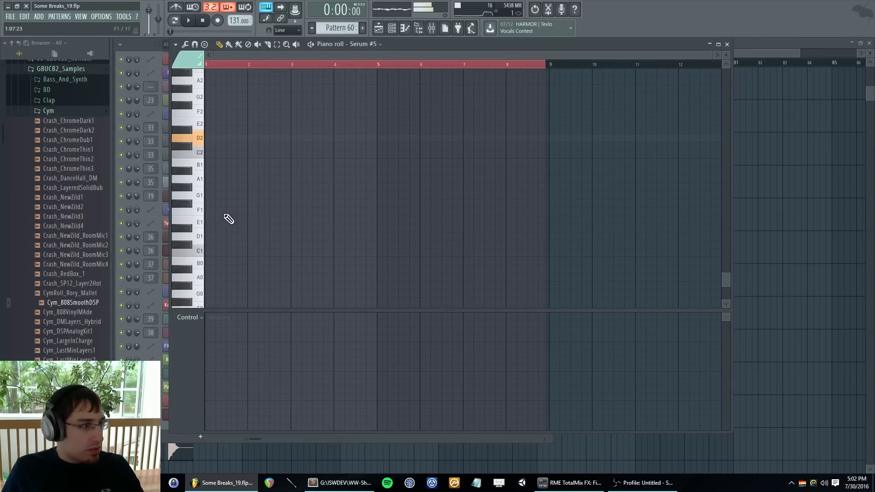
{"action": "scroll", "coordinate": [228, 217], "scroll_direction": "up", "scroll_amount": 3}
{"action": "left_click", "coordinate": [225, 212]}
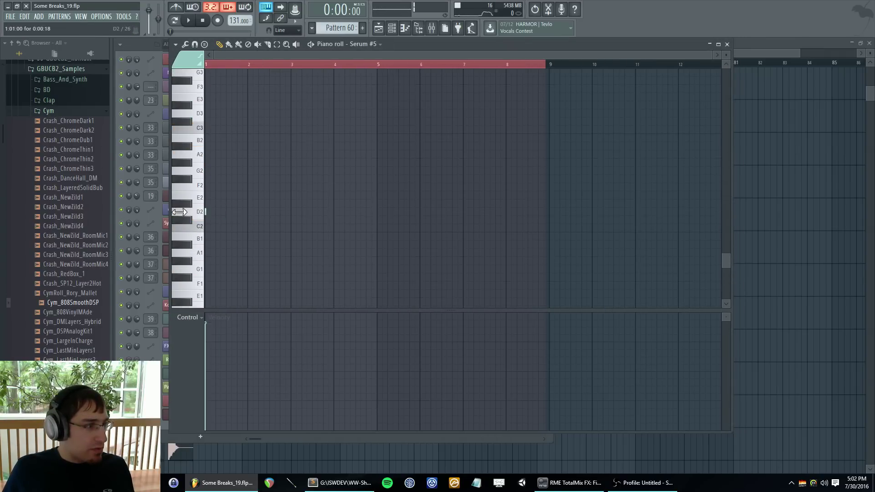
{"action": "scroll", "coordinate": [233, 152], "scroll_direction": "up", "scroll_amount": 5}
{"action": "left_click_drag", "start_coordinate": [277, 55], "coordinate": [232, 122]}
{"action": "left_click", "coordinate": [224, 212]}
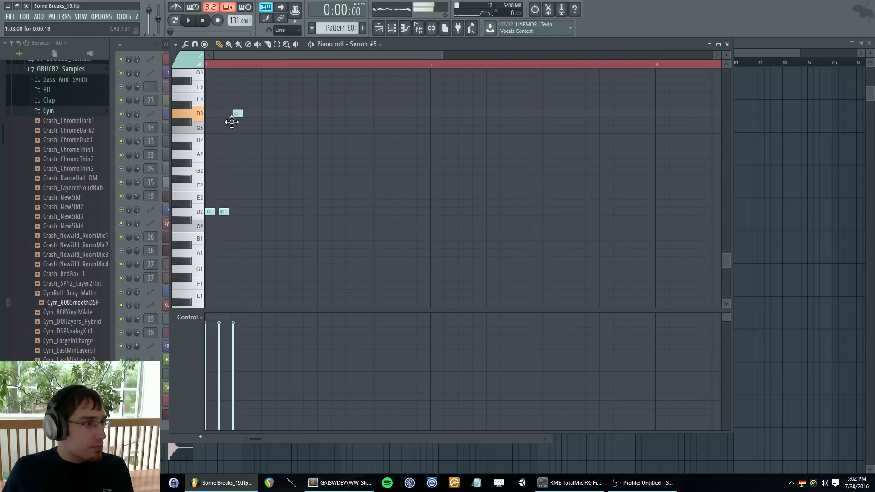
{"action": "left_click", "coordinate": [252, 212]}
{"action": "left_click", "coordinate": [264, 212]}
{"action": "left_click", "coordinate": [279, 113]}
{"action": "left_click", "coordinate": [292, 212]}
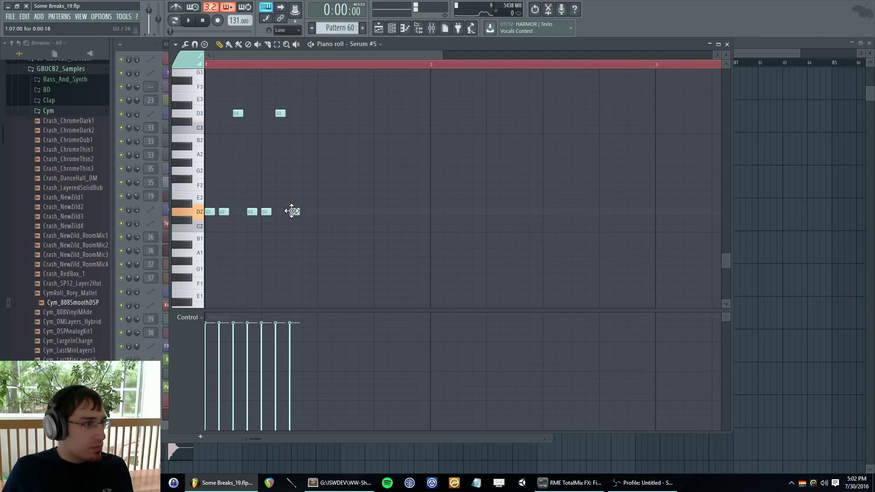
{"action": "left_click", "coordinate": [305, 211]}
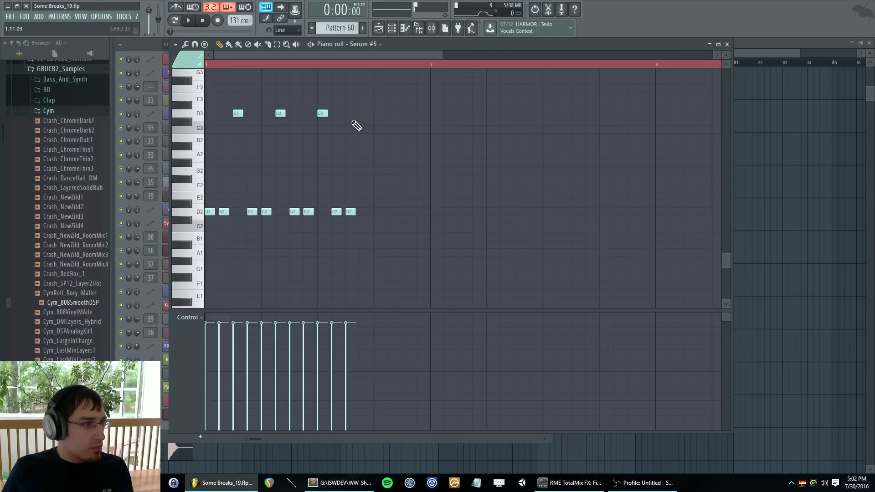
{"action": "left_click", "coordinate": [363, 114]}
{"action": "left_click_drag", "start_coordinate": [404, 122], "coordinate": [404, 111]}
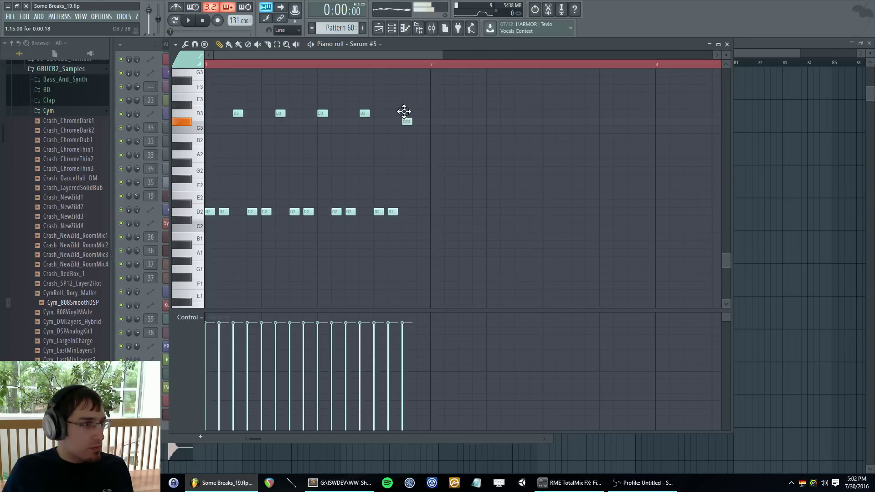
- Duplicate the whole bar 1 figure into bar 2 and transpose the copy so its low notes are on A2
{"action": "key", "text": "ctrl+a"}
{"action": "key", "text": "ctrl+b"}
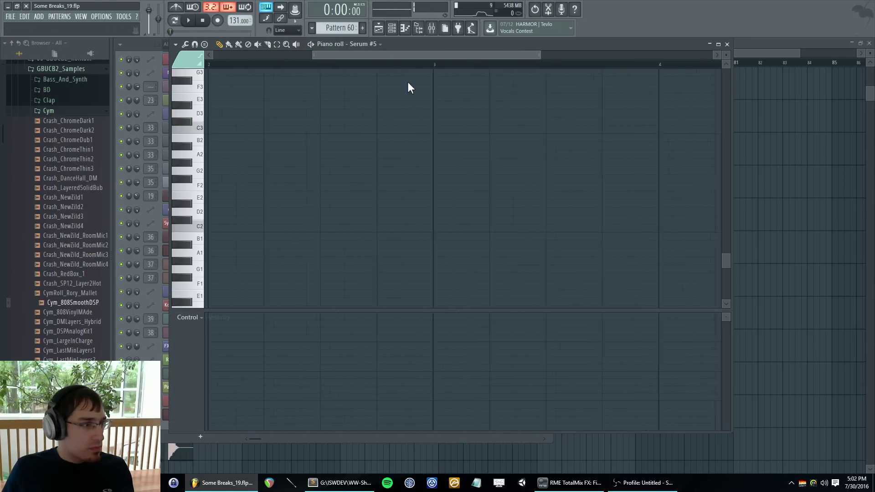
{"action": "left_click_drag", "start_coordinate": [290, 214], "coordinate": [294, 155]}
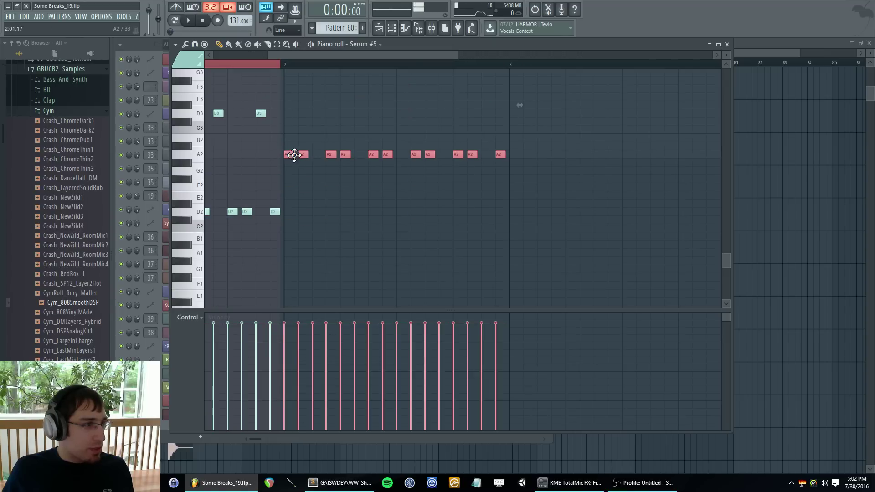
- Start playback, paste the note figure into bar 3 and transpose it to E2 and E3
{"action": "left_click", "coordinate": [284, 63], "text": "ctrl"}
{"action": "key", "text": "space"}
{"action": "left_click_drag", "start_coordinate": [302, 55], "coordinate": [402, 73]}
{"action": "key", "text": "ctrl+v"}
{"action": "left_click_drag", "start_coordinate": [238, 212], "coordinate": [237, 195]}
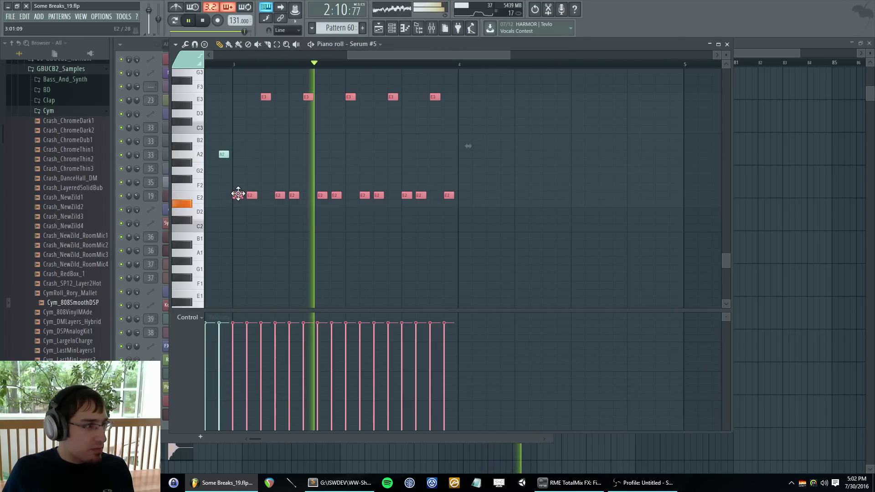
- Paste the note figure into bar 4 and lower it to C#2 and C#3
{"action": "left_click_drag", "start_coordinate": [438, 56], "coordinate": [488, 57]}
{"action": "key", "text": "ctrl+v"}
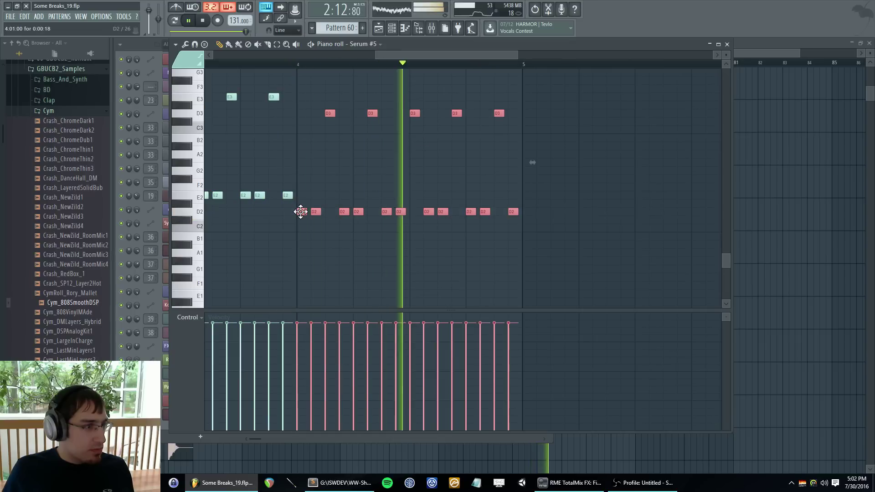
{"action": "key", "text": "ctrl+a"}
{"action": "key", "text": "Down"}
- Copy the four bars of notes into bars 5 to 8 and transpose the bar 8 notes to F#2 and F#3
{"action": "key", "text": "ctrl+c"}
{"action": "key", "text": "ctrl+v"}
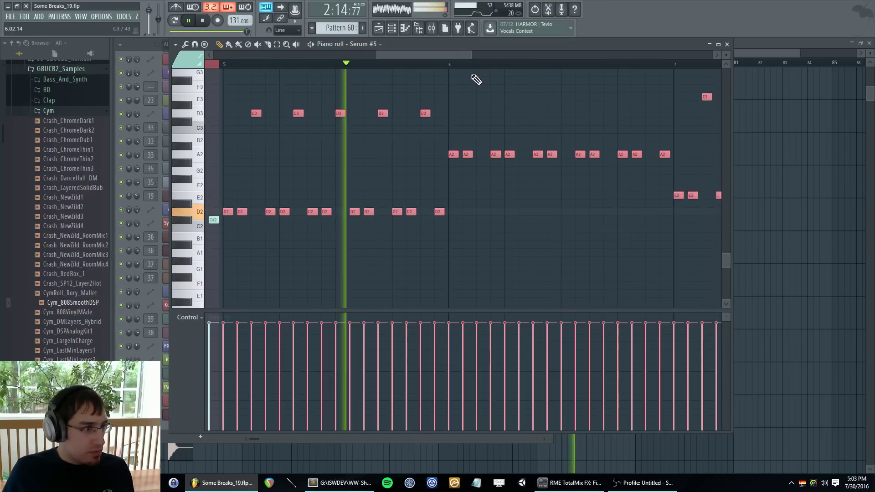
{"action": "left_click_drag", "start_coordinate": [445, 56], "coordinate": [529, 75]}
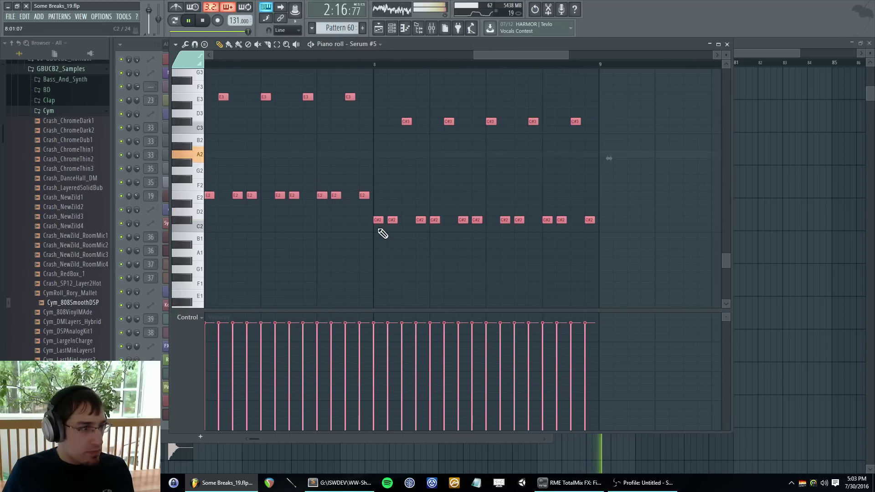
{"action": "left_click_drag", "start_coordinate": [379, 232], "coordinate": [664, 85]}
{"action": "left_click_drag", "start_coordinate": [379, 219], "coordinate": [378, 187]}
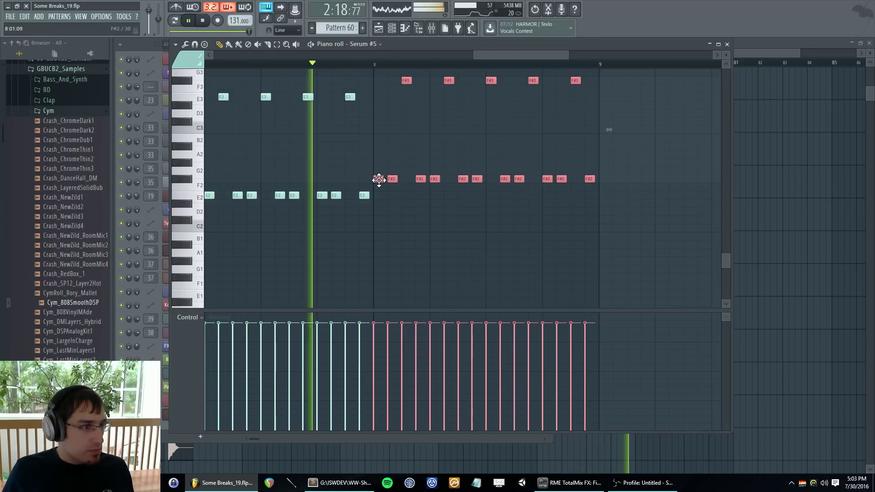
- Stop playback, set the snap to Line and select bars 70 to 77 in the playlist as the loop region
{"action": "key", "text": "F5"}
{"action": "key", "text": "F7"}
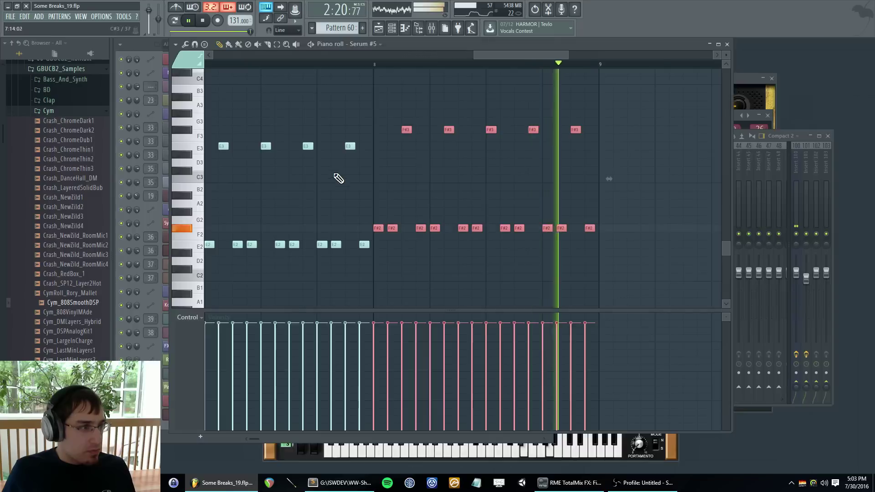
{"action": "key", "text": "F5"}
{"action": "key", "text": "space"}
{"action": "left_click", "coordinate": [286, 30]}
{"action": "left_click", "coordinate": [286, 40]}
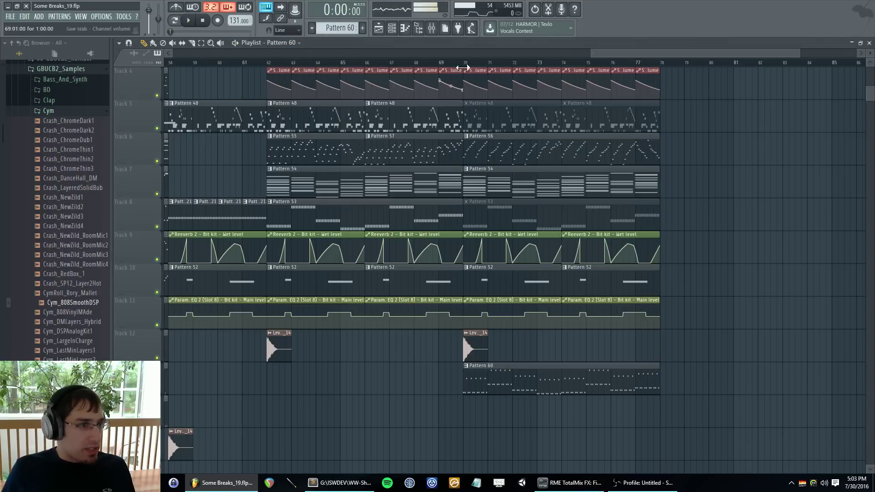
{"action": "left_click_drag", "start_coordinate": [465, 64], "coordinate": [648, 64]}
- Play the loop, open Serum #5 and assign Macro 1 to the filter cutoff with a modulation amount of 35
{"action": "key", "text": "F7"}
{"action": "key", "text": "F6"}
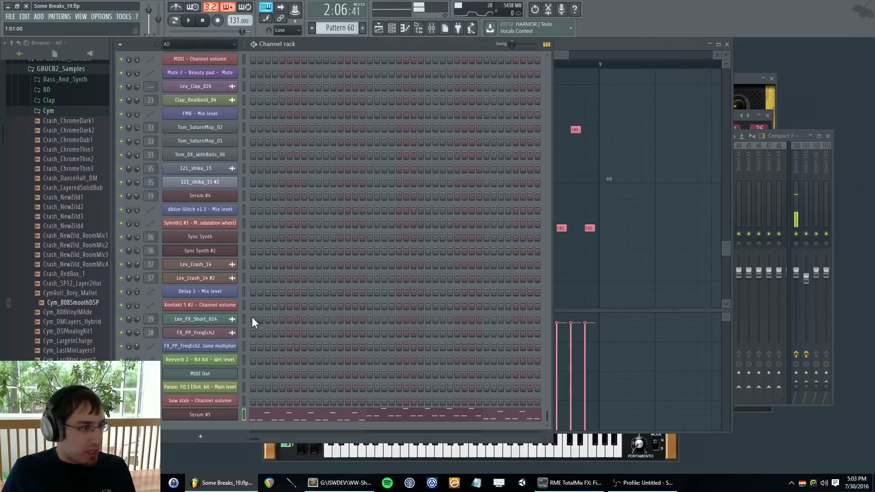
{"action": "key", "text": "space"}
{"action": "left_click", "coordinate": [194, 416]}
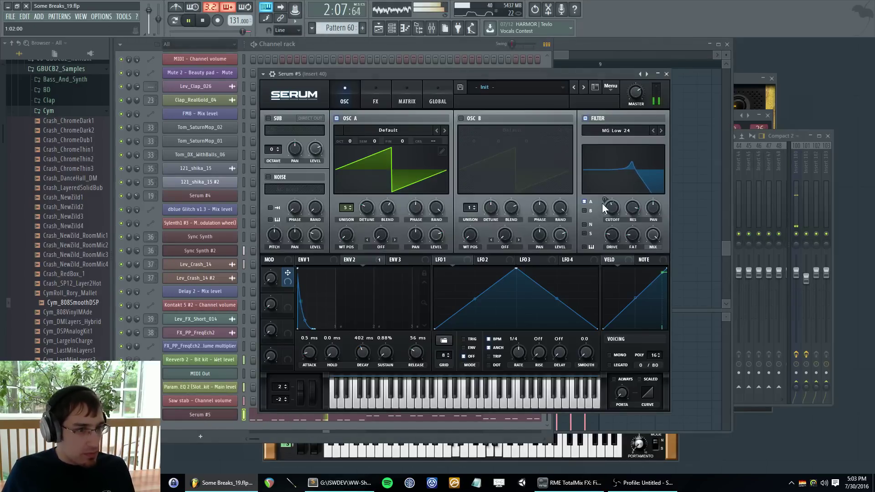
{"action": "left_click_drag", "start_coordinate": [439, 243], "coordinate": [604, 206]}
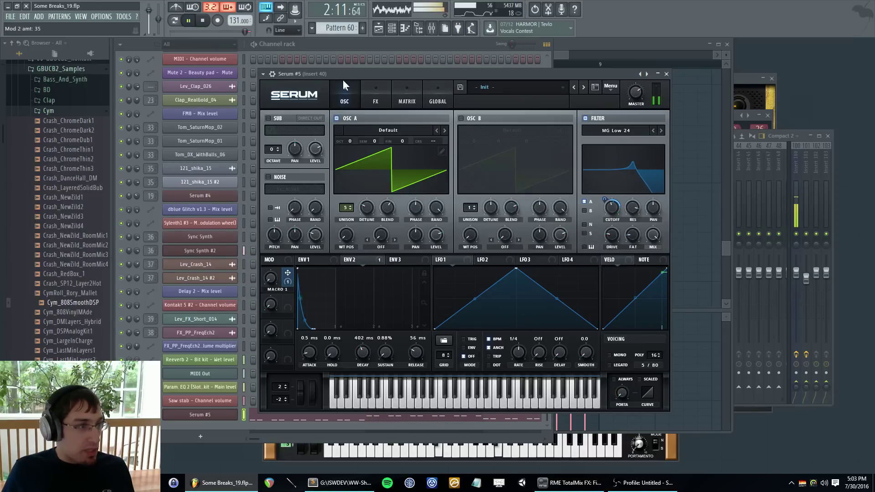
- Hide the channel rack behind Serum and move Macro 1 to try the filter cutoff modulation while the loop plays
{"action": "left_click", "coordinate": [351, 45]}
{"action": "key", "text": "F6"}
{"action": "key", "text": "F5"}
{"action": "key", "text": "F5"}
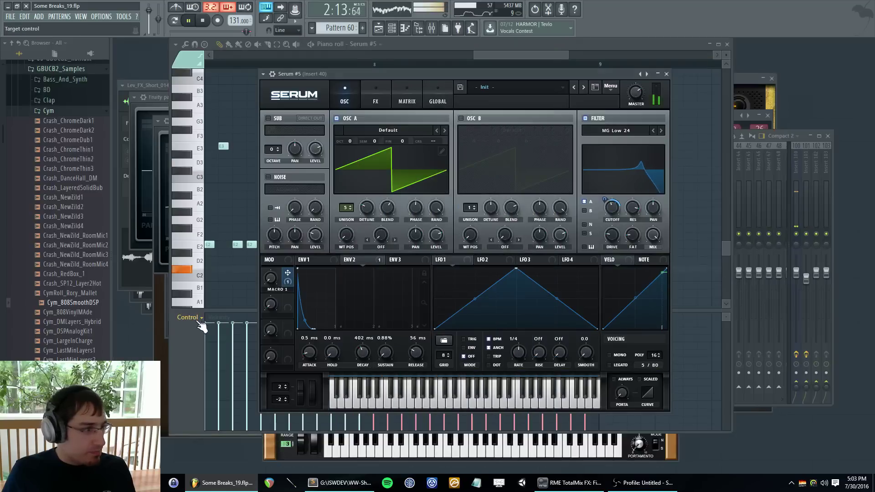
{"action": "mouse_move", "coordinate": [272, 278]}
{"action": "left_mouse_down"}
{"action": "mouse_move", "coordinate": [281, 217]}
{"action": "mouse_move", "coordinate": [270, 279]}
{"action": "left_mouse_up"}
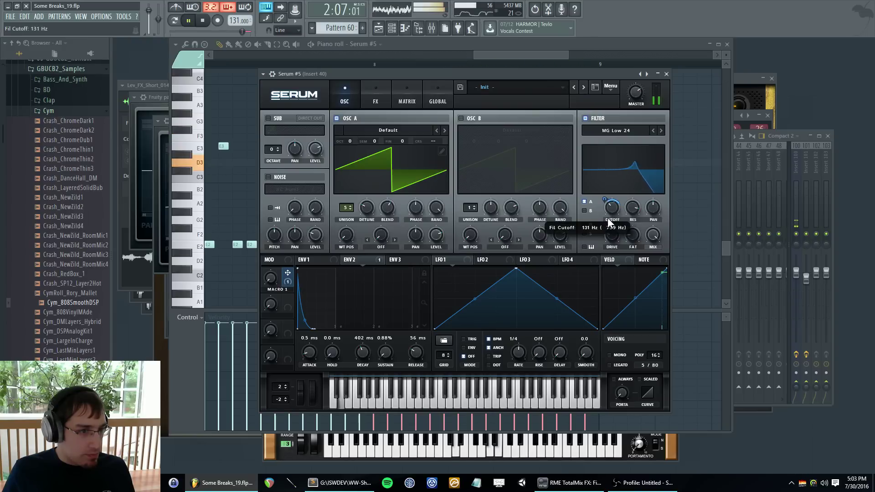
{"action": "left_click_drag", "start_coordinate": [605, 200], "coordinate": [606, 199]}
{"action": "key", "text": "F5"}
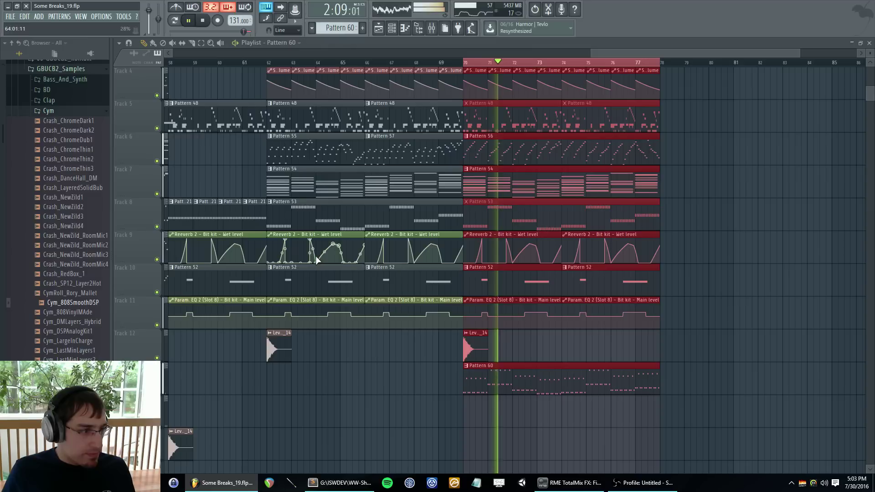
{"action": "key", "text": "F6"}
{"action": "key", "text": "F6"}
{"action": "key", "text": "space"}
{"action": "left_click", "coordinate": [123, 17]}
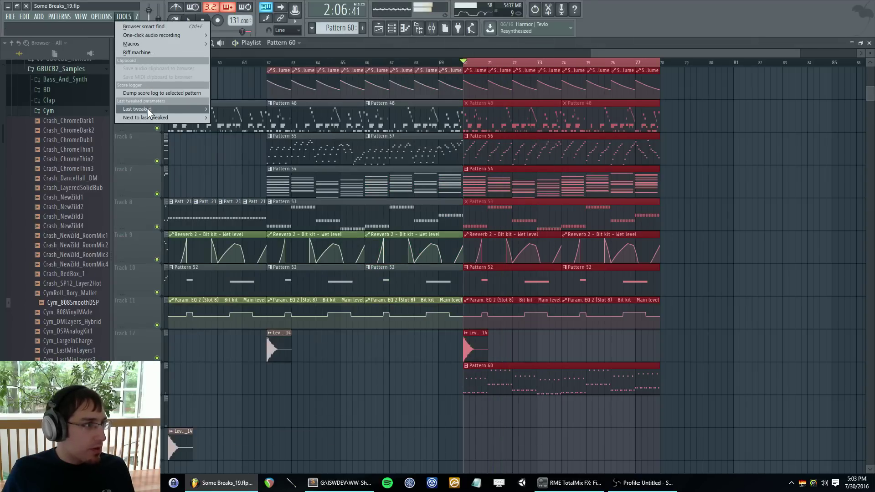
{"action": "mouse_move", "coordinate": [147, 108]}
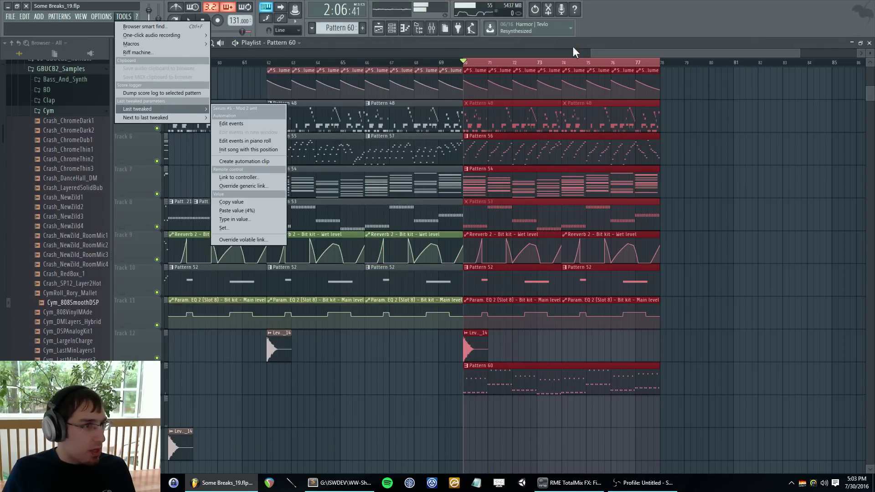
{"action": "left_click", "coordinate": [250, 162]}
- Make Macro 1 of Serum #5 the last tweaked parameter and create an automation clip for it
{"action": "key", "text": "F5"}
{"action": "key", "text": "F5"}
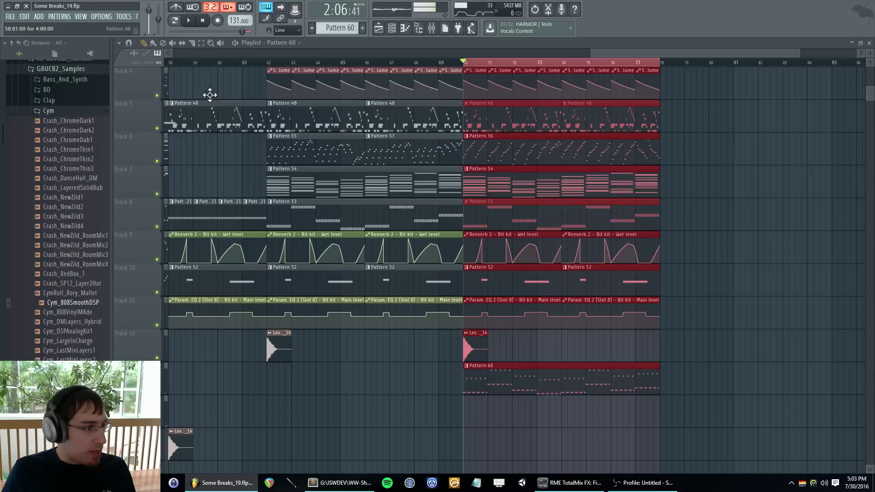
{"action": "left_click", "coordinate": [124, 16]}
{"action": "mouse_move", "coordinate": [154, 109]}
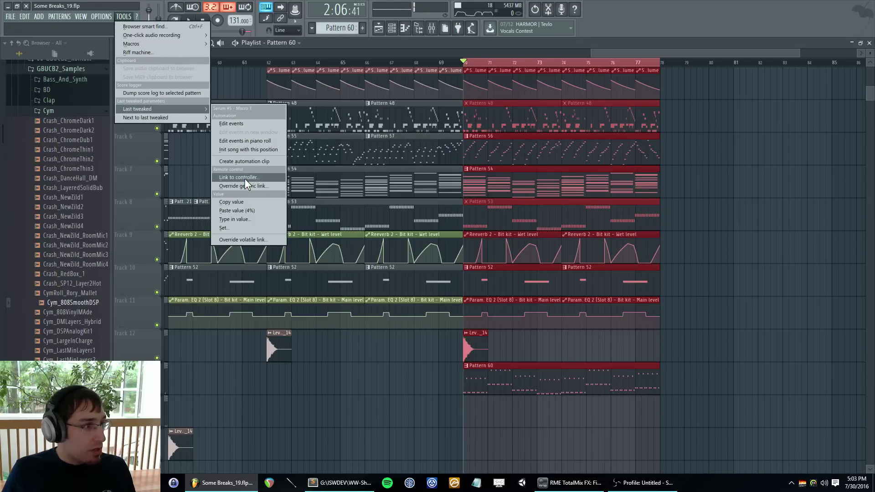
{"action": "left_click", "coordinate": [251, 163]}
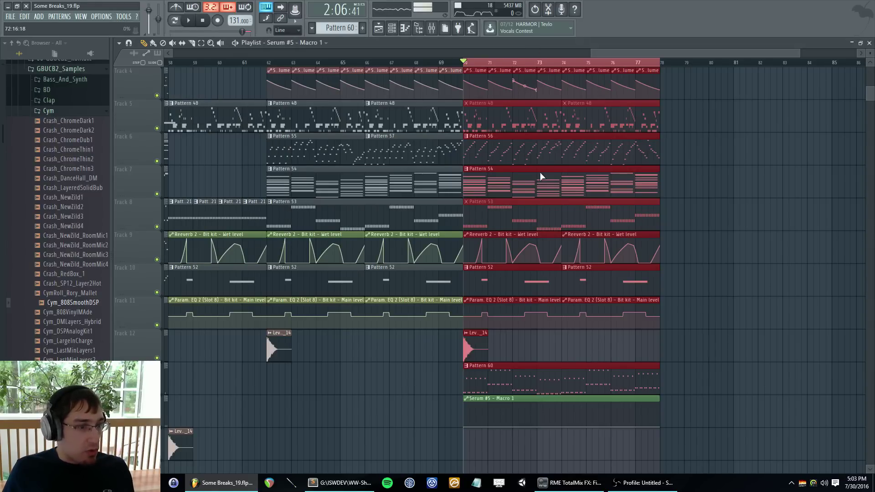
- Play the loop and shape the Macro 1 automation with peaks at bars 72 and 76 and a zero point at bar 74
{"action": "key", "text": "space"}
{"action": "right_click", "coordinate": [513, 412]}
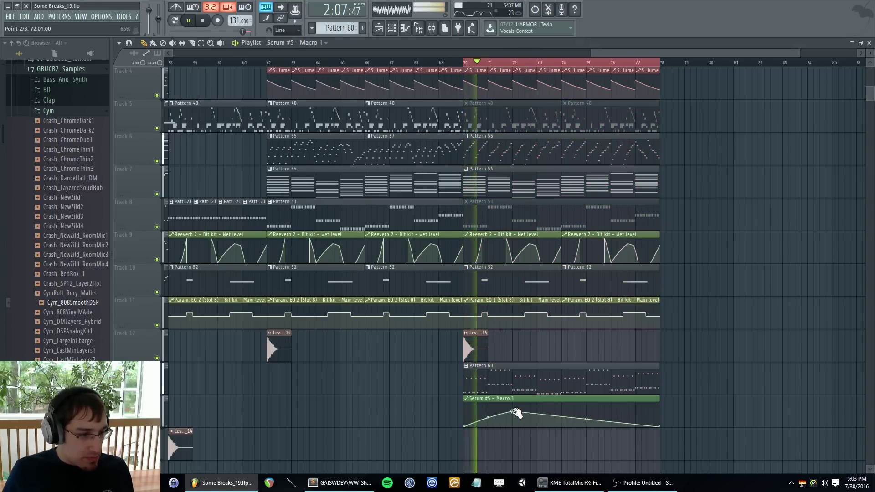
{"action": "right_click", "coordinate": [563, 425]}
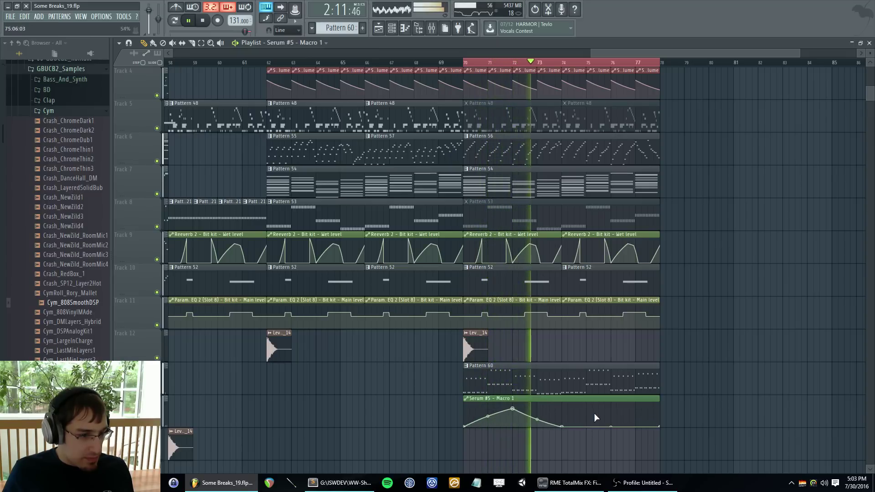
{"action": "right_click", "coordinate": [611, 409]}
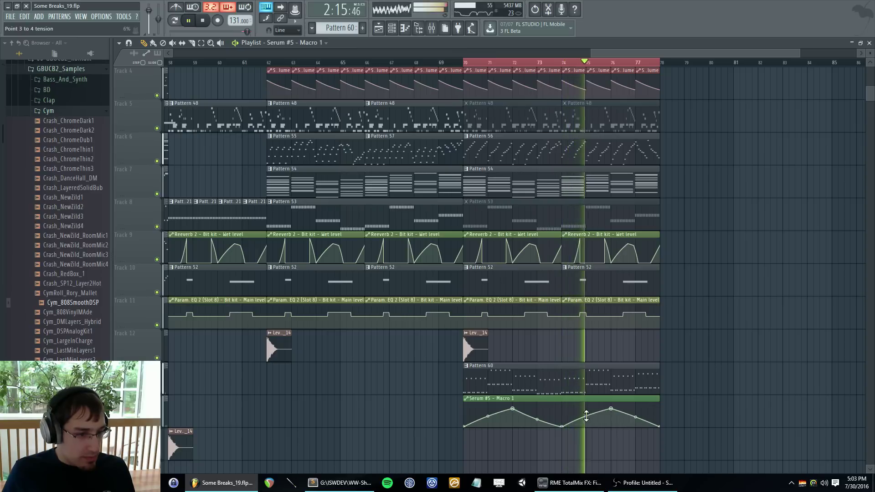
- Check the Fruity Parametric EQ 2 on mixer Insert 40, lower the insert's volume slightly and close the plugin and mixer windows
{"action": "key", "text": "F9"}
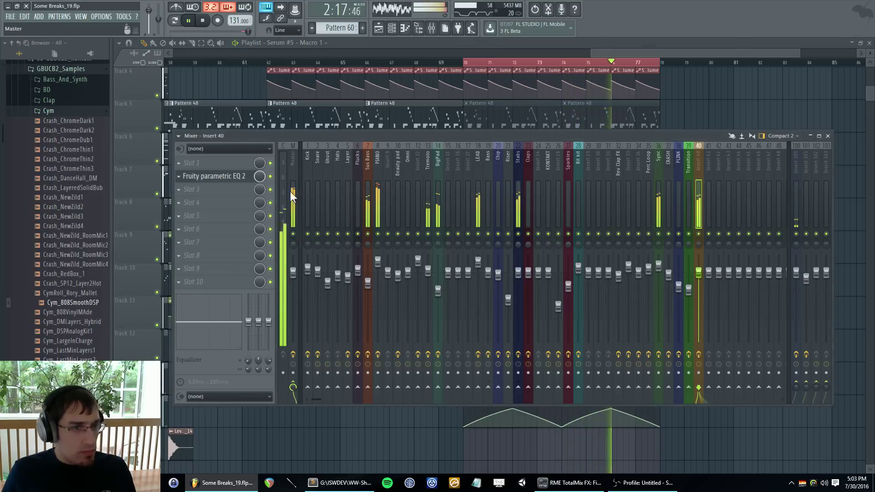
{"action": "left_click", "coordinate": [208, 180]}
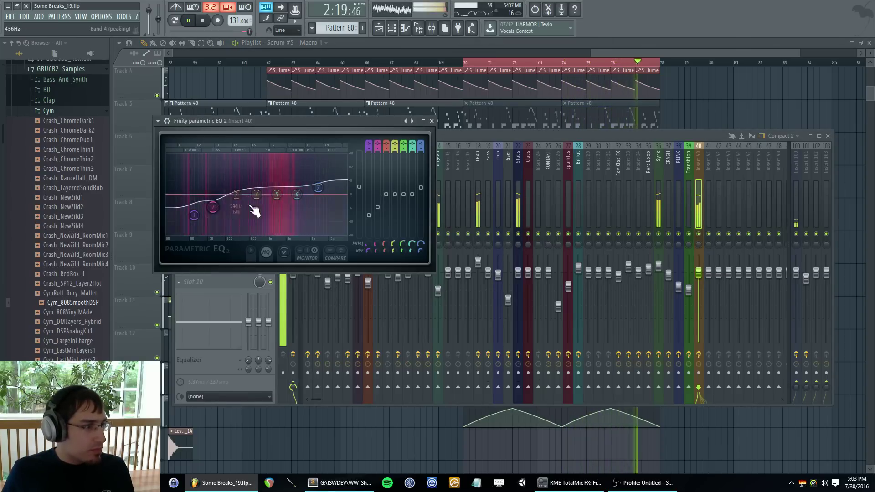
{"action": "left_click", "coordinate": [704, 280]}
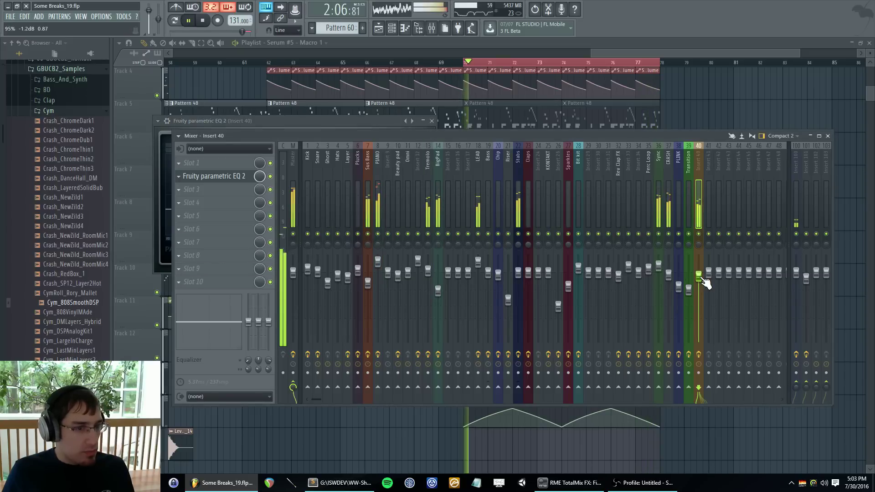
{"action": "left_click_drag", "start_coordinate": [702, 279], "coordinate": [701, 275]}
{"action": "key", "text": "F12"}
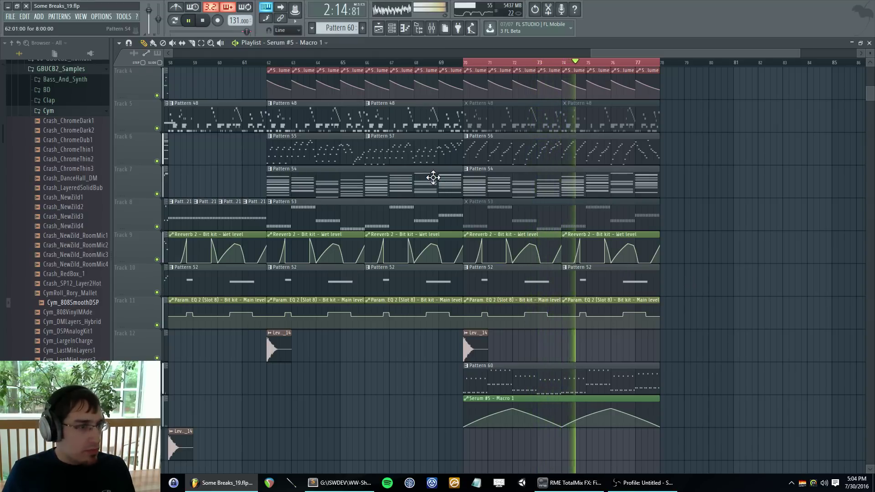
- Check the mixer levels while the loop plays in the playlist, and stop playback
{"action": "key", "text": "F9"}
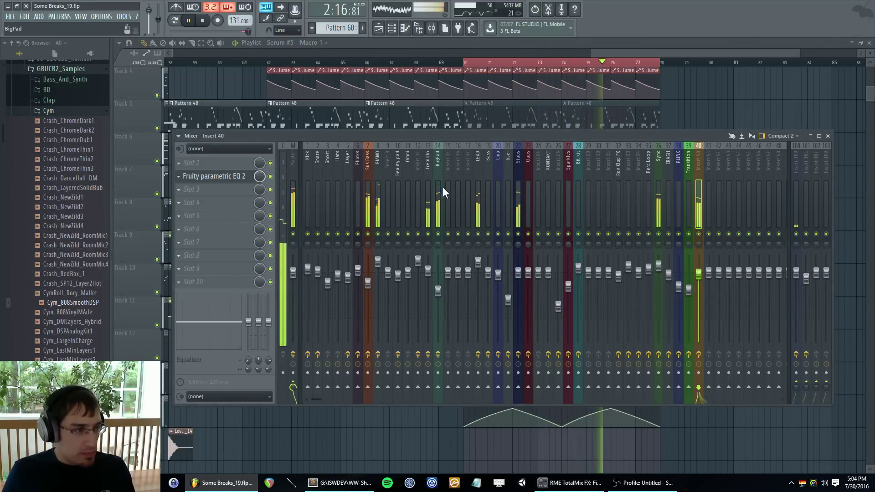
{"action": "key", "text": "F9"}
{"action": "key", "text": "F9"}
{"action": "key", "text": "F9"}
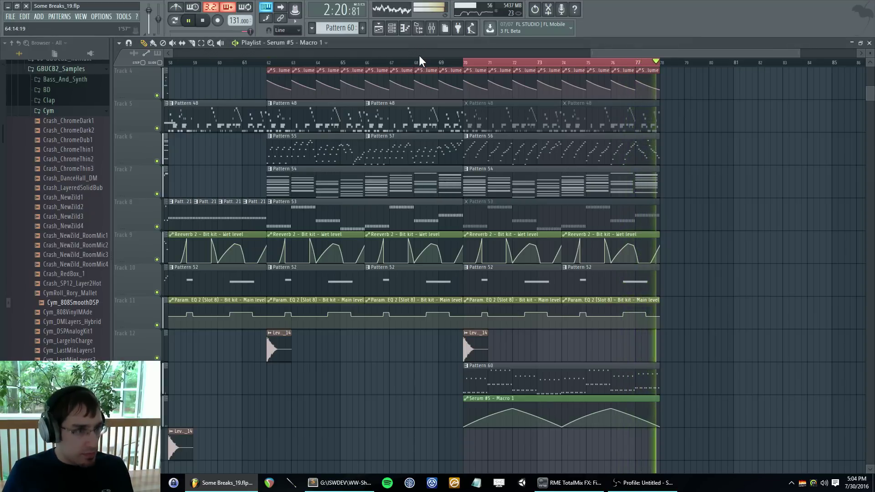
{"action": "key", "text": "space"}
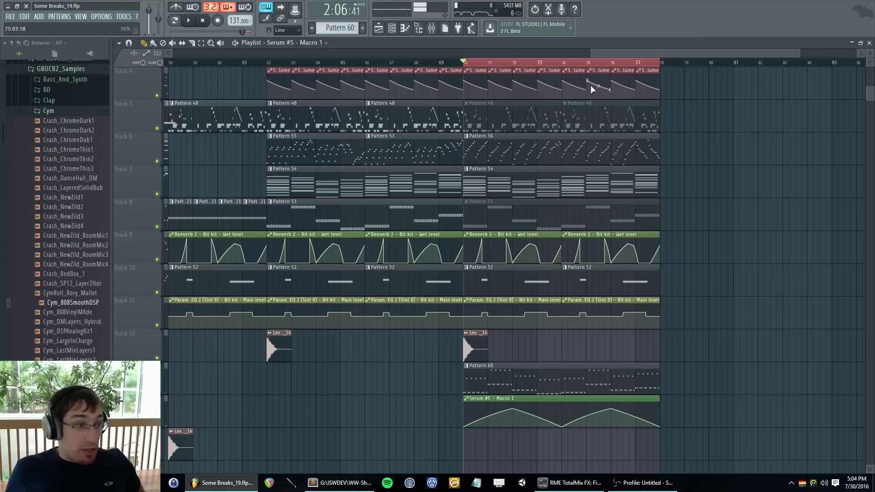
- Look through the channel rack for an existing instrument and inspect Kontakt 5, closing its window again
{"action": "key", "text": "F5"}
{"action": "key", "text": "F6"}
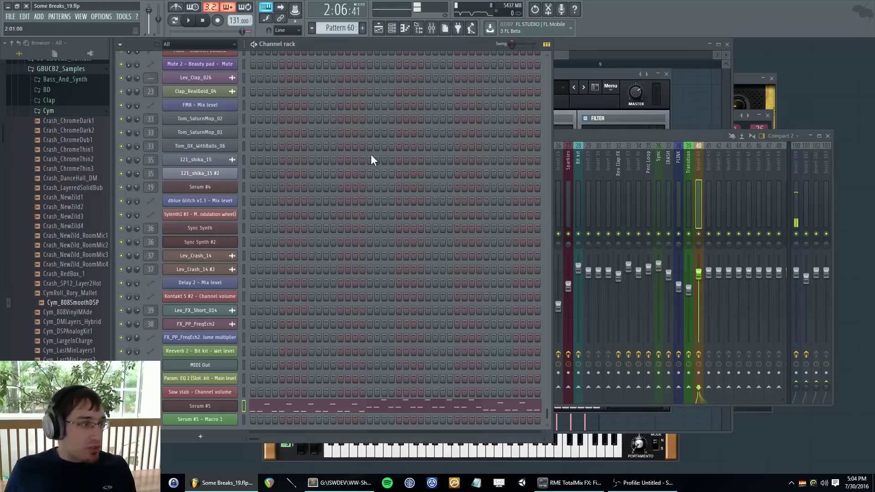
{"action": "scroll", "coordinate": [309, 216], "scroll_direction": "up", "scroll_amount": 10}
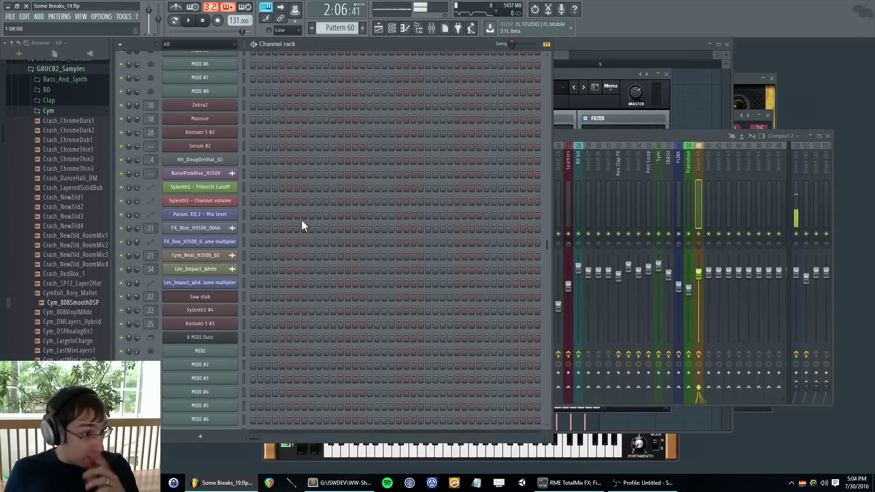
{"action": "scroll", "coordinate": [301, 219], "scroll_direction": "down", "scroll_amount": 10}
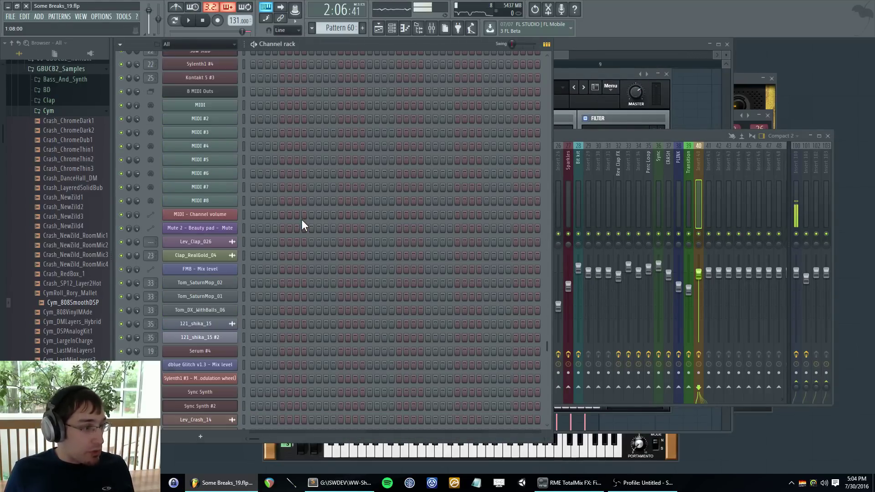
{"action": "scroll", "coordinate": [302, 220], "scroll_direction": "up", "scroll_amount": 7}
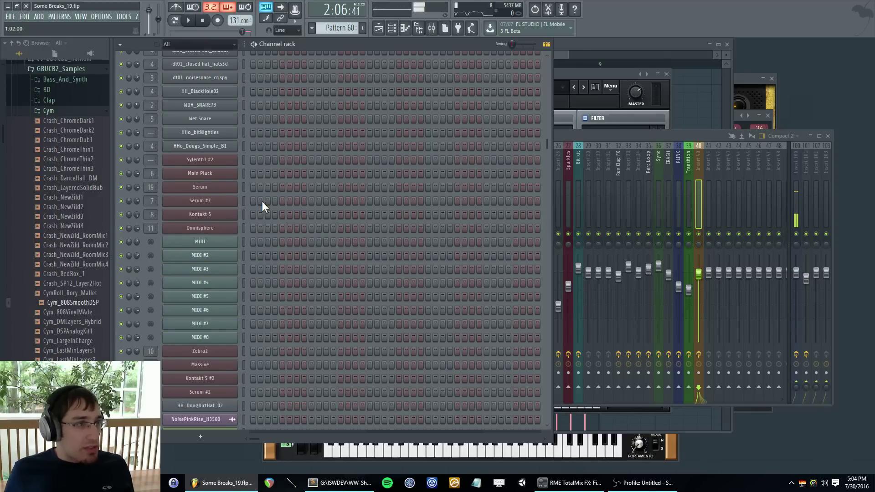
{"action": "left_click", "coordinate": [233, 213]}
{"action": "key", "text": "Escape"}
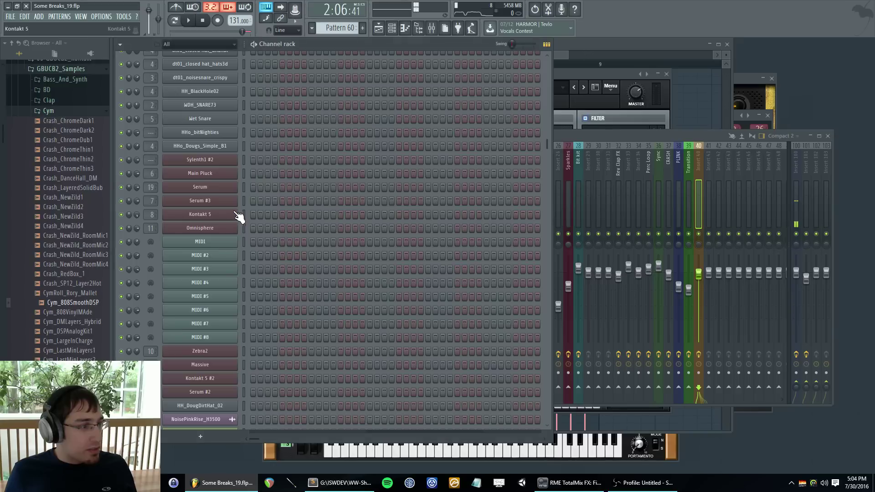
- Open Kontakt 5 #3, inspect its two Super Audio Cart instruments and return to the channel rack
{"action": "scroll", "coordinate": [259, 242], "scroll_direction": "down", "scroll_amount": 4}
{"action": "scroll", "coordinate": [259, 248], "scroll_direction": "down", "scroll_amount": 4}
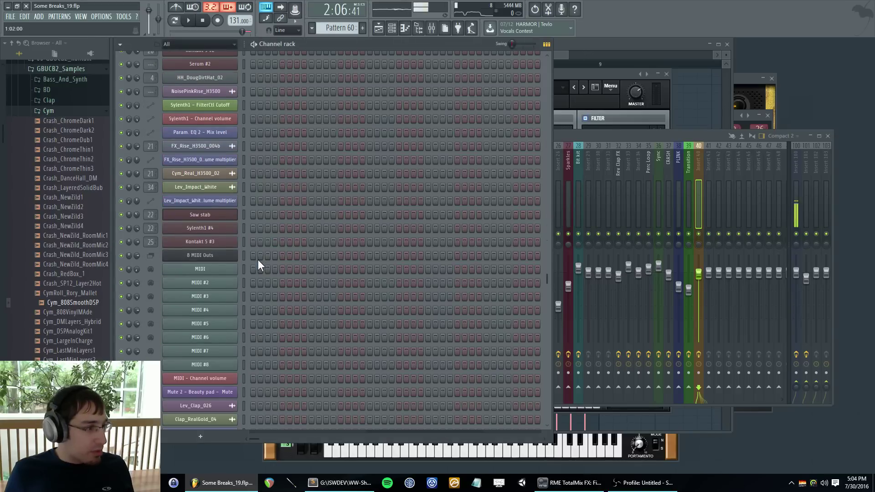
{"action": "left_click", "coordinate": [228, 242]}
{"action": "key", "text": "Escape"}
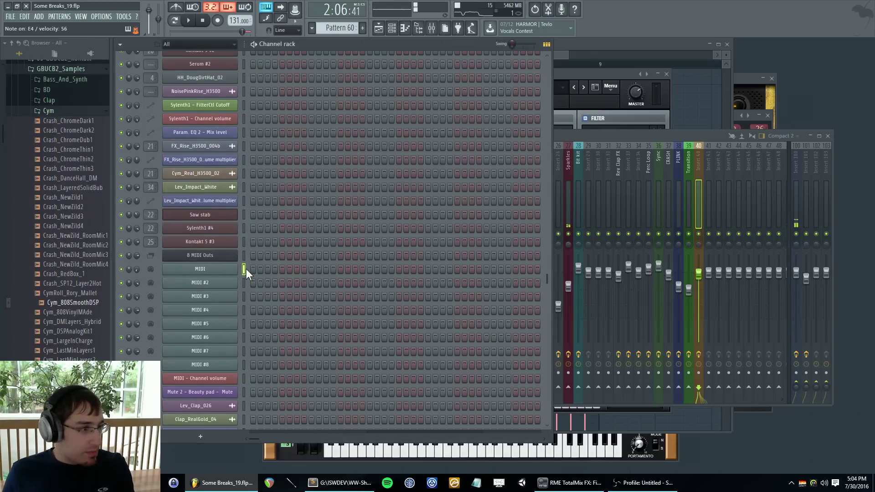
{"action": "left_click", "coordinate": [222, 245]}
{"action": "left_click", "coordinate": [423, 171]}
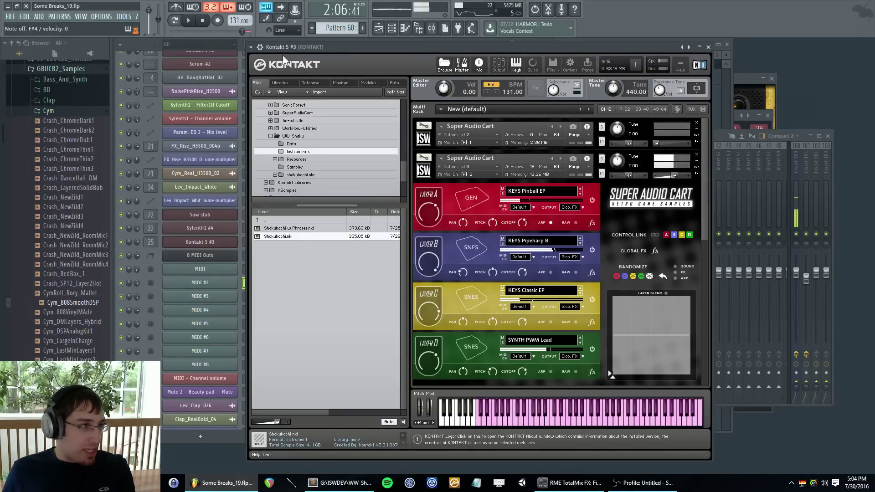
{"action": "left_click", "coordinate": [210, 46]}
- Select and audition Serum #4, Sylenth1 #4 and the MIDI channel below 8 MIDI Outs in the channel rack
{"action": "scroll", "coordinate": [279, 196], "scroll_direction": "down", "scroll_amount": 6}
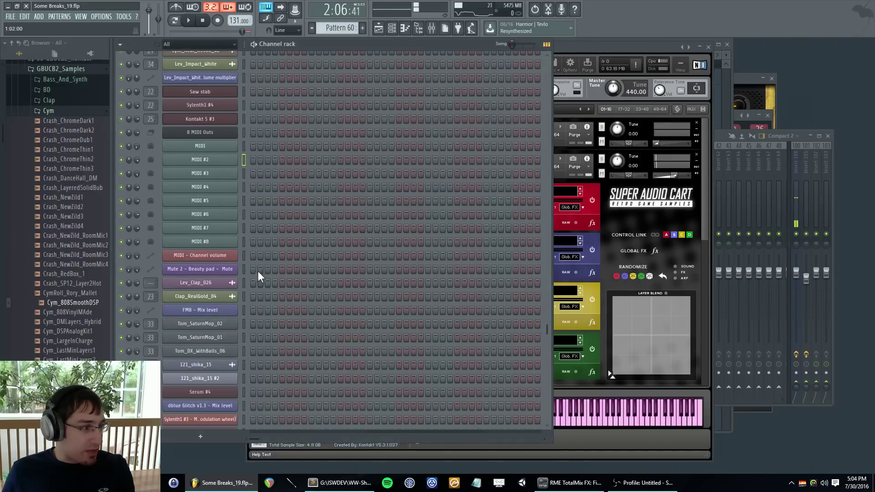
{"action": "scroll", "coordinate": [248, 333], "scroll_direction": "down", "scroll_amount": 1}
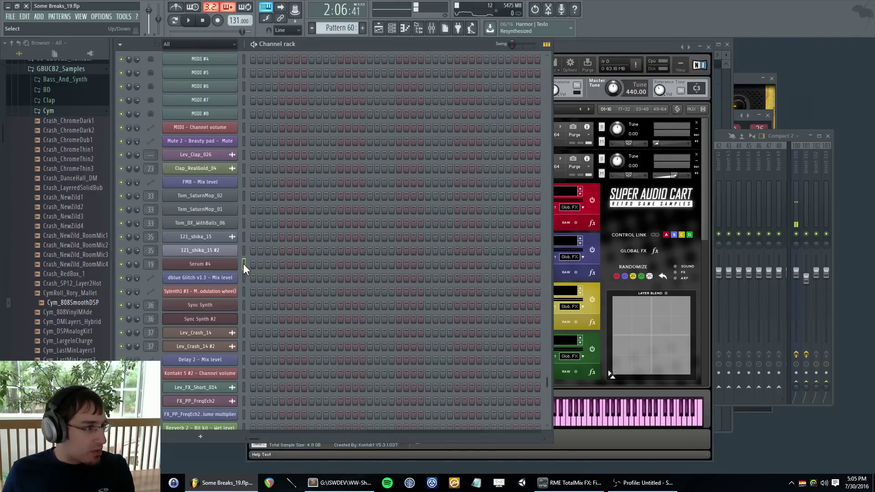
{"action": "scroll", "coordinate": [292, 233], "scroll_direction": "up", "scroll_amount": 3}
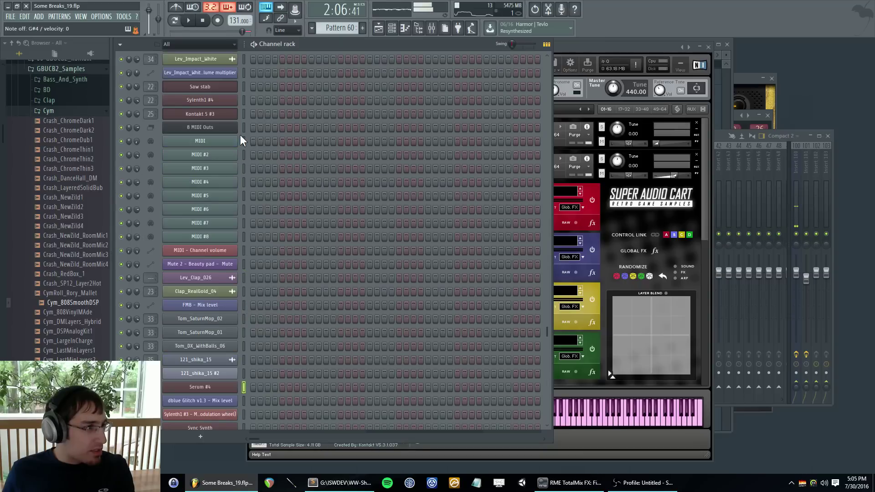
{"action": "left_click", "coordinate": [244, 96]}
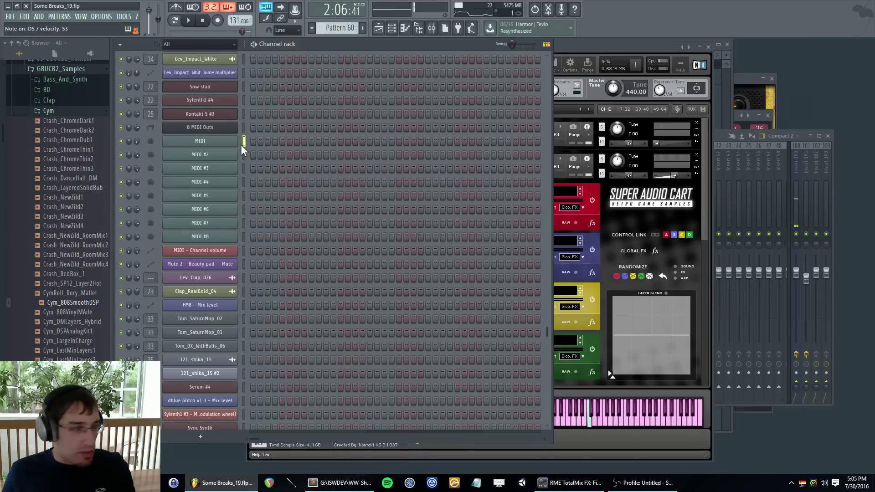
- Open Kontakt 5 #2 to inspect its Super Audio Cart chip sound, and bring the mixer forward to view its tracks
{"action": "scroll", "coordinate": [288, 186], "scroll_direction": "up", "scroll_amount": 3}
{"action": "scroll", "coordinate": [274, 179], "scroll_direction": "up", "scroll_amount": 3}
{"action": "scroll", "coordinate": [267, 181], "scroll_direction": "up", "scroll_amount": 3}
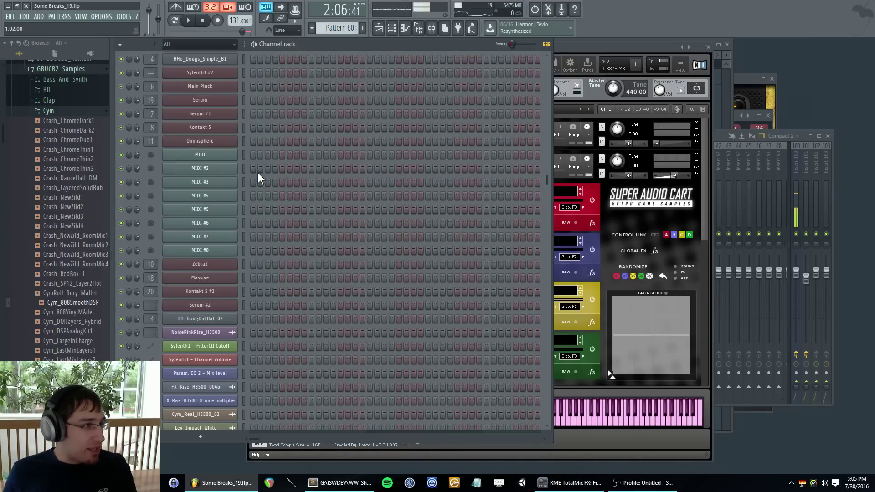
{"action": "left_click", "coordinate": [221, 291]}
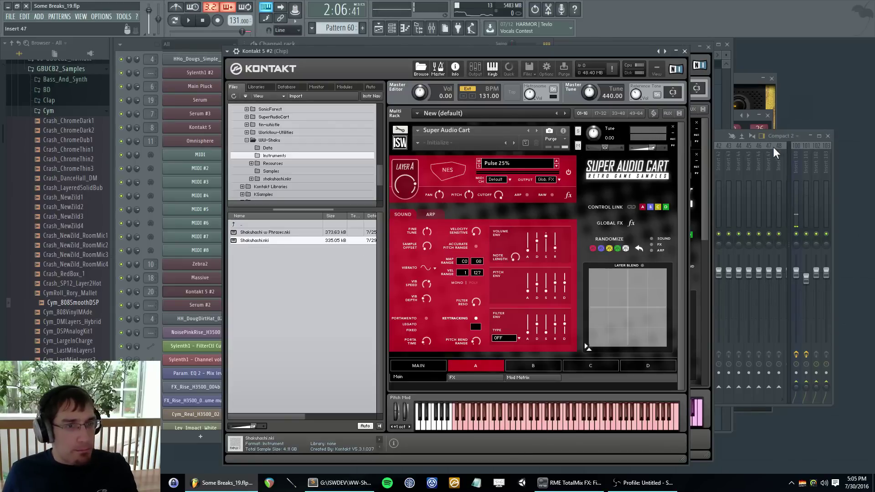
{"action": "left_click", "coordinate": [721, 136]}
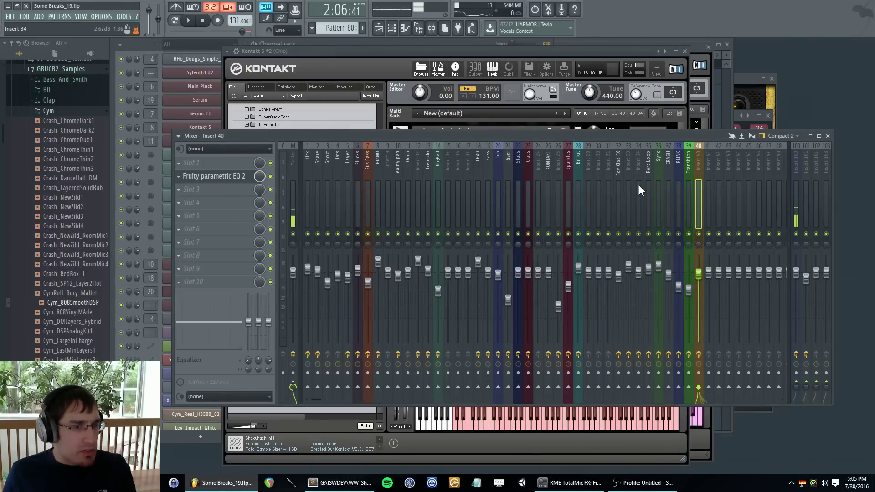
{"action": "scroll", "coordinate": [630, 162], "scroll_direction": "down", "scroll_amount": 2}
- Play the arrangement from about bar 56 and watch the channel rack for the instruments in use
{"action": "key", "text": "F5"}
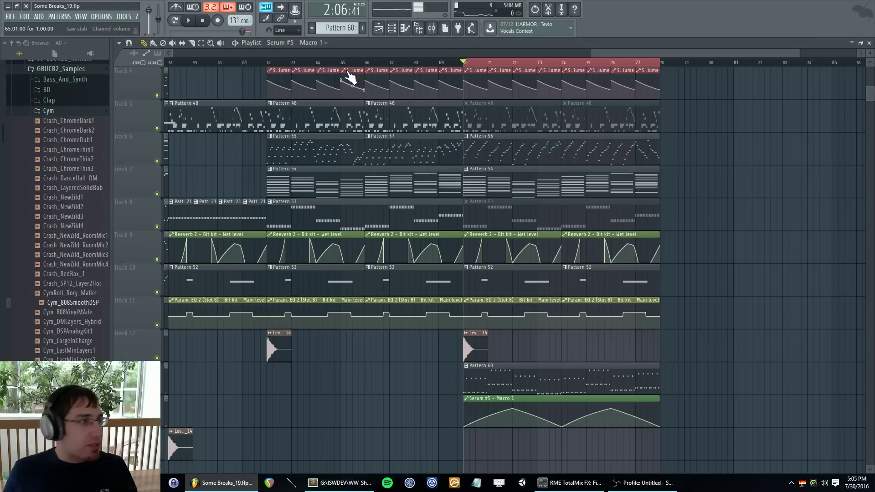
{"action": "left_click_drag", "start_coordinate": [647, 51], "coordinate": [577, 54]}
{"action": "left_click", "coordinate": [373, 63]}
{"action": "key", "text": "F5"}
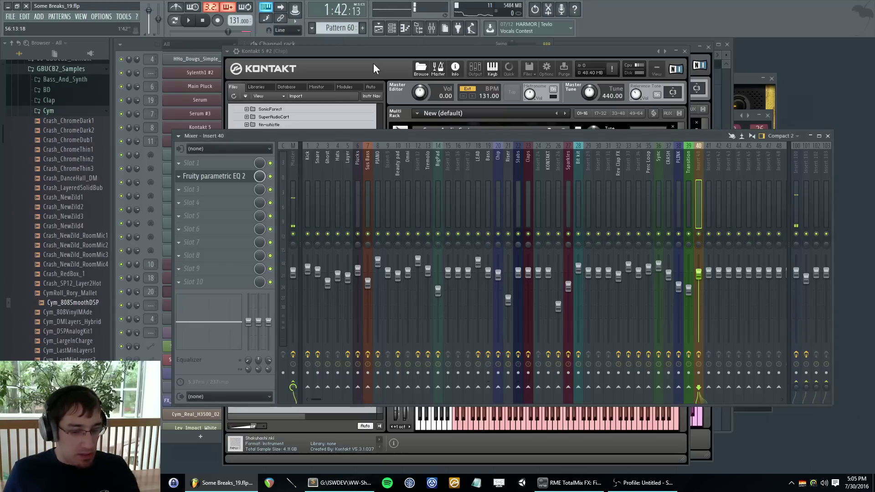
{"action": "key", "text": "space"}
{"action": "key", "text": "F5"}
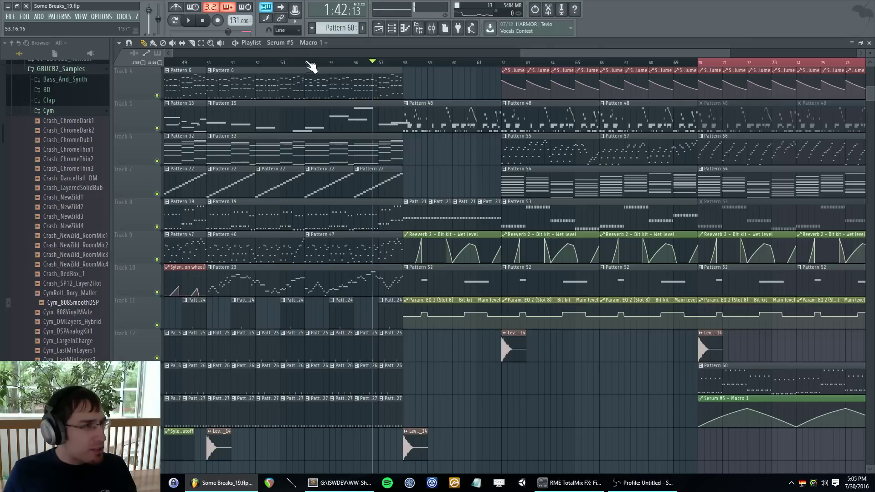
{"action": "key", "text": "F6"}
{"action": "scroll", "coordinate": [341, 195], "scroll_direction": "down", "scroll_amount": 5}
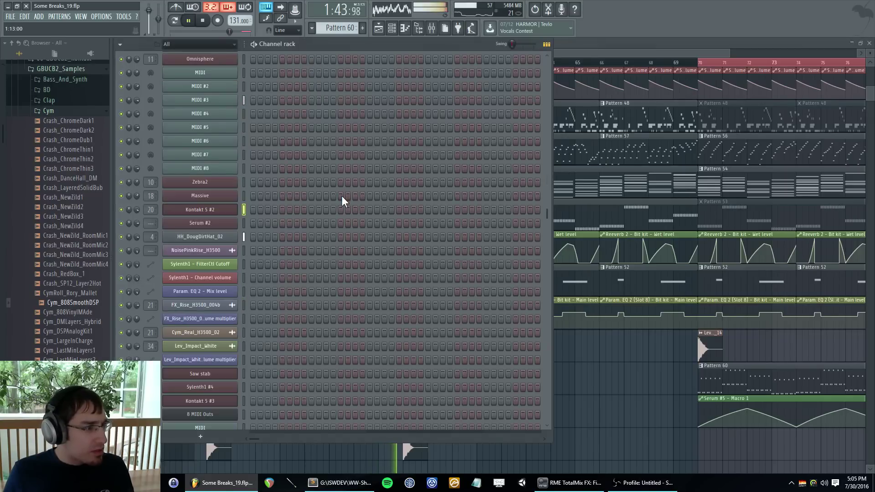
- Play from bar 50, select Kontakt 5 in the channel rack and look for the active instrument channels, ending at Kontakt 5 #2
{"action": "key", "text": "F6"}
{"action": "left_click", "coordinate": [210, 63]}
{"action": "key", "text": "F6"}
{"action": "scroll", "coordinate": [274, 201], "scroll_direction": "up", "scroll_amount": 6}
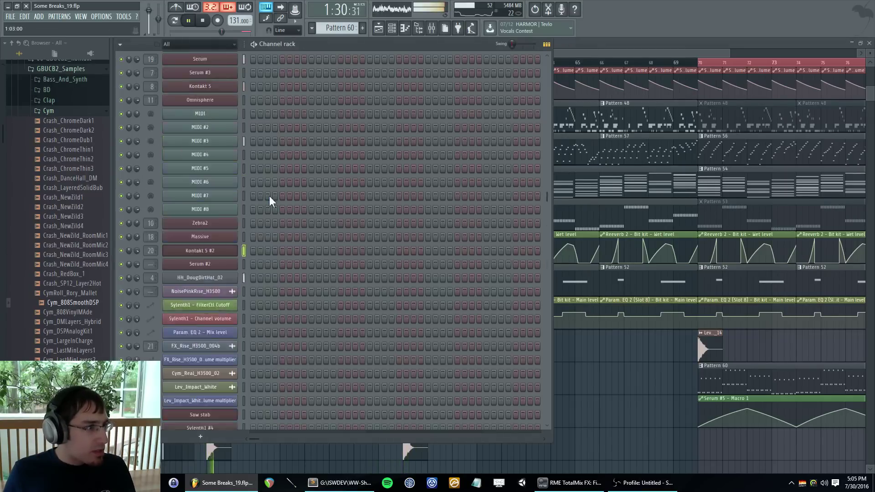
{"action": "left_click", "coordinate": [244, 169]}
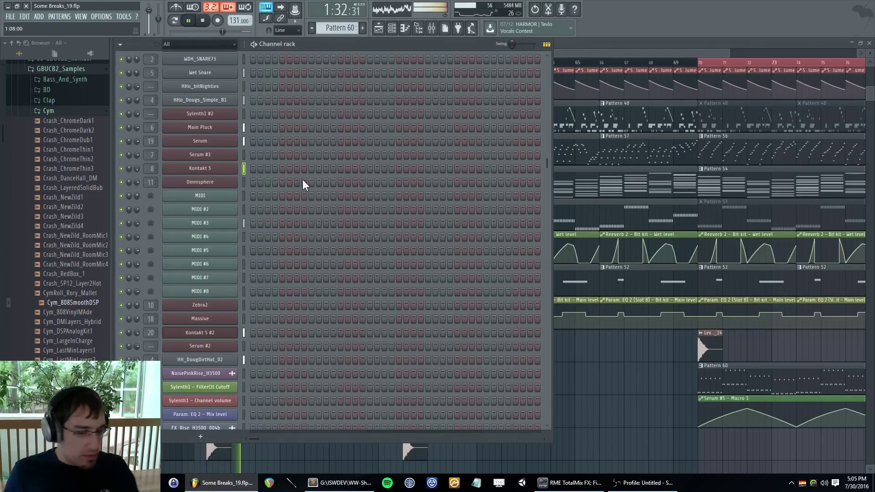
{"action": "scroll", "coordinate": [283, 167], "scroll_direction": "up", "scroll_amount": 10}
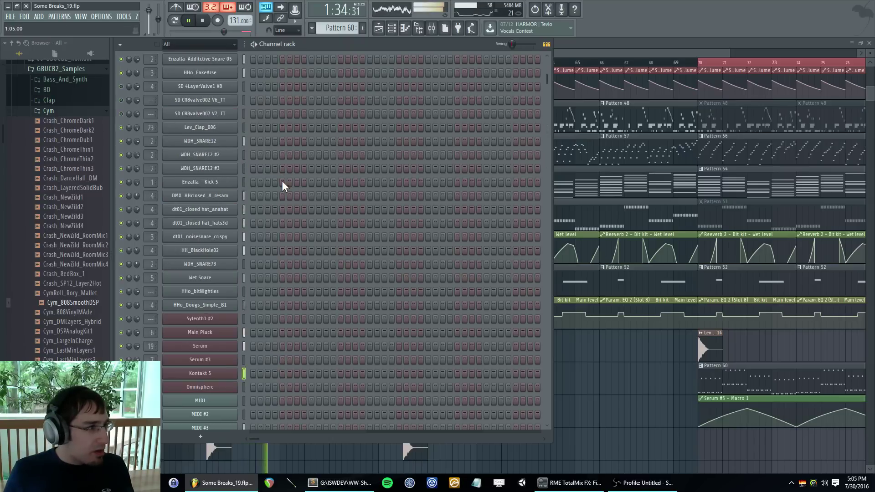
{"action": "scroll", "coordinate": [283, 183], "scroll_direction": "down", "scroll_amount": 15}
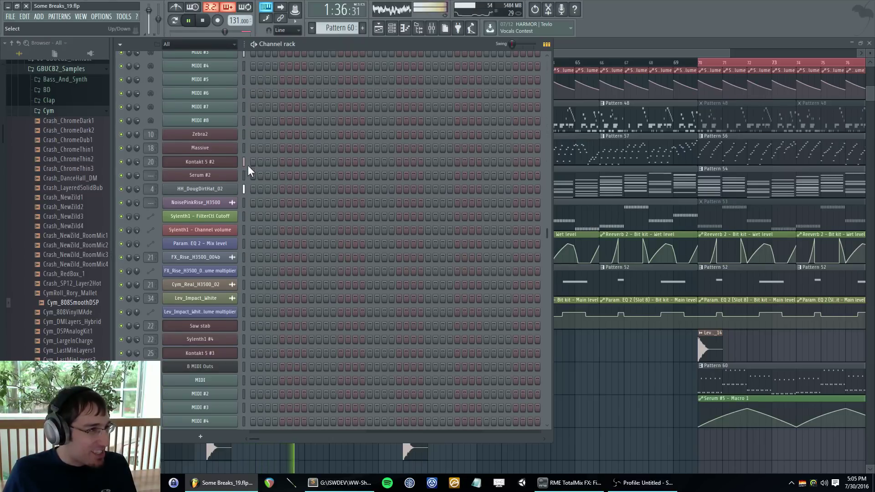
{"action": "key", "text": "space"}
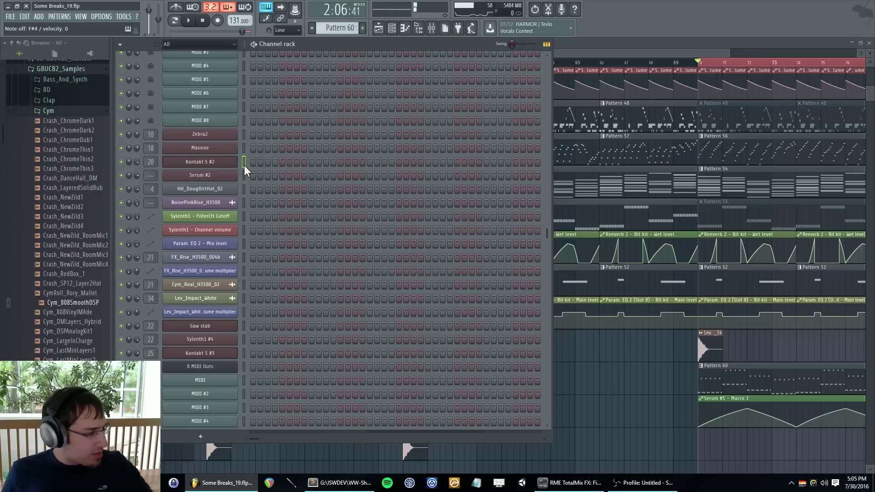
- With Kontakt 5 #2 open, check the Komplete Kontrol - 1 input in the MIDI settings and save the project
{"action": "left_click", "coordinate": [234, 164]}
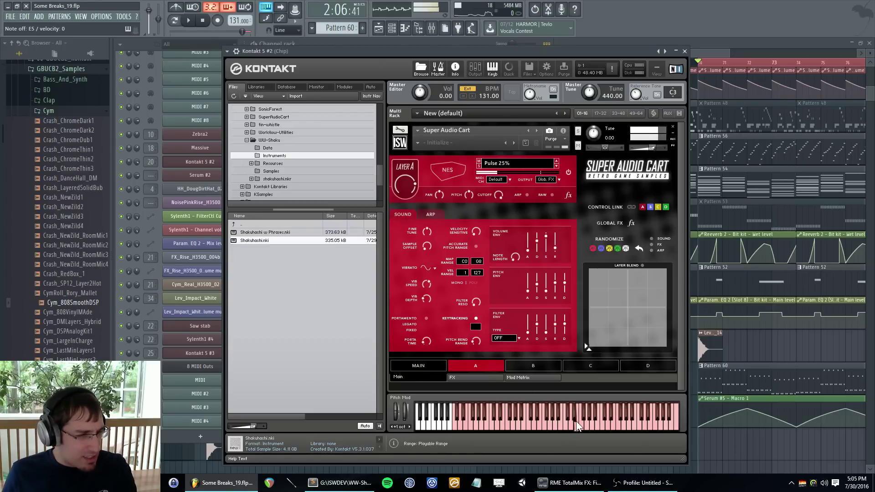
{"action": "left_click", "coordinate": [104, 21]}
{"action": "left_click", "coordinate": [108, 34]}
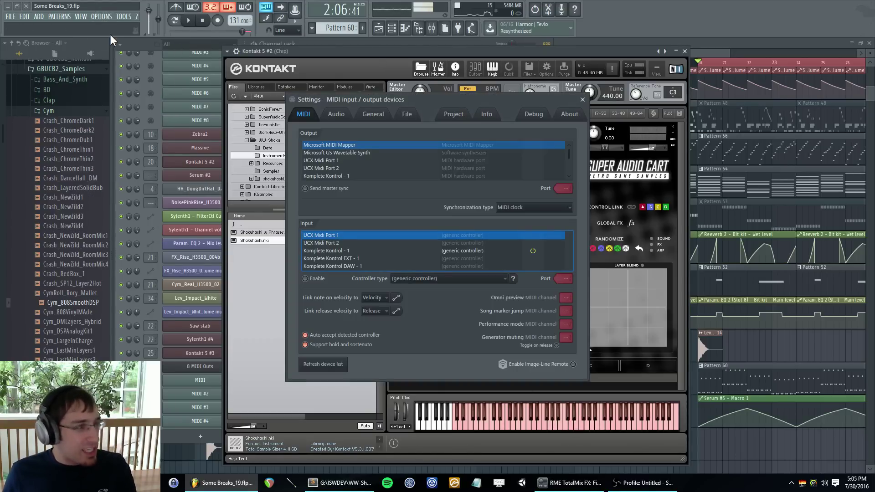
{"action": "left_click", "coordinate": [370, 251]}
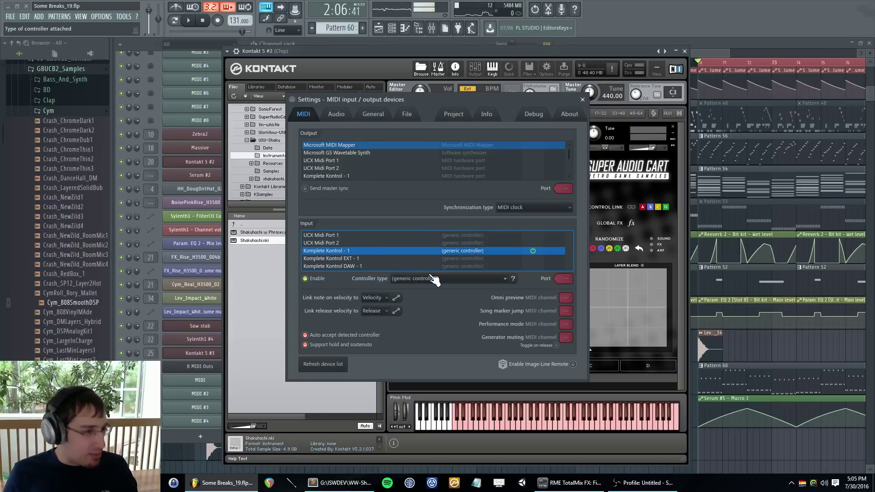
{"action": "key", "text": "Escape"}
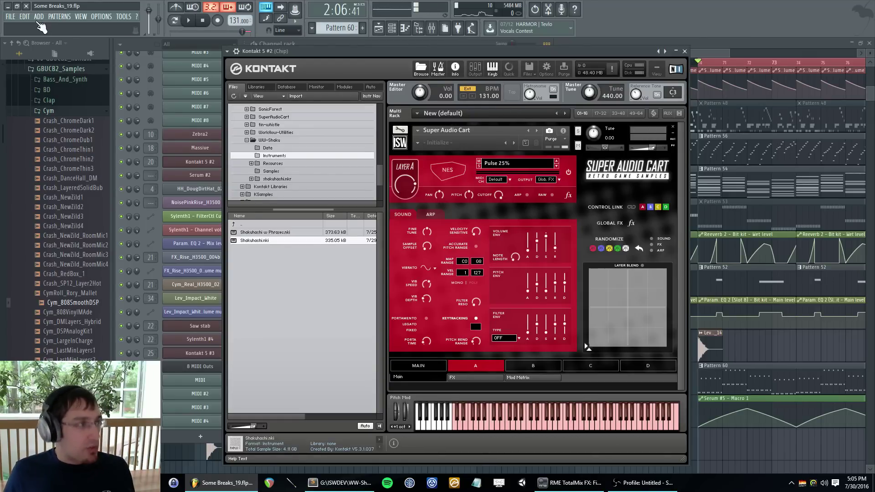
{"action": "left_click", "coordinate": [6, 17]}
{"action": "left_click", "coordinate": [26, 54]}
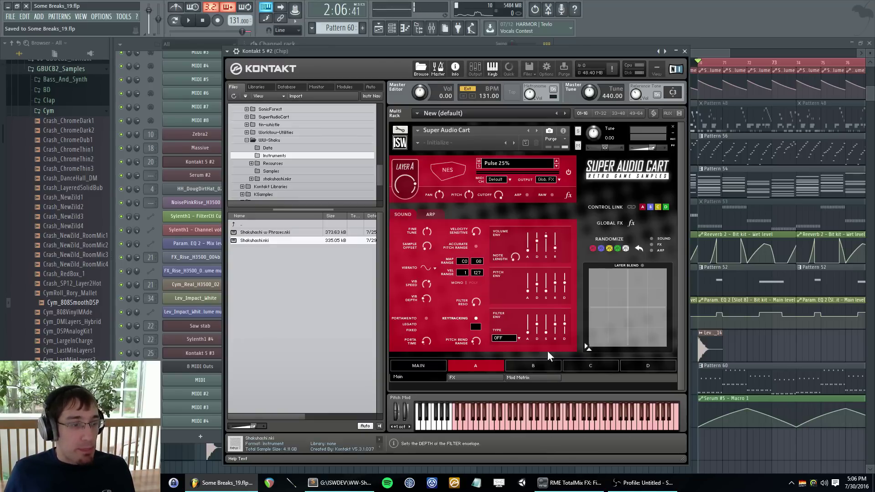
- Inspect the Super Audio Cart modulation matrix and its row 5 source options, and close Kontakt 5 #2
{"action": "left_click", "coordinate": [537, 377]}
{"action": "left_click", "coordinate": [424, 279]}
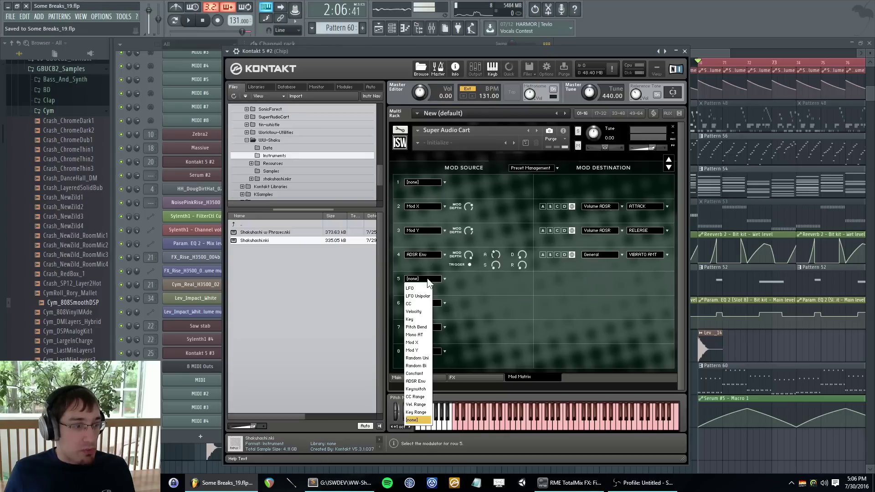
{"action": "left_click", "coordinate": [571, 286]}
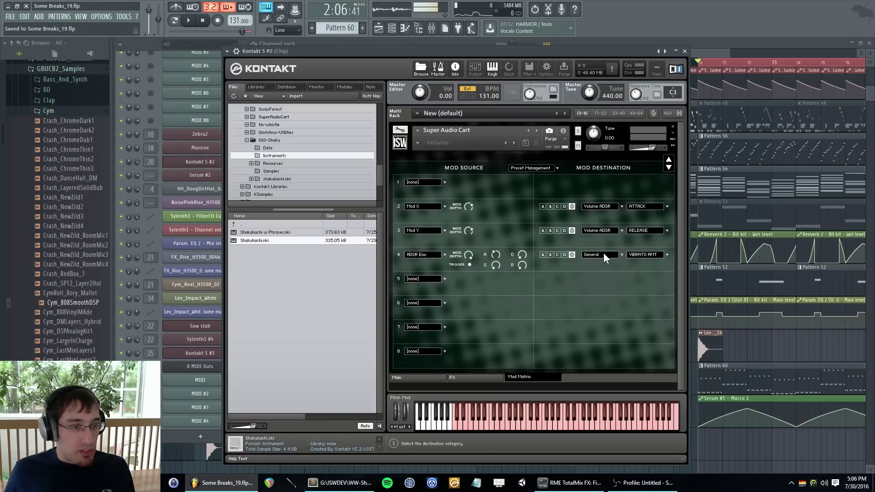
{"action": "left_click", "coordinate": [419, 377]}
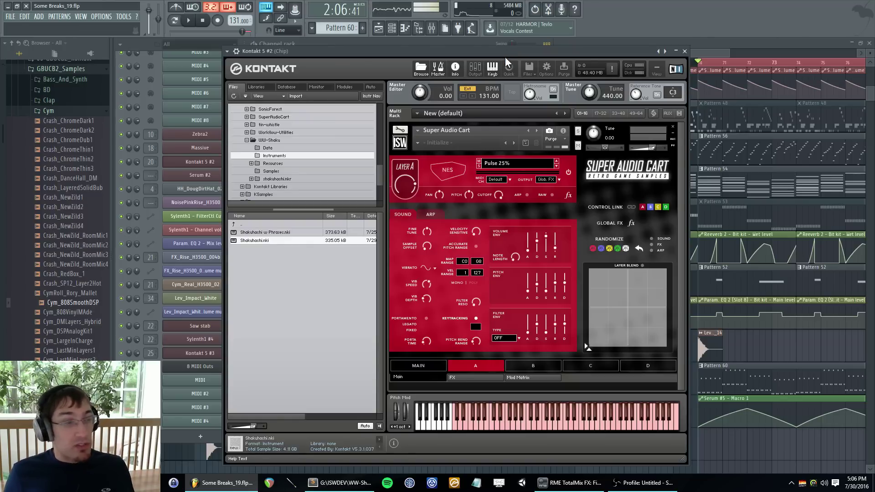
{"action": "key", "text": "Escape"}
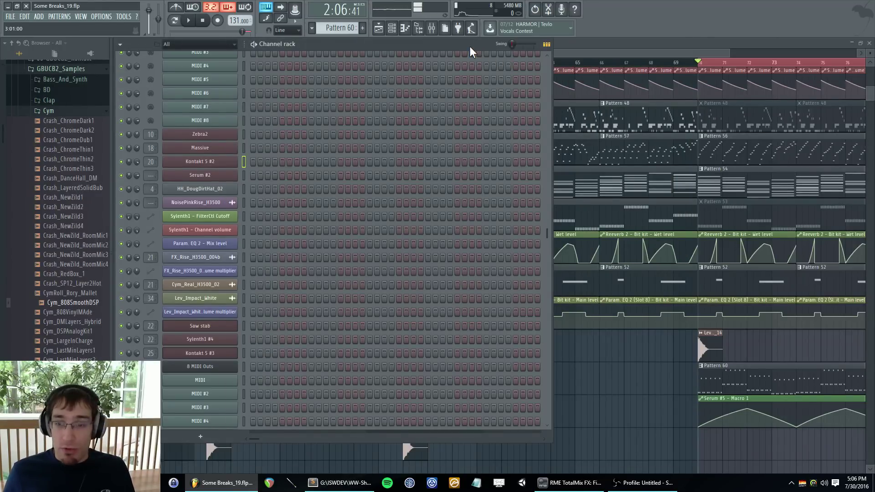
- Play the arrangement in the playlist to review its earlier sections
{"action": "key", "text": "F6"}
{"action": "scroll", "coordinate": [326, 66], "scroll_direction": "down", "scroll_amount": 4}
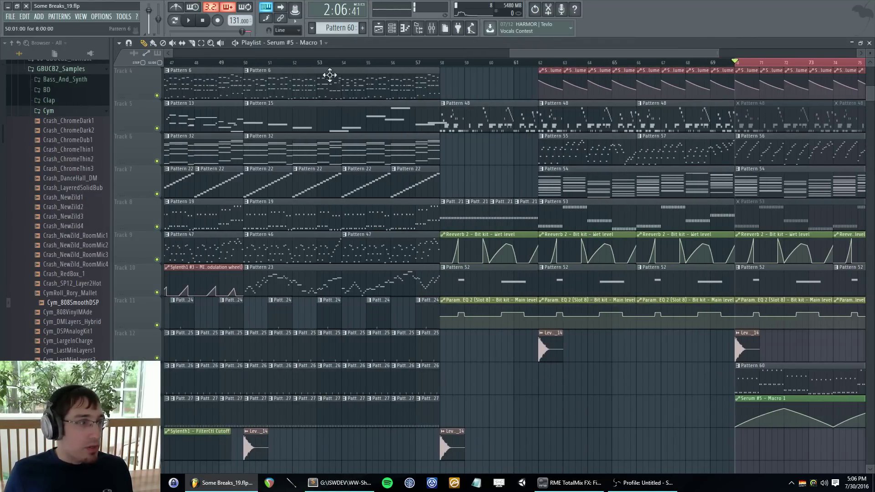
{"action": "left_click", "coordinate": [331, 62]}
{"action": "left_click_drag", "start_coordinate": [335, 67], "coordinate": [118, 66]}
{"action": "key", "text": "space"}
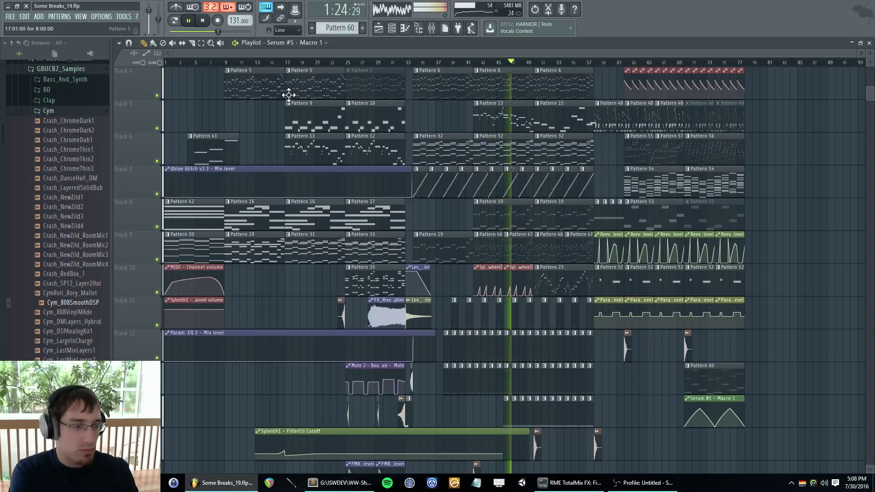
- Create a new pattern and place eight one-bar clips of it on Track 16 from bar 50 through bar 57
{"action": "scroll", "coordinate": [289, 95], "scroll_direction": "down", "scroll_amount": 4}
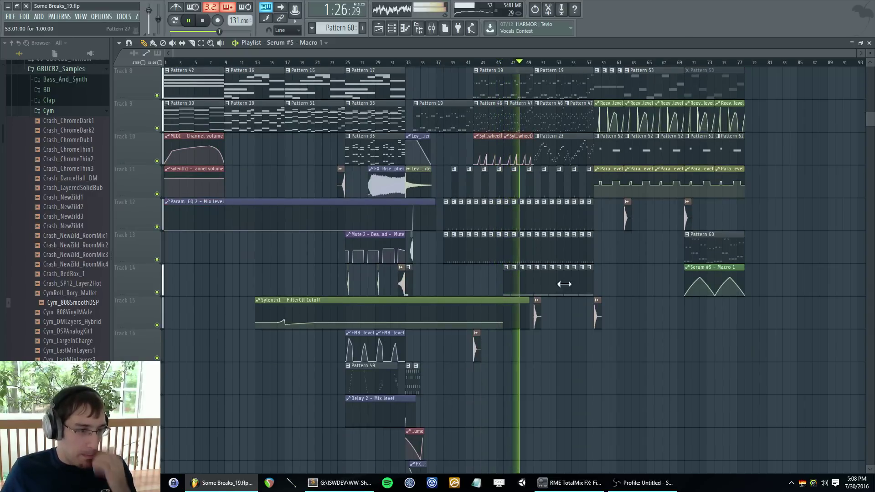
{"action": "scroll", "coordinate": [549, 349], "scroll_direction": "up", "scroll_amount": 4}
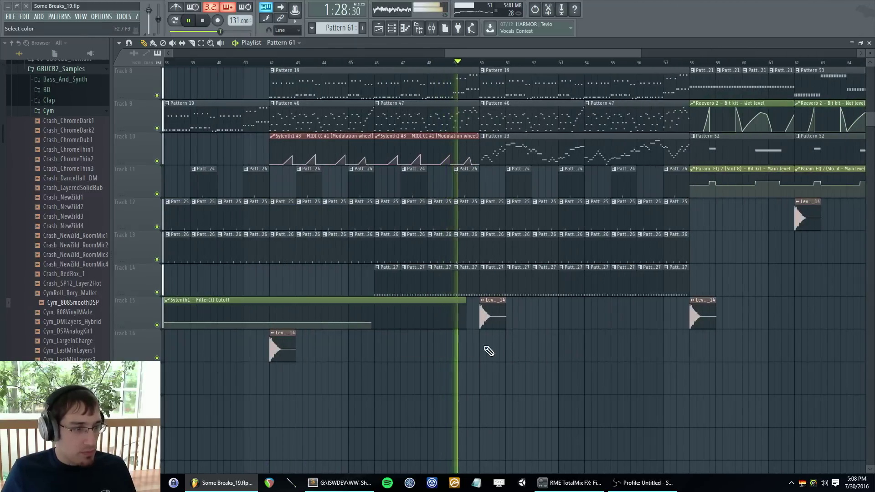
{"action": "left_click_drag", "start_coordinate": [482, 347], "coordinate": [680, 339]}
- Browse the HH folder of the GBUCB2 samples for a hi-hat sound
{"action": "key", "text": "F6"}
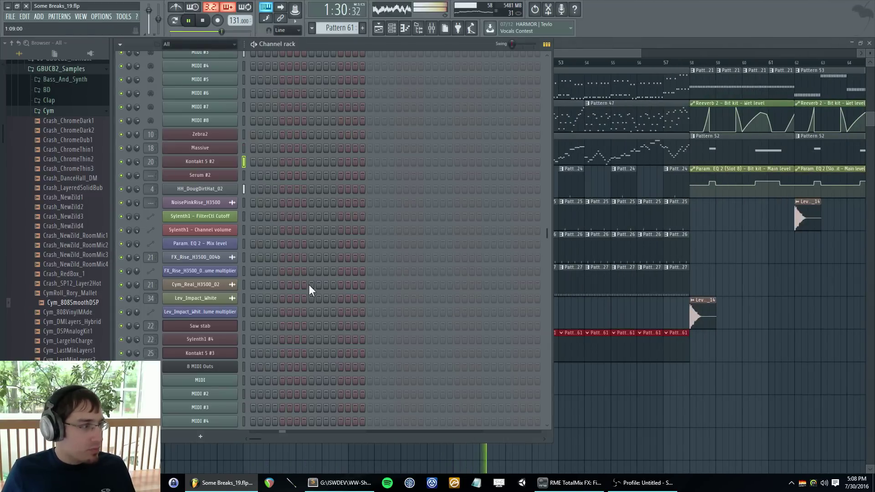
{"action": "scroll", "coordinate": [69, 146], "scroll_direction": "up", "scroll_amount": 2}
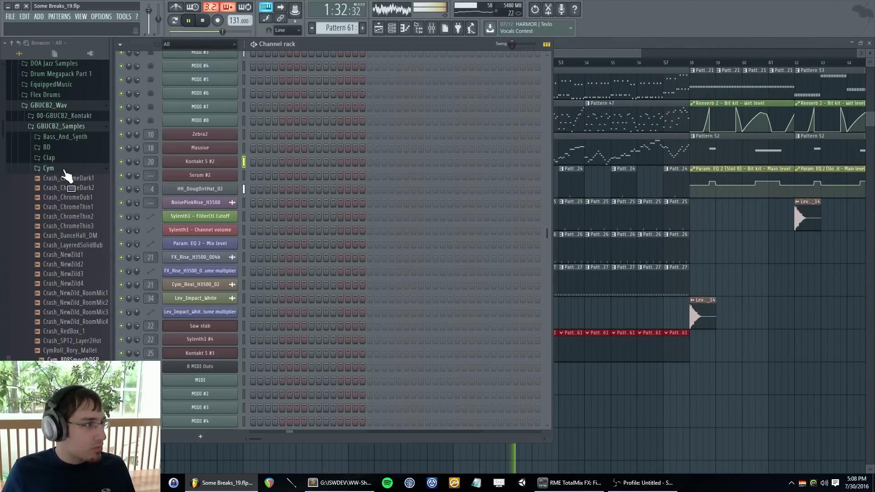
{"action": "left_click", "coordinate": [65, 172]}
{"action": "left_click", "coordinate": [67, 199]}
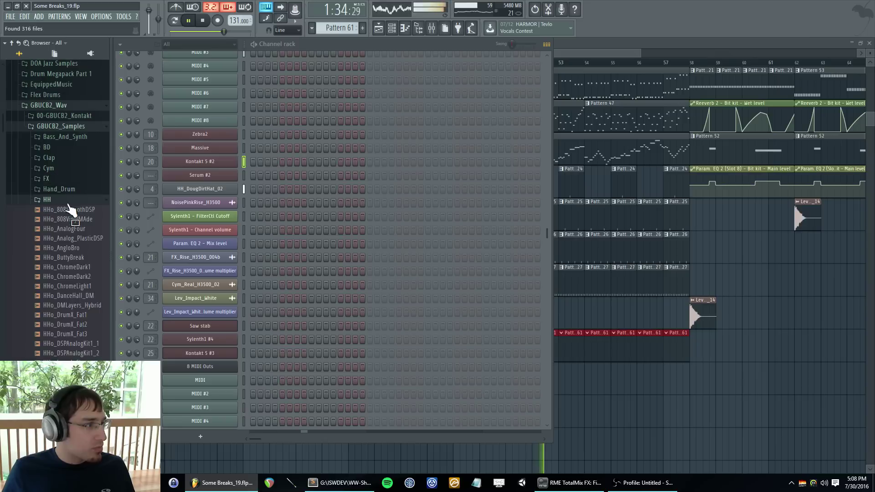
{"action": "scroll", "coordinate": [89, 242], "scroll_direction": "down", "scroll_amount": 8}
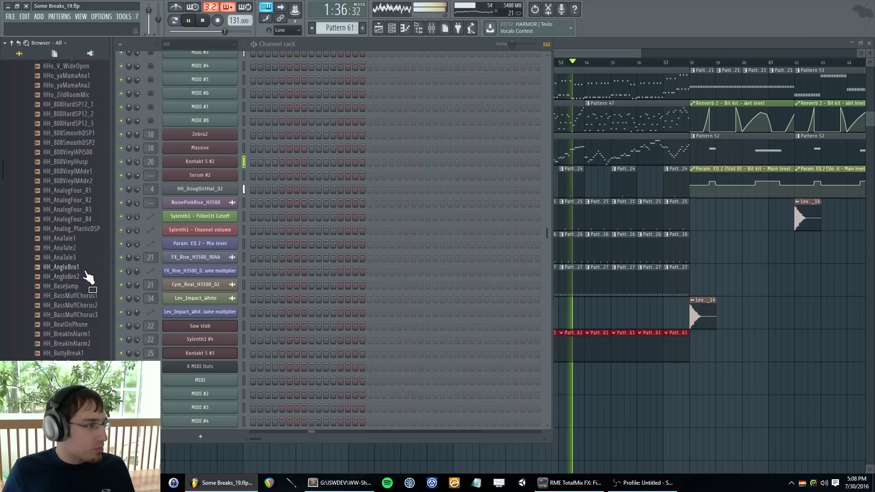
{"action": "left_click_drag", "start_coordinate": [3, 167], "coordinate": [2, 104]}
- Browse the WARDA_Samples folder of AlienRobotDrumsAttack_Wav for Fat909 hi-hats and return to the playlist
{"action": "left_click", "coordinate": [88, 240]}
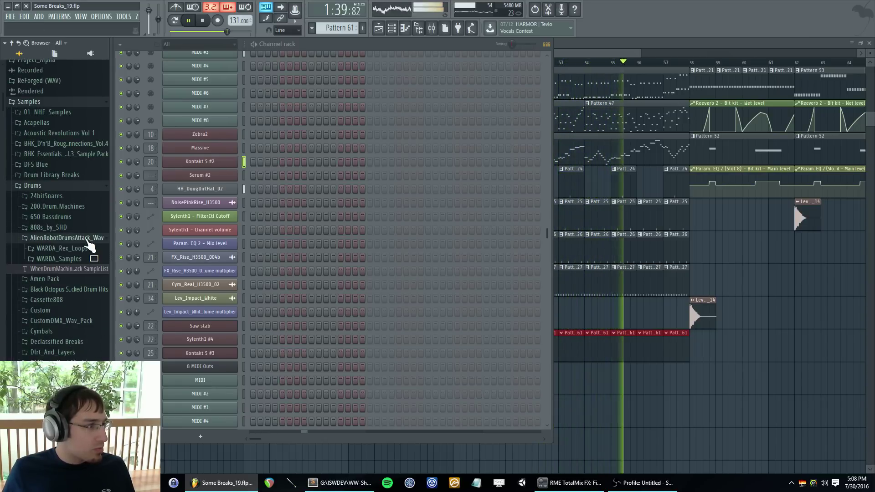
{"action": "left_click", "coordinate": [85, 261]}
{"action": "left_click", "coordinate": [86, 280]}
{"action": "scroll", "coordinate": [86, 291], "scroll_direction": "down", "scroll_amount": 6}
{"action": "scroll", "coordinate": [89, 298], "scroll_direction": "down", "scroll_amount": 20}
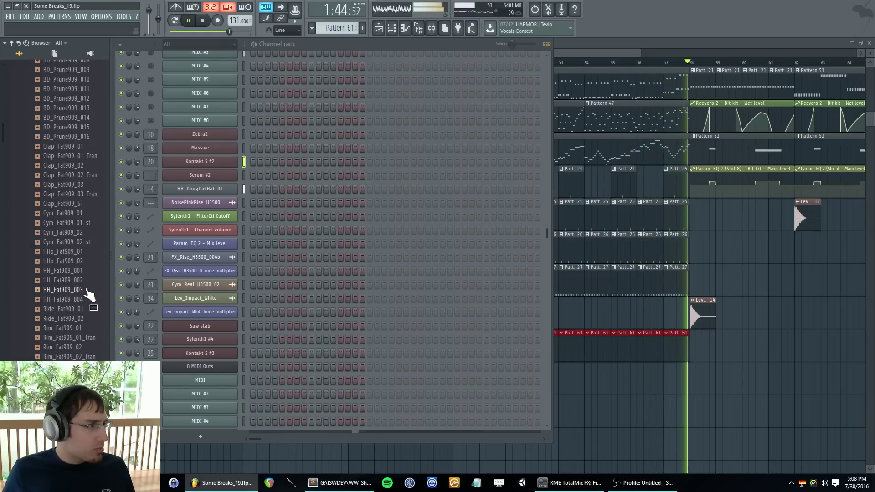
{"action": "scroll", "coordinate": [87, 285], "scroll_direction": "up", "scroll_amount": 10}
{"action": "key", "text": "F6"}
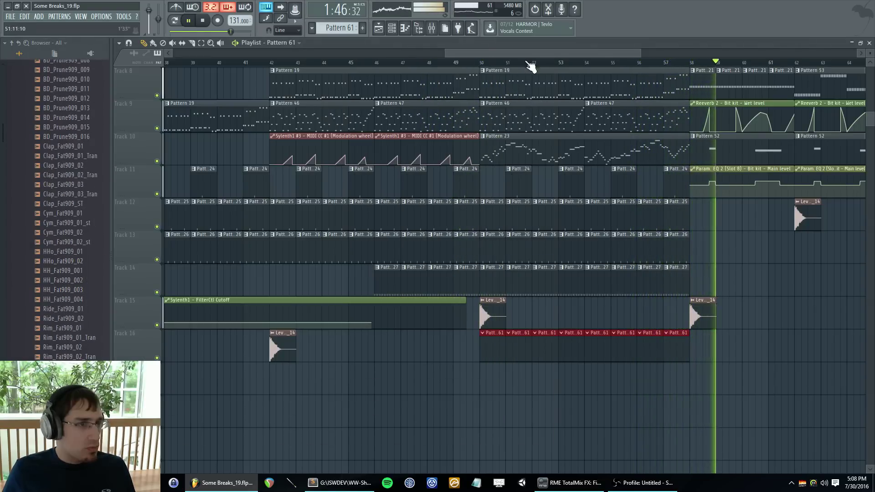
- Try toggling the mute on the Pattern 55 and Pattern 48 clips around bars 59 to 62, and return to the Draw tool
{"action": "left_click_drag", "start_coordinate": [549, 54], "coordinate": [639, 54]}
{"action": "scroll", "coordinate": [639, 54], "scroll_direction": "down", "scroll_amount": 3}
{"action": "scroll", "coordinate": [675, 137], "scroll_direction": "up", "scroll_amount": 3}
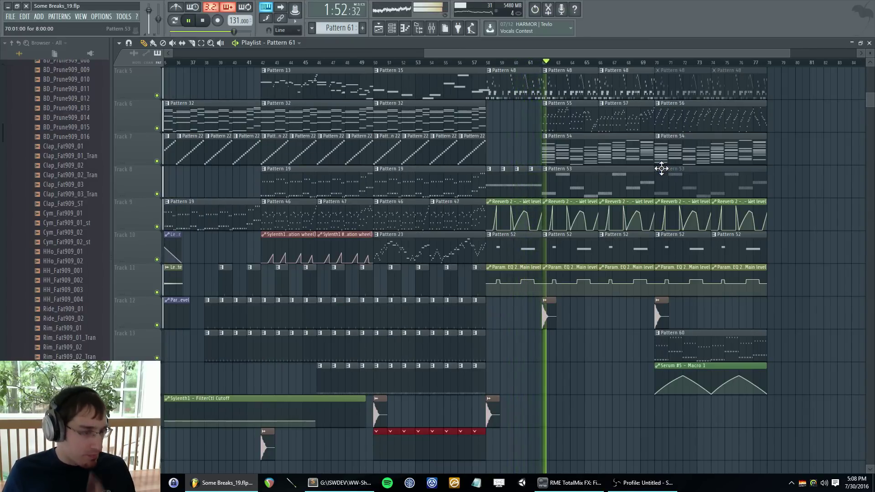
{"action": "scroll", "coordinate": [620, 159], "scroll_direction": "up", "scroll_amount": 3}
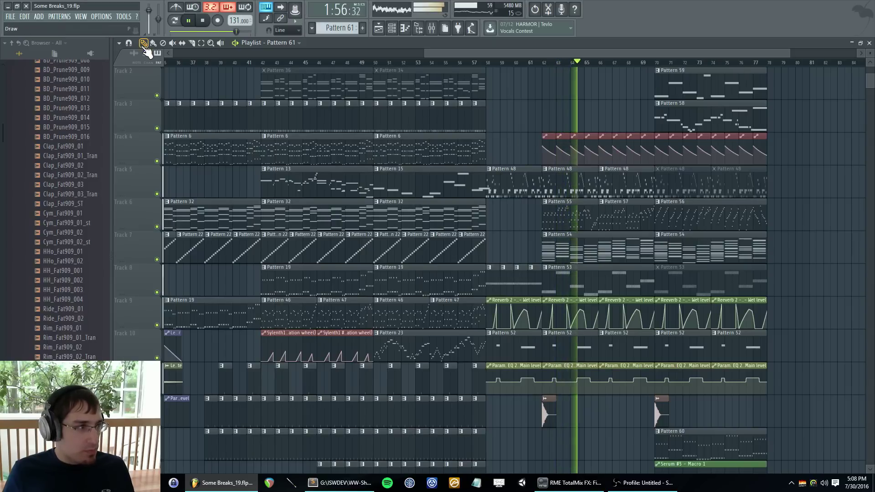
{"action": "left_click", "coordinate": [172, 43]}
{"action": "mouse_move", "coordinate": [554, 214]}
{"action": "left_mouse_down"}
{"action": "mouse_move", "coordinate": [617, 221]}
{"action": "mouse_move", "coordinate": [502, 191]}
{"action": "left_mouse_up"}
{"action": "left_click", "coordinate": [143, 43]}
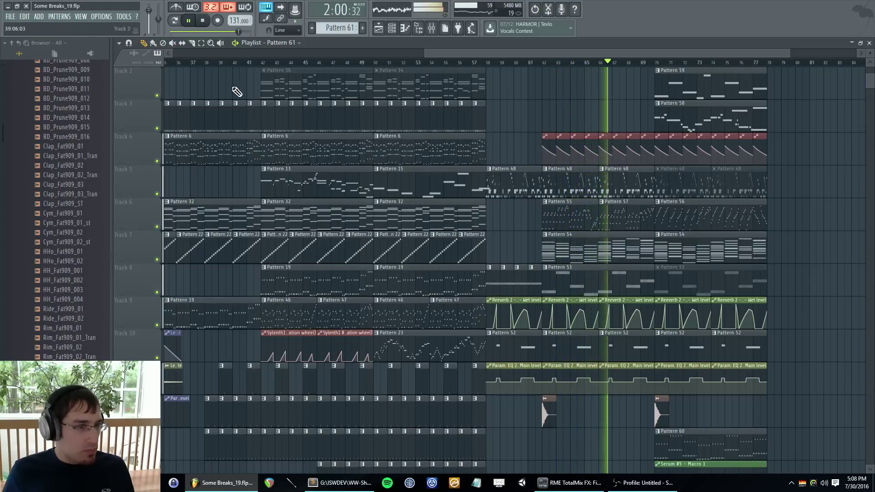
- Listen to the arrangement through bar 77 while viewing the lower playlist tracks, and stop playback
{"action": "scroll", "coordinate": [578, 240], "scroll_direction": "down", "scroll_amount": 3}
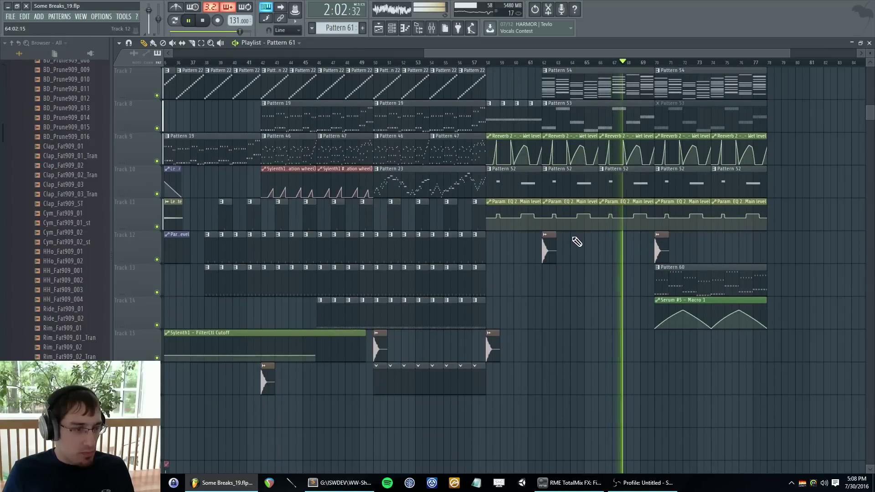
{"action": "scroll", "coordinate": [554, 228], "scroll_direction": "down", "scroll_amount": 1}
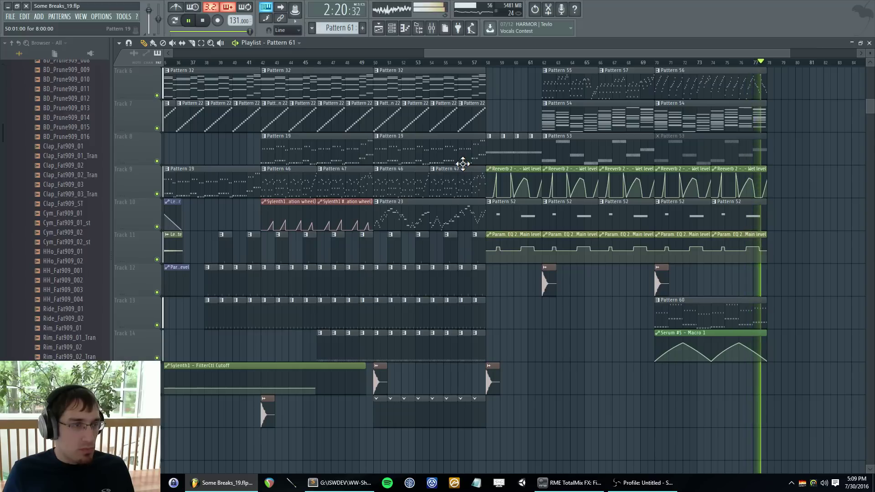
{"action": "key", "text": "space"}
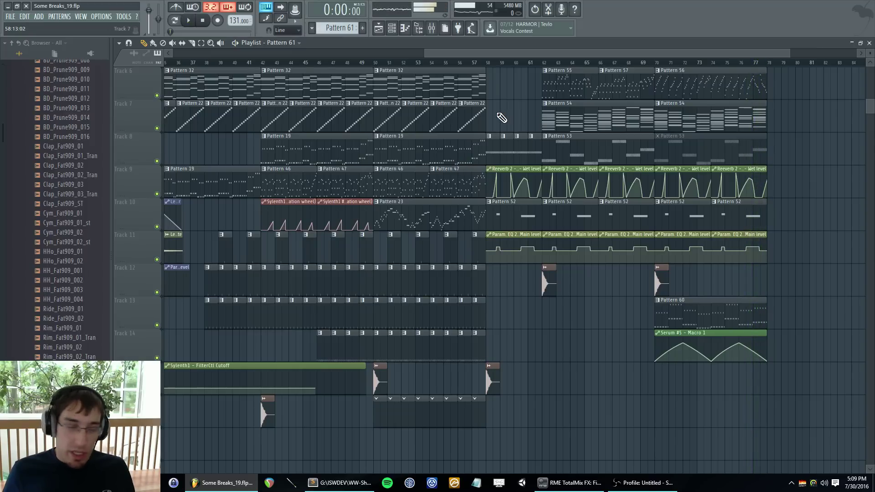
- Check the project info for its start date and total working time, and close the settings
{"action": "left_click", "coordinate": [103, 17]}
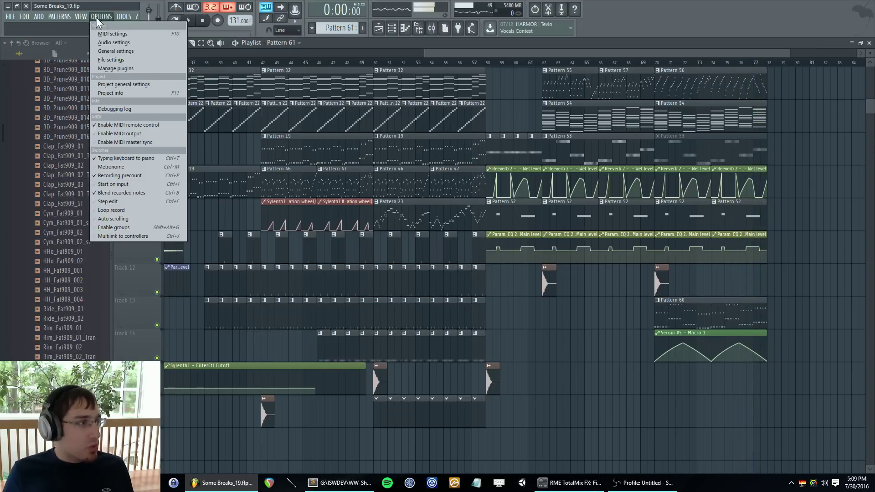
{"action": "left_click", "coordinate": [106, 51]}
{"action": "left_click", "coordinate": [487, 114]}
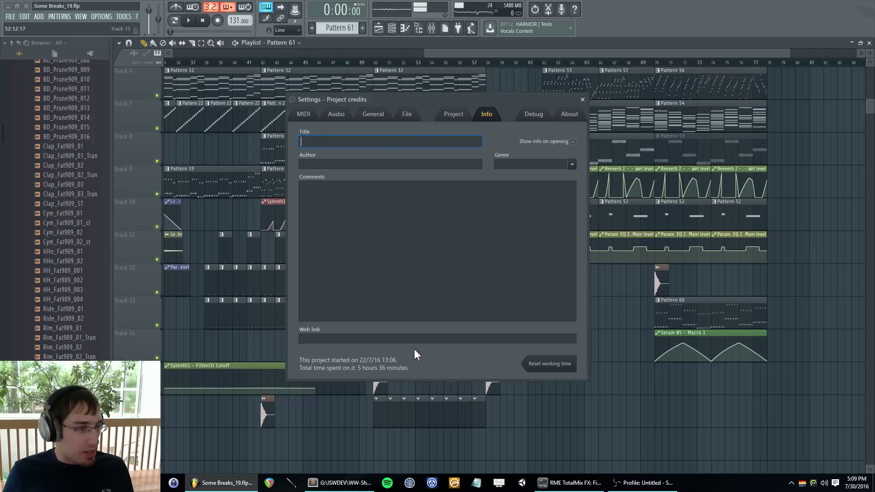
{"action": "left_click", "coordinate": [583, 99]}
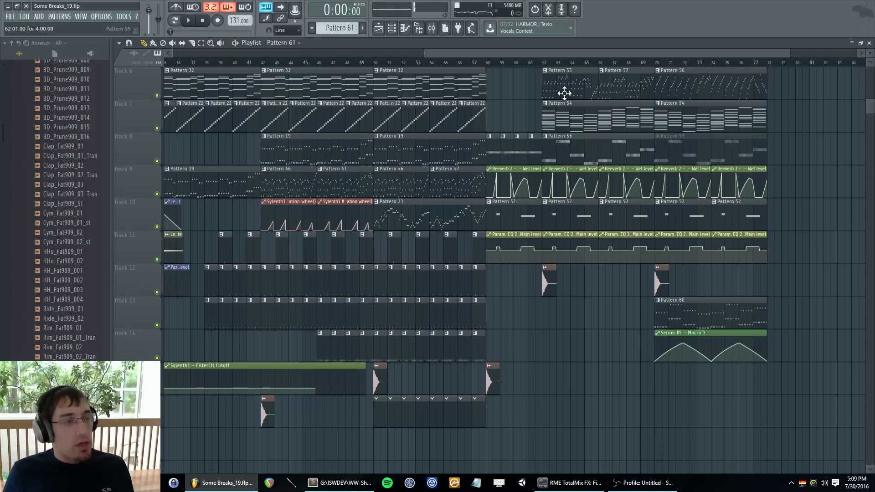
- Select bars 50 through 57 on the playlist timeline for looped playback
{"action": "scroll", "coordinate": [357, 293], "scroll_direction": "down", "scroll_amount": 2}
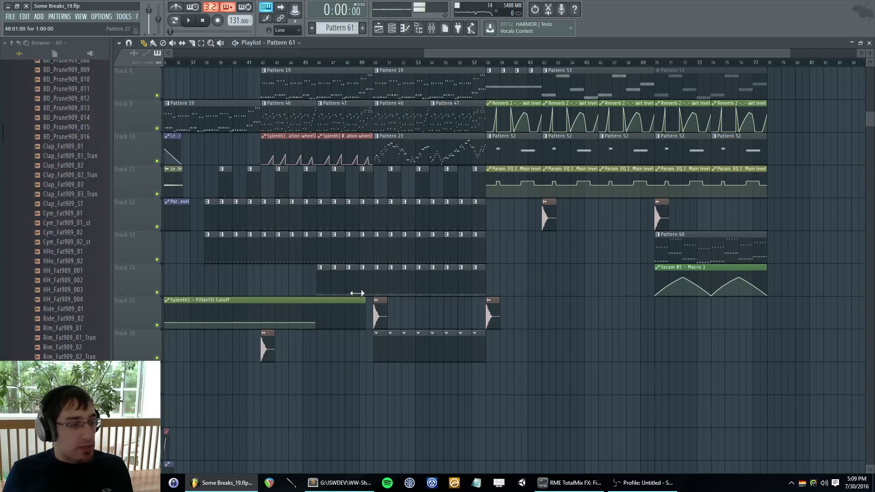
{"action": "scroll", "coordinate": [405, 264], "scroll_direction": "up", "scroll_amount": 2}
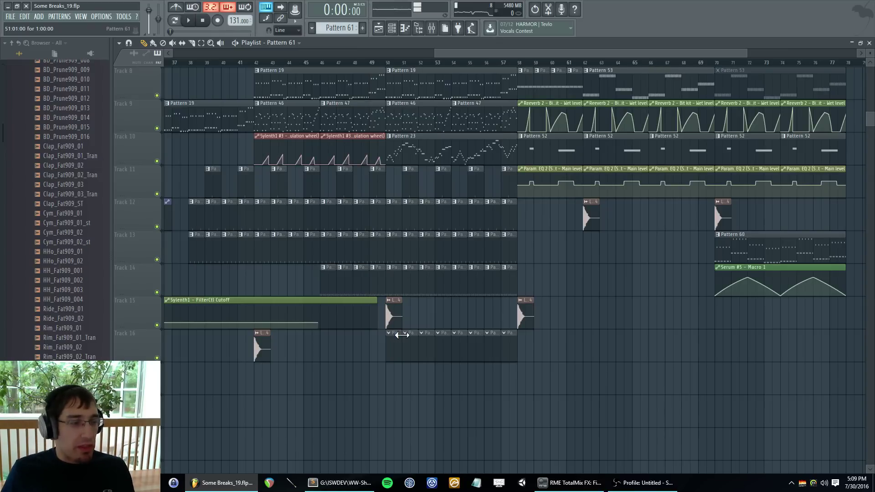
{"action": "key", "text": "F6"}
{"action": "key", "text": "F6"}
{"action": "scroll", "coordinate": [397, 346], "scroll_direction": "up", "scroll_amount": 2}
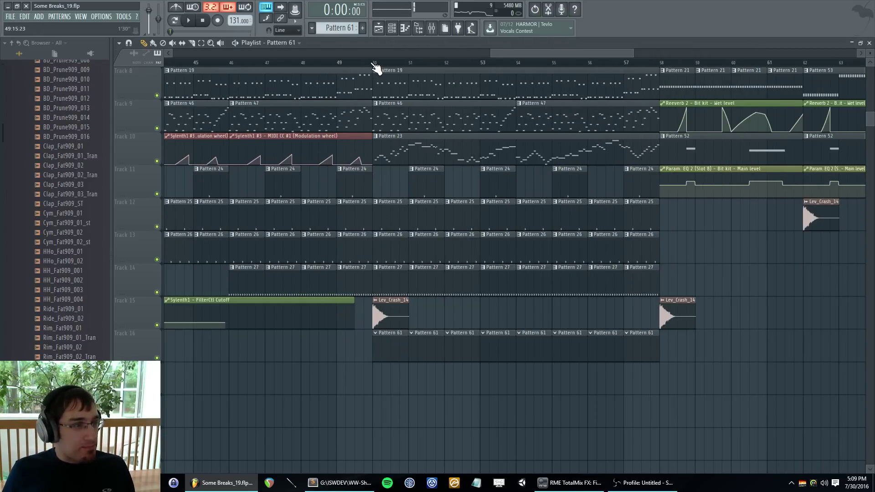
{"action": "left_click_drag", "start_coordinate": [375, 64], "coordinate": [662, 94]}
- Add the HHo_Fat909_01 sample at the end of the channel rack and place hits on steps 3, 7, 11 and 15 of Pattern 61
{"action": "key", "text": "F6"}
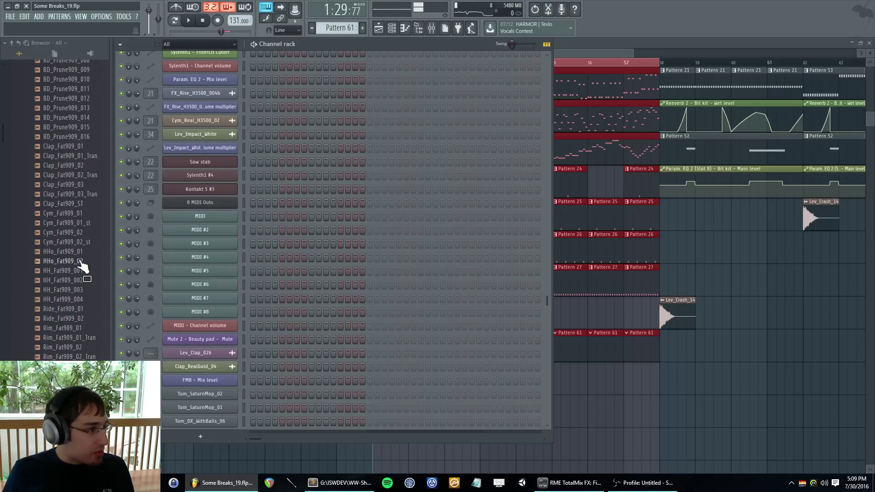
{"action": "left_click_drag", "start_coordinate": [85, 252], "coordinate": [84, 261]}
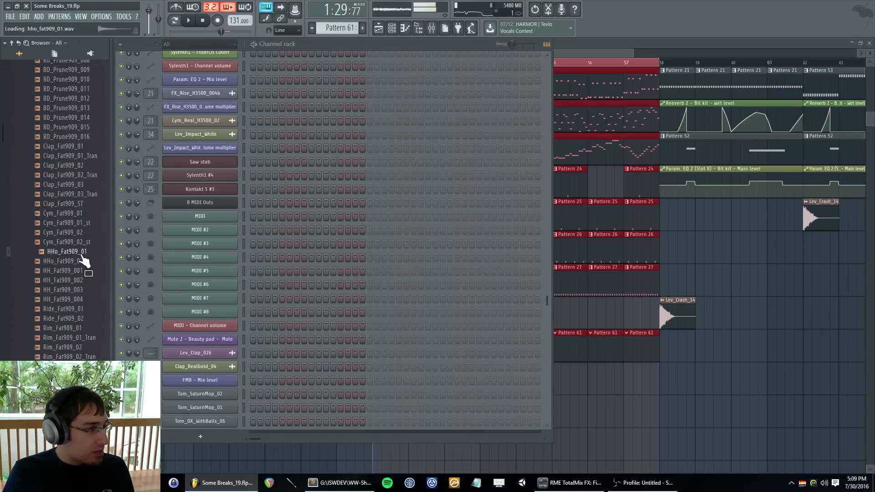
{"action": "scroll", "coordinate": [289, 280], "scroll_direction": "down", "scroll_amount": 5}
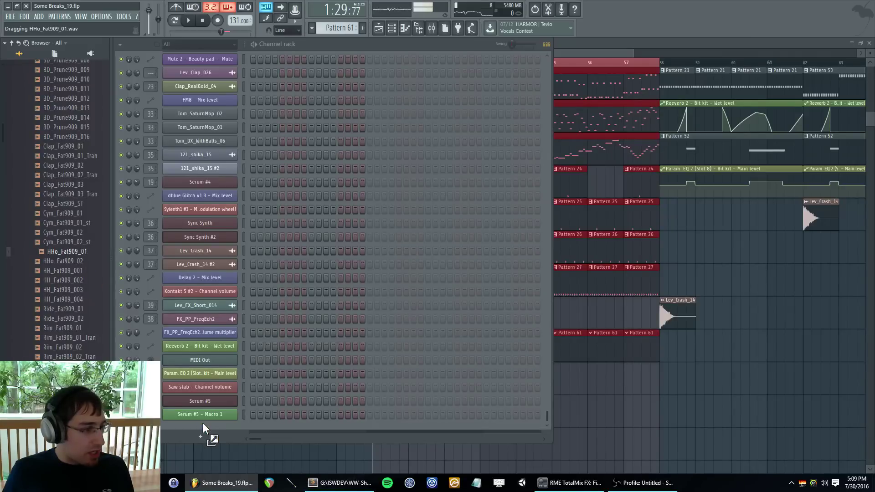
{"action": "left_click_drag", "start_coordinate": [203, 423], "coordinate": [205, 423]}
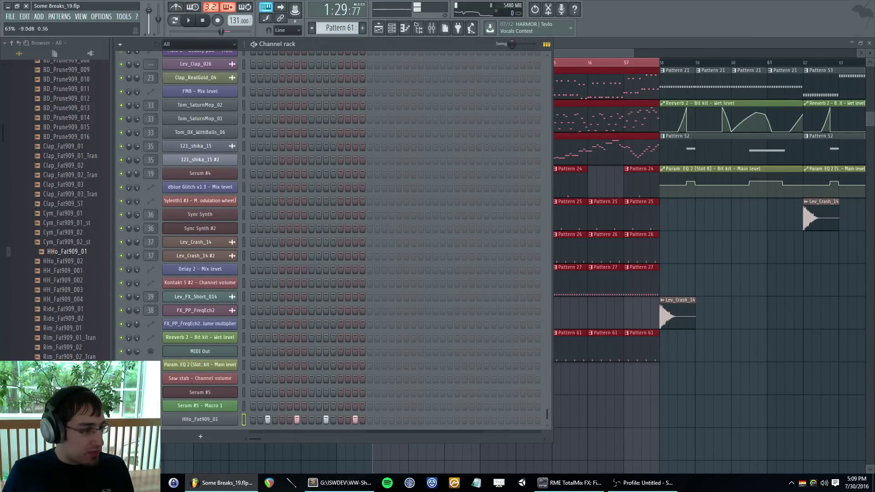
- Play the loop and route the HHo_Fat909_01 channel to mixer track 4, Hats
{"action": "key", "text": "F9"}
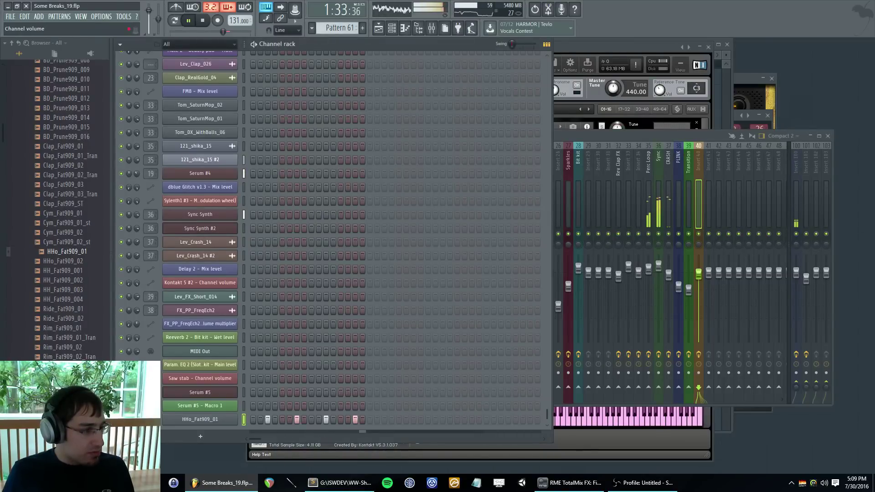
{"action": "key", "text": "F9"}
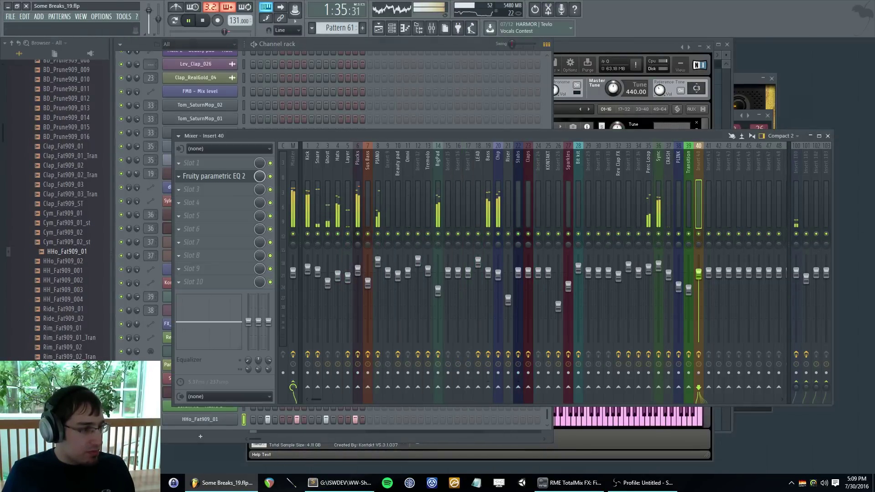
{"action": "left_click_drag", "start_coordinate": [151, 420], "coordinate": [151, 381]}
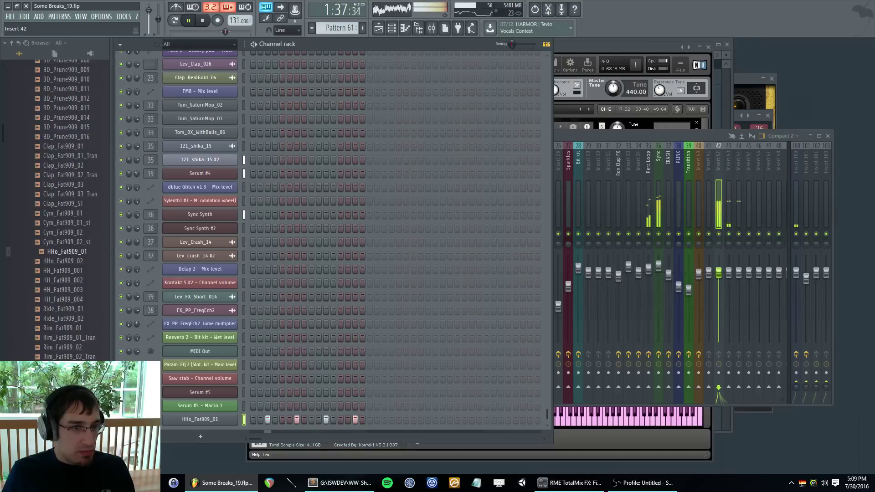
{"action": "key", "text": "F6"}
{"action": "left_click_drag", "start_coordinate": [709, 205], "coordinate": [338, 205]}
{"action": "key", "text": "F6"}
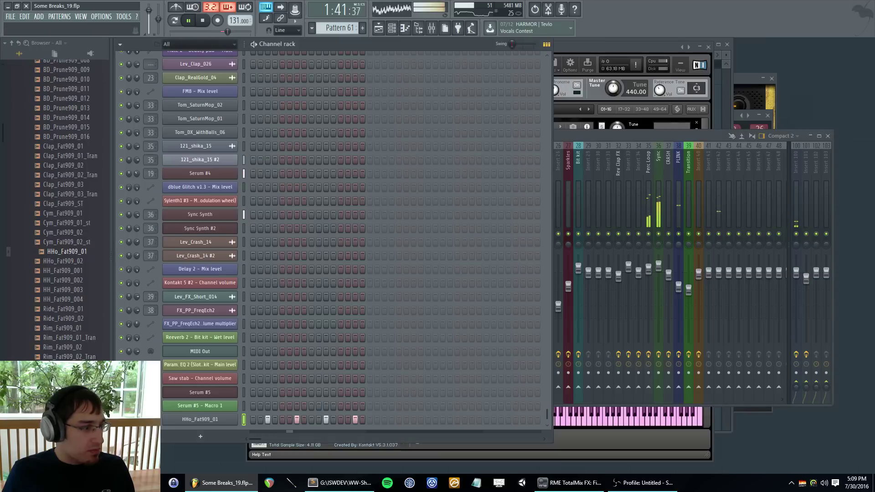
{"action": "left_click", "coordinate": [173, 420]}
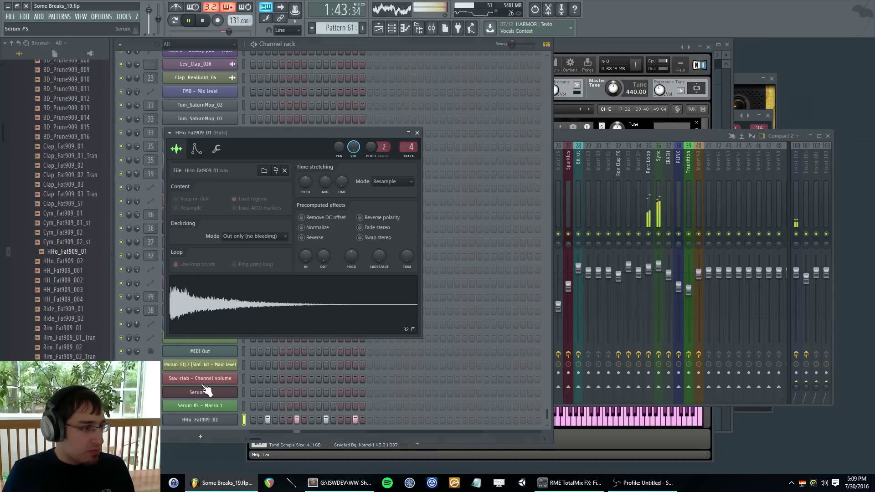
- Make the Pattern 61 clip at bar 51 unique as Pattern 62 and use Pattern 62 at bar 53 as well
{"action": "key", "text": "F5"}
{"action": "key", "text": "F5"}
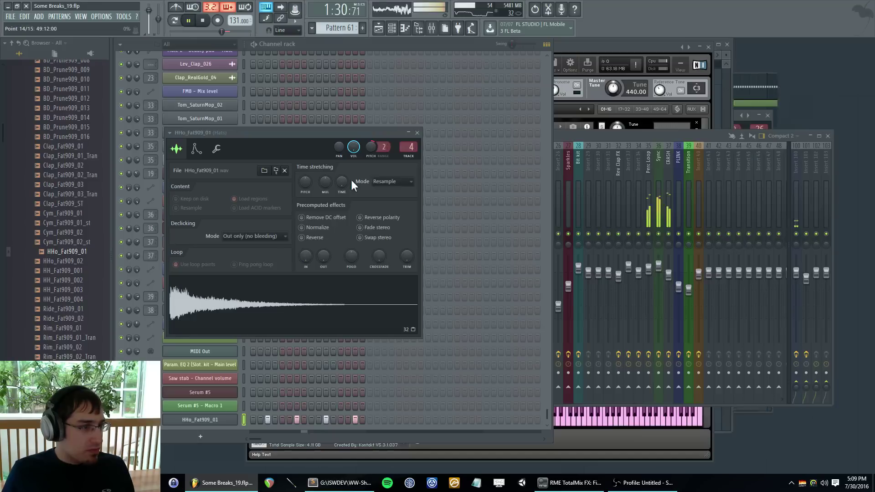
{"action": "key", "text": "F5"}
{"action": "left_click", "coordinate": [412, 333]}
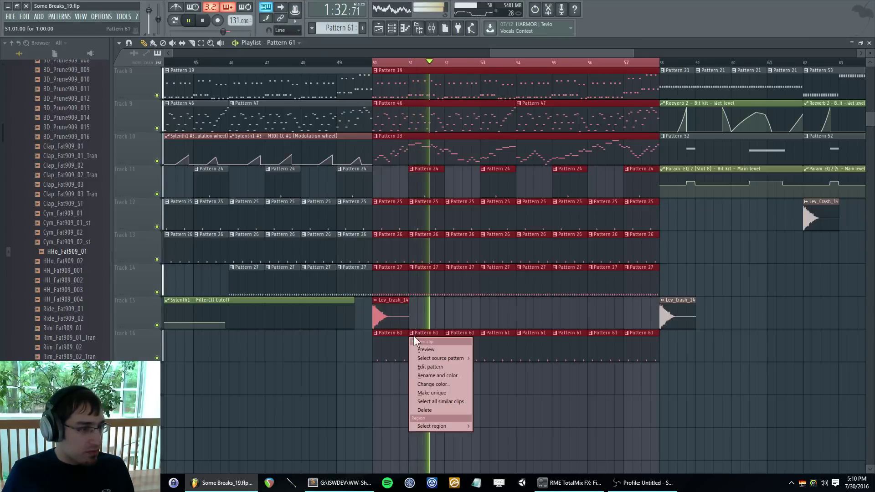
{"action": "left_click", "coordinate": [440, 401]}
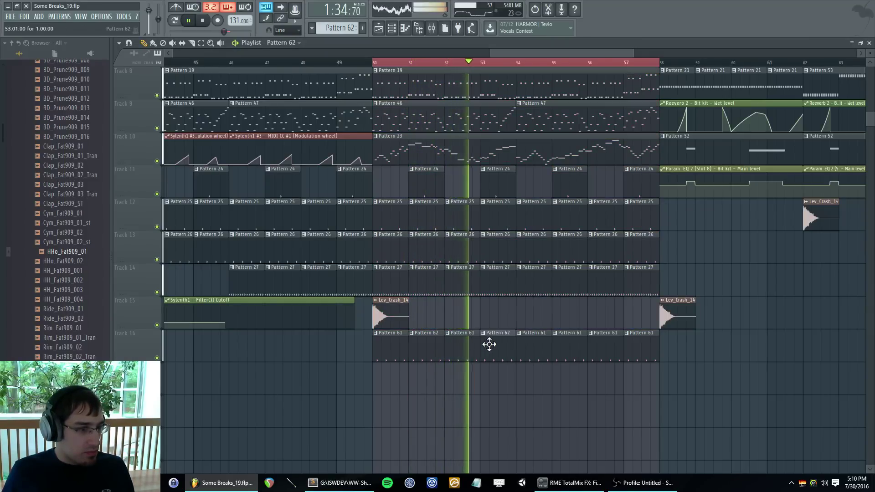
- Add an HHo_Fat909_01 hit on step 12 of Pattern 62 and open the channel in the piano roll
{"action": "key", "text": "F6"}
{"action": "left_click", "coordinate": [333, 419]}
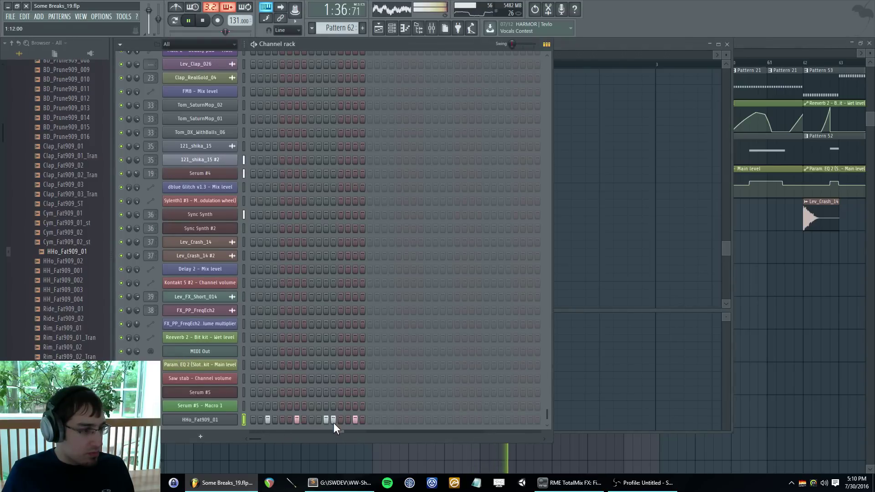
{"action": "right_click", "coordinate": [196, 420]}
{"action": "left_click", "coordinate": [247, 372]}
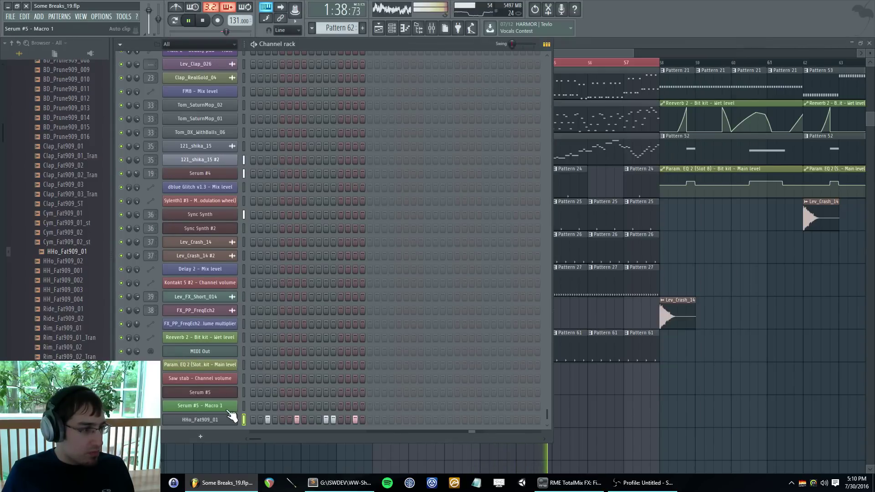
{"action": "right_click", "coordinate": [223, 418]}
{"action": "left_click", "coordinate": [218, 418]}
{"action": "right_click", "coordinate": [222, 420]}
{"action": "left_click", "coordinate": [250, 377]}
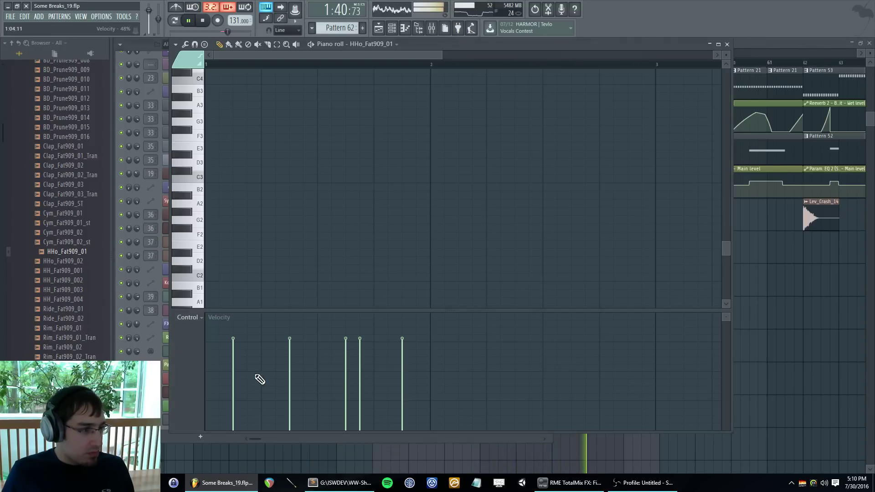
- Replace the Pattern 61 clips at bars 55 and 57 in the playlist with Pattern 62
{"action": "key", "text": "F5"}
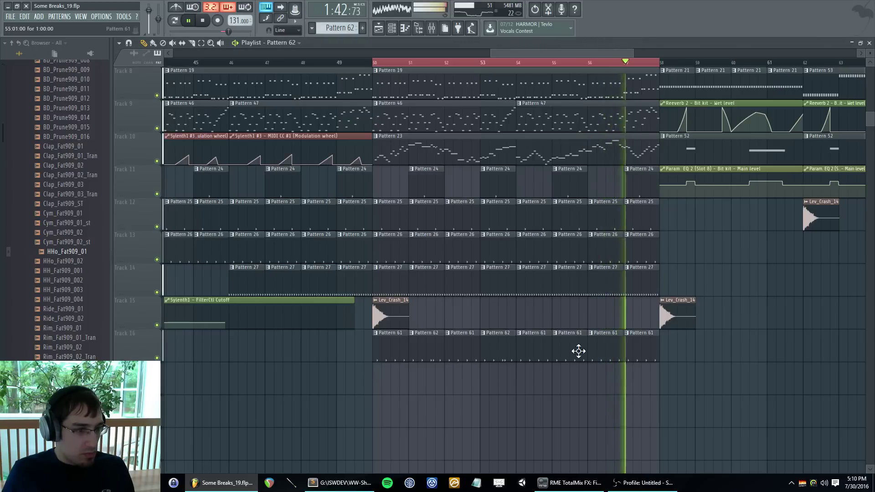
{"action": "right_click", "coordinate": [575, 351]}
{"action": "left_click", "coordinate": [556, 352]}
{"action": "right_click", "coordinate": [638, 349]}
{"action": "left_click", "coordinate": [642, 351]}
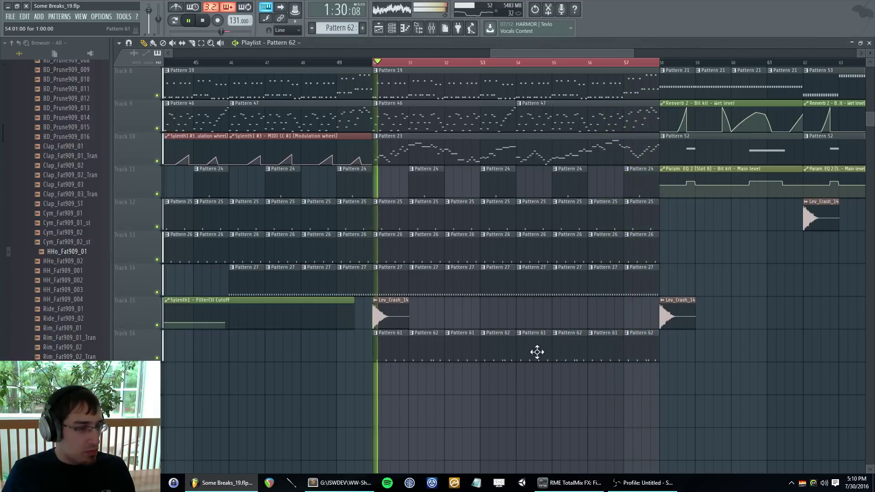
- Create Pattern 63, place it at bar 50 on the empty track below the hi-hat clips, and stop playback
{"action": "key", "text": "F4"}
{"action": "key", "text": "Return"}
{"action": "left_click", "coordinate": [373, 377]}
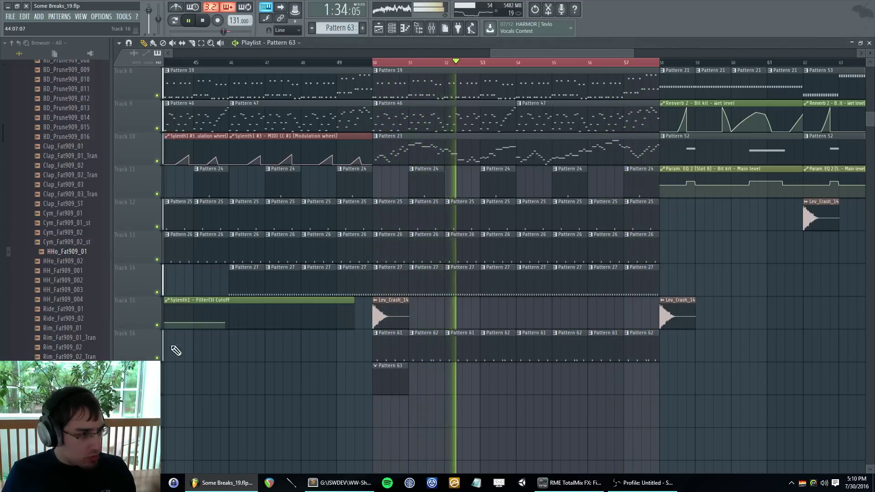
{"action": "key", "text": "space"}
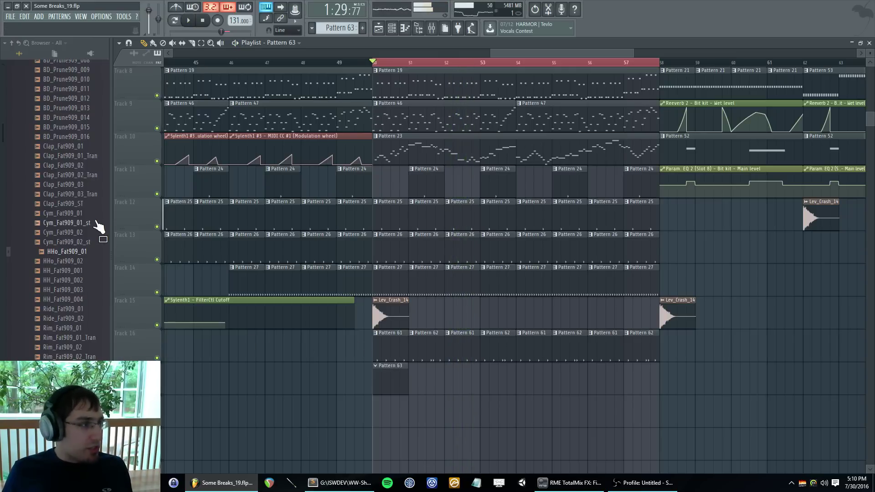
- Collapse the Fat909 folder and find the Ride_TastyReal_01 sample in the WARDA_Cym folder
{"action": "scroll", "coordinate": [98, 225], "scroll_direction": "up", "scroll_amount": 10}
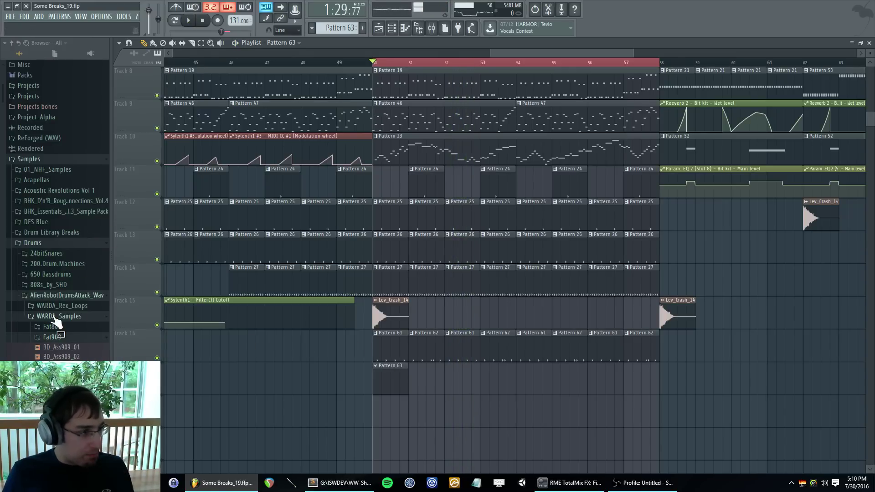
{"action": "left_click", "coordinate": [67, 339]}
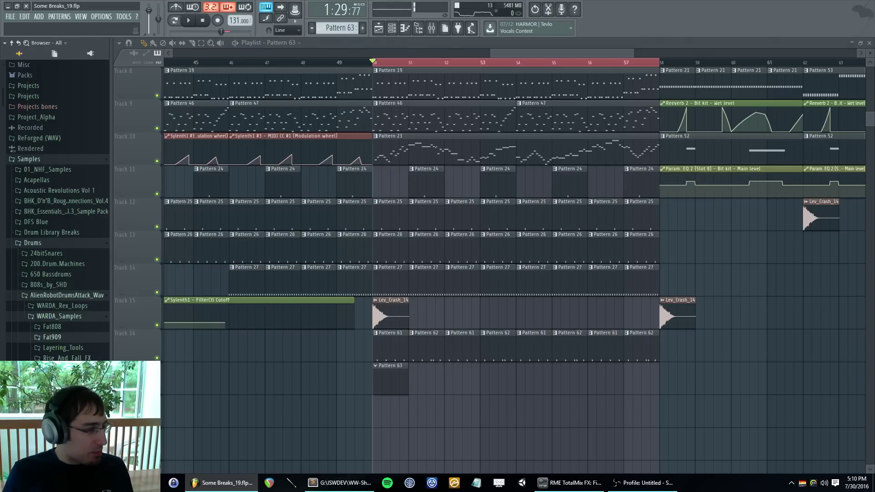
{"action": "scroll", "coordinate": [57, 209], "scroll_direction": "down", "scroll_amount": 5}
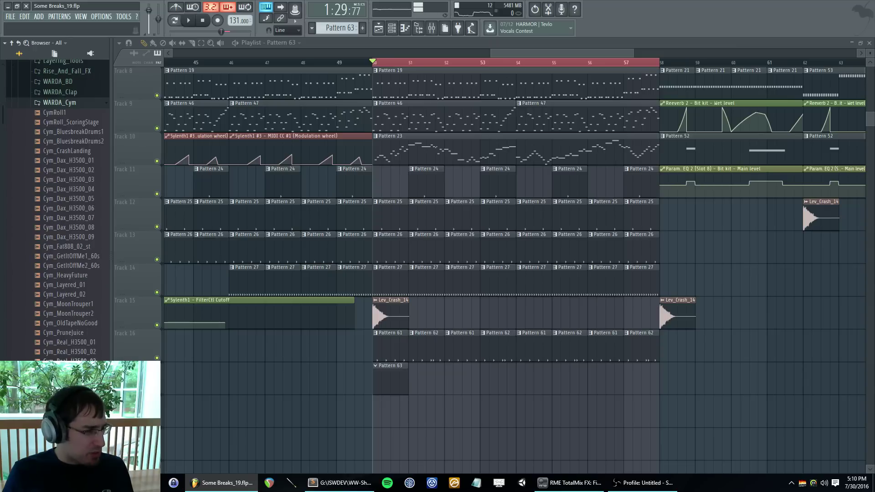
{"action": "scroll", "coordinate": [92, 338], "scroll_direction": "down", "scroll_amount": 3}
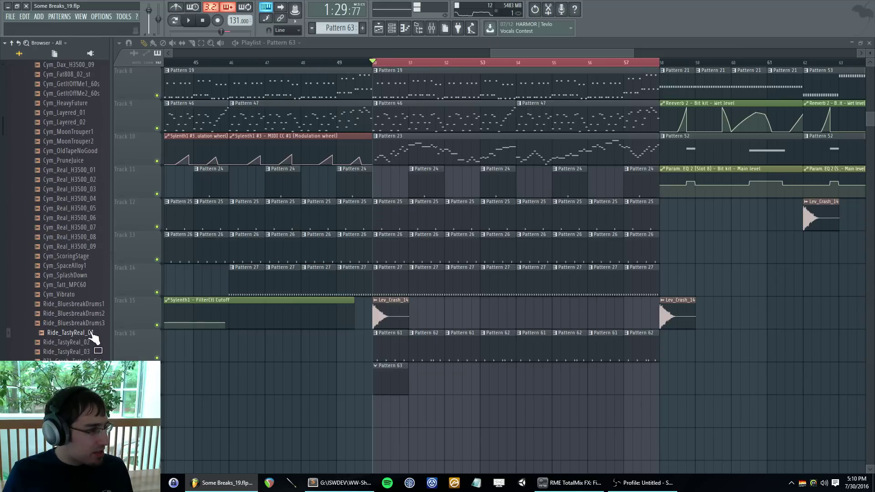
- Add Ride_TastyReal_01 as a new channel and place hits on steps 1, 5, 9 and 13 of Pattern 63
{"action": "double_click", "coordinate": [375, 379]}
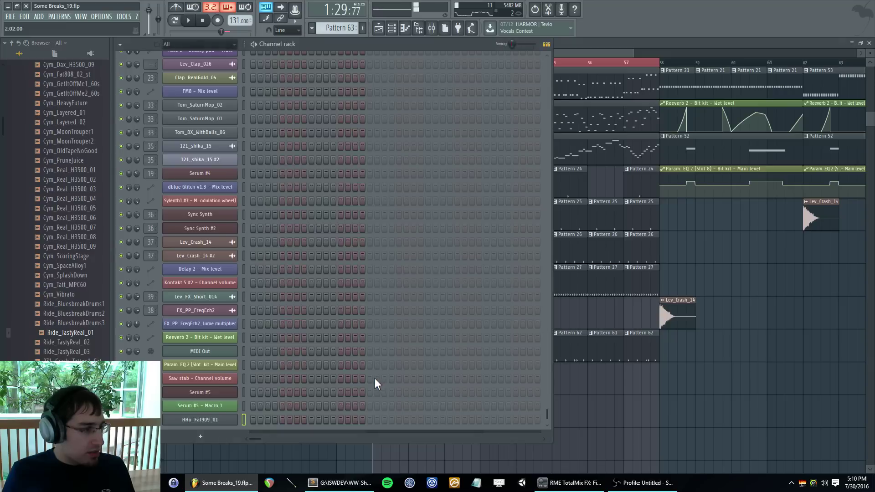
{"action": "left_click_drag", "start_coordinate": [86, 333], "coordinate": [93, 333]}
{"action": "left_click_drag", "start_coordinate": [226, 416], "coordinate": [220, 427]}
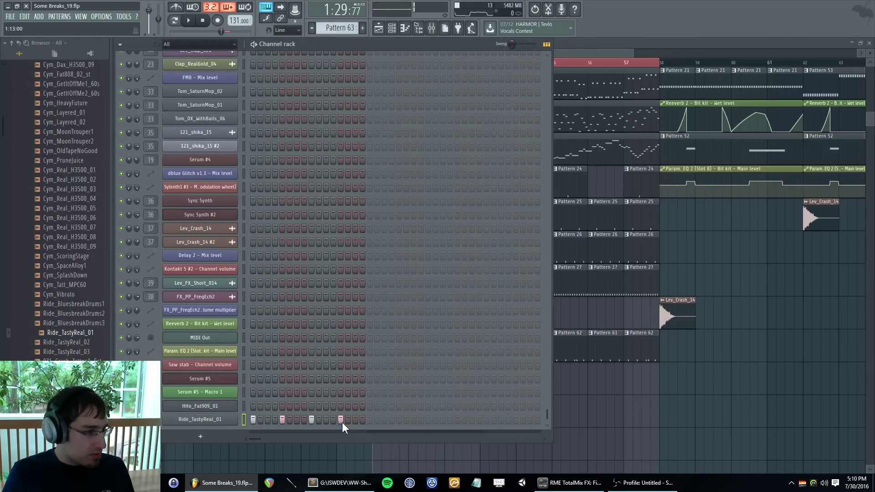
- Open Ride_TastyReal_01 in the piano roll and add C5 notes on steps 1, 5, 9, 12 and 16 of bar 2
{"action": "right_click", "coordinate": [195, 422]}
{"action": "left_click", "coordinate": [257, 373]}
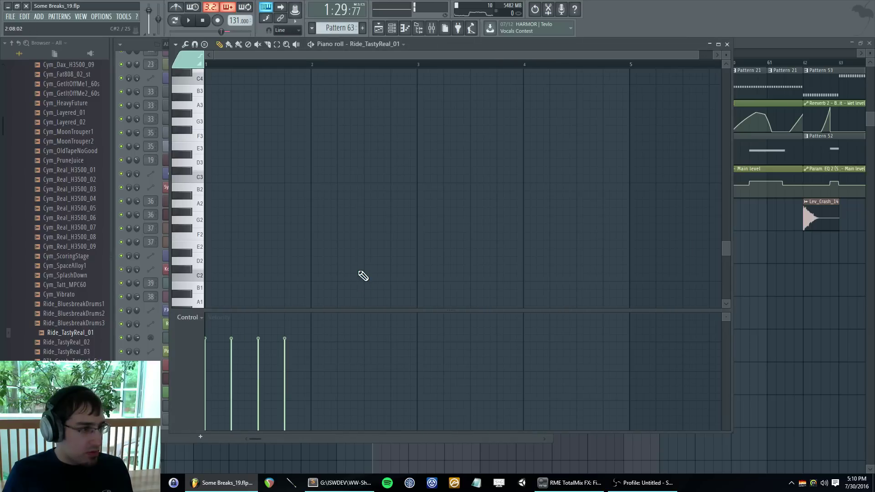
{"action": "key", "text": "F5"}
{"action": "key", "text": "F5"}
{"action": "key", "text": "F6"}
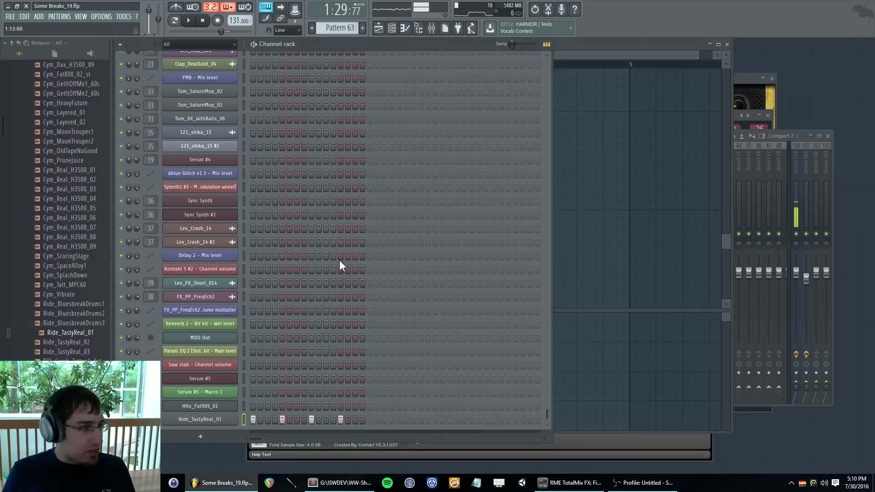
{"action": "key", "text": "F6"}
{"action": "scroll", "coordinate": [340, 258], "scroll_direction": "up", "scroll_amount": 8}
{"action": "scroll", "coordinate": [342, 260], "scroll_direction": "down", "scroll_amount": 3}
{"action": "left_click", "coordinate": [314, 206]}
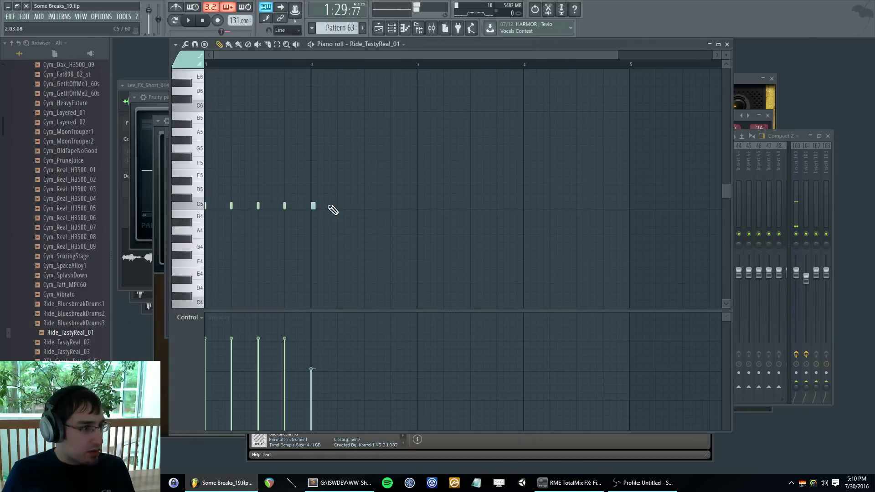
{"action": "left_click", "coordinate": [410, 208]}
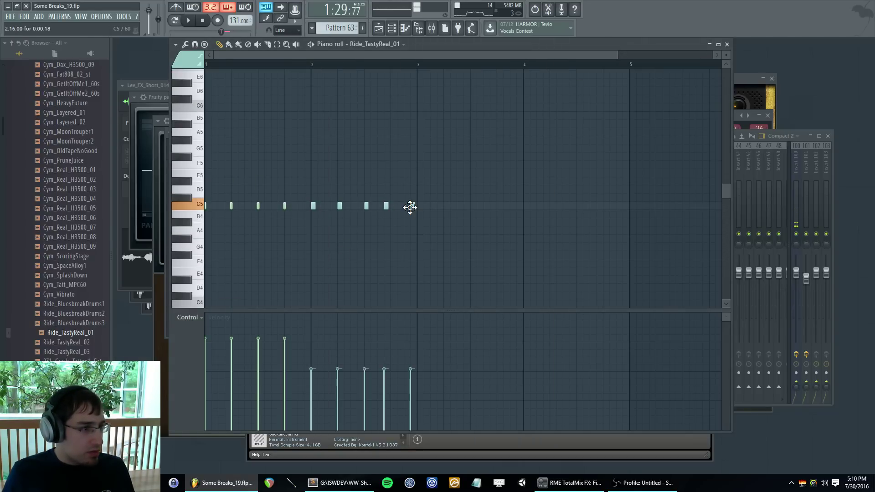
- Move the last ride note of bar 2 back to step 15, clear the note selection and play the pattern
{"action": "key", "text": "ctrl+a"}
{"action": "left_click", "coordinate": [175, 45]}
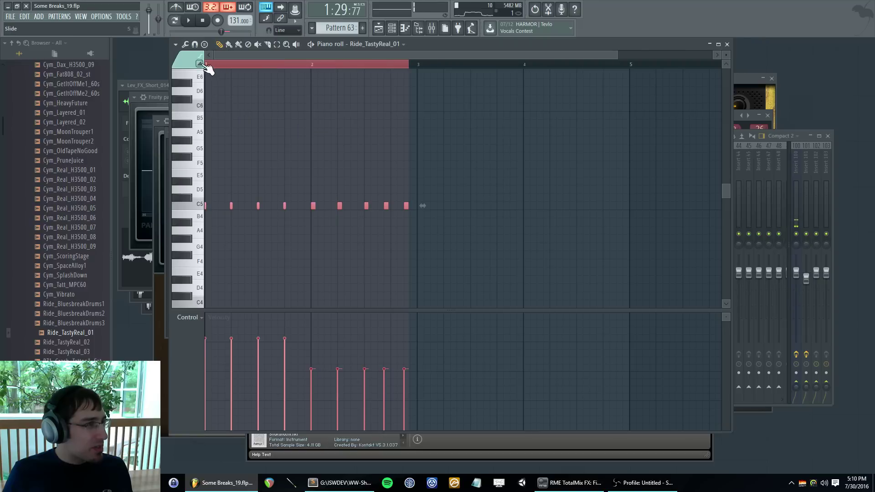
{"action": "left_click", "coordinate": [197, 63]}
{"action": "left_click", "coordinate": [183, 77]}
{"action": "right_click", "coordinate": [347, 150]}
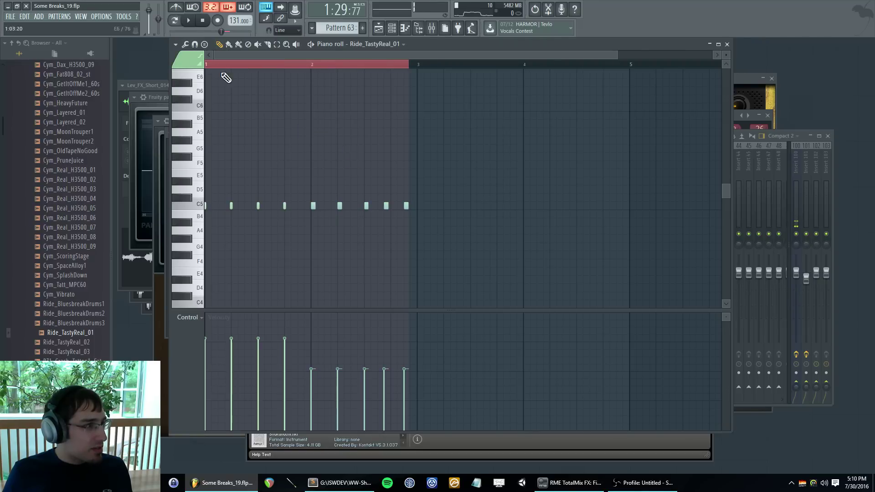
{"action": "key", "text": "space"}
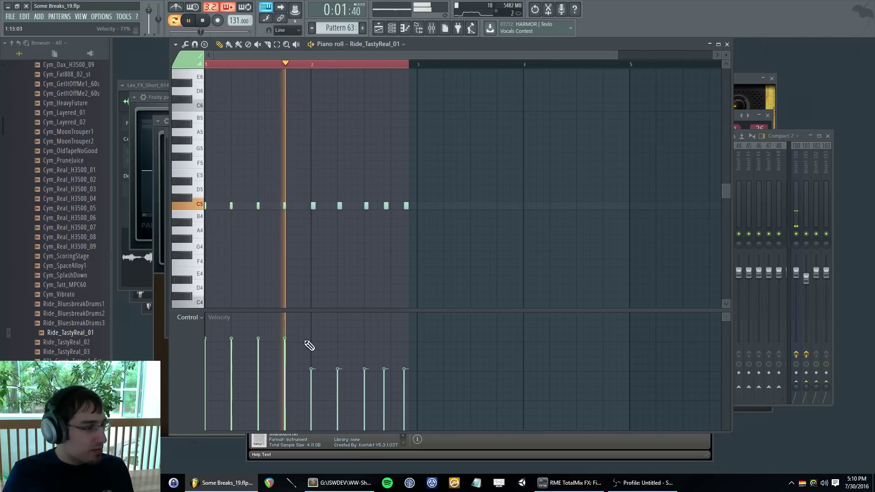
- Level all ride velocities at about 75%, and lower the second and fourth hits of both bars plus the final hit
{"action": "left_click_drag", "start_coordinate": [206, 341], "coordinate": [434, 342]}
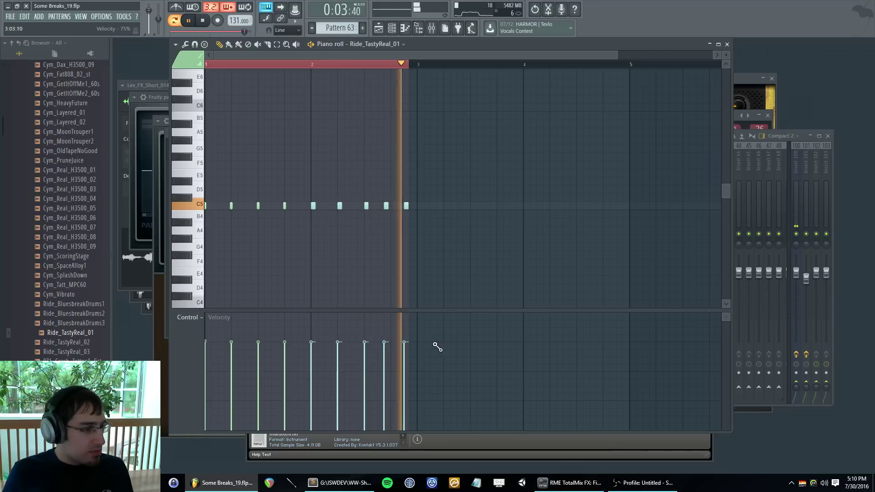
{"action": "left_click", "coordinate": [231, 351]}
{"action": "left_click", "coordinate": [285, 360]}
{"action": "left_click", "coordinate": [337, 352]}
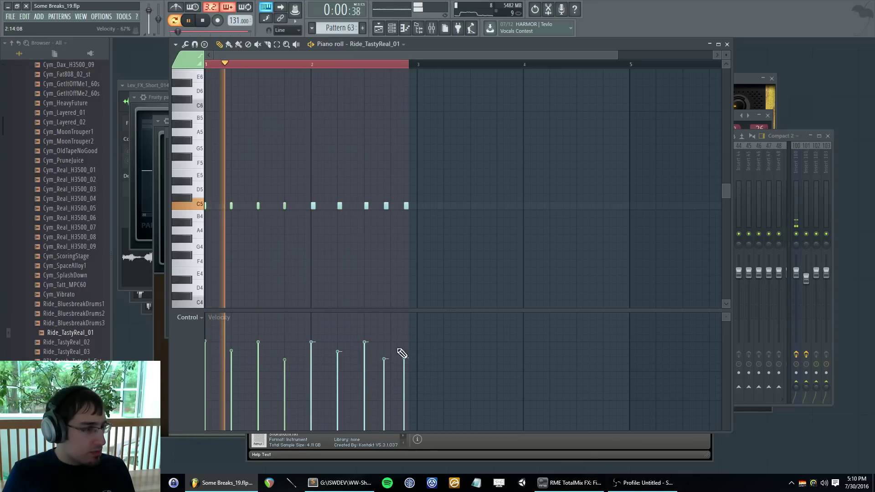
- Switch playback to song mode and fill bars 52 to 57 with copies of Pattern 63
{"action": "key", "text": "F6"}
{"action": "key", "text": "F5"}
{"action": "key", "text": "F6"}
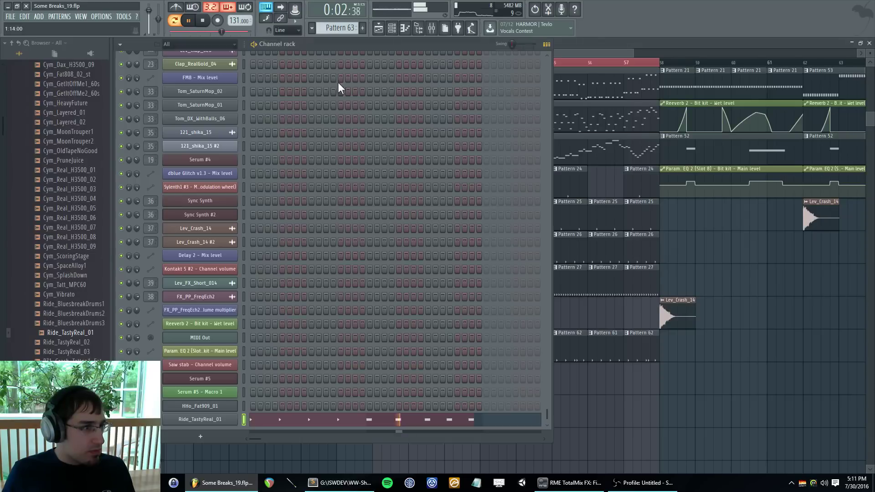
{"action": "right_click", "coordinate": [186, 418]}
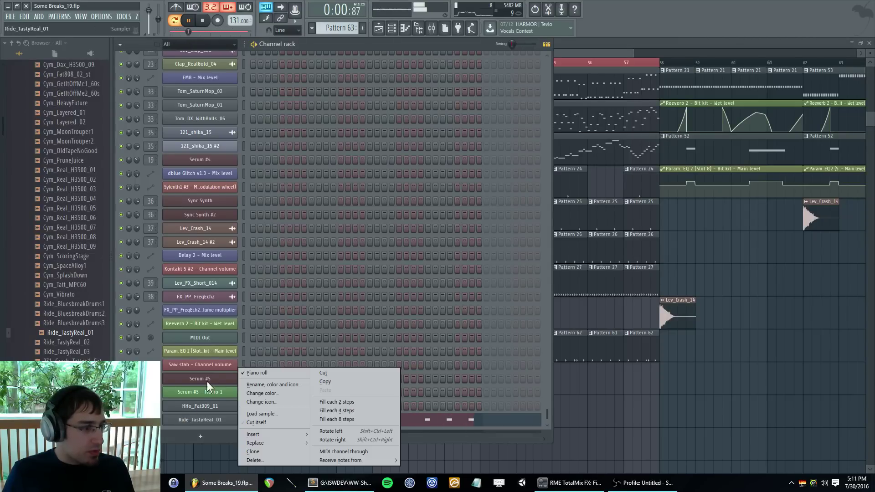
{"action": "key", "text": "Escape"}
{"action": "key", "text": "F5"}
{"action": "left_click", "coordinate": [175, 21]}
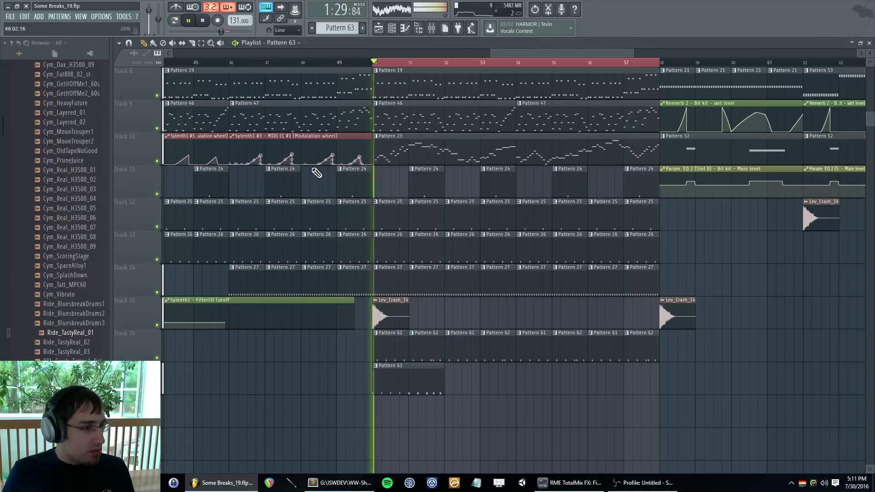
{"action": "mouse_move", "coordinate": [450, 381]}
{"action": "left_mouse_down"}
{"action": "mouse_move", "coordinate": [563, 381]}
{"action": "mouse_move", "coordinate": [538, 381]}
{"action": "left_mouse_up"}
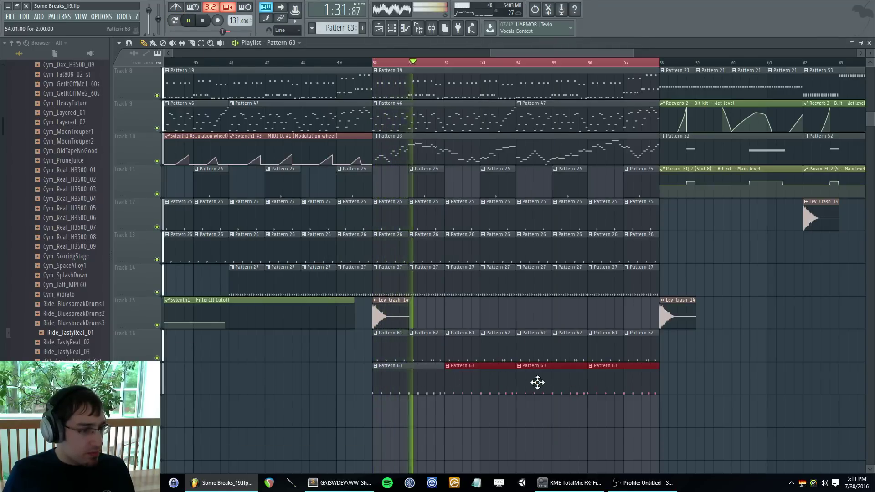
- Shape the Ride_TastyReal_01 sample with a fade-out, trim, raised pitch at range 5, normalization and a 12% fade-in
{"action": "key", "text": "F6"}
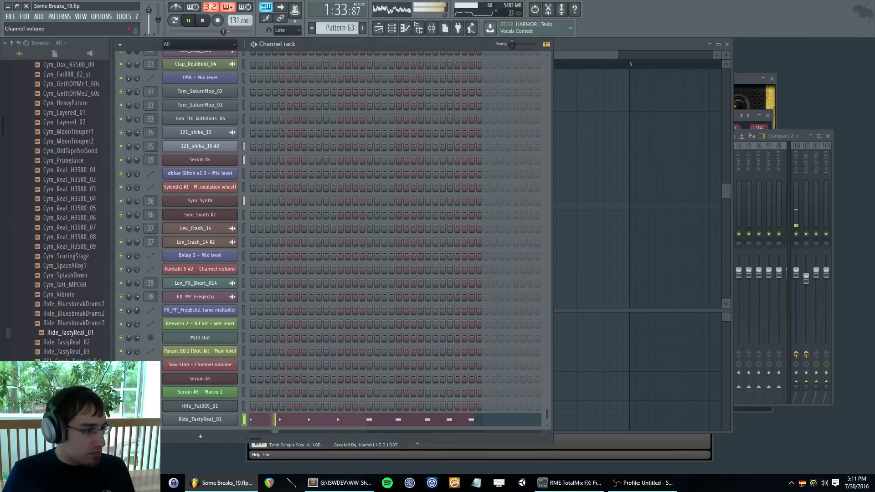
{"action": "left_click", "coordinate": [204, 419]}
{"action": "left_click_drag", "start_coordinate": [336, 268], "coordinate": [341, 272]}
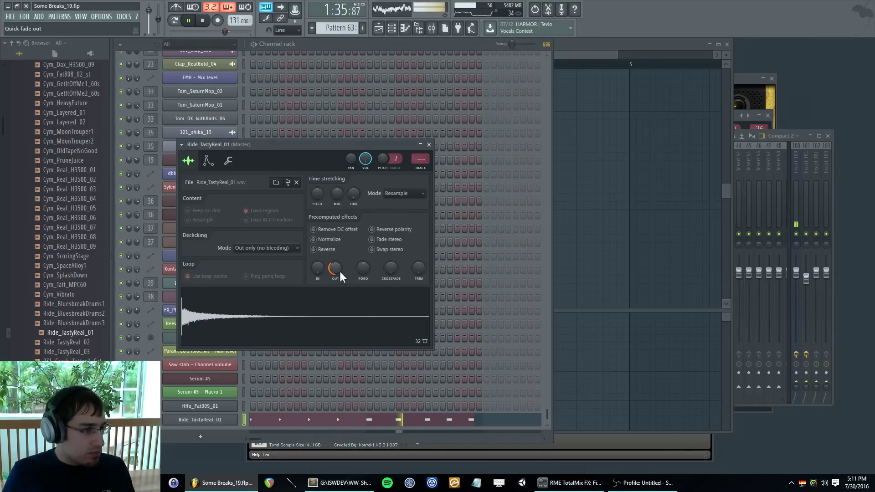
{"action": "left_click_drag", "start_coordinate": [412, 270], "coordinate": [395, 255]}
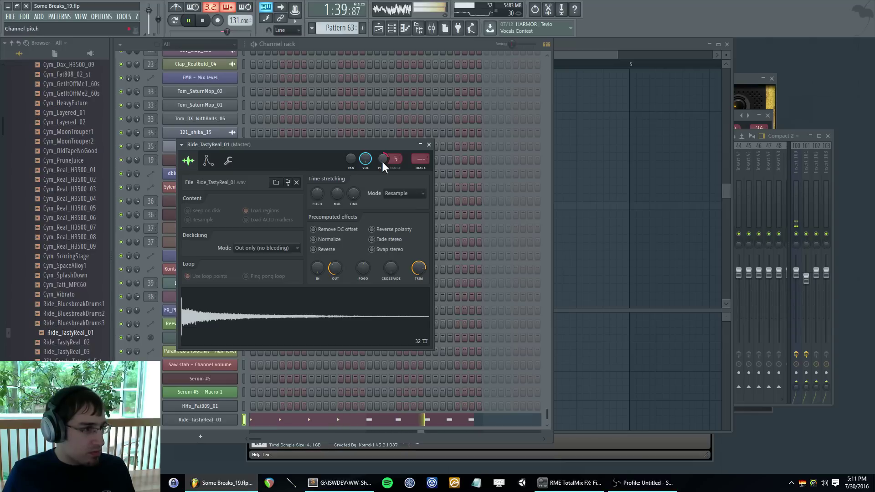
{"action": "left_click", "coordinate": [336, 243]}
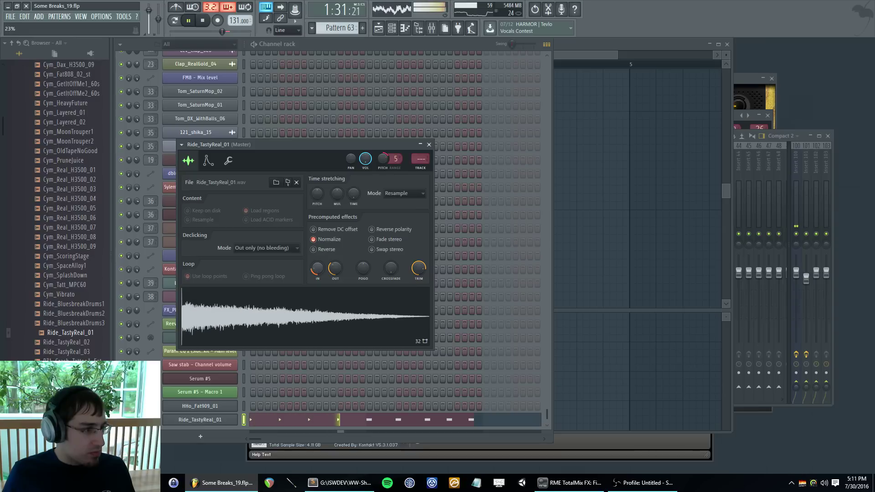
{"action": "left_click_drag", "start_coordinate": [318, 268], "coordinate": [316, 272]}
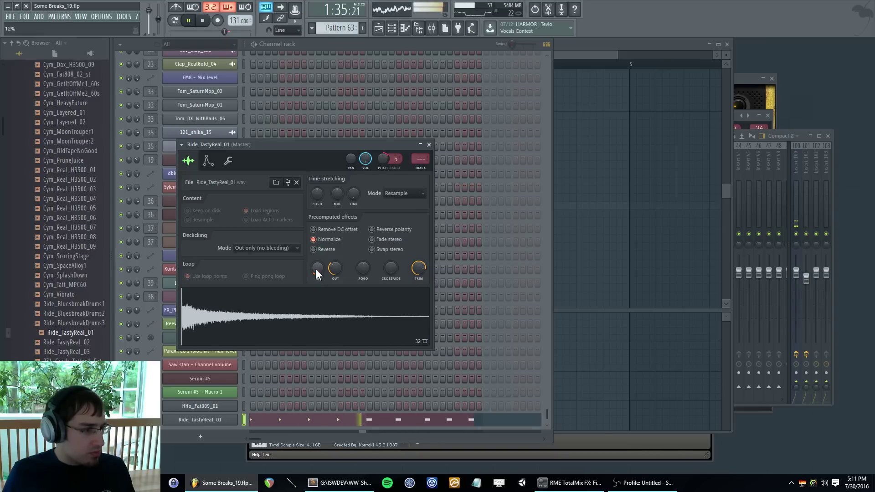
- Route Ride_TastyReal_01 to mixer track 41 and name that track Ride
{"action": "key", "text": "F9"}
{"action": "key", "text": "F9"}
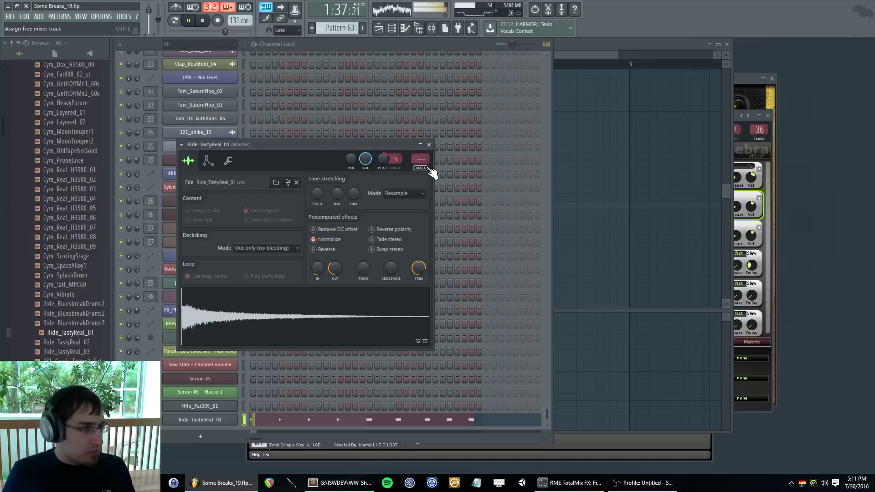
{"action": "key", "text": "F9"}
{"action": "left_click_drag", "start_coordinate": [428, 137], "coordinate": [421, 178]}
{"action": "left_click_drag", "start_coordinate": [398, 150], "coordinate": [430, 54]}
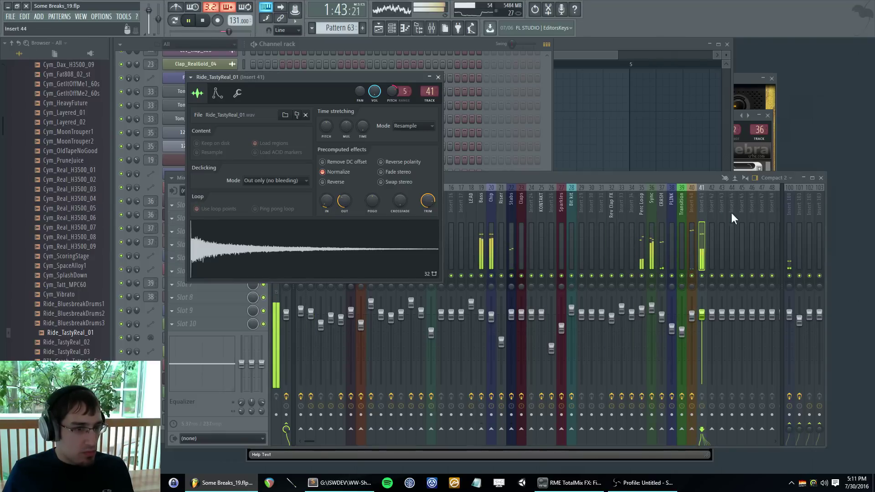
{"action": "double_click", "coordinate": [705, 207]}
{"action": "type", "text": "Ride"}
{"action": "key", "text": "Return"}
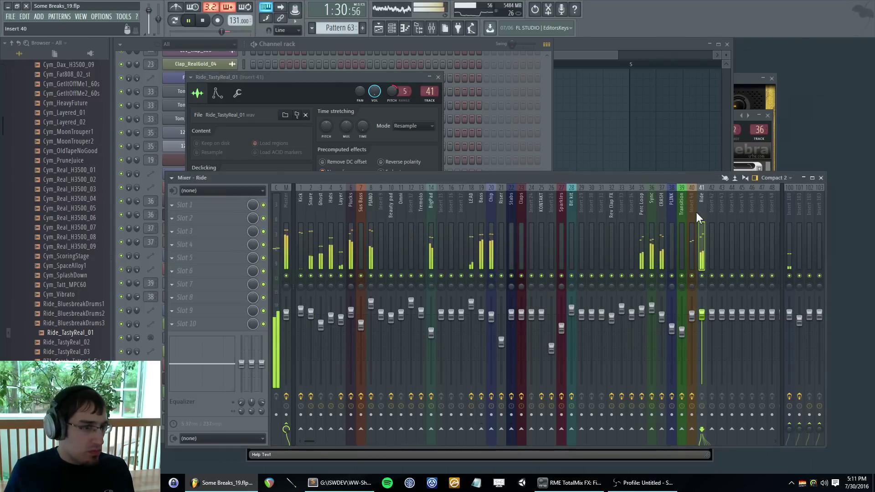
- Add Fruity parametric EQ 2 to the Ride track, cut band 7 and boost band 6 by 7.0 dB at 1758 Hz
{"action": "left_click", "coordinate": [186, 229]}
{"action": "left_click", "coordinate": [296, 263]}
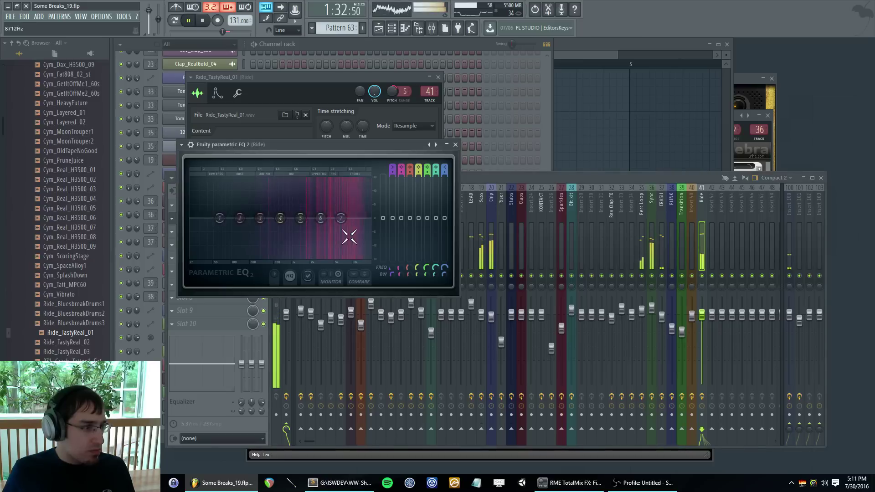
{"action": "left_click_drag", "start_coordinate": [341, 217], "coordinate": [307, 200]}
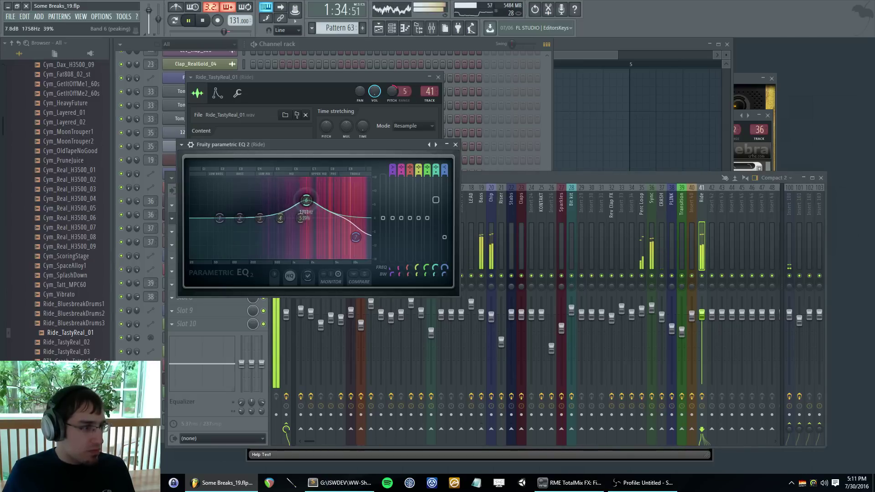
- Raise the velocities of the ride's last hit in bar 1 and its first and third hits in bar 2
{"action": "key", "text": "F6"}
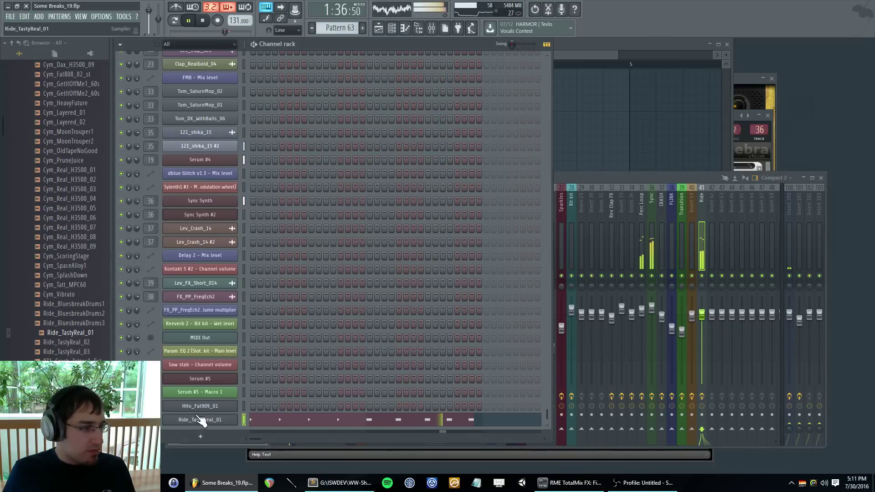
{"action": "right_click", "coordinate": [221, 393]}
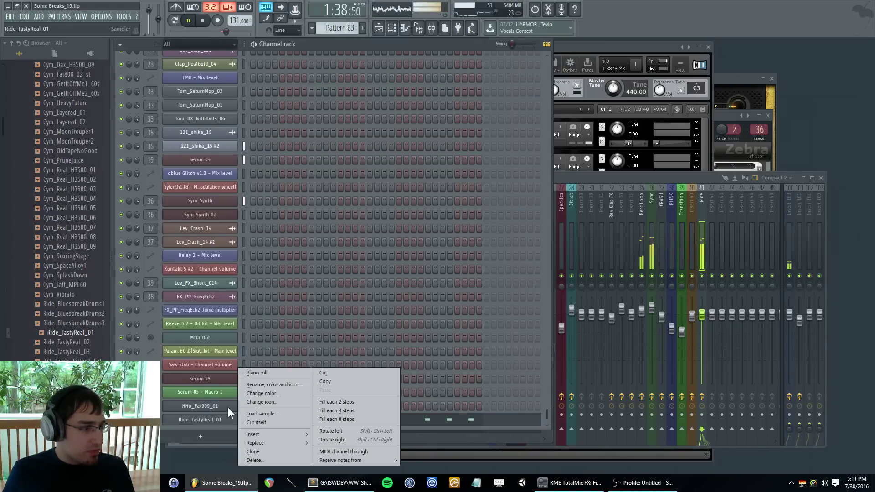
{"action": "left_click", "coordinate": [257, 373]}
{"action": "left_click_drag", "start_coordinate": [367, 342], "coordinate": [389, 358]}
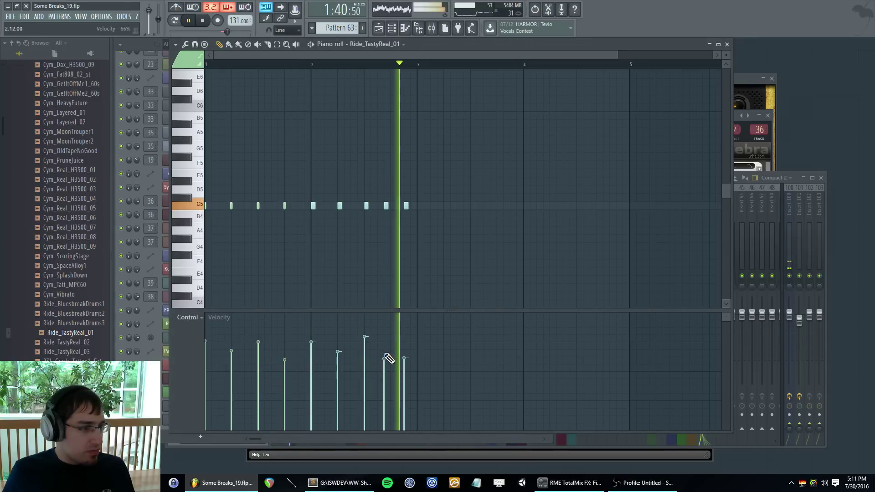
{"action": "left_click_drag", "start_coordinate": [284, 351], "coordinate": [313, 338]}
{"action": "key", "text": "F7"}
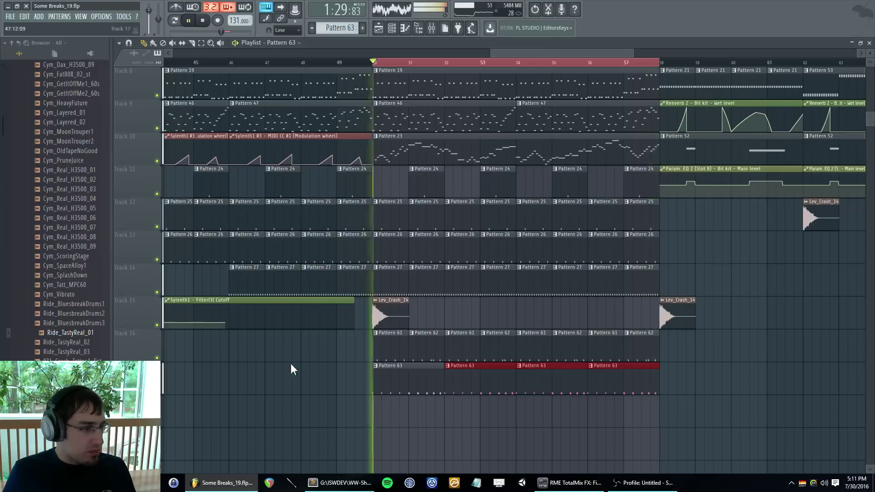
- Set the pitch of Ride_TastyReal_01 to +130 cents and adjust its channel volume
{"action": "key", "text": "F6"}
{"action": "left_click", "coordinate": [176, 420]}
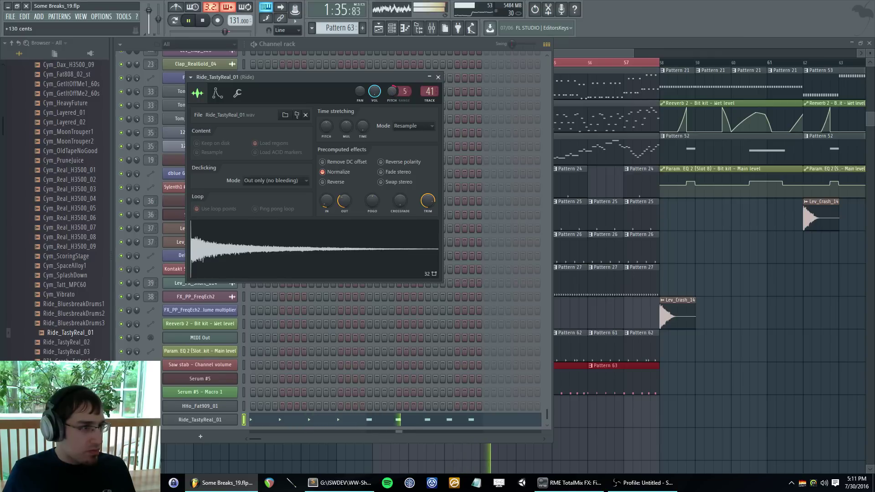
{"action": "key", "text": "F5"}
{"action": "key", "text": "F5"}
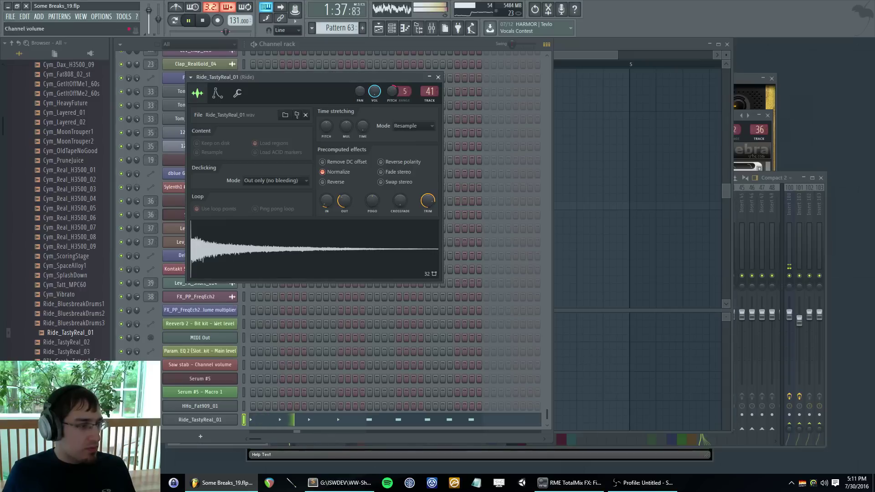
{"action": "left_click", "coordinate": [176, 420]}
{"action": "key", "text": "F5"}
{"action": "key", "text": "F5"}
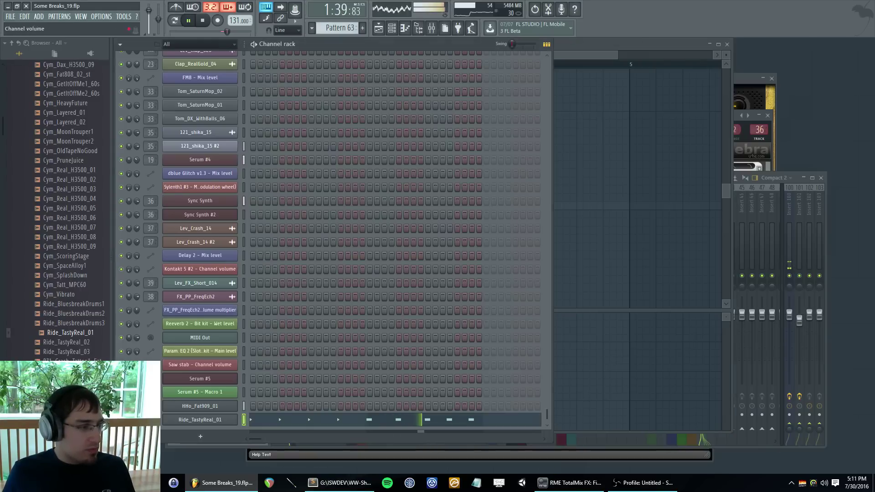
- Clear the time selection, play from bar 42 and place copies of Pattern 63 across bars 42 to 49
{"action": "key", "text": "F5"}
{"action": "scroll", "coordinate": [273, 316], "scroll_direction": "down", "scroll_amount": 3}
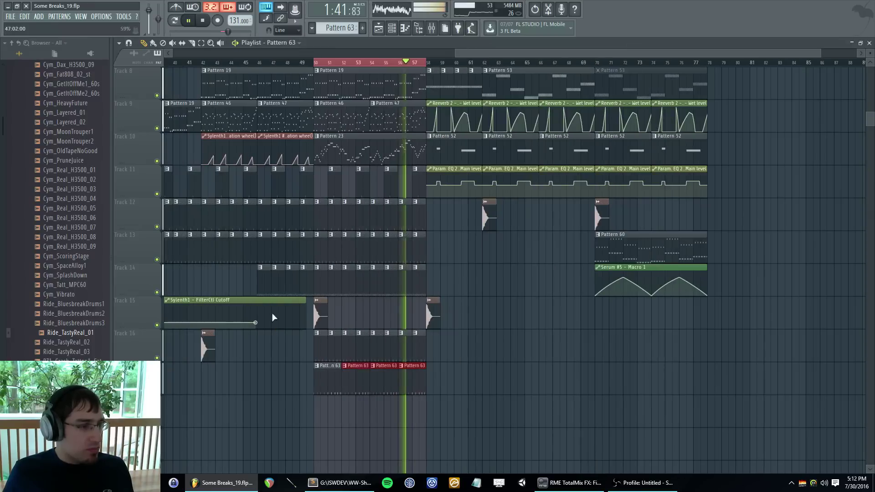
{"action": "left_click", "coordinate": [194, 63]}
{"action": "key", "text": "ctrl+d"}
{"action": "scroll", "coordinate": [207, 292], "scroll_direction": "up", "scroll_amount": 2}
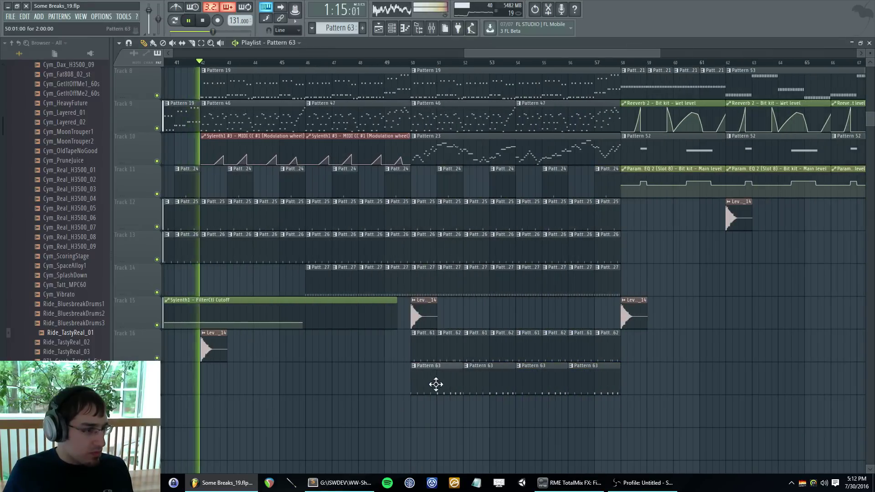
{"action": "left_click_drag", "start_coordinate": [209, 378], "coordinate": [371, 375]}
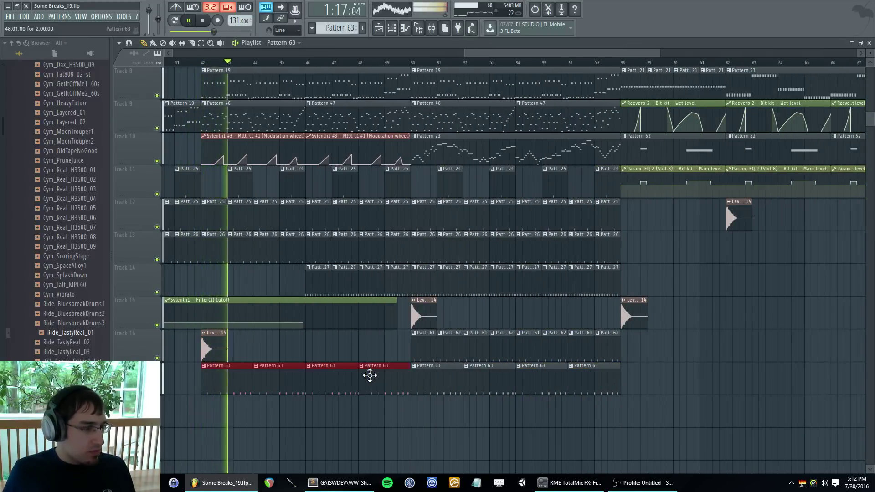
- Remove the Pattern 63 copies from bars 42 to 49 and place Pattern 61 clips on Track 18 over bars 46 to 49
{"action": "key", "text": "F5"}
{"action": "key", "text": "F5"}
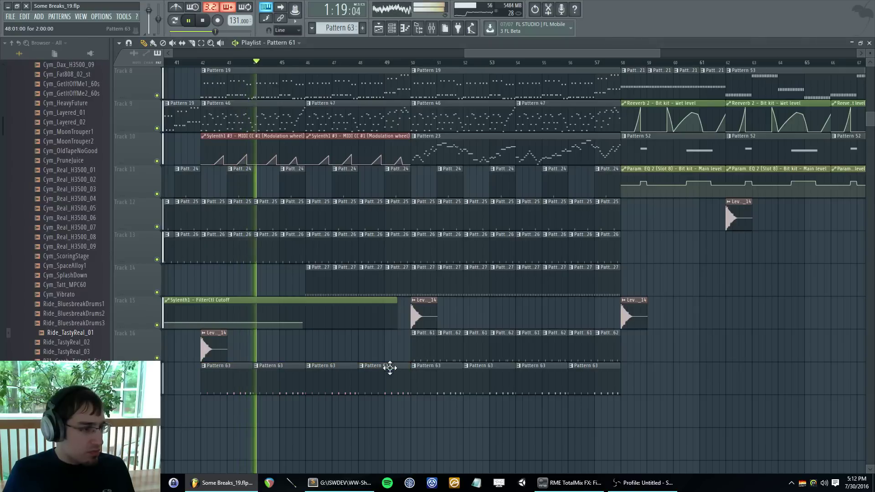
{"action": "mouse_move", "coordinate": [200, 413]}
{"action": "left_mouse_down"}
{"action": "mouse_move", "coordinate": [388, 402]}
{"action": "mouse_move", "coordinate": [248, 392]}
{"action": "left_mouse_up"}
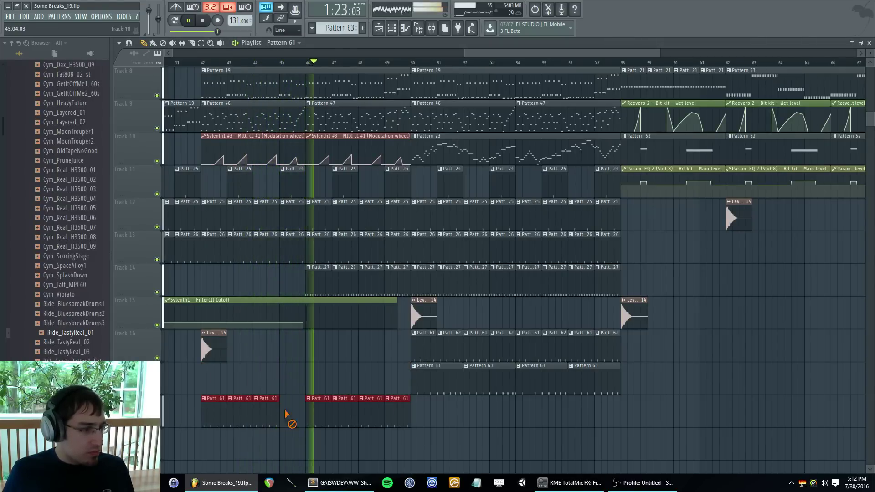
{"action": "left_click_drag", "start_coordinate": [289, 414], "coordinate": [205, 401]}
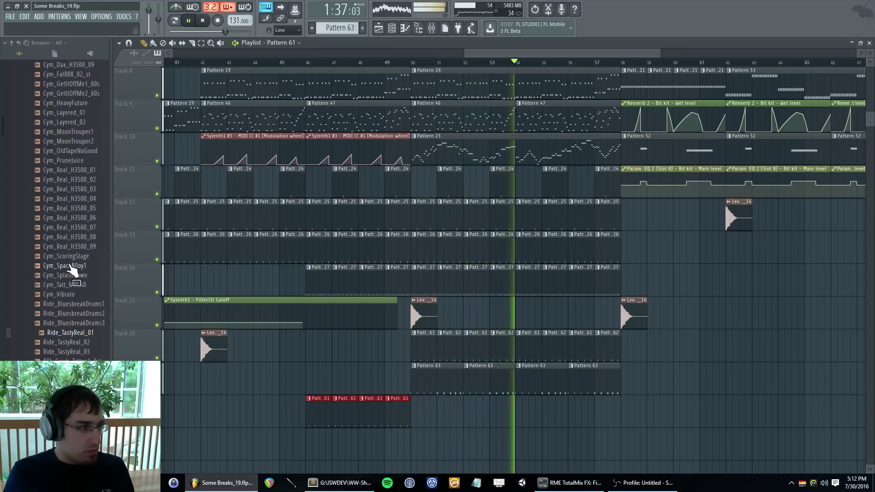
- Expand the WARDA_Perc sample folder, stop playback and review the arrangement's upper tracks
{"action": "scroll", "coordinate": [72, 333], "scroll_direction": "down", "scroll_amount": 2}
{"action": "left_click", "coordinate": [60, 345]}
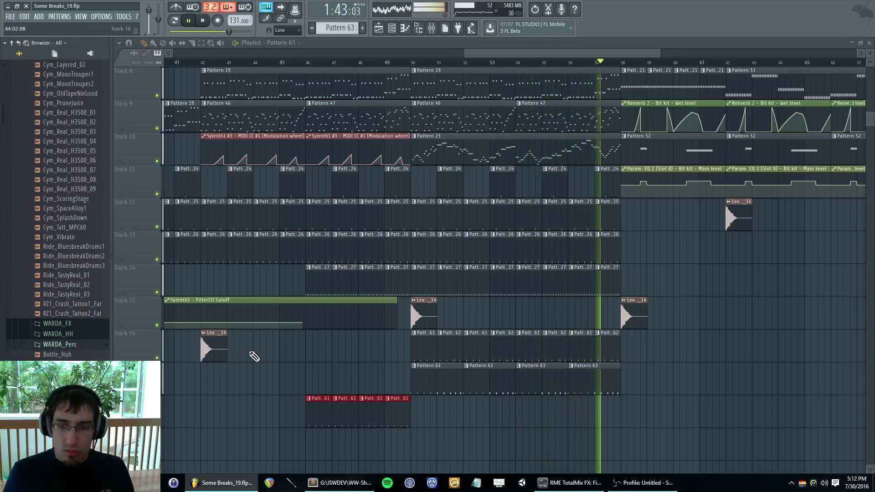
{"action": "key", "text": "space"}
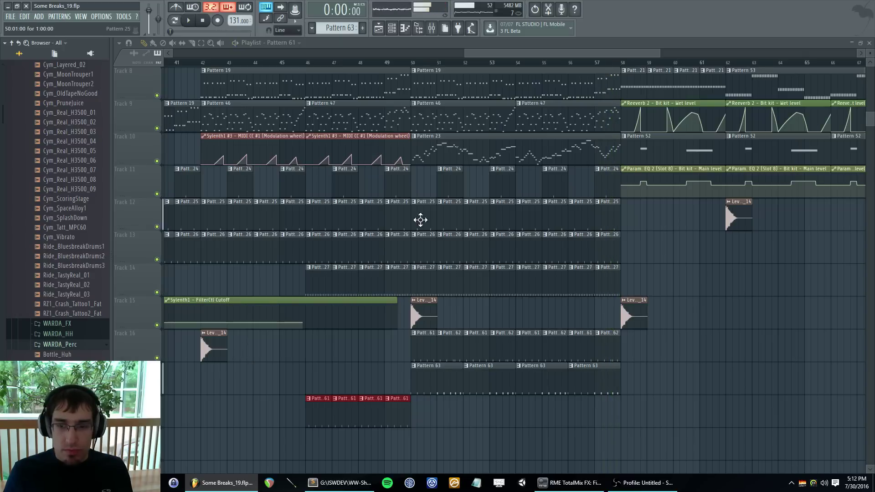
{"action": "left_click_drag", "start_coordinate": [522, 53], "coordinate": [523, 52]}
{"action": "scroll", "coordinate": [508, 254], "scroll_direction": "up", "scroll_amount": 7}
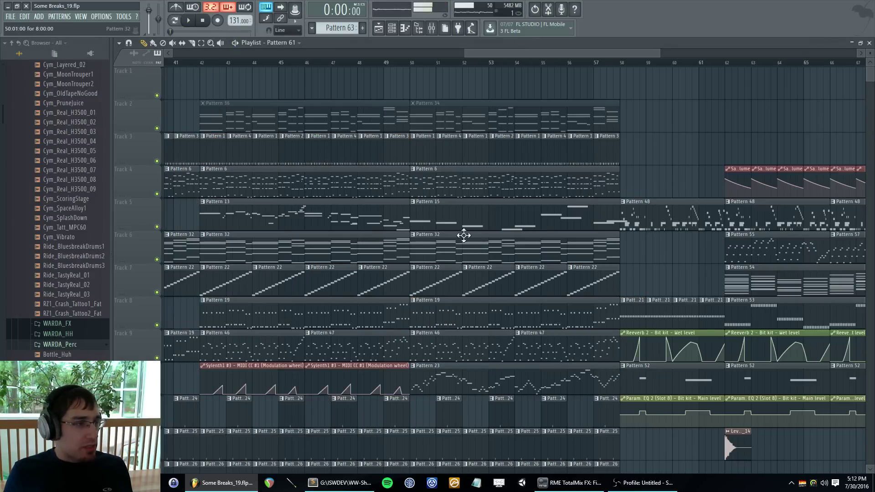
- Save the project as the new version Some Breaks_20.flp
{"action": "left_click", "coordinate": [10, 16]}
{"action": "left_click", "coordinate": [23, 72]}
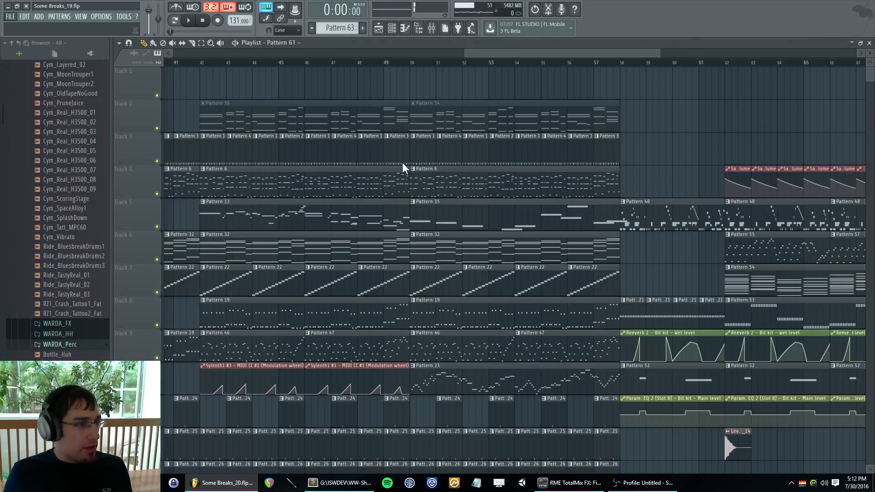
- Open Pattern 13 from Track 5 and audition the Kontakt 5 piano that plays it
{"action": "double_click", "coordinate": [362, 210]}
{"action": "key", "text": "F6"}
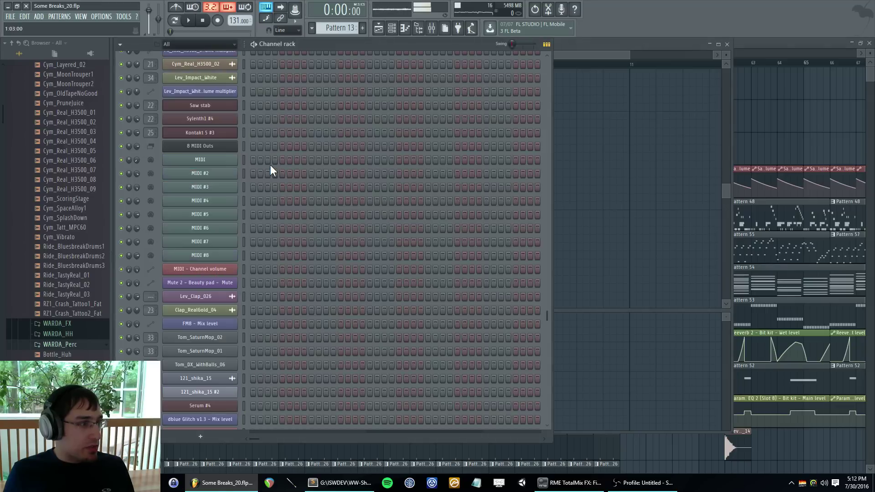
{"action": "scroll", "coordinate": [274, 182], "scroll_direction": "down", "scroll_amount": 2}
{"action": "left_click", "coordinate": [197, 111]}
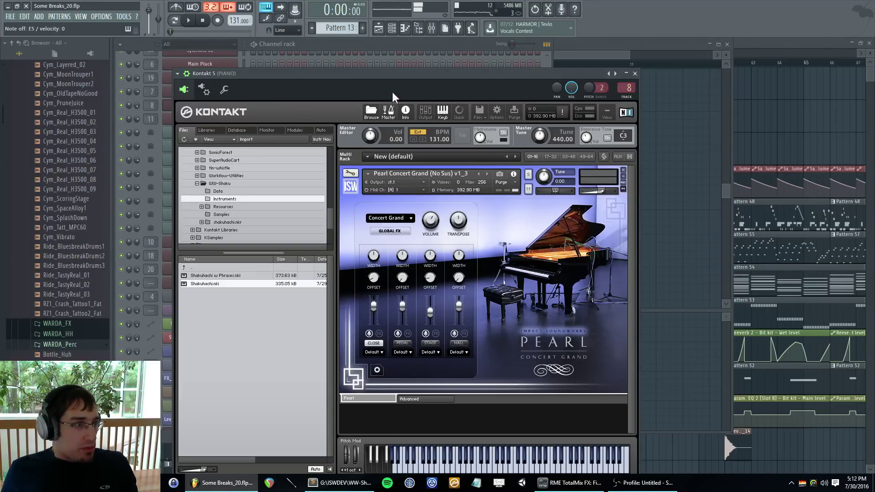
{"action": "left_click", "coordinate": [409, 44]}
{"action": "left_click", "coordinate": [243, 105]}
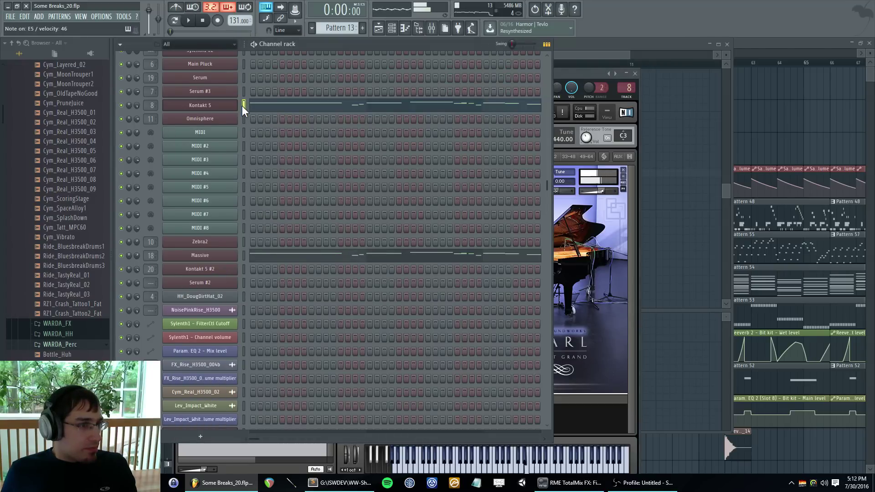
{"action": "left_click", "coordinate": [569, 71]}
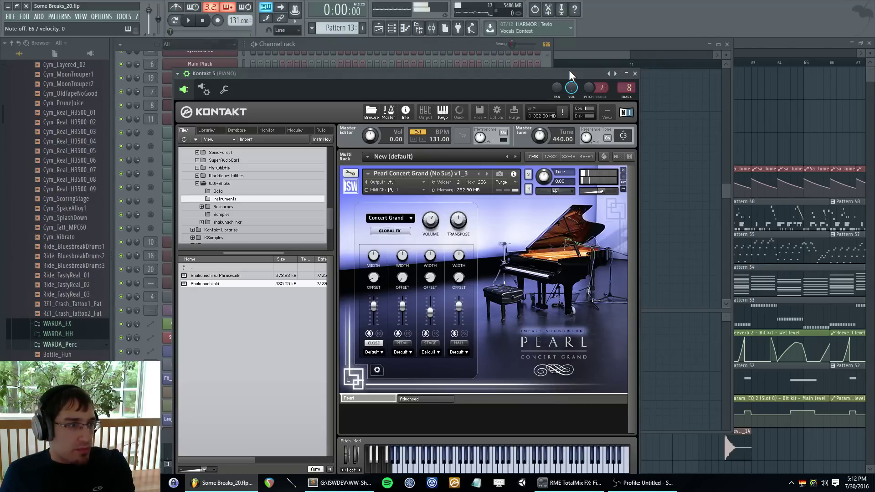
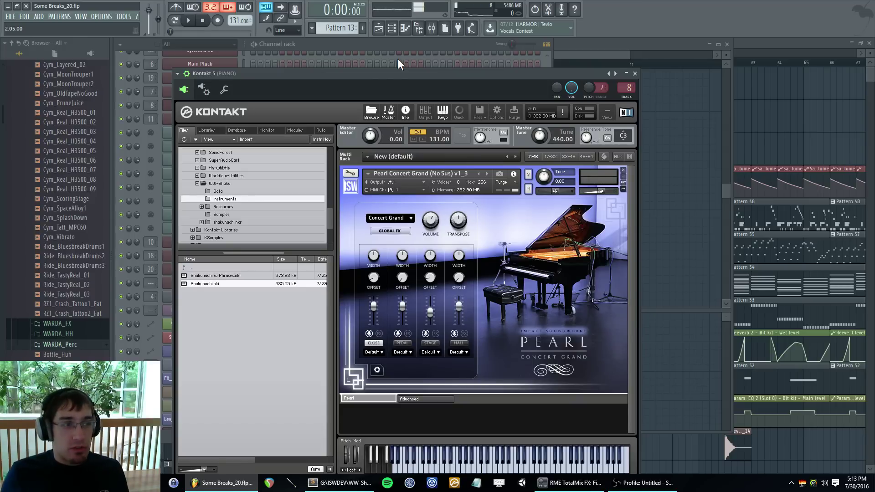
- Review the arrangement's clips and tracks in the section from bar 58 to bar 77
{"action": "left_click", "coordinate": [407, 45]}
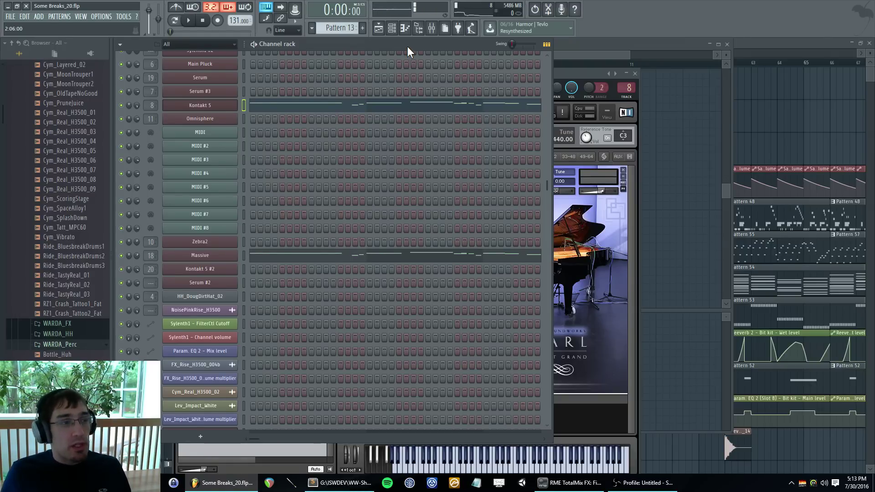
{"action": "key", "text": "F5"}
{"action": "left_click_drag", "start_coordinate": [460, 53], "coordinate": [607, 50]}
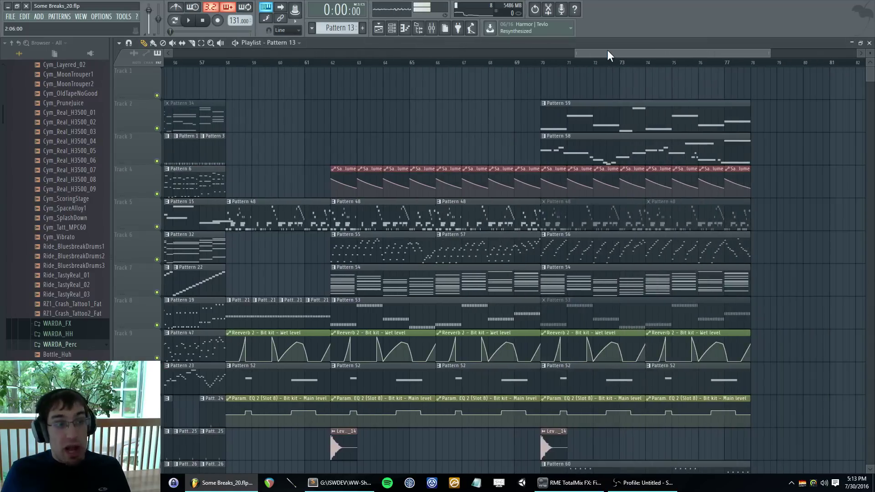
{"action": "scroll", "coordinate": [507, 104], "scroll_direction": "down", "scroll_amount": 4}
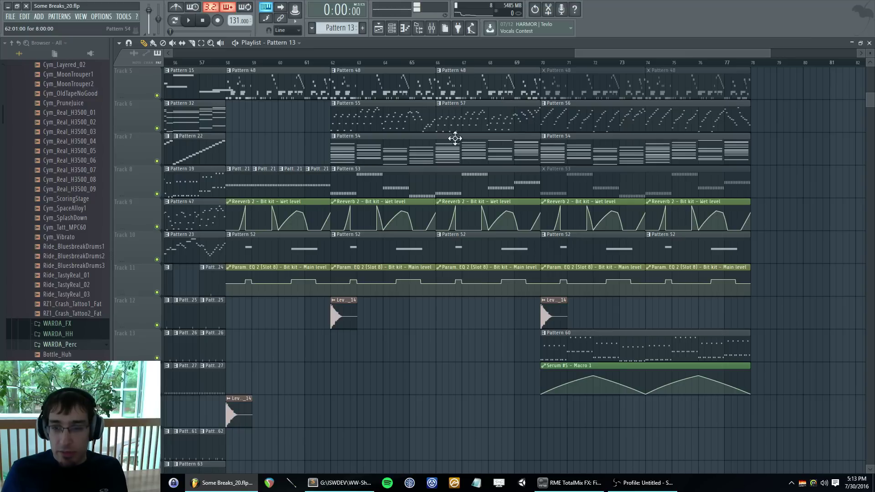
{"action": "scroll", "coordinate": [424, 161], "scroll_direction": "up", "scroll_amount": 1}
{"action": "scroll", "coordinate": [423, 161], "scroll_direction": "down", "scroll_amount": 2}
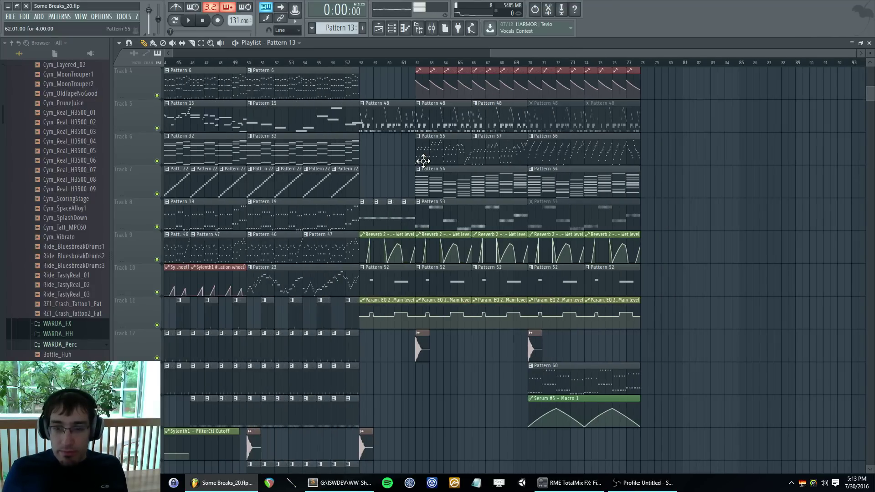
- Load the Pearl Concert Grand (Lightest) v1_3 instrument from the PEARL Concert Grand library into the Kontakt 5 piano rack
{"action": "key", "text": "F5"}
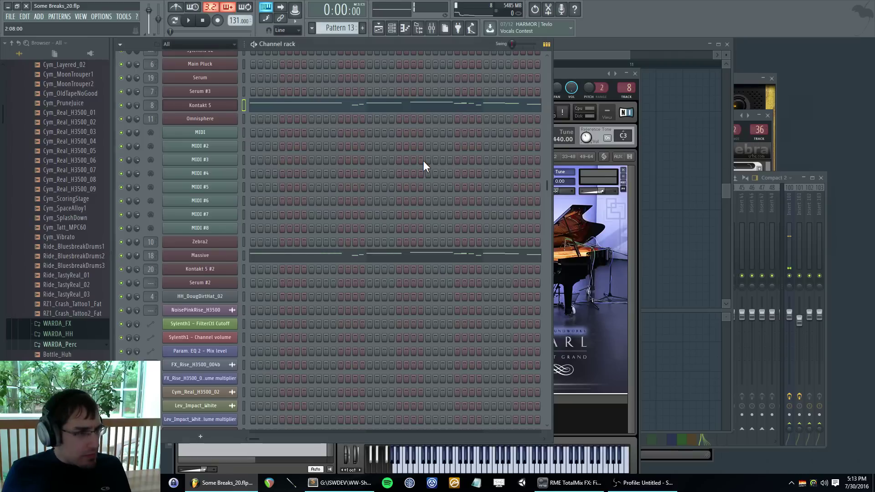
{"action": "left_click", "coordinate": [557, 73]}
{"action": "left_click", "coordinate": [213, 130]}
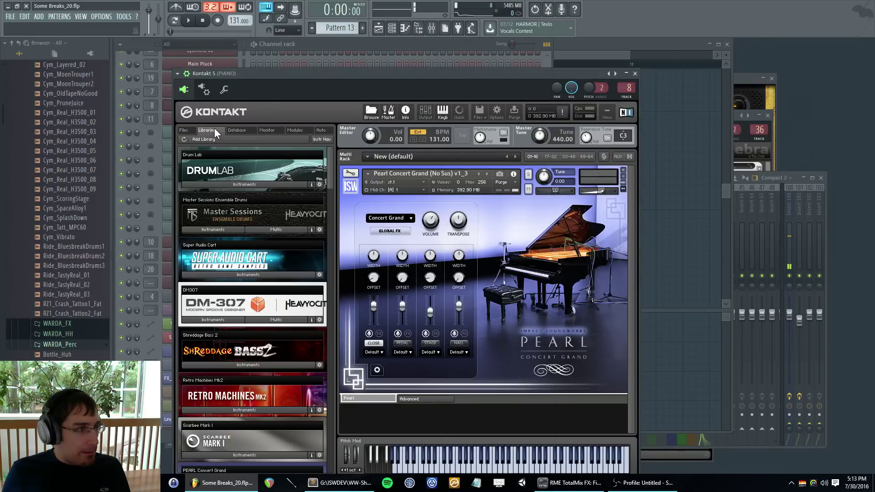
{"action": "scroll", "coordinate": [237, 248], "scroll_direction": "down", "scroll_amount": 3}
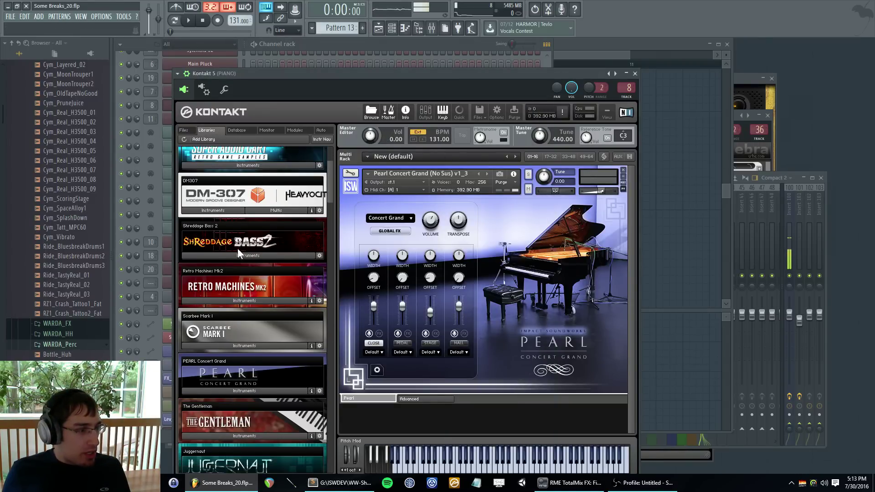
{"action": "left_click", "coordinate": [245, 355]}
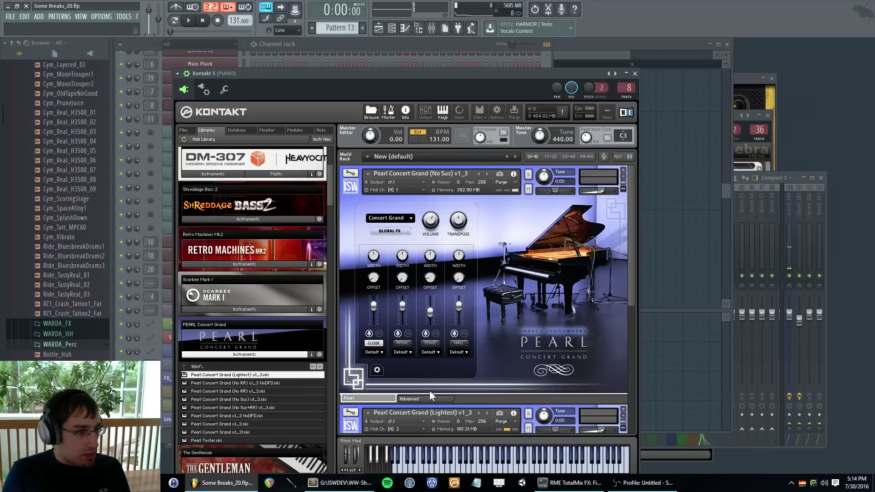
{"action": "scroll", "coordinate": [500, 412], "scroll_direction": "down", "scroll_amount": 3}
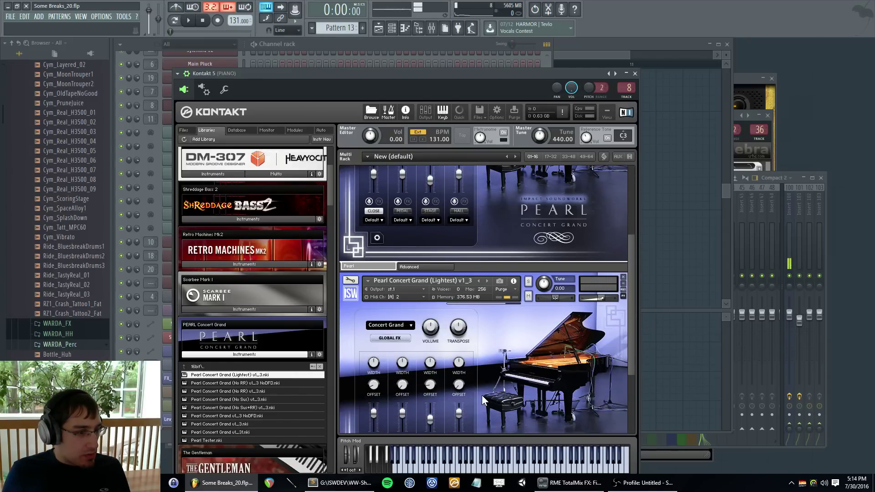
{"action": "scroll", "coordinate": [482, 394], "scroll_direction": "down", "scroll_amount": 1}
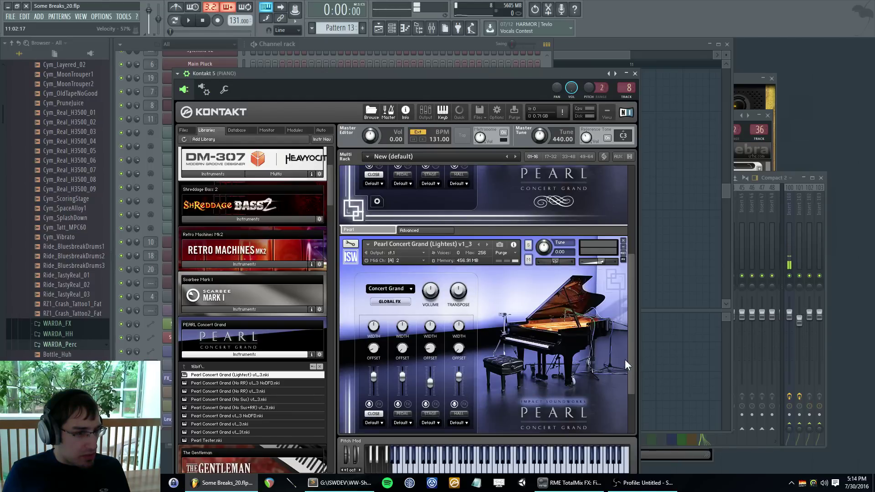
- Remove the Pearl Concert Grand (Lightest) instrument from the Kontakt 5 rack, keeping the No Sus version
{"action": "scroll", "coordinate": [632, 332], "scroll_direction": "up", "scroll_amount": 1}
{"action": "scroll", "coordinate": [629, 297], "scroll_direction": "down", "scroll_amount": 2}
{"action": "scroll", "coordinate": [625, 258], "scroll_direction": "up", "scroll_amount": 3}
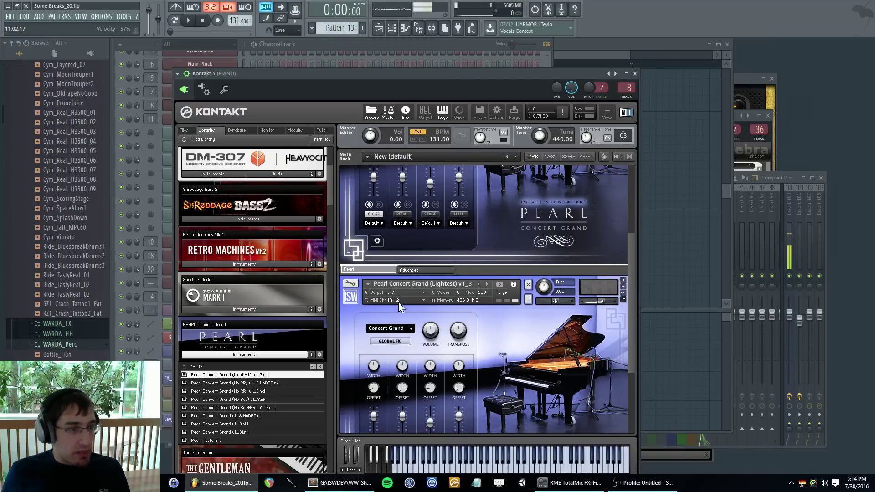
{"action": "left_click", "coordinate": [623, 280]}
{"action": "left_click", "coordinate": [449, 273]}
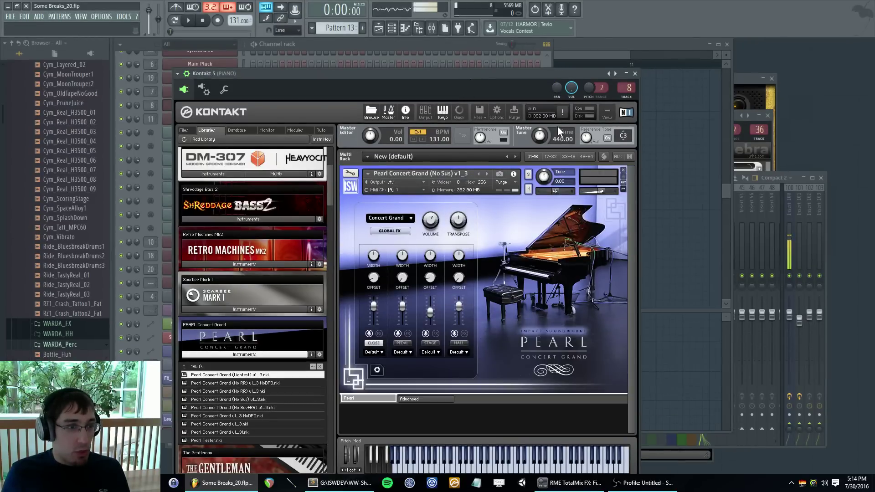
- Look up the FL Studio edition and build in the About information, leaving it closed when finished
{"action": "left_click", "coordinate": [446, 43]}
{"action": "key", "text": "F5"}
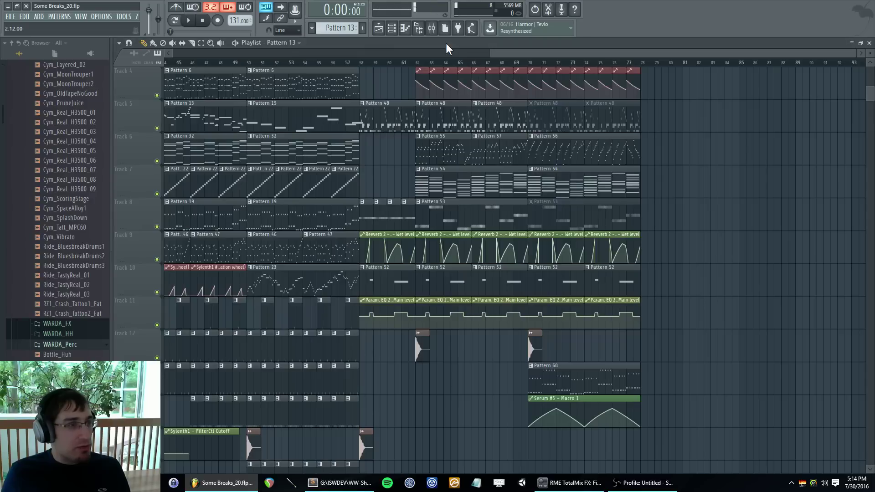
{"action": "key", "text": "F5"}
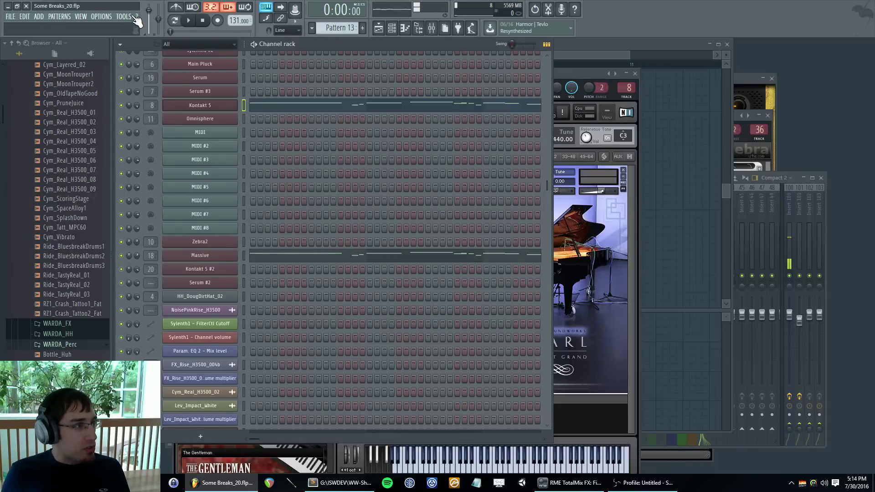
{"action": "left_click", "coordinate": [136, 17]}
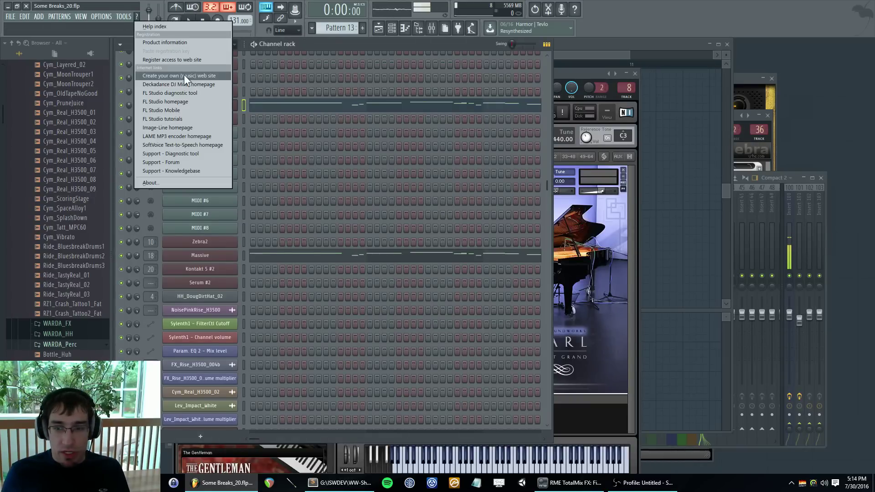
{"action": "left_click", "coordinate": [191, 182]}
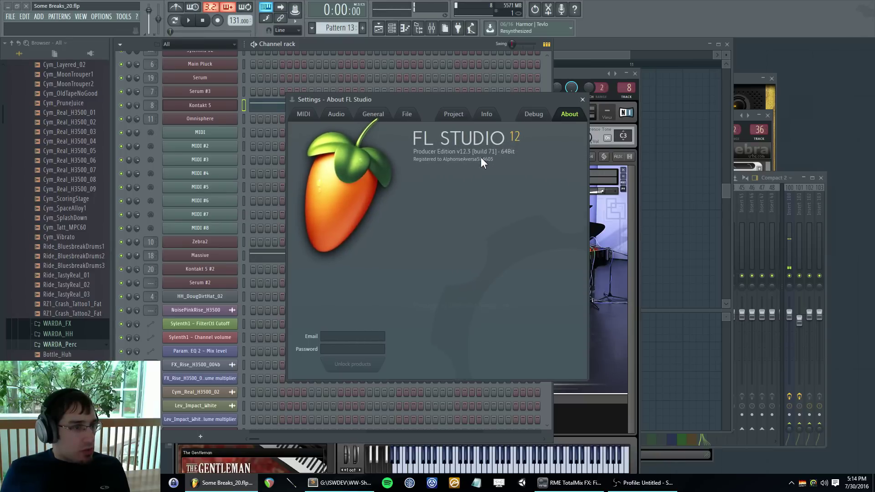
{"action": "left_click", "coordinate": [584, 100]}
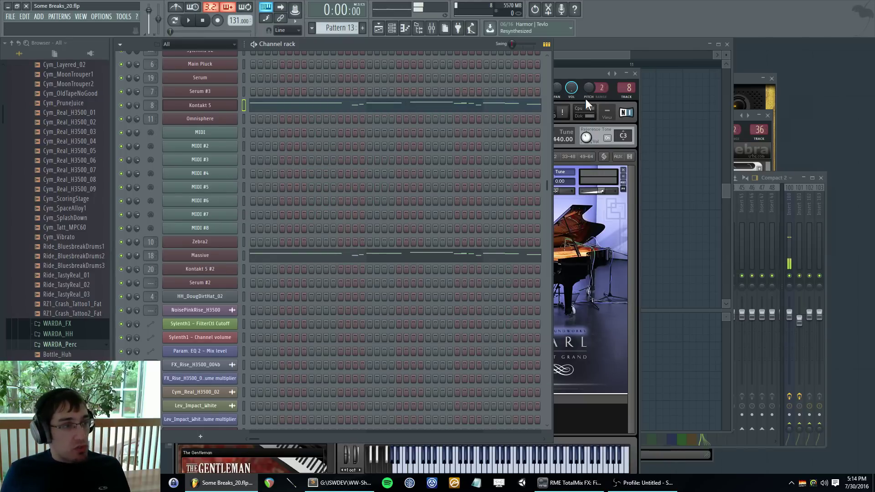
- Play the arrangement from bar 50 in the playlist and look over the lower tracks
{"action": "key", "text": "F5"}
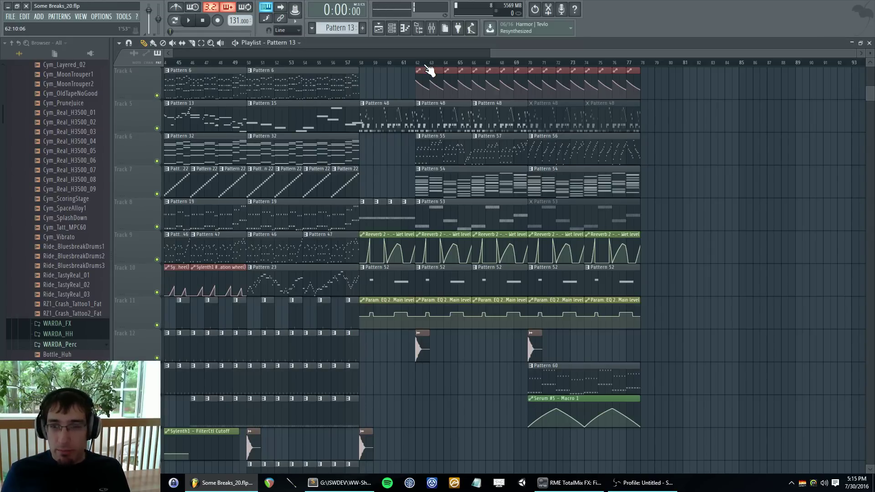
{"action": "left_click", "coordinate": [251, 63]}
{"action": "key", "text": "space"}
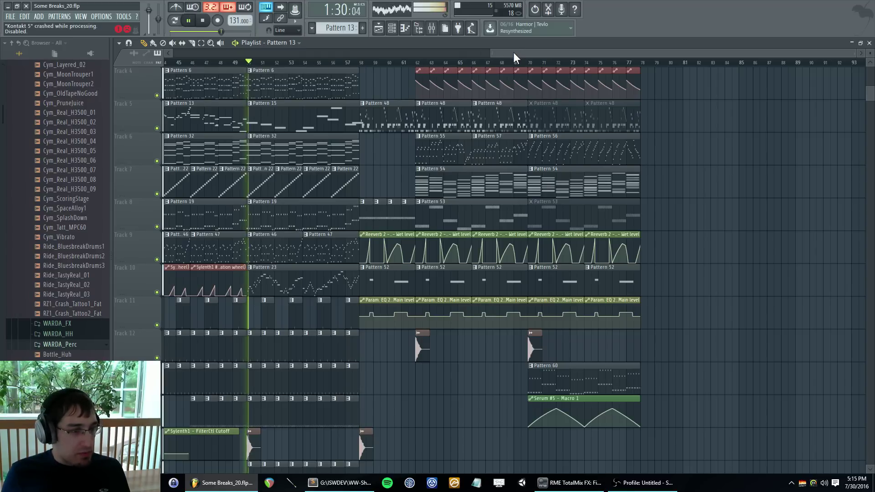
{"action": "scroll", "coordinate": [461, 147], "scroll_direction": "up", "scroll_amount": 3}
{"action": "scroll", "coordinate": [462, 147], "scroll_direction": "down", "scroll_amount": 6}
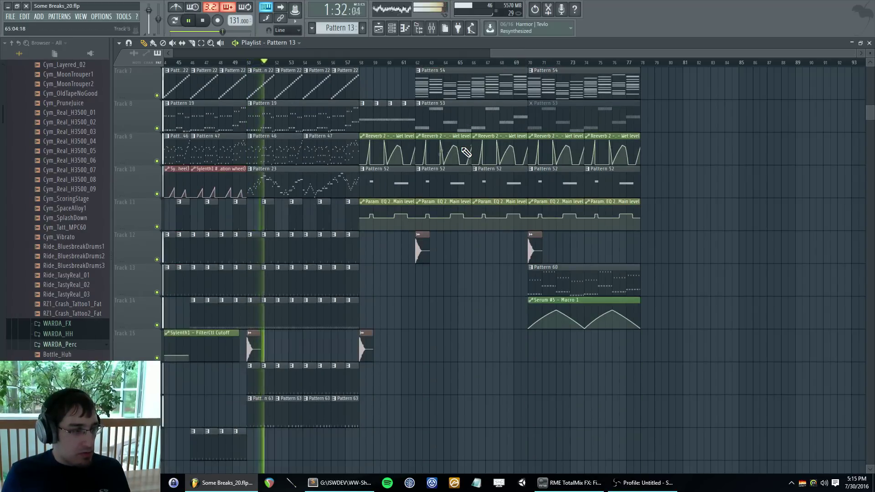
- Lower the Ride mixer track's volume and set band 1 of its Fruity parametric EQ 2 to high pass
{"action": "key", "text": "F5"}
{"action": "key", "text": "F9"}
{"action": "left_click_drag", "start_coordinate": [703, 314], "coordinate": [709, 328]}
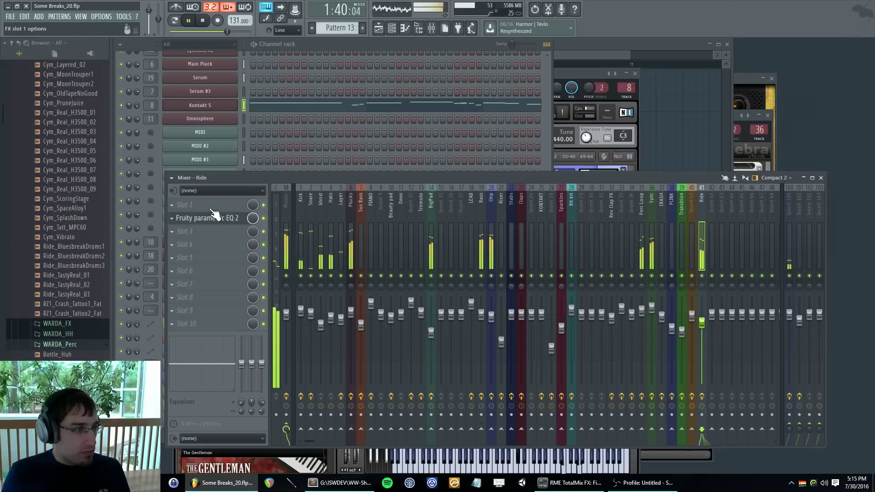
{"action": "left_click", "coordinate": [212, 217]}
{"action": "right_click", "coordinate": [219, 218]}
{"action": "mouse_move", "coordinate": [241, 250]}
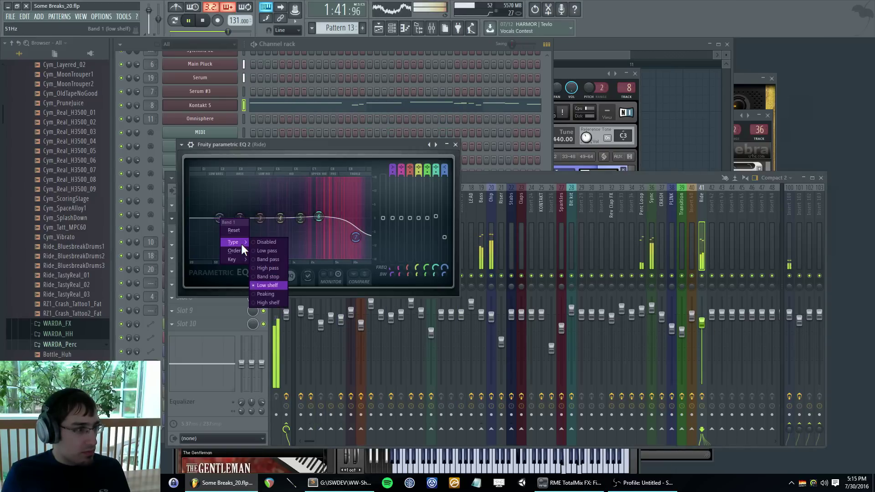
{"action": "left_click", "coordinate": [267, 270]}
- Stop playback and open Pattern 48 from bar 58 on Track 5 to examine its channels
{"action": "key", "text": "F5"}
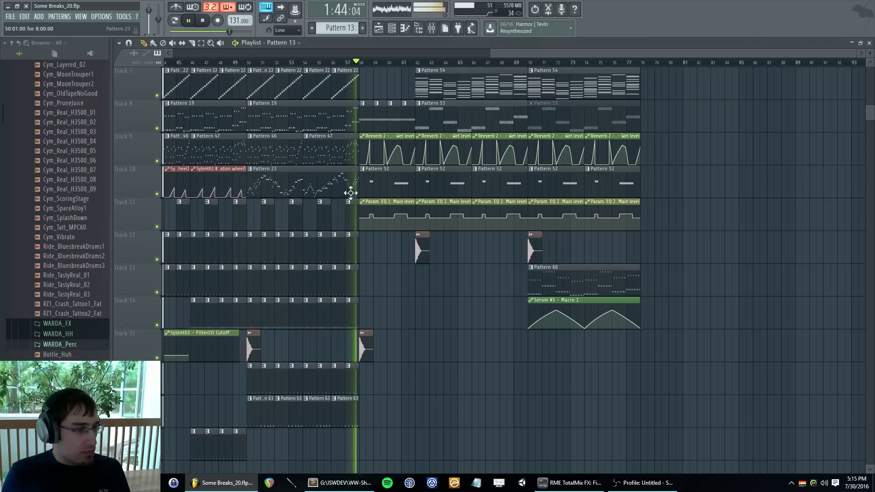
{"action": "scroll", "coordinate": [393, 187], "scroll_direction": "up", "scroll_amount": 4}
{"action": "key", "text": "space"}
{"action": "scroll", "coordinate": [371, 141], "scroll_direction": "up", "scroll_amount": 2, "text": "ctrl"}
{"action": "scroll", "coordinate": [371, 141], "scroll_direction": "up", "scroll_amount": 2}
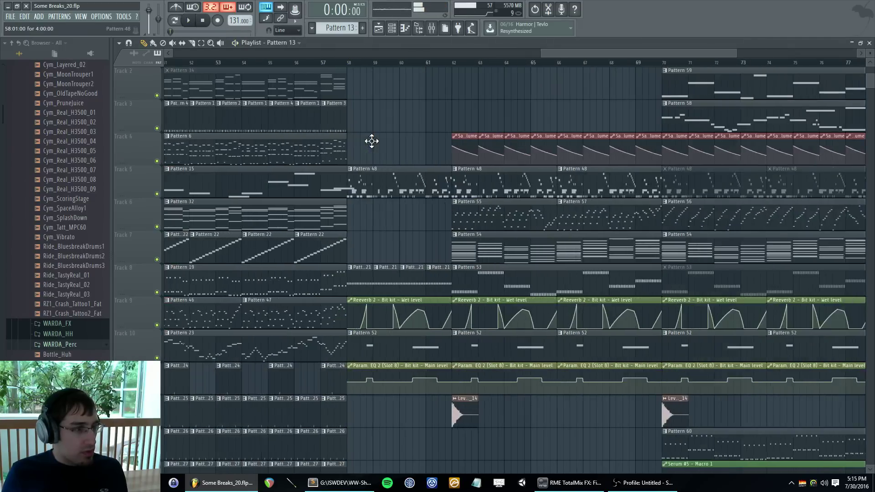
{"action": "double_click", "coordinate": [367, 209]}
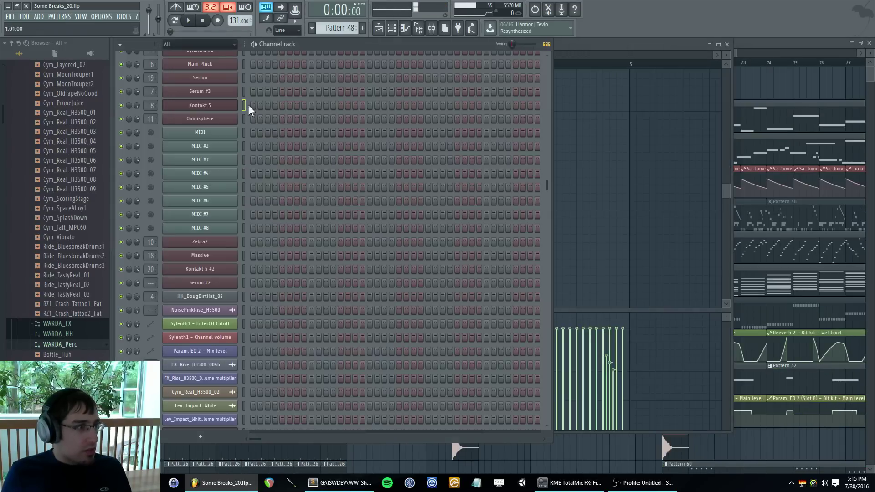
{"action": "left_click", "coordinate": [176, 23]}
{"action": "scroll", "coordinate": [302, 211], "scroll_direction": "down", "scroll_amount": 6}
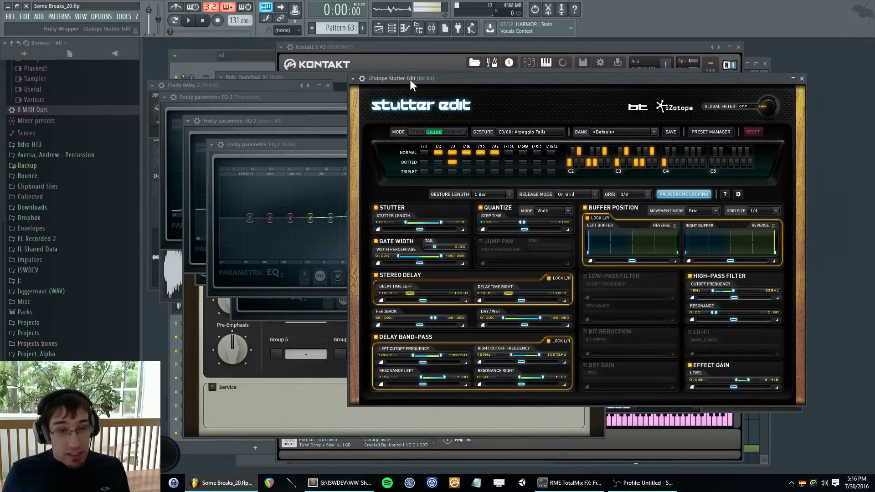
- Close all open plugin windows in the project and check the playlist from its beginning
{"action": "key", "text": "F12"}
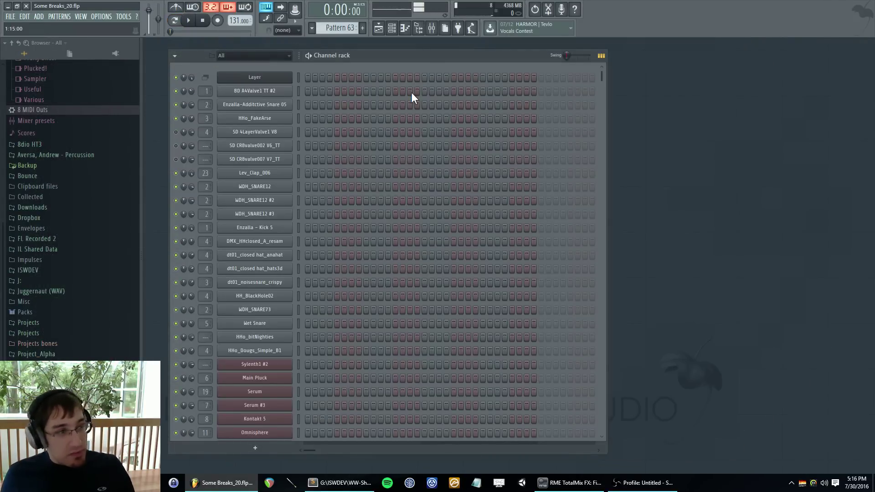
{"action": "key", "text": "F5"}
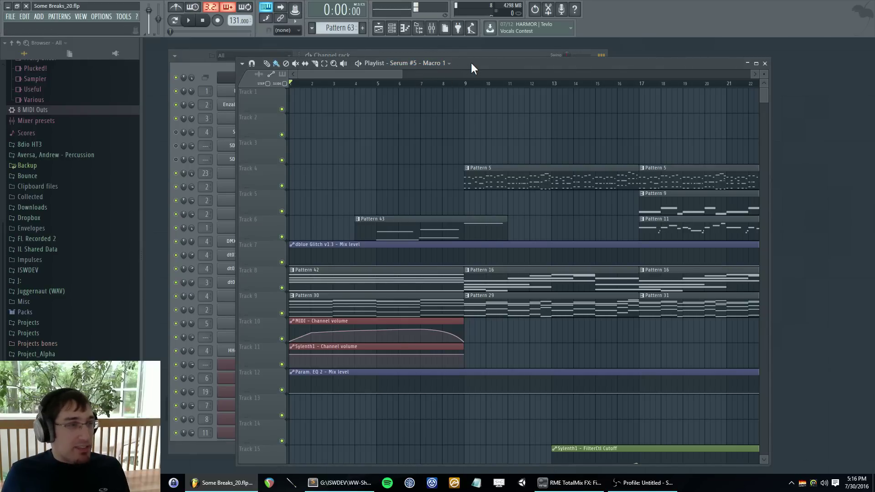
{"action": "key", "text": "F5"}
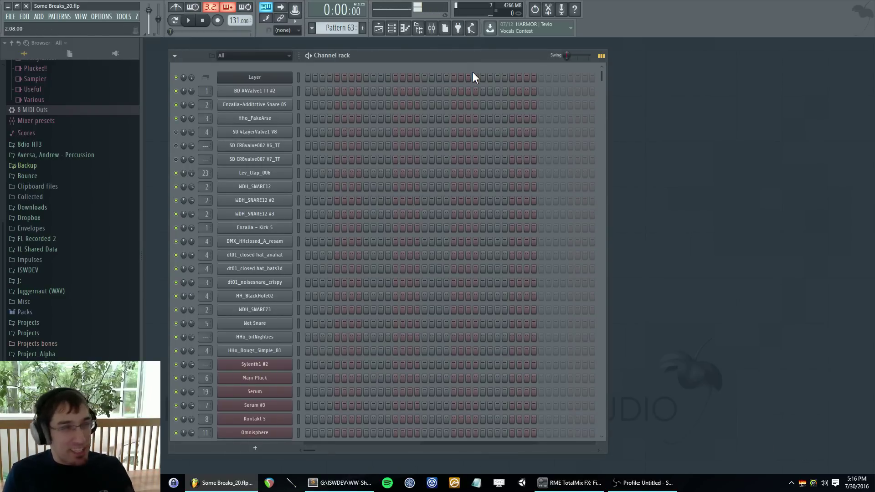
- Look through the channel rack and the playlist tracks, and place the song position at bar 58
{"action": "scroll", "coordinate": [484, 141], "scroll_direction": "down", "scroll_amount": 9}
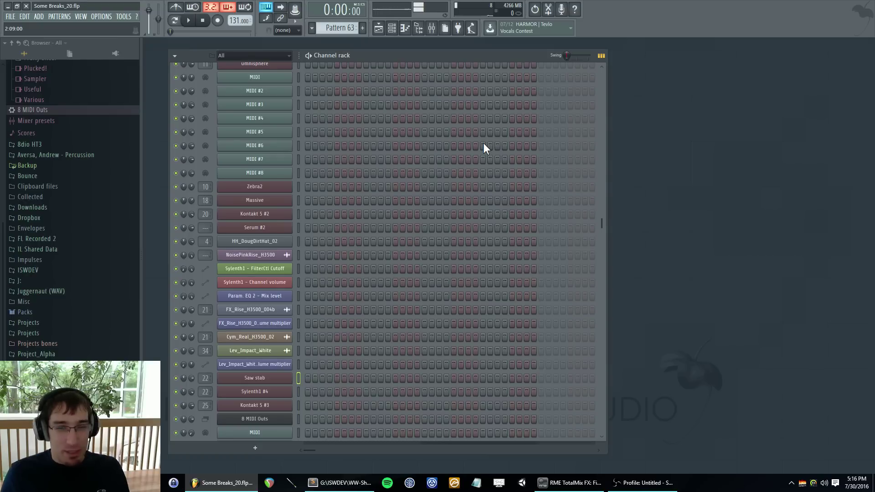
{"action": "scroll", "coordinate": [460, 198], "scroll_direction": "down", "scroll_amount": 5}
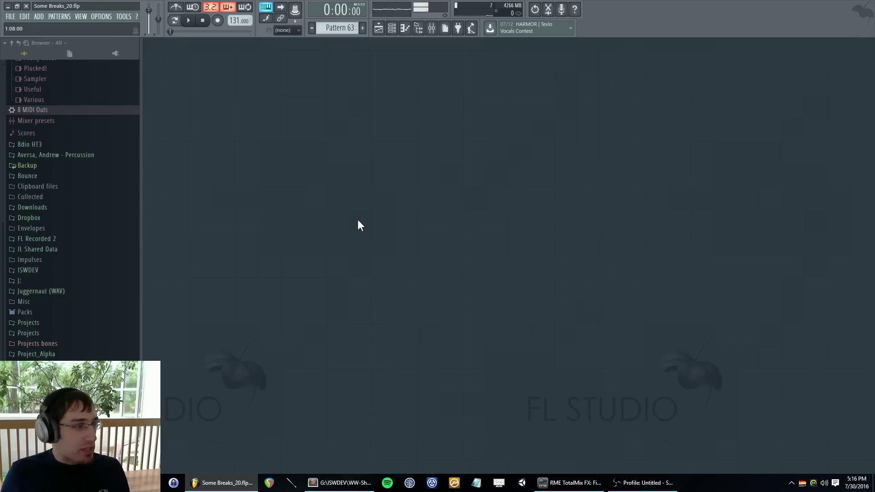
{"action": "key", "text": "F5"}
{"action": "scroll", "coordinate": [450, 245], "scroll_direction": "down", "scroll_amount": 4}
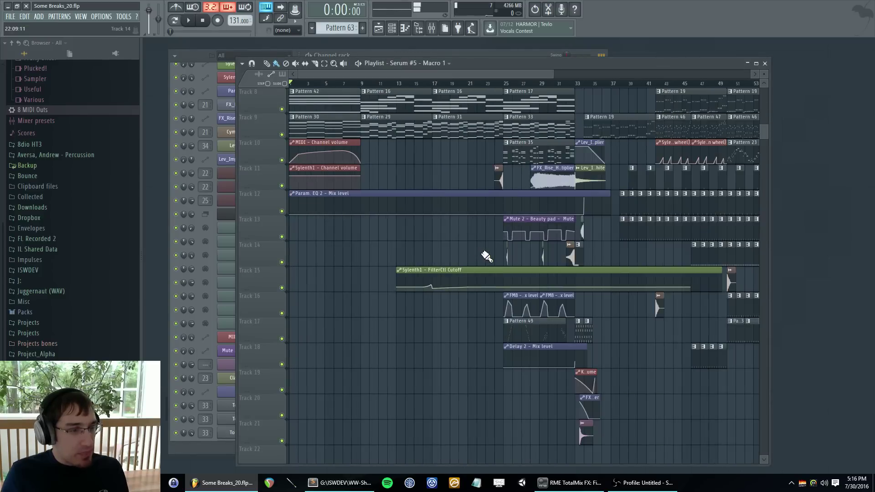
{"action": "scroll", "coordinate": [605, 255], "scroll_direction": "up", "scroll_amount": 5}
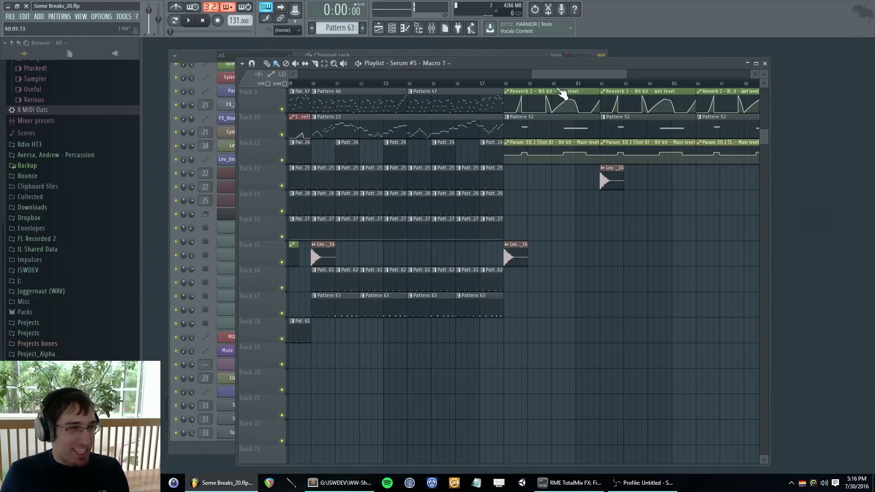
{"action": "left_click", "coordinate": [501, 84]}
{"action": "scroll", "coordinate": [607, 248], "scroll_direction": "up", "scroll_amount": 4}
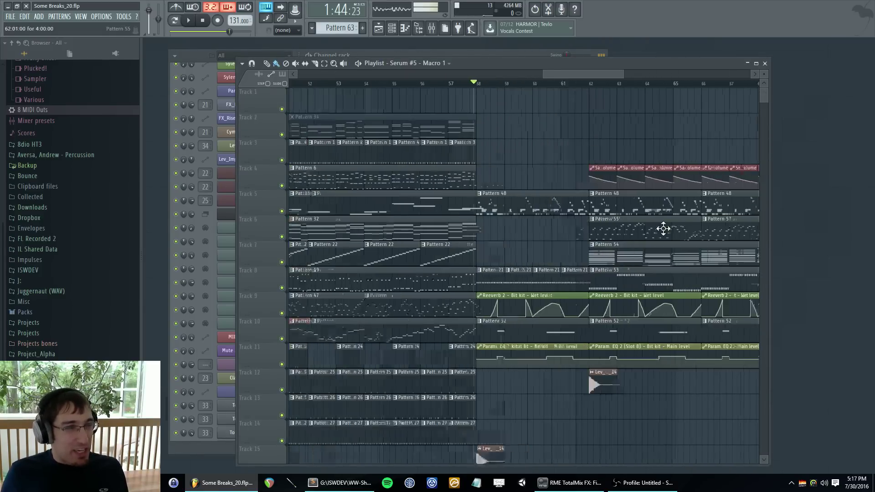
- Select the playlist timeline from bar 58 to beyond bar 75 and start playback of that section
{"action": "left_click_drag", "start_coordinate": [452, 86], "coordinate": [641, 123]}
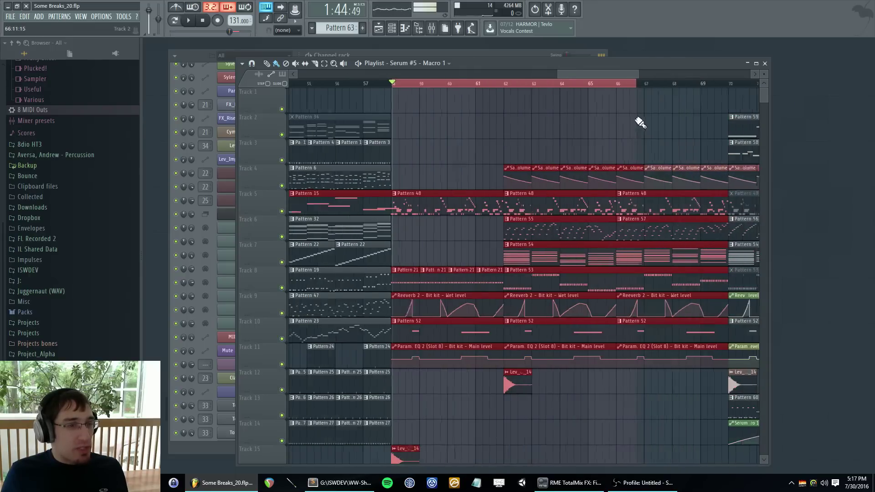
{"action": "scroll", "coordinate": [688, 130], "scroll_direction": "down", "scroll_amount": 4}
{"action": "scroll", "coordinate": [764, 142], "scroll_direction": "down", "scroll_amount": 4}
{"action": "scroll", "coordinate": [761, 151], "scroll_direction": "up", "scroll_amount": 4}
{"action": "scroll", "coordinate": [748, 167], "scroll_direction": "up", "scroll_amount": 3}
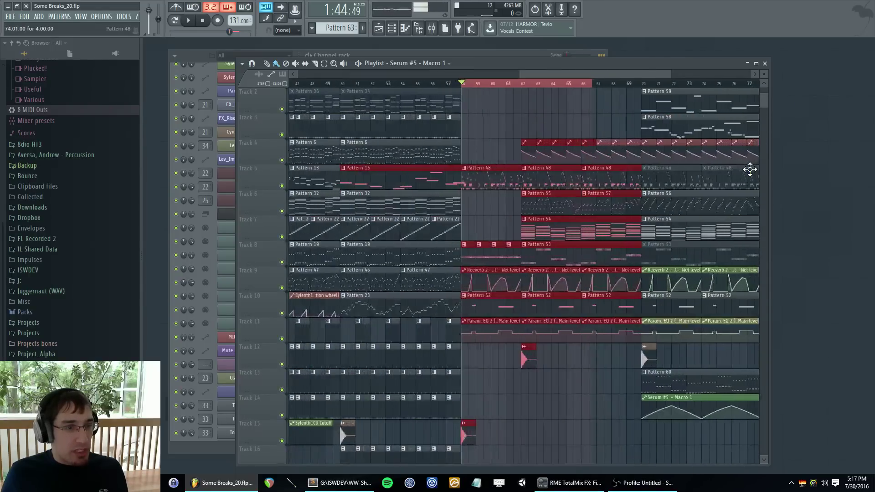
{"action": "scroll", "coordinate": [749, 171], "scroll_direction": "up", "scroll_amount": 2}
{"action": "scroll", "coordinate": [604, 143], "scroll_direction": "up", "scroll_amount": 1}
{"action": "mouse_move", "coordinate": [633, 76]}
{"action": "left_mouse_down"}
{"action": "mouse_move", "coordinate": [646, 77]}
{"action": "mouse_move", "coordinate": [633, 75]}
{"action": "left_mouse_up"}
{"action": "left_click", "coordinate": [710, 87], "text": "ctrl+shift"}
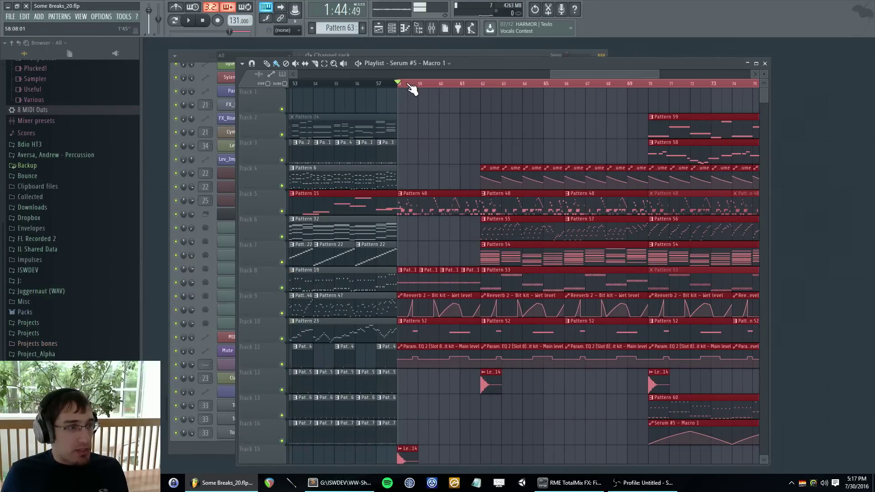
{"action": "key", "text": "space"}
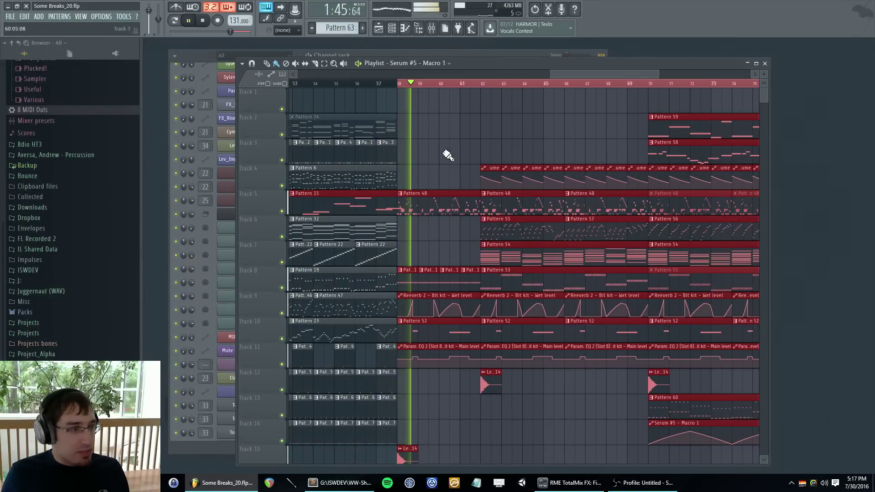
- Open the MIDI #3 notes of Pattern 48 from bar 58 on Track 5, with playback in pattern mode
{"action": "double_click", "coordinate": [432, 199]}
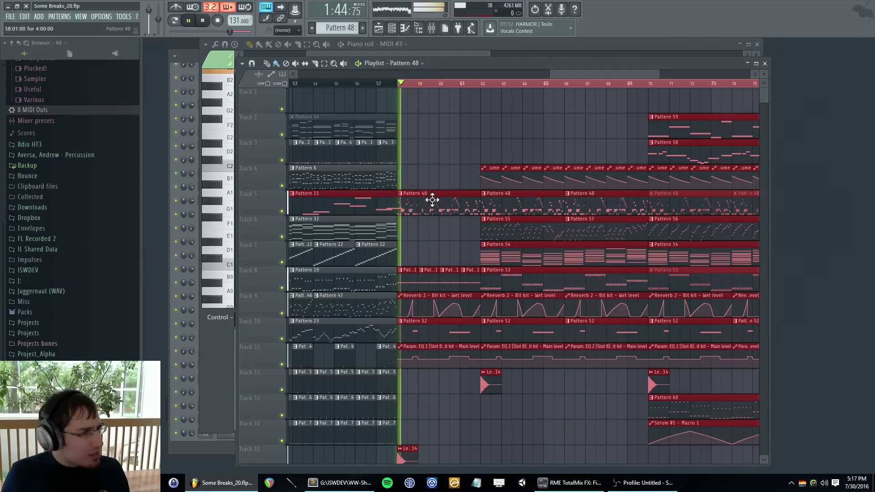
{"action": "key", "text": "F6"}
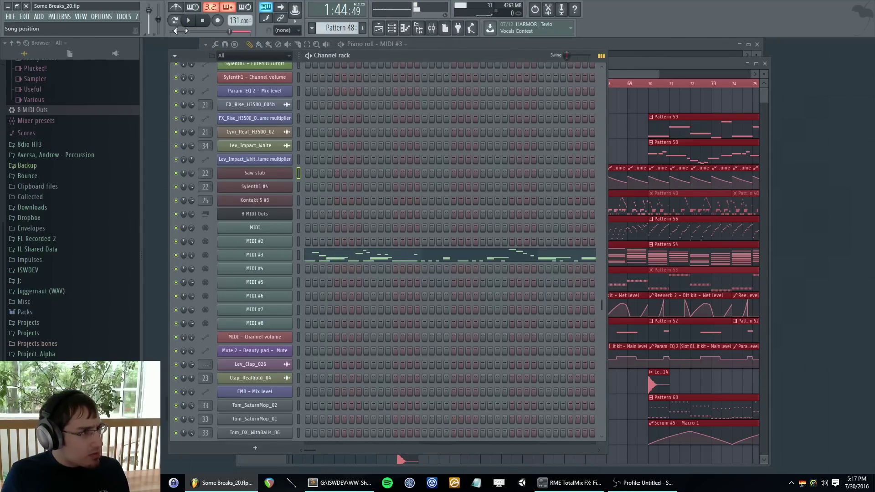
{"action": "key", "text": "l"}
{"action": "key", "text": "space"}
{"action": "right_click", "coordinate": [274, 256]}
{"action": "left_click", "coordinate": [309, 256]}
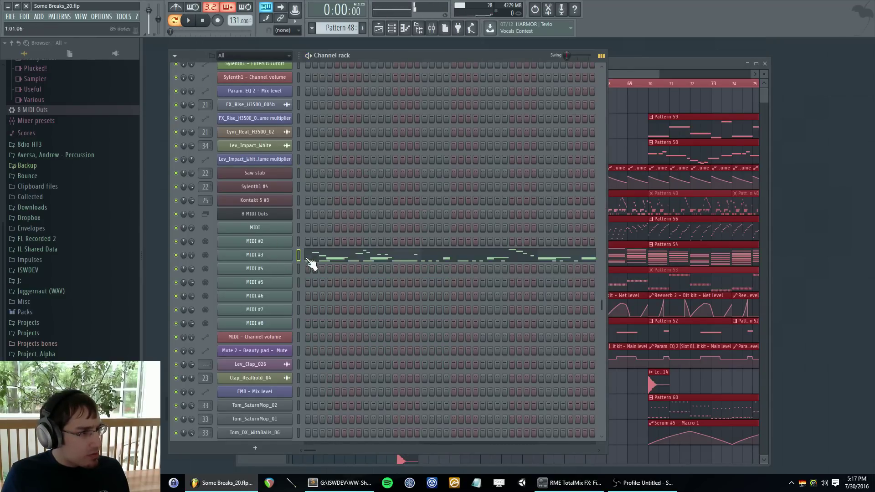
{"action": "right_click", "coordinate": [284, 255]}
{"action": "left_click", "coordinate": [312, 256]}
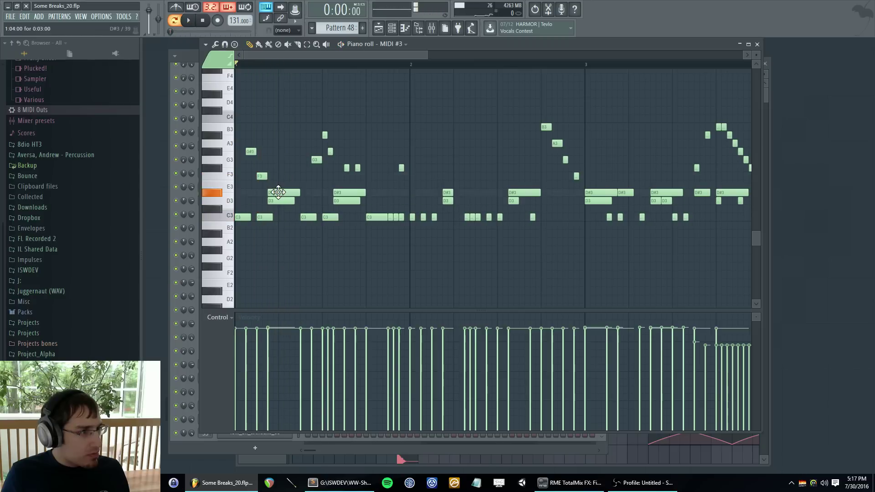
- Replace the first D#3 note in bar 1 with one starting at step 6, using line snap
{"action": "key", "text": "space"}
{"action": "key", "text": "space"}
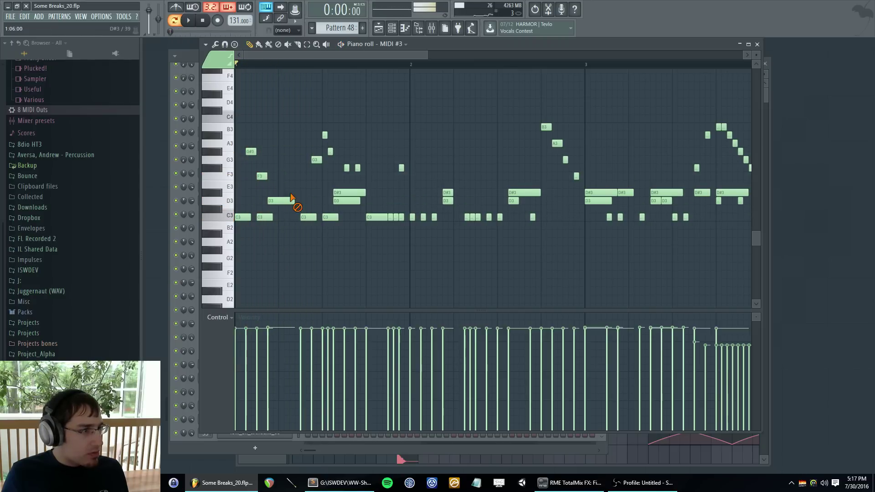
{"action": "left_click", "coordinate": [300, 192]}
{"action": "key", "text": "space"}
{"action": "key", "text": "space"}
{"action": "right_click", "coordinate": [299, 194]}
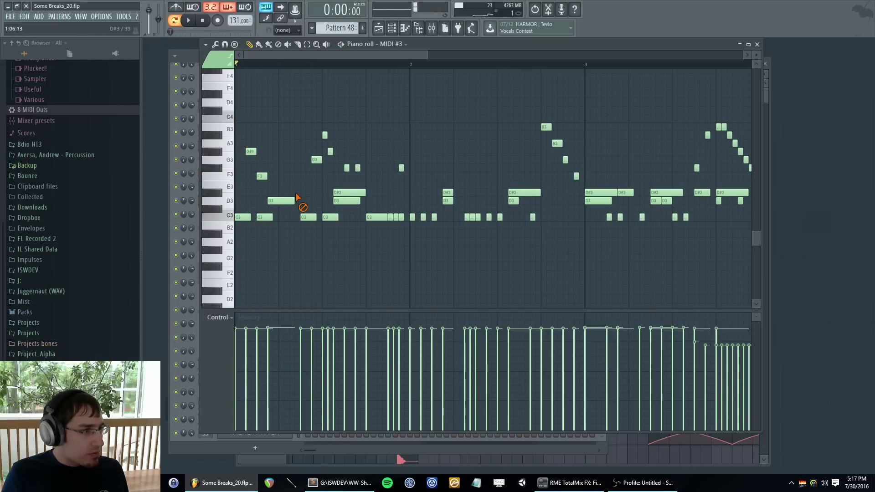
{"action": "left_click", "coordinate": [291, 31]}
{"action": "left_click", "coordinate": [294, 43]}
{"action": "left_click", "coordinate": [293, 193]}
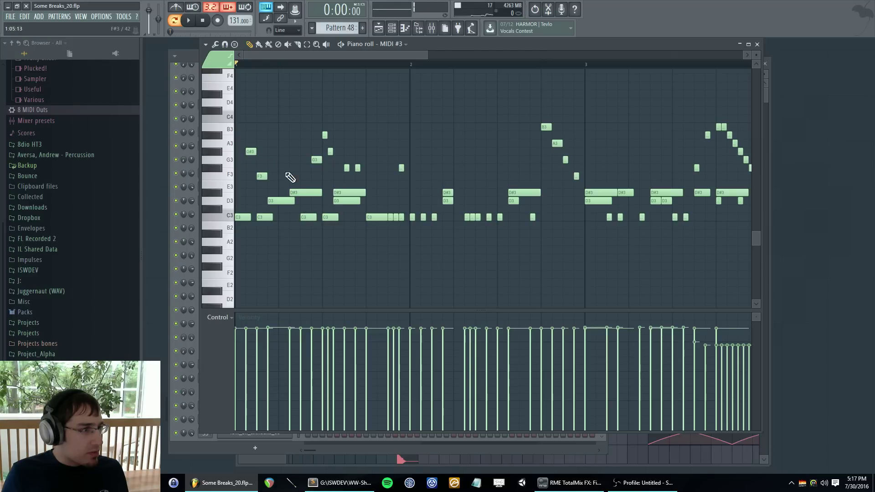
- Audition the pattern and add short E3 notes at step 5 of bar 1 and step 5 of bar 2
{"action": "key", "text": "space"}
{"action": "key", "text": "space"}
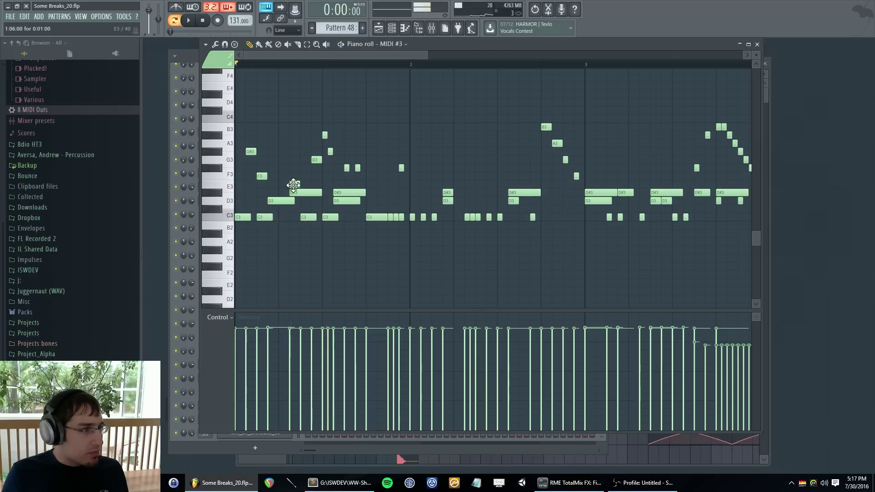
{"action": "key", "text": "space"}
{"action": "left_click", "coordinate": [282, 184]}
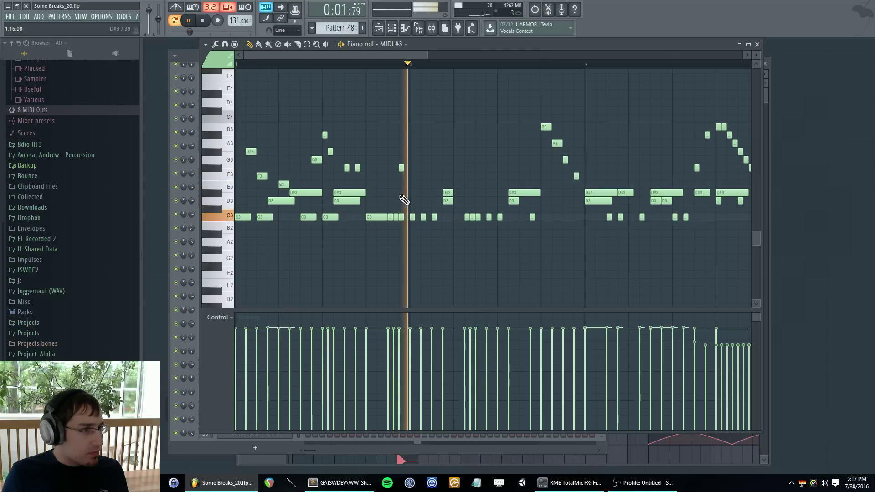
{"action": "key", "text": "space"}
{"action": "key", "text": "space"}
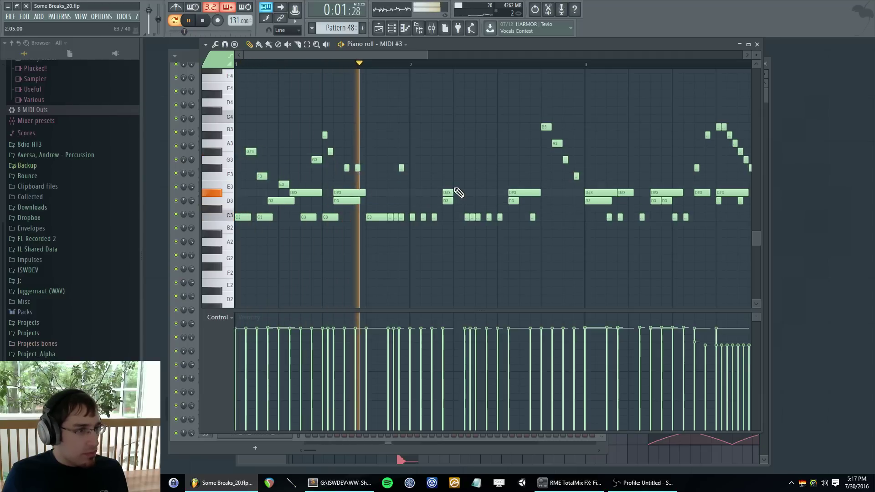
{"action": "left_click", "coordinate": [457, 184]}
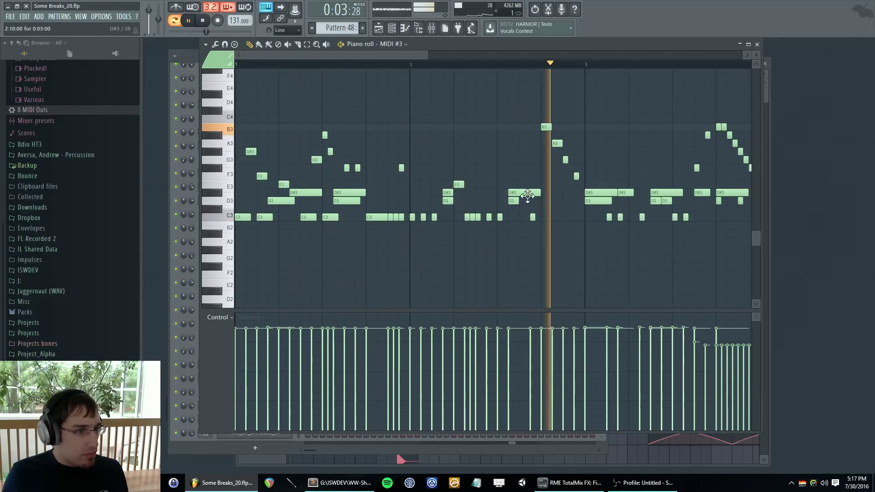
- Play the pattern through to its end and try adding a C3 note at the start of bar 5
{"action": "scroll", "coordinate": [511, 197], "scroll_direction": "down", "scroll_amount": 4}
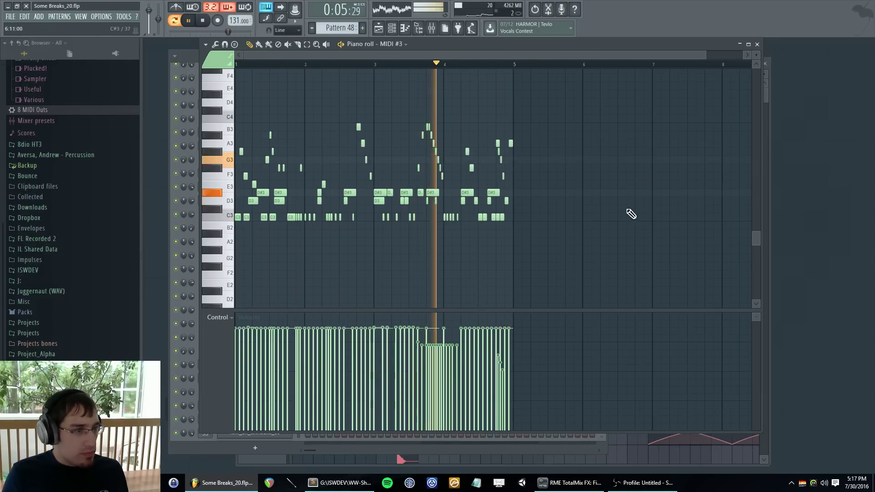
{"action": "scroll", "coordinate": [623, 246], "scroll_direction": "up", "scroll_amount": 3}
{"action": "key", "text": "ctrl+a"}
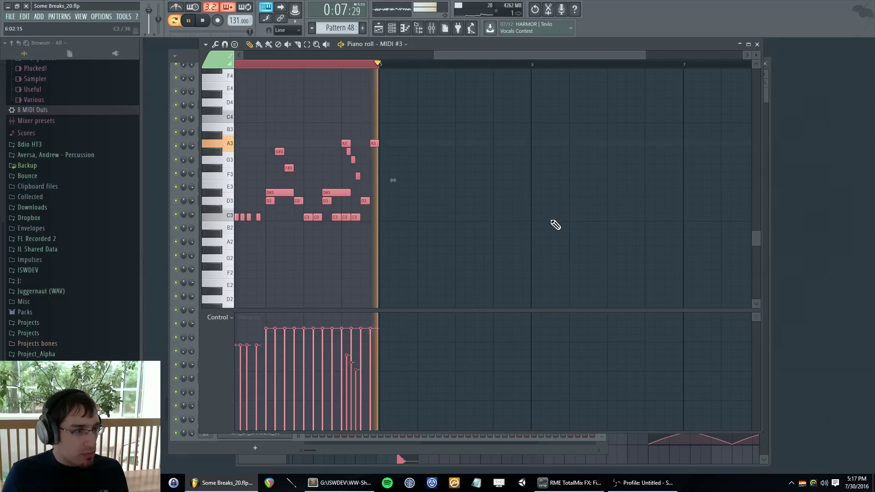
{"action": "key", "text": "space"}
{"action": "left_click", "coordinate": [383, 219]}
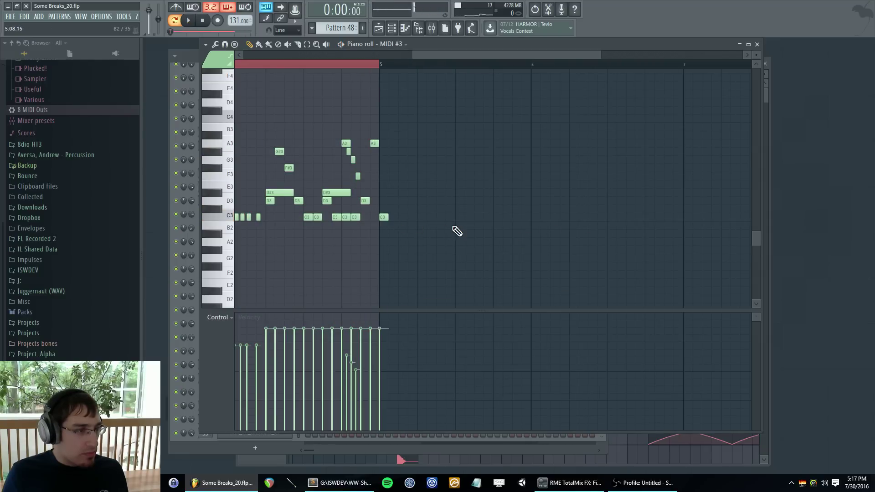
{"action": "scroll", "coordinate": [455, 228], "scroll_direction": "up", "scroll_amount": 2}
{"action": "left_click", "coordinate": [335, 64], "text": "ctrl"}
- Make the Pattern 48 clip at bar 62 on Track 5 unique and delete the Pattern 48 clip at bar 66
{"action": "key", "text": "F5"}
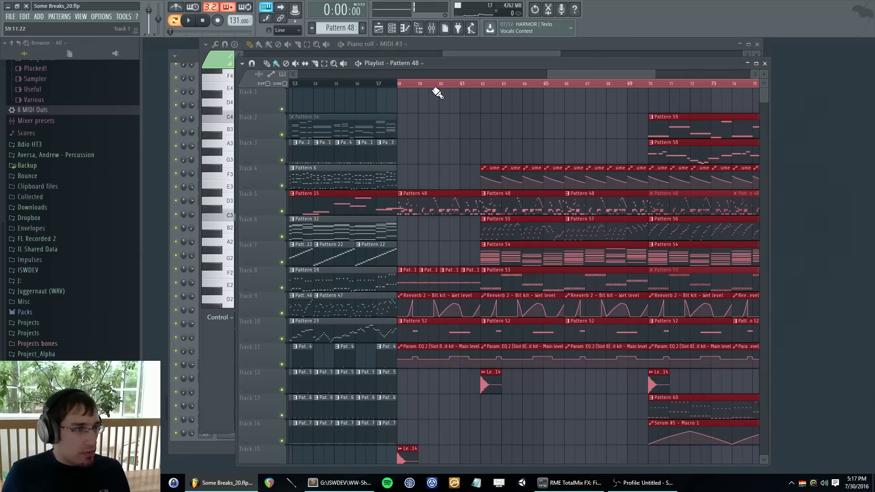
{"action": "left_click", "coordinate": [439, 83]}
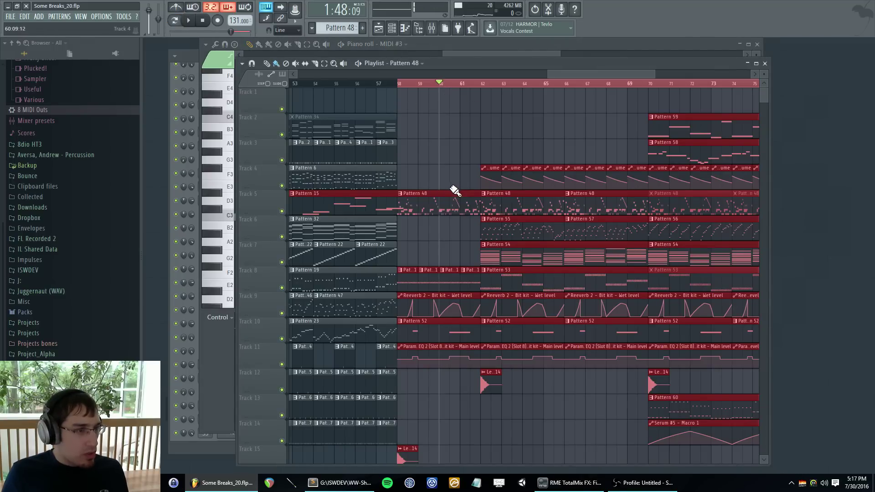
{"action": "key", "text": "F5"}
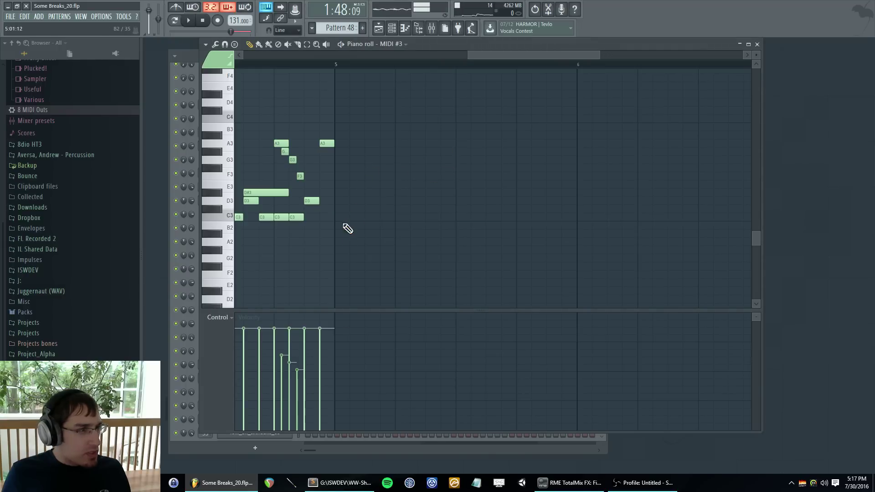
{"action": "key", "text": "F5"}
{"action": "left_click", "coordinate": [485, 196]}
{"action": "left_click", "coordinate": [503, 244]}
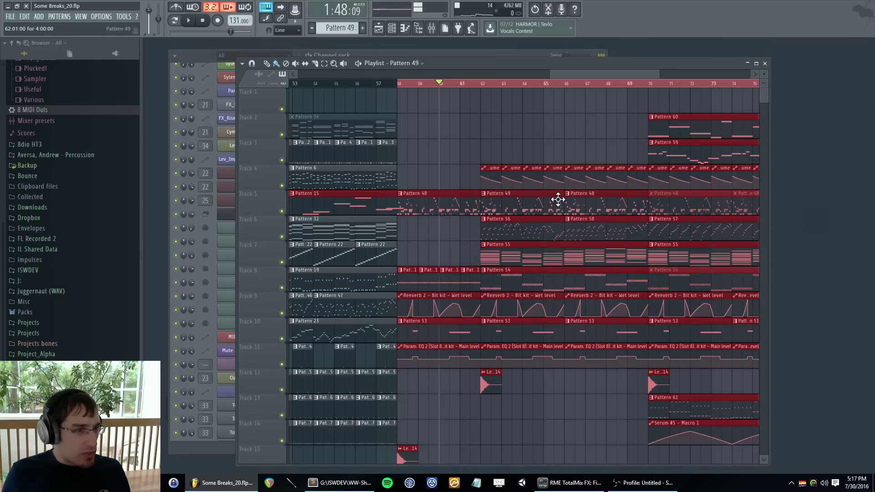
{"action": "right_click", "coordinate": [580, 204]}
- Select bars 62 to 66 in the playlist and open Pattern 49's MIDI #3 notes for a short playback
{"action": "left_click_drag", "start_coordinate": [487, 92], "coordinate": [573, 94]}
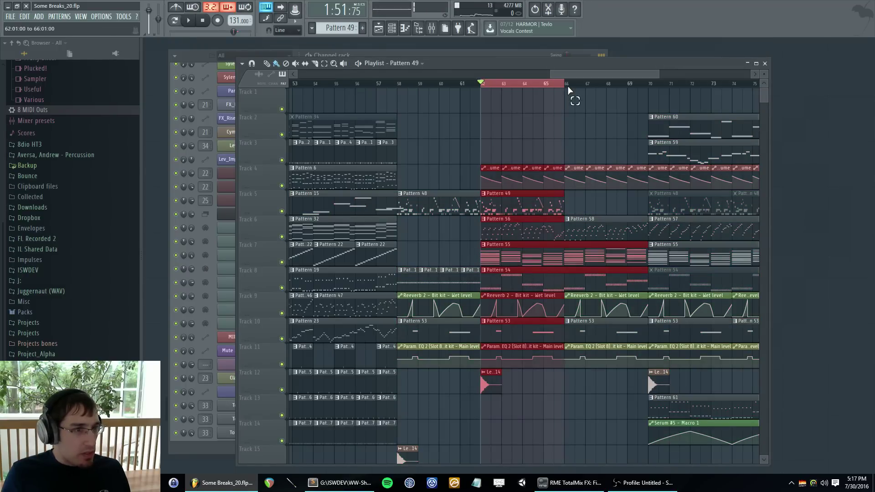
{"action": "key", "text": "F5"}
{"action": "right_click", "coordinate": [290, 254]}
{"action": "left_click", "coordinate": [303, 253]}
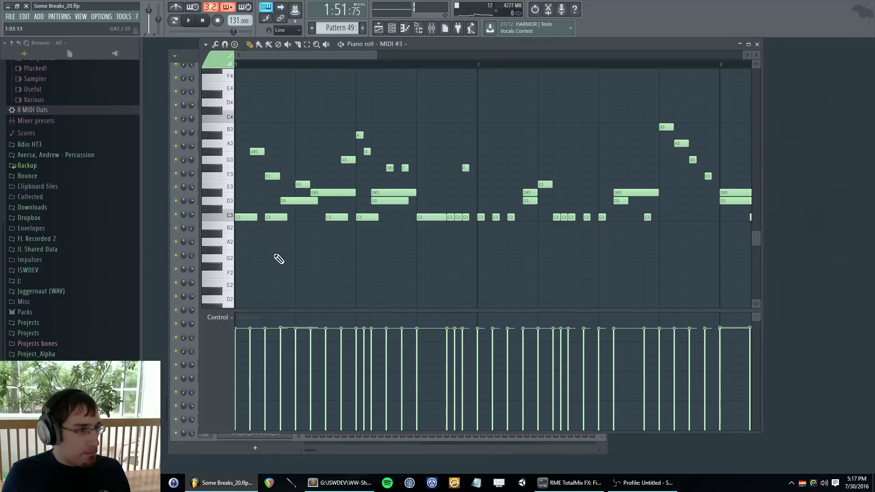
{"action": "key", "text": "space"}
{"action": "key", "text": "space"}
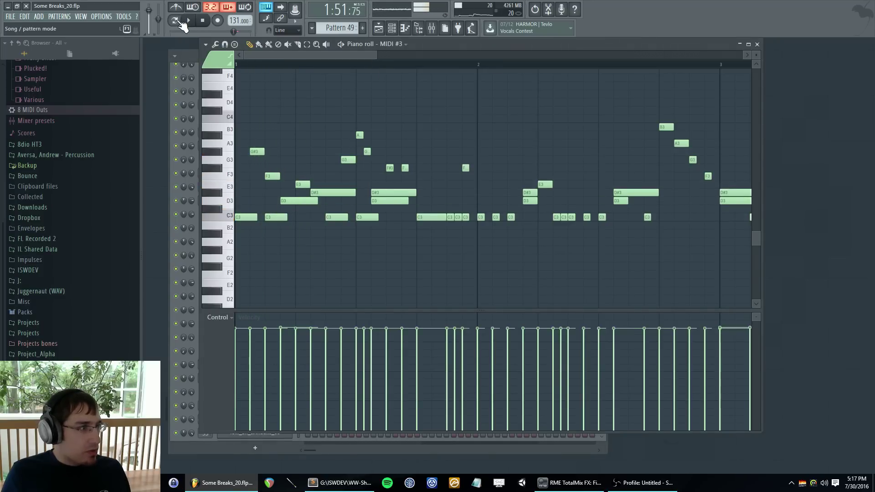
- Check the playlist section from bar 62 and play Pattern 49 on its own in pattern mode
{"action": "key", "text": "F5"}
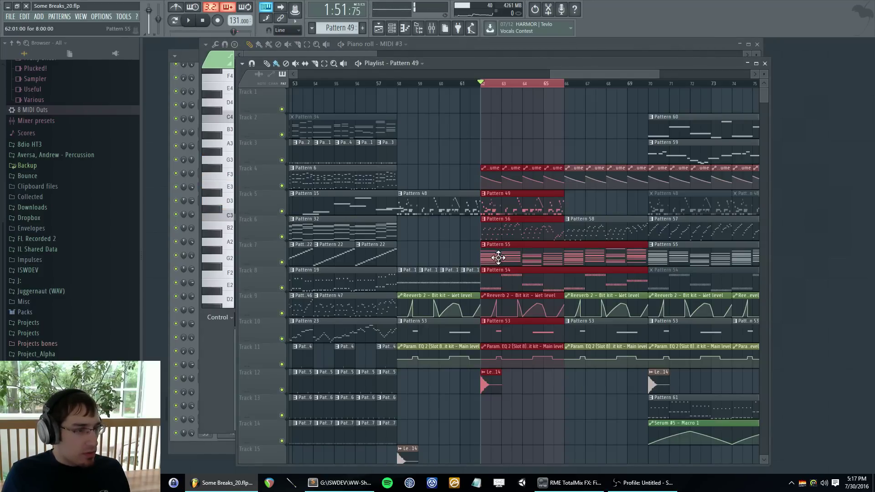
{"action": "key", "text": "space"}
{"action": "left_click", "coordinate": [175, 21]}
{"action": "key", "text": "F5"}
{"action": "key", "text": "space"}
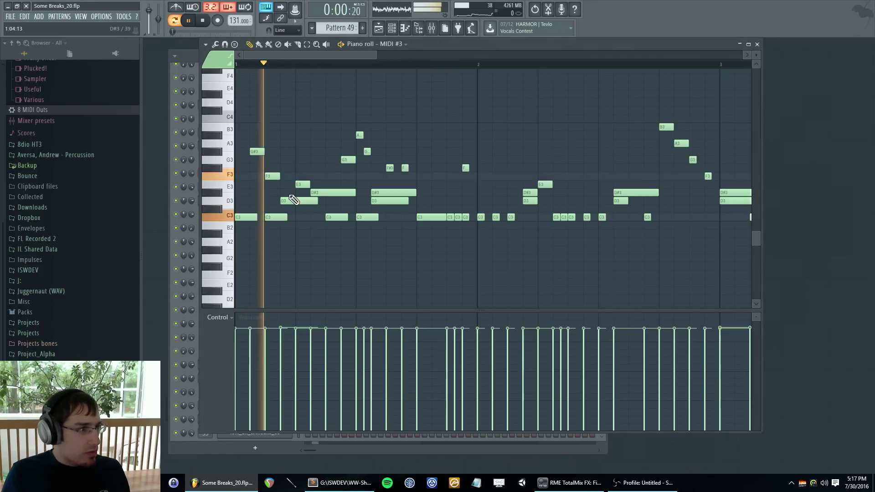
{"action": "key", "text": "space"}
- Check the arrangement around bar 63 against Pattern 49's MIDI #3 notes, switching between song and pattern playback
{"action": "key", "text": "F5"}
{"action": "left_click", "coordinate": [513, 83]}
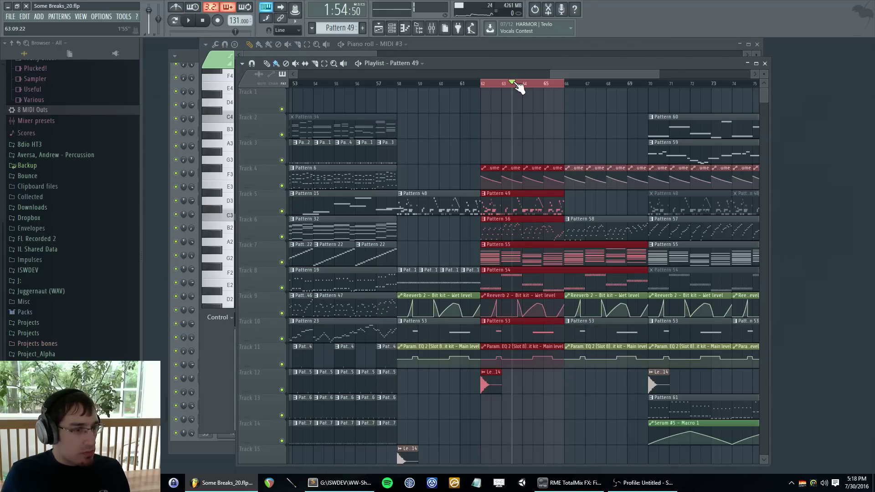
{"action": "key", "text": "F5"}
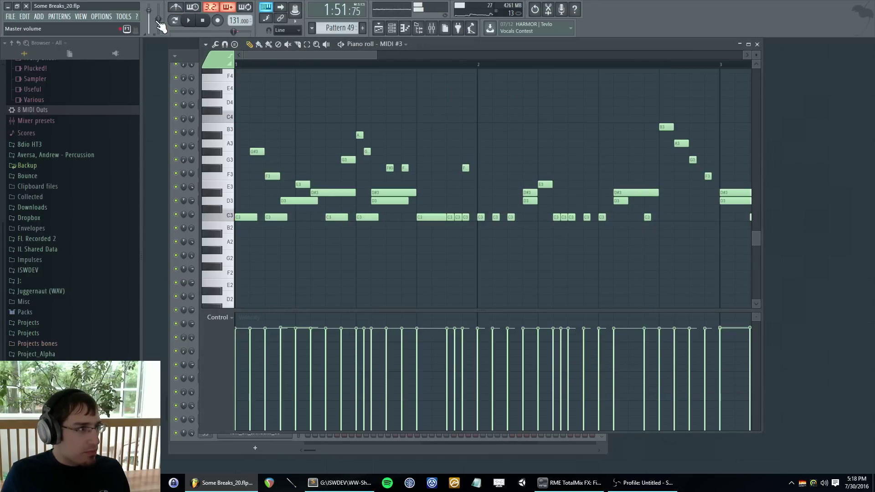
{"action": "left_click", "coordinate": [174, 21]}
{"action": "key", "text": "space"}
{"action": "key", "text": "F5"}
{"action": "key", "text": "space"}
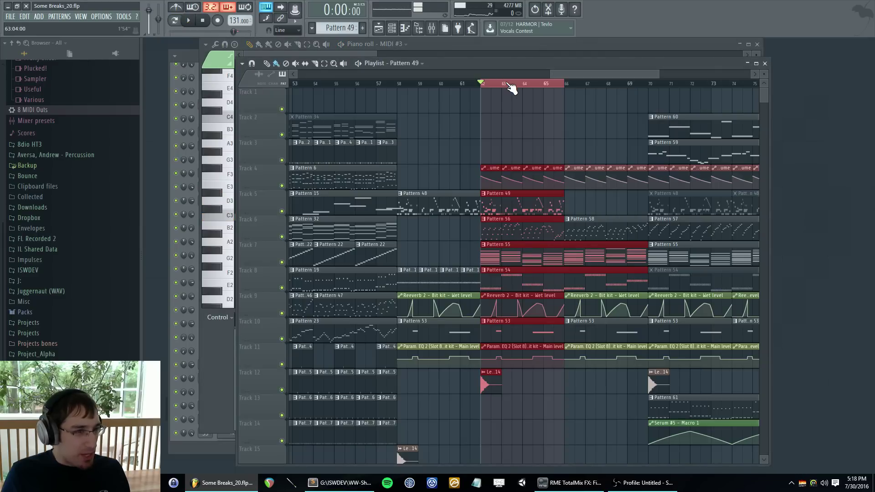
- Play Pattern 49's MIDI #3 notes on their own and shorten the first two C3 notes of bar 1 to half a step
{"action": "left_click", "coordinate": [509, 85]}
{"action": "key", "text": "F5"}
{"action": "left_click", "coordinate": [175, 21]}
{"action": "key", "text": "space"}
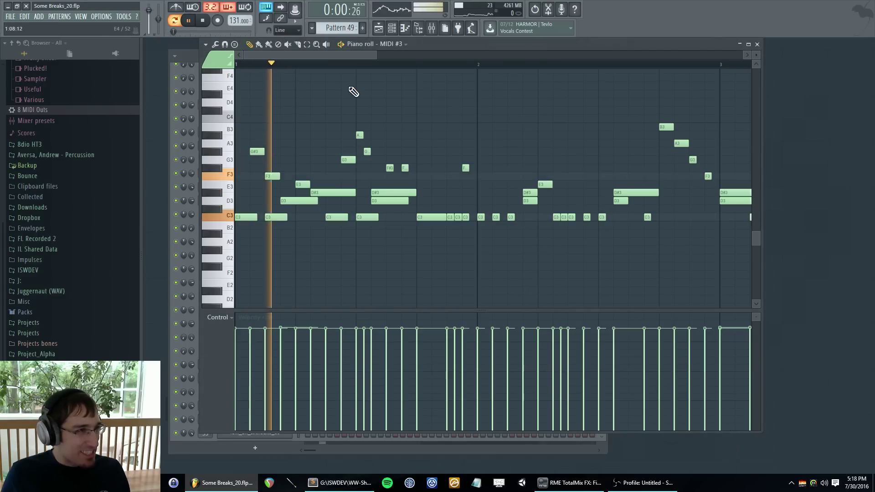
{"action": "scroll", "coordinate": [360, 114], "scroll_direction": "down", "scroll_amount": 2}
{"action": "key", "text": "space"}
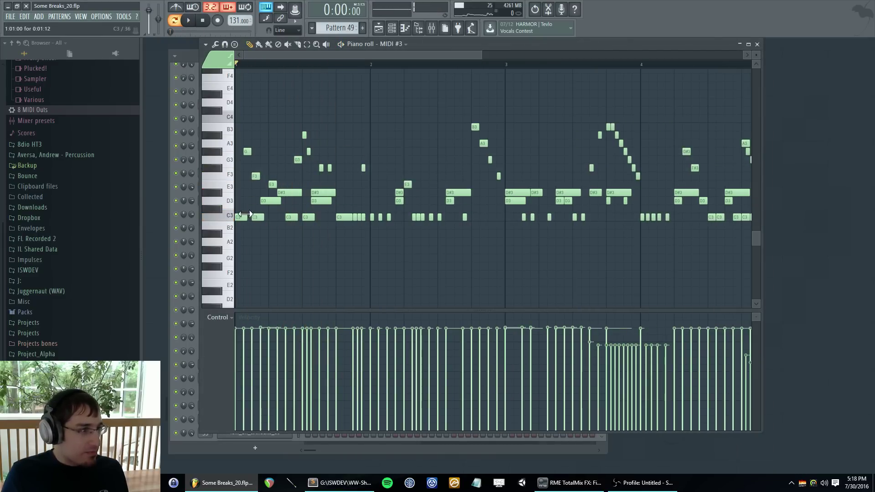
{"action": "scroll", "coordinate": [246, 200], "scroll_direction": "up", "scroll_amount": 3}
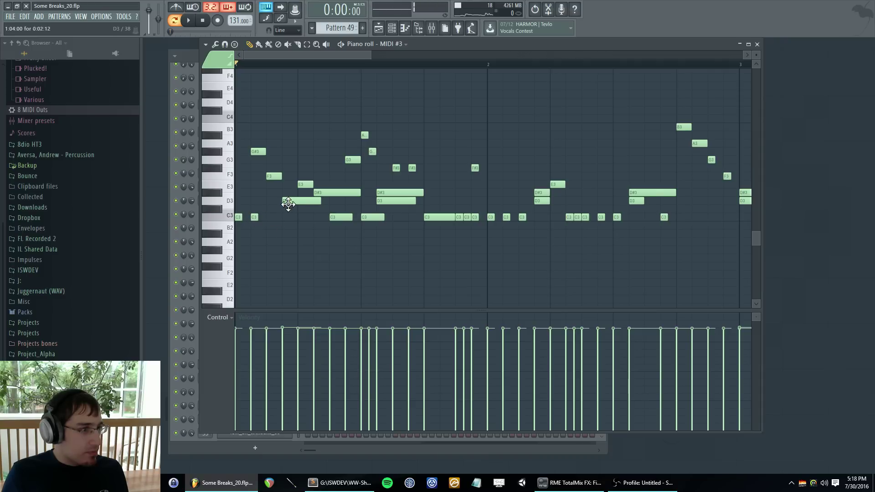
- Move the first D3 note of bar 1 one step earlier, to step 3, and delete the opening G#3 and F3 notes
{"action": "left_click_drag", "start_coordinate": [288, 204], "coordinate": [274, 205]}
{"action": "key", "text": "space"}
{"action": "key", "text": "space"}
{"action": "right_click", "coordinate": [273, 177]}
{"action": "right_click", "coordinate": [259, 152]}
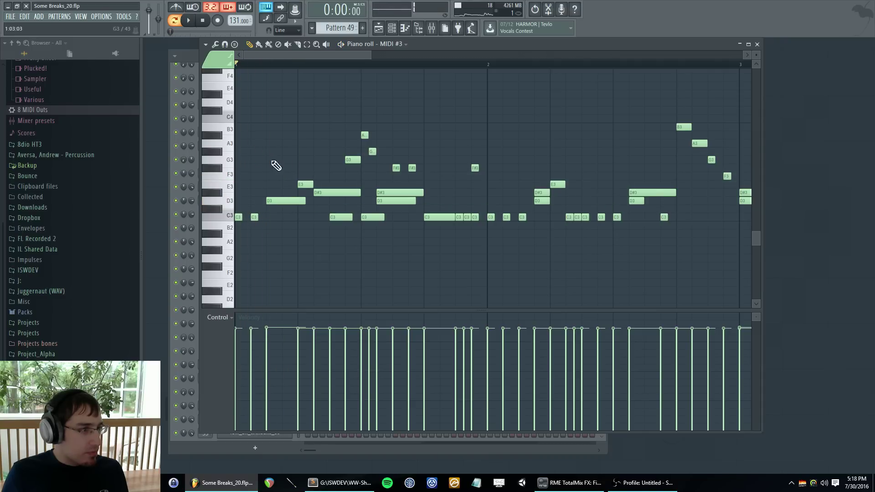
{"action": "key", "text": "space"}
- Add a C3 note at step 4 of bar 1, beneath the first D3 note, and listen to the result
{"action": "left_click", "coordinate": [286, 219]}
{"action": "key", "text": "space"}
{"action": "key", "text": "space"}
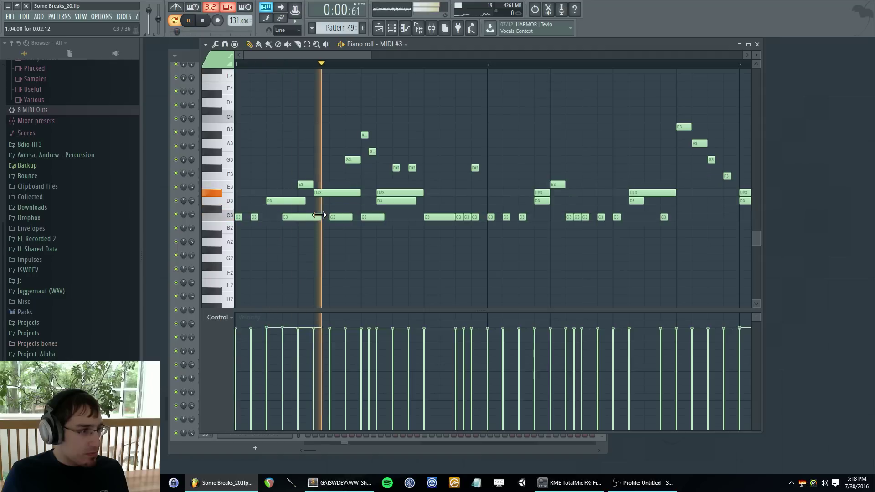
{"action": "key", "text": "space"}
- Shorten the C3 notes on steps 4 and 7 of bar 1, shift the following C3 to step 8 and delete the G3 note
{"action": "left_click_drag", "start_coordinate": [320, 217], "coordinate": [356, 218]}
{"action": "key", "text": "space"}
{"action": "right_click", "coordinate": [349, 162]}
{"action": "key", "text": "space"}
{"action": "key", "text": "space"}
{"action": "key", "text": "space"}
{"action": "key", "text": "space"}
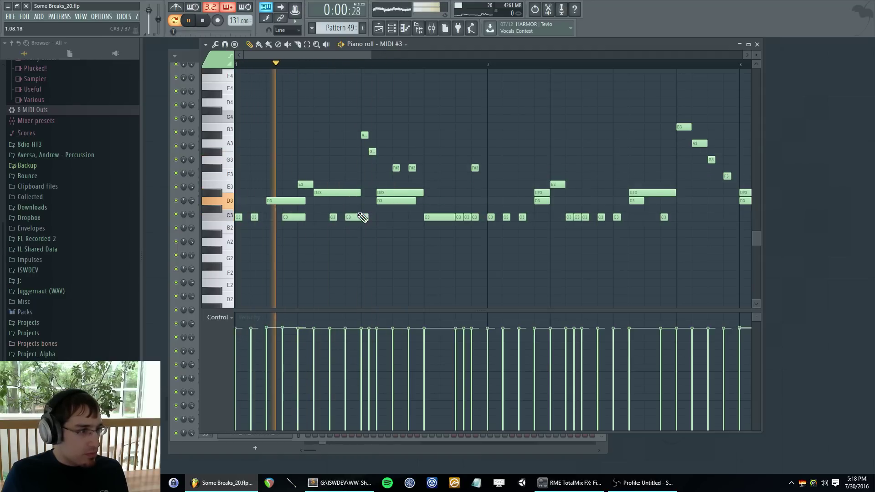
- Replace the stacked D#3 and D3 notes at step 10 with D3 notes on steps 8, 11 and 12, and delete the high notes above
{"action": "key", "text": "space"}
{"action": "key", "text": "space"}
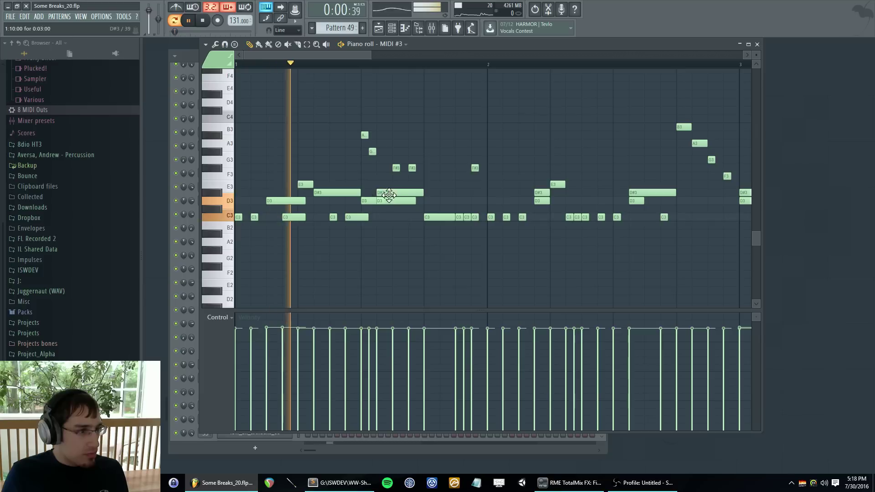
{"action": "right_click", "coordinate": [386, 193]}
{"action": "right_click", "coordinate": [387, 201]}
{"action": "key", "text": "space"}
{"action": "left_click", "coordinate": [354, 205]}
{"action": "key", "text": "space"}
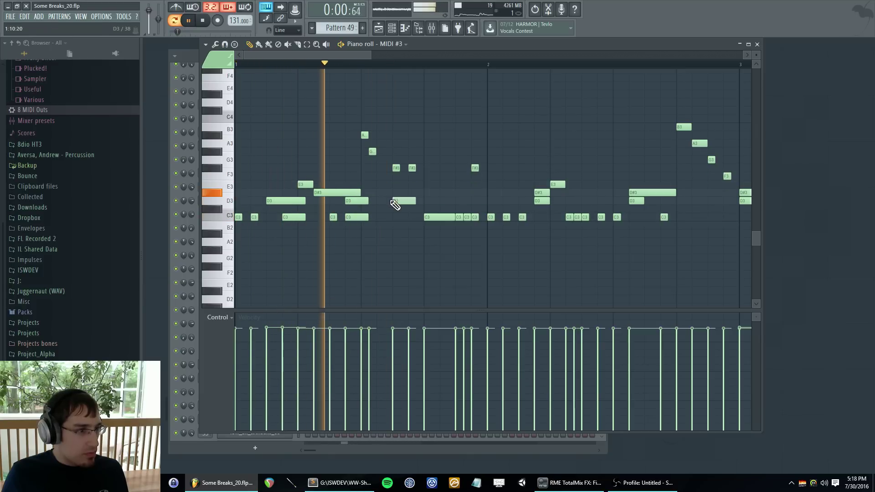
{"action": "left_click", "coordinate": [395, 203]}
{"action": "key", "text": "space"}
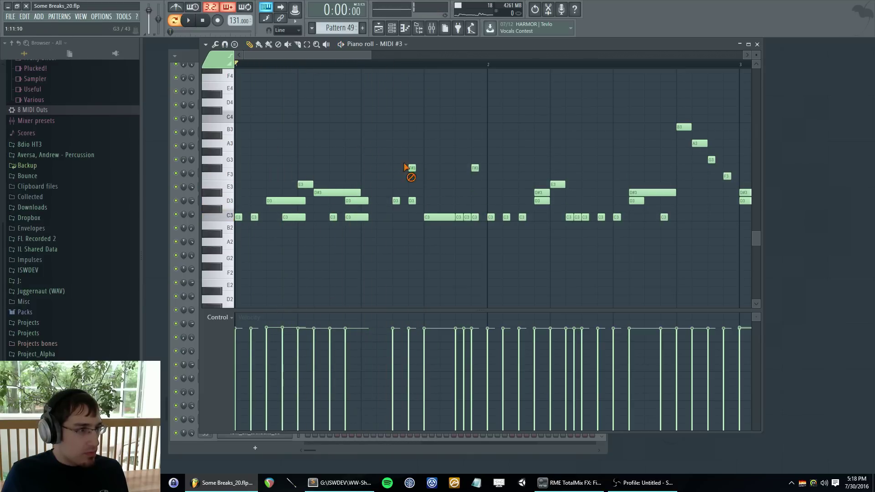
- Set the snap to 1/4 step and add a rapid run of four C3 notes on step 3 of bar 1
{"action": "left_click", "coordinate": [298, 31]}
{"action": "left_click", "coordinate": [295, 80]}
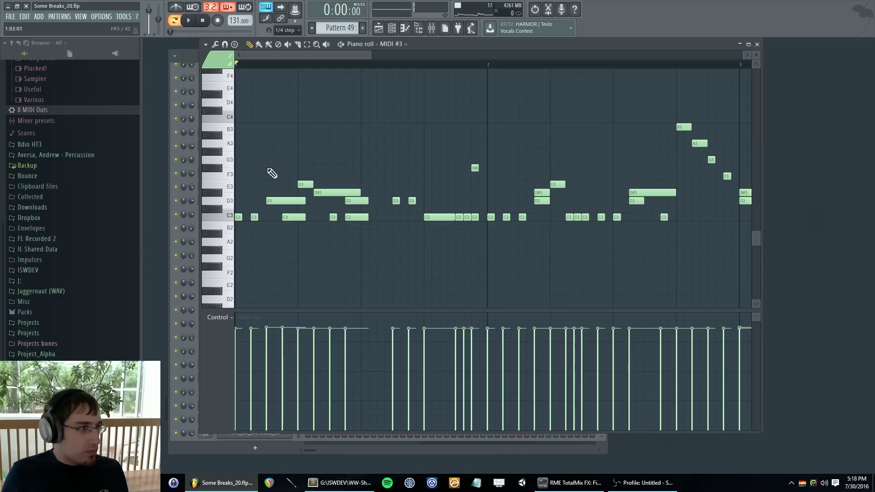
{"action": "key", "text": "space"}
{"action": "key", "text": "space"}
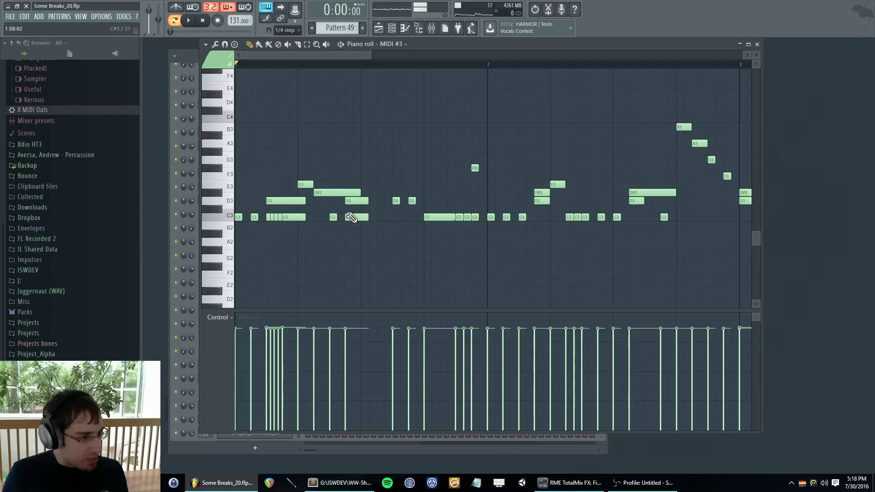
{"action": "key", "text": "space"}
{"action": "key", "text": "space"}
{"action": "key", "text": "space"}
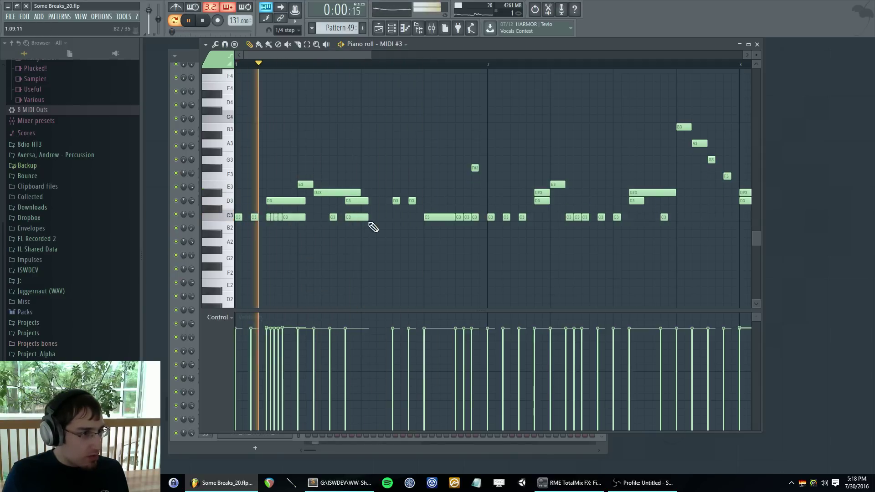
- Add a quarter-step C3 note at step 10 of bar 1 and turn the D3 on step 12 into four quarter-step D#3 notes
{"action": "left_click", "coordinate": [379, 217]}
{"action": "key", "text": "space"}
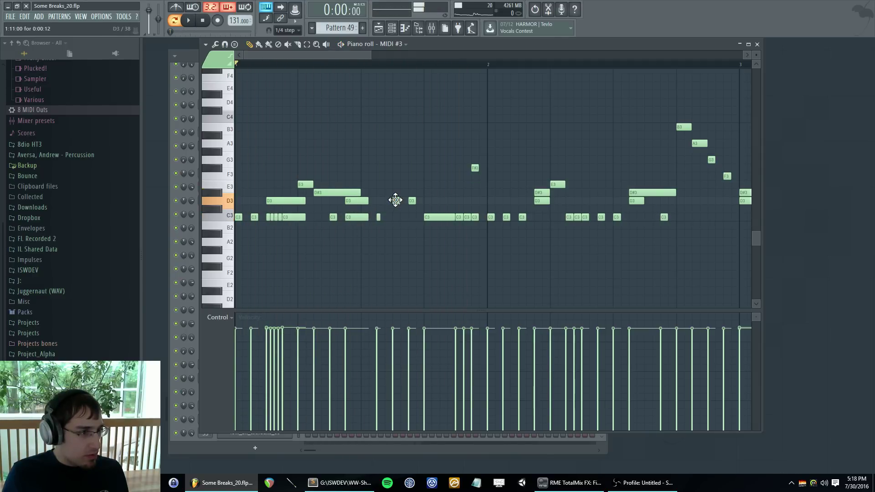
{"action": "mouse_move", "coordinate": [411, 202]}
{"action": "left_mouse_down"}
{"action": "mouse_move", "coordinate": [407, 209]}
{"action": "mouse_move", "coordinate": [417, 191]}
{"action": "left_mouse_up"}
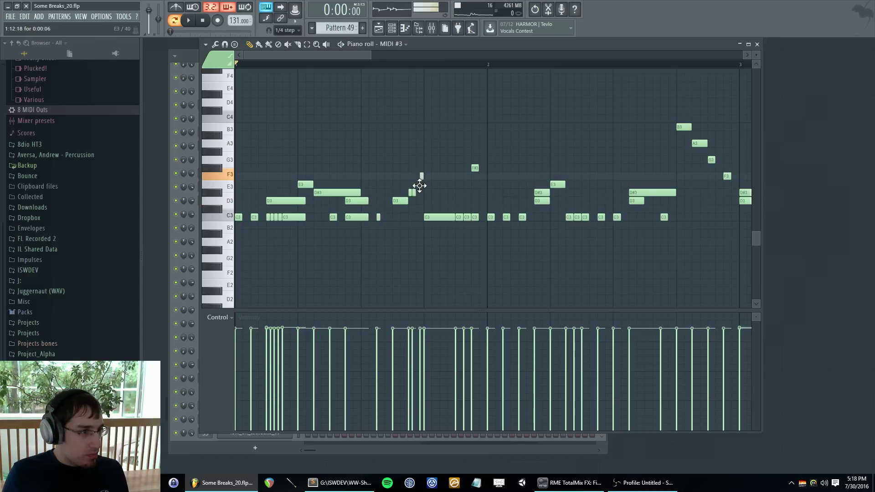
{"action": "key", "text": "space"}
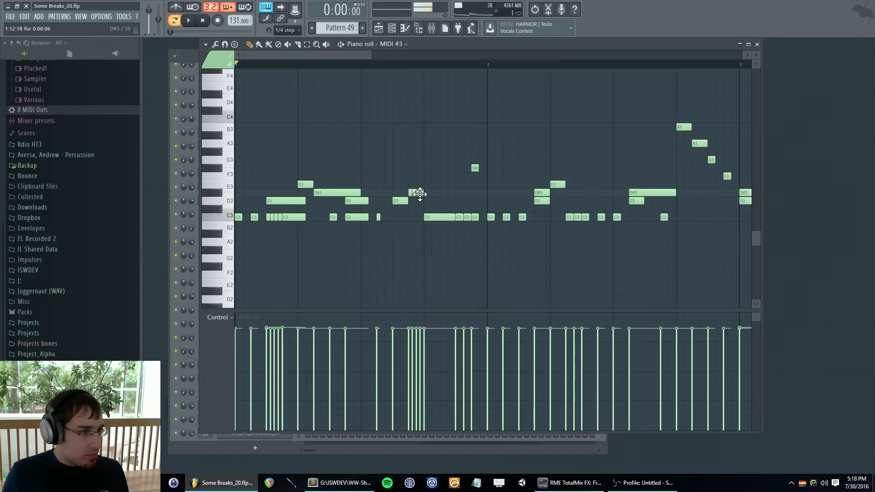
{"action": "left_click", "coordinate": [421, 192]}
- Add a short G#3 note in step 10, then with Line snap add one-step A#3 and B3 notes on steps 9 and 10
{"action": "left_click", "coordinate": [387, 151]}
{"action": "key", "text": "space"}
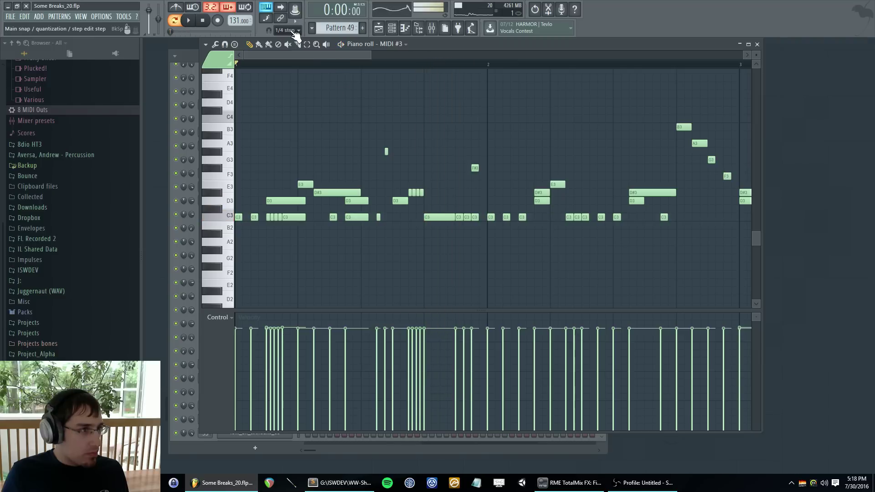
{"action": "left_click", "coordinate": [287, 30]}
{"action": "left_click", "coordinate": [285, 69]}
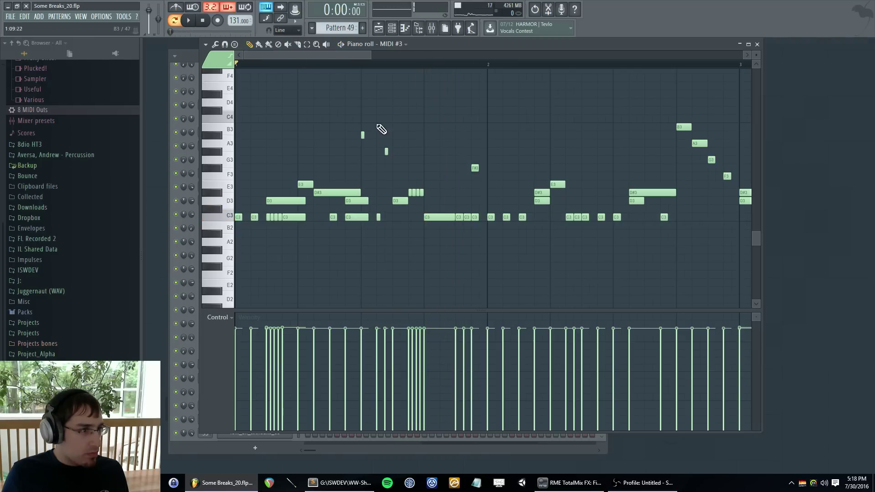
{"action": "left_click", "coordinate": [378, 127]}
{"action": "key", "text": "space"}
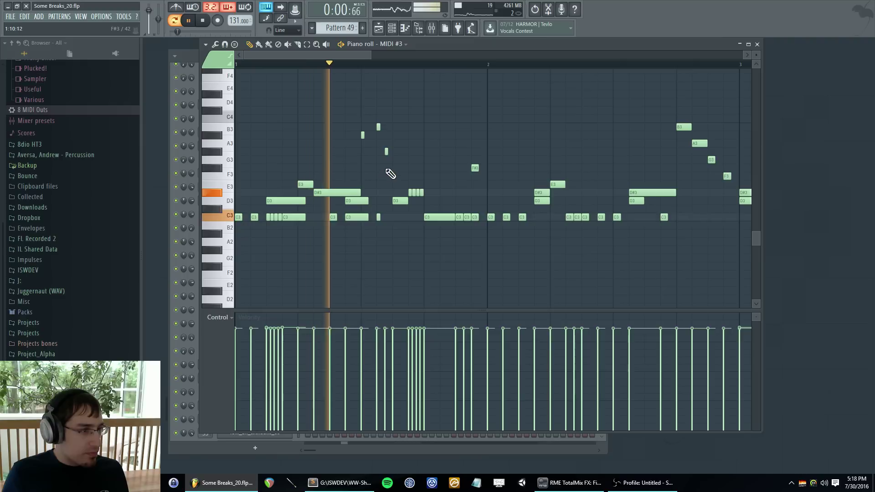
{"action": "key", "text": "space"}
{"action": "left_click", "coordinate": [363, 135]}
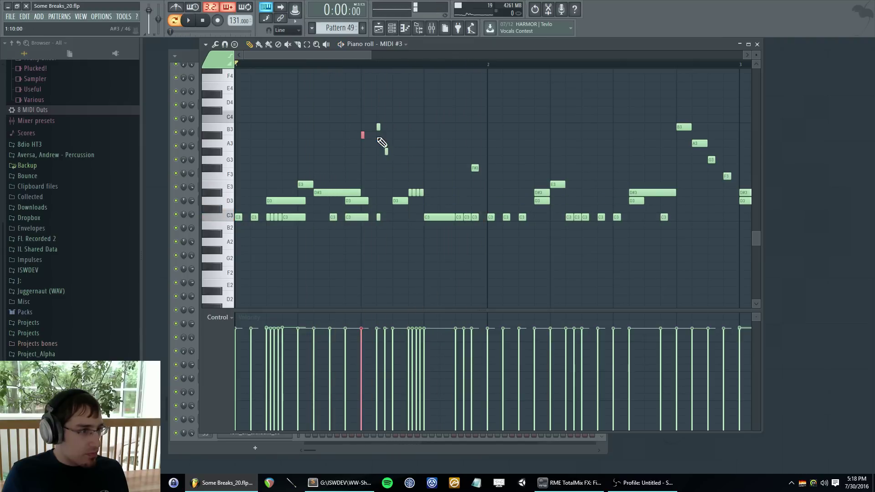
{"action": "key", "text": "space"}
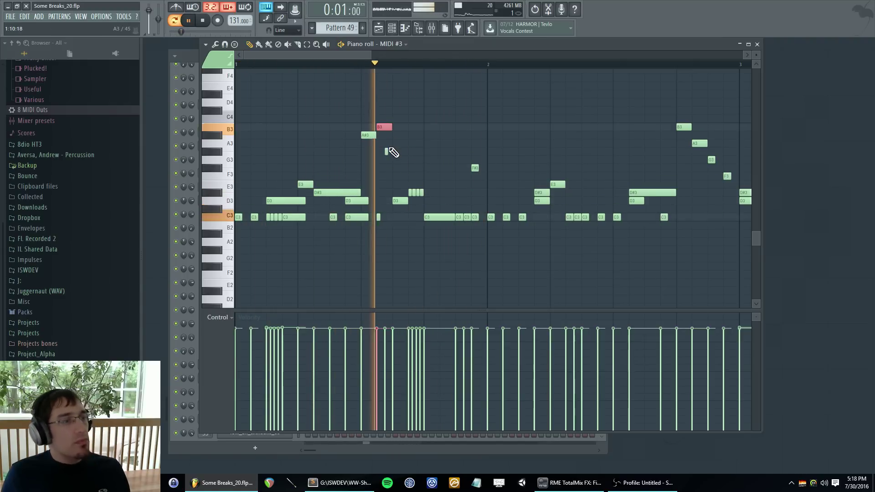
- Set the snap to 1/2 step, thin out the repeated C3 notes closing bar 1 and move the F#3 note to D3 at step 14
{"action": "left_click", "coordinate": [288, 30]}
{"action": "left_click", "coordinate": [287, 95]}
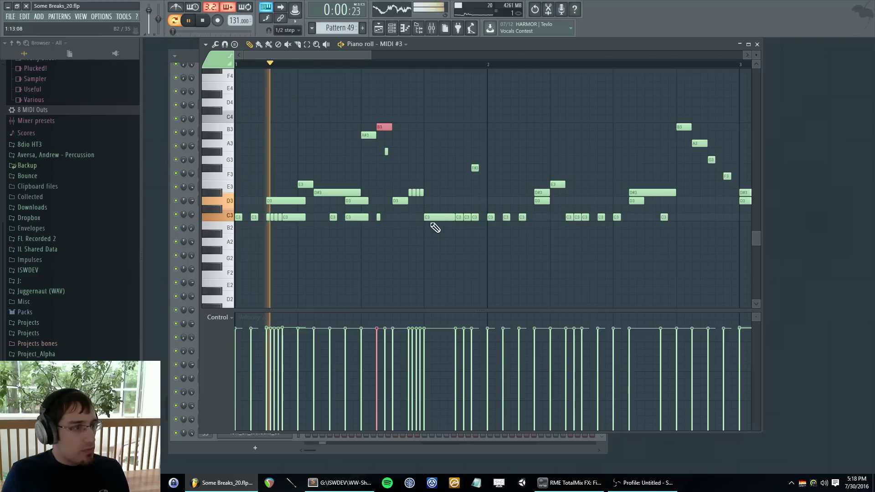
{"action": "right_click", "coordinate": [458, 217]}
{"action": "key", "text": "space"}
{"action": "left_click_drag", "start_coordinate": [475, 168], "coordinate": [445, 200]}
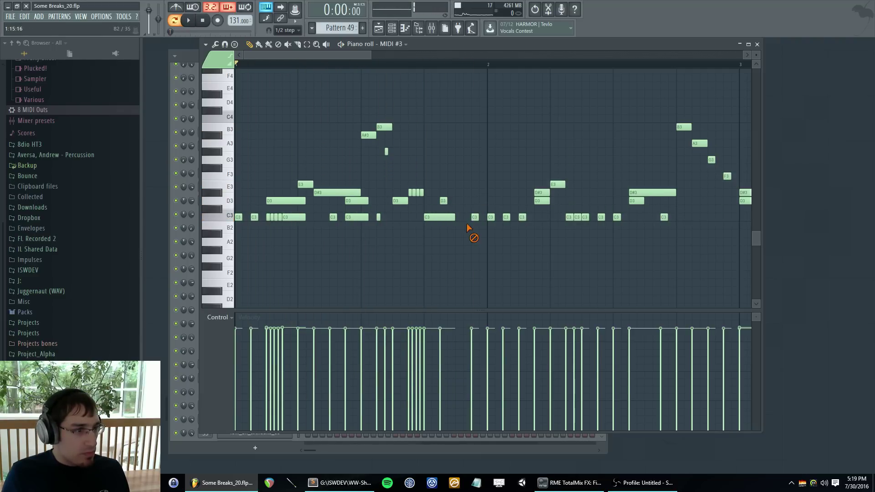
- Add D3 notes on steps 15 and 16 of bar 1, extend the first to a full step and delete the C3 on step 16
{"action": "left_click", "coordinate": [458, 200]}
{"action": "left_click", "coordinate": [474, 201]}
{"action": "key", "text": "space"}
{"action": "right_click", "coordinate": [475, 217]}
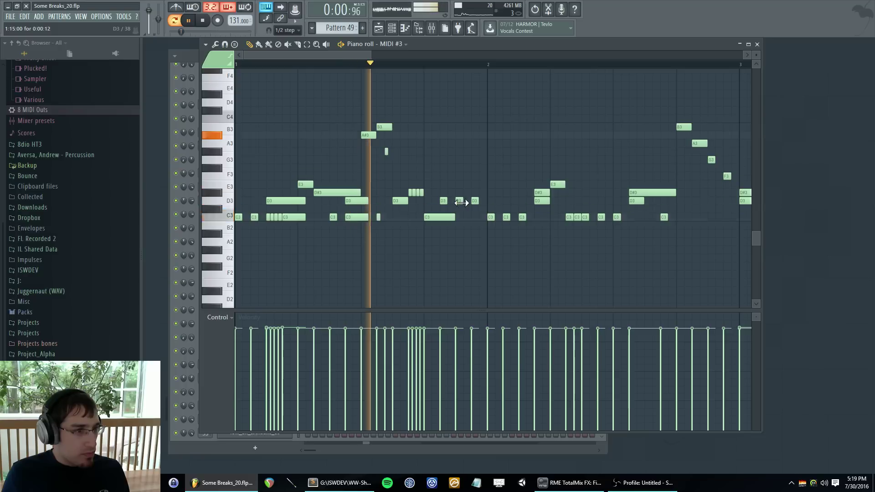
{"action": "left_click_drag", "start_coordinate": [461, 203], "coordinate": [472, 202]}
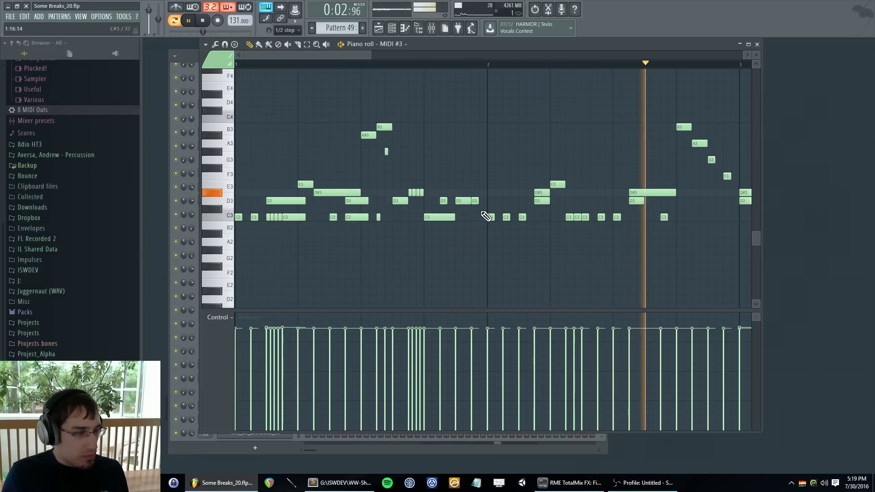
- Delete all MIDI #3 notes in Pattern 49 from bar 2 onward
{"action": "key", "text": "space"}
{"action": "scroll", "coordinate": [486, 216], "scroll_direction": "down", "scroll_amount": 1}
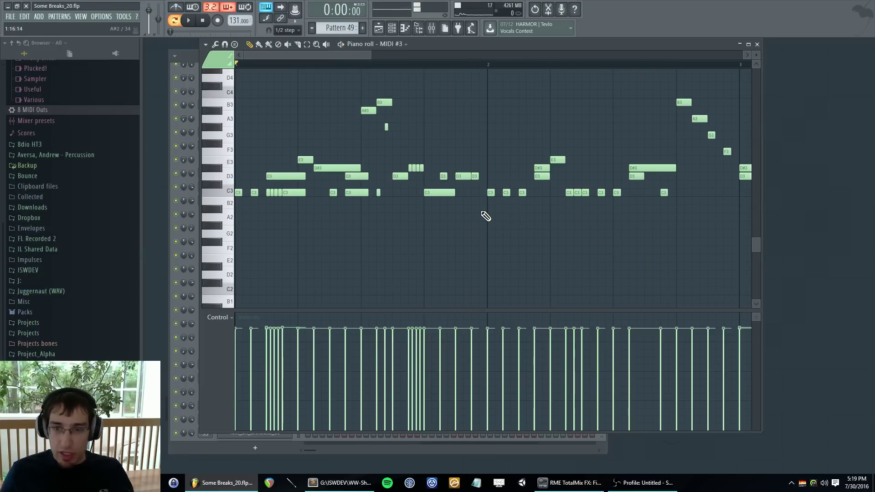
{"action": "scroll", "coordinate": [486, 216], "scroll_direction": "up", "scroll_amount": 3}
{"action": "scroll", "coordinate": [466, 237], "scroll_direction": "down", "scroll_amount": 7}
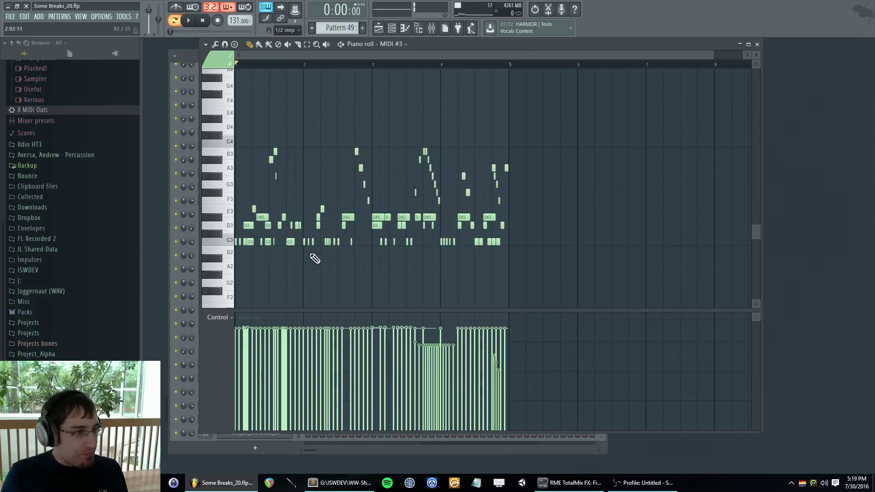
{"action": "left_click_drag", "start_coordinate": [305, 257], "coordinate": [657, 110]}
{"action": "key", "text": "Delete"}
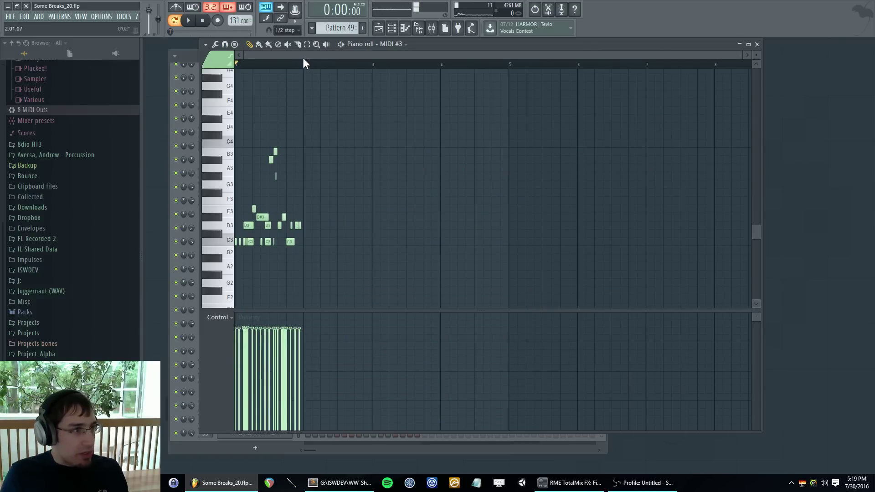
- Start bar 2 with two pairs of one-step C3 notes separated by a one-step gap
{"action": "scroll", "coordinate": [332, 74], "scroll_direction": "up", "scroll_amount": 4}
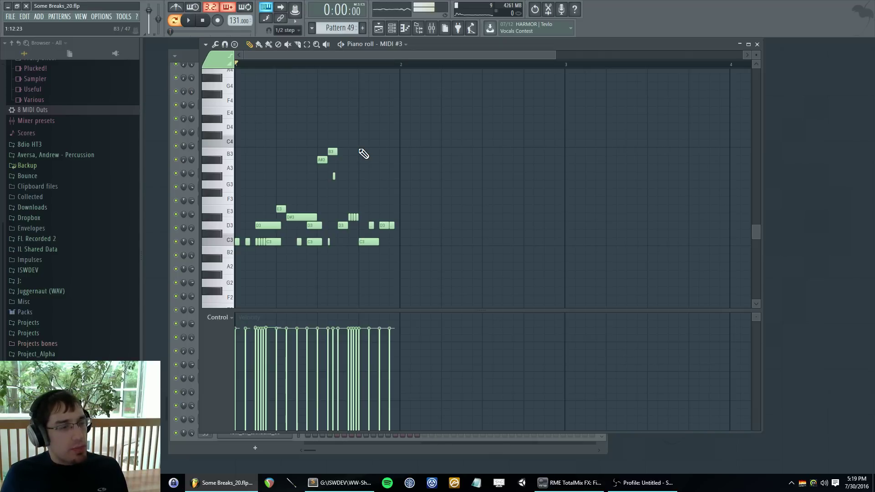
{"action": "key", "text": "space"}
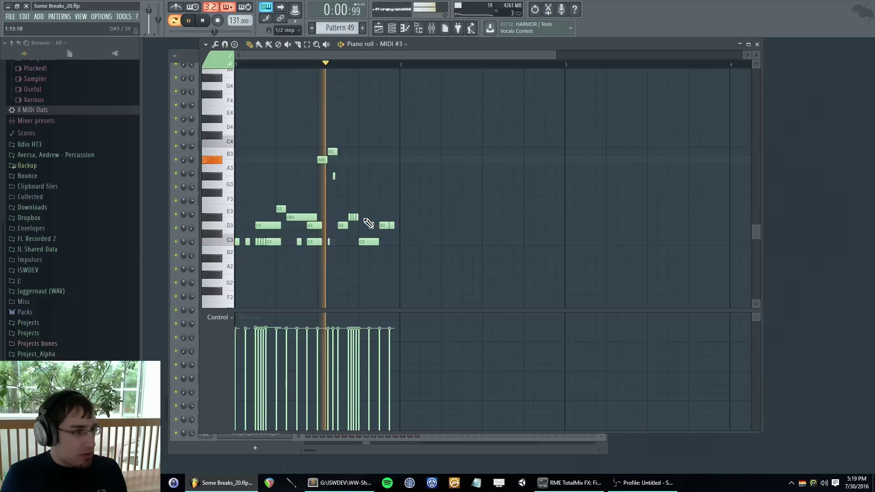
{"action": "left_click", "coordinate": [406, 242]}
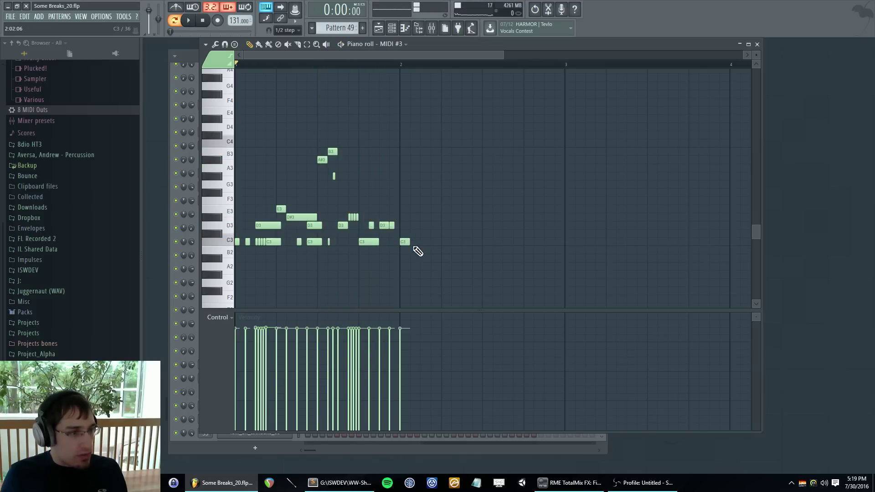
{"action": "left_click", "coordinate": [434, 242]}
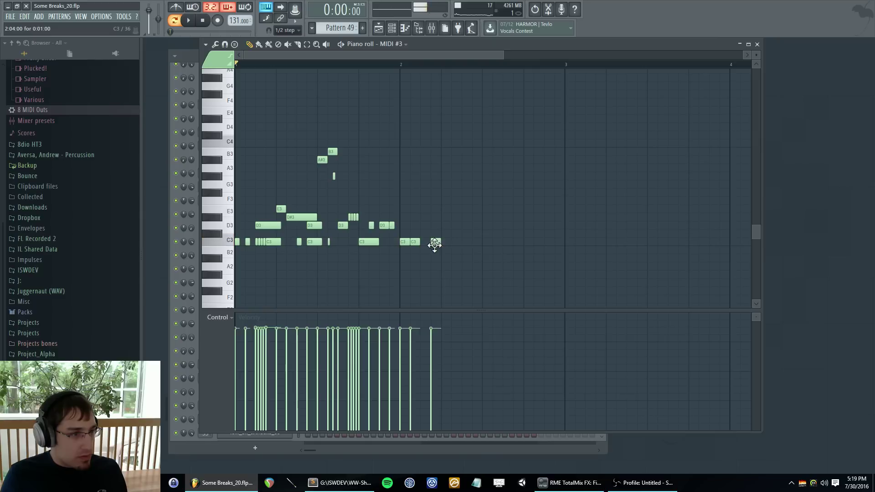
{"action": "left_click_drag", "start_coordinate": [449, 242], "coordinate": [444, 242]}
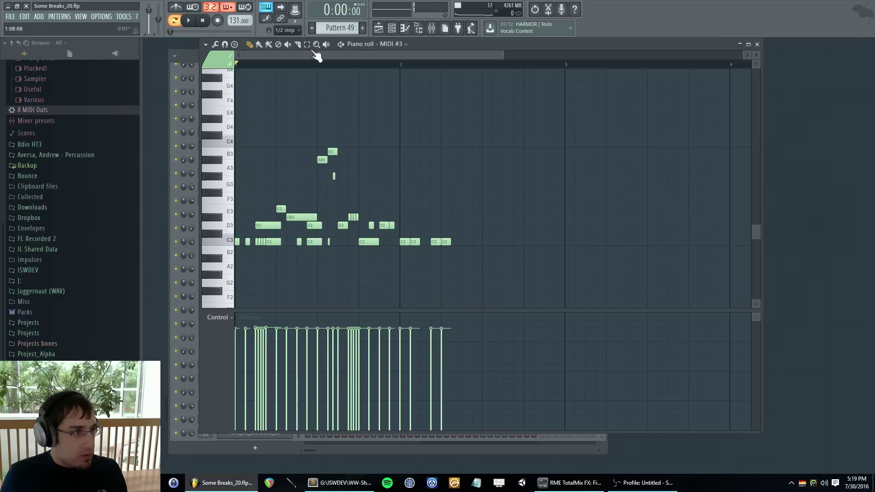
- Continue the spaced C3 pairs through bar 2, fill its last four steps with consecutive C3 notes and play the pattern
{"action": "left_click", "coordinate": [287, 30]}
{"action": "left_click", "coordinate": [283, 39]}
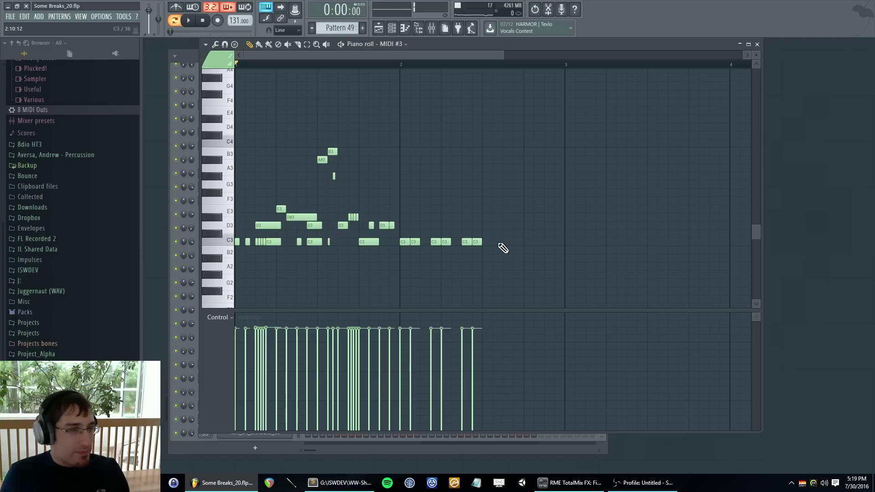
{"action": "left_click", "coordinate": [497, 243]}
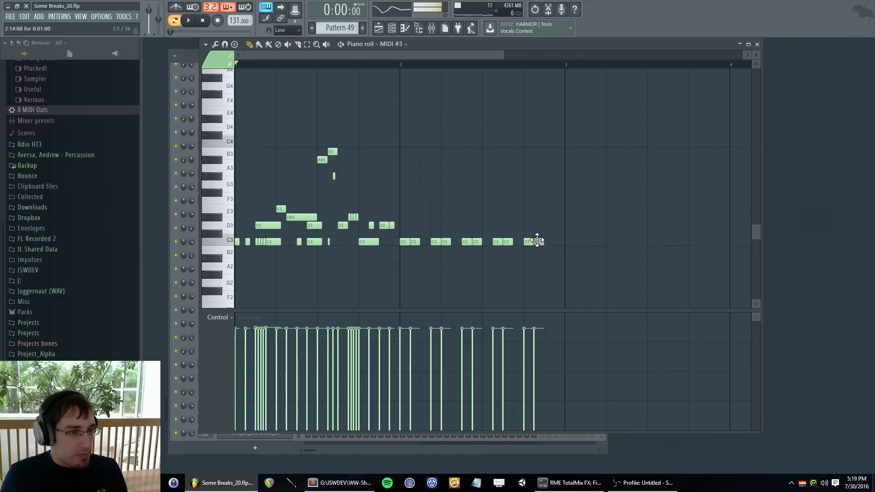
{"action": "left_click", "coordinate": [547, 242]}
{"action": "left_click", "coordinate": [558, 242]}
{"action": "key", "text": "space"}
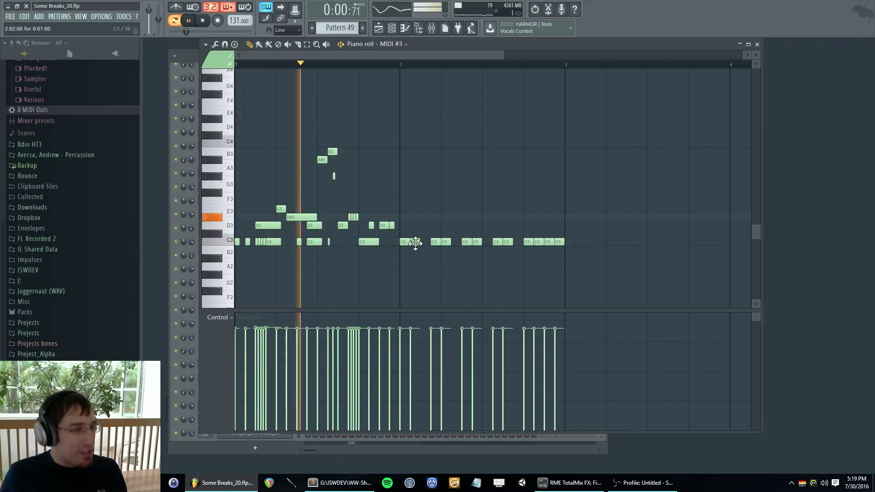
- Fill the four one-step gaps between the C3 pairs in bar 2 with D3 notes
{"action": "left_click", "coordinate": [423, 227]}
{"action": "left_click", "coordinate": [465, 226]}
{"action": "key", "text": "space"}
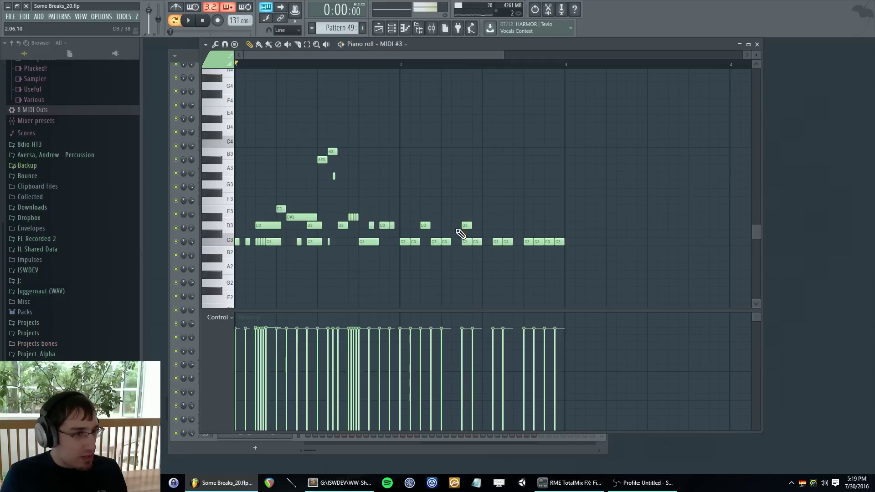
{"action": "left_click", "coordinate": [516, 226]}
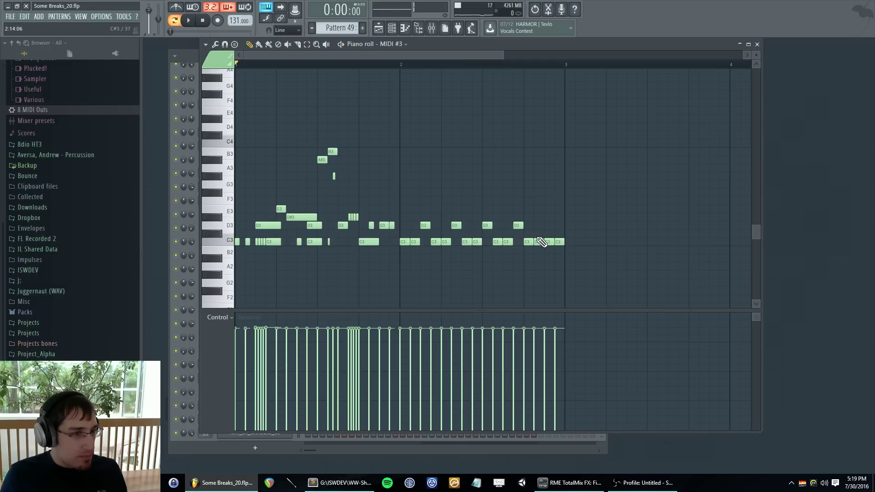
- Set the snap to 1/2 step, split the C3 notes on steps 13 and 15 of bar 2 in half and play the pattern
{"action": "left_click", "coordinate": [282, 30]}
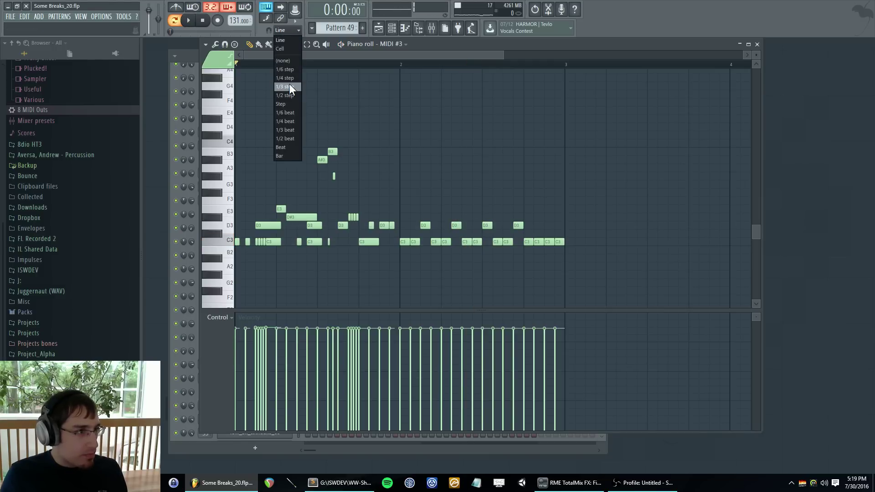
{"action": "left_click", "coordinate": [287, 96]}
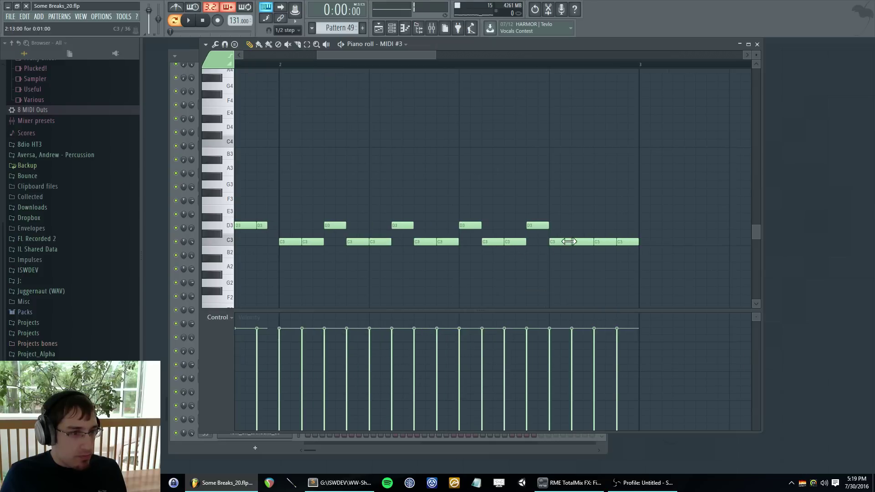
{"action": "left_click", "coordinate": [614, 241]}
{"action": "key", "text": "space"}
{"action": "scroll", "coordinate": [612, 253], "scroll_direction": "down", "scroll_amount": 3}
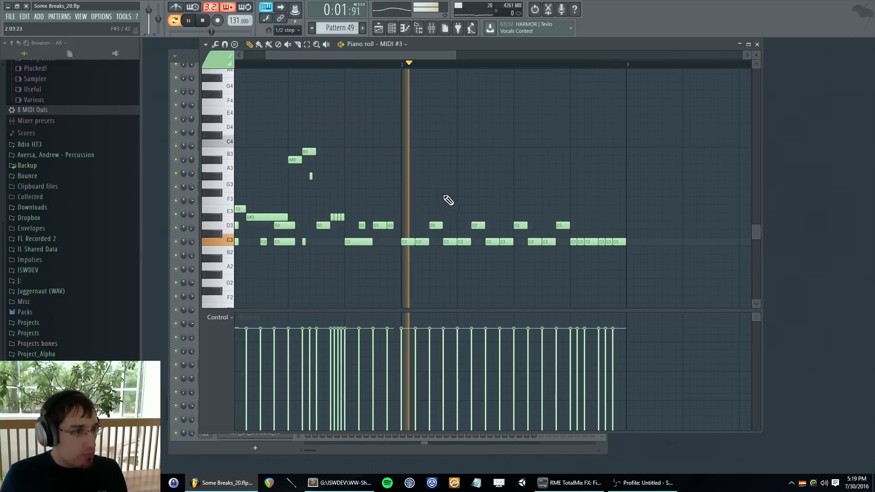
- Add a rising run of short G3, G#3 and B3 notes at half-step spacing from step 5 of bar 2, playing the pattern
{"action": "left_click", "coordinate": [459, 184]}
{"action": "key", "text": "space"}
{"action": "left_click", "coordinate": [458, 185]}
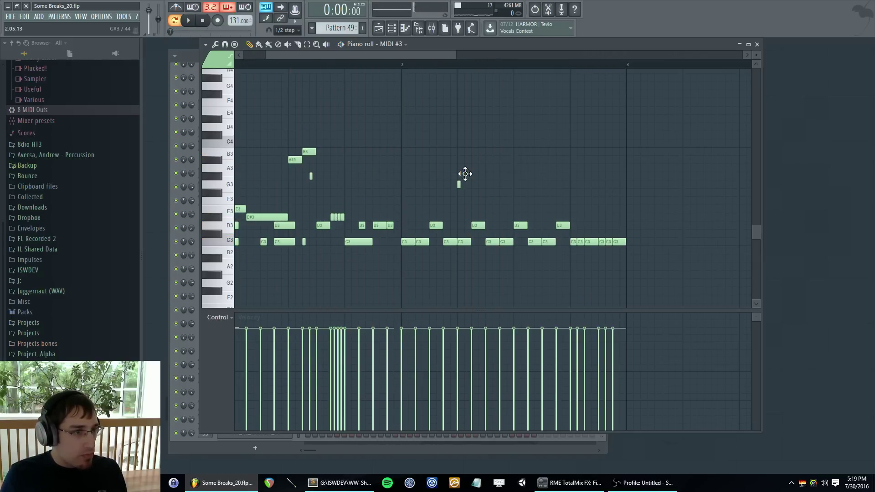
{"action": "key", "text": "space"}
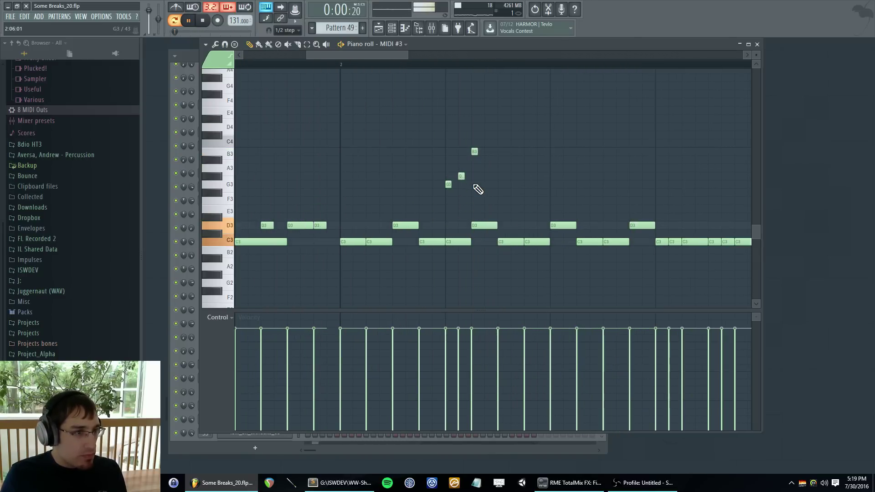
{"action": "scroll", "coordinate": [452, 182], "scroll_direction": "down", "scroll_amount": 2}
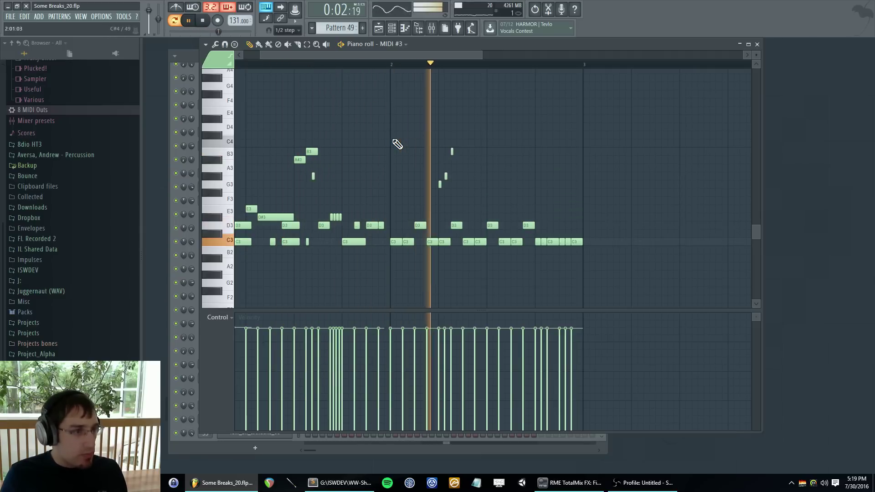
{"action": "key", "text": "space"}
- Lengthen the three notes of the rising run to half a step each and play the pattern
{"action": "left_click_drag", "start_coordinate": [419, 126], "coordinate": [469, 188]}
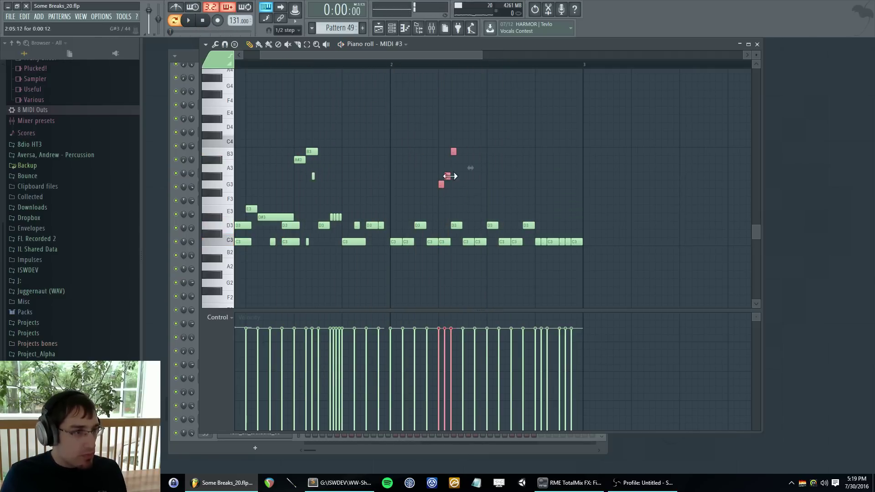
{"action": "left_click", "coordinate": [390, 66]}
{"action": "key", "text": "space"}
{"action": "scroll", "coordinate": [438, 162], "scroll_direction": "up", "scroll_amount": 2}
{"action": "key", "text": "space"}
- Lower the run's third note to A#3, add a half-step B3 as its fourth note and play the pattern
{"action": "left_click", "coordinate": [475, 143]}
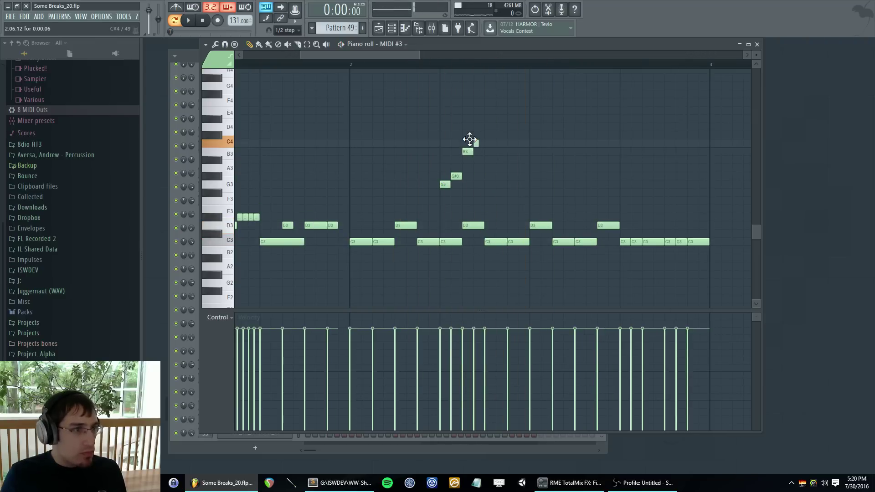
{"action": "left_click_drag", "start_coordinate": [469, 149], "coordinate": [466, 171]}
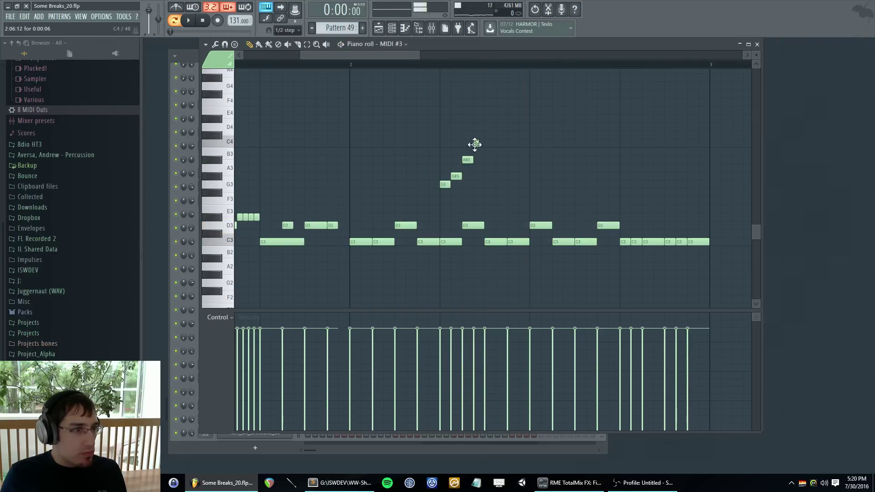
{"action": "left_click", "coordinate": [477, 151]}
{"action": "key", "text": "space"}
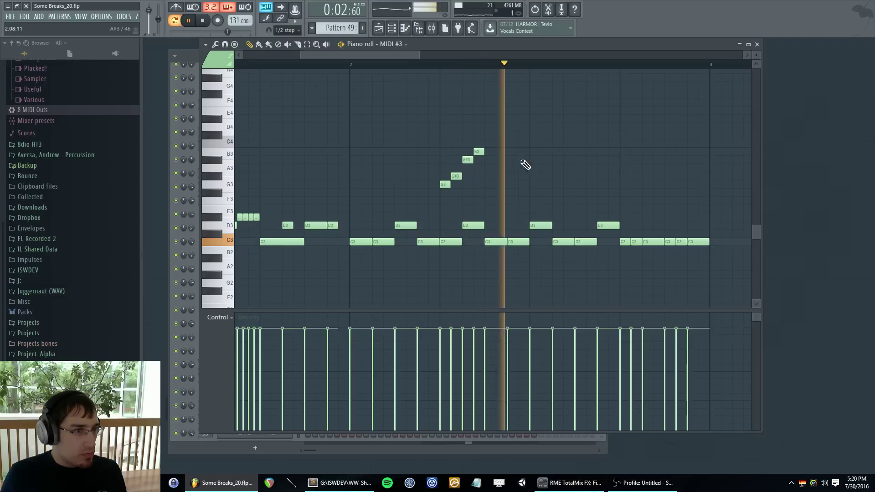
{"action": "key", "text": "space"}
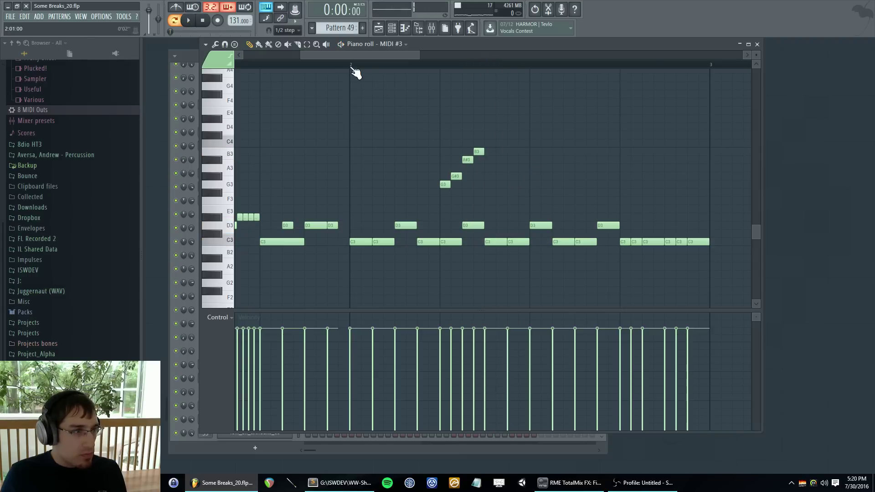
{"action": "key", "text": "space"}
{"action": "key", "text": "space"}
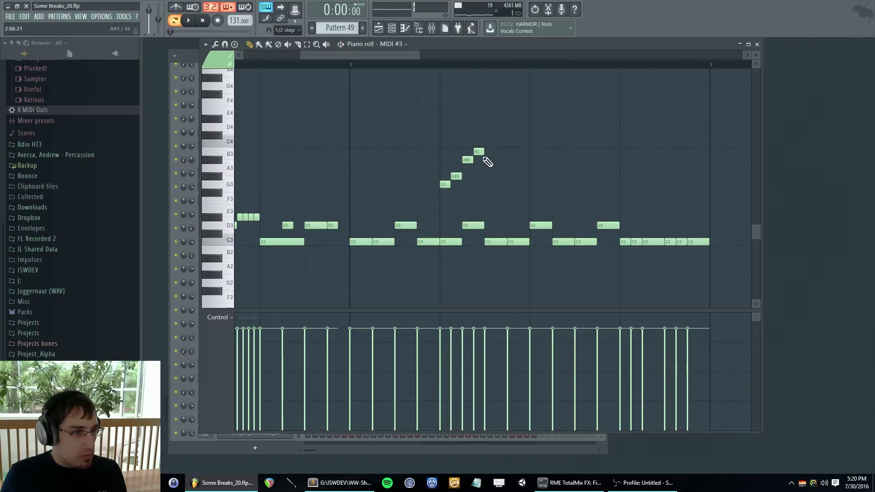
- Extend the run's final B3 to one full step and play the pattern
{"action": "left_click", "coordinate": [440, 184]}
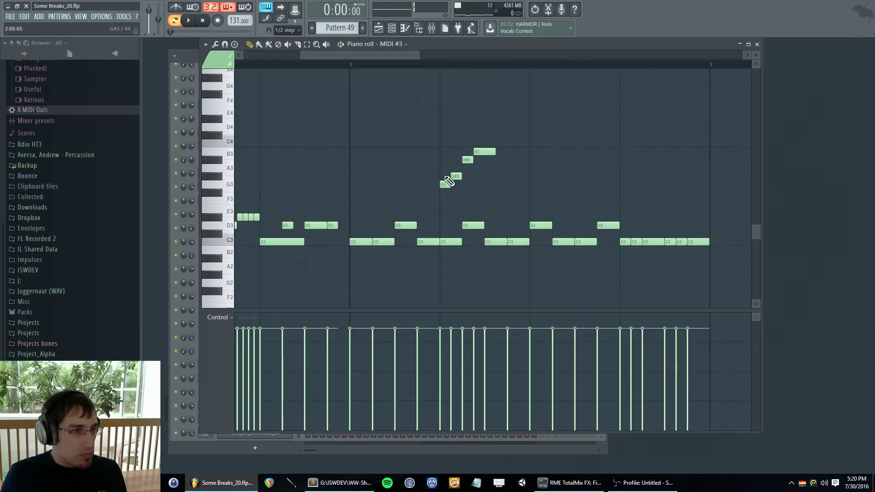
{"action": "key", "text": "space"}
{"action": "key", "text": "space"}
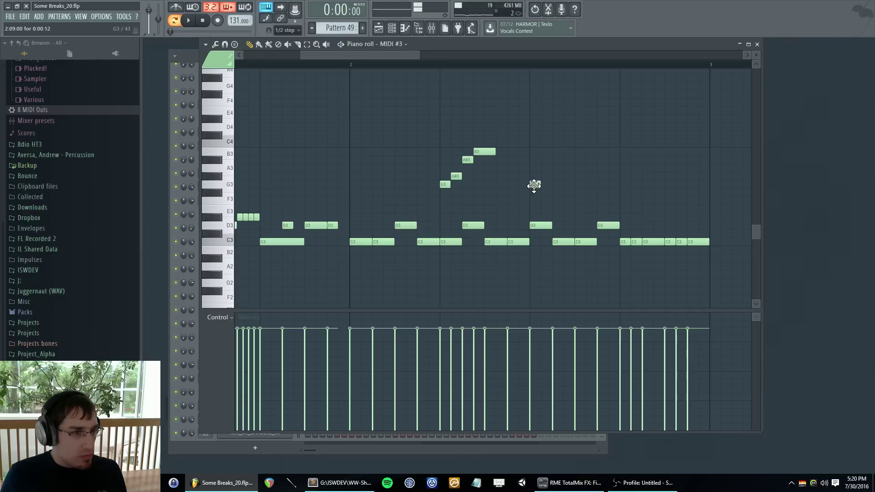
- Add a second rising run from step 10 of bar 2 with half-step G3, G#3 and A3 notes and a one-step B3
{"action": "left_click", "coordinate": [568, 176]}
{"action": "left_click", "coordinate": [579, 168]}
{"action": "left_click", "coordinate": [581, 152]}
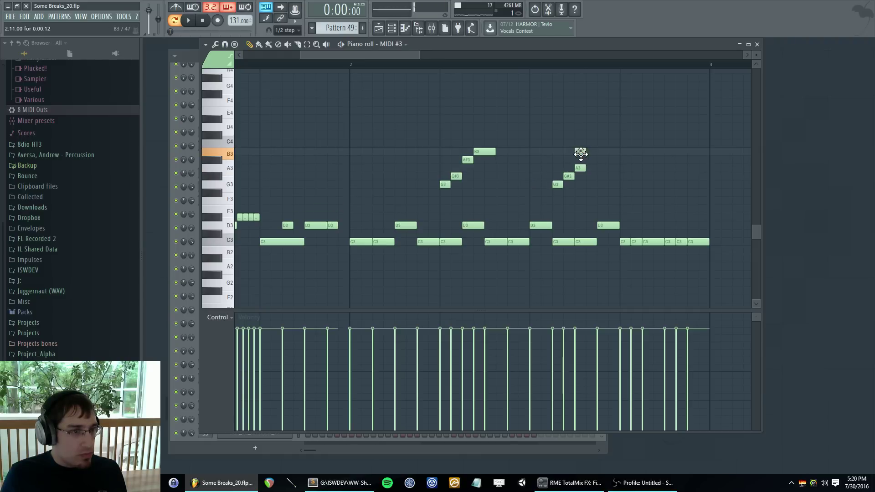
{"action": "left_click", "coordinate": [589, 153]}
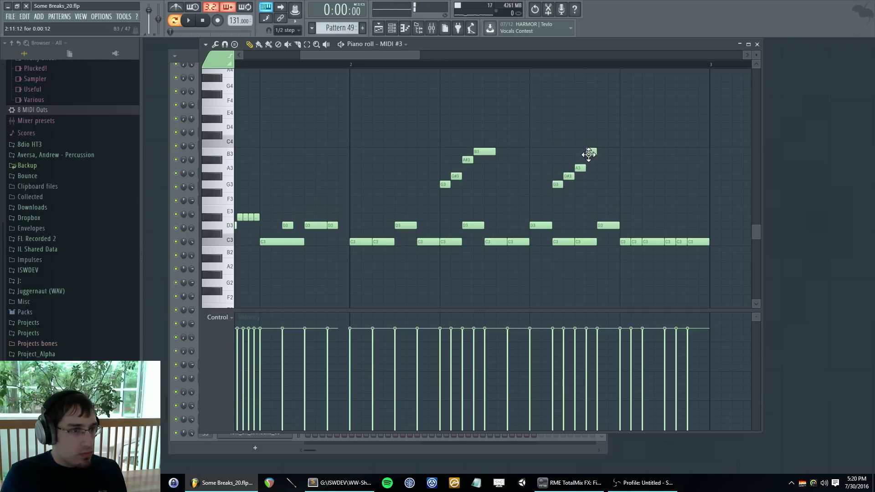
{"action": "key", "text": "space"}
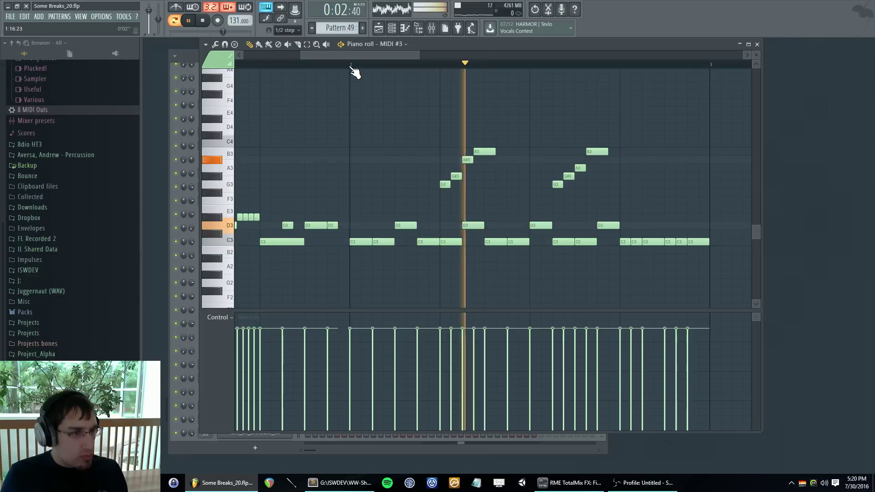
- Lower the last note of the second run to A#3 and play the pattern
{"action": "key", "text": "space"}
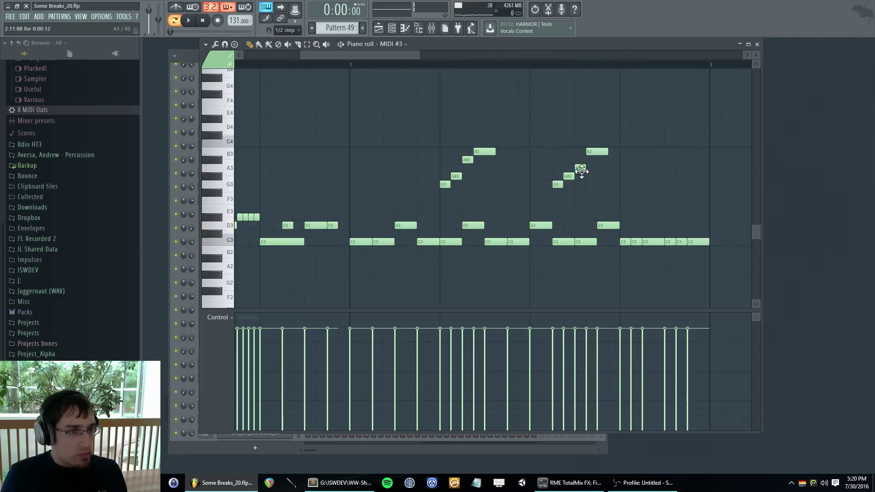
{"action": "left_click_drag", "start_coordinate": [596, 152], "coordinate": [595, 160]}
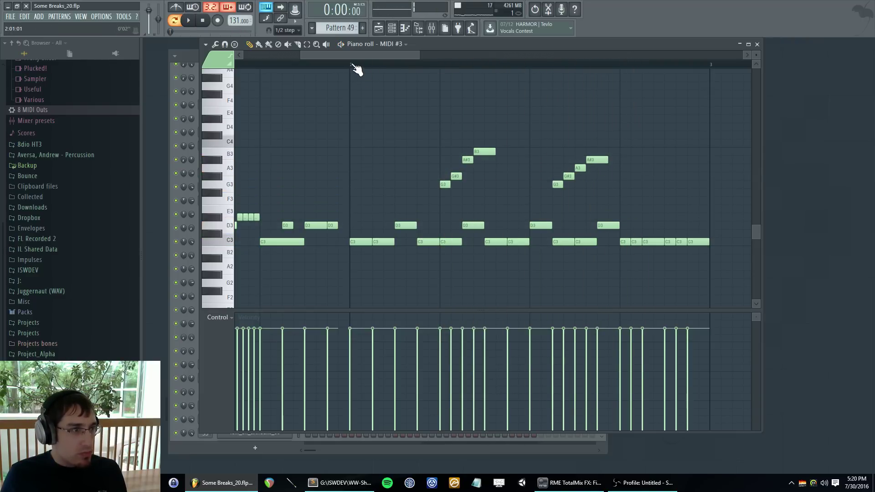
{"action": "key", "text": "space"}
{"action": "left_click", "coordinate": [659, 143]}
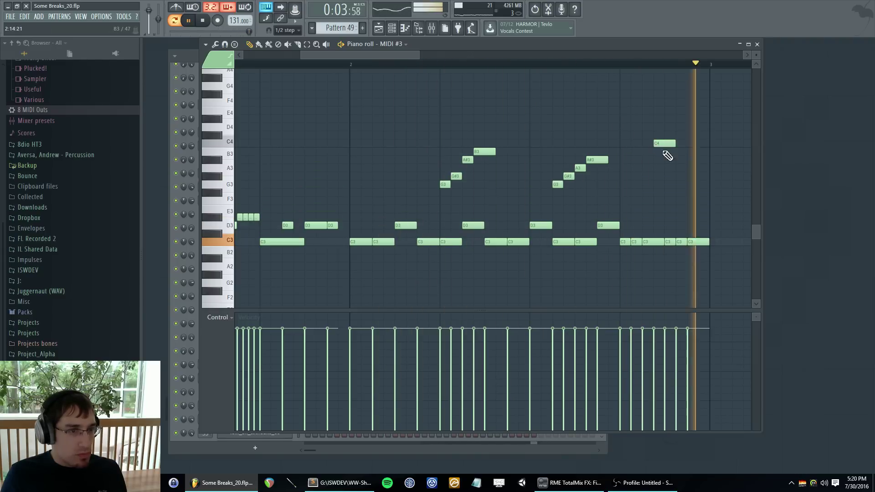
{"action": "key", "text": "space"}
{"action": "key", "text": "ctrl+z"}
- Layer one-step D3 and F#3 notes on steps 13 and 15 of bar 2 and E3 notes on steps 14 and 16
{"action": "left_click", "coordinate": [627, 225]}
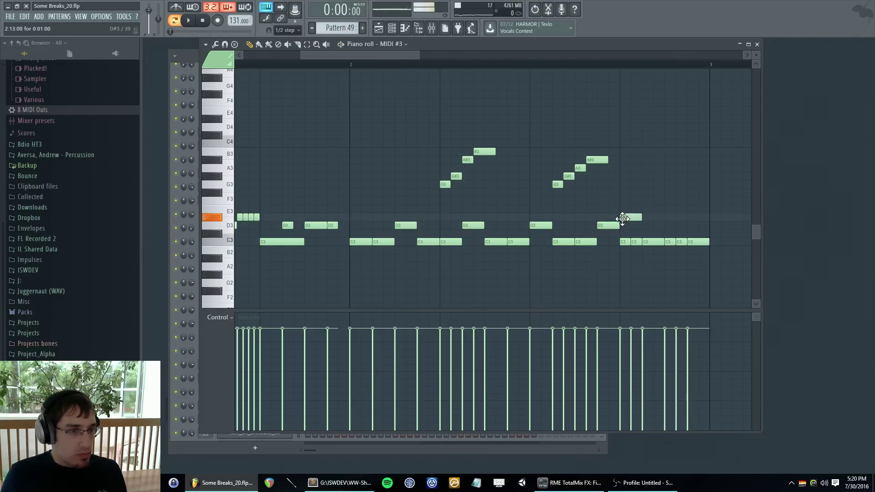
{"action": "left_click", "coordinate": [668, 225]}
{"action": "left_click_drag", "start_coordinate": [627, 226], "coordinate": [615, 193]}
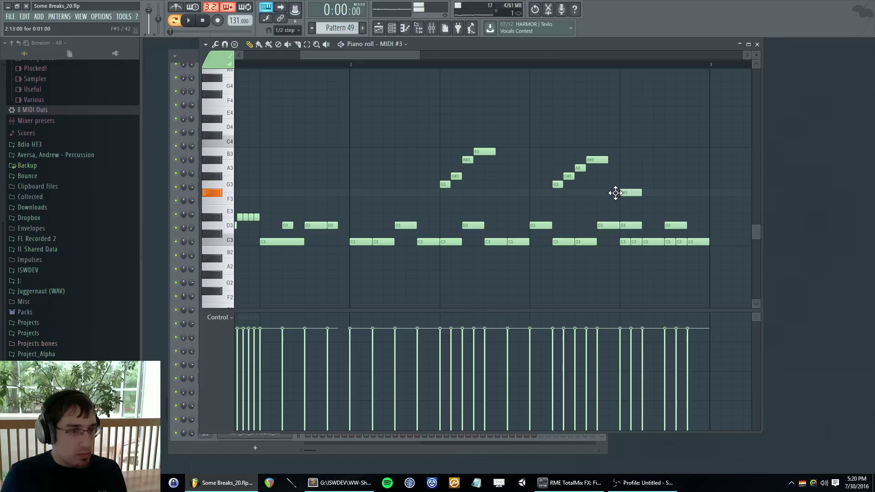
{"action": "left_click", "coordinate": [648, 209]}
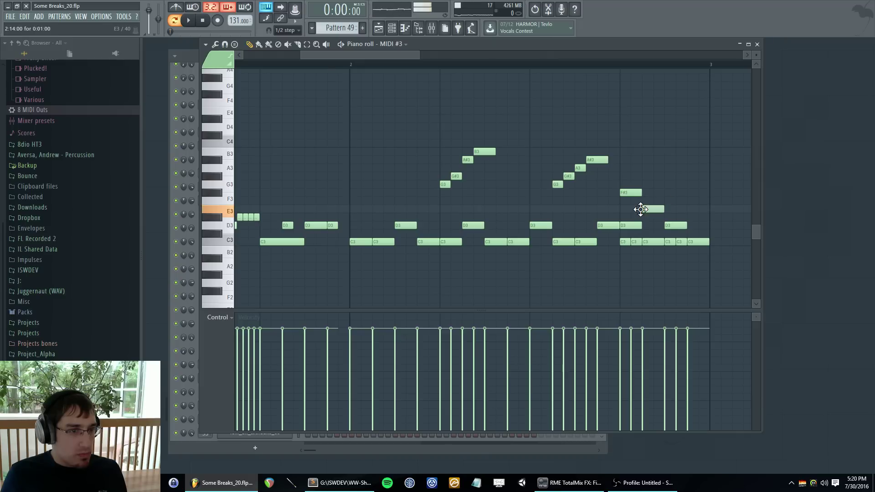
{"action": "left_click", "coordinate": [669, 193]}
{"action": "left_click", "coordinate": [689, 208]}
- Add a half-step F#3 halfway through step 1 of bar 2 and a half-step A#3 halfway through step 2, then play the pattern
{"action": "left_click", "coordinate": [387, 241]}
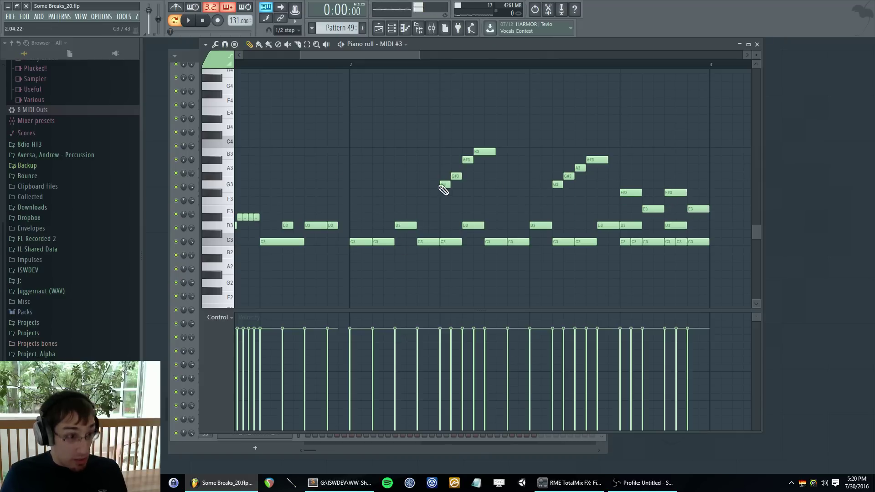
{"action": "left_click", "coordinate": [373, 189]}
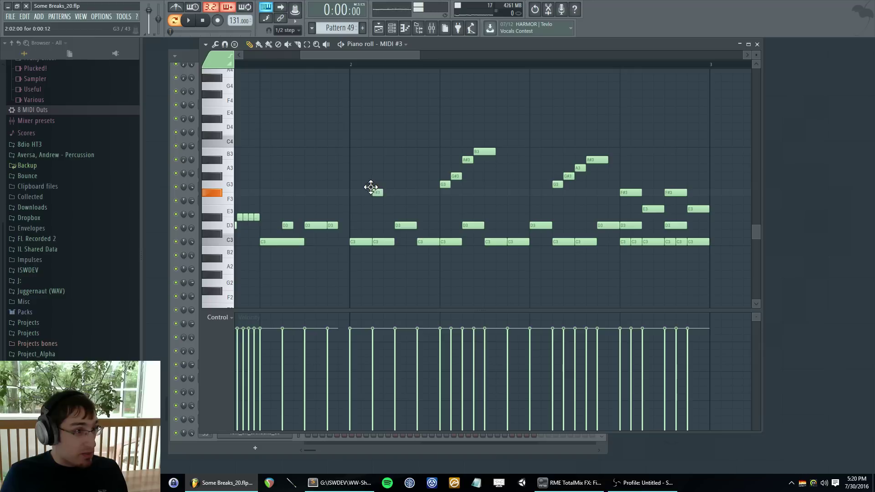
{"action": "left_click", "coordinate": [385, 161]}
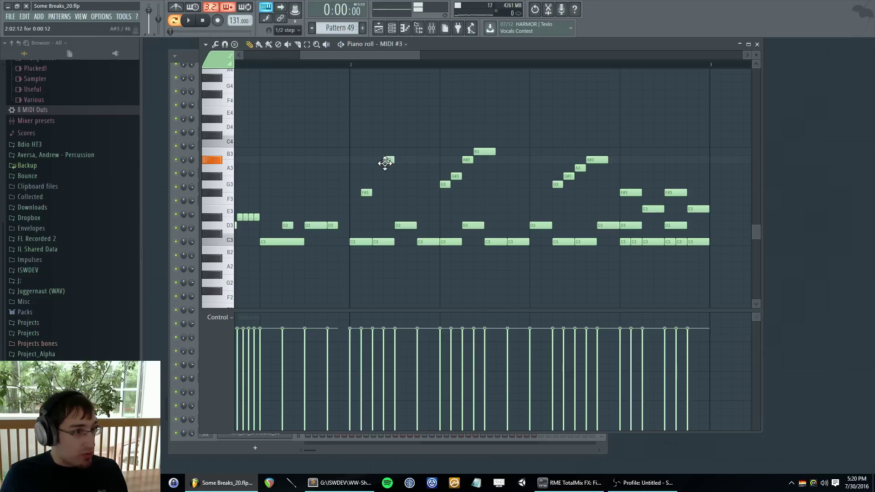
{"action": "key", "text": "space"}
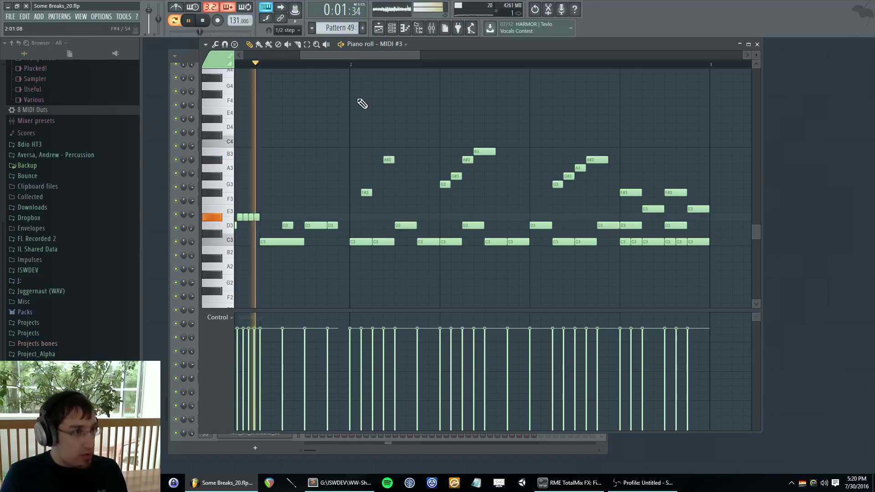
- Shift the F#3 to the start of step 2 and replace the A#3 with one at the start of step 4
{"action": "left_click_drag", "start_coordinate": [366, 193], "coordinate": [371, 192]}
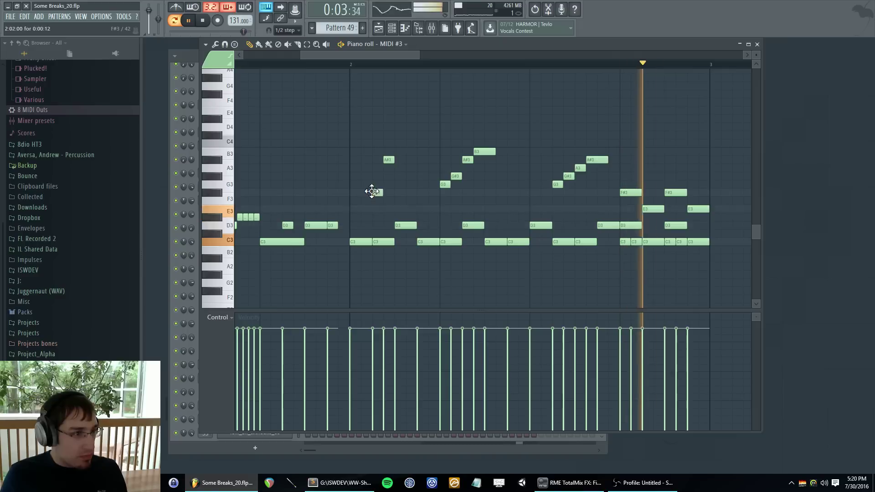
{"action": "right_click", "coordinate": [389, 160]}
{"action": "left_click", "coordinate": [421, 160]}
- Delete the run at step 10 and rebuild it from step 8 with half-step G3, G#3 and A3 notes and a one-step B3, playing the pattern
{"action": "right_click", "coordinate": [558, 185]}
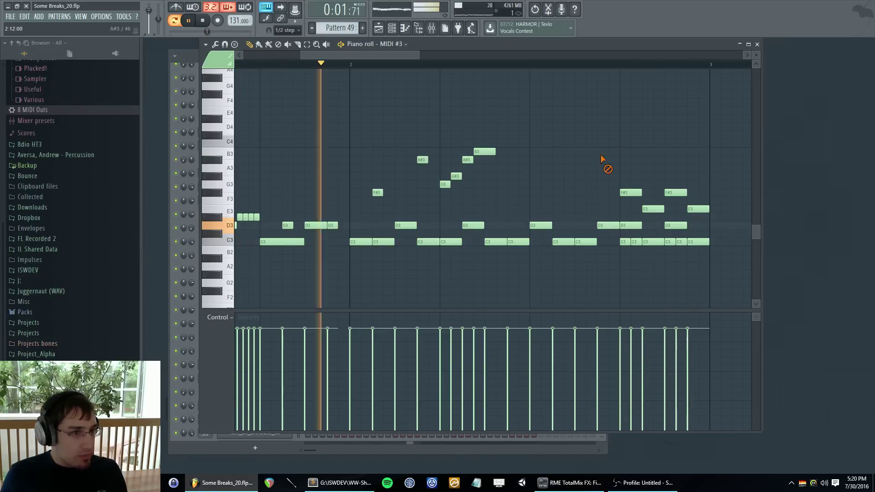
{"action": "key", "text": "space"}
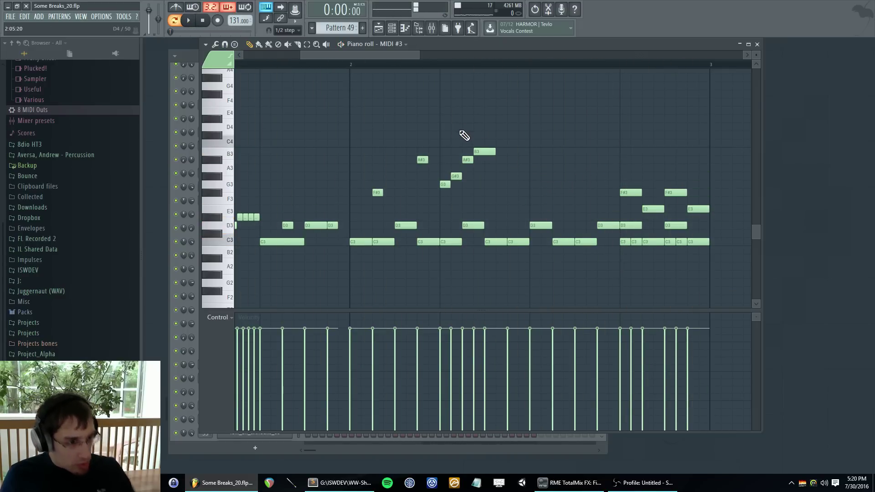
{"action": "left_click_drag", "start_coordinate": [498, 185], "coordinate": [566, 154]}
{"action": "left_click", "coordinate": [540, 154]}
{"action": "key", "text": "space"}
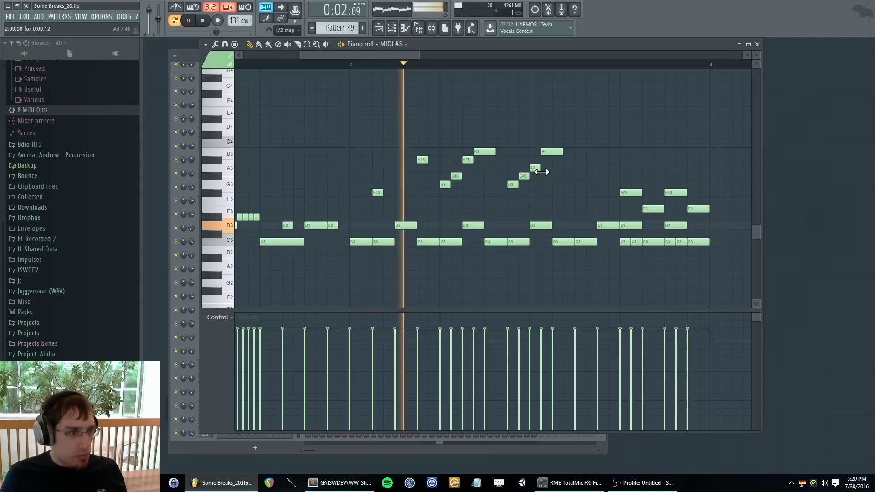
{"action": "key", "text": "space"}
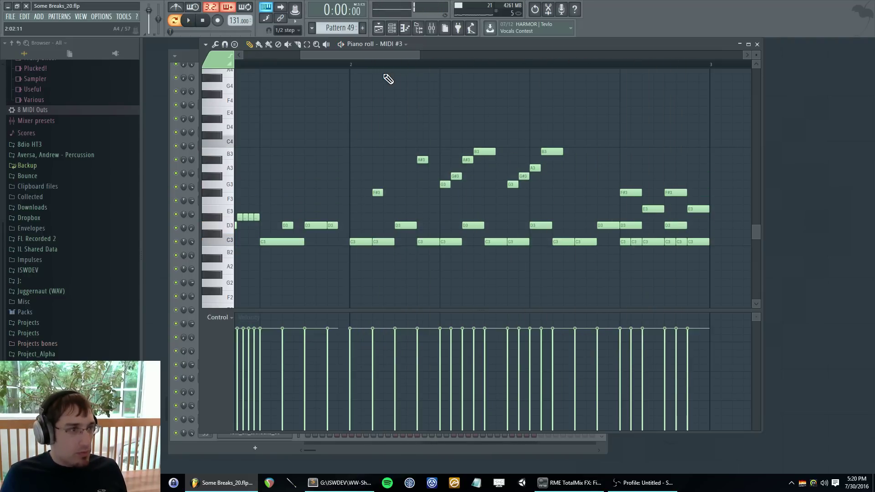
{"action": "key", "text": "space"}
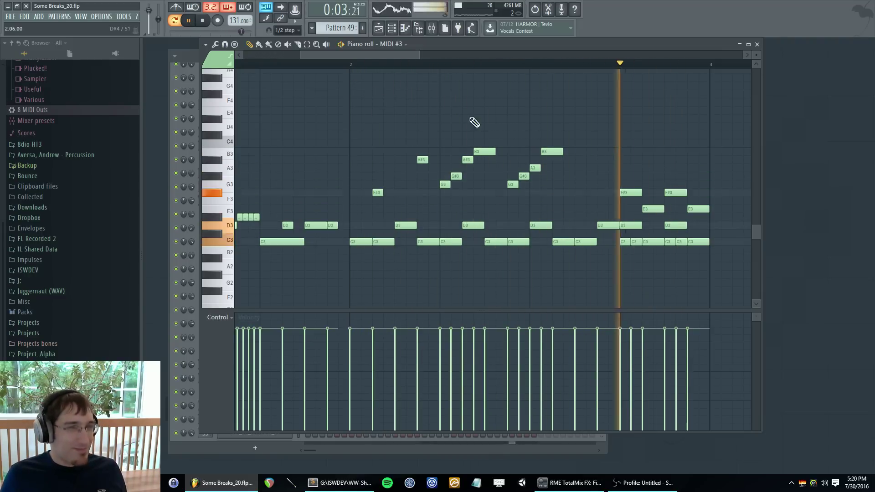
- Add a rising run from step 11 of bar 2 with half-step G3, G#3 and A3 notes and a one-step B3, playing the pattern
{"action": "key", "text": "space"}
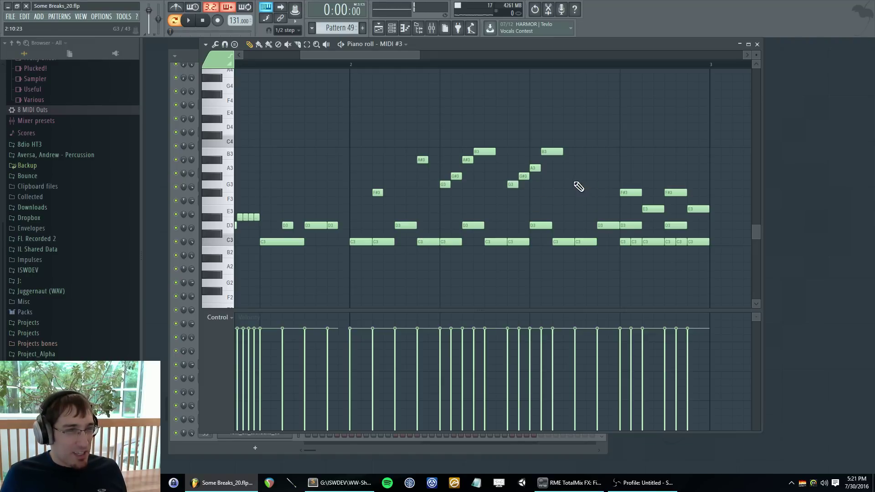
{"action": "left_click", "coordinate": [578, 184]}
{"action": "left_click", "coordinate": [588, 176]}
{"action": "left_click", "coordinate": [600, 167]}
{"action": "left_click", "coordinate": [610, 151]}
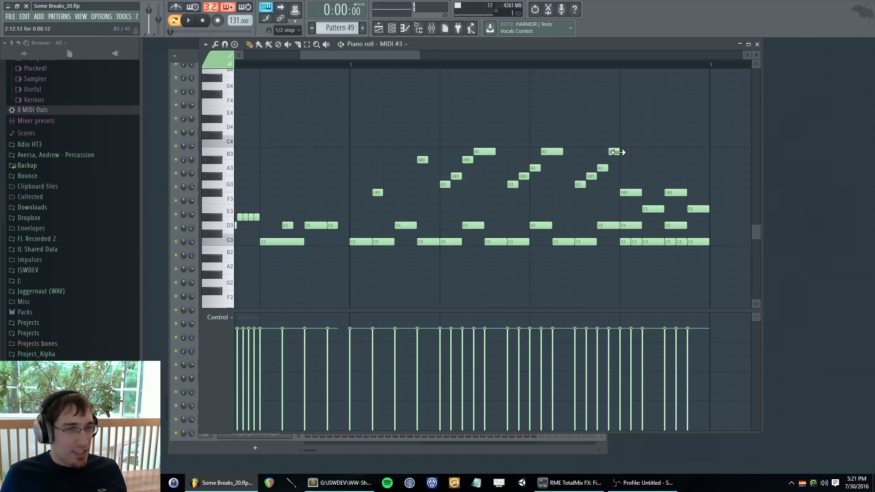
{"action": "key", "text": "space"}
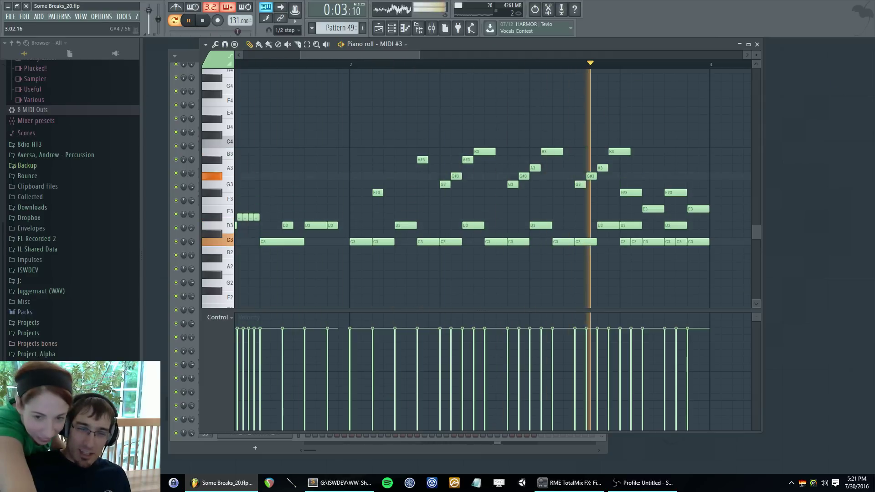
{"action": "key", "text": "space"}
{"action": "key", "text": "alt+Tab"}
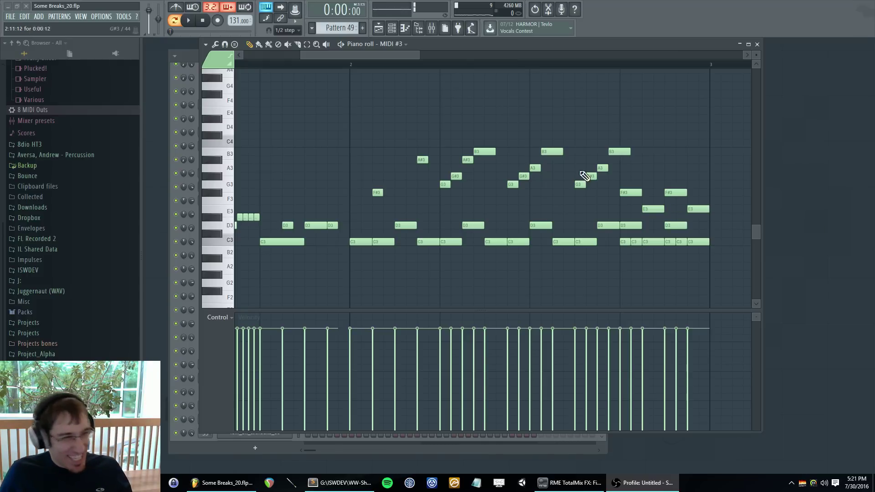
- Replay the pattern from the start of bar 2 and set the snap to 1/4 step
{"action": "left_click", "coordinate": [359, 56]}
{"action": "left_click", "coordinate": [352, 66]}
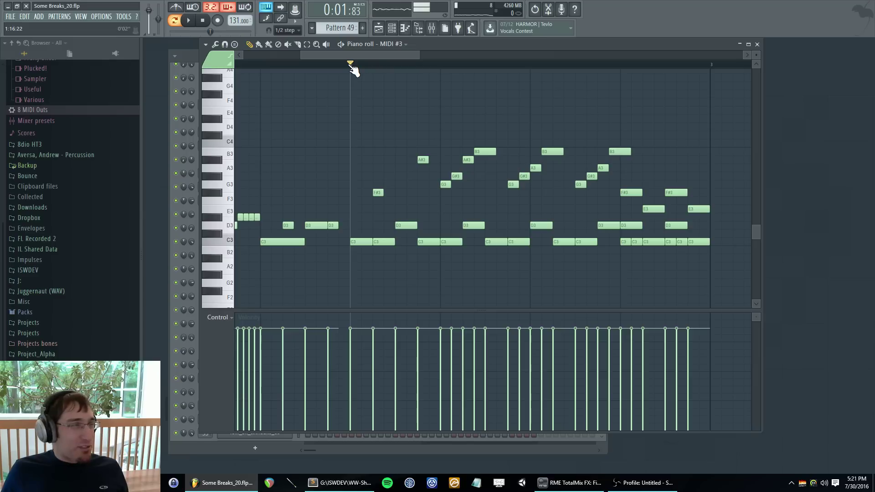
{"action": "key", "text": "space"}
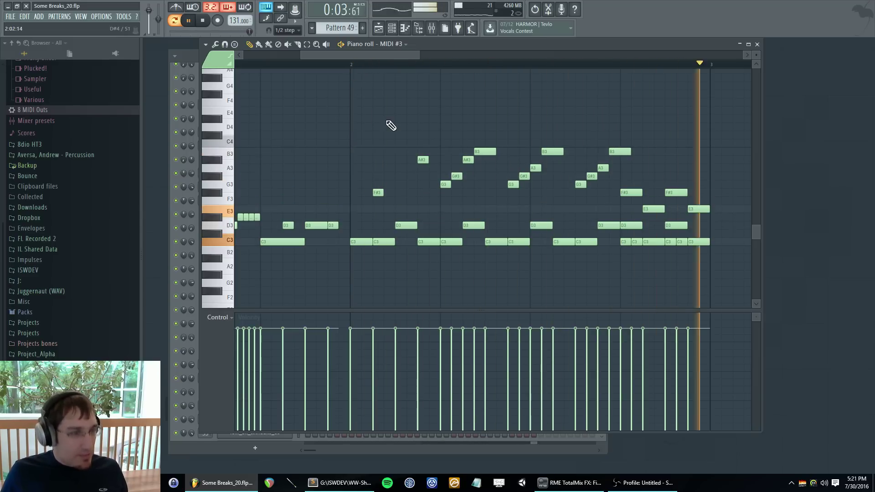
{"action": "left_click", "coordinate": [353, 66]}
{"action": "left_click", "coordinate": [285, 30]}
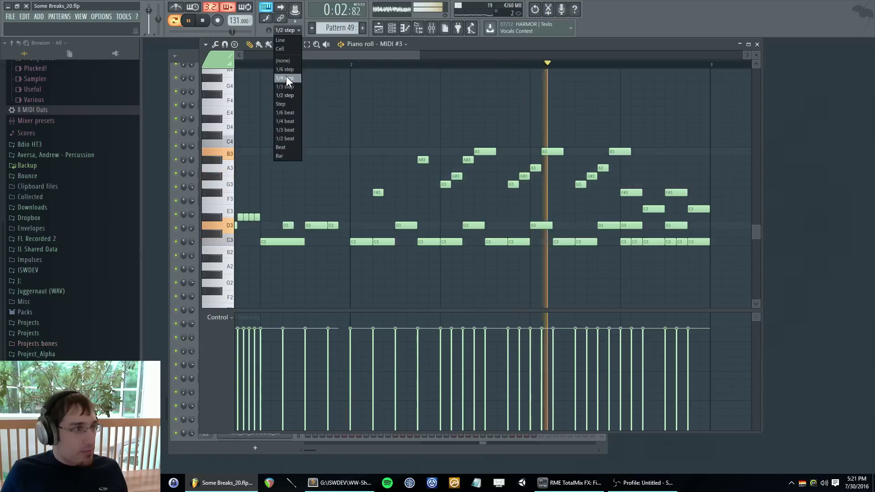
{"action": "left_click", "coordinate": [287, 73]}
{"action": "left_click", "coordinate": [350, 67]}
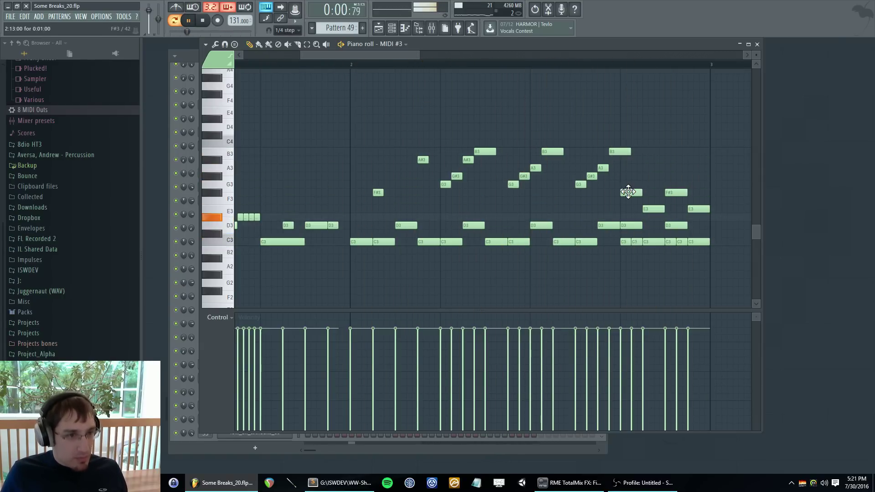
- Play the edited pattern within the full song arrangement and stop playback back in the MIDI #3 piano roll
{"action": "key", "text": "F5"}
{"action": "key", "text": "l"}
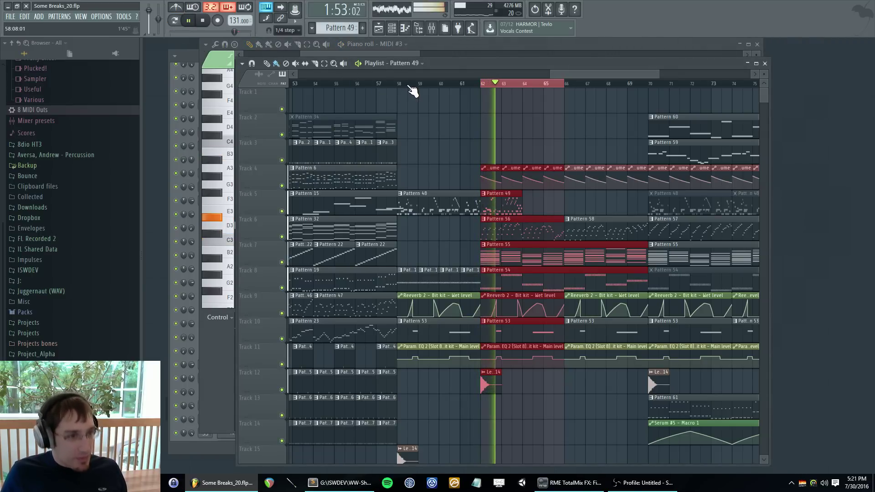
{"action": "key", "text": "F5"}
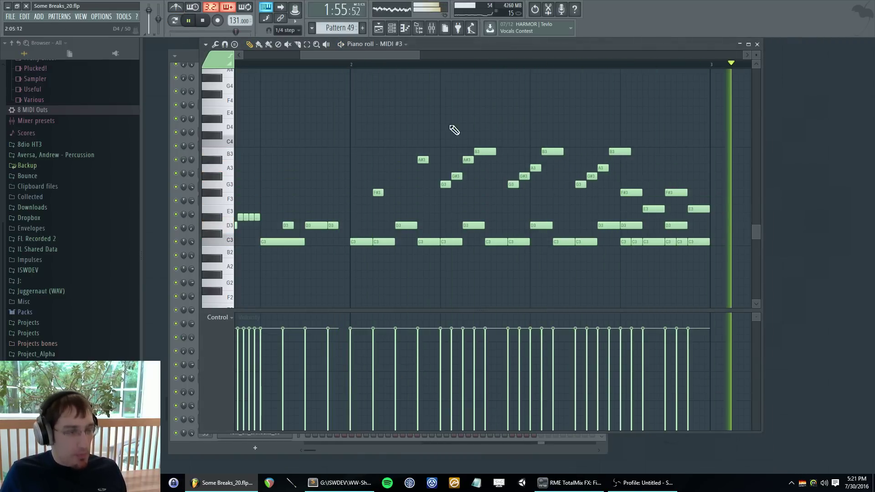
{"action": "key", "text": "space"}
- Place a one-step D3 note at the start of bar 3
{"action": "left_click_drag", "start_coordinate": [404, 53], "coordinate": [480, 77]}
{"action": "scroll", "coordinate": [442, 208], "scroll_direction": "down", "scroll_amount": 2}
{"action": "scroll", "coordinate": [442, 208], "scroll_direction": "down", "scroll_amount": 1}
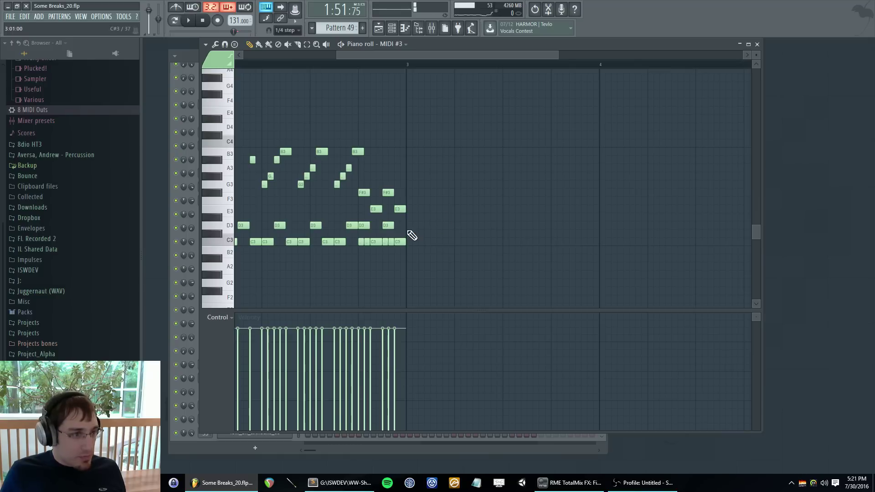
{"action": "scroll", "coordinate": [417, 228], "scroll_direction": "up", "scroll_amount": 1}
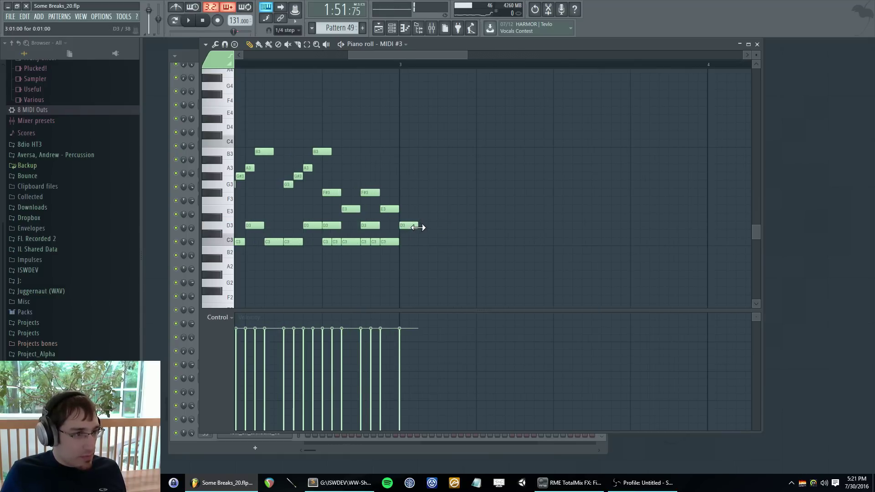
- Add three more back-to-back D3 notes after the one at the start of bar 3, filling the first beat
{"action": "left_click", "coordinate": [426, 226]}
{"action": "left_click", "coordinate": [443, 225]}
{"action": "left_click_drag", "start_coordinate": [450, 225], "coordinate": [444, 225]}
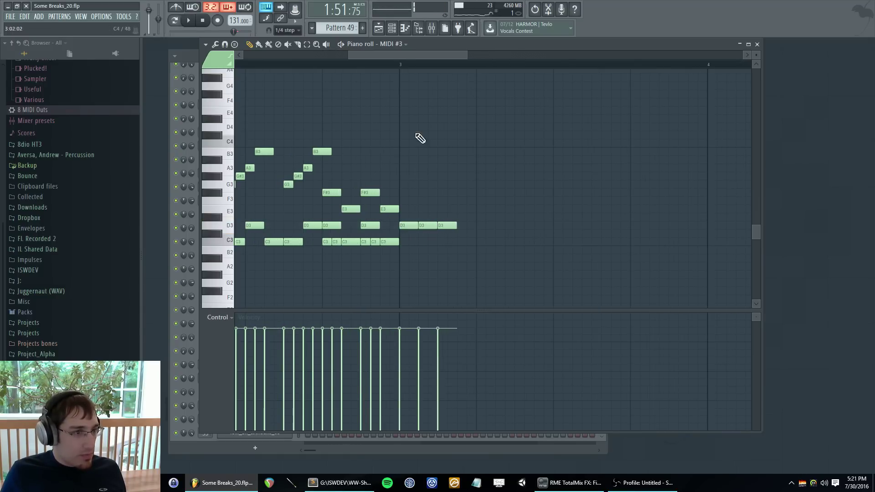
{"action": "left_click", "coordinate": [460, 225]}
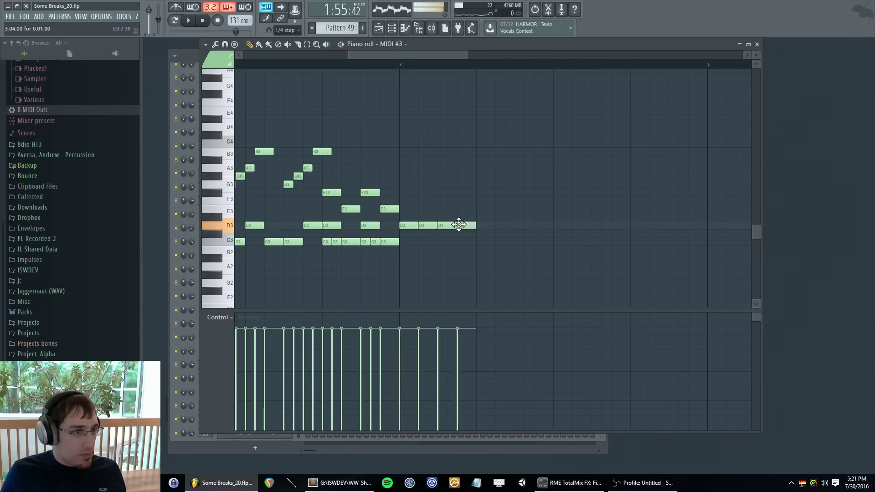
- Place six short C3 notes with gaps between them across beats 2 and 3 of bar 3
{"action": "left_click", "coordinate": [484, 242]}
{"action": "left_click", "coordinate": [499, 242]}
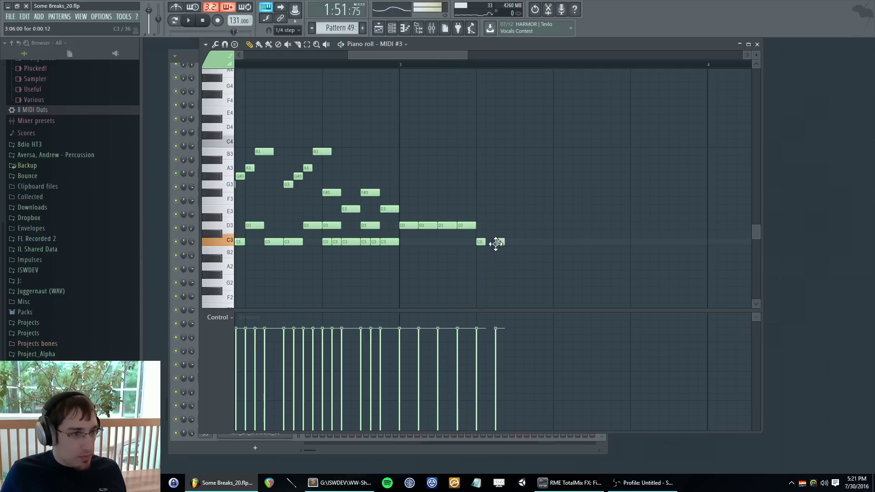
{"action": "left_click", "coordinate": [527, 242]}
{"action": "left_click", "coordinate": [547, 243]}
{"action": "left_click", "coordinate": [575, 242]}
{"action": "left_click", "coordinate": [593, 242]}
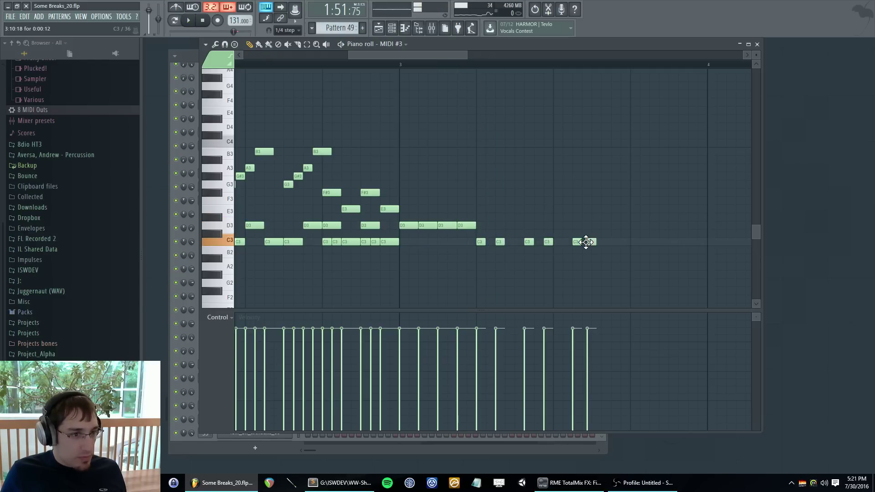
- Play back the new bar 3 notes, with the snap set to Line
{"action": "key", "text": "space"}
{"action": "left_click", "coordinate": [298, 31]}
{"action": "left_click", "coordinate": [290, 36]}
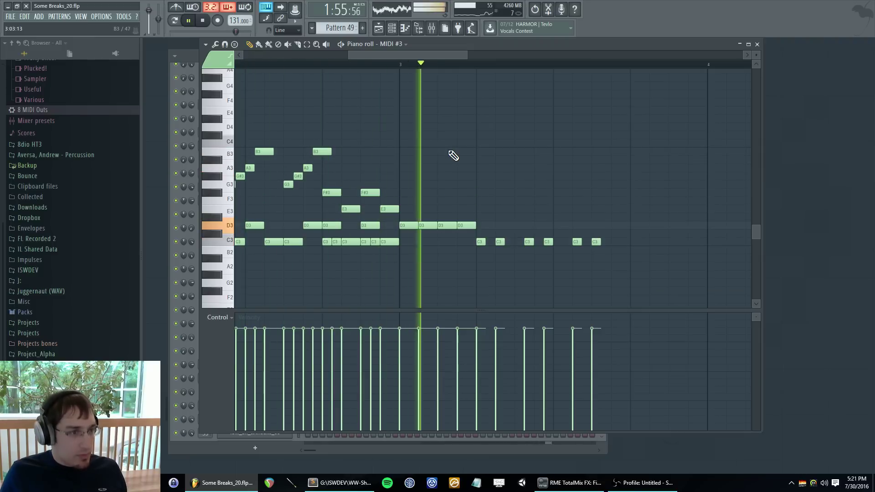
{"action": "key", "text": "space"}
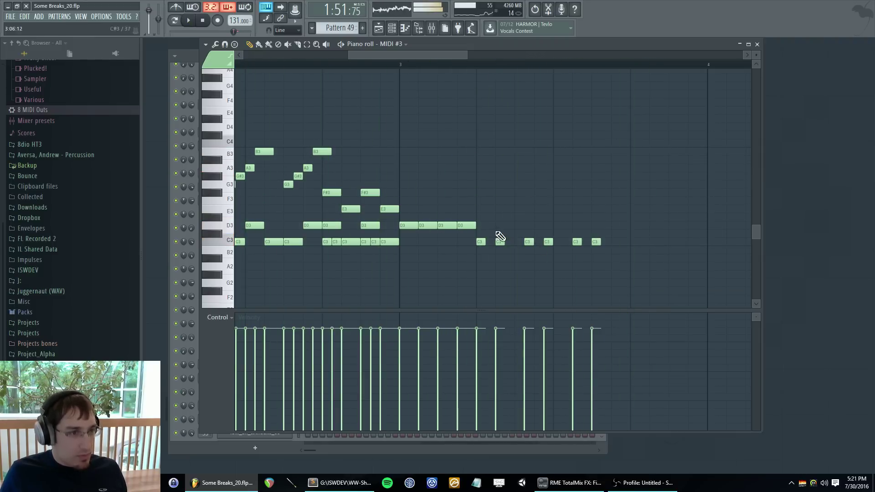
- Set the snap to 1/3 beat and respace the short C3 notes evenly from beat 2 to beat 4 of bar 3
{"action": "left_click", "coordinate": [289, 33]}
{"action": "left_click", "coordinate": [284, 128]}
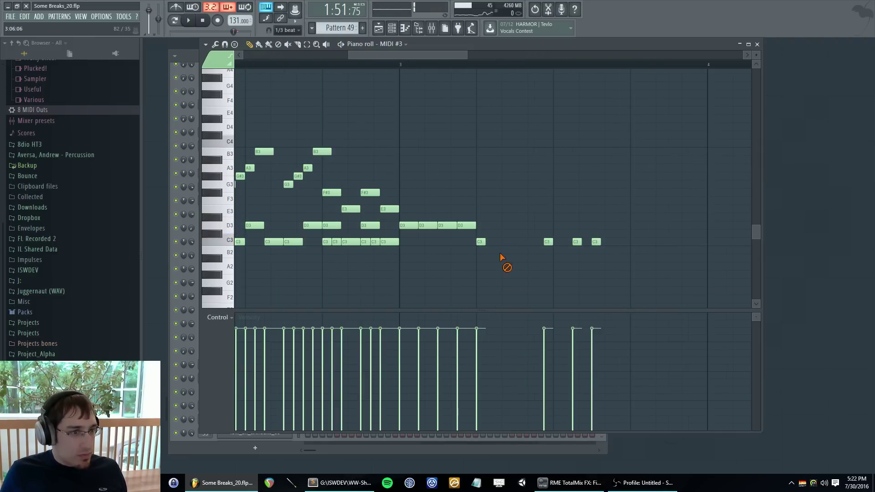
{"action": "left_click", "coordinate": [557, 241]}
{"action": "right_click", "coordinate": [577, 242]}
{"action": "left_click", "coordinate": [583, 242]}
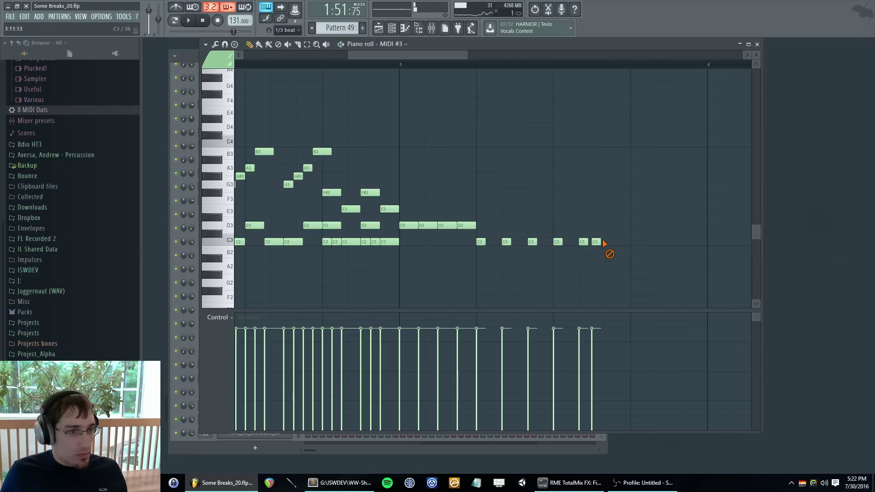
{"action": "right_click", "coordinate": [596, 241]}
{"action": "left_click", "coordinate": [609, 242]}
{"action": "left_click", "coordinate": [635, 242]}
- Set the snap to Line and add one more short C3 note midway through beat 4 of bar 3
{"action": "left_click", "coordinate": [286, 30]}
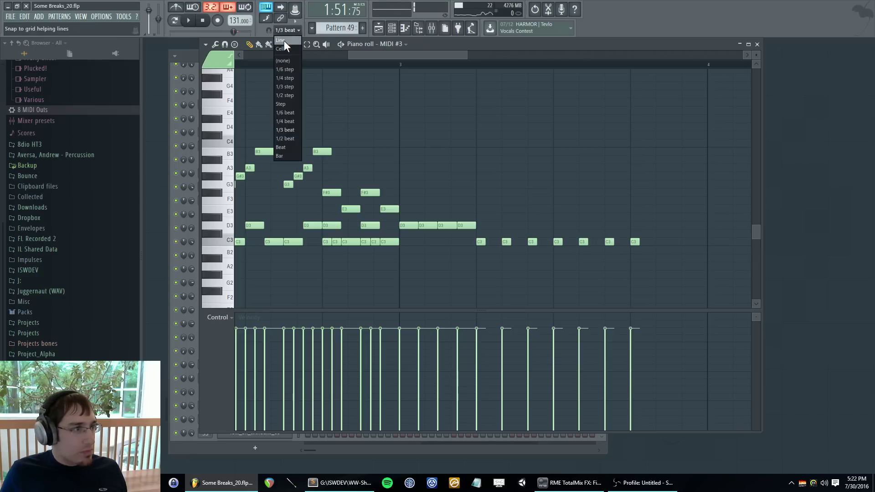
{"action": "left_click", "coordinate": [284, 62]}
{"action": "left_click", "coordinate": [671, 242]}
- Try to quantize the eight short C3 notes in beats 2 to 4 of bar 3
{"action": "left_click_drag", "start_coordinate": [691, 231], "coordinate": [477, 259], "text": "ctrl"}
{"action": "key", "text": "ctrl+q"}
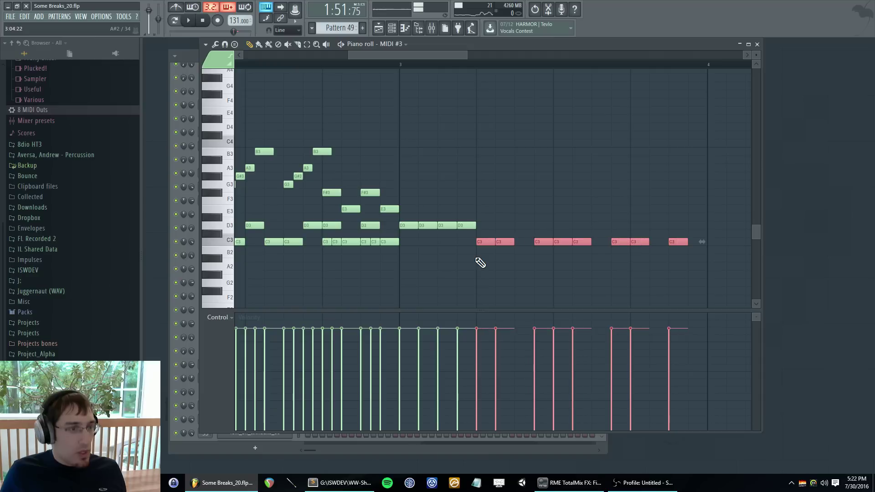
{"action": "key", "text": "ctrl+z"}
- Select bars 64 and 65 as the playlist's playback range, and return to the MIDI #3 piano roll
{"action": "key", "text": "F5"}
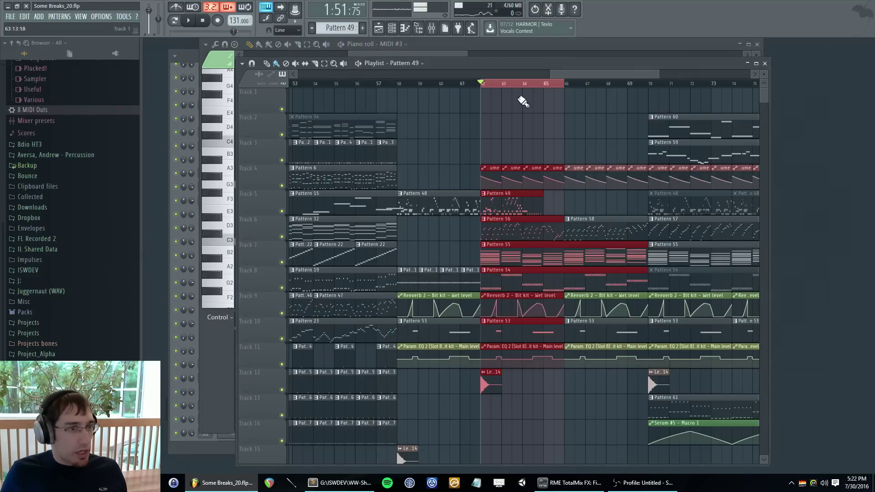
{"action": "left_click_drag", "start_coordinate": [525, 85], "coordinate": [565, 87], "text": "ctrl"}
{"action": "key", "text": "F5"}
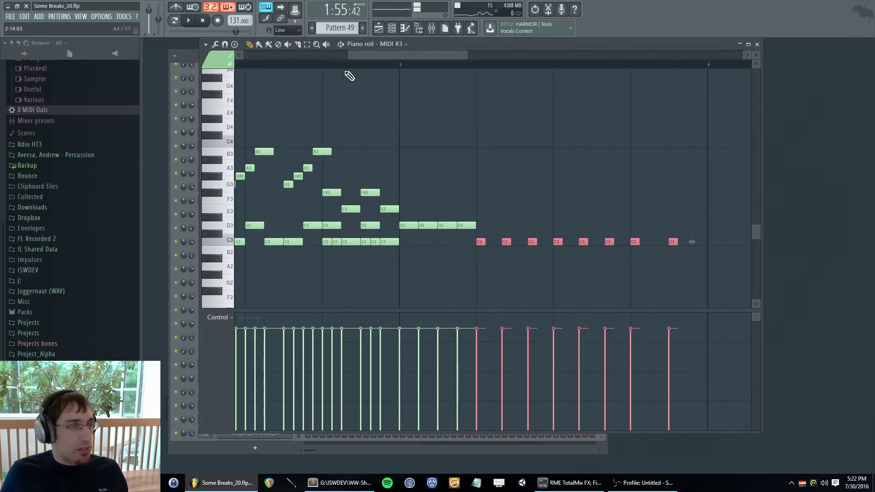
{"action": "key", "text": "F5"}
{"action": "scroll", "coordinate": [492, 116], "scroll_direction": "up", "scroll_amount": 3}
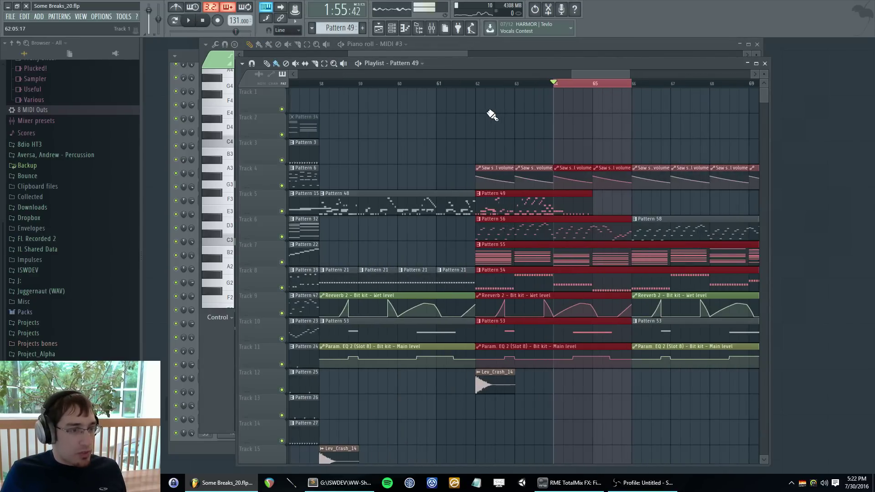
{"action": "key", "text": "F5"}
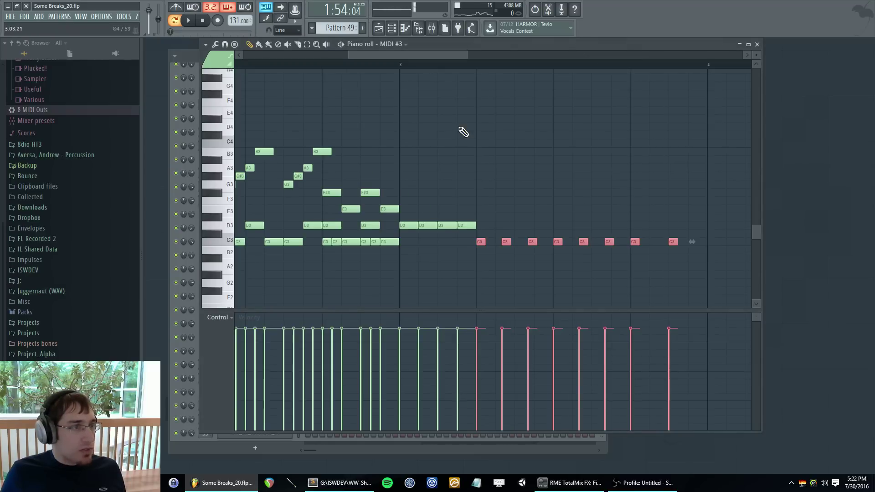
- Select bars 3 and 4 of the pattern as the loop range and play them back
{"action": "left_click_drag", "start_coordinate": [426, 68], "coordinate": [629, 81]}
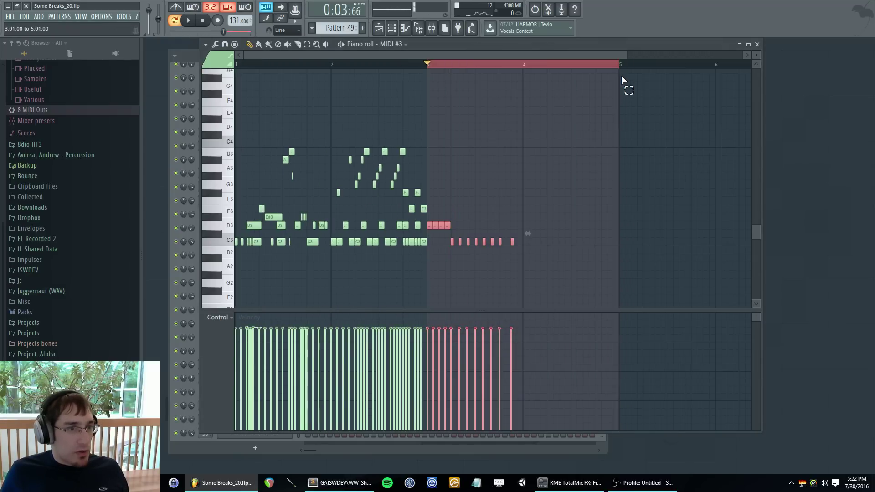
{"action": "key", "text": "space"}
{"action": "scroll", "coordinate": [520, 181], "scroll_direction": "up", "scroll_amount": 3}
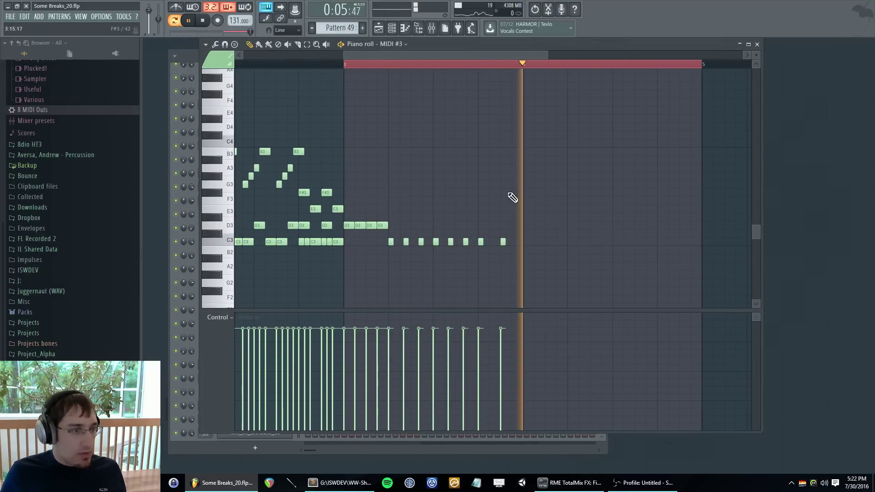
{"action": "scroll", "coordinate": [396, 171], "scroll_direction": "up", "scroll_amount": 3}
{"action": "key", "text": "space"}
- Set the snap to 1/2 step and rearrange the short C3 notes in beat 2 of bar 3 into a denser rhythm
{"action": "left_click", "coordinate": [286, 30]}
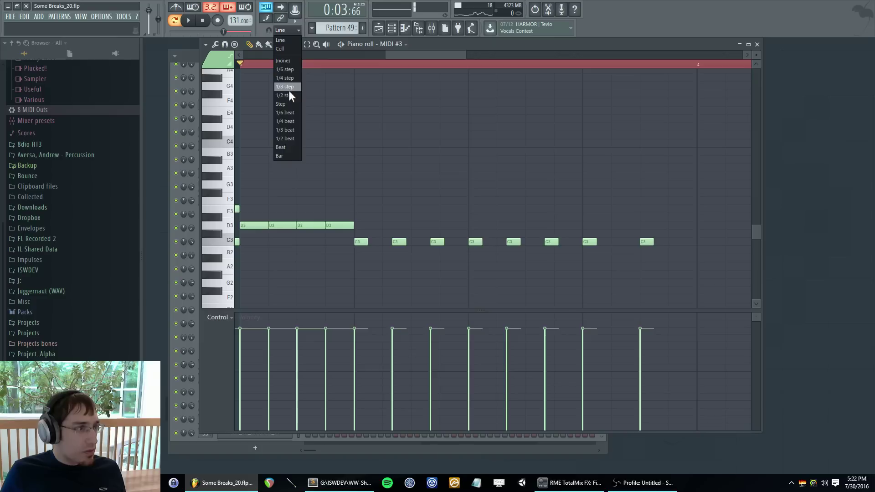
{"action": "left_click", "coordinate": [289, 94]}
{"action": "right_click", "coordinate": [400, 241]}
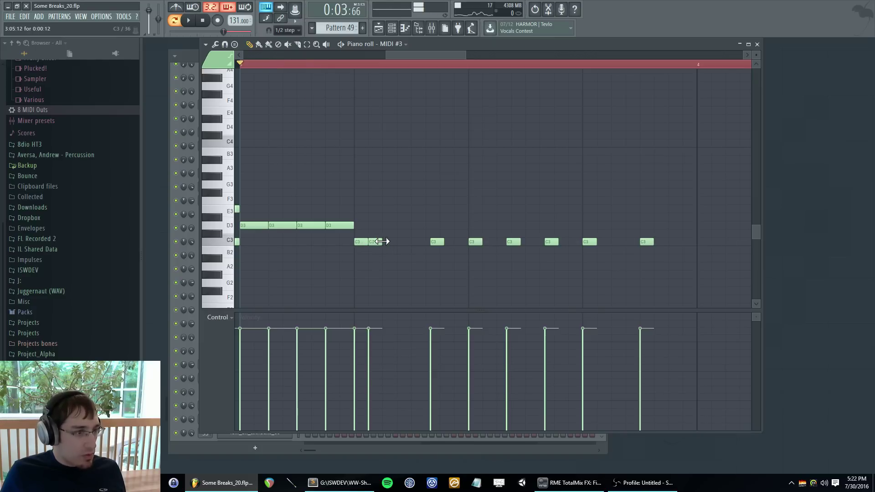
{"action": "left_click", "coordinate": [387, 242]}
{"action": "left_click", "coordinate": [414, 242]}
{"action": "key", "text": "space"}
{"action": "right_click", "coordinate": [436, 242]}
{"action": "left_click", "coordinate": [443, 242]}
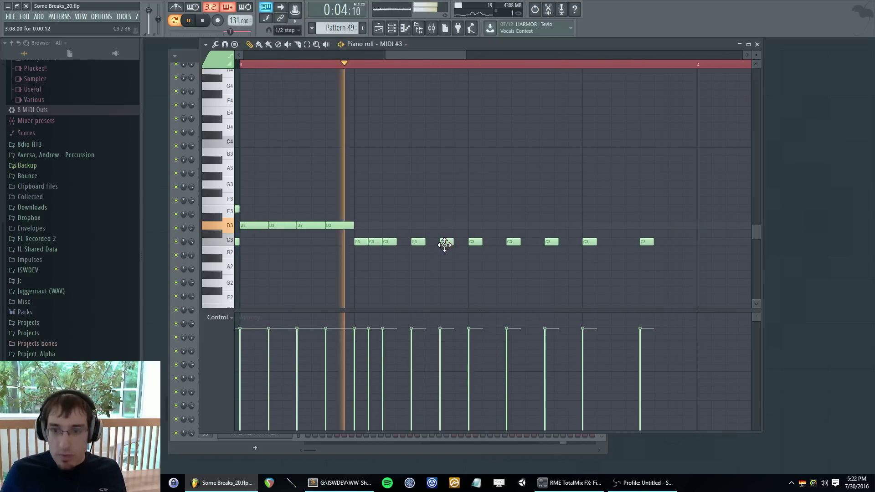
- Play back the looped bars to check the new C3 rhythm
{"action": "scroll", "coordinate": [445, 245], "scroll_direction": "down", "scroll_amount": 3}
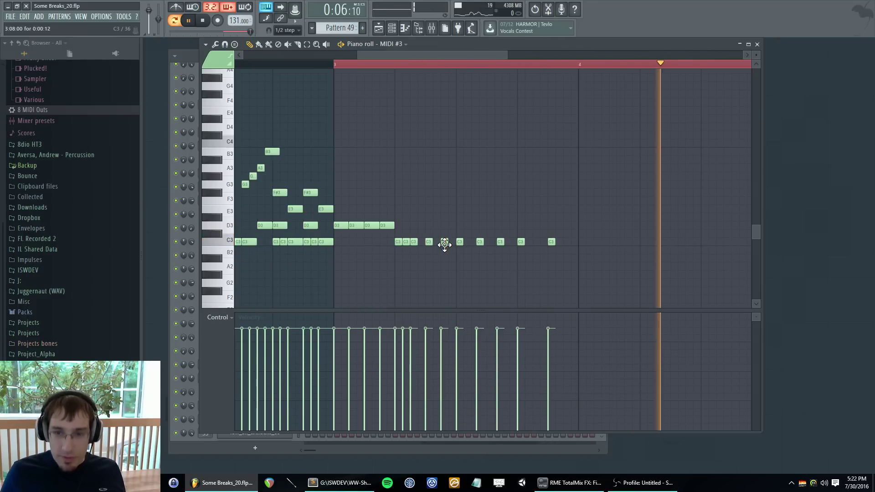
{"action": "key", "text": "space"}
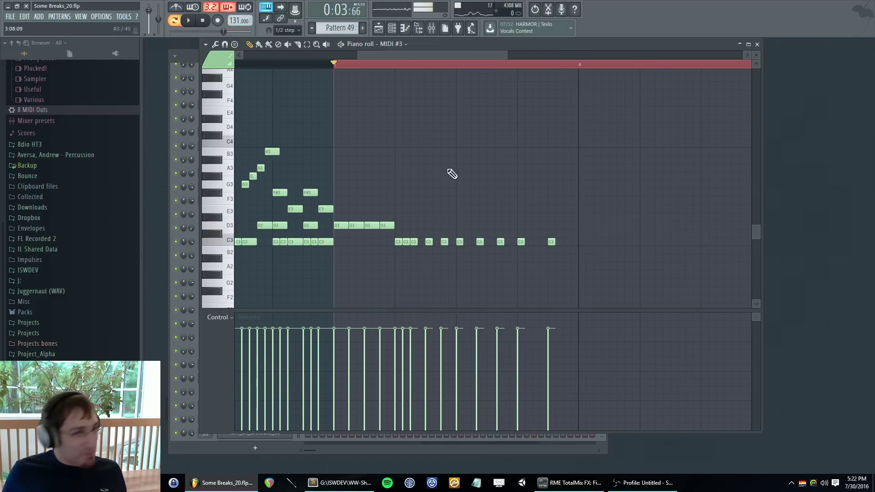
{"action": "key", "text": "space"}
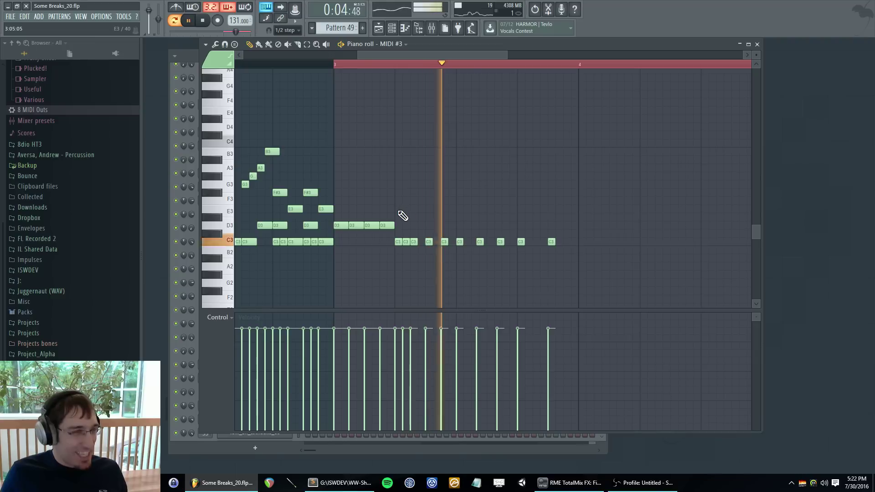
- Add short G#3, F#3, F#3 and G#3 notes above the C3 notes in beat 2 of bar 3
{"action": "left_click", "coordinate": [398, 177]}
{"action": "key", "text": "space"}
{"action": "right_click", "coordinate": [398, 177]}
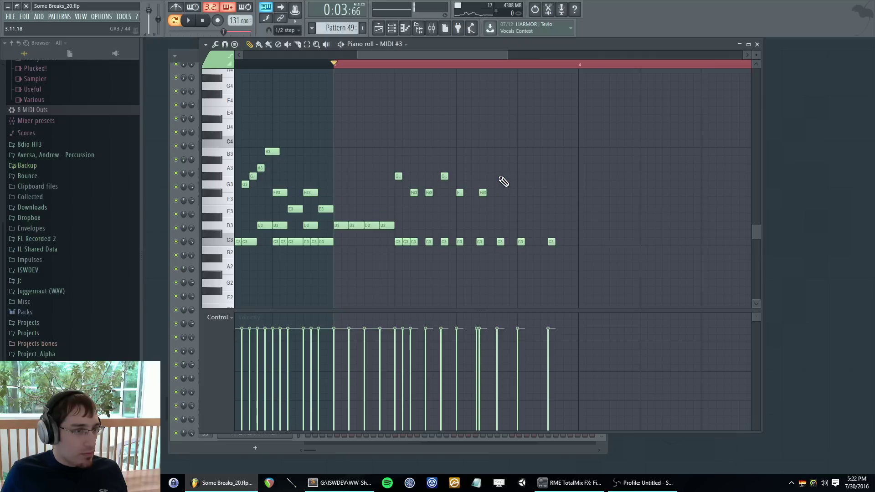
- Set the snap to 1/6 beat and play back the loop with the upper notes
{"action": "left_click", "coordinate": [283, 31]}
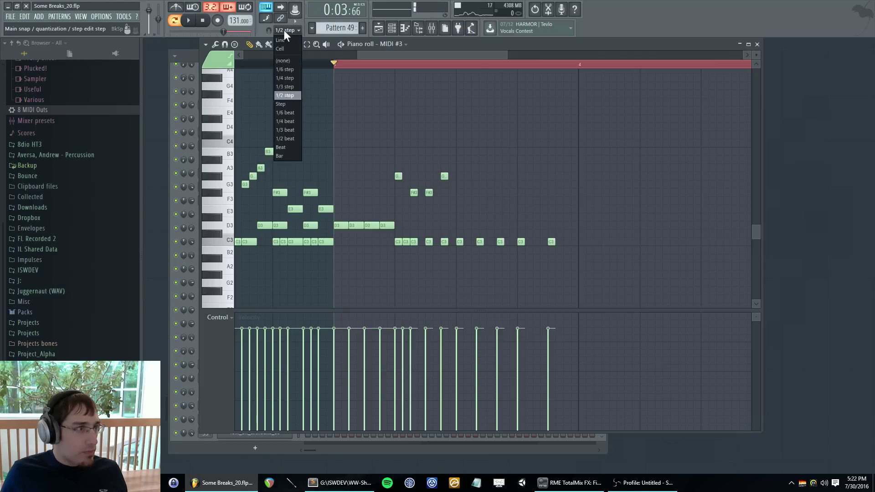
{"action": "left_click", "coordinate": [290, 110]}
{"action": "key", "text": "space"}
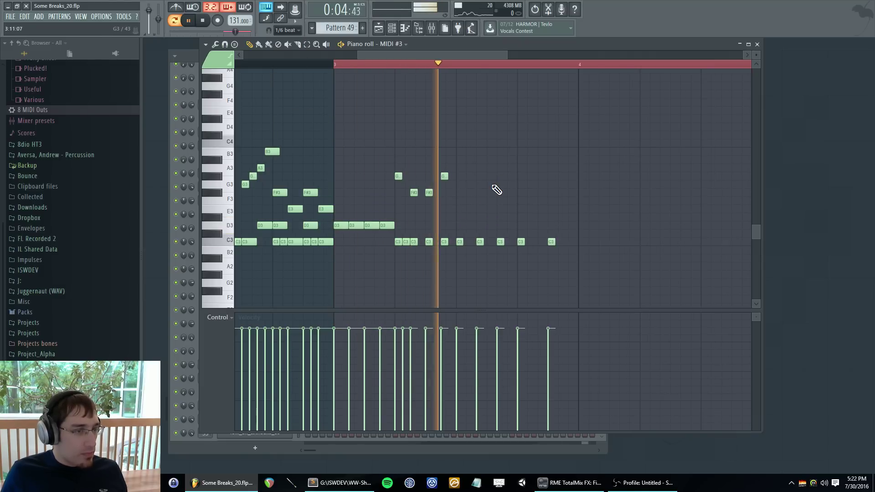
{"action": "key", "text": "space"}
{"action": "key", "text": "space"}
- Add four short B3 notes across beat 3 of bar 3, the first three lined up with the C3 notes
{"action": "left_click", "coordinate": [458, 185]}
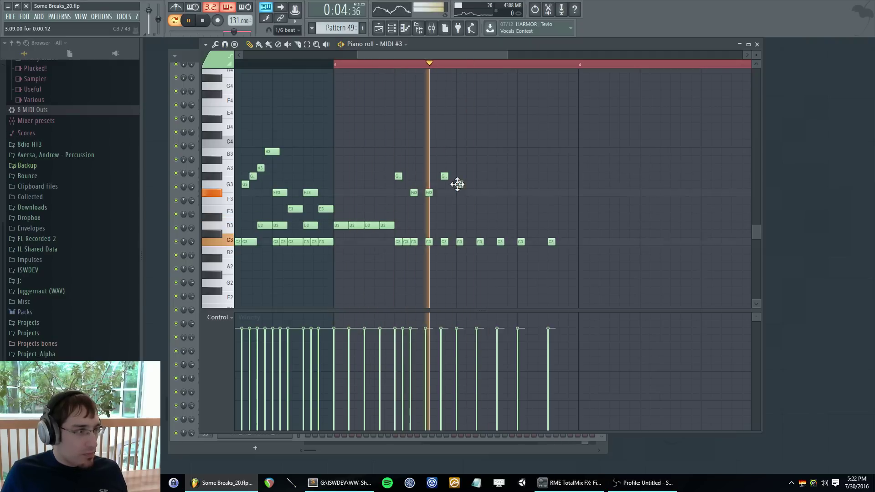
{"action": "key", "text": "space"}
{"action": "right_click", "coordinate": [460, 186]}
{"action": "left_click", "coordinate": [458, 151]}
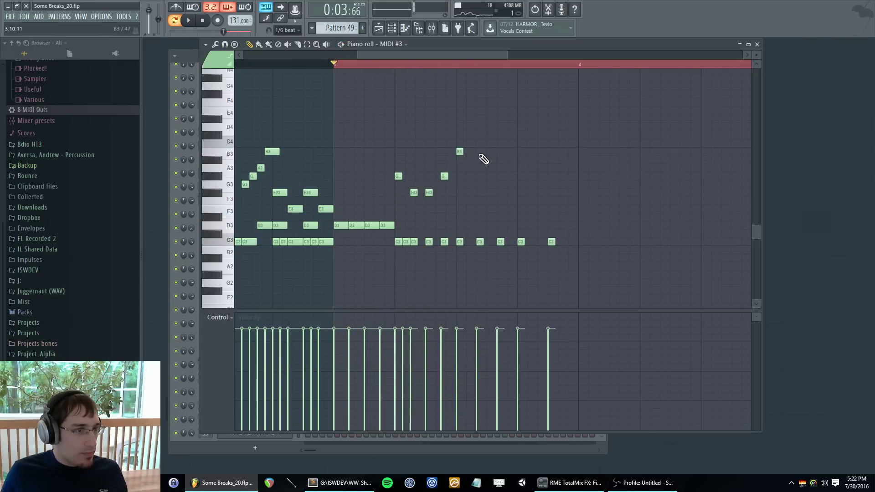
{"action": "scroll", "coordinate": [477, 153], "scroll_direction": "up", "scroll_amount": 2}
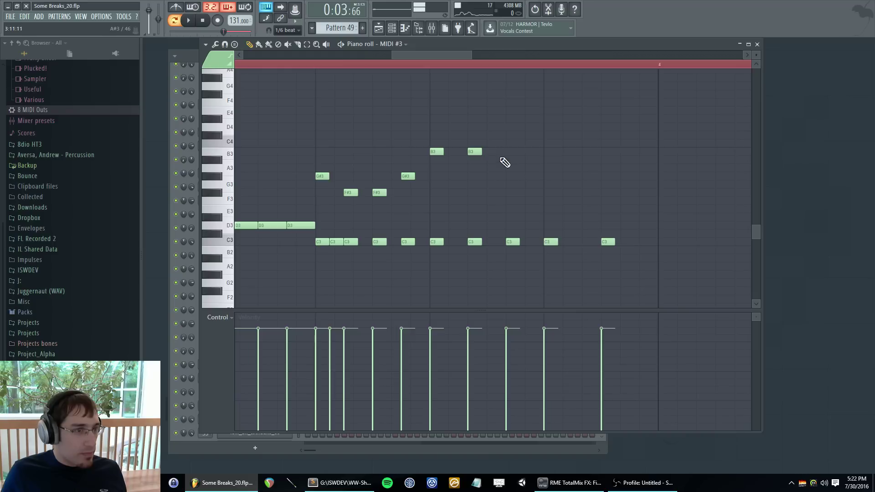
{"action": "left_click", "coordinate": [528, 152]}
- Set the snap to 1/4 step and place five very short G3 notes in the first half of beat 4
{"action": "left_click", "coordinate": [544, 185]}
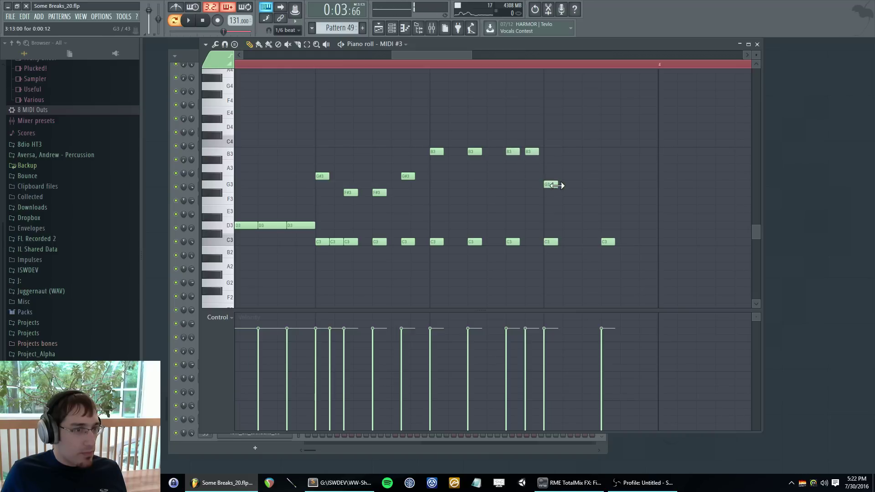
{"action": "left_click", "coordinate": [286, 30]}
{"action": "left_click", "coordinate": [289, 95]}
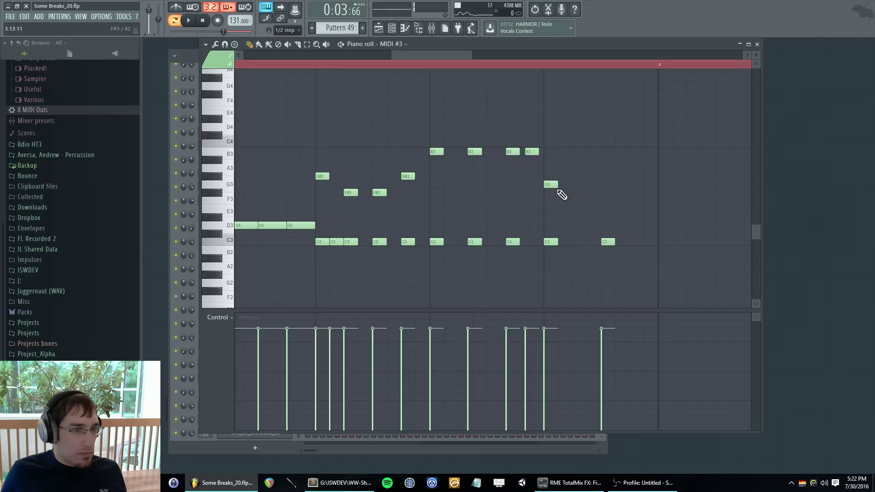
{"action": "left_click", "coordinate": [290, 31]}
{"action": "left_click", "coordinate": [291, 78]}
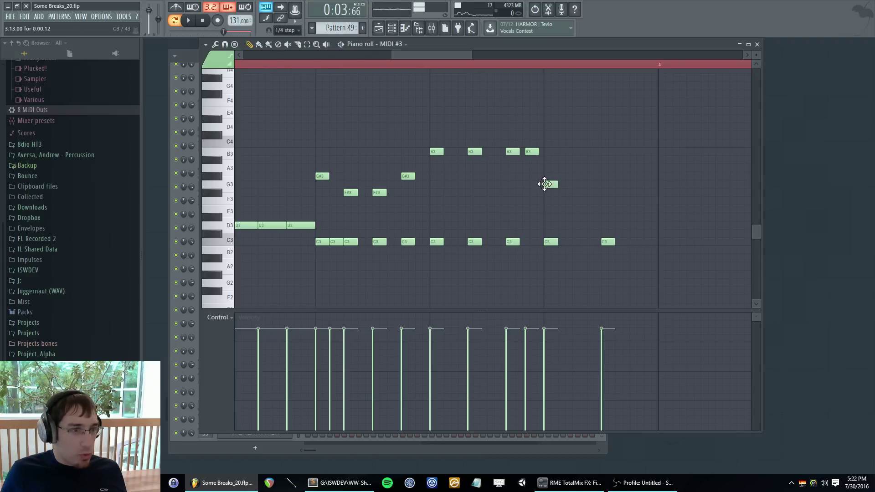
{"action": "left_click", "coordinate": [553, 184]}
{"action": "left_click", "coordinate": [564, 184]}
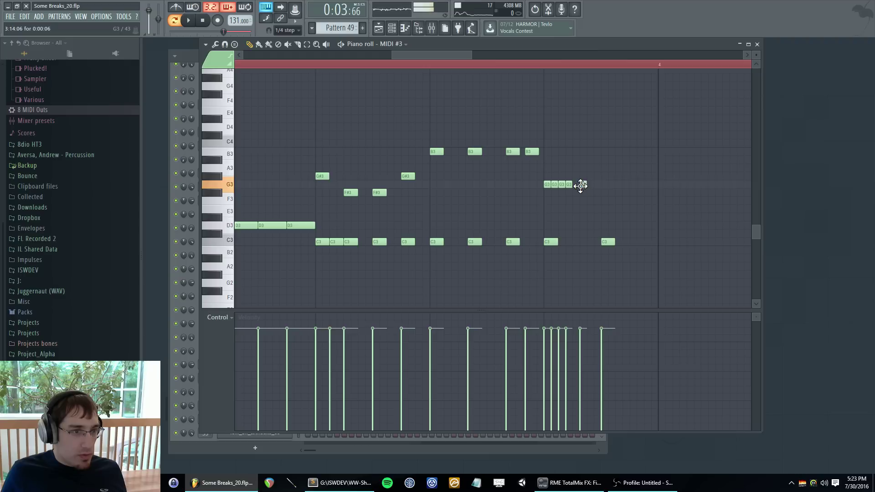
- Add five very short F3 notes in the second half of beat 4 of bar 3, and play back the loop
{"action": "left_click", "coordinate": [631, 201]}
{"action": "key", "text": "space"}
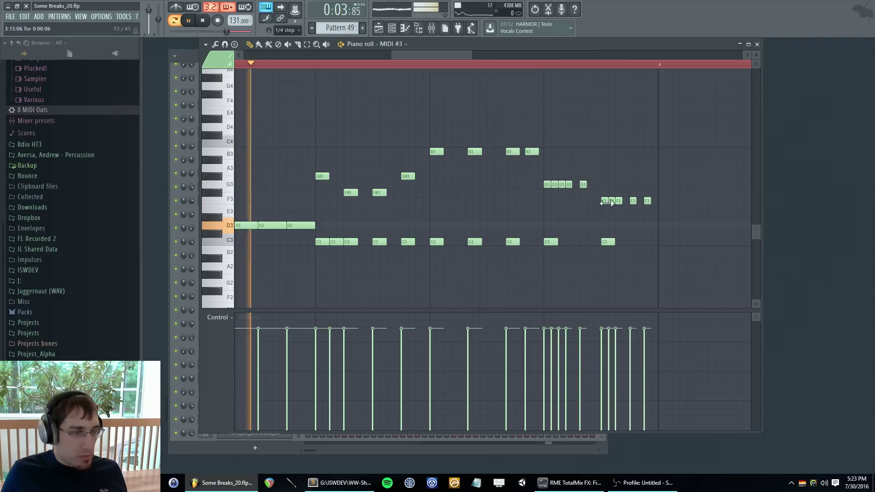
{"action": "scroll", "coordinate": [480, 190], "scroll_direction": "down", "scroll_amount": 3}
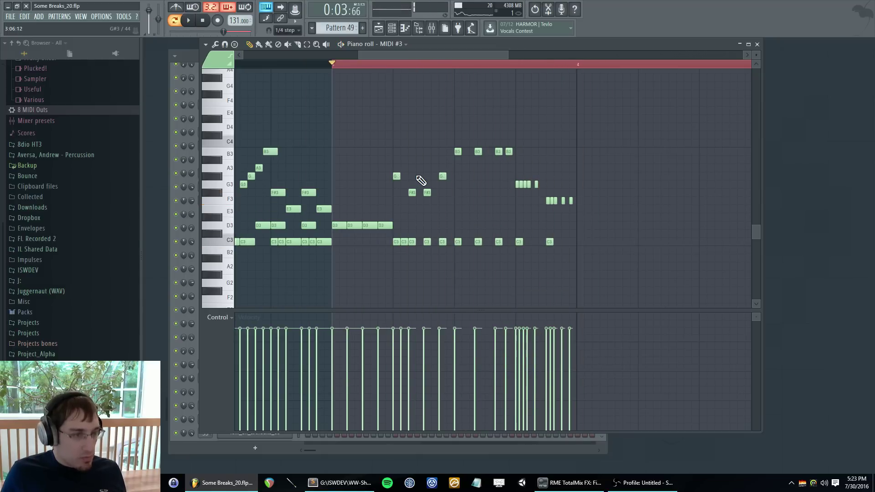
{"action": "scroll", "coordinate": [421, 180], "scroll_direction": "up", "scroll_amount": 3}
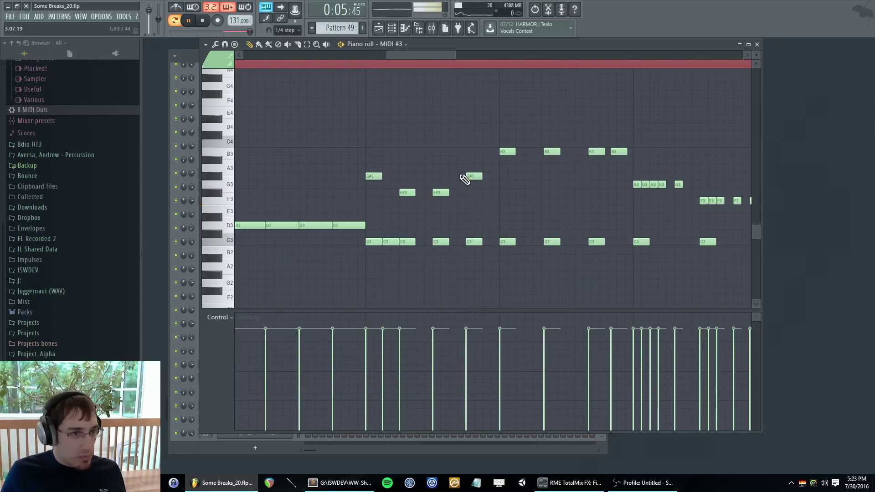
- Add a C3 note at the start of bar 3, matching the position and length of the first D3 note
{"action": "scroll", "coordinate": [347, 159], "scroll_direction": "down", "scroll_amount": 5}
{"action": "scroll", "coordinate": [280, 172], "scroll_direction": "down", "scroll_amount": 2}
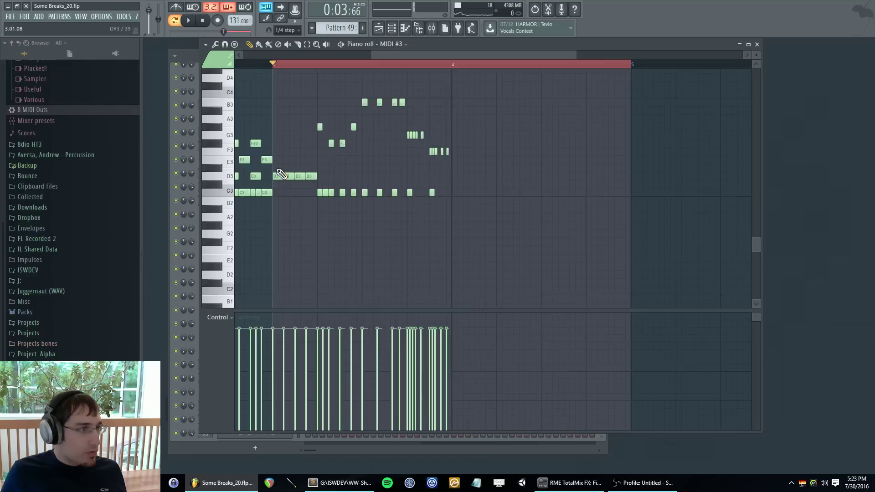
{"action": "scroll", "coordinate": [279, 171], "scroll_direction": "up", "scroll_amount": 3}
{"action": "left_click", "coordinate": [283, 145]}
{"action": "left_click_drag", "start_coordinate": [283, 145], "coordinate": [276, 185]}
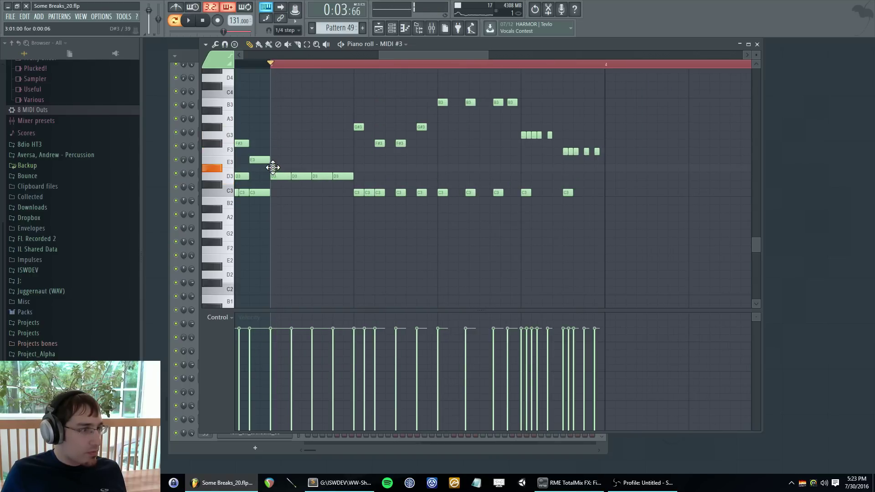
{"action": "left_click_drag", "start_coordinate": [272, 164], "coordinate": [276, 190]}
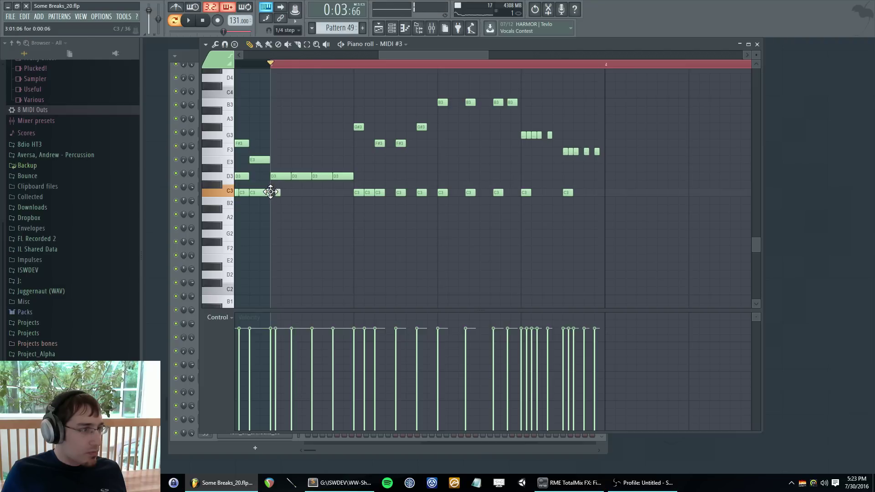
{"action": "key", "text": "space"}
{"action": "left_click_drag", "start_coordinate": [270, 192], "coordinate": [292, 192]}
- Set the snap to Line and add a C3 note of equal length under the third D3 note of bar 3
{"action": "left_click", "coordinate": [285, 31]}
{"action": "left_click", "coordinate": [286, 42]}
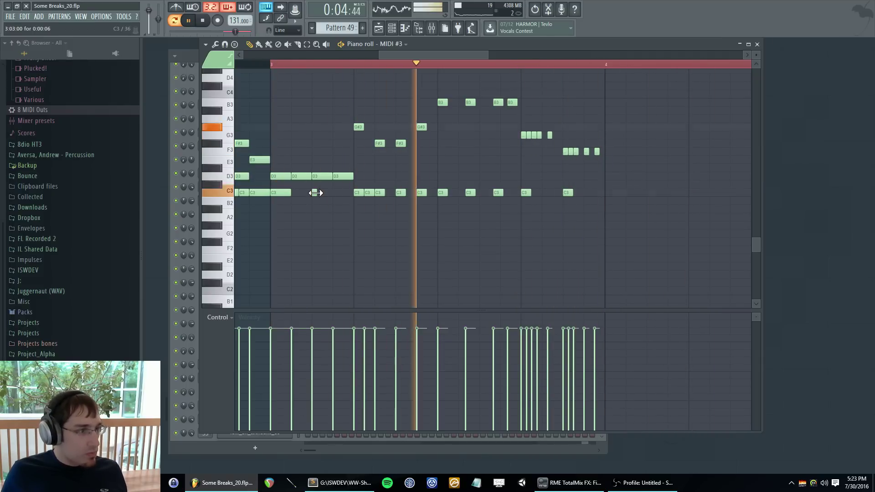
{"action": "left_click", "coordinate": [316, 193]}
- Add short D#3 notes on beat 3, on beat 4 and at the midpoint of beat 4 in bar 3
{"action": "scroll", "coordinate": [567, 182], "scroll_direction": "up", "scroll_amount": 3}
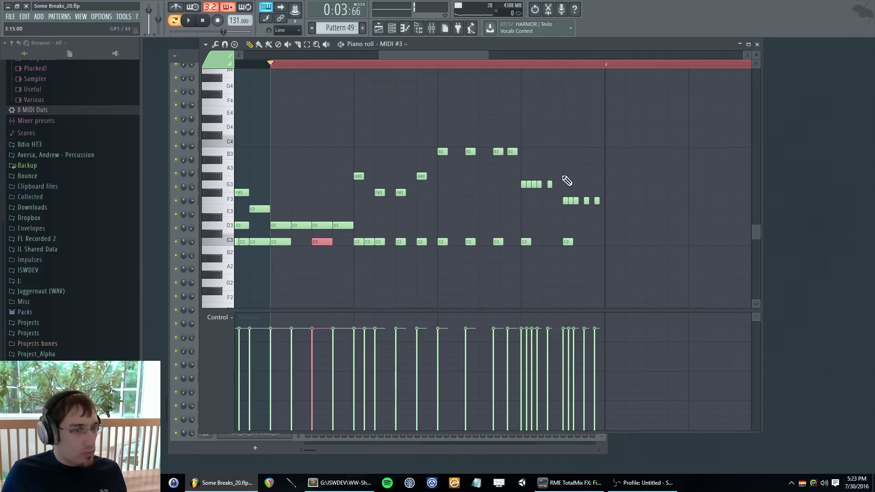
{"action": "left_click", "coordinate": [566, 217]}
{"action": "key", "text": "space"}
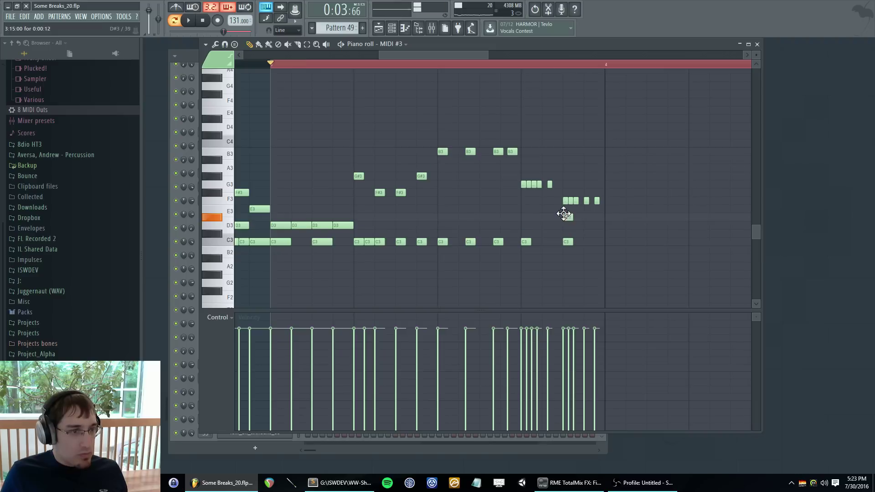
{"action": "key", "text": "space"}
{"action": "left_click", "coordinate": [440, 217]}
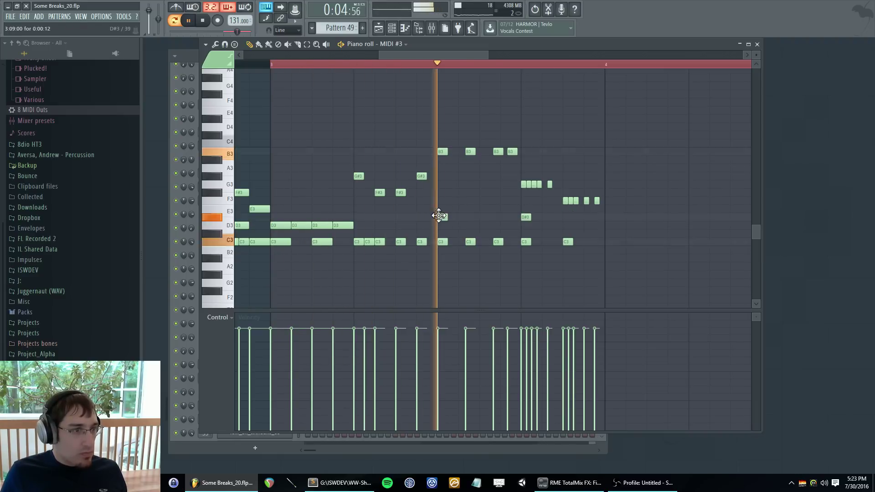
{"action": "left_click", "coordinate": [566, 217]}
- Lengthen the three D#3 notes to half a beat each and play back the loop
{"action": "key", "text": "space"}
{"action": "left_click_drag", "start_coordinate": [593, 214], "coordinate": [446, 230]}
{"action": "left_click_drag", "start_coordinate": [445, 217], "coordinate": [455, 217]}
{"action": "key", "text": "space"}
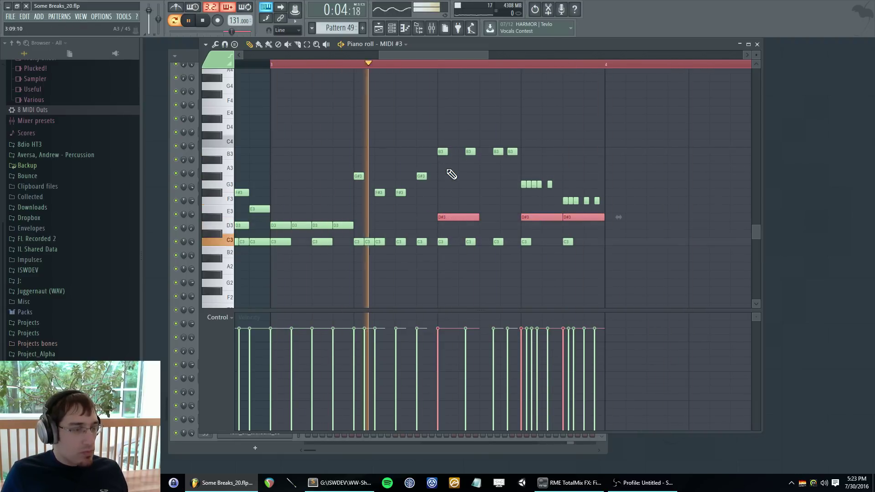
{"action": "key", "text": "space"}
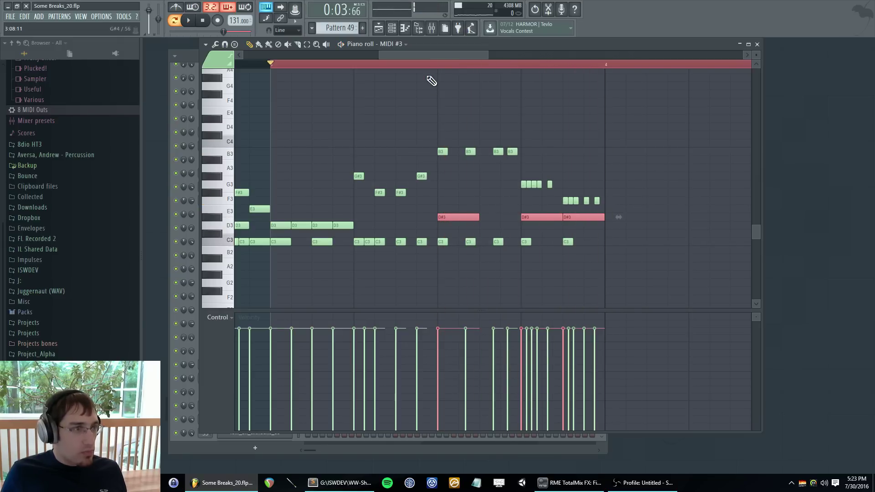
- Switch to song mode, extend the playlist's loop selection to bars 62 through 65, and start playback
{"action": "scroll", "coordinate": [479, 64], "scroll_direction": "down", "scroll_amount": 3}
{"action": "key", "text": "F5"}
{"action": "key", "text": "l"}
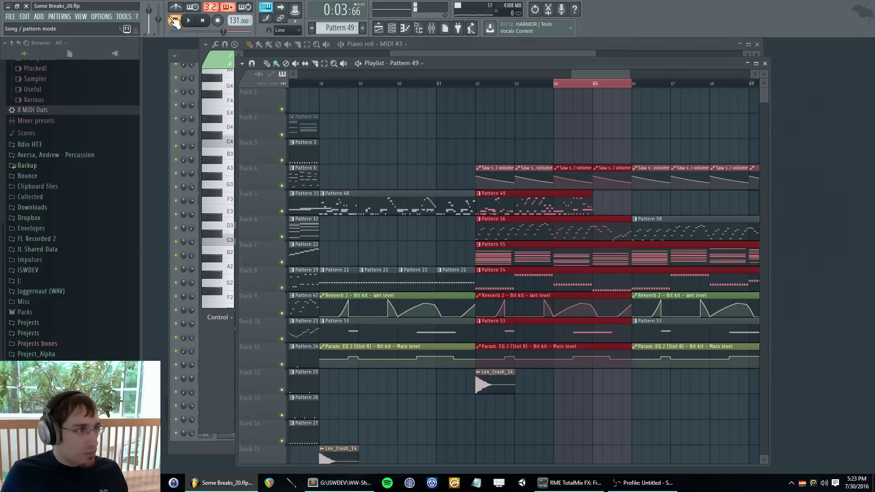
{"action": "key", "text": "space"}
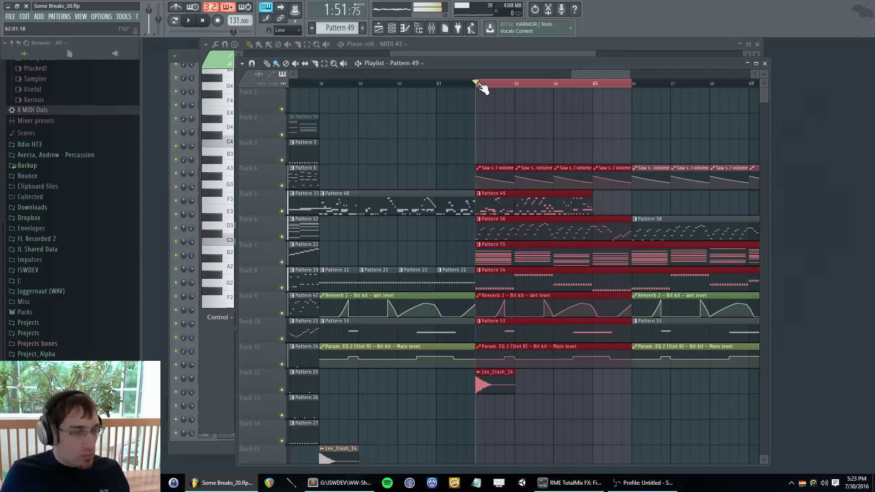
- Return to the MIDI #3 piano roll and listen to the break up to bar 3 within the song
{"action": "key", "text": "F5"}
{"action": "key", "text": "F5"}
{"action": "key", "text": "F5"}
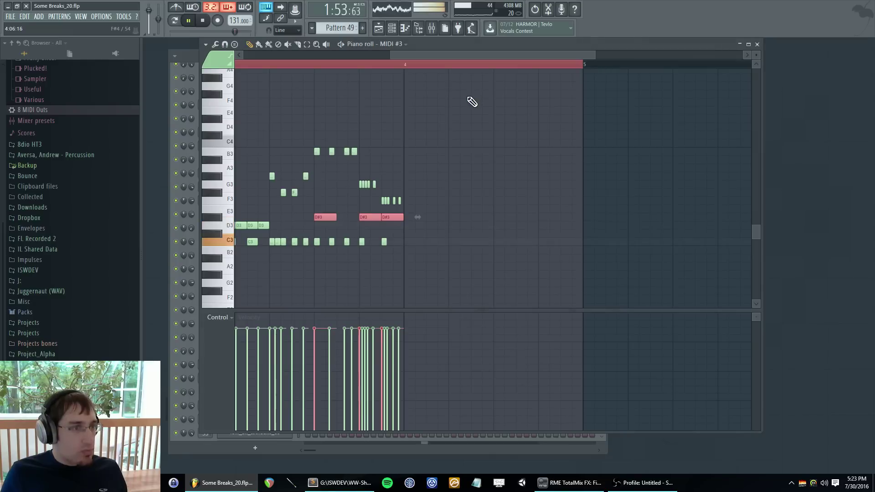
{"action": "scroll", "coordinate": [443, 182], "scroll_direction": "down", "scroll_amount": 3}
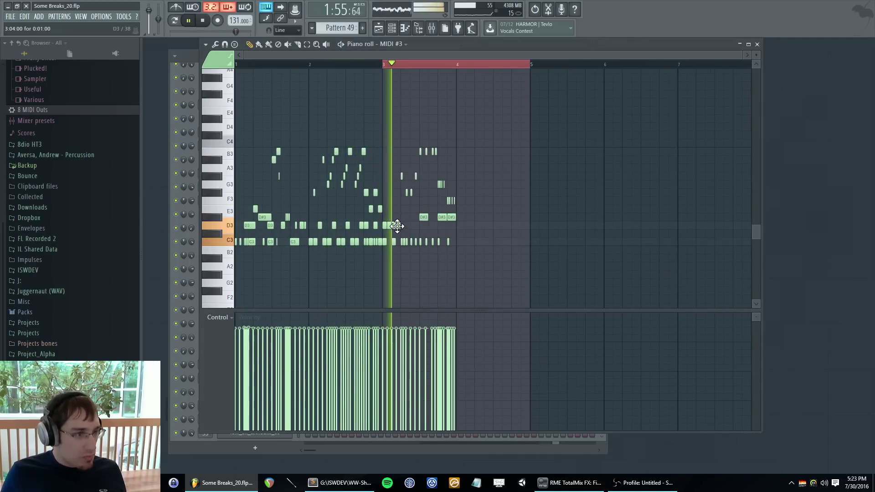
{"action": "scroll", "coordinate": [511, 235], "scroll_direction": "up", "scroll_amount": 2}
{"action": "scroll", "coordinate": [445, 210], "scroll_direction": "up", "scroll_amount": 1}
{"action": "key", "text": "space"}
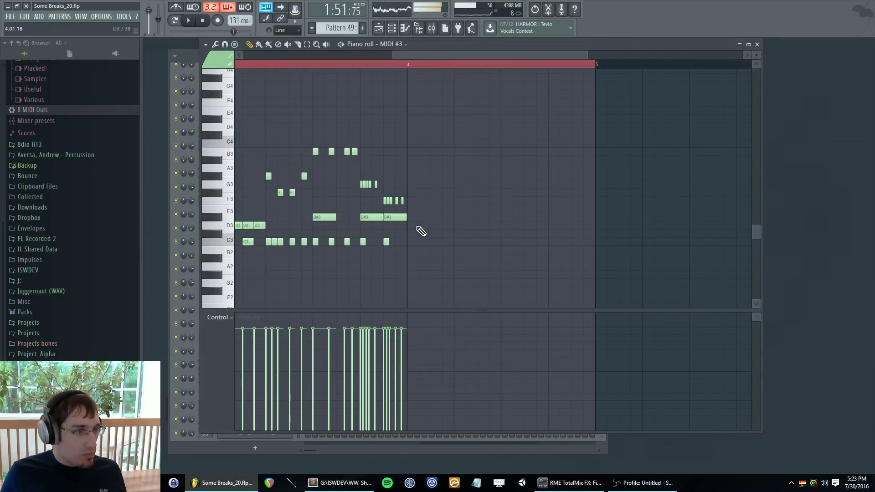
- Place one-step notes in bar 4: C3 on beat 1, two C3s in its second half, and D3 on beat 2
{"action": "scroll", "coordinate": [422, 244], "scroll_direction": "up", "scroll_amount": 2}
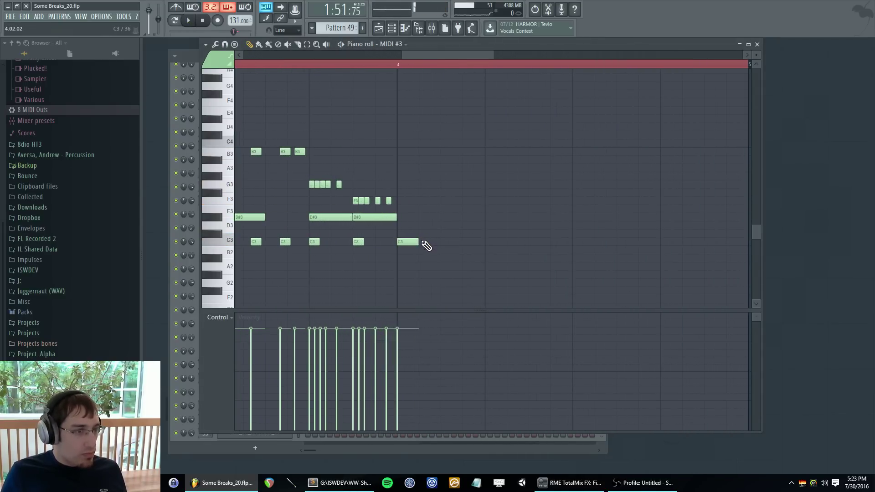
{"action": "left_click", "coordinate": [426, 242]}
{"action": "left_click", "coordinate": [446, 241]}
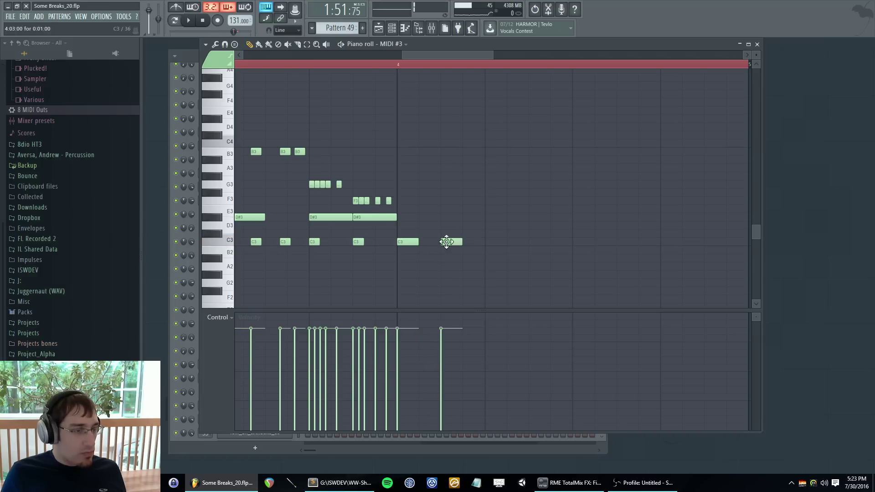
{"action": "left_click", "coordinate": [468, 242]}
{"action": "mouse_move", "coordinate": [489, 231]}
{"action": "left_mouse_down"}
{"action": "mouse_move", "coordinate": [481, 230]}
{"action": "mouse_move", "coordinate": [484, 218]}
{"action": "left_mouse_up"}
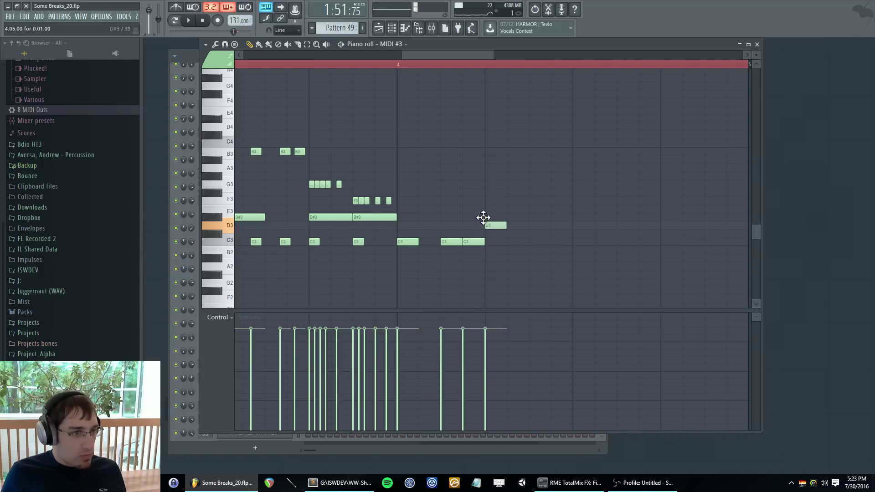
- Add two one-step C3 notes in the second half of beat 2 and four D3 notes across beat 3 of bar 4
{"action": "left_click", "coordinate": [559, 241]}
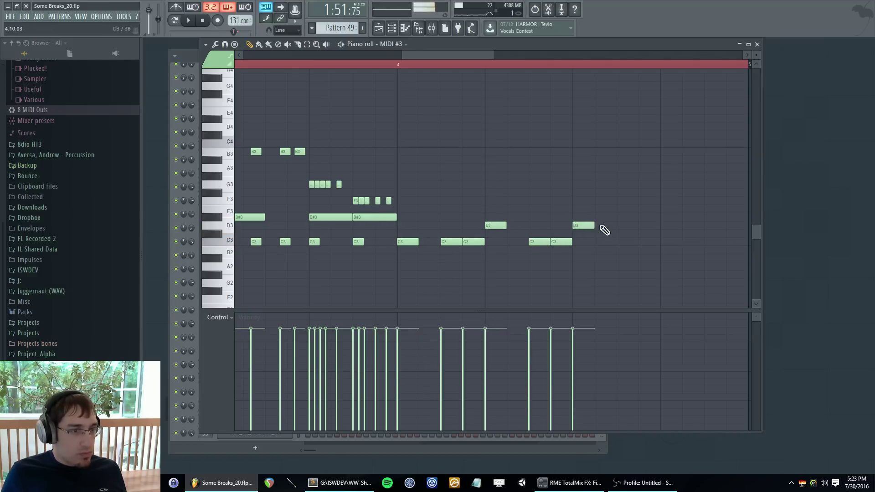
{"action": "left_click_drag", "start_coordinate": [665, 224], "coordinate": [639, 222]}
{"action": "scroll", "coordinate": [629, 222], "scroll_direction": "down", "scroll_amount": 5}
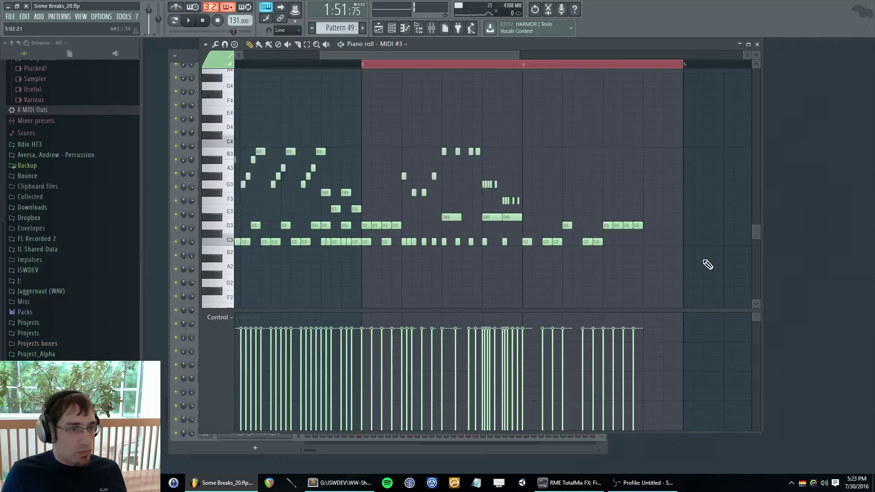
- Set the snap to 1/6 beat and fill beat 4 of bar 4 with six equal D3 notes
{"action": "scroll", "coordinate": [708, 264], "scroll_direction": "up", "scroll_amount": 3}
{"action": "left_click", "coordinate": [287, 29]}
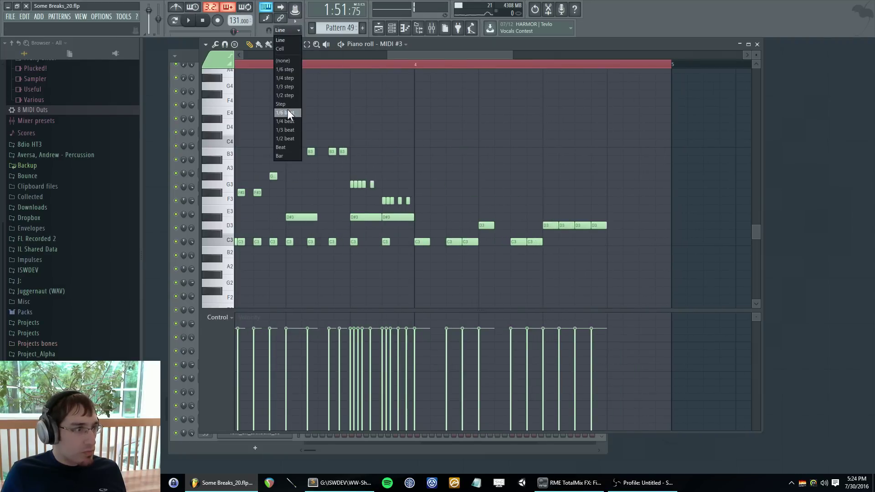
{"action": "left_click", "coordinate": [288, 109]}
{"action": "scroll", "coordinate": [615, 231], "scroll_direction": "up", "scroll_amount": 3}
{"action": "left_click_drag", "start_coordinate": [615, 231], "coordinate": [647, 229]}
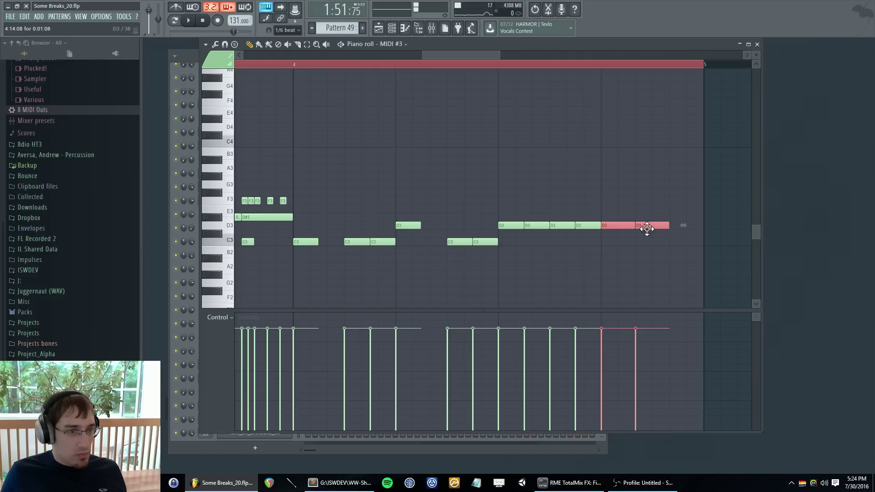
{"action": "left_click", "coordinate": [626, 225]}
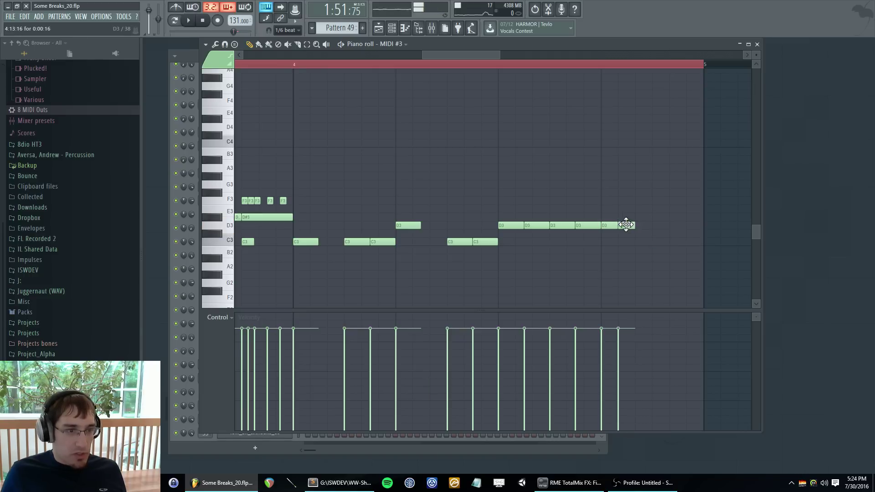
{"action": "mouse_move", "coordinate": [644, 229]}
{"action": "left_mouse_down"}
{"action": "mouse_move", "coordinate": [674, 219]}
{"action": "mouse_move", "coordinate": [689, 224]}
{"action": "left_mouse_up"}
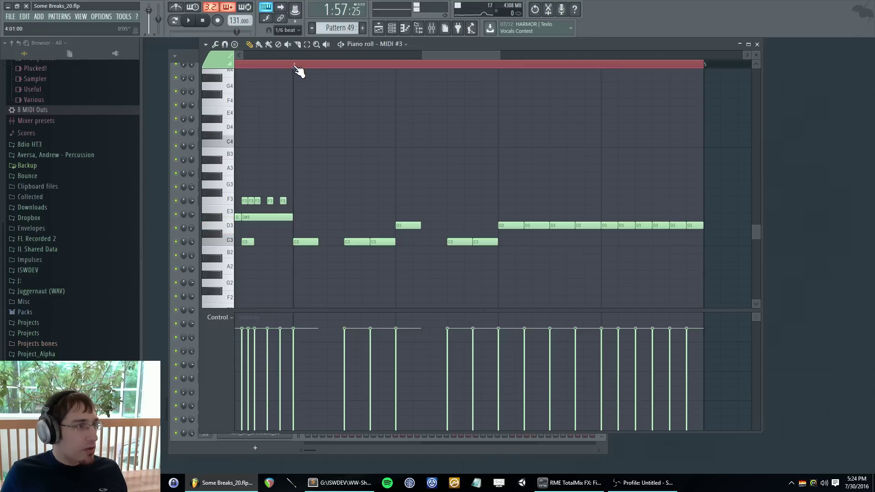
- Play back bar 4 in pattern mode, and return to song mode to hear the break in context
{"action": "left_click", "coordinate": [176, 22]}
{"action": "key", "text": "space"}
{"action": "left_click", "coordinate": [294, 64]}
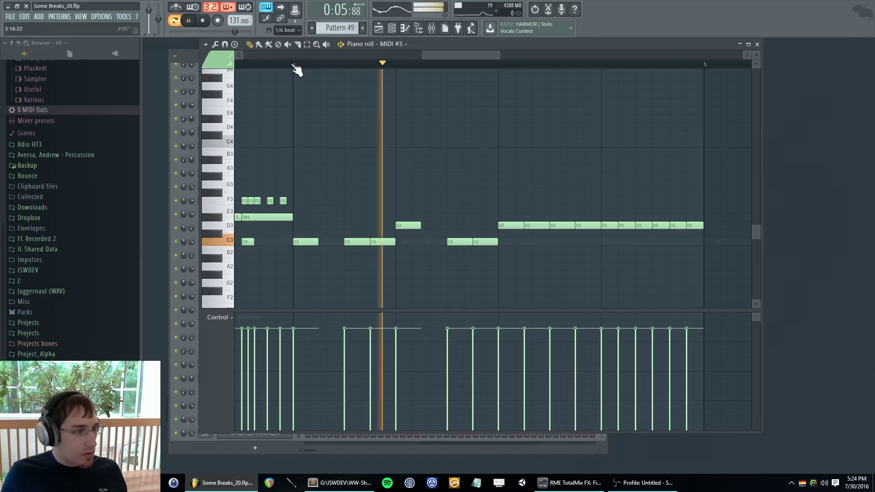
{"action": "key", "text": "F5"}
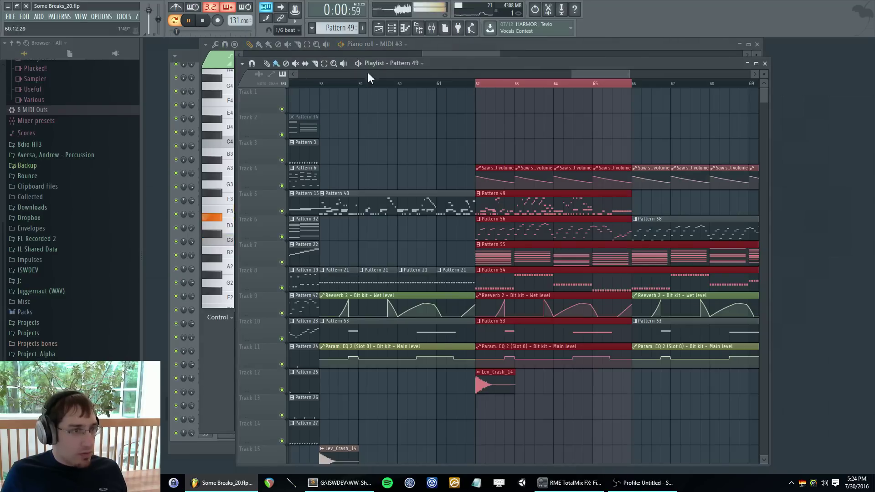
{"action": "key", "text": "F5"}
{"action": "key", "text": "F5"}
{"action": "left_click", "coordinate": [177, 22]}
{"action": "key", "text": "F5"}
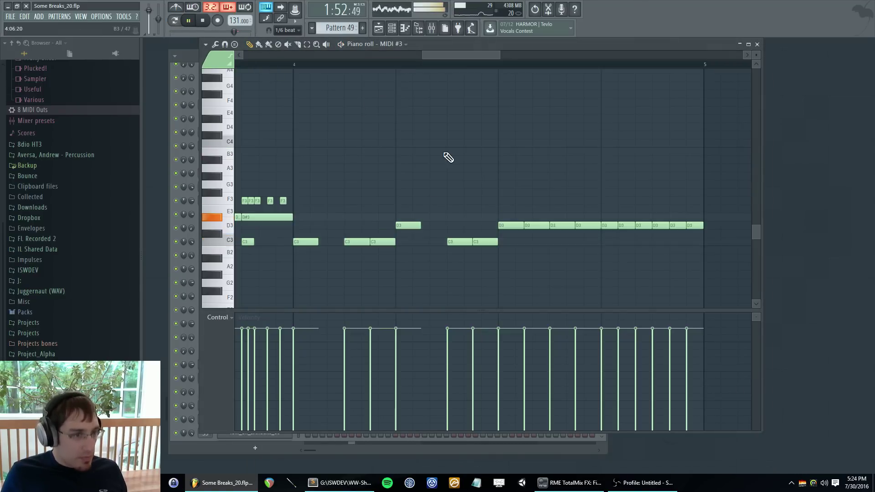
- Try D#3 notes above the C3 notes at the midpoints of beats 1 and 2 in bar 4, and delete them
{"action": "scroll", "coordinate": [441, 155], "scroll_direction": "down", "scroll_amount": 3}
{"action": "scroll", "coordinate": [444, 160], "scroll_direction": "down", "scroll_amount": 1}
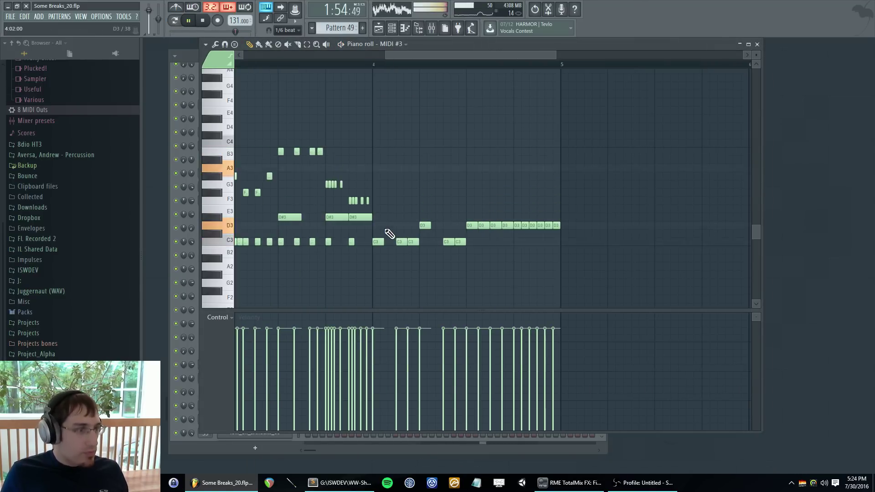
{"action": "left_click", "coordinate": [392, 218]}
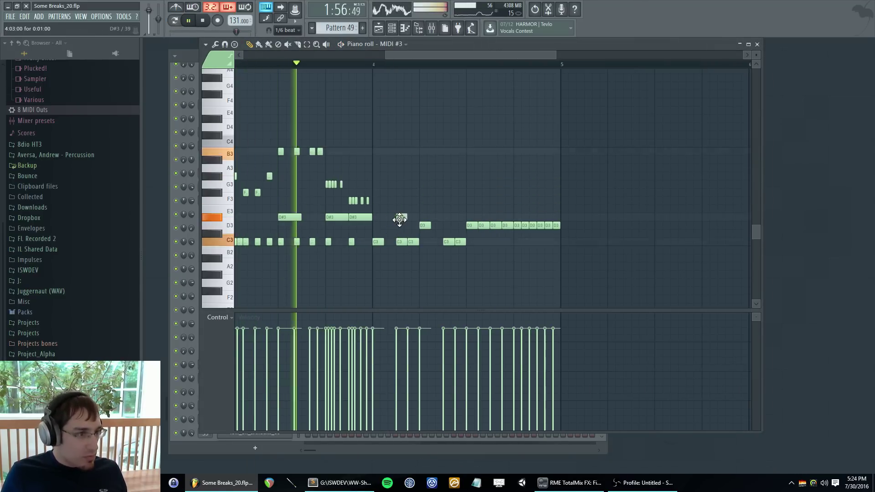
{"action": "left_click_drag", "start_coordinate": [395, 215], "coordinate": [401, 216]}
{"action": "left_click", "coordinate": [444, 218]}
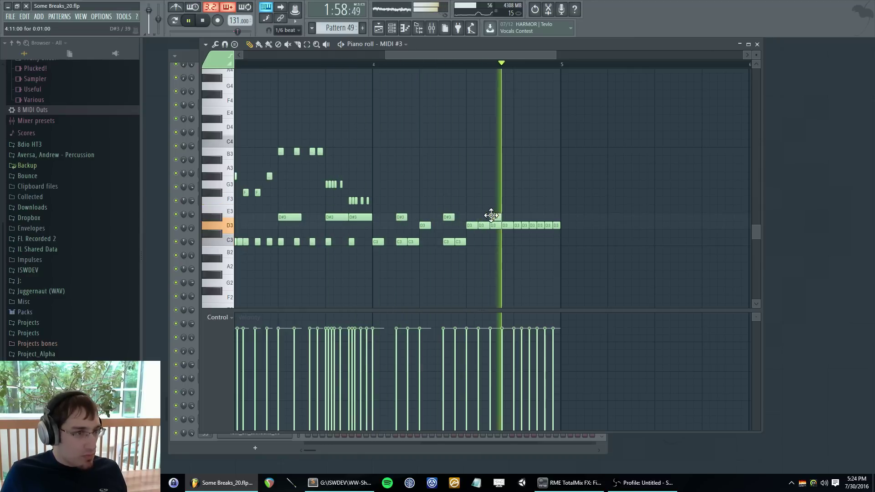
{"action": "right_click", "coordinate": [448, 217]}
{"action": "right_click", "coordinate": [402, 218]}
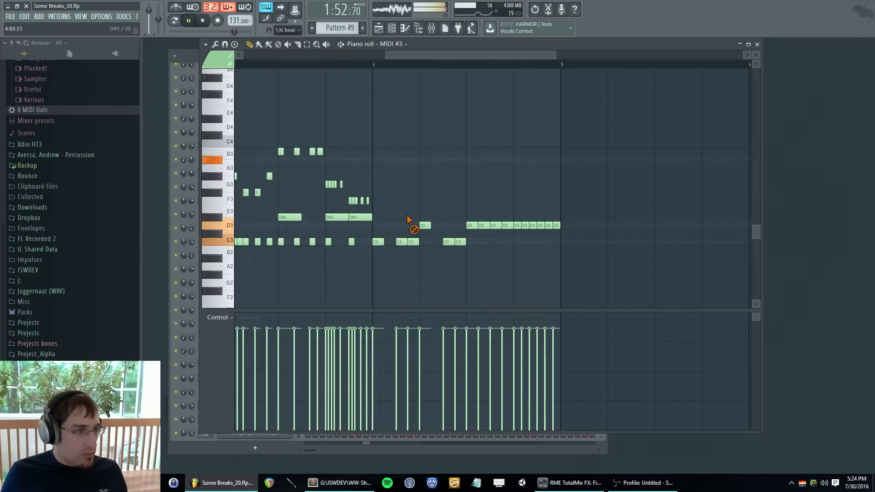
- Try an A3 note on beat 1 and a G#3 note at its midpoint in bar 4, and delete them
{"action": "left_click", "coordinate": [375, 168]}
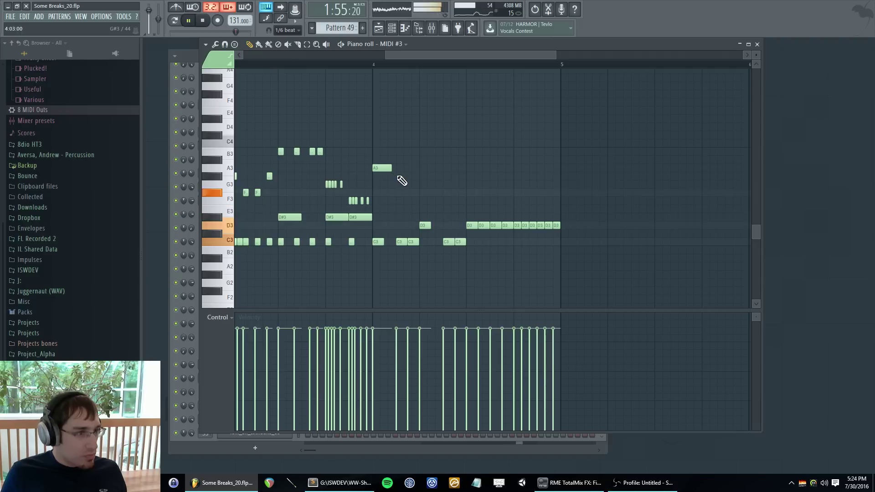
{"action": "right_click", "coordinate": [381, 168]}
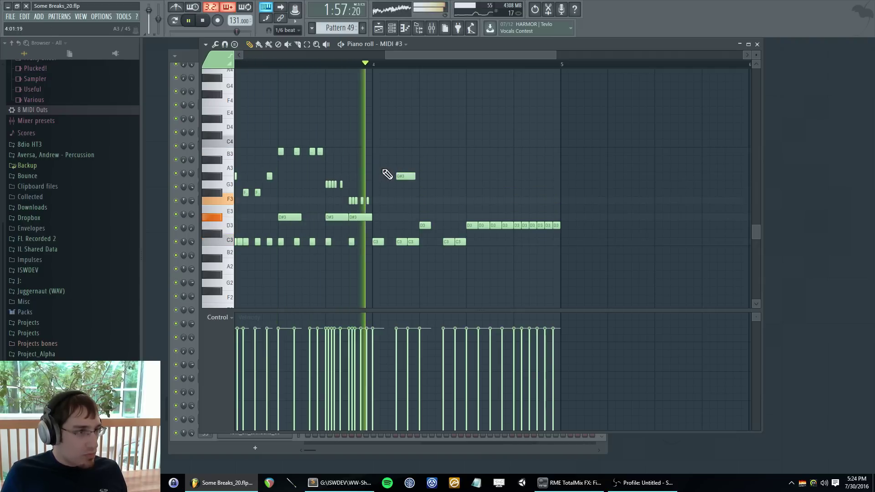
{"action": "left_click", "coordinate": [385, 169]}
{"action": "right_click", "coordinate": [403, 178]}
{"action": "key", "text": "space"}
- Place a B3 note in bar 4 at 4:02:08 with a length of 0:01:16 and play it back
{"action": "scroll", "coordinate": [393, 174], "scroll_direction": "up", "scroll_amount": 1}
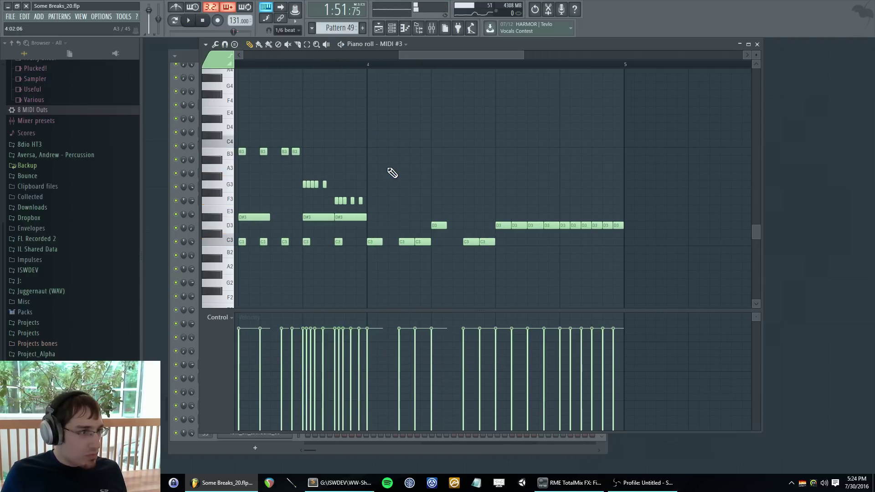
{"action": "left_click", "coordinate": [390, 169]}
{"action": "left_click", "coordinate": [388, 151]}
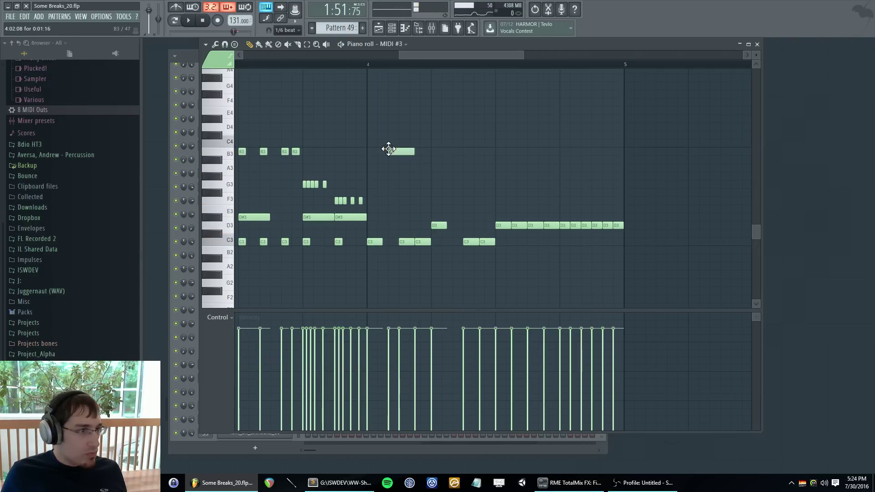
{"action": "left_click", "coordinate": [369, 65]}
{"action": "key", "text": "space"}
{"action": "key", "text": "space"}
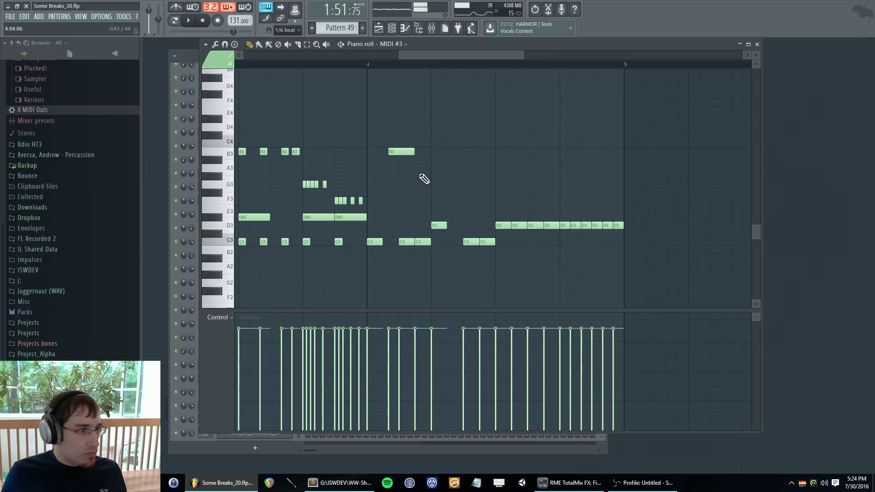
- Place an A3 note in beat 2 of bar 4 and C3 notes under the D3 roll in beats 3 and 4
{"action": "left_click", "coordinate": [454, 168]}
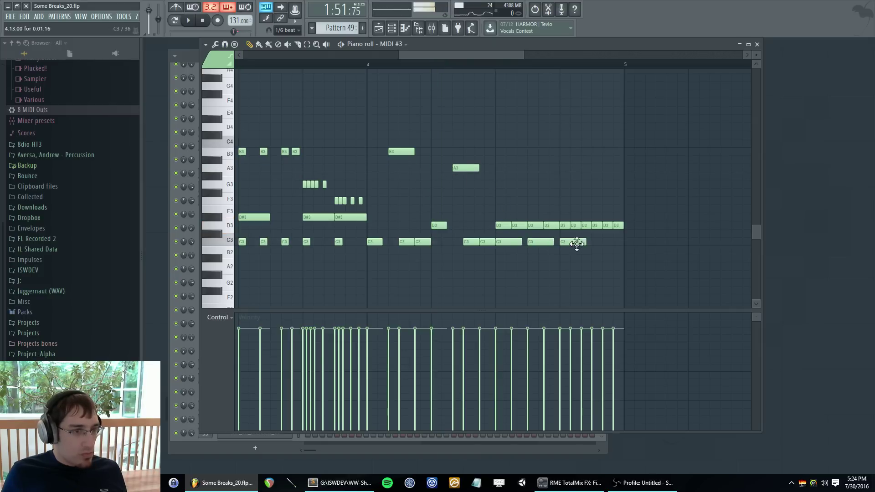
{"action": "left_click_drag", "start_coordinate": [577, 244], "coordinate": [593, 244]}
- Make the Pattern 53 clip at bar 62 unique and delete the Param. EQ 2 automation clip below it
{"action": "key", "text": "F5"}
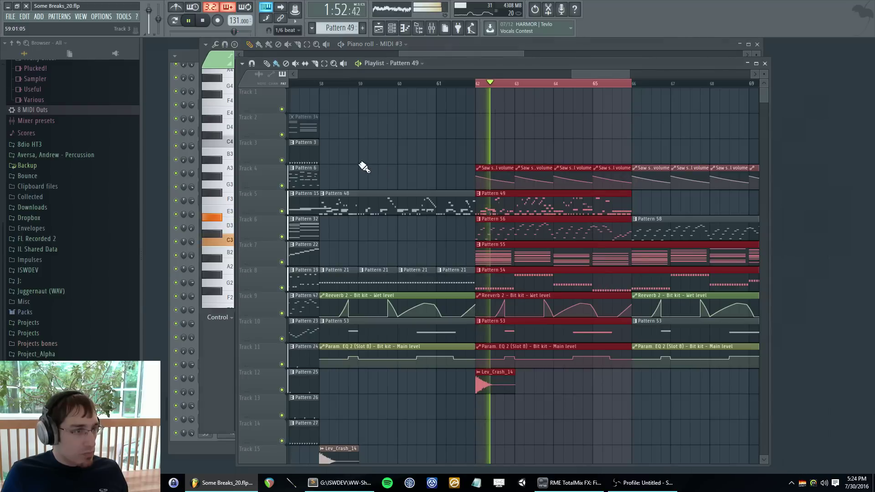
{"action": "right_click", "coordinate": [482, 322]}
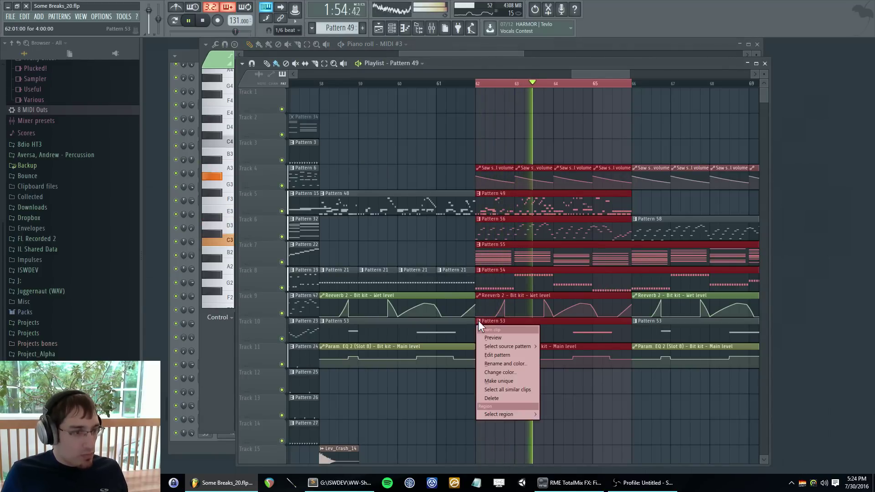
{"action": "left_click", "coordinate": [494, 372]}
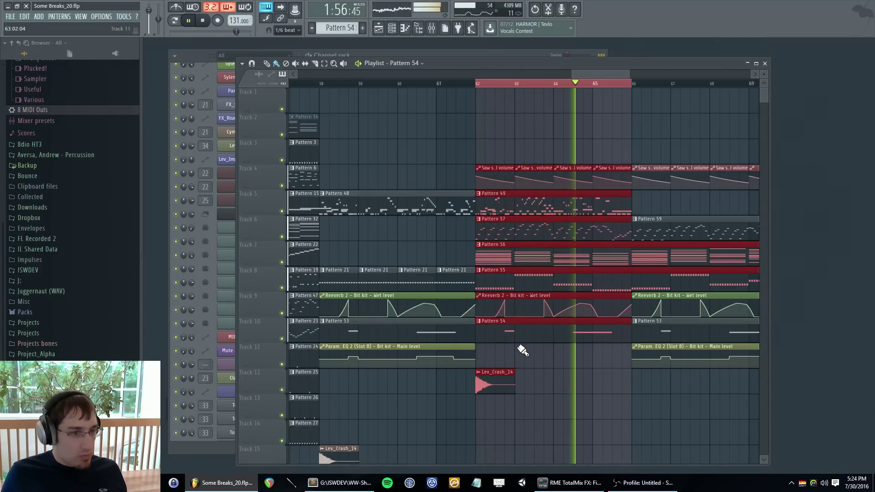
- Delete both existing notes of the MIDI Out channel in Pattern 54
{"action": "key", "text": "F7"}
{"action": "key", "text": "F5"}
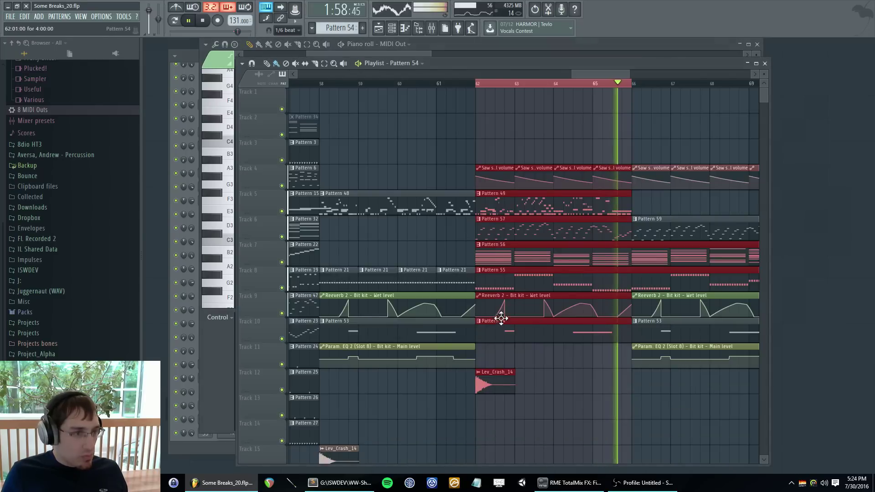
{"action": "key", "text": "F7"}
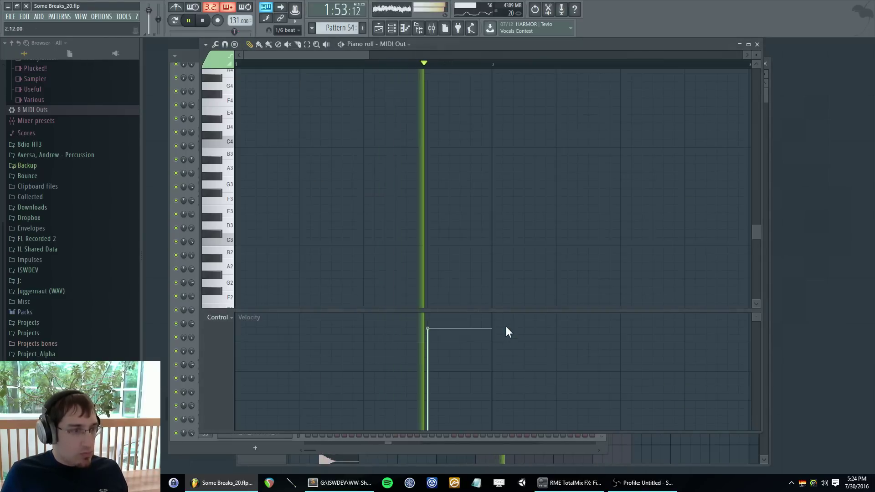
{"action": "key", "text": "space"}
{"action": "scroll", "coordinate": [339, 229], "scroll_direction": "up", "scroll_amount": 10}
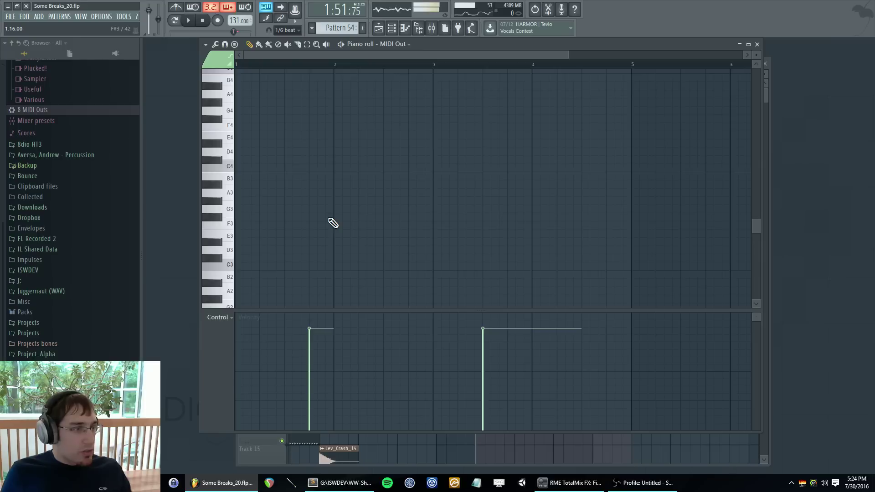
{"action": "right_click", "coordinate": [484, 157]}
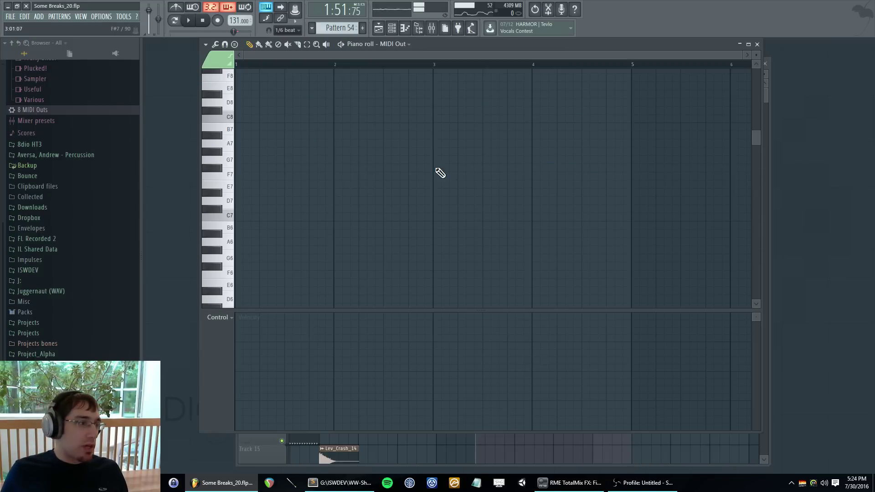
- Rename the MIDI Out channel to Stutter Edit
{"action": "key", "text": "F5"}
{"action": "key", "text": "F6"}
{"action": "scroll", "coordinate": [321, 246], "scroll_direction": "down", "scroll_amount": 1}
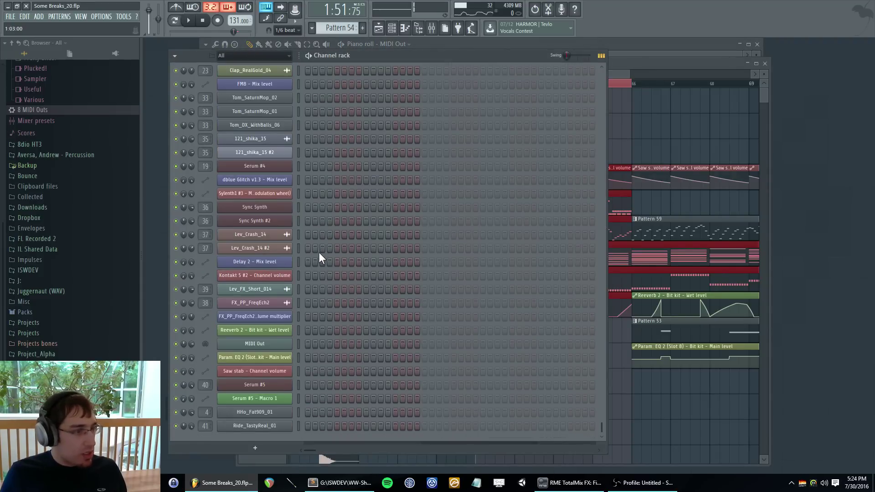
{"action": "left_click", "coordinate": [258, 342]}
{"action": "key", "text": "F2"}
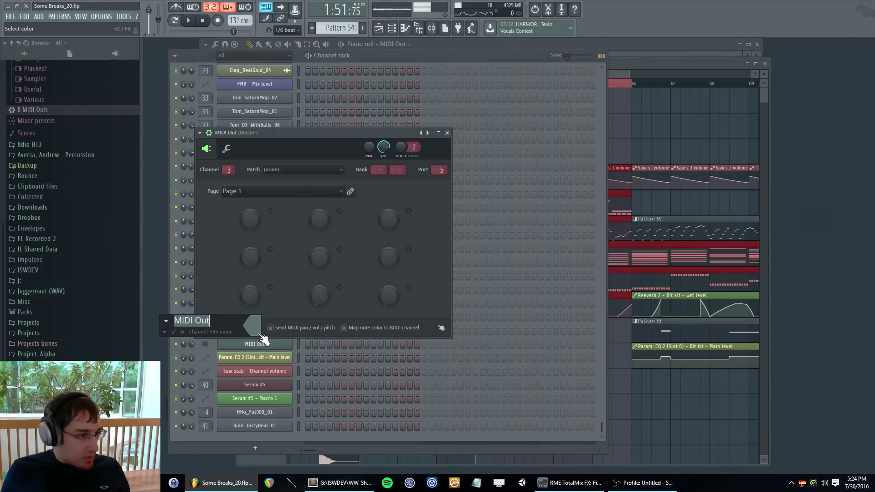
{"action": "type", "text": "Stutter Edit"}
{"action": "key", "text": "Return"}
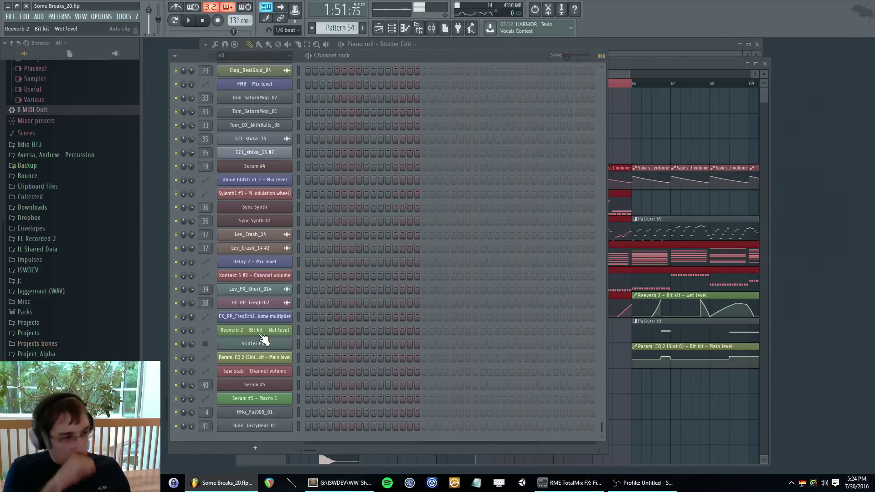
{"action": "key", "text": "Escape"}
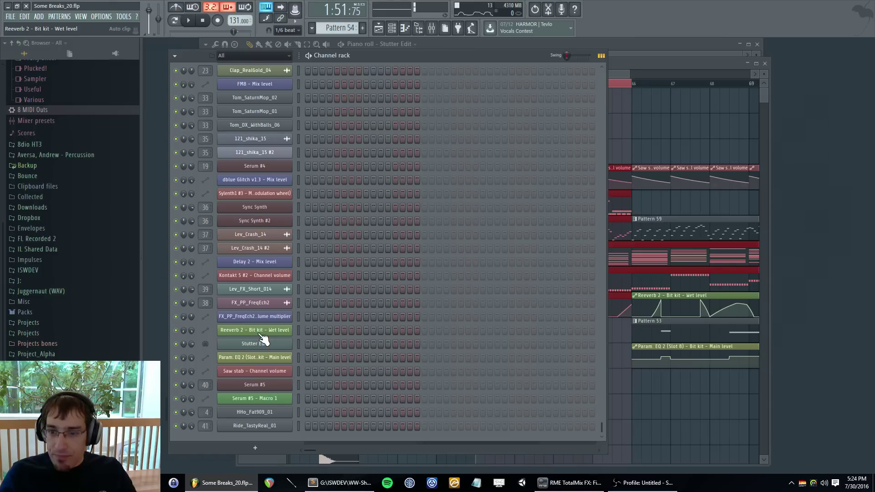
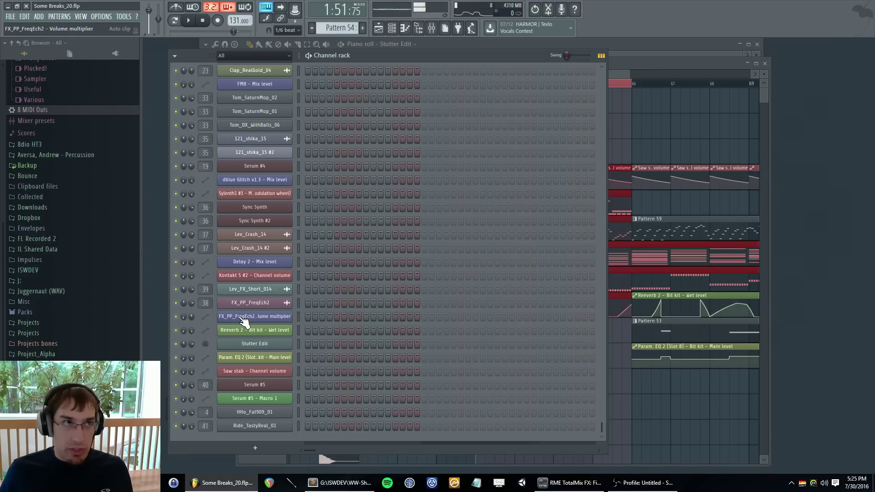
- Open the piano roll of the Stutter Edit channel for Pattern 54
{"action": "key", "text": "F6"}
{"action": "key", "text": "F6"}
{"action": "right_click", "coordinate": [280, 341]}
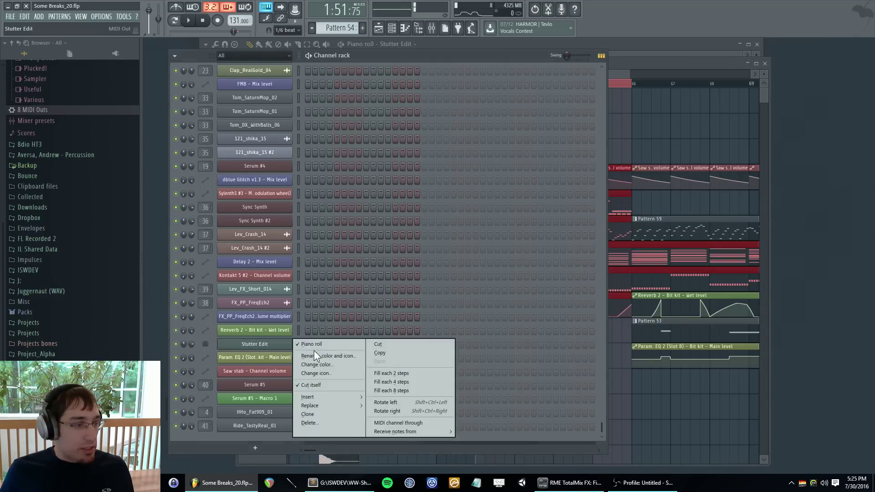
{"action": "left_click", "coordinate": [325, 343]}
{"action": "right_click", "coordinate": [291, 344]}
{"action": "left_click", "coordinate": [294, 347]}
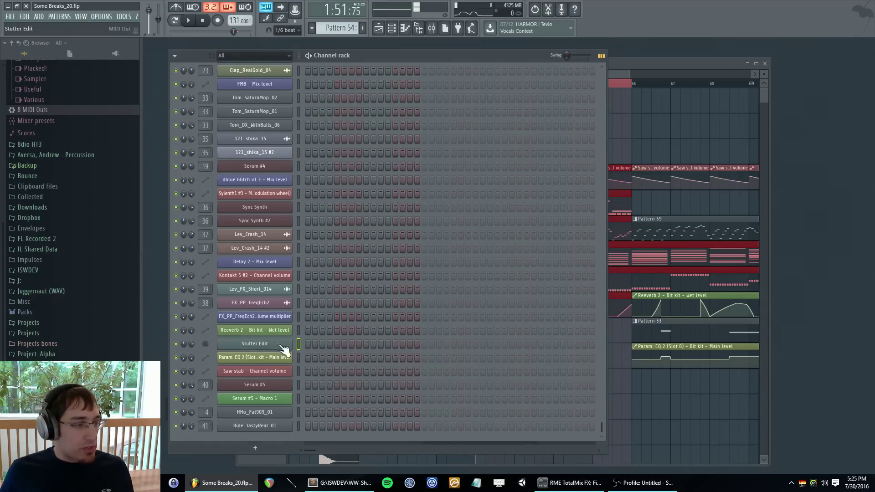
{"action": "right_click", "coordinate": [292, 345]}
{"action": "left_click", "coordinate": [323, 347]}
- Audition Stutter Edit notes over the looped song section and follow them in the channel's piano roll
{"action": "key", "text": "F9"}
{"action": "key", "text": "space"}
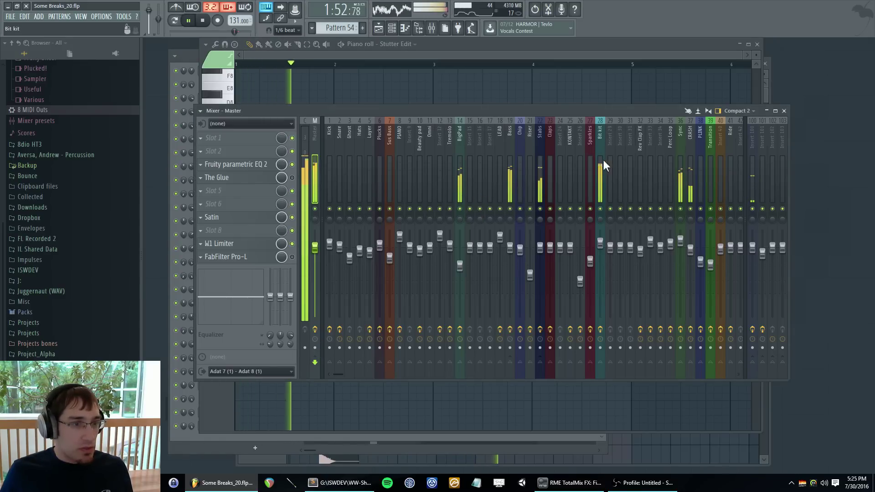
{"action": "scroll", "coordinate": [621, 146], "scroll_direction": "down", "scroll_amount": 3}
{"action": "key", "text": "F5"}
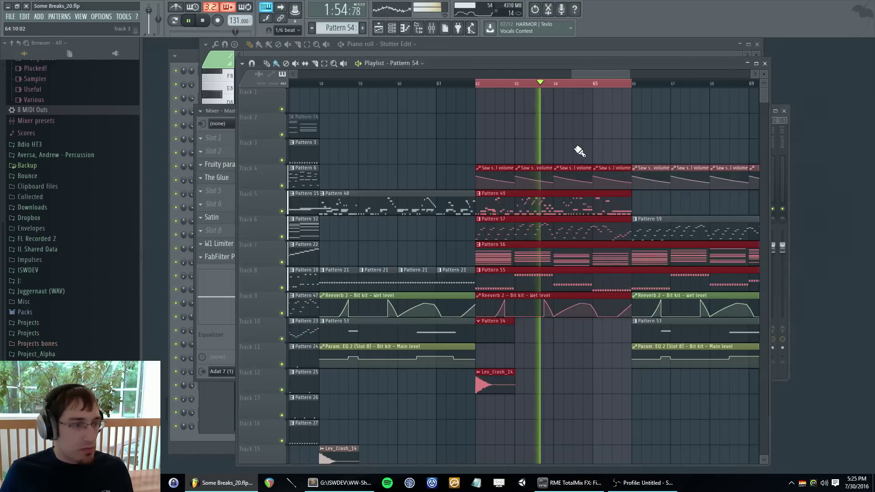
{"action": "key", "text": "F6"}
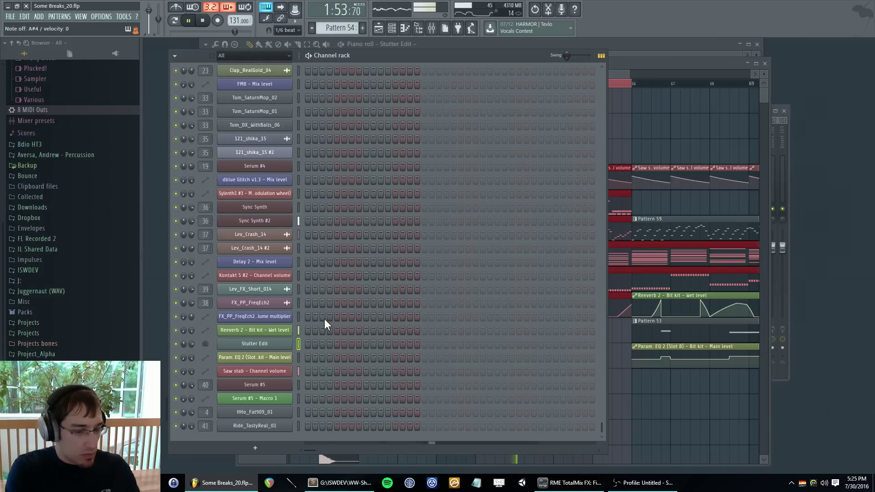
{"action": "right_click", "coordinate": [289, 343]}
{"action": "right_click", "coordinate": [292, 342]}
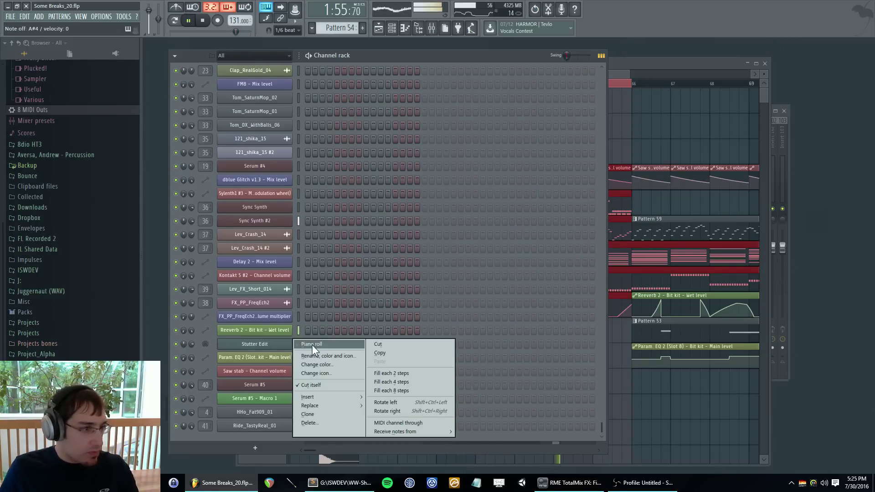
{"action": "left_click", "coordinate": [312, 344]}
{"action": "scroll", "coordinate": [303, 142], "scroll_direction": "down", "scroll_amount": 8}
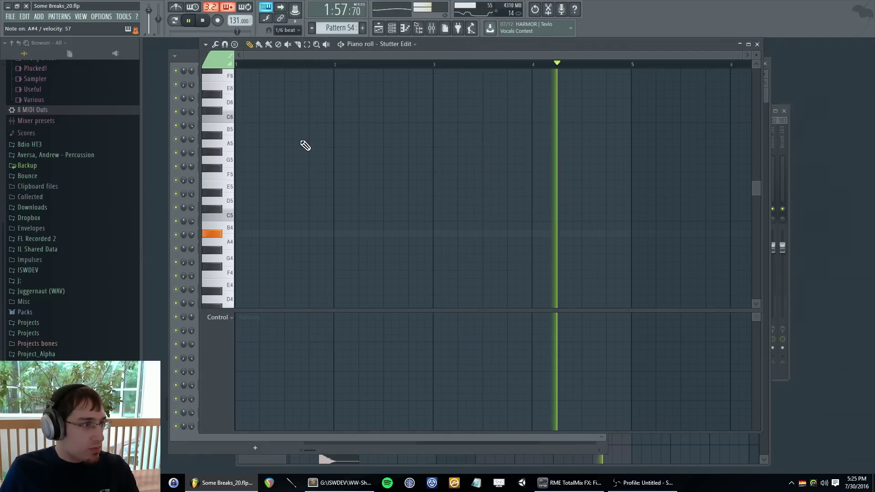
{"action": "left_click", "coordinate": [201, 22]}
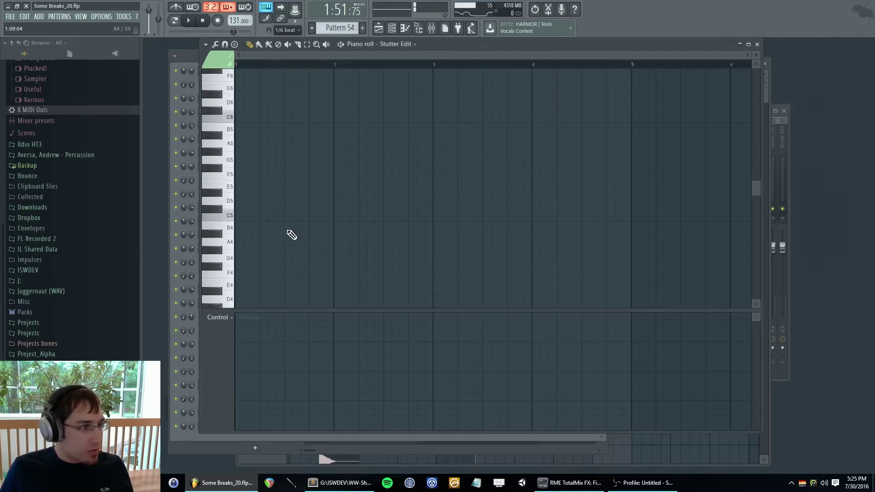
- Place a half-bar A#4 note at 1:09 in the Stutter Edit piano roll, quantize and deselect it, and audition other keys over playback
{"action": "left_click_drag", "start_coordinate": [290, 234], "coordinate": [334, 230]}
{"action": "key", "text": "ctrl+q"}
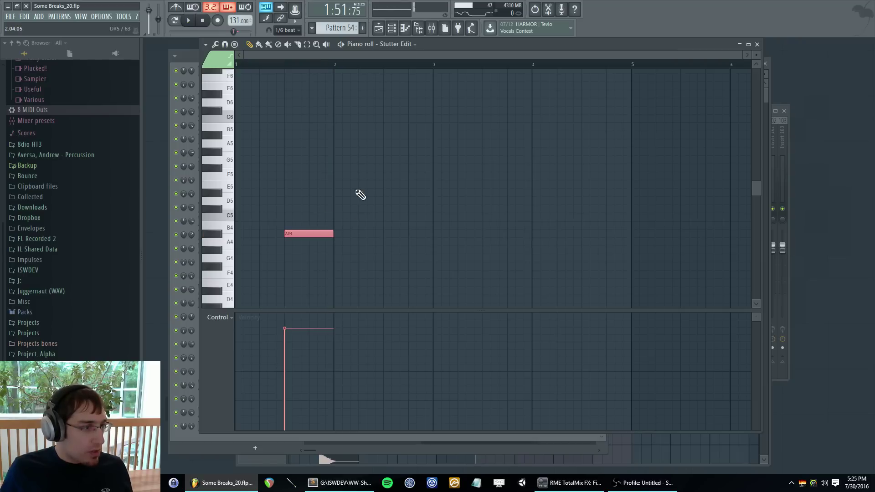
{"action": "key", "text": "ctrl+d"}
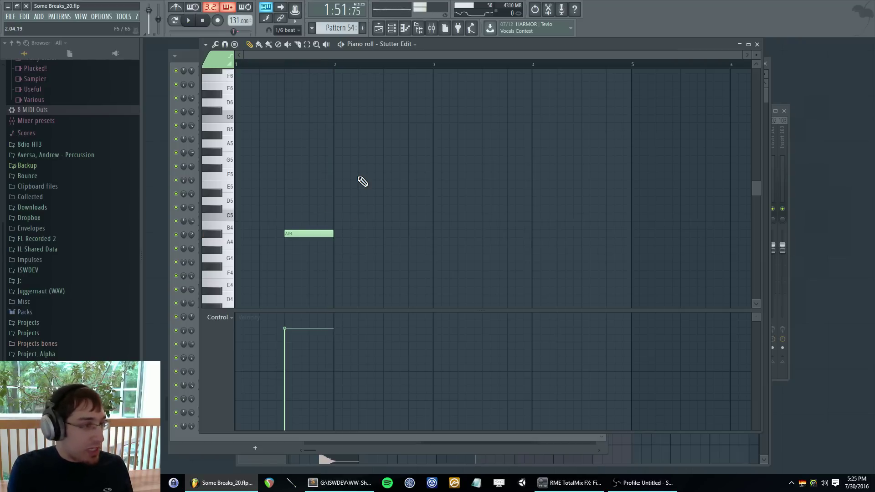
{"action": "key", "text": "space"}
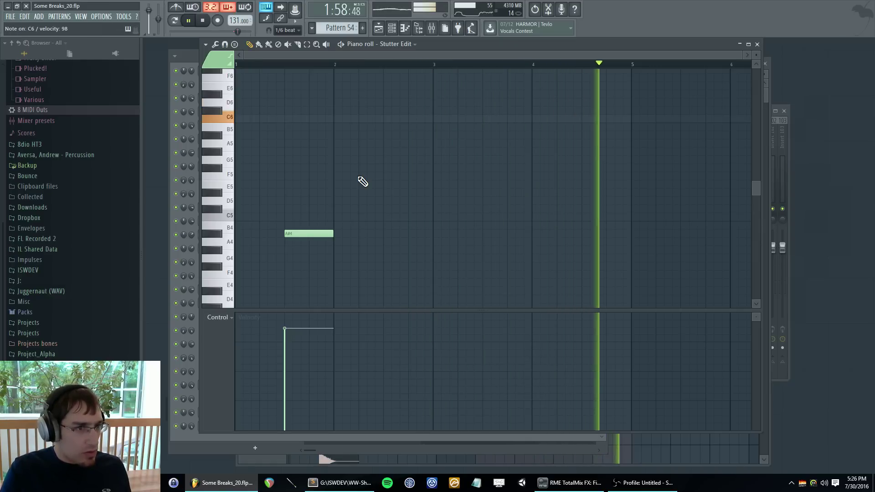
{"action": "key", "text": "space"}
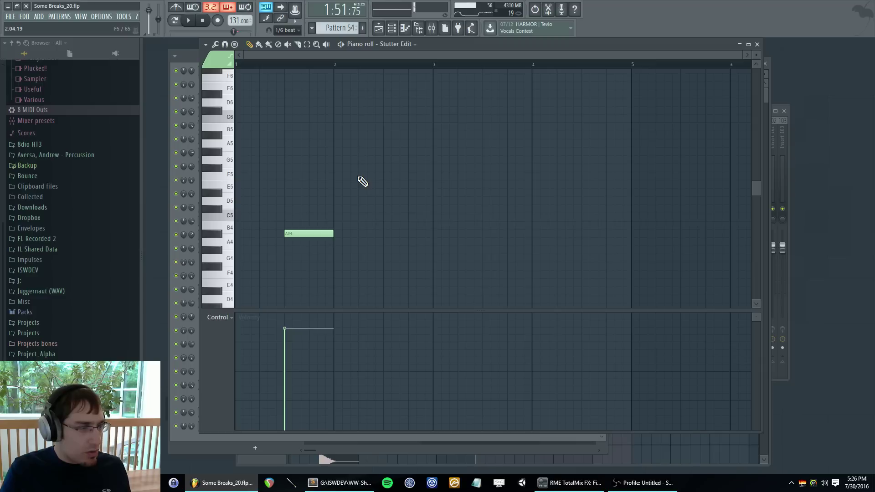
- Audition a stutter near the end of the section and place a D4 note at 4:09:00 with a length of 0:08:08
{"action": "key", "text": "space"}
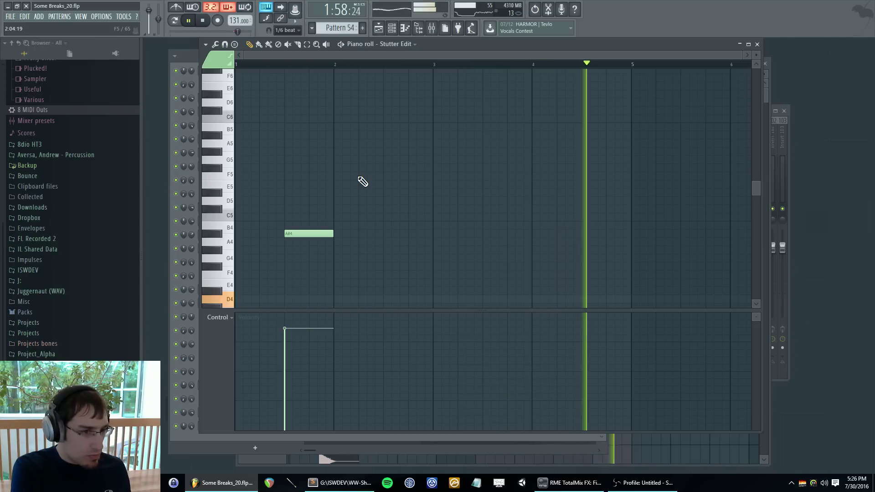
{"action": "key", "text": "space"}
{"action": "left_click", "coordinate": [582, 297]}
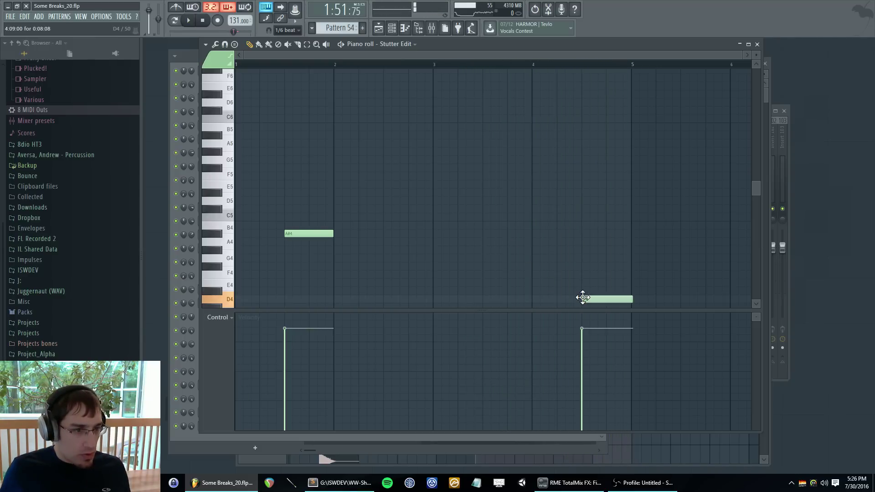
- Extend the Param. EQ 2 Bit kit main level automation clip from bar 58 to bar 66, making it 8 bars long
{"action": "key", "text": "F5"}
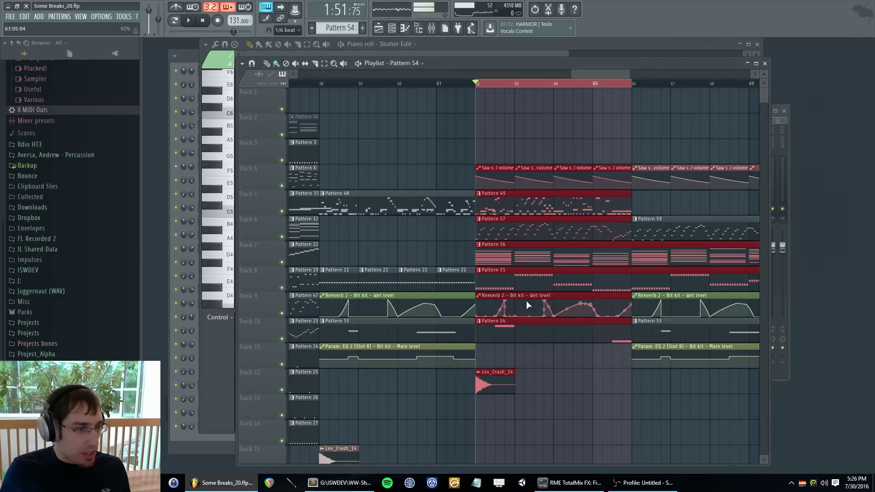
{"action": "scroll", "coordinate": [525, 353], "scroll_direction": "up", "scroll_amount": 2}
{"action": "left_click", "coordinate": [403, 358]}
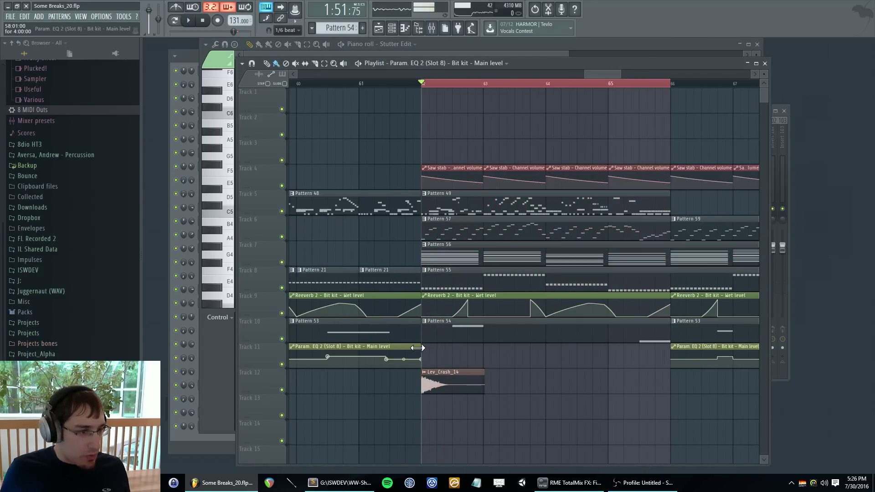
{"action": "left_click_drag", "start_coordinate": [419, 355], "coordinate": [668, 357]}
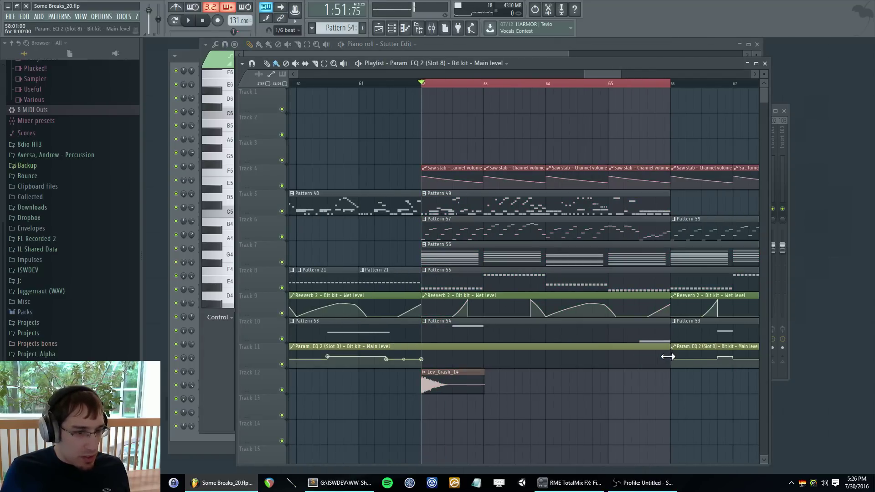
- Add a raised automation point at 62:09:00 and a lower one at 63:01:00 in the EQ clip, and play the section
{"action": "right_click", "coordinate": [453, 357]}
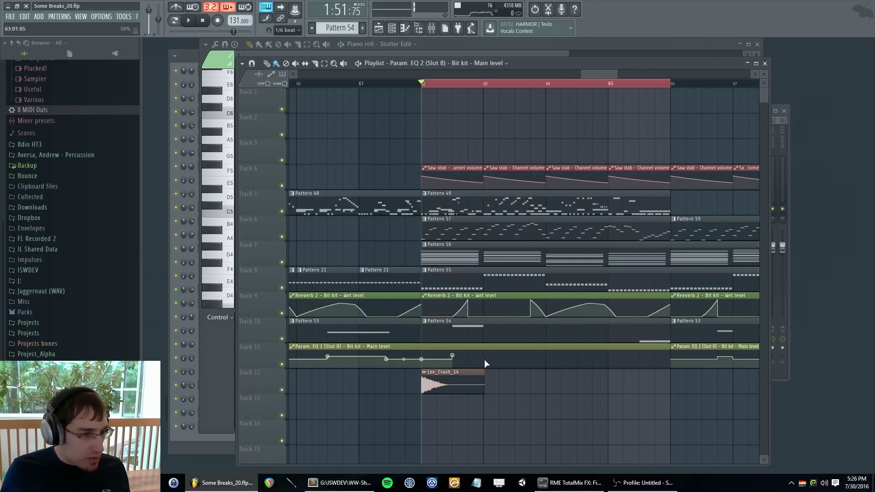
{"action": "left_click", "coordinate": [484, 360]}
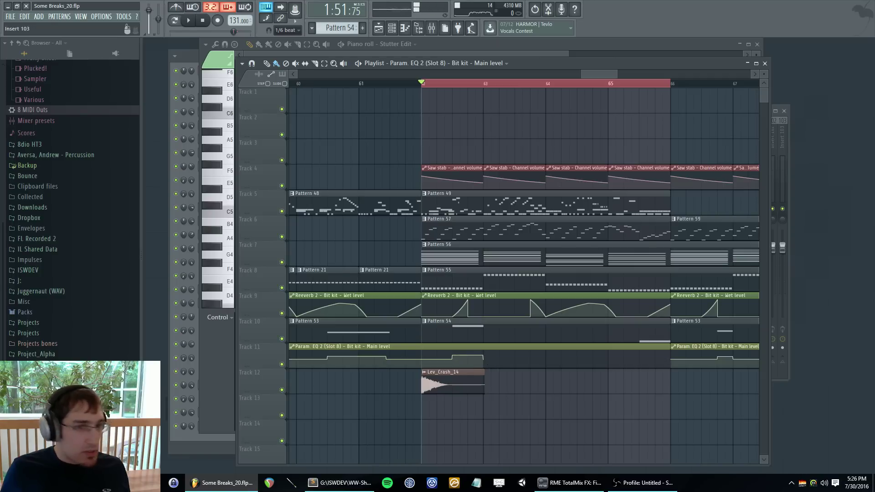
{"action": "scroll", "coordinate": [479, 311], "scroll_direction": "up", "scroll_amount": 5}
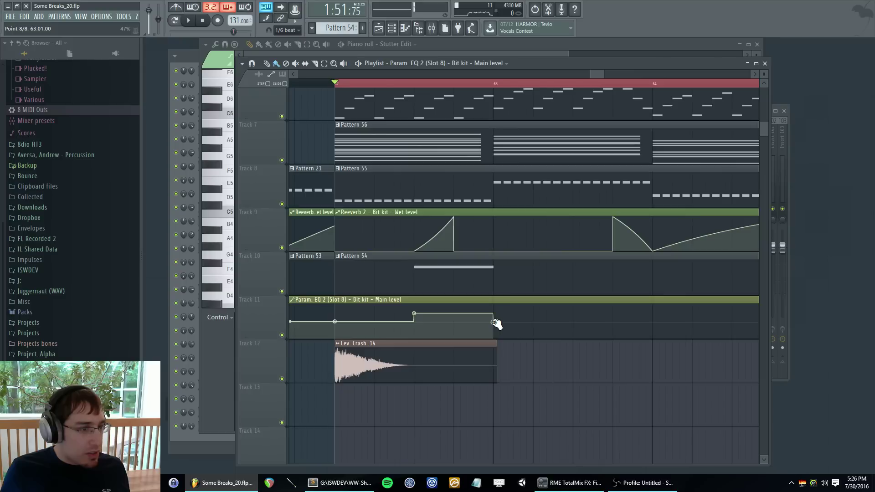
{"action": "key", "text": "space"}
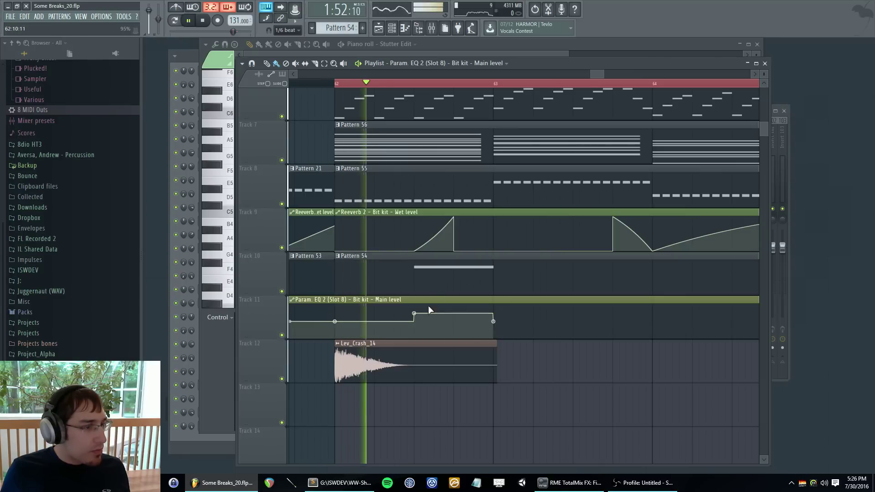
- Set the global snap to Line and lower the EQ automation point at 62:09:00 to 61%
{"action": "left_click", "coordinate": [286, 30]}
{"action": "left_click", "coordinate": [291, 37]}
{"action": "left_click_drag", "start_coordinate": [414, 313], "coordinate": [415, 318]}
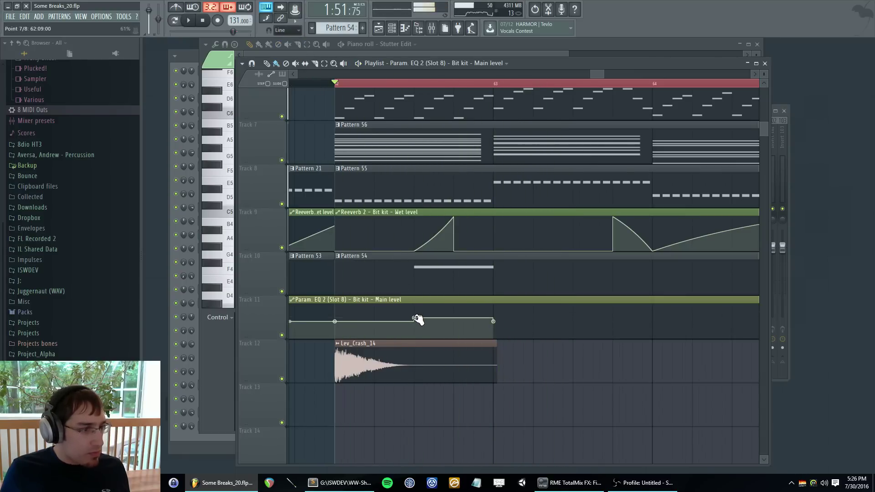
- Add a raised automation point of 68% at 65:09:00 and a lower one at 66:01:00 in the EQ clip
{"action": "scroll", "coordinate": [661, 328], "scroll_direction": "down", "scroll_amount": 4}
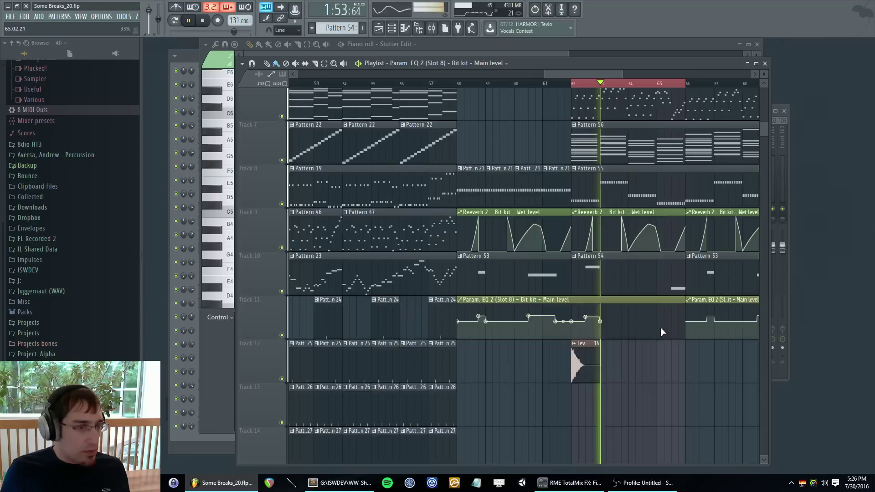
{"action": "scroll", "coordinate": [621, 327], "scroll_direction": "up", "scroll_amount": 2}
{"action": "left_click", "coordinate": [605, 315]}
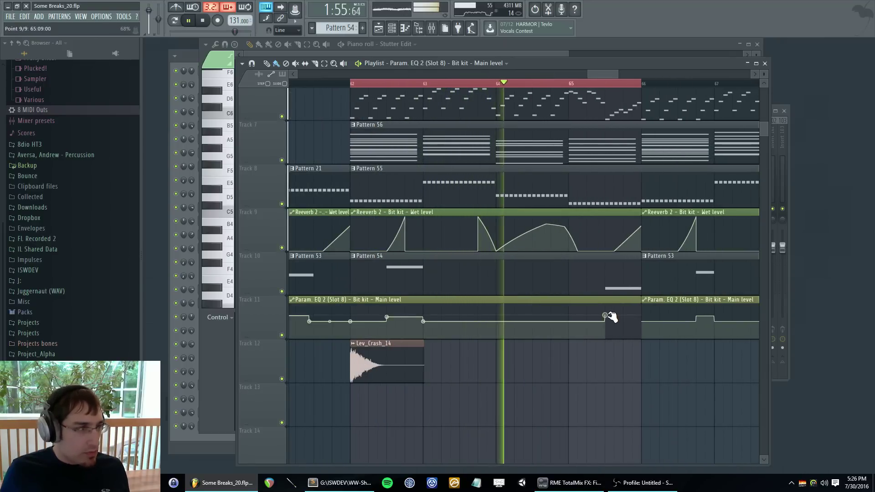
{"action": "left_click", "coordinate": [644, 322]}
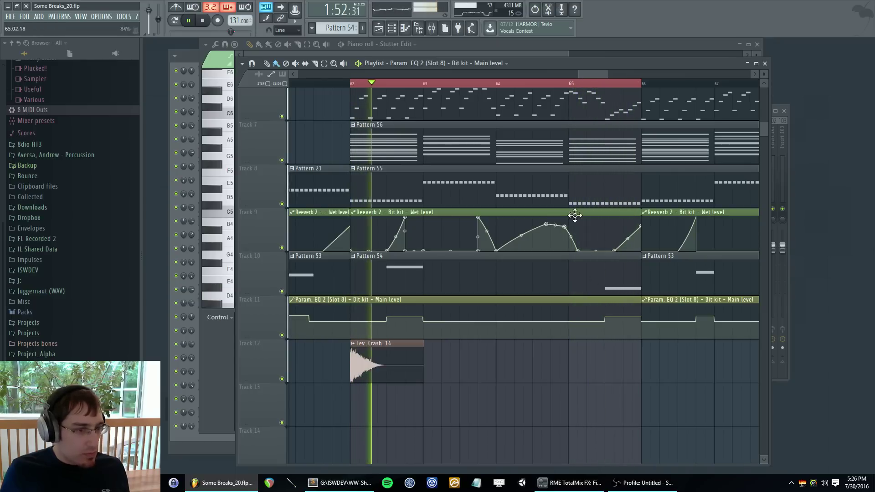
- Clear the playlist time selection and open Pattern 49 in the piano roll, with the play position at bar 4
{"action": "left_click", "coordinate": [524, 83]}
{"action": "scroll", "coordinate": [578, 196], "scroll_direction": "up", "scroll_amount": 2}
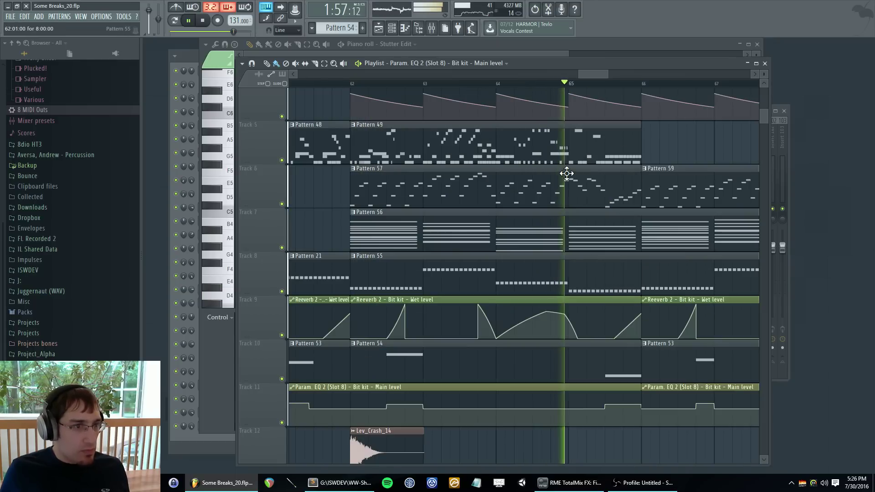
{"action": "double_click", "coordinate": [580, 148]}
{"action": "scroll", "coordinate": [456, 183], "scroll_direction": "down", "scroll_amount": 3}
{"action": "scroll", "coordinate": [350, 198], "scroll_direction": "up", "scroll_amount": 2}
{"action": "key", "text": "space"}
{"action": "scroll", "coordinate": [579, 196], "scroll_direction": "down", "scroll_amount": 9}
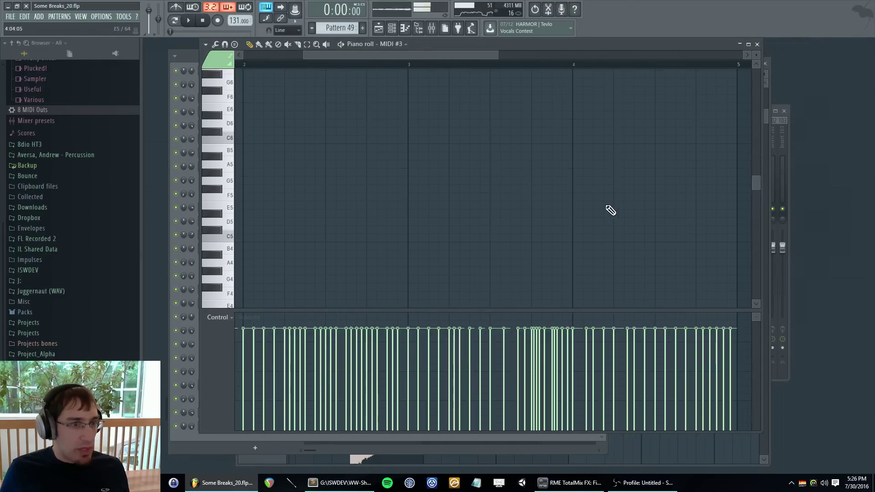
{"action": "scroll", "coordinate": [635, 203], "scroll_direction": "up", "scroll_amount": 4}
{"action": "scroll", "coordinate": [551, 139], "scroll_direction": "up", "scroll_amount": 1}
{"action": "left_click", "coordinate": [454, 66]}
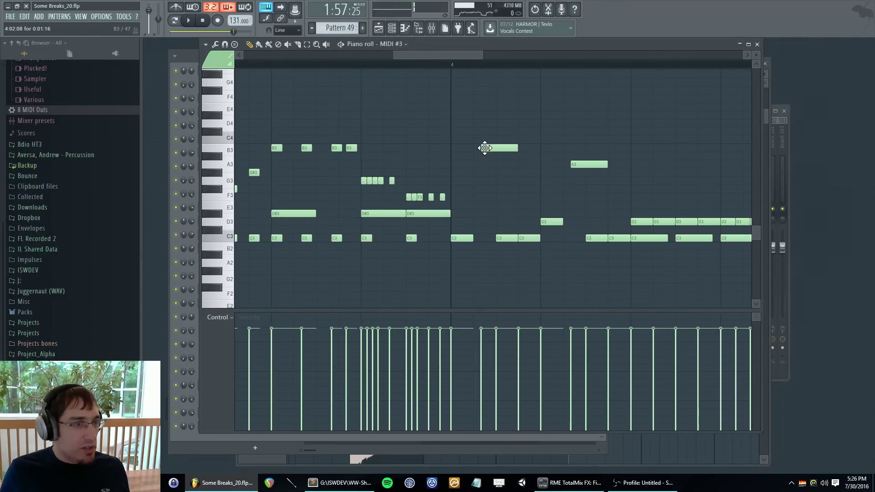
- Shorten the B3 and A3 notes in bar 4 and start them at 4:02:00 and 4:06:00, auditioning the break
{"action": "mouse_move", "coordinate": [482, 147]}
{"action": "left_mouse_down"}
{"action": "mouse_move", "coordinate": [474, 147]}
{"action": "mouse_move", "coordinate": [488, 148]}
{"action": "left_mouse_up"}
{"action": "key", "text": "space"}
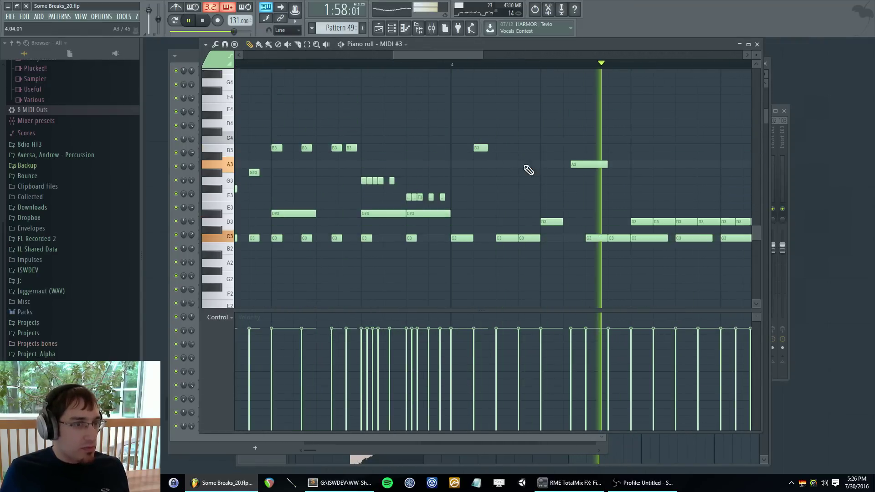
{"action": "left_click_drag", "start_coordinate": [607, 164], "coordinate": [578, 164]}
{"action": "key", "text": "space"}
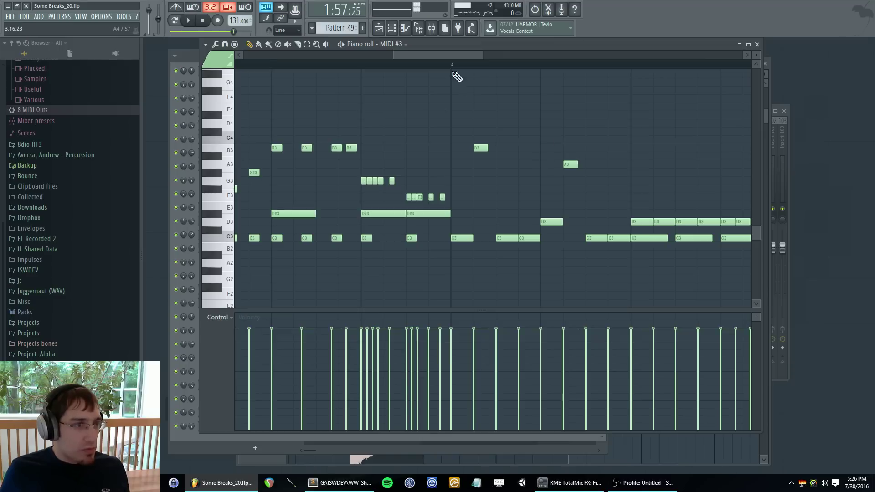
- Add short G3 notes at 4:03:00 and 4:04:00 and F3 notes at 4:07:00 and 4:08:00, and return to the playlist
{"action": "left_click", "coordinate": [479, 148]}
{"action": "left_click", "coordinate": [502, 182]}
{"action": "left_click", "coordinate": [521, 181]}
{"action": "key", "text": "space"}
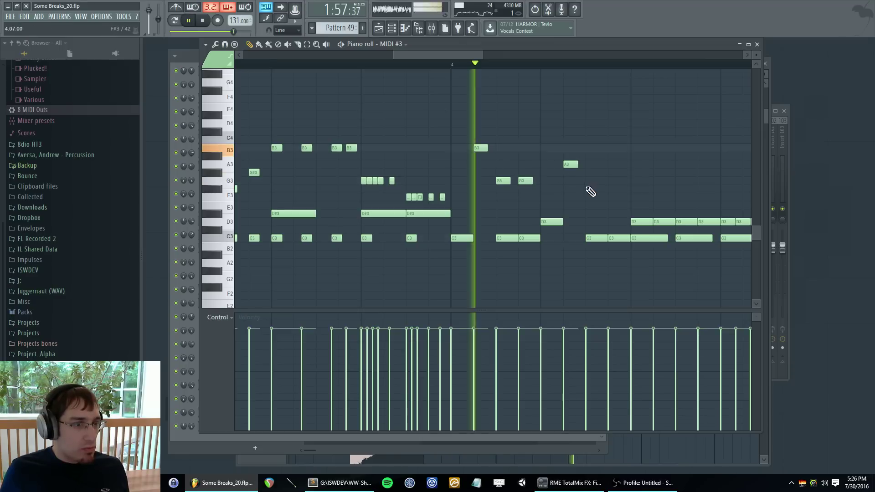
{"action": "left_click", "coordinate": [593, 197]}
{"action": "left_click", "coordinate": [616, 197]}
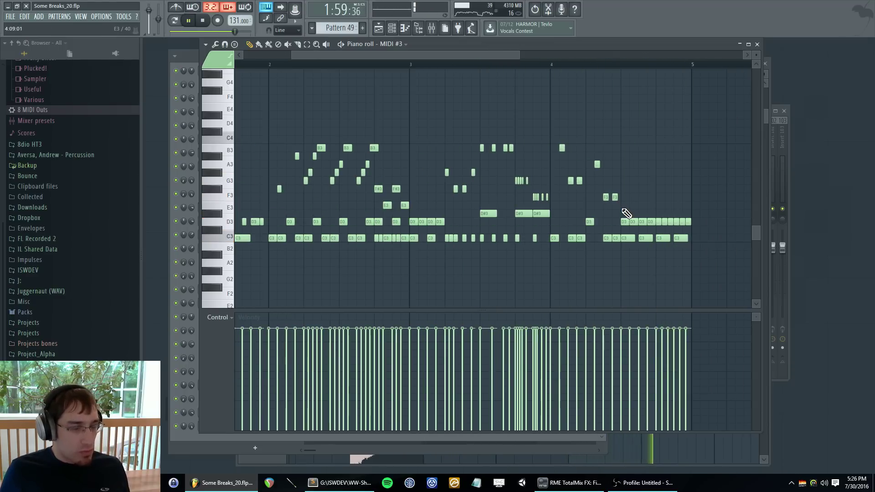
{"action": "key", "text": "F5"}
{"action": "key", "text": "space"}
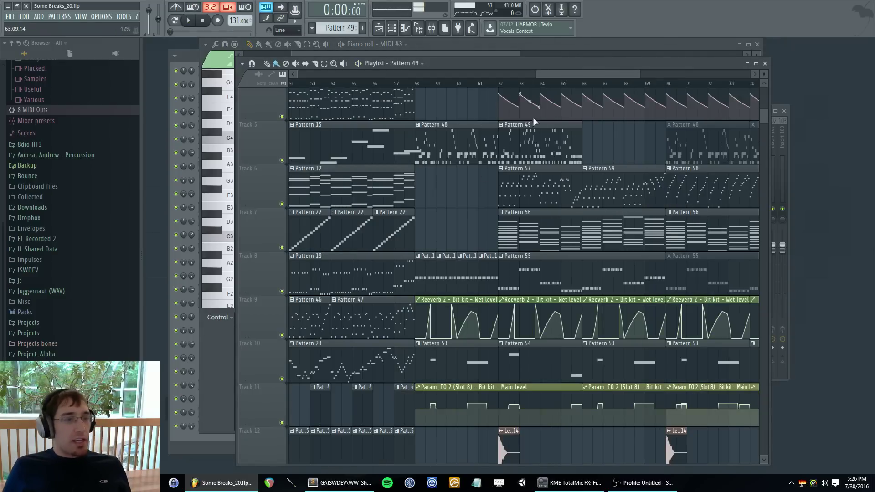
- Select bars 62 to 66 in the playlist and loop the section to review the drum break with its automation
{"action": "left_click_drag", "start_coordinate": [501, 88], "coordinate": [579, 89]}
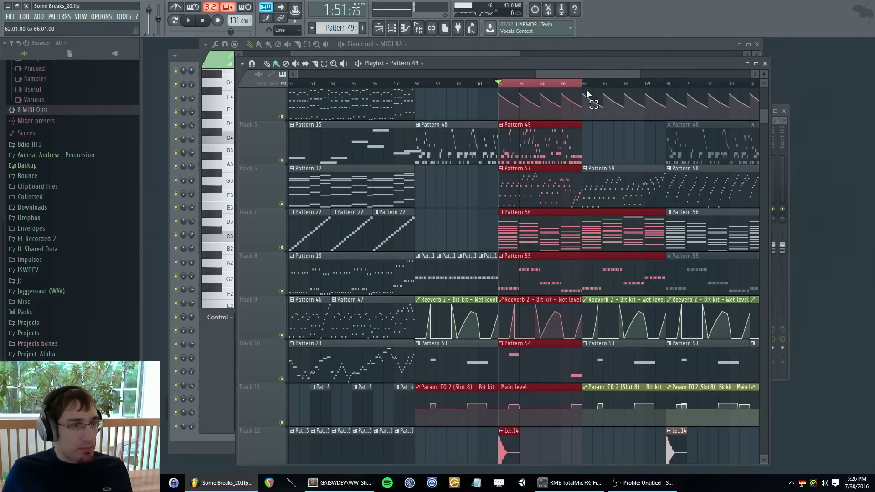
{"action": "key", "text": "space"}
{"action": "key", "text": "F9"}
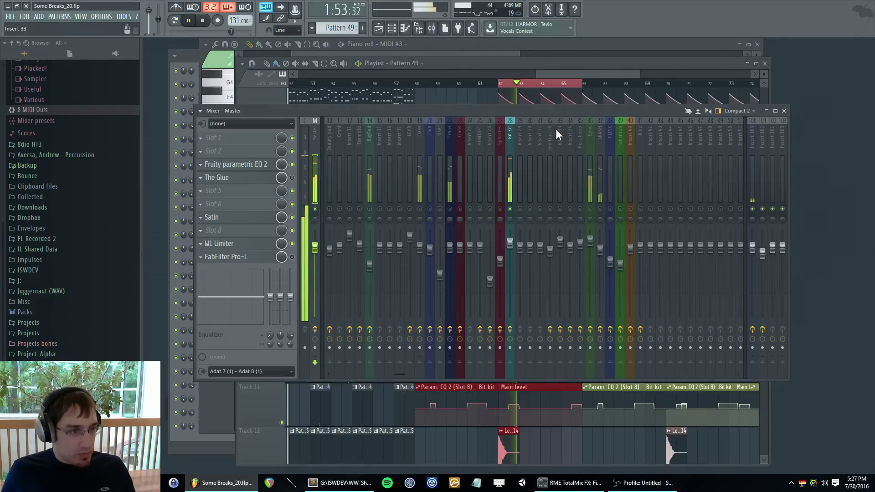
{"action": "key", "text": "F5"}
{"action": "key", "text": "F6"}
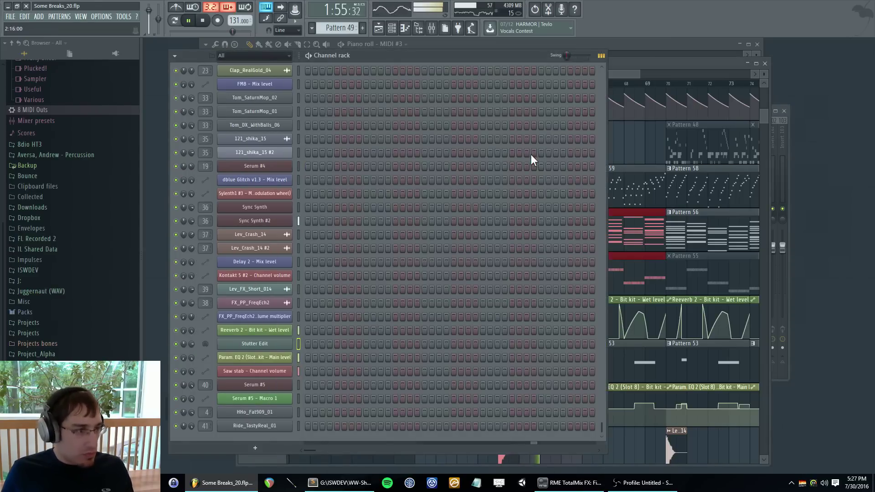
{"action": "key", "text": "F5"}
{"action": "scroll", "coordinate": [497, 173], "scroll_direction": "down", "scroll_amount": 1}
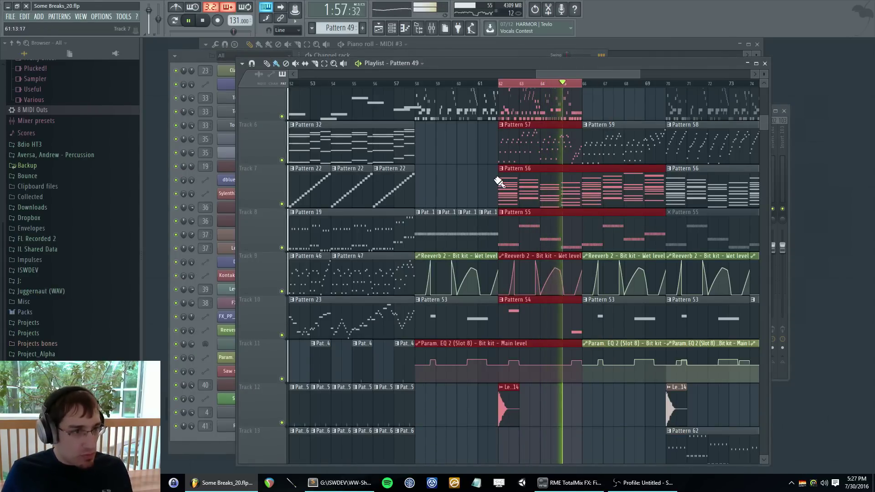
{"action": "scroll", "coordinate": [565, 267], "scroll_direction": "up", "scroll_amount": 2, "text": "ctrl"}
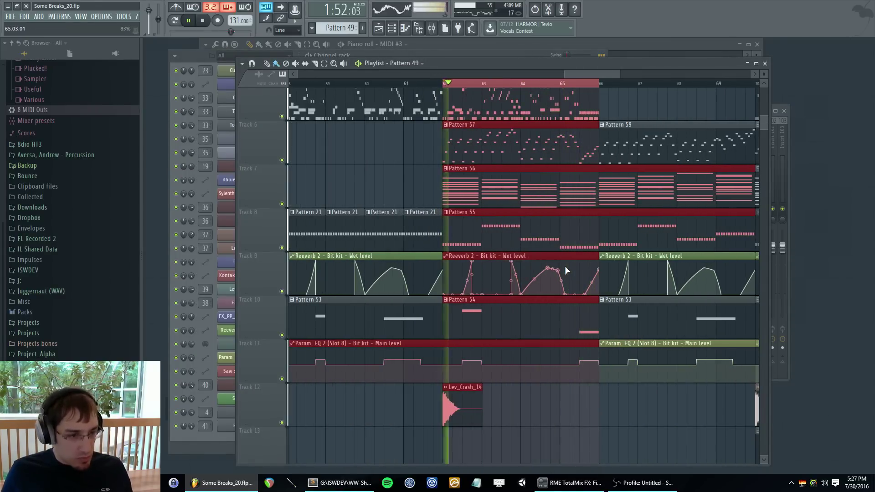
{"action": "key", "text": "space"}
{"action": "key", "text": "F5"}
{"action": "key", "text": "F5"}
{"action": "key", "text": "F9"}
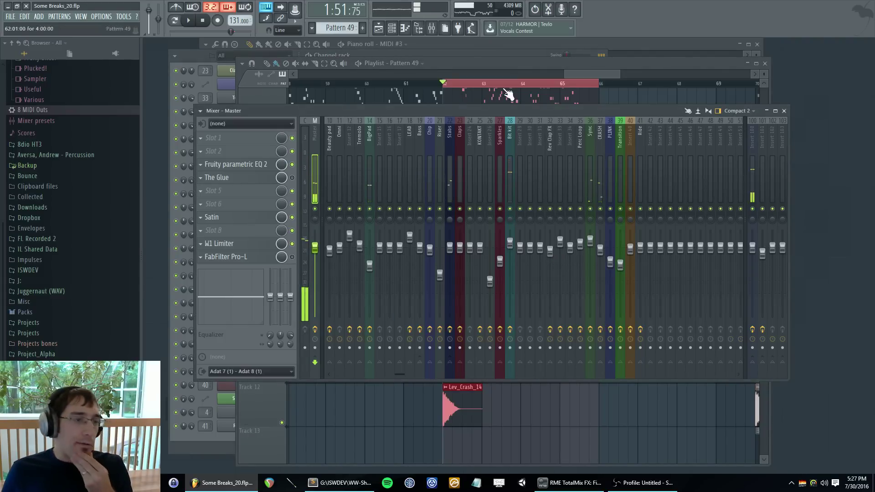
{"action": "left_click", "coordinate": [597, 69]}
{"action": "key", "text": "F5"}
{"action": "key", "text": "F5"}
{"action": "scroll", "coordinate": [585, 145], "scroll_direction": "up", "scroll_amount": 3}
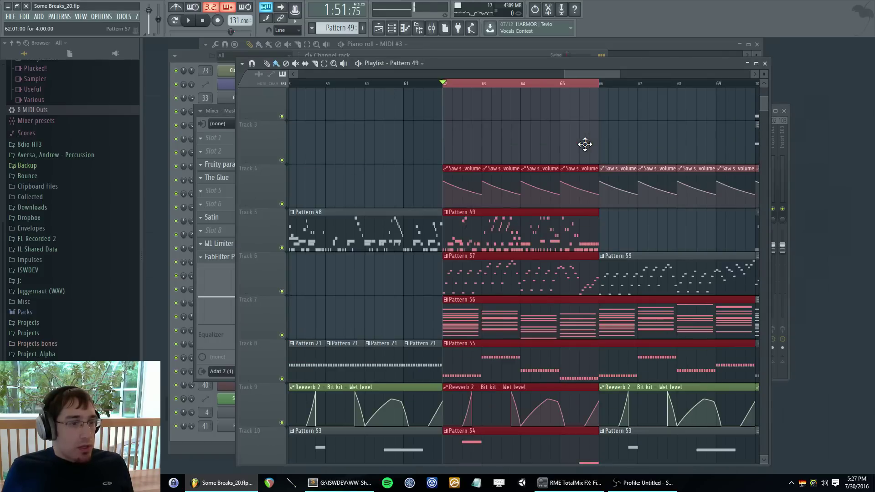
{"action": "scroll", "coordinate": [585, 144], "scroll_direction": "down", "scroll_amount": 2}
{"action": "scroll", "coordinate": [586, 144], "scroll_direction": "up", "scroll_amount": 1}
{"action": "scroll", "coordinate": [589, 166], "scroll_direction": "down", "scroll_amount": 3}
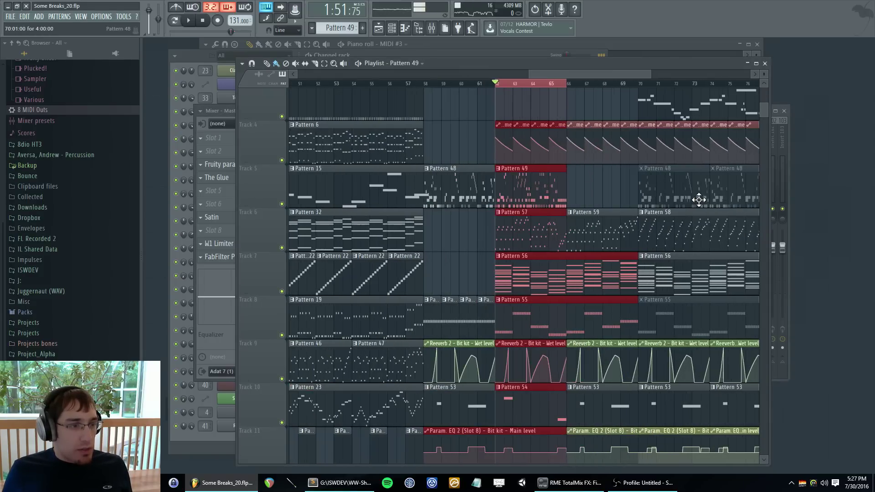
- Clear the time selection, play from bar 62 and fine-tune the raised EQ automation level at 62:09:00
{"action": "left_click", "coordinate": [500, 91]}
{"action": "key", "text": "space"}
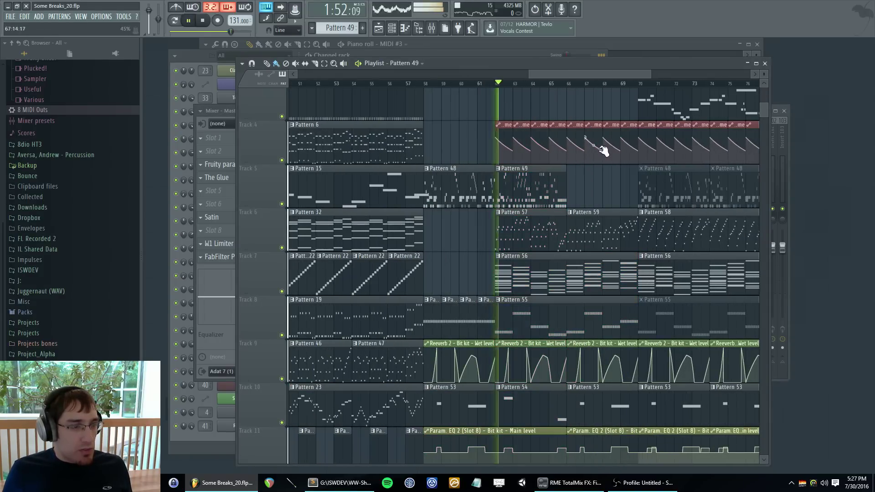
{"action": "scroll", "coordinate": [608, 155], "scroll_direction": "down", "scroll_amount": 1}
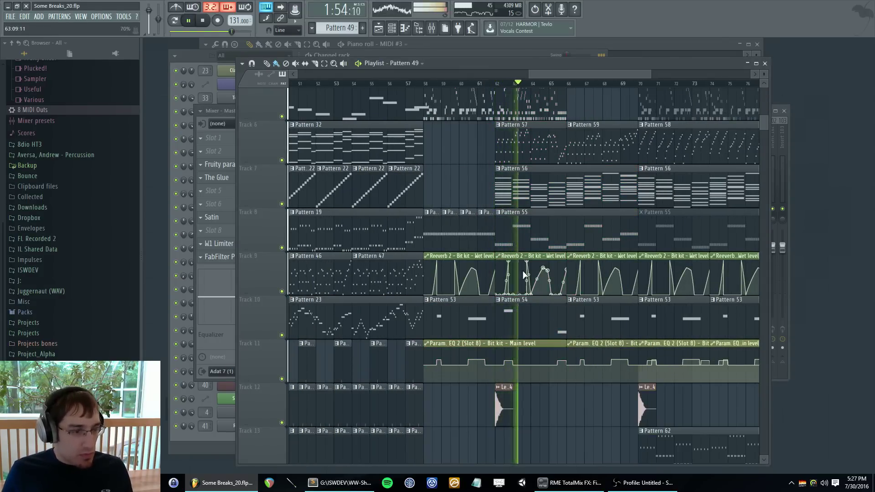
{"action": "scroll", "coordinate": [520, 310], "scroll_direction": "down", "scroll_amount": 1}
{"action": "scroll", "coordinate": [505, 360], "scroll_direction": "up", "scroll_amount": 6}
{"action": "left_click", "coordinate": [534, 363]}
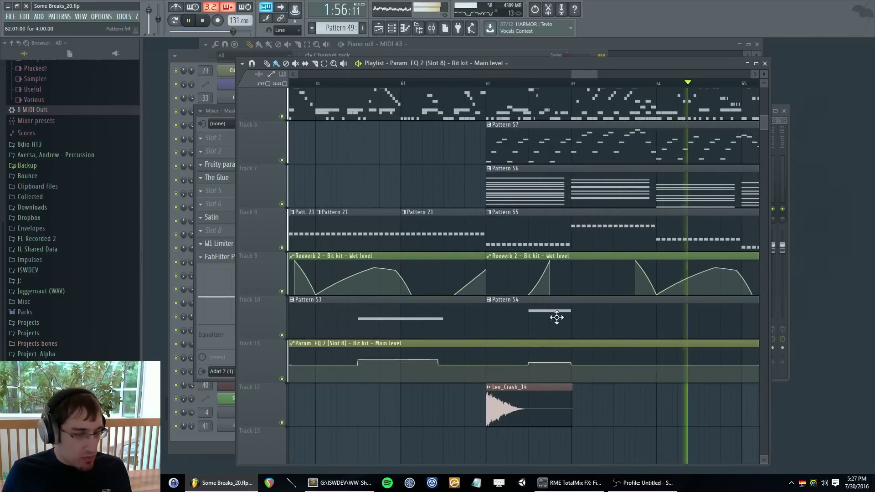
{"action": "scroll", "coordinate": [557, 313], "scroll_direction": "down", "scroll_amount": 6}
{"action": "scroll", "coordinate": [732, 295], "scroll_direction": "up", "scroll_amount": 4}
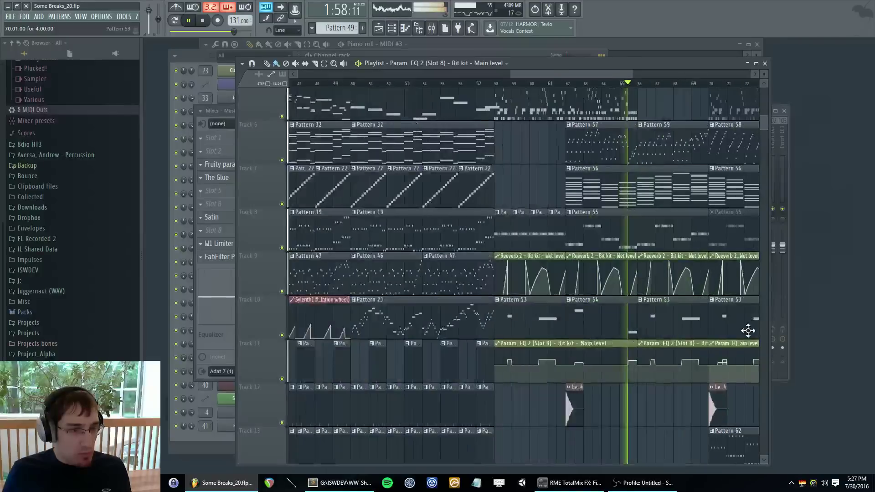
- Try Pattern 49 in the Track 5 gap at bar 66 and replace it with a four-bar Pattern 48 clip
{"action": "scroll", "coordinate": [694, 306], "scroll_direction": "up", "scroll_amount": 4}
{"action": "scroll", "coordinate": [657, 278], "scroll_direction": "down", "scroll_amount": 2}
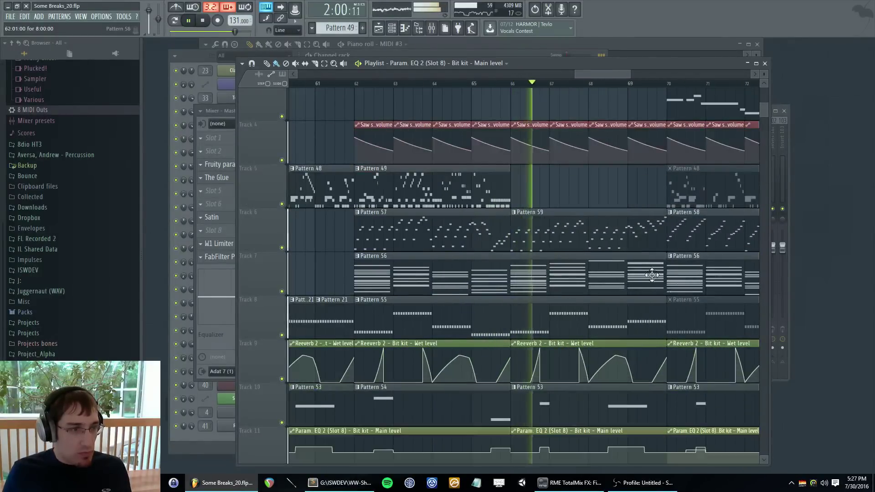
{"action": "left_click", "coordinate": [490, 186]}
{"action": "left_click", "coordinate": [526, 191]}
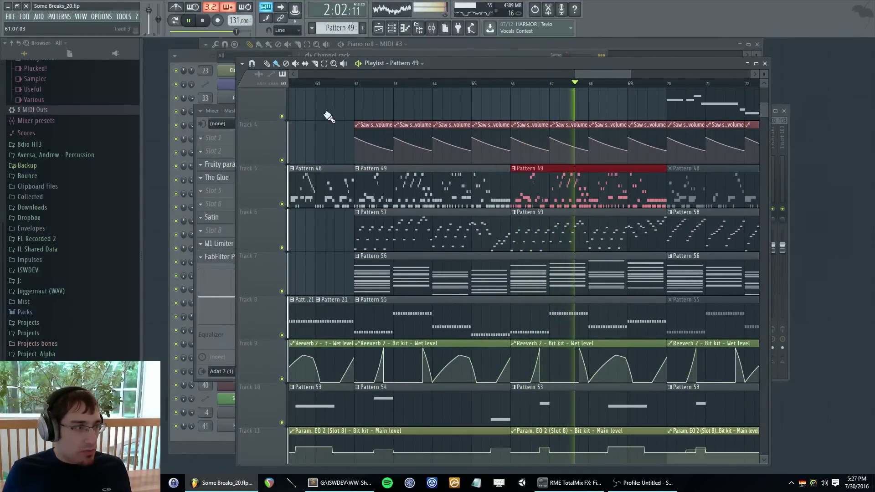
{"action": "left_click", "coordinate": [328, 183]}
{"action": "right_click", "coordinate": [528, 187]}
{"action": "left_click", "coordinate": [528, 187]}
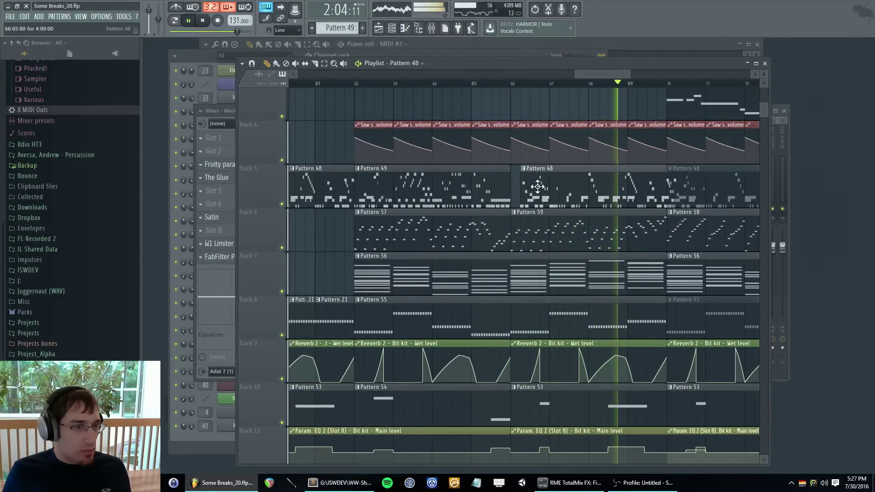
- Replace the Pattern 53 clip at bar 66 on Track 10 with Pattern 54
{"action": "scroll", "coordinate": [529, 191], "scroll_direction": "down", "scroll_amount": 1}
{"action": "scroll", "coordinate": [530, 191], "scroll_direction": "down", "scroll_amount": 1}
{"action": "left_click", "coordinate": [475, 313]}
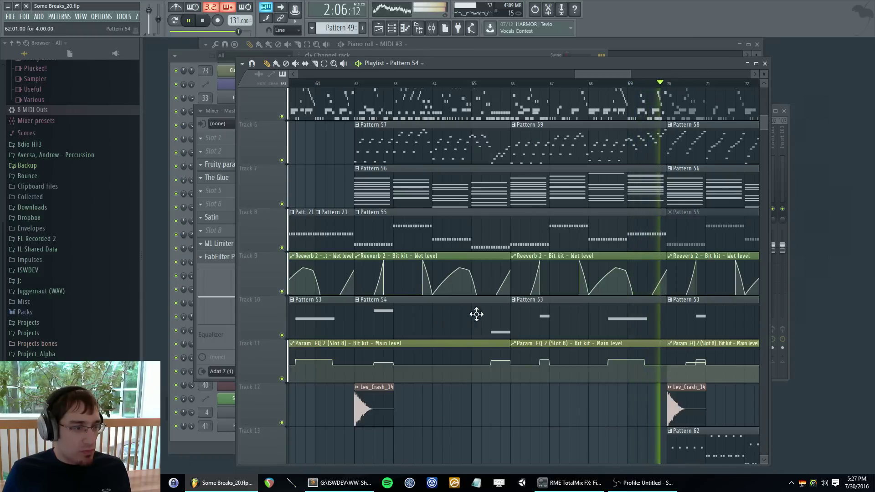
{"action": "right_click", "coordinate": [514, 314]}
{"action": "left_click", "coordinate": [514, 315]}
- Delete the EQ level clip at bar 66, slice the preceding one at bar 62, and place its second part at 66:01:00
{"action": "right_click", "coordinate": [530, 349]}
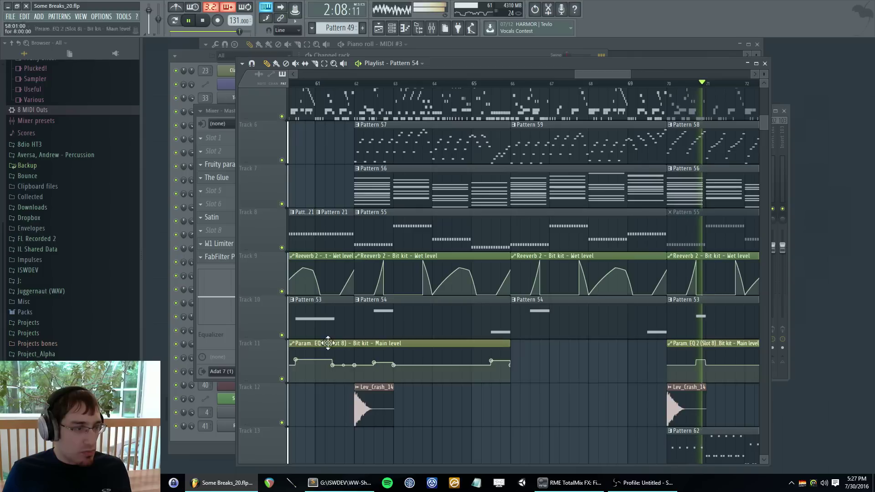
{"action": "left_click_drag", "start_coordinate": [356, 340], "coordinate": [360, 347]}
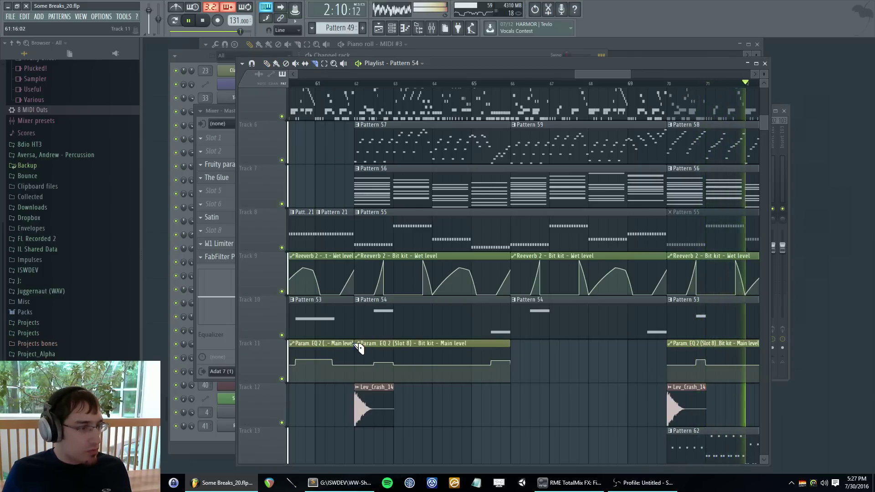
{"action": "left_click", "coordinate": [269, 65]}
{"action": "left_click", "coordinate": [434, 344]}
{"action": "left_click", "coordinate": [513, 350]}
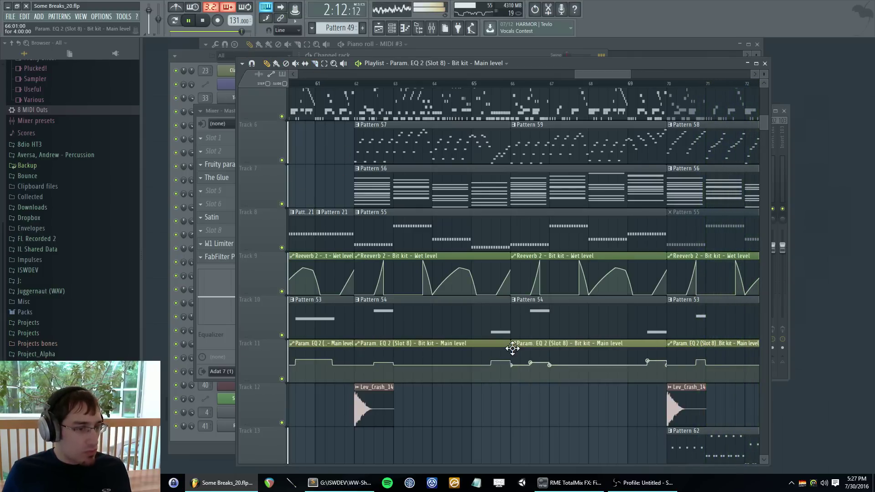
- Place a new empty Pattern 52 at bar 70 on Track 1 and select bars 70 to 78 for looping
{"action": "scroll", "coordinate": [611, 228], "scroll_direction": "up", "scroll_amount": 5}
{"action": "scroll", "coordinate": [614, 221], "scroll_direction": "down", "scroll_amount": 3}
{"action": "scroll", "coordinate": [638, 221], "scroll_direction": "down", "scroll_amount": 3}
{"action": "scroll", "coordinate": [693, 217], "scroll_direction": "up", "scroll_amount": 3}
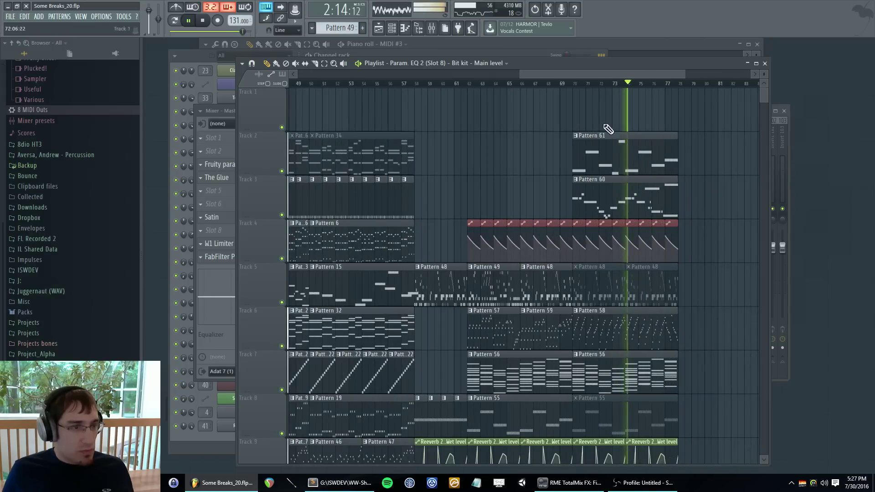
{"action": "key", "text": "F4"}
{"action": "left_click", "coordinate": [584, 118]}
{"action": "left_click", "coordinate": [575, 112]}
{"action": "left_click_drag", "start_coordinate": [575, 84], "coordinate": [680, 83]}
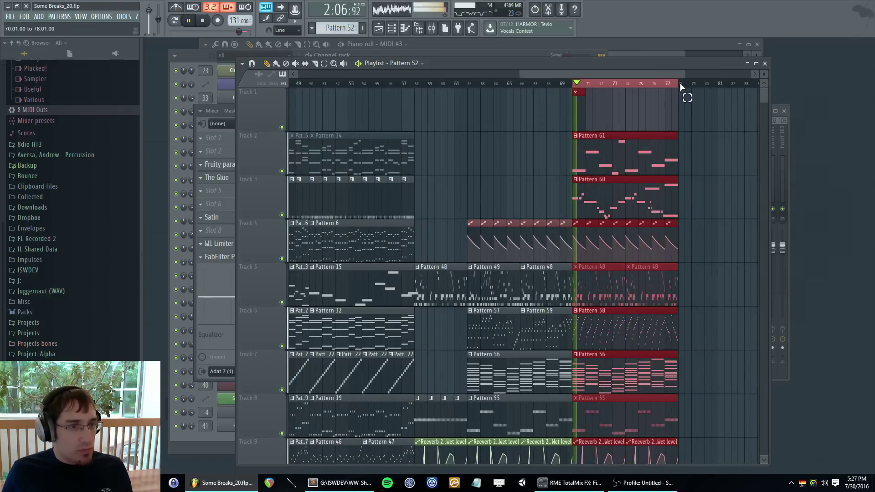
- Program Pattern 52 with Layer hits on steps 1, 7, 8 and 9 and a WDH_SNARE12 hit on step 5
{"action": "key", "text": "F6"}
{"action": "scroll", "coordinate": [296, 121], "scroll_direction": "up", "scroll_amount": 5}
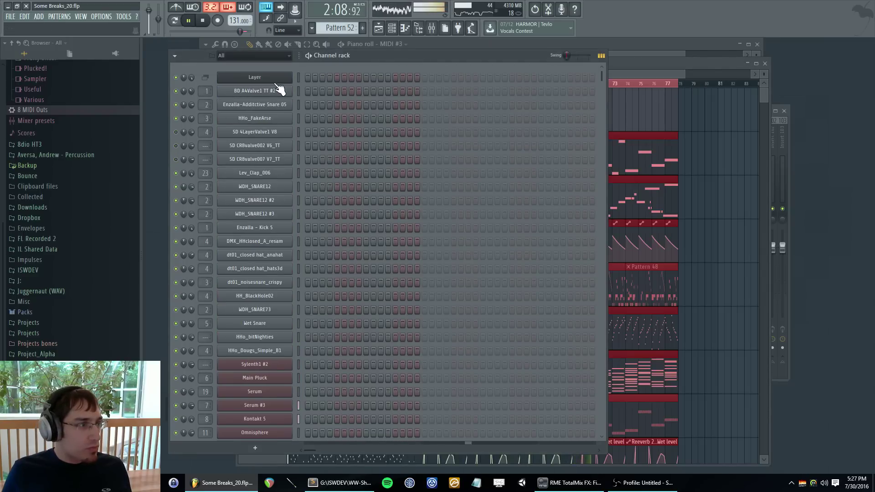
{"action": "left_click", "coordinate": [307, 78]}
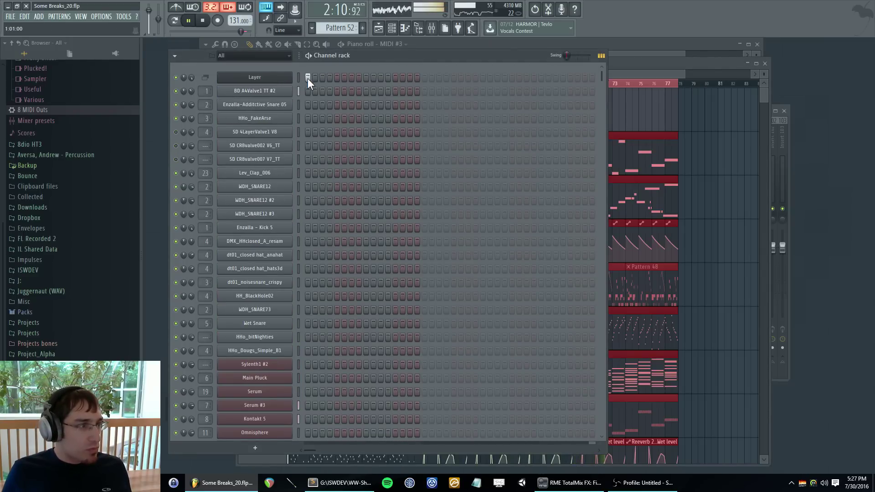
{"action": "key", "text": "space"}
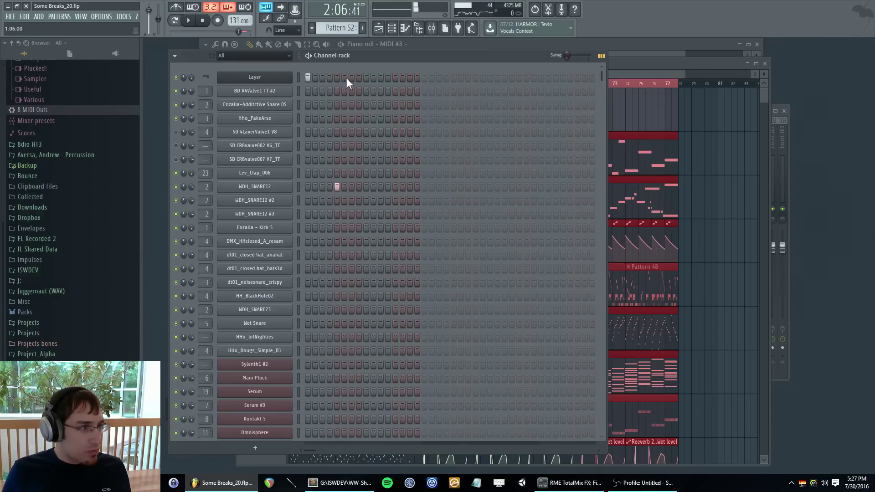
{"action": "left_click_drag", "start_coordinate": [354, 78], "coordinate": [363, 80]}
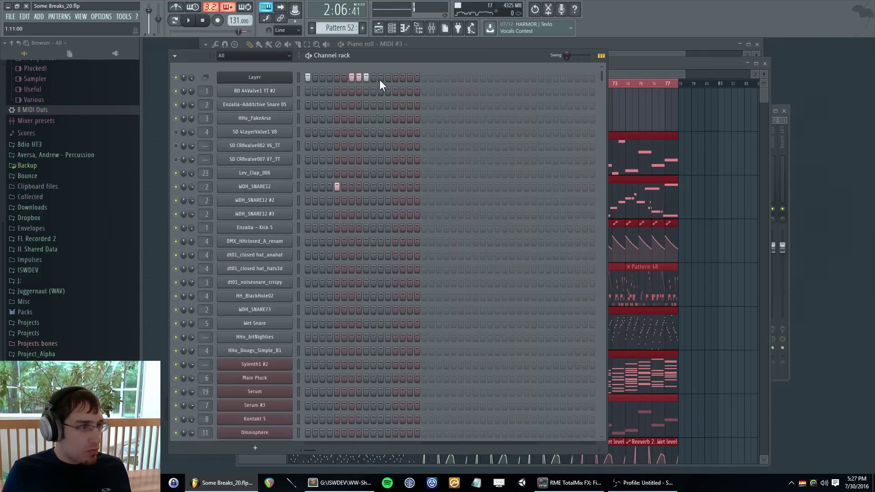
- Play back the beat and add a WDH_SNARE12 hit on step 12 and a Layer hit on step 11
{"action": "key", "text": "F5"}
{"action": "key", "text": "space"}
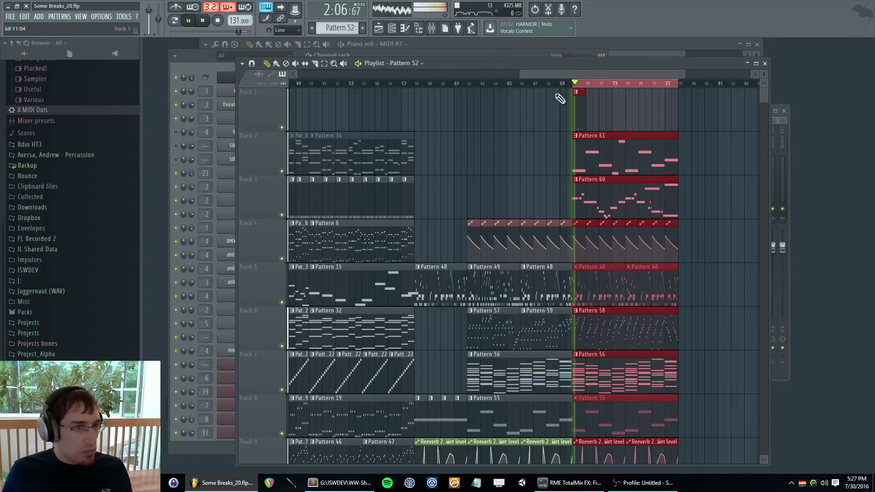
{"action": "key", "text": "F5"}
{"action": "key", "text": "space"}
{"action": "left_click", "coordinate": [396, 187]}
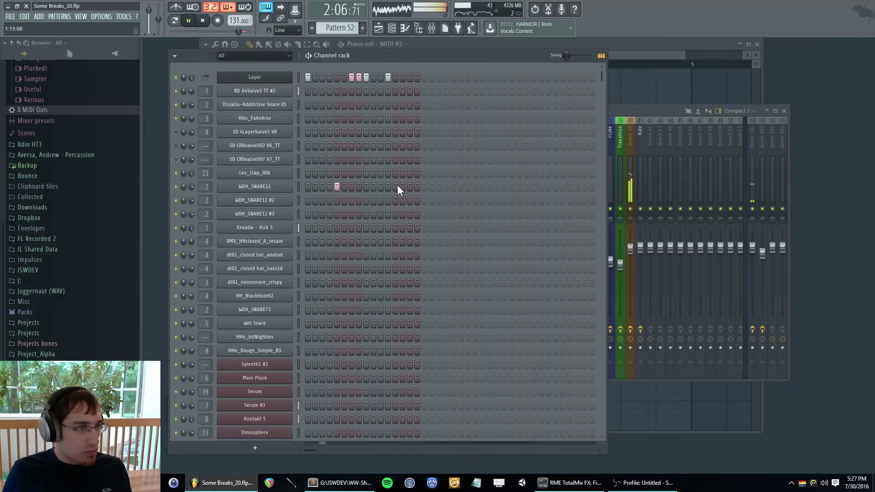
{"action": "right_click", "coordinate": [382, 187]}
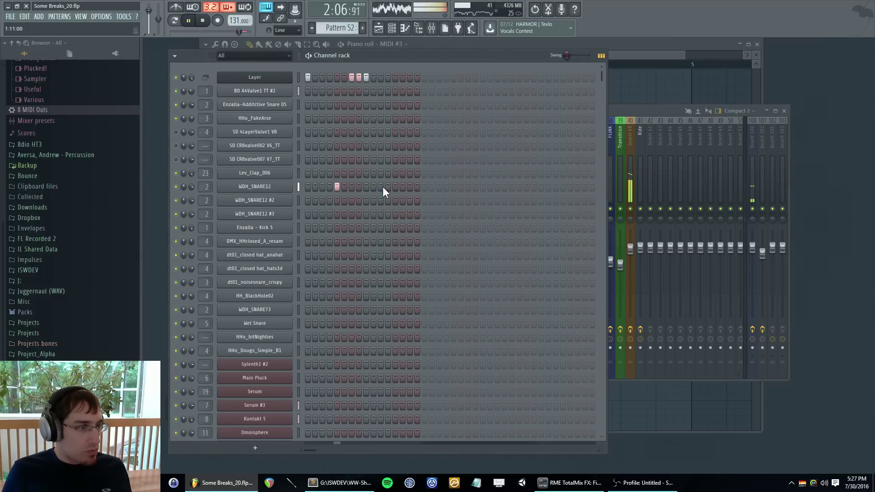
{"action": "left_click", "coordinate": [388, 187]}
{"action": "left_click", "coordinate": [381, 78]}
- Listen to Pattern 52 against the arrangement and add a Layer hit on step 15
{"action": "key", "text": "F5"}
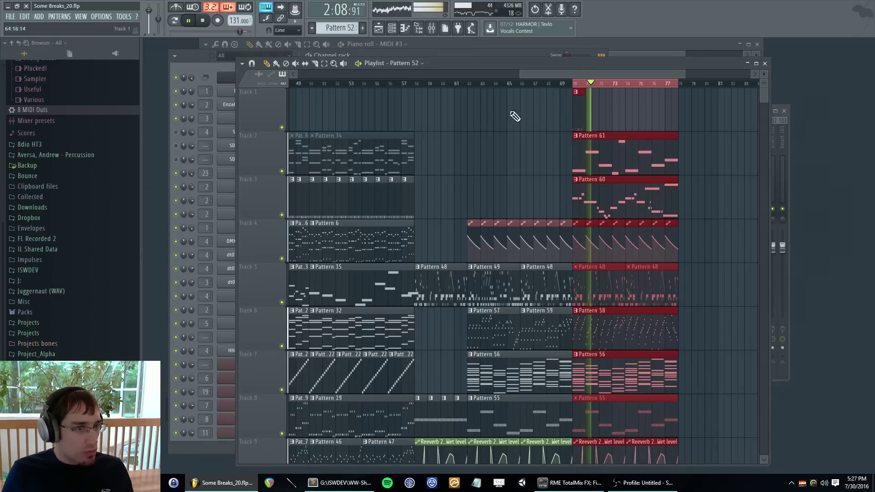
{"action": "key", "text": "space"}
{"action": "scroll", "coordinate": [602, 73], "scroll_direction": "right", "scroll_amount": 2}
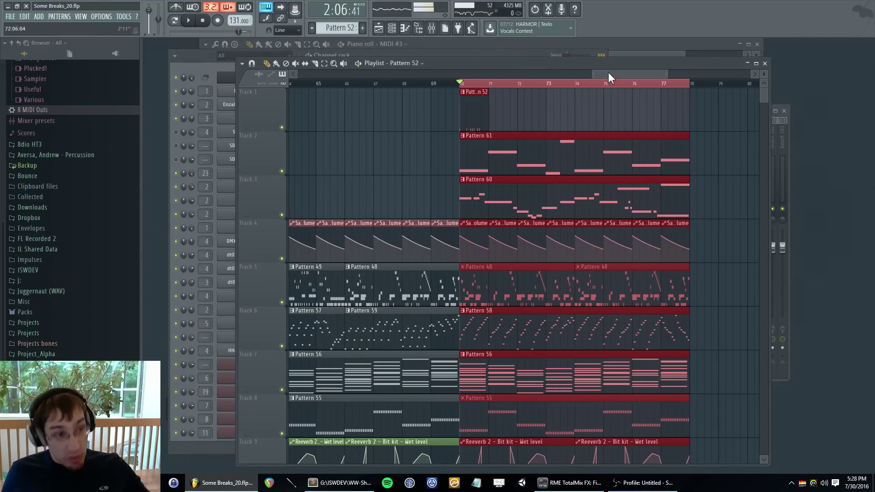
{"action": "key", "text": "F5"}
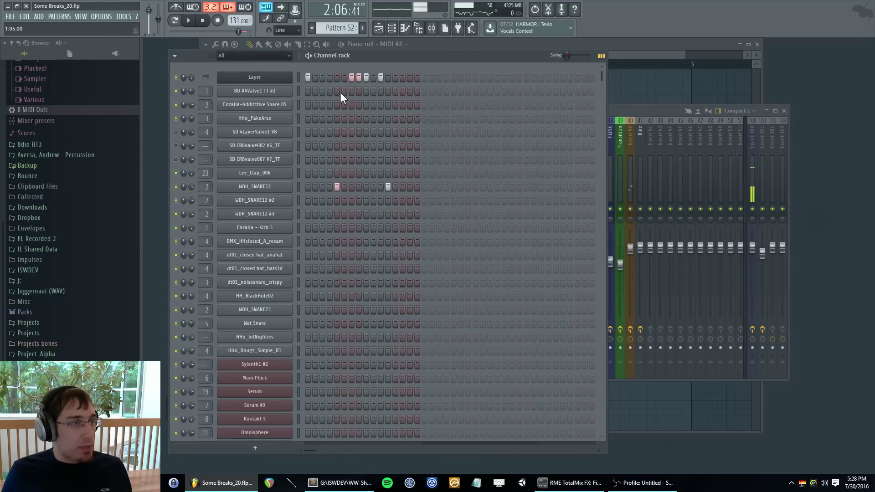
{"action": "key", "text": "space"}
{"action": "left_click", "coordinate": [352, 77]}
{"action": "left_click", "coordinate": [352, 78]}
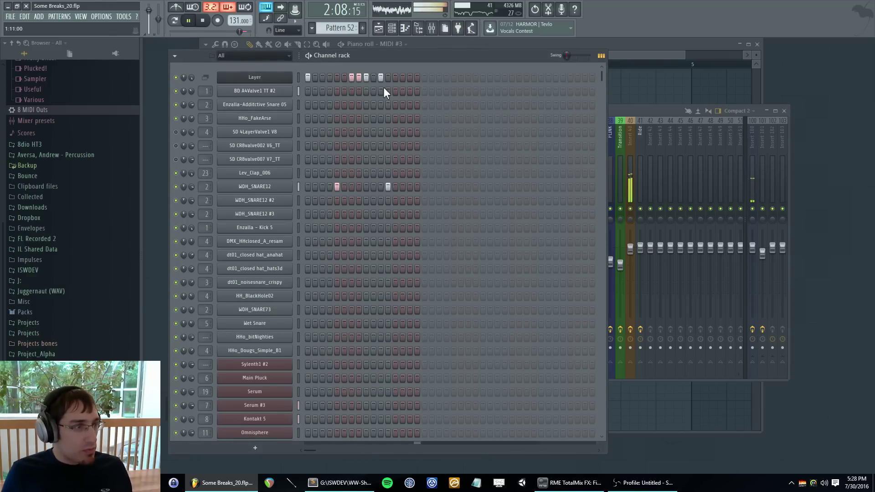
{"action": "key", "text": "space"}
{"action": "left_click", "coordinate": [410, 77]}
- Place a second Pattern 52 clip at bar 71 on Track 1 and make it a unique pattern
{"action": "key", "text": "F5"}
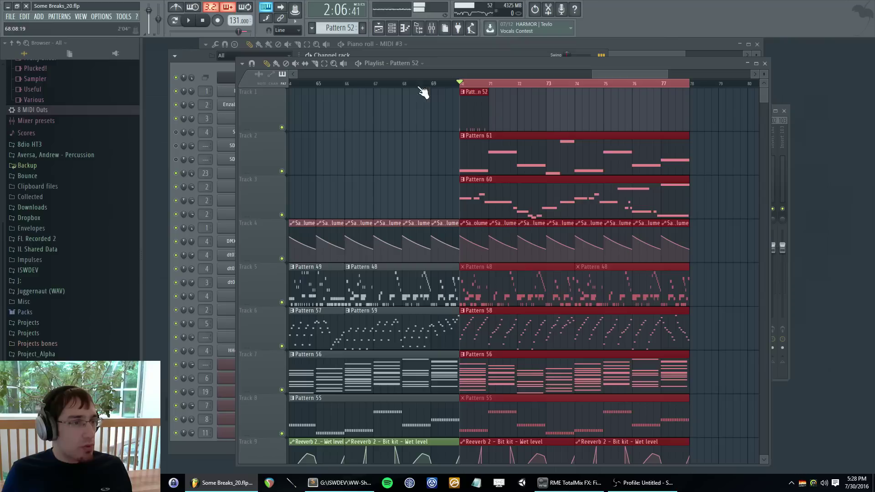
{"action": "left_click_drag", "start_coordinate": [501, 104], "coordinate": [494, 98]}
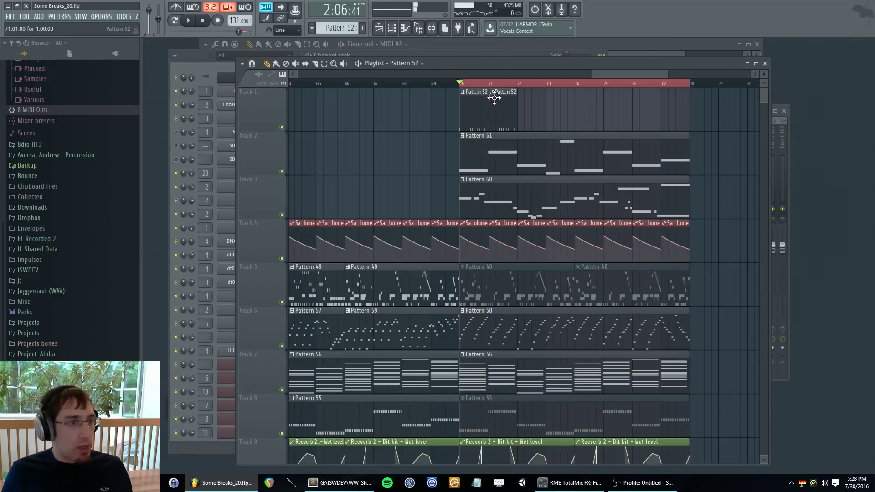
{"action": "left_click", "coordinate": [492, 93]}
{"action": "left_click", "coordinate": [521, 150]}
{"action": "key", "text": "space"}
- Rework Pattern 53 to Layer hits on steps 1, 3, 7, 9 and 12 and WDH_SNARE12 hits on steps 5, 11 and 15
{"action": "key", "text": "F5"}
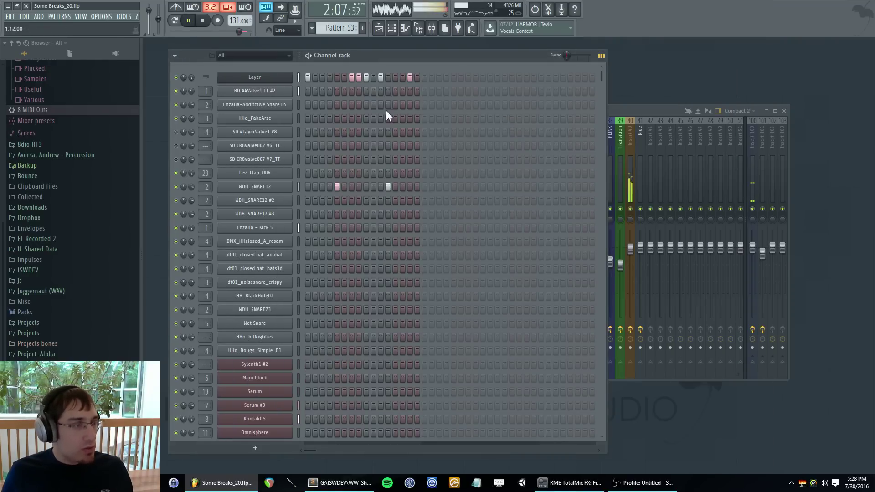
{"action": "left_click", "coordinate": [322, 78]}
{"action": "key", "text": "space"}
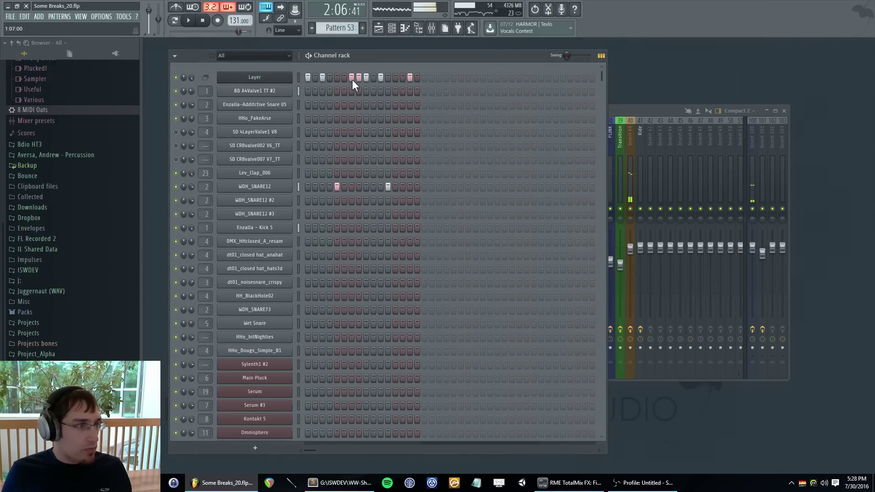
{"action": "left_click_drag", "start_coordinate": [361, 79], "coordinate": [351, 82]}
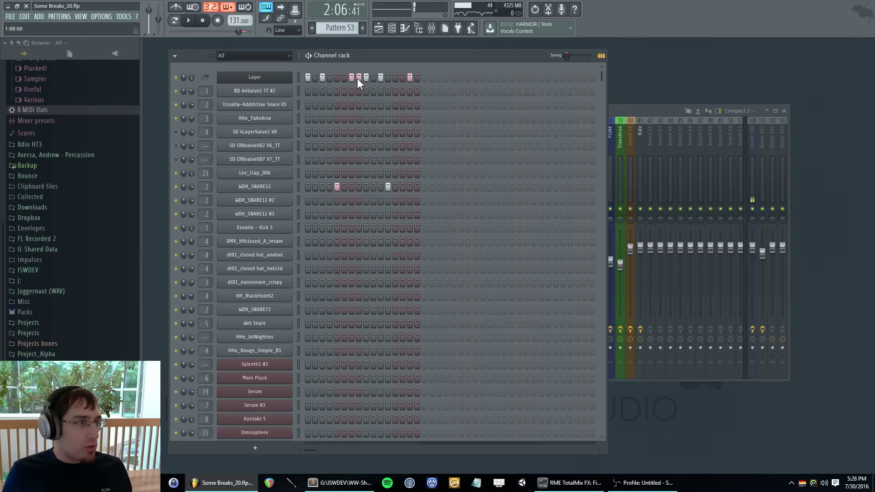
{"action": "left_click", "coordinate": [351, 79]}
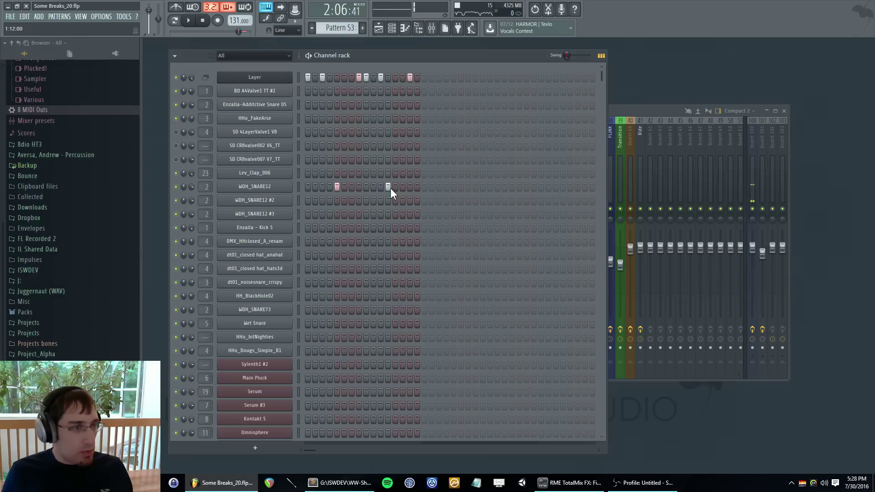
{"action": "left_click", "coordinate": [359, 78]}
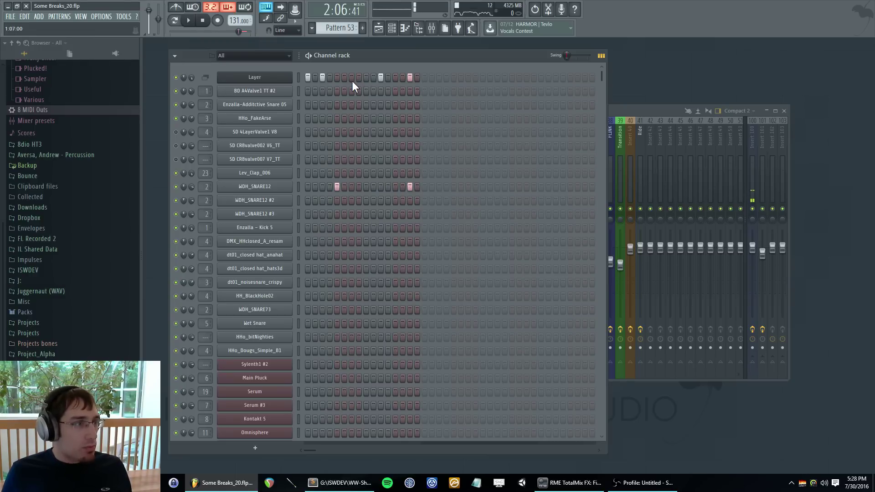
{"action": "left_click", "coordinate": [381, 187]}
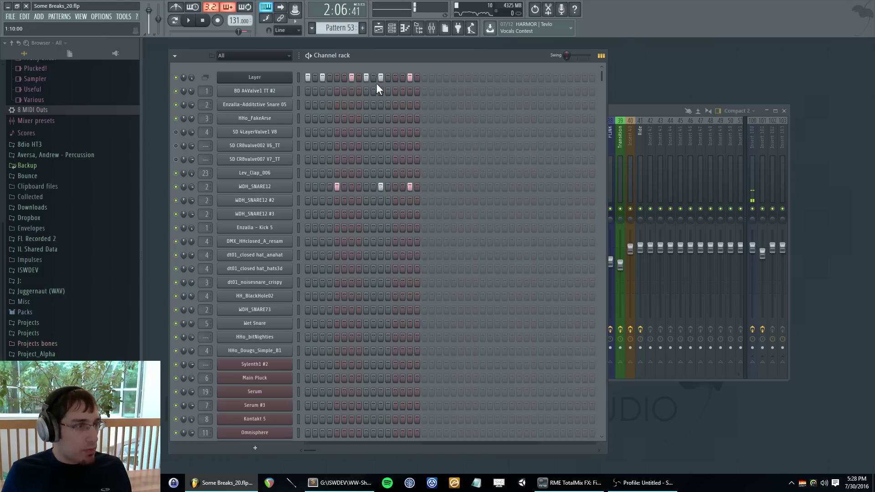
- Play the arrangement from bar 70 and place another Pattern 52 clip at bar 72 on Track 1
{"action": "key", "text": "F5"}
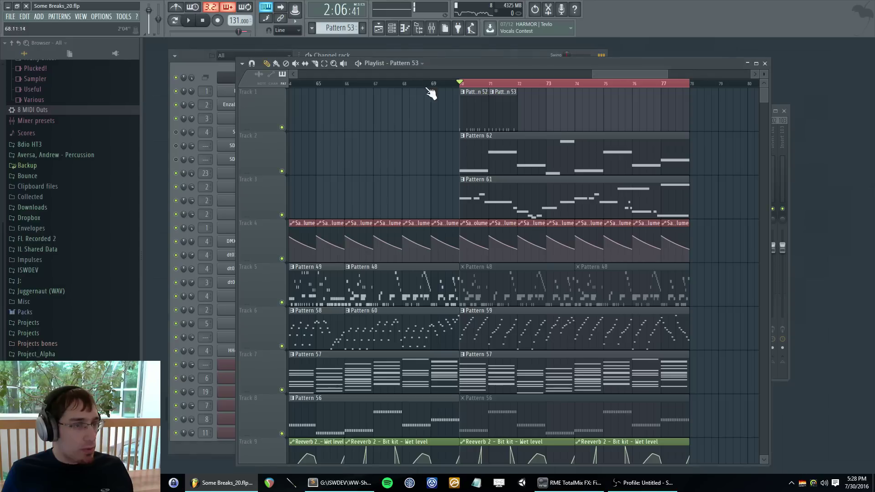
{"action": "key", "text": "space"}
{"action": "left_click", "coordinate": [526, 107]}
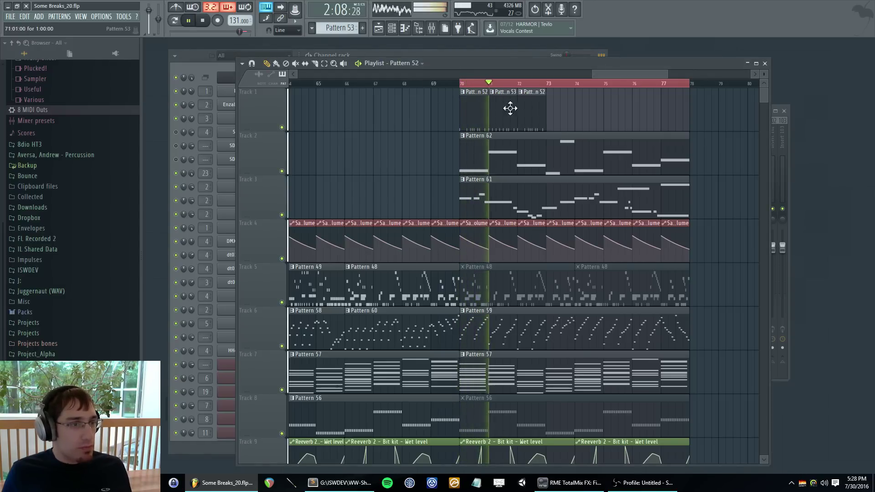
{"action": "left_click", "coordinate": [509, 109]}
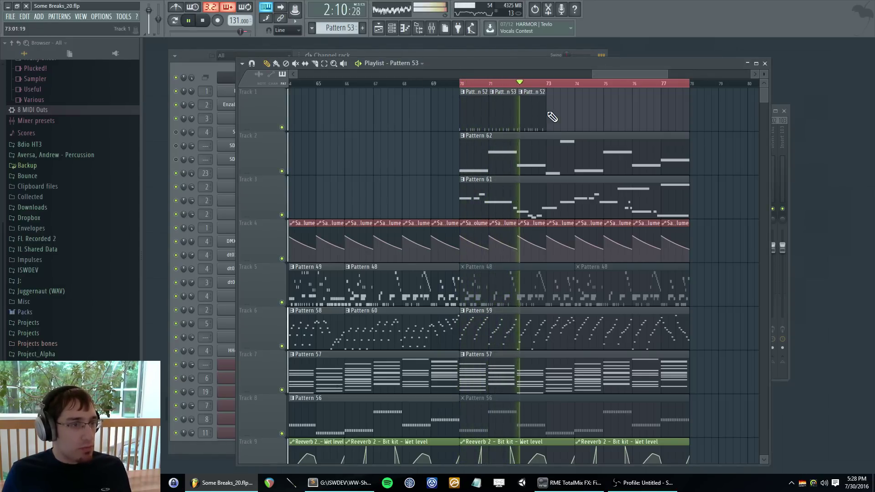
- Loop Pattern 53 on its own and add a Layer hit on step 8
{"action": "double_click", "coordinate": [496, 100]}
{"action": "key", "text": "space"}
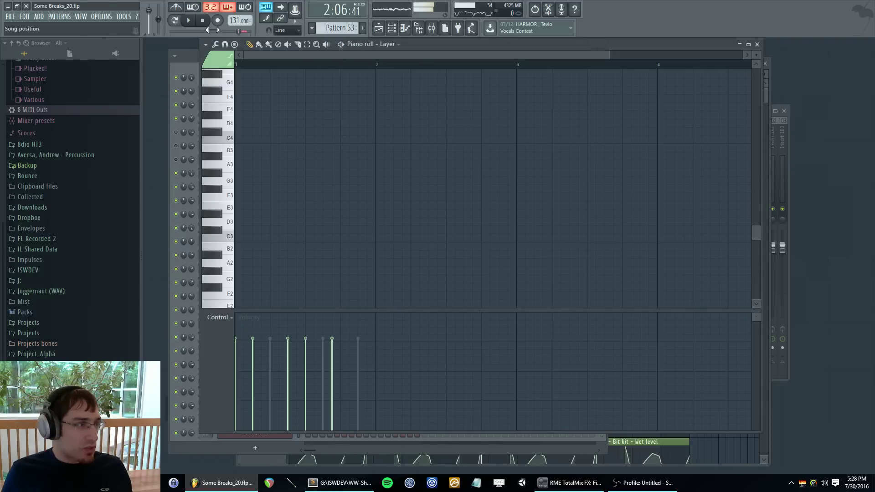
{"action": "key", "text": "F6"}
{"action": "key", "text": "space"}
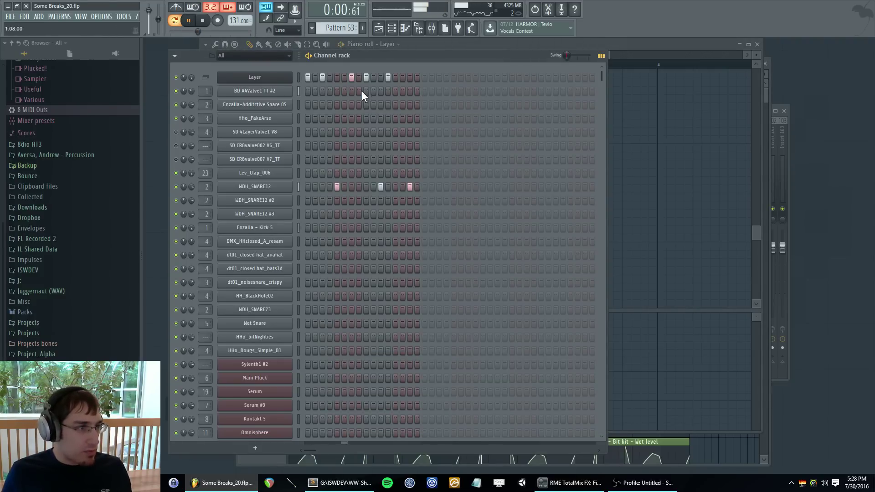
{"action": "left_click", "coordinate": [360, 78]}
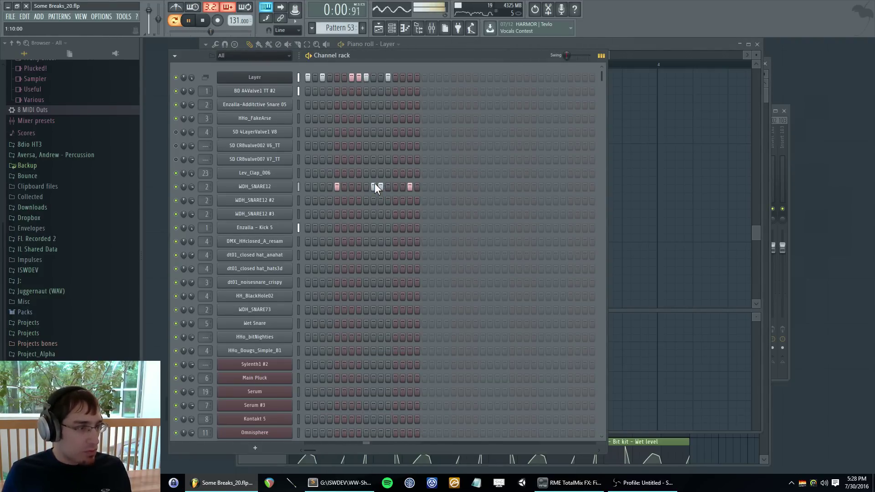
{"action": "key", "text": "space"}
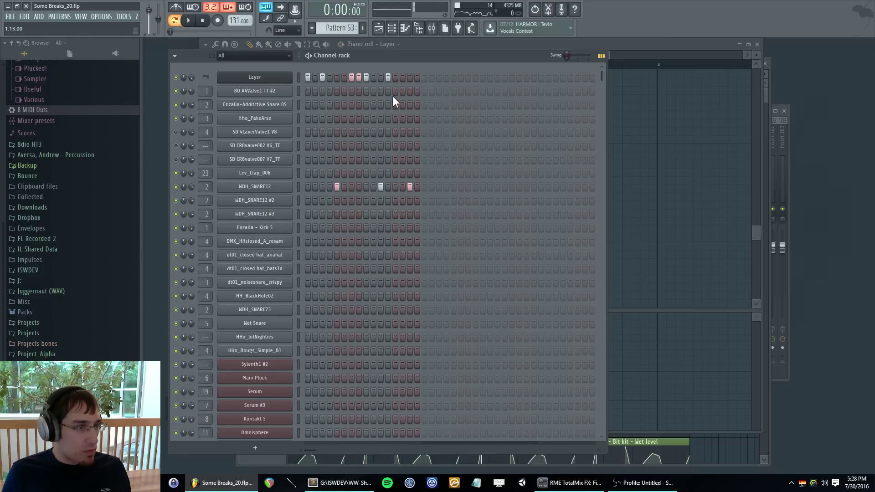
{"action": "key", "text": "space"}
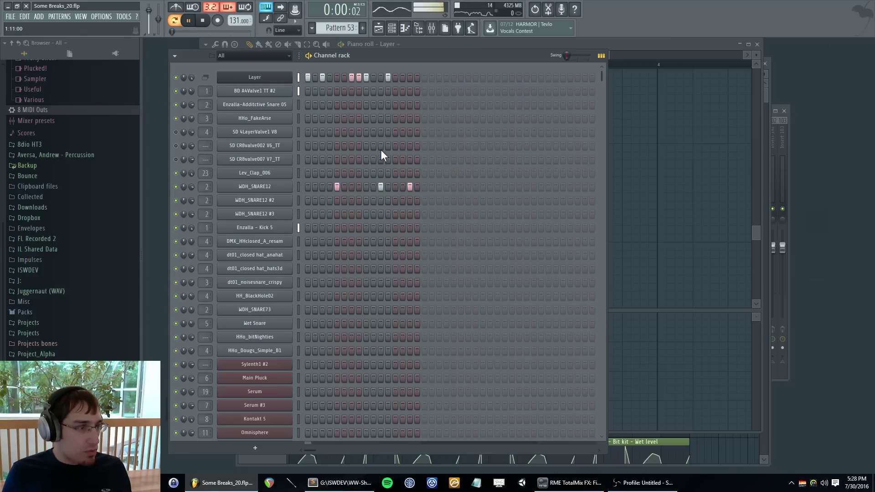
- Try shifting the Layer hit from step 12 to step 13 in Pattern 53, and remove it again
{"action": "left_click", "coordinate": [395, 78]}
{"action": "key", "text": "space"}
{"action": "right_click", "coordinate": [388, 79]}
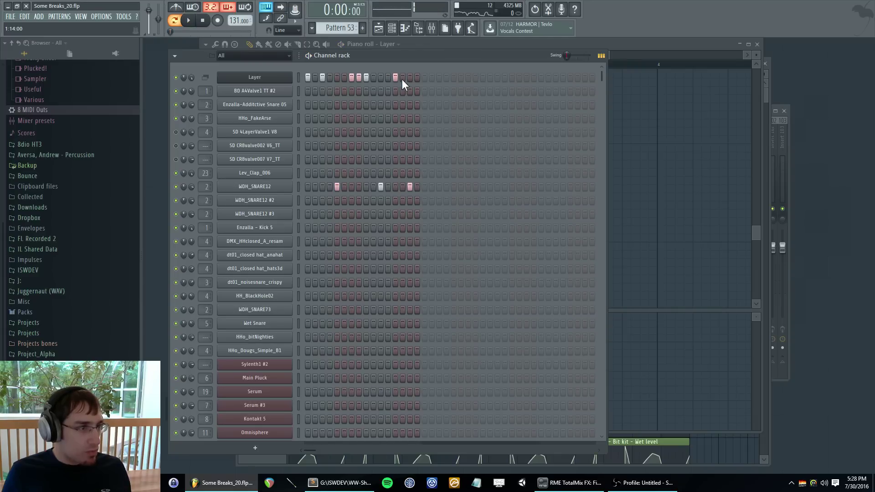
{"action": "right_click", "coordinate": [403, 79]}
{"action": "right_click", "coordinate": [394, 79]}
{"action": "key", "text": "space"}
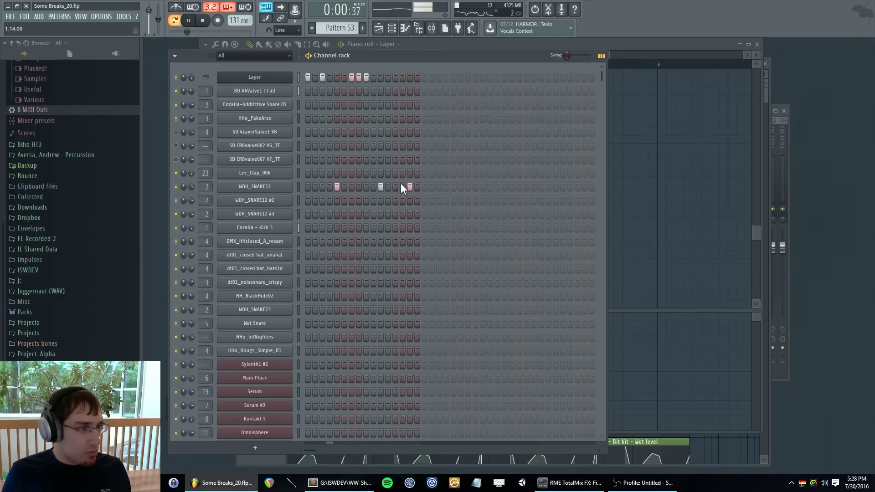
- Move the last WDH_SNARE12 hit of Pattern 53 to step 14 and add Layer hits on steps 12 and 15
{"action": "left_click", "coordinate": [395, 78]}
{"action": "right_click", "coordinate": [394, 78]}
{"action": "left_click", "coordinate": [388, 77]}
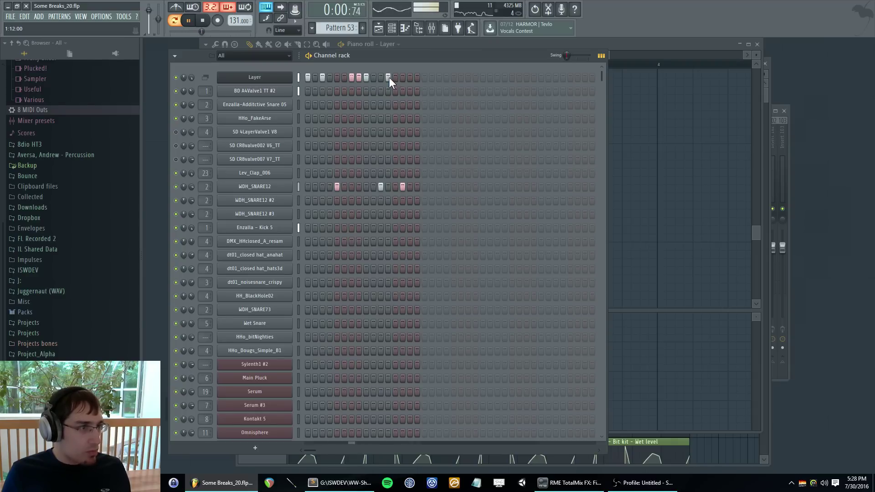
{"action": "left_click", "coordinate": [417, 78]}
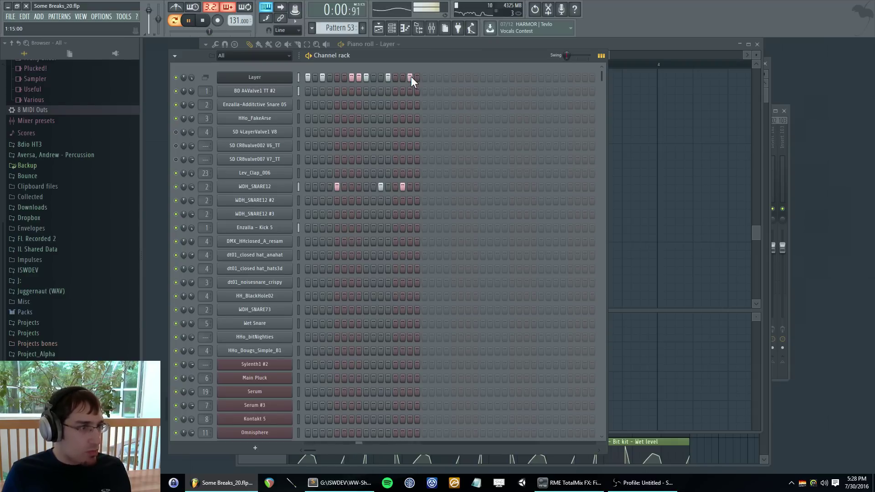
- Play the song from bar 70, place a Pattern 53 clip at bar 73 on Track 1, and make it unique
{"action": "key", "text": "F5"}
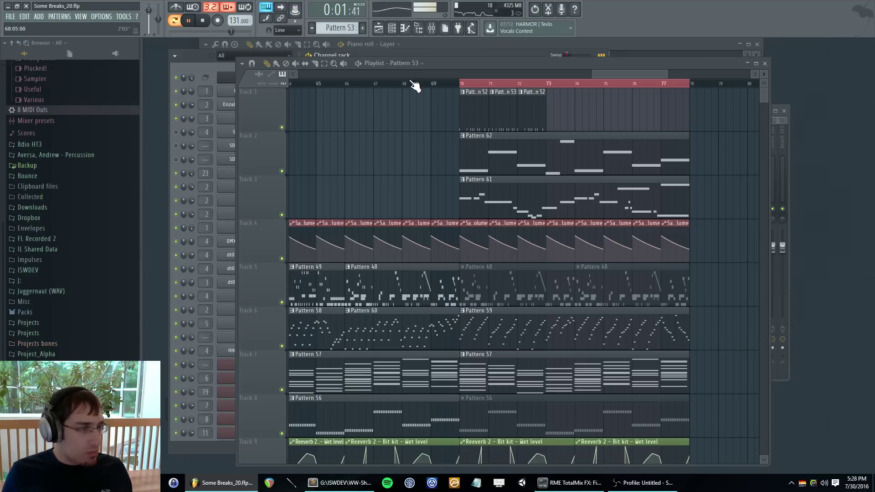
{"action": "left_click", "coordinate": [463, 83]}
{"action": "left_click", "coordinate": [570, 112]}
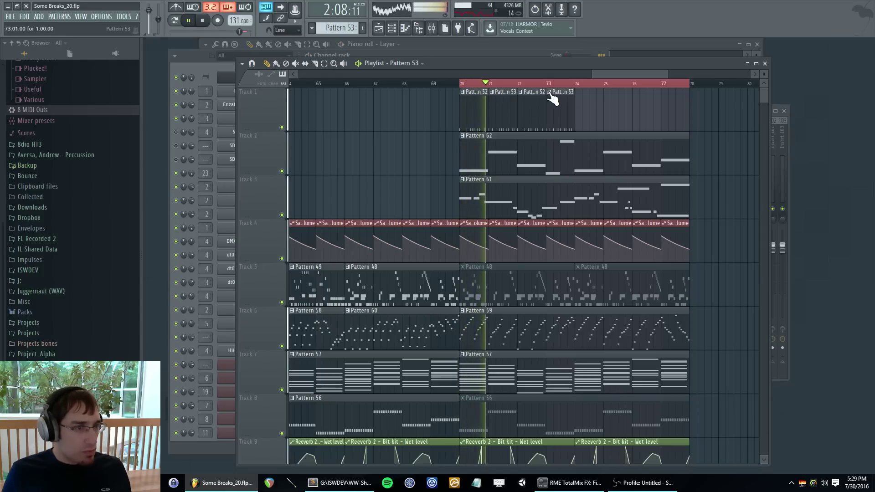
{"action": "left_click", "coordinate": [550, 92]}
{"action": "left_click", "coordinate": [568, 152]}
- Move the Layer hit from step 3 to step 4 in the bar 73 pattern
{"action": "double_click", "coordinate": [558, 112]}
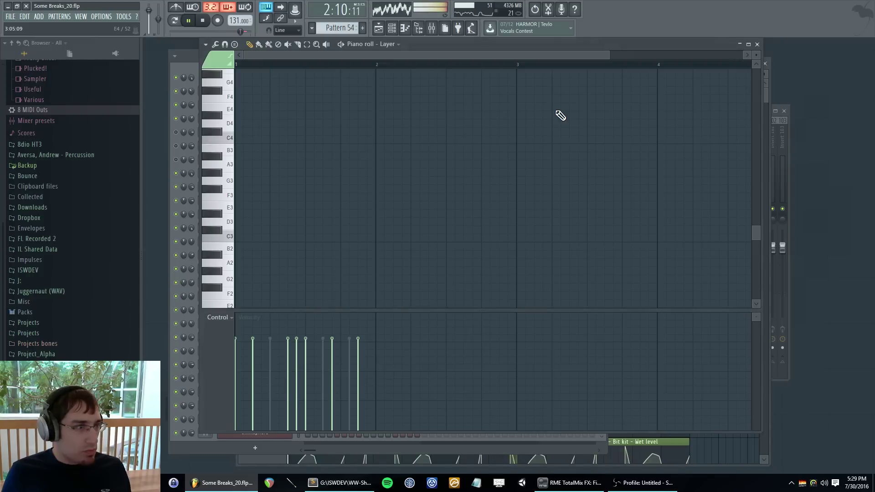
{"action": "key", "text": "F6"}
{"action": "left_click", "coordinate": [323, 78]}
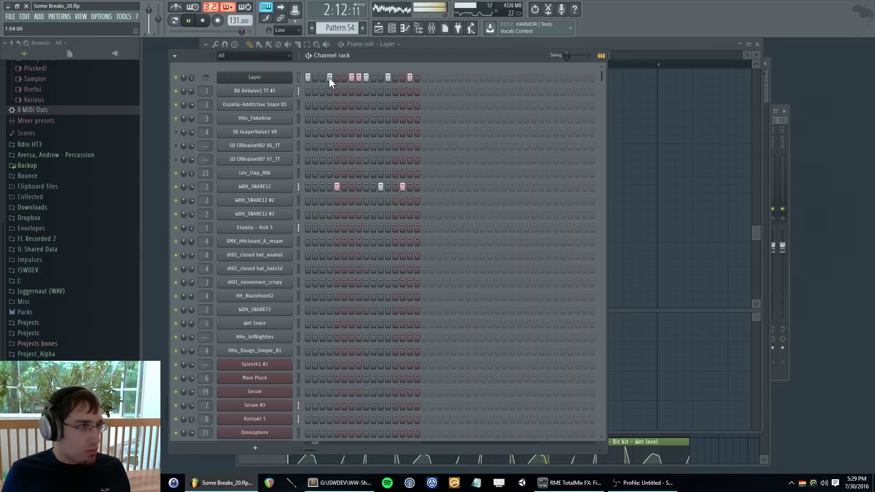
- In Pattern 54, remove the Layer hits from steps 8, 9 and 12 and add a WDH_SNARE12 hit on step 8
{"action": "left_click", "coordinate": [329, 77]}
{"action": "key", "text": "space"}
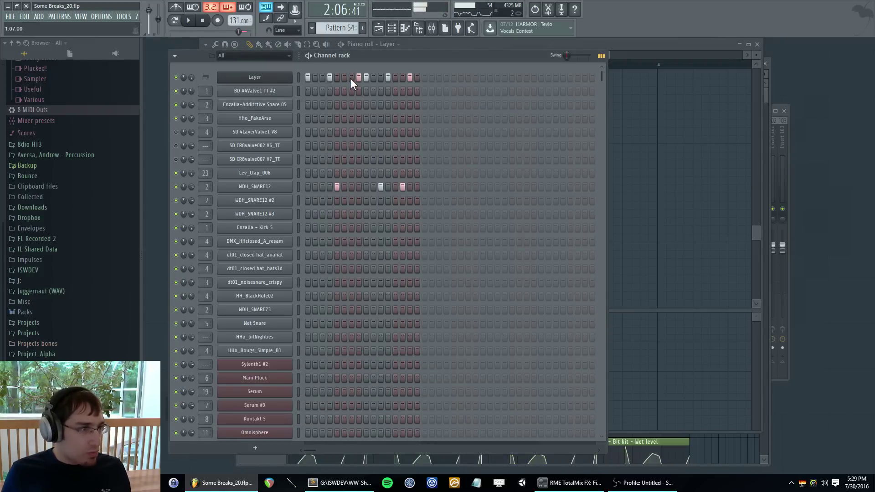
{"action": "right_click", "coordinate": [360, 80]}
{"action": "key", "text": "space"}
{"action": "right_click", "coordinate": [366, 79]}
{"action": "right_click", "coordinate": [388, 78]}
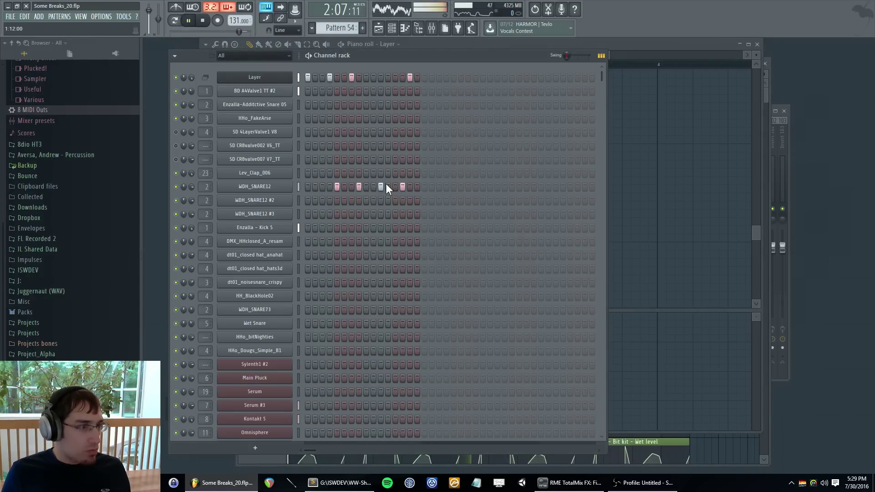
- Reduce the second half of Pattern 54 to a Layer hit on step 9 and a WDH_SNARE12 hit on step 12
{"action": "right_click", "coordinate": [382, 185]}
{"action": "right_click", "coordinate": [403, 186]}
{"action": "right_click", "coordinate": [410, 78]}
{"action": "left_click", "coordinate": [367, 77]}
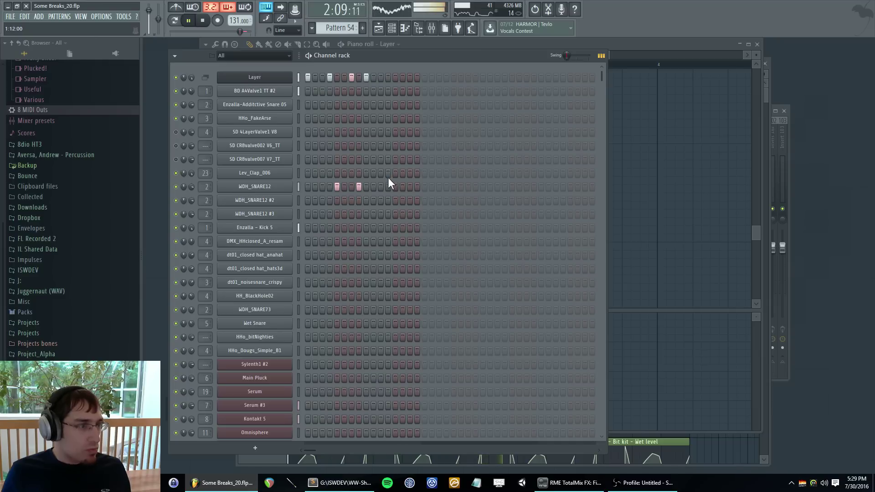
{"action": "left_click", "coordinate": [395, 186]}
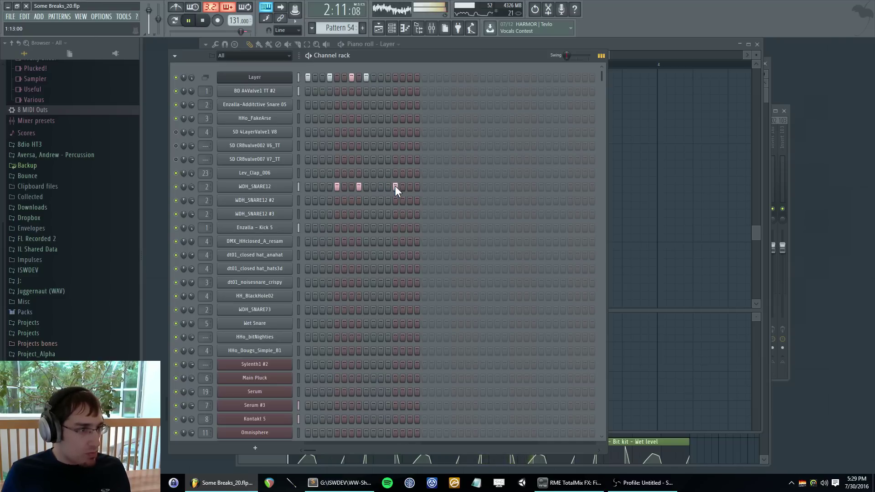
{"action": "left_click", "coordinate": [388, 186]}
{"action": "right_click", "coordinate": [396, 186]}
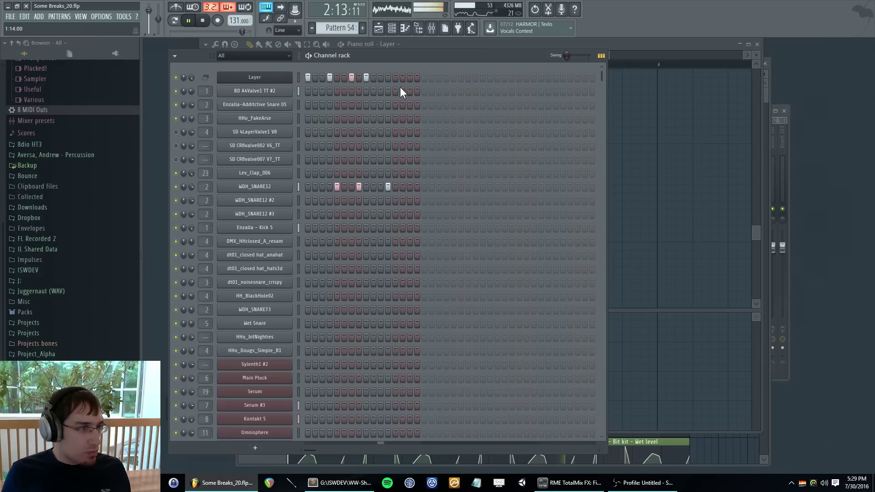
- Play Pattern 54 on its own with the metronome on and move its Layer hit from step 9 to step 10
{"action": "key", "text": "space"}
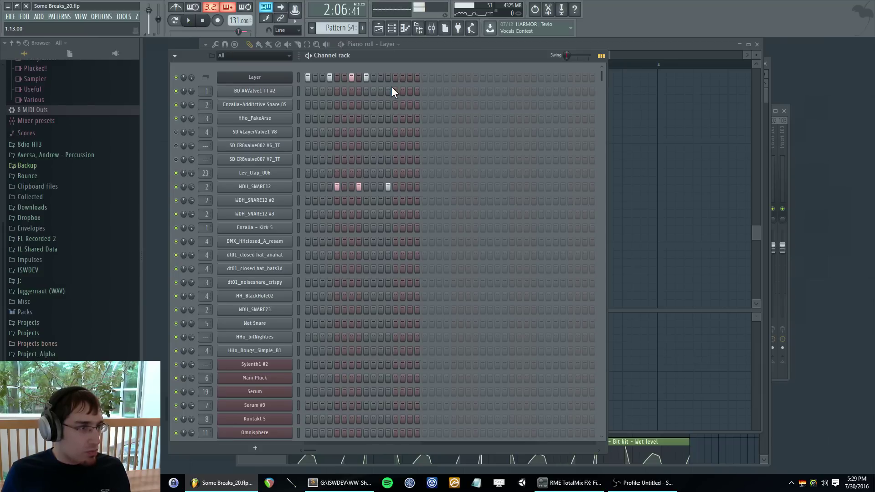
{"action": "left_click", "coordinate": [188, 20]}
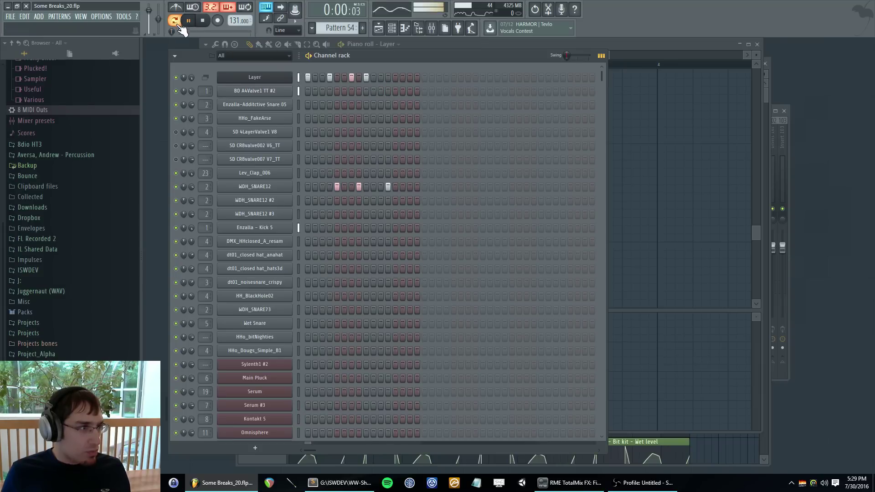
{"action": "left_click", "coordinate": [176, 8]}
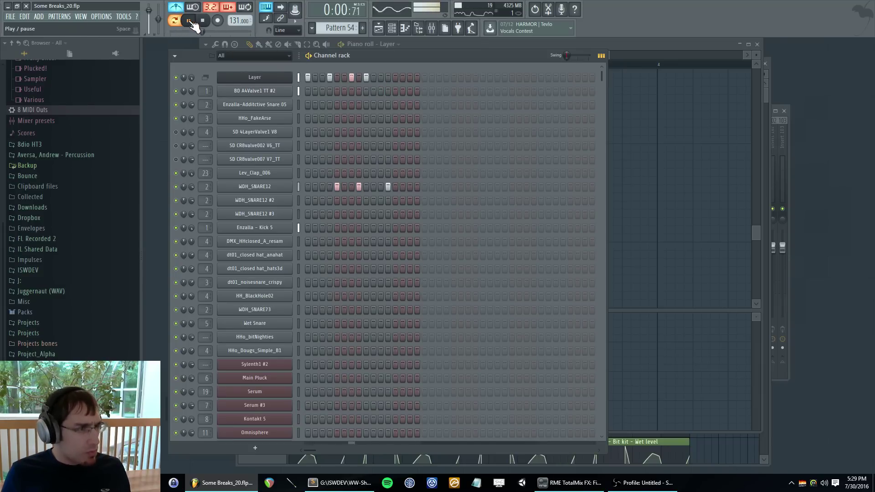
{"action": "left_click", "coordinate": [367, 78]}
{"action": "left_click", "coordinate": [374, 78]}
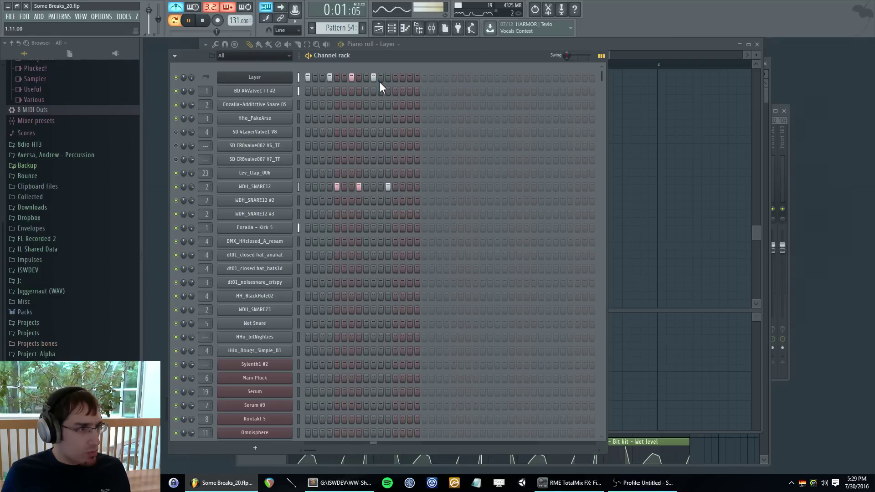
- Move Pattern 54's WDH_SNARE12 hit from step 12 to 11, fill snare steps 13 to 16, and add a Layer hit on step 12
{"action": "left_click", "coordinate": [387, 187]}
{"action": "left_click", "coordinate": [381, 187]}
{"action": "left_click", "coordinate": [388, 77]}
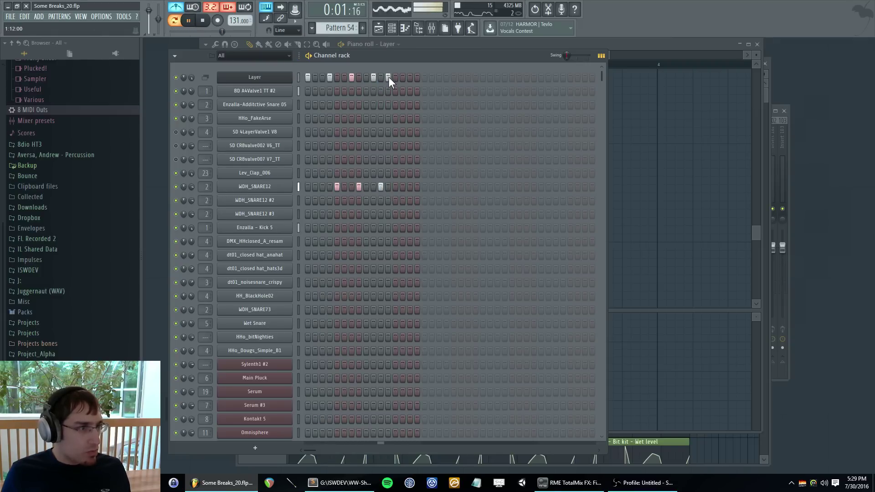
{"action": "key", "text": "space"}
- Duplicate the four Track 1 pattern clips at bars 70 to 73 into bars 74 to 77
{"action": "key", "text": "F5"}
{"action": "key", "text": "space"}
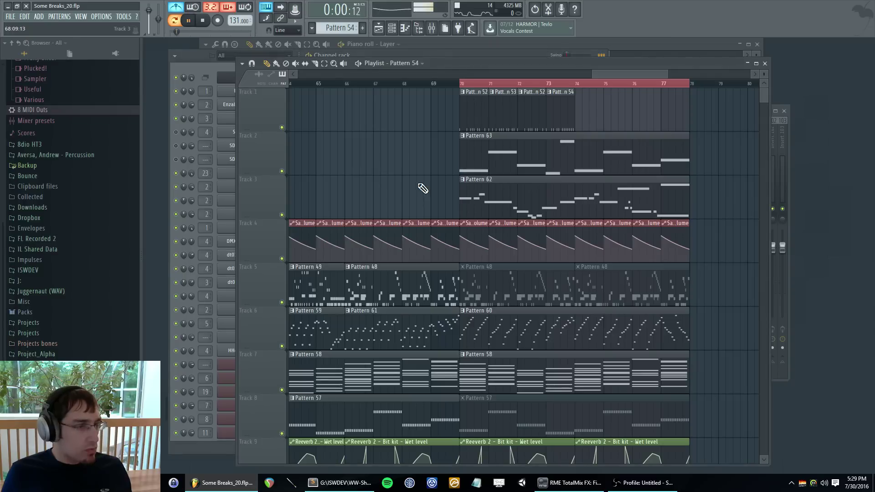
{"action": "double_click", "coordinate": [461, 84]}
{"action": "left_click_drag", "start_coordinate": [454, 101], "coordinate": [567, 113]}
{"action": "key", "text": "ctrl+b"}
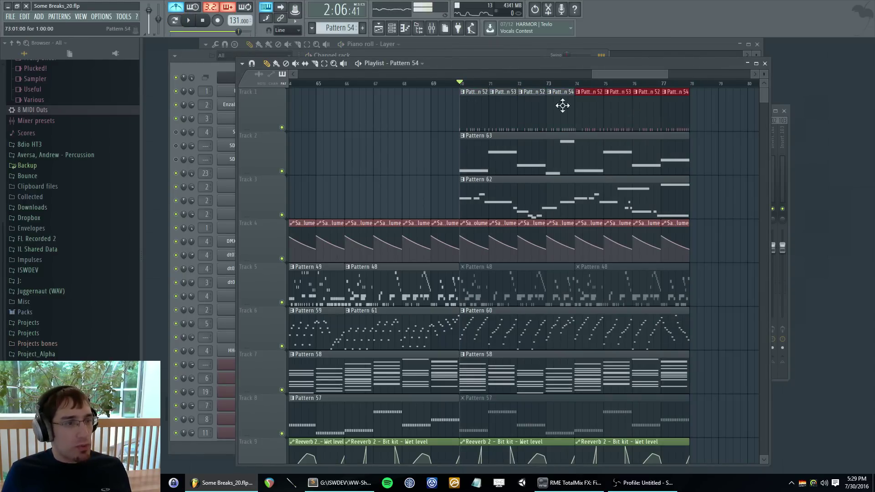
- Play the song from bar 70 to review the extended beat
{"action": "key", "text": "space"}
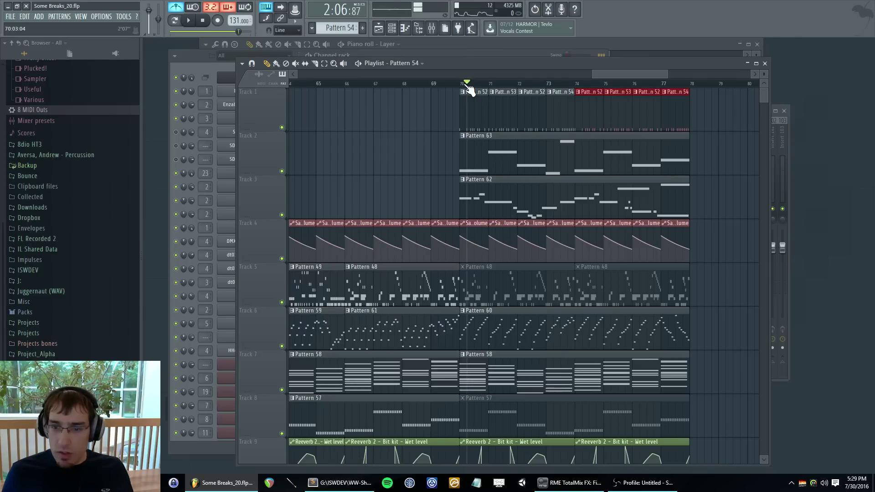
{"action": "left_click", "coordinate": [461, 83]}
{"action": "key", "text": "space"}
{"action": "key", "text": "F9"}
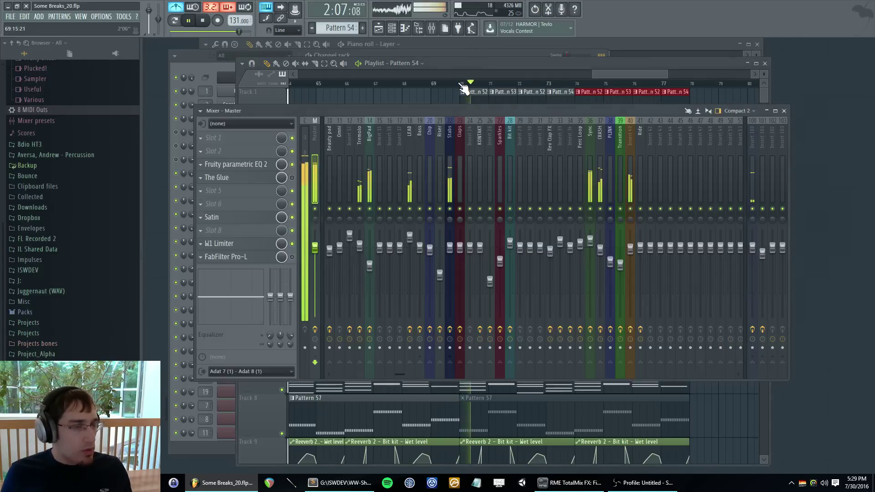
{"action": "key", "text": "F5"}
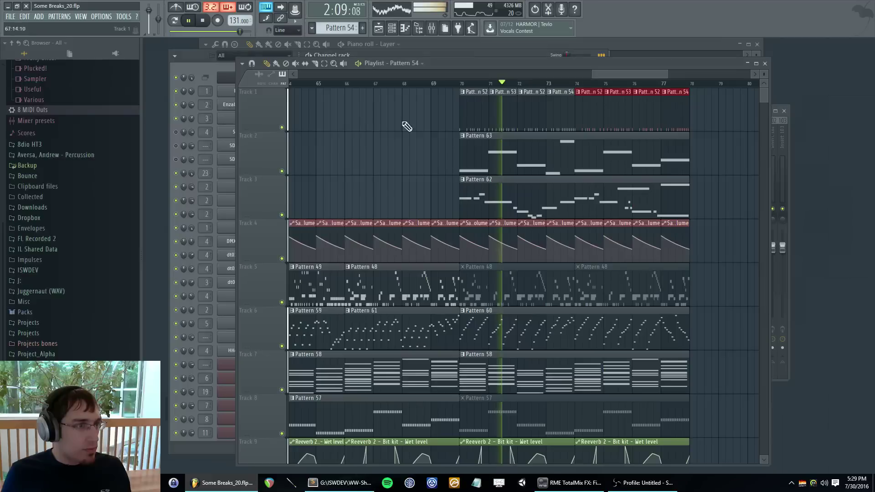
- Paint Pattern 66 clips on Track 15 from bar 70 to bar 78 and play the song from bar 70
{"action": "right_click", "coordinate": [270, 154]}
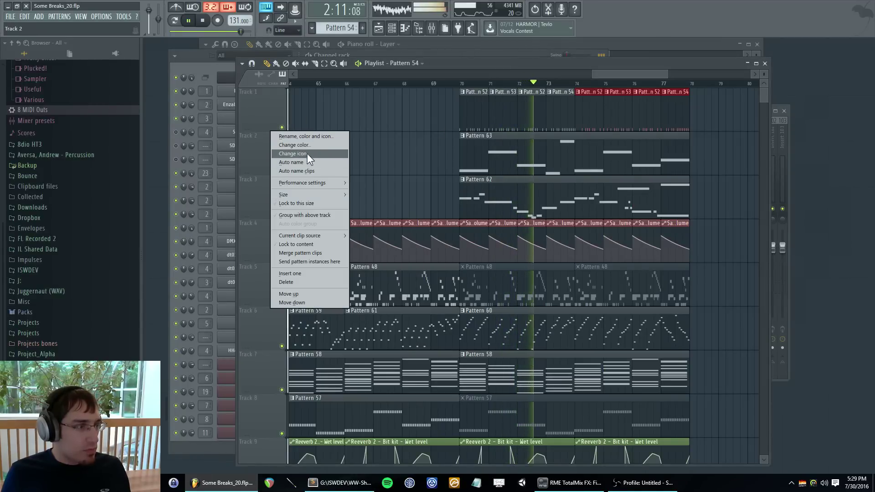
{"action": "scroll", "coordinate": [496, 250], "scroll_direction": "down", "scroll_amount": 10}
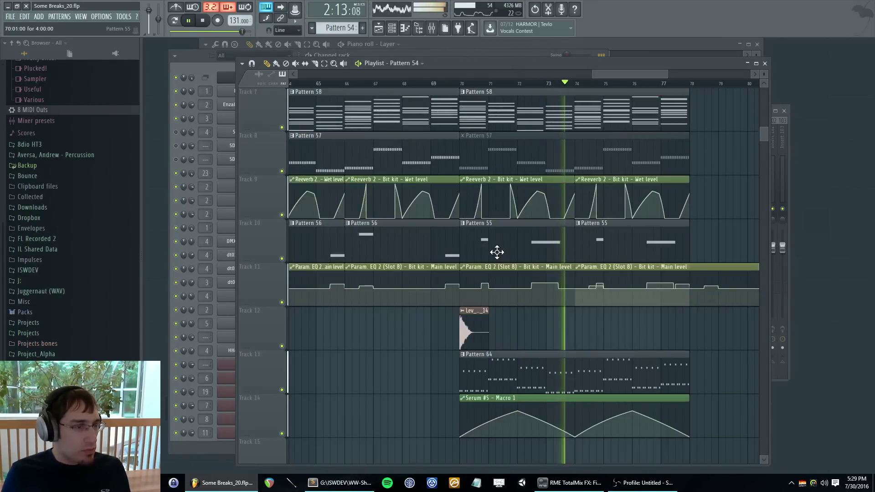
{"action": "scroll", "coordinate": [387, 370], "scroll_direction": "down", "scroll_amount": 5}
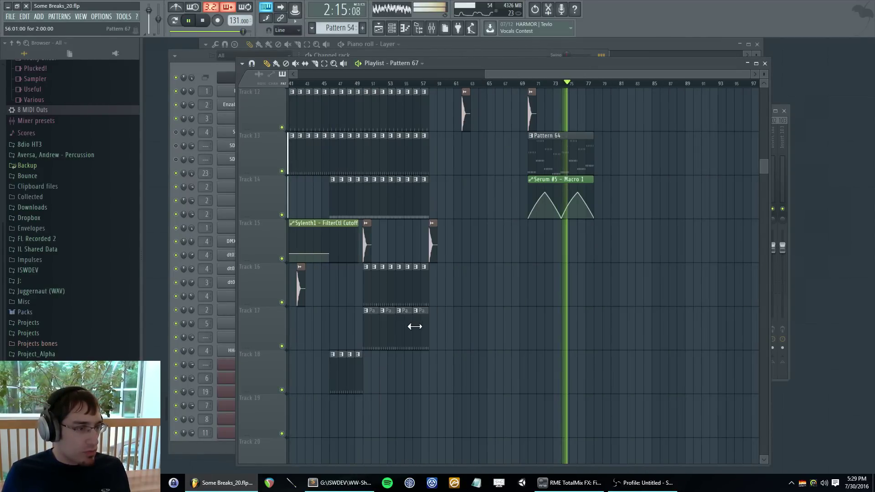
{"action": "scroll", "coordinate": [519, 252], "scroll_direction": "up", "scroll_amount": 4}
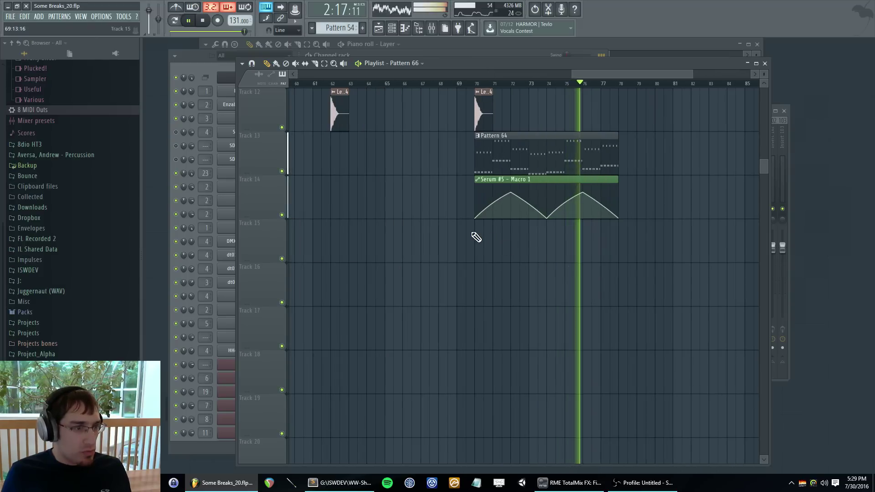
{"action": "left_click_drag", "start_coordinate": [475, 236], "coordinate": [625, 233]}
{"action": "key", "text": "F5"}
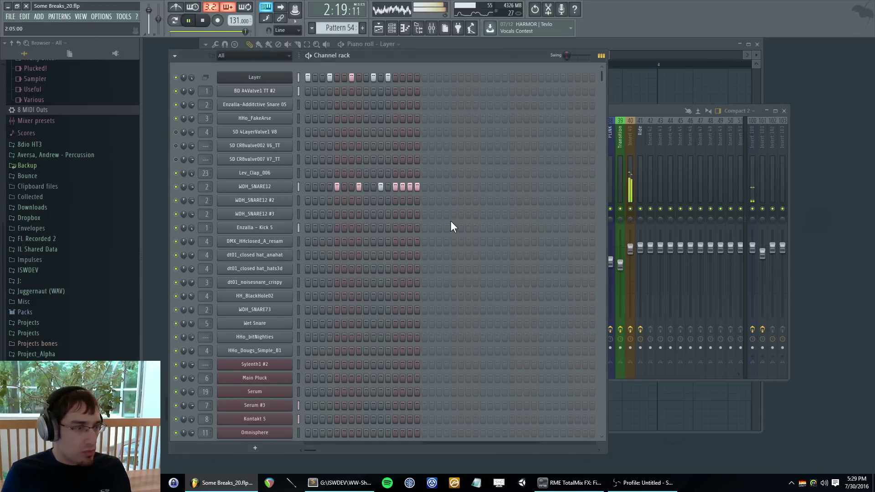
{"action": "key", "text": "F5"}
{"action": "left_click", "coordinate": [476, 83]}
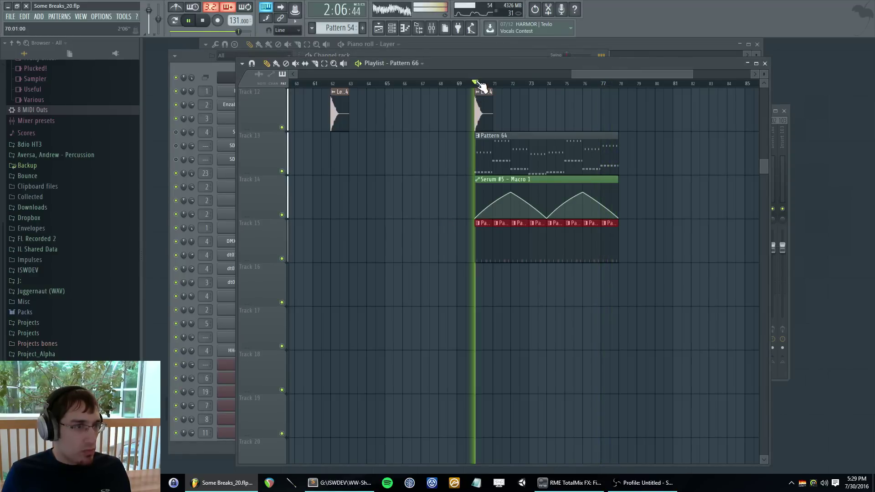
- Merge the eight one-bar pattern clips on Track 1, bars 70 to 77, into a single pattern clip
{"action": "scroll", "coordinate": [512, 211], "scroll_direction": "up", "scroll_amount": 5}
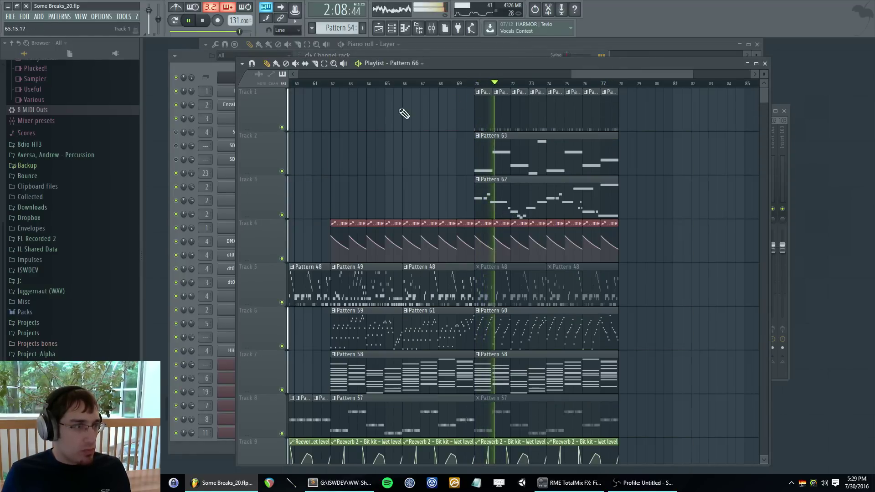
{"action": "double_click", "coordinate": [485, 112]}
{"action": "key", "text": "F6"}
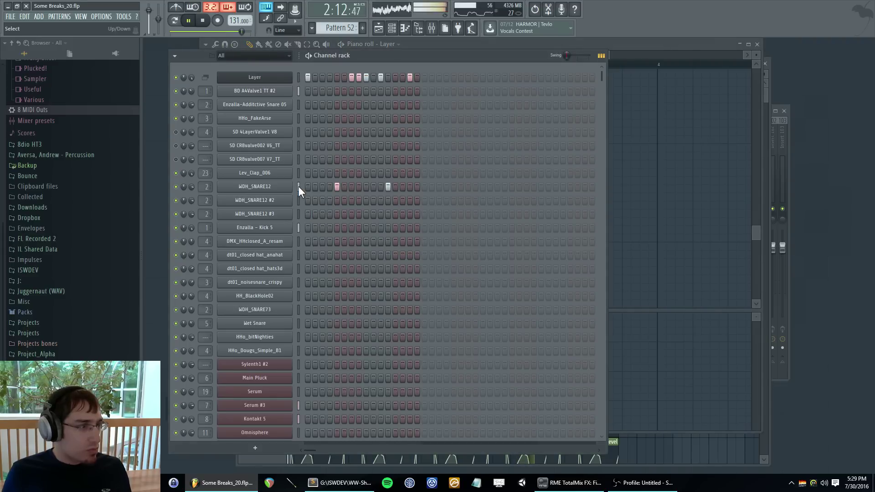
{"action": "key", "text": "F5"}
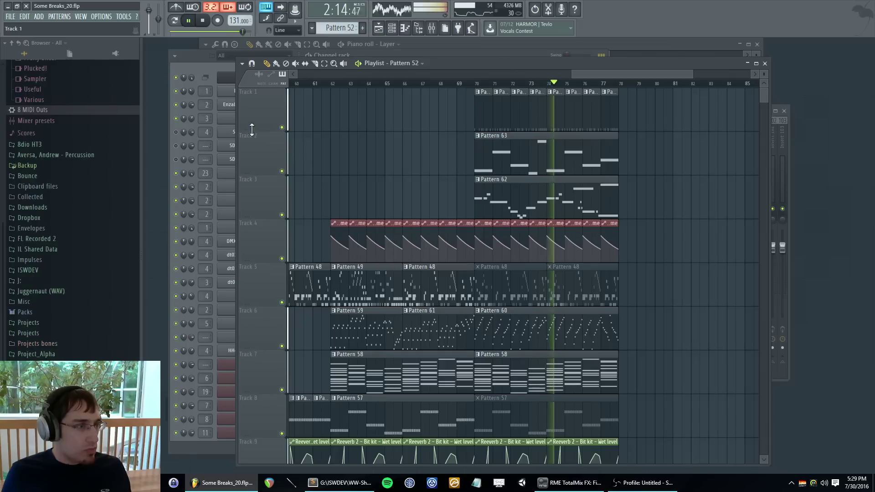
{"action": "left_click_drag", "start_coordinate": [476, 113], "coordinate": [610, 105]}
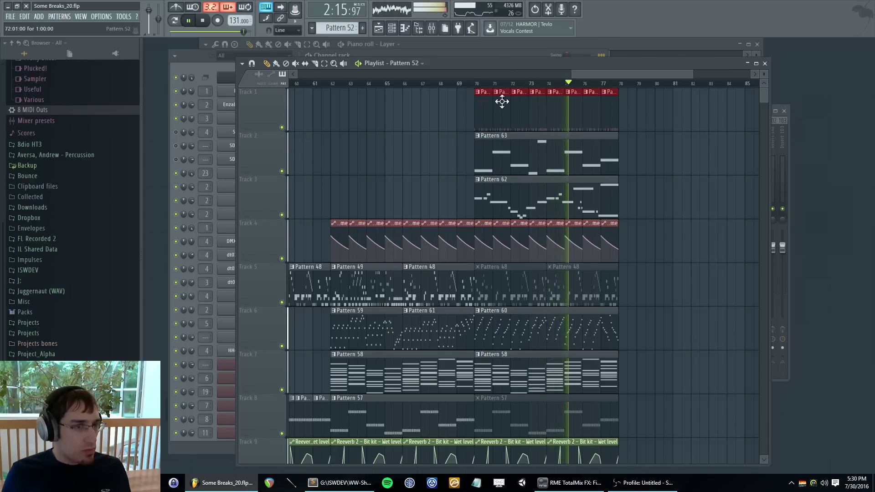
{"action": "left_click", "coordinate": [240, 64]}
{"action": "mouse_move", "coordinate": [270, 78]}
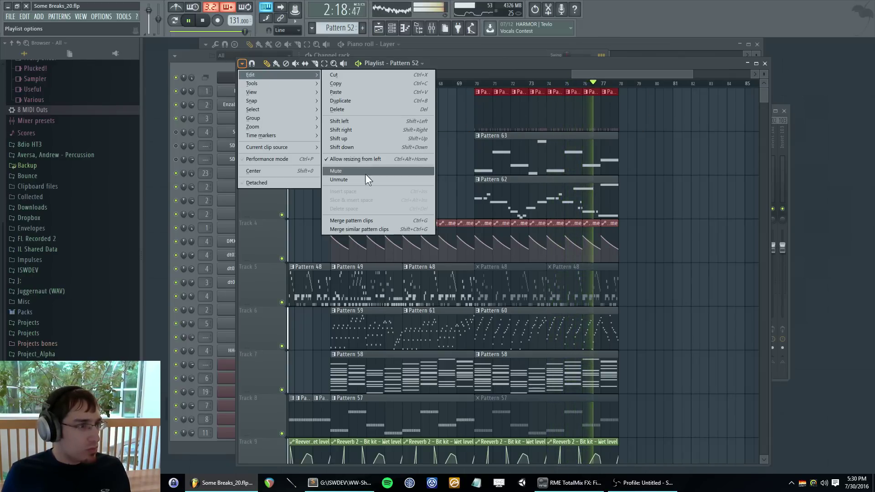
{"action": "left_click", "coordinate": [363, 222]}
- Copy the WDH_SNARE12 steps of the merged pattern to the Wet Snare and WDH_SNARE73 channels
{"action": "key", "text": "F6"}
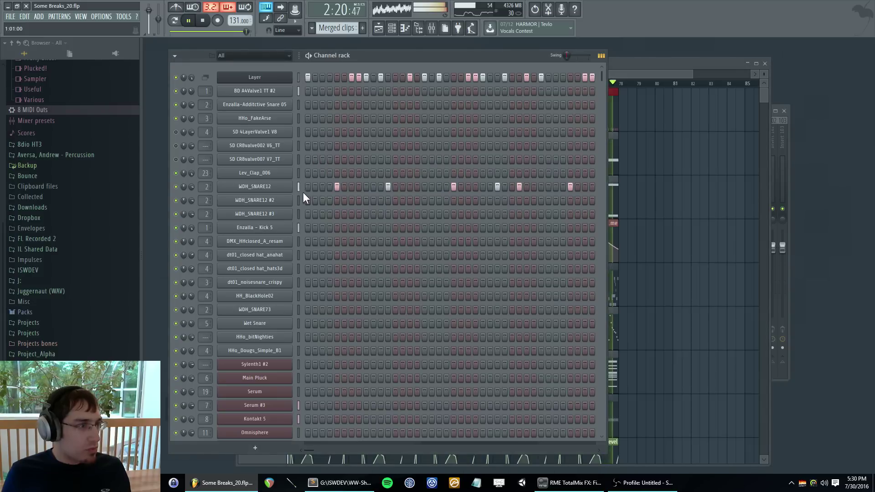
{"action": "key", "text": "space"}
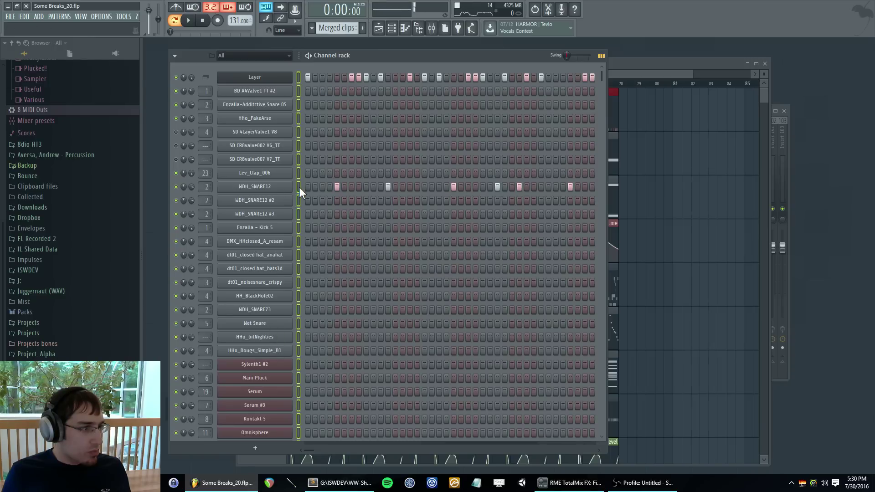
{"action": "left_click", "coordinate": [298, 323]}
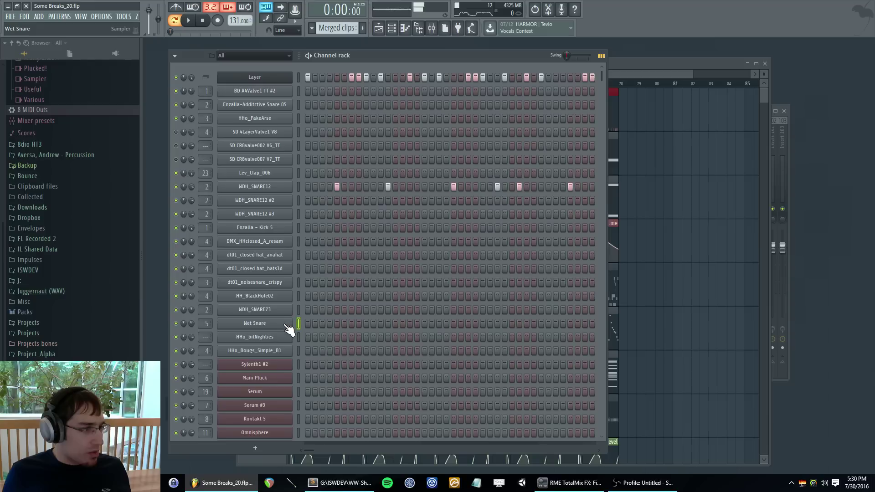
{"action": "left_click", "coordinate": [298, 311]}
{"action": "key", "text": "ctrl+v"}
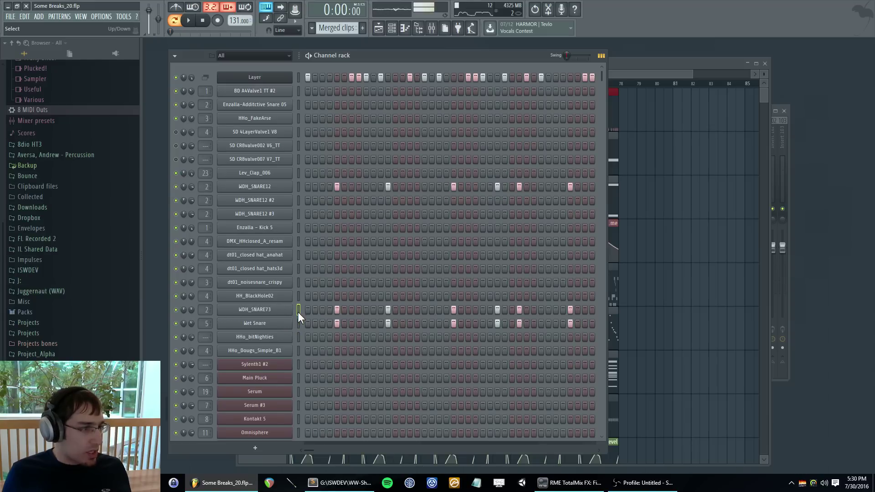
- Play the song from bar 70 and undo the snare paste on the WDH_SNARE73 channel
{"action": "key", "text": "F5"}
{"action": "left_click", "coordinate": [477, 83]}
{"action": "key", "text": "space"}
{"action": "key", "text": "F5"}
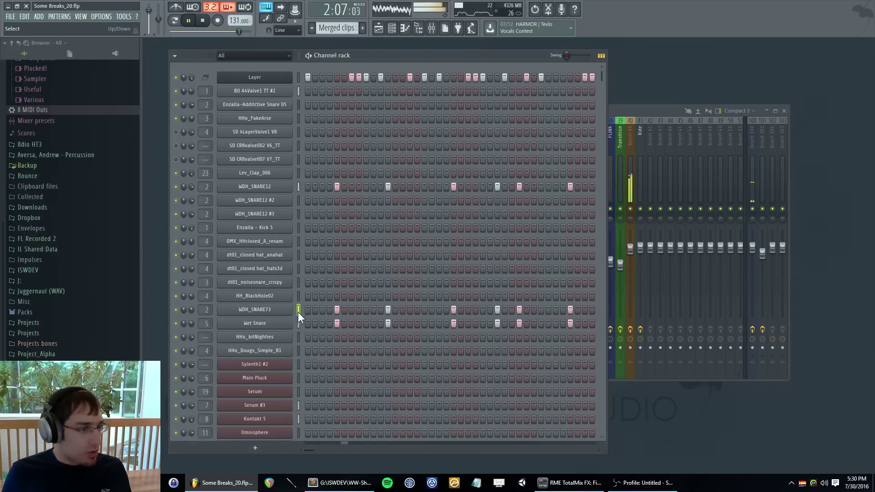
{"action": "key", "text": "ctrl+z"}
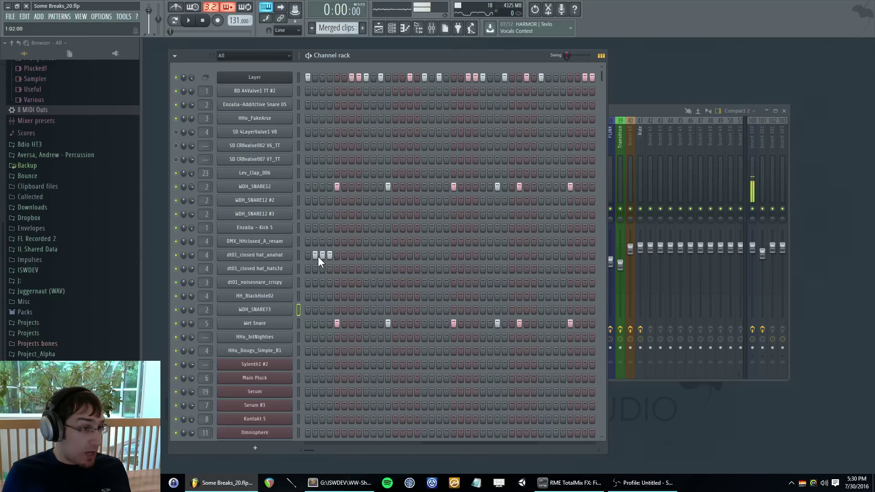
- Enter three hits per beat on the dt01_closed hat_anahat channel across the first 40 steps, leaving each beat's first step empty
{"action": "key", "text": "space"}
{"action": "left_click_drag", "start_coordinate": [346, 257], "coordinate": [358, 256]}
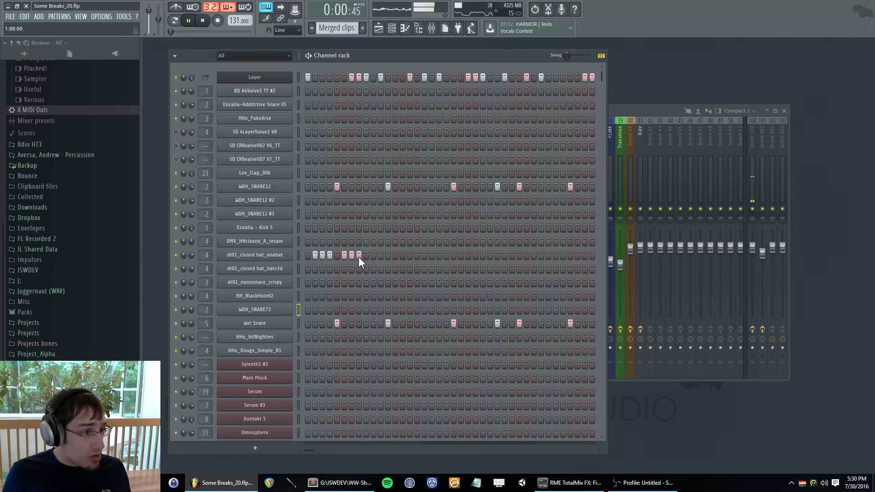
{"action": "key", "text": "F5"}
{"action": "left_click_drag", "start_coordinate": [475, 83], "coordinate": [622, 81]}
{"action": "key", "text": "F5"}
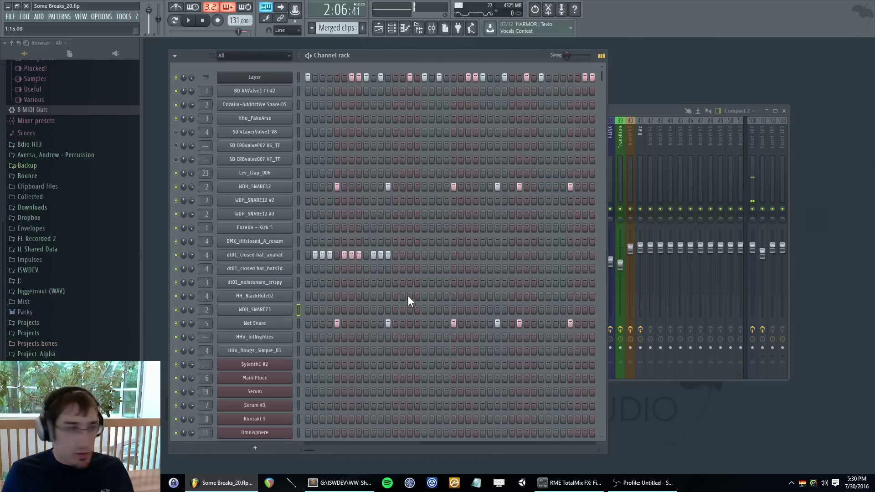
{"action": "left_click", "coordinate": [416, 257]}
{"action": "left_click_drag", "start_coordinate": [431, 257], "coordinate": [447, 258]}
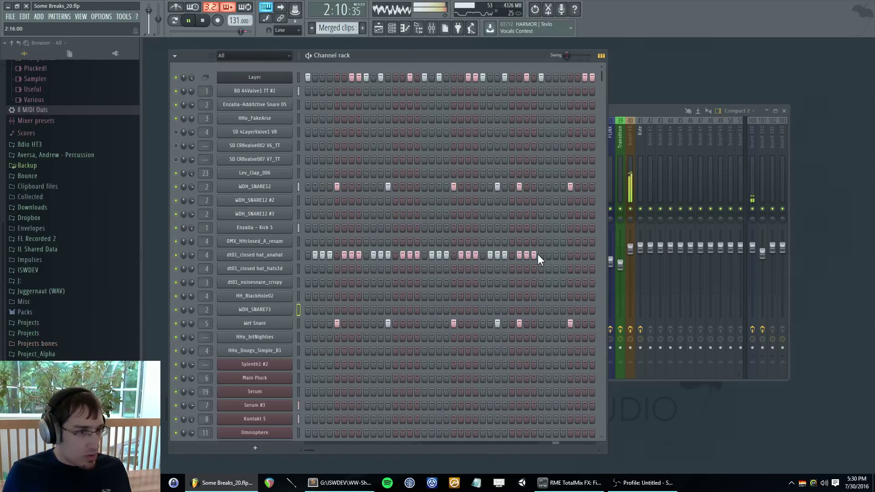
{"action": "left_click_drag", "start_coordinate": [546, 256], "coordinate": [595, 254]}
- Widen the channel rack and duplicate the dt01_closed hat_anahat notes in the piano roll to fill all eight bars
{"action": "key", "text": "F5"}
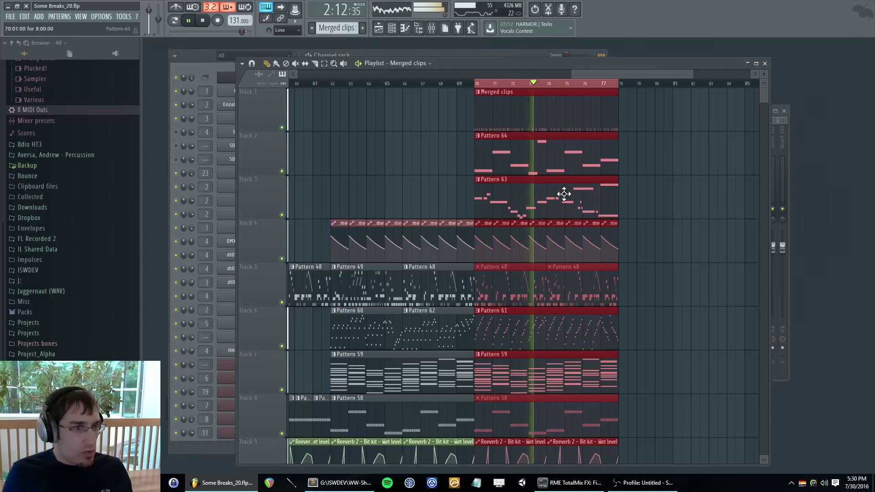
{"action": "key", "text": "F5"}
{"action": "left_click_drag", "start_coordinate": [604, 198], "coordinate": [846, 213]}
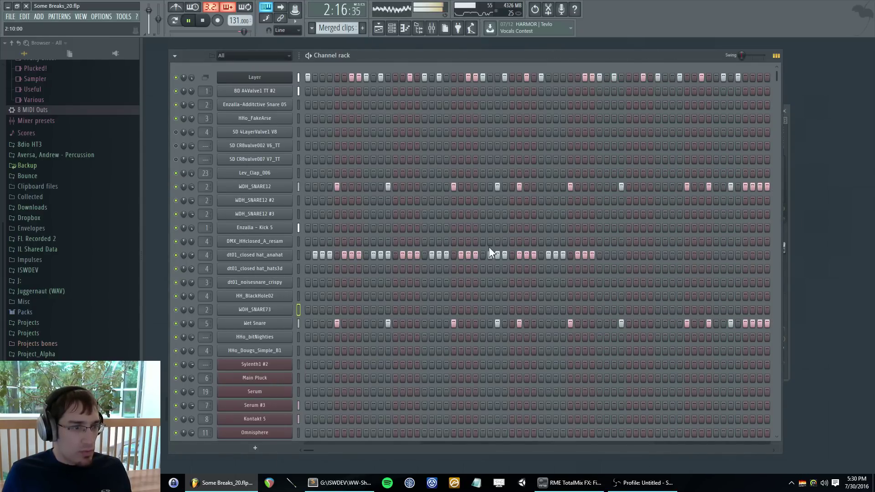
{"action": "right_click", "coordinate": [276, 257]}
{"action": "left_click", "coordinate": [306, 253]}
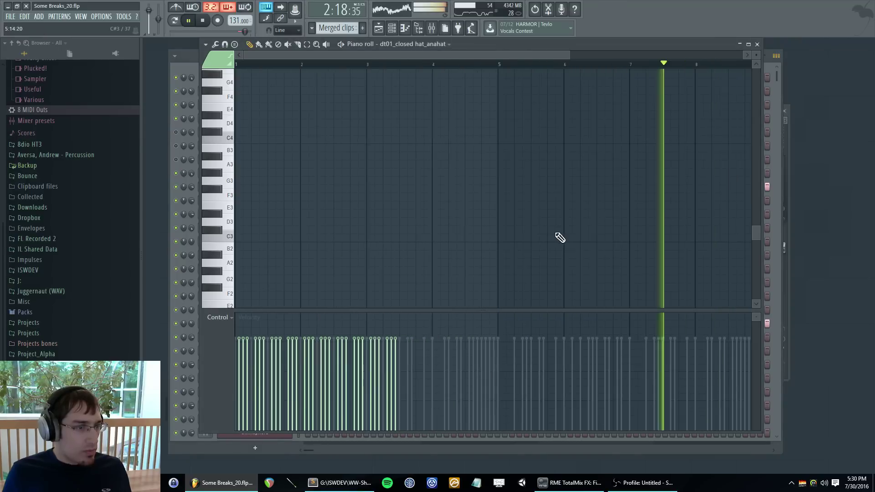
{"action": "scroll", "coordinate": [402, 182], "scroll_direction": "up", "scroll_amount": 5}
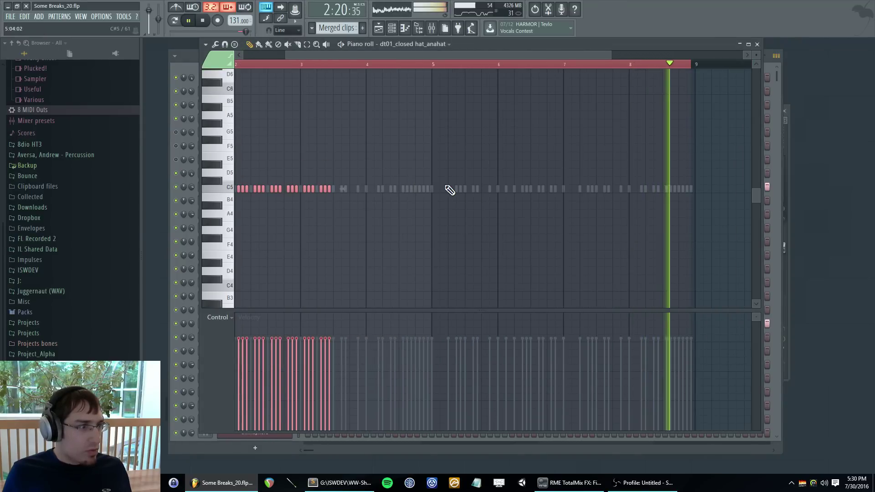
{"action": "left_click_drag", "start_coordinate": [345, 190], "coordinate": [379, 192]}
{"action": "scroll", "coordinate": [690, 220], "scroll_direction": "up", "scroll_amount": 3}
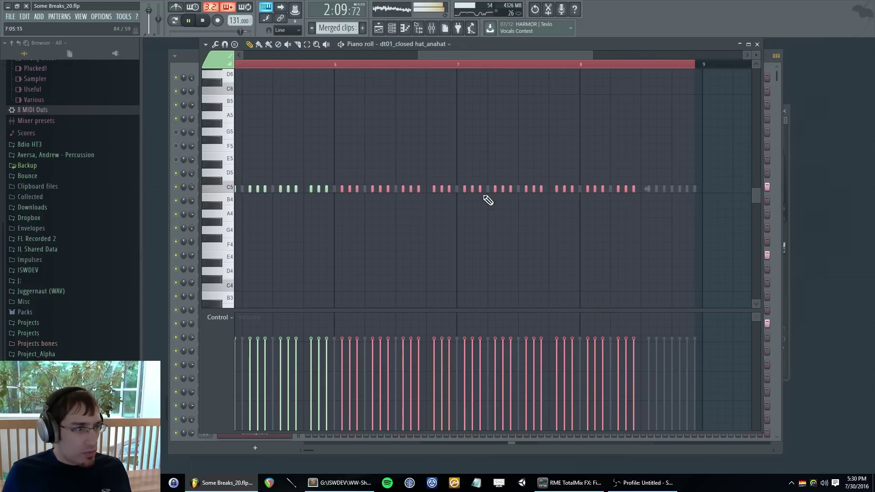
{"action": "key", "text": "F5"}
{"action": "key", "text": "F6"}
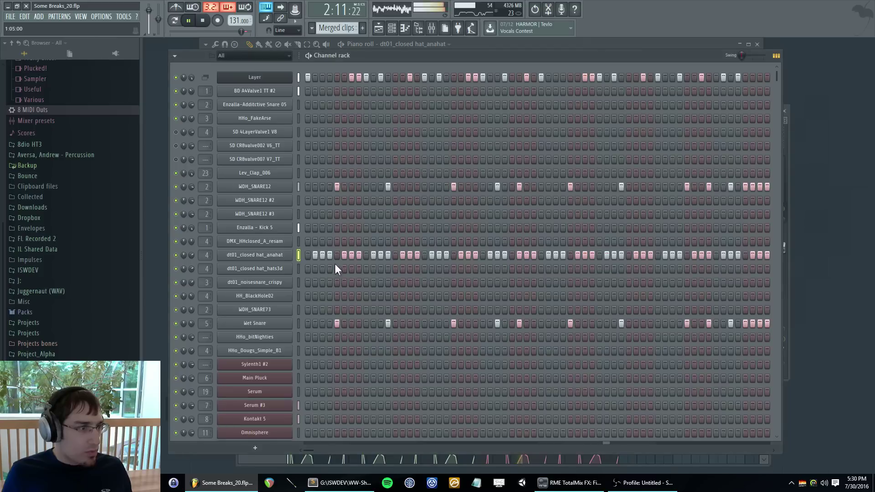
- Move the closed hat steps from dt01_closed hat_anahat to DMX_HHclosed_A_resam, then on to dt01_closed hat_hats3d, auditioning the song from bar 70
{"action": "left_click", "coordinate": [298, 256]}
{"action": "key", "text": "ctrl+x"}
{"action": "left_click", "coordinate": [299, 243]}
{"action": "key", "text": "ctrl+v"}
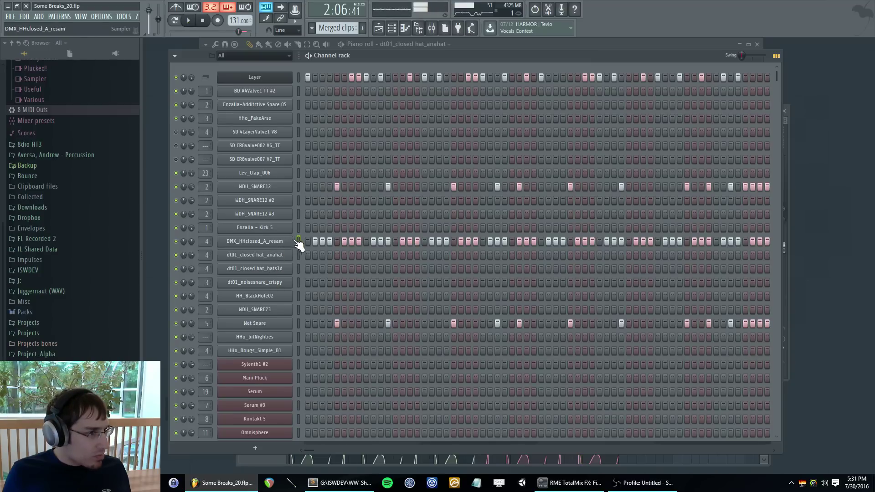
{"action": "key", "text": "F5"}
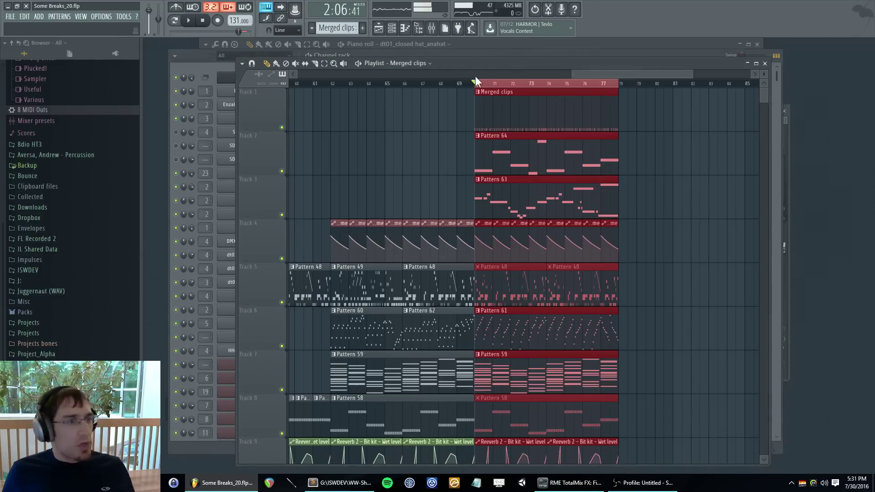
{"action": "key", "text": "F5"}
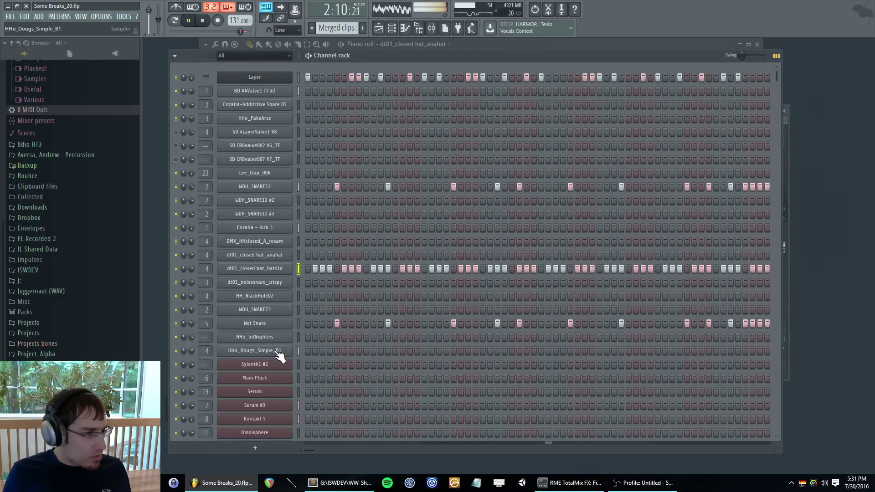
- Pick Pattern 68 from its earlier playlist clip and paint it on Track 16 from bar 70 to bar 78
{"action": "scroll", "coordinate": [292, 323], "scroll_direction": "down", "scroll_amount": 10}
{"action": "key", "text": "F5"}
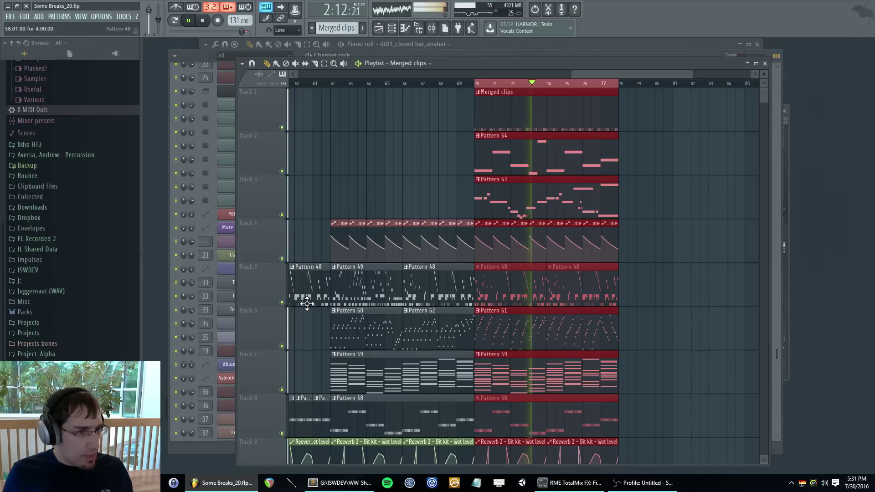
{"action": "scroll", "coordinate": [313, 306], "scroll_direction": "down", "scroll_amount": 7}
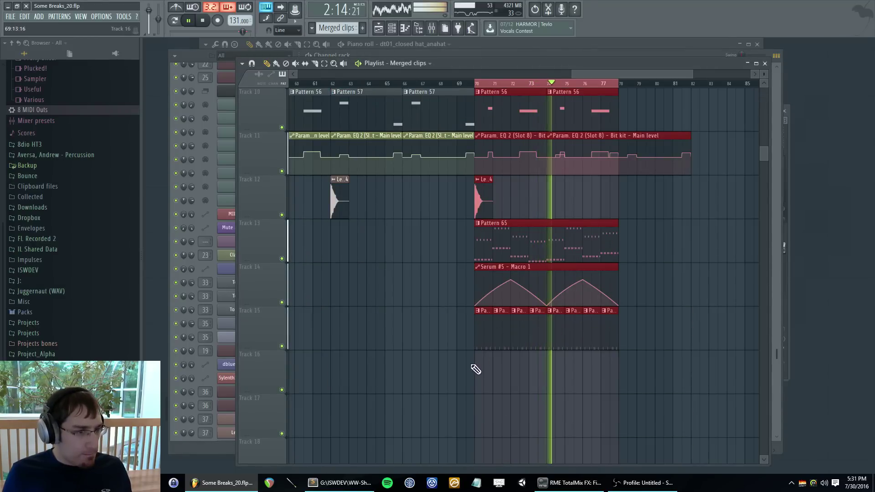
{"action": "scroll", "coordinate": [348, 346], "scroll_direction": "down", "scroll_amount": 3}
{"action": "scroll", "coordinate": [388, 348], "scroll_direction": "down", "scroll_amount": 2}
{"action": "left_click", "coordinate": [466, 348]}
{"action": "scroll", "coordinate": [506, 315], "scroll_direction": "up", "scroll_amount": 3}
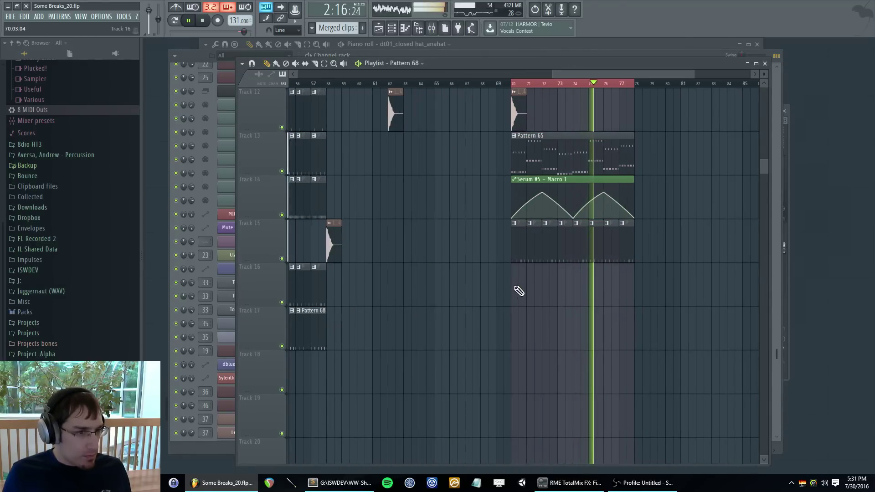
{"action": "left_click", "coordinate": [519, 284]}
{"action": "left_click_drag", "start_coordinate": [524, 287], "coordinate": [651, 287]}
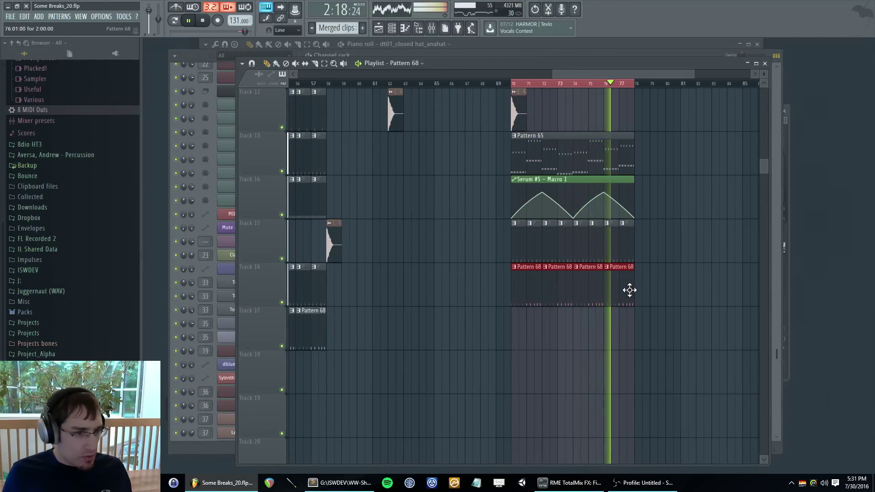
{"action": "scroll", "coordinate": [388, 279], "scroll_direction": "up", "scroll_amount": 1}
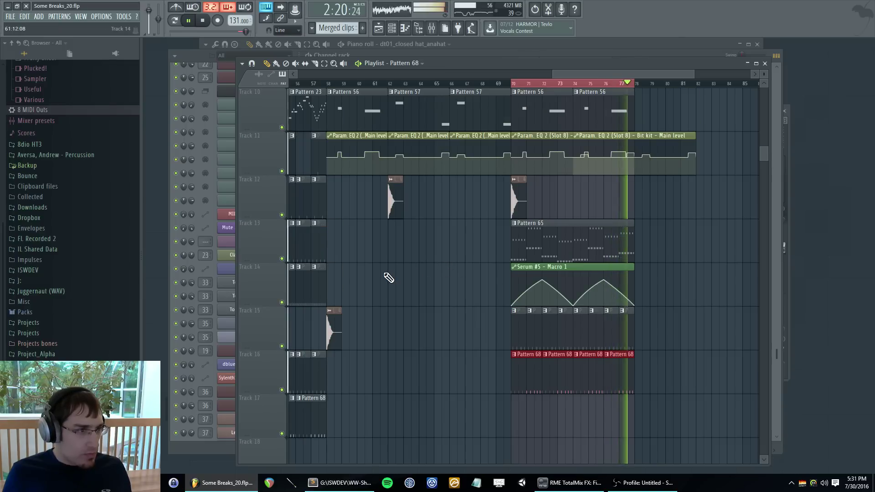
{"action": "scroll", "coordinate": [387, 275], "scroll_direction": "up", "scroll_amount": 3}
{"action": "key", "text": "Escape"}
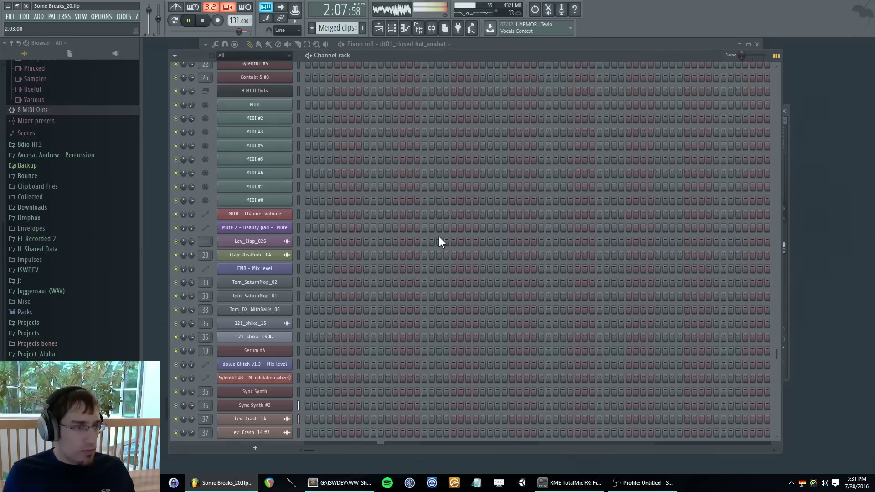
- Try to layer copied steps on the Lev_Clap_006 channel of the merged pattern
{"action": "key", "text": "Escape"}
{"action": "key", "text": "F5"}
{"action": "key", "text": "F6"}
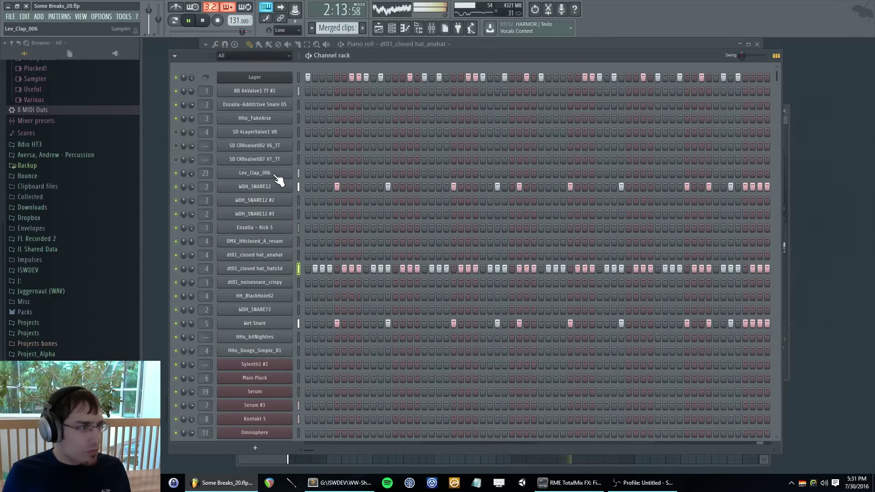
{"action": "left_click", "coordinate": [299, 172]}
{"action": "key", "text": "ctrl+v"}
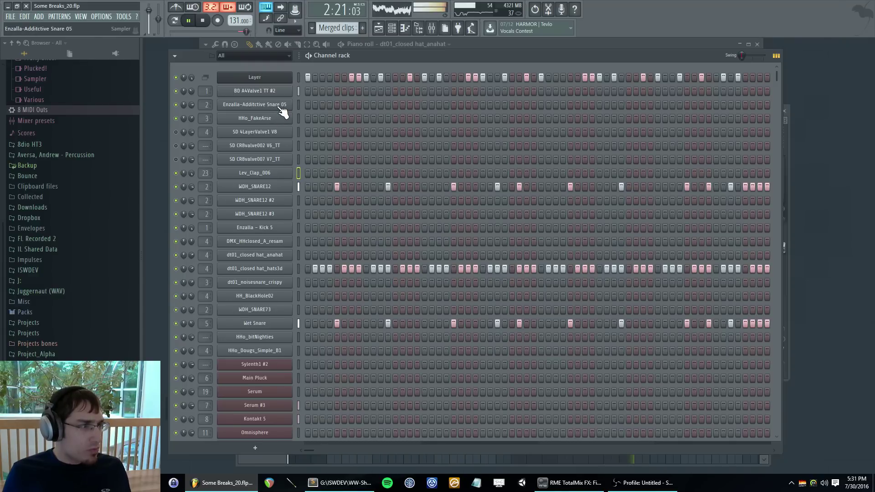
- Copy the WDH_SNARE12 steps to the Enzalla-Addictive Snare 05 channel and play the song from bar 70
{"action": "key", "text": "space"}
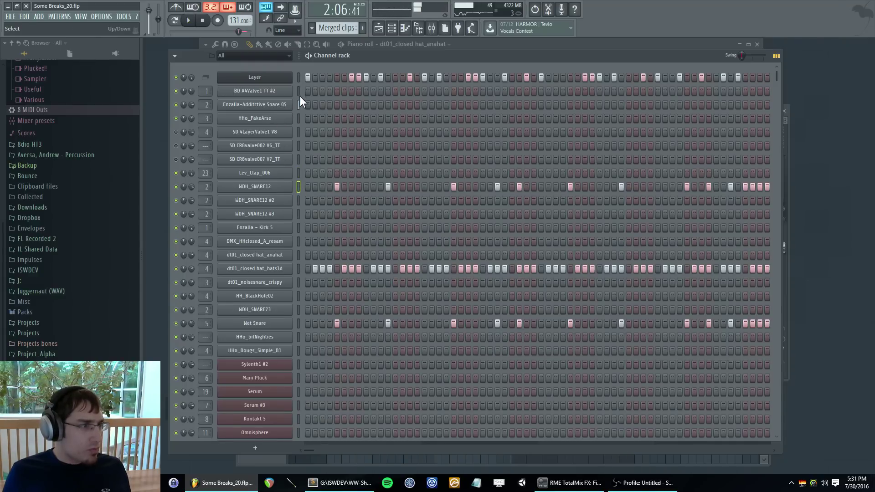
{"action": "left_click", "coordinate": [298, 104]}
{"action": "key", "text": "ctrl+v"}
{"action": "key", "text": "F5"}
{"action": "key", "text": "F5"}
{"action": "key", "text": "space"}
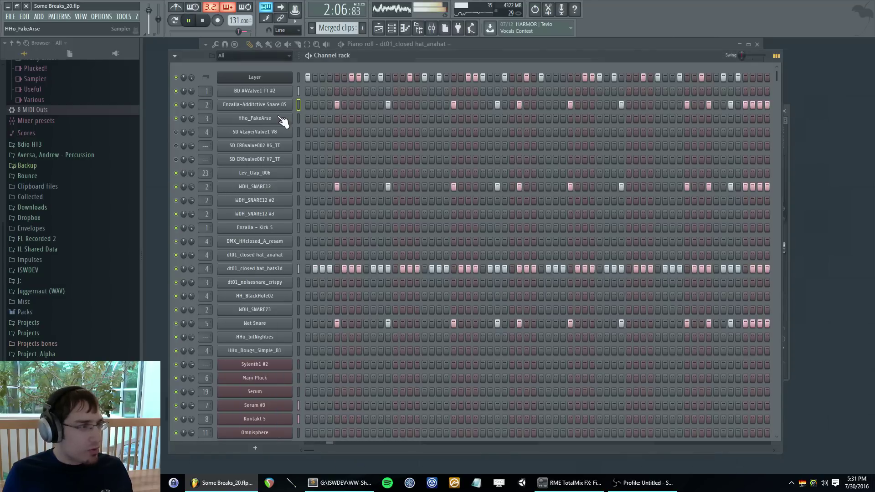
- Open the Enzalla-Addictive Snare 05 notes in the piano roll and stop playback
{"action": "right_click", "coordinate": [289, 103]}
{"action": "left_click", "coordinate": [314, 108]}
{"action": "key", "text": "F5"}
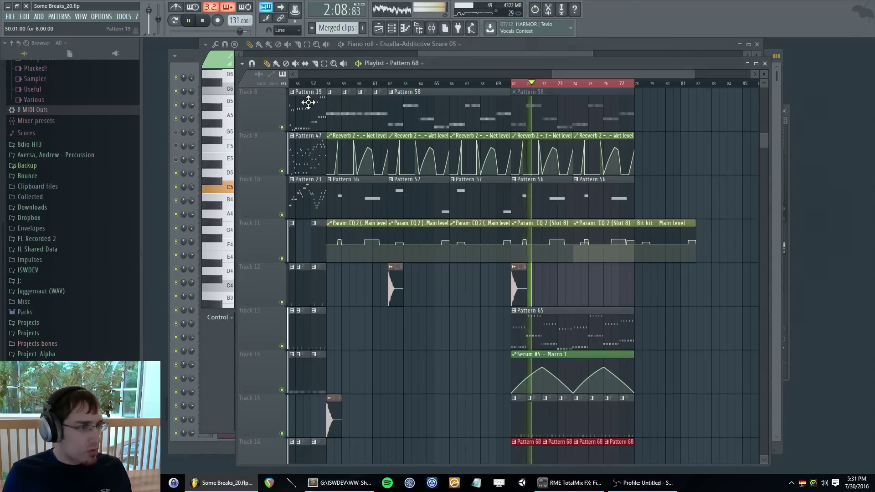
{"action": "key", "text": "F5"}
{"action": "key", "text": "space"}
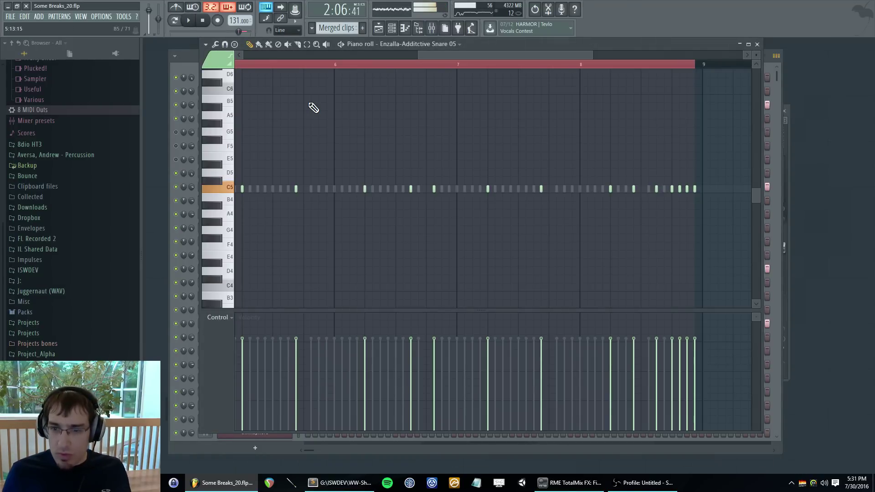
- Save the project as a new version, Some Breaks_21.flp
{"action": "key", "text": "F5"}
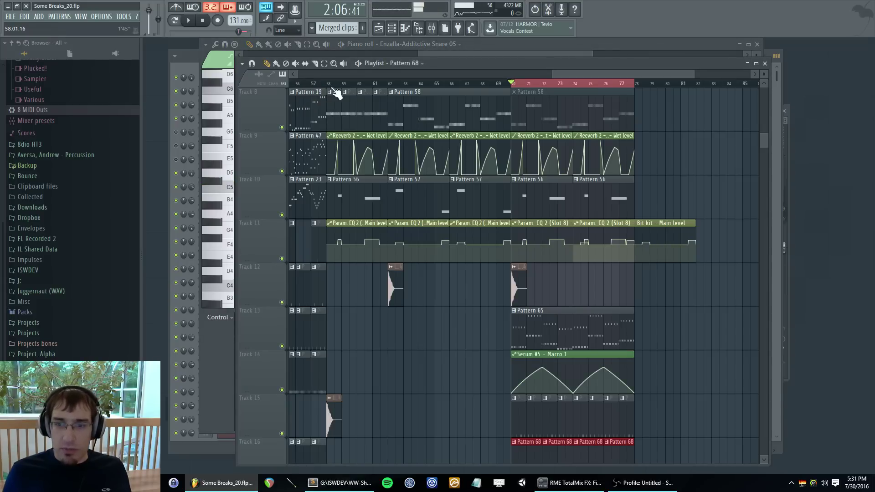
{"action": "left_click", "coordinate": [14, 17]}
{"action": "left_click", "coordinate": [28, 73]}
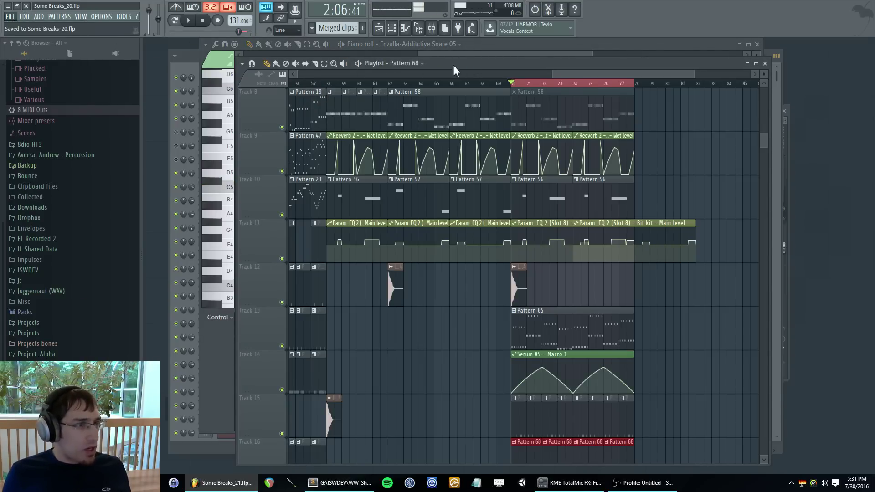
- Clear the playlist's time selection, reduce the track height and play the arrangement leading into bar 70
{"action": "left_click", "coordinate": [552, 83]}
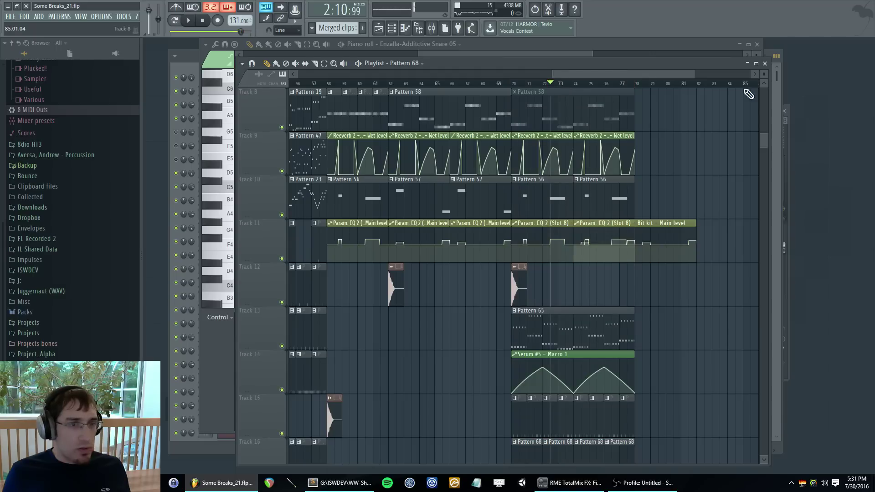
{"action": "left_click_drag", "start_coordinate": [764, 74], "coordinate": [764, 93]}
{"action": "scroll", "coordinate": [571, 198], "scroll_direction": "up", "scroll_amount": 7}
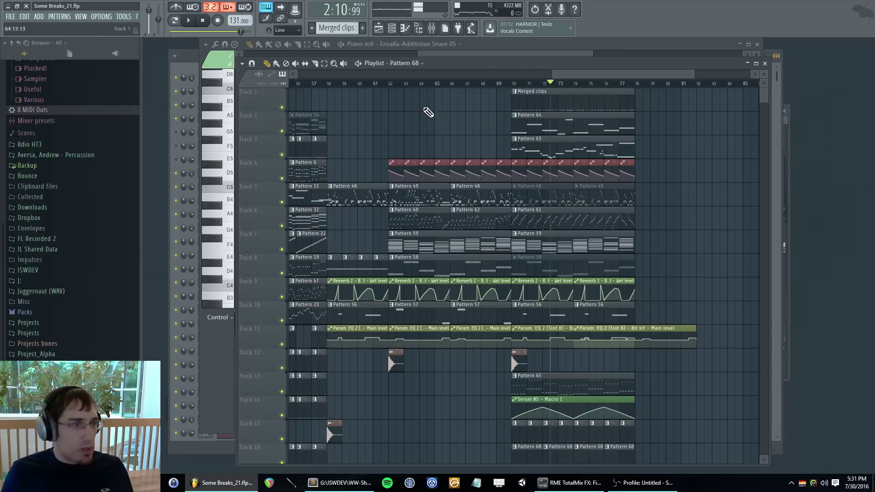
{"action": "key", "text": "space"}
{"action": "left_click_drag", "start_coordinate": [594, 74], "coordinate": [577, 72]}
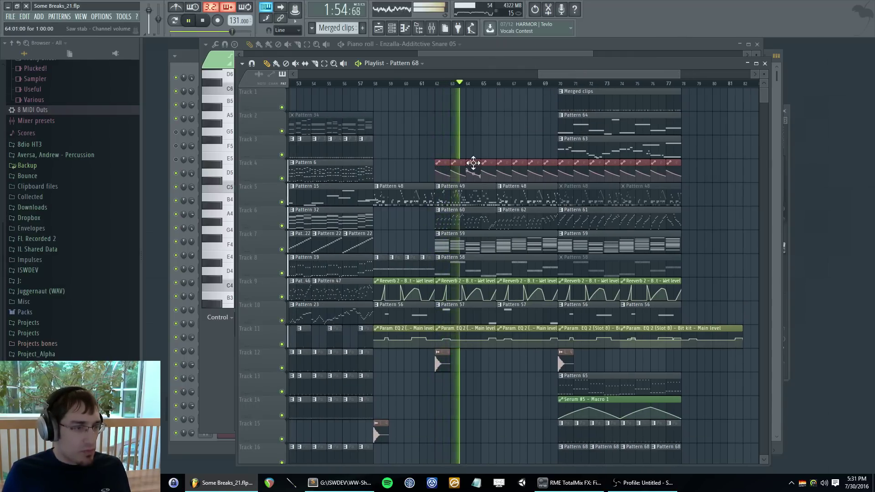
{"action": "scroll", "coordinate": [473, 162], "scroll_direction": "down", "scroll_amount": 2}
{"action": "scroll", "coordinate": [473, 162], "scroll_direction": "up", "scroll_amount": 1}
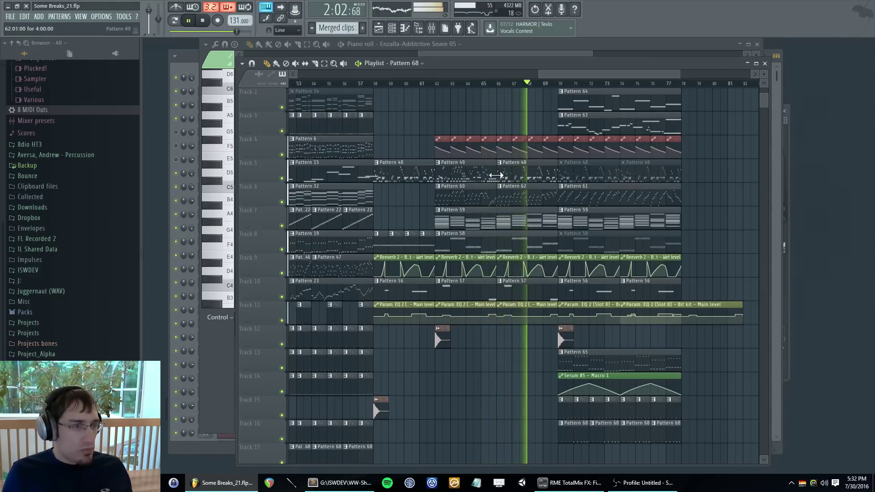
- Load dblue Glitch v1.3 into effect slot 9 of the Bit kit mixer track
{"action": "key", "text": "F9"}
{"action": "left_click", "coordinate": [510, 147]}
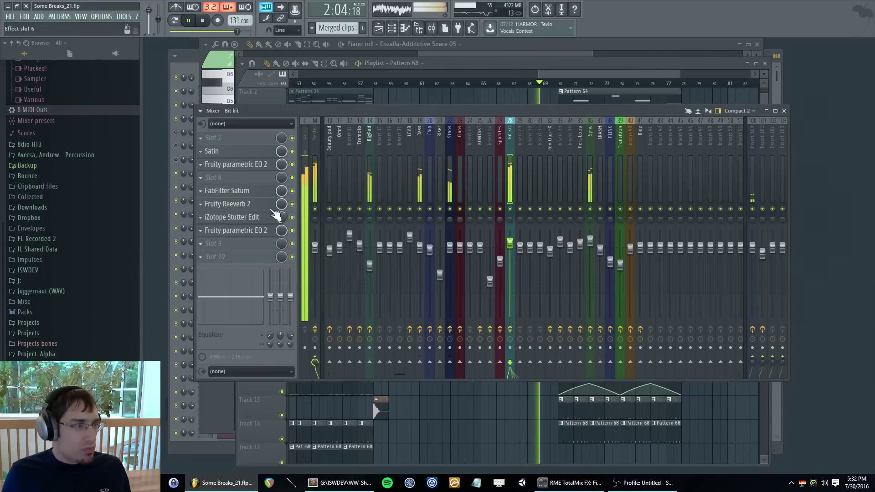
{"action": "left_click", "coordinate": [210, 244]}
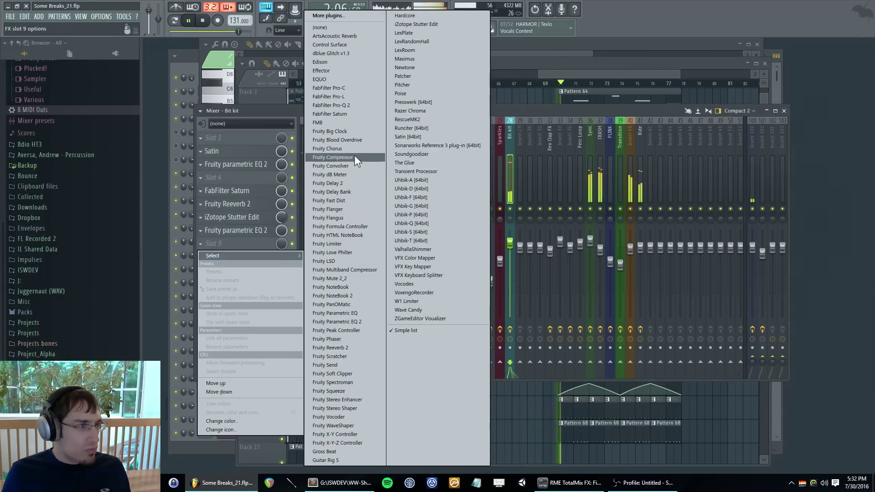
{"action": "left_click", "coordinate": [539, 111]}
{"action": "key", "text": "F5"}
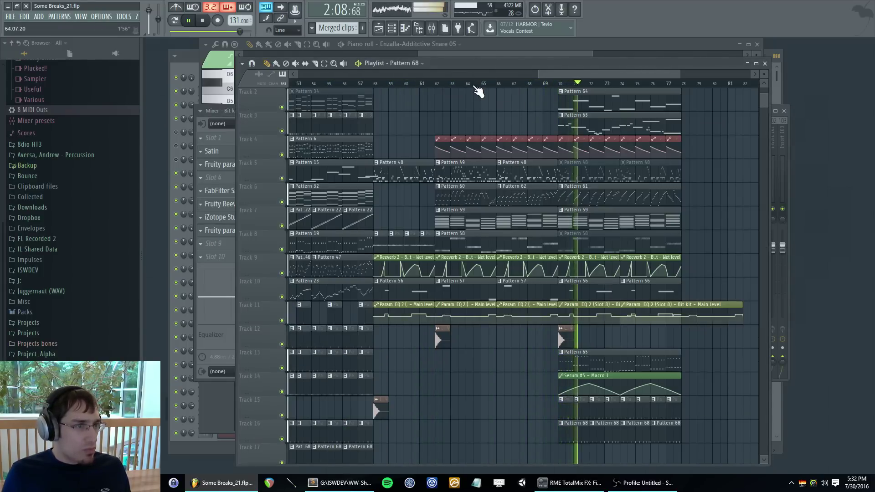
{"action": "key", "text": "F5"}
{"action": "left_click", "coordinate": [210, 246]}
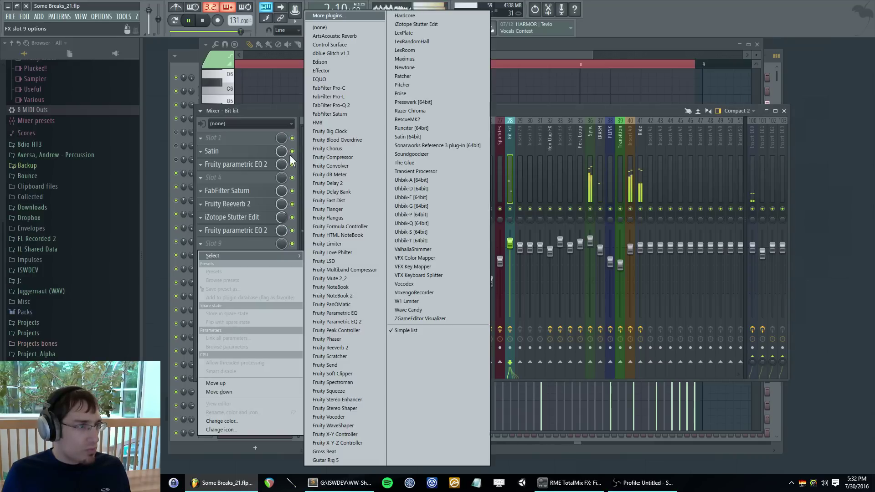
{"action": "left_click", "coordinate": [354, 59]}
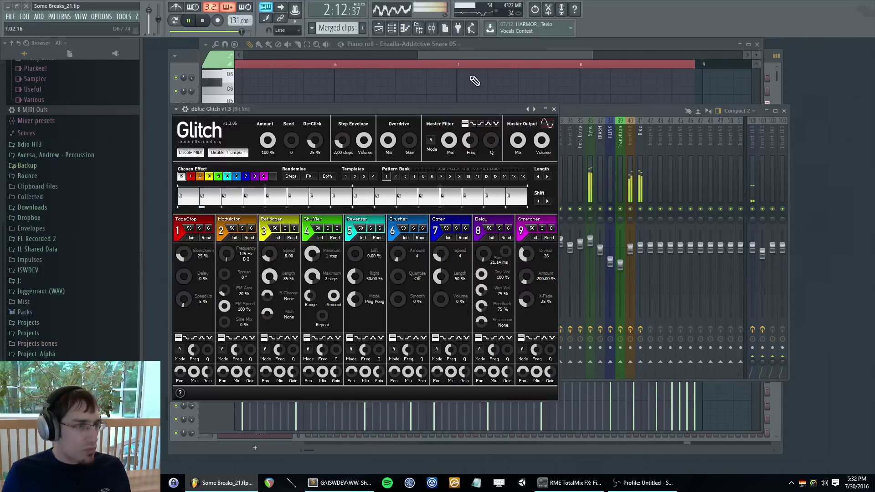
- Play the arrangement from about bar 66 and remove dblue Glitch from effect slot 9 of the Bit kit mixer track
{"action": "left_click", "coordinate": [466, 56]}
{"action": "key", "text": "F5"}
{"action": "key", "text": "space"}
{"action": "left_click", "coordinate": [500, 86]}
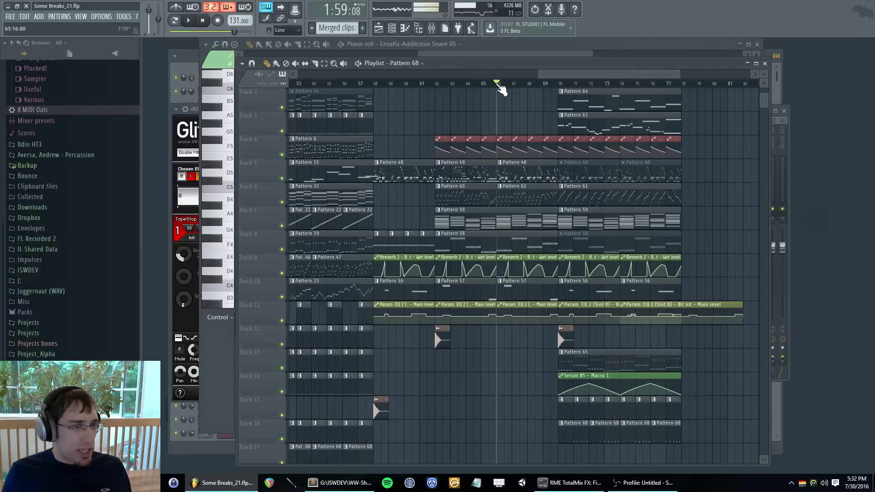
{"action": "key", "text": "space"}
{"action": "key", "text": "F9"}
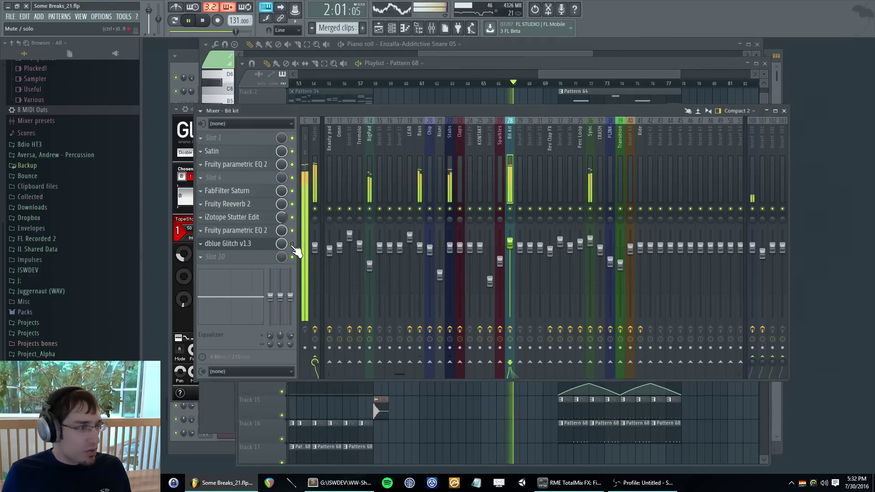
{"action": "right_click", "coordinate": [289, 248]}
{"action": "mouse_move", "coordinate": [291, 256]}
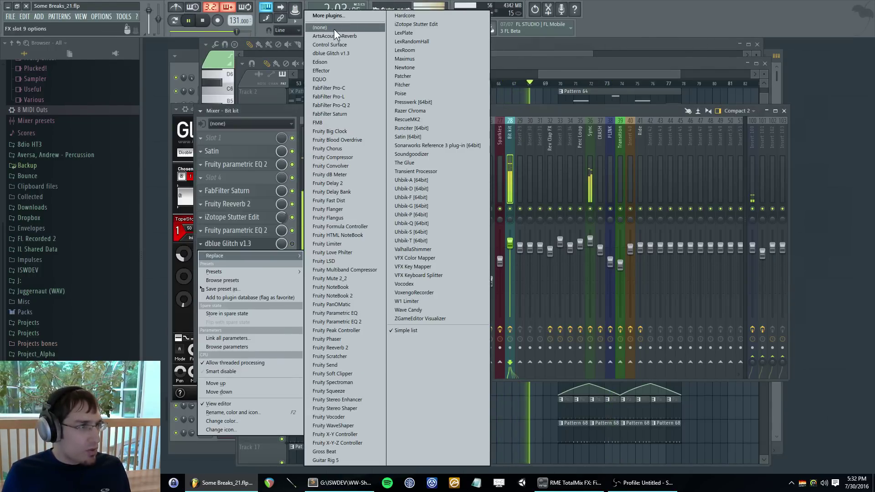
{"action": "left_click", "coordinate": [334, 28]}
{"action": "left_click", "coordinate": [555, 67]}
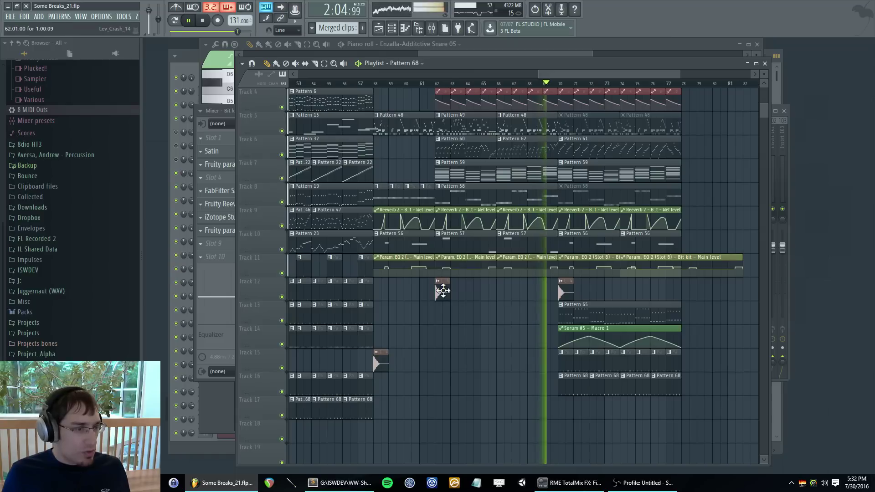
- Stop playback and audition the REVERSE Nostromo and REVERSE Mental Energy samples from the Juggernaut FX Samples folder
{"action": "left_click", "coordinate": [442, 291]}
{"action": "scroll", "coordinate": [441, 332], "scroll_direction": "down", "scroll_amount": 3}
{"action": "key", "text": "space"}
{"action": "scroll", "coordinate": [82, 279], "scroll_direction": "down", "scroll_amount": 2}
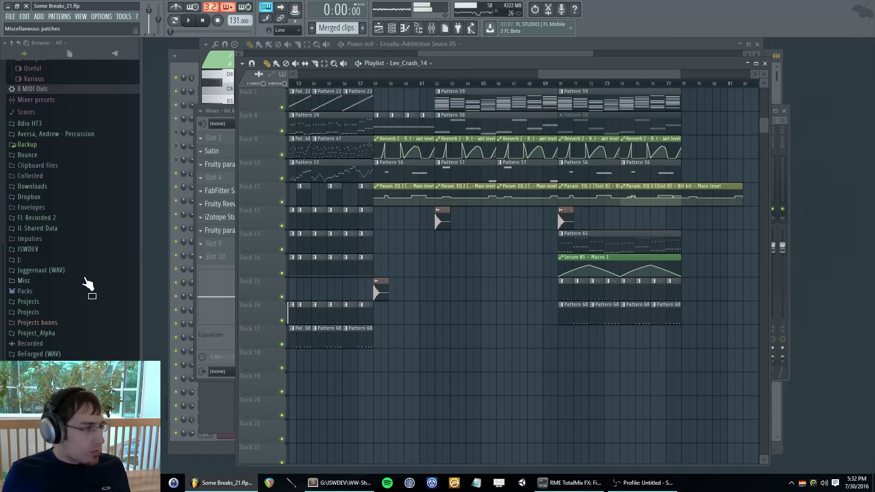
{"action": "left_click", "coordinate": [84, 271]}
{"action": "left_click", "coordinate": [86, 281]}
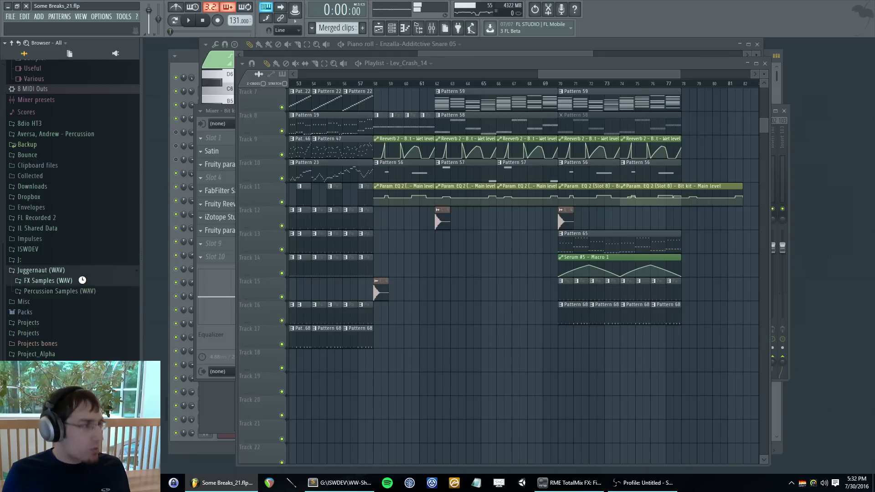
{"action": "scroll", "coordinate": [100, 292], "scroll_direction": "down", "scroll_amount": 10}
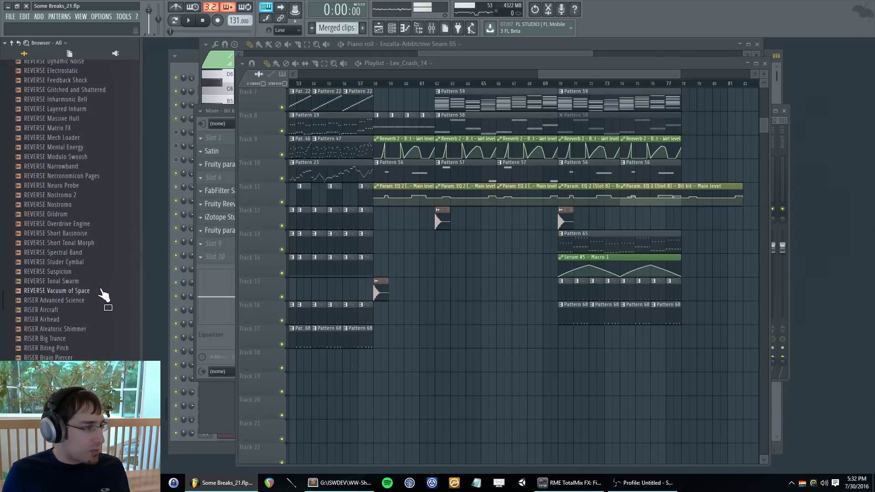
{"action": "left_click", "coordinate": [106, 205]}
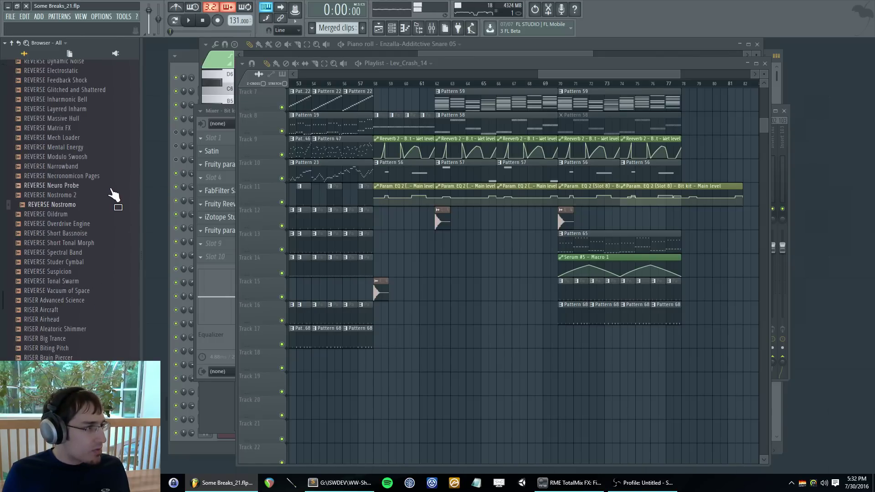
{"action": "left_click", "coordinate": [115, 149]}
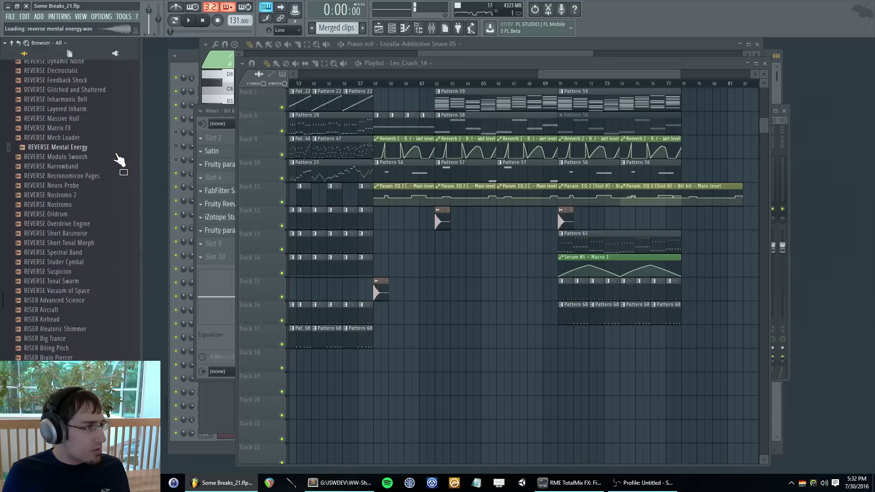
- Place REVERSE Modulo Swoosh on track 17 at bar 69 and, with snapping set to none, shift it to end at bar 70
{"action": "left_click", "coordinate": [116, 158]}
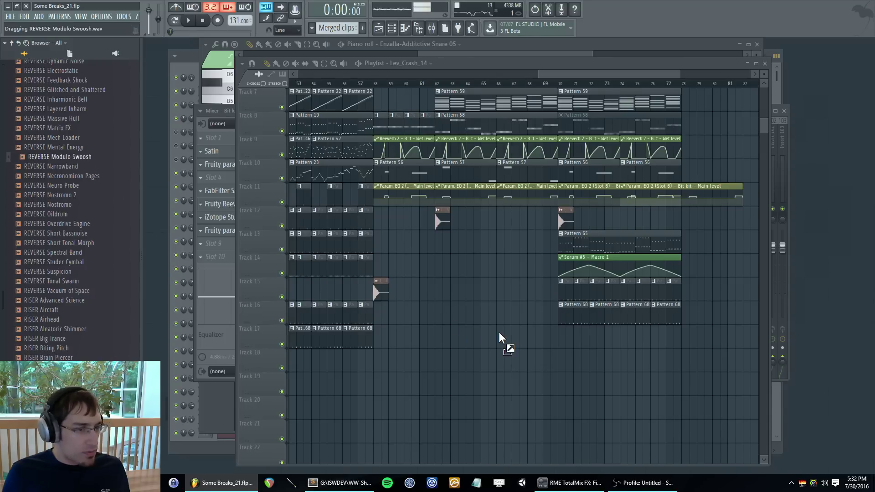
{"action": "left_click_drag", "start_coordinate": [500, 338], "coordinate": [503, 338]}
{"action": "scroll", "coordinate": [548, 331], "scroll_direction": "up", "scroll_amount": 5}
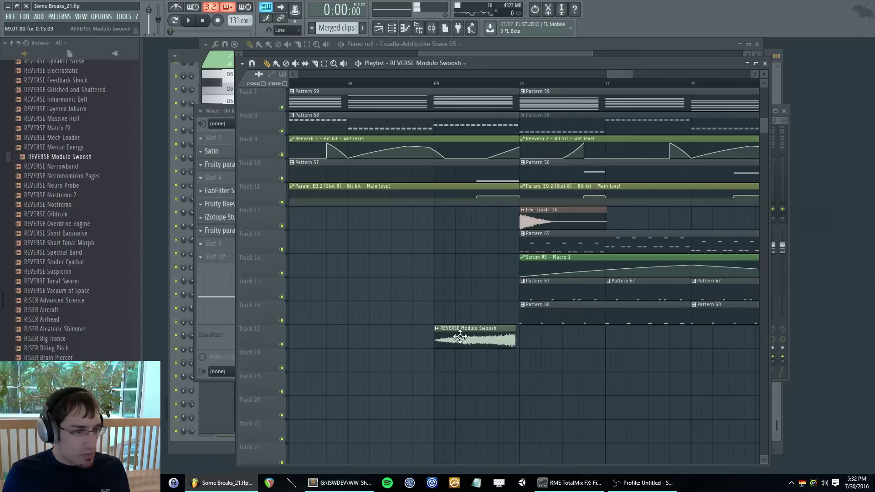
{"action": "left_click", "coordinate": [283, 30]}
{"action": "left_click", "coordinate": [284, 59]}
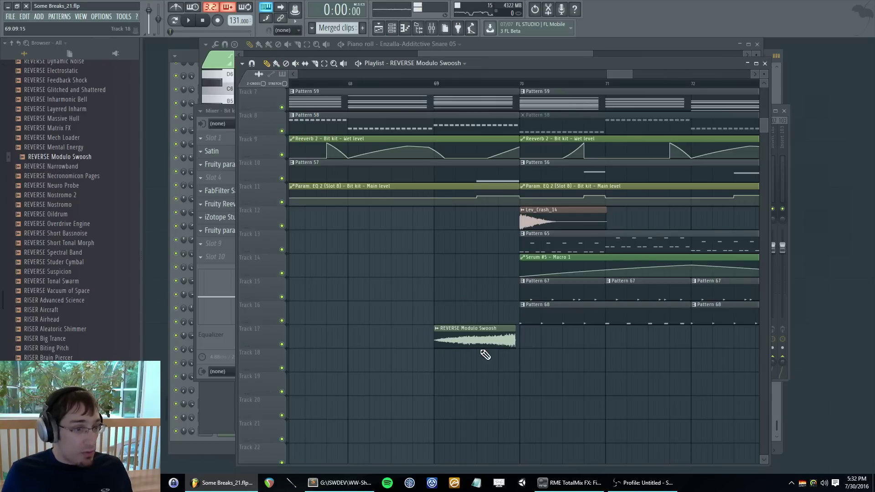
{"action": "left_click_drag", "start_coordinate": [484, 340], "coordinate": [489, 338]}
- Play the lead-in to bar 70, open the REVERSE Modulo Swoosh channel settings and route the channel to mixer insert 42
{"action": "key", "text": "space"}
{"action": "double_click", "coordinate": [474, 338]}
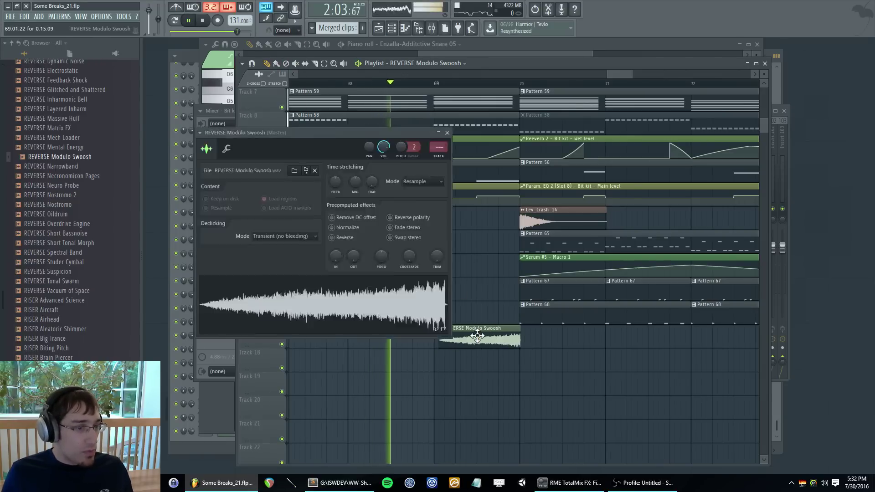
{"action": "key", "text": "F9"}
{"action": "key", "text": "F9"}
{"action": "key", "text": "F9"}
{"action": "left_click", "coordinate": [631, 151]}
{"action": "scroll", "coordinate": [436, 148], "scroll_direction": "down", "scroll_amount": 20}
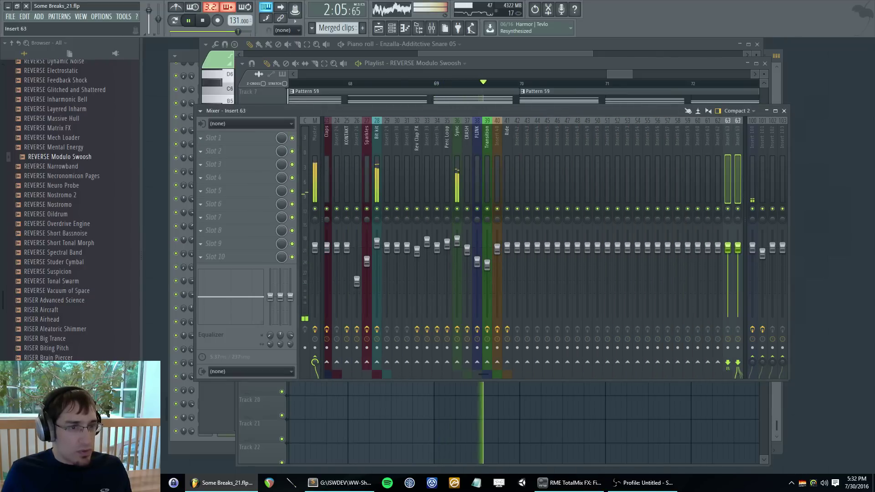
{"action": "scroll", "coordinate": [435, 148], "scroll_direction": "up", "scroll_amount": 20}
{"action": "scroll", "coordinate": [436, 149], "scroll_direction": "down", "scroll_amount": 2}
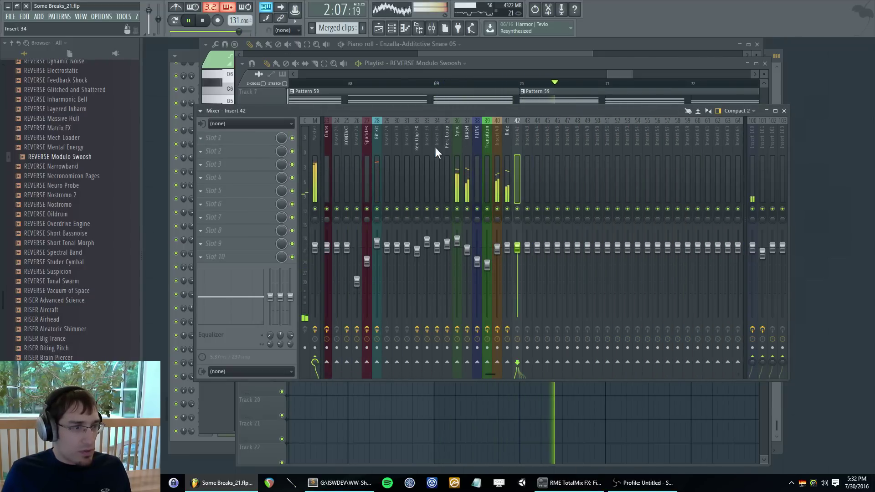
- Load Fruity parametric EQ 2 into slot 3 of insert 42 and high-pass the swoosh at about 200 Hz with band 1
{"action": "left_click", "coordinate": [230, 181]}
{"action": "left_click", "coordinate": [363, 320]}
{"action": "left_click_drag", "start_coordinate": [191, 159], "coordinate": [220, 196]}
{"action": "right_click", "coordinate": [221, 196]}
{"action": "mouse_move", "coordinate": [242, 221]}
{"action": "left_click", "coordinate": [276, 248]}
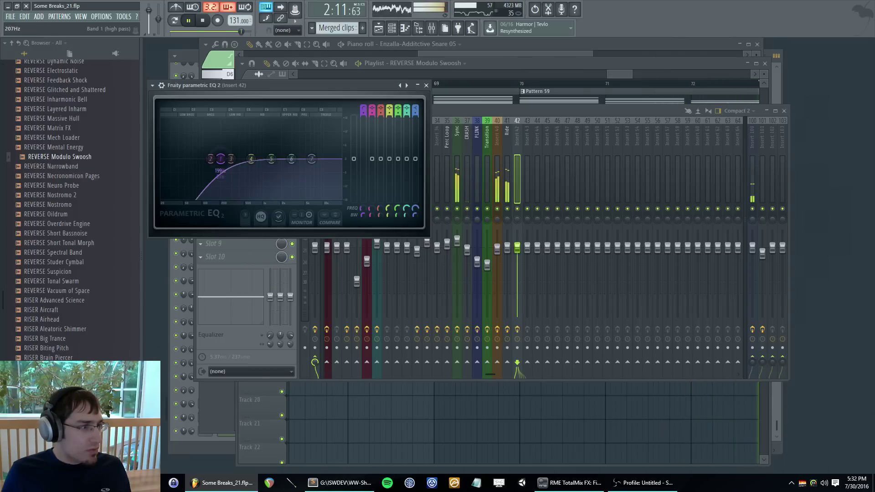
- Replay the lead-in to bar 70 and lower the volume fader of insert 42
{"action": "key", "text": "F5"}
{"action": "left_click", "coordinate": [379, 86]}
{"action": "key", "text": "F9"}
{"action": "key", "text": "F9"}
{"action": "key", "text": "F9"}
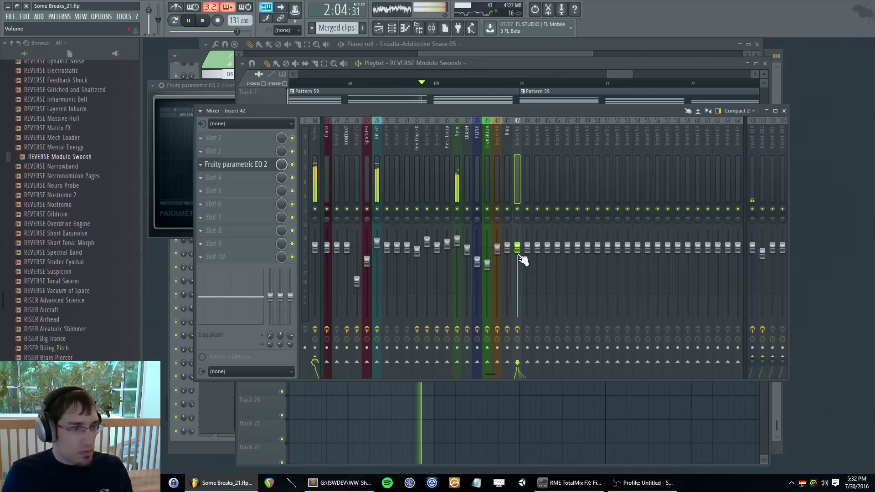
{"action": "left_click_drag", "start_coordinate": [517, 250], "coordinate": [518, 259]}
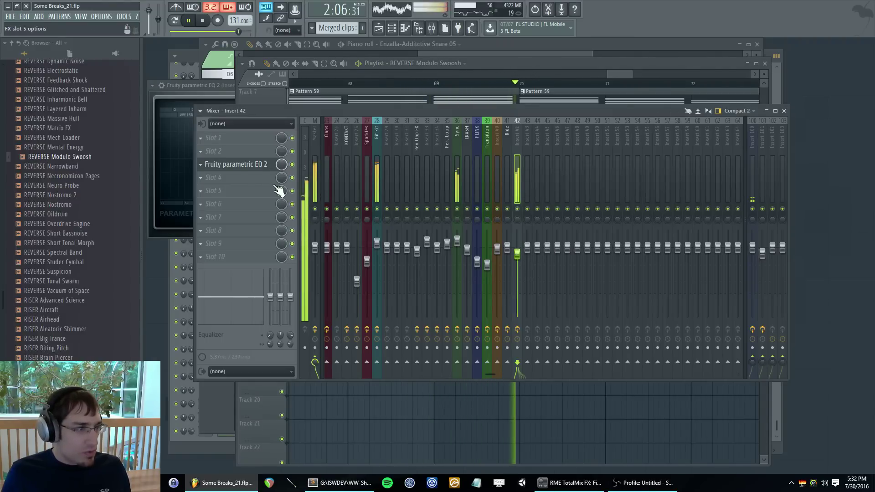
- Raise the high-pass cutoff and lower the highest band in insert 42's parametric EQ, then replay the lead-in to bar 70
{"action": "left_click", "coordinate": [236, 165]}
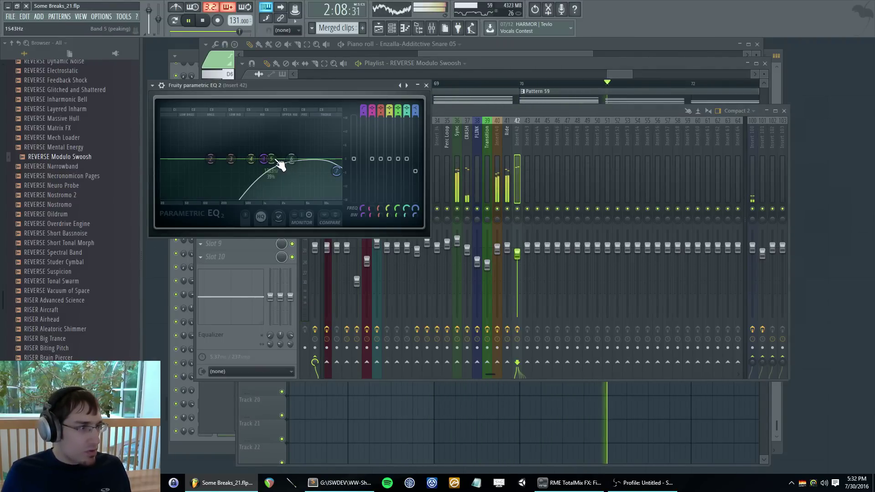
{"action": "key", "text": "F5"}
{"action": "left_click", "coordinate": [396, 85]}
{"action": "key", "text": "F9"}
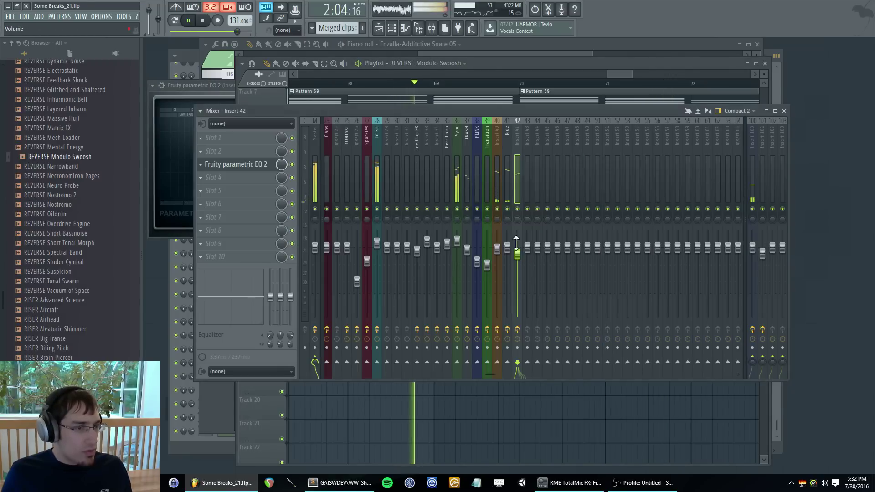
- Load Fruity Reeverb 2 into slot 4 of insert 42, stop playback and set the snap back to Line
{"action": "left_click", "coordinate": [213, 193]}
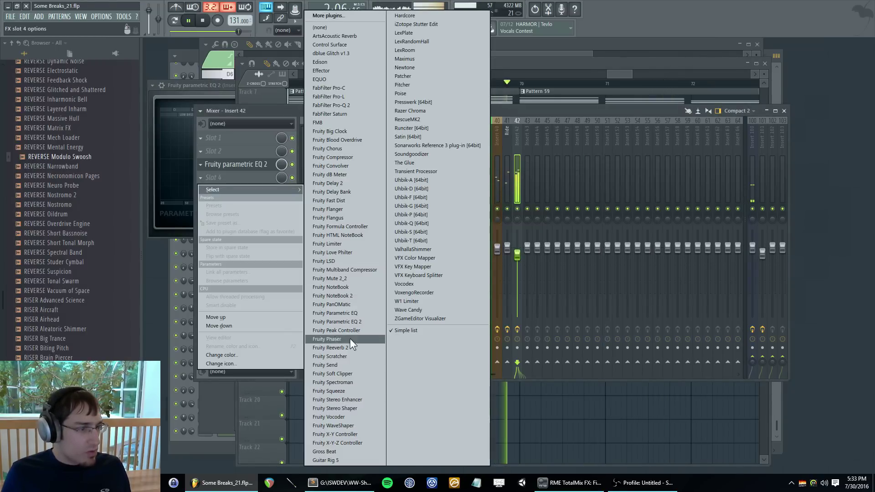
{"action": "left_click", "coordinate": [357, 351]}
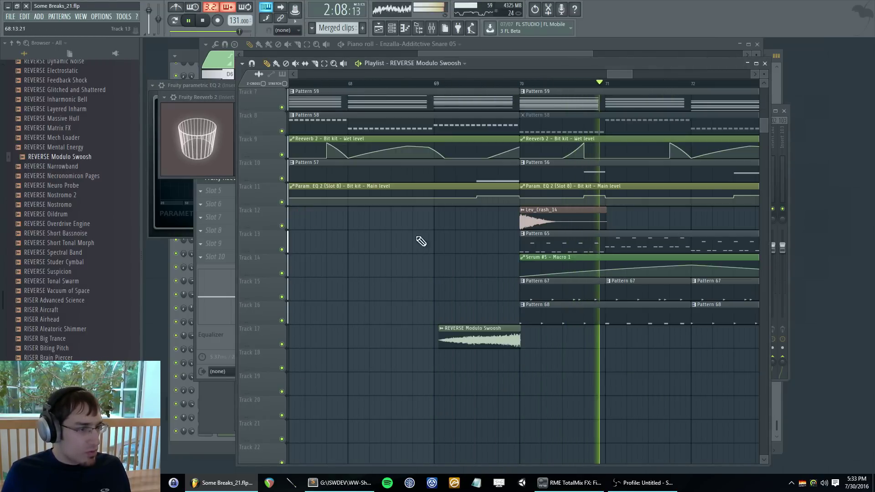
{"action": "key", "text": "space"}
{"action": "left_click", "coordinate": [287, 30]}
{"action": "left_click", "coordinate": [281, 40]}
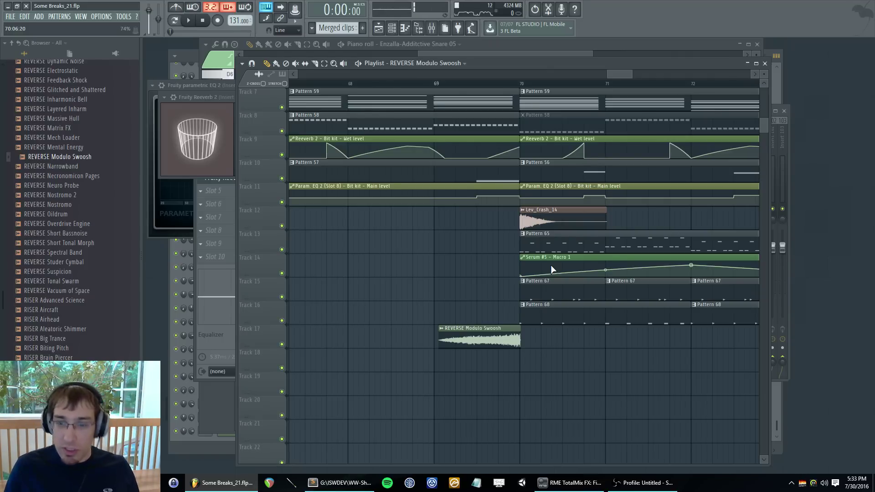
- Play the end of the section and place a copy of the early Pattern 43 clip on track 17 starting at bar 77
{"action": "scroll", "coordinate": [493, 246], "scroll_direction": "down", "scroll_amount": 4}
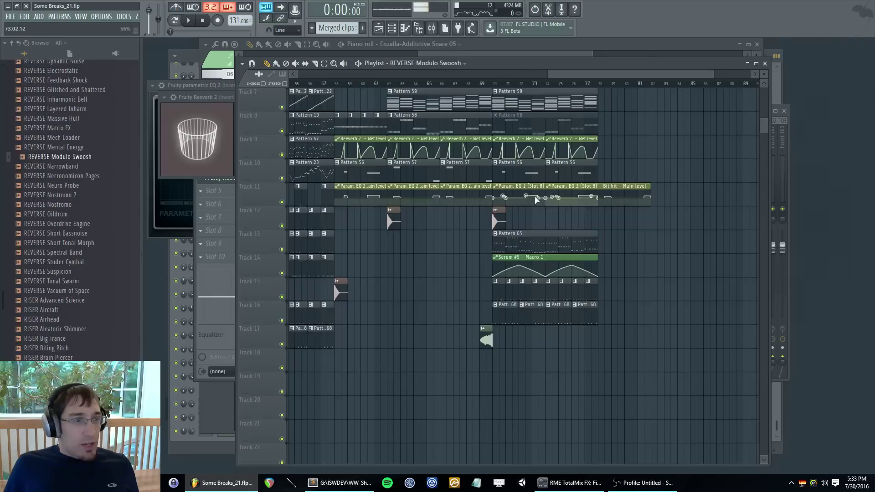
{"action": "scroll", "coordinate": [527, 187], "scroll_direction": "up", "scroll_amount": 3}
{"action": "left_click", "coordinate": [561, 90]}
{"action": "key", "text": "space"}
{"action": "scroll", "coordinate": [451, 209], "scroll_direction": "down", "scroll_amount": 3}
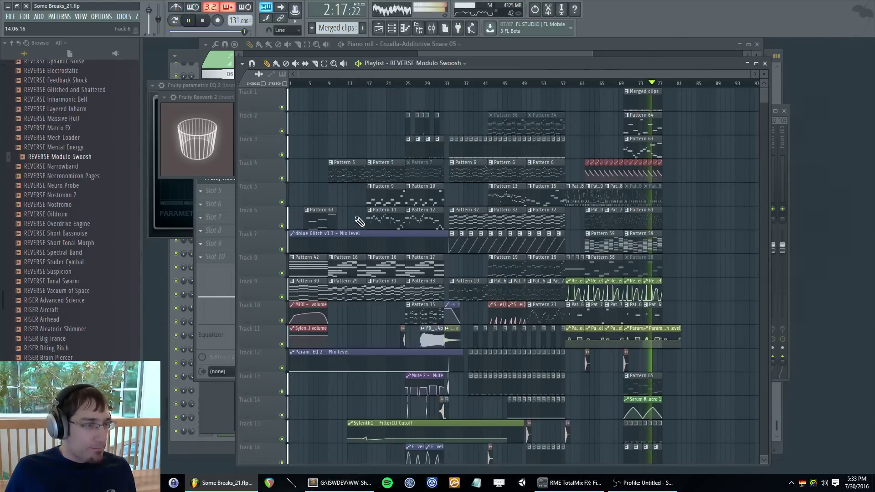
{"action": "scroll", "coordinate": [709, 227], "scroll_direction": "down", "scroll_amount": 3}
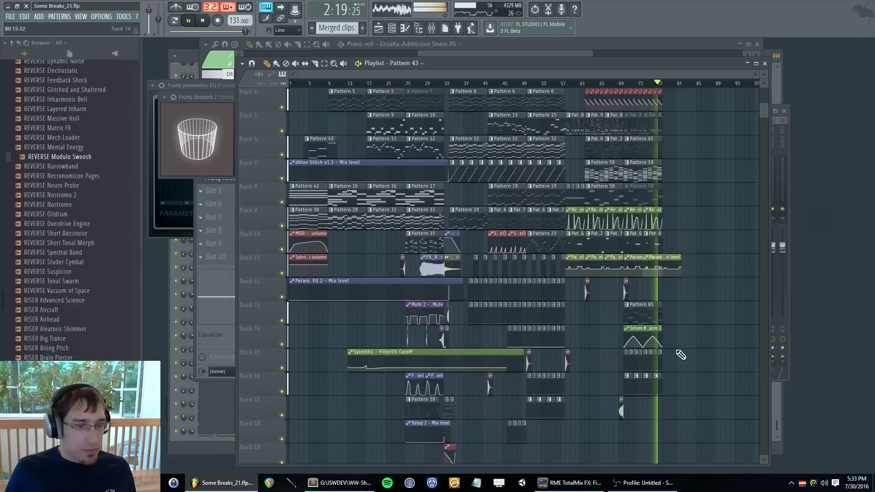
{"action": "left_click", "coordinate": [669, 412]}
{"action": "scroll", "coordinate": [670, 412], "scroll_direction": "up", "scroll_amount": 3}
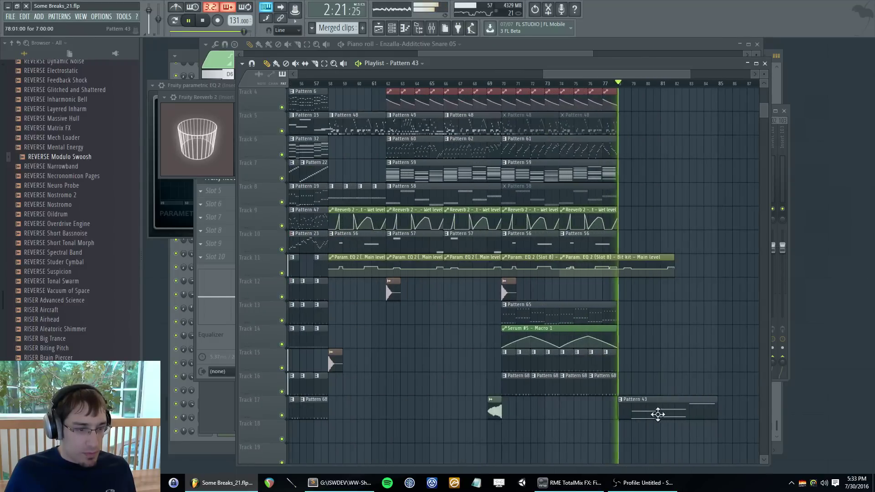
{"action": "left_click", "coordinate": [624, 84]}
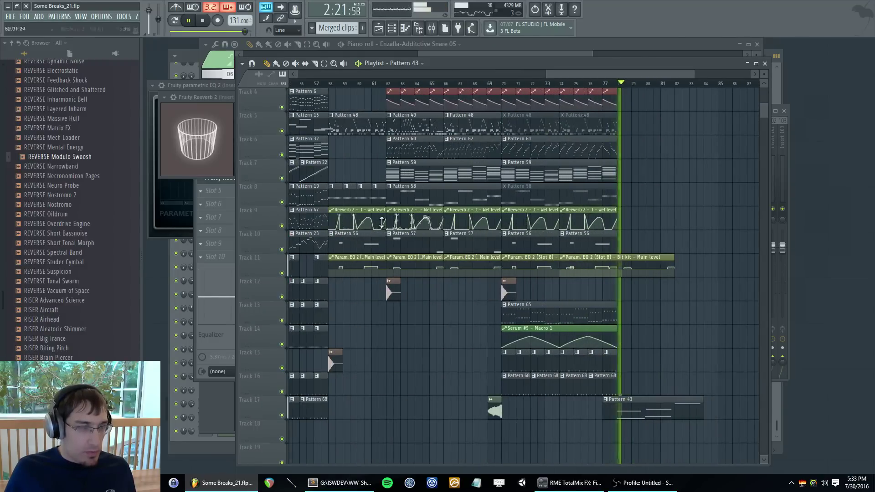
- Place copies of Pattern 42 on track 18 and Pattern 30 on track 19, both starting at bar 77
{"action": "scroll", "coordinate": [665, 136], "scroll_direction": "down", "scroll_amount": 3}
{"action": "left_click", "coordinate": [309, 201]}
{"action": "scroll", "coordinate": [309, 201], "scroll_direction": "down", "scroll_amount": 1}
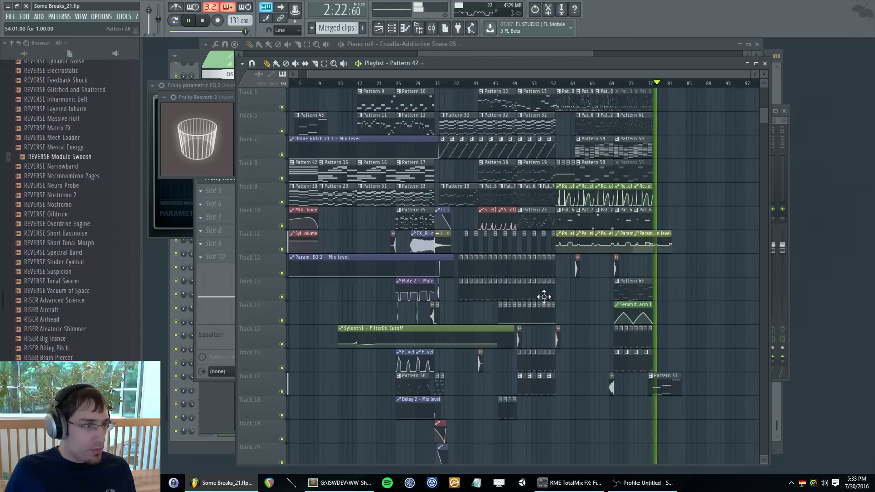
{"action": "left_click", "coordinate": [656, 411]}
{"action": "scroll", "coordinate": [624, 361], "scroll_direction": "down", "scroll_amount": 1}
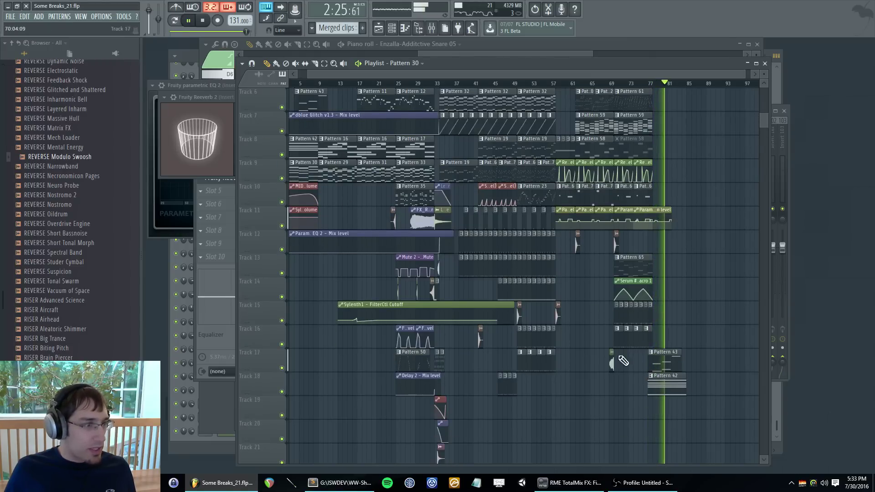
{"action": "left_click", "coordinate": [656, 407]}
- Replay from about bar 75 and move the Pattern 42 and Pattern 30 clips to start at bar 78
{"action": "key", "text": "space"}
{"action": "key", "text": "space"}
{"action": "scroll", "coordinate": [705, 384], "scroll_direction": "up", "scroll_amount": 2}
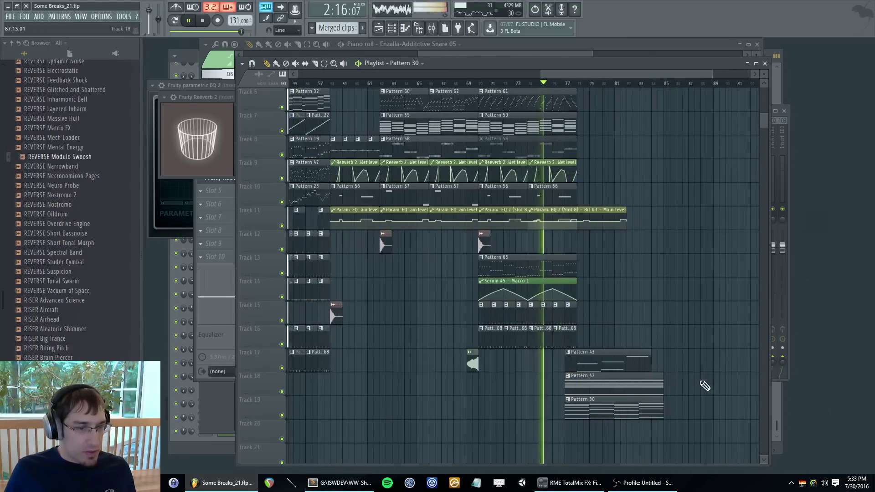
{"action": "scroll", "coordinate": [651, 374], "scroll_direction": "up", "scroll_amount": 1}
{"action": "scroll", "coordinate": [531, 356], "scroll_direction": "up", "scroll_amount": 1}
{"action": "left_click_drag", "start_coordinate": [505, 386], "coordinate": [559, 398]}
{"action": "left_click", "coordinate": [535, 444]}
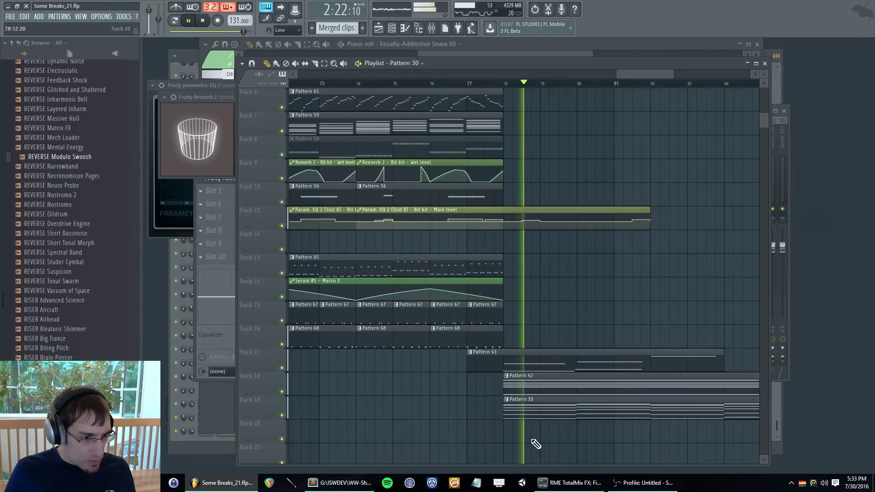
- Duplicate the Pattern 42 and Pattern 30 clips at bar 78 so copies follow directly at bar 86
{"action": "scroll", "coordinate": [415, 335], "scroll_direction": "down", "scroll_amount": 3}
{"action": "scroll", "coordinate": [415, 335], "scroll_direction": "down", "scroll_amount": 3}
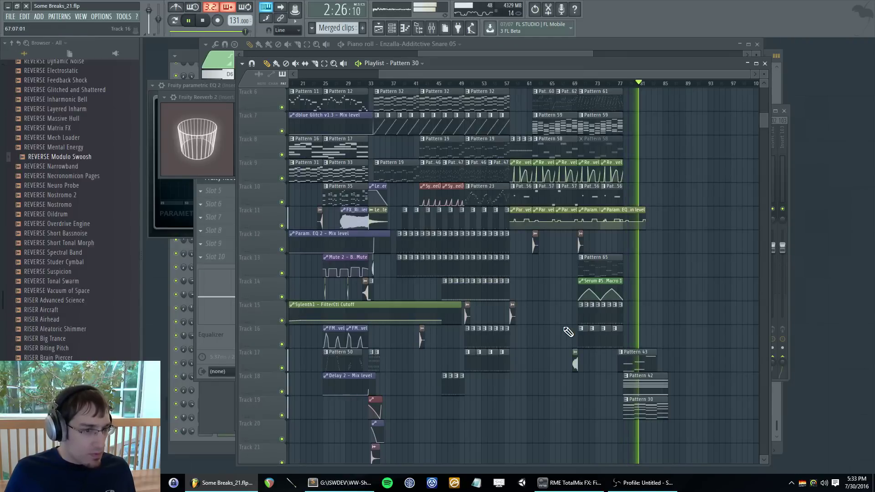
{"action": "scroll", "coordinate": [525, 368], "scroll_direction": "down", "scroll_amount": 2}
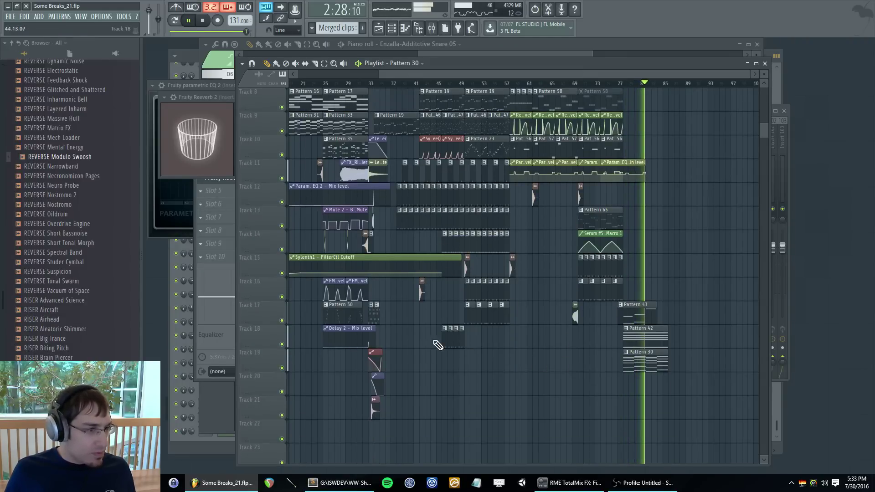
{"action": "scroll", "coordinate": [407, 340], "scroll_direction": "up", "scroll_amount": 2}
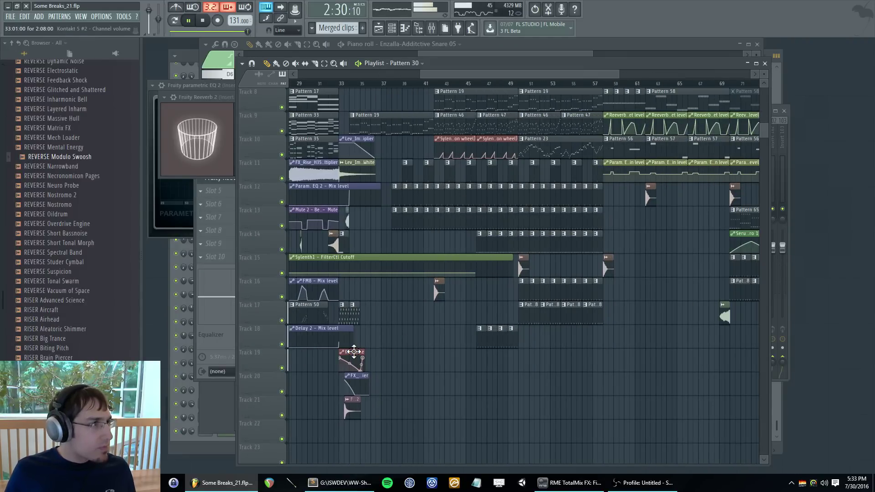
{"action": "scroll", "coordinate": [464, 392], "scroll_direction": "down", "scroll_amount": 3}
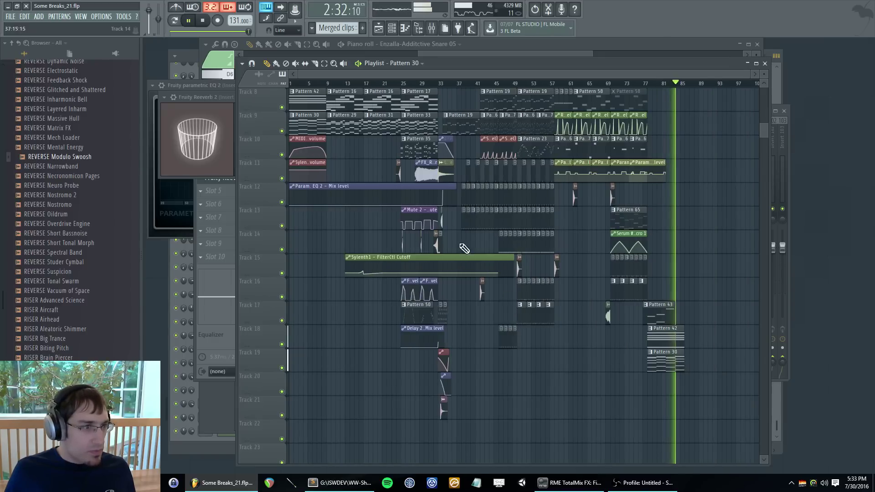
{"action": "scroll", "coordinate": [441, 174], "scroll_direction": "up", "scroll_amount": 2}
{"action": "scroll", "coordinate": [459, 158], "scroll_direction": "up", "scroll_amount": 1}
{"action": "scroll", "coordinate": [459, 159], "scroll_direction": "down", "scroll_amount": 2}
{"action": "scroll", "coordinate": [694, 342], "scroll_direction": "up", "scroll_amount": 2}
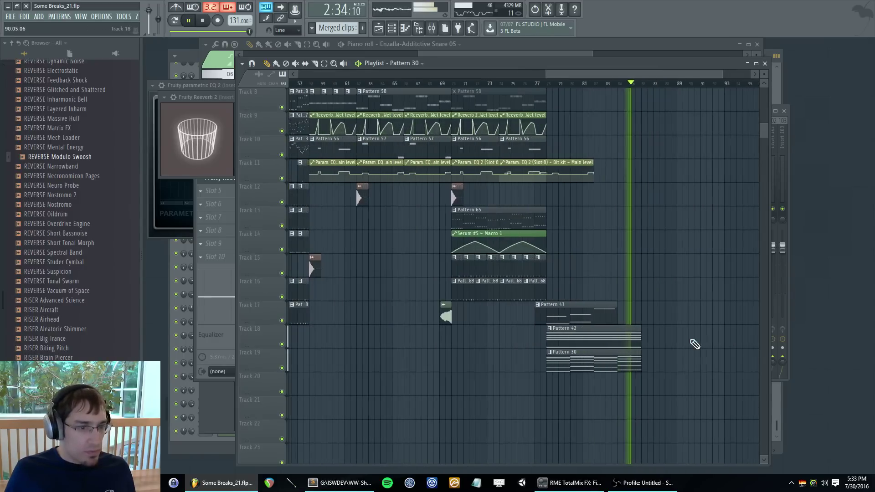
{"action": "left_click_drag", "start_coordinate": [556, 336], "coordinate": [649, 370]}
{"action": "key", "text": "ctrl+b"}
- Place a copy of the early Pattern 16 clip on track 20 starting at bar 86
{"action": "scroll", "coordinate": [365, 234], "scroll_direction": "down", "scroll_amount": 3}
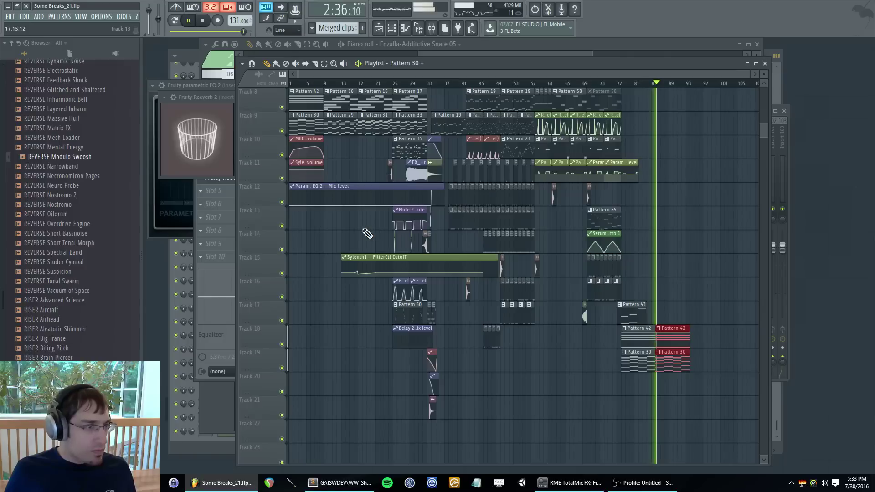
{"action": "left_click", "coordinate": [328, 146]}
{"action": "scroll", "coordinate": [613, 352], "scroll_direction": "down", "scroll_amount": 1}
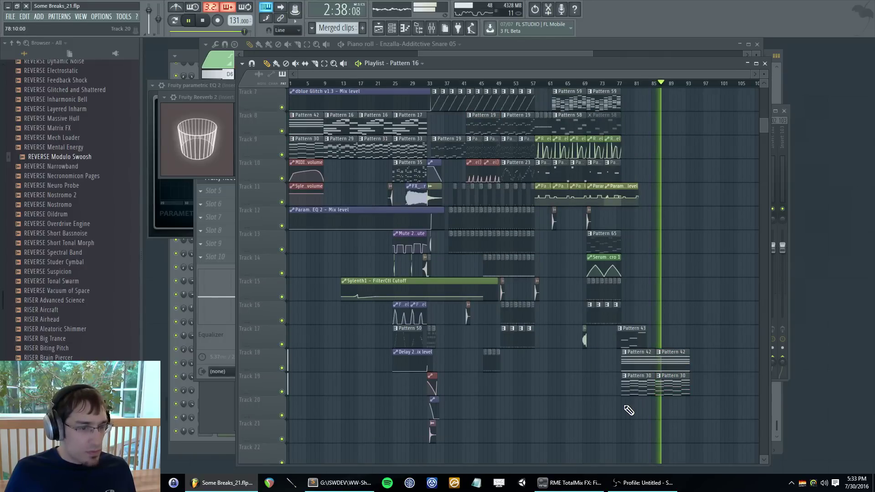
{"action": "left_click_drag", "start_coordinate": [625, 410], "coordinate": [667, 415]}
{"action": "scroll", "coordinate": [667, 416], "scroll_direction": "up", "scroll_amount": 2}
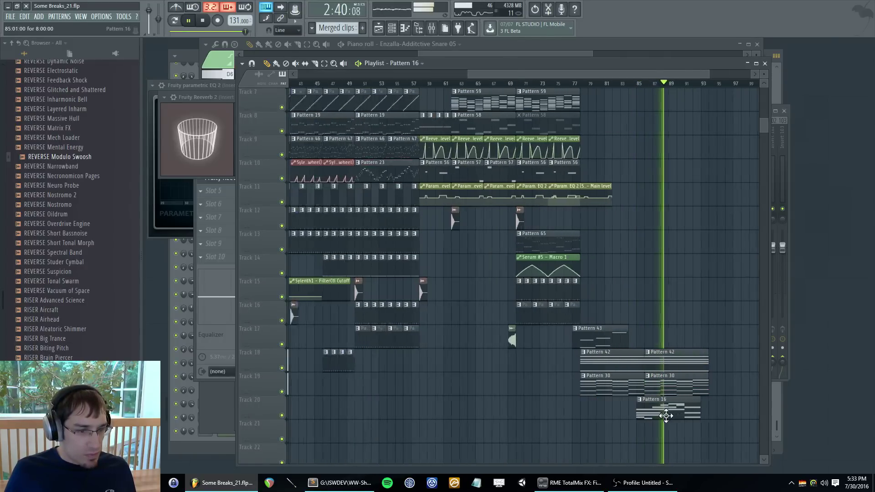
{"action": "scroll", "coordinate": [666, 416], "scroll_direction": "down", "scroll_amount": 2}
{"action": "scroll", "coordinate": [389, 281], "scroll_direction": "up", "scroll_amount": 1}
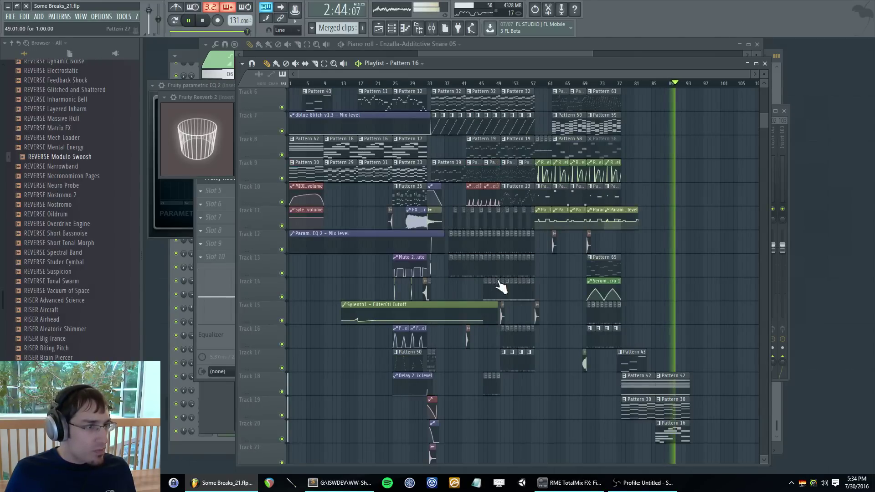
- Extend the dblue Glitch v1.3 mix level automation on track 7 past bar 85 and drop its level at bar 78
{"action": "scroll", "coordinate": [591, 252], "scroll_direction": "up", "scroll_amount": 2}
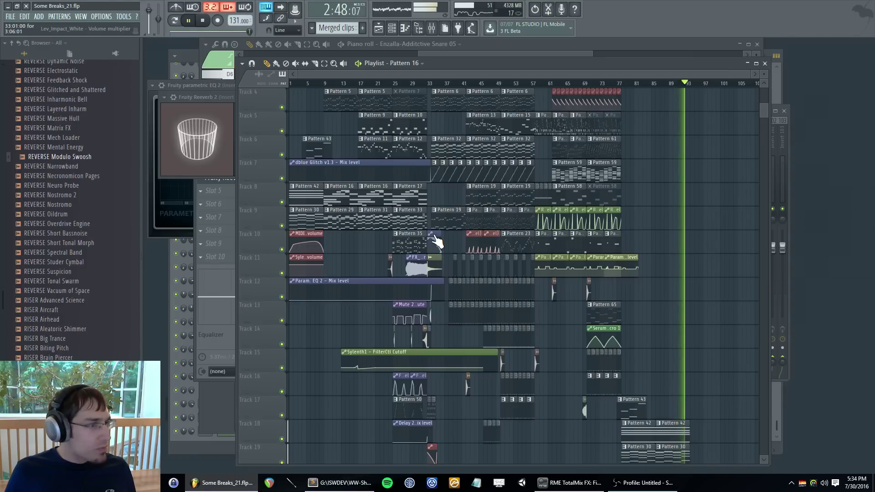
{"action": "scroll", "coordinate": [447, 242], "scroll_direction": "down", "scroll_amount": 3}
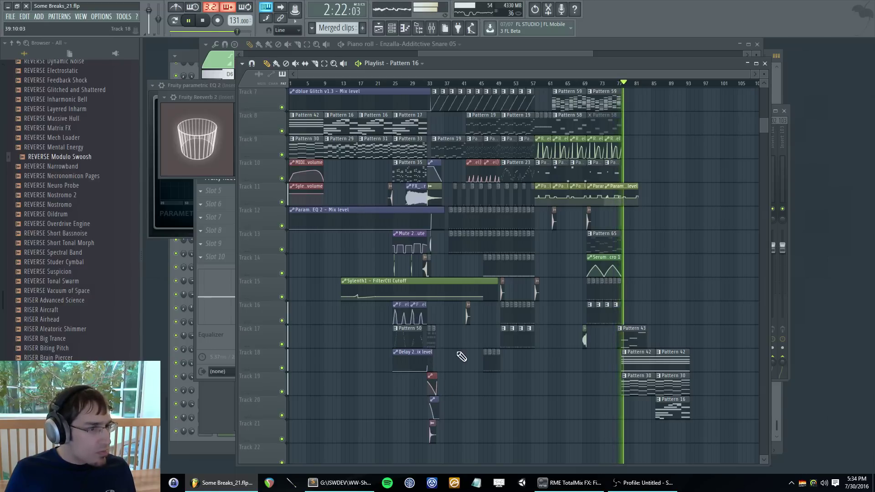
{"action": "scroll", "coordinate": [462, 357], "scroll_direction": "up", "scroll_amount": 5}
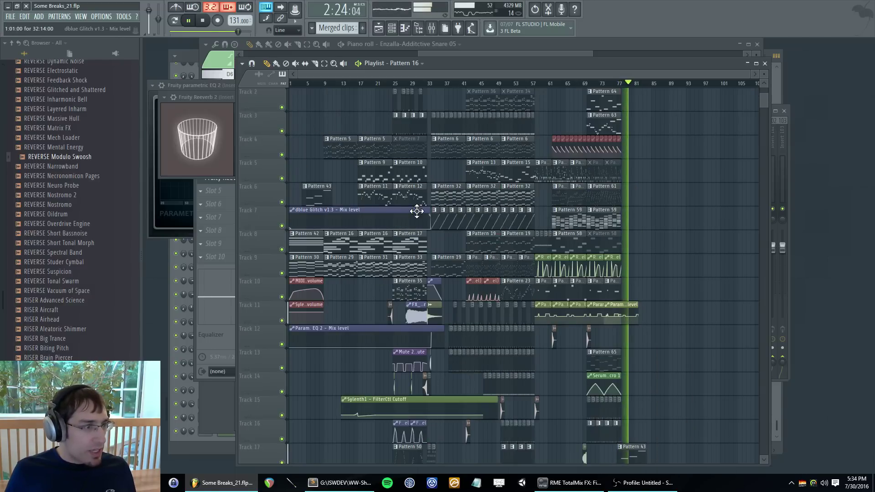
{"action": "left_click_drag", "start_coordinate": [429, 210], "coordinate": [502, 213]}
{"action": "left_click_drag", "start_coordinate": [644, 217], "coordinate": [658, 218]}
{"action": "scroll", "coordinate": [652, 224], "scroll_direction": "up", "scroll_amount": 4}
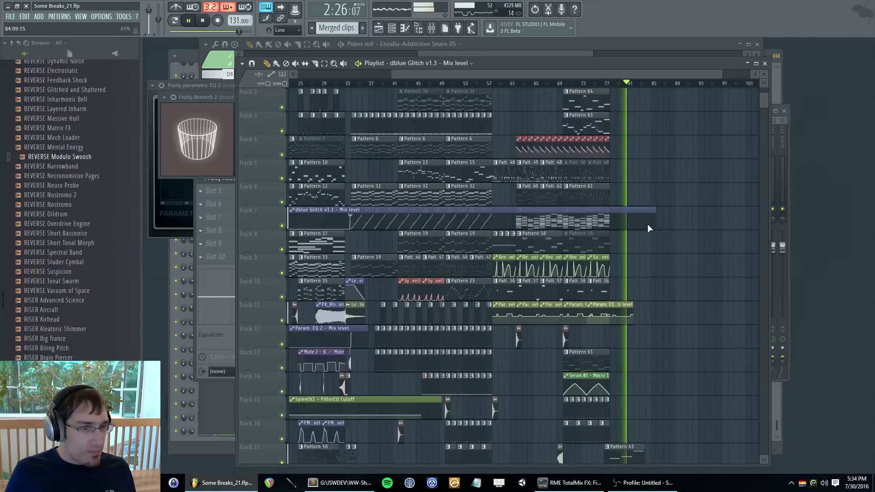
{"action": "right_click", "coordinate": [595, 224]}
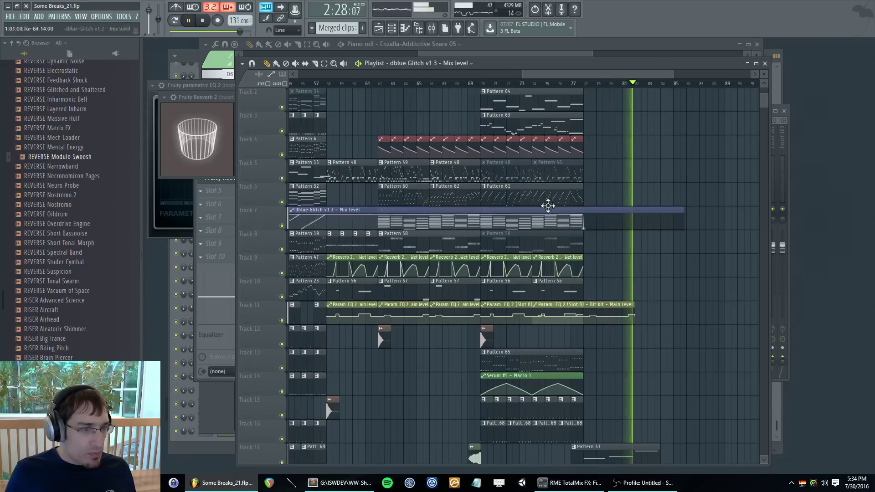
- Extend the Param. EQ 2 mix level automation on track 12 to bar 96, drop it to 0% at bar 78 and stop playback
{"action": "scroll", "coordinate": [548, 206], "scroll_direction": "down", "scroll_amount": 4}
{"action": "scroll", "coordinate": [431, 253], "scroll_direction": "down", "scroll_amount": 3}
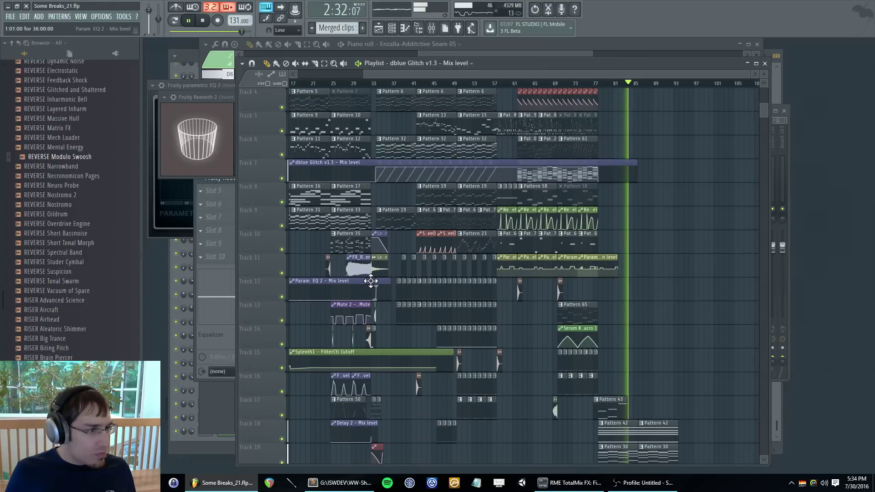
{"action": "left_click_drag", "start_coordinate": [390, 280], "coordinate": [689, 280]}
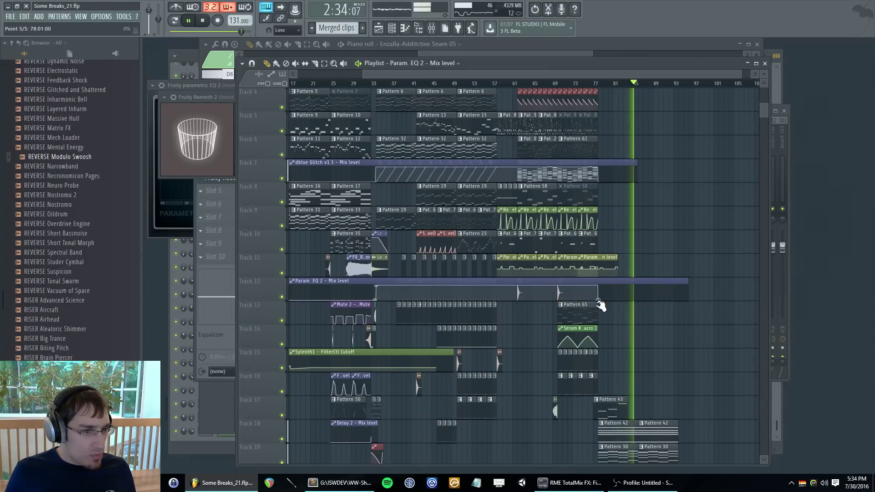
{"action": "key", "text": "space"}
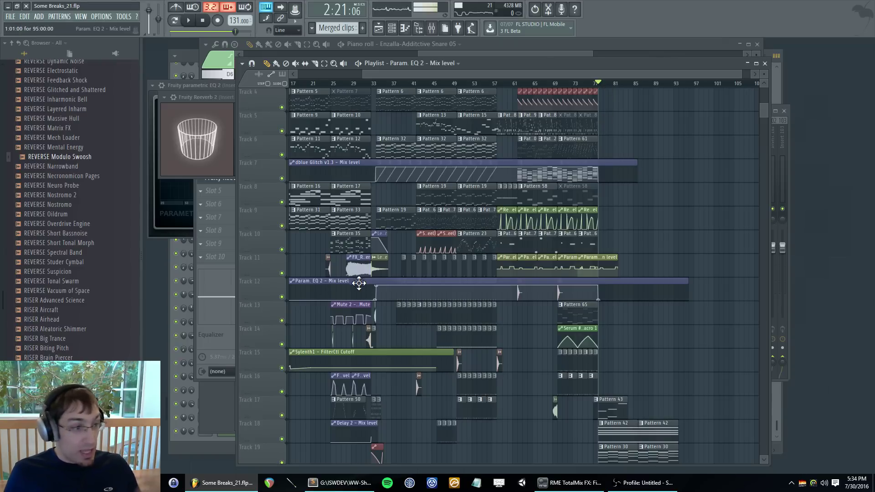
- Resume playback and place a copy of the Lev_Impact_White clip on track 21 at bar 78
{"action": "key", "text": "space"}
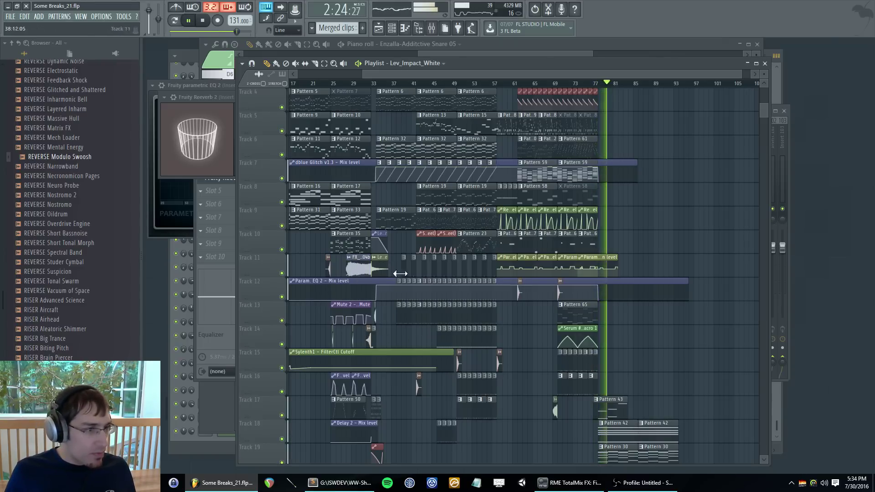
{"action": "scroll", "coordinate": [382, 265], "scroll_direction": "down", "scroll_amount": 6}
{"action": "scroll", "coordinate": [611, 367], "scroll_direction": "up", "scroll_amount": 5}
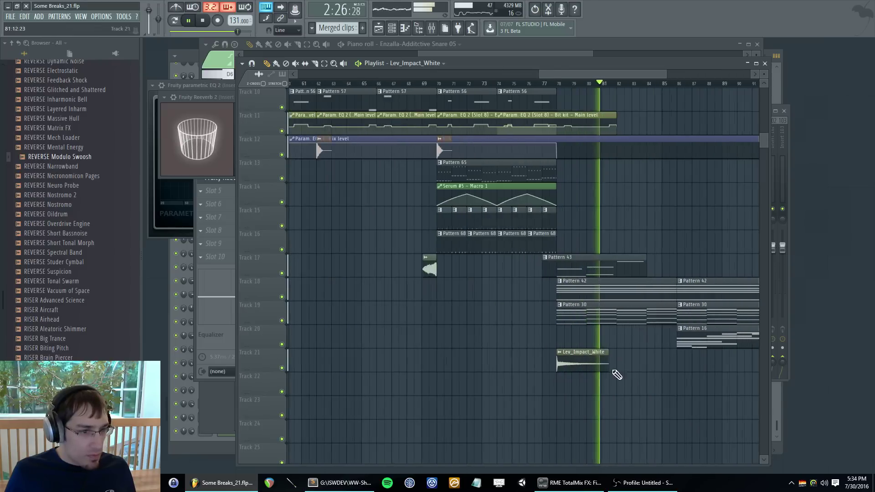
- Make the Pattern 43 clip on track 17 unique and add C#7 and C#6 notes starting at bar 8
{"action": "left_click", "coordinate": [536, 258]}
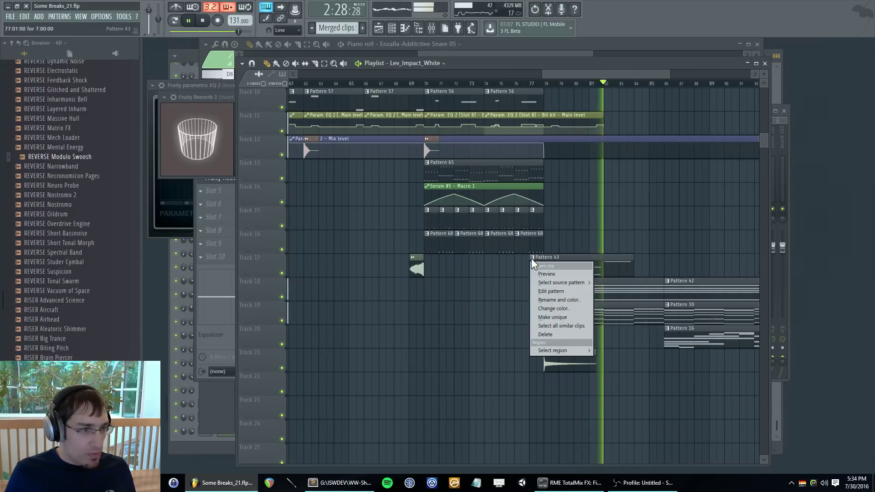
{"action": "left_click", "coordinate": [553, 318]}
{"action": "scroll", "coordinate": [588, 272], "scroll_direction": "down", "scroll_amount": 3}
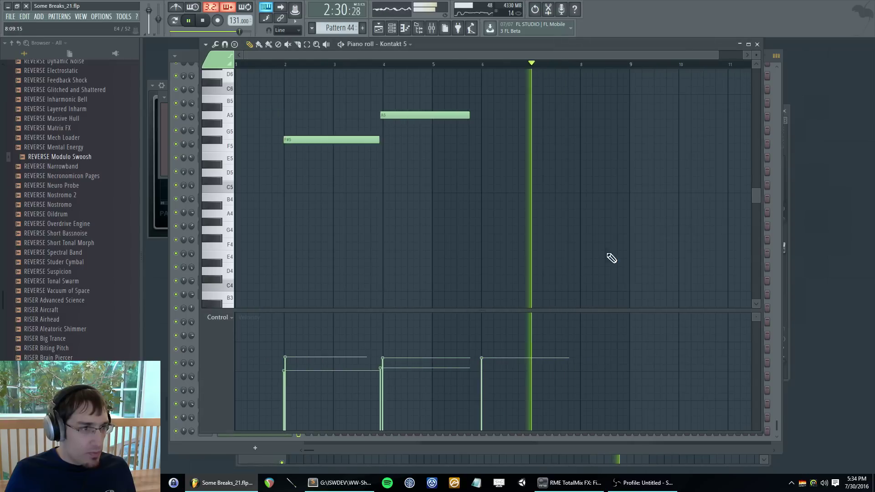
{"action": "scroll", "coordinate": [588, 205], "scroll_direction": "up", "scroll_amount": 7}
{"action": "left_click", "coordinate": [581, 158]}
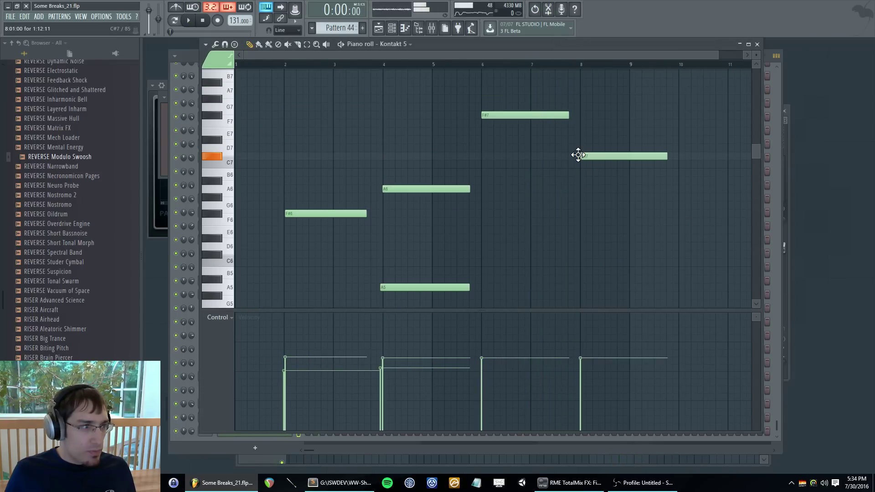
{"action": "left_click_drag", "start_coordinate": [583, 269], "coordinate": [580, 249]}
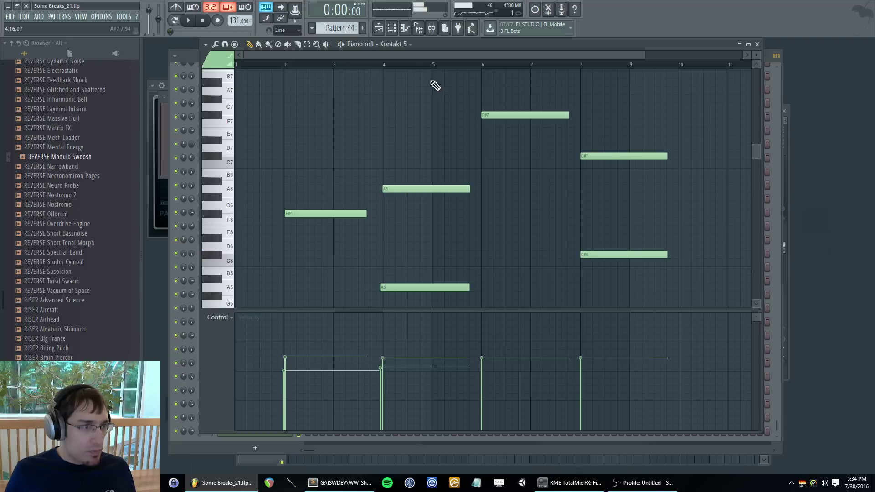
- Return to the playlist and play the section from bar 78 on to check the added notes
{"action": "key", "text": "space"}
{"action": "key", "text": "F5"}
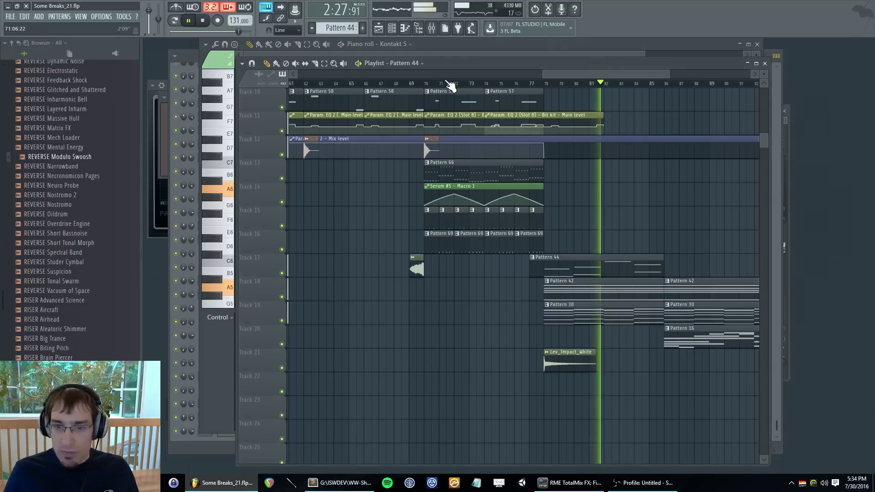
{"action": "scroll", "coordinate": [642, 283], "scroll_direction": "down", "scroll_amount": 3}
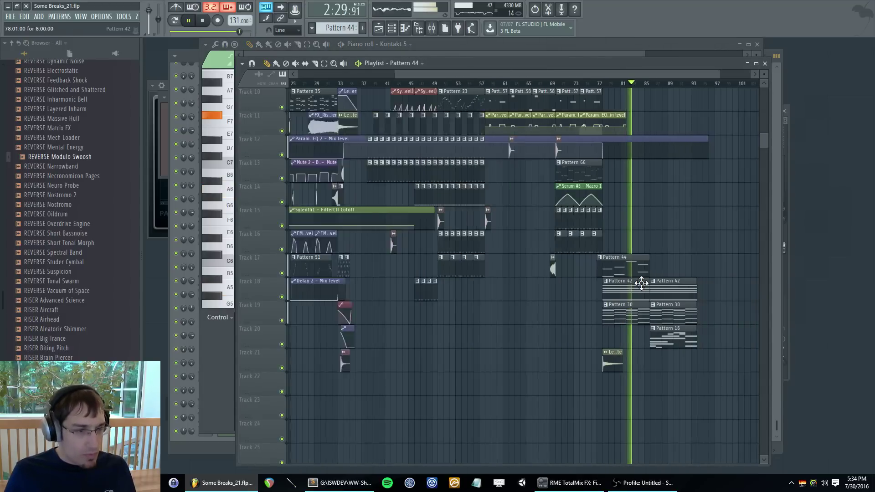
{"action": "scroll", "coordinate": [642, 284], "scroll_direction": "up", "scroll_amount": 2}
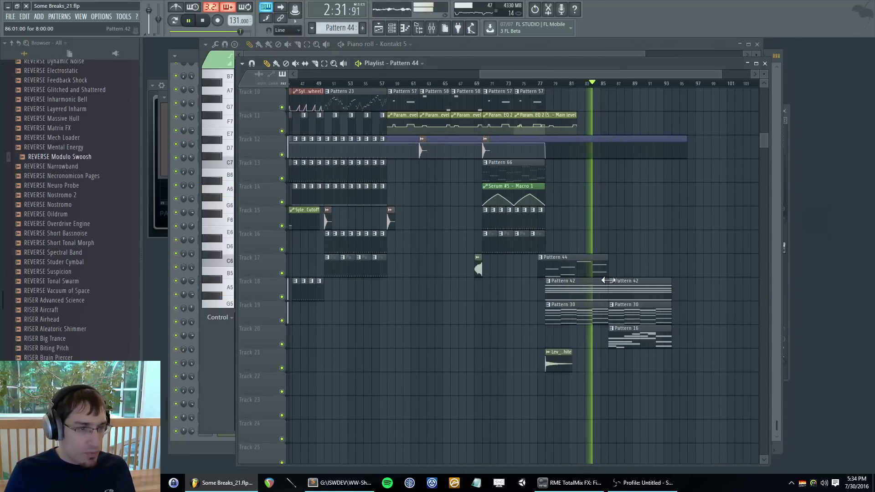
{"action": "scroll", "coordinate": [536, 235], "scroll_direction": "up", "scroll_amount": 2}
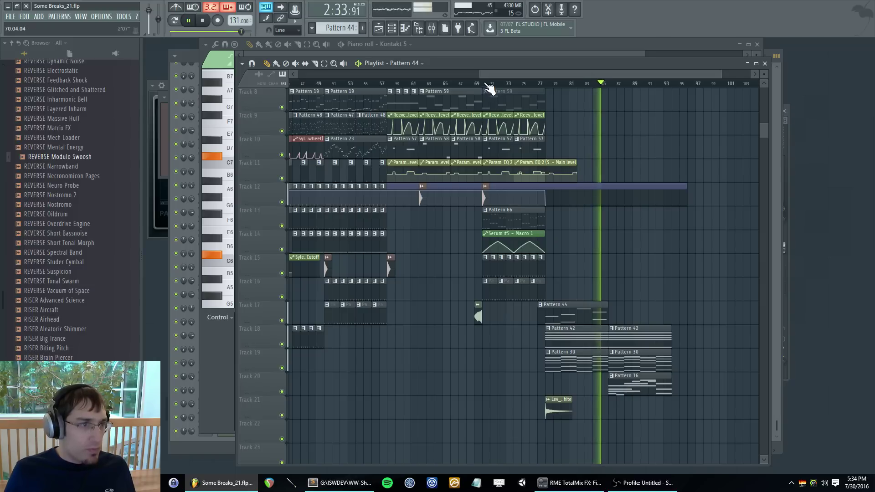
{"action": "key", "text": "space"}
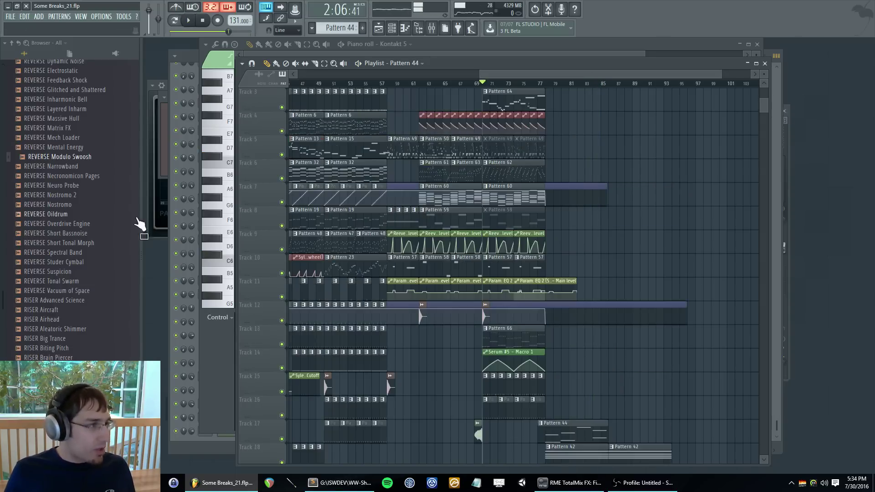
- Audition impact samples in the browser and place IMPACT Quake Strike on track 22 at bar 78
{"action": "scroll", "coordinate": [96, 190], "scroll_direction": "up", "scroll_amount": 8}
{"action": "left_click", "coordinate": [68, 157]}
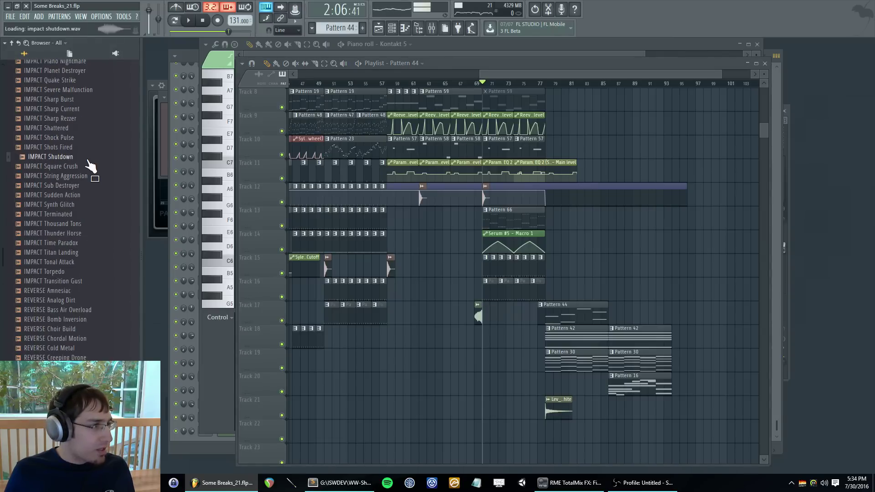
{"action": "scroll", "coordinate": [86, 116], "scroll_direction": "up", "scroll_amount": 1}
{"action": "left_click", "coordinate": [82, 136]}
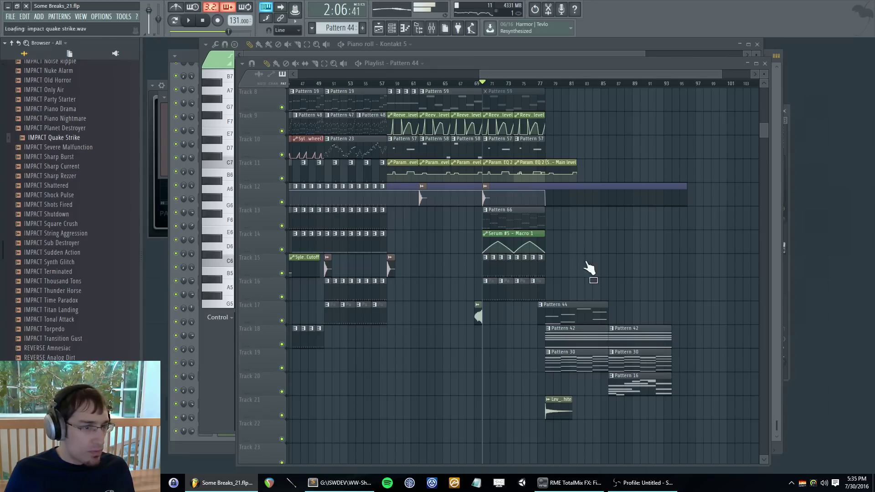
{"action": "left_click_drag", "start_coordinate": [589, 268], "coordinate": [574, 427]}
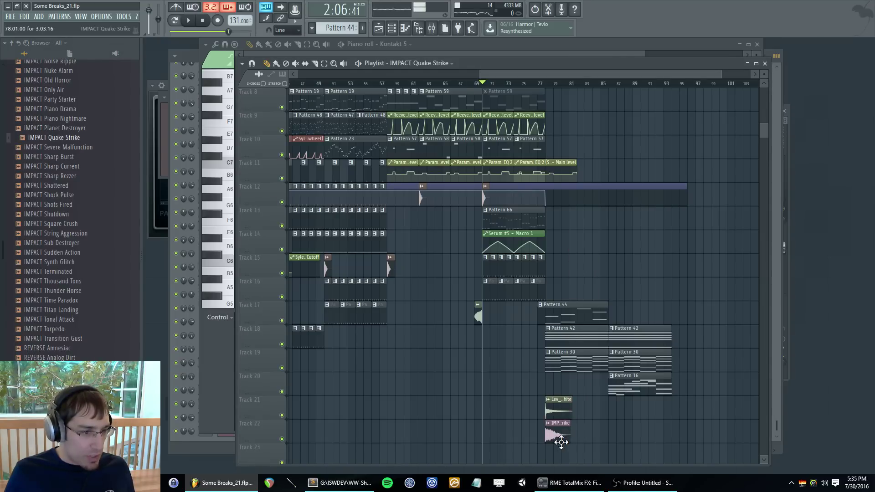
- Play from about bar 75 and route the IMPACT Quake Strike sample to mixer insert 43
{"action": "key", "text": "space"}
{"action": "left_click", "coordinate": [522, 84]}
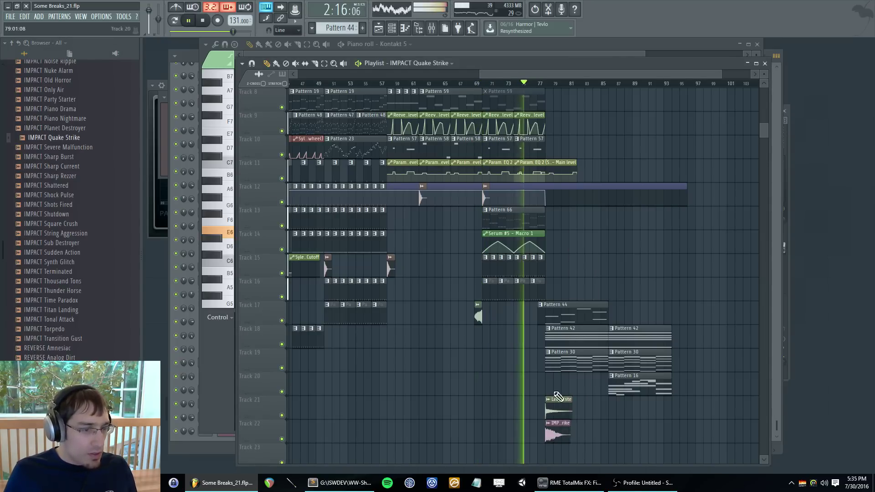
{"action": "double_click", "coordinate": [555, 430]}
{"action": "key", "text": "F9"}
{"action": "key", "text": "F9"}
{"action": "key", "text": "F9"}
{"action": "key", "text": "F9"}
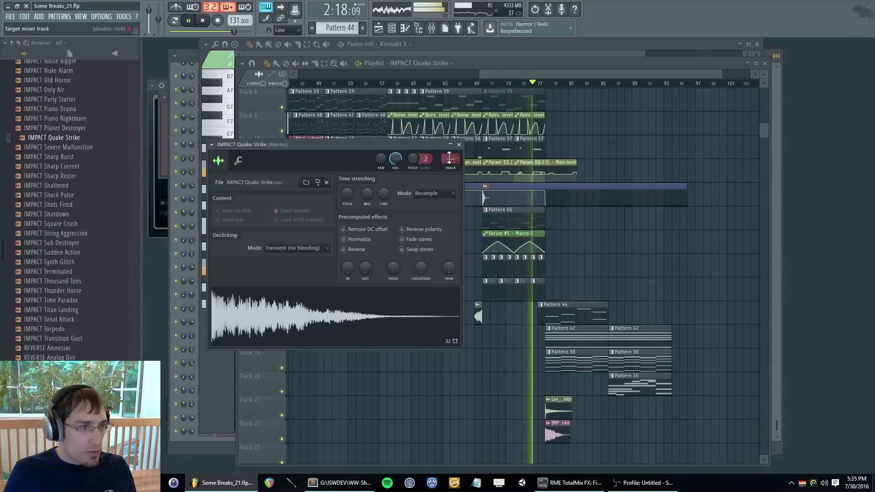
{"action": "double_click", "coordinate": [449, 157]}
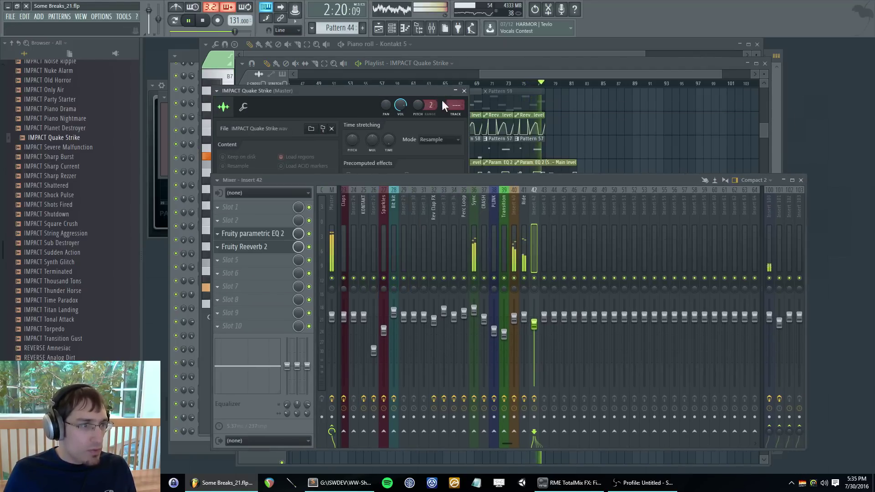
{"action": "key", "text": "F9"}
{"action": "key", "text": "F9"}
{"action": "left_click_drag", "start_coordinate": [456, 106], "coordinate": [456, 73]}
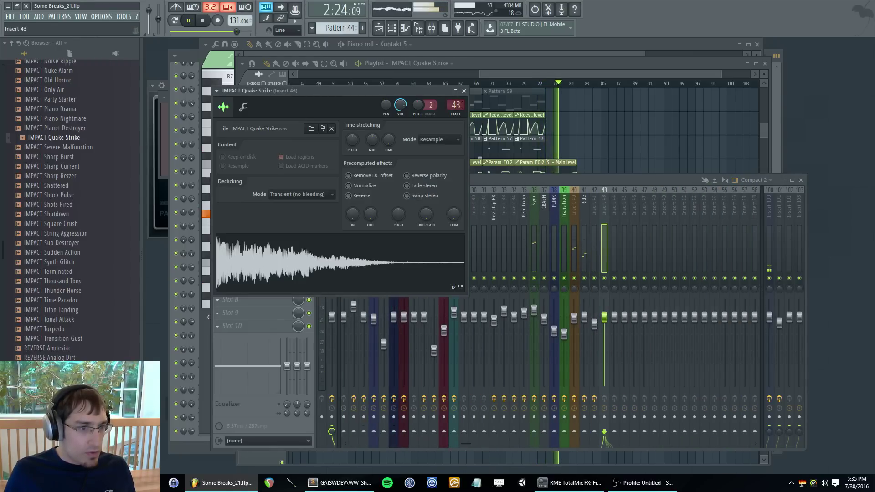
- Add Fruity parametric EQ 2 to slot 2 of mixer insert 43 and make band 1 a high pass at about 42 Hz
{"action": "key", "text": "F6"}
{"action": "key", "text": "F6"}
{"action": "left_click", "coordinate": [601, 201]}
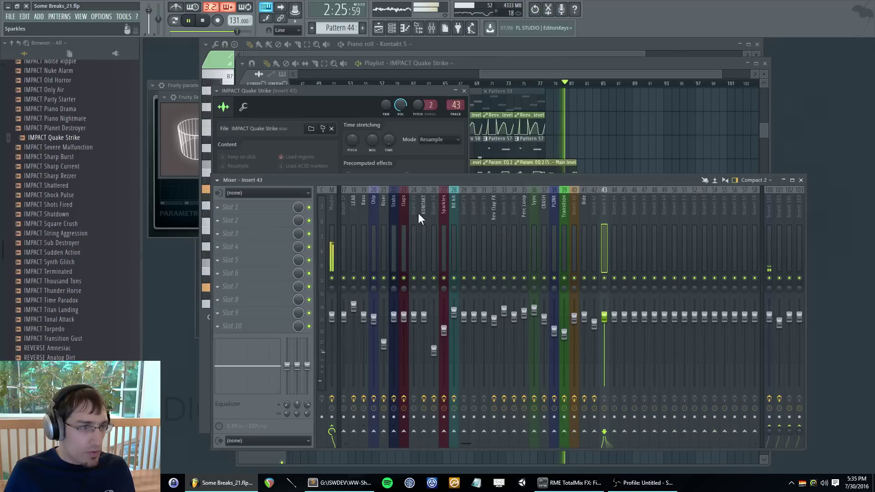
{"action": "left_click", "coordinate": [223, 223]}
{"action": "left_click", "coordinate": [375, 321]}
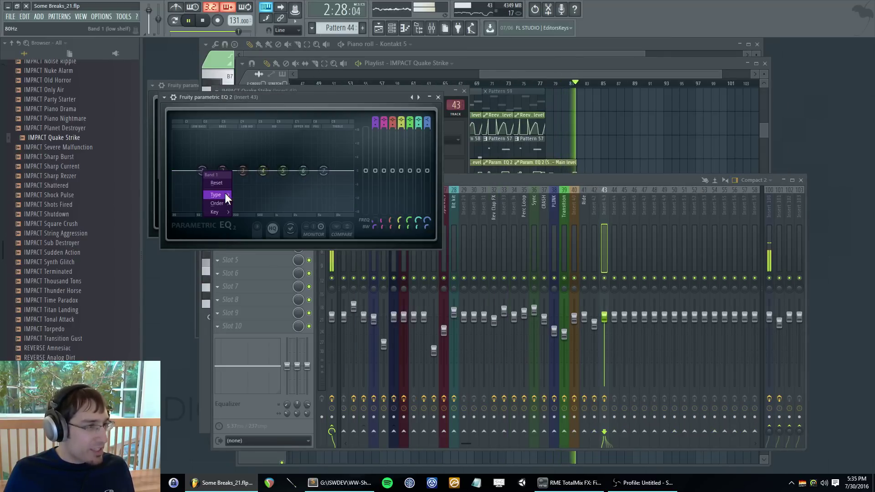
{"action": "mouse_move", "coordinate": [225, 195]}
{"action": "left_click", "coordinate": [259, 221]}
{"action": "left_click_drag", "start_coordinate": [204, 171], "coordinate": [196, 171]}
- Replay the transition from about bar 76 and set the high-pass band's order to Steep 8
{"action": "key", "text": "F5"}
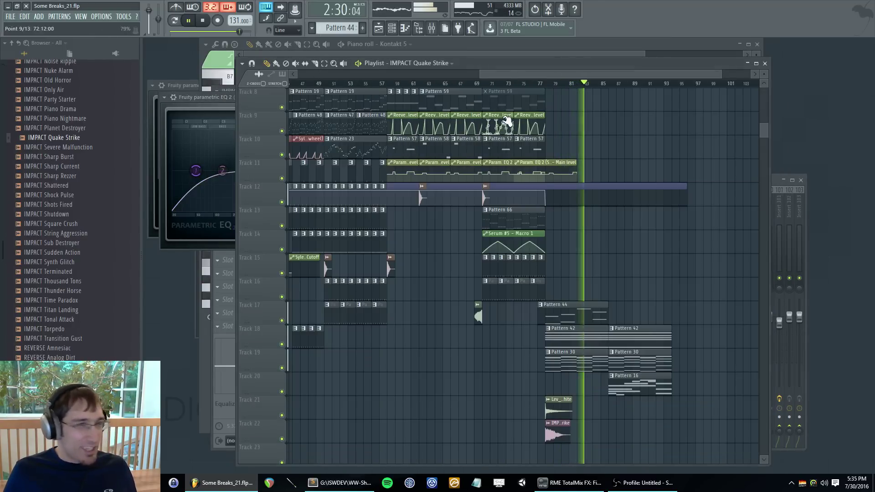
{"action": "left_click", "coordinate": [531, 83]}
{"action": "right_click", "coordinate": [196, 171]}
{"action": "mouse_move", "coordinate": [215, 200]}
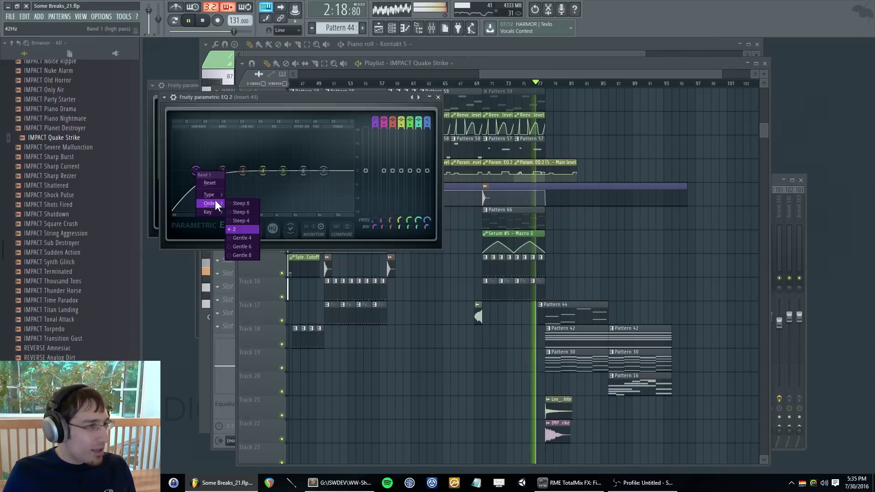
{"action": "left_click", "coordinate": [241, 203]}
{"action": "right_click", "coordinate": [195, 171]}
{"action": "left_click", "coordinate": [196, 171]}
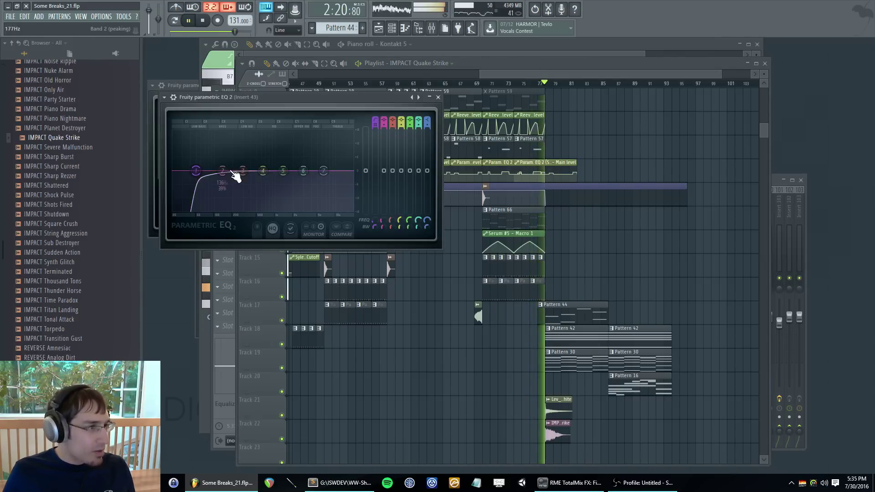
- Lower the high-pass cutoff on the insert 43 equalizer and reposition its second and third bands
{"action": "left_click_drag", "start_coordinate": [243, 170], "coordinate": [255, 186]}
{"action": "left_click_drag", "start_coordinate": [197, 171], "coordinate": [189, 172]}
{"action": "mouse_move", "coordinate": [256, 186]}
{"action": "left_mouse_down"}
{"action": "mouse_move", "coordinate": [240, 187]}
{"action": "mouse_move", "coordinate": [266, 172]}
{"action": "left_mouse_up"}
{"action": "left_click_drag", "start_coordinate": [324, 171], "coordinate": [325, 172]}
{"action": "left_click_drag", "start_coordinate": [223, 171], "coordinate": [190, 170]}
- Lower the insert 43 fader to about -1.5 dB while replaying the impact from about bar 76
{"action": "key", "text": "F5"}
{"action": "key", "text": "F9"}
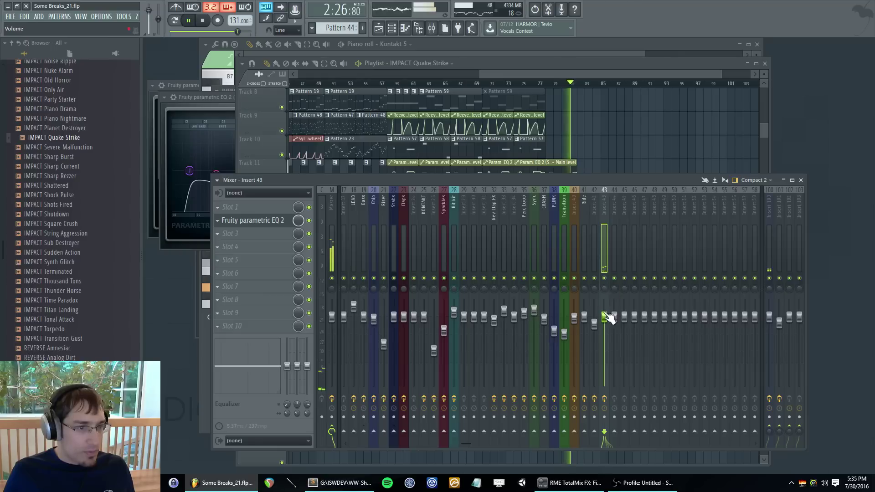
{"action": "key", "text": "F5"}
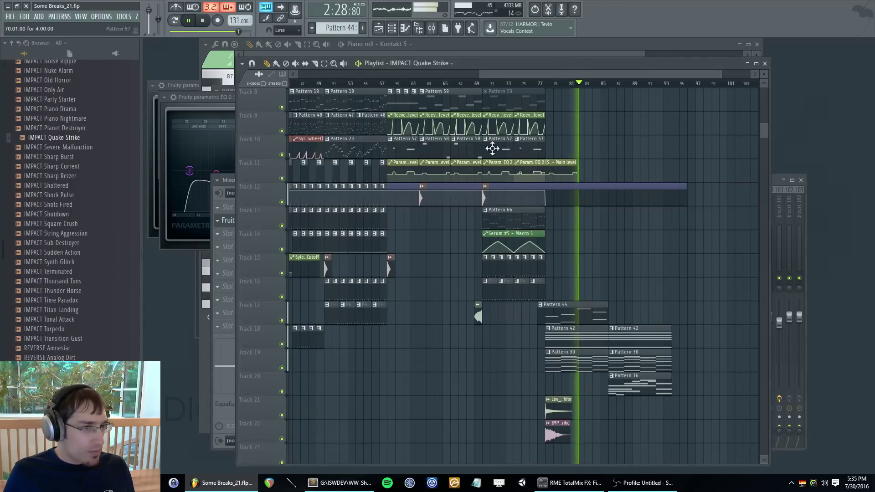
{"action": "left_click", "coordinate": [532, 84]}
{"action": "key", "text": "F9"}
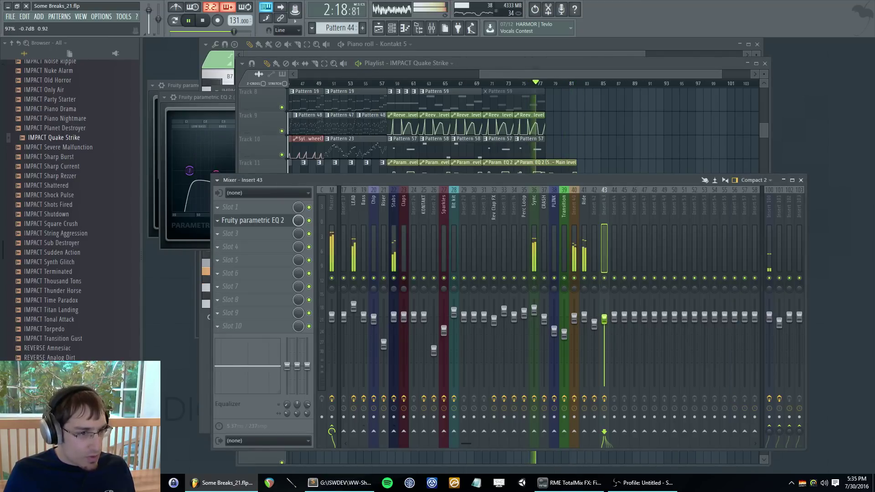
{"action": "key", "text": "F5"}
{"action": "key", "text": "F5"}
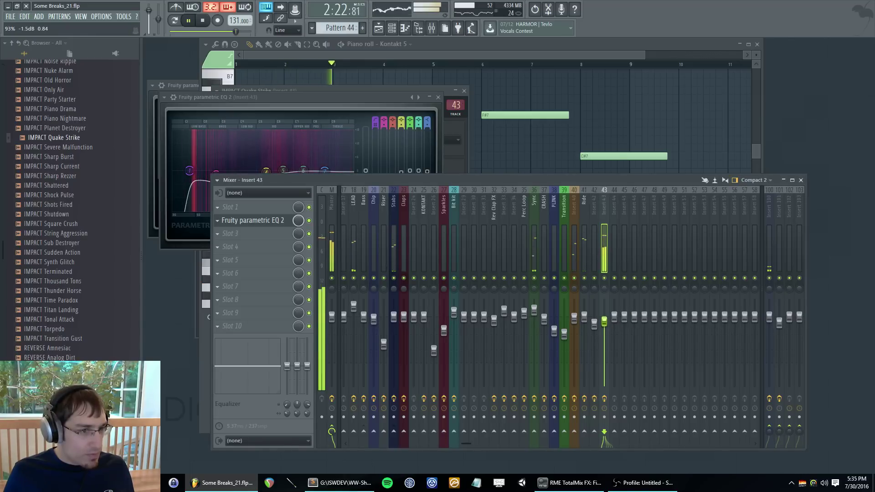
{"action": "key", "text": "F5"}
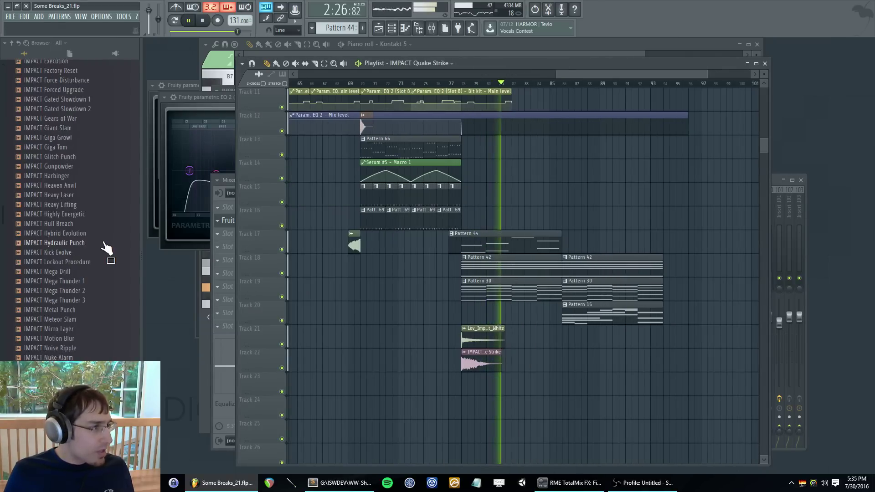
- Find Lev_Fall_128_8_Silk in the Leviathan FX - Falling samples and place it on track 23 at bar 78
{"action": "left_click", "coordinate": [13, 43]}
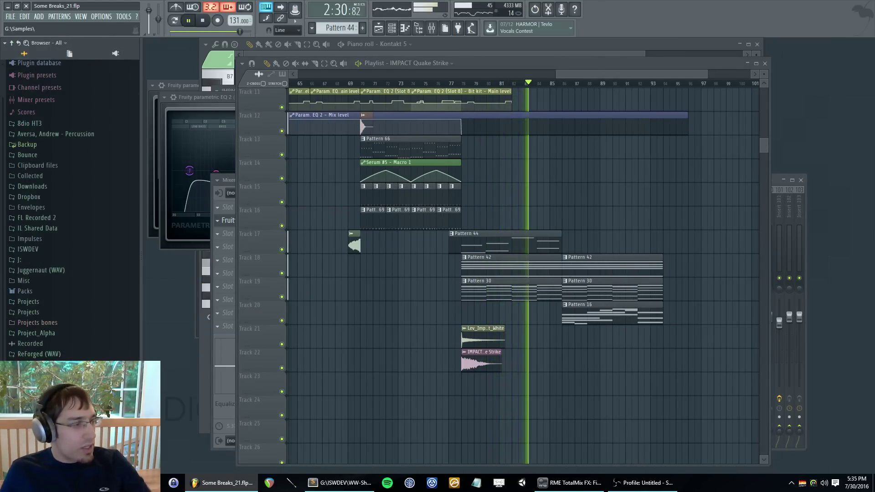
{"action": "left_click", "coordinate": [75, 386]}
{"action": "left_click", "coordinate": [100, 336]}
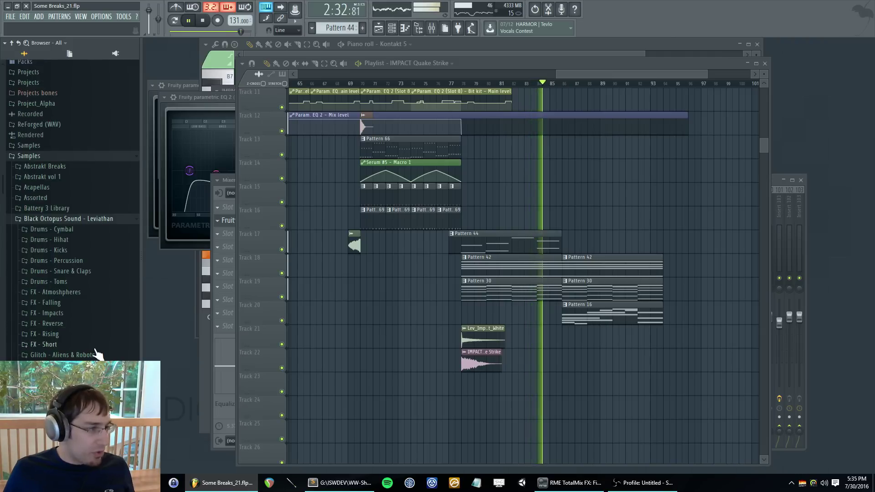
{"action": "left_click", "coordinate": [78, 305]}
{"action": "scroll", "coordinate": [90, 321], "scroll_direction": "down", "scroll_amount": 10}
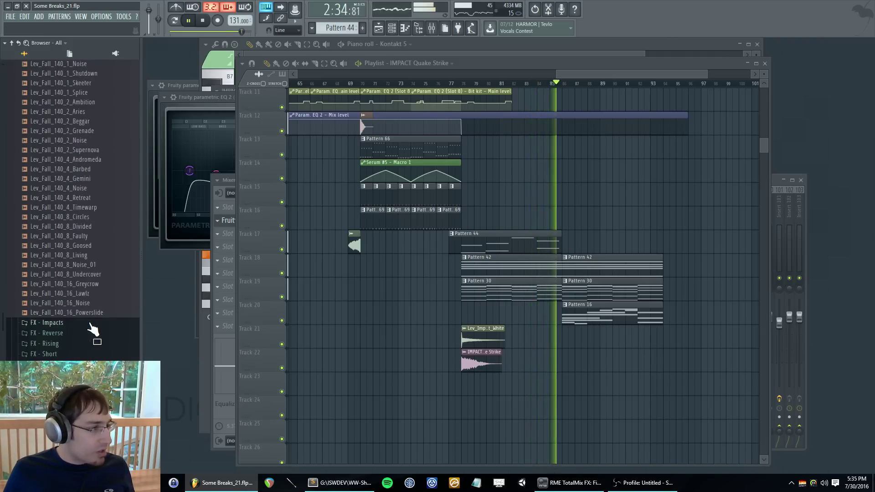
{"action": "scroll", "coordinate": [90, 320], "scroll_direction": "up", "scroll_amount": 4}
{"action": "key", "text": "space"}
{"action": "left_click_drag", "start_coordinate": [81, 203], "coordinate": [290, 291]}
{"action": "left_click_drag", "start_coordinate": [464, 384], "coordinate": [463, 377]}
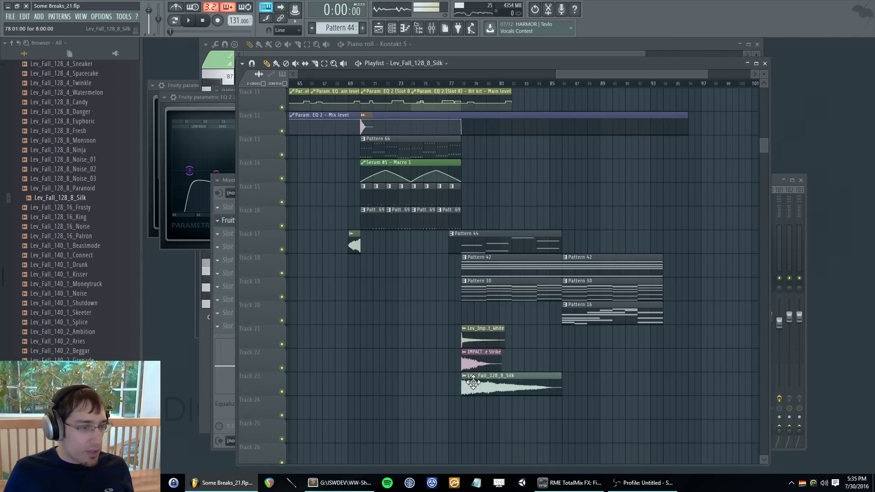
- Create a volume automation clip for the Silk sample on track 24 and shape it to fade down to its end
{"action": "left_click", "coordinate": [464, 375]}
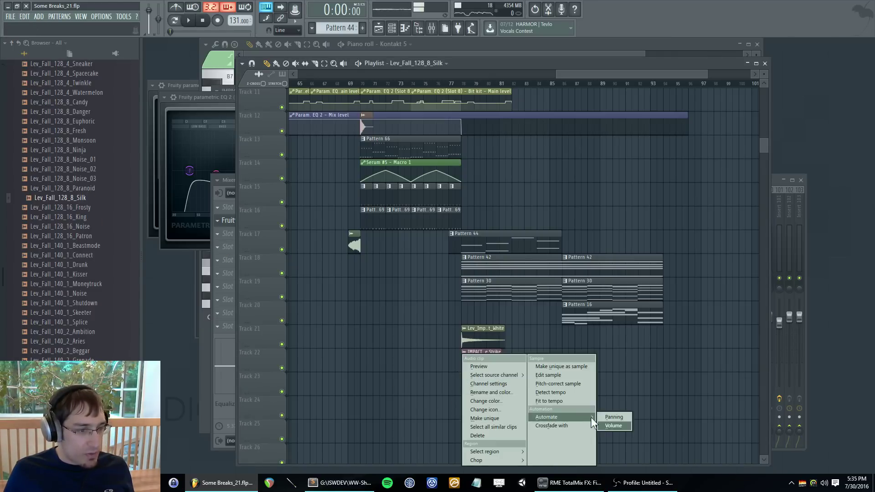
{"action": "left_click", "coordinate": [613, 425]}
{"action": "left_click_drag", "start_coordinate": [500, 375], "coordinate": [504, 411]}
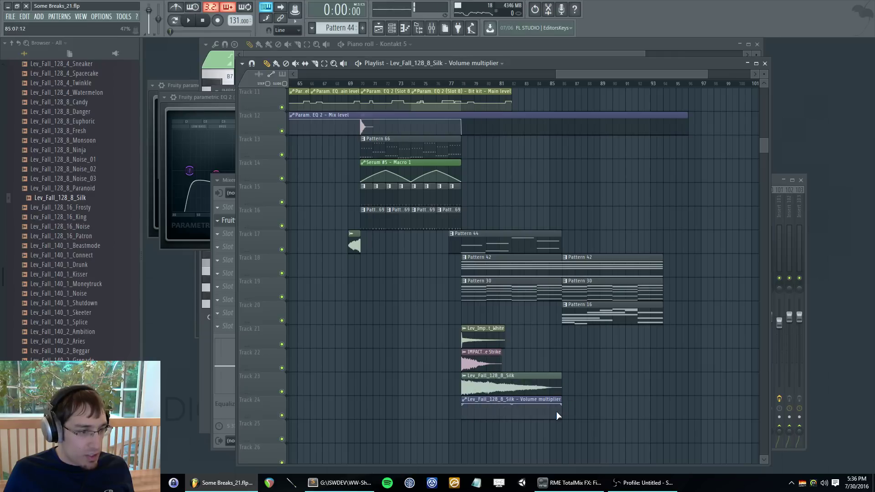
{"action": "left_click_drag", "start_coordinate": [563, 404], "coordinate": [527, 419]}
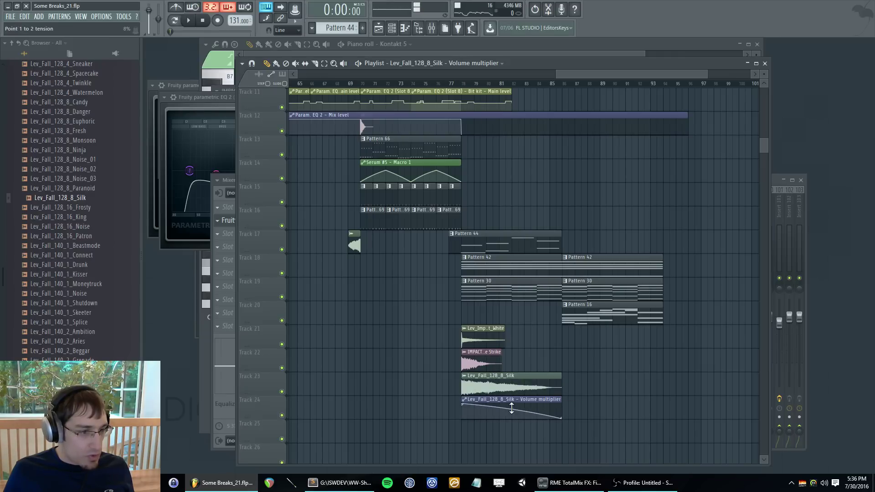
- Play from about bar 76 and route the Lev_Fall_128_8_Silk sample to mixer insert 44
{"action": "left_click", "coordinate": [437, 84]}
{"action": "key", "text": "space"}
{"action": "double_click", "coordinate": [492, 383]}
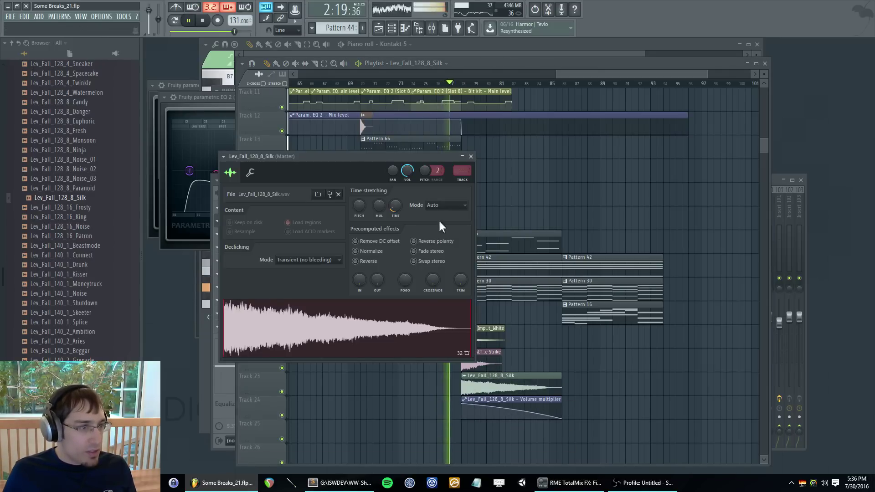
{"action": "key", "text": "F9"}
{"action": "key", "text": "F9"}
{"action": "key", "text": "F9"}
{"action": "left_click_drag", "start_coordinate": [463, 171], "coordinate": [462, 145]}
{"action": "left_click", "coordinate": [543, 245]}
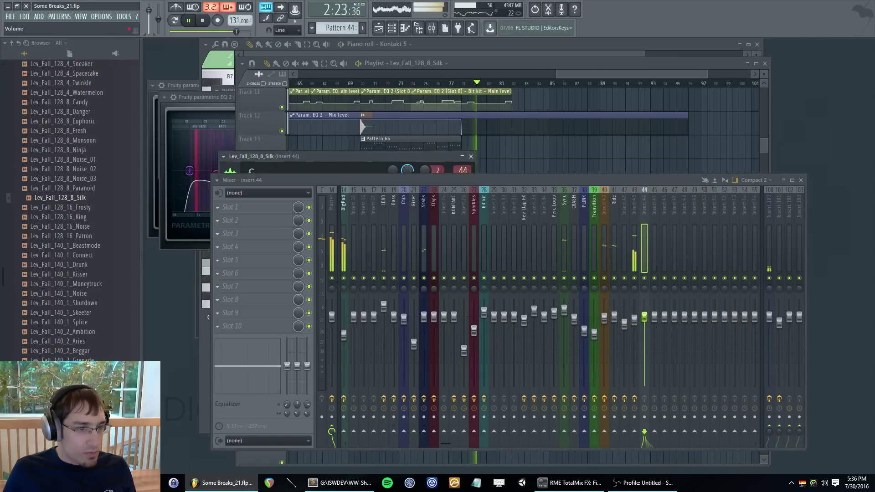
- Reset the Silk sample's stretch time and set its time-stretching mode to Resample
{"action": "key", "text": "F6"}
{"action": "key", "text": "F6"}
{"action": "key", "text": "F9"}
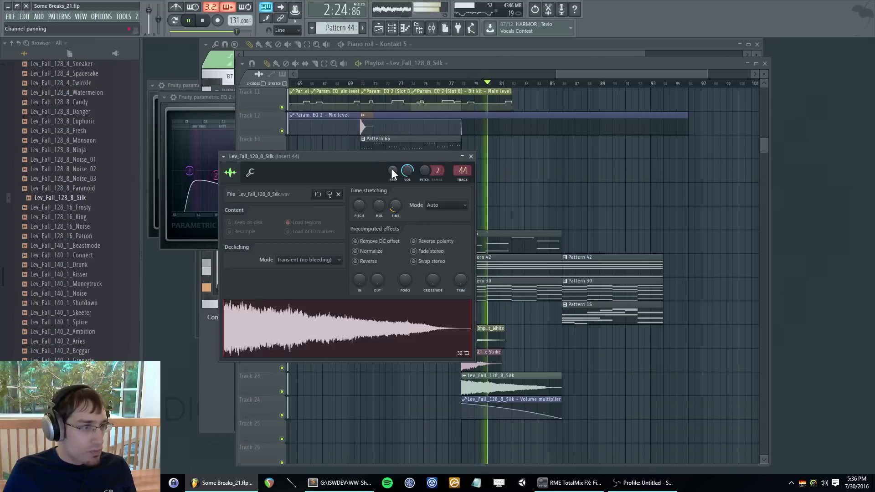
{"action": "right_click", "coordinate": [393, 203]}
{"action": "left_click", "coordinate": [399, 212]}
{"action": "key", "text": "F5"}
{"action": "key", "text": "F5"}
{"action": "left_click", "coordinate": [443, 207]}
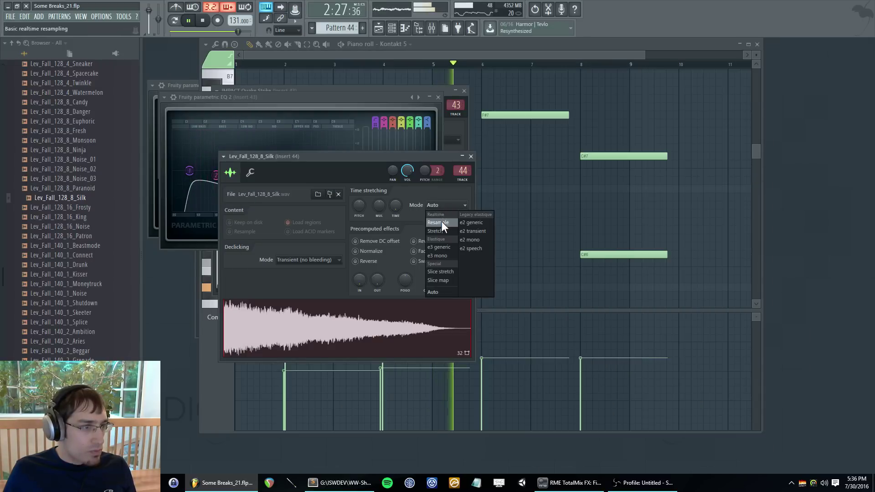
{"action": "left_click", "coordinate": [442, 222]}
- Lower mixer insert 44 to about -4.5 dB and add ArtsAcoustic Reverb in its slot 2
{"action": "key", "text": "F5"}
{"action": "key", "text": "F9"}
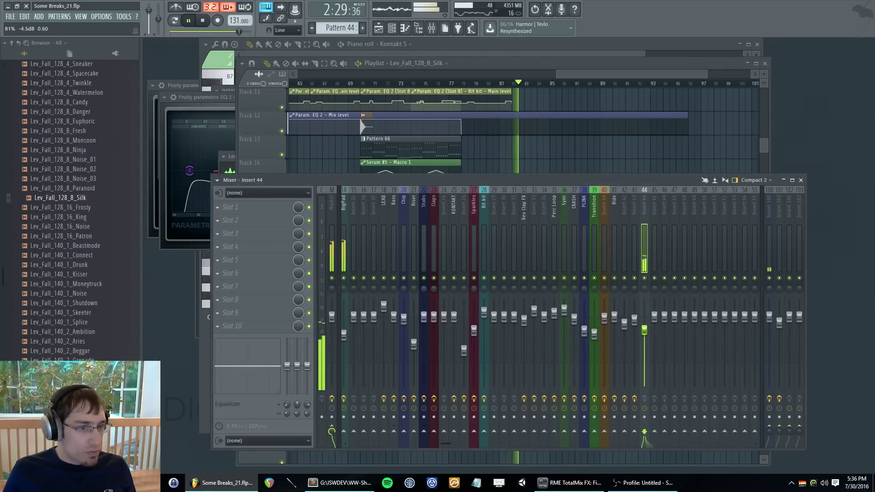
{"action": "left_click", "coordinate": [217, 221]}
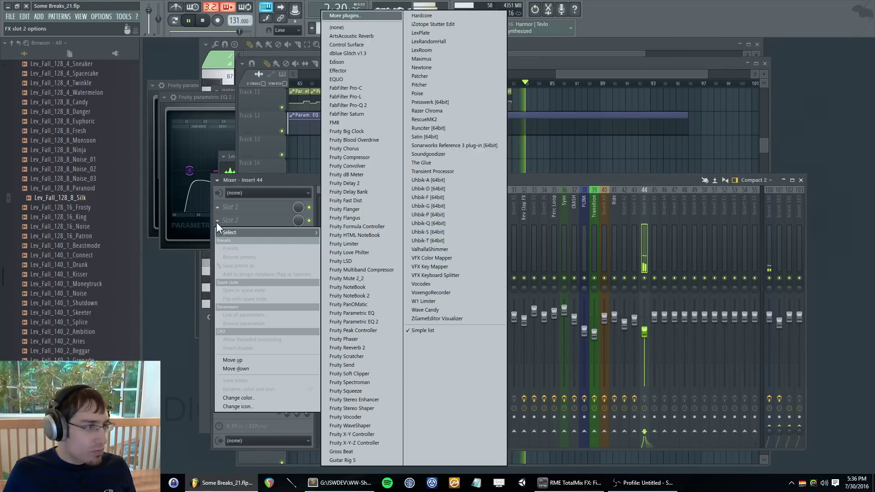
{"action": "left_click", "coordinate": [366, 32]}
- Load the factory preset big church in the reverb and set dry to -2.35 dB and wet to -8.16 dB
{"action": "left_click", "coordinate": [412, 132]}
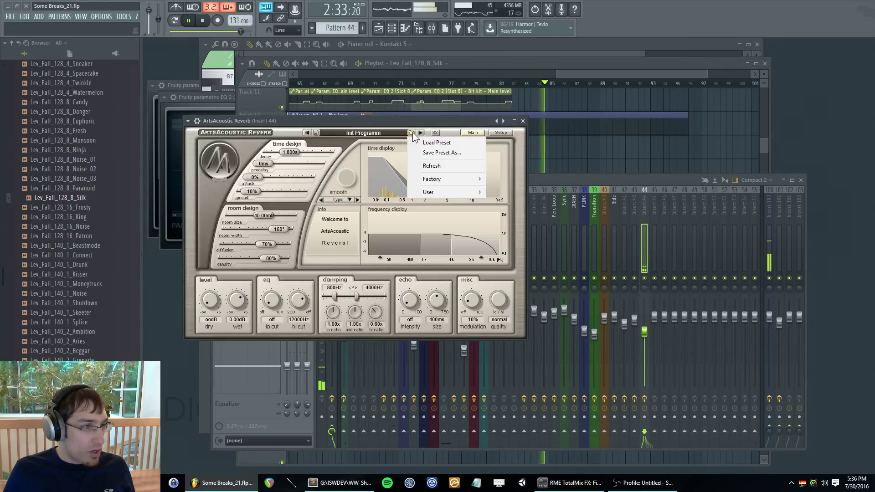
{"action": "mouse_move", "coordinate": [433, 179]}
{"action": "mouse_move", "coordinate": [510, 199]}
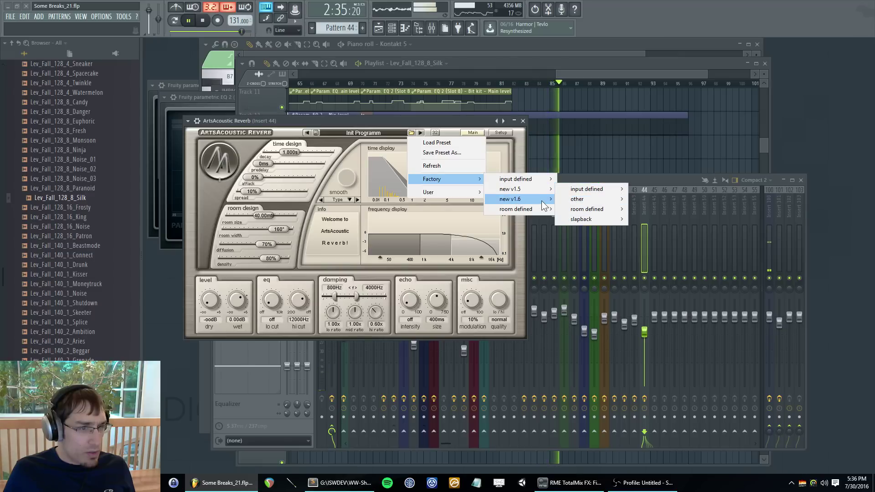
{"action": "mouse_move", "coordinate": [583, 208]}
{"action": "mouse_move", "coordinate": [600, 209]}
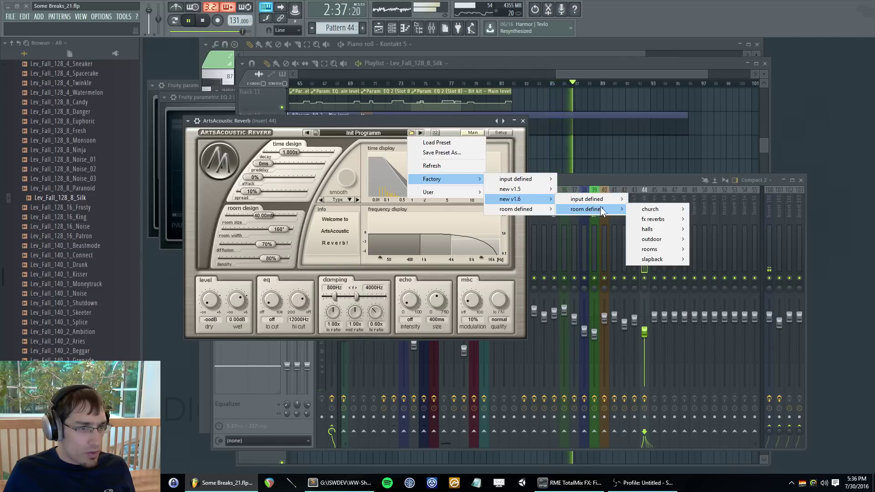
{"action": "left_click", "coordinate": [719, 216]}
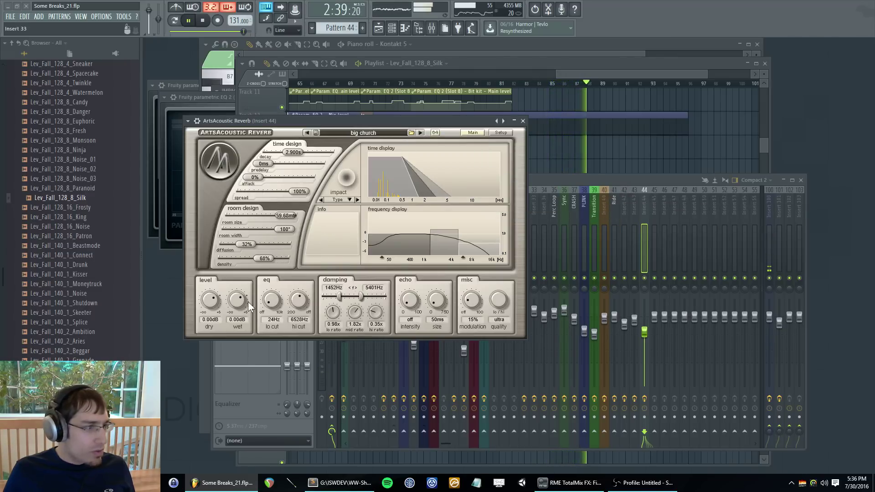
{"action": "left_click_drag", "start_coordinate": [211, 305], "coordinate": [238, 318]}
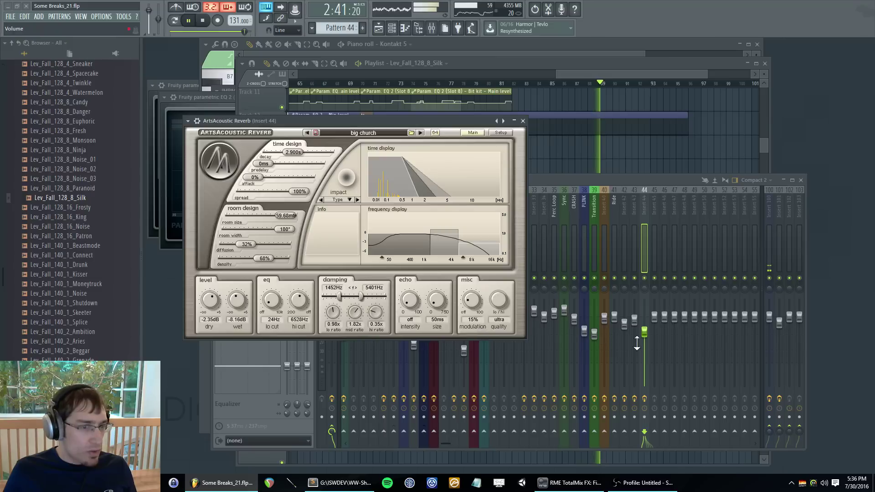
- Replay from bar 76 and lower the insert 44 fader to about -12.2 dB
{"action": "left_click_drag", "start_coordinate": [644, 333], "coordinate": [644, 343]}
{"action": "left_click", "coordinate": [524, 64]}
{"action": "left_click", "coordinate": [448, 85]}
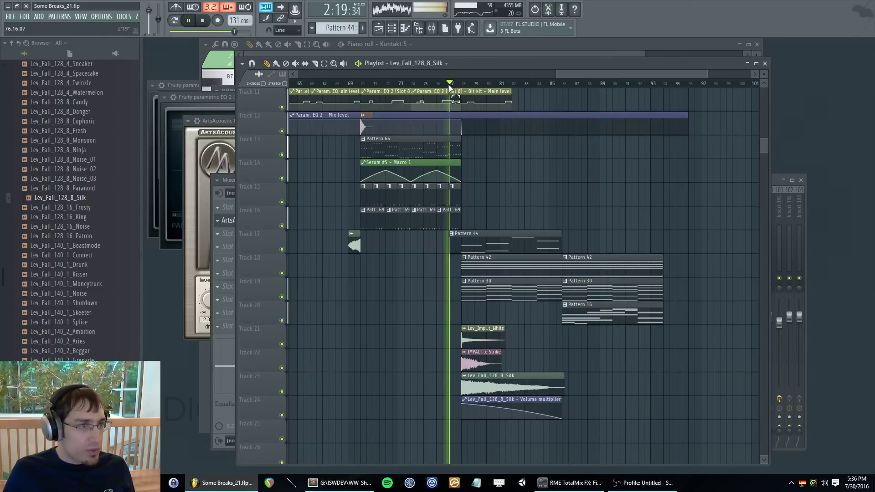
{"action": "key", "text": "F9"}
{"action": "left_click_drag", "start_coordinate": [646, 346], "coordinate": [645, 349]}
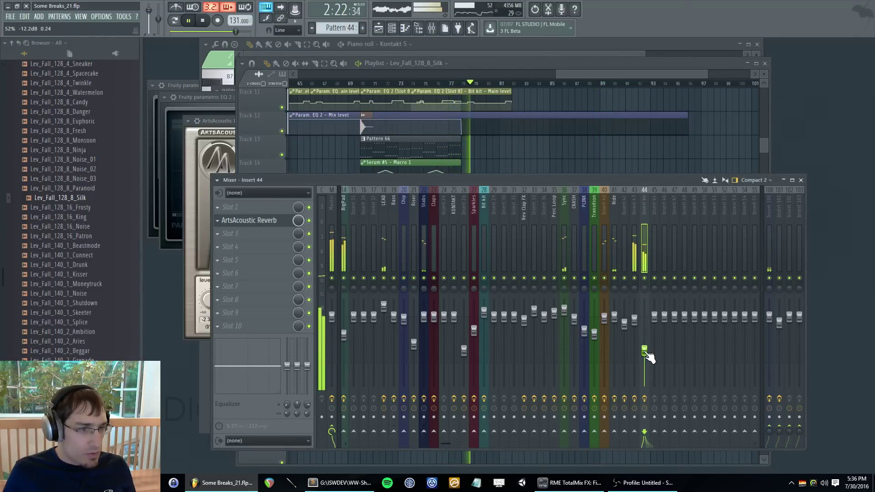
- Add Fruity parametric EQ 2 to slot 1 of insert 44 and pull down its high band
{"action": "left_click", "coordinate": [222, 212]}
{"action": "left_click", "coordinate": [384, 324]}
{"action": "left_click_drag", "start_coordinate": [351, 183], "coordinate": [340, 198]}
- Reshape the Silk volume automation on track 24 to rise from a lower start to a peak around bar 80 before fading
{"action": "key", "text": "F5"}
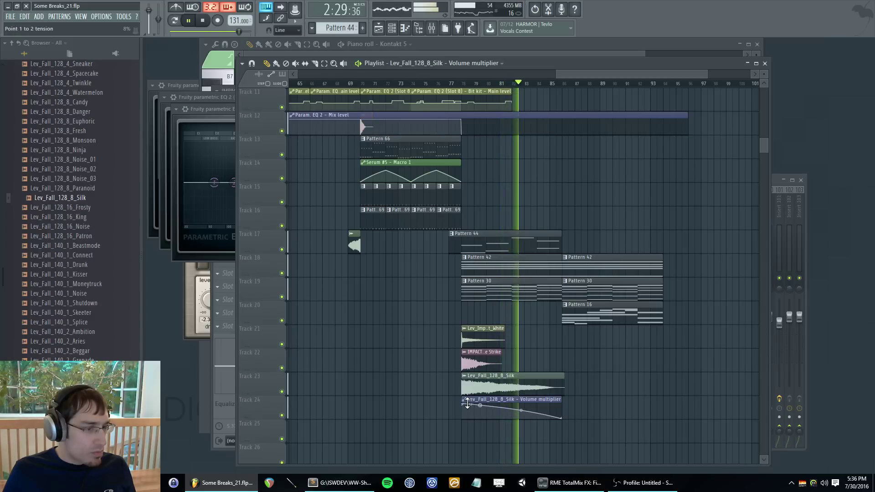
{"action": "left_click", "coordinate": [463, 83]}
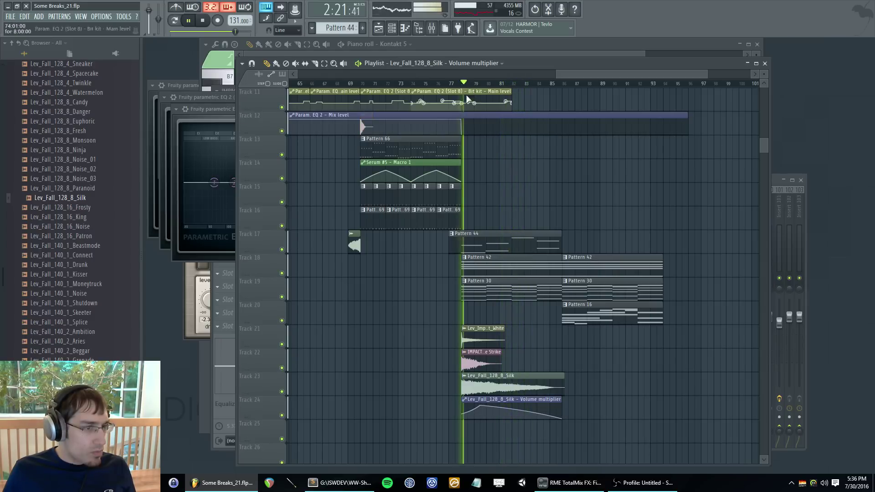
{"action": "scroll", "coordinate": [512, 221], "scroll_direction": "down", "scroll_amount": 1}
{"action": "scroll", "coordinate": [501, 273], "scroll_direction": "up", "scroll_amount": 3, "text": "ctrl"}
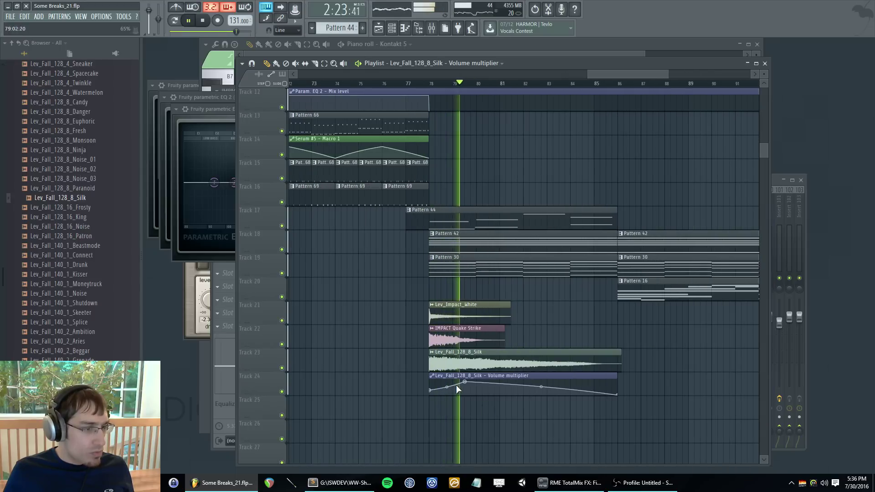
{"action": "mouse_move", "coordinate": [464, 382]}
{"action": "left_mouse_down"}
{"action": "mouse_move", "coordinate": [485, 391]}
{"action": "mouse_move", "coordinate": [479, 387]}
{"action": "left_mouse_up"}
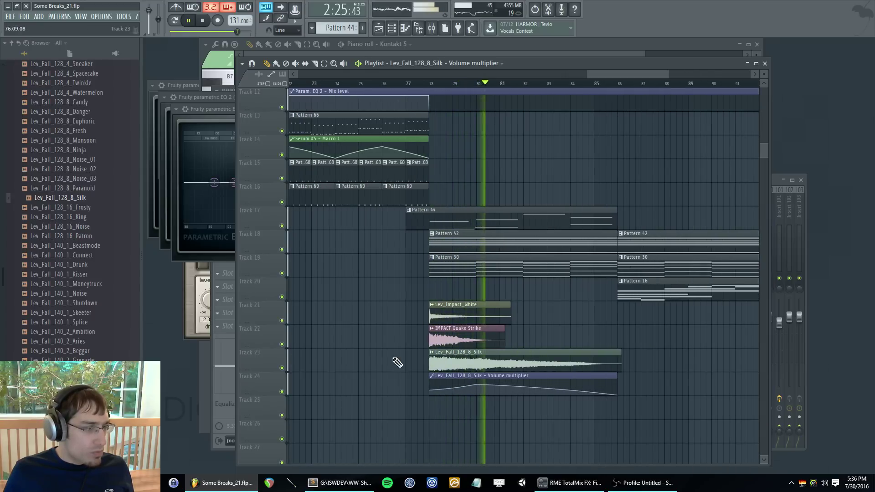
- Stop playback and audition other Lev_Fall_128_8 samples, including Noise_01 to Noise_03, Euphoric and Danger, as replacements for Silk
{"action": "double_click", "coordinate": [449, 360]}
{"action": "key", "text": "F9"}
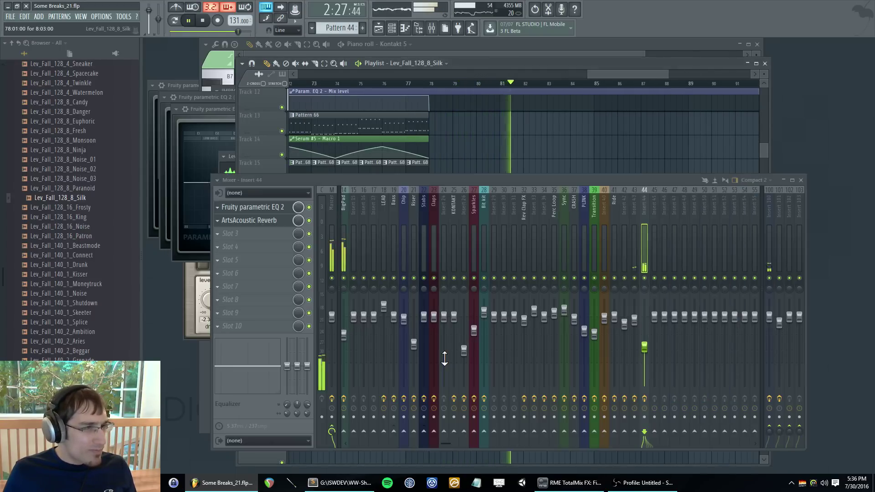
{"action": "key", "text": "F9"}
{"action": "key", "text": "space"}
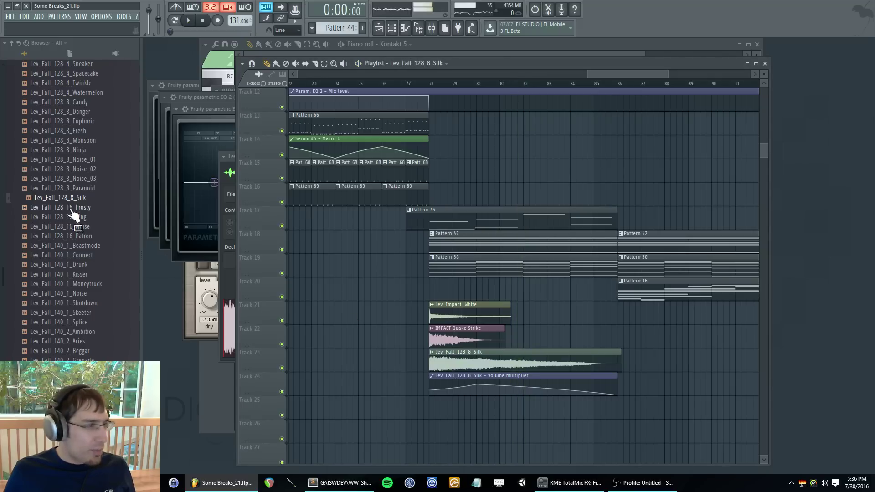
{"action": "left_click", "coordinate": [96, 188]}
{"action": "left_click", "coordinate": [96, 178]}
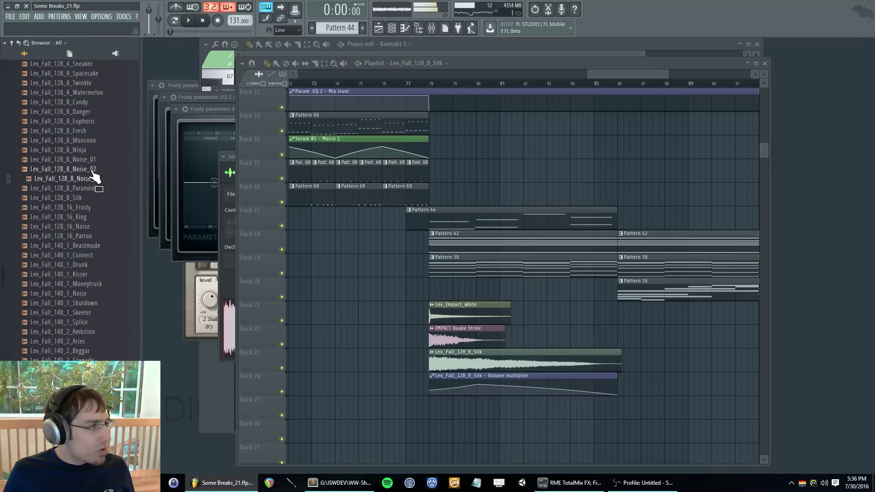
{"action": "left_click", "coordinate": [93, 170]}
{"action": "left_click", "coordinate": [93, 160]}
{"action": "left_click", "coordinate": [94, 179]}
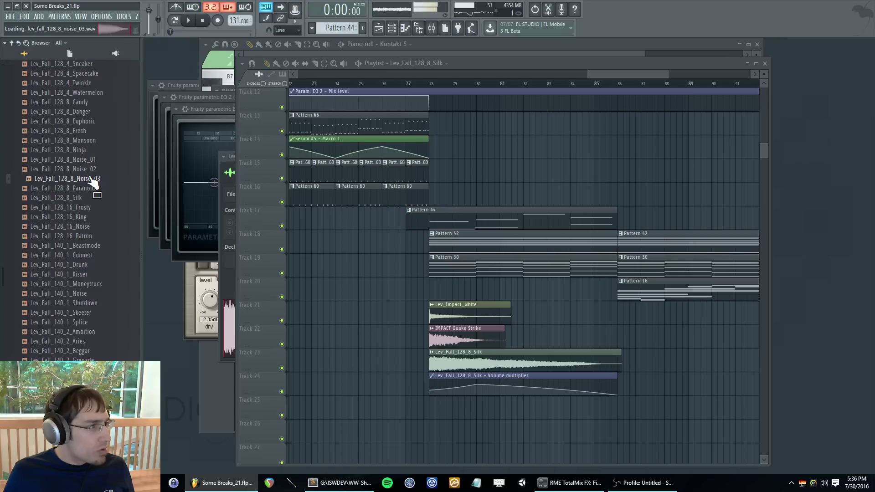
{"action": "left_click", "coordinate": [97, 131]}
{"action": "left_click", "coordinate": [97, 122]}
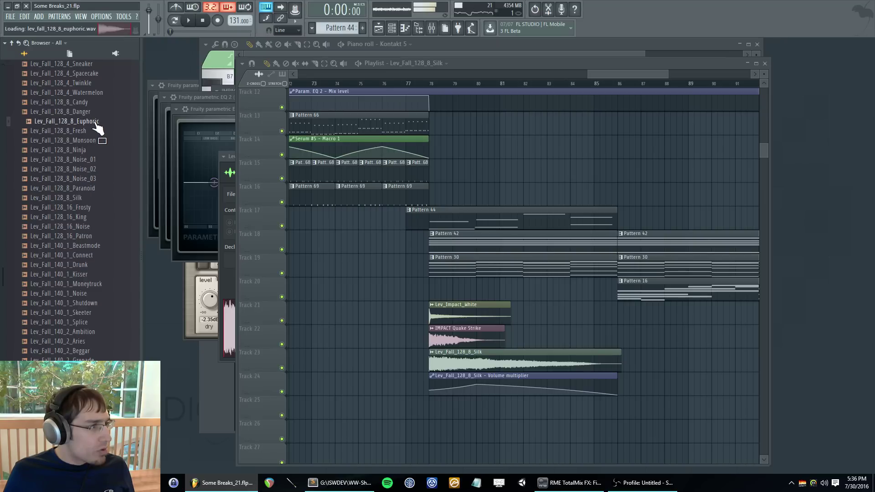
{"action": "left_click", "coordinate": [91, 111]}
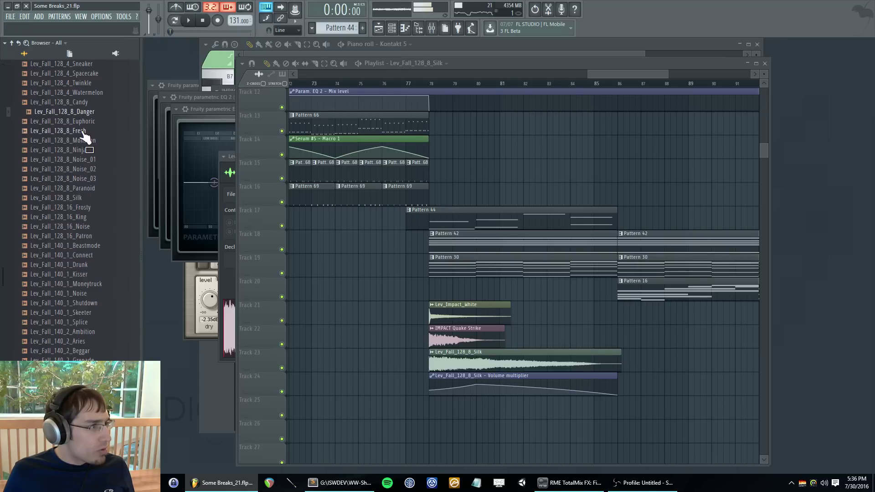
- Replace the Silk sample on track 23 with Lev_Fall_128_8_Fresh, pitched to -400 cents with the e2 transient stretch mode
{"action": "left_click", "coordinate": [85, 131]}
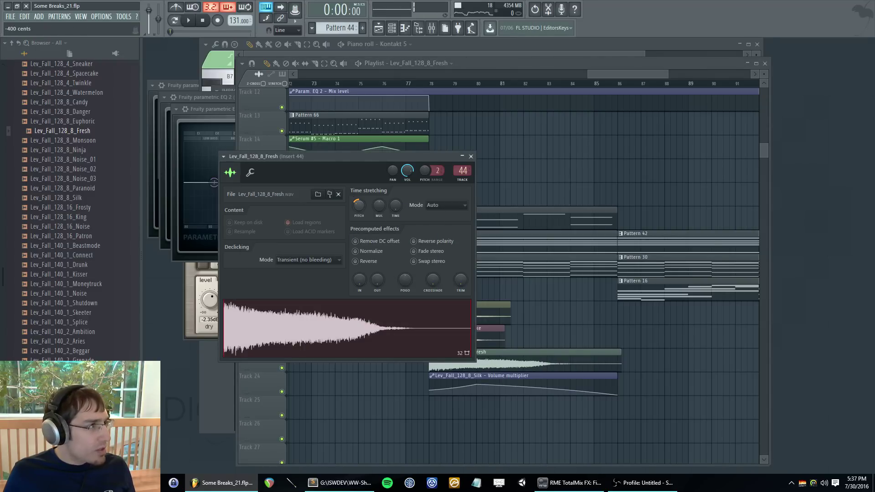
{"action": "left_click", "coordinate": [445, 206]}
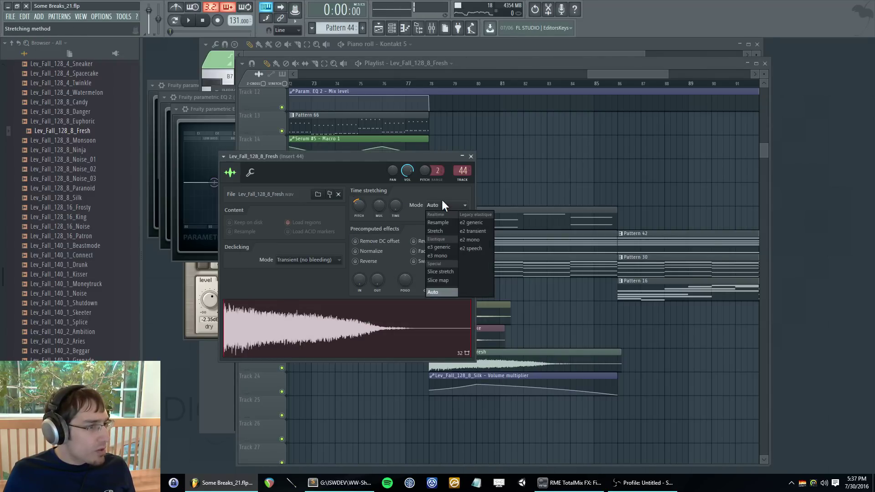
{"action": "left_click", "coordinate": [462, 230]}
- Replay from just before bar 77 and raise the insert 44 fader to about -4.2 dB
{"action": "left_click", "coordinate": [405, 74]}
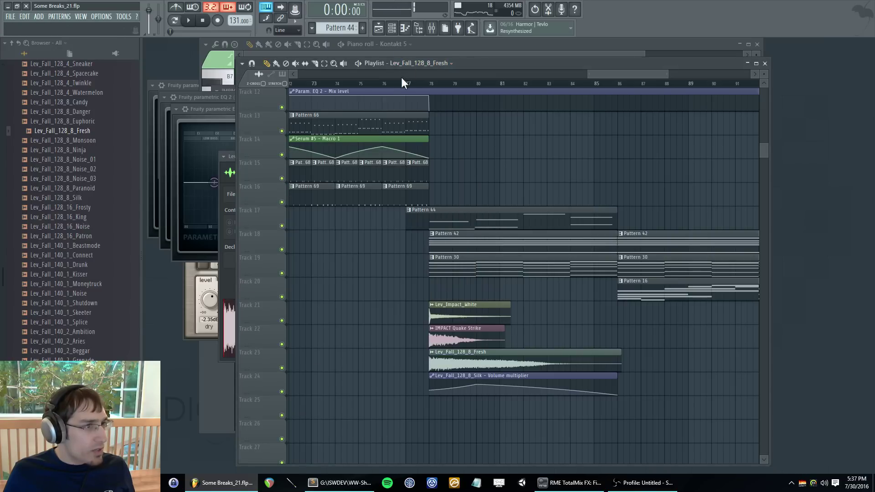
{"action": "left_click", "coordinate": [402, 83]}
{"action": "key", "text": "F9"}
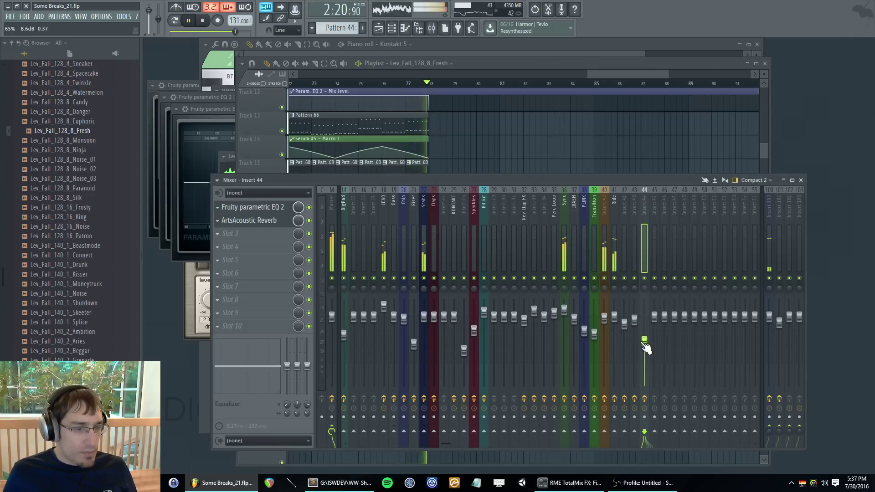
{"action": "left_click_drag", "start_coordinate": [644, 342], "coordinate": [646, 331]}
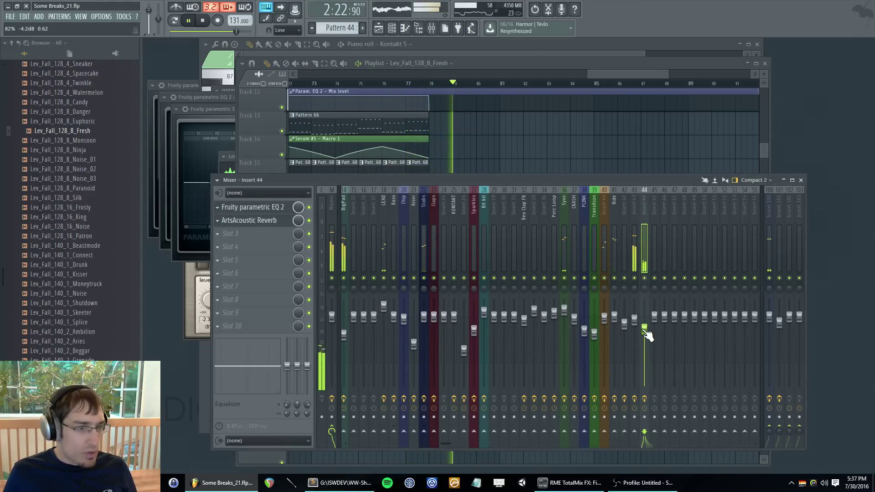
- Raise the starting point of the volume automation on track 24 to about the level of its bar 80 point
{"action": "key", "text": "F5"}
{"action": "left_click_drag", "start_coordinate": [431, 389], "coordinate": [431, 384]}
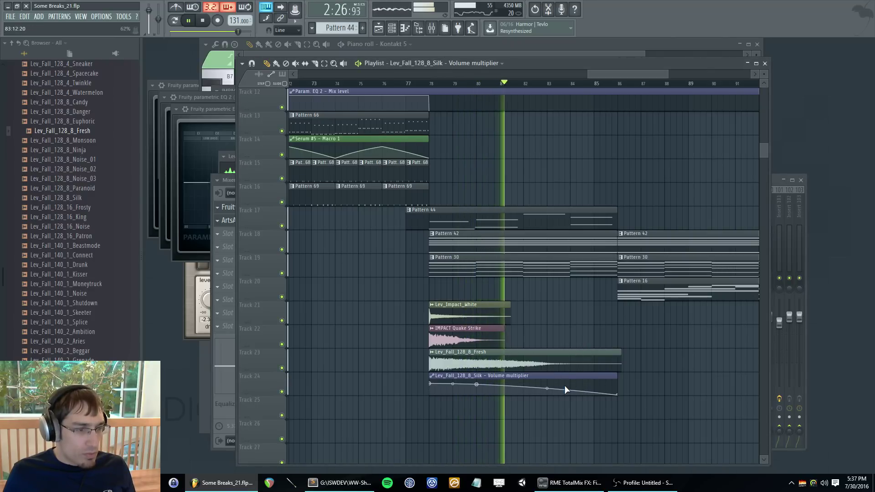
- Set the insert 44 reverb to wet -3.69 dB, lo cut 216 Hz, hi cut 8574 Hz and hi ratio 0.69x
{"action": "key", "text": "F9"}
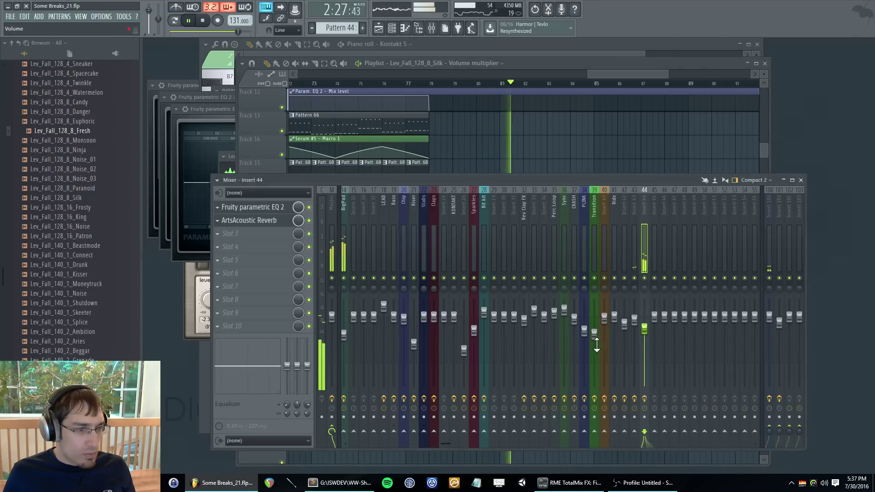
{"action": "left_click", "coordinate": [256, 222]}
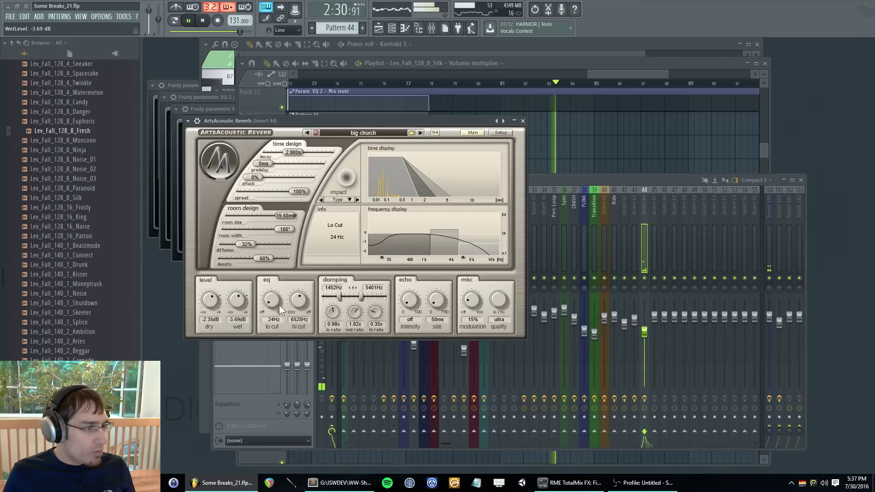
{"action": "left_click_drag", "start_coordinate": [278, 305], "coordinate": [300, 294]}
{"action": "right_click", "coordinate": [301, 301]}
{"action": "left_click_drag", "start_coordinate": [375, 314], "coordinate": [374, 303]}
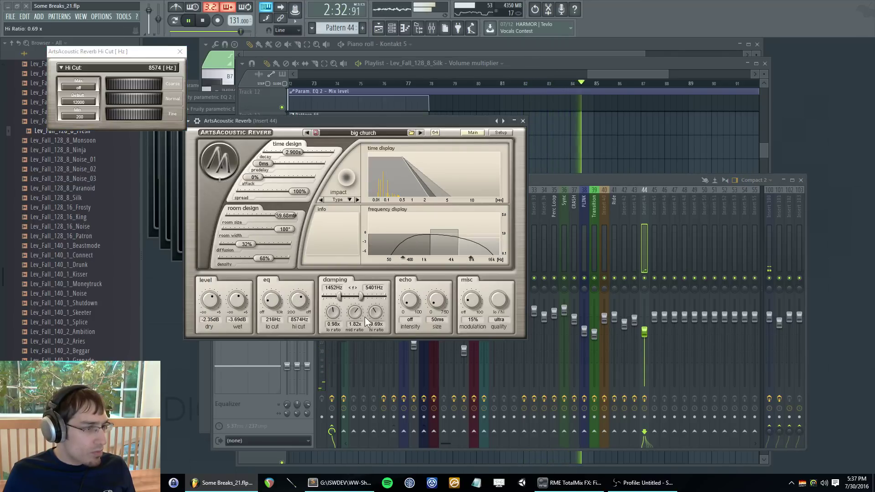
- Replay the transition from bar 78 and lower the insert 44 fader slightly
{"action": "left_click", "coordinate": [524, 63]}
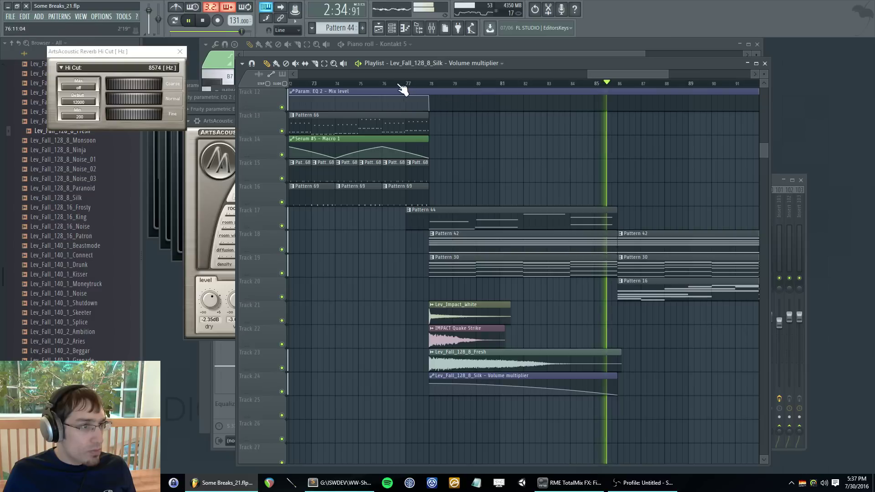
{"action": "left_click", "coordinate": [434, 85]}
{"action": "key", "text": "F9"}
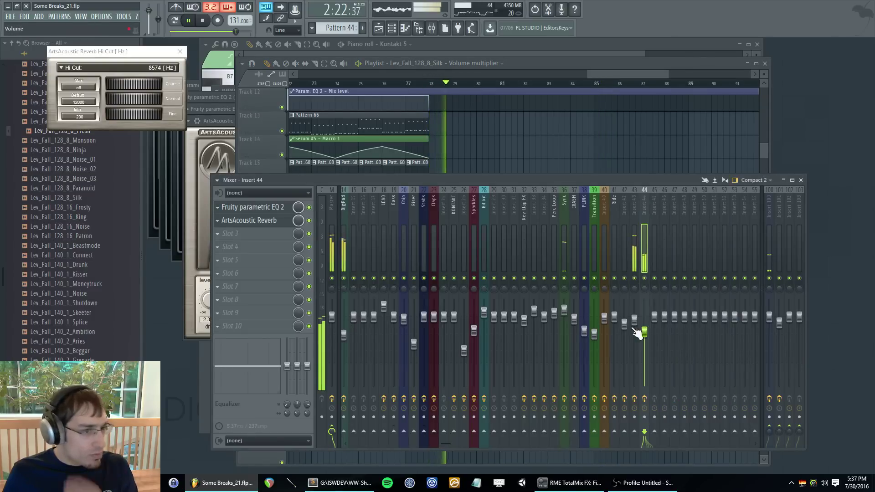
{"action": "left_click_drag", "start_coordinate": [645, 332], "coordinate": [648, 339]}
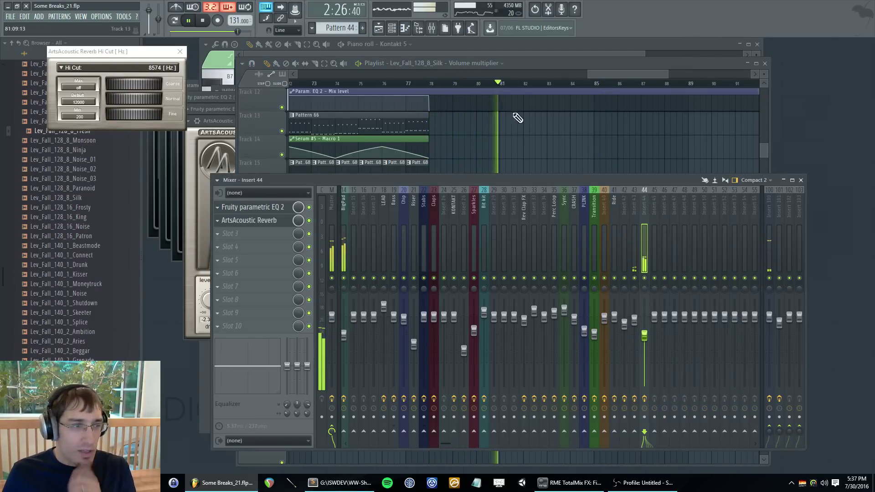
- Create a new empty pattern with the default name and place its clip on Track 15 at bar 86 of the playlist
{"action": "left_click", "coordinate": [614, 70]}
{"action": "scroll", "coordinate": [616, 215], "scroll_direction": "down", "scroll_amount": 2}
{"action": "scroll", "coordinate": [666, 283], "scroll_direction": "down", "scroll_amount": 2}
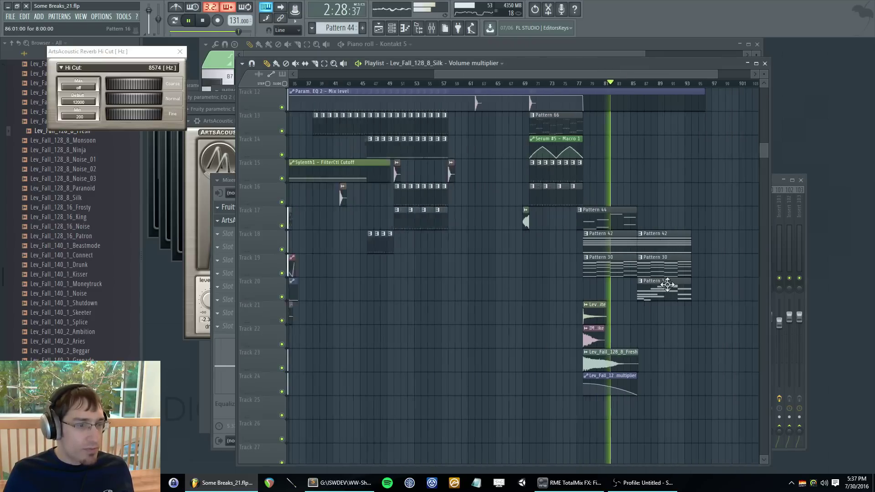
{"action": "scroll", "coordinate": [668, 285], "scroll_direction": "up", "scroll_amount": 3}
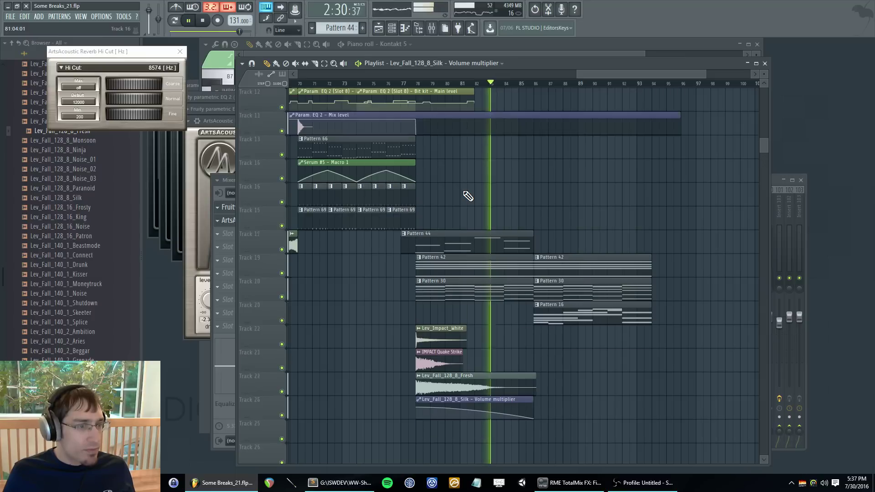
{"action": "key", "text": "F4"}
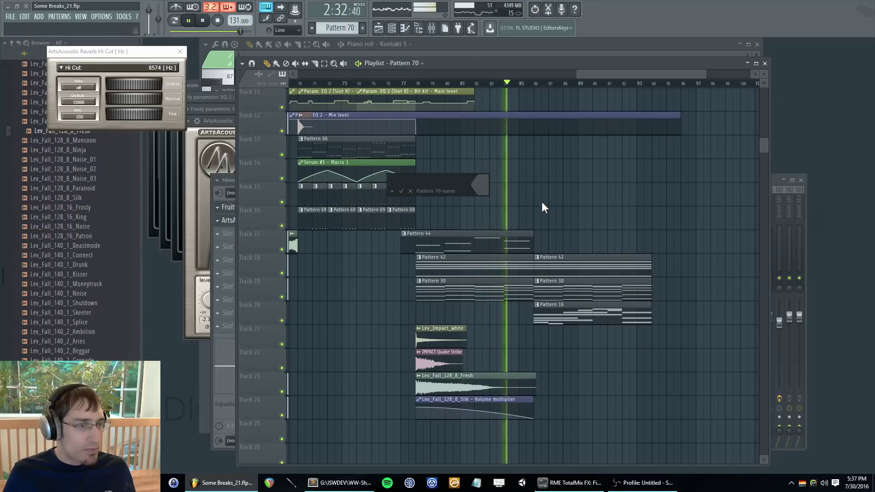
{"action": "key", "text": "Return"}
{"action": "left_click", "coordinate": [542, 200]}
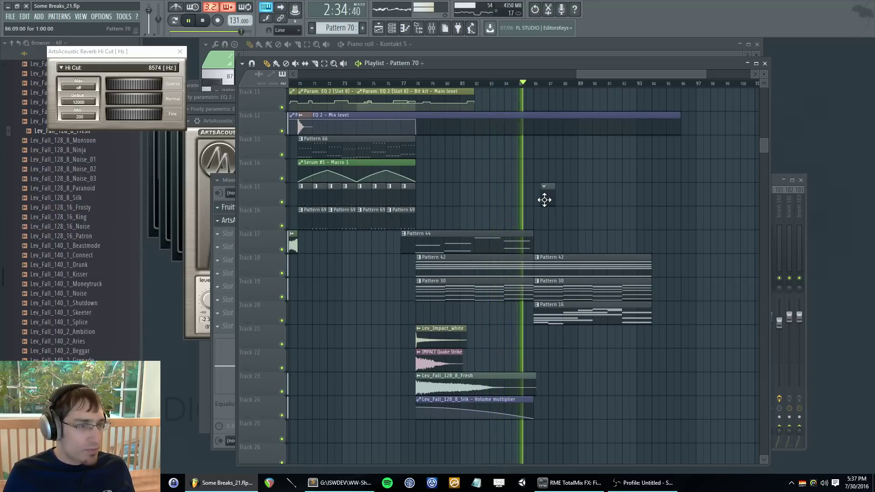
- Stop playback and make a time selection over bars 86 to 93 in the playlist
{"action": "key", "text": "F6"}
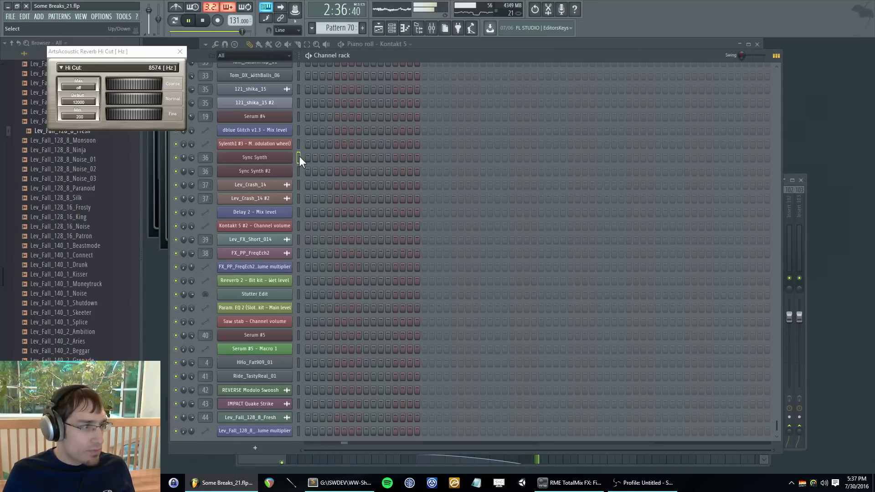
{"action": "key", "text": "F5"}
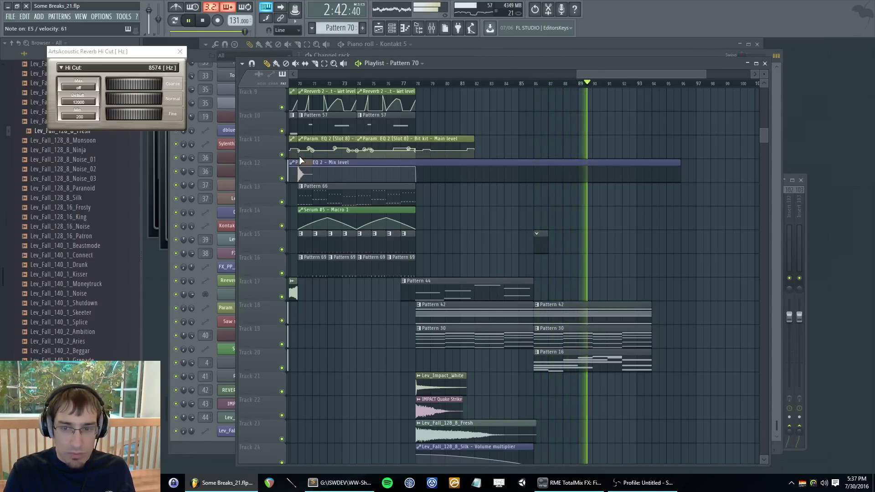
{"action": "key", "text": "F5"}
{"action": "key", "text": "F6"}
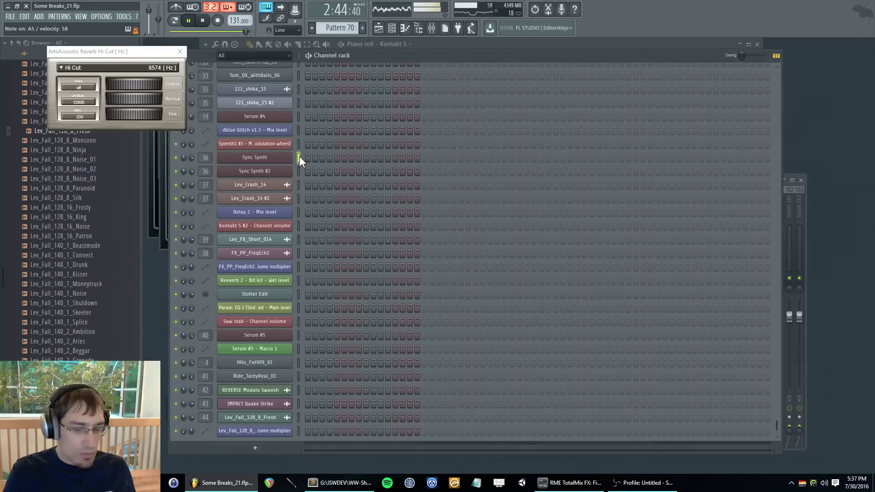
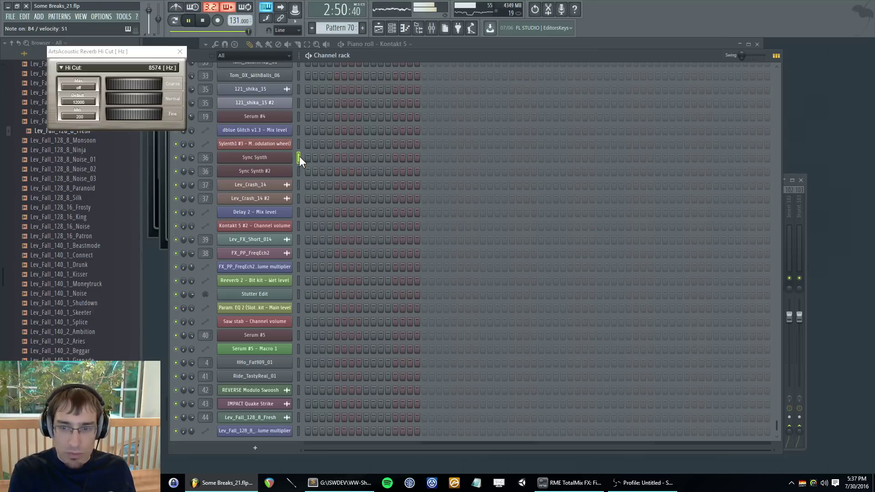
{"action": "key", "text": "F5"}
{"action": "key", "text": "space"}
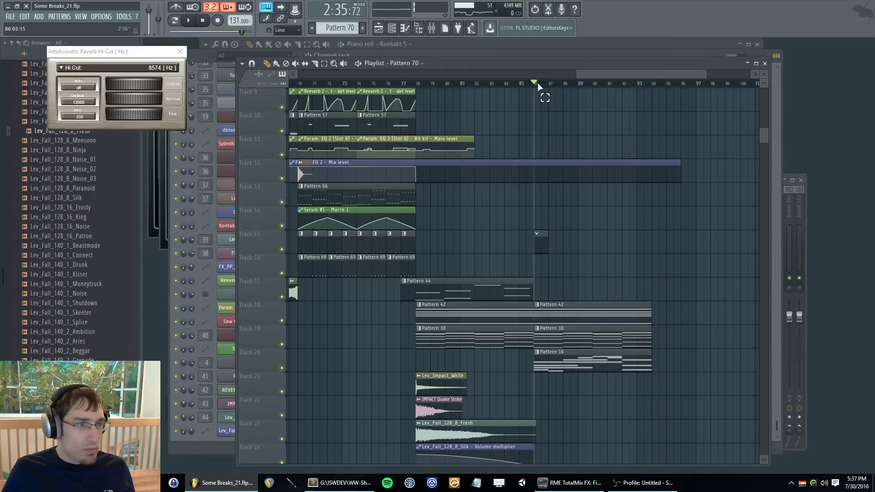
{"action": "left_click_drag", "start_coordinate": [539, 85], "coordinate": [660, 94]}
- Close the ArtsAcoustic Reverb Hi Cut control window and save the project
{"action": "key", "text": "F6"}
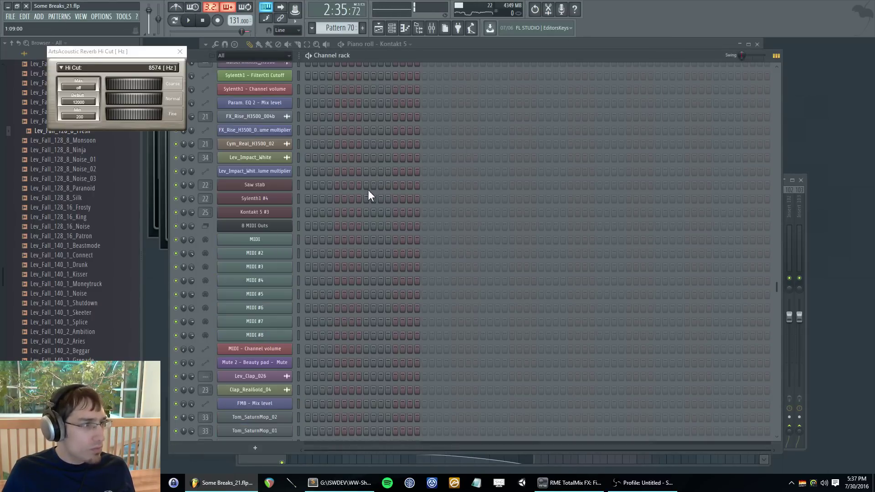
{"action": "scroll", "coordinate": [362, 198], "scroll_direction": "down", "scroll_amount": 6}
{"action": "left_click", "coordinate": [180, 51]}
{"action": "left_click", "coordinate": [10, 17]}
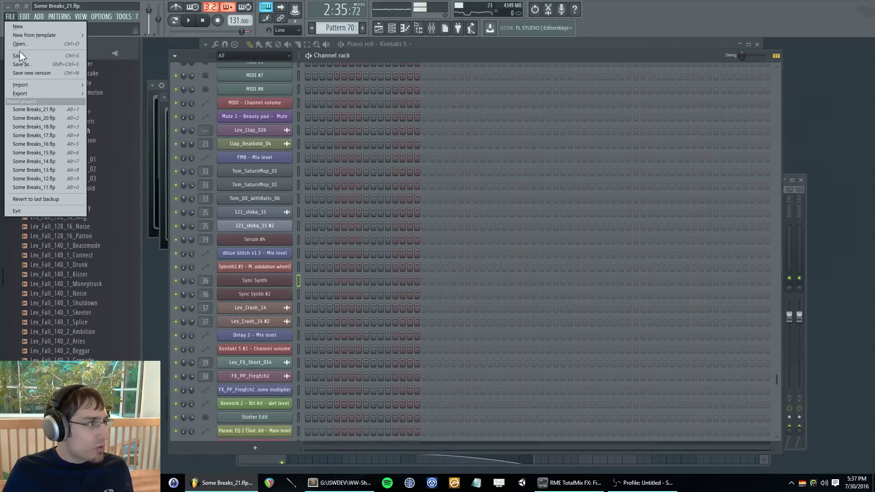
- Look at the Omnisphere instrument and its currently loaded patch
{"action": "scroll", "coordinate": [382, 185], "scroll_direction": "up", "scroll_amount": 4}
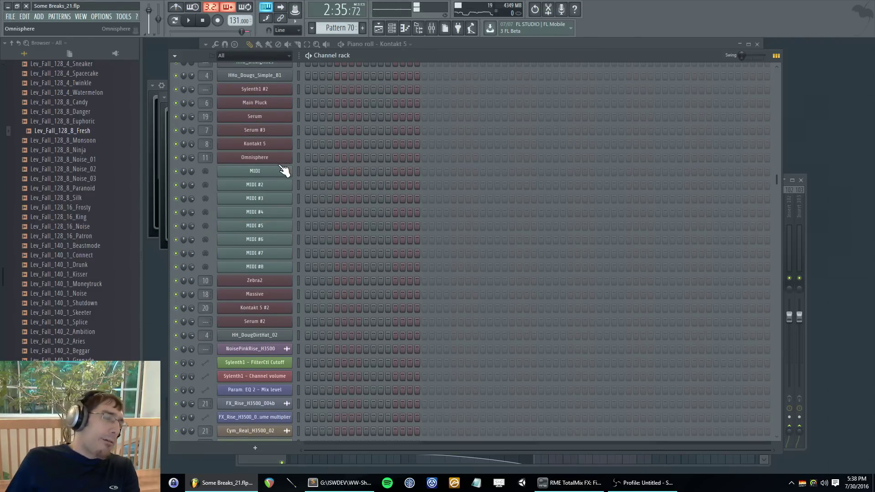
{"action": "left_click", "coordinate": [290, 160]}
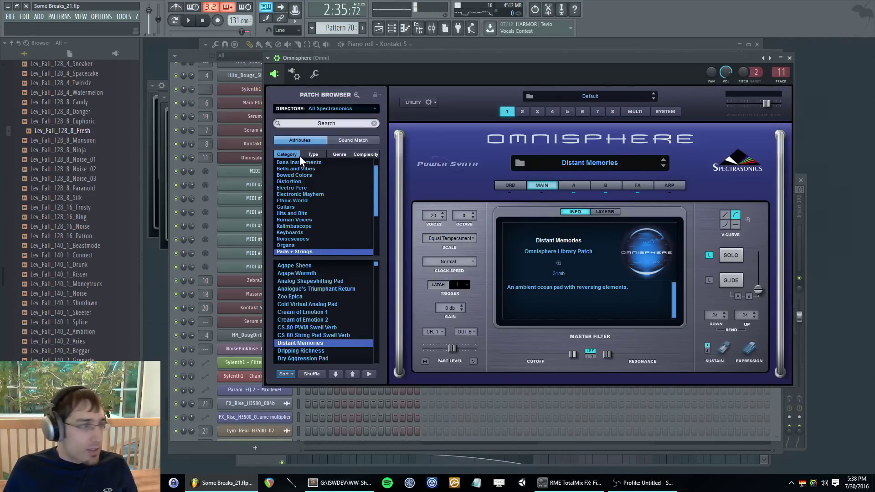
{"action": "key", "text": "Escape"}
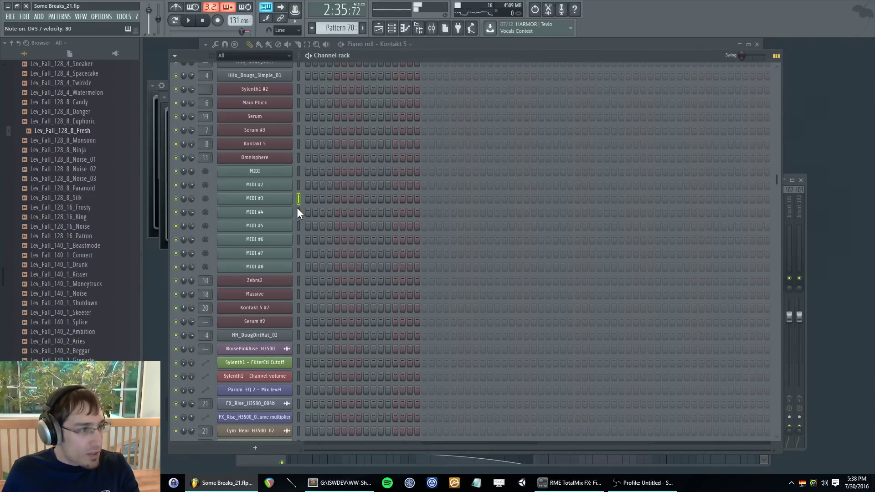
- Check the channel and port settings of MIDI #3 and MIDI #4, leaving MIDI #4 selected for playing
{"action": "left_click", "coordinate": [289, 212]}
{"action": "left_click_drag", "start_coordinate": [285, 85], "coordinate": [473, 113]}
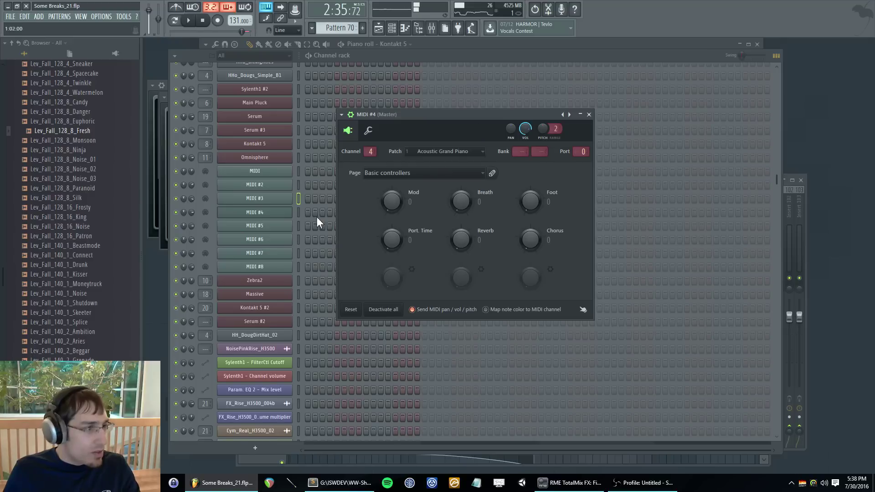
{"action": "key", "text": "Escape"}
{"action": "left_click", "coordinate": [269, 202]}
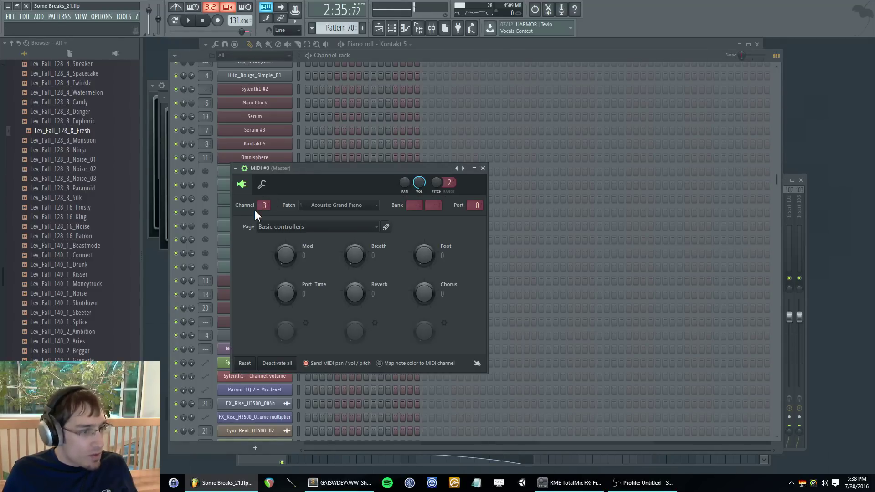
{"action": "key", "text": "Escape"}
{"action": "left_click", "coordinate": [262, 214]}
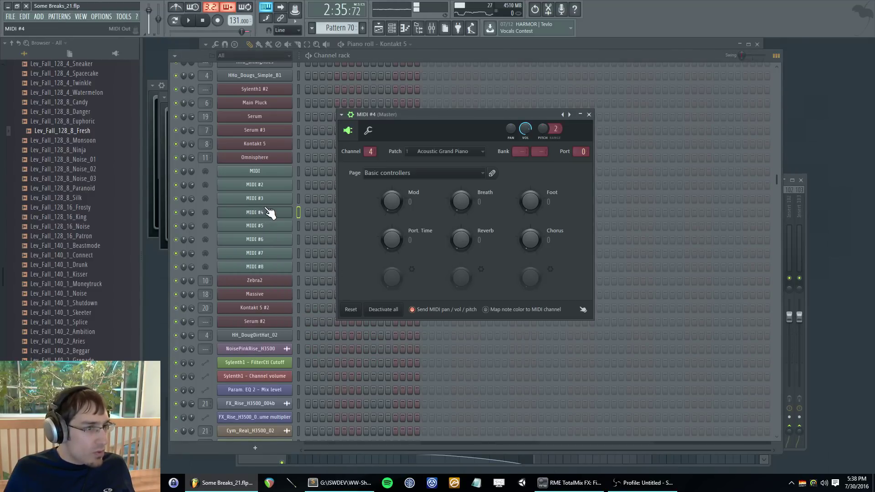
{"action": "key", "text": "Escape"}
- Open part 4 in Omnisphere and filter its patch browser to the Ethnic World category
{"action": "left_click", "coordinate": [272, 158]}
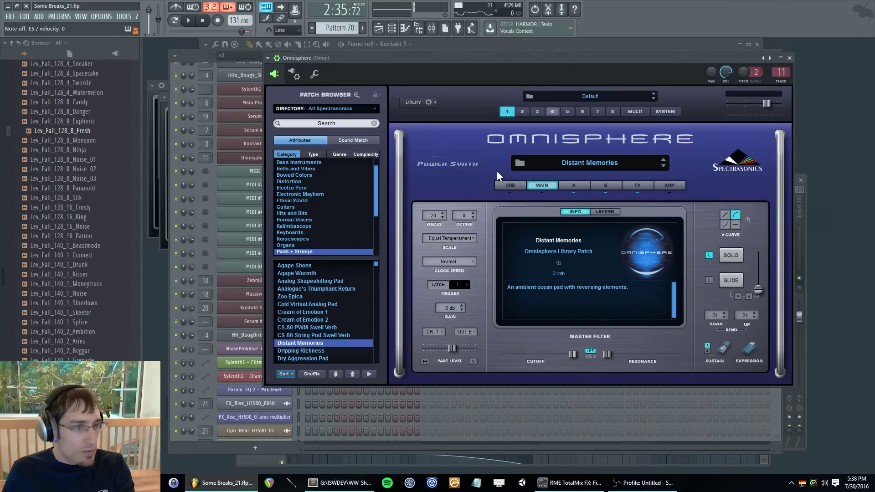
{"action": "left_click", "coordinate": [553, 112]}
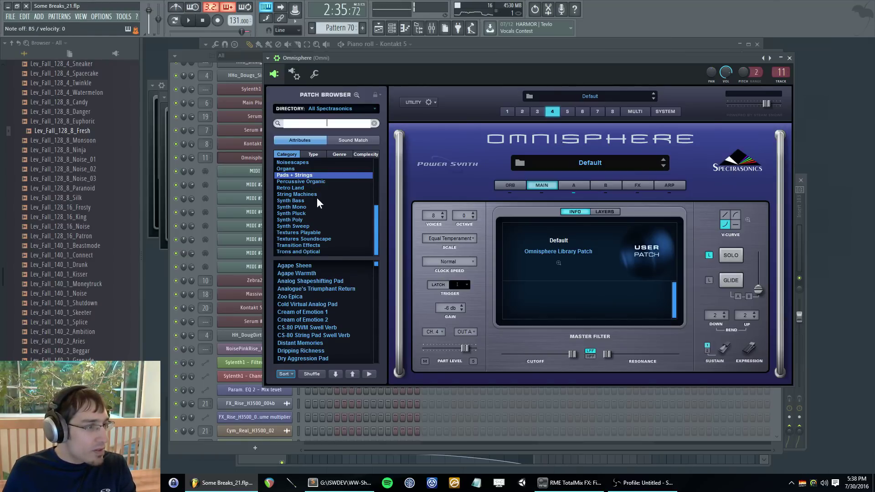
{"action": "scroll", "coordinate": [370, 214], "scroll_direction": "up", "scroll_amount": 4}
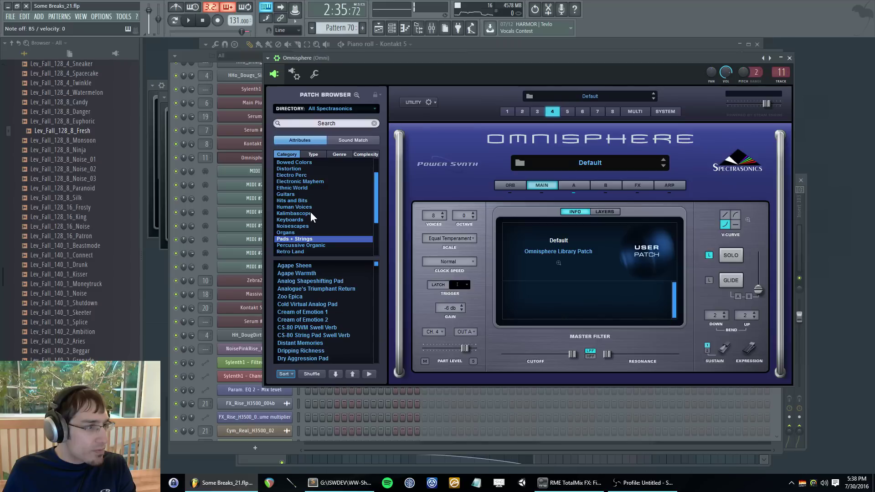
{"action": "scroll", "coordinate": [314, 207], "scroll_direction": "up", "scroll_amount": 1}
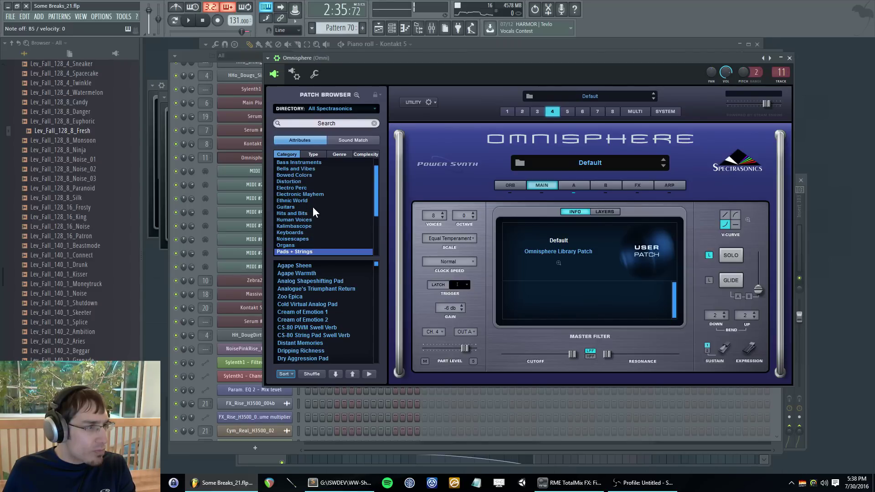
{"action": "left_click", "coordinate": [309, 200]}
- Audition Egyptian Saz a and Hybrid Indian Pluck, and load Imaginary Asian Plucked Strings into part 4
{"action": "scroll", "coordinate": [336, 283], "scroll_direction": "down", "scroll_amount": 6}
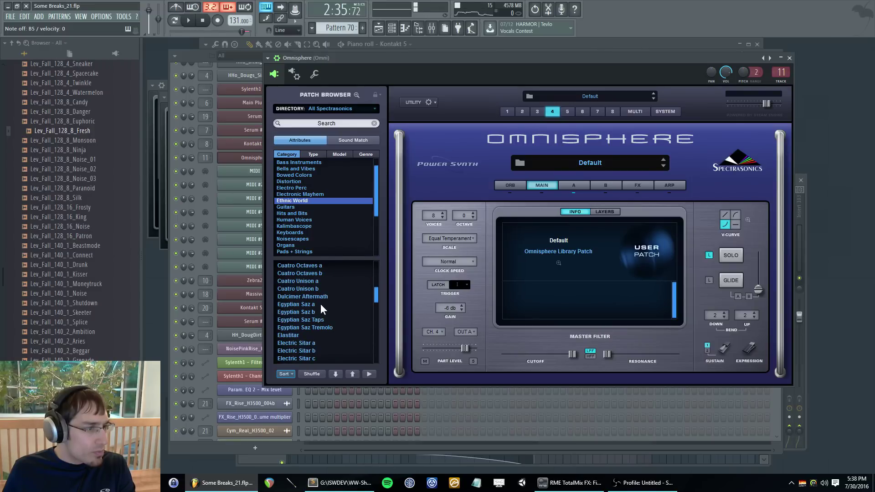
{"action": "left_click", "coordinate": [321, 305]}
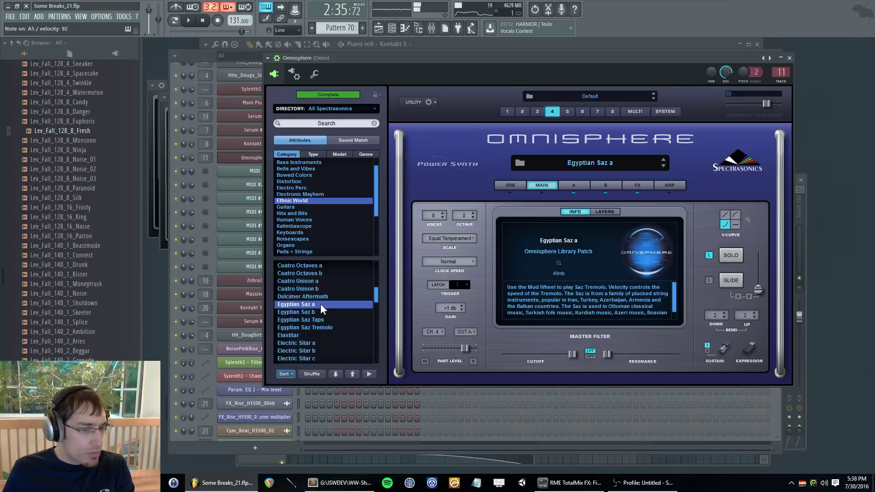
{"action": "scroll", "coordinate": [321, 305], "scroll_direction": "down", "scroll_amount": 2}
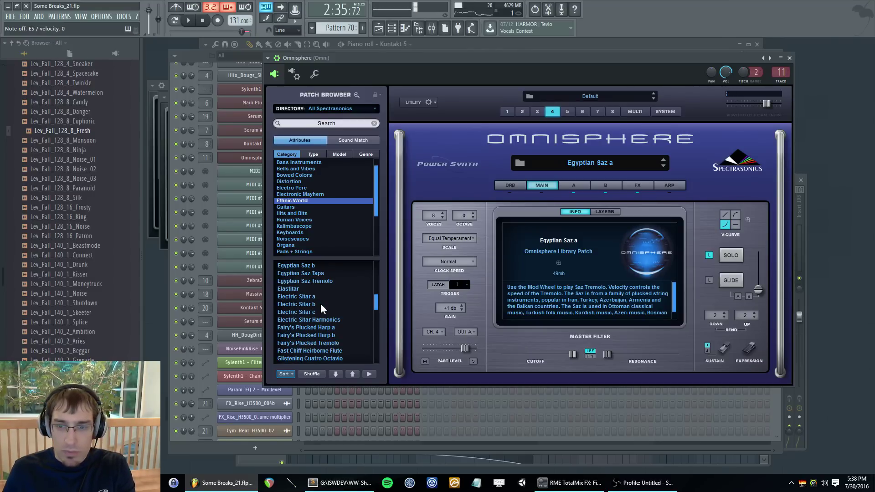
{"action": "scroll", "coordinate": [321, 303], "scroll_direction": "down", "scroll_amount": 4}
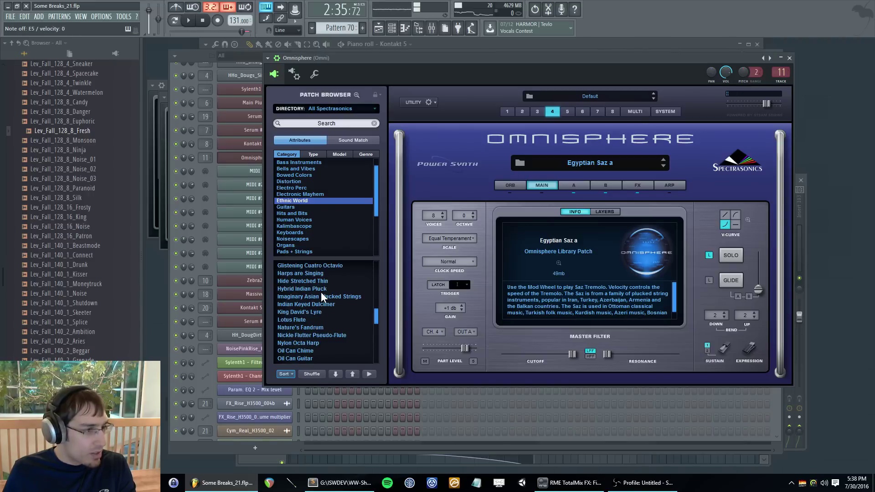
{"action": "left_click", "coordinate": [321, 290]}
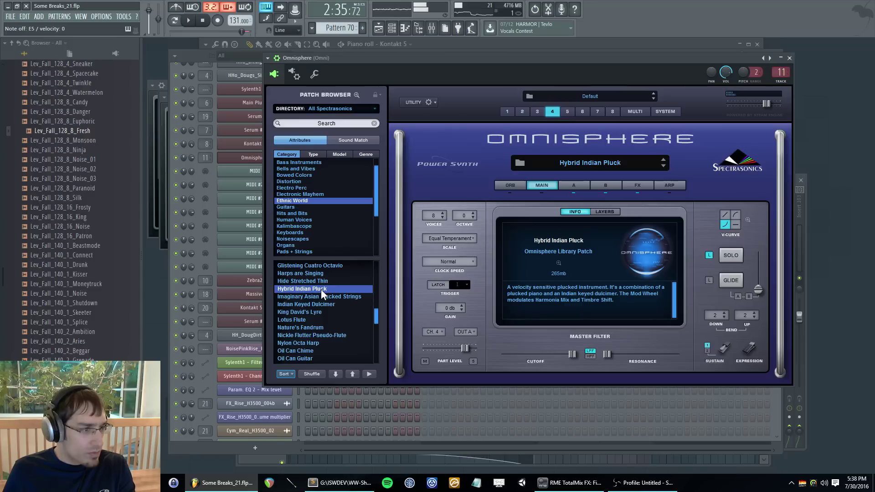
{"action": "left_click", "coordinate": [321, 297]}
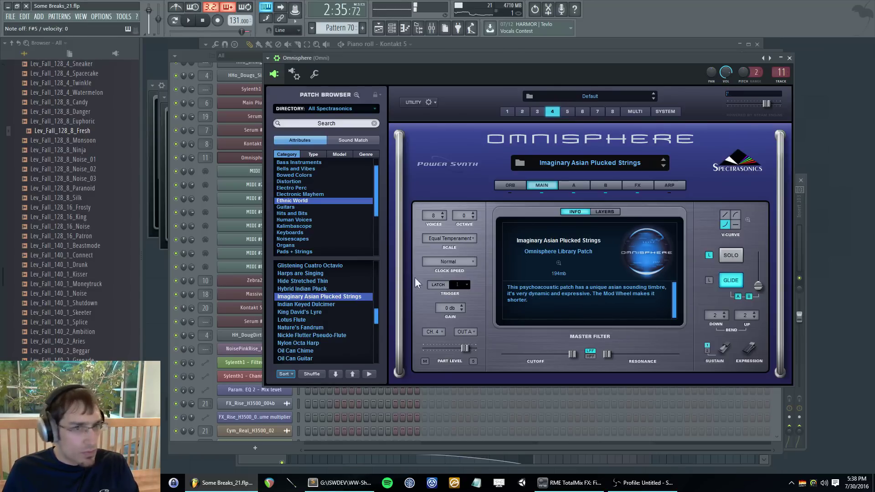
- Change the output assignment of part 4, Imaginary Asian Plucked Strings, in Omnisphere's Multi mixer
{"action": "key", "text": "F9"}
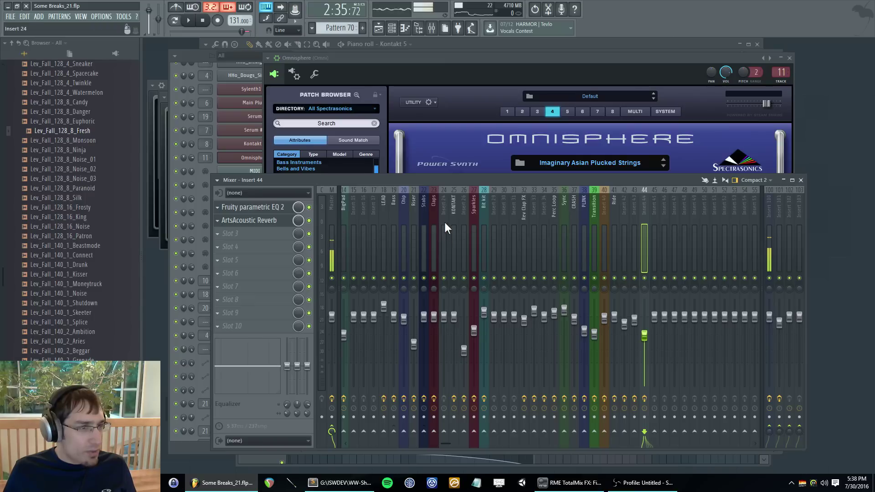
{"action": "left_click", "coordinate": [633, 112]}
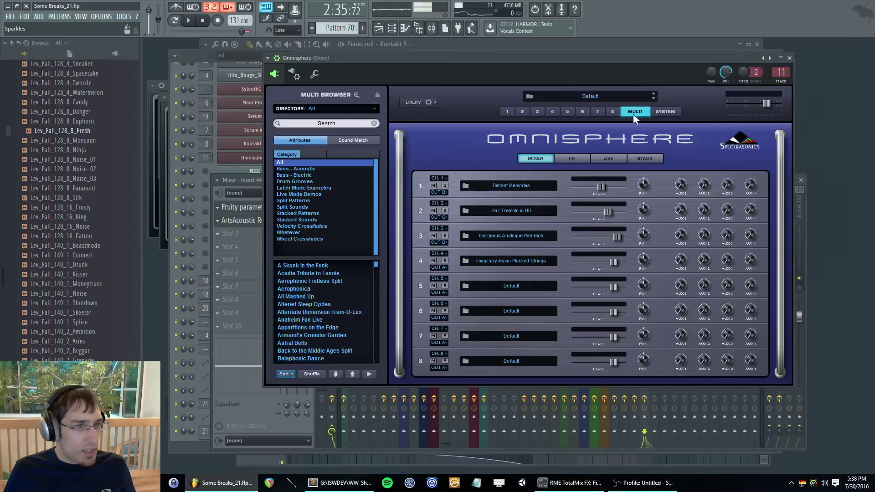
{"action": "left_click", "coordinate": [439, 269]}
{"action": "left_click", "coordinate": [446, 309]}
- Add Fruity Parametric EQ 2 to mixer Insert 15 and raise the equalizer's main level
{"action": "key", "text": "F9"}
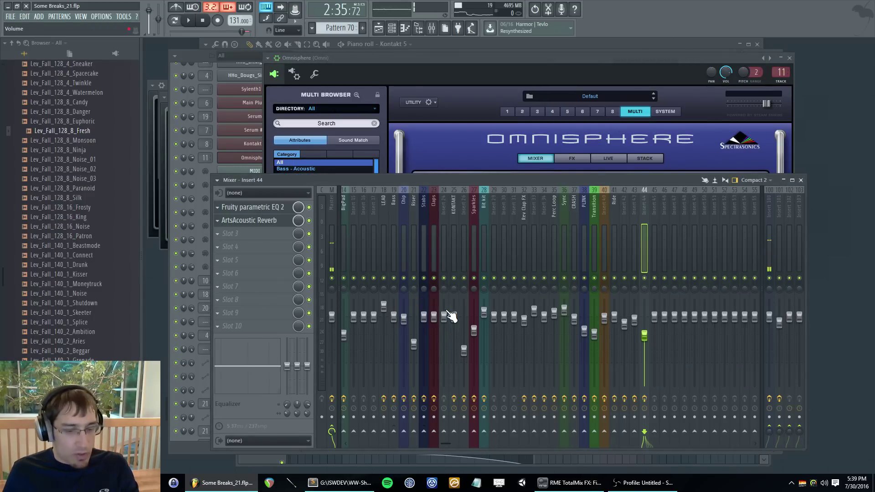
{"action": "left_click", "coordinate": [419, 204]}
{"action": "scroll", "coordinate": [418, 207], "scroll_direction": "up", "scroll_amount": 3}
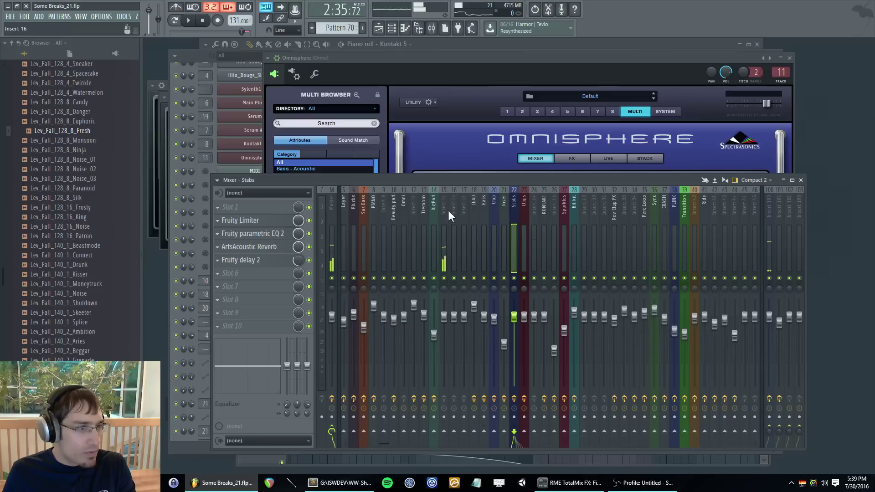
{"action": "left_click", "coordinate": [442, 213]}
{"action": "left_click", "coordinate": [226, 234]}
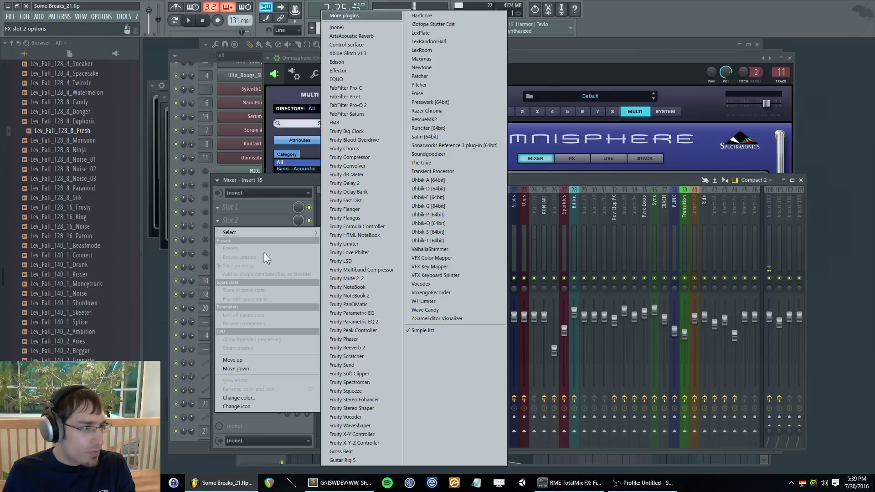
{"action": "left_click", "coordinate": [337, 315]}
{"action": "left_click_drag", "start_coordinate": [366, 171], "coordinate": [366, 151]}
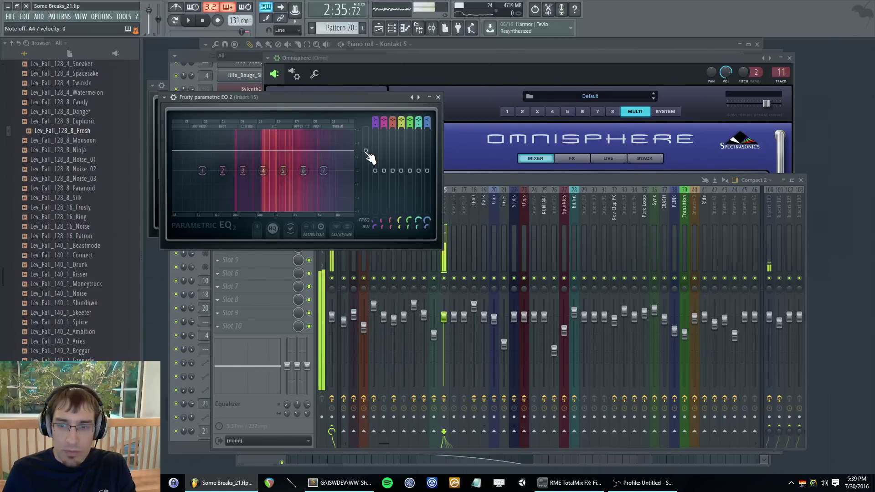
- Move the short Pattern 70 clip on Track 15 of the playlist one bar earlier so it starts at bar 85
{"action": "key", "text": "F5"}
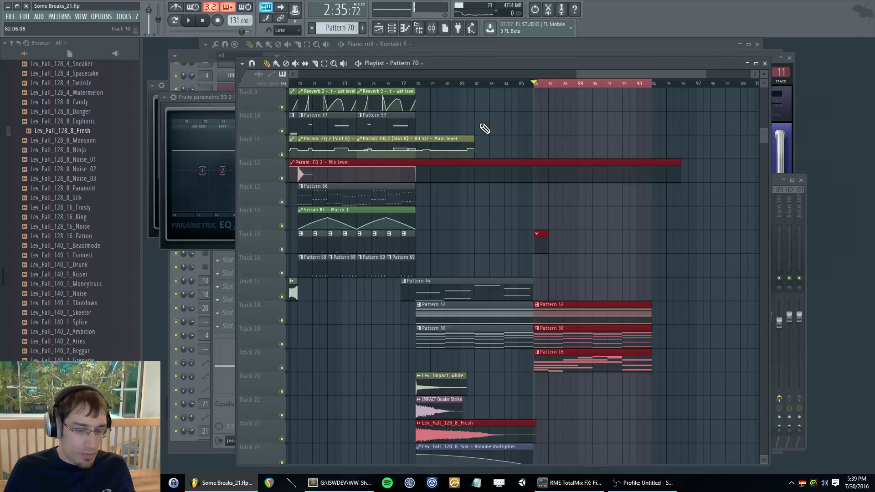
{"action": "left_click", "coordinate": [504, 84]}
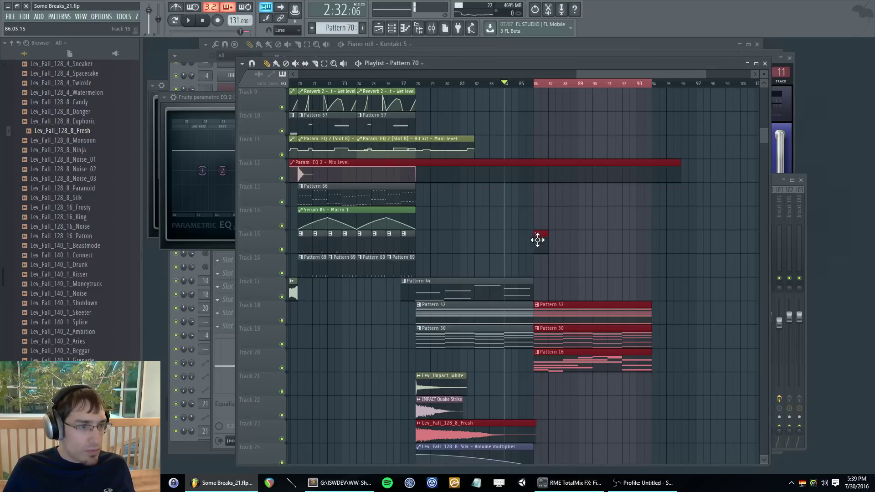
{"action": "left_click", "coordinate": [520, 244], "text": "ctrl"}
{"action": "left_click", "coordinate": [535, 233]}
{"action": "left_click", "coordinate": [533, 233]}
{"action": "left_click_drag", "start_coordinate": [541, 236], "coordinate": [524, 239]}
- Record a live melody into Pattern 70 from bar 85 through the section up to bar 93, and disarm recording
{"action": "key", "text": "space"}
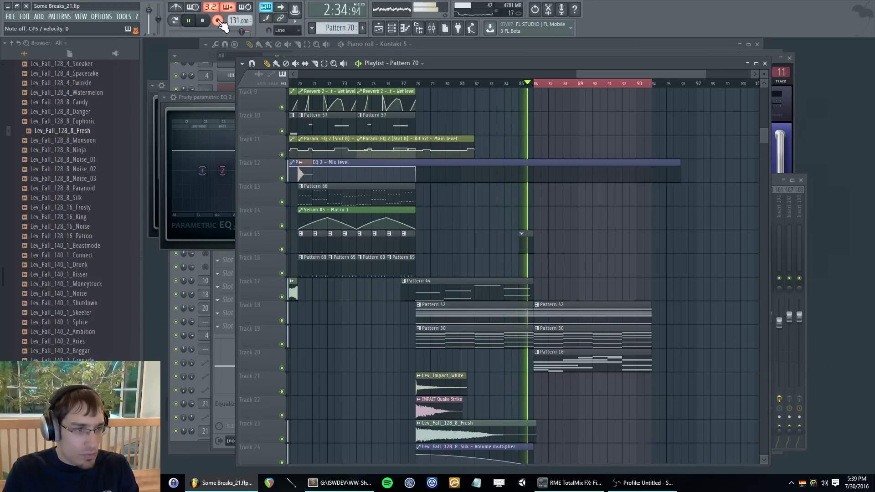
{"action": "key", "text": "space"}
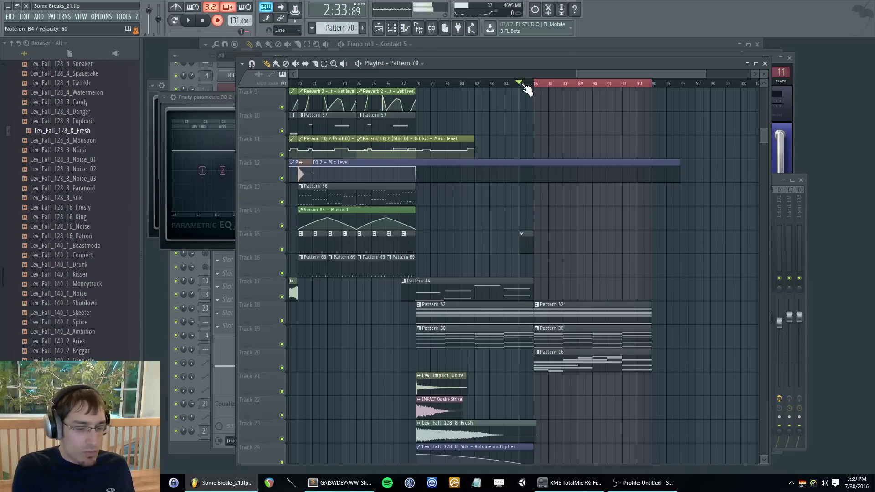
{"action": "key", "text": "space"}
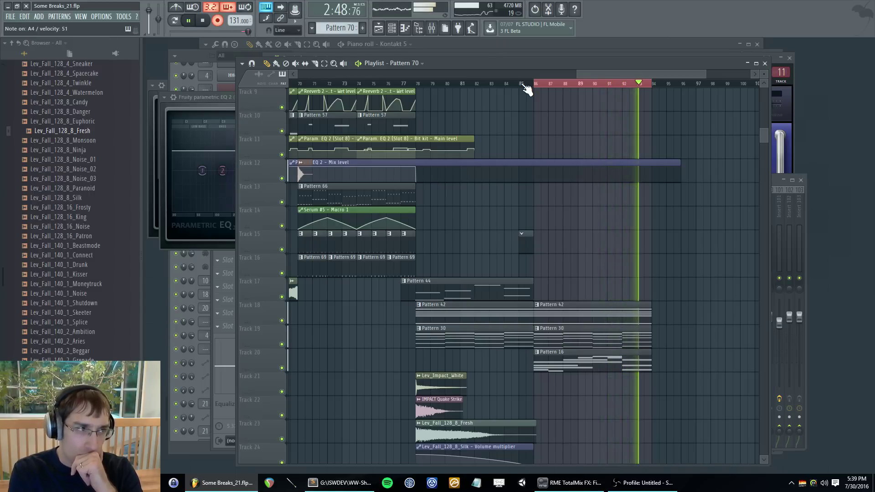
{"action": "key", "text": "space"}
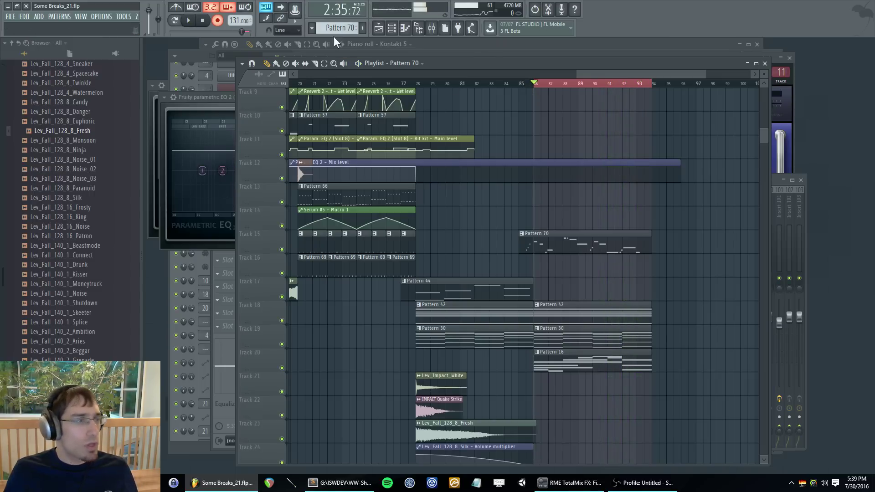
{"action": "key", "text": "F5"}
{"action": "left_click", "coordinate": [218, 21]}
- Search part 4's patch browser in Omnisphere for "hang" and load the Hang Drum ^ patch
{"action": "key", "text": "F6"}
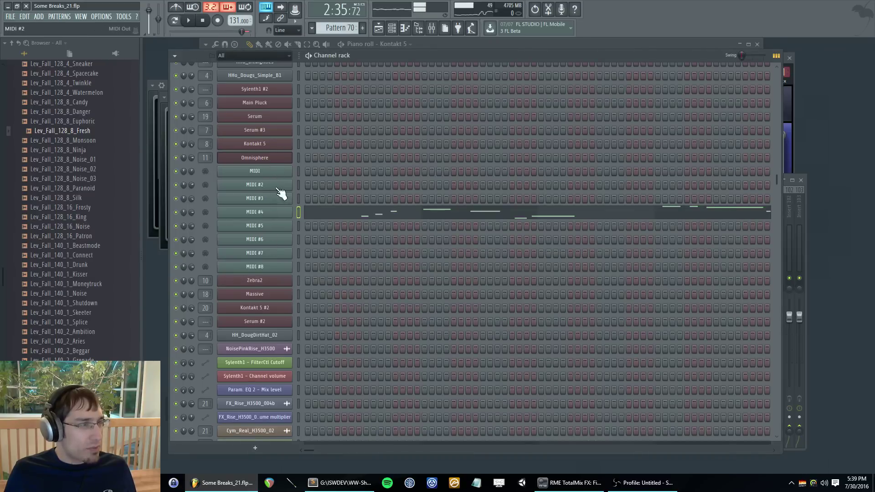
{"action": "left_click", "coordinate": [275, 161]}
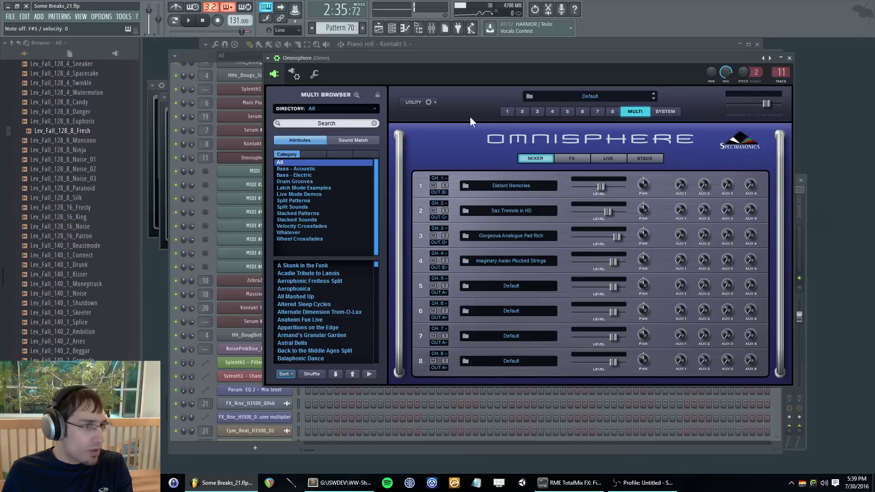
{"action": "left_click", "coordinate": [557, 112]}
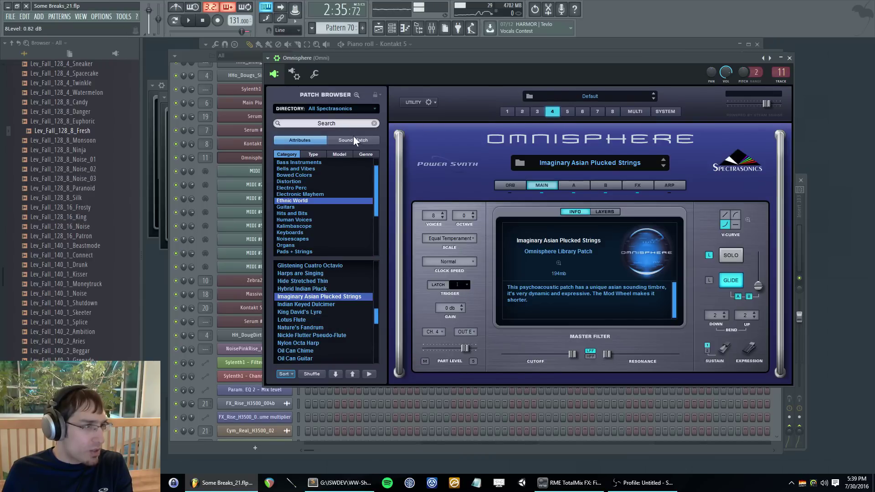
{"action": "left_click", "coordinate": [352, 124]}
{"action": "type", "text": "hang"}
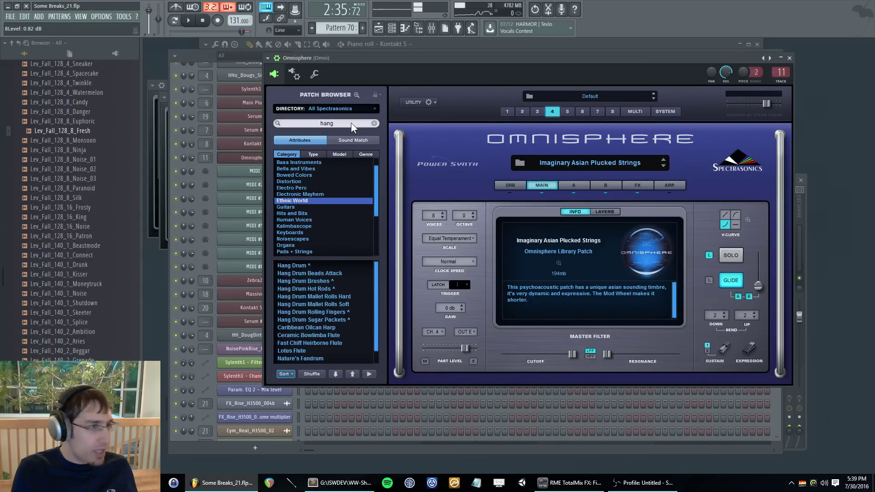
{"action": "left_click", "coordinate": [328, 269]}
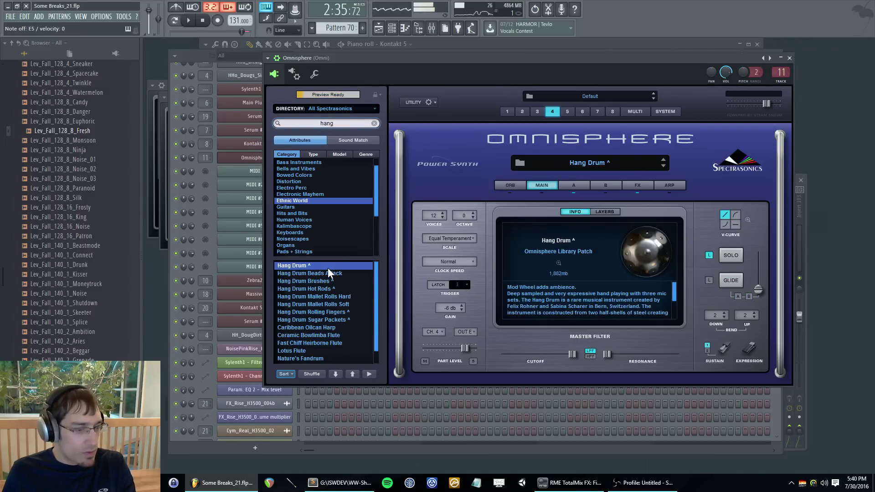
- Play the section and quantize the start times of the recorded MIDI #4 notes with durations left unchanged
{"action": "left_click", "coordinate": [187, 52]}
{"action": "key", "text": "F9"}
{"action": "key", "text": "space"}
{"action": "key", "text": "F5"}
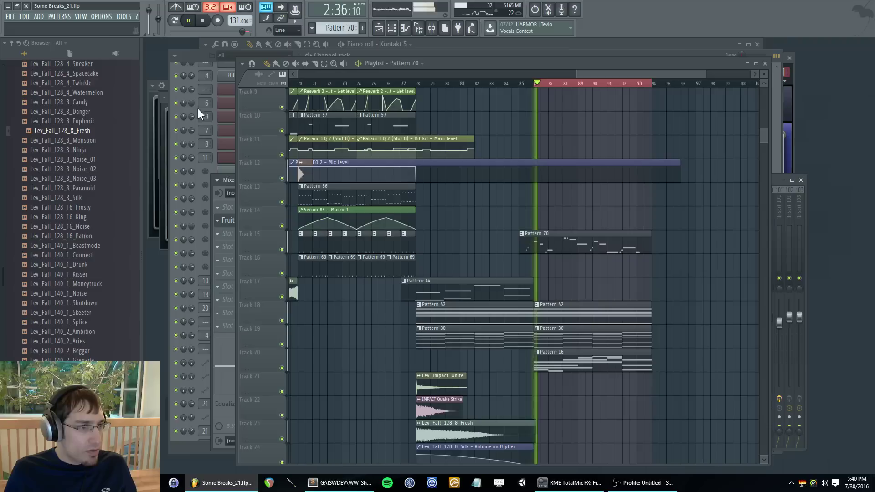
{"action": "key", "text": "F6"}
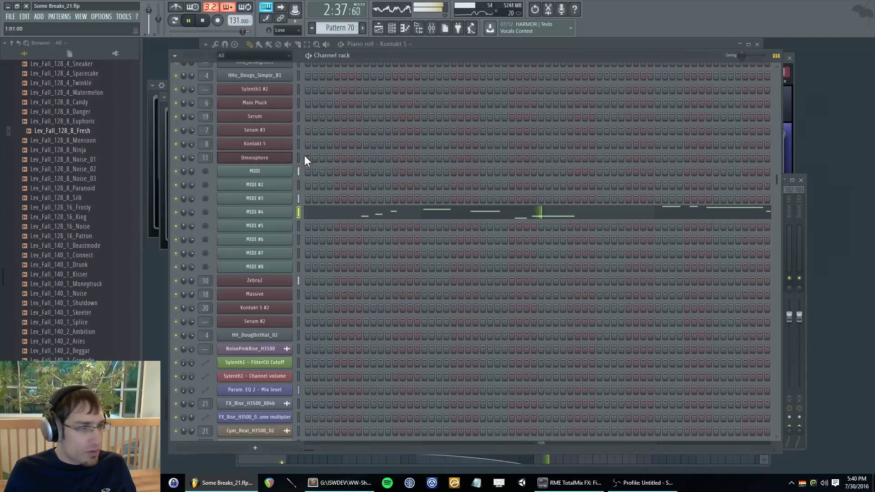
{"action": "right_click", "coordinate": [275, 213]}
{"action": "left_click", "coordinate": [303, 214]}
{"action": "key", "text": "alt+q"}
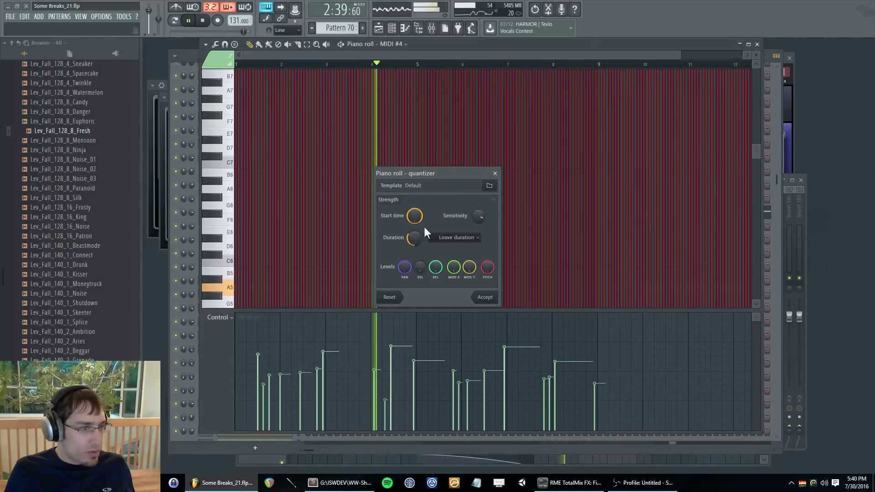
{"action": "left_click", "coordinate": [483, 297]}
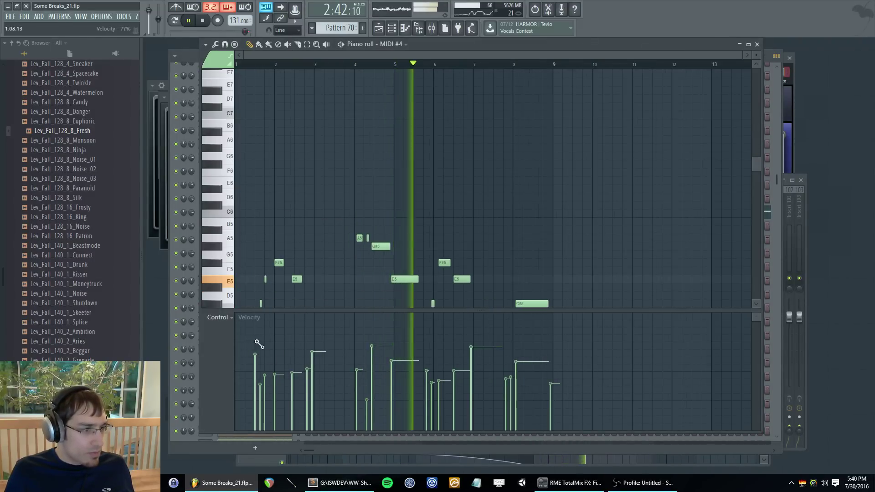
- Even out the velocities of all MIDI #4 notes to a nearly uniform level of about 77%
{"action": "left_click_drag", "start_coordinate": [256, 344], "coordinate": [575, 336]}
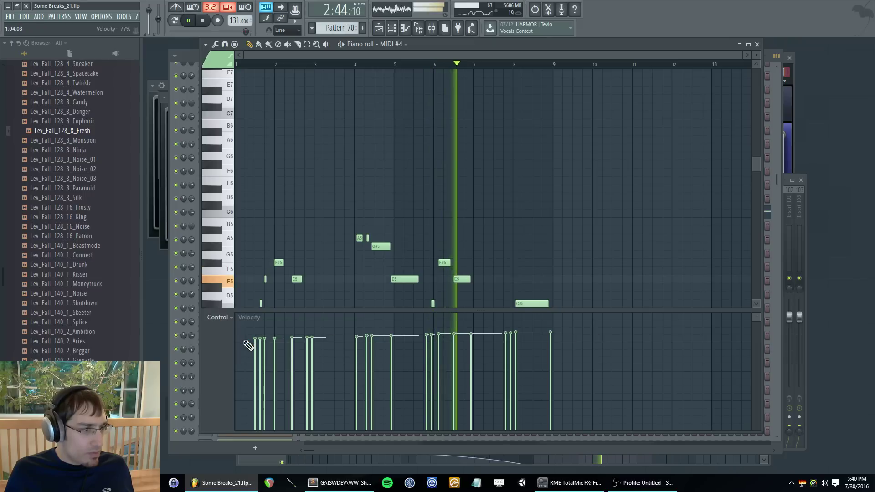
{"action": "left_click_drag", "start_coordinate": [246, 343], "coordinate": [570, 342]}
{"action": "key", "text": "space"}
{"action": "scroll", "coordinate": [303, 216], "scroll_direction": "down", "scroll_amount": 3}
{"action": "key", "text": "space"}
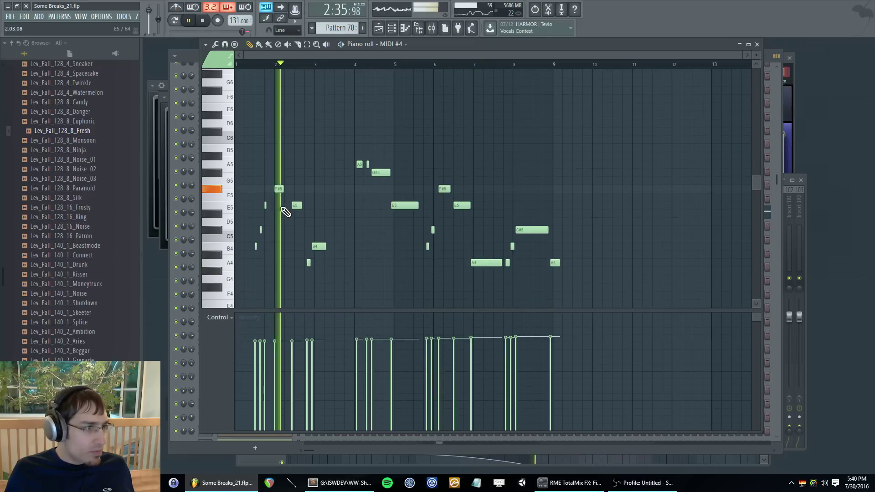
- Start the playlist's time selection at bar 85 and play the section from there while following the MIDI #4 notes
{"action": "scroll", "coordinate": [282, 208], "scroll_direction": "up", "scroll_amount": 3}
{"action": "key", "text": "space"}
{"action": "key", "text": "F5"}
{"action": "key", "text": "space"}
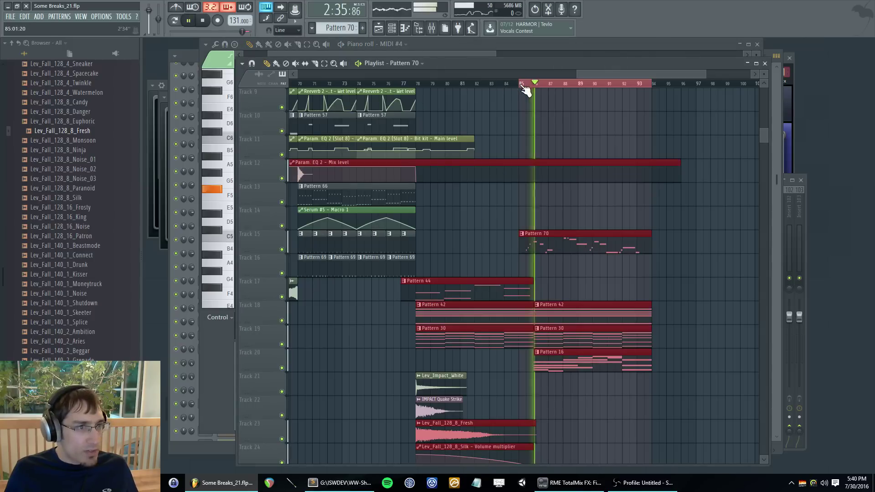
{"action": "left_click", "coordinate": [521, 84]}
{"action": "key", "text": "F5"}
{"action": "scroll", "coordinate": [261, 165], "scroll_direction": "up", "scroll_amount": 2}
{"action": "left_click_drag", "start_coordinate": [305, 55], "coordinate": [241, 56]}
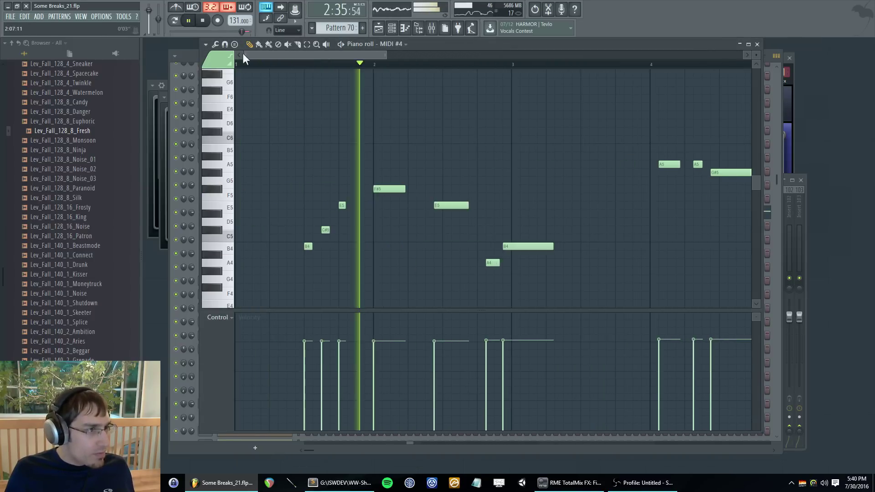
{"action": "scroll", "coordinate": [434, 190], "scroll_direction": "down", "scroll_amount": 3}
{"action": "key", "text": "space"}
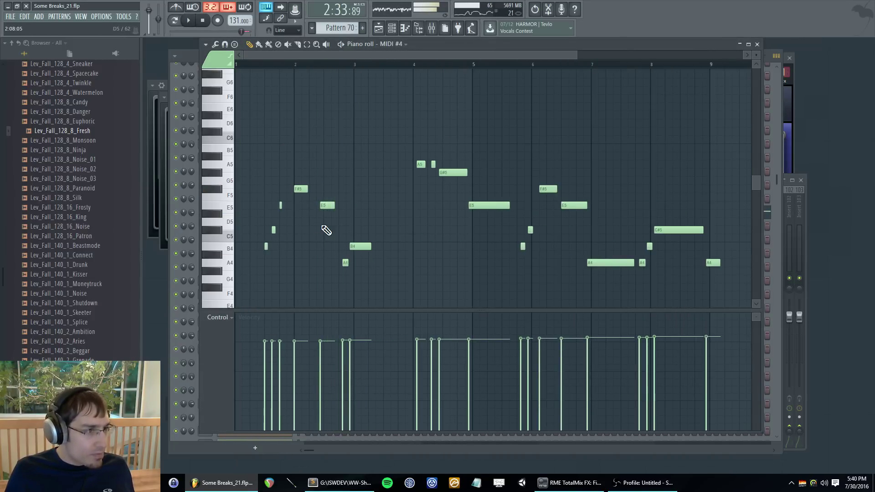
- Raise the velocities of all MIDI #4 notes to an even level of about 84%
{"action": "scroll", "coordinate": [326, 225], "scroll_direction": "up", "scroll_amount": 2}
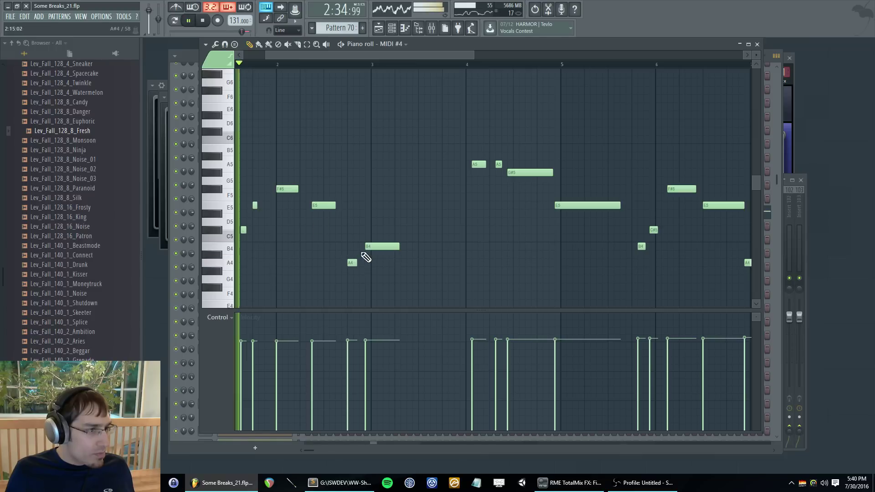
{"action": "scroll", "coordinate": [363, 249], "scroll_direction": "down", "scroll_amount": 2}
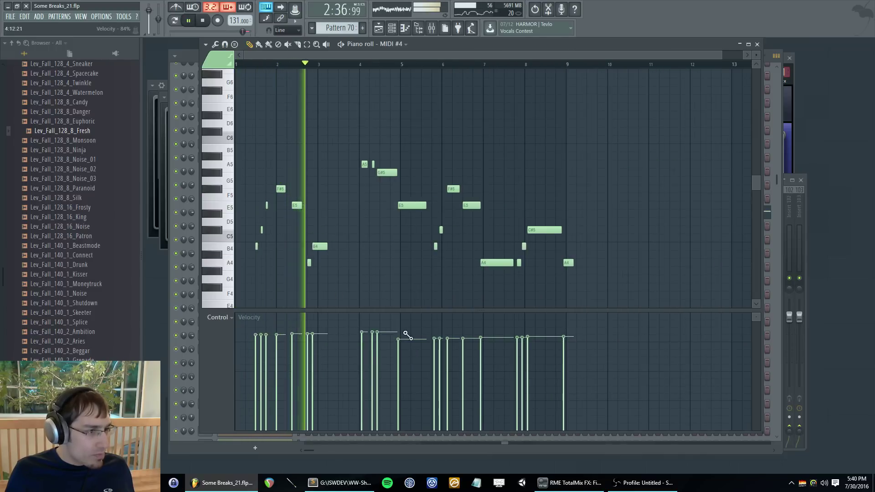
{"action": "scroll", "coordinate": [378, 238], "scroll_direction": "up", "scroll_amount": 2}
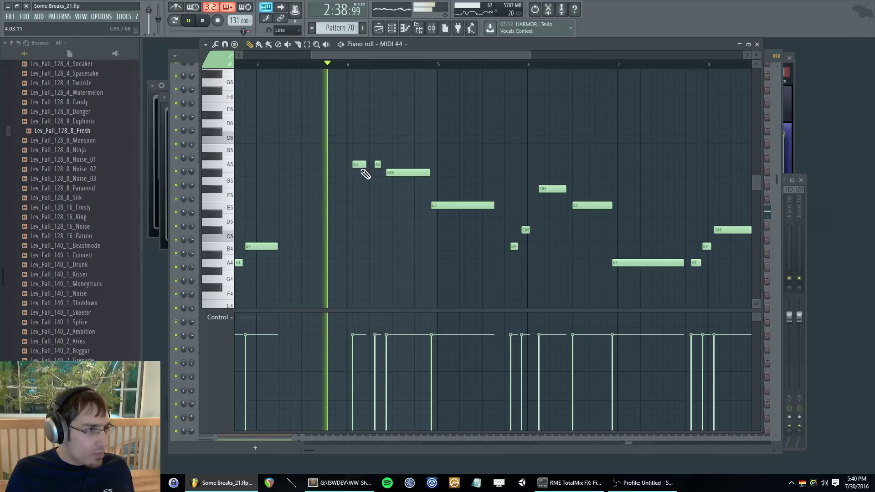
- Shift the two A5 notes and the G#5 earlier so the phrase starts on bar 4, and nudge the following E5 earlier too
{"action": "left_click_drag", "start_coordinate": [357, 164], "coordinate": [385, 172]}
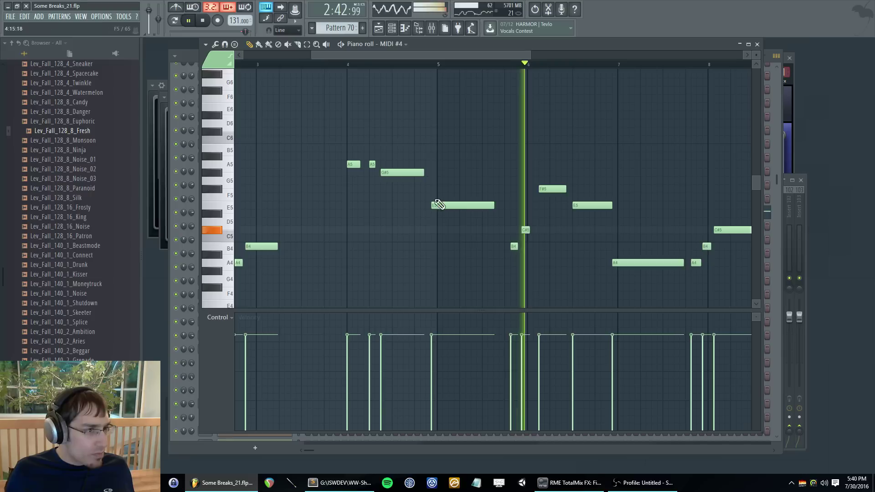
{"action": "left_click_drag", "start_coordinate": [446, 205], "coordinate": [440, 205]}
{"action": "key", "text": "space"}
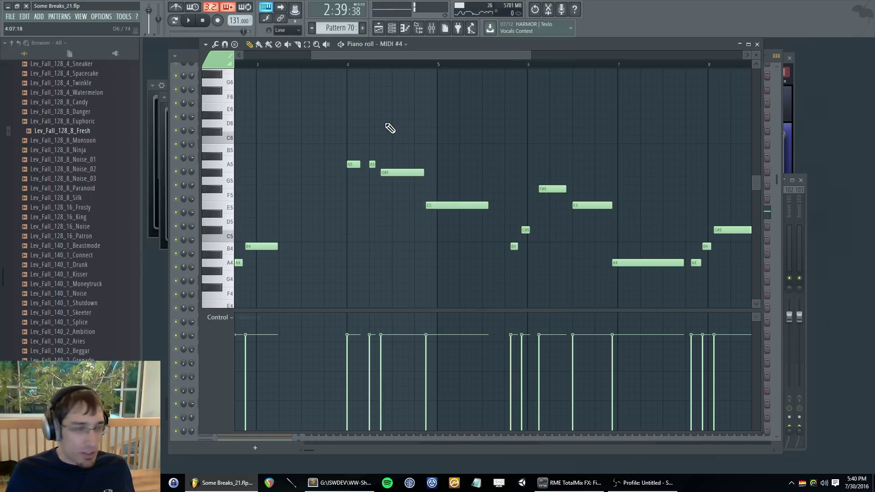
- Nudge the B4 and C#5 pickup notes before bar 6 earlier, and shift the following F#5 and E5 so the F#5 starts on bar 6
{"action": "key", "text": "space"}
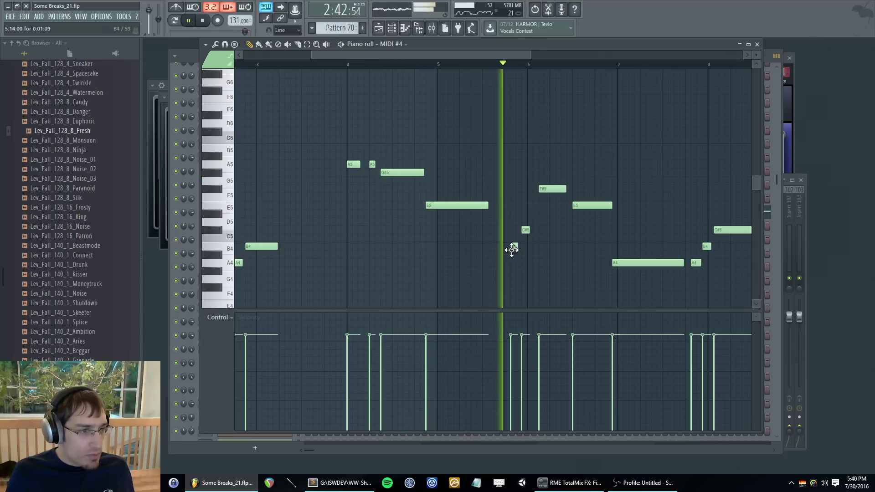
{"action": "left_click_drag", "start_coordinate": [513, 247], "coordinate": [507, 247]}
{"action": "key", "text": "space"}
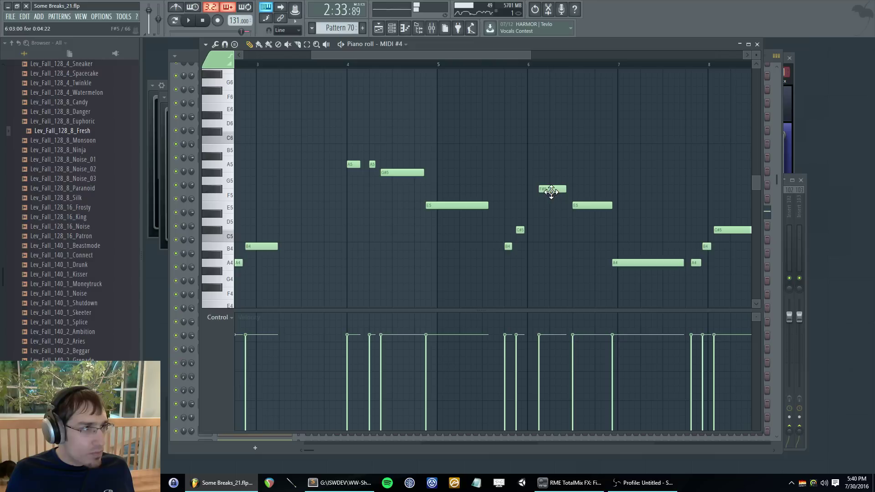
{"action": "left_click_drag", "start_coordinate": [551, 192], "coordinate": [568, 204]}
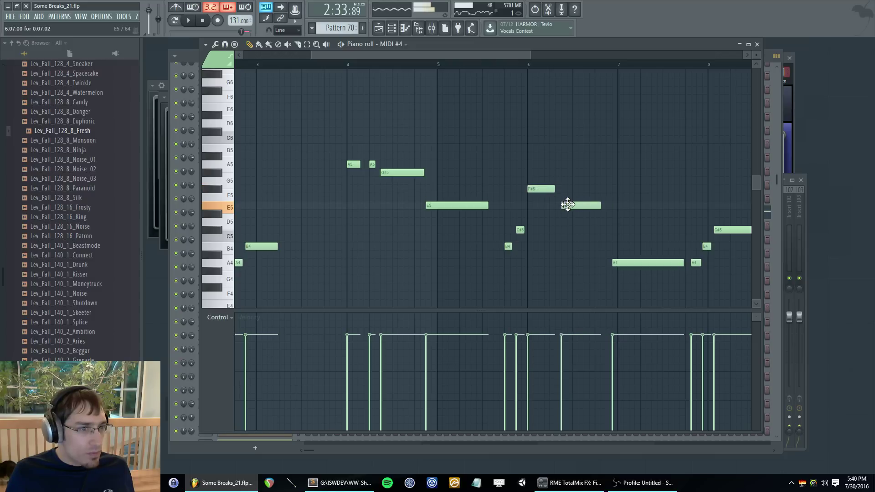
- Shift the last phrase's notes earlier so the long C#5 starts on bar 8, and raise the B4 just before it to E5
{"action": "left_click", "coordinate": [501, 66]}
{"action": "key", "text": "space"}
{"action": "left_click_drag", "start_coordinate": [623, 266], "coordinate": [588, 206]}
{"action": "scroll", "coordinate": [630, 270], "scroll_direction": "down", "scroll_amount": 2}
{"action": "scroll", "coordinate": [709, 290], "scroll_direction": "up", "scroll_amount": 5}
{"action": "key", "text": "space"}
{"action": "right_click", "coordinate": [617, 230]}
{"action": "left_click", "coordinate": [602, 230]}
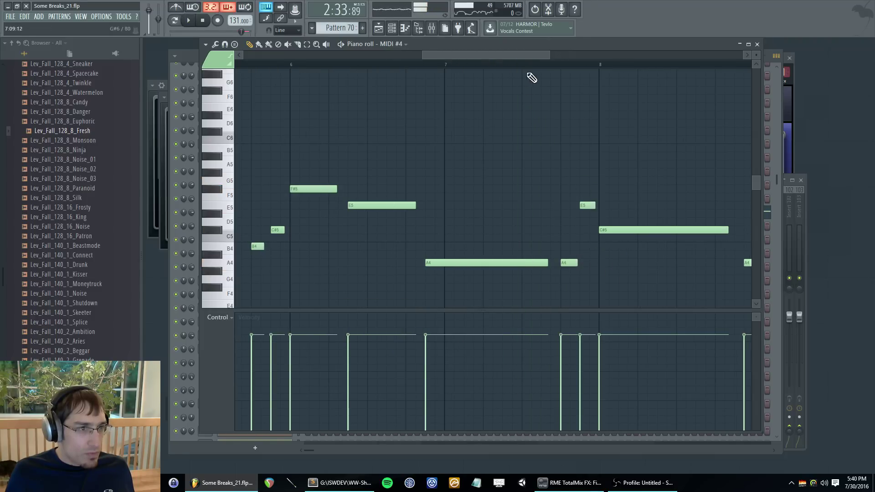
- Delete the final A4 note just before bar 9 and play back the end of the melody
{"action": "left_click", "coordinate": [528, 65]}
{"action": "key", "text": "space"}
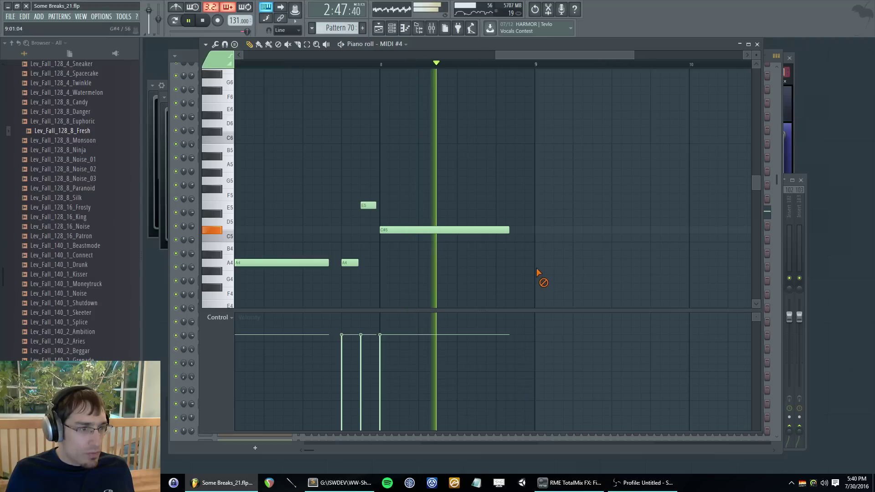
{"action": "key", "text": "space"}
{"action": "key", "text": "space"}
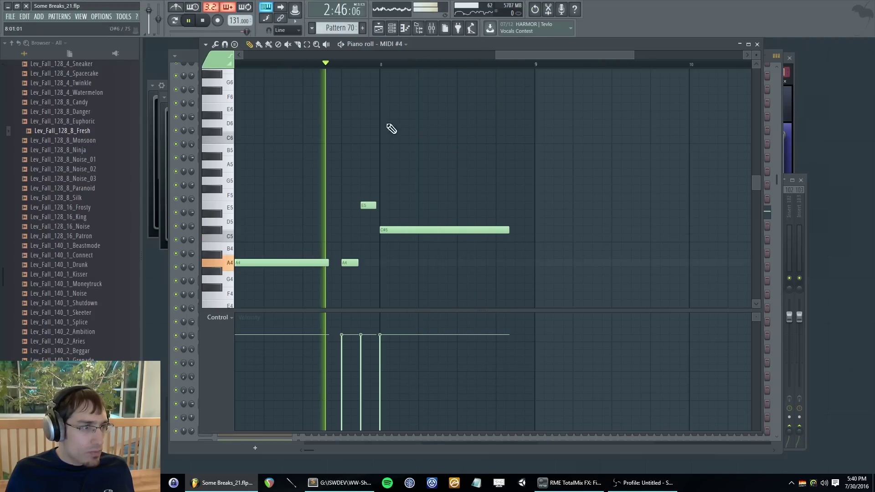
- Add a G#5 note at 8:07:00 above the long C#5 and shorten it to end shortly after the start of bar 9
{"action": "left_click", "coordinate": [440, 165]}
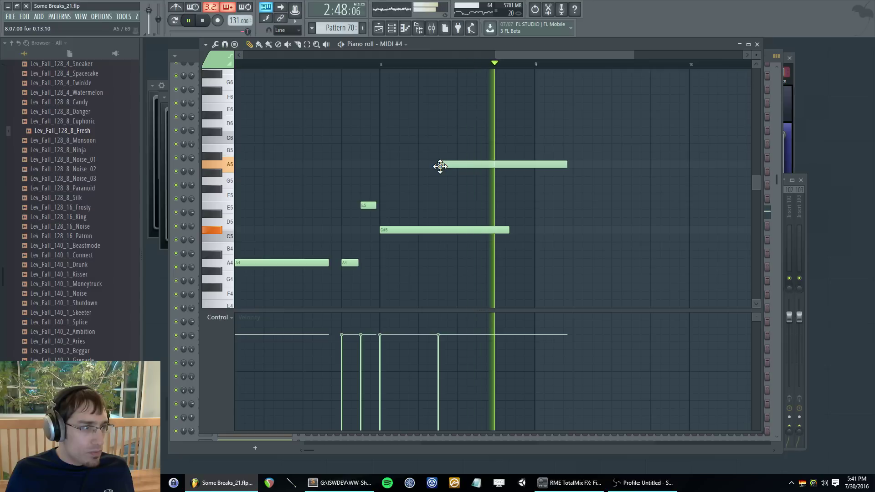
{"action": "key", "text": "space"}
{"action": "mouse_move", "coordinate": [440, 166]}
{"action": "left_mouse_down"}
{"action": "mouse_move", "coordinate": [439, 182]}
{"action": "mouse_move", "coordinate": [439, 170]}
{"action": "left_mouse_up"}
{"action": "key", "text": "space"}
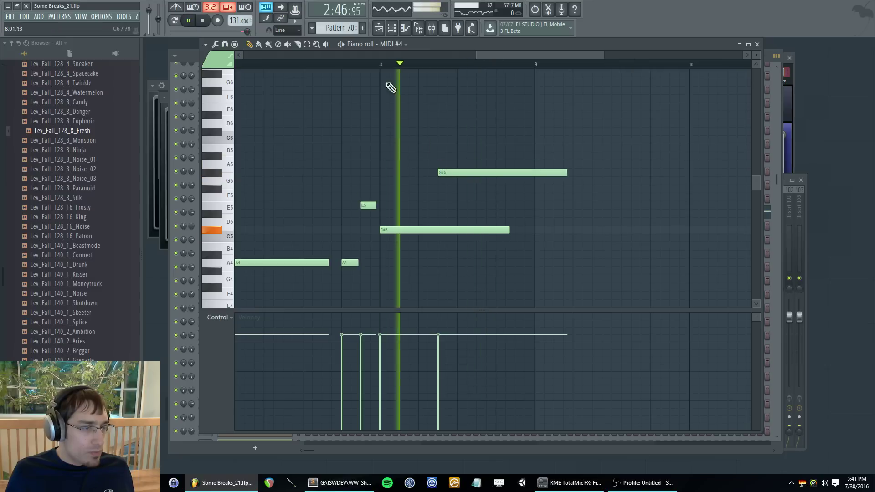
{"action": "left_click_drag", "start_coordinate": [568, 174], "coordinate": [557, 176]}
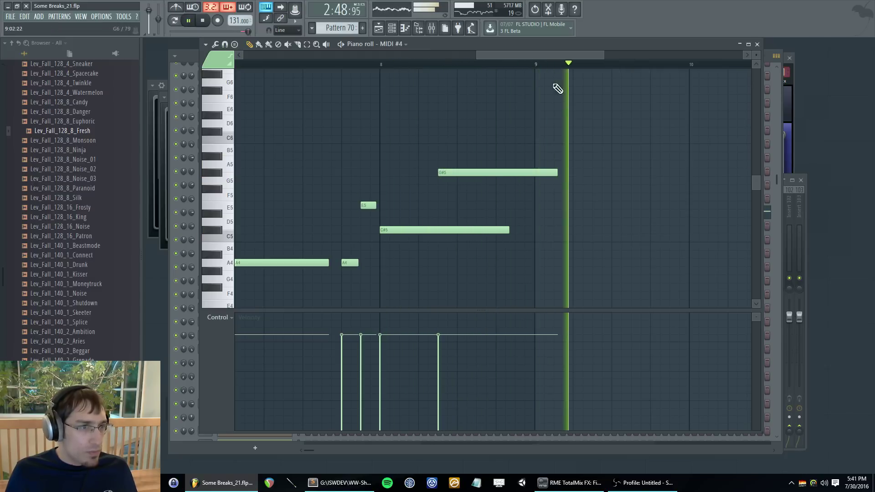
- Select all the notes of the MIDI #4 melody and duplicate them after the existing phrase
{"action": "key", "text": "space"}
{"action": "key", "text": "ctrl+a"}
{"action": "left_click_drag", "start_coordinate": [543, 55], "coordinate": [599, 69]}
{"action": "key", "text": "ctrl+b"}
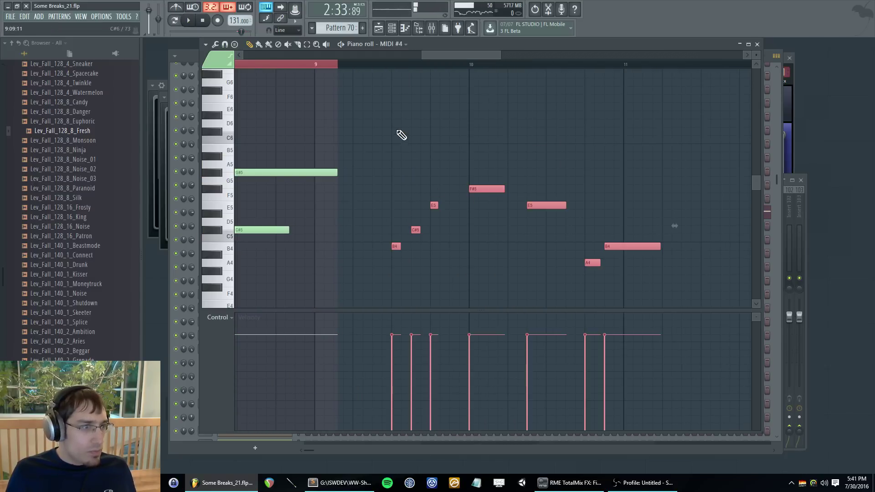
- Duplicate the Pattern 42, Pattern 30 and Pattern 16 clips from bar 86 directly after the originals at bar 94, and play the section
{"action": "key", "text": "F5"}
{"action": "scroll", "coordinate": [671, 328], "scroll_direction": "down", "scroll_amount": 3}
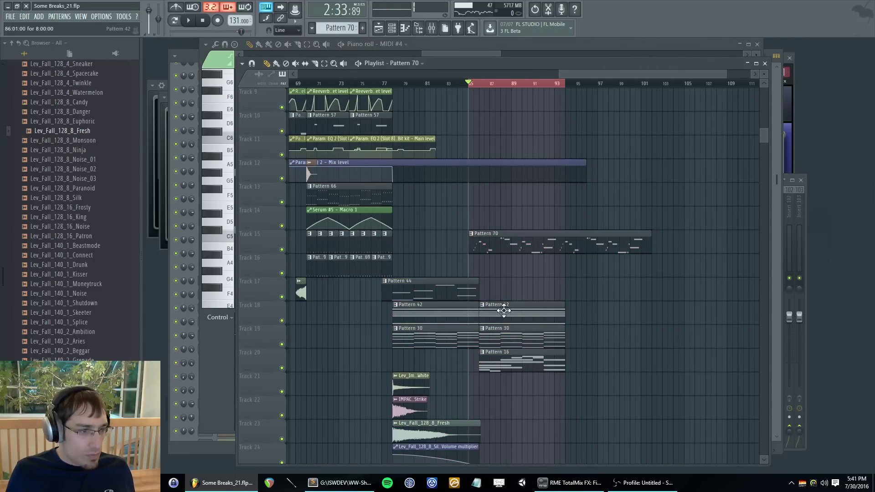
{"action": "left_click_drag", "start_coordinate": [504, 311], "coordinate": [543, 357], "text": "ctrl"}
{"action": "key", "text": "ctrl+b"}
{"action": "left_click", "coordinate": [464, 83], "text": "ctrl"}
{"action": "left_click_drag", "start_coordinate": [582, 299], "coordinate": [607, 348], "text": "ctrl"}
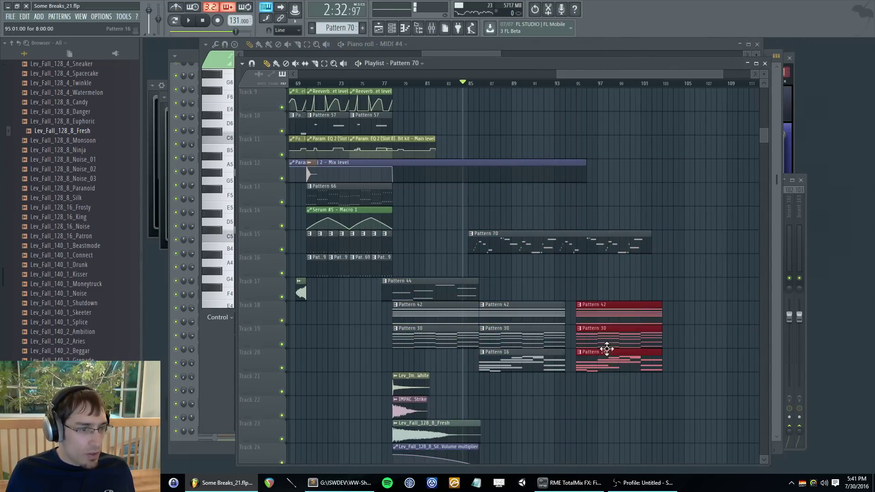
{"action": "key", "text": "space"}
{"action": "key", "text": "F5"}
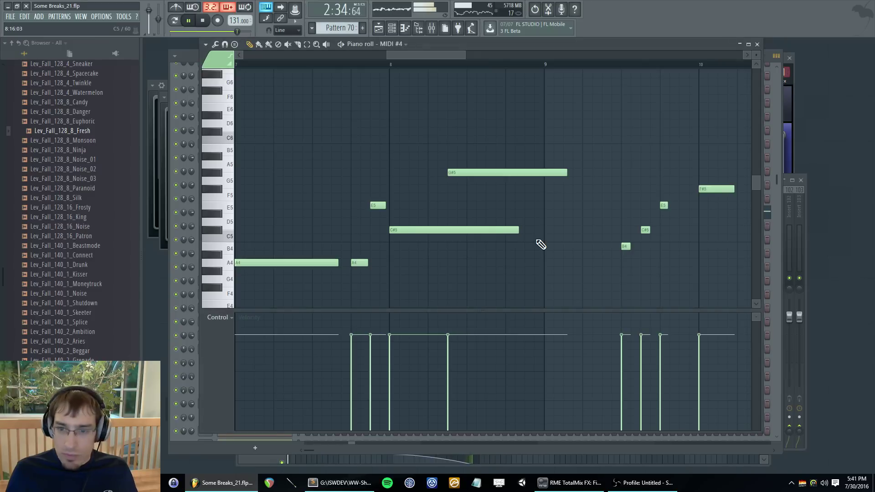
- Set band 1 of Insert 15's Fruity parametric EQ 2 to a high pass and raise its cutoff frequency
{"action": "key", "text": "F5"}
{"action": "key", "text": "F9"}
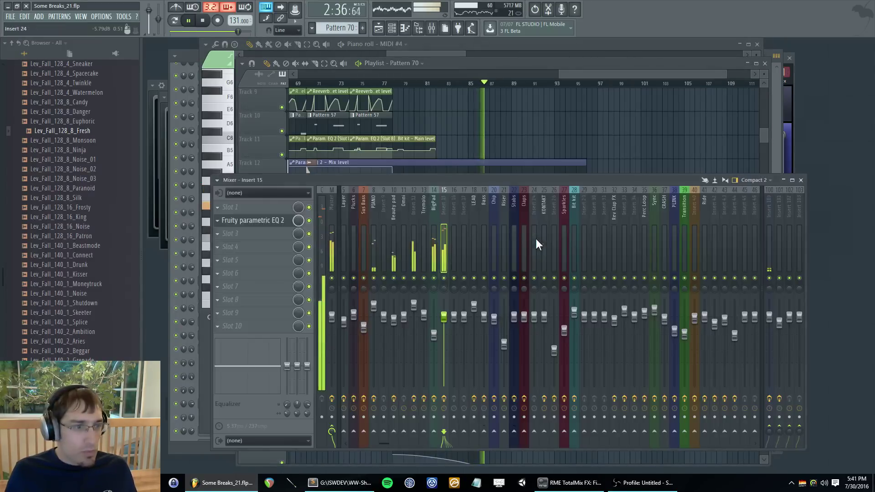
{"action": "left_click", "coordinate": [253, 220]}
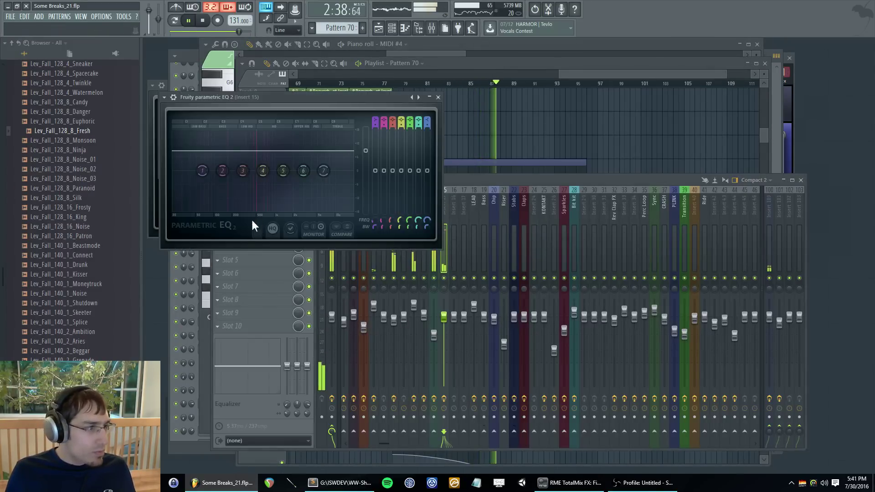
{"action": "right_click", "coordinate": [203, 171]}
{"action": "mouse_move", "coordinate": [218, 195]}
{"action": "left_click", "coordinate": [251, 221]}
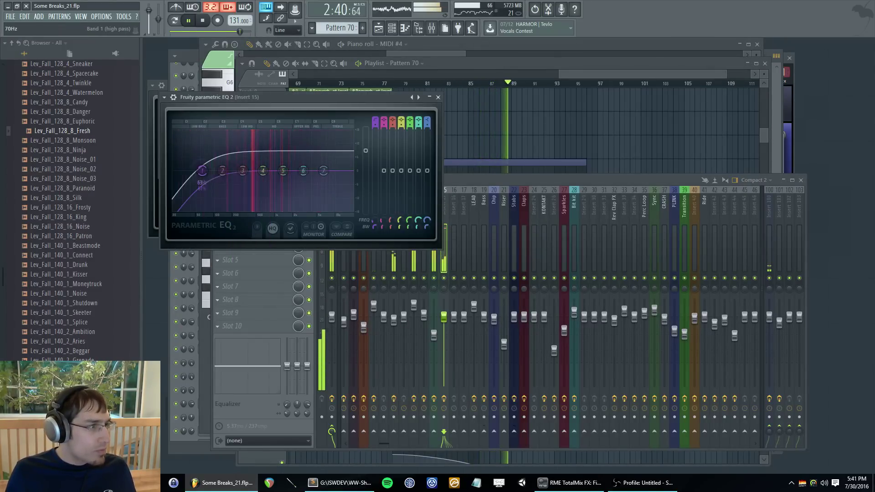
{"action": "left_click_drag", "start_coordinate": [203, 171], "coordinate": [235, 171]}
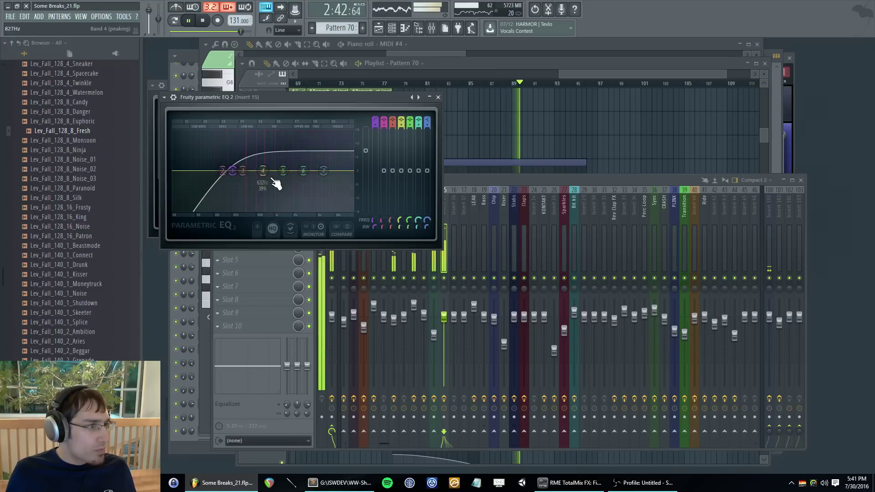
- Load Fruity Delay 2 into slot 3 of Insert 15 and set its feedback mode to ping pong
{"action": "left_click", "coordinate": [238, 270]}
{"action": "left_click", "coordinate": [226, 233]}
{"action": "left_click", "coordinate": [224, 231]}
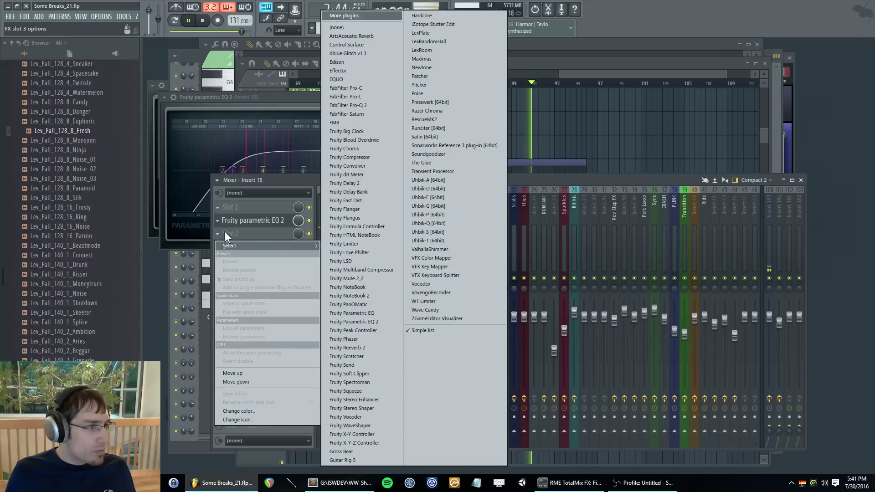
{"action": "left_click", "coordinate": [361, 184]}
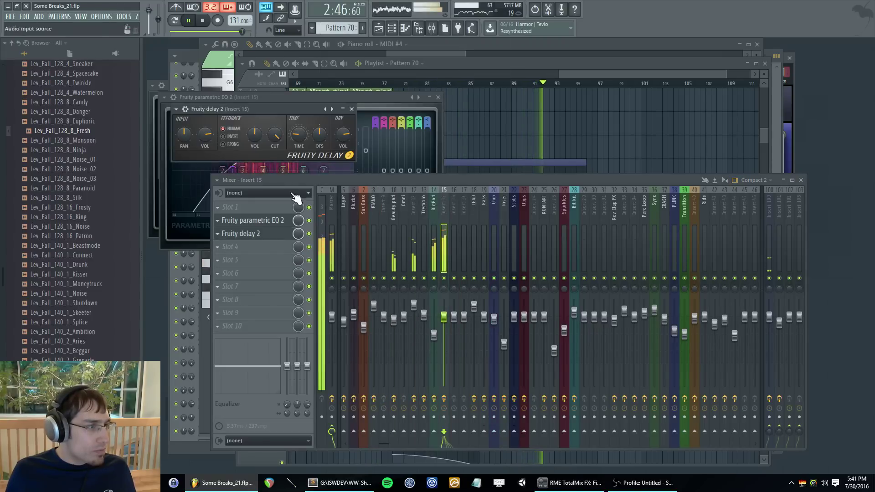
{"action": "left_click", "coordinate": [234, 147]}
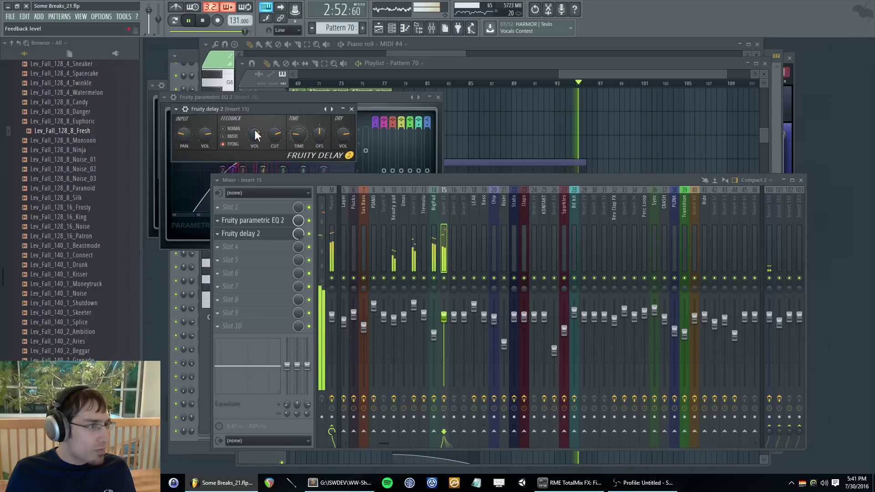
- Slightly lower the velocities of all notes in the MIDI #4 melody
{"action": "key", "text": "F5"}
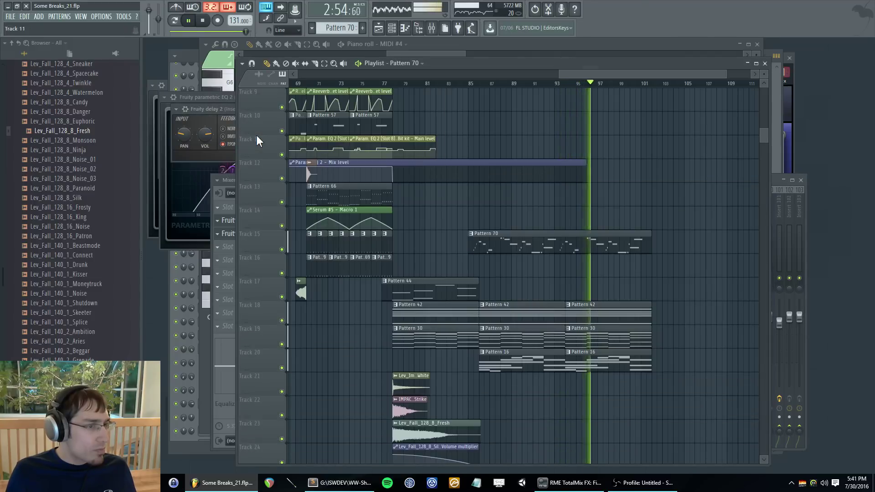
{"action": "key", "text": "F6"}
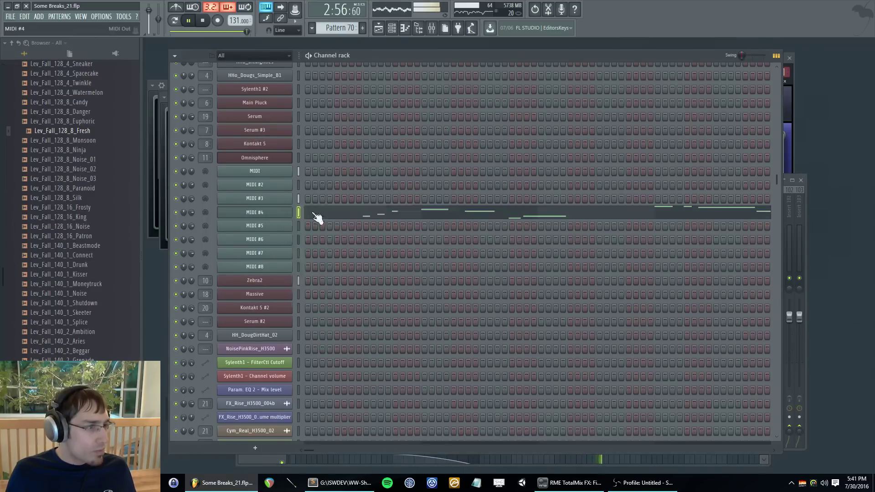
{"action": "left_click", "coordinate": [315, 218]}
{"action": "scroll", "coordinate": [250, 341], "scroll_direction": "down", "scroll_amount": 1}
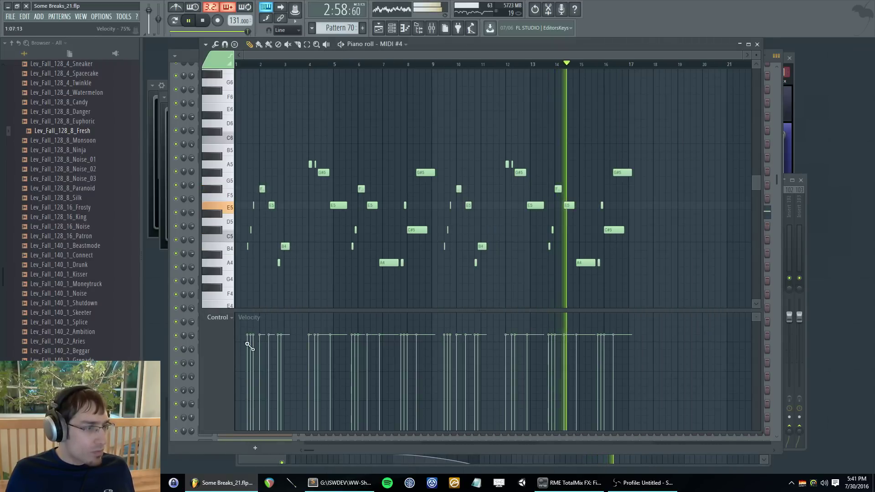
- Try the Hang Drum Mallet Rolls Soft and Hang Drum Brushes patches in Omnisphere during playback
{"action": "key", "text": "F5"}
{"action": "key", "text": "F6"}
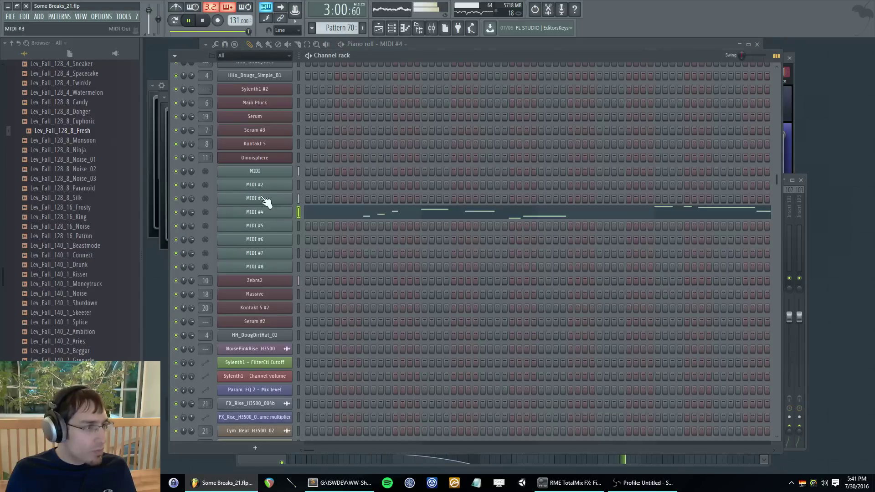
{"action": "left_click", "coordinate": [263, 158]}
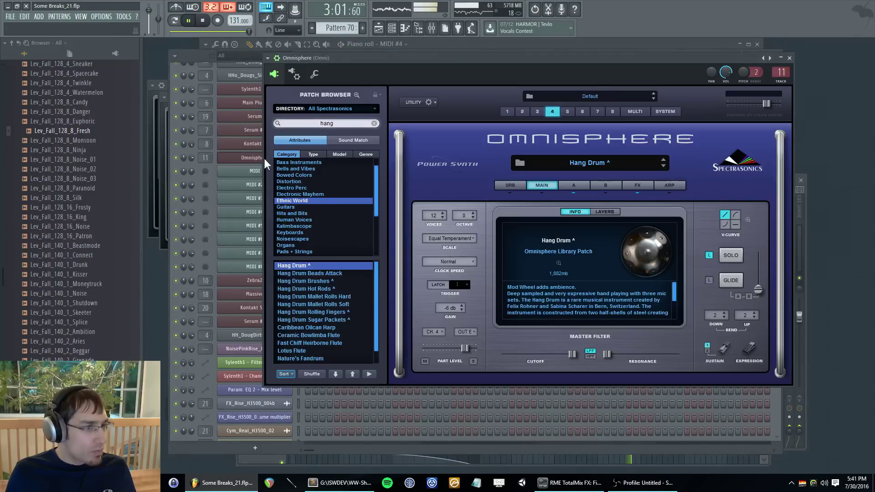
{"action": "left_click", "coordinate": [346, 304]}
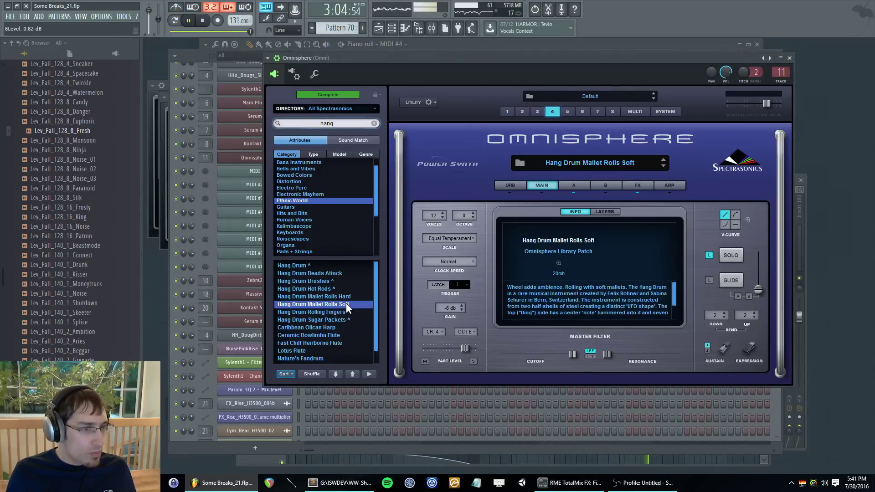
{"action": "left_click", "coordinate": [335, 281]}
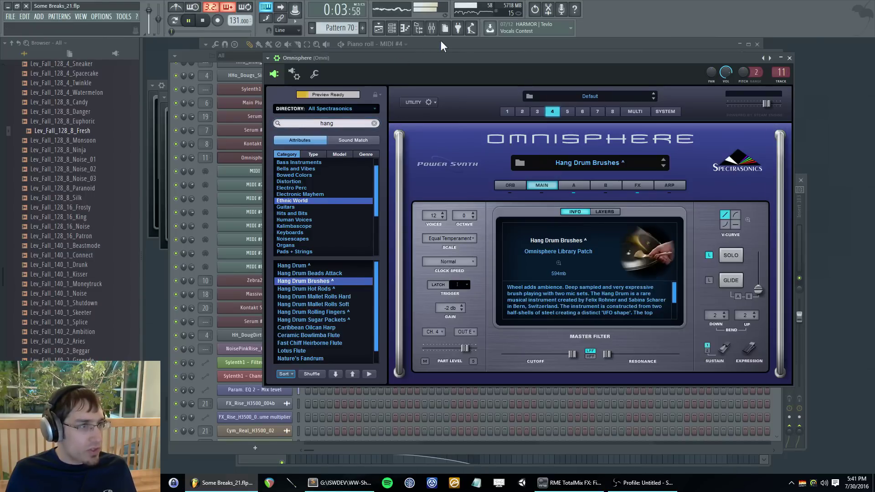
- Stop playback, select bar 85 in the playlist and play the MIDI #4 melody from there
{"action": "left_click", "coordinate": [452, 43]}
{"action": "key", "text": "F5"}
{"action": "key", "text": "space"}
{"action": "left_click", "coordinate": [473, 84]}
{"action": "double_click", "coordinate": [474, 86], "text": "ctrl"}
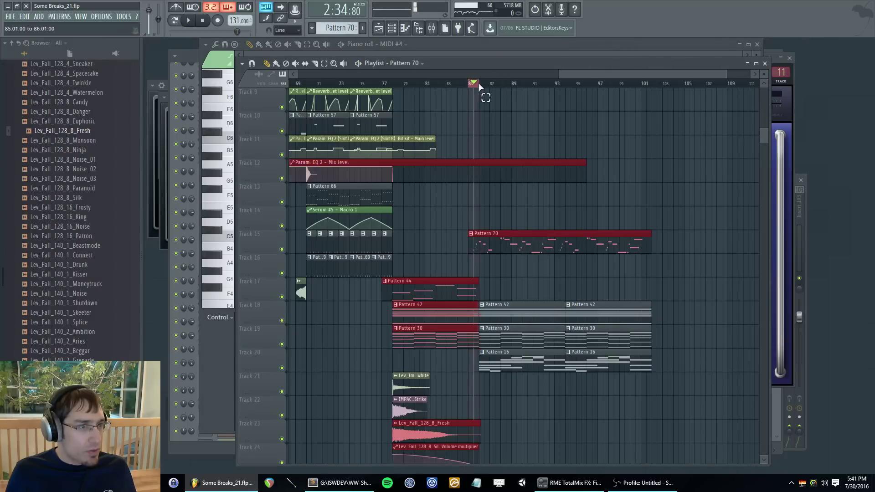
{"action": "key", "text": "space"}
{"action": "key", "text": "F7"}
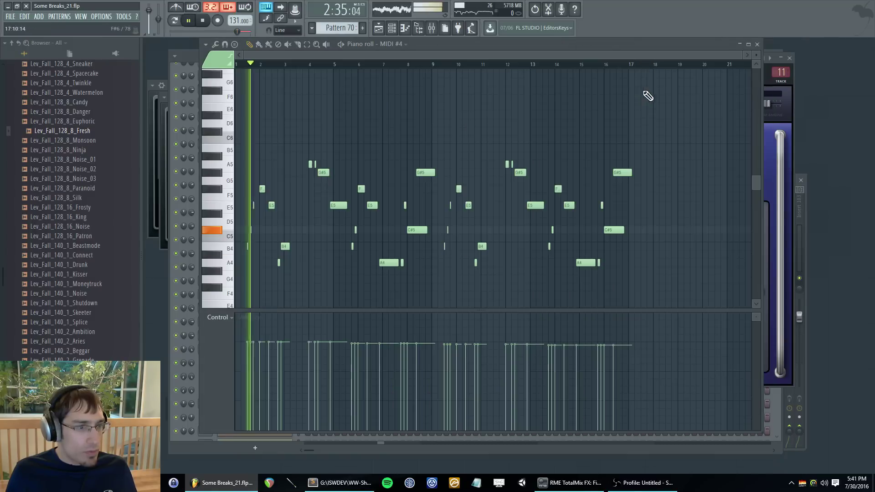
- Load the original Hang Drum patch in Omnisphere again
{"action": "key", "text": "F6"}
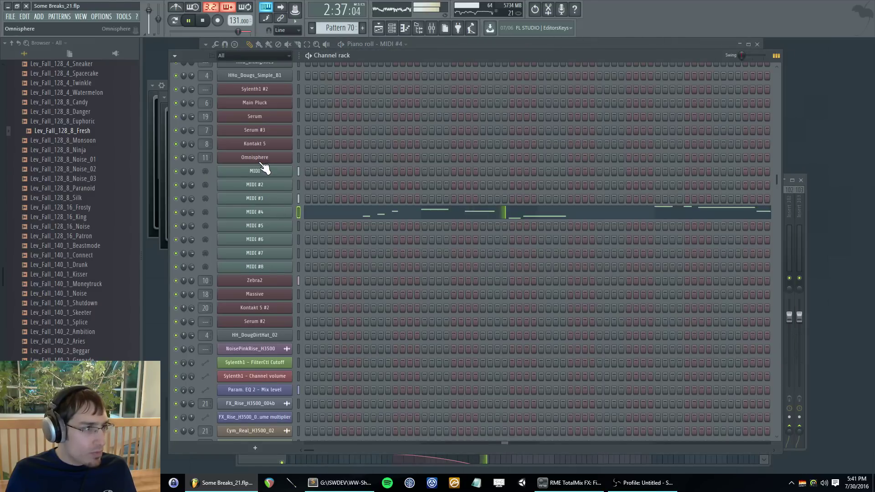
{"action": "left_click", "coordinate": [254, 159]}
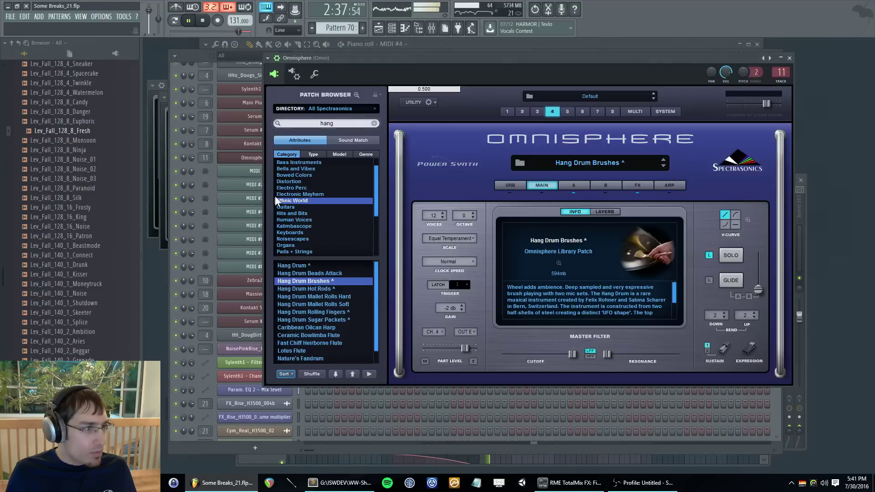
{"action": "left_click", "coordinate": [322, 266]}
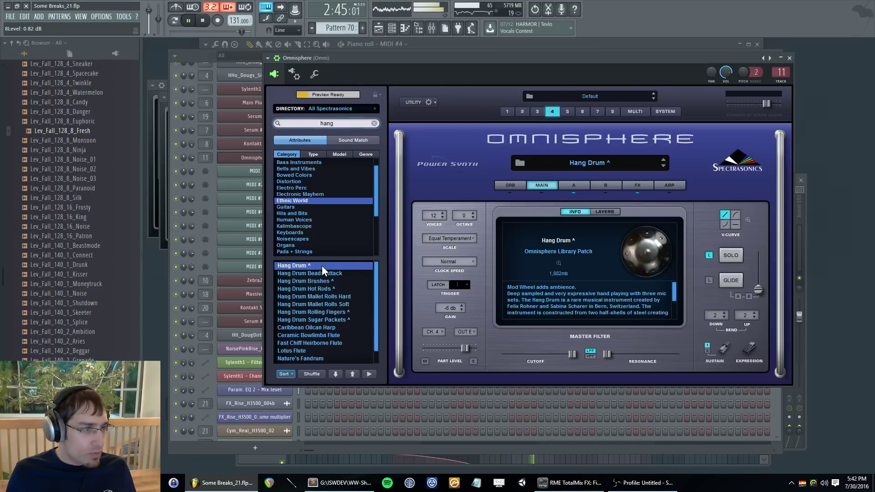
- Lower Insert 15's volume slightly and reduce its highs with the EQ's band 7 high shelf at about 5183 Hz
{"action": "key", "text": "F9"}
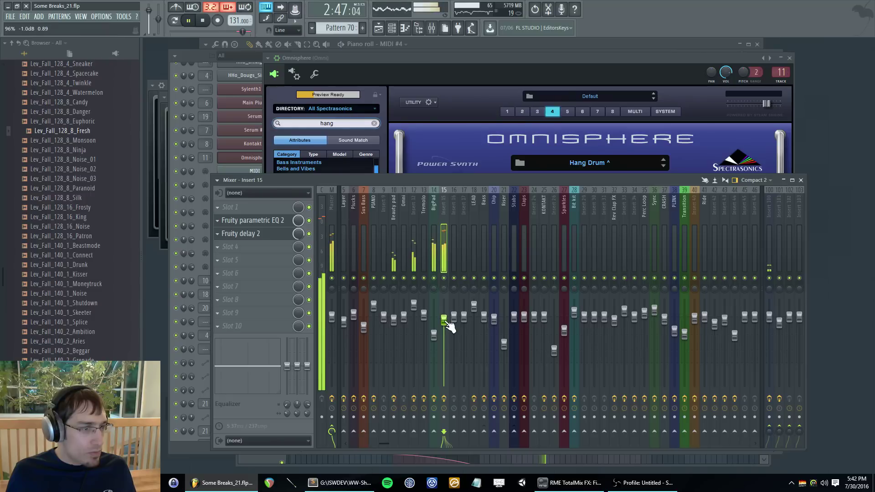
{"action": "left_click", "coordinate": [279, 222]}
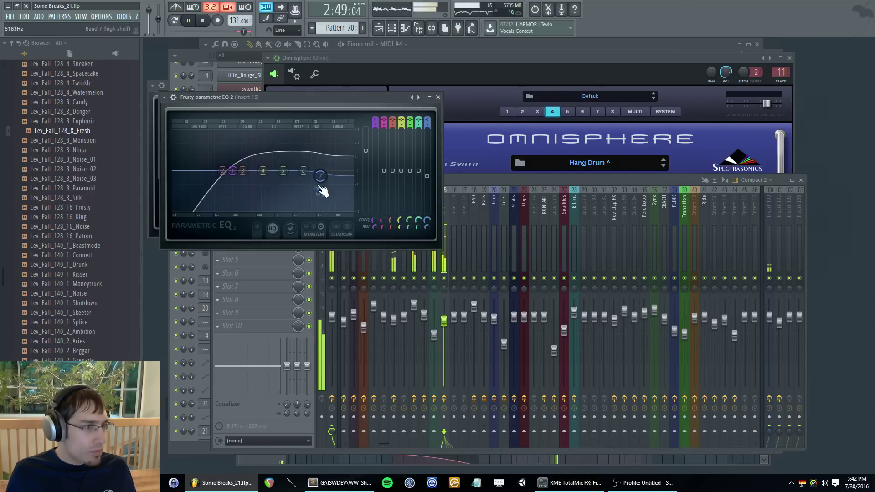
- Reduce the mix level of Fruity Delay 2 on Insert 15 to 74%
{"action": "left_click", "coordinate": [272, 259]}
{"action": "left_click", "coordinate": [299, 229]}
{"action": "left_click_drag", "start_coordinate": [299, 234], "coordinate": [299, 244]}
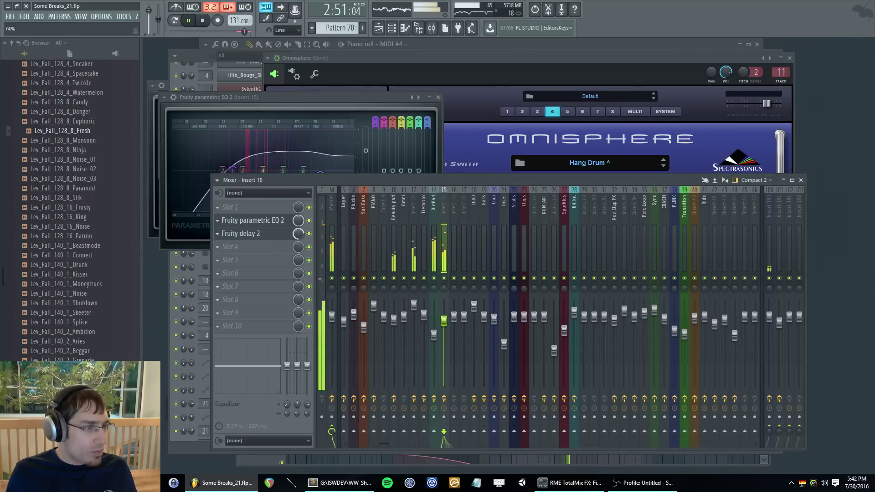
- Add a new Kontakt 5 instrument channel to the project
{"action": "key", "text": "F5"}
{"action": "key", "text": "F6"}
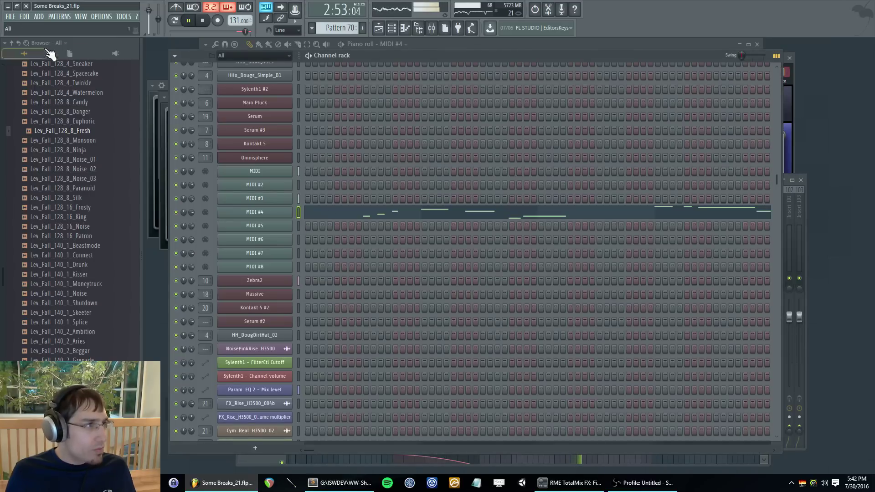
{"action": "left_click", "coordinate": [12, 18]}
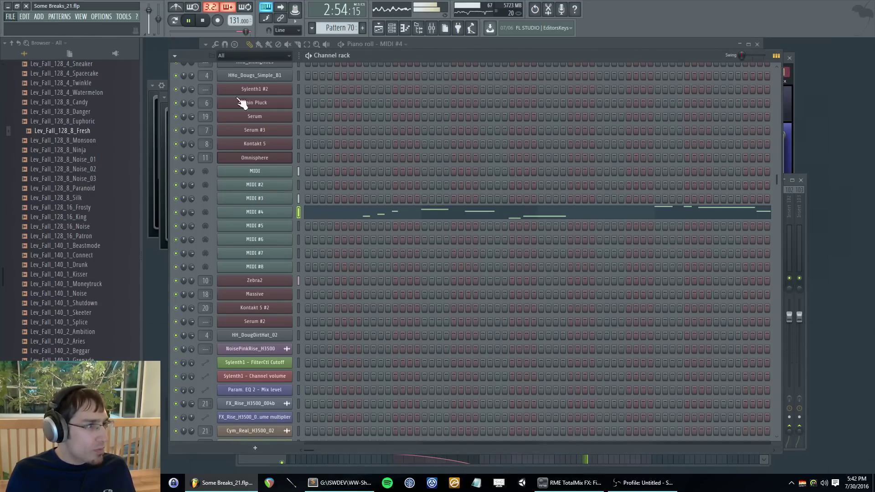
{"action": "scroll", "coordinate": [327, 193], "scroll_direction": "down", "scroll_amount": 10}
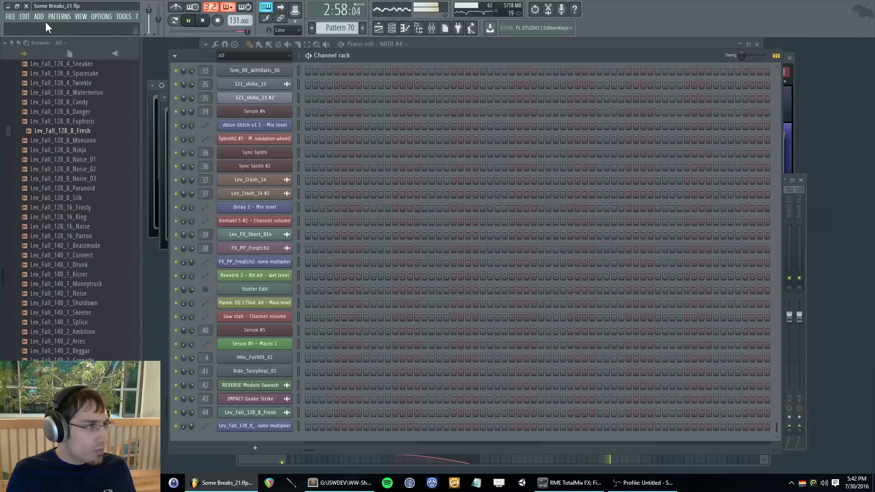
{"action": "left_click", "coordinate": [38, 17]}
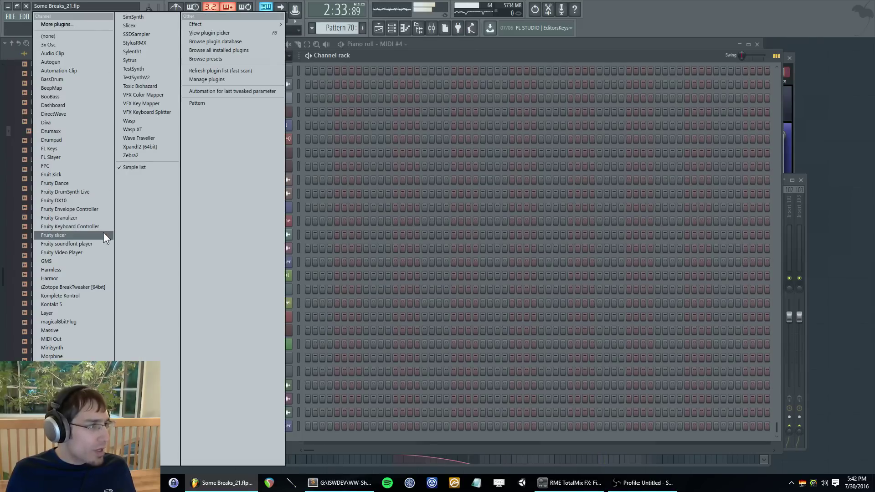
{"action": "left_click", "coordinate": [101, 304]}
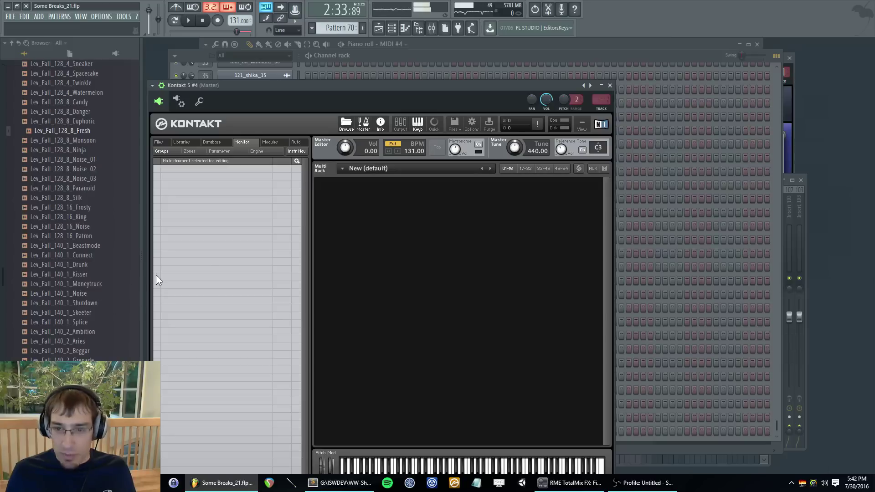
- Browse Kontakt's files to the Kontakt Libraries folder inside Samples on the Giga (H:) drive
{"action": "left_click", "coordinate": [158, 142]}
{"action": "left_click_drag", "start_coordinate": [210, 84], "coordinate": [245, 42]}
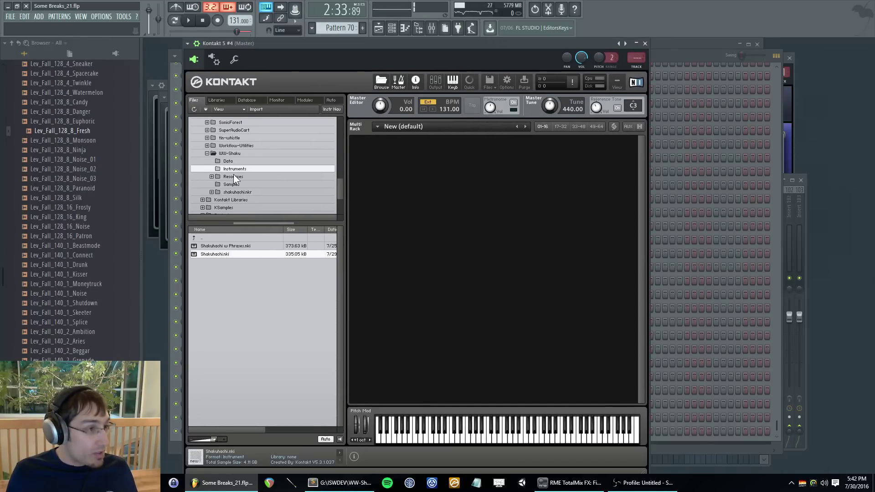
{"action": "scroll", "coordinate": [234, 175], "scroll_direction": "up", "scroll_amount": 2}
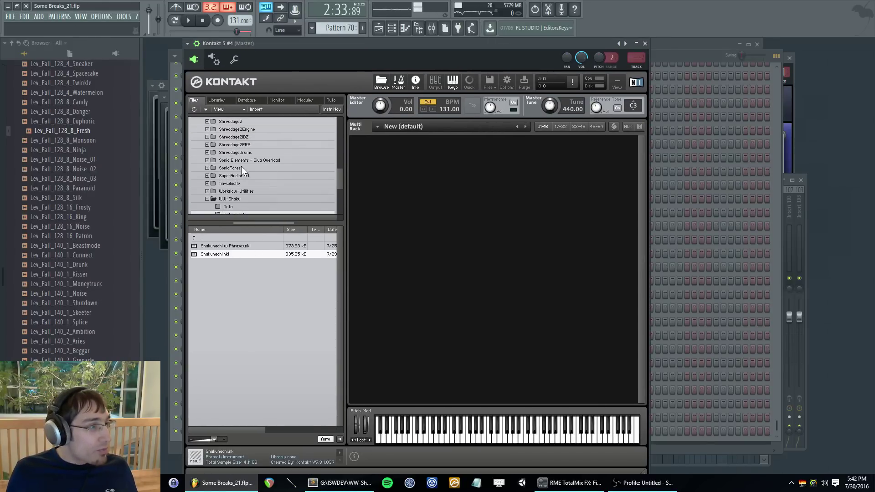
{"action": "scroll", "coordinate": [241, 167], "scroll_direction": "up", "scroll_amount": 1}
{"action": "scroll", "coordinate": [271, 164], "scroll_direction": "down", "scroll_amount": 5}
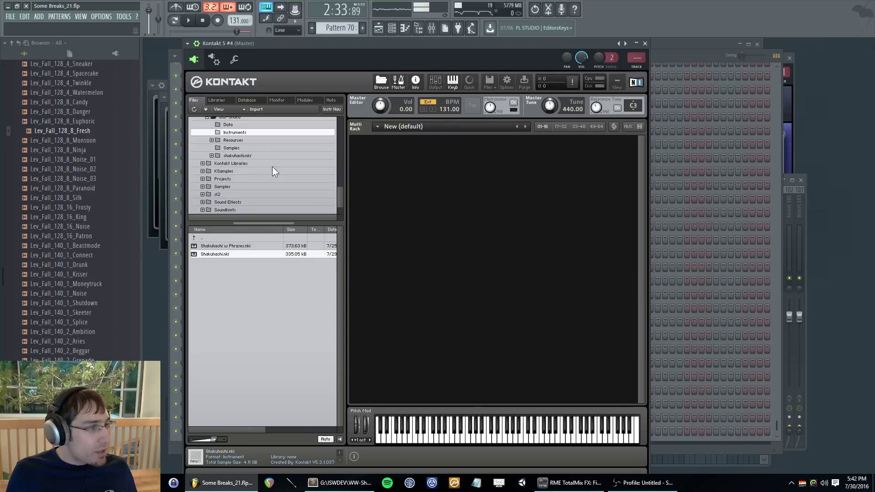
{"action": "left_click", "coordinate": [224, 189]}
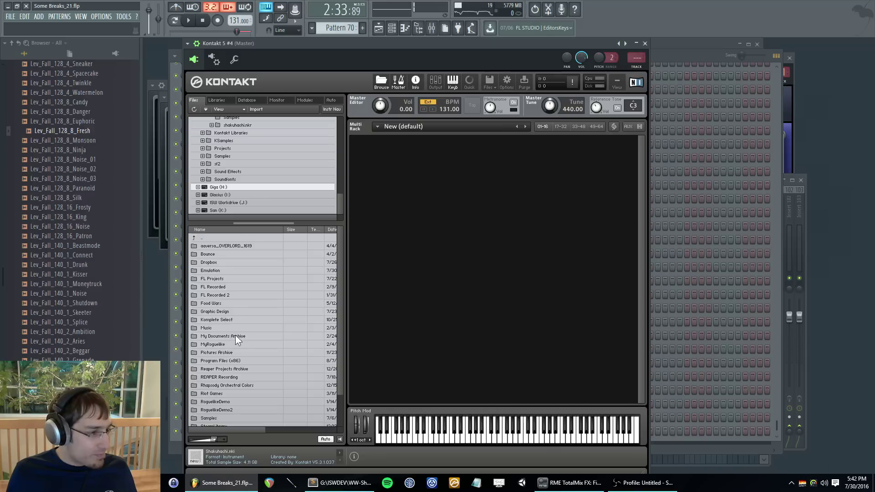
{"action": "scroll", "coordinate": [258, 376], "scroll_direction": "down", "scroll_amount": 1}
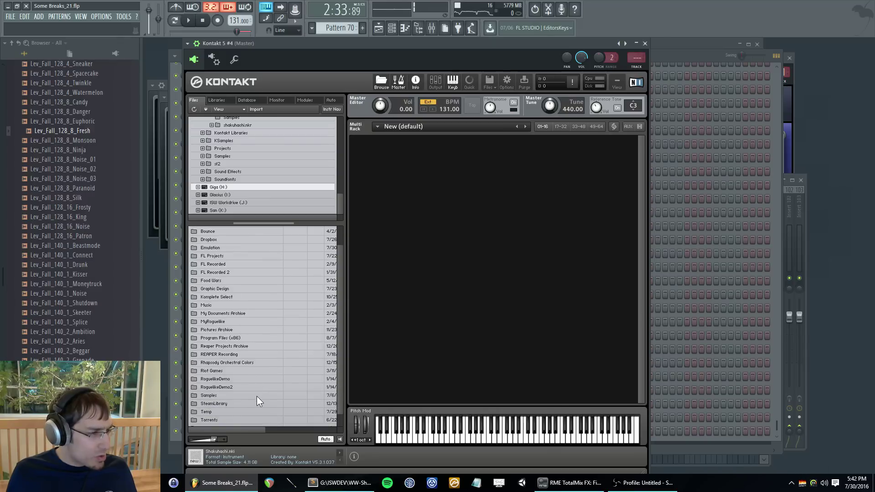
{"action": "double_click", "coordinate": [256, 396]}
{"action": "scroll", "coordinate": [237, 347], "scroll_direction": "down", "scroll_amount": 2}
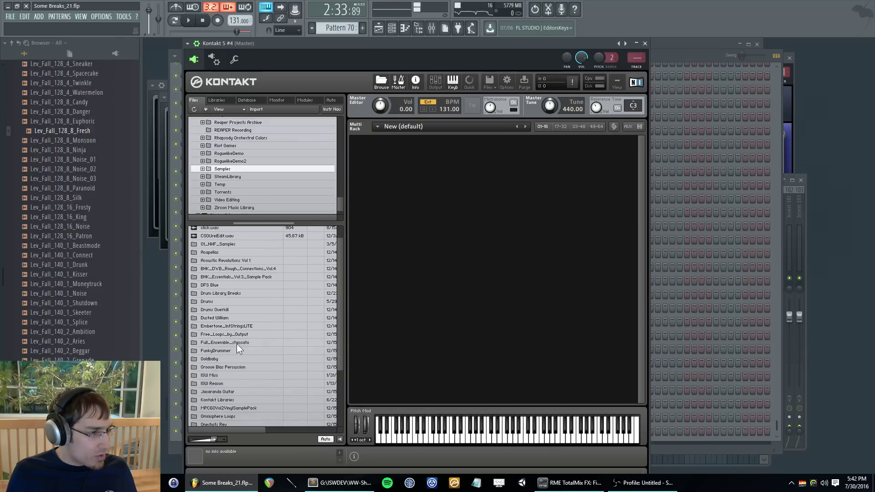
{"action": "scroll", "coordinate": [232, 360], "scroll_direction": "down", "scroll_amount": 1}
{"action": "double_click", "coordinate": [229, 377]}
- Load Shou Drum.nki from the Shou Drum library's Instruments folder into the empty Kontakt rack
{"action": "scroll", "coordinate": [236, 346], "scroll_direction": "down", "scroll_amount": 5}
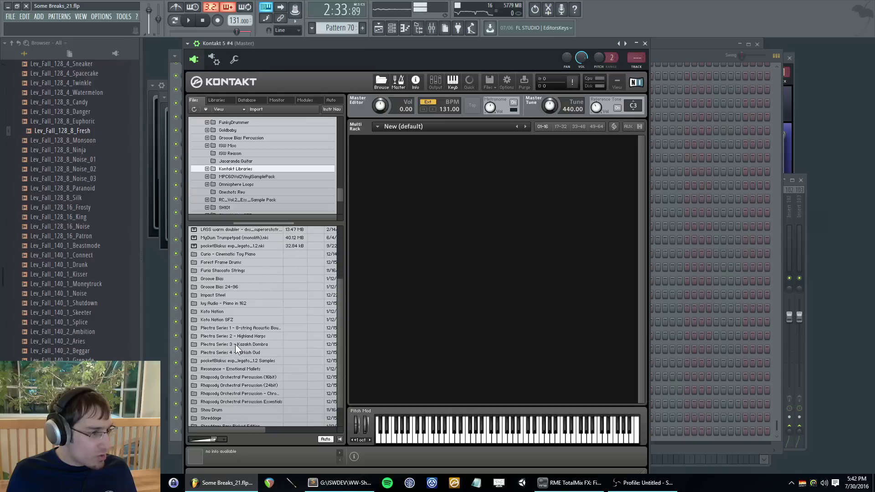
{"action": "double_click", "coordinate": [223, 381]}
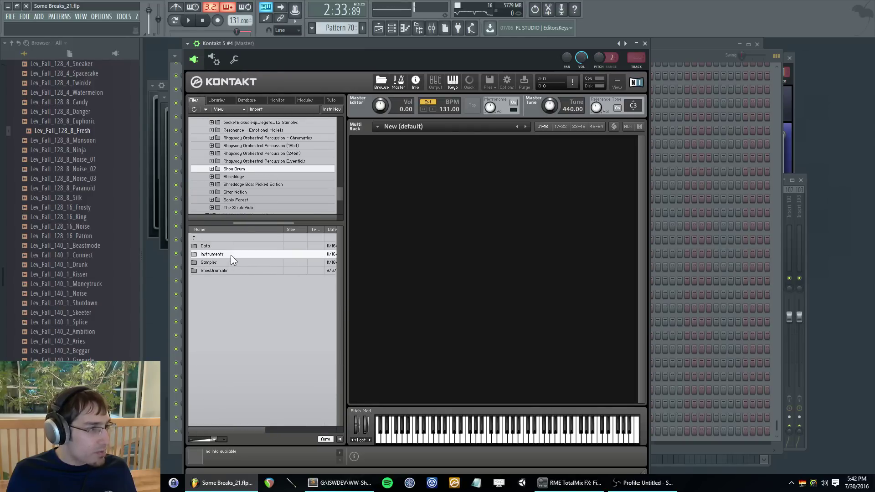
{"action": "double_click", "coordinate": [231, 255]}
{"action": "left_click_drag", "start_coordinate": [231, 254], "coordinate": [411, 204]}
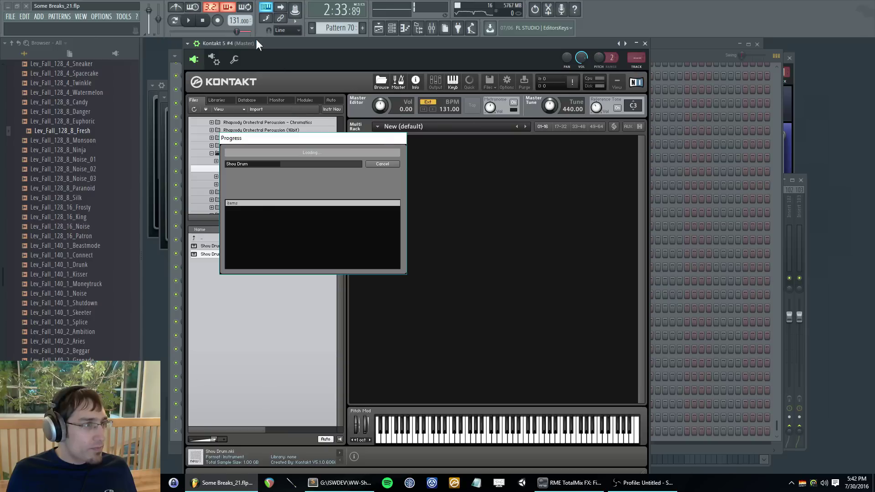
- Copy the Pattern 70 melody from the MIDI #4 channel to the Kontakt 5 #4 channel while the song plays
{"action": "left_click", "coordinate": [676, 53]}
{"action": "scroll", "coordinate": [401, 242], "scroll_direction": "up", "scroll_amount": 15}
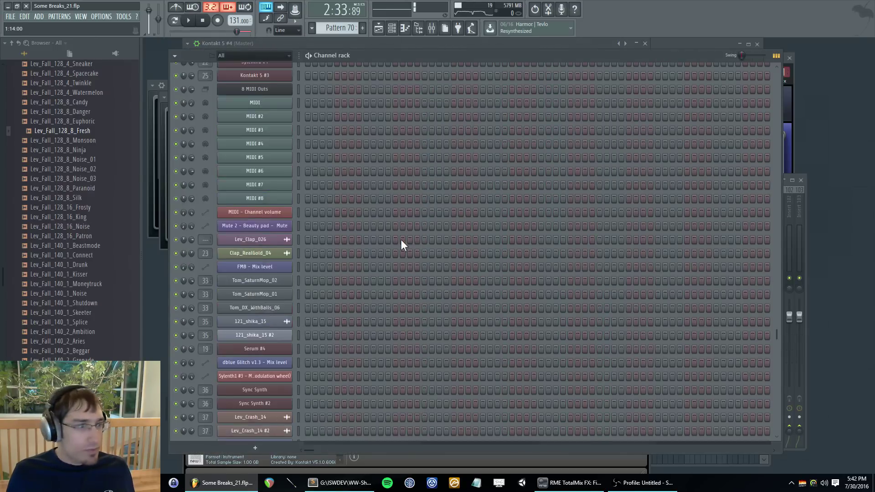
{"action": "scroll", "coordinate": [399, 246], "scroll_direction": "up", "scroll_amount": 6}
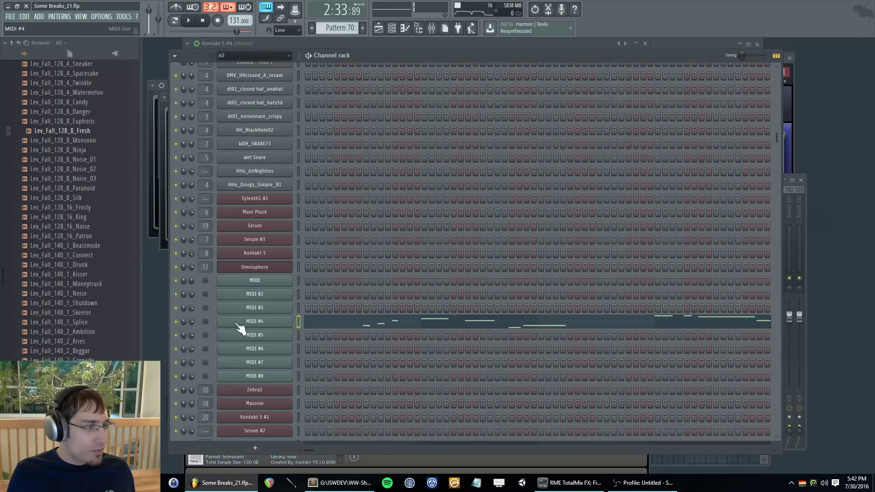
{"action": "key", "text": "space"}
{"action": "scroll", "coordinate": [383, 310], "scroll_direction": "down", "scroll_amount": 15}
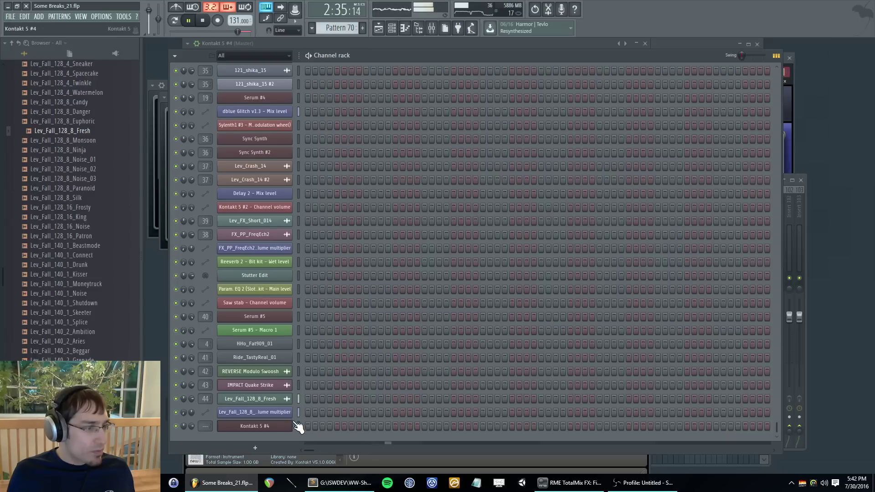
{"action": "left_click", "coordinate": [298, 425]}
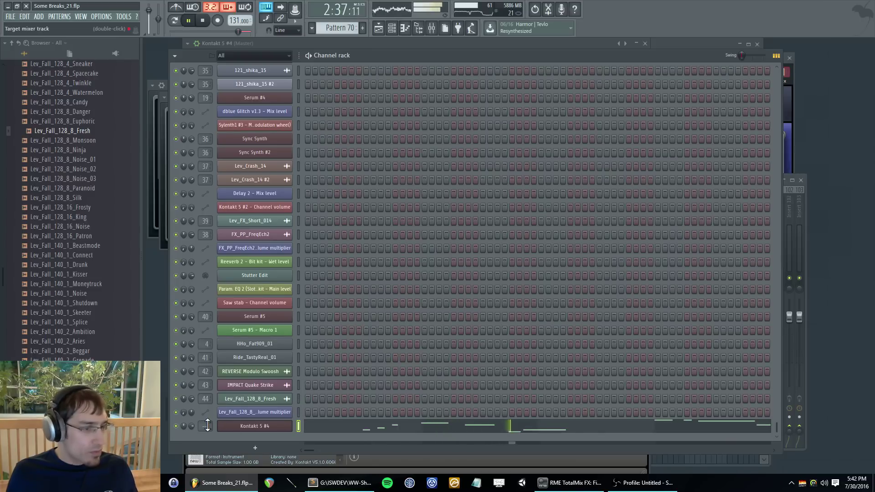
- Route the Kontakt 5 #4 channel to mixer Insert 45 and raise its channel volume to 100%
{"action": "left_click_drag", "start_coordinate": [207, 425], "coordinate": [207, 351]}
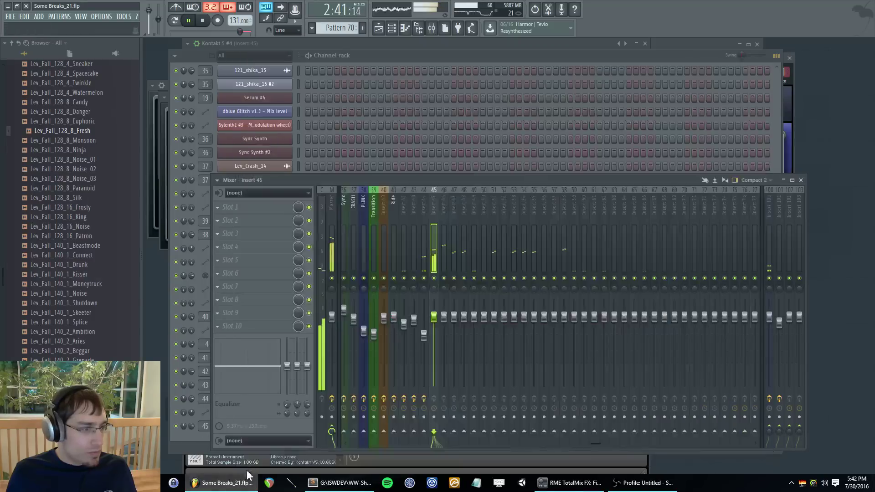
{"action": "left_click", "coordinate": [249, 453]}
{"action": "left_click", "coordinate": [245, 427]}
{"action": "left_click", "coordinate": [176, 431]}
{"action": "left_click_drag", "start_coordinate": [191, 426], "coordinate": [191, 402]}
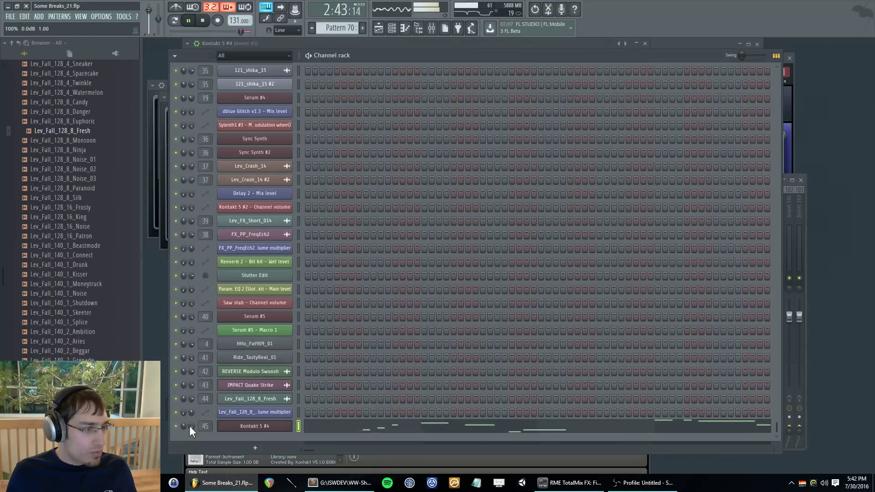
- Switch the Shou Drum articulation to Brushes and set the instrument's volume to 6.9 dB
{"action": "left_click", "coordinate": [243, 426]}
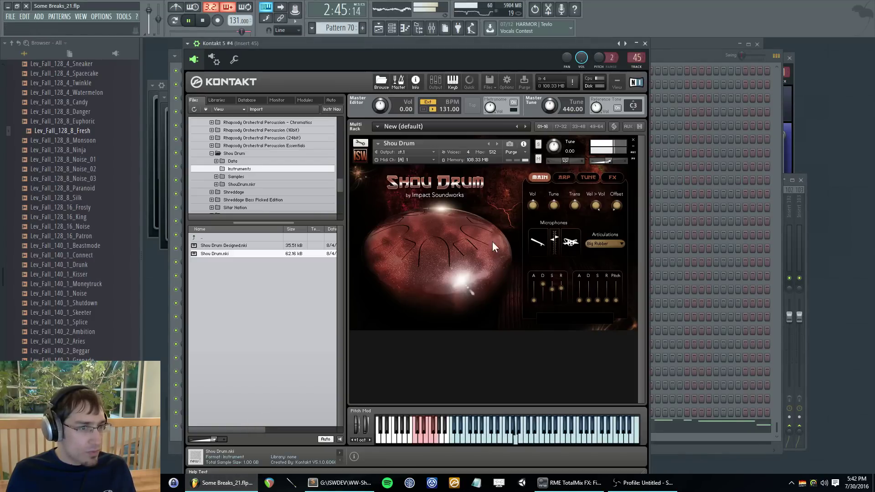
{"action": "left_click_drag", "start_coordinate": [534, 206], "coordinate": [537, 198]}
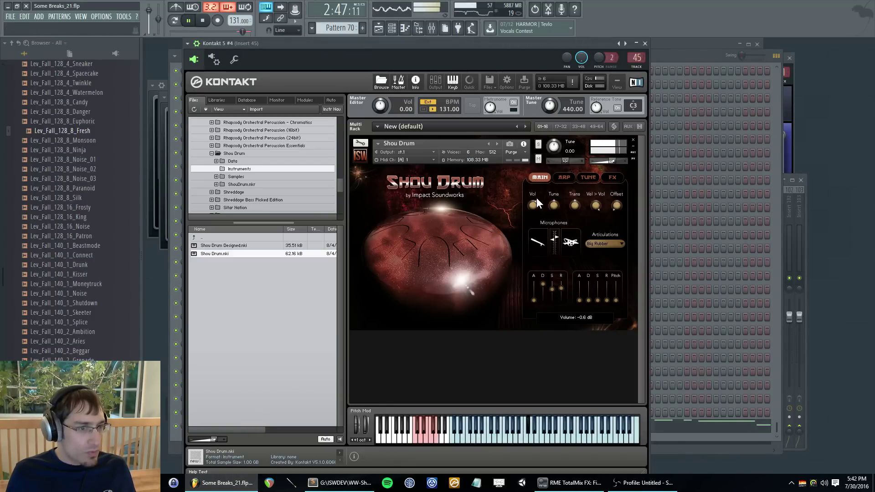
{"action": "left_click", "coordinate": [607, 245]}
{"action": "left_click", "coordinate": [606, 261]}
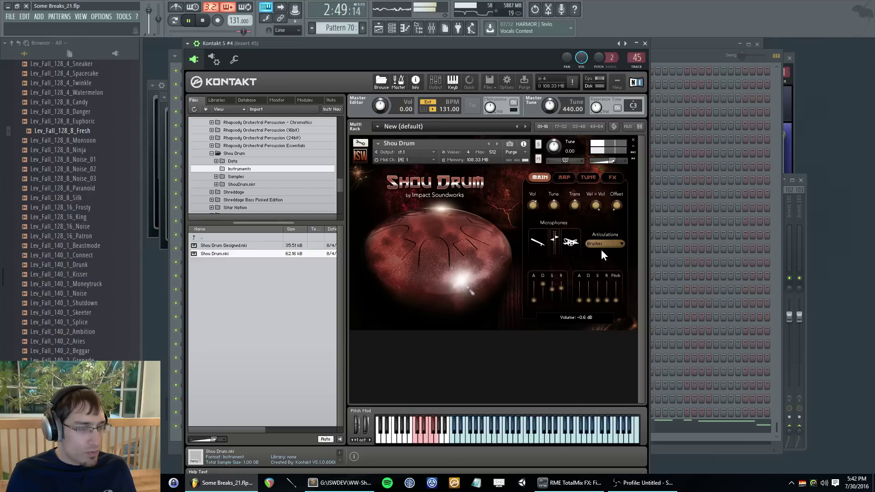
{"action": "key", "text": "F6"}
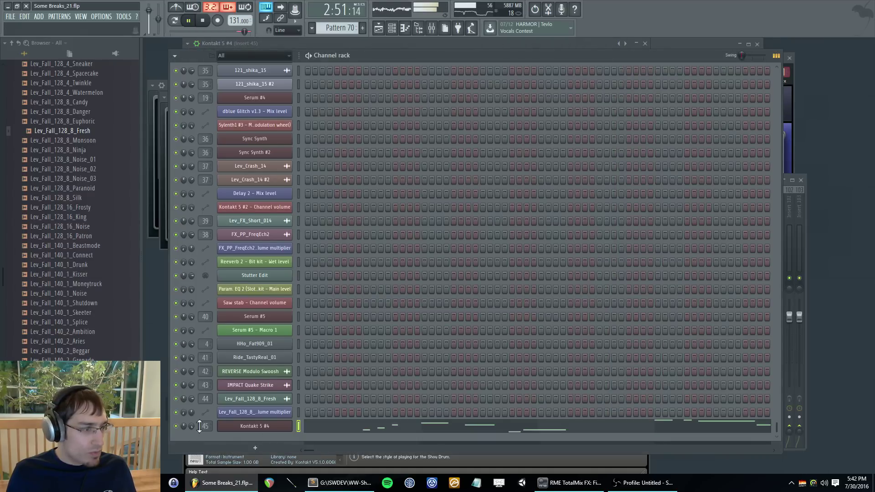
{"action": "left_click", "coordinate": [267, 428]}
{"action": "left_click_drag", "start_coordinate": [529, 207], "coordinate": [537, 191]}
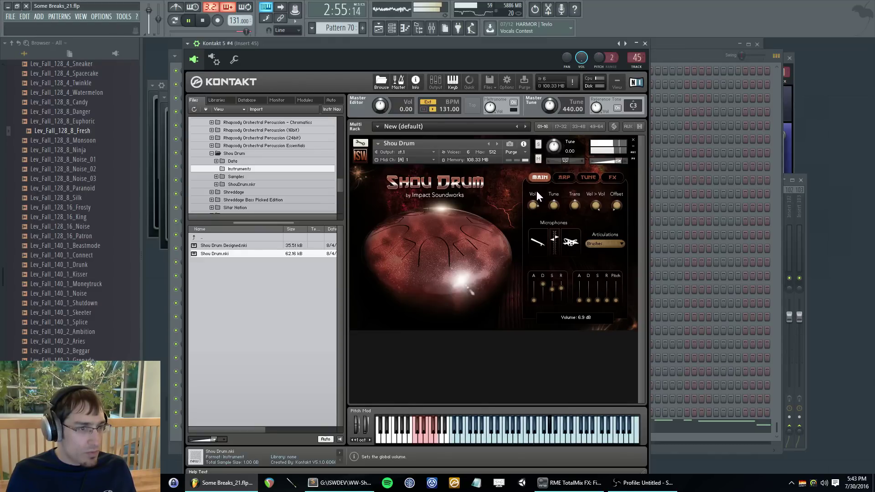
- Try the Small Rubber and Fingers articulations on the Shou Drum, returning to Brushes
{"action": "left_click", "coordinate": [601, 244]}
{"action": "left_click", "coordinate": [603, 278]}
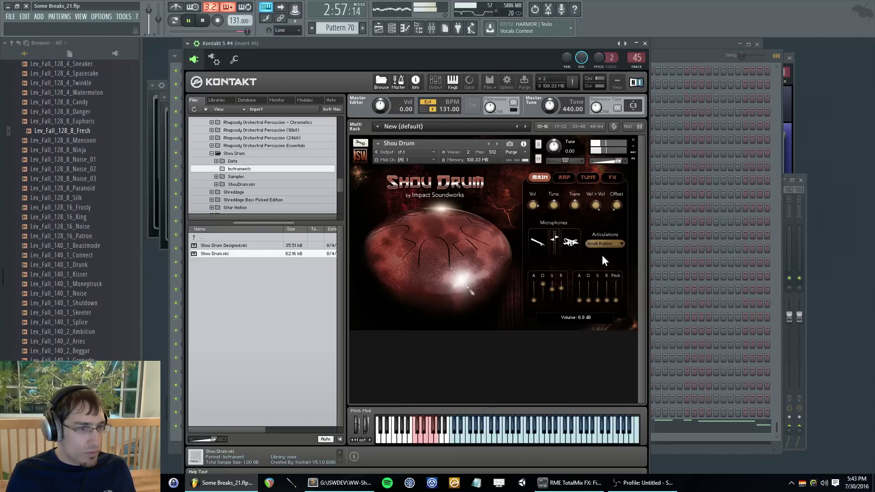
{"action": "left_click", "coordinate": [601, 244]}
{"action": "left_click", "coordinate": [601, 285]}
{"action": "left_click", "coordinate": [604, 246]}
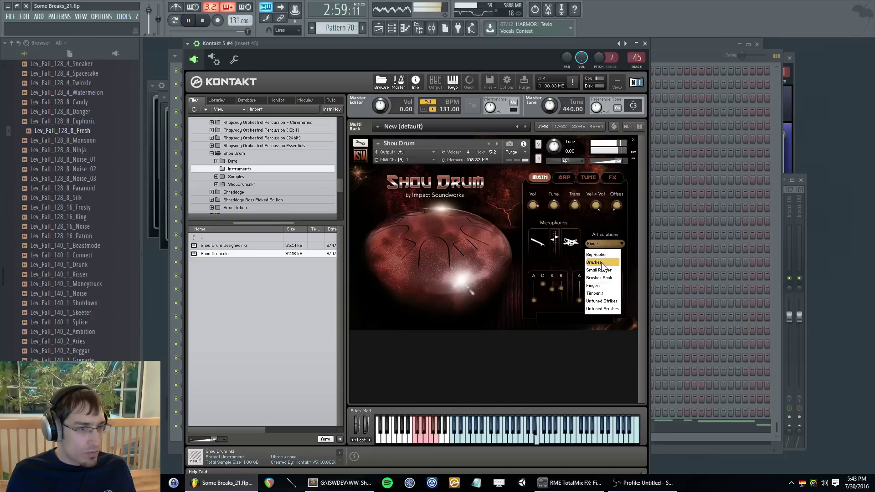
{"action": "left_click", "coordinate": [602, 263]}
- Compare the Shou Drum with the other mixer tracks during playback and raise Insert 45's volume to 109%
{"action": "key", "text": "F9"}
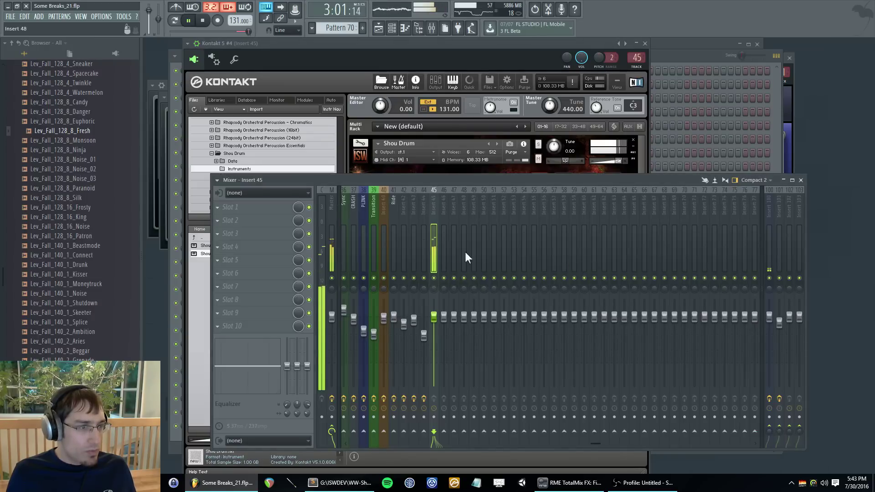
{"action": "key", "text": "F6"}
{"action": "key", "text": "F6"}
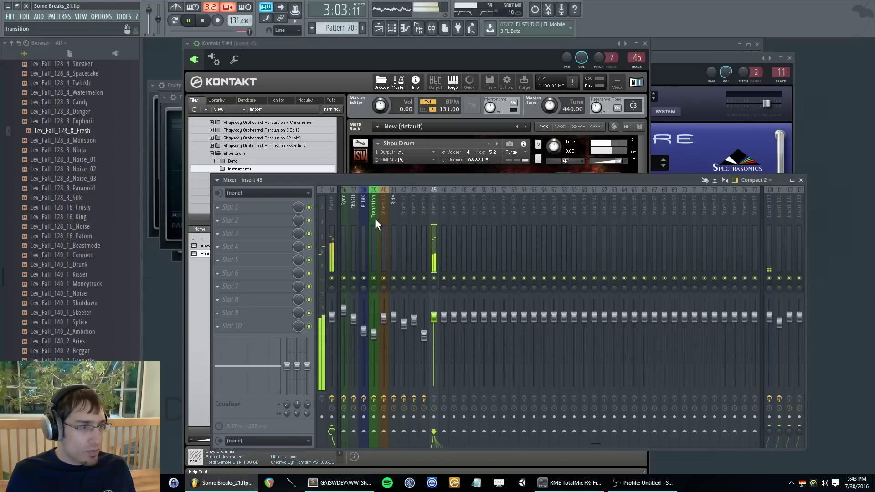
{"action": "scroll", "coordinate": [378, 214], "scroll_direction": "left", "scroll_amount": 8}
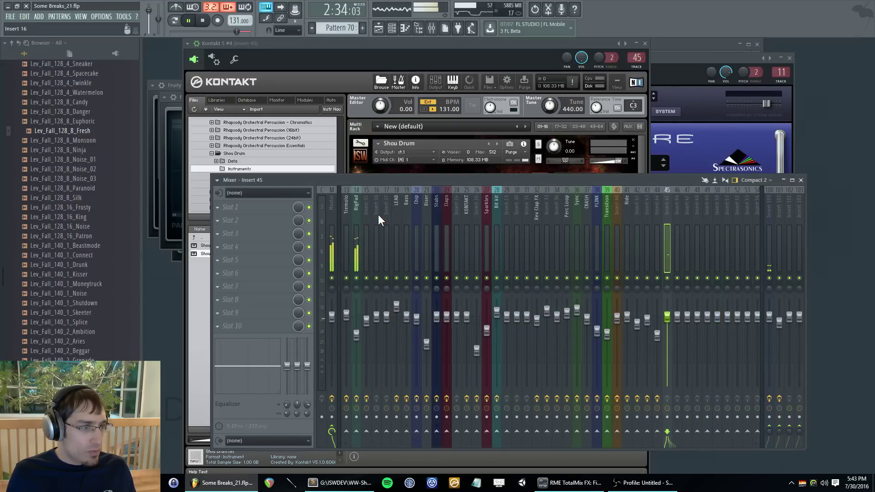
{"action": "key", "text": "F5"}
{"action": "key", "text": "F5"}
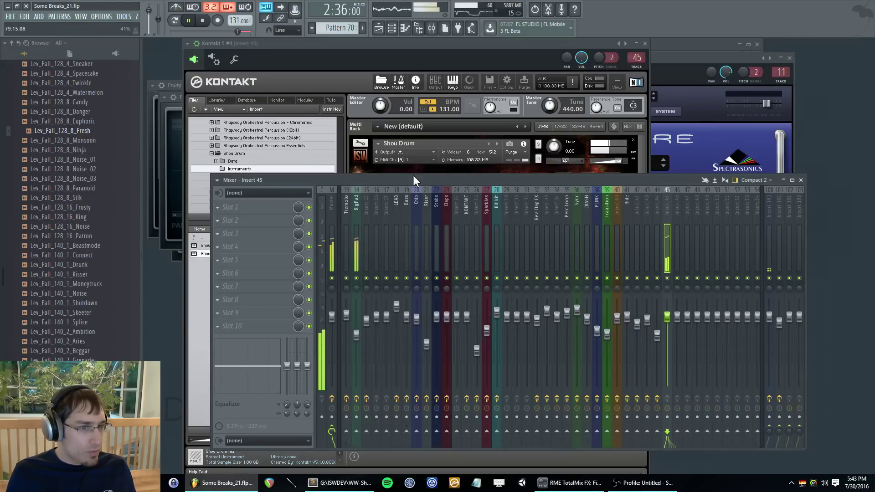
{"action": "key", "text": "F5"}
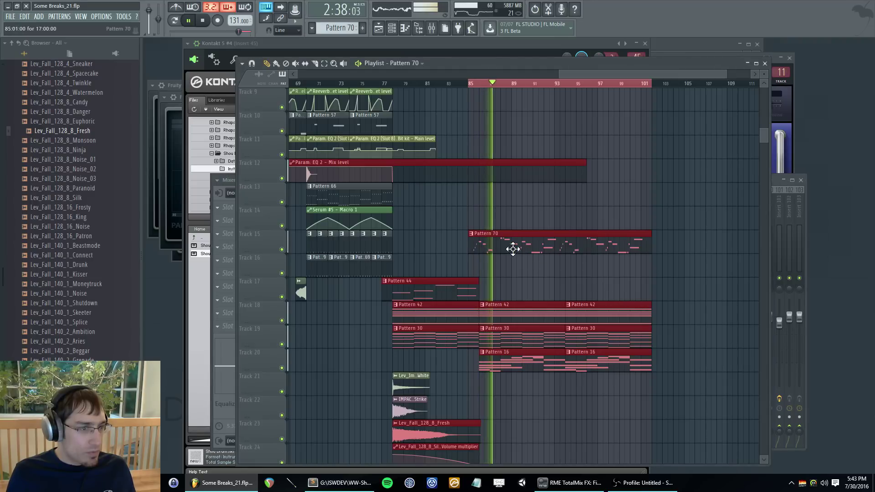
{"action": "key", "text": "F5"}
{"action": "scroll", "coordinate": [673, 318], "scroll_direction": "up", "scroll_amount": 3}
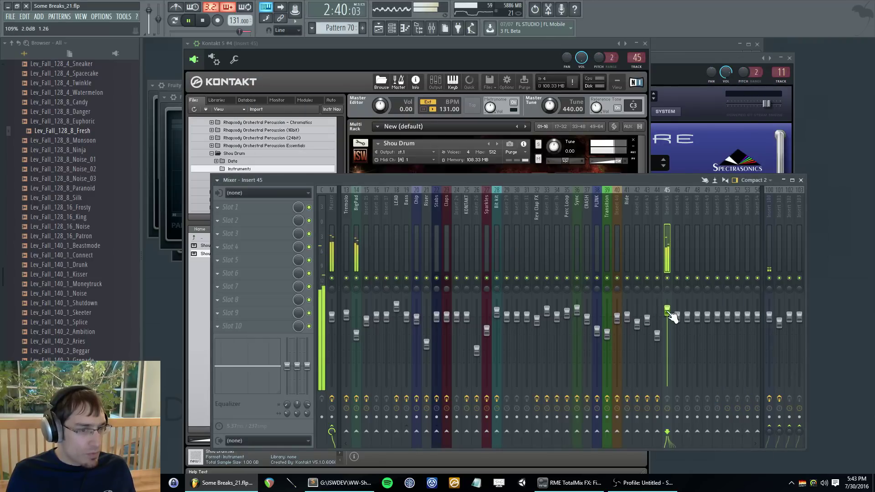
- Add Fruity Parametric EQ 2 to Insert 45's second effect slot and cut the lows with bands 1 and 3
{"action": "left_click", "coordinate": [223, 220]}
{"action": "mouse_move", "coordinate": [249, 235]}
{"action": "left_click", "coordinate": [354, 330]}
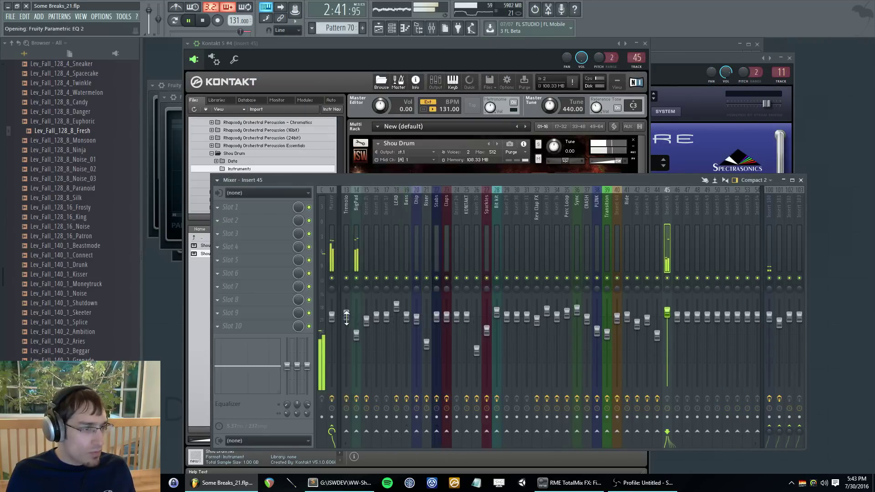
{"action": "left_click_drag", "start_coordinate": [250, 219], "coordinate": [273, 249]}
{"action": "left_click_drag", "start_coordinate": [291, 218], "coordinate": [336, 216]}
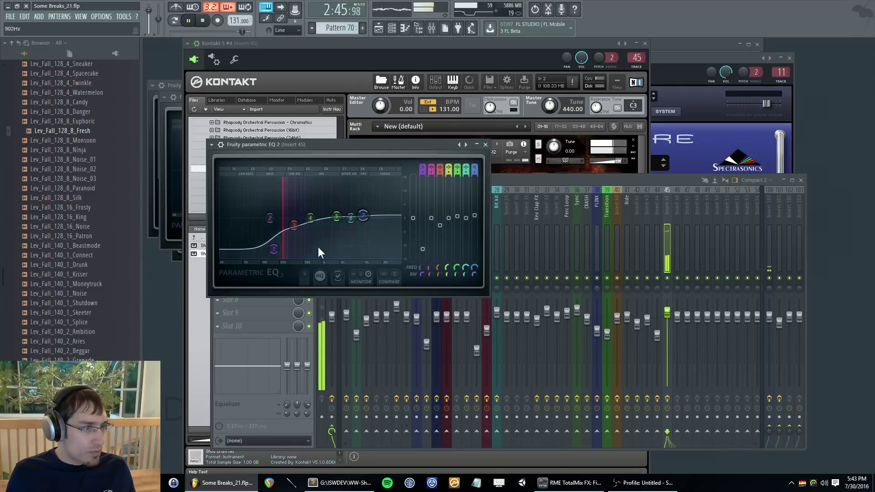
- Lower Insert 45's volume slightly and add ValhallaShimmer to its fourth effect slot
{"action": "key", "text": "F9"}
{"action": "key", "text": "F6"}
{"action": "key", "text": "F5"}
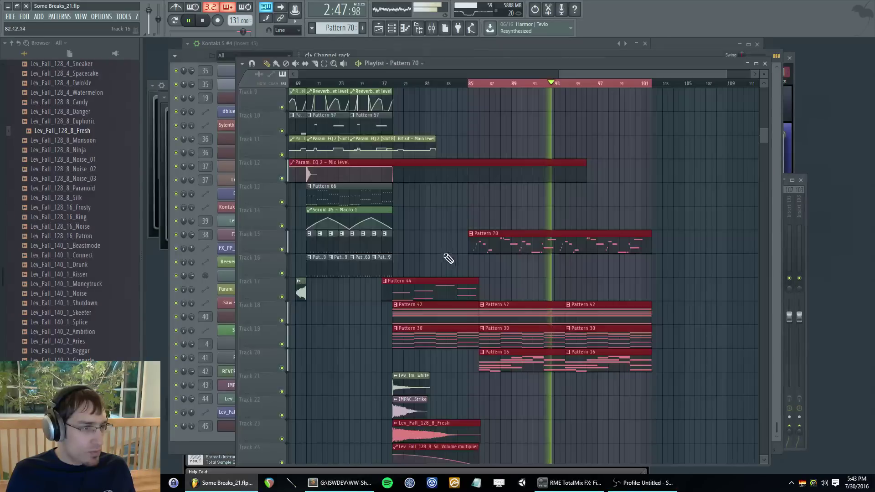
{"action": "key", "text": "F5"}
{"action": "scroll", "coordinate": [436, 252], "scroll_direction": "up", "scroll_amount": 12}
{"action": "scroll", "coordinate": [436, 253], "scroll_direction": "up", "scroll_amount": 6}
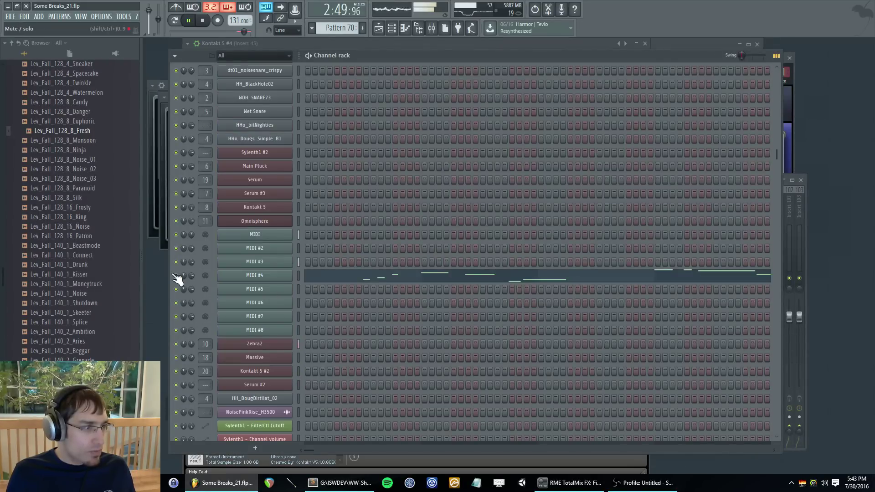
{"action": "key", "text": "F9"}
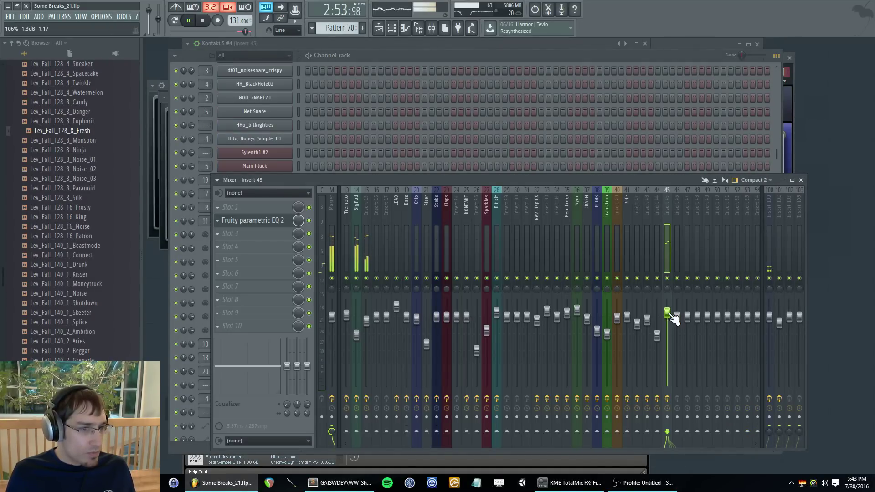
{"action": "left_click_drag", "start_coordinate": [673, 319], "coordinate": [673, 321]}
{"action": "left_click", "coordinate": [219, 246]}
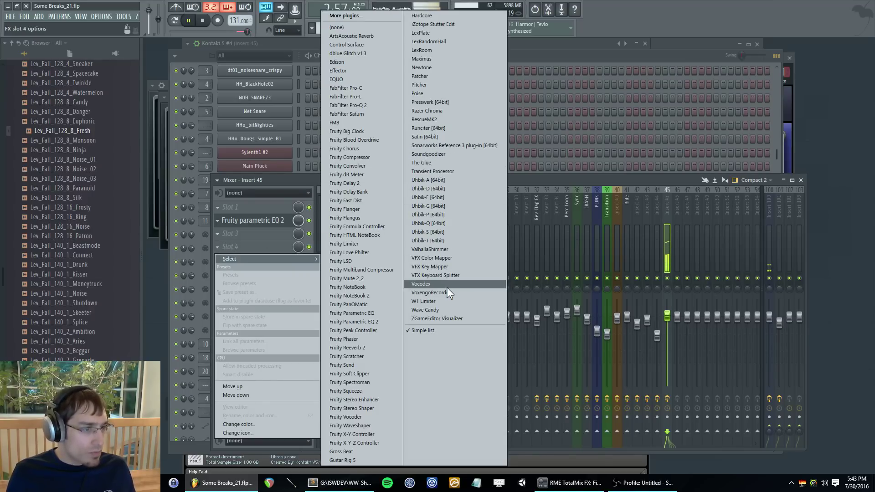
{"action": "left_click", "coordinate": [445, 251]}
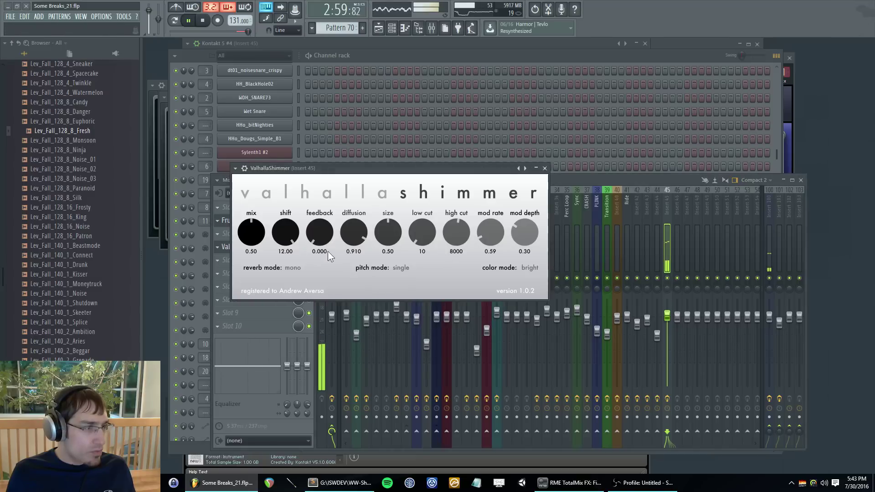
- Set ValhallaShimmer to mix 0.32, feedback 0.384, size 0.53, low cut 500, high cut 9370, mediumStereo reverb mode and dark color mode
{"action": "left_click_drag", "start_coordinate": [249, 237], "coordinate": [248, 258]}
{"action": "left_click", "coordinate": [293, 267]}
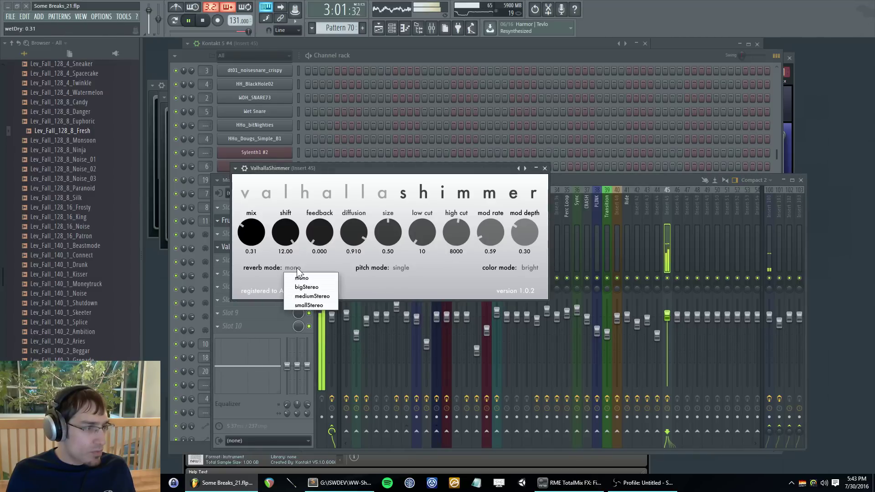
{"action": "left_click", "coordinate": [301, 296]}
{"action": "left_click_drag", "start_coordinate": [384, 230], "coordinate": [425, 199]}
{"action": "left_click_drag", "start_coordinate": [315, 224], "coordinate": [319, 253]}
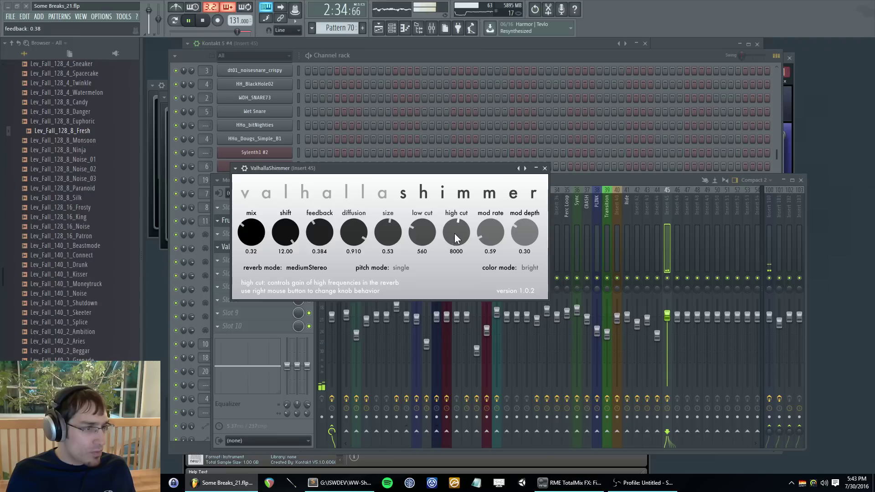
{"action": "left_click_drag", "start_coordinate": [455, 234], "coordinate": [496, 257]}
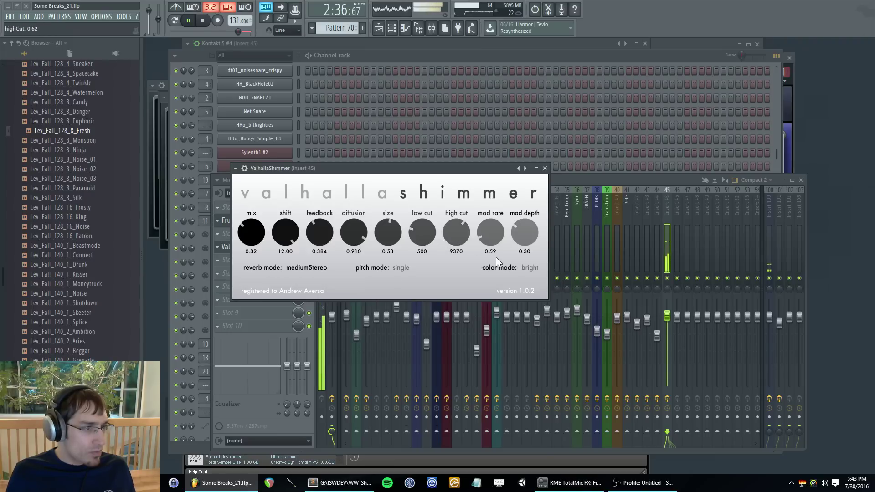
{"action": "left_click", "coordinate": [523, 286]}
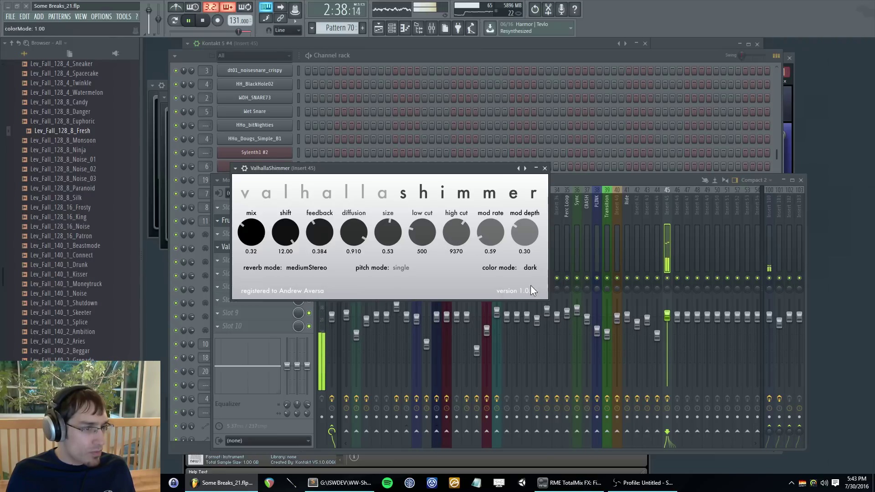
- Lower Insert 45's volume slightly to balance the Shou Drum against the playing arrangement
{"action": "left_click", "coordinate": [671, 321]}
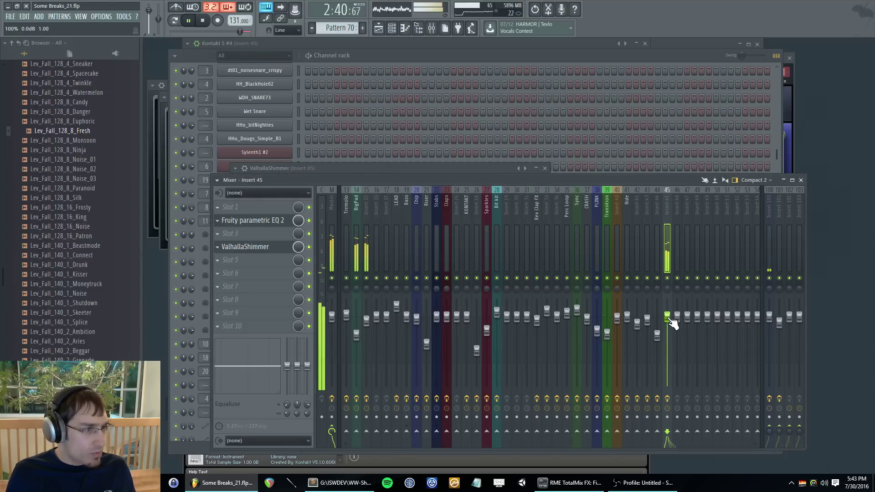
{"action": "key", "text": "F5"}
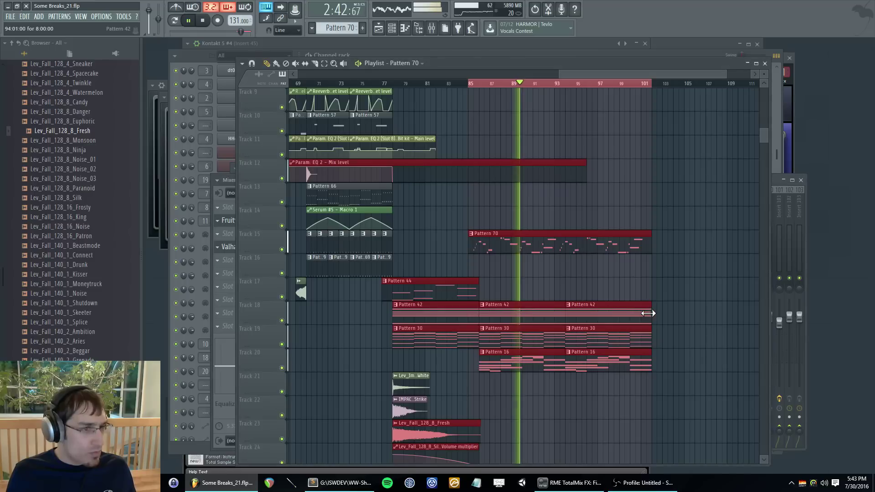
{"action": "key", "text": "F5"}
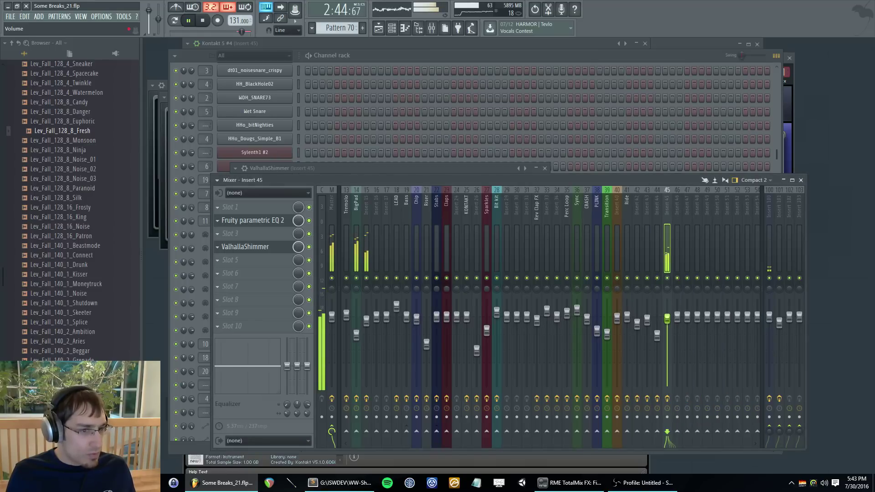
- Add an F#5 note of length 0:12:10 at 8:13 to Pattern 70's MIDI #4 part
{"action": "key", "text": "F5"}
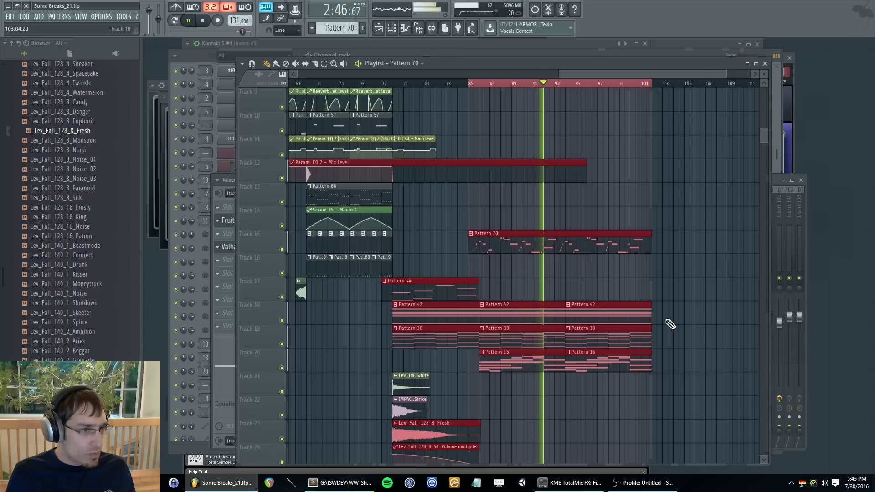
{"action": "double_click", "coordinate": [560, 241]}
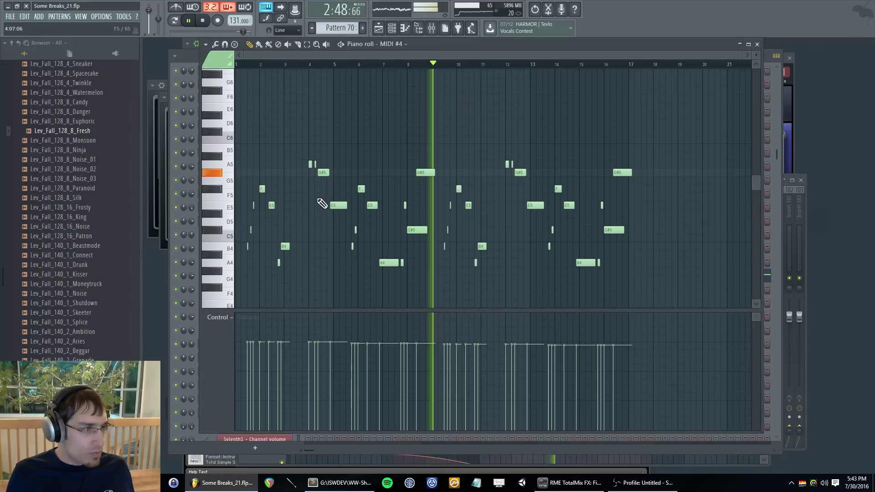
{"action": "key", "text": "space"}
{"action": "scroll", "coordinate": [538, 187], "scroll_direction": "up", "scroll_amount": 3}
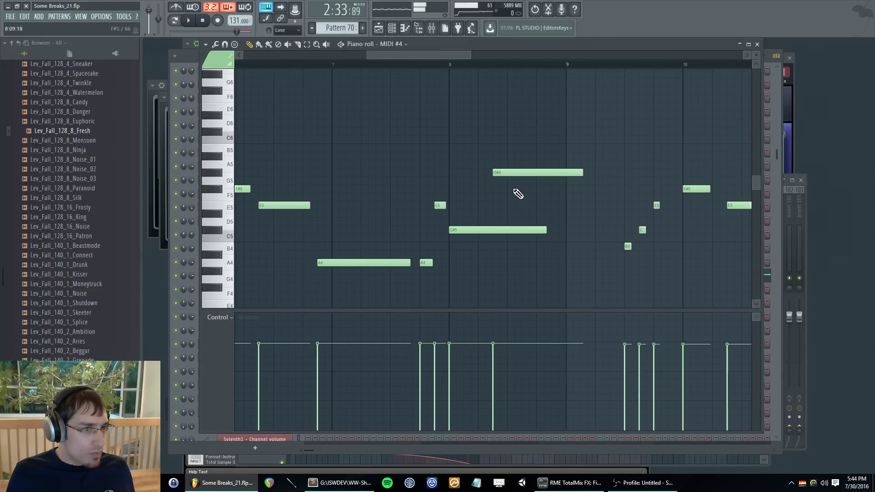
{"action": "left_click", "coordinate": [539, 189]}
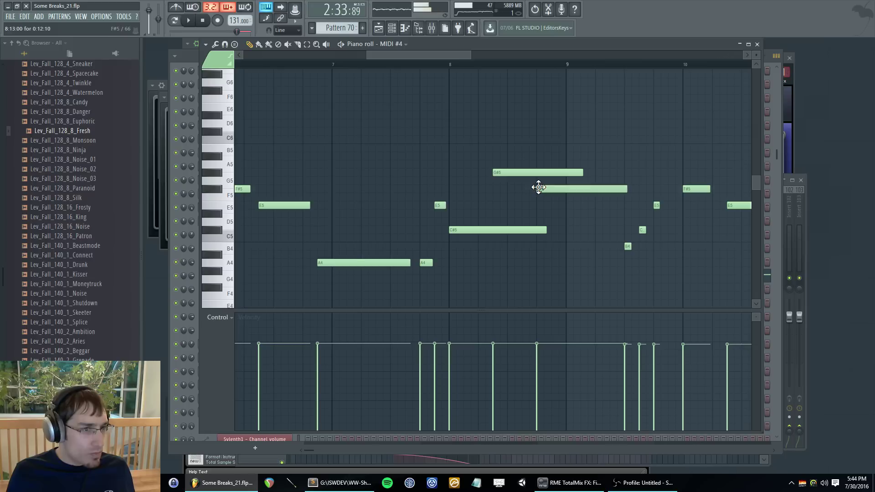
- Add the same F#5 note at 8:13 to the Kontakt 5 #4 part and play it back from around bar 8
{"action": "key", "text": "F6"}
{"action": "scroll", "coordinate": [363, 220], "scroll_direction": "down", "scroll_amount": 12}
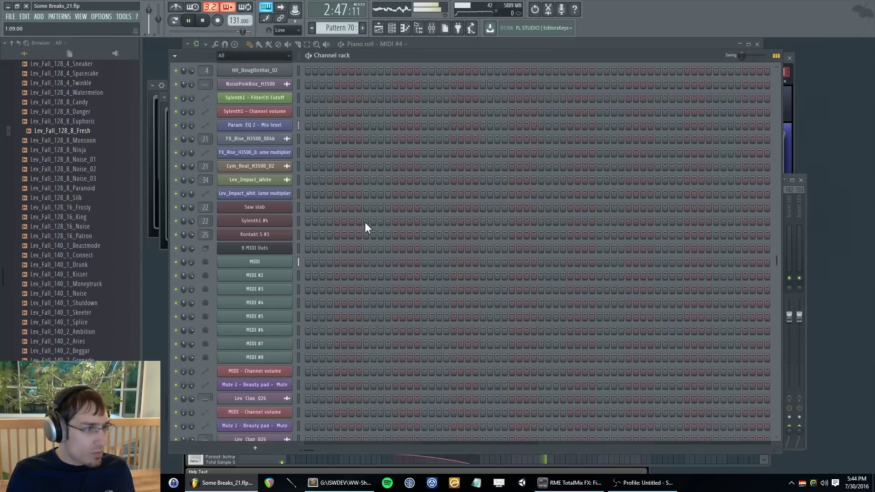
{"action": "key", "text": "F6"}
{"action": "key", "text": "F5"}
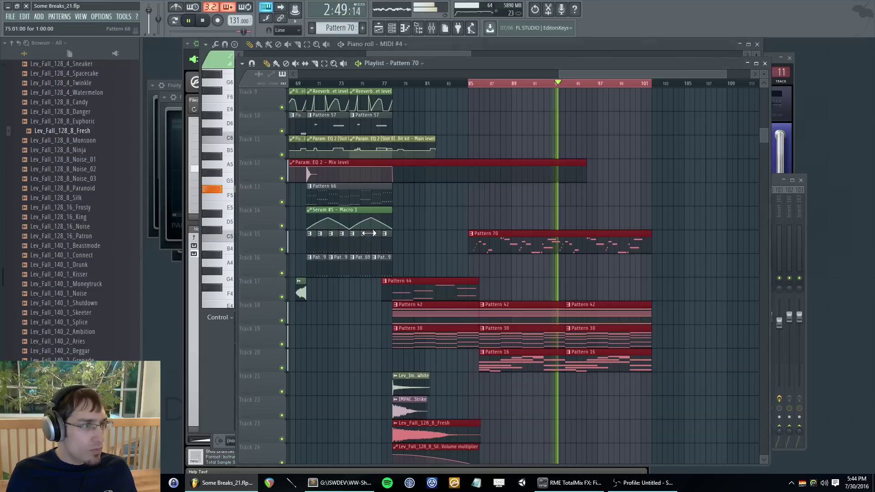
{"action": "key", "text": "F6"}
{"action": "right_click", "coordinate": [274, 427]}
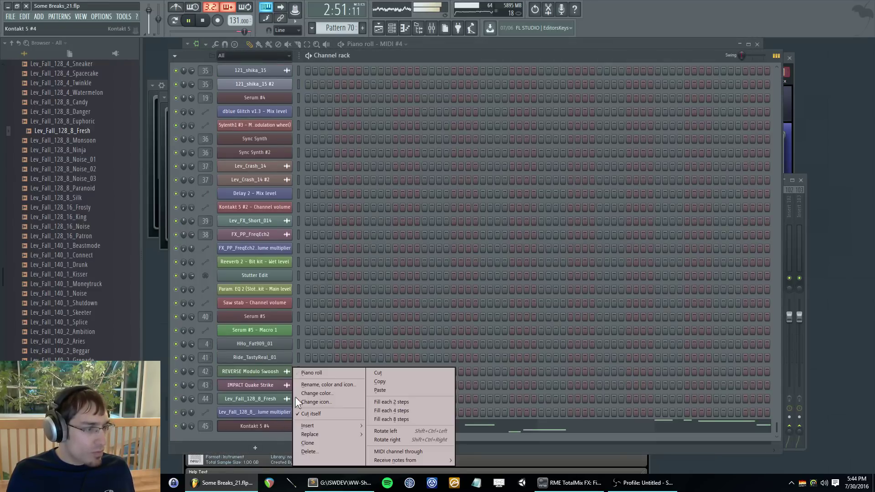
{"action": "left_click", "coordinate": [298, 403]}
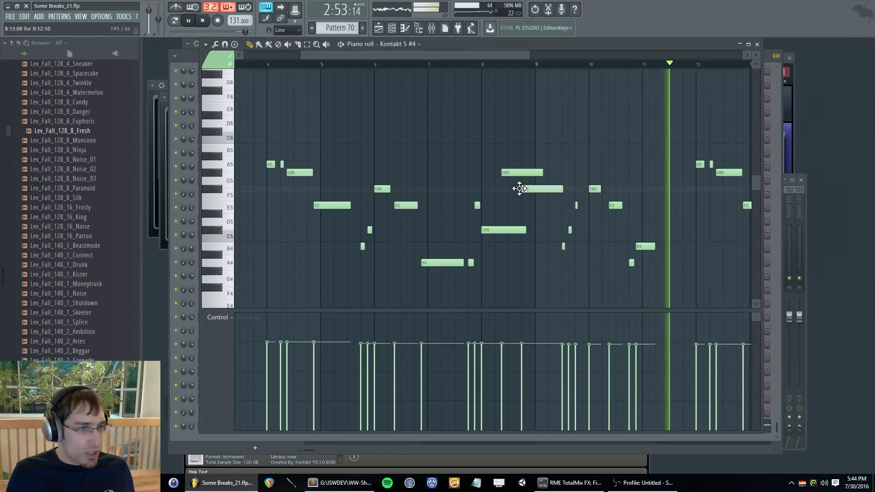
{"action": "left_click", "coordinate": [486, 65]}
{"action": "scroll", "coordinate": [669, 230], "scroll_direction": "up", "scroll_amount": 3, "text": "ctrl"}
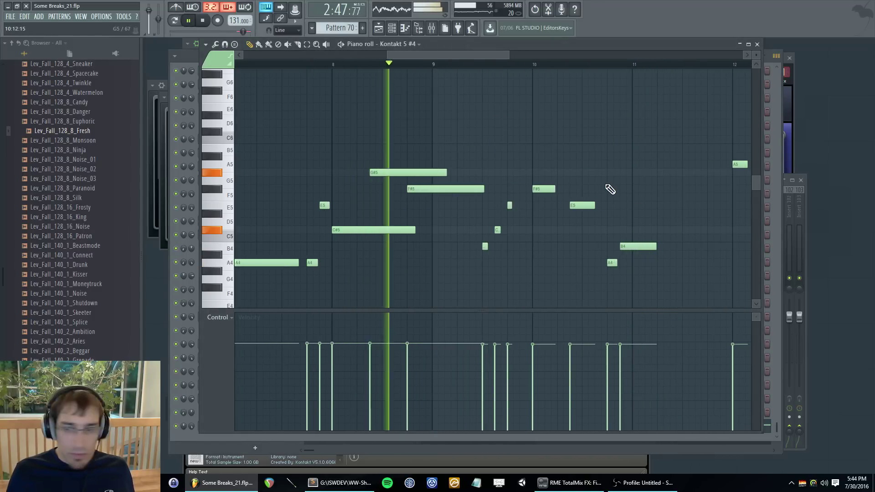
{"action": "scroll", "coordinate": [599, 183], "scroll_direction": "up", "scroll_amount": 1}
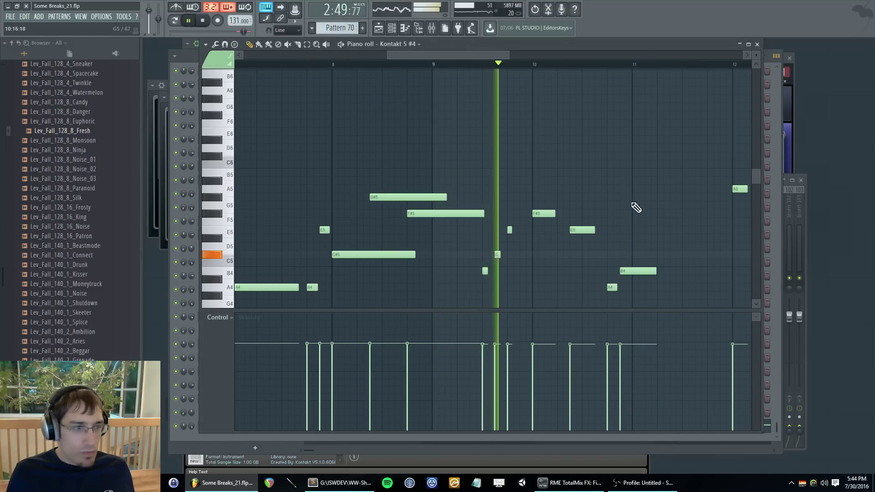
- Try adding high E6 and F#6 notes in bar 10 of the Kontakt 5 #4 part
{"action": "scroll", "coordinate": [704, 242], "scroll_direction": "up", "scroll_amount": 2, "text": "ctrl"}
{"action": "left_click", "coordinate": [431, 107]}
{"action": "key", "text": "space"}
{"action": "right_click", "coordinate": [443, 110]}
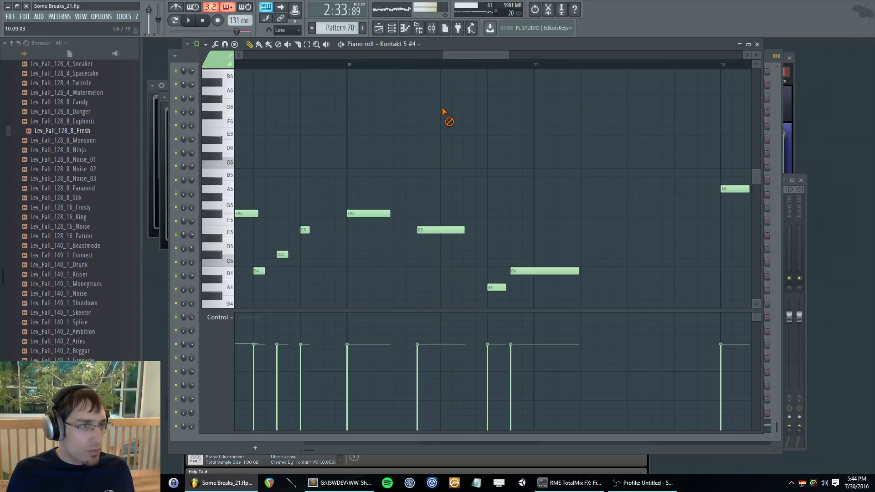
{"action": "left_click_drag", "start_coordinate": [443, 110], "coordinate": [444, 137]}
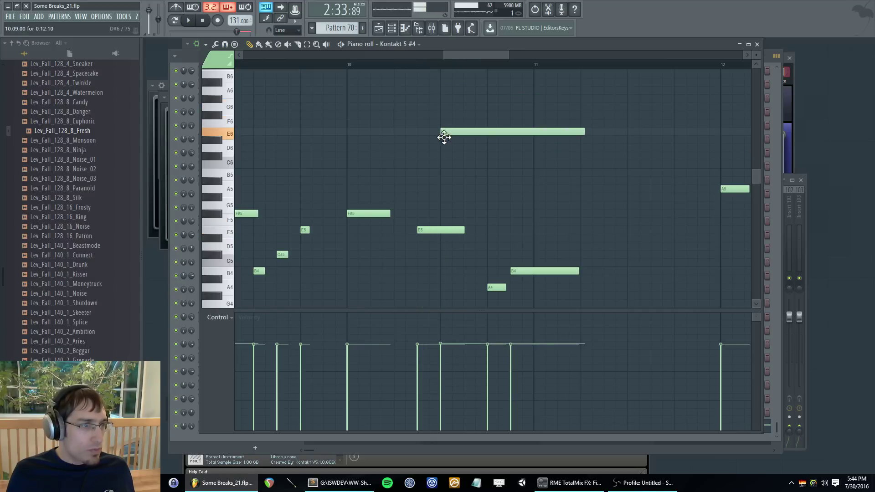
{"action": "left_click", "coordinate": [488, 117]}
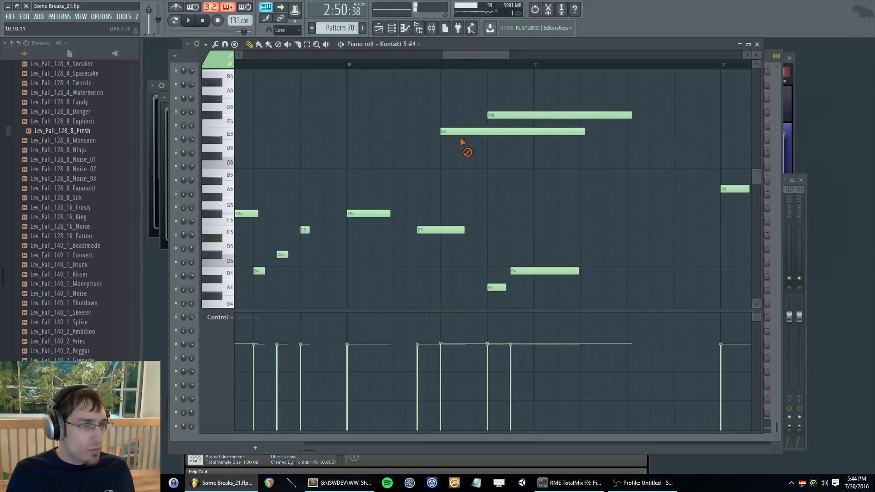
- Add an F#5 note of length 1:12:10 at bar 10 in Pattern 70's MIDI #2 part
{"action": "key", "text": "F6"}
{"action": "key", "text": "F5"}
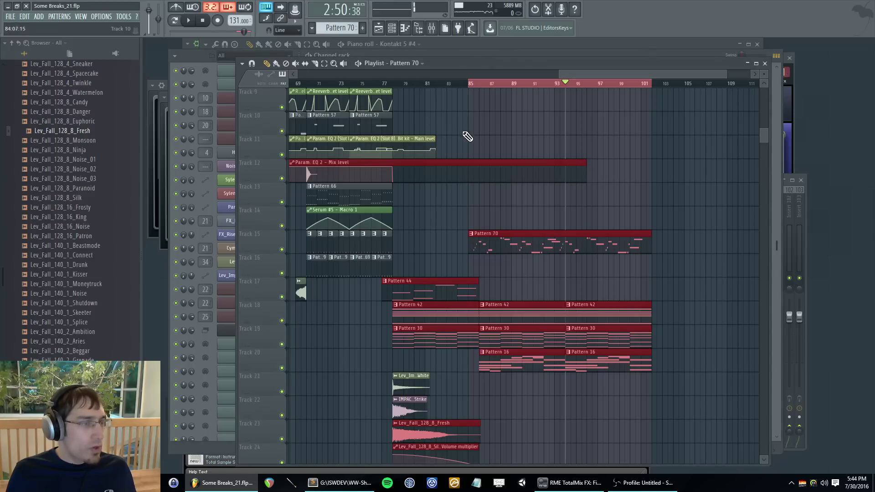
{"action": "key", "text": "F5"}
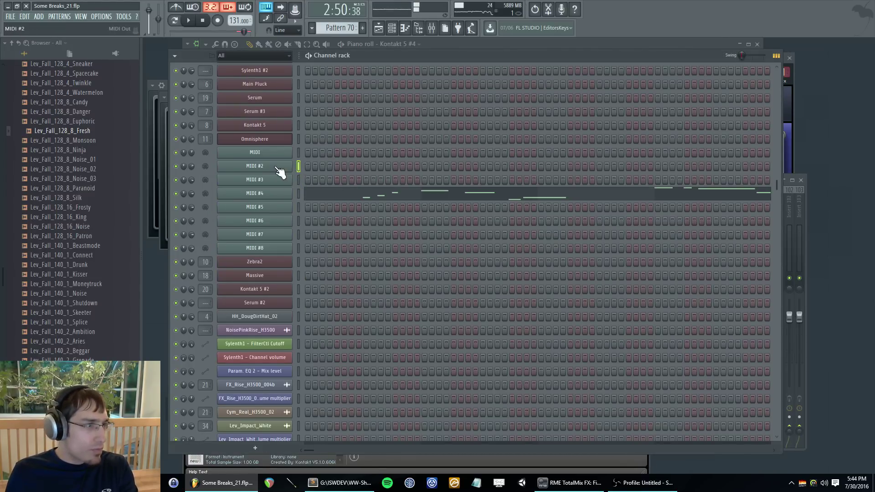
{"action": "right_click", "coordinate": [299, 171]}
{"action": "left_click", "coordinate": [328, 168]}
{"action": "scroll", "coordinate": [357, 177], "scroll_direction": "down", "scroll_amount": 3}
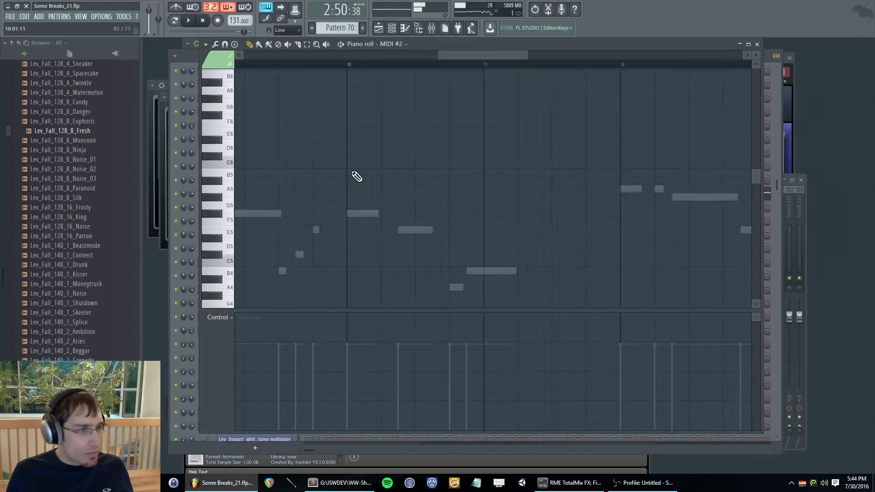
{"action": "left_click", "coordinate": [351, 214]}
{"action": "key", "text": "space"}
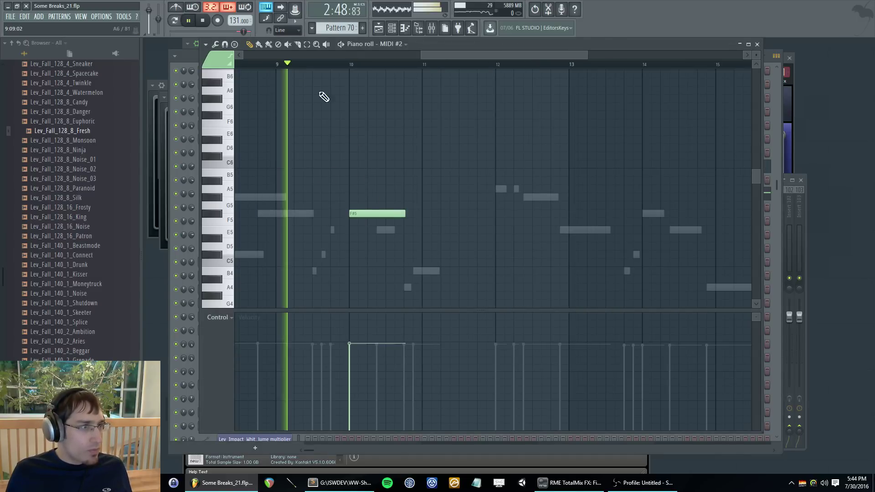
{"action": "left_click_drag", "start_coordinate": [406, 215], "coordinate": [477, 219]}
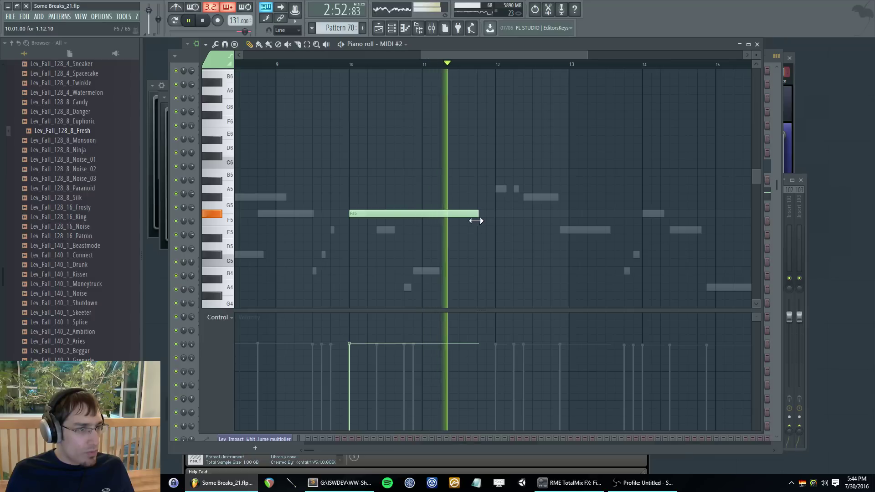
- Add long A5, C#6 and F#6 notes at bars 12, 14 and 16 of the MIDI #2 part and replay from bar 10
{"action": "left_click", "coordinate": [497, 189]}
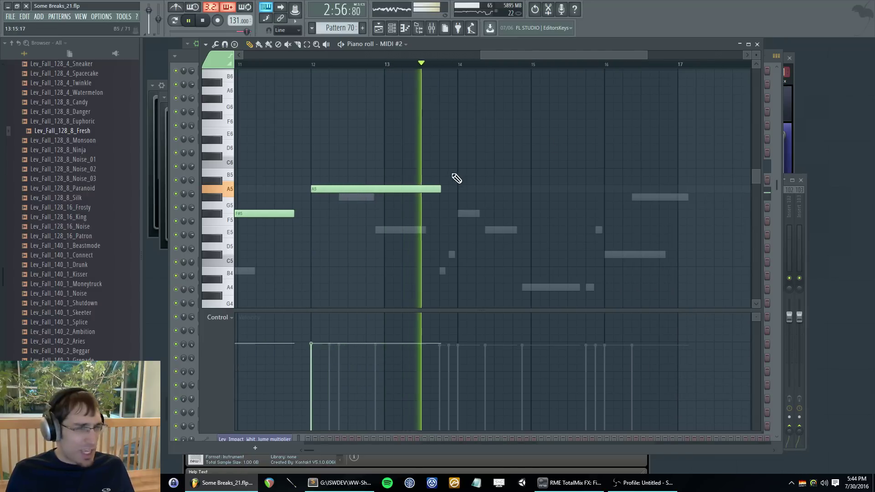
{"action": "left_click", "coordinate": [459, 157]}
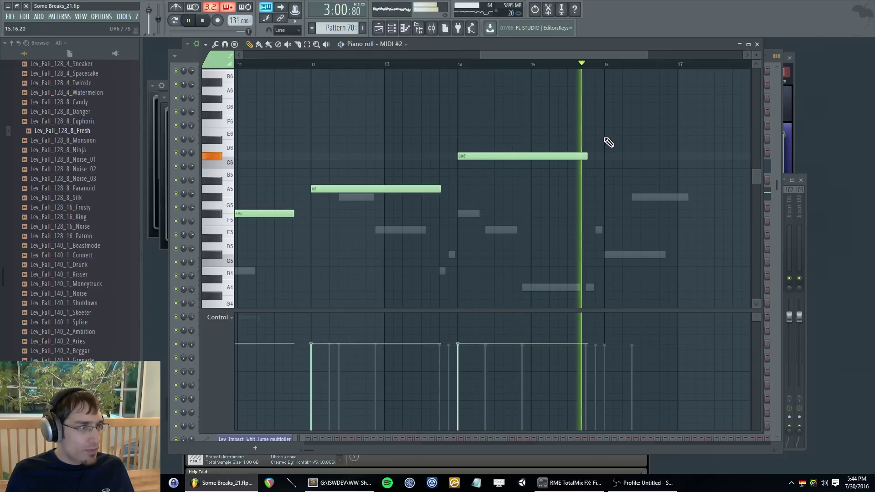
{"action": "left_click", "coordinate": [606, 115]}
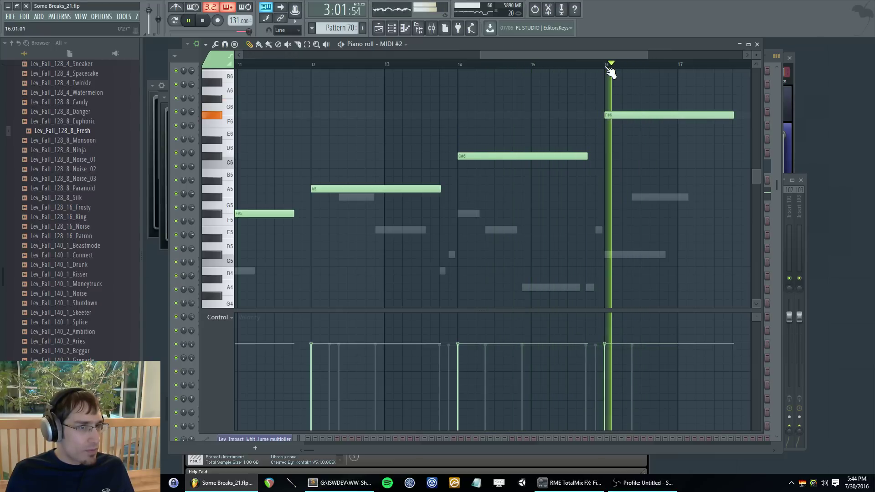
{"action": "scroll", "coordinate": [553, 125], "scroll_direction": "down", "scroll_amount": 2}
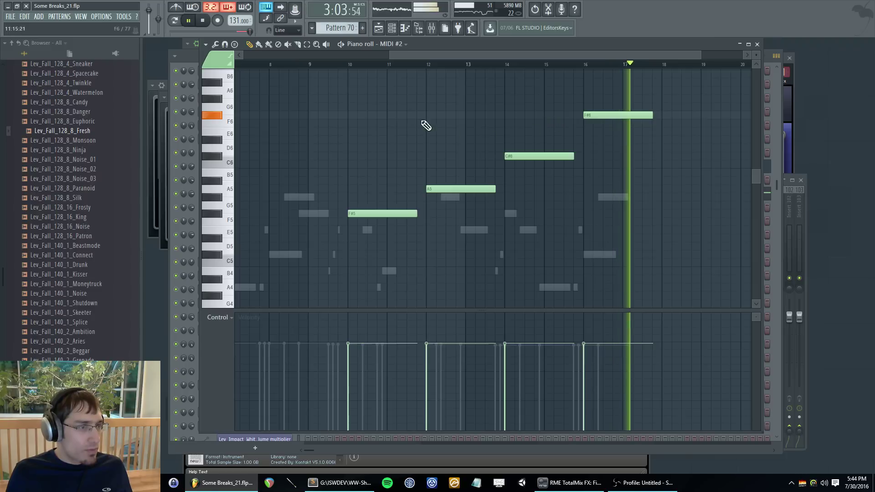
{"action": "left_click", "coordinate": [342, 66]}
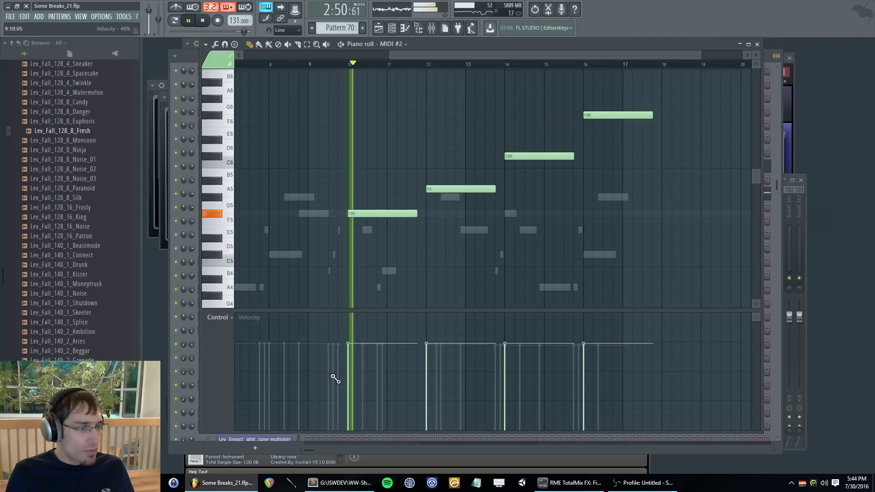
- Create a new pattern and place its clip on Track 14 at bar 94 of the playlist
{"action": "key", "text": "F6"}
{"action": "key", "text": "F5"}
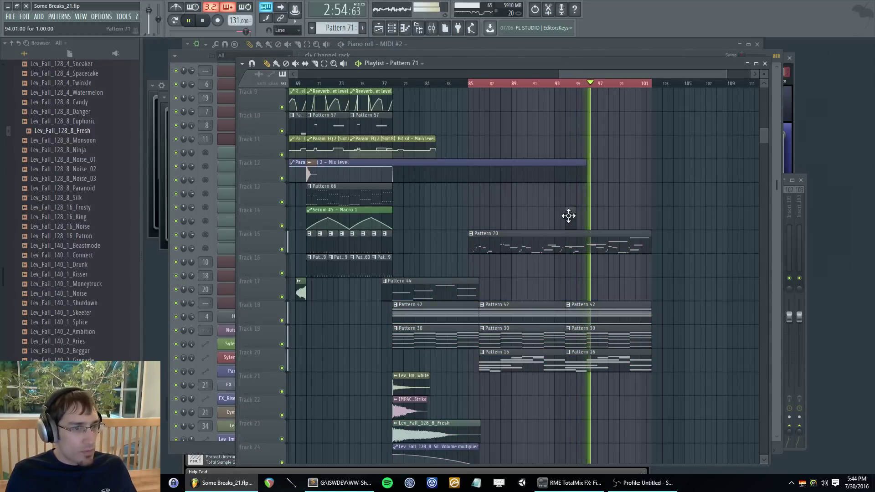
{"action": "key", "text": "F5"}
- Select the Main Pluck channel, audition notes on it over the playing arrangement and return to the playlist
{"action": "scroll", "coordinate": [346, 193], "scroll_direction": "up", "scroll_amount": 1}
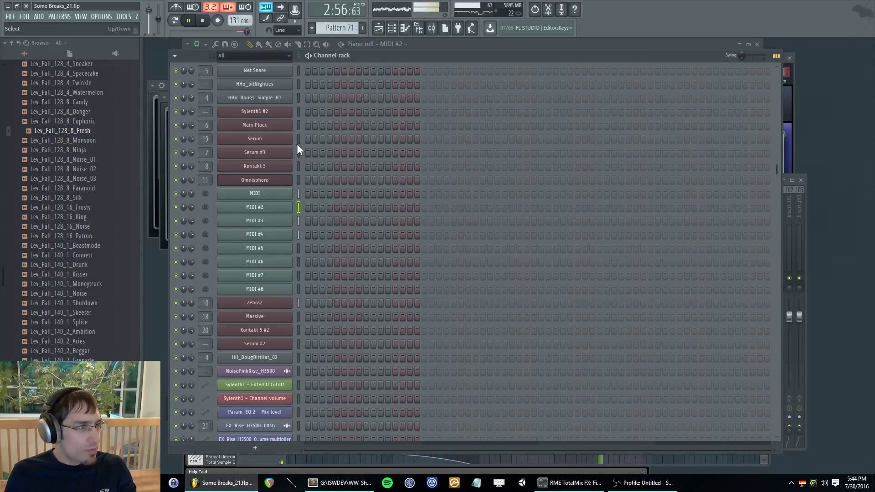
{"action": "left_click", "coordinate": [300, 127]}
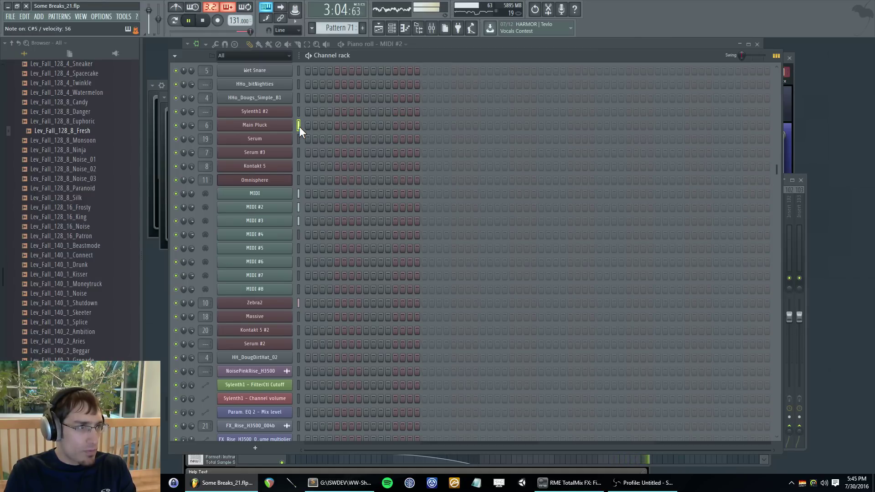
{"action": "key", "text": "space"}
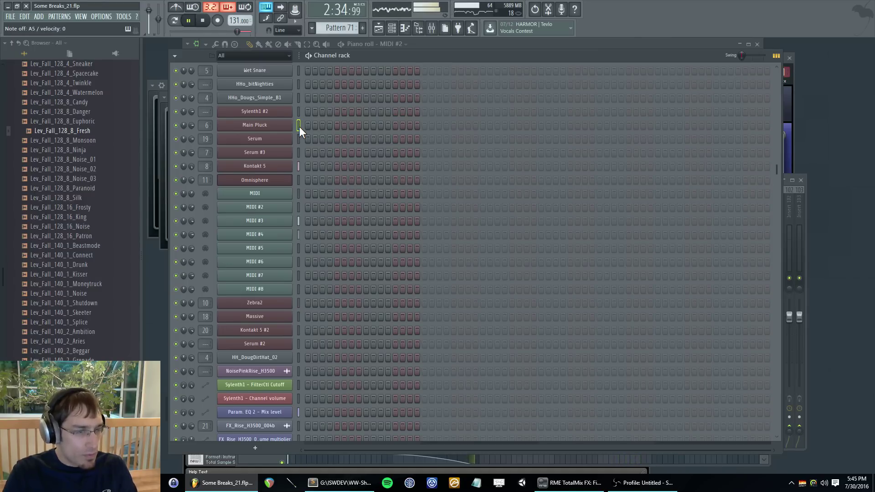
{"action": "key", "text": "F5"}
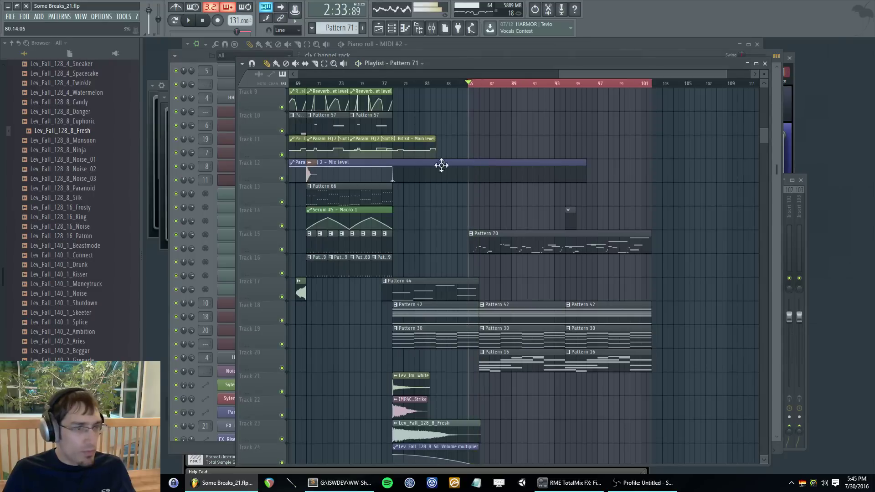
- Open the Main Pluck piano roll and place one-step F#4 notes at steps 1 and 4 of bar 1
{"action": "key", "text": "F6"}
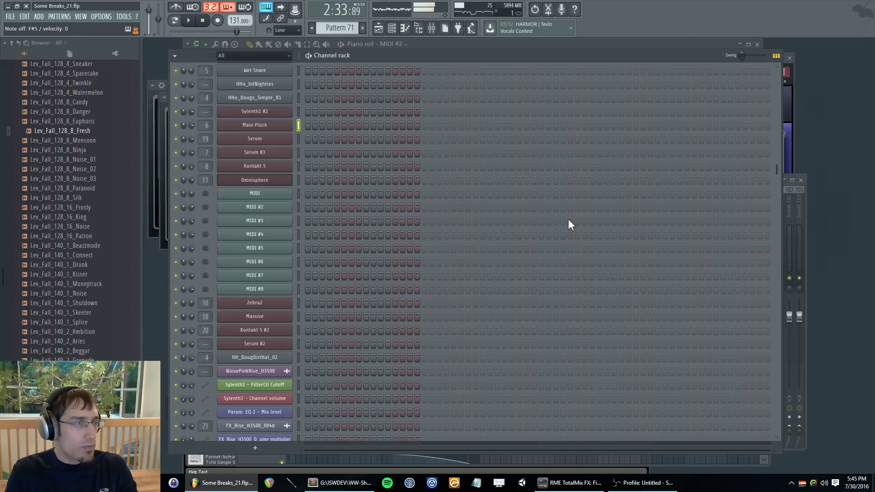
{"action": "right_click", "coordinate": [285, 125]}
{"action": "left_click", "coordinate": [315, 126]}
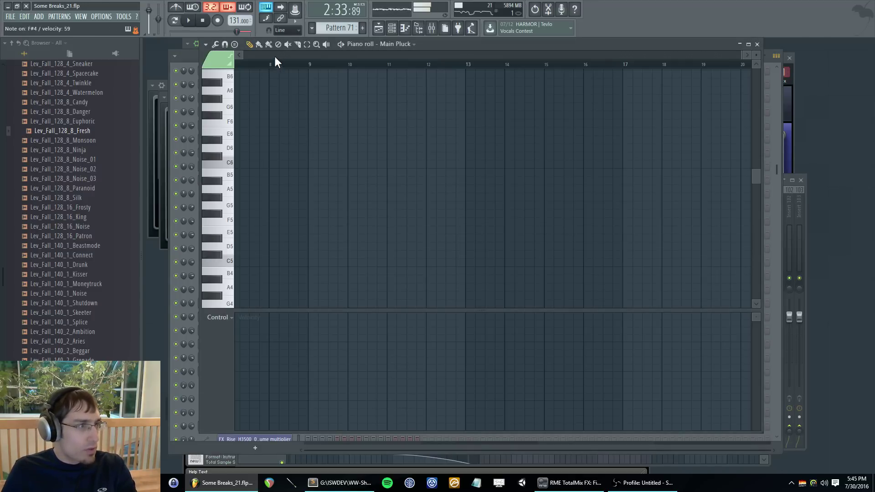
{"action": "left_click_drag", "start_coordinate": [274, 55], "coordinate": [196, 57]}
{"action": "scroll", "coordinate": [260, 211], "scroll_direction": "down", "scroll_amount": 4}
{"action": "left_click", "coordinate": [240, 213]}
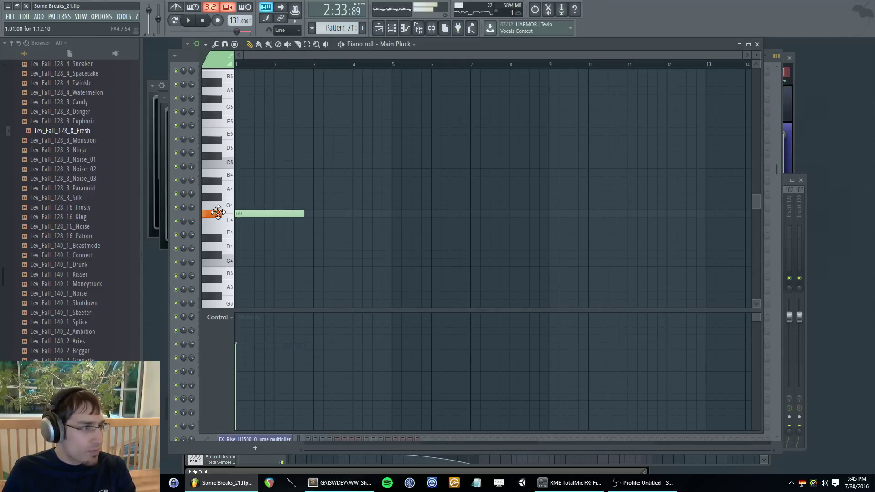
{"action": "scroll", "coordinate": [245, 213], "scroll_direction": "up", "scroll_amount": 3}
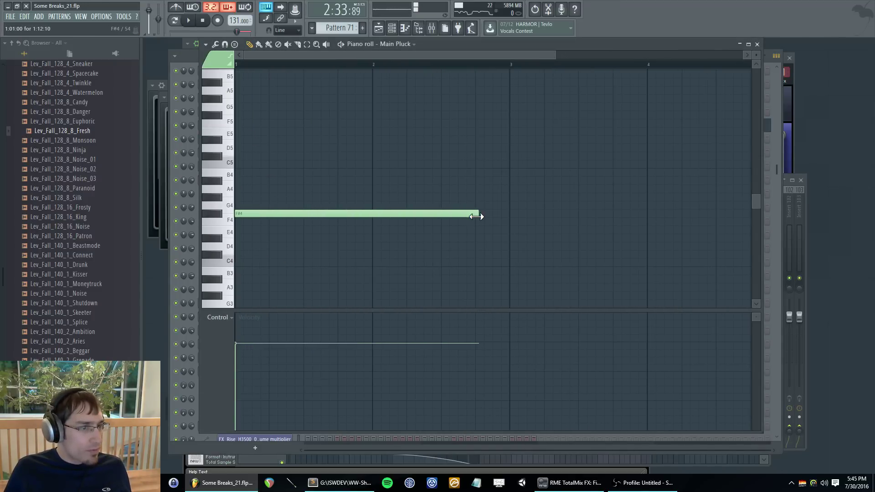
{"action": "left_click_drag", "start_coordinate": [477, 217], "coordinate": [247, 228]}
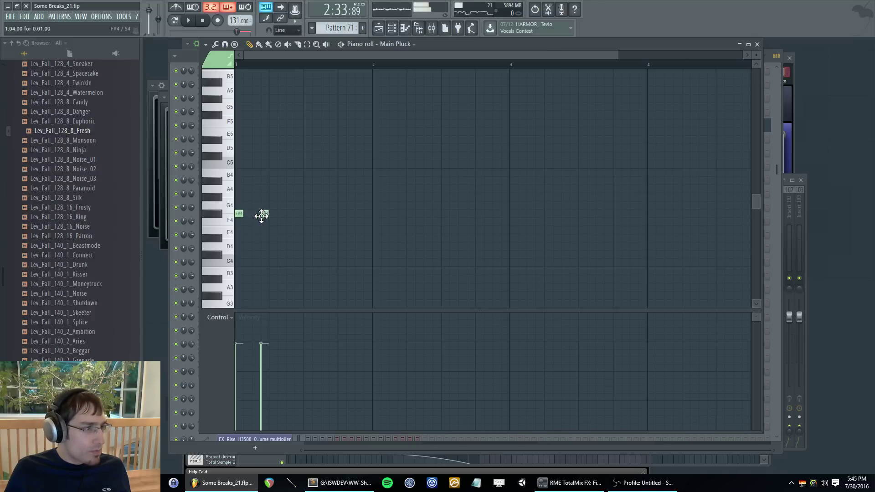
- Add one-step C#5, E5 and F#5 notes at steps 6, 7 and 8 of bar 1, auditioning the phrase while building it
{"action": "key", "text": "space"}
{"action": "scroll", "coordinate": [265, 183], "scroll_direction": "up", "scroll_amount": 2}
{"action": "key", "text": "space"}
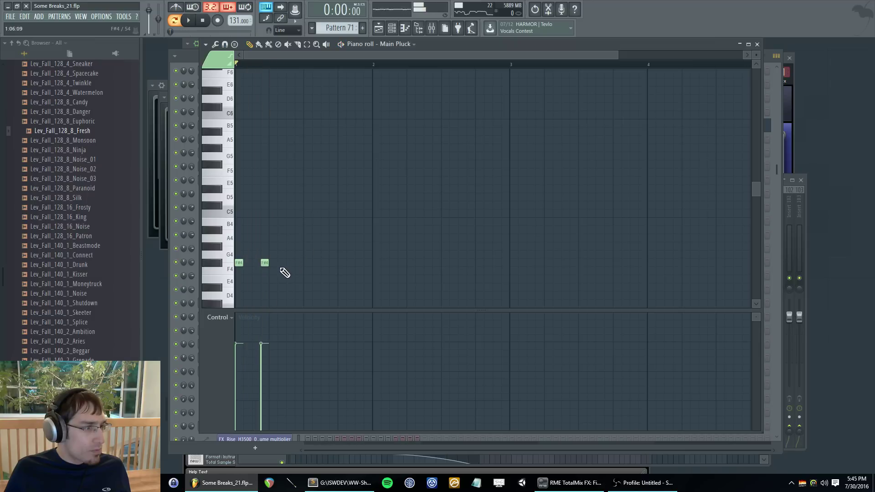
{"action": "key", "text": "space"}
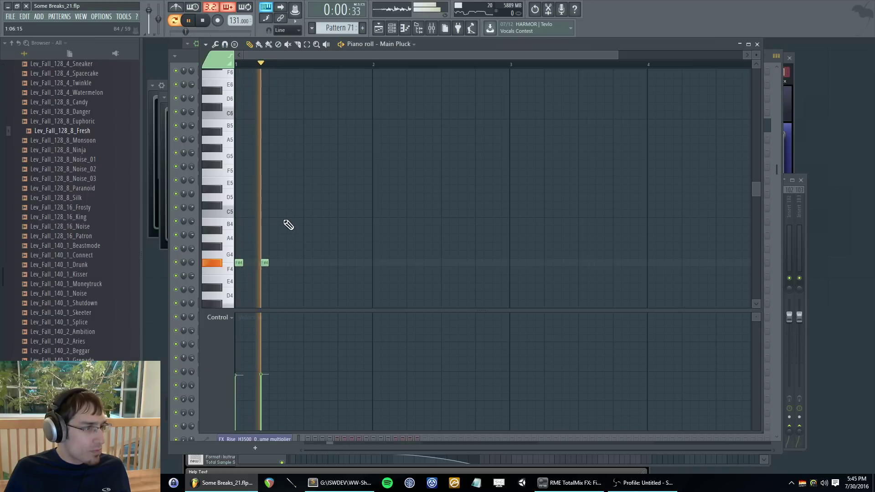
{"action": "key", "text": "space"}
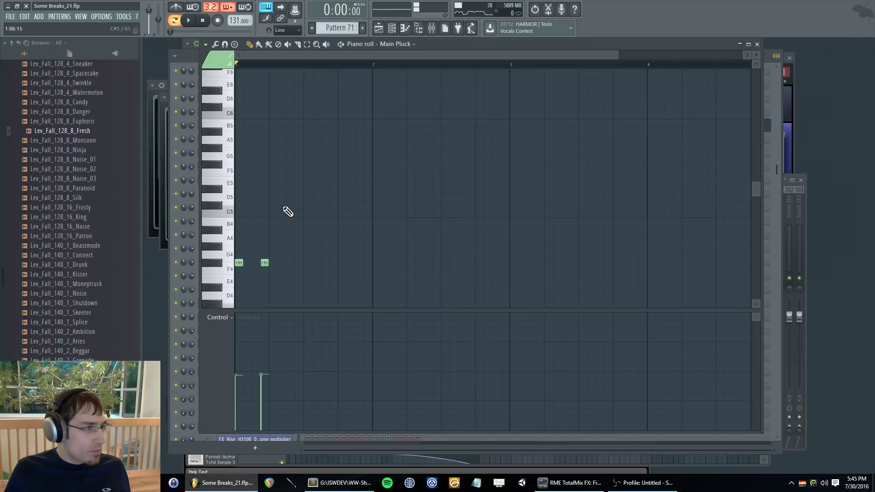
{"action": "left_click", "coordinate": [280, 205]}
{"action": "left_click", "coordinate": [286, 188]}
{"action": "left_click_drag", "start_coordinate": [287, 178], "coordinate": [288, 178]}
{"action": "left_click", "coordinate": [295, 164]}
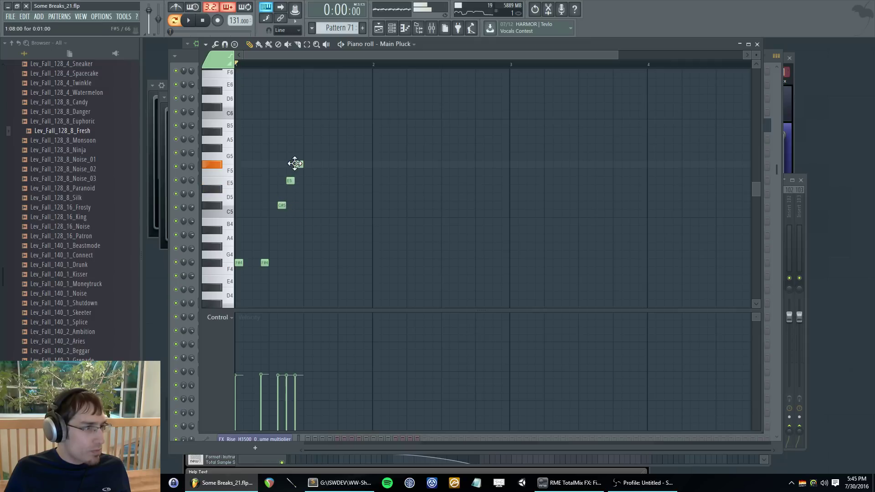
{"action": "key", "text": "space"}
{"action": "key", "text": "space"}
- Duplicate the five-note figure so the copy starts at step 9 of bar 1, and deselect it
{"action": "key", "text": "ctrl+a"}
{"action": "left_click", "coordinate": [242, 266], "text": "shift"}
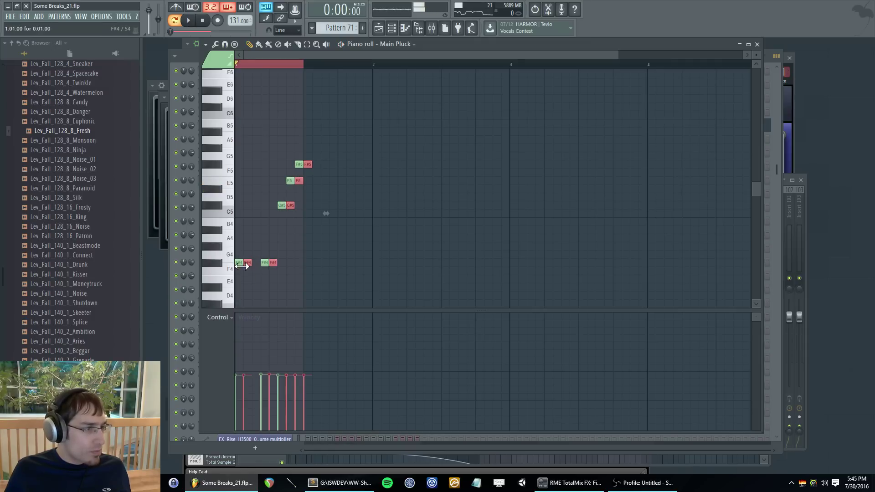
{"action": "key", "text": "space"}
{"action": "left_click_drag", "start_coordinate": [246, 263], "coordinate": [306, 263]}
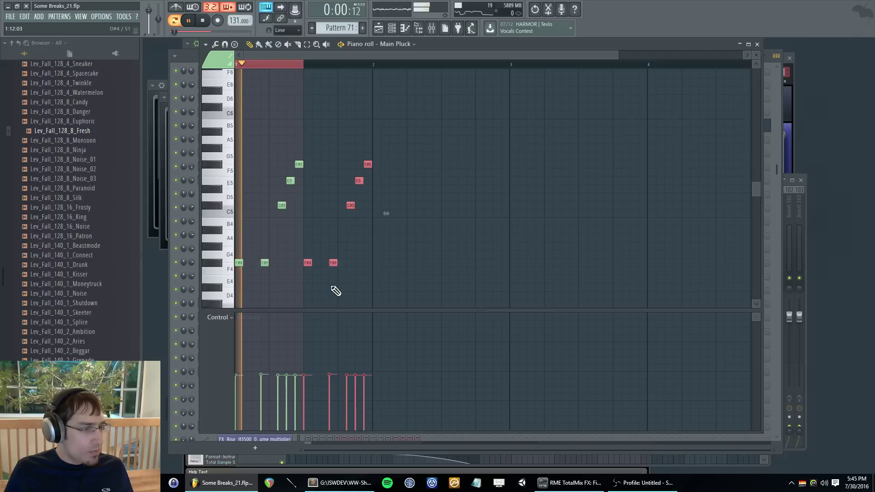
{"action": "key", "text": "space"}
{"action": "scroll", "coordinate": [314, 285], "scroll_direction": "down", "scroll_amount": 1}
{"action": "key", "text": "ctrl+d"}
- Add D4 notes at steps 3 and 11 of bar 1 and play the pattern
{"action": "scroll", "coordinate": [269, 286], "scroll_direction": "down", "scroll_amount": 2}
{"action": "left_click", "coordinate": [254, 222]}
{"action": "key", "text": "space"}
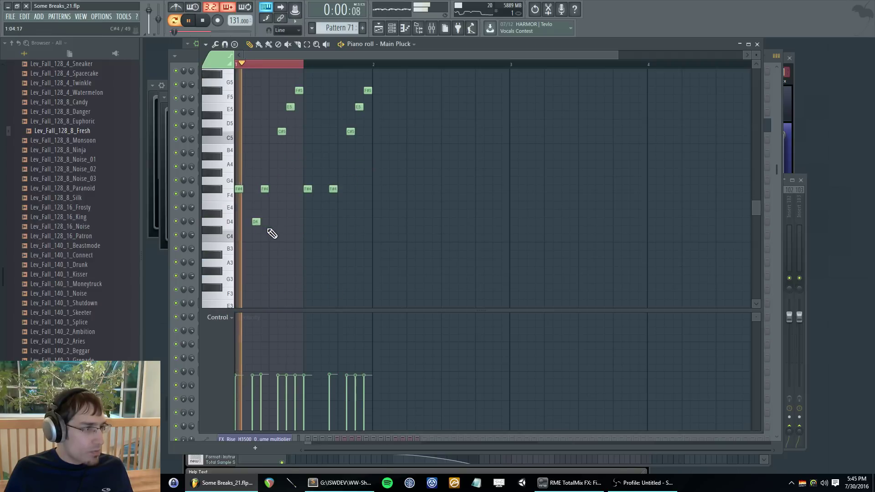
{"action": "left_click", "coordinate": [323, 221]}
{"action": "key", "text": "space"}
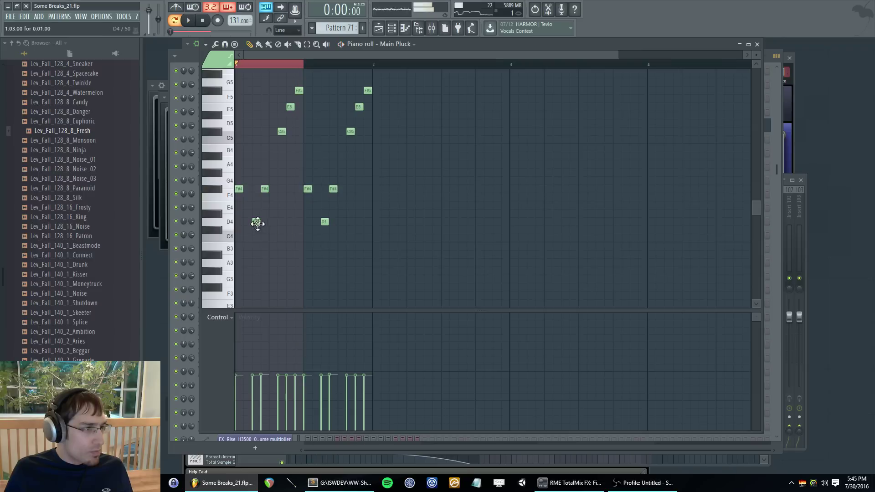
- Add low D3 notes at steps 2 and 10, keeping a D4 after each, and replay the pattern
{"action": "right_click", "coordinate": [257, 223]}
{"action": "scroll", "coordinate": [244, 269], "scroll_direction": "down", "scroll_amount": 1}
{"action": "left_click", "coordinate": [242, 296]}
{"action": "left_click", "coordinate": [254, 197]}
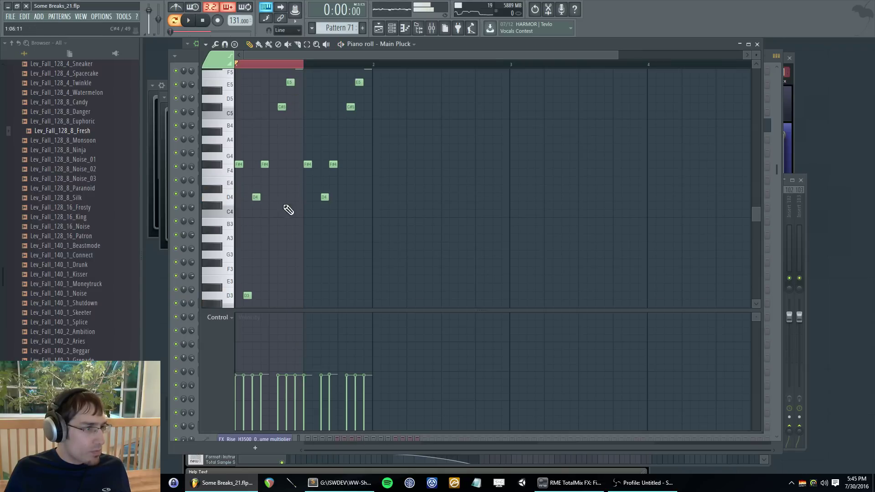
{"action": "left_click", "coordinate": [325, 197]}
{"action": "key", "text": "space"}
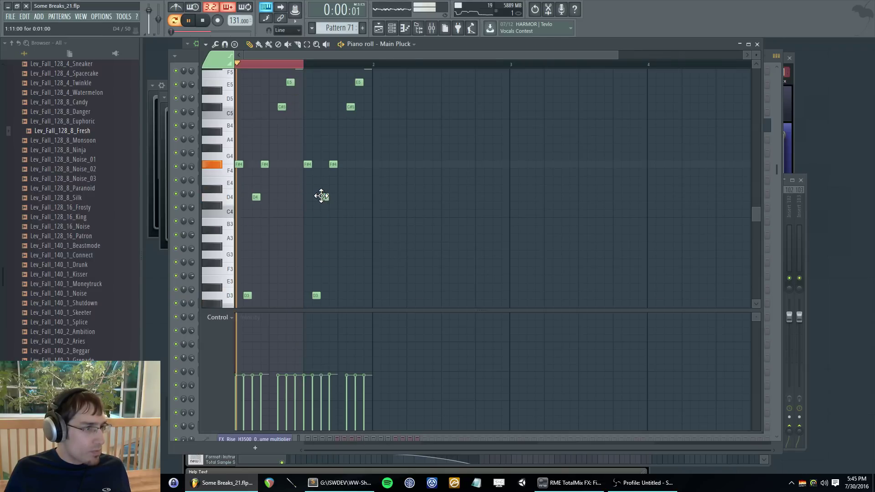
- Repeat bar 1's notes in bar 2 and audition the pluck in the arrangement from bar 92
{"action": "left_click_drag", "start_coordinate": [335, 56], "coordinate": [405, 70]}
{"action": "key", "text": "ctrl+b"}
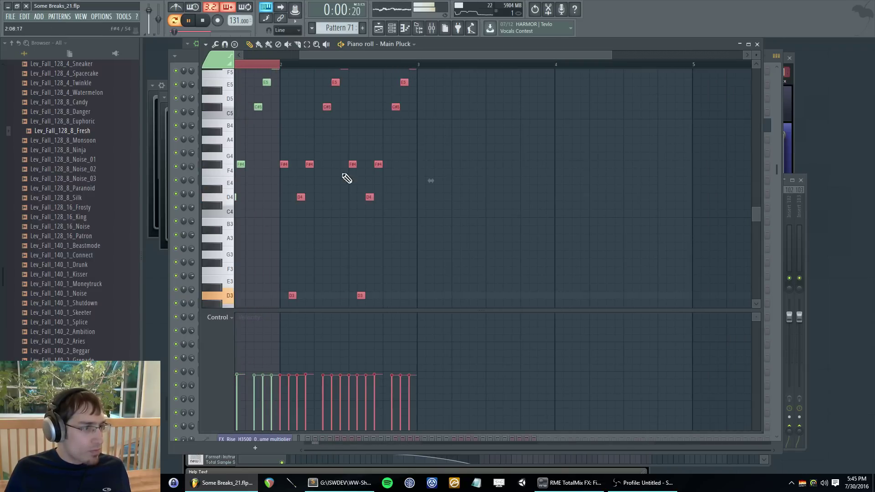
{"action": "key", "text": "F5"}
{"action": "left_click", "coordinate": [551, 83]}
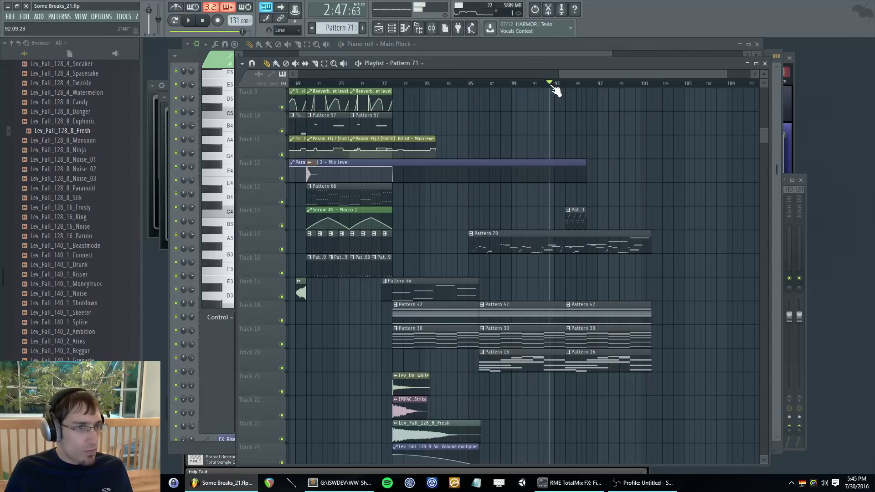
{"action": "key", "text": "F5"}
{"action": "scroll", "coordinate": [338, 207], "scroll_direction": "down", "scroll_amount": 3}
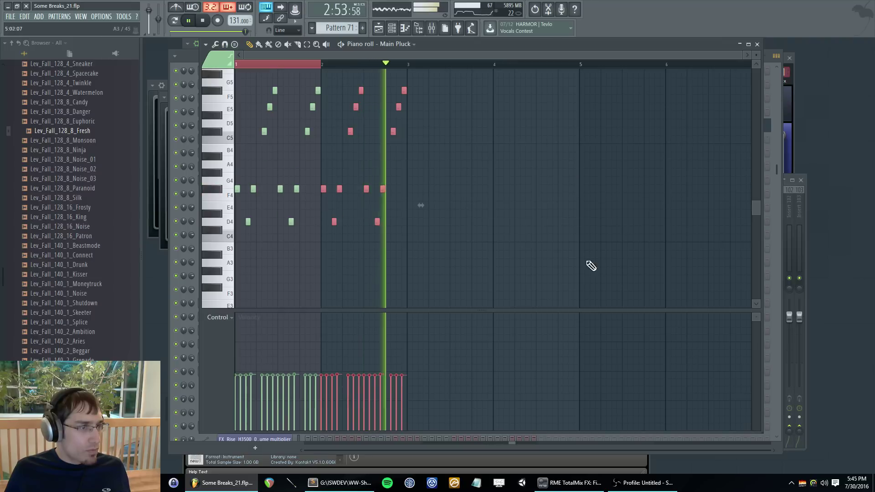
- Stop playback and duplicate the two bars of pluck notes into bars 3 and 4
{"action": "key", "text": "space"}
{"action": "key", "text": "ctrl+a"}
{"action": "scroll", "coordinate": [636, 234], "scroll_direction": "down", "scroll_amount": 1}
{"action": "key", "text": "ctrl+b"}
{"action": "scroll", "coordinate": [499, 216], "scroll_direction": "up", "scroll_amount": 3}
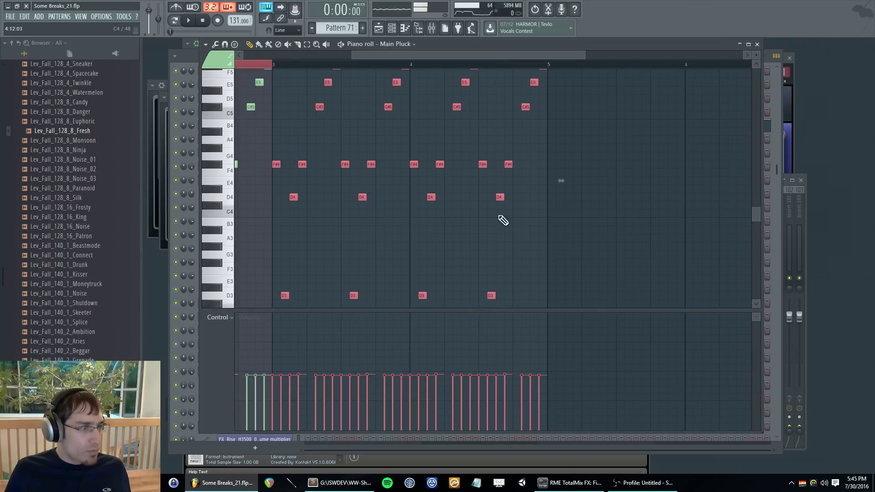
- Retune the first half-bar figure of bar 3 to E4, E3, E4, G#4, B4, F#5 and G#5
{"action": "left_click", "coordinate": [224, 174]}
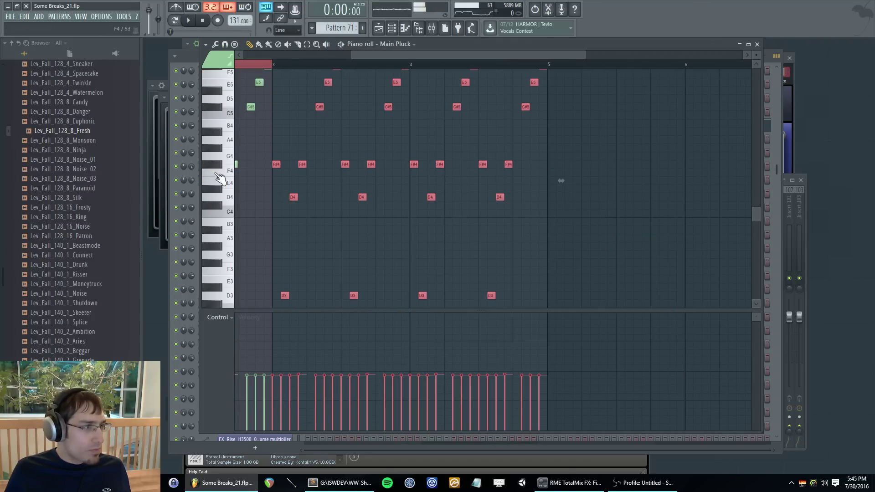
{"action": "left_click", "coordinate": [279, 242], "text": "ctrl"}
{"action": "left_click_drag", "start_coordinate": [273, 165], "coordinate": [274, 181]}
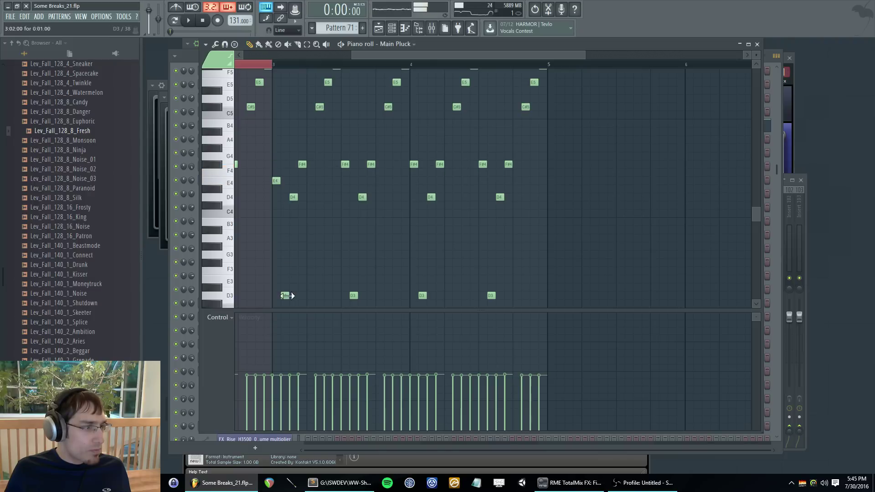
{"action": "left_click_drag", "start_coordinate": [286, 295], "coordinate": [283, 282]}
{"action": "left_click_drag", "start_coordinate": [301, 165], "coordinate": [301, 137]}
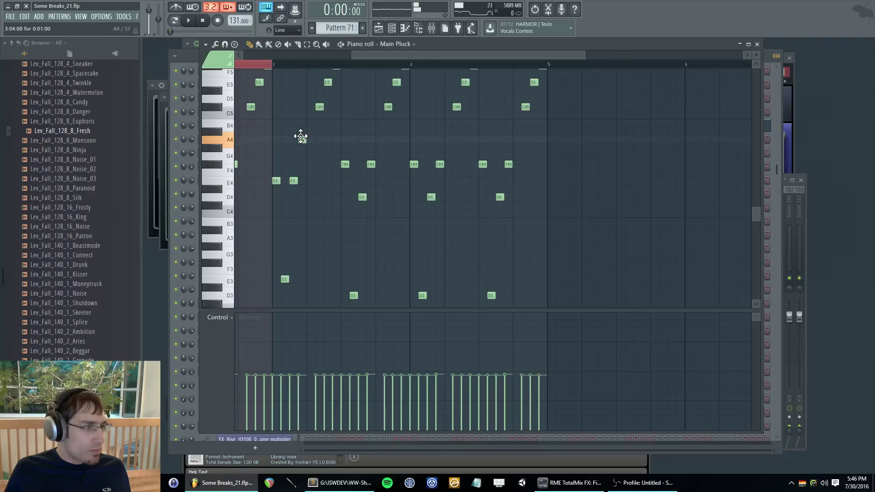
{"action": "scroll", "coordinate": [305, 151], "scroll_direction": "up", "scroll_amount": 1}
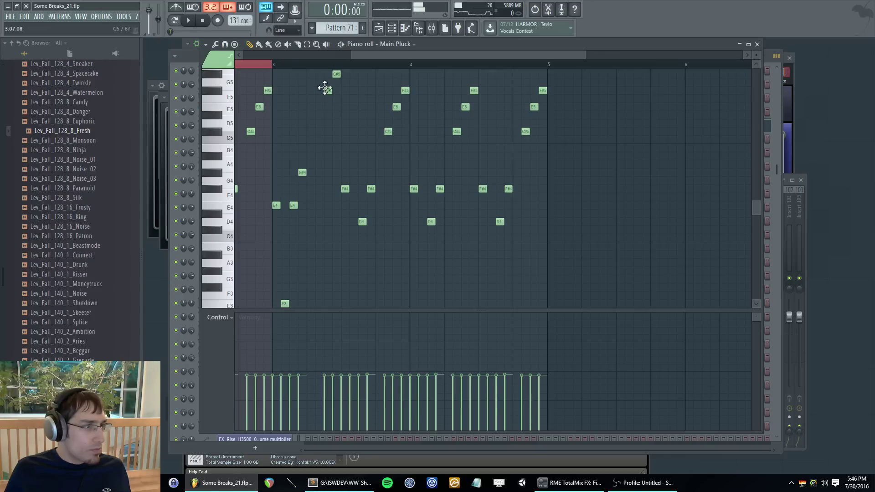
{"action": "left_click", "coordinate": [314, 105]}
{"action": "left_click_drag", "start_coordinate": [317, 144], "coordinate": [324, 153]}
- Delete all notes after the retuned figure in bars 3 and 4, and add an E3 note at step 5 of bar 3
{"action": "scroll", "coordinate": [335, 196], "scroll_direction": "down", "scroll_amount": 5}
{"action": "left_click_drag", "start_coordinate": [344, 220], "coordinate": [661, 68]}
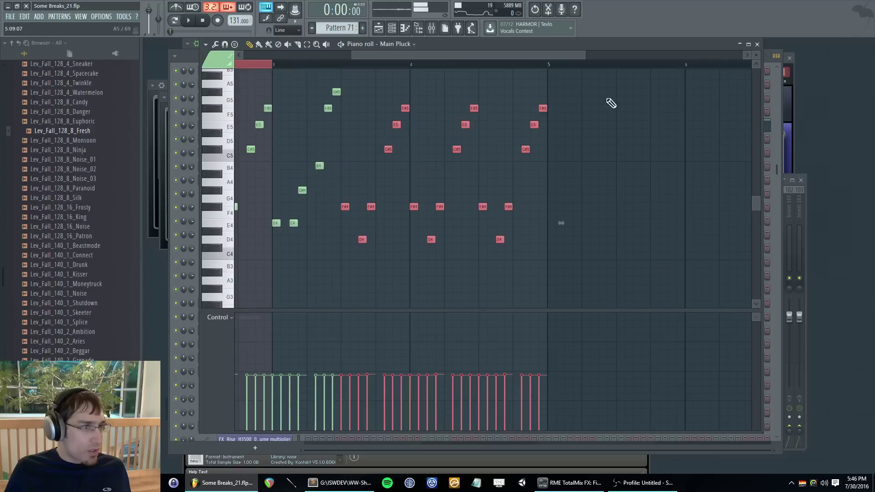
{"action": "key", "text": "Delete"}
{"action": "scroll", "coordinate": [319, 146], "scroll_direction": "down", "scroll_amount": 1}
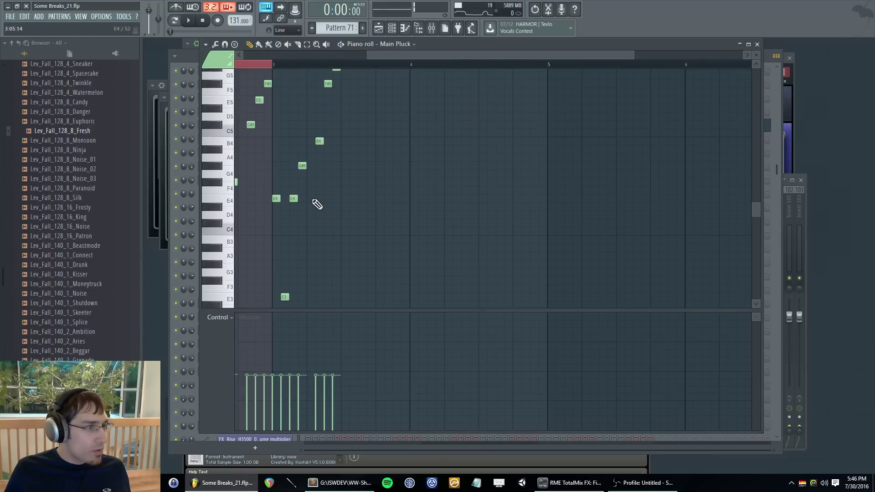
{"action": "left_click_drag", "start_coordinate": [308, 200], "coordinate": [307, 301]}
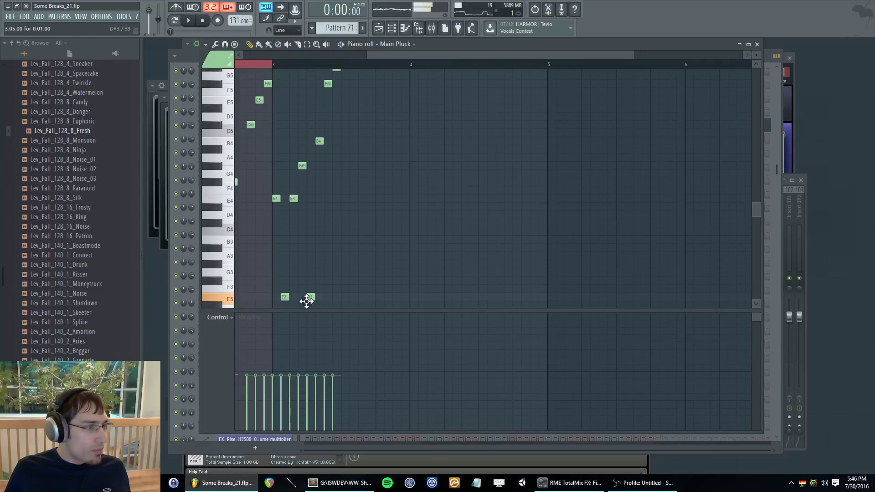
- Repeat bar 3's first half-bar figure three times to fill bars 3 and 4 while the arrangement plays
{"action": "left_click", "coordinate": [273, 65]}
{"action": "key", "text": "space"}
{"action": "left_click_drag", "start_coordinate": [274, 64], "coordinate": [344, 66]}
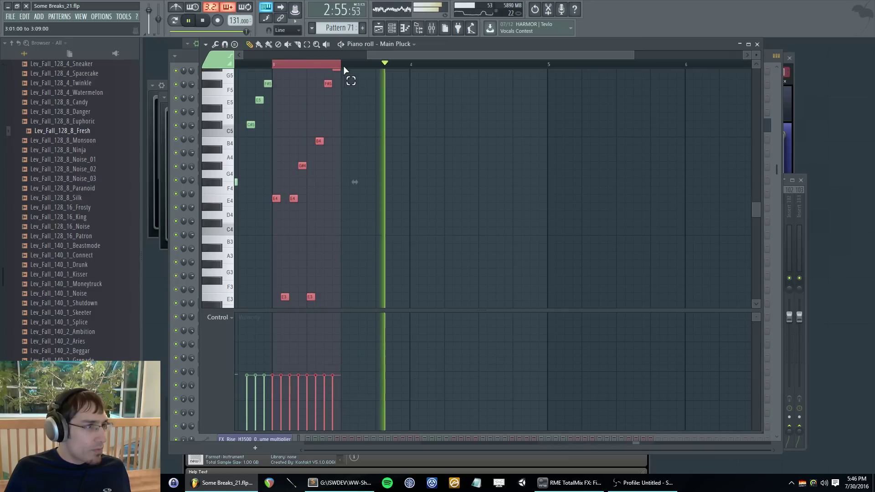
{"action": "key", "text": "ctrl+b"}
{"action": "key", "text": "ctrl+b"}
{"action": "key", "text": "ctrl+b"}
{"action": "key", "text": "ctrl+a"}
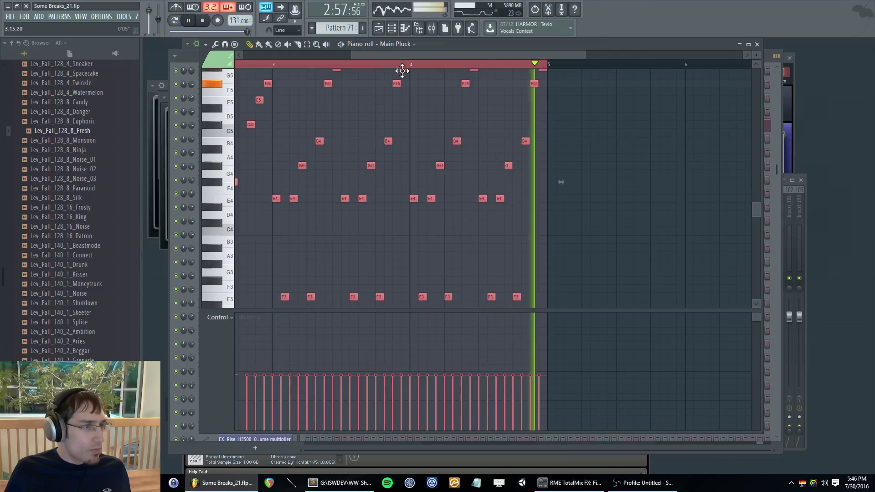
- Place a second Pattern 71 clip at bar 98 on Track 14 and make it unique as Pattern 72
{"action": "key", "text": "F5"}
{"action": "left_click", "coordinate": [612, 216]}
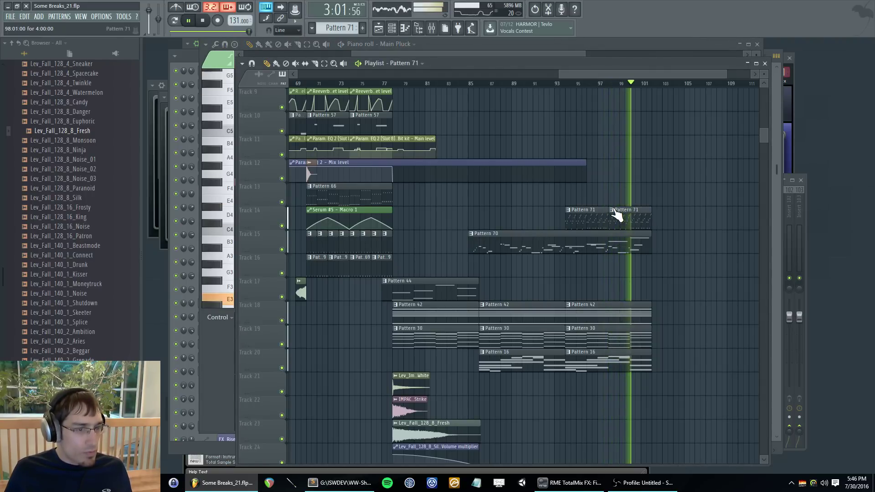
{"action": "left_click", "coordinate": [613, 210]}
{"action": "left_click", "coordinate": [633, 251]}
{"action": "key", "text": "space"}
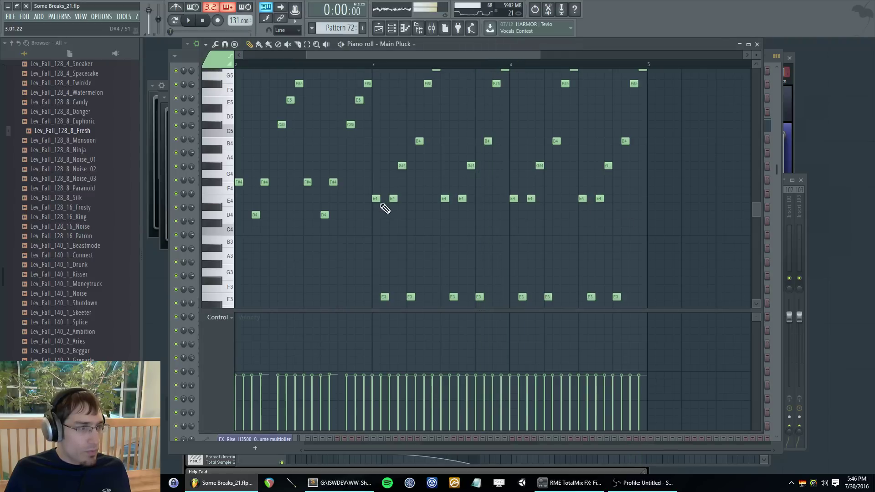
- Transpose the notes in bars 3 and 4 of Pattern 72 up two semitones
{"action": "left_click_drag", "start_coordinate": [379, 254], "coordinate": [678, 179]}
{"action": "scroll", "coordinate": [528, 214], "scroll_direction": "up", "scroll_amount": 3}
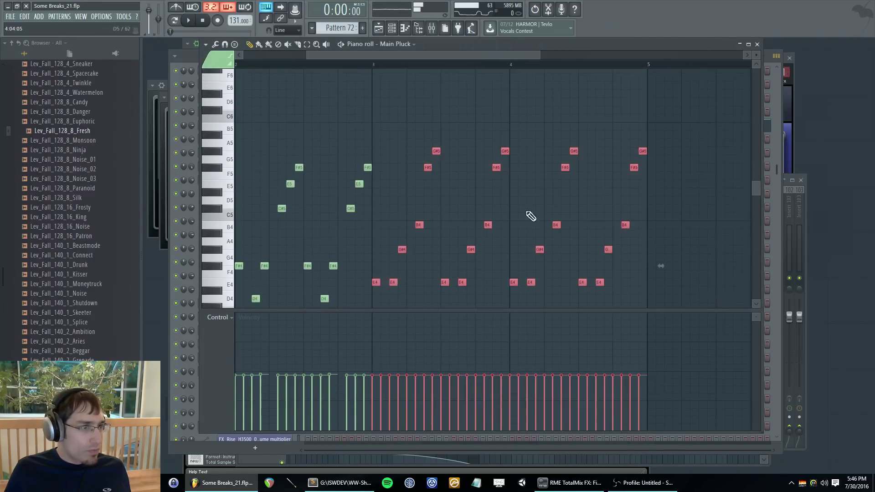
{"action": "key", "text": "shift+Up"}
{"action": "key", "text": "shift+Up"}
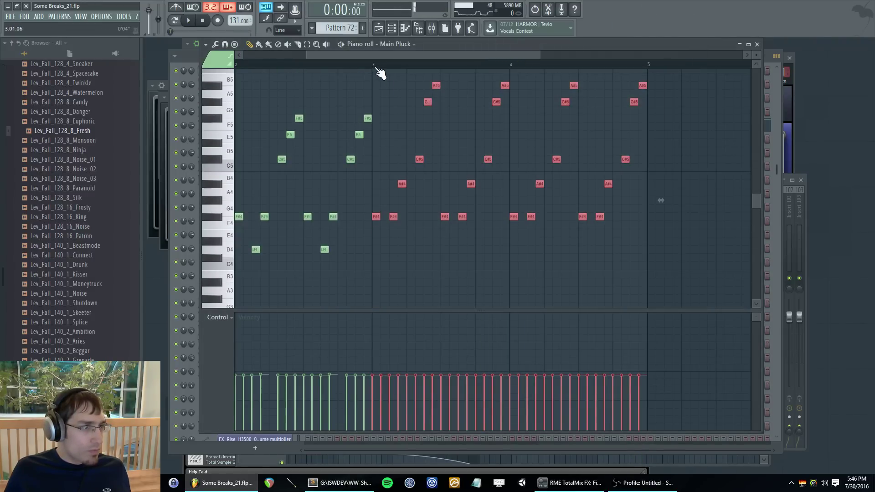
- Lower all A#4 and A#5 notes in bars 3 and 4 of Pattern 72 by one semitone
{"action": "double_click", "coordinate": [401, 184], "text": "shift"}
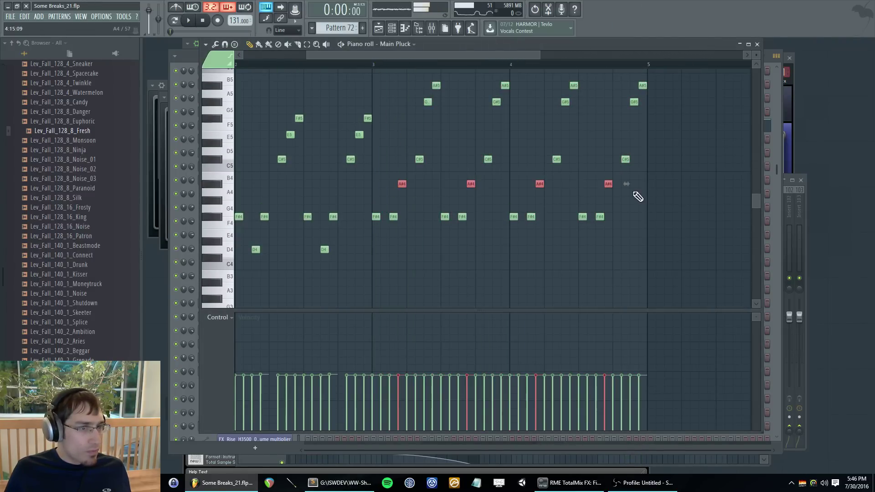
{"action": "left_click", "coordinate": [444, 160]}
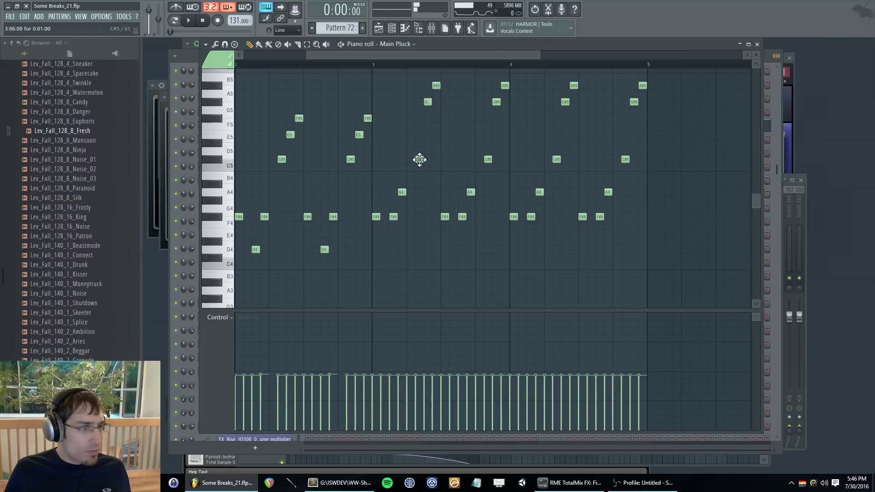
{"action": "left_click_drag", "start_coordinate": [426, 74], "coordinate": [408, 89]}
{"action": "left_click", "coordinate": [643, 94]}
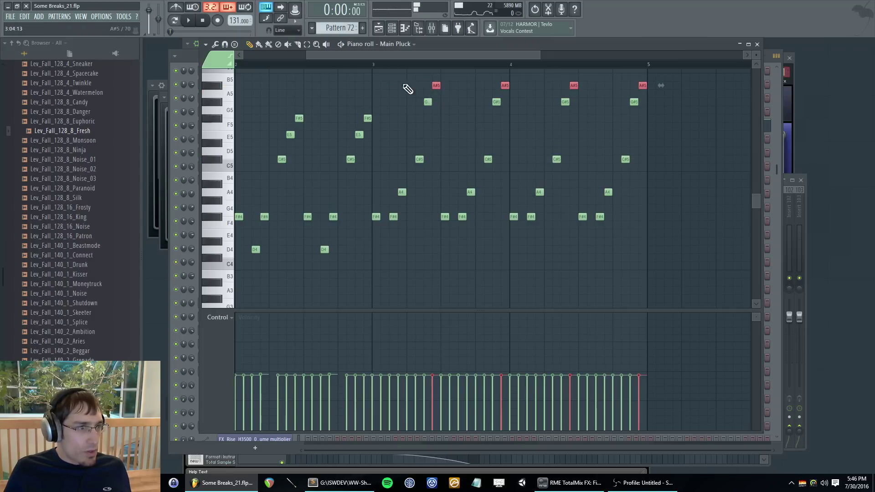
- Play the arrangement from bar 90 to check the Main Pluck arpeggio patterns against the melody and chords
{"action": "key", "text": "F5"}
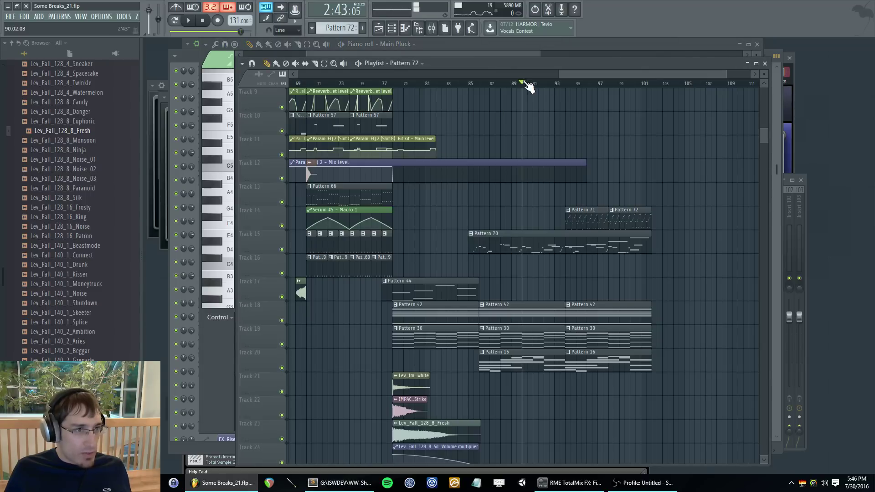
{"action": "key", "text": "space"}
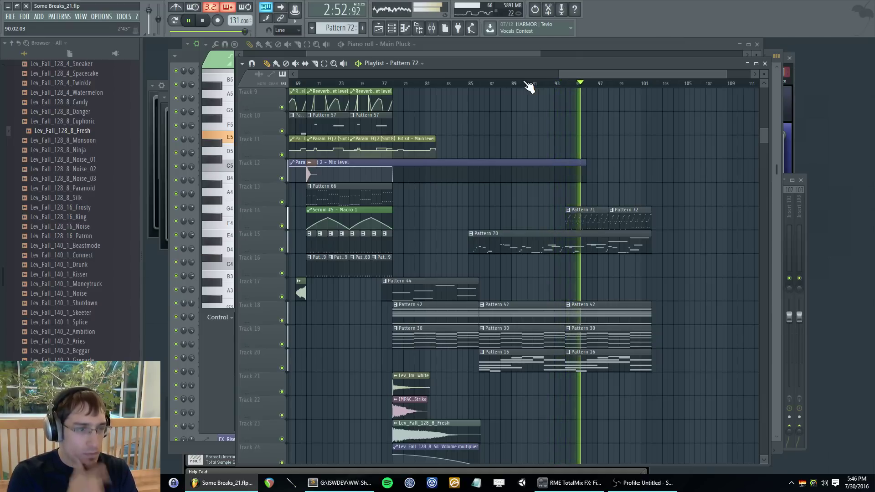
{"action": "double_click", "coordinate": [595, 212]}
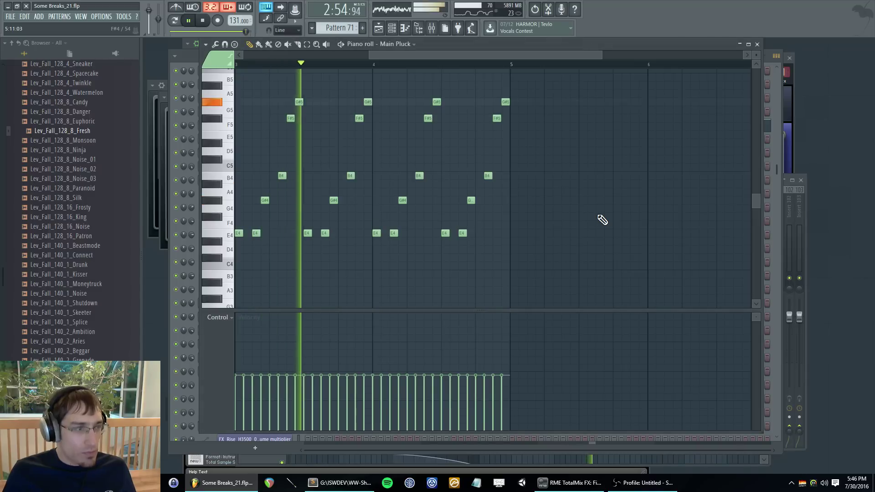
{"action": "key", "text": "F5"}
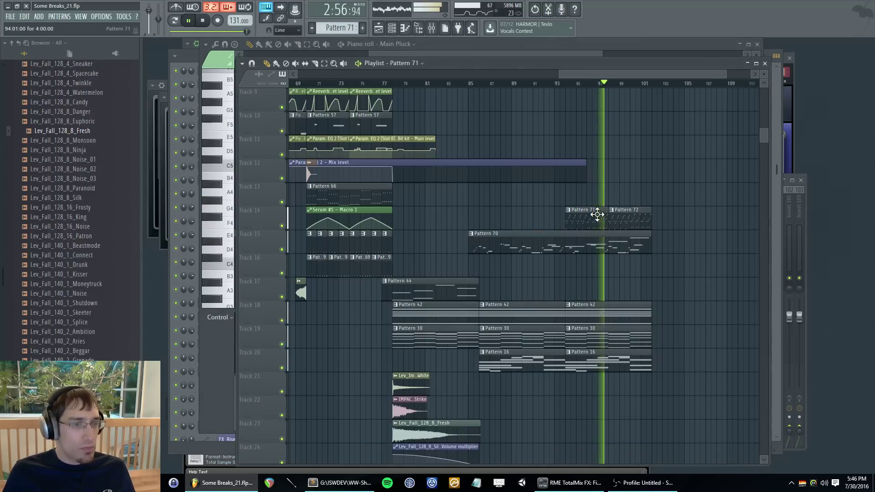
- Fill the empty steps of the arpeggio in bars 1 and 2 of Pattern 71 with D3 notes
{"action": "double_click", "coordinate": [598, 215]}
{"action": "scroll", "coordinate": [328, 207], "scroll_direction": "down", "scroll_amount": 2}
{"action": "scroll", "coordinate": [266, 204], "scroll_direction": "down", "scroll_amount": 3}
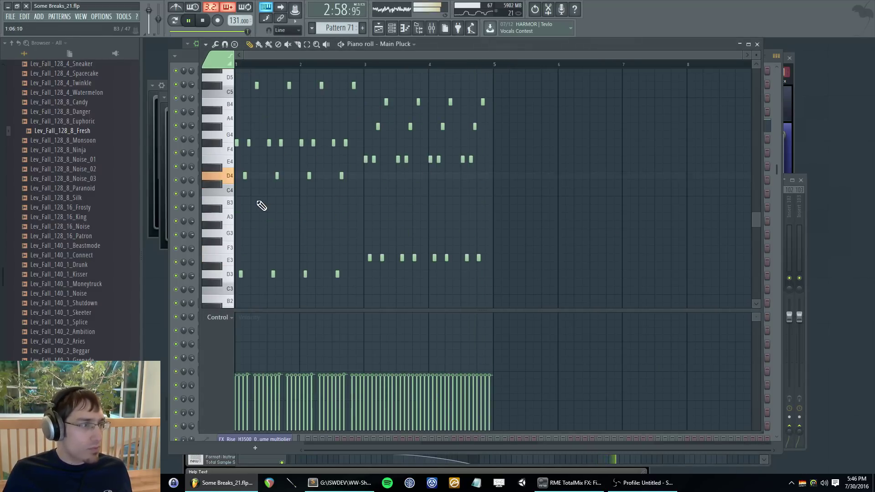
{"action": "scroll", "coordinate": [253, 167], "scroll_direction": "up", "scroll_amount": 2}
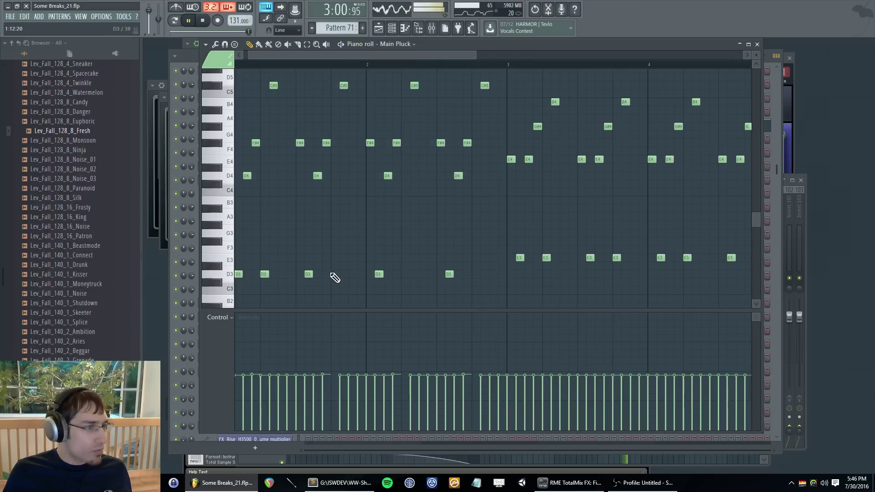
{"action": "key", "text": "F6"}
{"action": "key", "text": "F6"}
- Fill the empty steps in bars 1 and 2 of Pattern 72 with D3 notes and stop playback
{"action": "key", "text": "F5"}
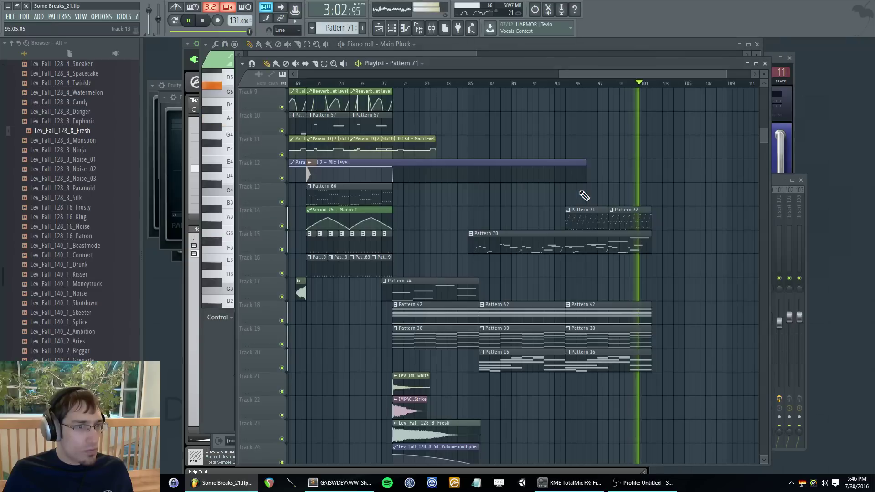
{"action": "double_click", "coordinate": [629, 218]}
{"action": "scroll", "coordinate": [286, 248], "scroll_direction": "down", "scroll_amount": 2}
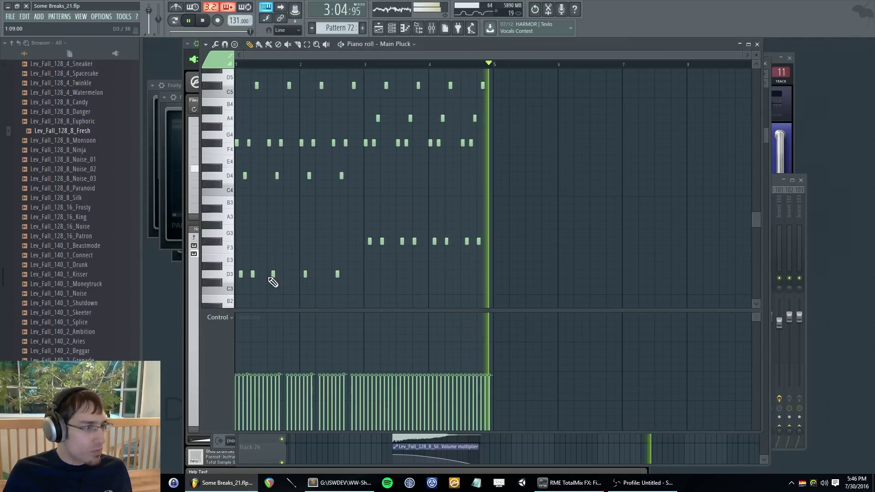
{"action": "key", "text": "space"}
- Play the arrangement from about bar 93 and place a new Pattern 73 clip at bar 94 on Track 16
{"action": "key", "text": "F5"}
{"action": "left_click", "coordinate": [550, 86]}
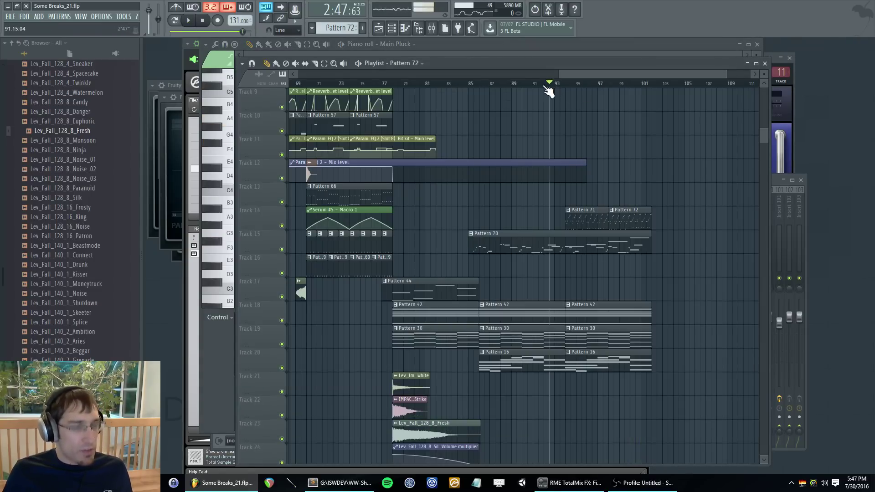
{"action": "left_click", "coordinate": [556, 84]}
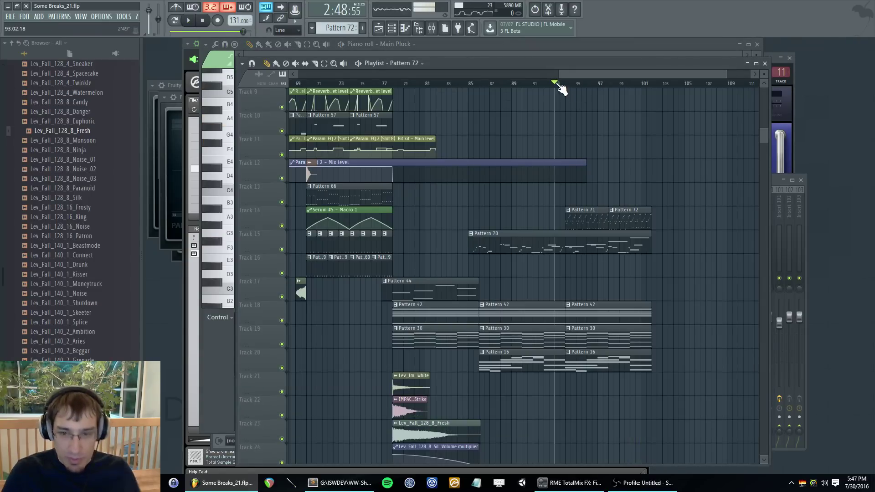
{"action": "key", "text": "space"}
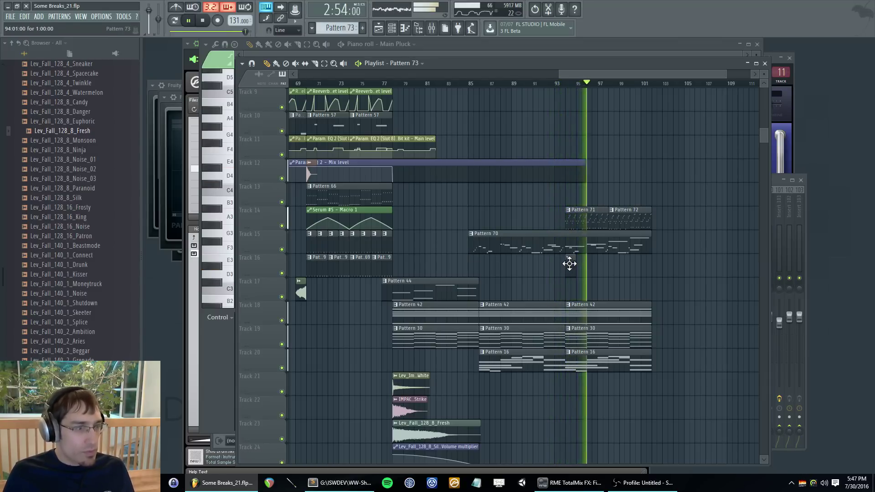
{"action": "key", "text": "F4"}
- Locate the Serum #5 channel, open its piano roll in Pattern 73, and stop playback
{"action": "scroll", "coordinate": [446, 242], "scroll_direction": "down", "scroll_amount": 15}
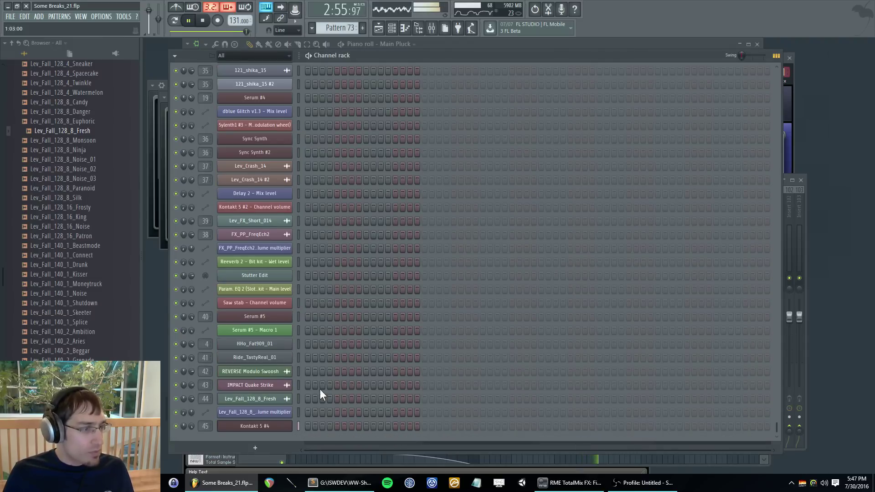
{"action": "scroll", "coordinate": [309, 237], "scroll_direction": "up", "scroll_amount": 6}
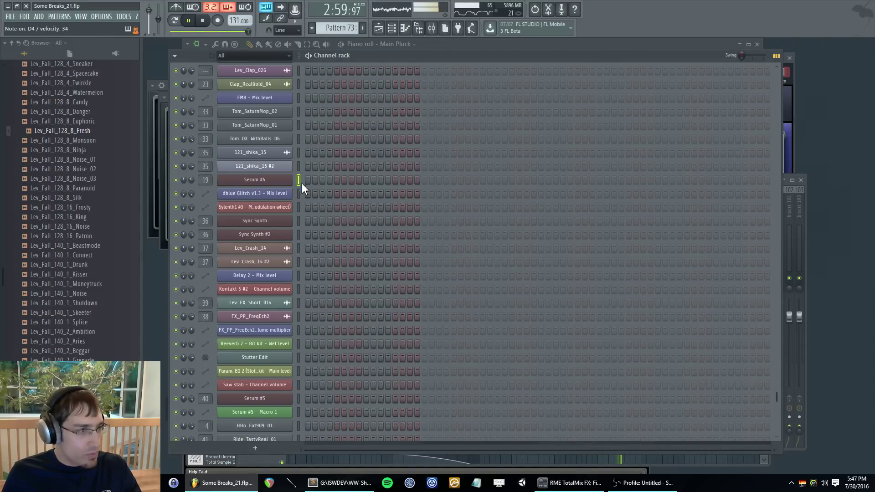
{"action": "scroll", "coordinate": [327, 258], "scroll_direction": "down", "scroll_amount": 6}
{"action": "left_click", "coordinate": [299, 317]}
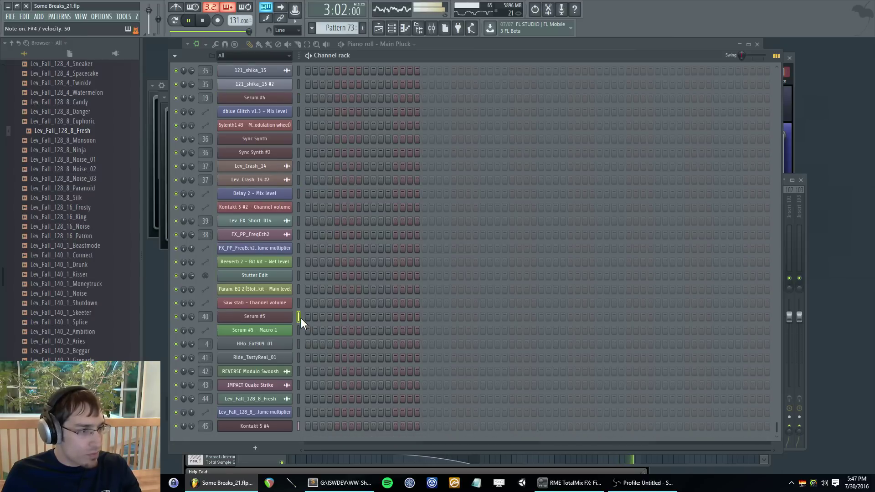
{"action": "right_click", "coordinate": [288, 315]}
{"action": "left_click", "coordinate": [304, 317]}
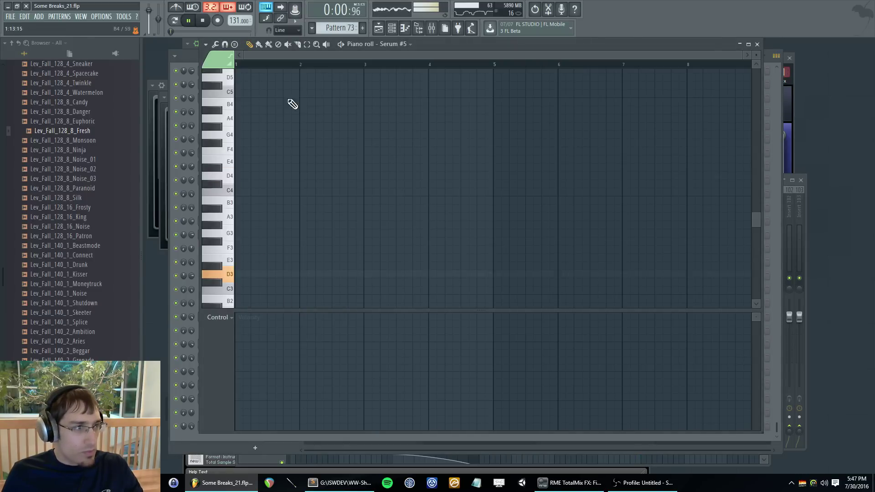
{"action": "key", "text": "space"}
- Add one-step notes at the start of bar 1: D4 on step 1 and D3 on steps 2, 3 and 4
{"action": "scroll", "coordinate": [251, 198], "scroll_direction": "down", "scroll_amount": 2}
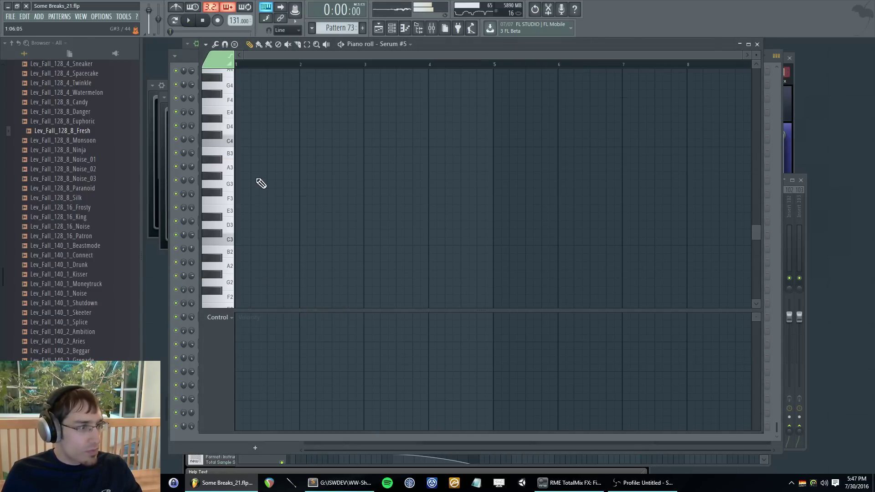
{"action": "left_click", "coordinate": [237, 126]}
{"action": "scroll", "coordinate": [286, 69], "scroll_direction": "up", "scroll_amount": 2}
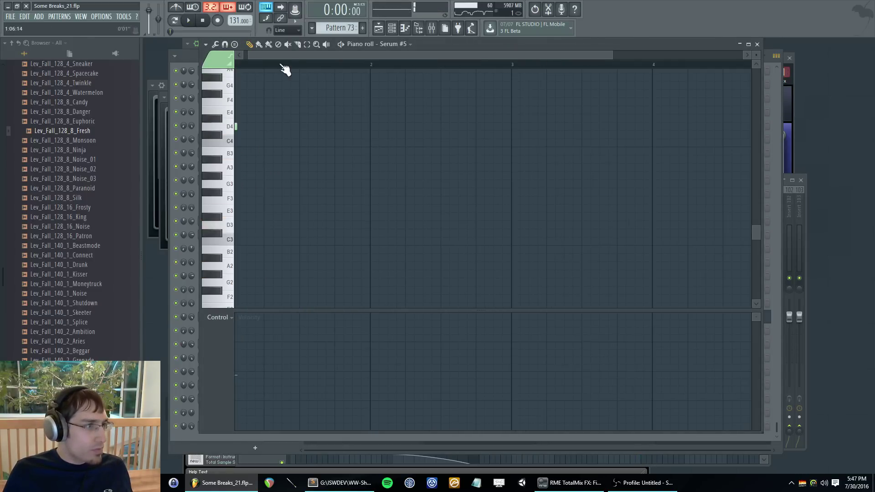
{"action": "left_click", "coordinate": [246, 225]}
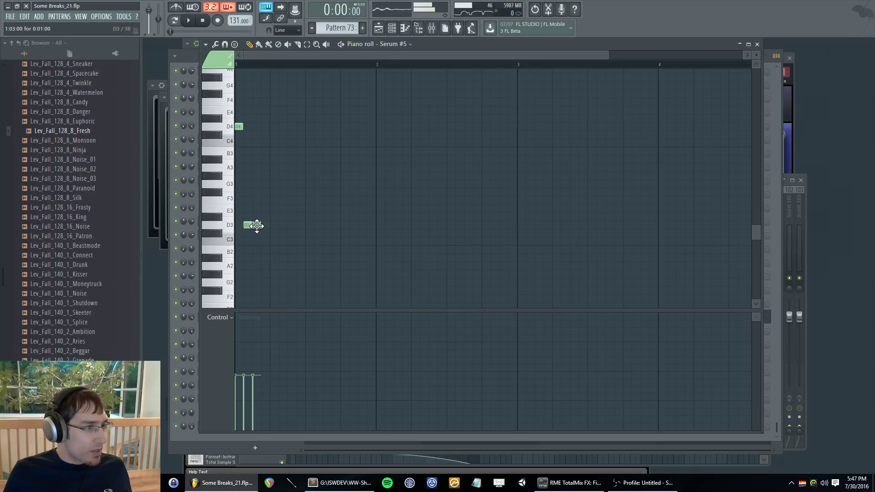
{"action": "left_click", "coordinate": [265, 224]}
- Shorten all four notes by a quarter step using 1/4 step snap, and restore the snap to Line
{"action": "key", "text": "ctrl+a"}
{"action": "left_click", "coordinate": [287, 30]}
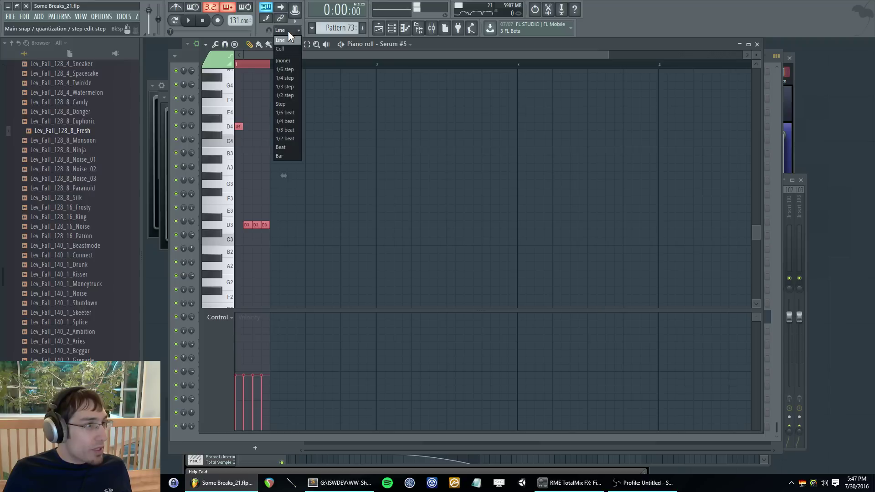
{"action": "left_click", "coordinate": [286, 78]}
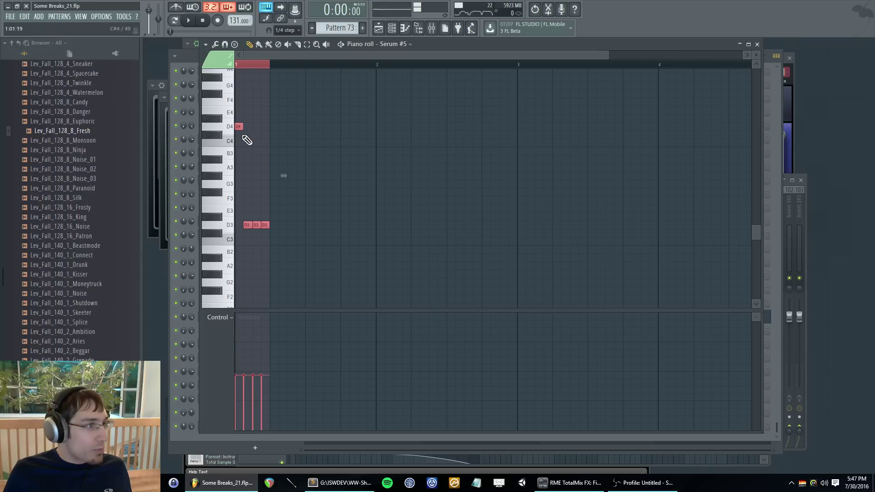
{"action": "left_click", "coordinate": [265, 64]}
{"action": "left_click", "coordinate": [287, 31]}
{"action": "left_click", "coordinate": [269, 74]}
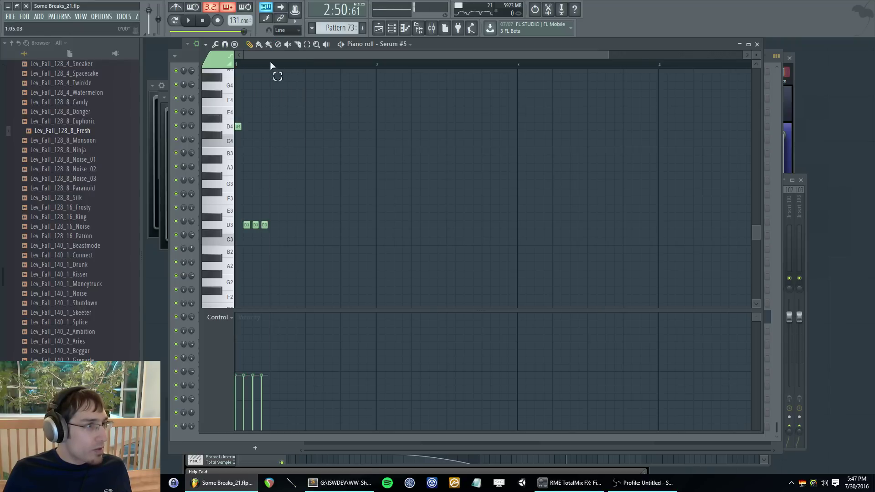
- Repeat the four-note figure three times to fill bar 1 and briefly play it with the arrangement
{"action": "key", "text": "ctrl+a"}
{"action": "key", "text": "ctrl+b"}
{"action": "key", "text": "ctrl+b"}
{"action": "key", "text": "ctrl+b"}
{"action": "key", "text": "space"}
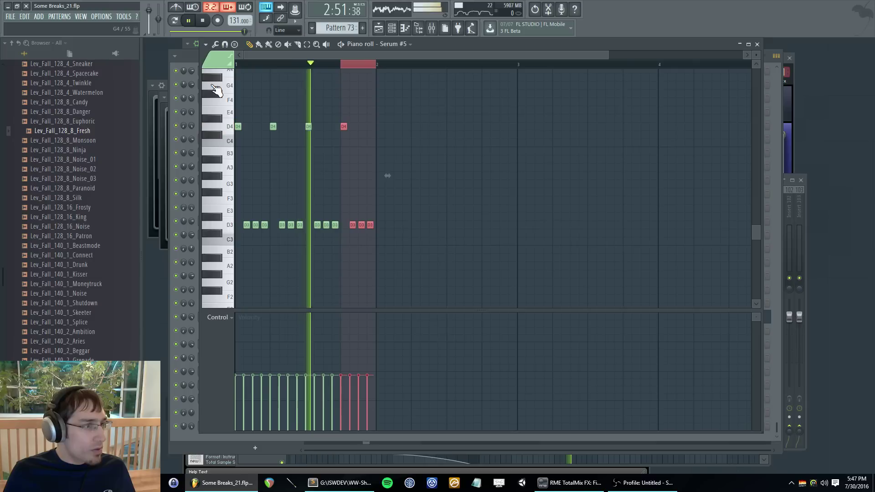
{"action": "key", "text": "space"}
- Replace the D4 notes on beats 2 and 4 of bar 1 with D3 and repeat the bar into bar 2
{"action": "left_click", "coordinate": [274, 122]}
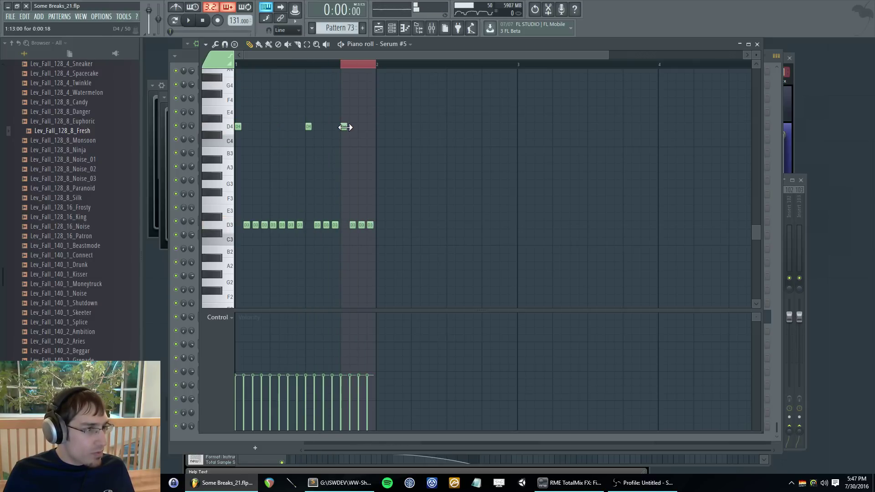
{"action": "left_click", "coordinate": [343, 225]}
{"action": "key", "text": "ctrl+a"}
{"action": "scroll", "coordinate": [575, 219], "scroll_direction": "up", "scroll_amount": 3}
{"action": "key", "text": "ctrl+b"}
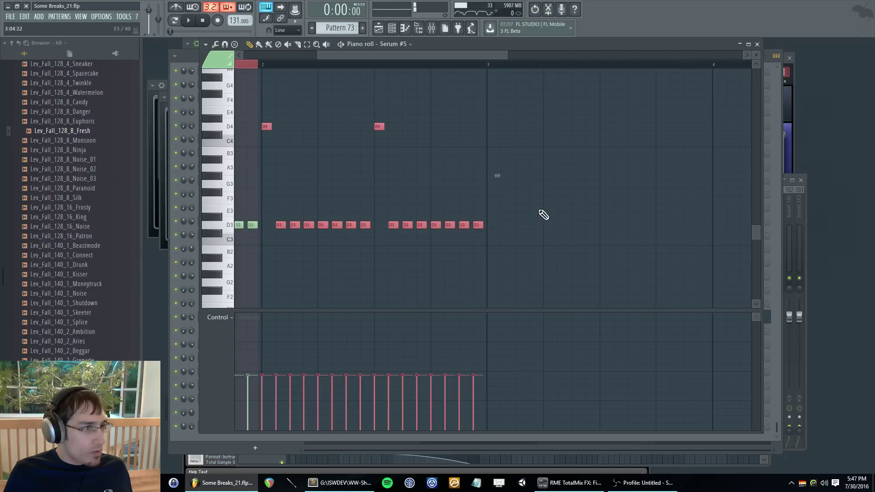
- Replace the D3 notes at steps 13 and 15 of bar 2 with D4 notes
{"action": "key", "text": "ctrl+d"}
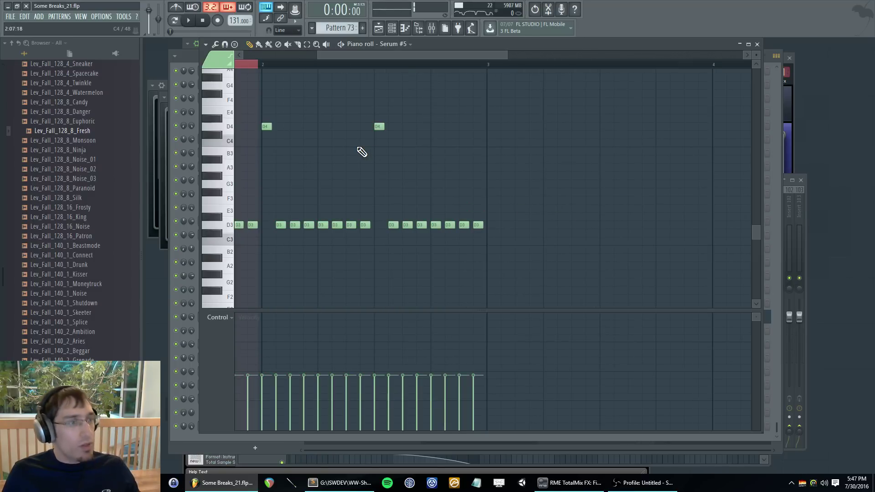
{"action": "left_click", "coordinate": [434, 127]}
{"action": "right_click", "coordinate": [464, 225]}
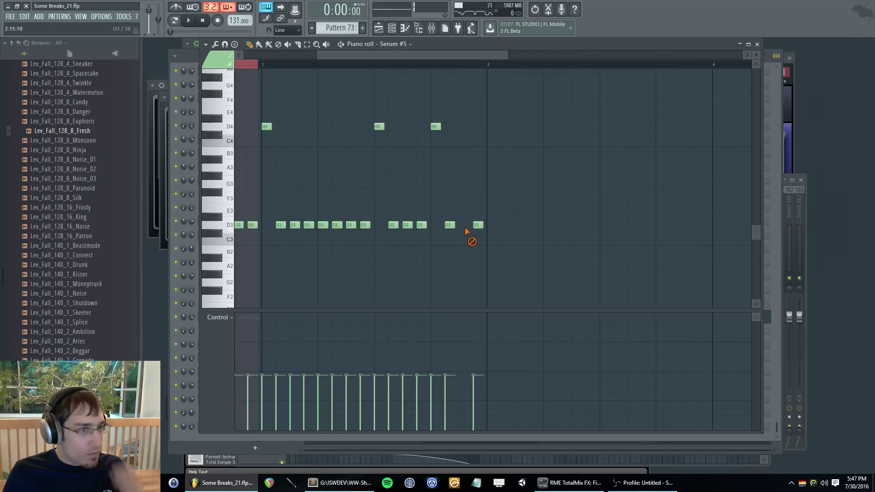
- Repeat bars 1 and 2 into bars 3 and 4 and transpose the copied notes up two semitones
{"action": "key", "text": "ctrl+a"}
{"action": "key", "text": "ctrl+b"}
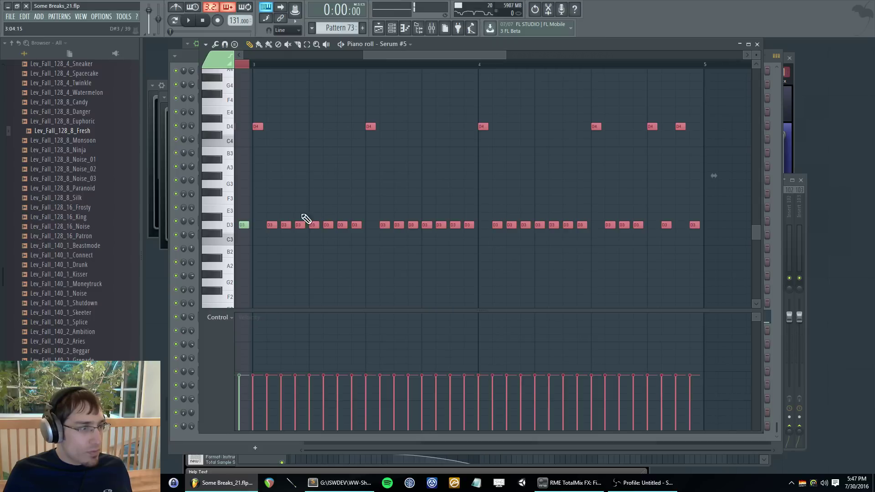
{"action": "left_click_drag", "start_coordinate": [258, 125], "coordinate": [259, 108]}
- Paste the original D phrase into bars 5 and 6, repeat it into bars 7 and 8, and transpose that last copy to F#4 and F#3
{"action": "left_click_drag", "start_coordinate": [423, 55], "coordinate": [540, 62]}
{"action": "key", "text": "ctrl+v"}
{"action": "left_click_drag", "start_coordinate": [460, 55], "coordinate": [549, 65]}
{"action": "key", "text": "ctrl+b"}
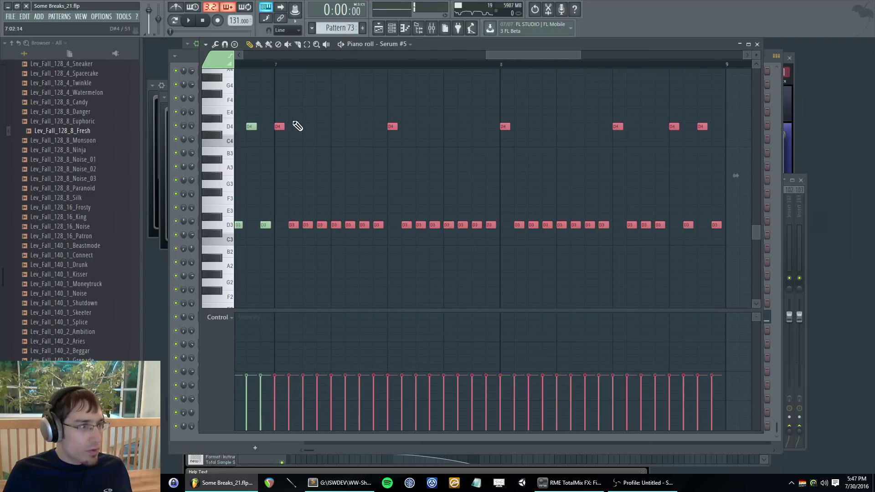
{"action": "scroll", "coordinate": [297, 125], "scroll_direction": "up", "scroll_amount": 1}
{"action": "left_click_drag", "start_coordinate": [281, 152], "coordinate": [277, 117]}
- Place a copy of the Serum #5 Macro 1 automation clip at bar 94 on Track 21, play from just before it, and reopen Pattern 73's notes
{"action": "key", "text": "F5"}
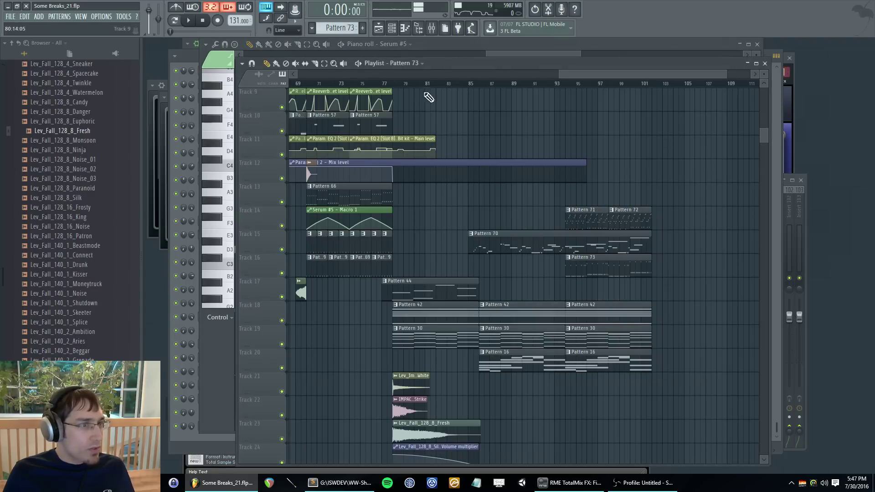
{"action": "left_click_drag", "start_coordinate": [354, 212], "coordinate": [558, 353]}
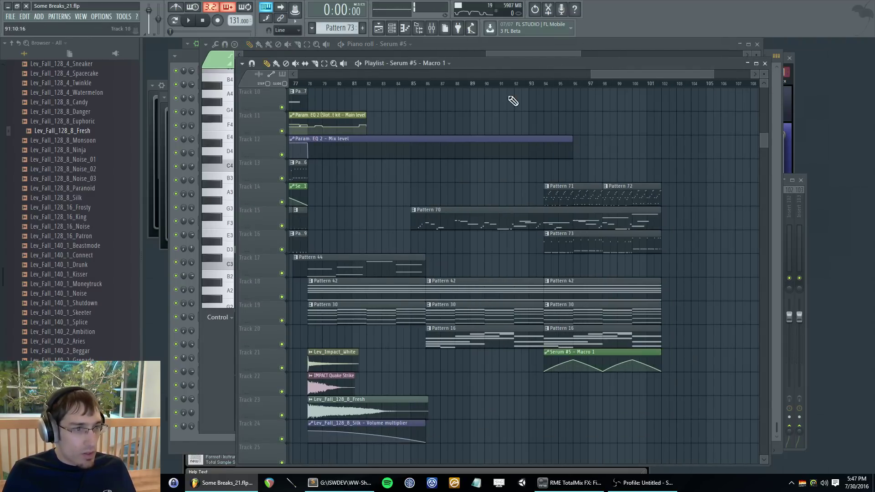
{"action": "left_click", "coordinate": [528, 85]}
{"action": "key", "text": "space"}
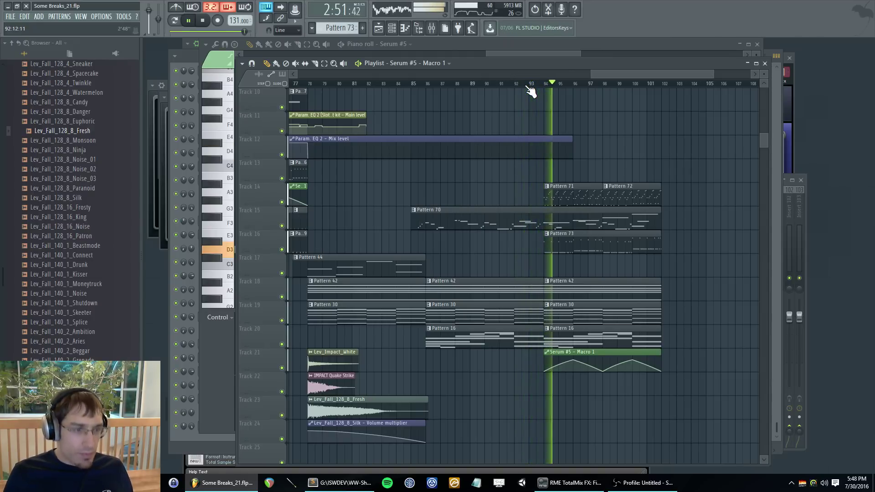
{"action": "key", "text": "F7"}
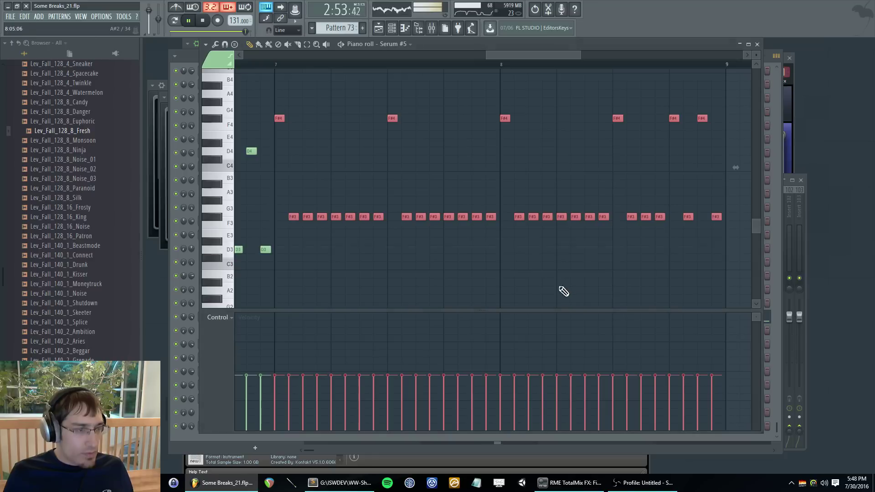
- Bring up the Serum #5 synth briefly, and remove the Serum #5 Macro 1 automation clip at bar 94 on Track 21
{"action": "key", "text": "F6"}
{"action": "left_click", "coordinate": [278, 316]}
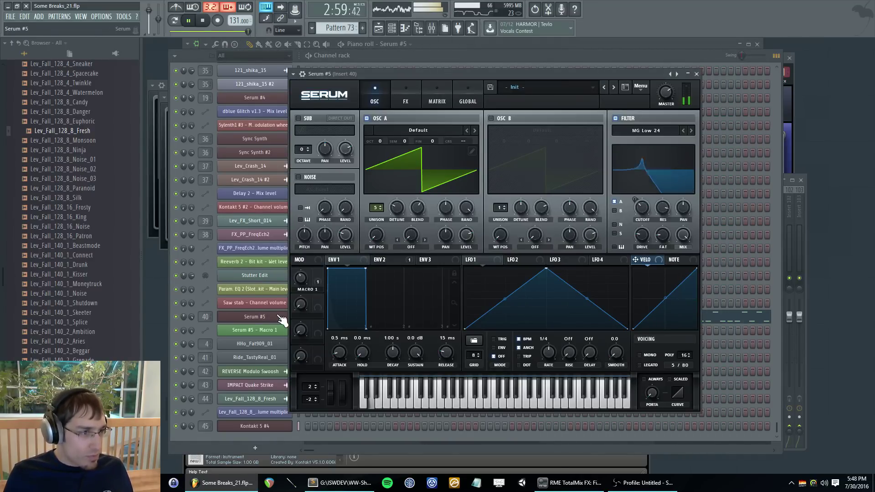
{"action": "key", "text": "F5"}
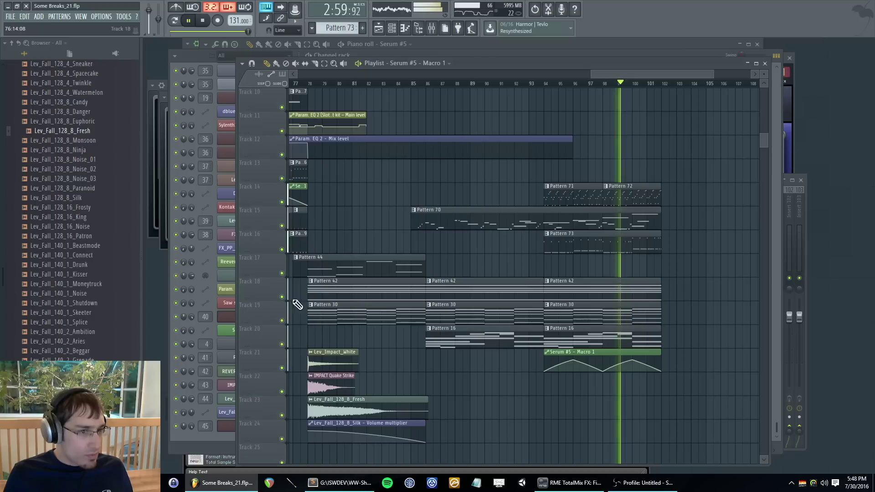
{"action": "right_click", "coordinate": [568, 351]}
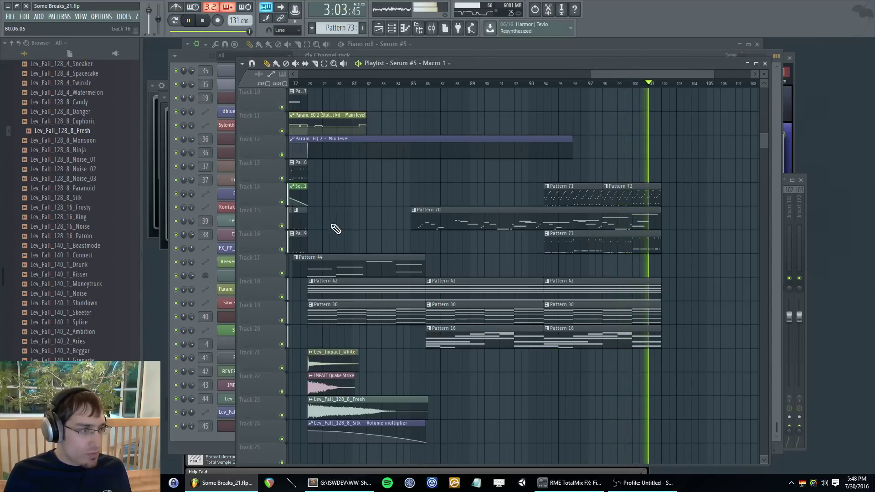
- Extend the Track 14 Serum #5 Macro 1 clip past bar 78, slice off the extension, and relocate that piece to bar 94 on Track 21
{"action": "left_click_drag", "start_coordinate": [308, 193], "coordinate": [406, 194]}
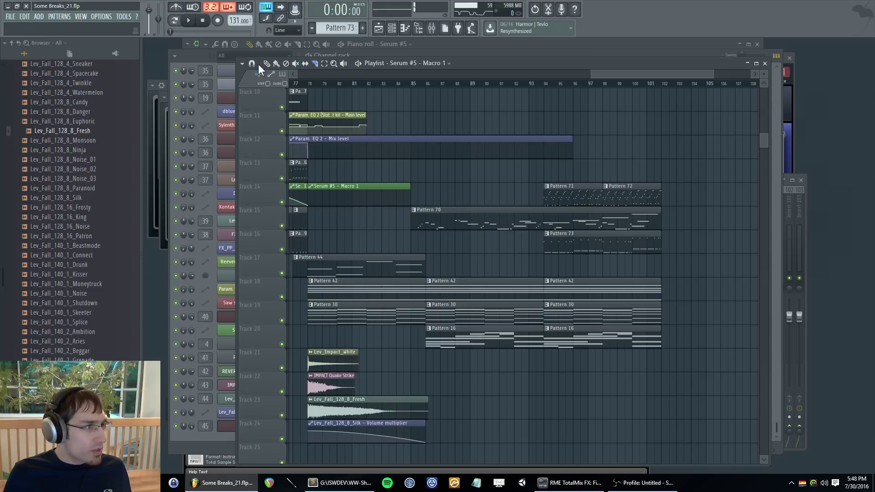
{"action": "right_click", "coordinate": [321, 189]}
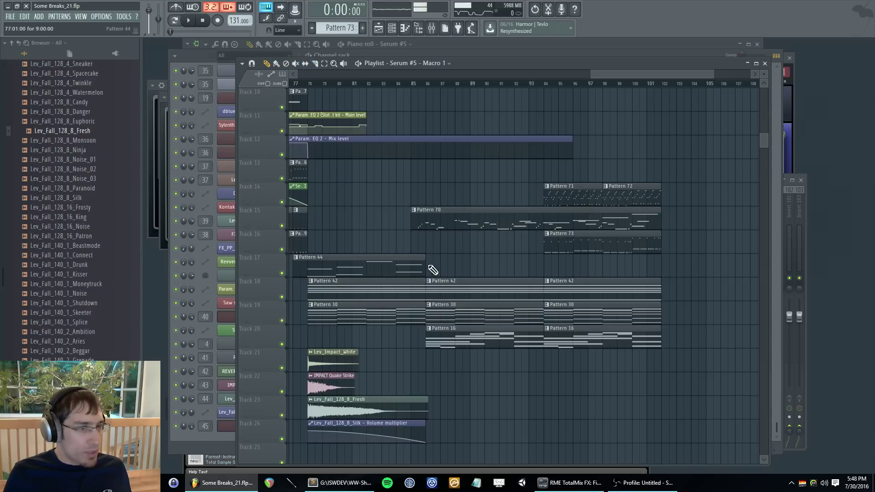
{"action": "left_click", "coordinate": [550, 371]}
{"action": "scroll", "coordinate": [623, 369], "scroll_direction": "up", "scroll_amount": 1}
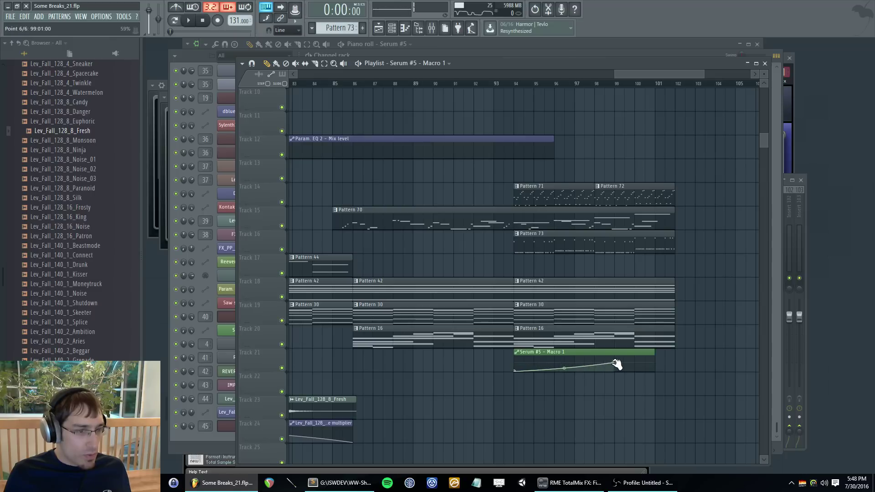
- While playing from bar 94, lengthen the Macro 1 clip to bar 102 and shape peaks at bars 96 and 100 with lows at 98 and 102
{"action": "left_click", "coordinate": [516, 85]}
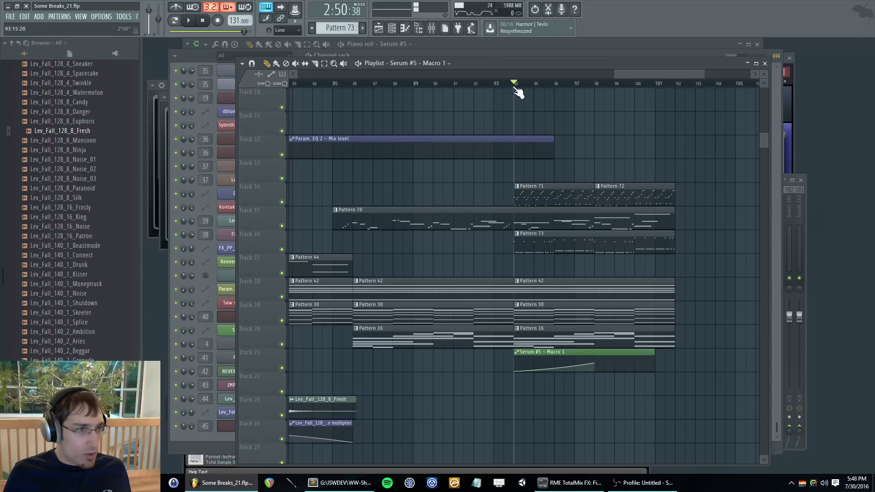
{"action": "key", "text": "space"}
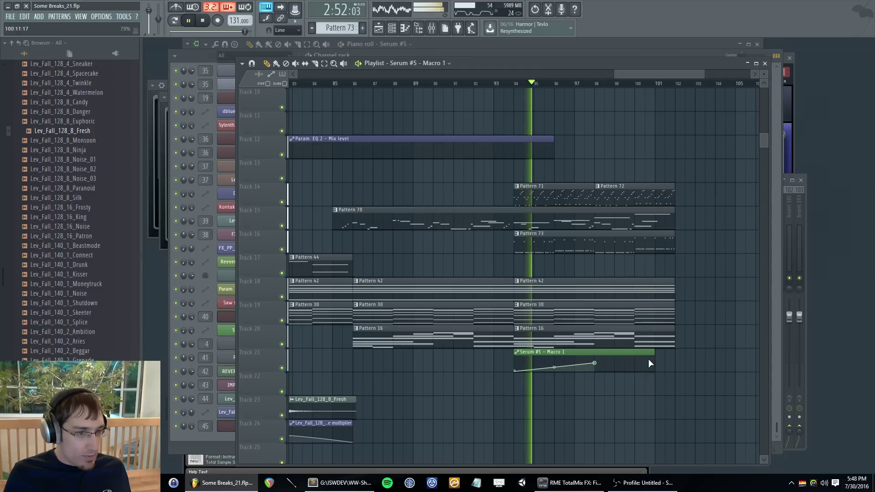
{"action": "left_click_drag", "start_coordinate": [654, 359], "coordinate": [675, 358]}
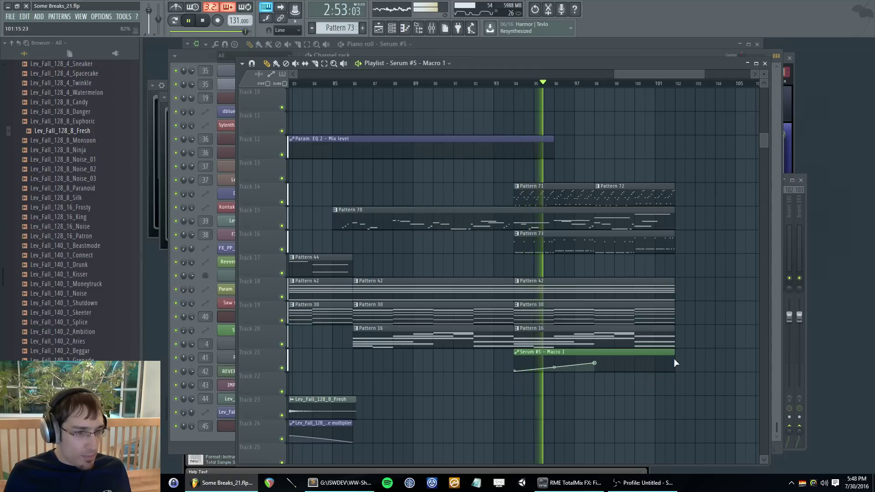
{"action": "left_click_drag", "start_coordinate": [595, 363], "coordinate": [555, 365]}
{"action": "right_click", "coordinate": [595, 371]}
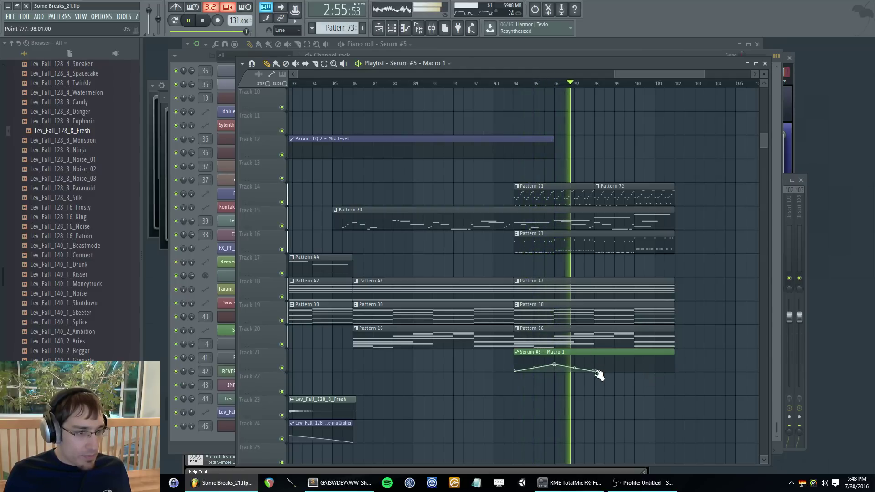
{"action": "right_click", "coordinate": [634, 364]}
{"action": "right_click", "coordinate": [675, 372]}
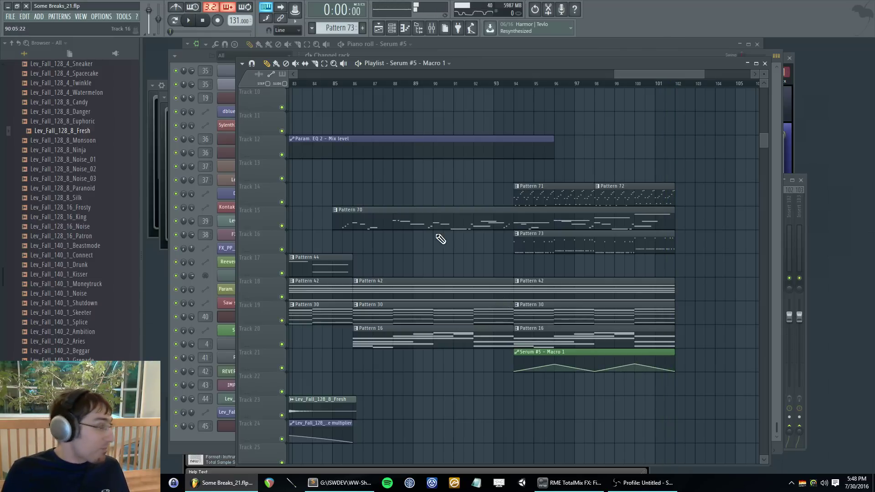
- Play from bar 94, check the mixer levels, and mark bars 94 to 102 as the looped song selection
{"action": "left_click", "coordinate": [518, 84]}
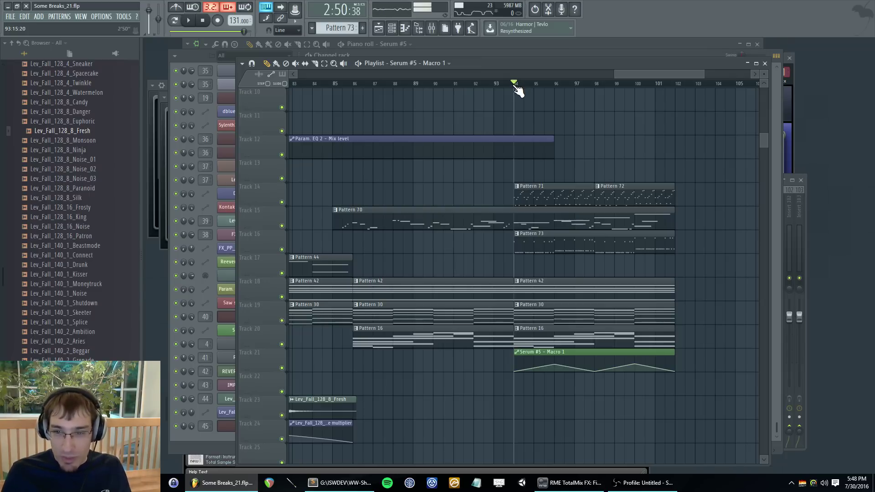
{"action": "key", "text": "space"}
{"action": "key", "text": "F9"}
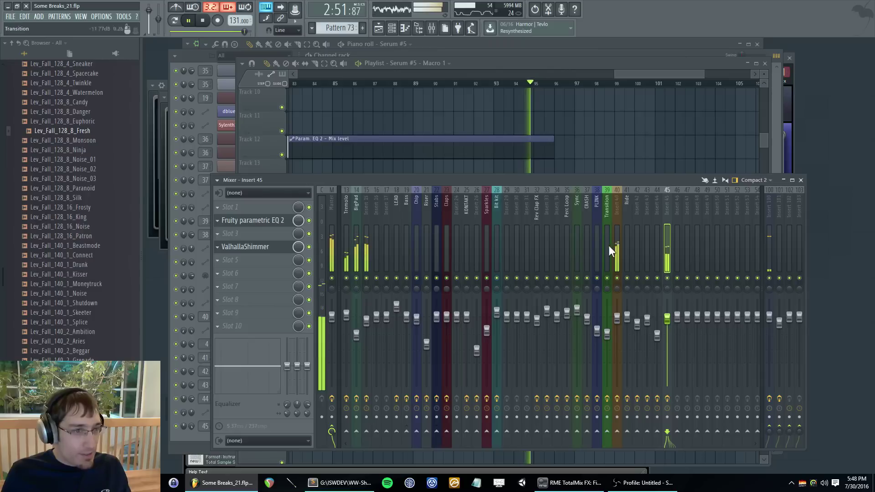
{"action": "key", "text": "F5"}
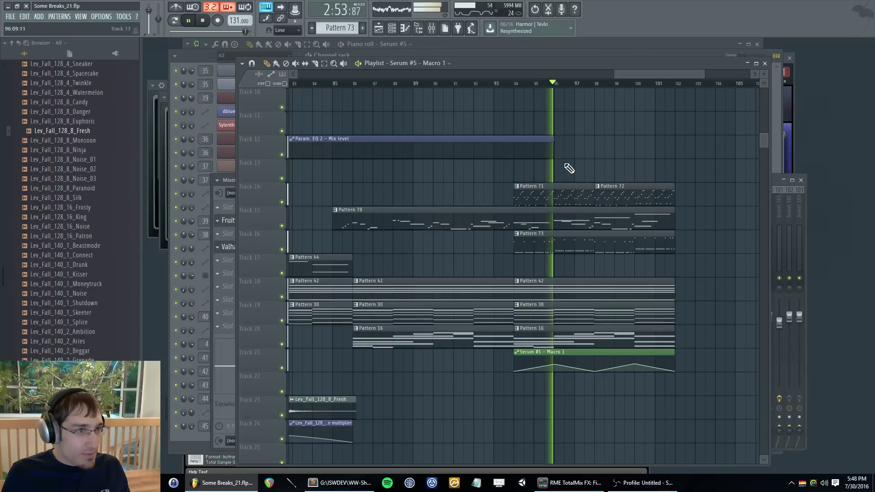
{"action": "left_click_drag", "start_coordinate": [523, 84], "coordinate": [679, 94]}
{"action": "key", "text": "space"}
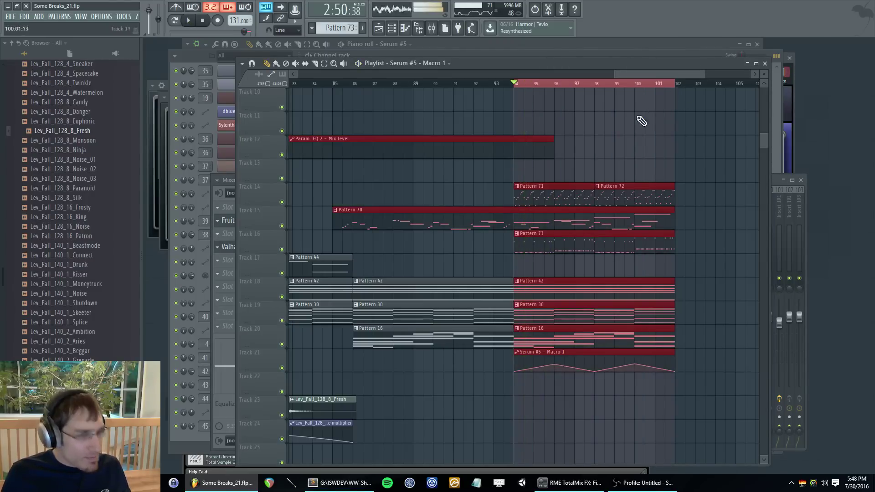
- Examine the Env 2 settings in Serum #5, especially its decay, while the bar 94 section loops
{"action": "key", "text": "F6"}
{"action": "left_click", "coordinate": [266, 318]}
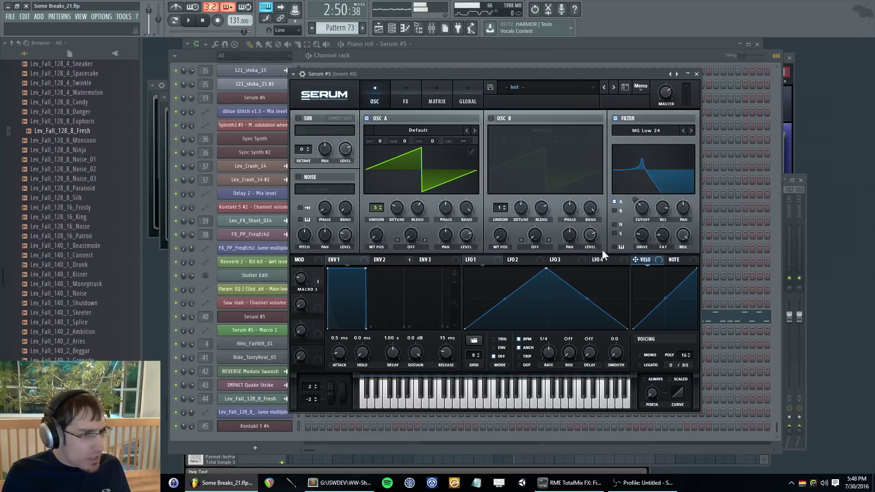
{"action": "left_click", "coordinate": [384, 262]}
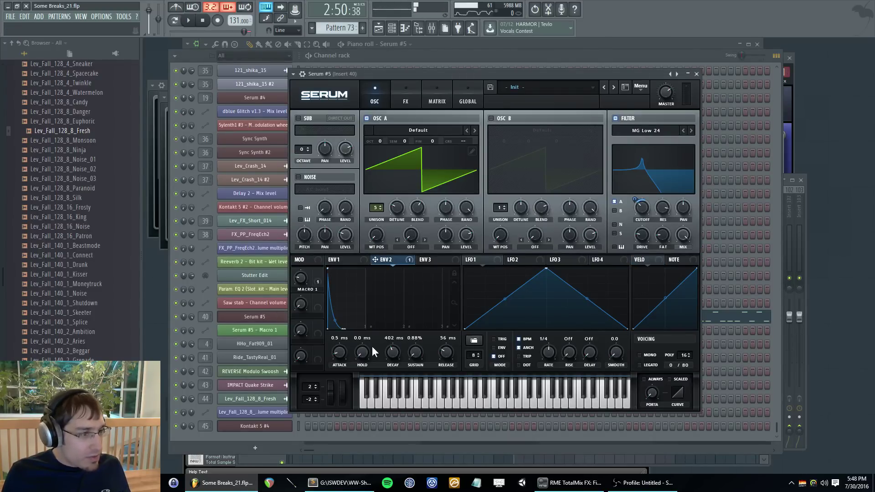
{"action": "left_click", "coordinate": [417, 54]}
{"action": "key", "text": "space"}
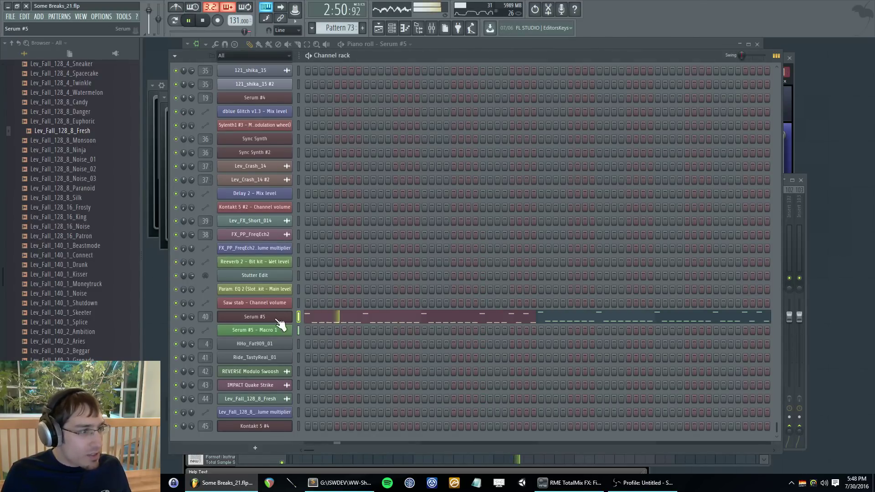
{"action": "left_click", "coordinate": [276, 318]}
{"action": "mouse_move", "coordinate": [385, 352]}
{"action": "left_mouse_down"}
{"action": "mouse_move", "coordinate": [398, 340]}
{"action": "mouse_move", "coordinate": [395, 363]}
{"action": "mouse_move", "coordinate": [404, 311]}
{"action": "mouse_move", "coordinate": [400, 361]}
{"action": "left_mouse_up"}
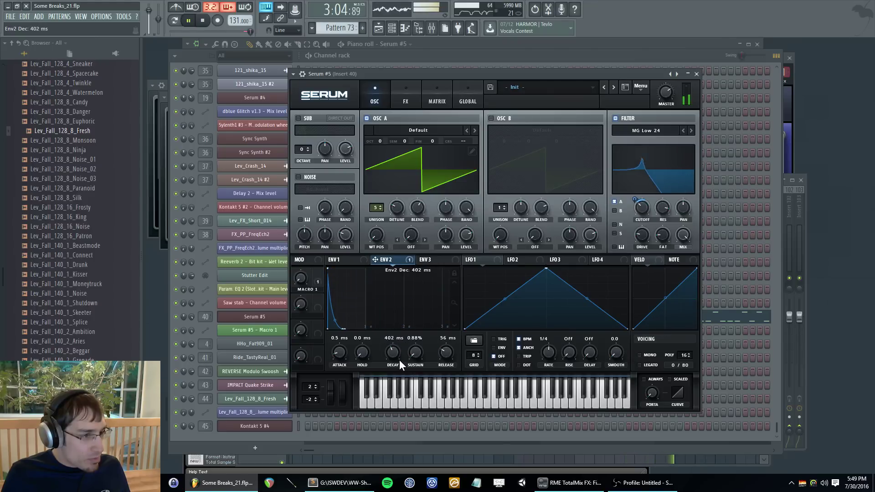
- Try raising the Macro 1 automation peak at bar 96 to about 74% during playback
{"action": "key", "text": "F5"}
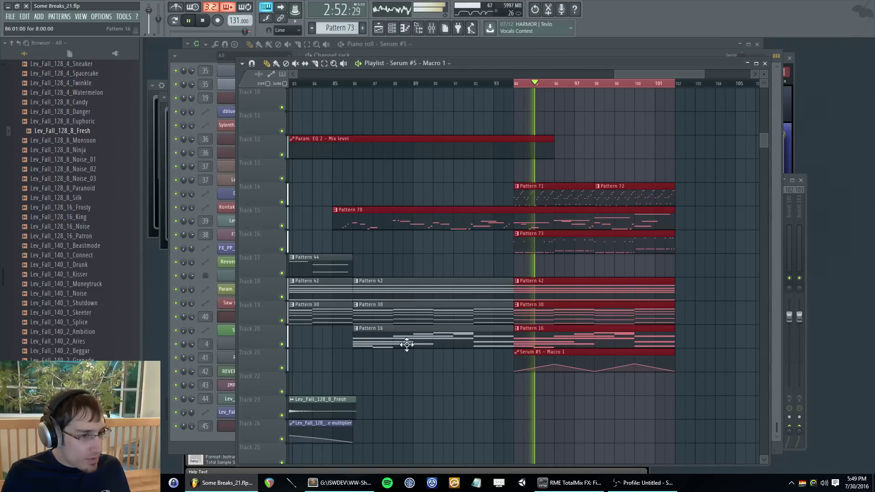
{"action": "left_click", "coordinate": [556, 366]}
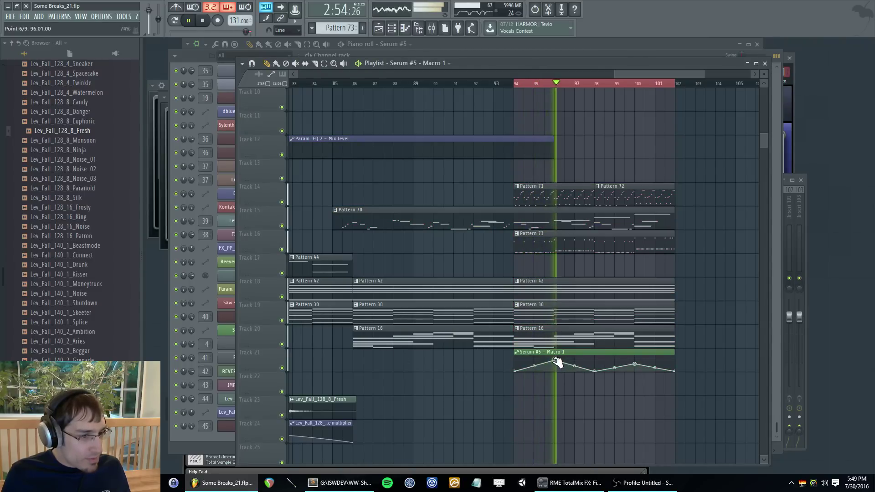
{"action": "key", "text": "F5"}
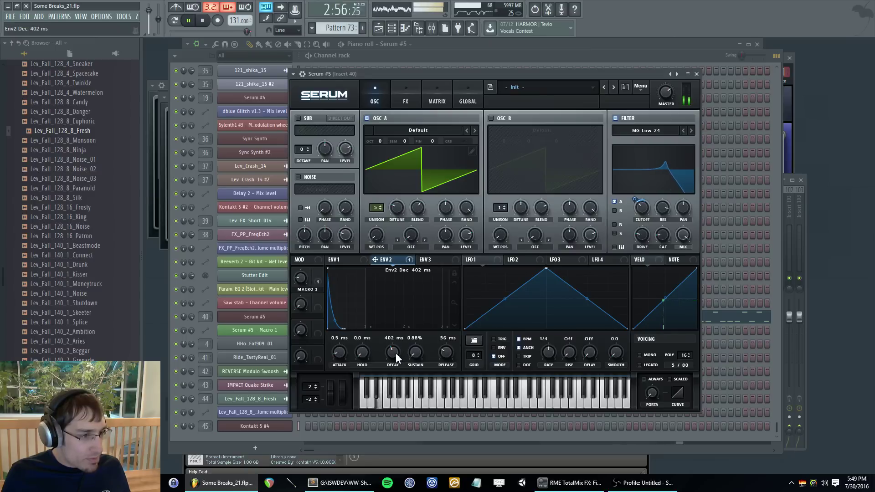
- Assign Macro 2 in Serum #5 to the Env 2 decay with an amount of about 58, and tweak the Macro 2 knob
{"action": "left_click_drag", "start_coordinate": [396, 353], "coordinate": [395, 354]}
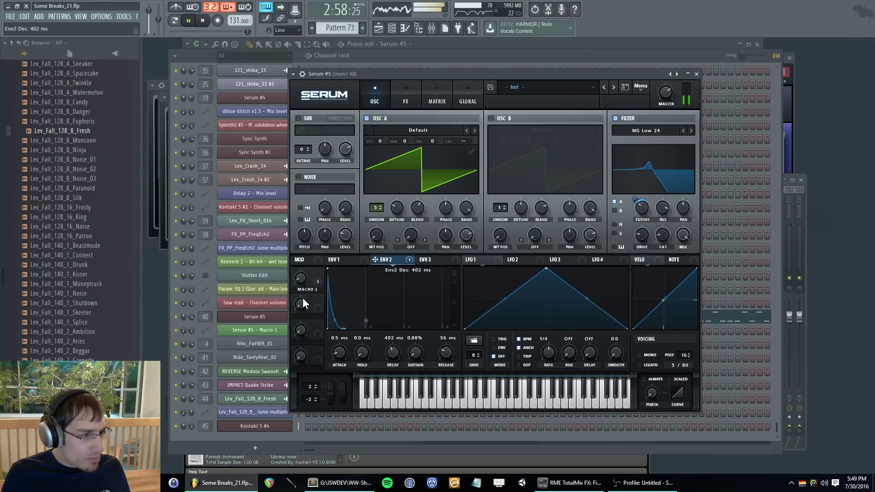
{"action": "left_click_drag", "start_coordinate": [315, 303], "coordinate": [391, 348]}
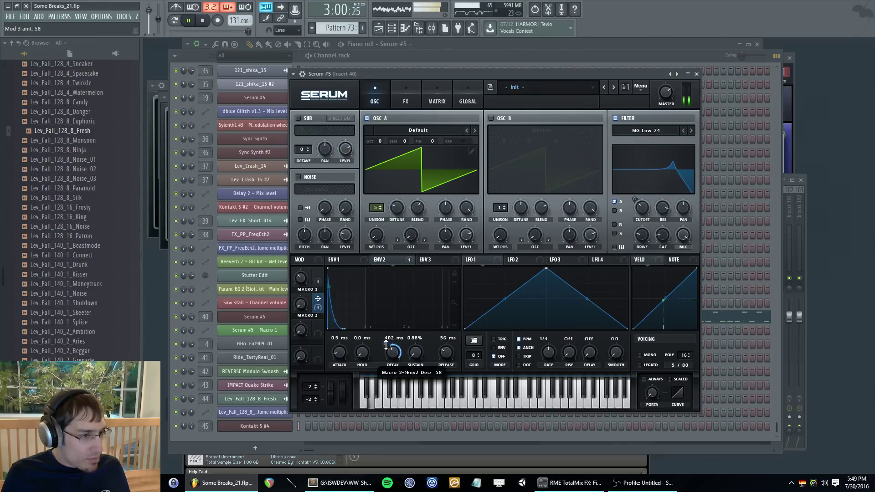
{"action": "key", "text": "F5"}
{"action": "key", "text": "F5"}
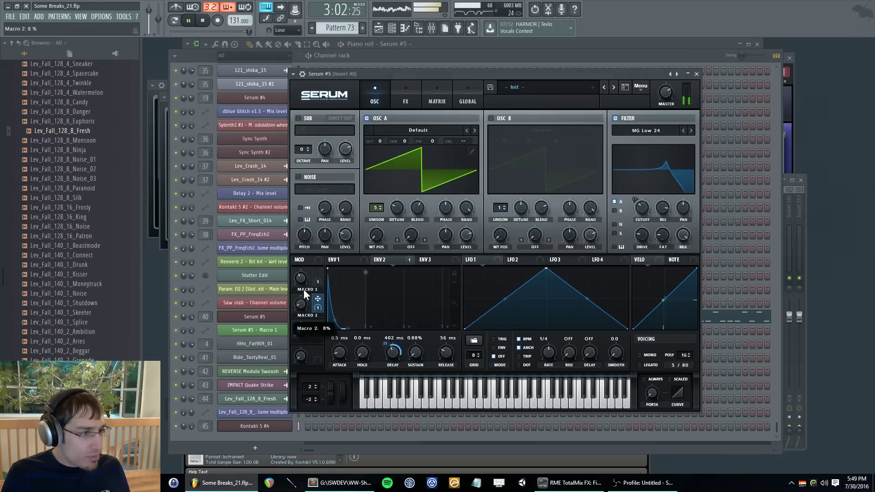
- Stop playback and create an automation clip for the last tweaked parameter, Serum #5 Macro 2
{"action": "key", "text": "F5"}
{"action": "key", "text": "space"}
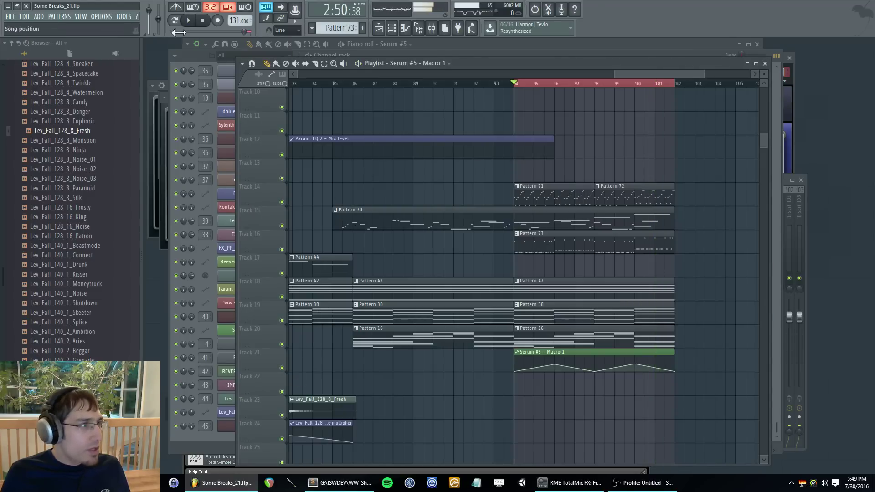
{"action": "left_click", "coordinate": [102, 16]}
{"action": "mouse_move", "coordinate": [124, 16]}
{"action": "mouse_move", "coordinate": [138, 109]}
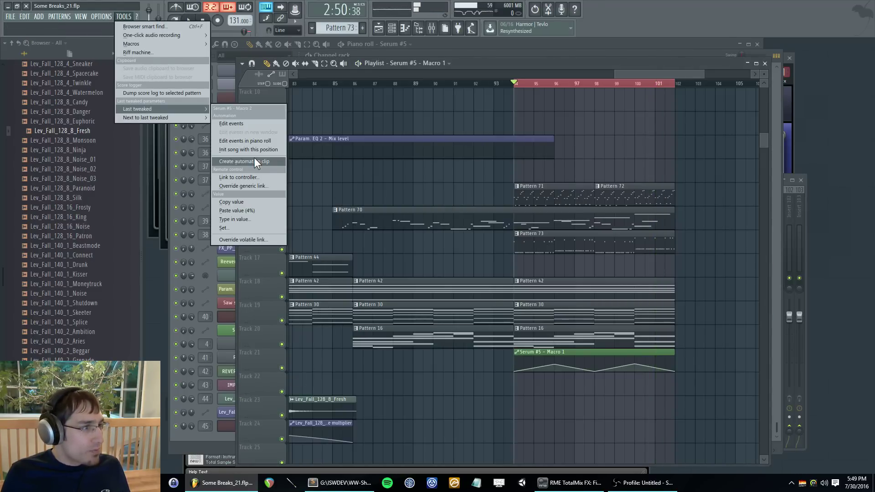
{"action": "left_click", "coordinate": [255, 162]}
- Move the Macro 2 clip to Track 22, shape it with peaks at bars 96 and 100, and play the section
{"action": "left_click_drag", "start_coordinate": [569, 109], "coordinate": [572, 392]}
{"action": "right_click", "coordinate": [555, 393]}
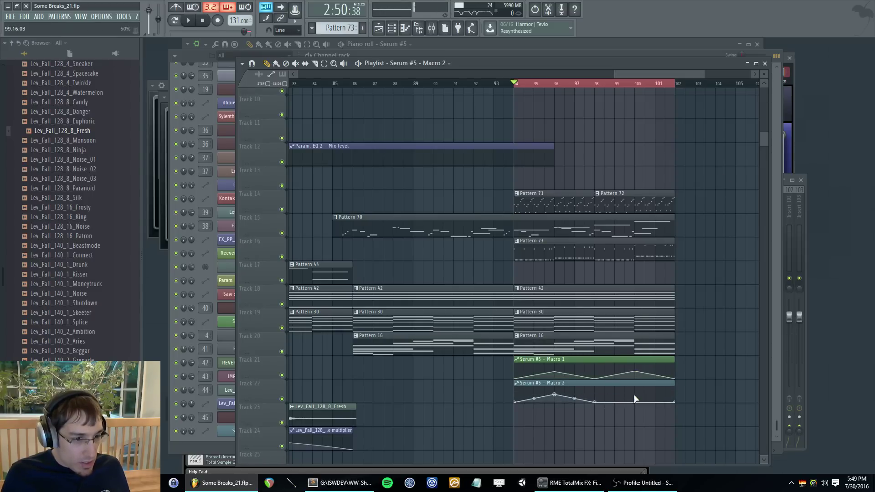
{"action": "key", "text": "space"}
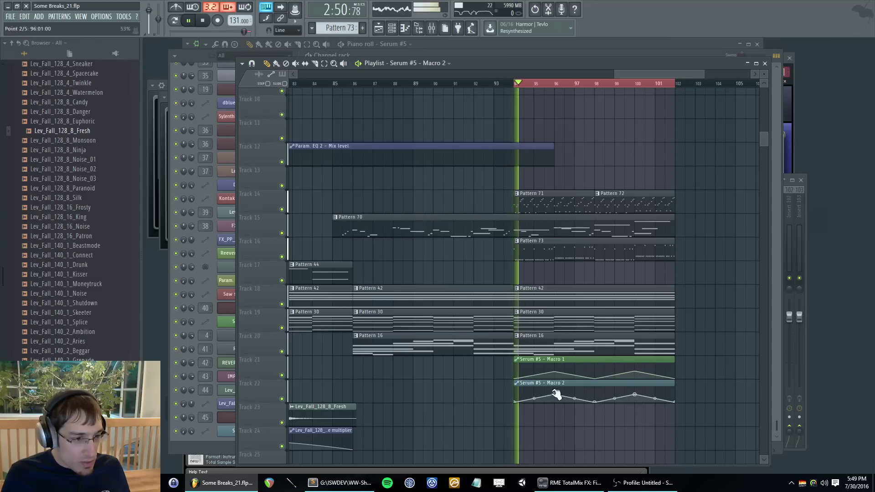
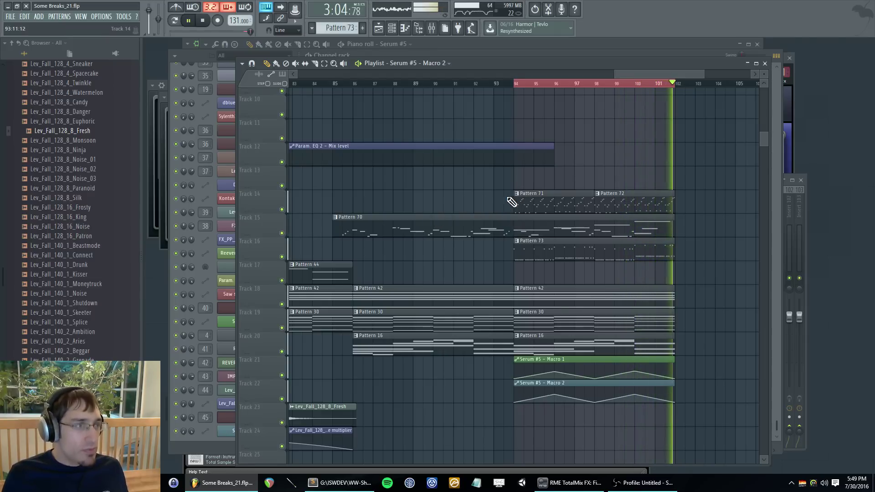
- Clear the loop selection, play from about bar 78, and review the arrangement leading into the new section
{"action": "scroll", "coordinate": [491, 190], "scroll_direction": "down", "scroll_amount": 3}
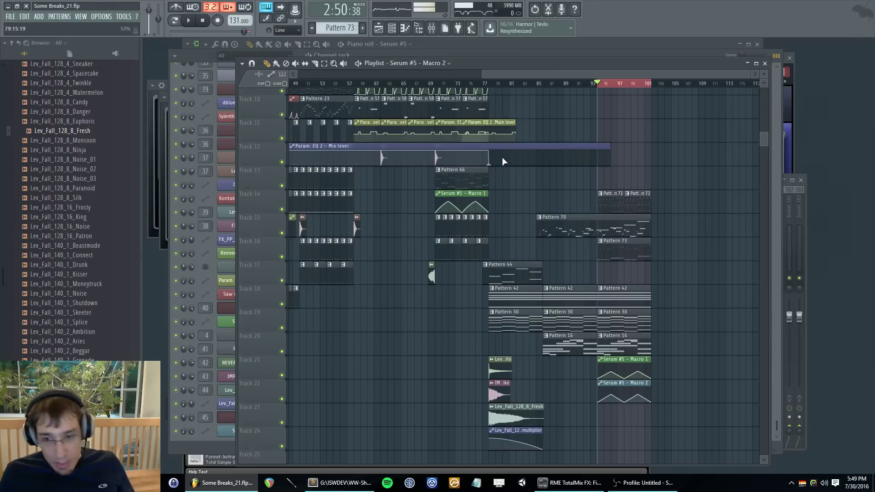
{"action": "scroll", "coordinate": [532, 233], "scroll_direction": "up", "scroll_amount": 3}
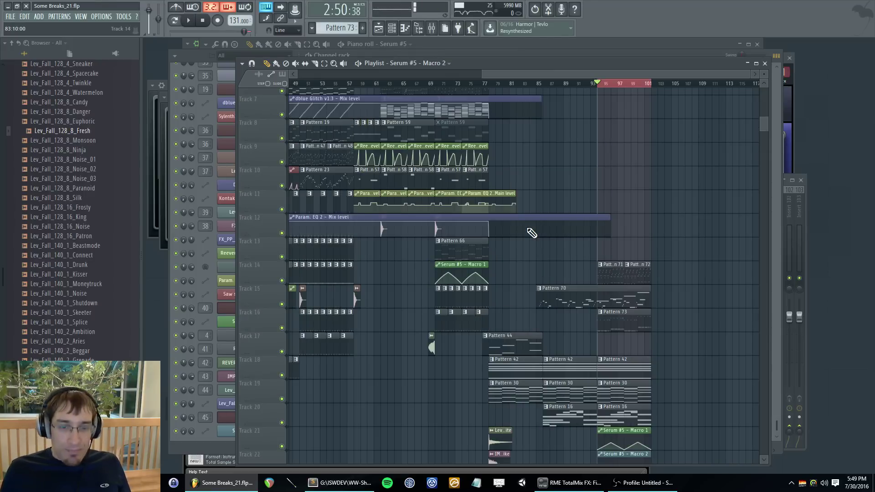
{"action": "left_click", "coordinate": [491, 84]}
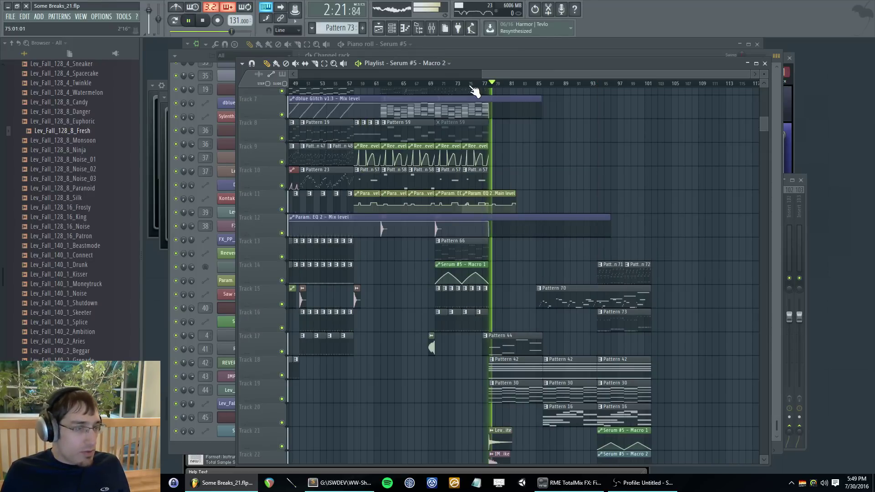
{"action": "scroll", "coordinate": [553, 147], "scroll_direction": "down", "scroll_amount": 3}
{"action": "scroll", "coordinate": [593, 169], "scroll_direction": "up", "scroll_amount": 2}
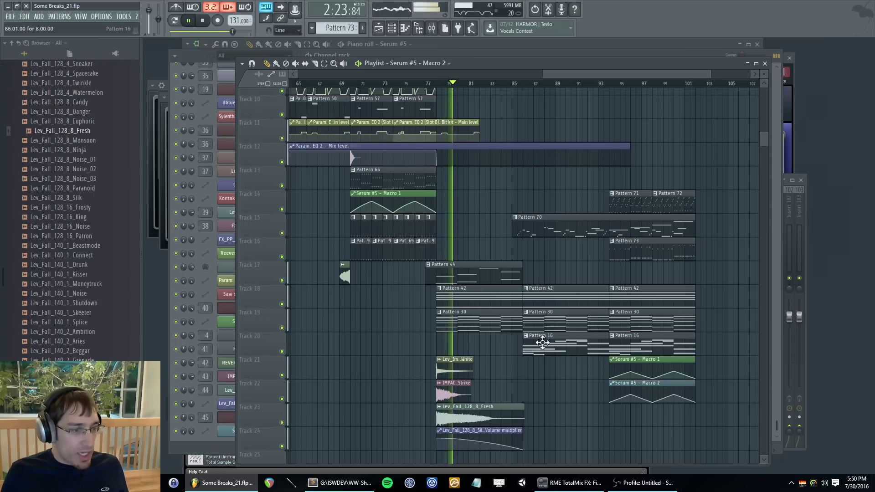
{"action": "scroll", "coordinate": [487, 371], "scroll_direction": "down", "scroll_amount": 1}
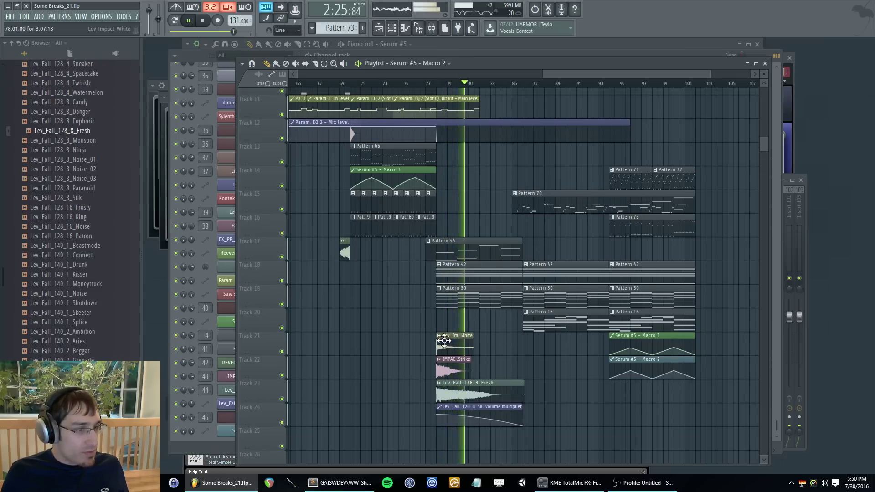
- Place a Lev_Impact_White clip at bar 82 on Track 20 and select its volume multiplier clip from about bar 33
{"action": "scroll", "coordinate": [482, 343], "scroll_direction": "up", "scroll_amount": 2}
{"action": "left_click", "coordinate": [479, 322]}
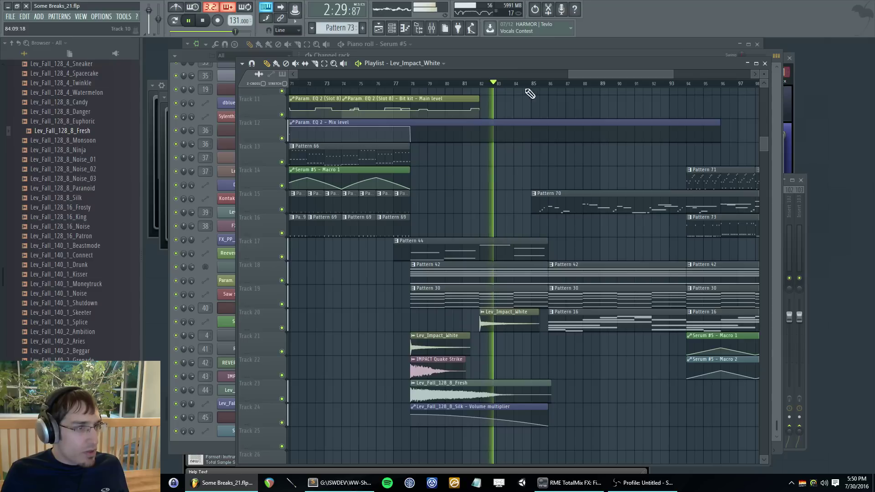
{"action": "left_click_drag", "start_coordinate": [594, 75], "coordinate": [485, 81]}
{"action": "scroll", "coordinate": [508, 199], "scroll_direction": "up", "scroll_amount": 4}
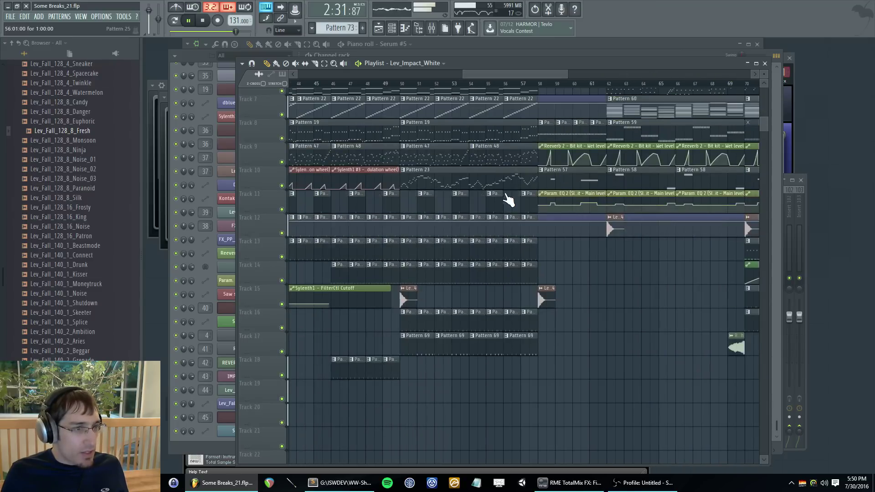
{"action": "scroll", "coordinate": [449, 223], "scroll_direction": "up", "scroll_amount": 3}
{"action": "scroll", "coordinate": [446, 224], "scroll_direction": "down", "scroll_amount": 5}
{"action": "scroll", "coordinate": [360, 255], "scroll_direction": "up", "scroll_amount": 3}
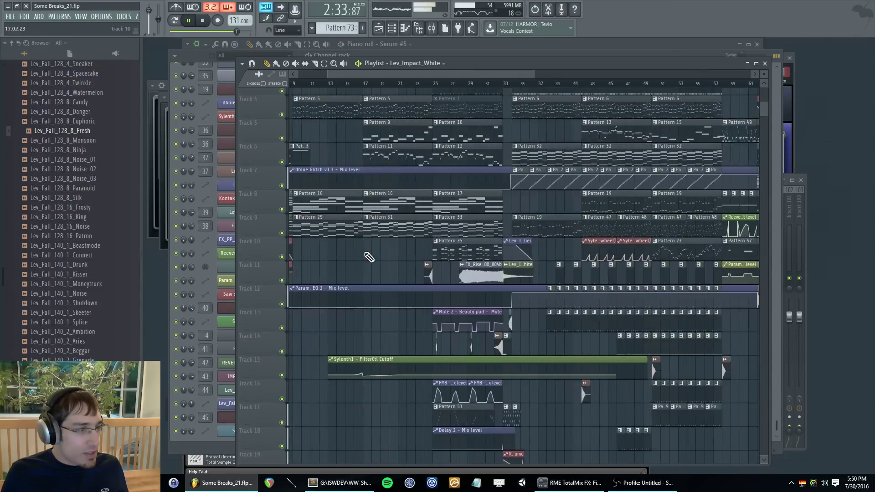
{"action": "scroll", "coordinate": [526, 254], "scroll_direction": "up", "scroll_amount": 3}
{"action": "left_click", "coordinate": [505, 242]}
- Remove the Lev_Impact_White clip at bar 78 and place its volume multiplier clip at bar 82 on Track 25
{"action": "left_click_drag", "start_coordinate": [458, 76], "coordinate": [613, 87]}
{"action": "scroll", "coordinate": [557, 221], "scroll_direction": "down", "scroll_amount": 10}
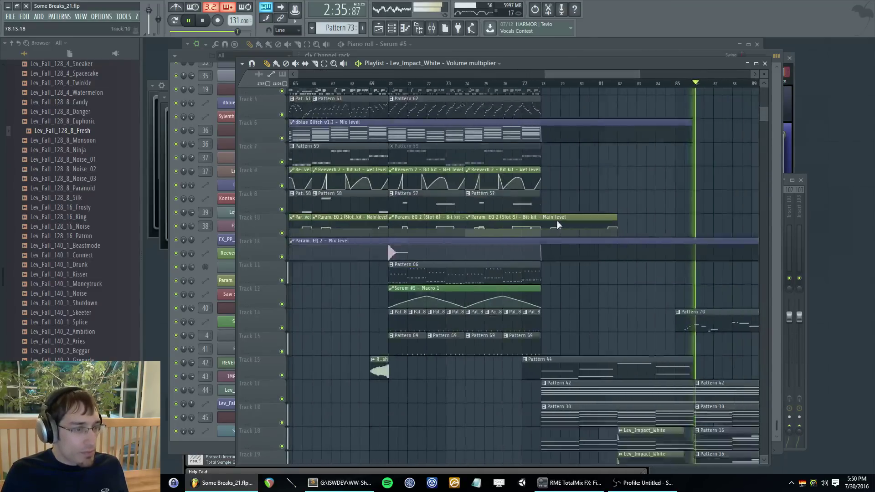
{"action": "left_click", "coordinate": [542, 364]}
{"action": "left_click_drag", "start_coordinate": [550, 88], "coordinate": [598, 75]}
{"action": "right_click", "coordinate": [447, 274]}
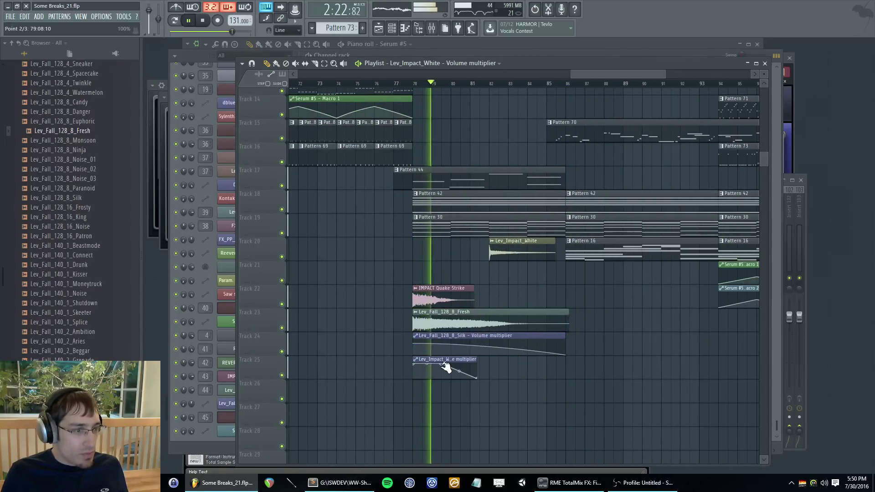
{"action": "left_click_drag", "start_coordinate": [446, 368], "coordinate": [526, 362]}
{"action": "left_click", "coordinate": [505, 259]}
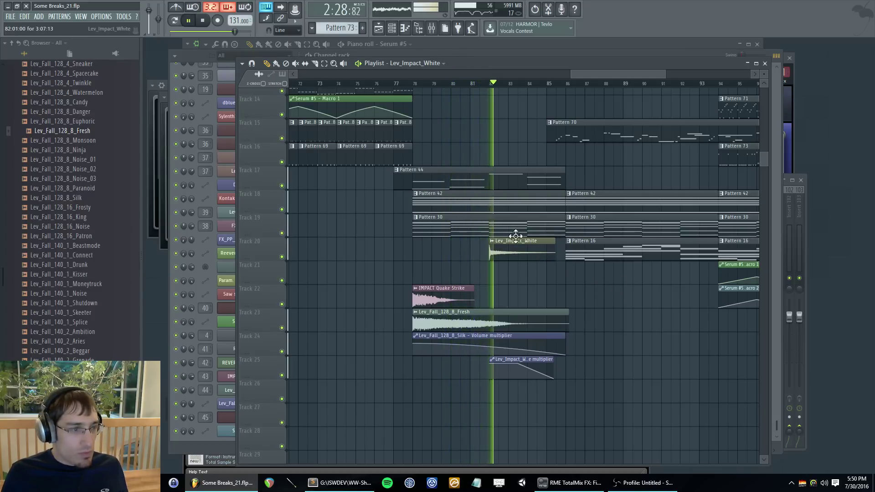
- Place Cym_Real_H3500_02 clips at bars 77 and 85 on Track 21 and at bar 93 on Track 23
{"action": "left_click_drag", "start_coordinate": [602, 73], "coordinate": [632, 103]}
{"action": "scroll", "coordinate": [459, 195], "scroll_direction": "up", "scroll_amount": 5}
{"action": "scroll", "coordinate": [588, 222], "scroll_direction": "down", "scroll_amount": 2}
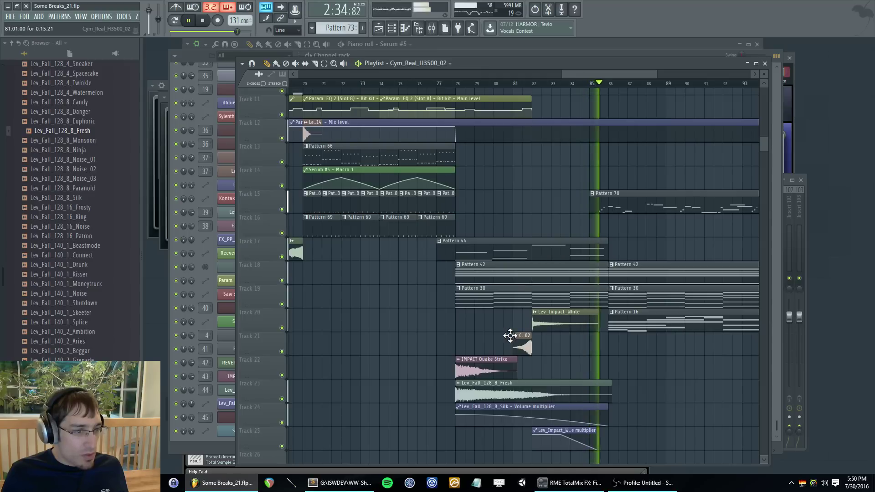
{"action": "left_click_drag", "start_coordinate": [510, 336], "coordinate": [588, 338]}
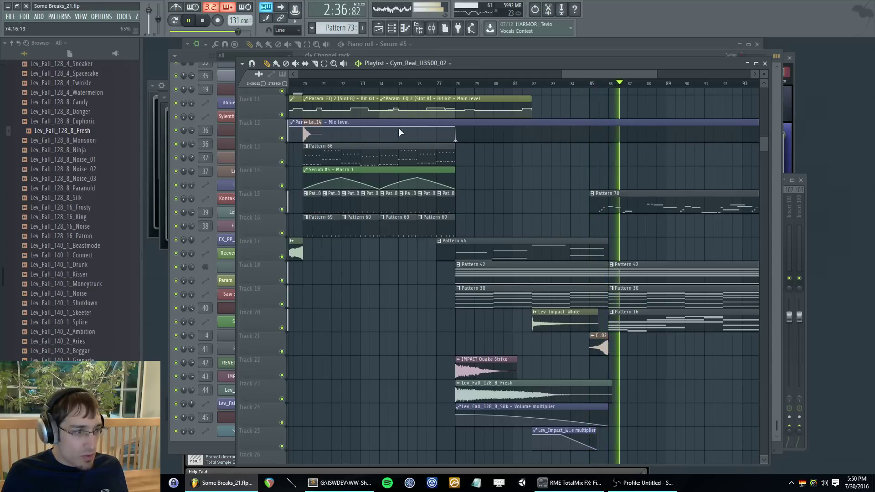
{"action": "left_click", "coordinate": [404, 84]}
{"action": "left_click", "coordinate": [440, 342]}
{"action": "scroll", "coordinate": [649, 339], "scroll_direction": "down", "scroll_amount": 1}
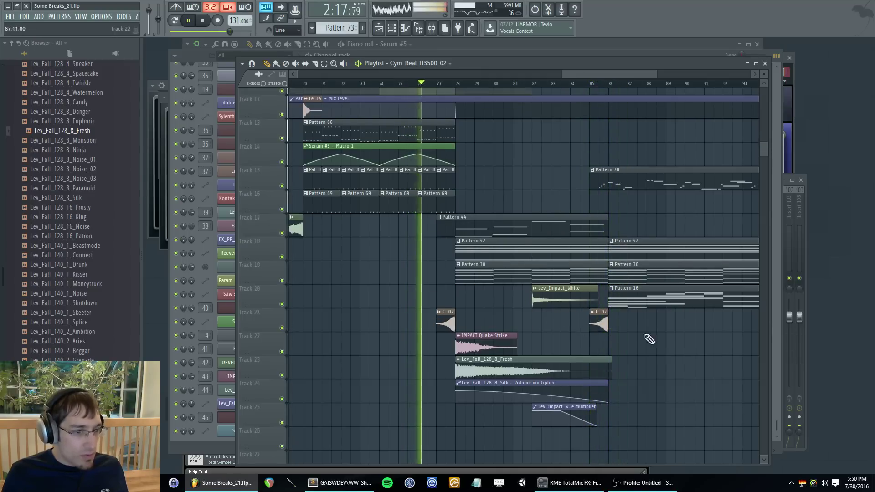
{"action": "scroll", "coordinate": [649, 340], "scroll_direction": "down", "scroll_amount": 3}
{"action": "scroll", "coordinate": [656, 365], "scroll_direction": "up", "scroll_amount": 2}
{"action": "left_click", "coordinate": [654, 367]}
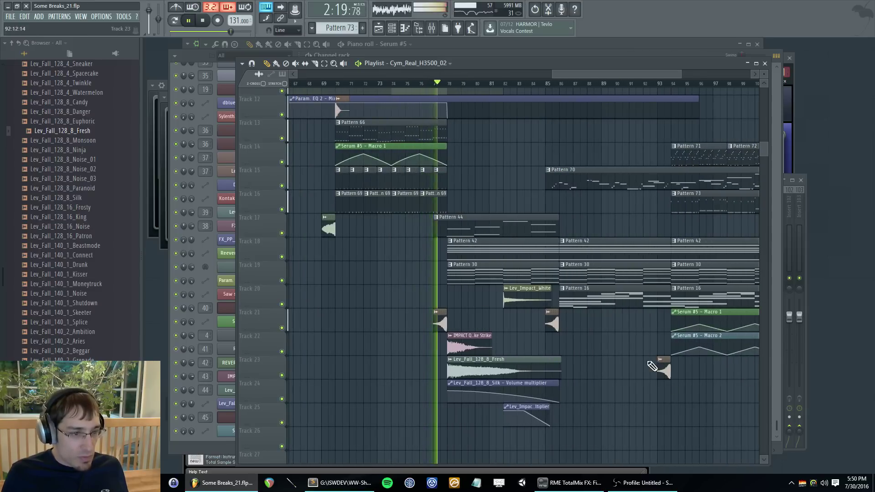
- Delete the Lev_Impact_White volume multiplier clip from Track 25 and the Lev_Impact_White clip at bar 82 from Track 20
{"action": "scroll", "coordinate": [469, 304], "scroll_direction": "up", "scroll_amount": 2}
{"action": "scroll", "coordinate": [446, 304], "scroll_direction": "up", "scroll_amount": 2}
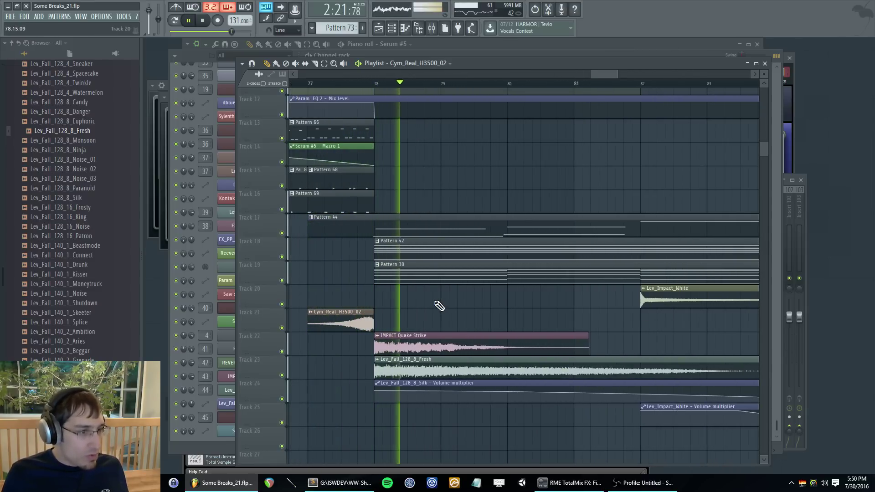
{"action": "scroll", "coordinate": [439, 306], "scroll_direction": "down", "scroll_amount": 2}
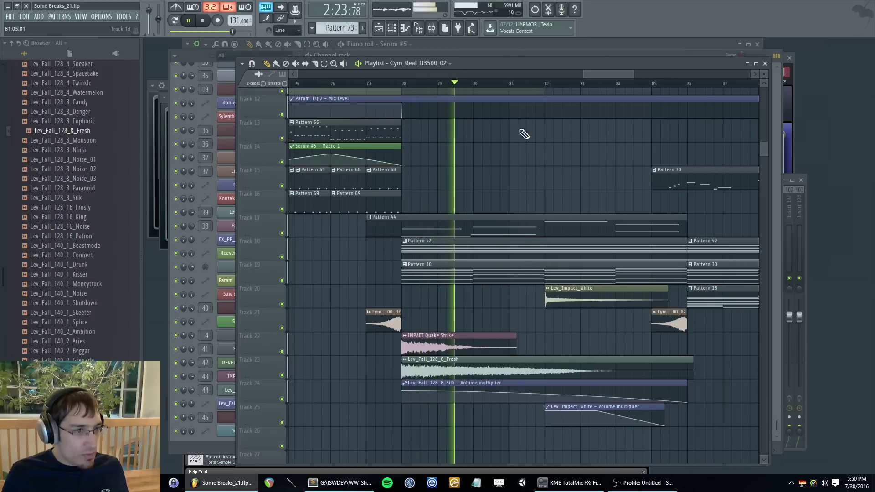
{"action": "left_click_drag", "start_coordinate": [570, 406], "coordinate": [510, 401]}
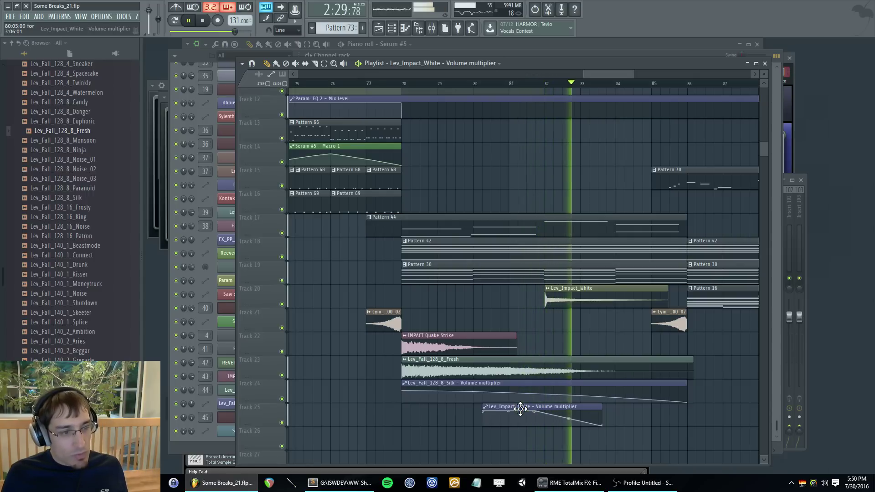
{"action": "left_click_drag", "start_coordinate": [520, 409], "coordinate": [583, 409]}
{"action": "right_click", "coordinate": [584, 409]}
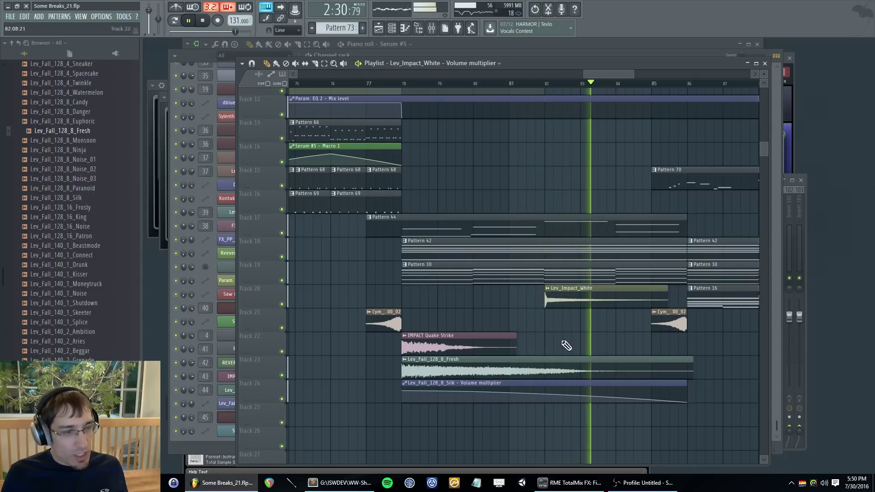
{"action": "key", "text": "super"}
{"action": "double_click", "coordinate": [566, 295]}
{"action": "right_click", "coordinate": [570, 300]}
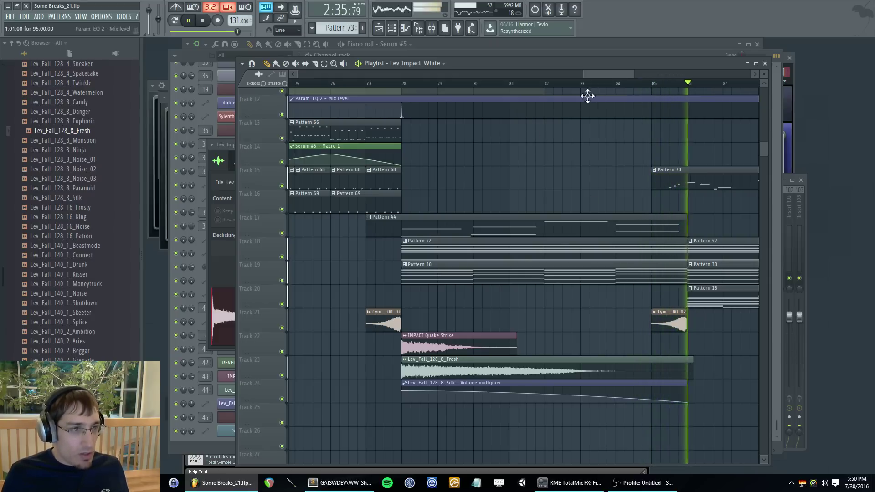
- Review the arrangement from bar 85 and inspect the notes of Pattern 42 and Pattern 30 in their MIDI channels
{"action": "left_click_drag", "start_coordinate": [608, 74], "coordinate": [643, 76]}
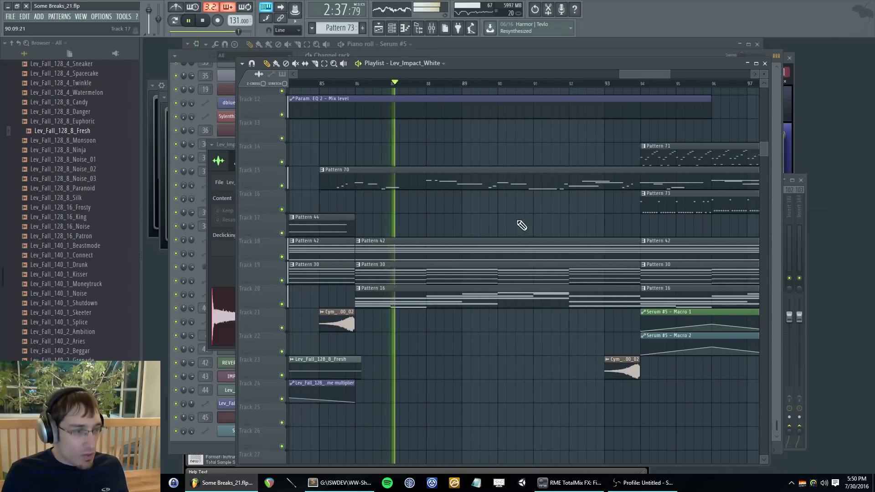
{"action": "scroll", "coordinate": [515, 231], "scroll_direction": "up", "scroll_amount": 2}
{"action": "scroll", "coordinate": [511, 234], "scroll_direction": "down", "scroll_amount": 5}
{"action": "left_click", "coordinate": [491, 301]}
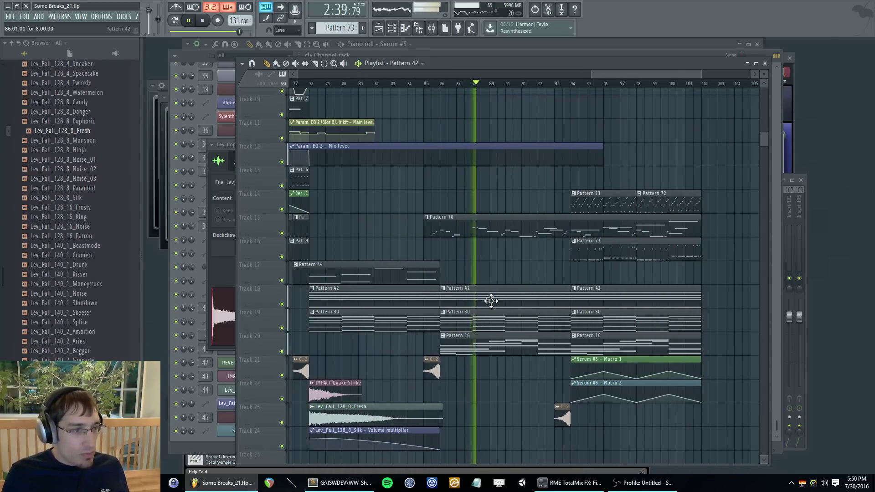
{"action": "left_click", "coordinate": [491, 301]}
{"action": "scroll", "coordinate": [381, 240], "scroll_direction": "down", "scroll_amount": 5}
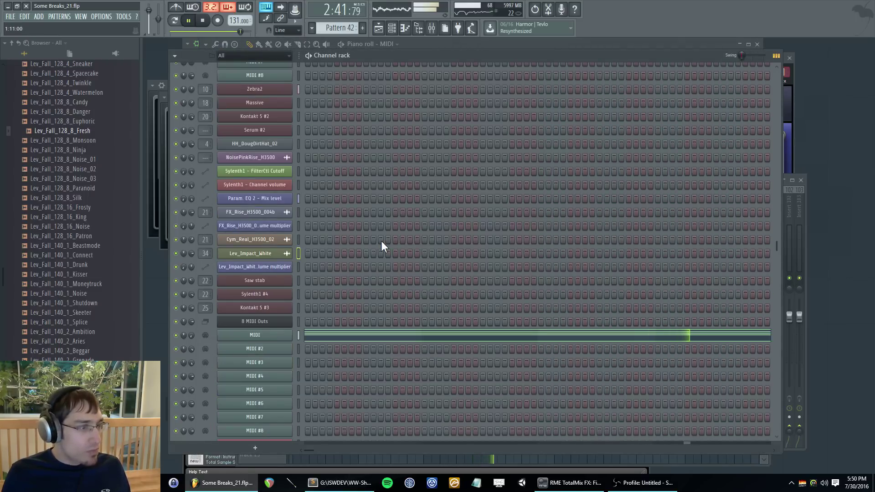
{"action": "scroll", "coordinate": [381, 241], "scroll_direction": "down", "scroll_amount": 4}
{"action": "key", "text": "F5"}
{"action": "double_click", "coordinate": [461, 318]}
{"action": "scroll", "coordinate": [393, 240], "scroll_direction": "up", "scroll_amount": 5}
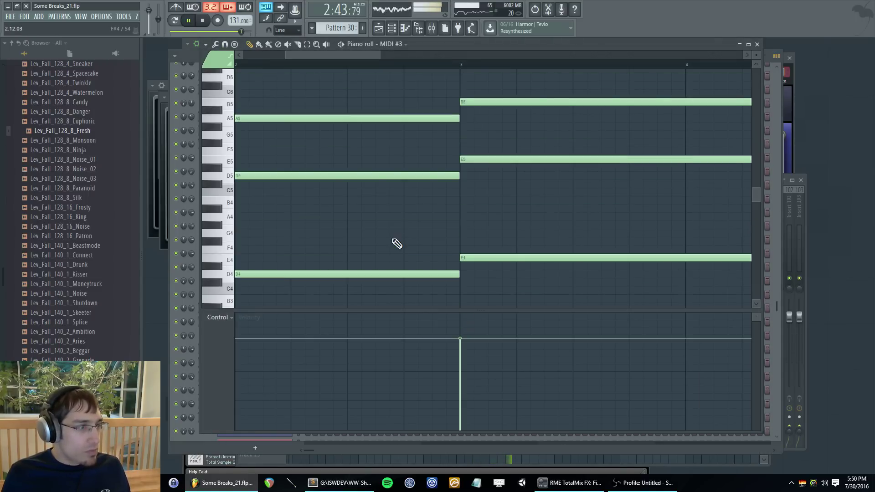
{"action": "scroll", "coordinate": [393, 240], "scroll_direction": "down", "scroll_amount": 4}
- Look through the instrument channels and create a new empty pattern, Pattern 74
{"action": "key", "text": "F6"}
{"action": "scroll", "coordinate": [392, 238], "scroll_direction": "up", "scroll_amount": 8}
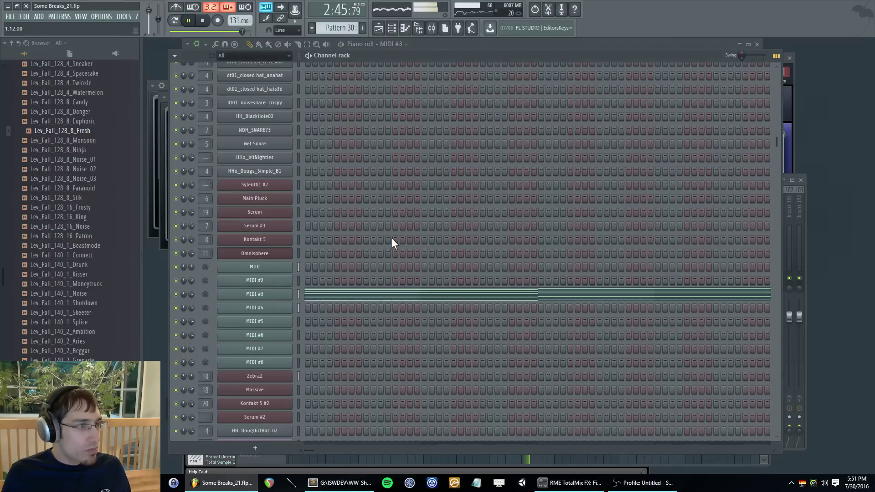
{"action": "scroll", "coordinate": [392, 238], "scroll_direction": "up", "scroll_amount": 4}
{"action": "key", "text": "F5"}
{"action": "scroll", "coordinate": [428, 270], "scroll_direction": "down", "scroll_amount": 3}
{"action": "key", "text": "F4"}
{"action": "key", "text": "Return"}
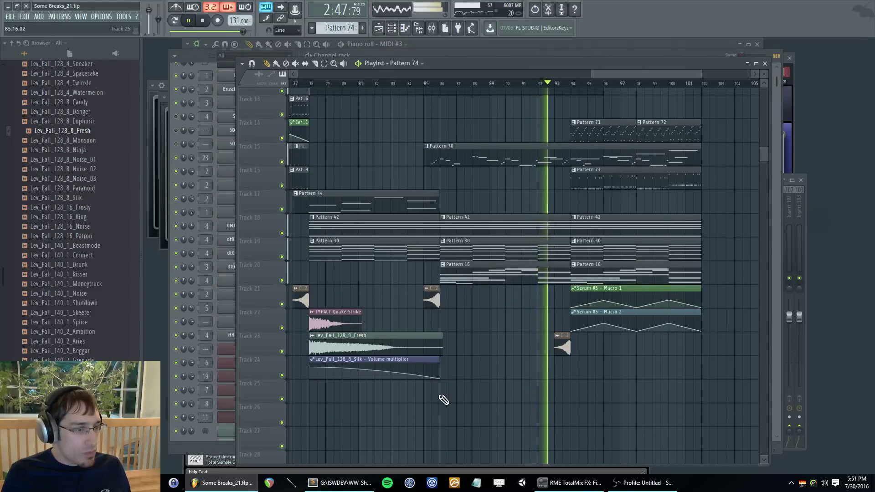
- Stop playback and audition the instrument channels from Sylenth1 #2 to Serum #3 for the new pattern
{"action": "key", "text": "F6"}
{"action": "scroll", "coordinate": [357, 253], "scroll_direction": "down", "scroll_amount": 5}
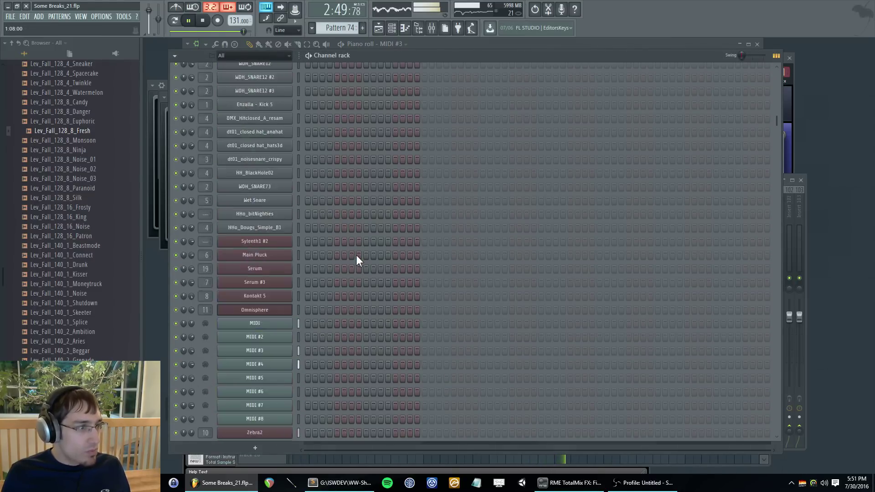
{"action": "scroll", "coordinate": [356, 255], "scroll_direction": "down", "scroll_amount": 5}
{"action": "scroll", "coordinate": [352, 252], "scroll_direction": "up", "scroll_amount": 4}
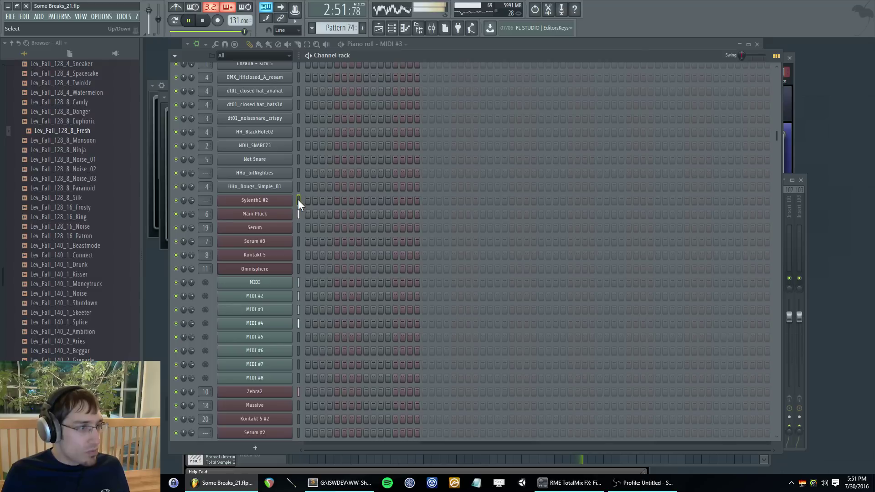
{"action": "key", "text": "space"}
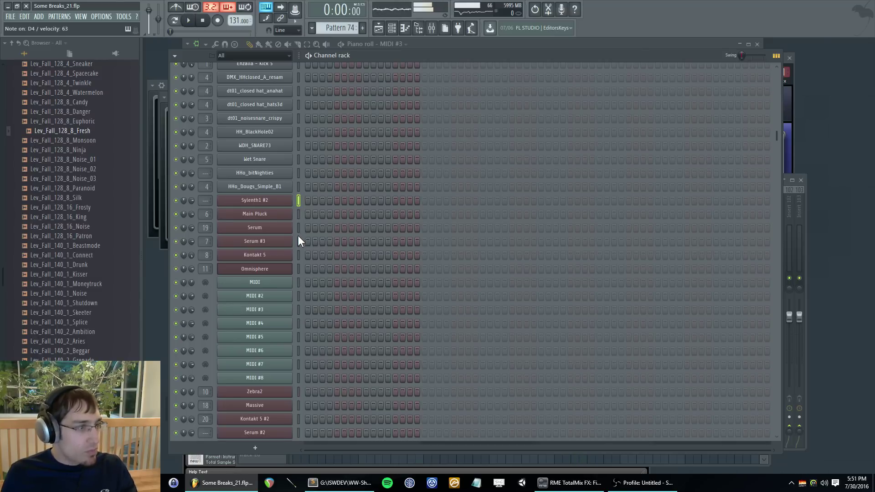
{"action": "left_click", "coordinate": [299, 228]}
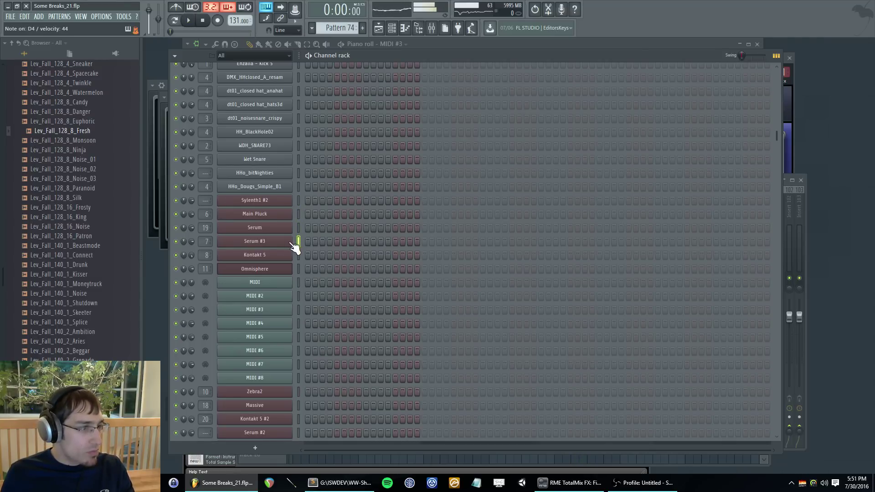
- Write two-bar Serum #3 notes D4, E4, D4 and F#4, place Pattern 74 at bar 86 on Track 25, and play it
{"action": "right_click", "coordinate": [290, 239]}
{"action": "left_click", "coordinate": [300, 240]}
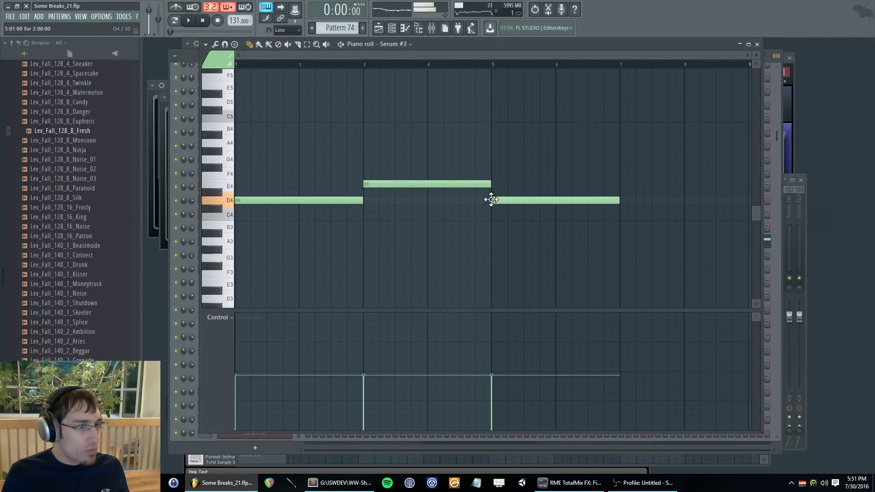
{"action": "left_click", "coordinate": [621, 165]}
{"action": "key", "text": "F5"}
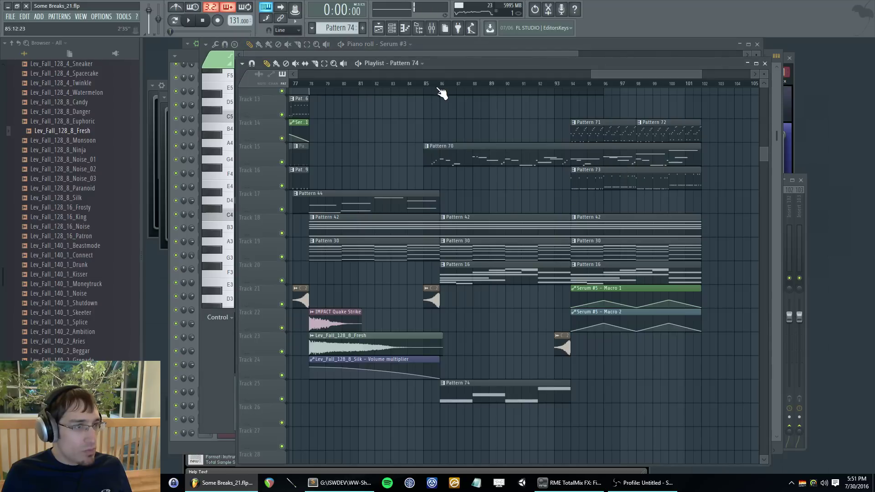
{"action": "key", "text": "space"}
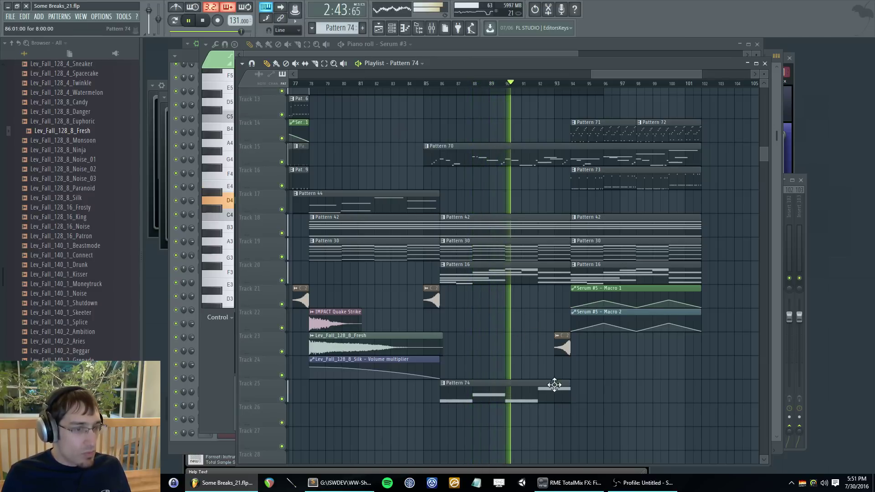
- Place a second Pattern 74 clip at bar 94 on Track 24 and make it unique
{"action": "key", "text": "F7"}
{"action": "key", "text": "F5"}
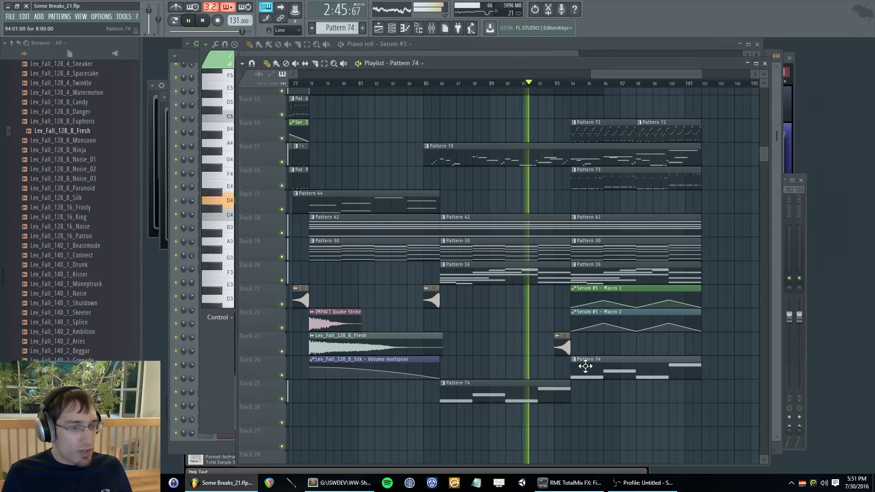
{"action": "scroll", "coordinate": [636, 385], "scroll_direction": "up", "scroll_amount": 3}
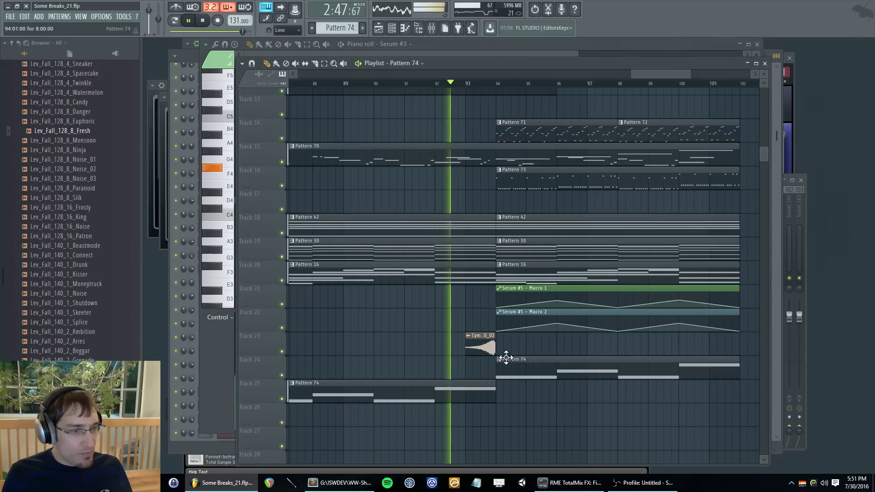
{"action": "right_click", "coordinate": [497, 365]}
{"action": "left_click", "coordinate": [526, 420]}
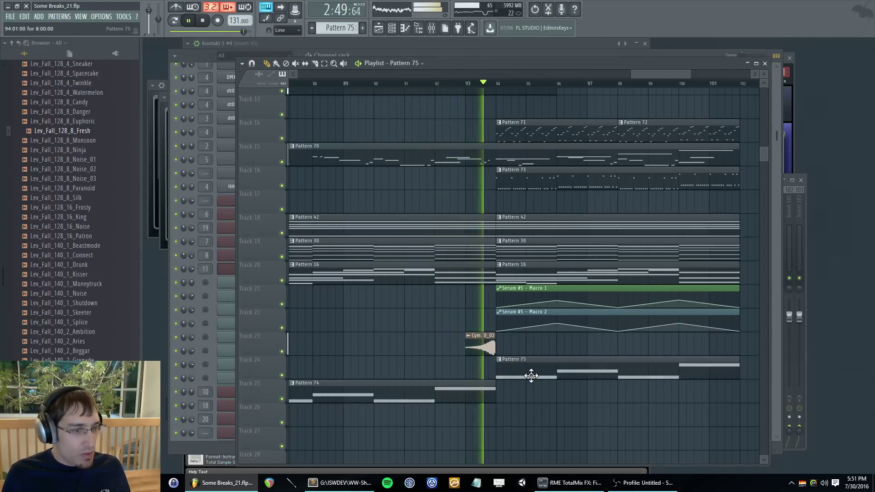
- In the unique bar 94 pattern, shorten Serum #3's E4 to one and a half bars and add a half-bar C#4 after it
{"action": "double_click", "coordinate": [531, 375]}
{"action": "scroll", "coordinate": [419, 247], "scroll_direction": "down", "scroll_amount": 2}
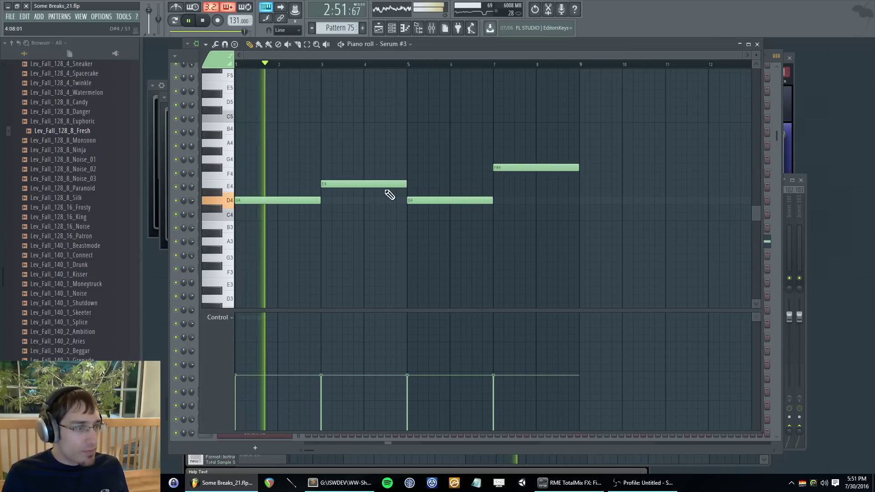
{"action": "left_click_drag", "start_coordinate": [409, 185], "coordinate": [384, 188]}
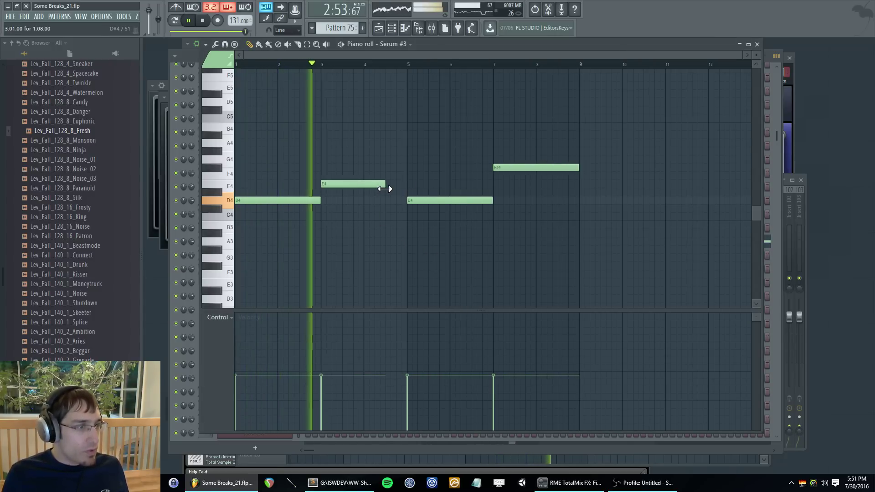
{"action": "scroll", "coordinate": [387, 213], "scroll_direction": "up", "scroll_amount": 2}
{"action": "left_click", "coordinate": [385, 209]}
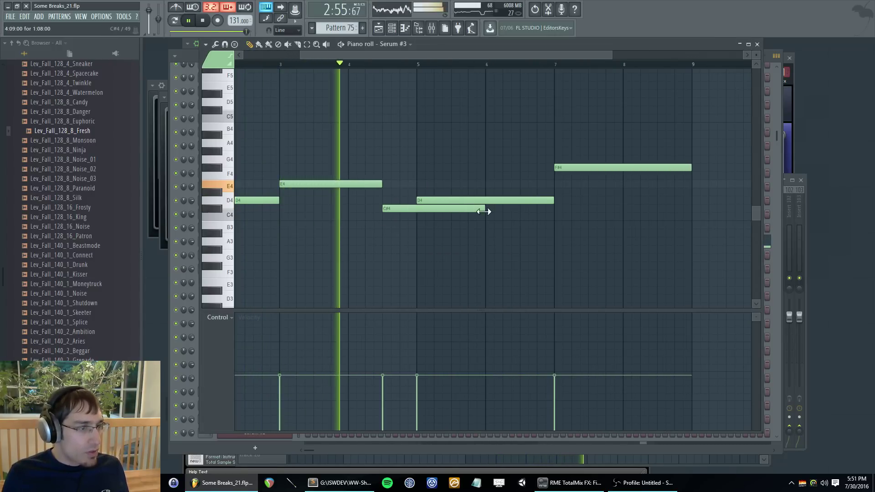
{"action": "left_click_drag", "start_coordinate": [483, 208], "coordinate": [416, 210]}
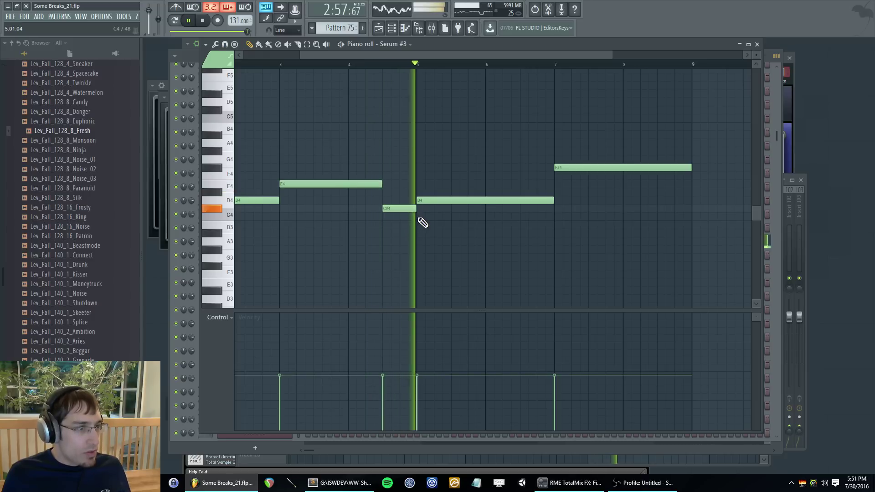
- Make the Pattern 42 clip at bar 94 on Track 18 unique, open its MIDI notes and play the pattern on its own
{"action": "key", "text": "F5"}
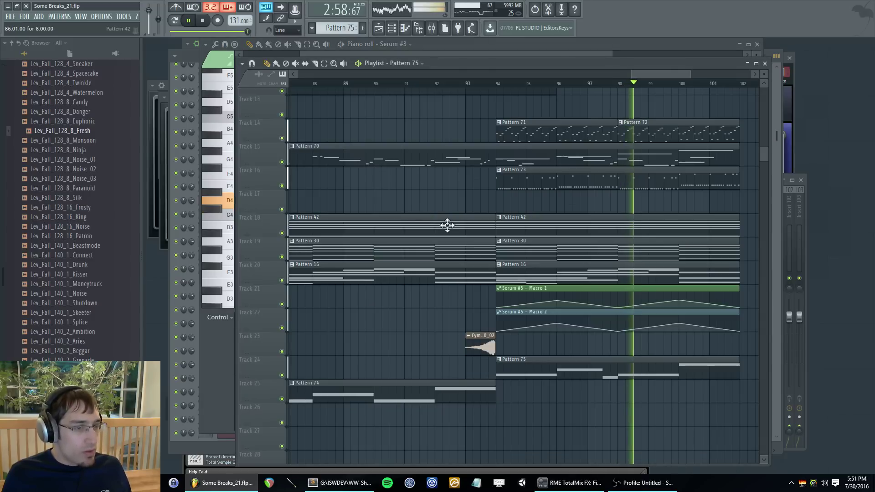
{"action": "key", "text": "space"}
{"action": "right_click", "coordinate": [499, 219]}
{"action": "left_click", "coordinate": [519, 277]}
{"action": "left_click", "coordinate": [499, 218]}
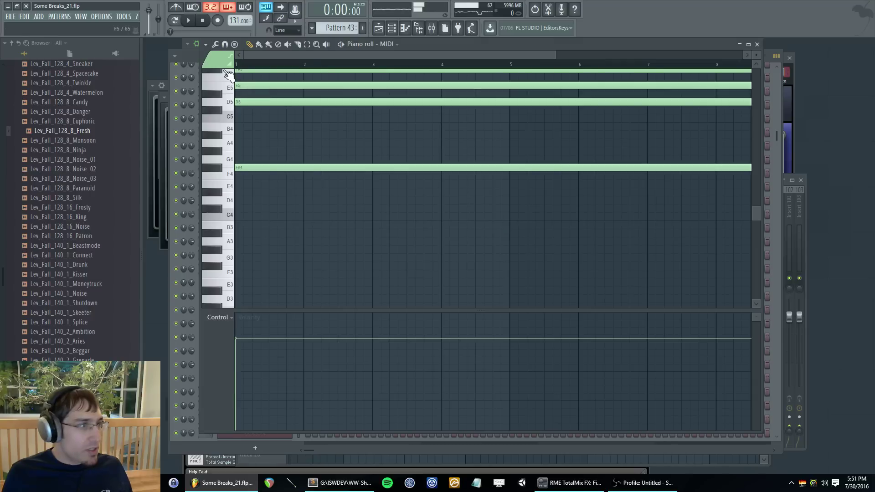
{"action": "key", "text": "F6"}
{"action": "key", "text": "space"}
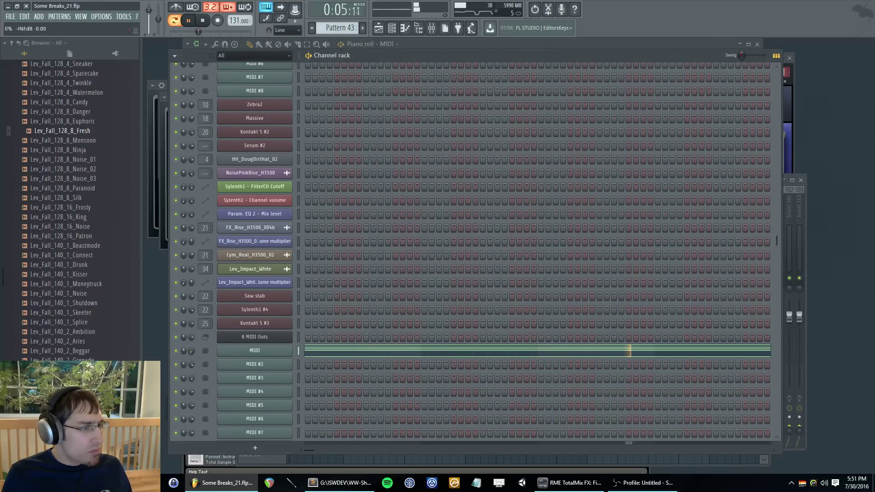
{"action": "key", "text": "space"}
- Copy the MIDI - Channel volume automation clip from the song's start to Track 26 at bars 78, 86 and 94, playing from bar 78
{"action": "key", "text": "F5"}
{"action": "left_click_drag", "start_coordinate": [632, 70], "coordinate": [292, 81]}
{"action": "scroll", "coordinate": [342, 171], "scroll_direction": "up", "scroll_amount": 2}
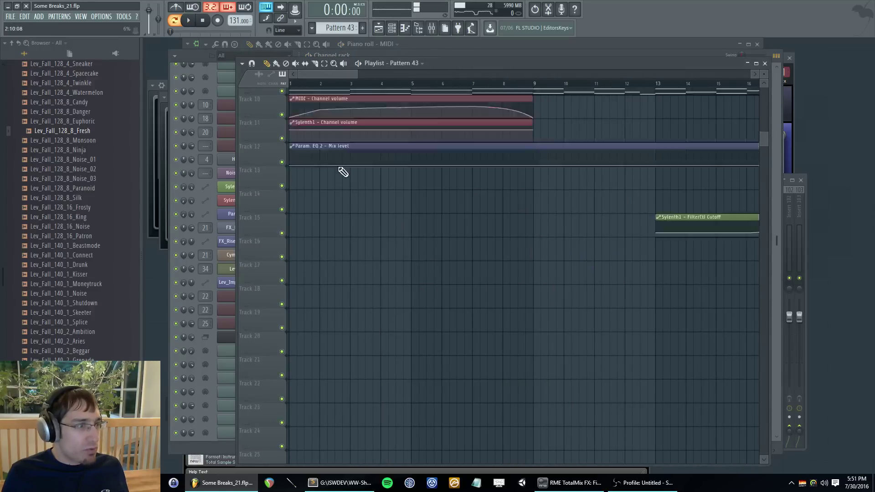
{"action": "scroll", "coordinate": [368, 196], "scroll_direction": "down", "scroll_amount": 1}
{"action": "left_click", "coordinate": [354, 172]}
{"action": "scroll", "coordinate": [445, 232], "scroll_direction": "down", "scroll_amount": 10}
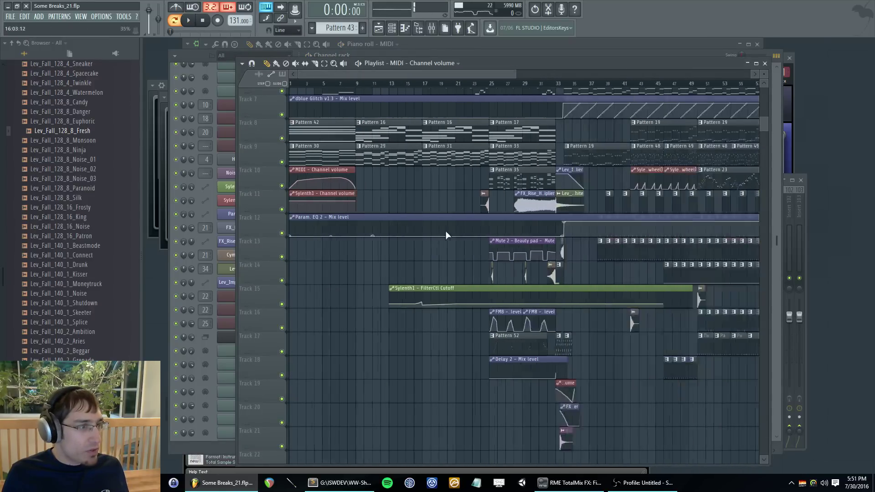
{"action": "scroll", "coordinate": [638, 303], "scroll_direction": "down", "scroll_amount": 3}
{"action": "scroll", "coordinate": [688, 359], "scroll_direction": "up", "scroll_amount": 4}
{"action": "scroll", "coordinate": [593, 376], "scroll_direction": "down", "scroll_amount": 2}
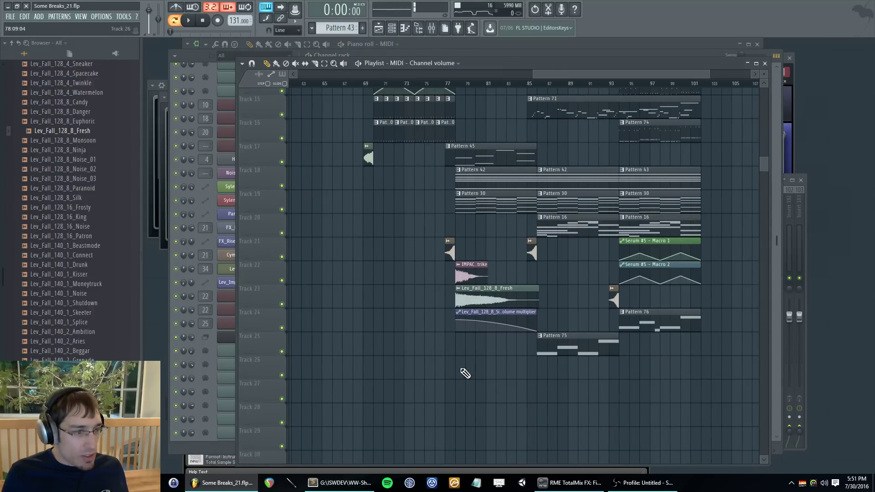
{"action": "left_click", "coordinate": [457, 85]}
{"action": "key", "text": "space"}
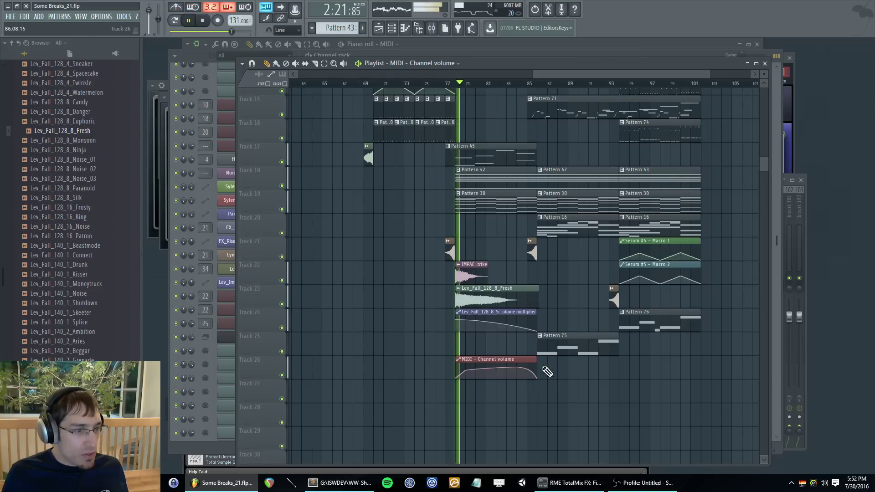
{"action": "left_click", "coordinate": [547, 372]}
{"action": "left_click", "coordinate": [626, 367]}
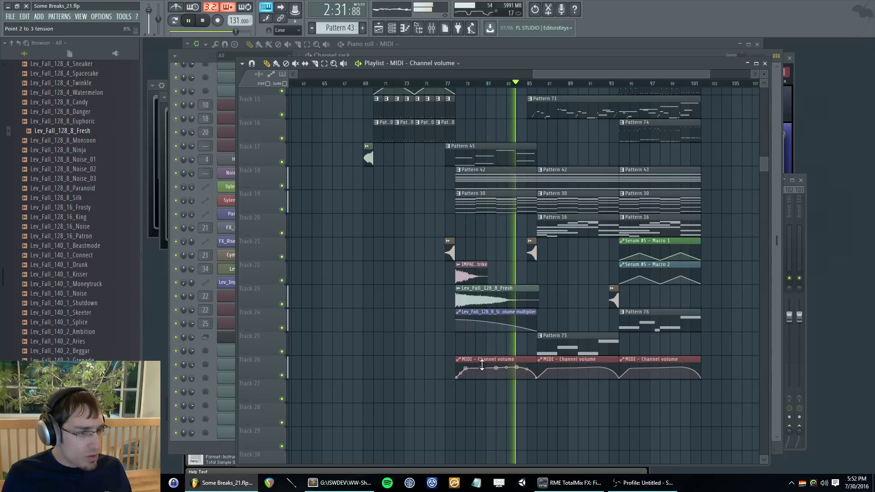
{"action": "scroll", "coordinate": [661, 308], "scroll_direction": "up", "scroll_amount": 3}
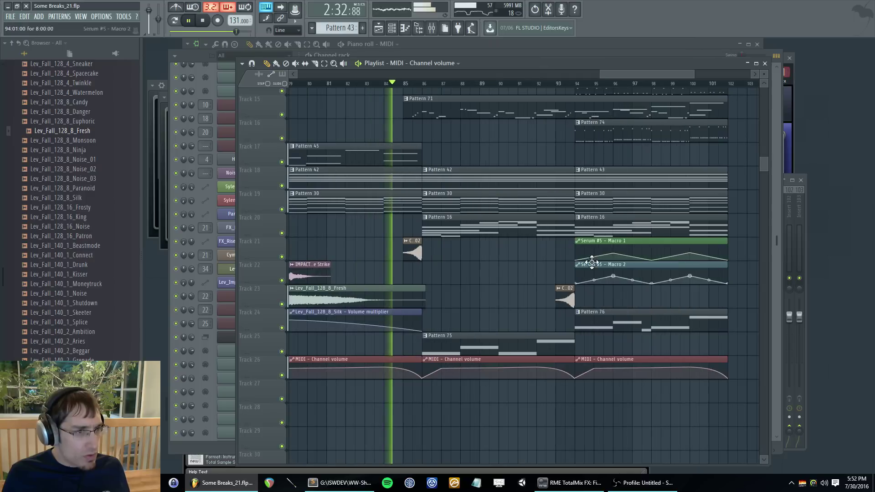
{"action": "right_click", "coordinate": [429, 200]}
{"action": "left_click", "coordinate": [453, 253]}
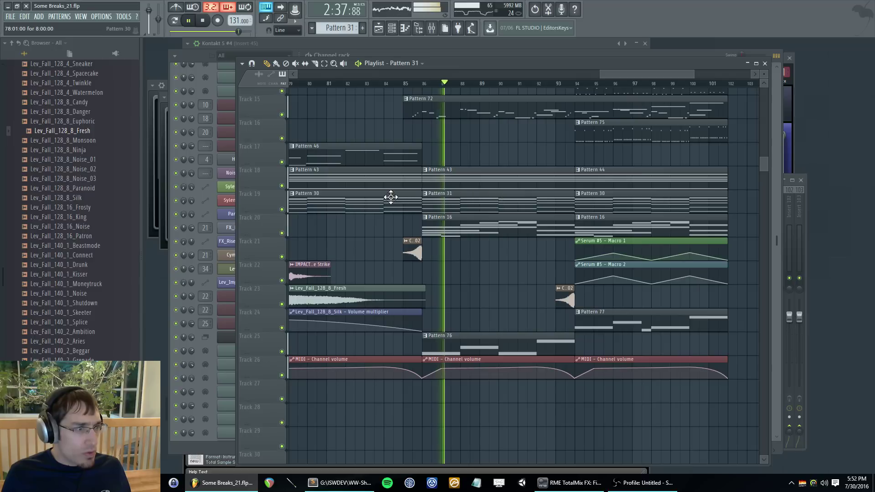
{"action": "right_click", "coordinate": [459, 206]}
{"action": "left_click", "coordinate": [426, 201]}
- Make the Pattern 30 clip at bar 94 on Track 19 unique, open its MIDI #3 notes and stop playback
{"action": "right_click", "coordinate": [578, 200]}
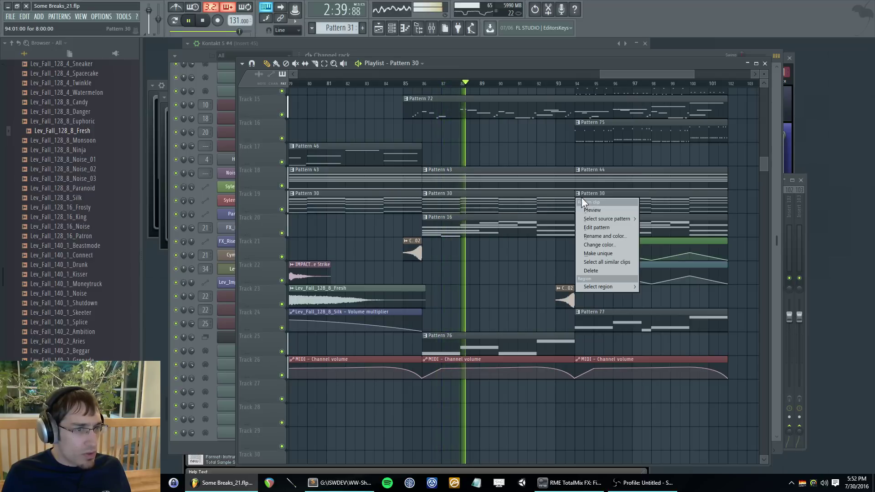
{"action": "left_click", "coordinate": [607, 249]}
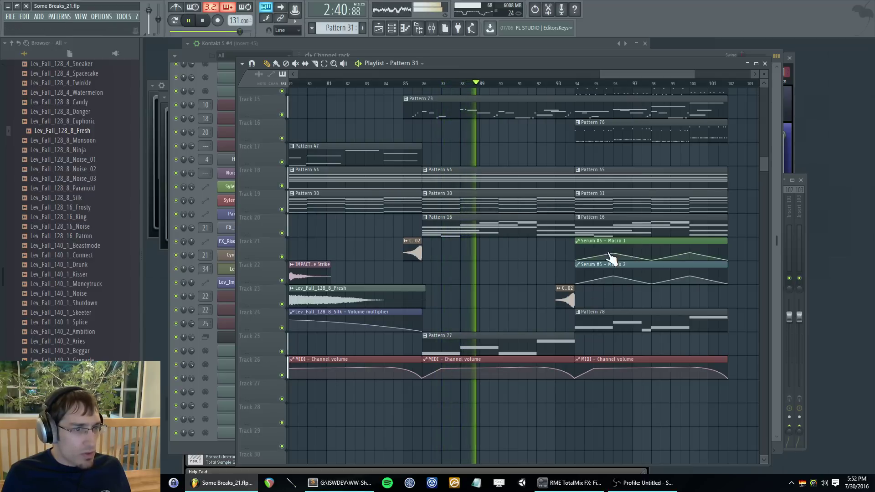
{"action": "double_click", "coordinate": [590, 209]}
{"action": "key", "text": "space"}
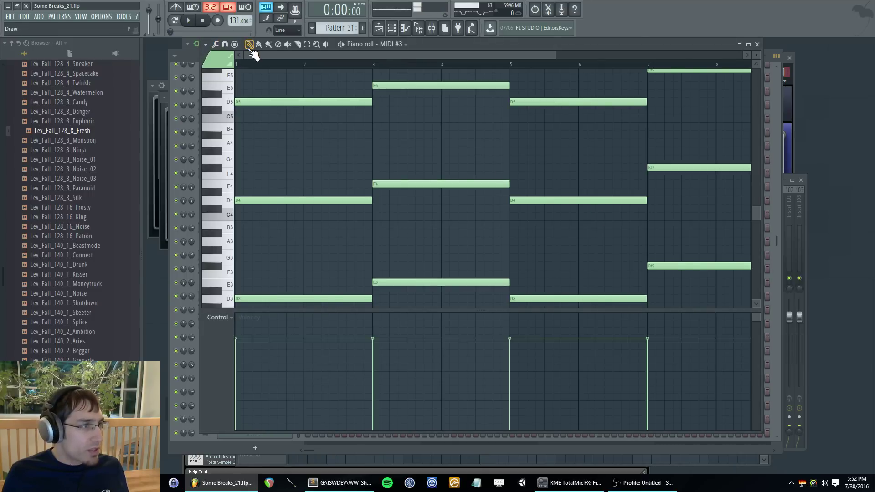
- Shorten MIDI #3's low E3 to one and a half bars and add a half-bar C#3 after it
{"action": "scroll", "coordinate": [246, 54], "scroll_direction": "down", "scroll_amount": 3}
{"action": "scroll", "coordinate": [442, 214], "scroll_direction": "down", "scroll_amount": 3}
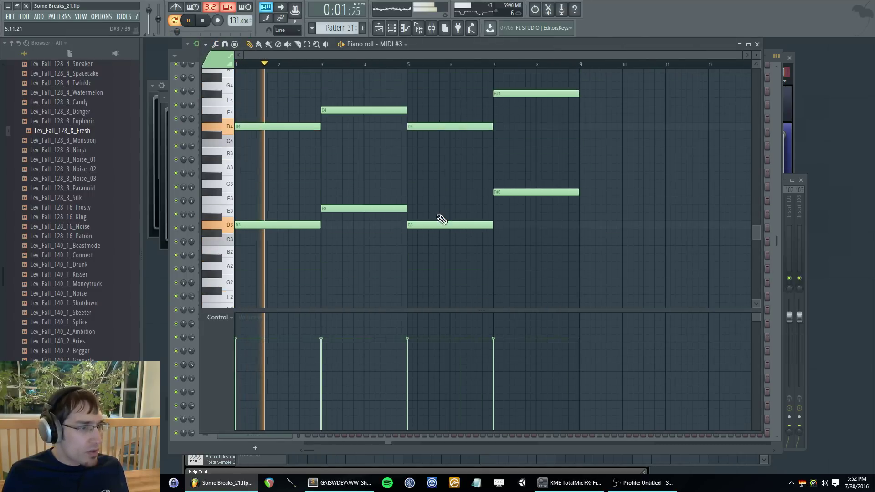
{"action": "left_click_drag", "start_coordinate": [404, 210], "coordinate": [383, 211]}
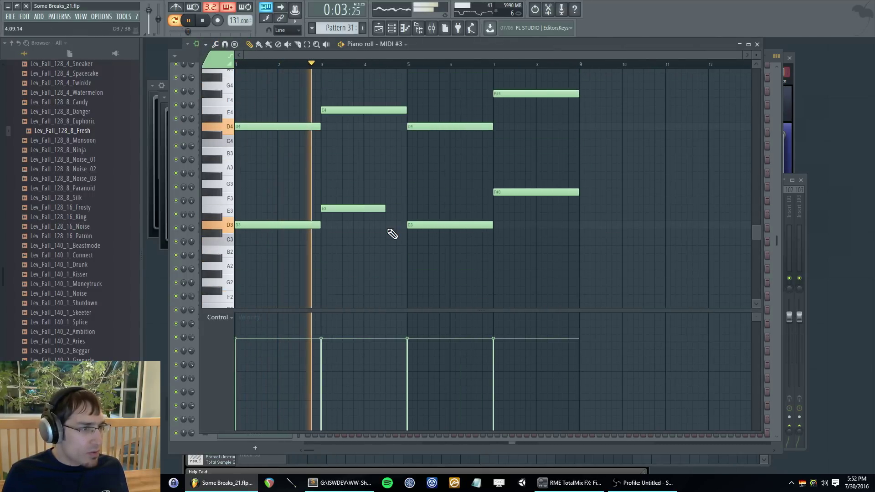
{"action": "left_click", "coordinate": [388, 233]}
{"action": "left_click_drag", "start_coordinate": [450, 236], "coordinate": [406, 237]}
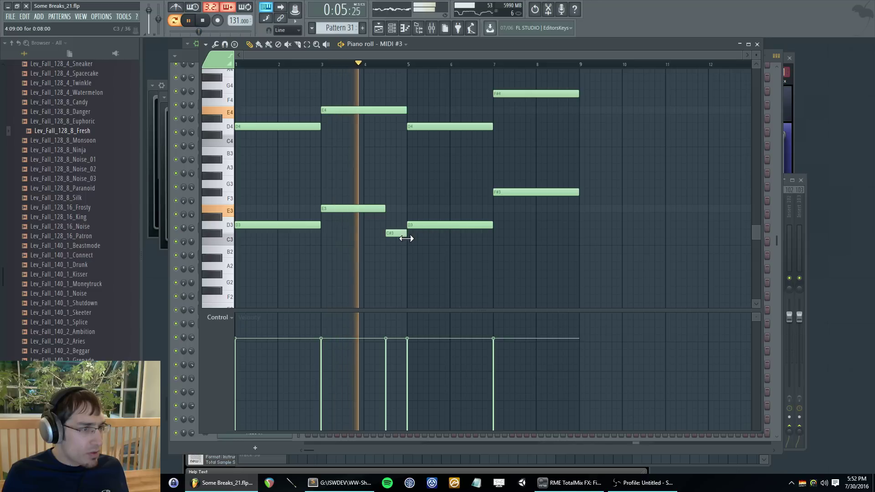
{"action": "scroll", "coordinate": [397, 182], "scroll_direction": "up", "scroll_amount": 4}
{"action": "key", "text": "space"}
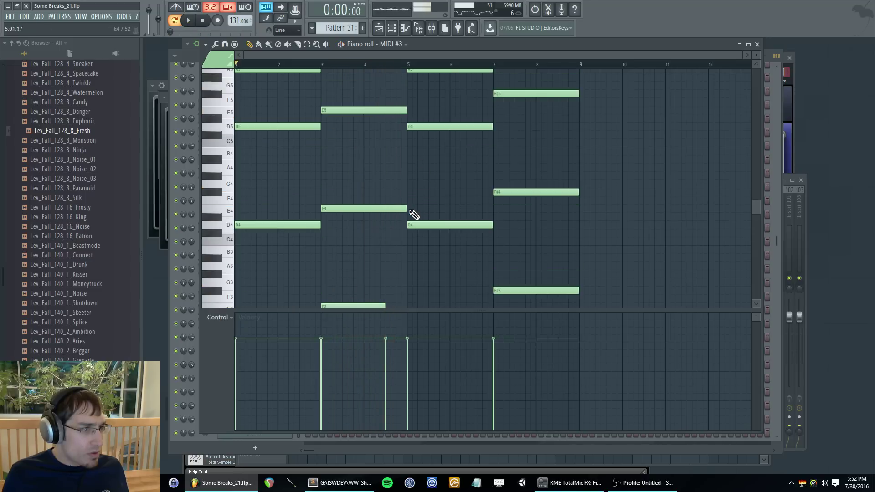
- Shorten the upper notes at bar 3 likewise and fill the half bar after them with C#4, C#5, G#5, C#6, D#6, E6 and B6
{"action": "scroll", "coordinate": [390, 238], "scroll_direction": "down", "scroll_amount": 2}
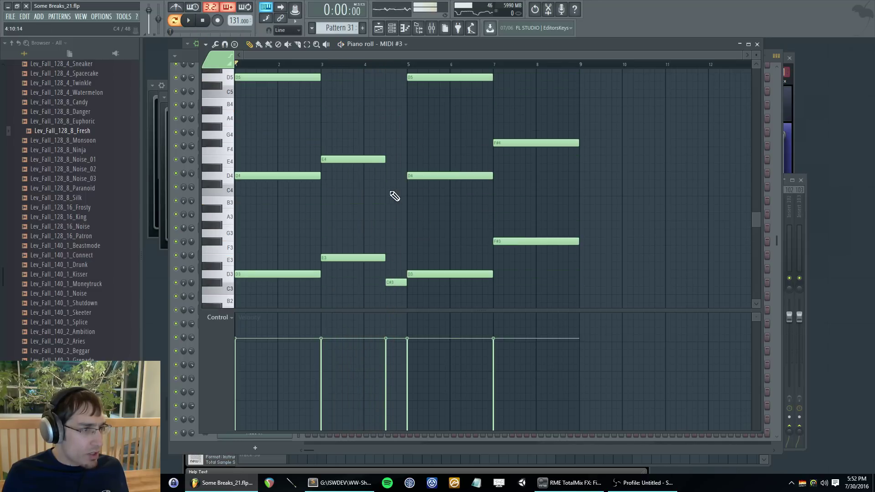
{"action": "scroll", "coordinate": [394, 184], "scroll_direction": "up", "scroll_amount": 5}
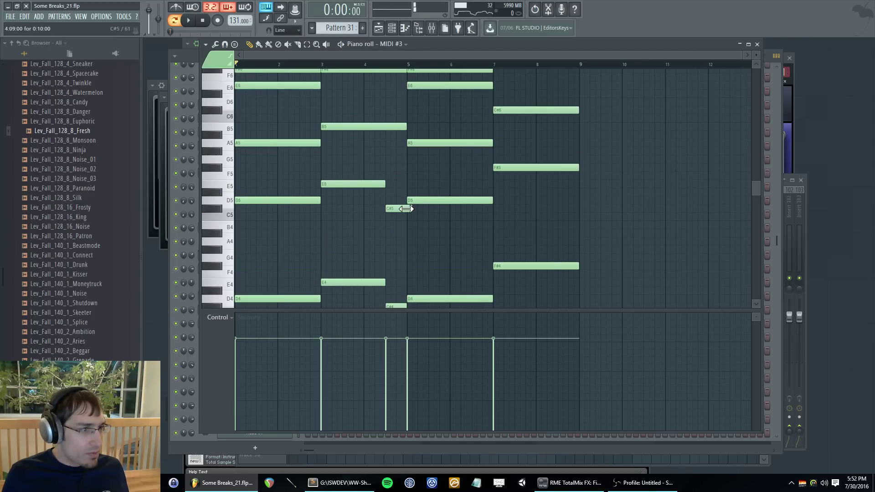
{"action": "scroll", "coordinate": [392, 160], "scroll_direction": "up", "scroll_amount": 2}
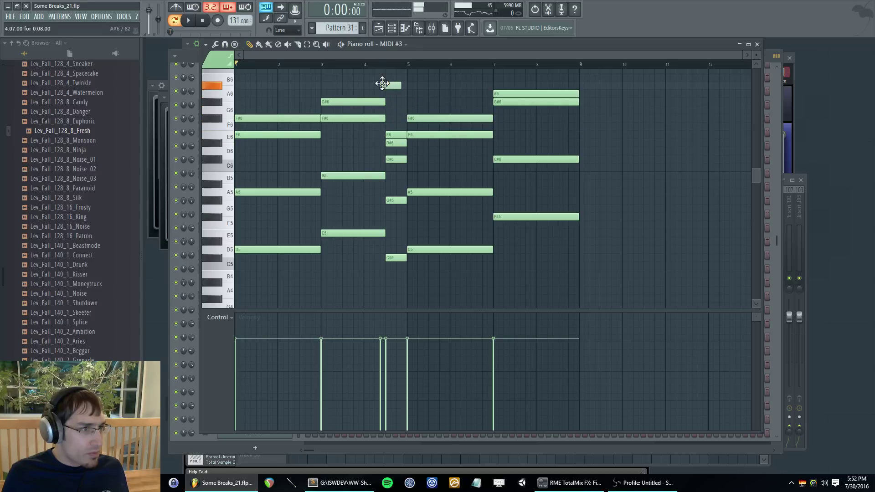
{"action": "key", "text": "space"}
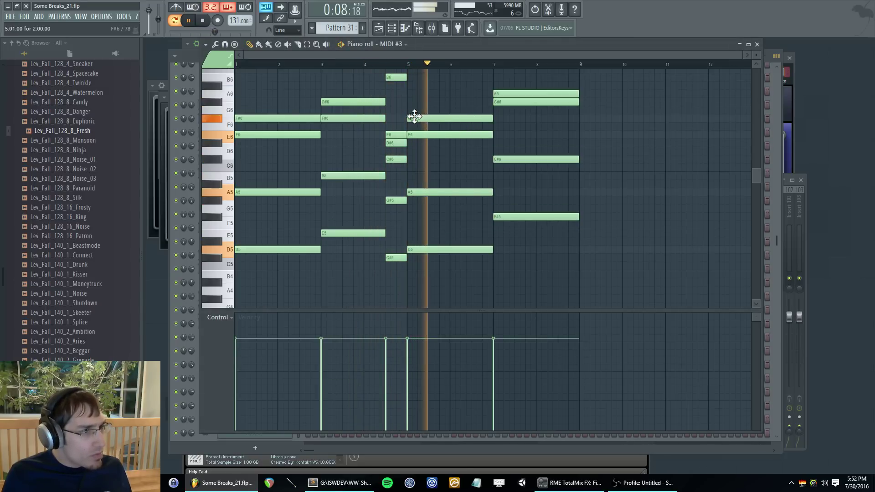
{"action": "key", "text": "space"}
- Add a two-bar A6 to the chord at bar 5 and play the arrangement from bar 94
{"action": "left_click_drag", "start_coordinate": [405, 103], "coordinate": [407, 119]}
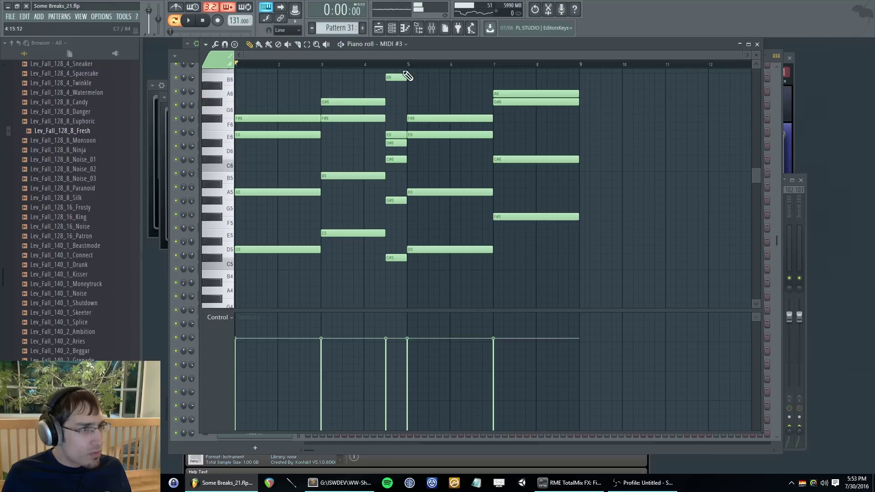
{"action": "scroll", "coordinate": [474, 136], "scroll_direction": "up", "scroll_amount": 1}
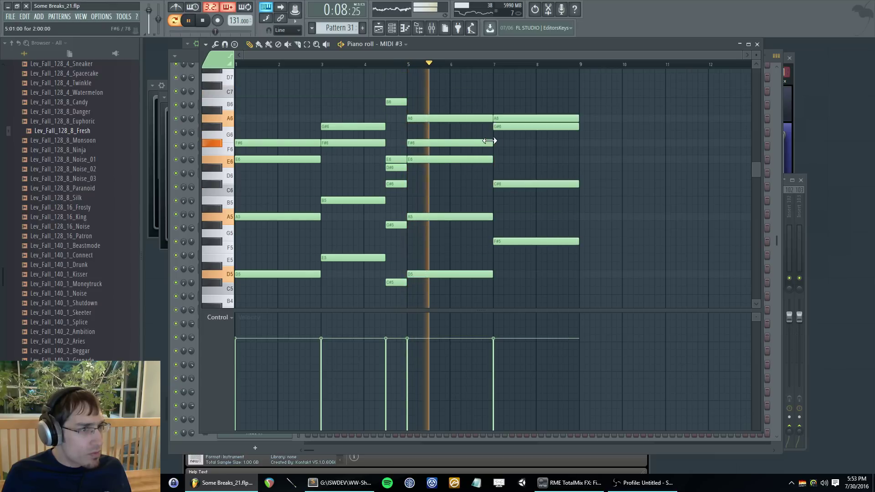
{"action": "key", "text": "F5"}
{"action": "key", "text": "space"}
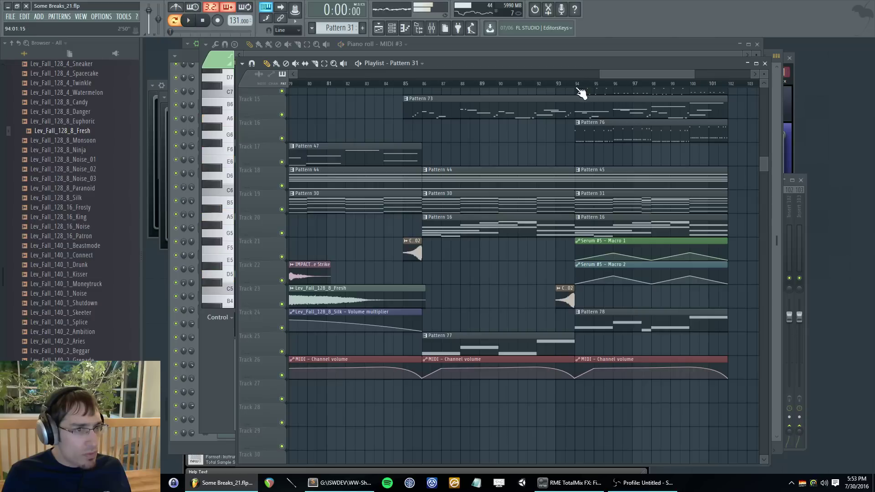
{"action": "left_click", "coordinate": [576, 83]}
{"action": "key", "text": "space"}
- Try transposing Serum #5's notes in the last half of Pattern 76's bar 4 down to C#4 and C#3, and undo it
{"action": "scroll", "coordinate": [623, 196], "scroll_direction": "up", "scroll_amount": 3}
{"action": "scroll", "coordinate": [670, 224], "scroll_direction": "down", "scroll_amount": 2}
{"action": "scroll", "coordinate": [697, 246], "scroll_direction": "up", "scroll_amount": 3}
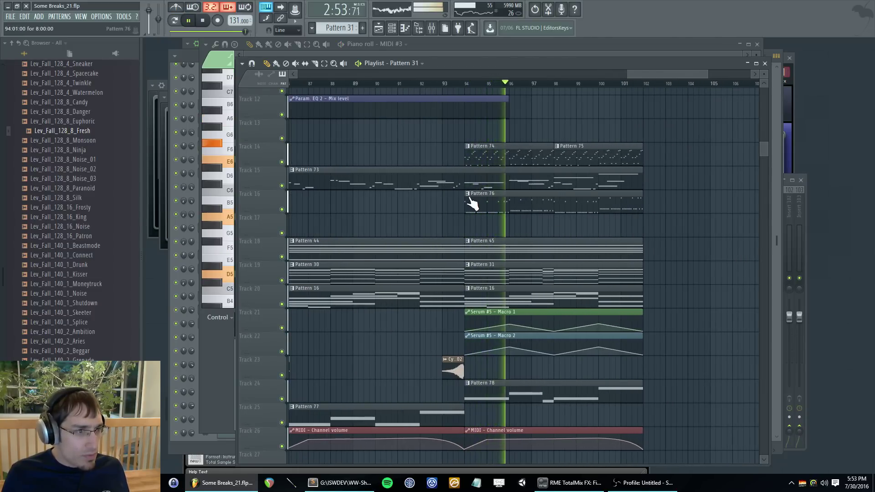
{"action": "double_click", "coordinate": [486, 199]}
{"action": "scroll", "coordinate": [392, 221], "scroll_direction": "down", "scroll_amount": 5}
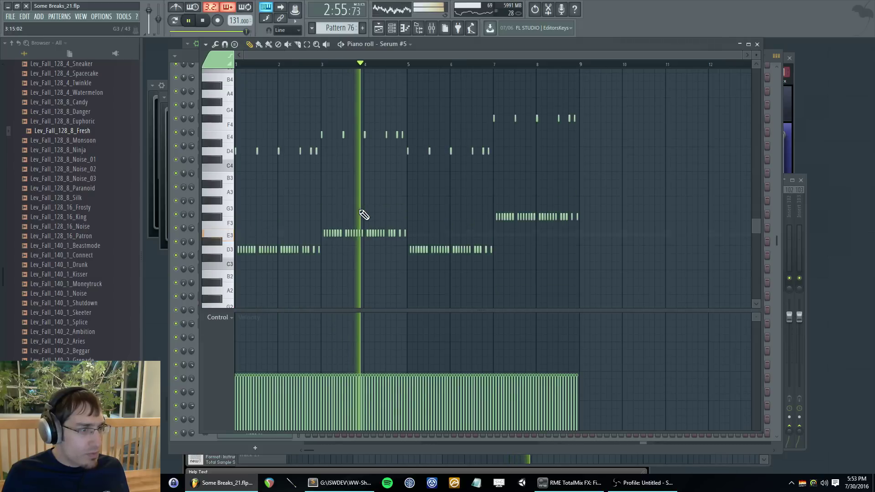
{"action": "scroll", "coordinate": [372, 219], "scroll_direction": "up", "scroll_amount": 3}
{"action": "left_click_drag", "start_coordinate": [420, 123], "coordinate": [475, 258]}
{"action": "left_click", "coordinate": [354, 65]}
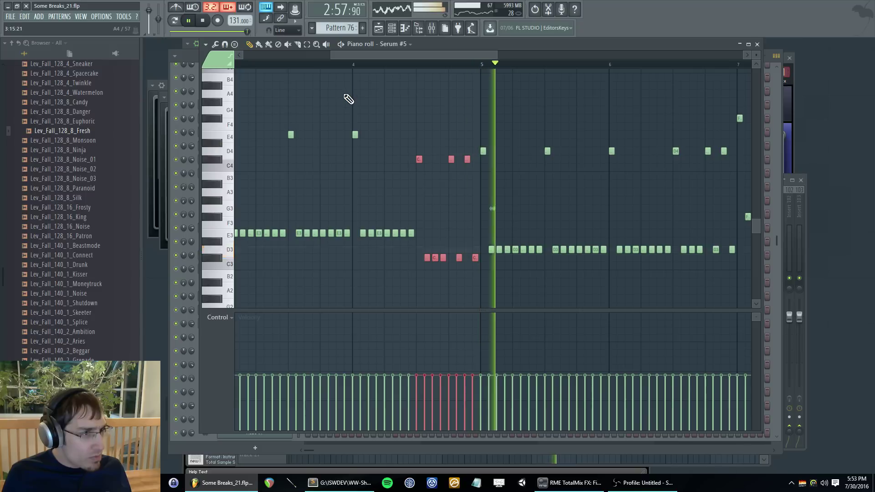
{"action": "key", "text": "ctrl+z"}
{"action": "key", "text": "space"}
{"action": "key", "text": "space"}
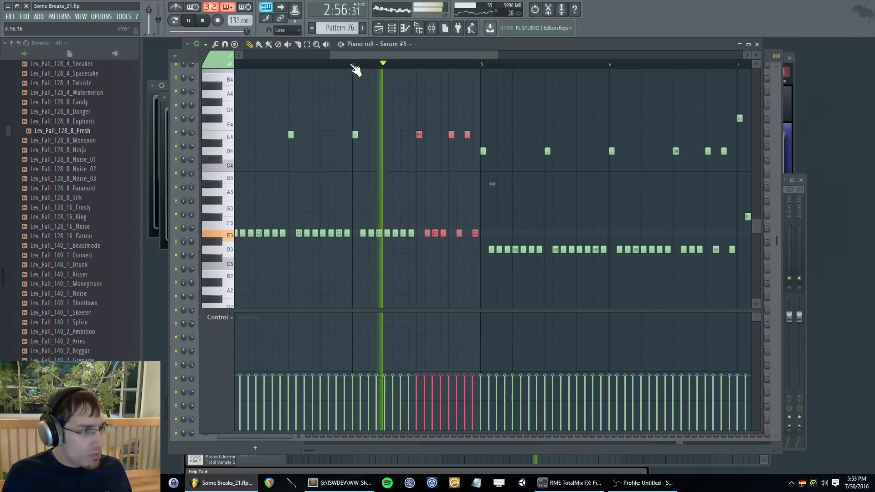
{"action": "key", "text": "F6"}
{"action": "key", "text": "F5"}
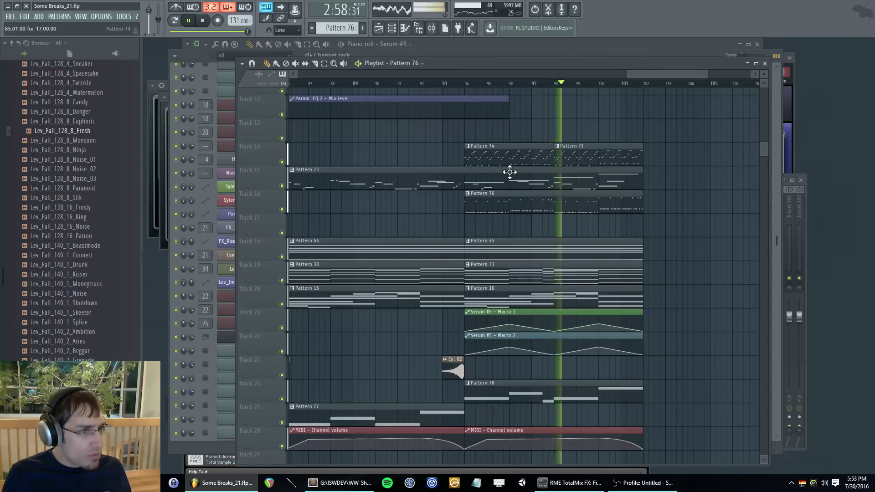
{"action": "right_click", "coordinate": [467, 200]}
{"action": "left_click", "coordinate": [503, 253]}
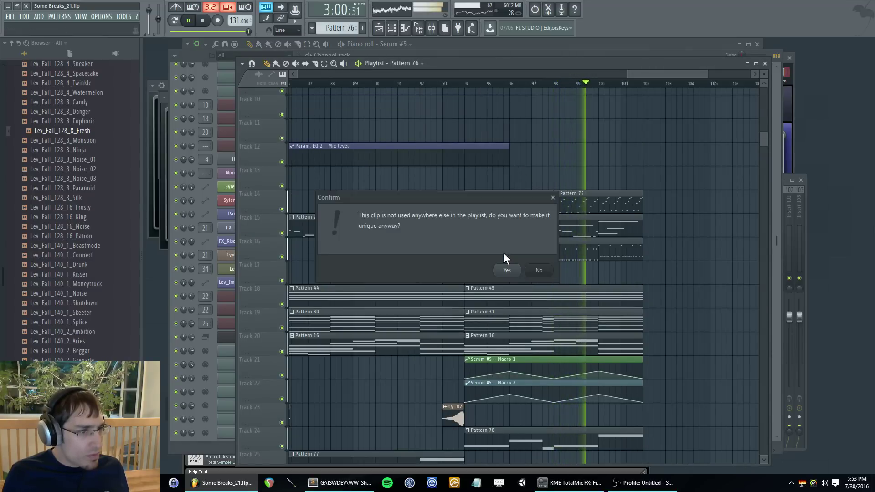
{"action": "left_click", "coordinate": [545, 270]}
- In Pattern 74, transpose the Main Pluck E4 and E3 notes in the final half bar to C#4 and C#3, and play from bar 96
{"action": "double_click", "coordinate": [522, 196]}
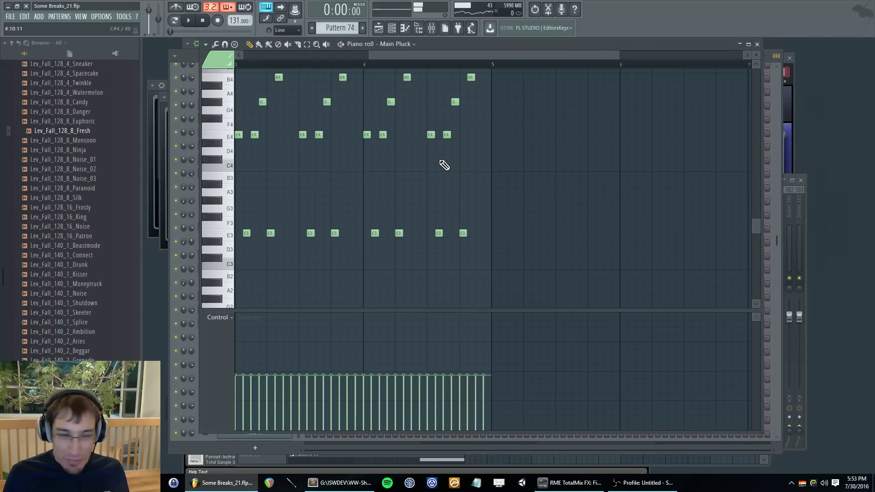
{"action": "scroll", "coordinate": [385, 127], "scroll_direction": "up", "scroll_amount": 2}
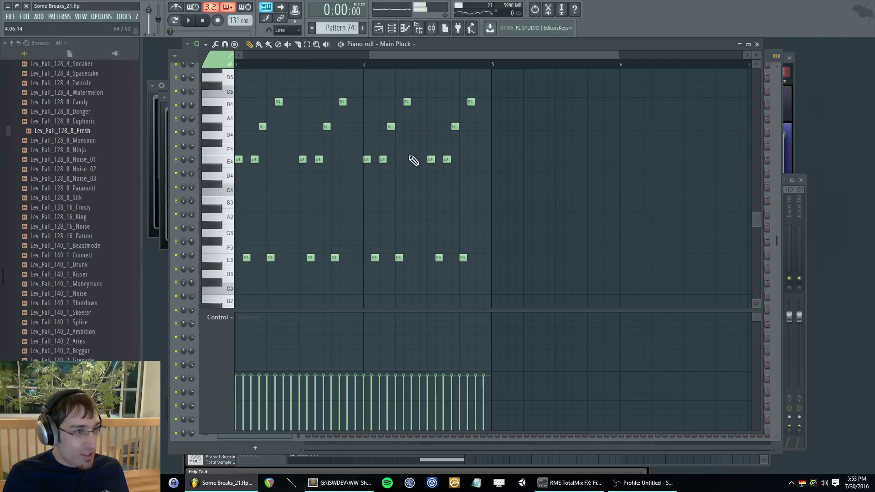
{"action": "left_click_drag", "start_coordinate": [414, 161], "coordinate": [513, 279]}
{"action": "left_click_drag", "start_coordinate": [431, 159], "coordinate": [432, 192]}
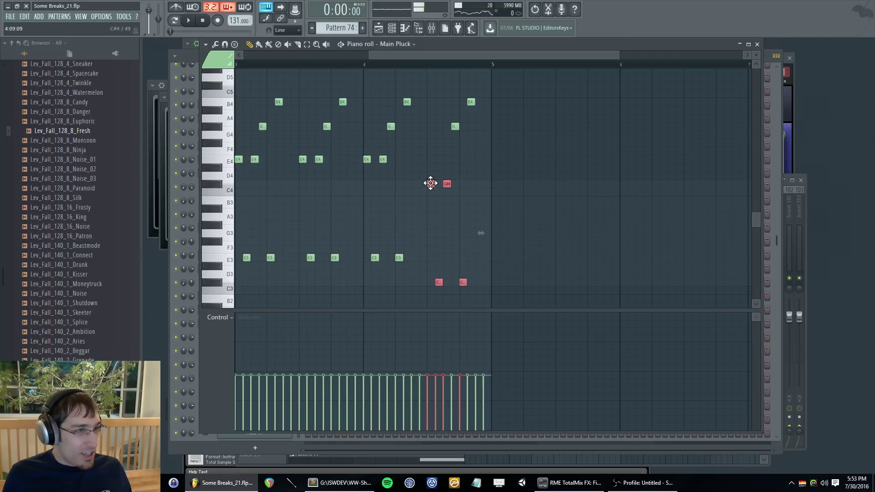
{"action": "key", "text": "F5"}
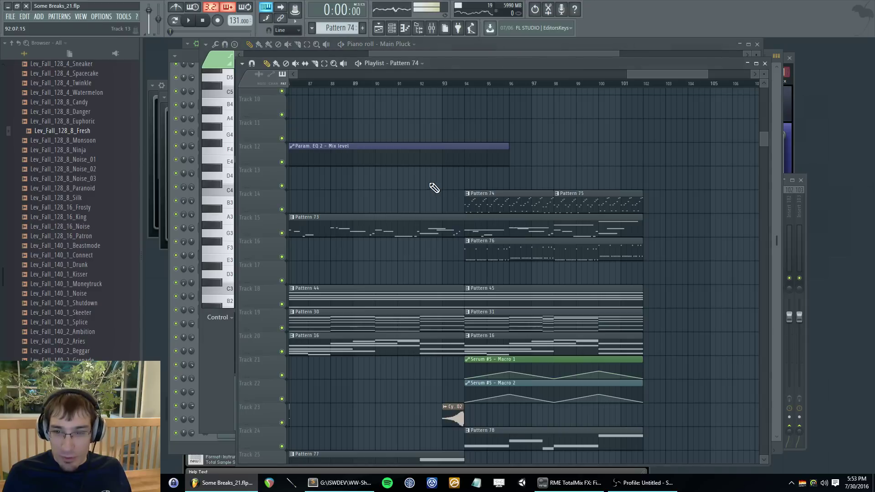
{"action": "left_click", "coordinate": [521, 86]}
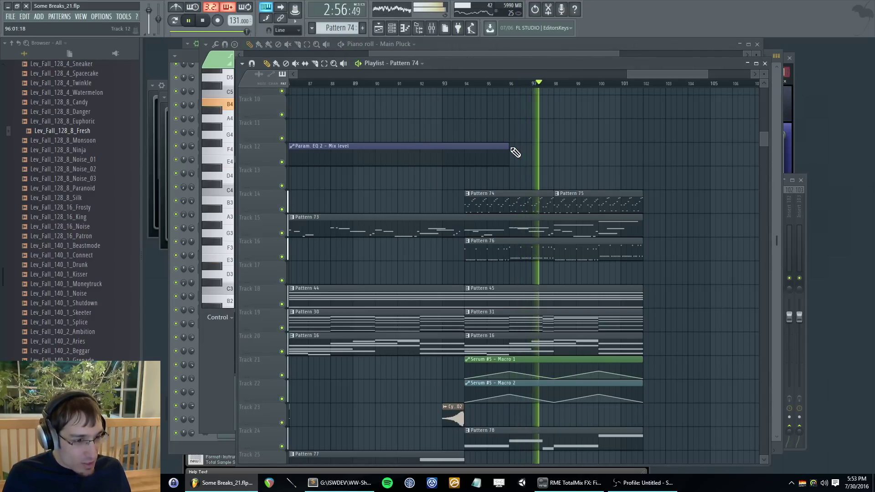
- In Pattern 31's final half bar of bar 4, lower the C#6 note to B5 and delete the D#6 note
{"action": "double_click", "coordinate": [528, 316]}
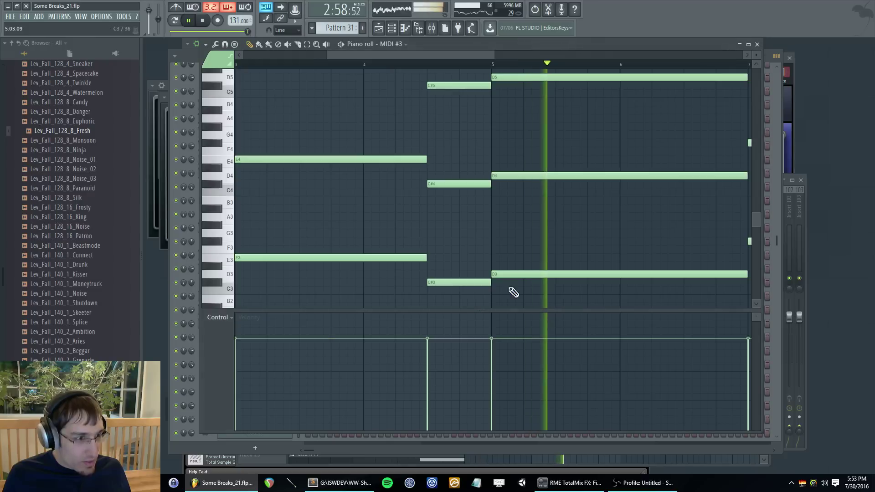
{"action": "scroll", "coordinate": [424, 180], "scroll_direction": "up", "scroll_amount": 5}
{"action": "scroll", "coordinate": [424, 179], "scroll_direction": "down", "scroll_amount": 4}
{"action": "key", "text": "space"}
{"action": "scroll", "coordinate": [420, 207], "scroll_direction": "down", "scroll_amount": 3}
{"action": "scroll", "coordinate": [418, 237], "scroll_direction": "down", "scroll_amount": 4}
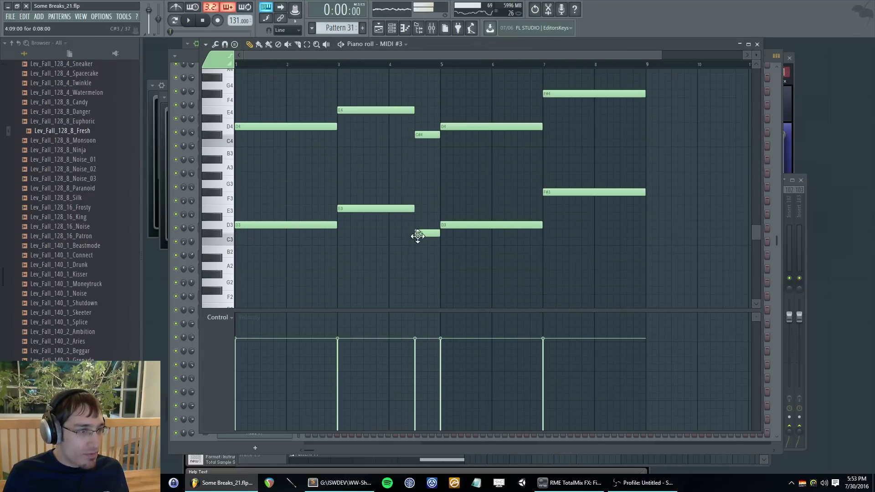
{"action": "scroll", "coordinate": [423, 134], "scroll_direction": "up", "scroll_amount": 5}
{"action": "scroll", "coordinate": [422, 157], "scroll_direction": "down", "scroll_amount": 2}
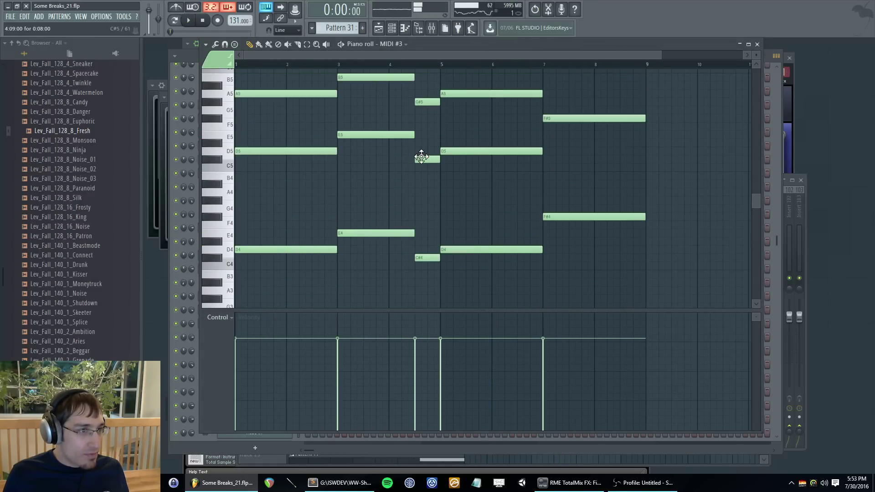
{"action": "scroll", "coordinate": [421, 157], "scroll_direction": "up", "scroll_amount": 3}
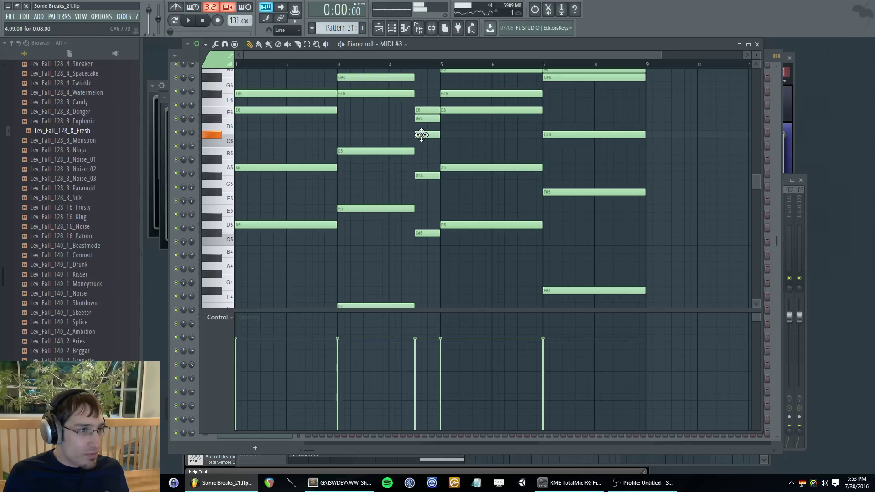
{"action": "left_click_drag", "start_coordinate": [422, 135], "coordinate": [422, 149]}
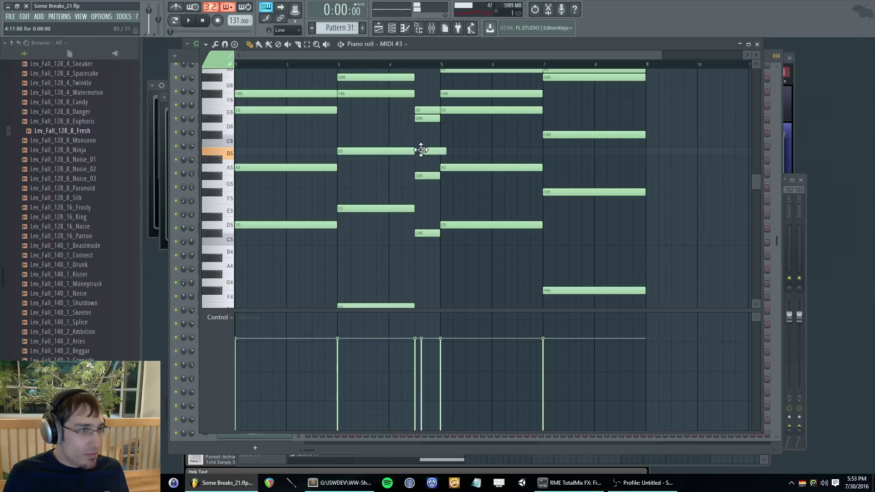
{"action": "scroll", "coordinate": [421, 121], "scroll_direction": "up", "scroll_amount": 3}
{"action": "left_click", "coordinate": [422, 126]}
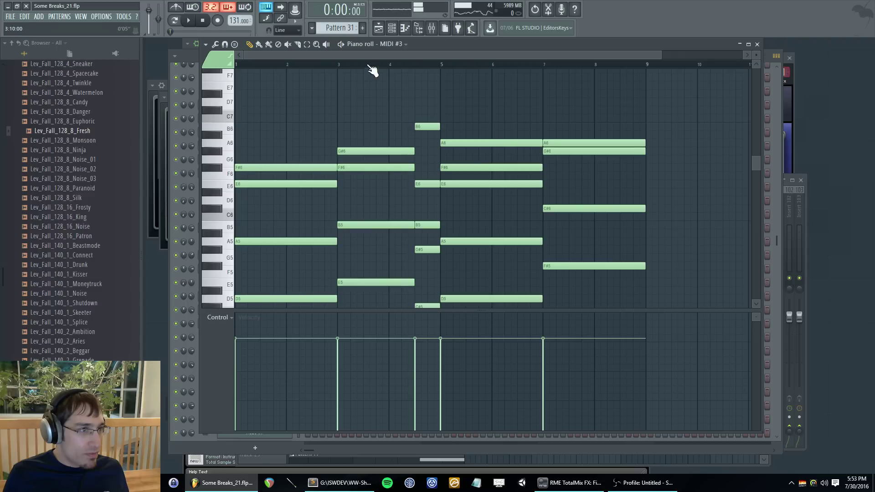
- Play the revised Pattern 31 chords through to the end of the arrangement in the playlist and stop playback
{"action": "key", "text": "space"}
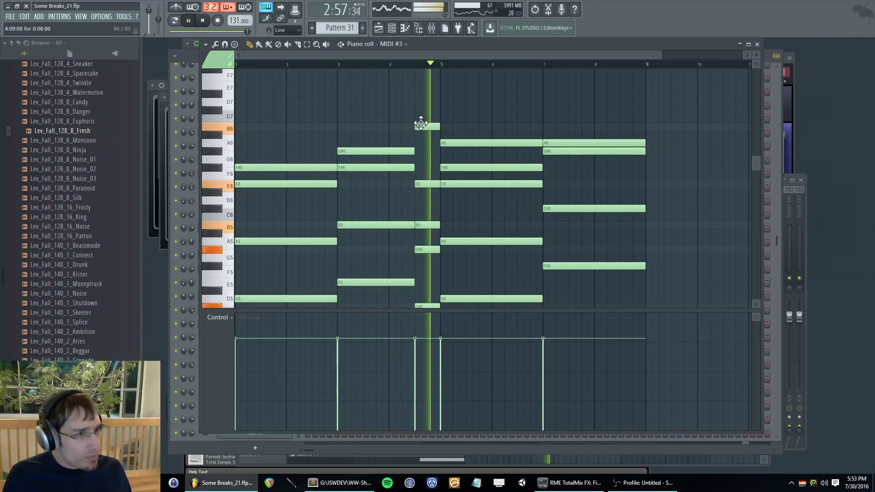
{"action": "key", "text": "F5"}
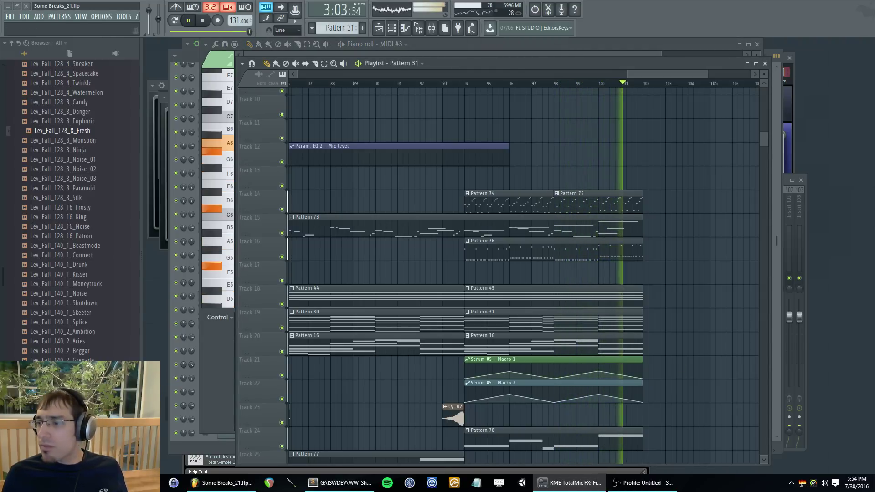
{"action": "left_click", "coordinate": [683, 72]}
{"action": "key", "text": "space"}
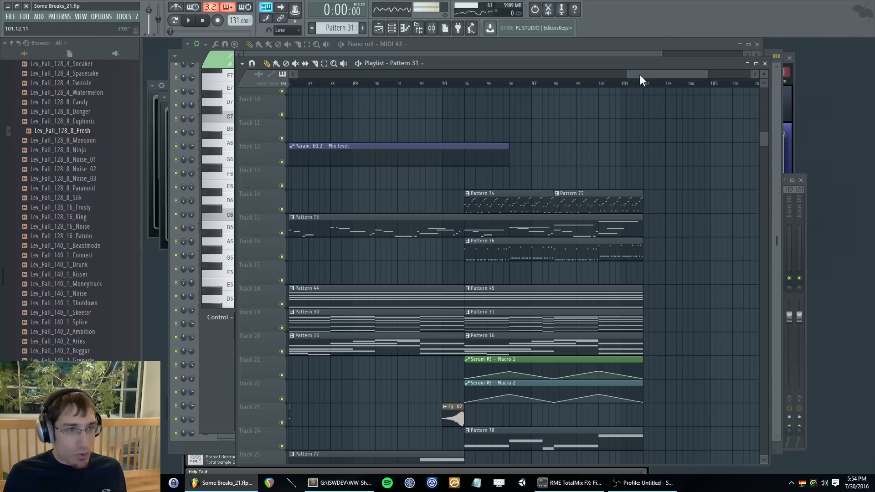
- Check the total working time in the project info settings and close them
{"action": "left_click_drag", "start_coordinate": [641, 71], "coordinate": [276, 75]}
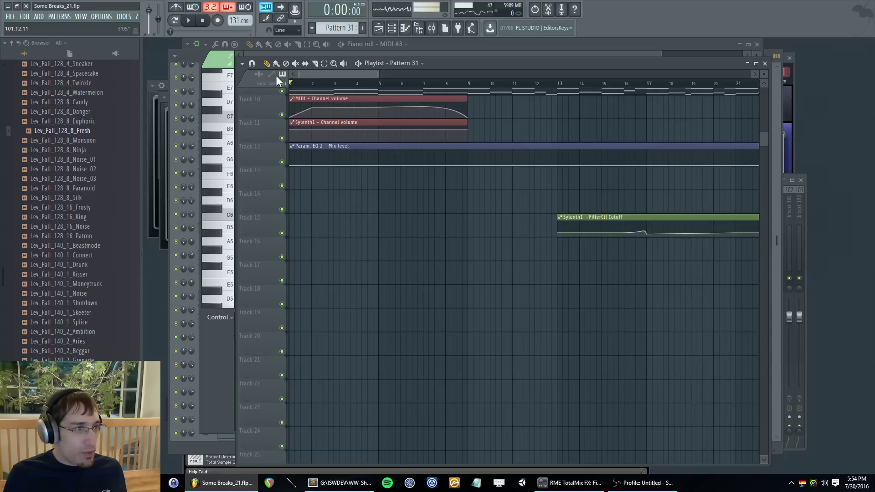
{"action": "left_click", "coordinate": [124, 16]}
{"action": "mouse_move", "coordinate": [102, 17]}
{"action": "left_click", "coordinate": [114, 61]}
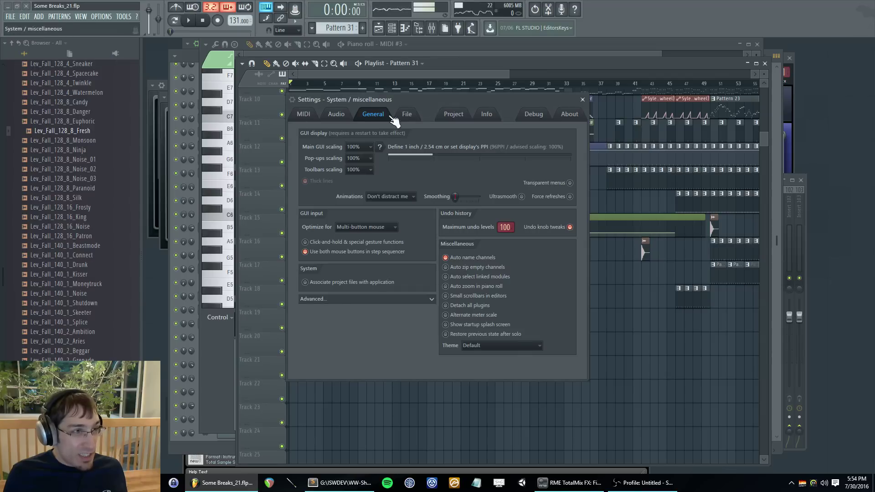
{"action": "left_click", "coordinate": [487, 115]}
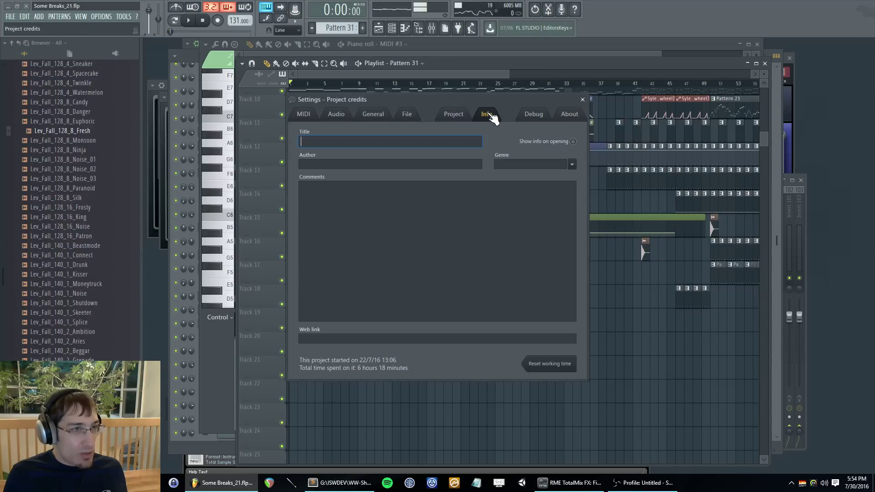
{"action": "left_click", "coordinate": [583, 99]}
- Play the whole arrangement from bar 1 to the end of the last section while reviewing its tracks, and stop playback
{"action": "scroll", "coordinate": [547, 190], "scroll_direction": "down", "scroll_amount": 3}
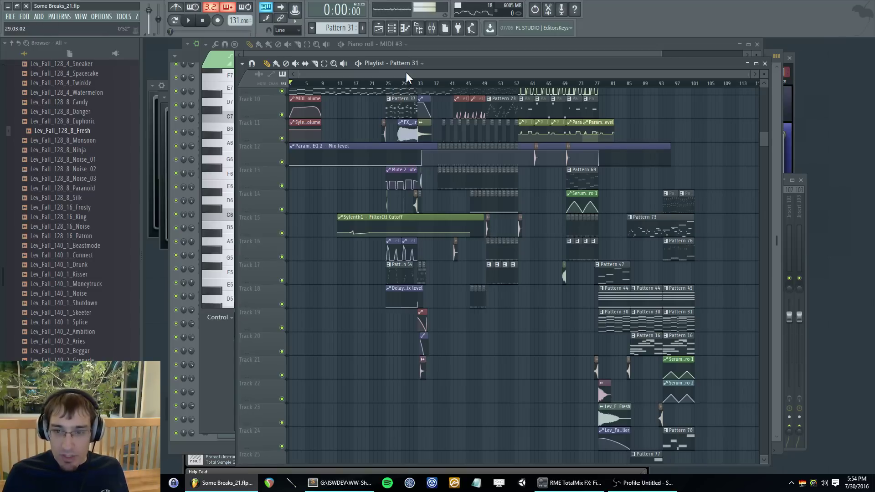
{"action": "key", "text": "space"}
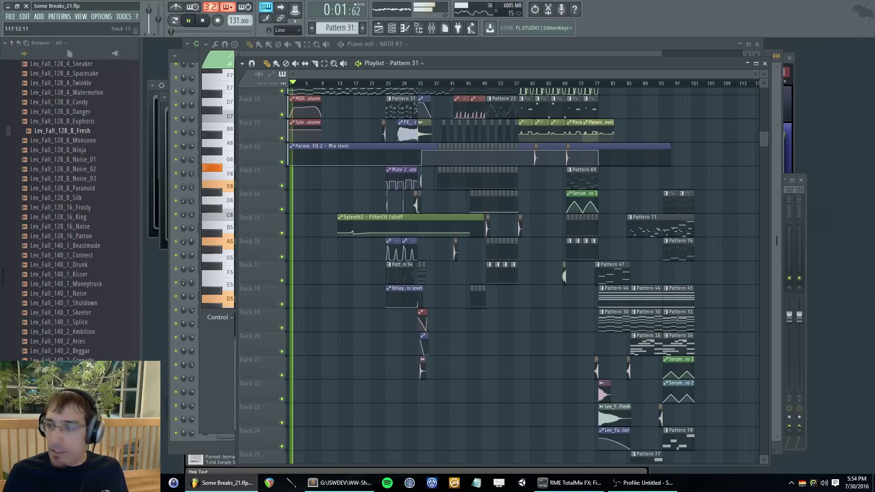
{"action": "key", "text": "F9"}
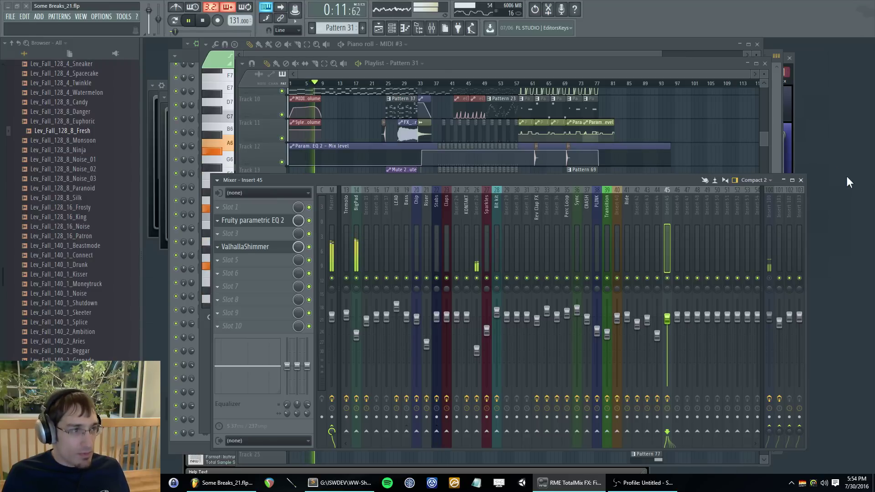
{"action": "left_click", "coordinate": [442, 82]}
{"action": "scroll", "coordinate": [428, 200], "scroll_direction": "up", "scroll_amount": 5}
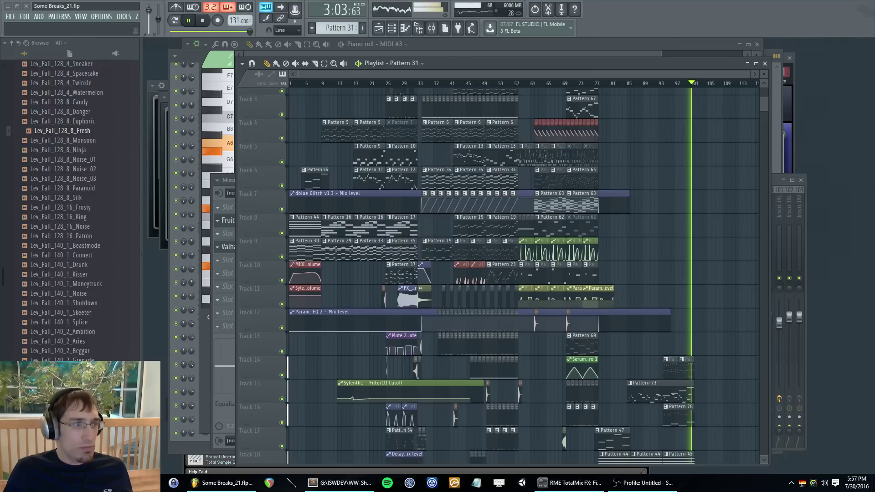
{"action": "key", "text": "space"}
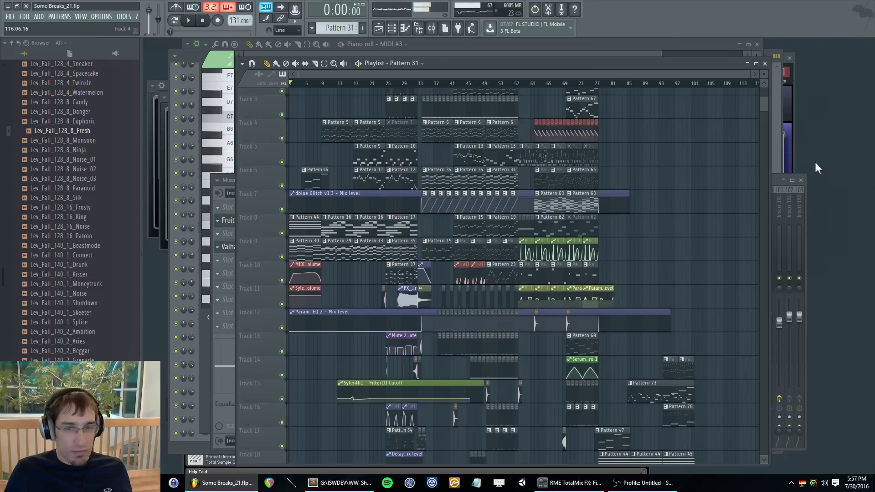
- Bring up the mixer to view the track levels and switch to the recording program
{"action": "key", "text": "F9"}
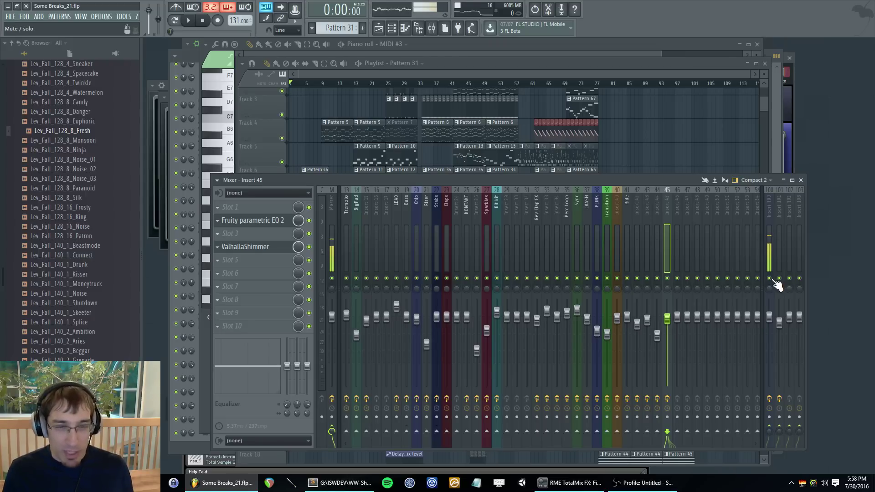
{"action": "left_click", "coordinate": [643, 484]}
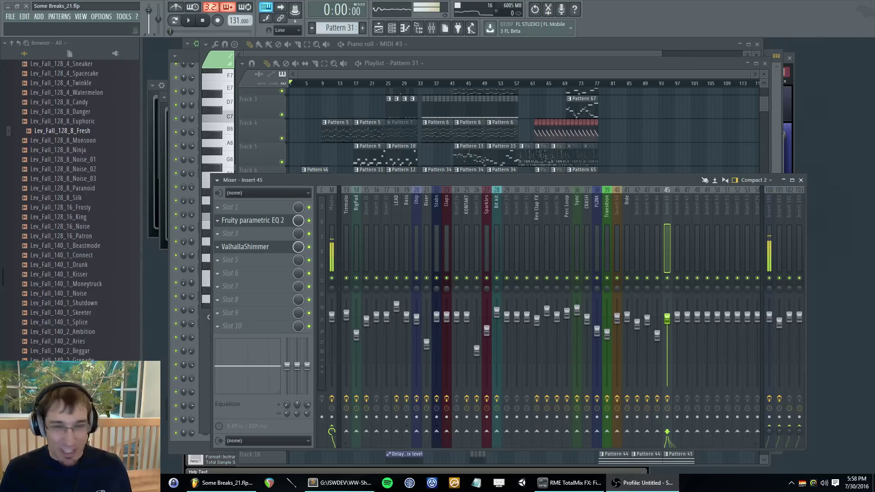